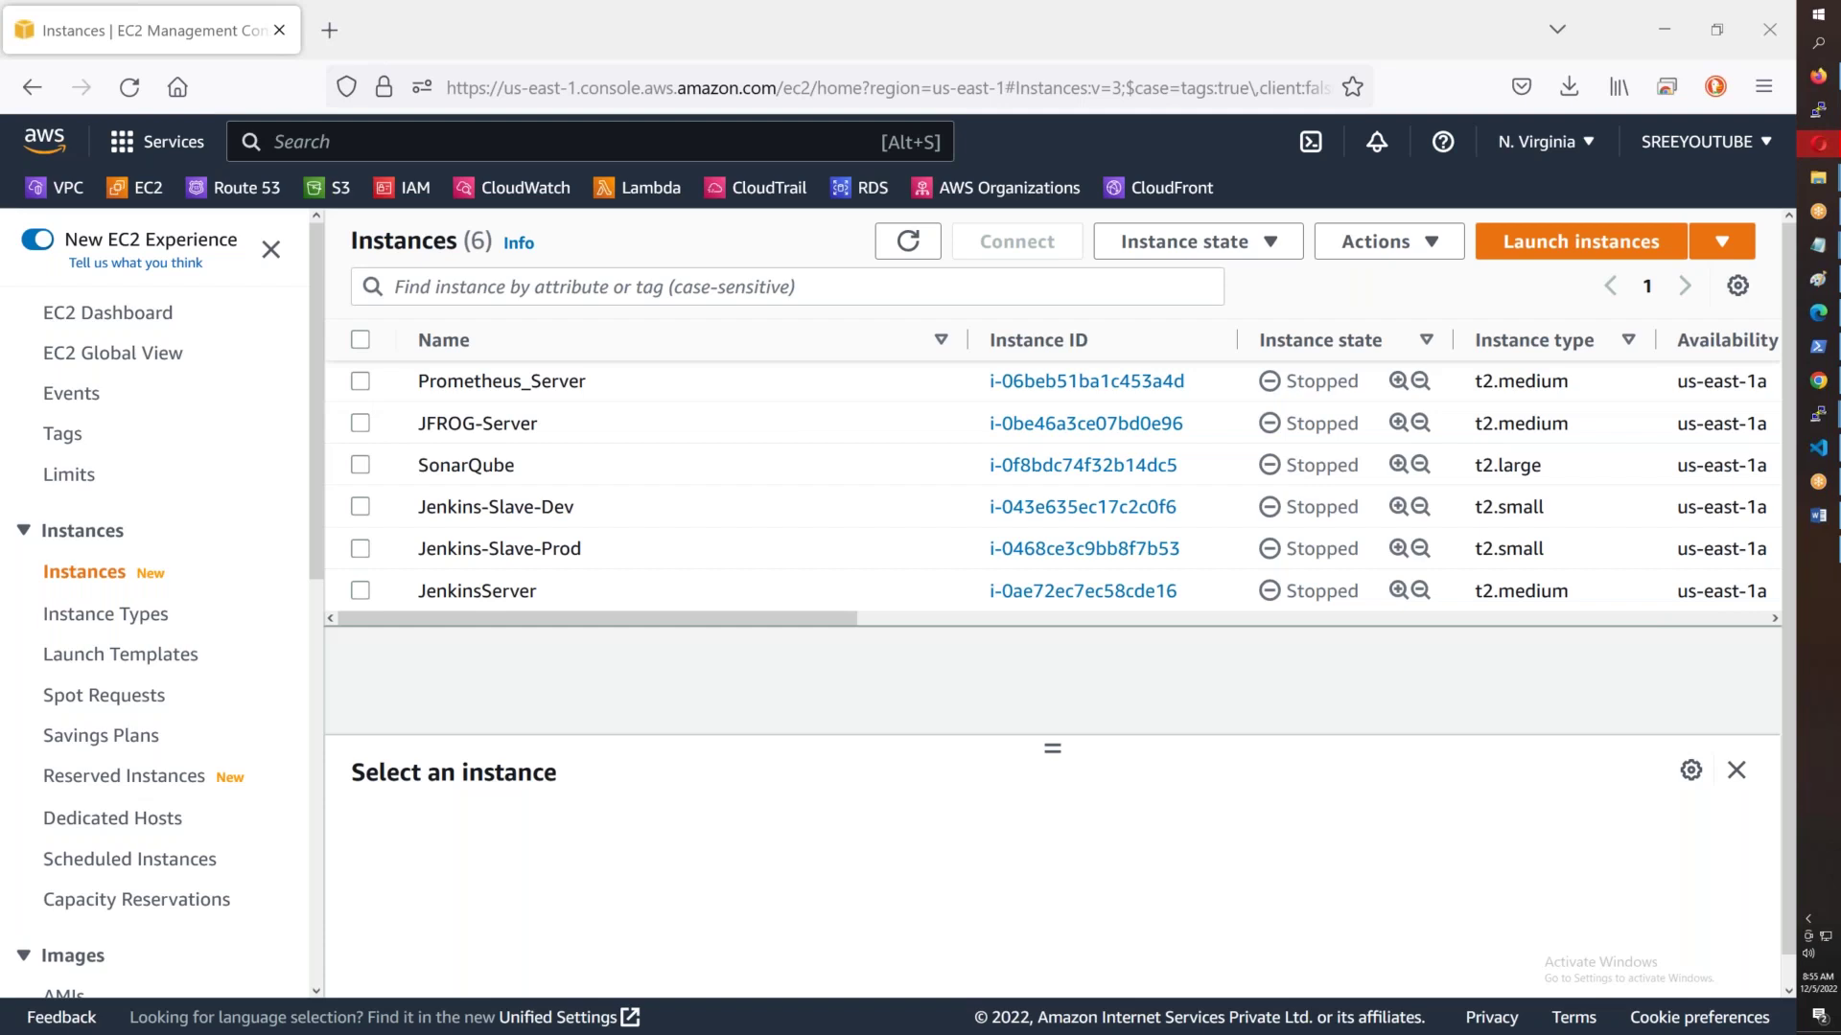
- Launch a blank Notepad window over the EC2 instances list using the Run prompt
key("super+r")
key("Return")
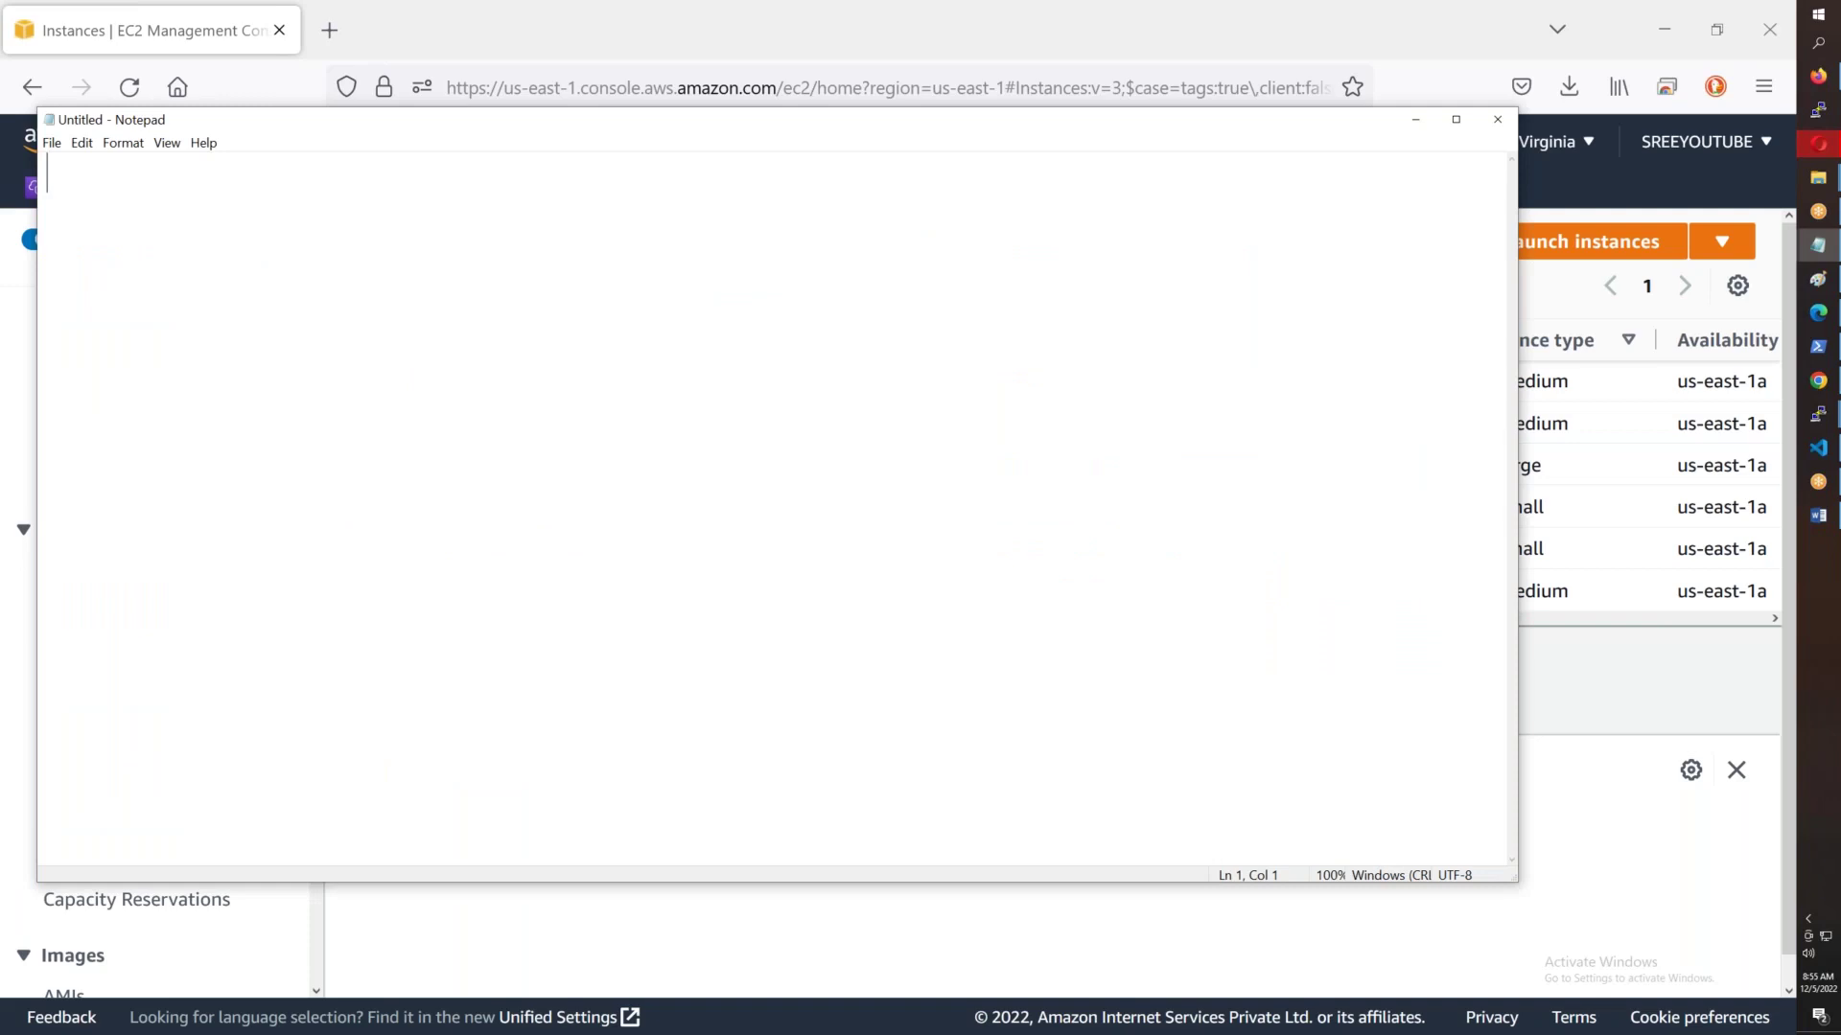
- Type 'VPC Creation, IGW, Subnets, Routing Tables, SecGroups, Keypair & EC2 Instance.' and maximize Notepad
type("VPC ")
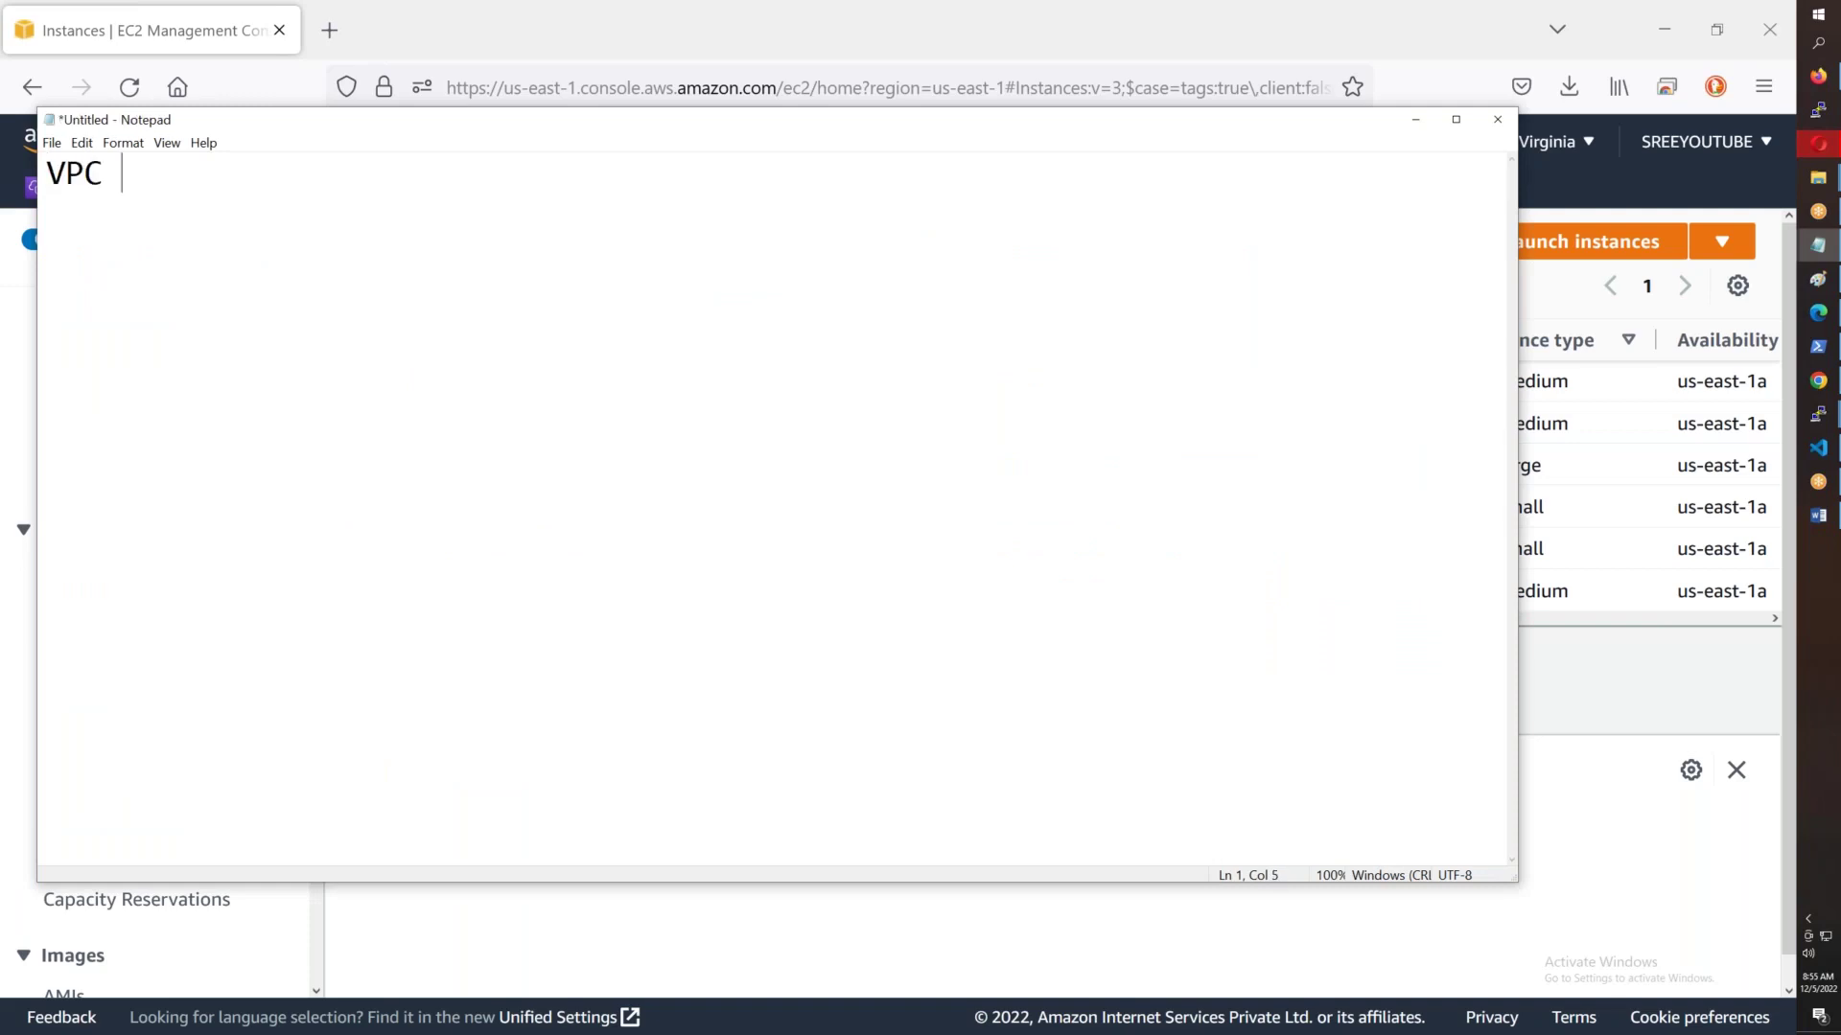
type("Creation, ")
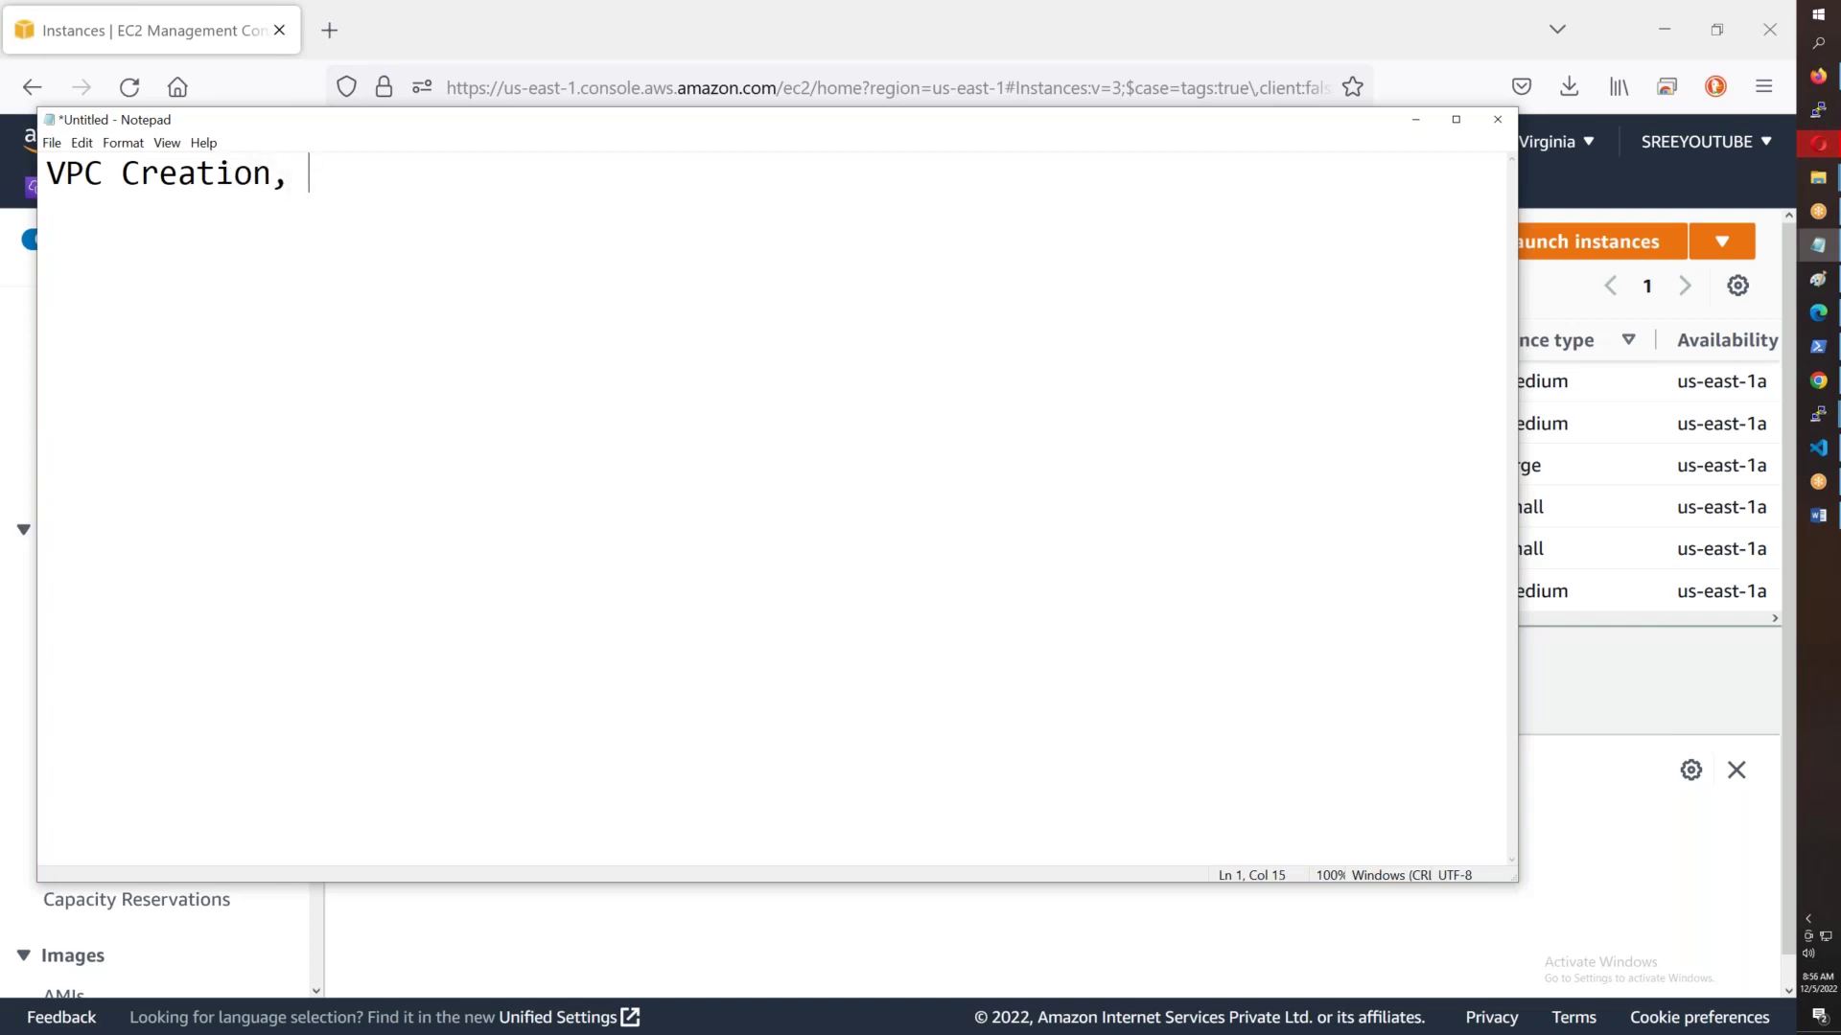
type("IGW")
type(",")
type("Subnets")
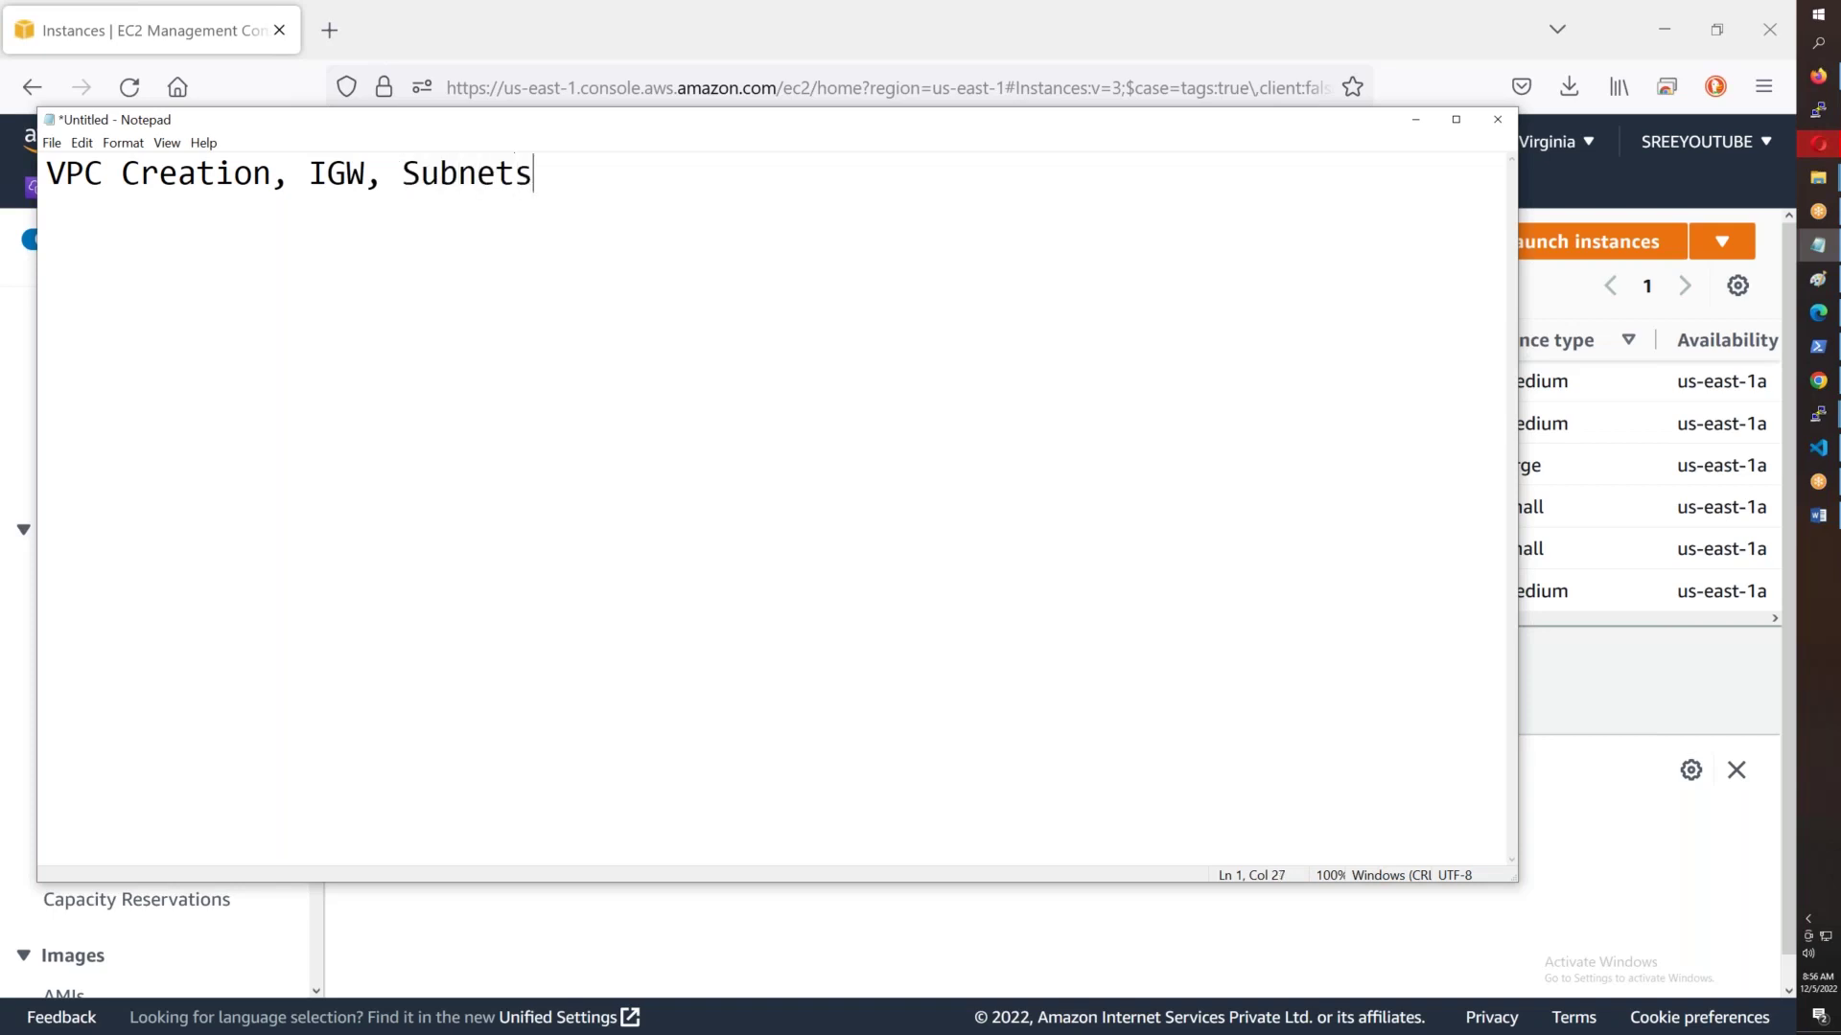
type(", Routing ")
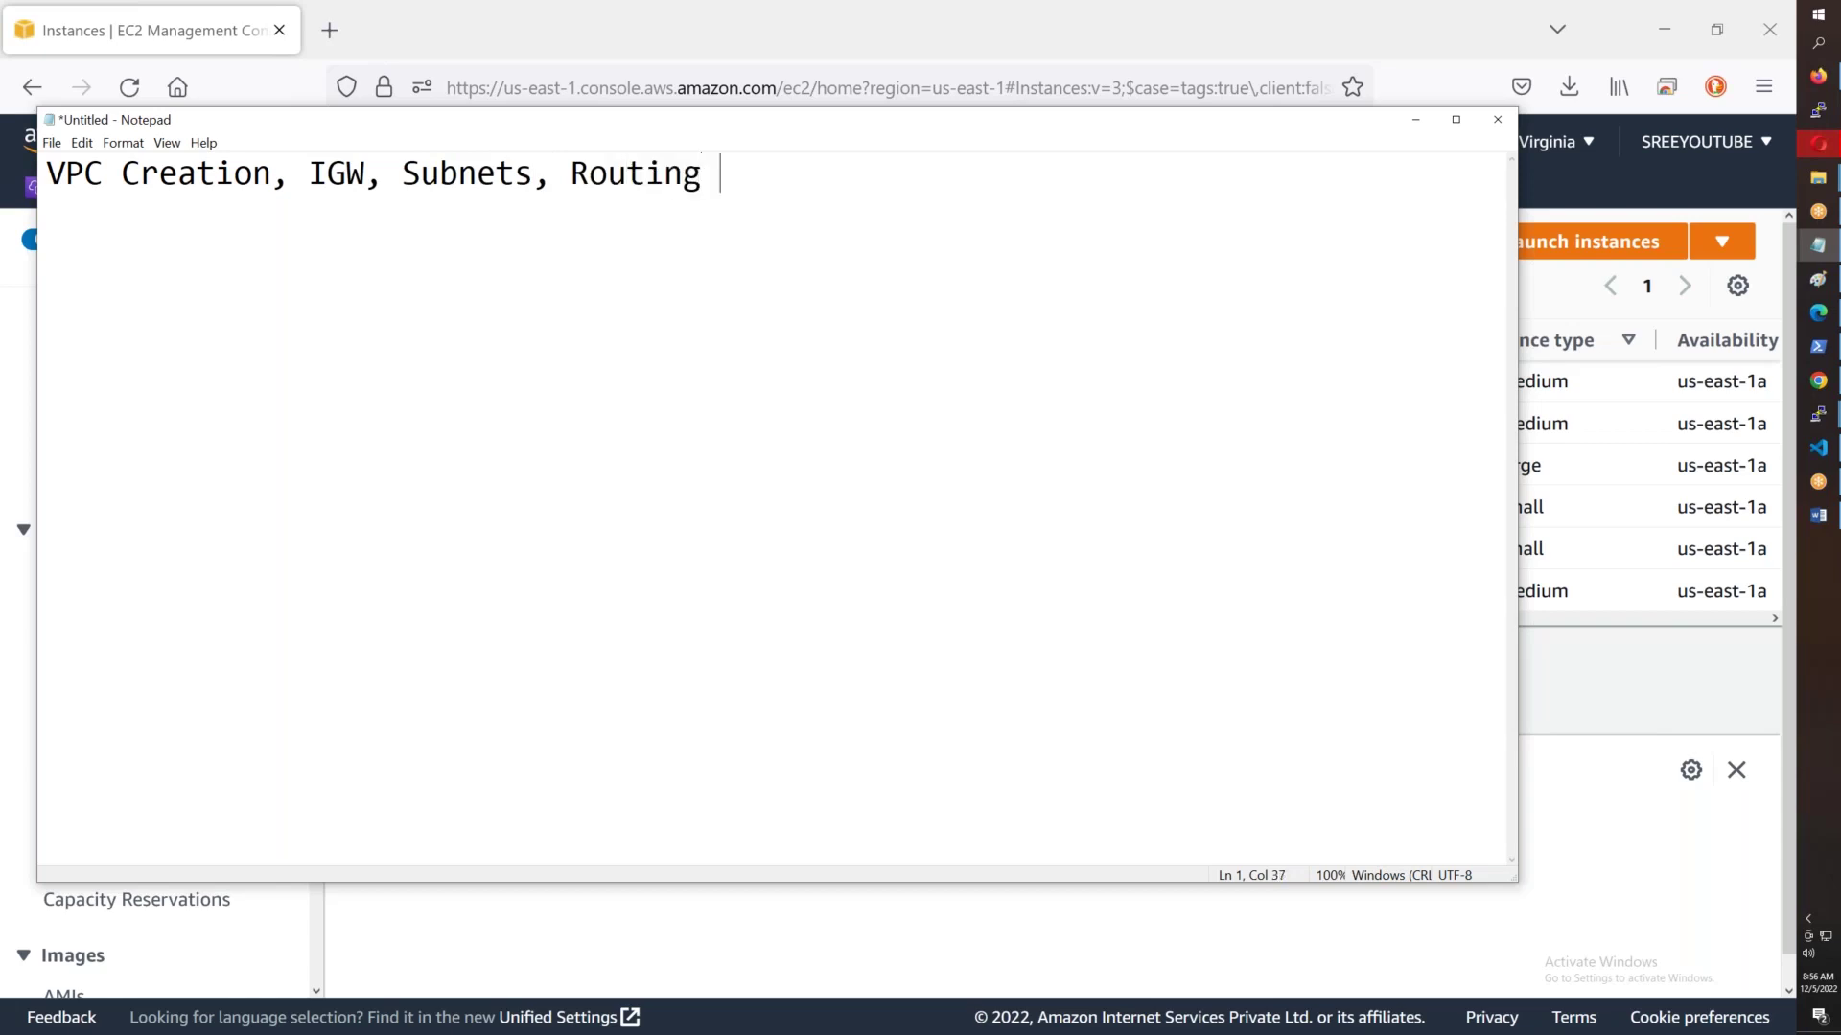
type("Tables,")
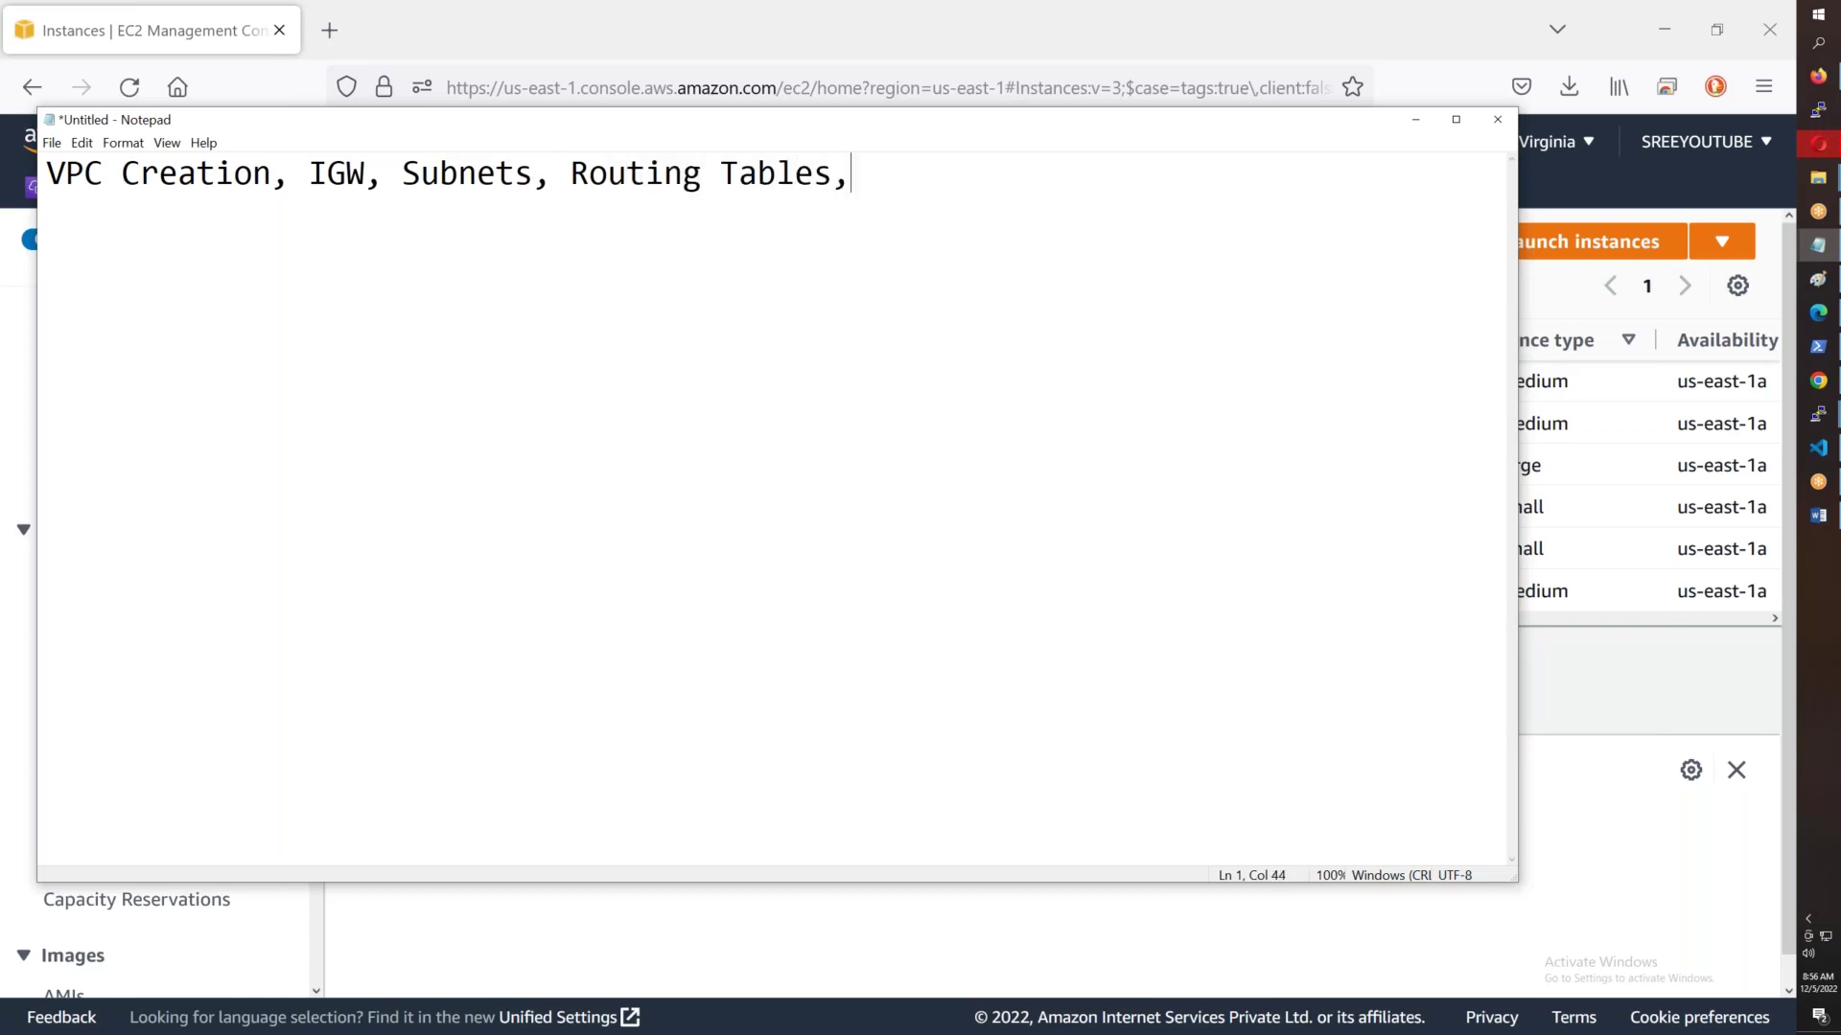
type(" SecGroups")
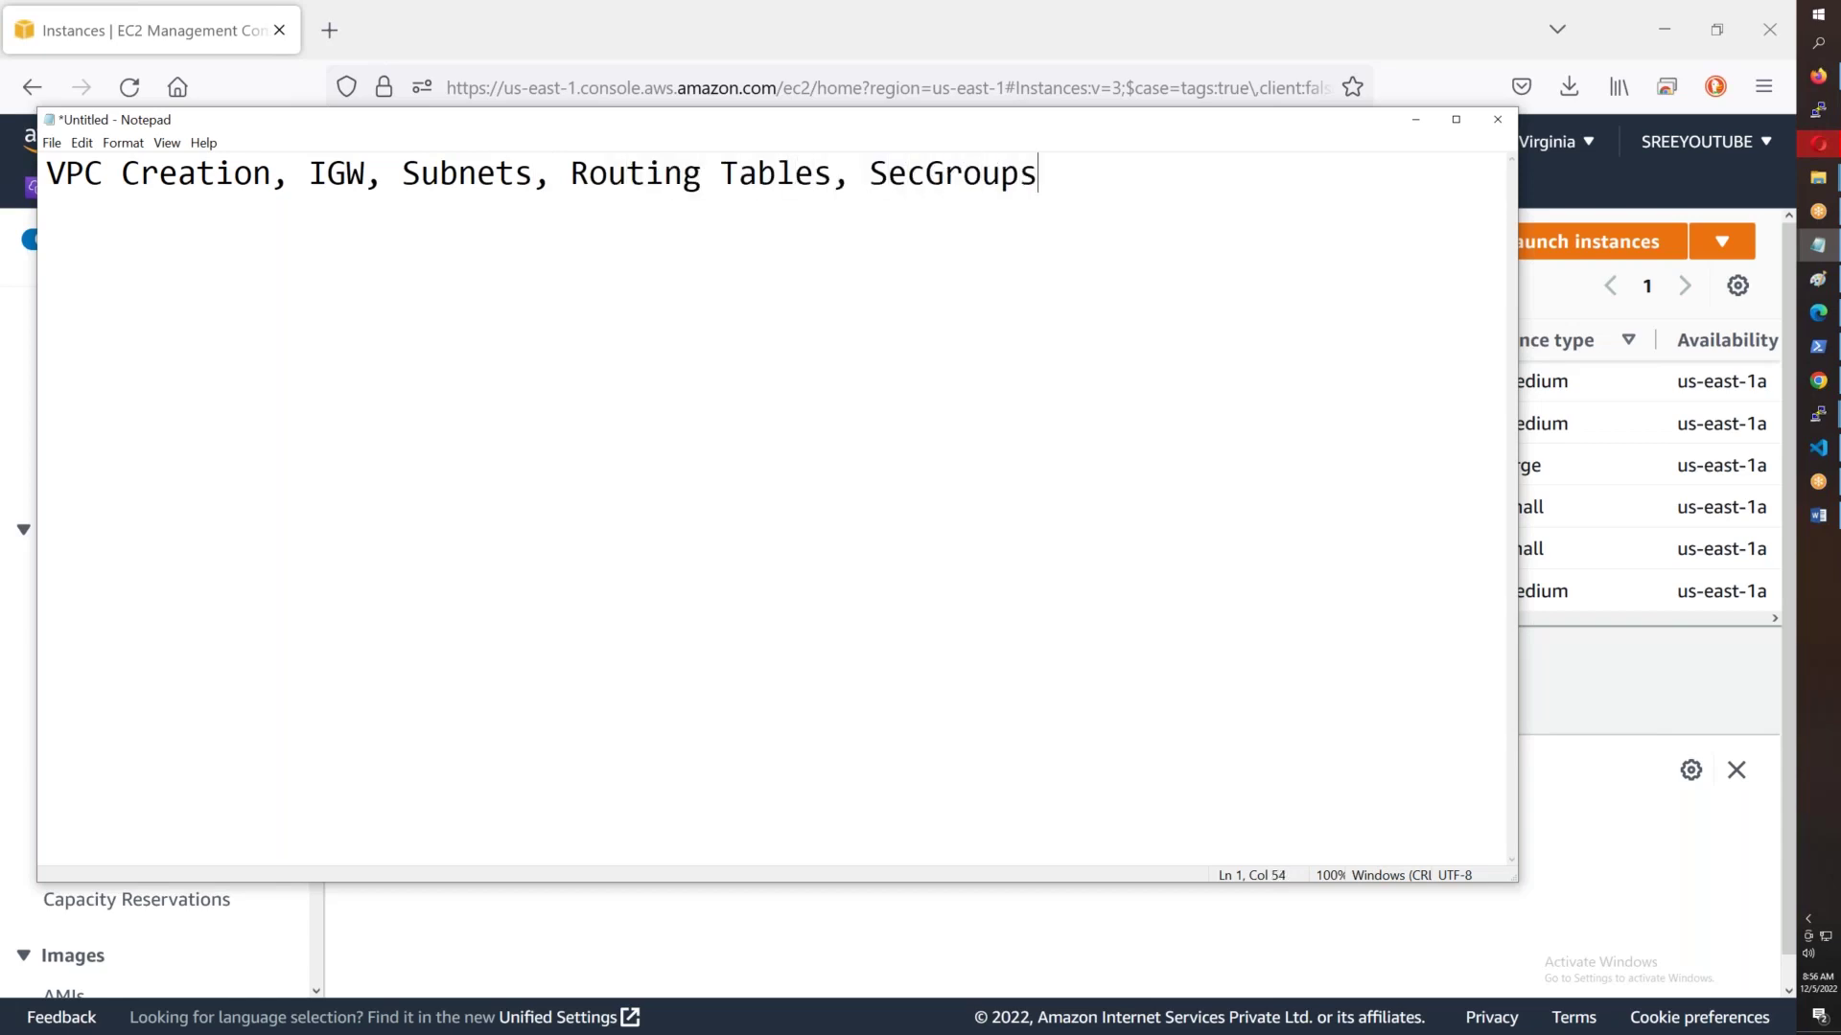
type(", Keypair & ")
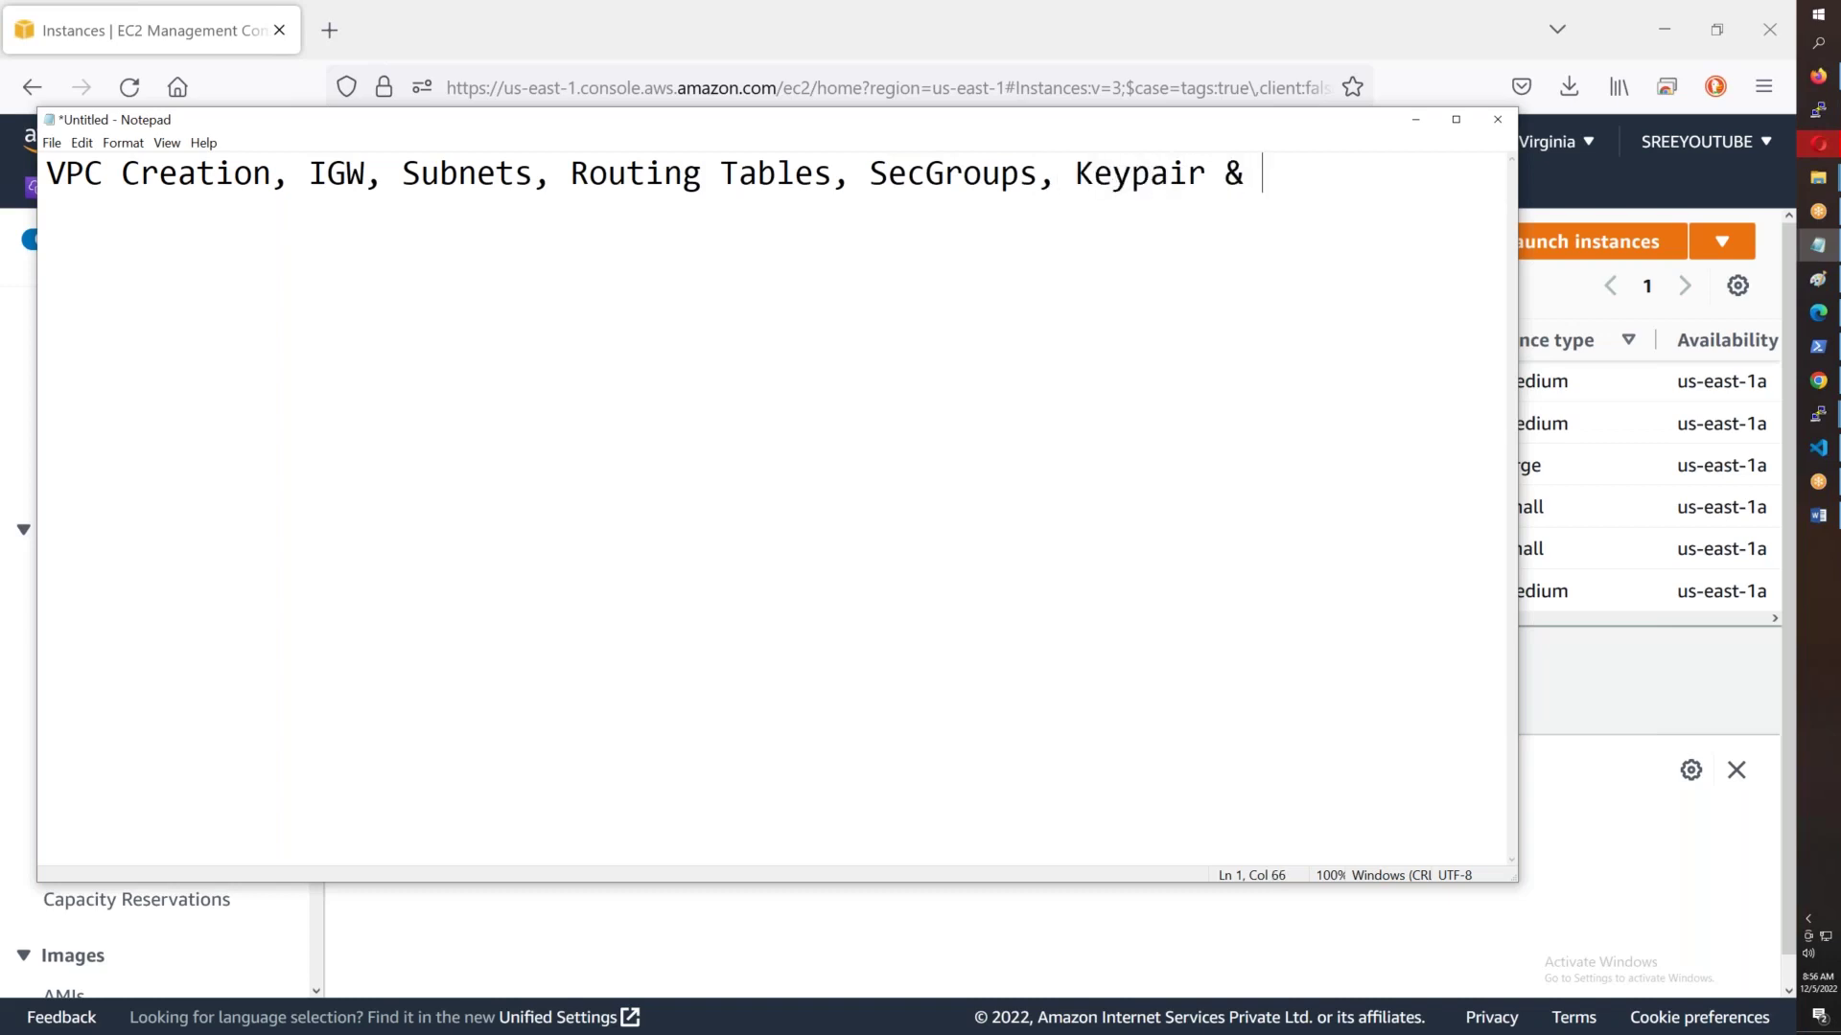
type("EC2 Instance")
key("BackSpace")
key("BackSpace")
type("nce")
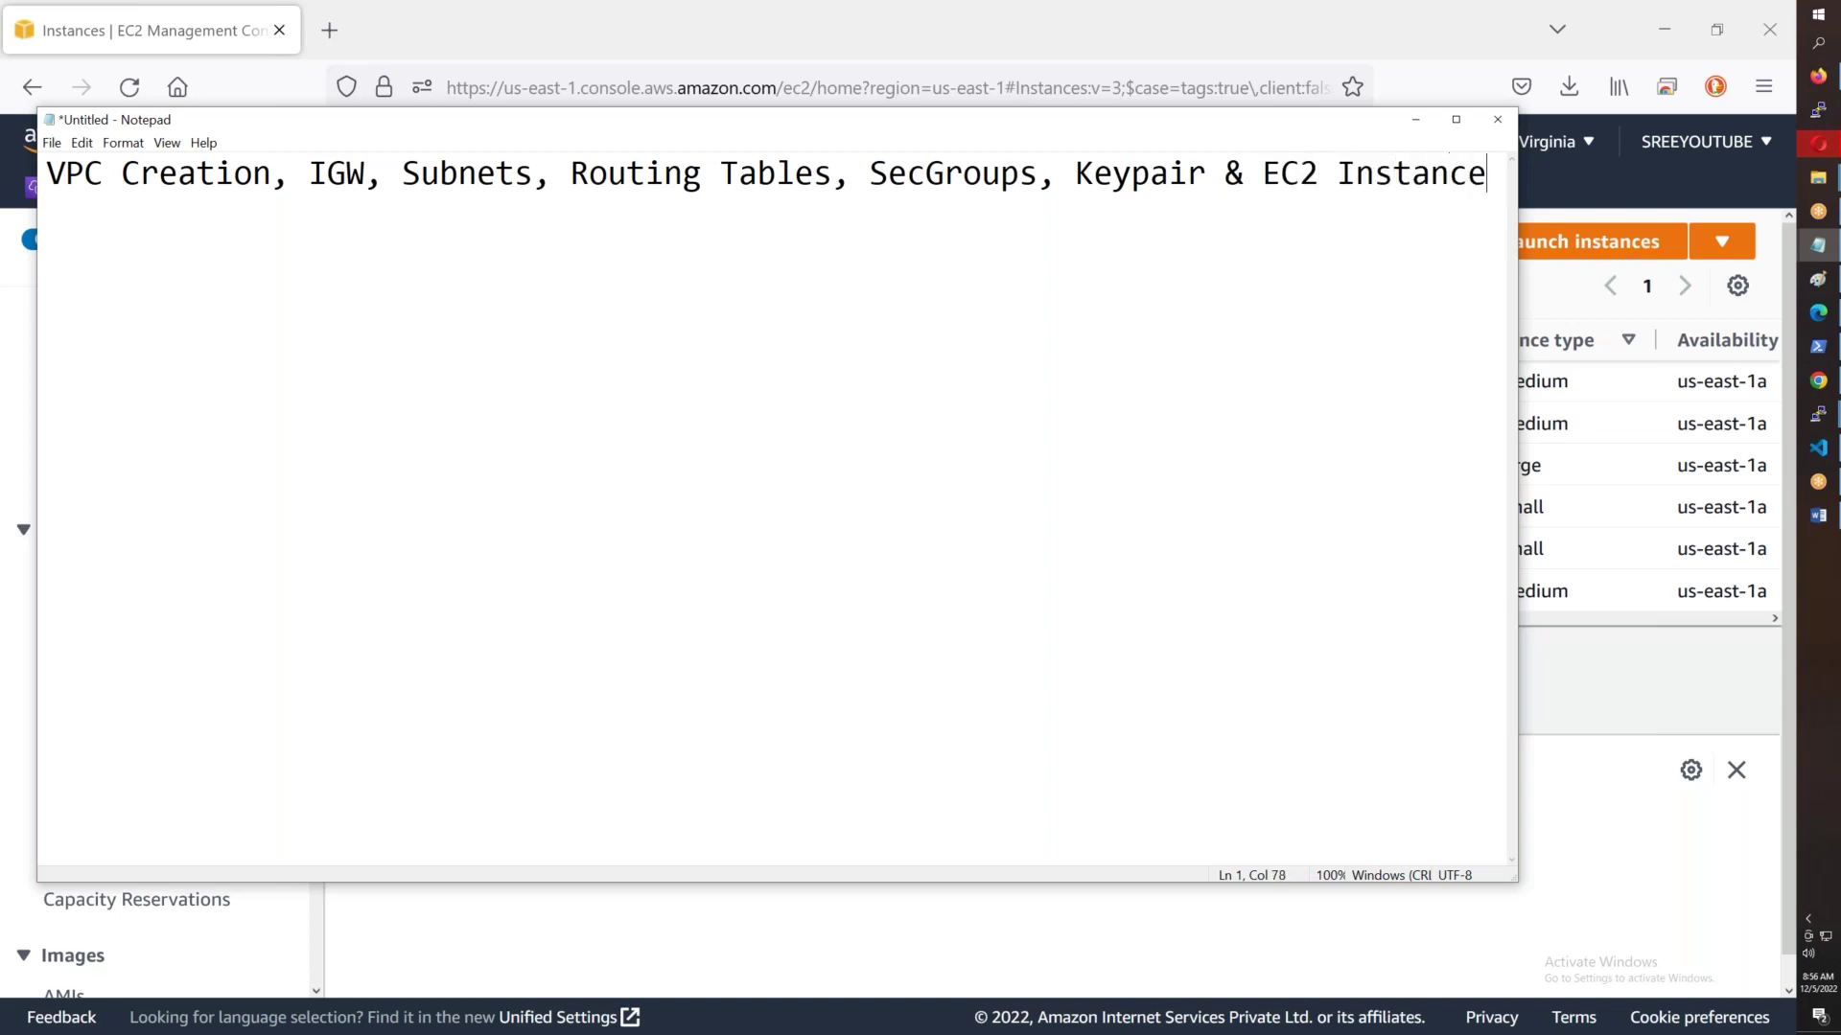
type(".")
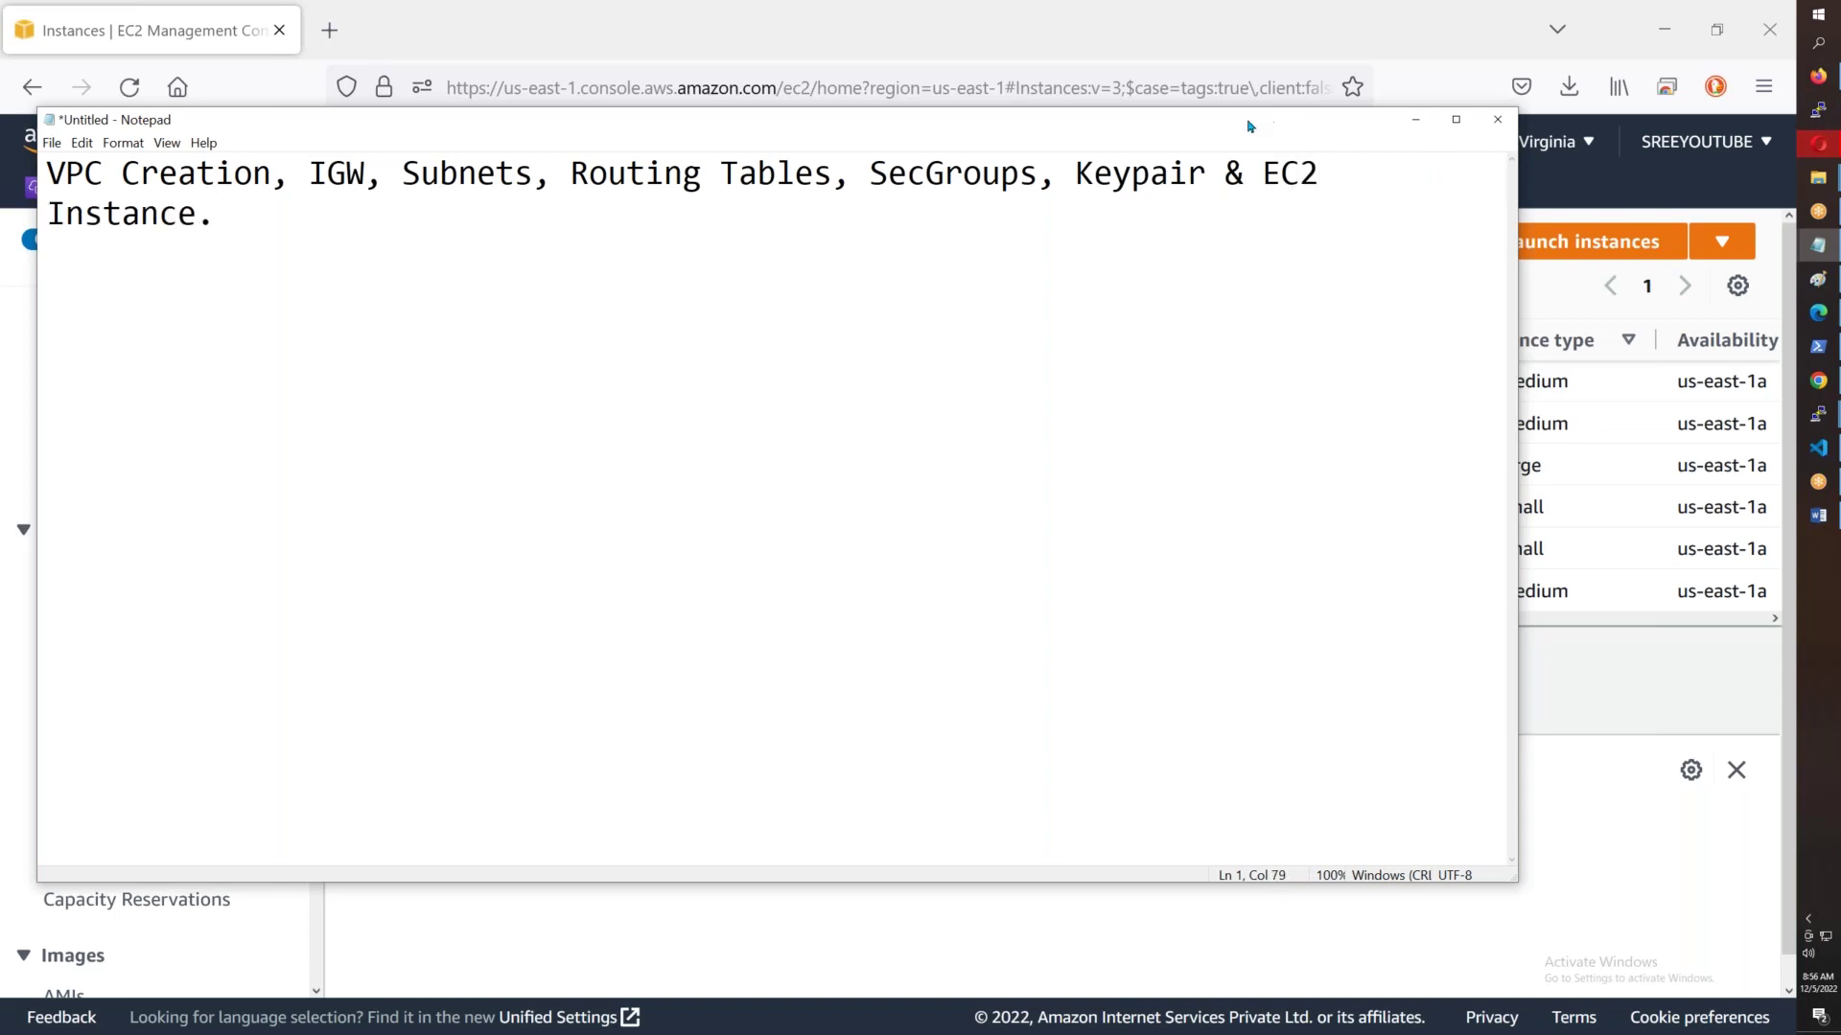
double_click(1242, 122)
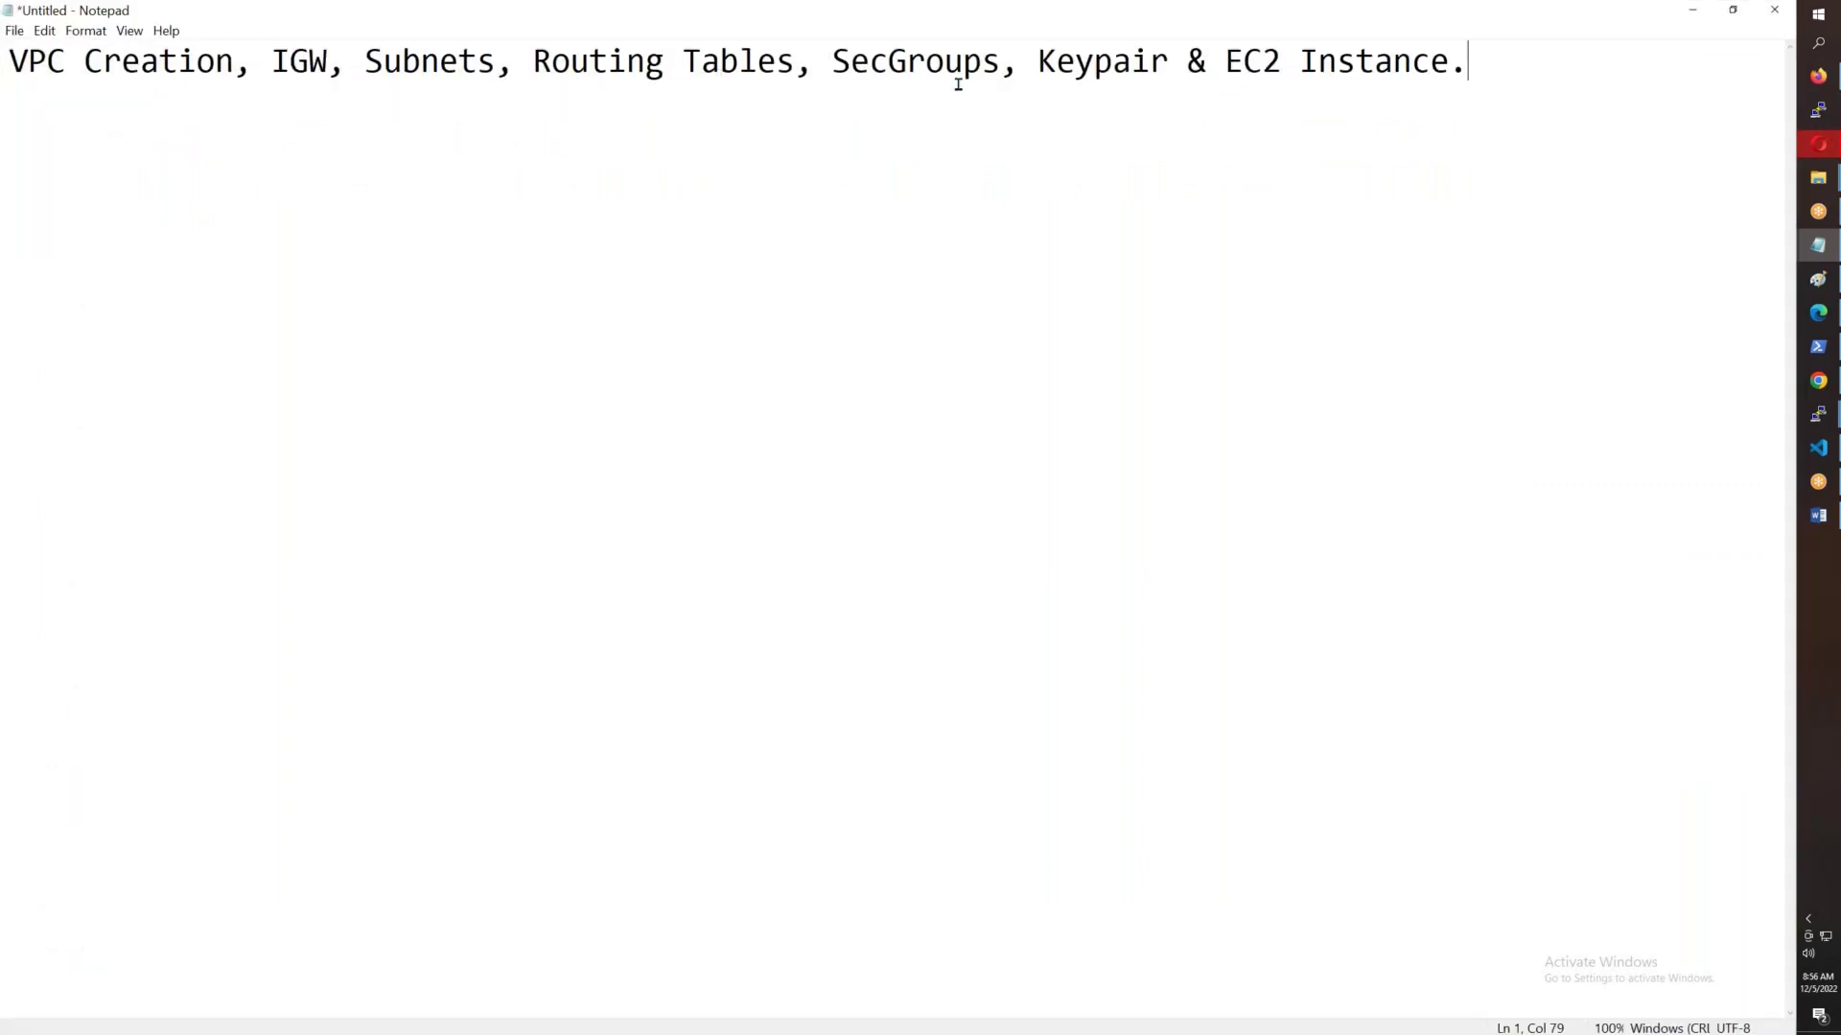
- Type 'Video Acess' on a new line beneath the agenda
left_click_drag(1019, 60, 8, 63)
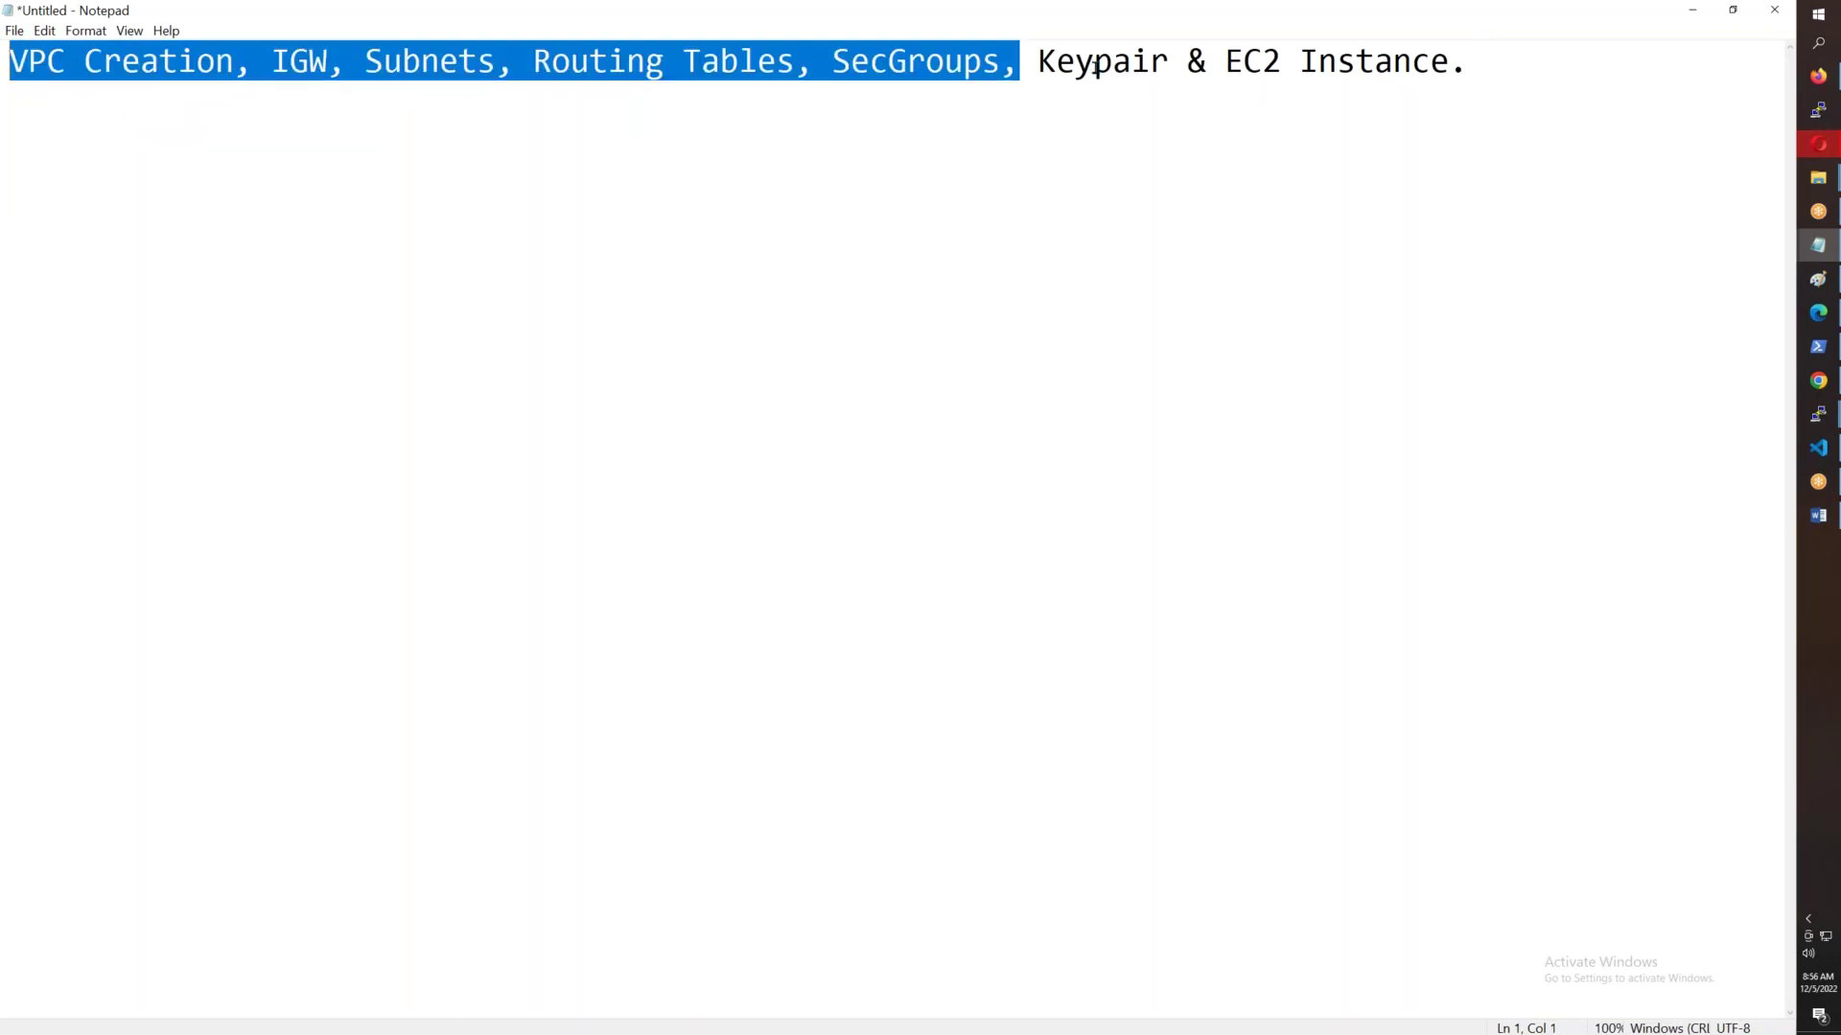
left_click_drag(1037, 63, 1449, 62)
left_click(1230, 179)
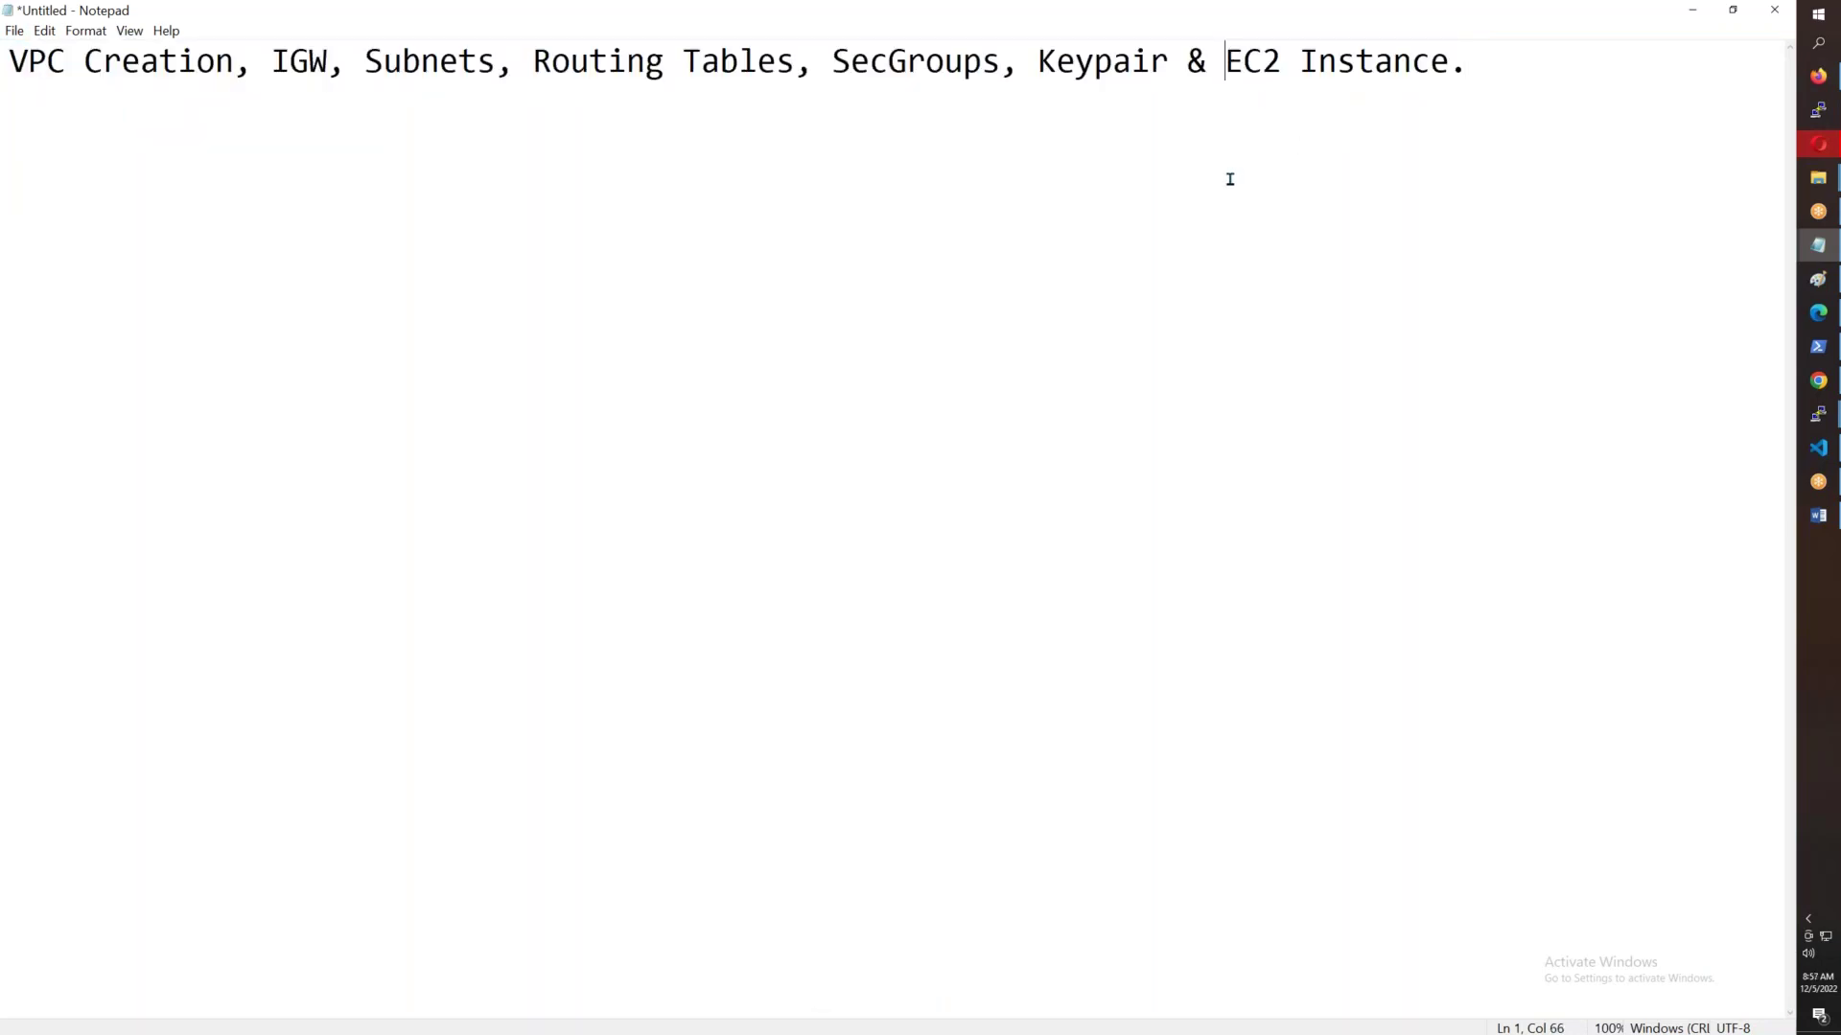
left_click_drag(1467, 62, 1037, 63)
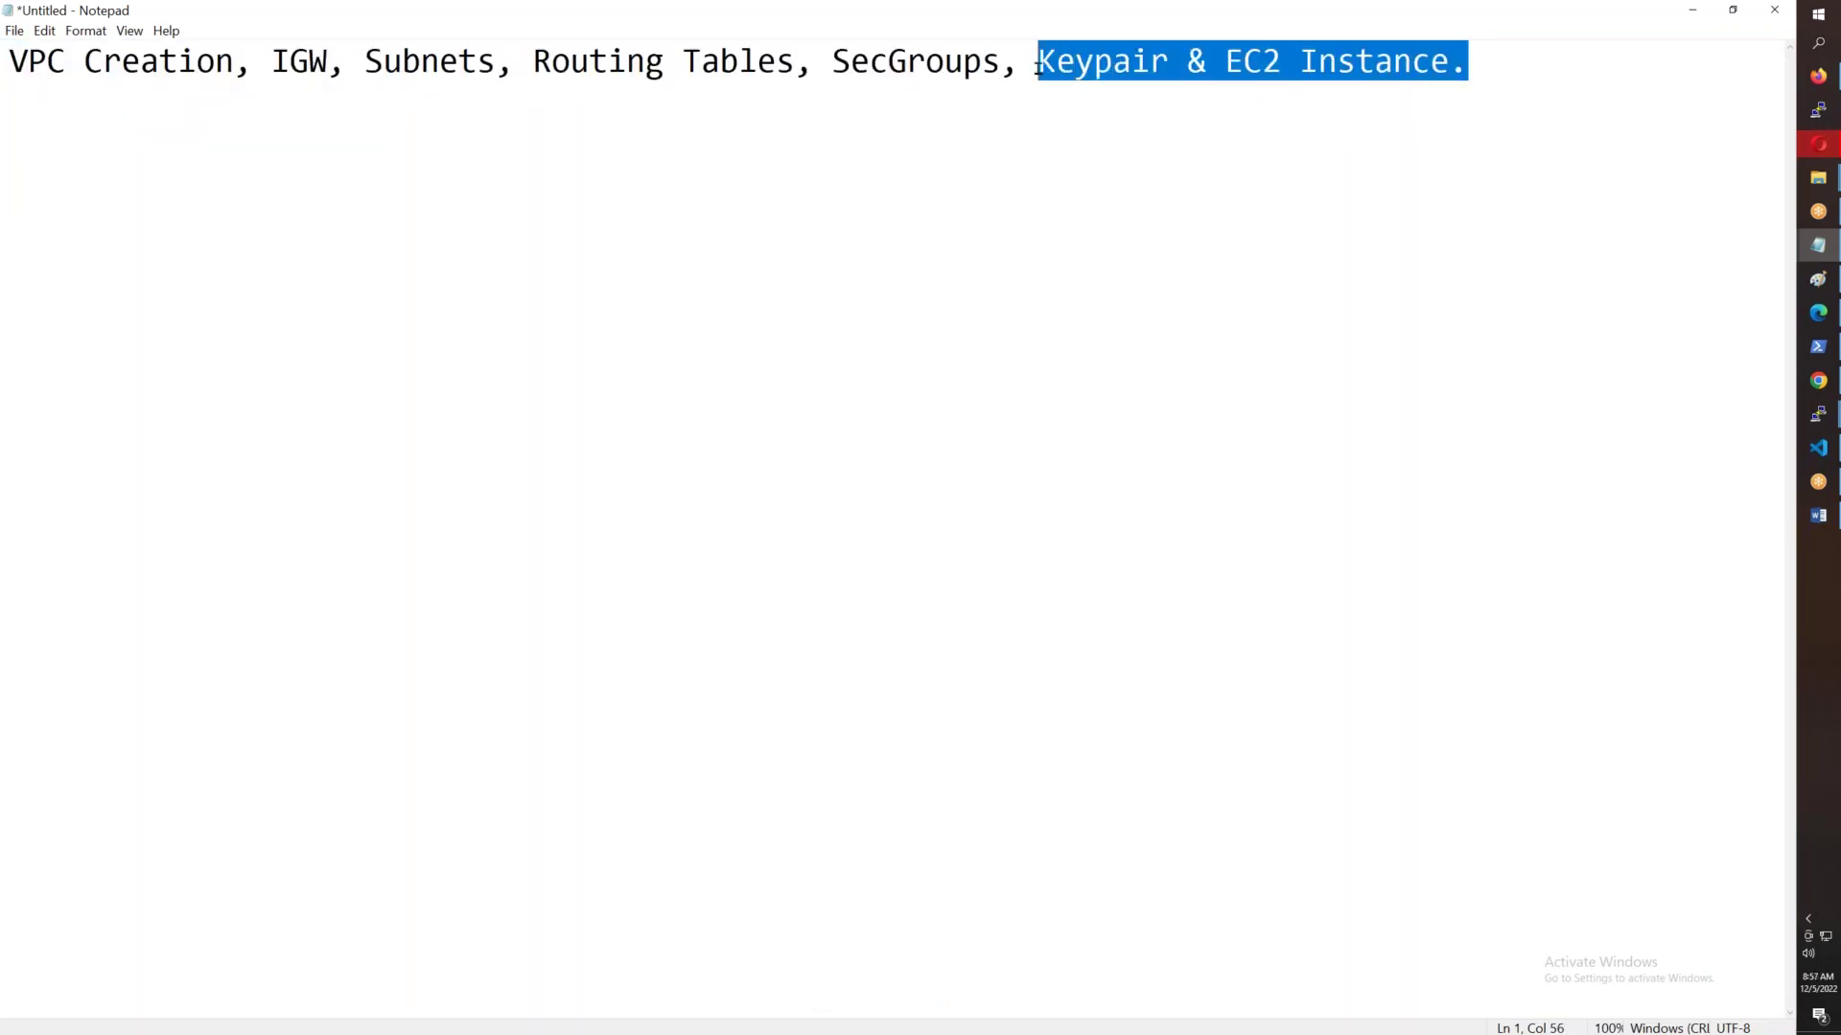
left_click(1472, 63)
key("Return")
type("Video Aces")
left_click(202, 103)
type("s")
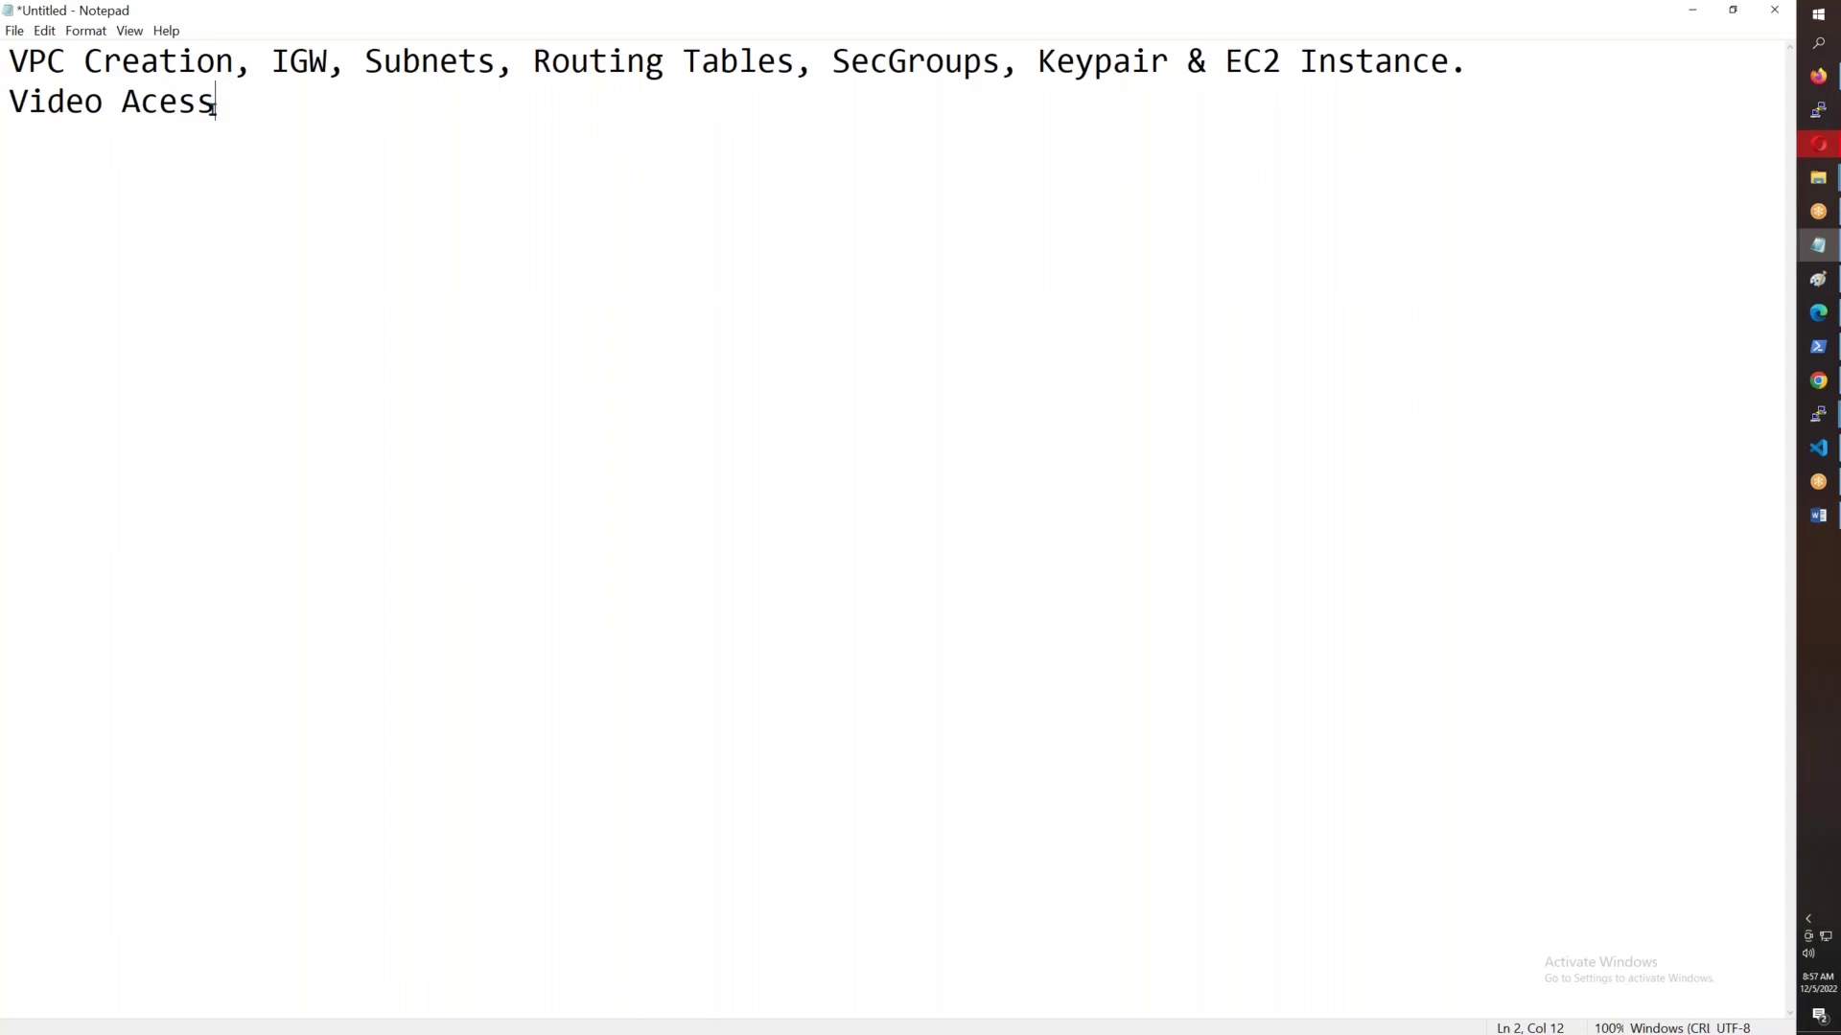
- Correct the spelling to 'Video Access' and add a blank line below it
left_click_drag(12, 61, 1336, 63)
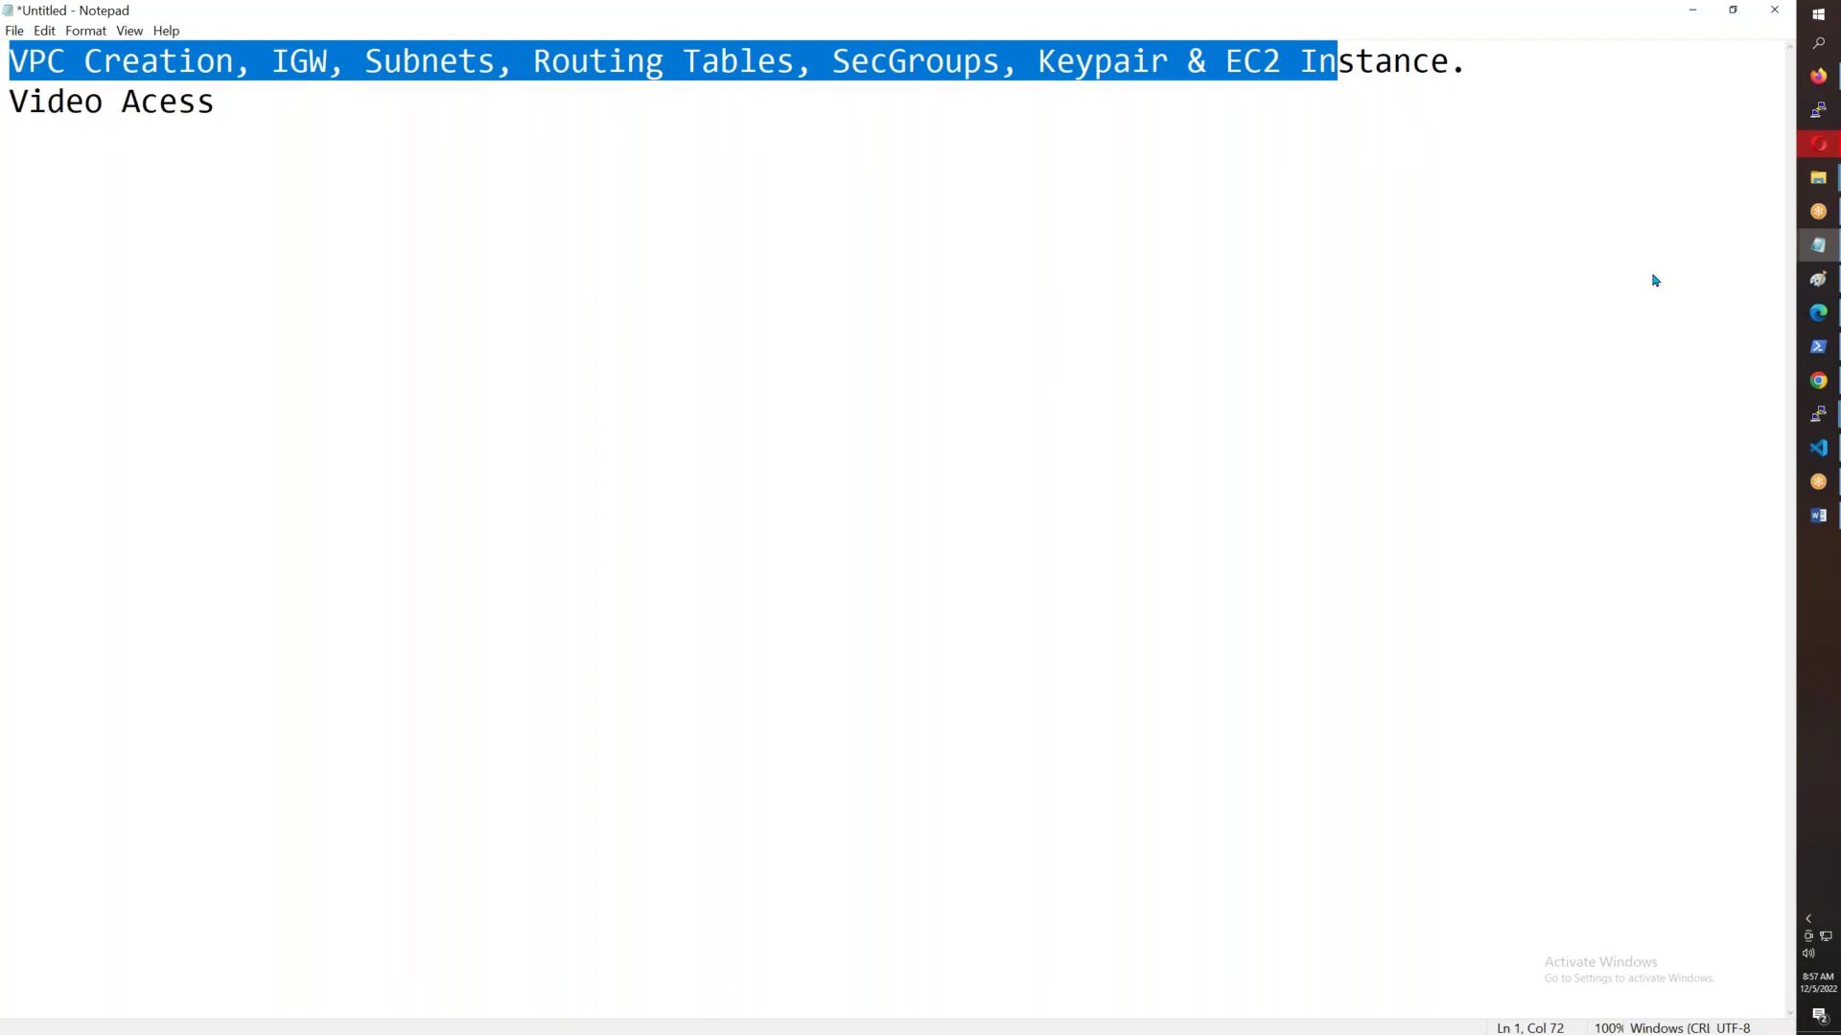
left_click_drag(1467, 69, 12, 58)
left_click(167, 104)
type("c")
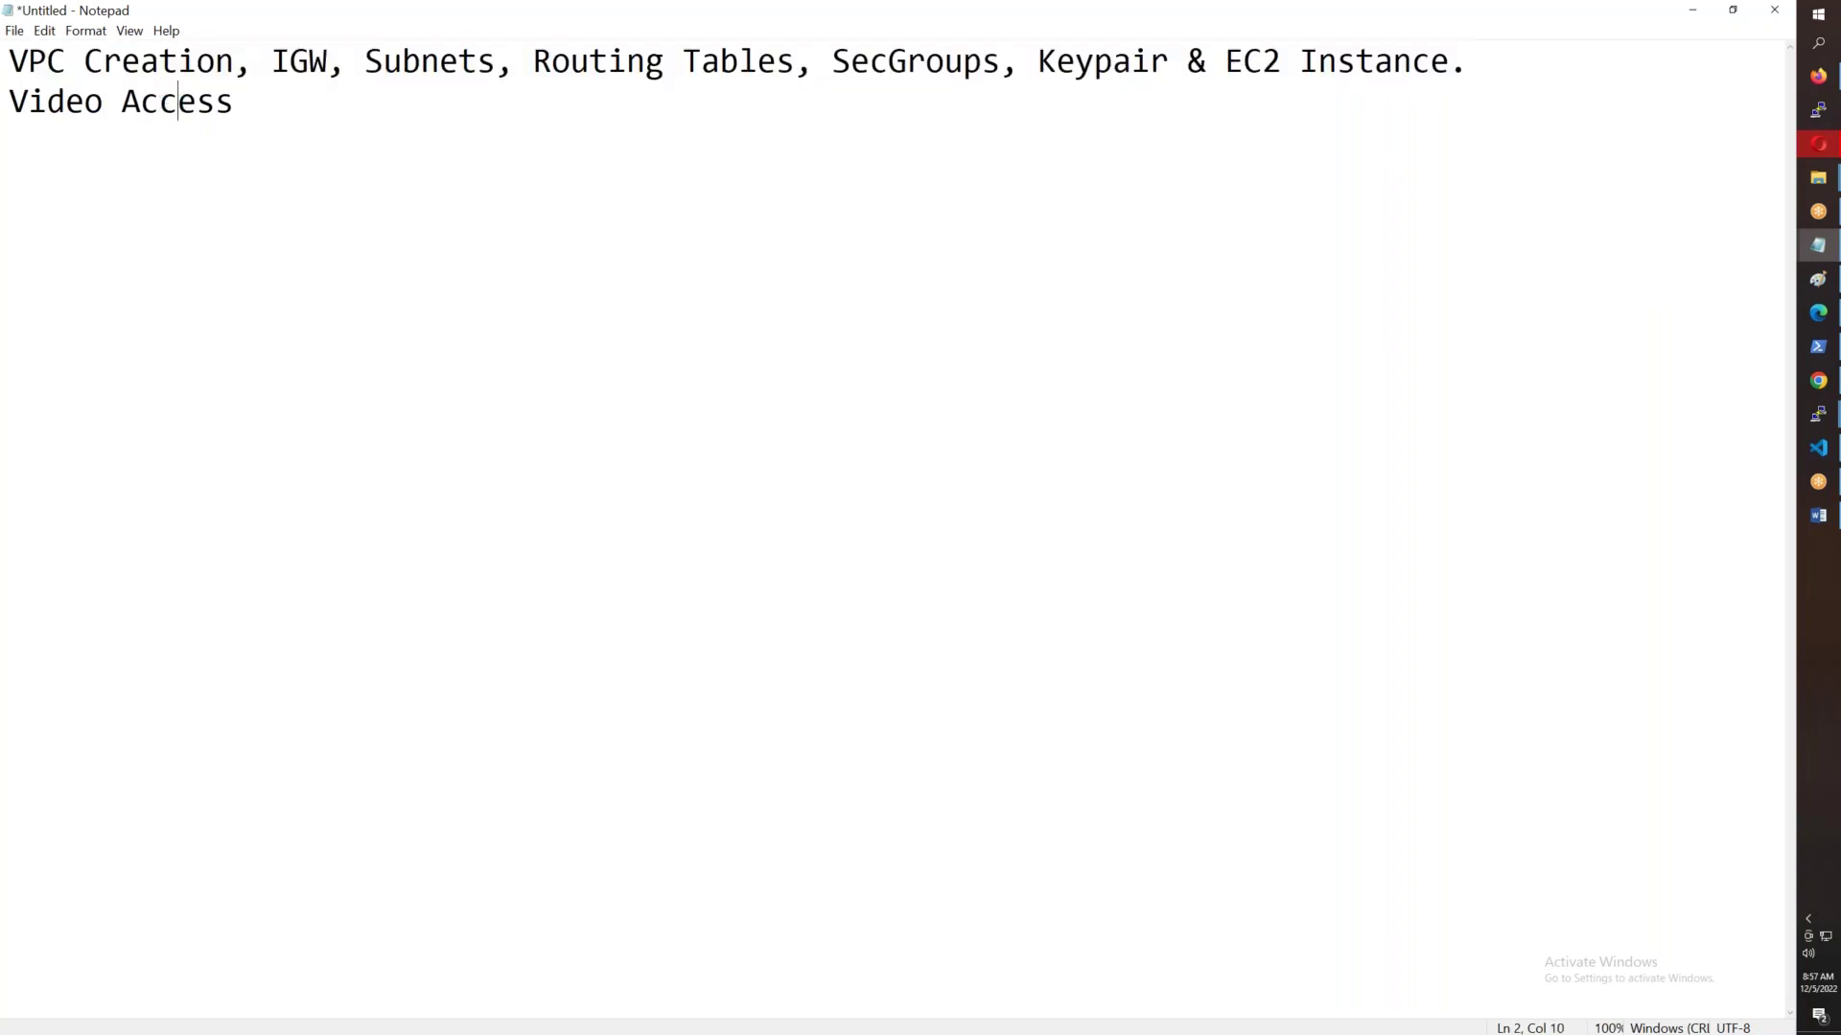
left_click_drag(251, 104, 2, 108)
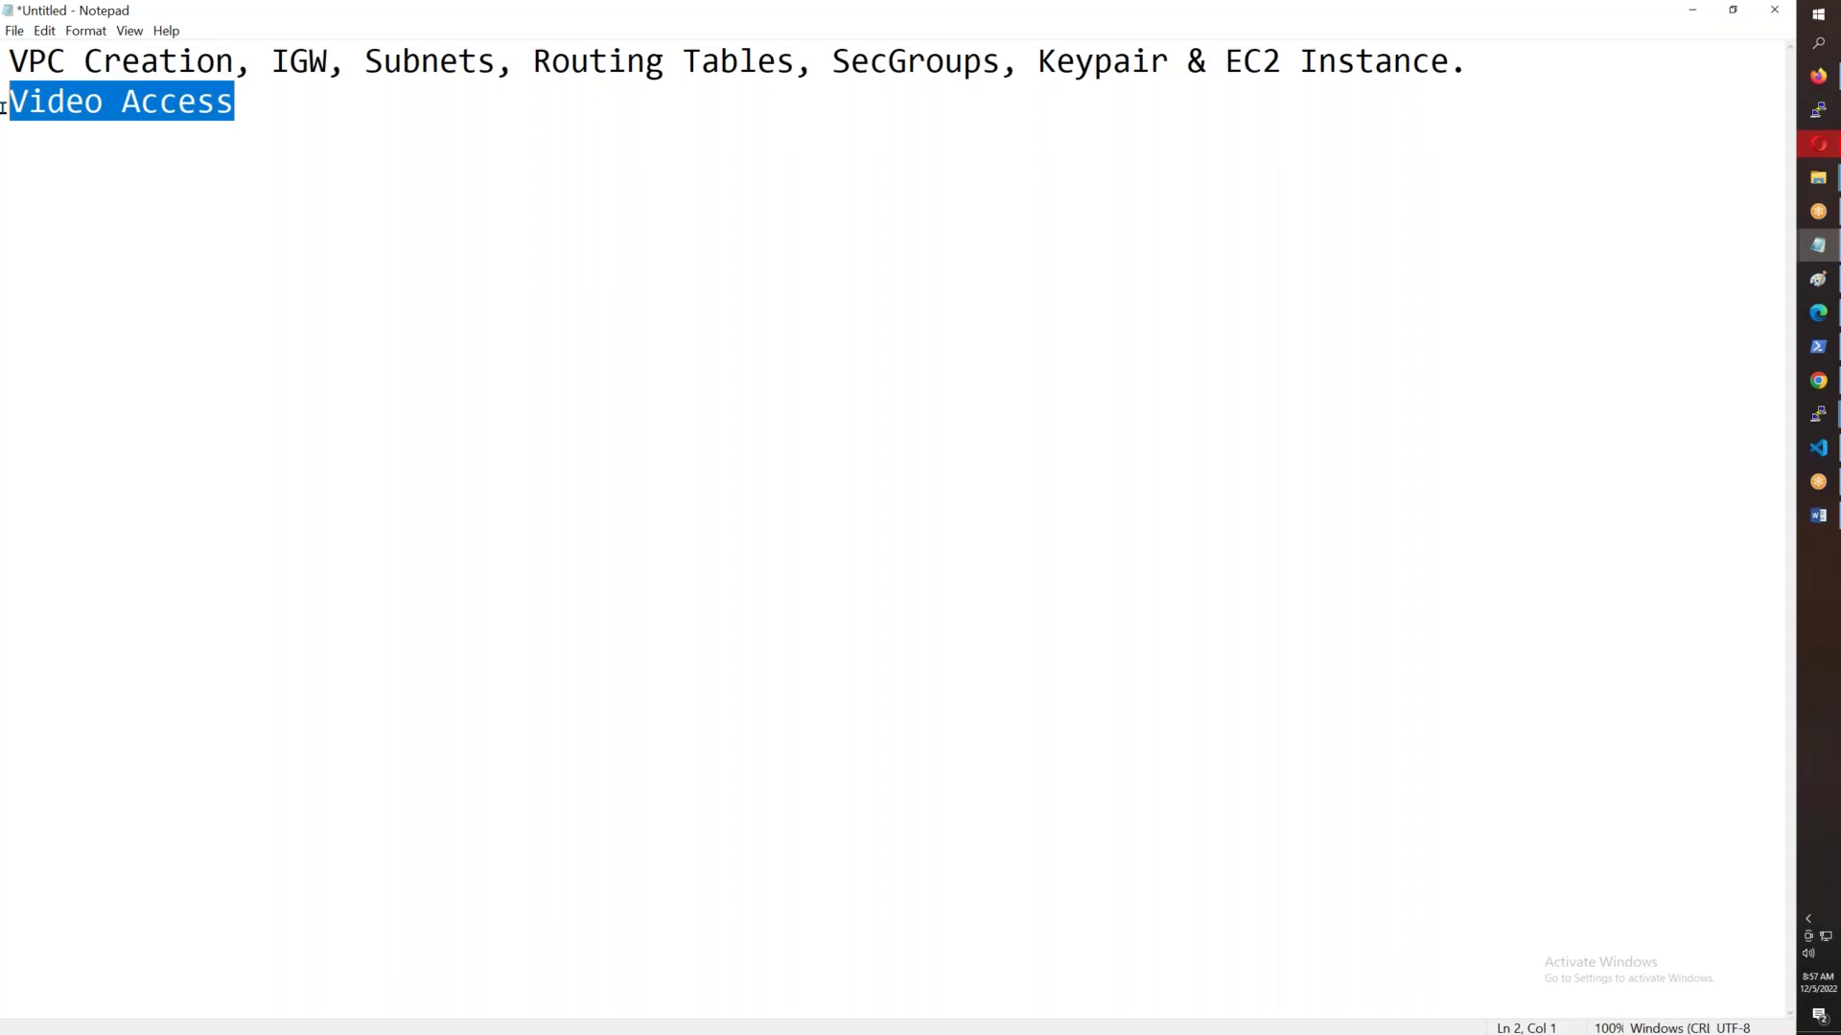
left_click(255, 112)
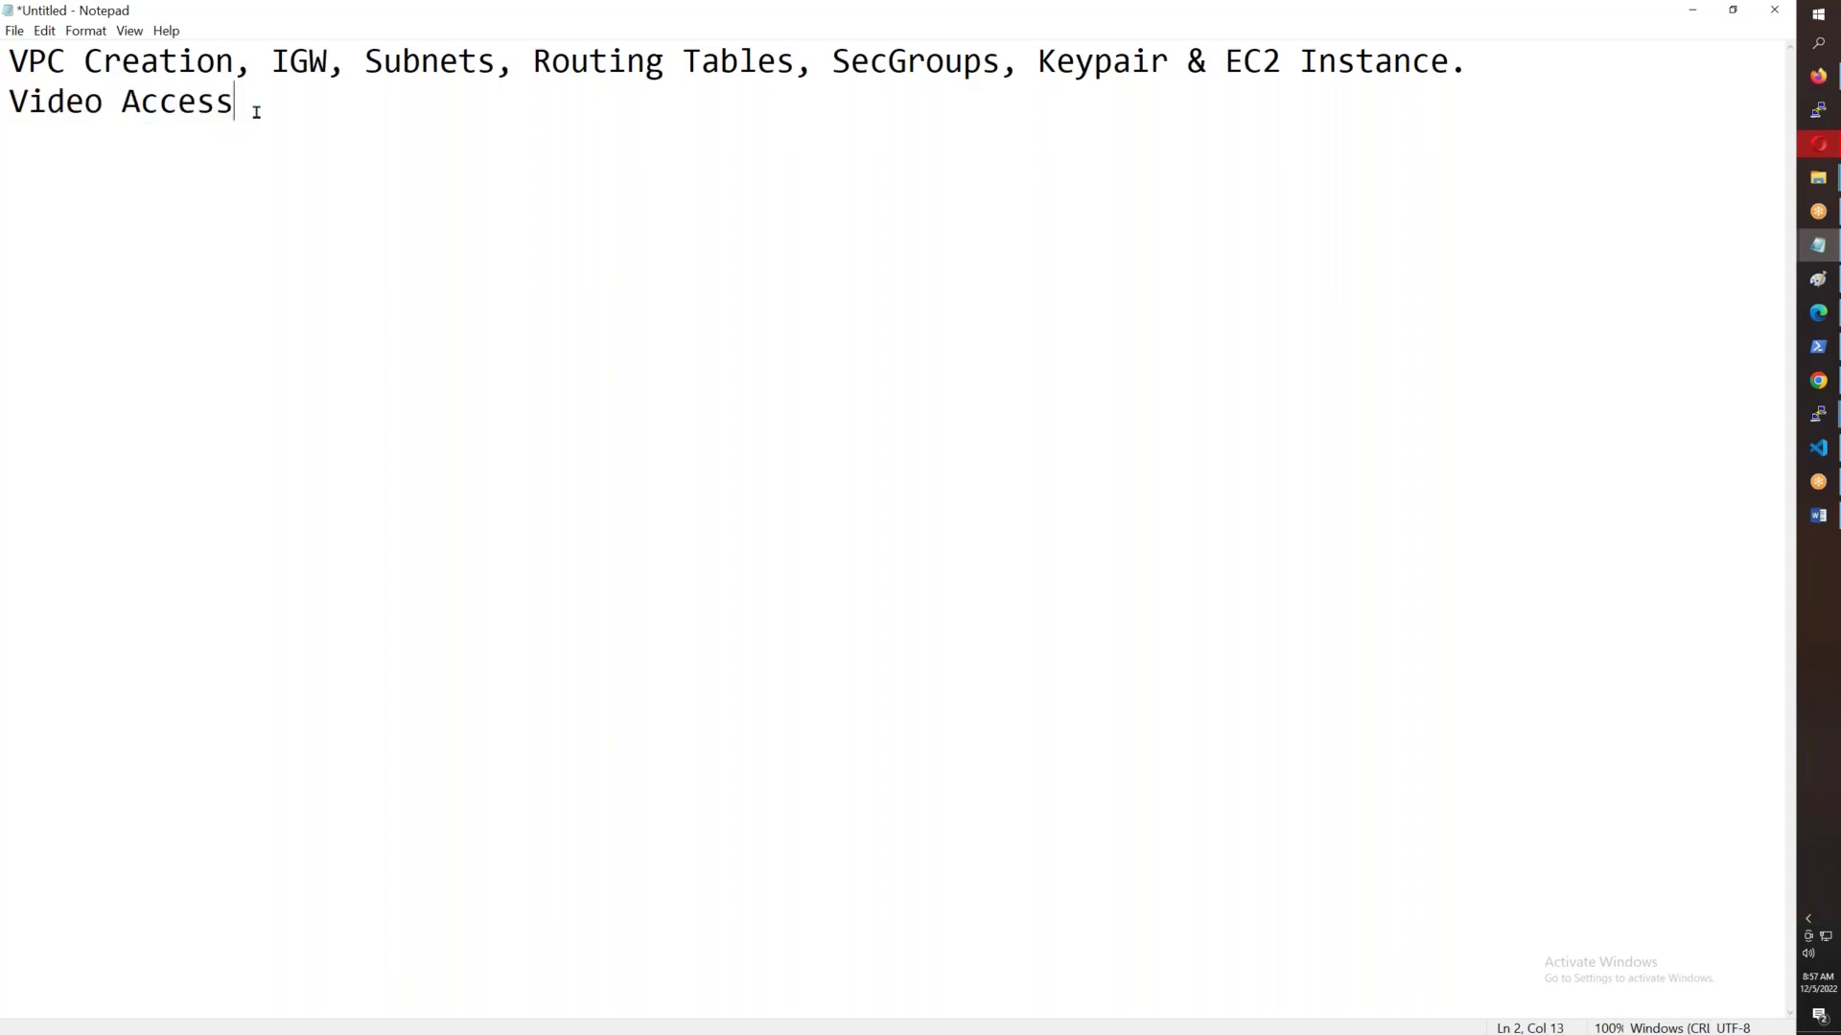
key("Return")
key("Return")
- Highlight VPC Creation, IGW, Subnets and Routing Tables in turn, then return to the browser
left_click_drag(235, 63, 5, 62)
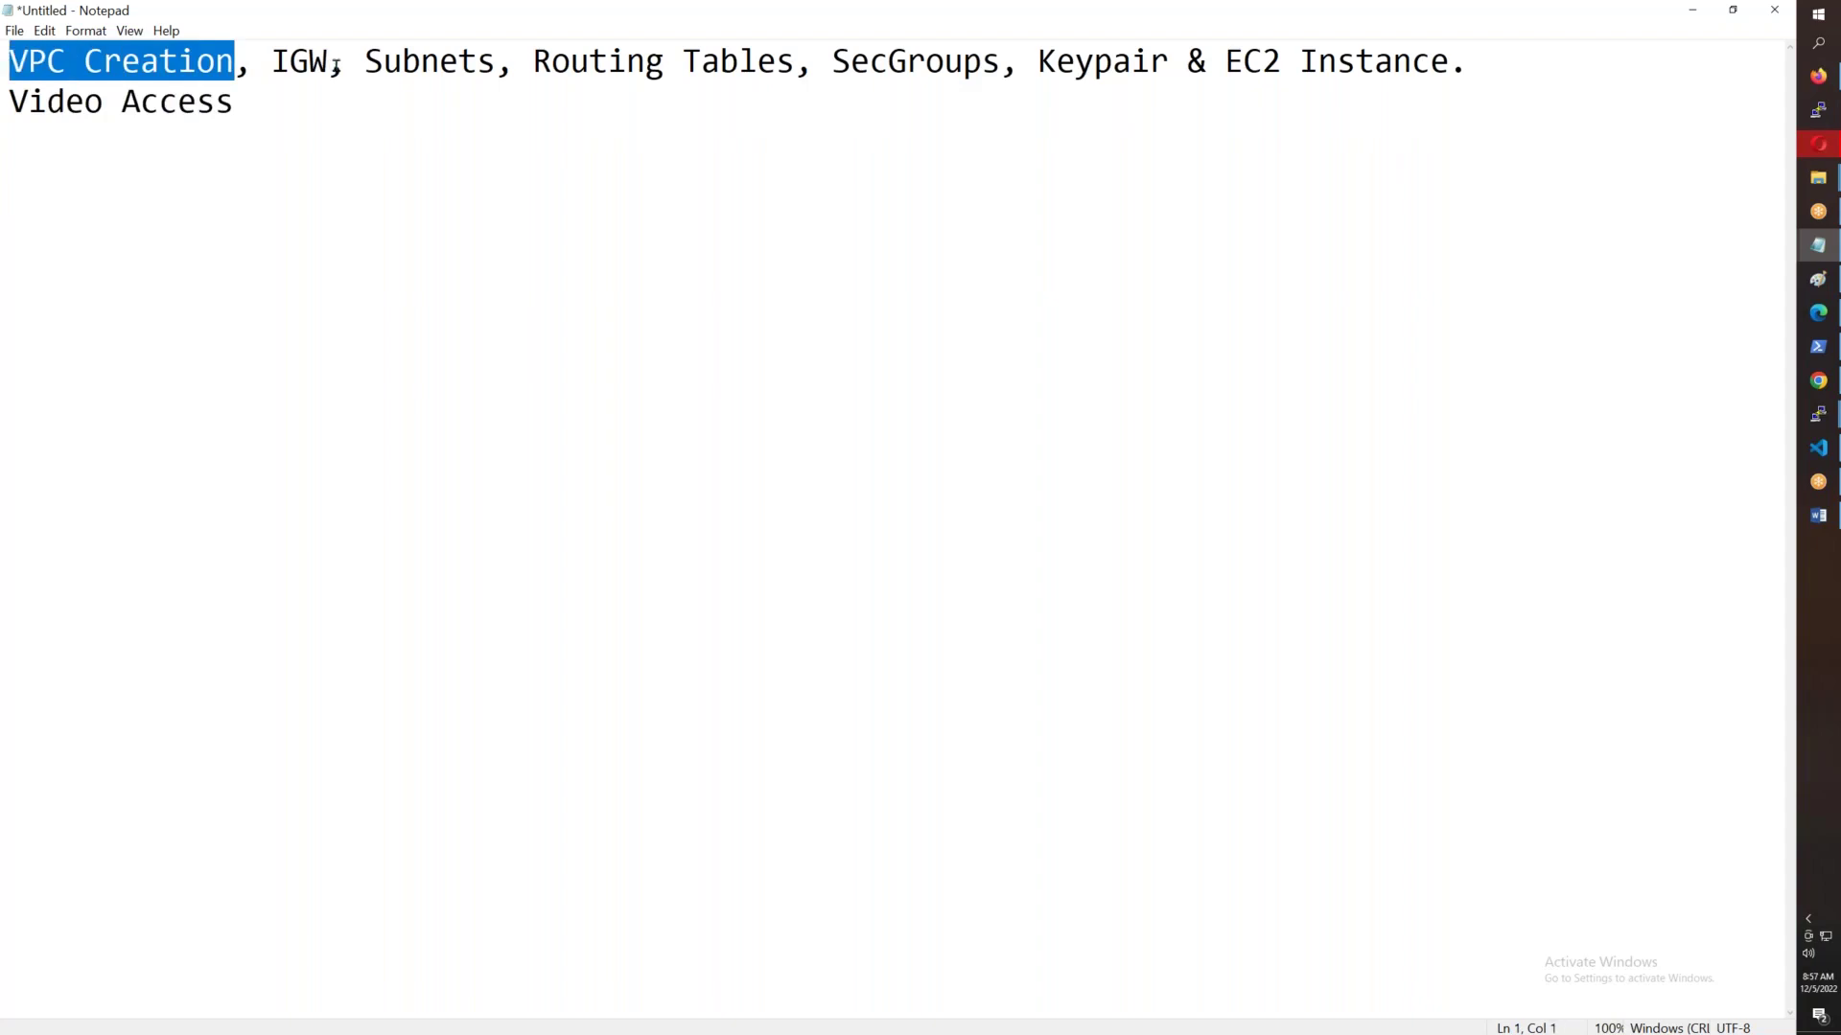
left_click_drag(329, 62, 234, 62)
left_click_drag(477, 62, 329, 63)
left_click_drag(532, 62, 727, 283)
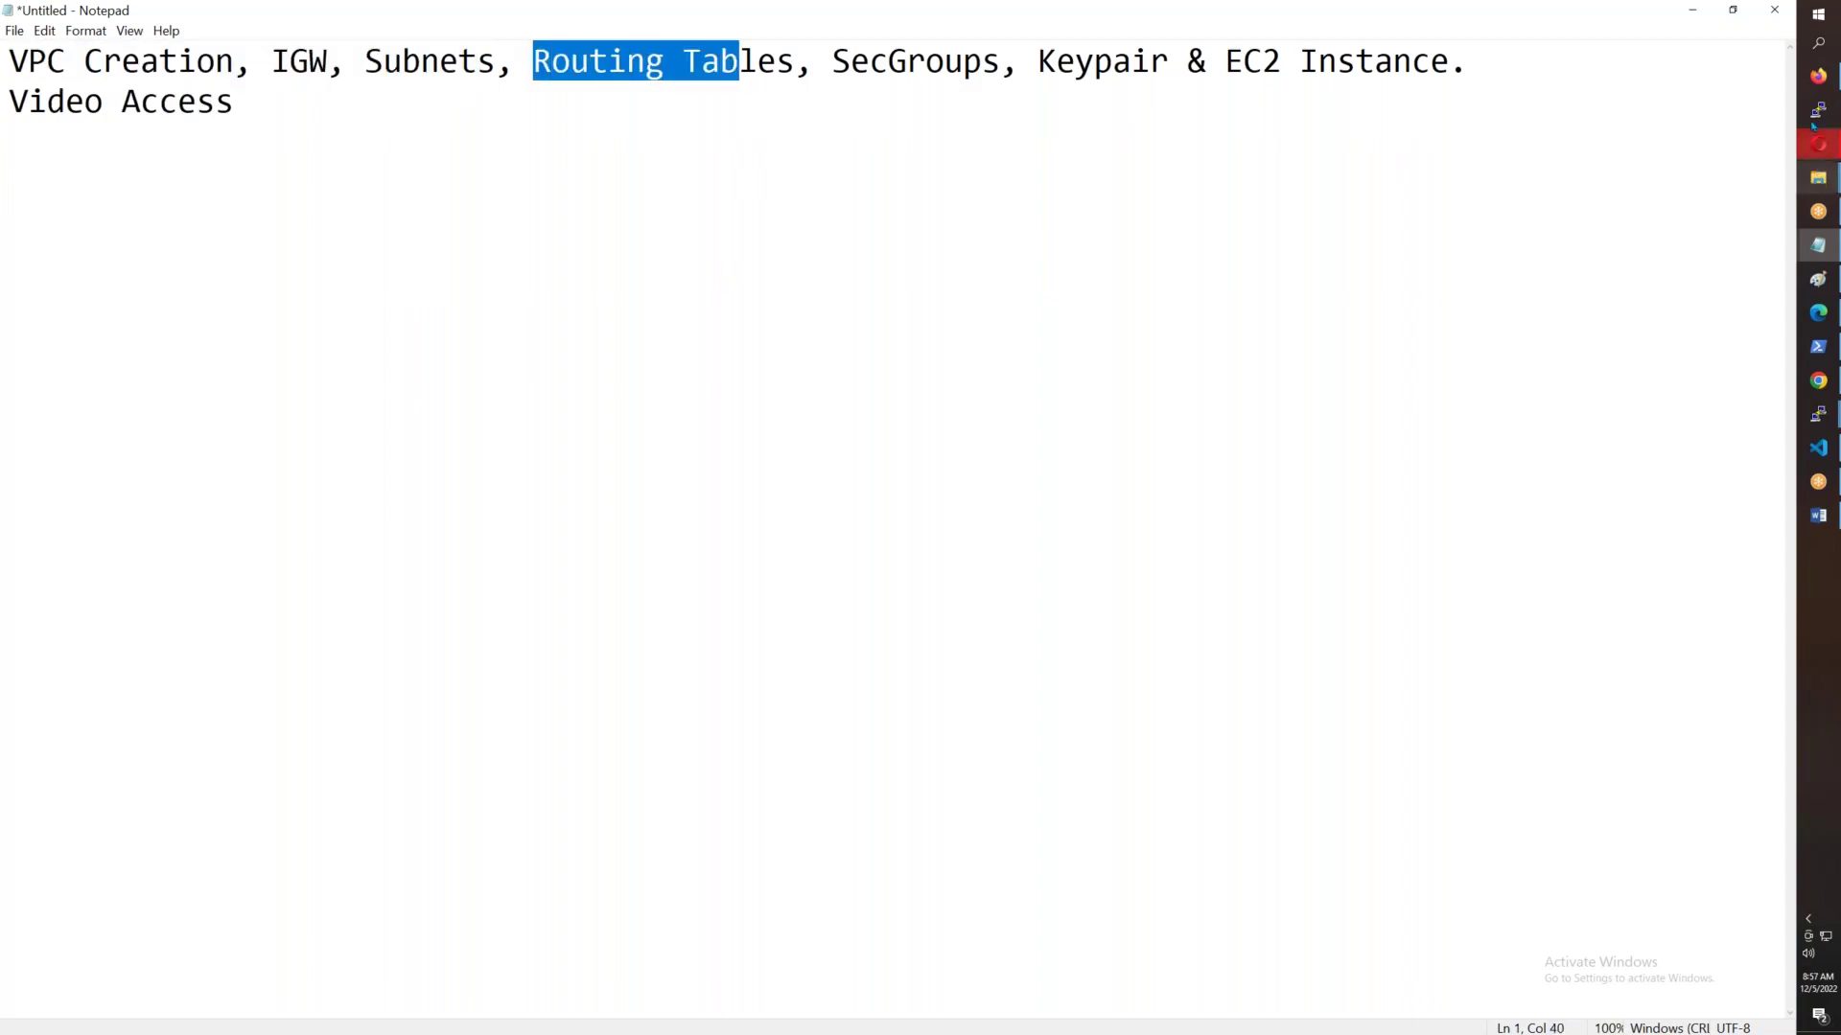
mouse_move(1818, 76)
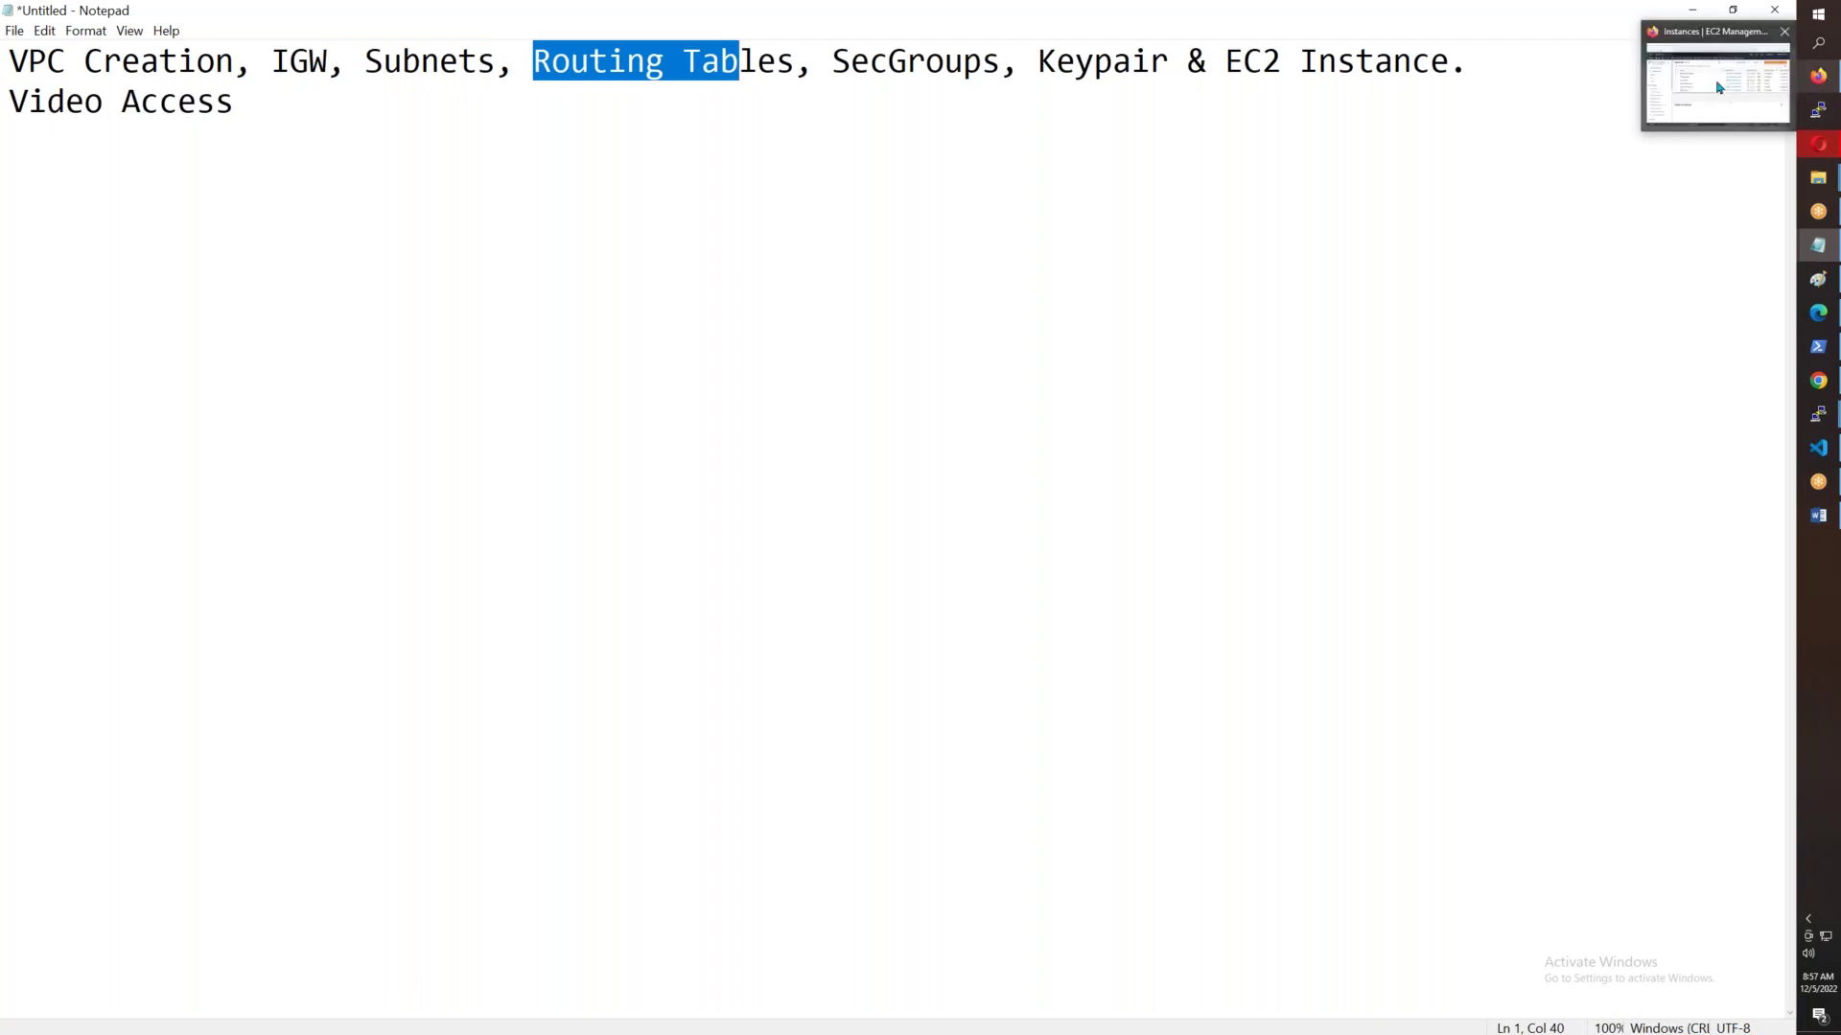
left_click(1720, 88)
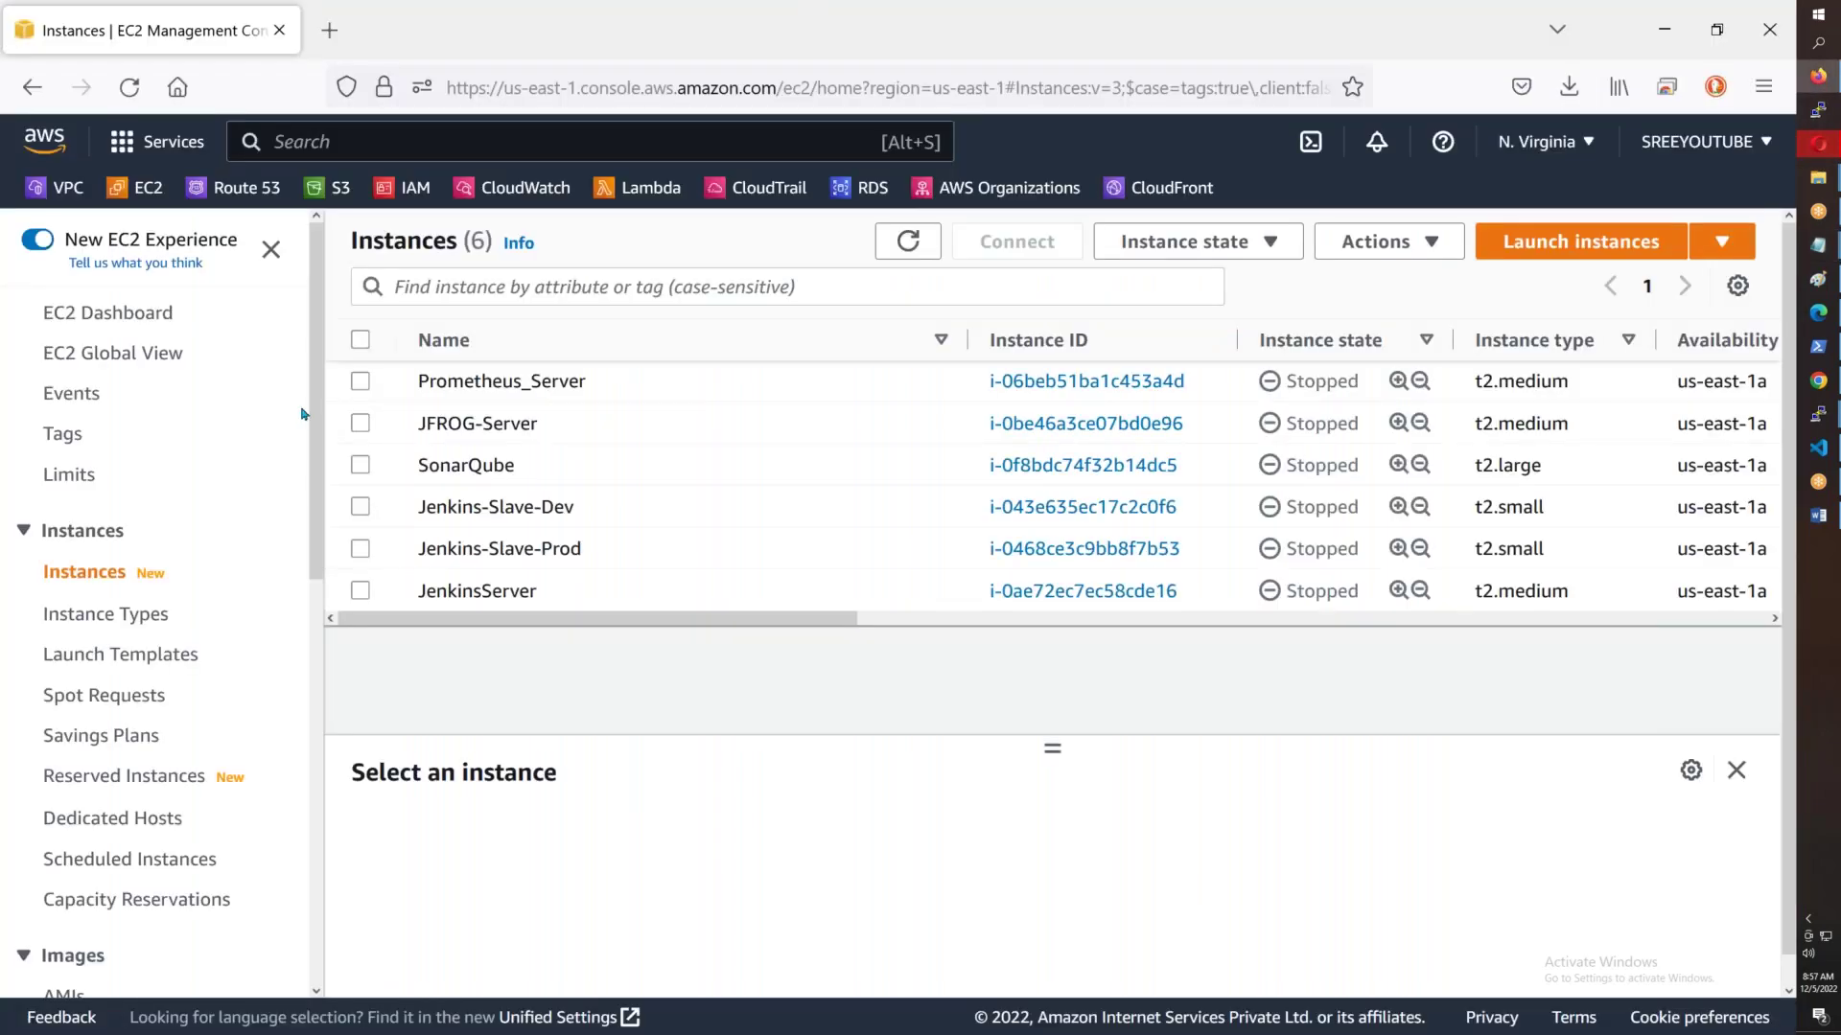
- Open VPC from Services > Networking & Content Delivery in a new tab and list Your VPCs
left_click(153, 129)
left_click(1381, 721)
left_click(155, 142)
scroll(309, 505, "down", 6)
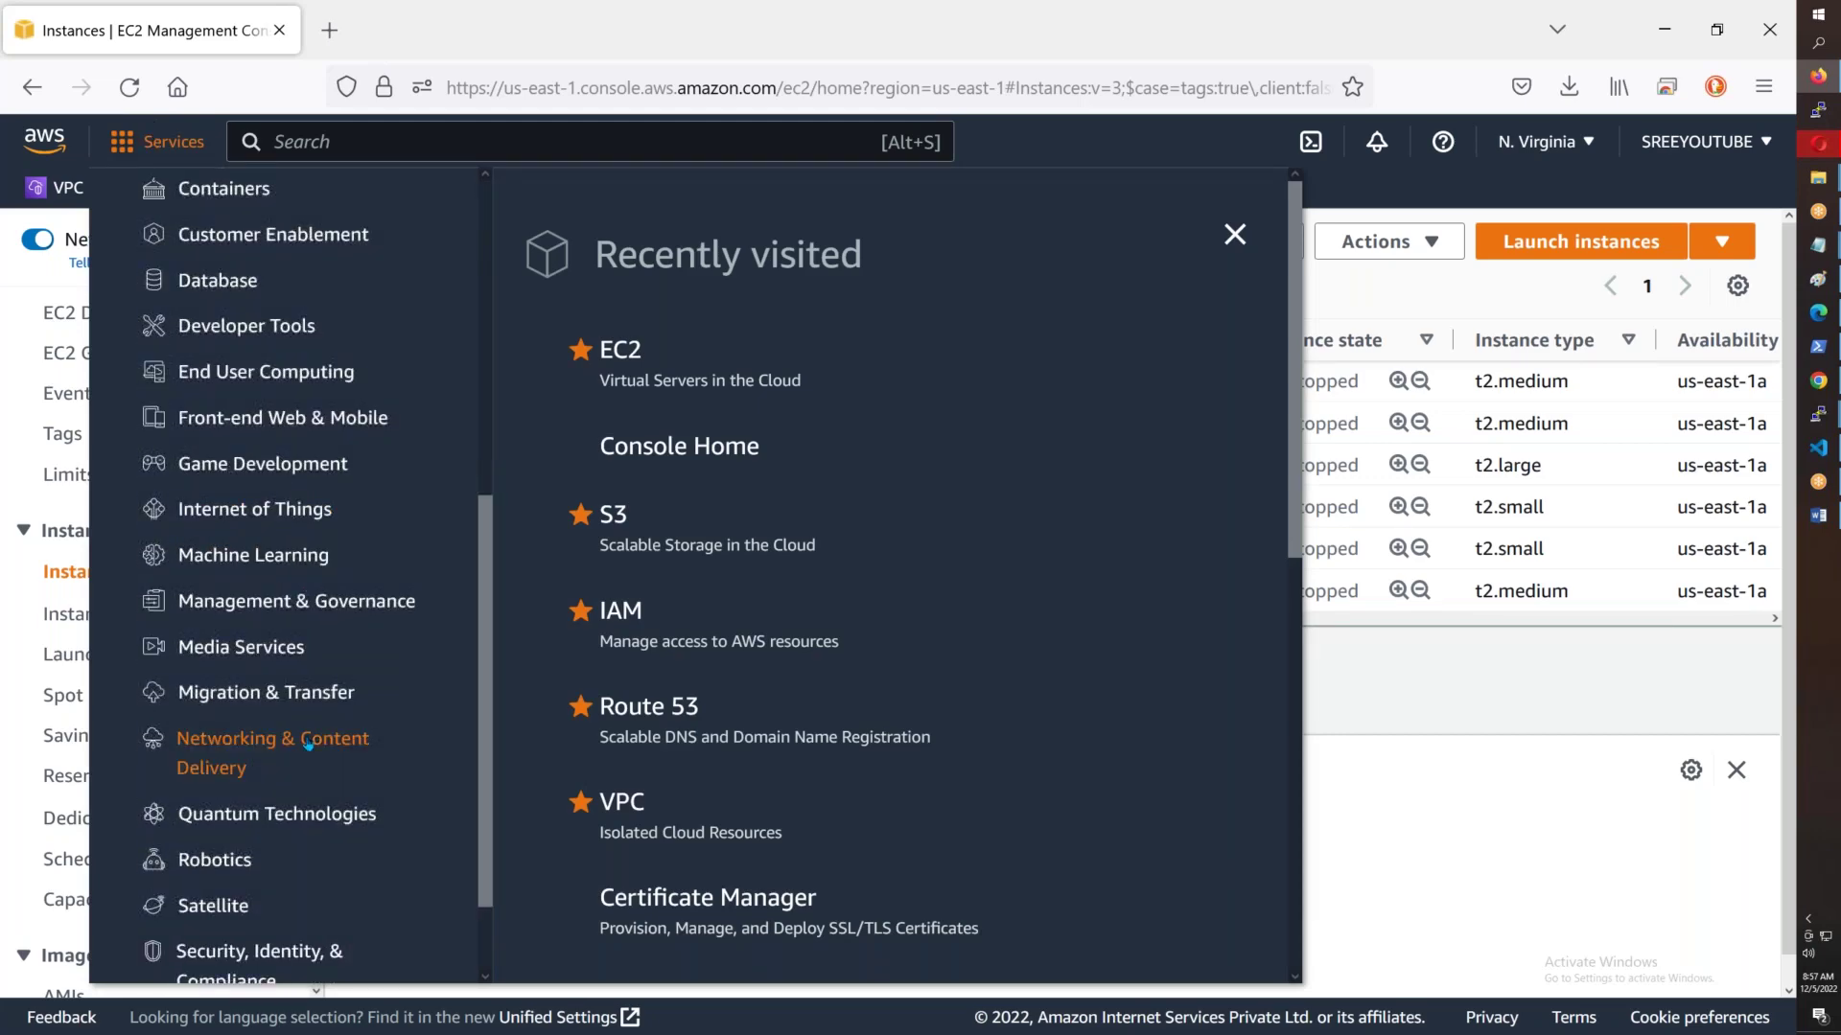
left_click(309, 744)
scroll(661, 618, "down", 1)
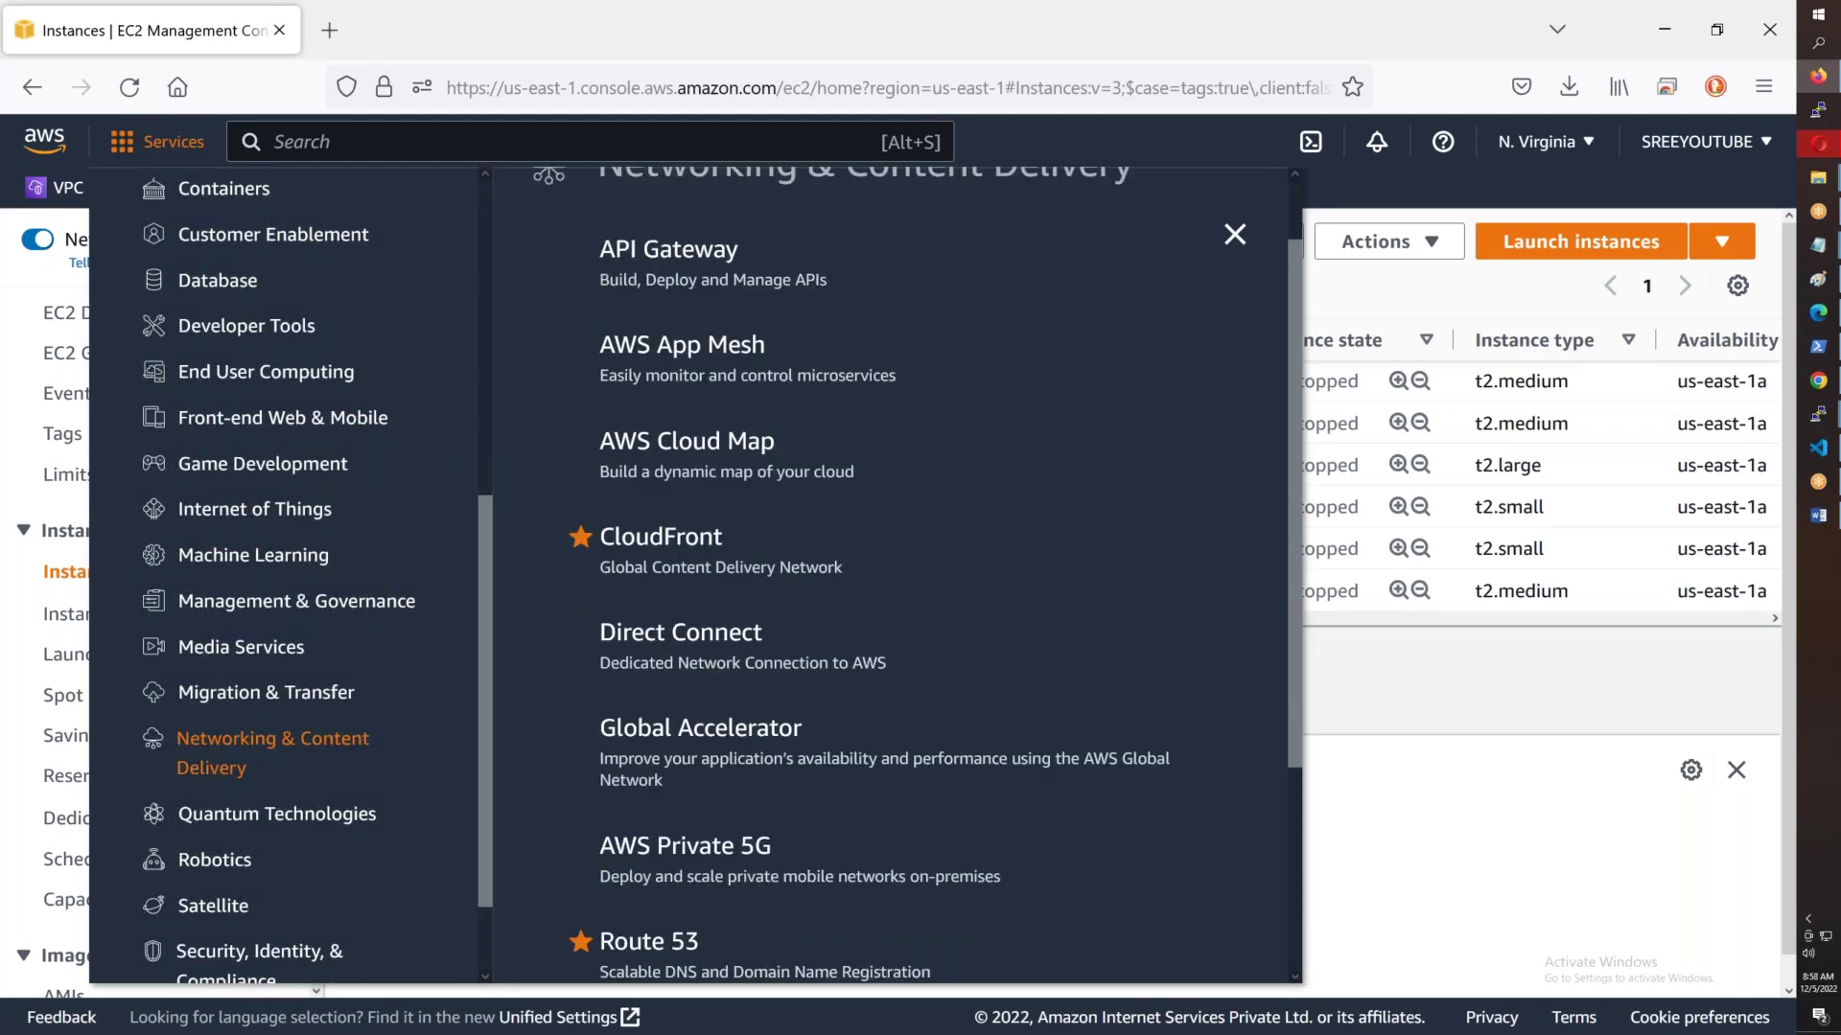
scroll(661, 619, "down", 3)
right_click(623, 846)
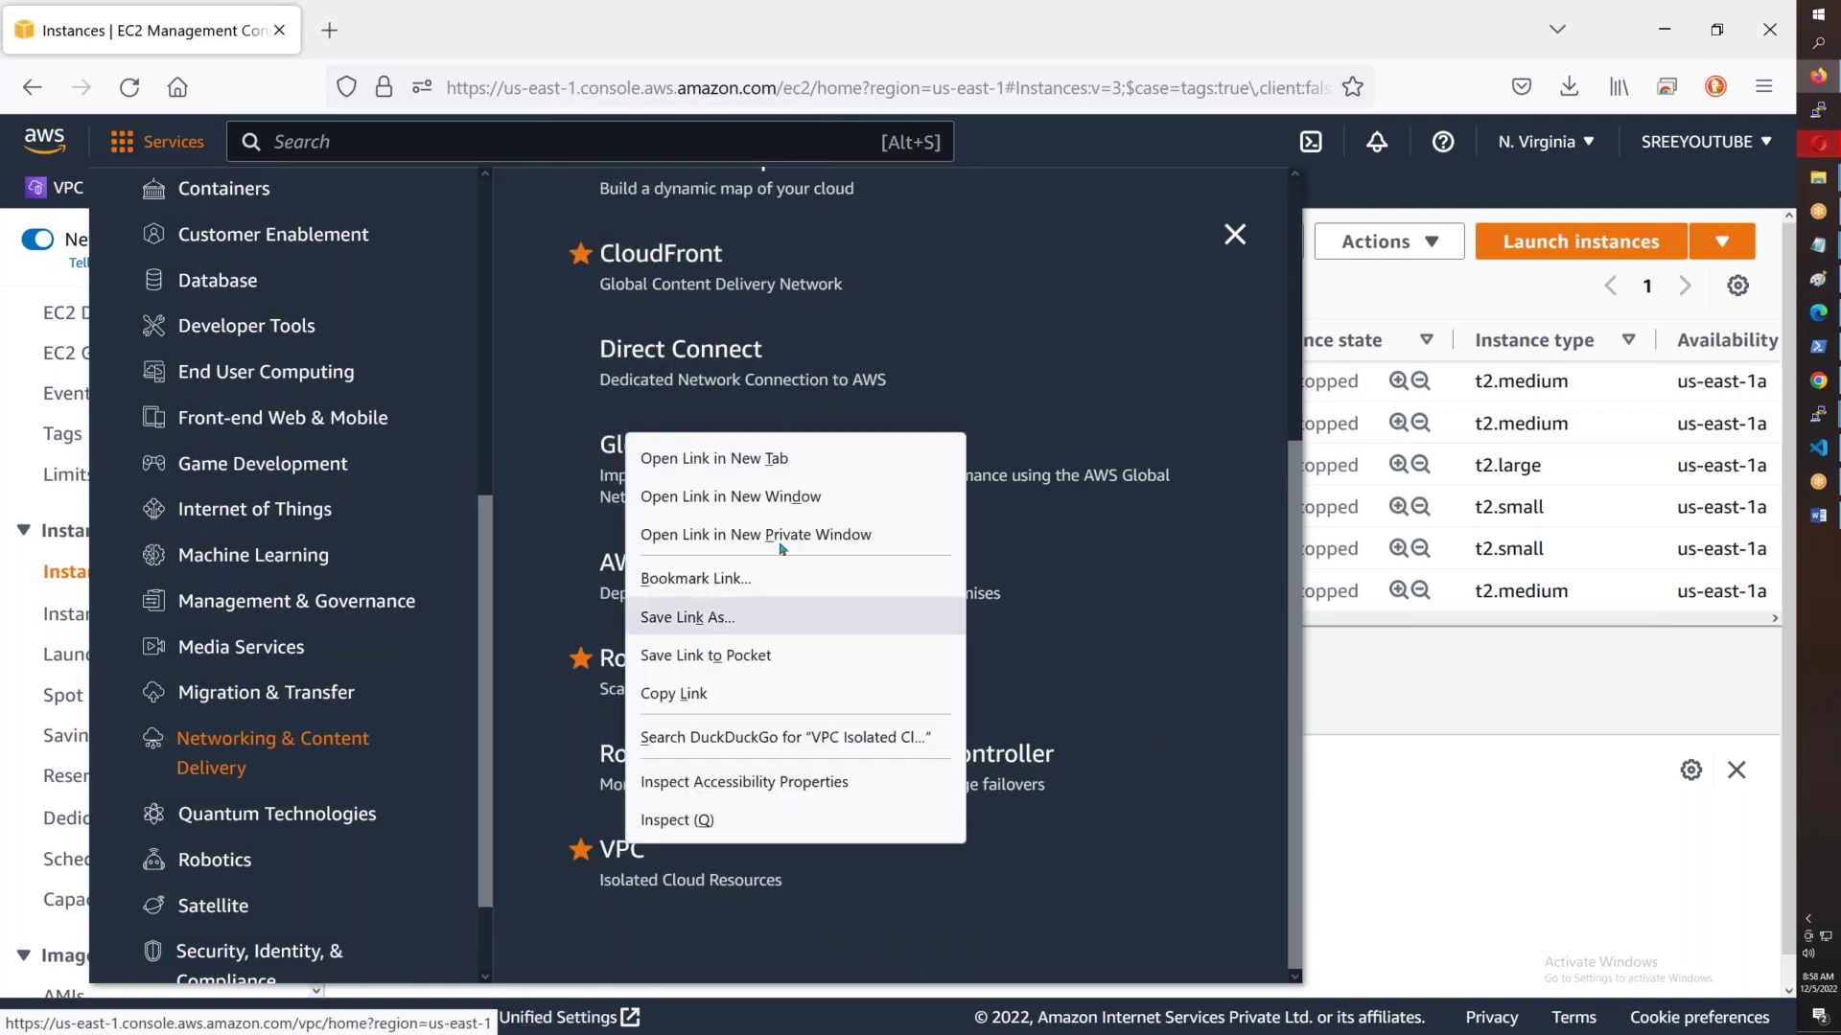
left_click(784, 459)
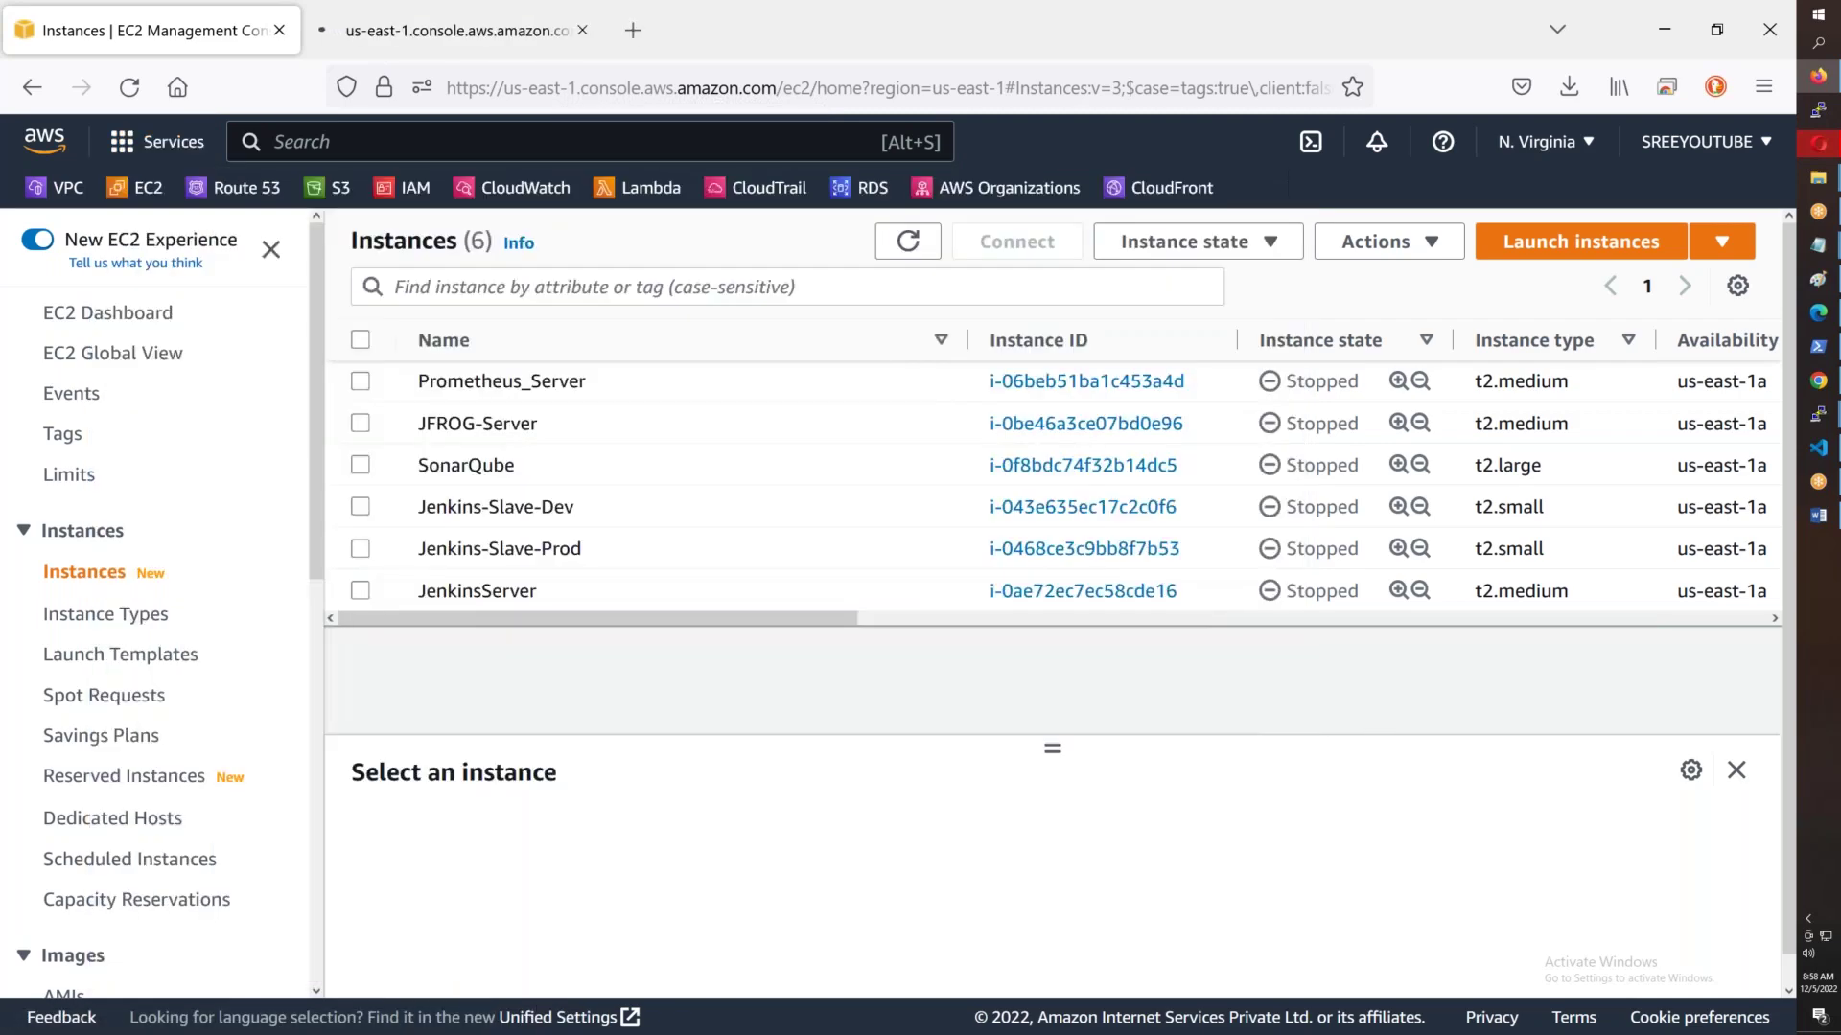
left_click(449, 29)
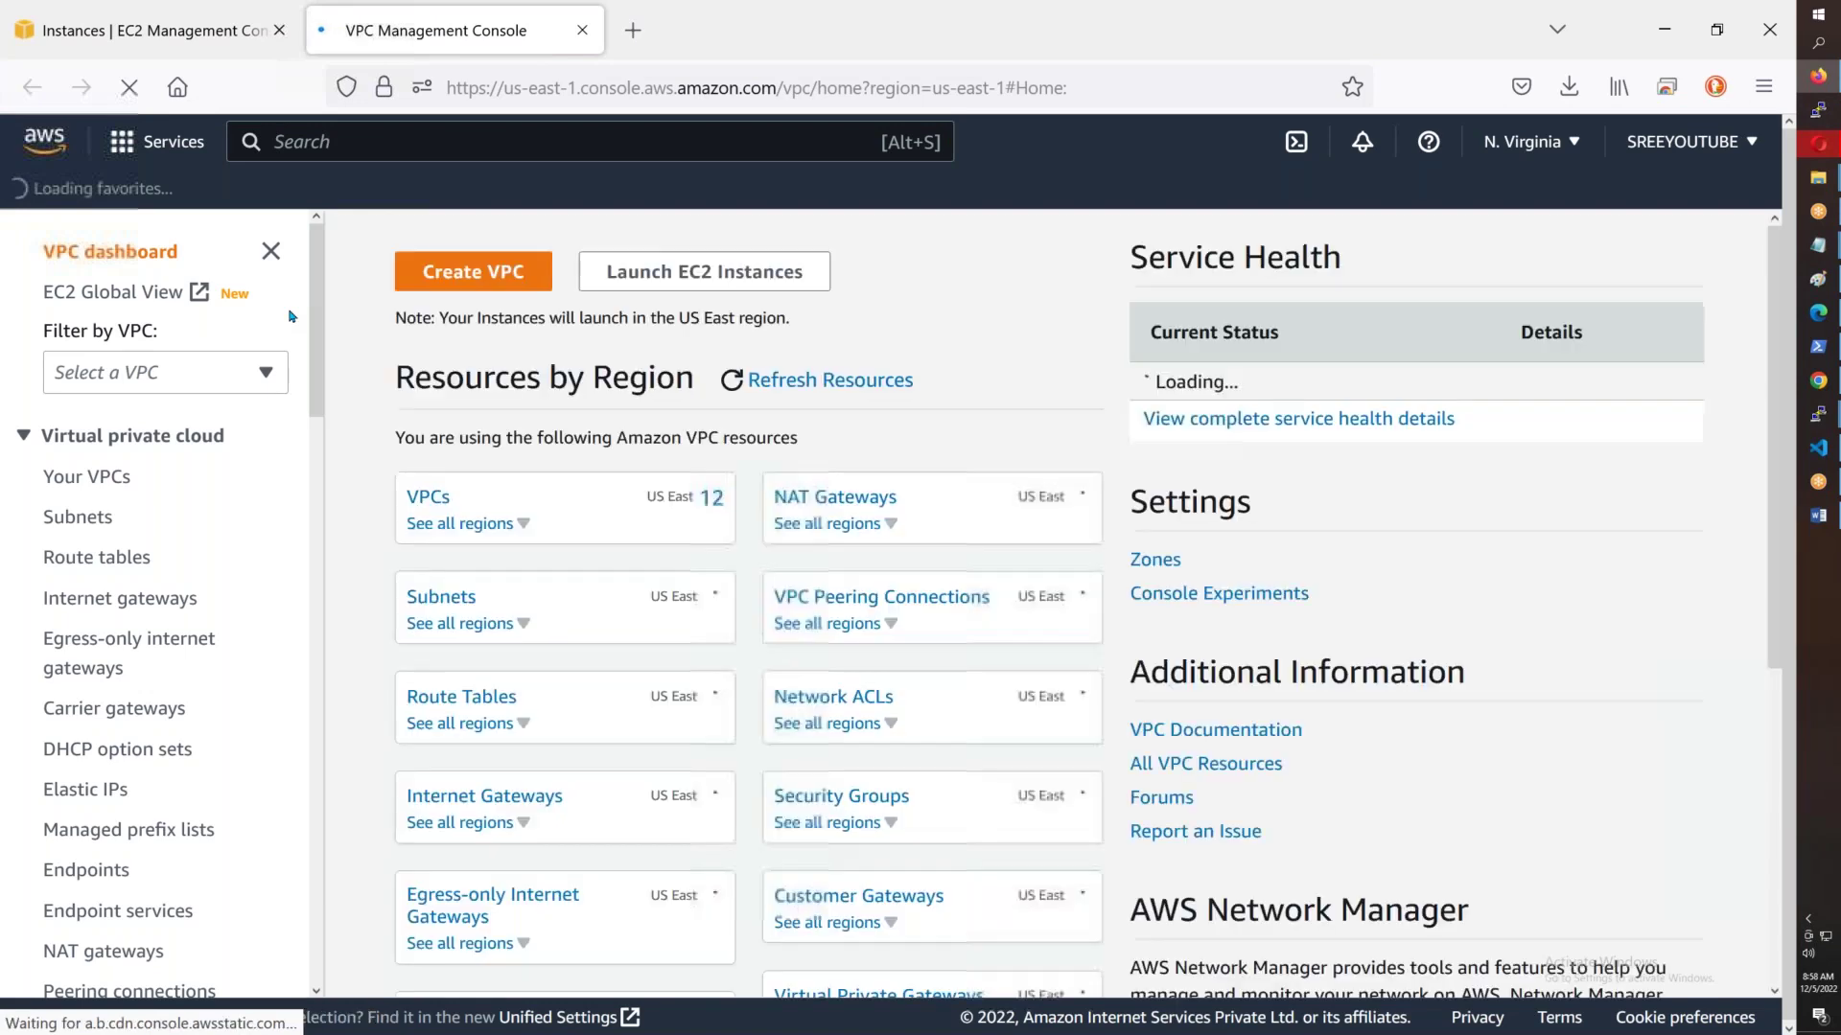
left_click(100, 487)
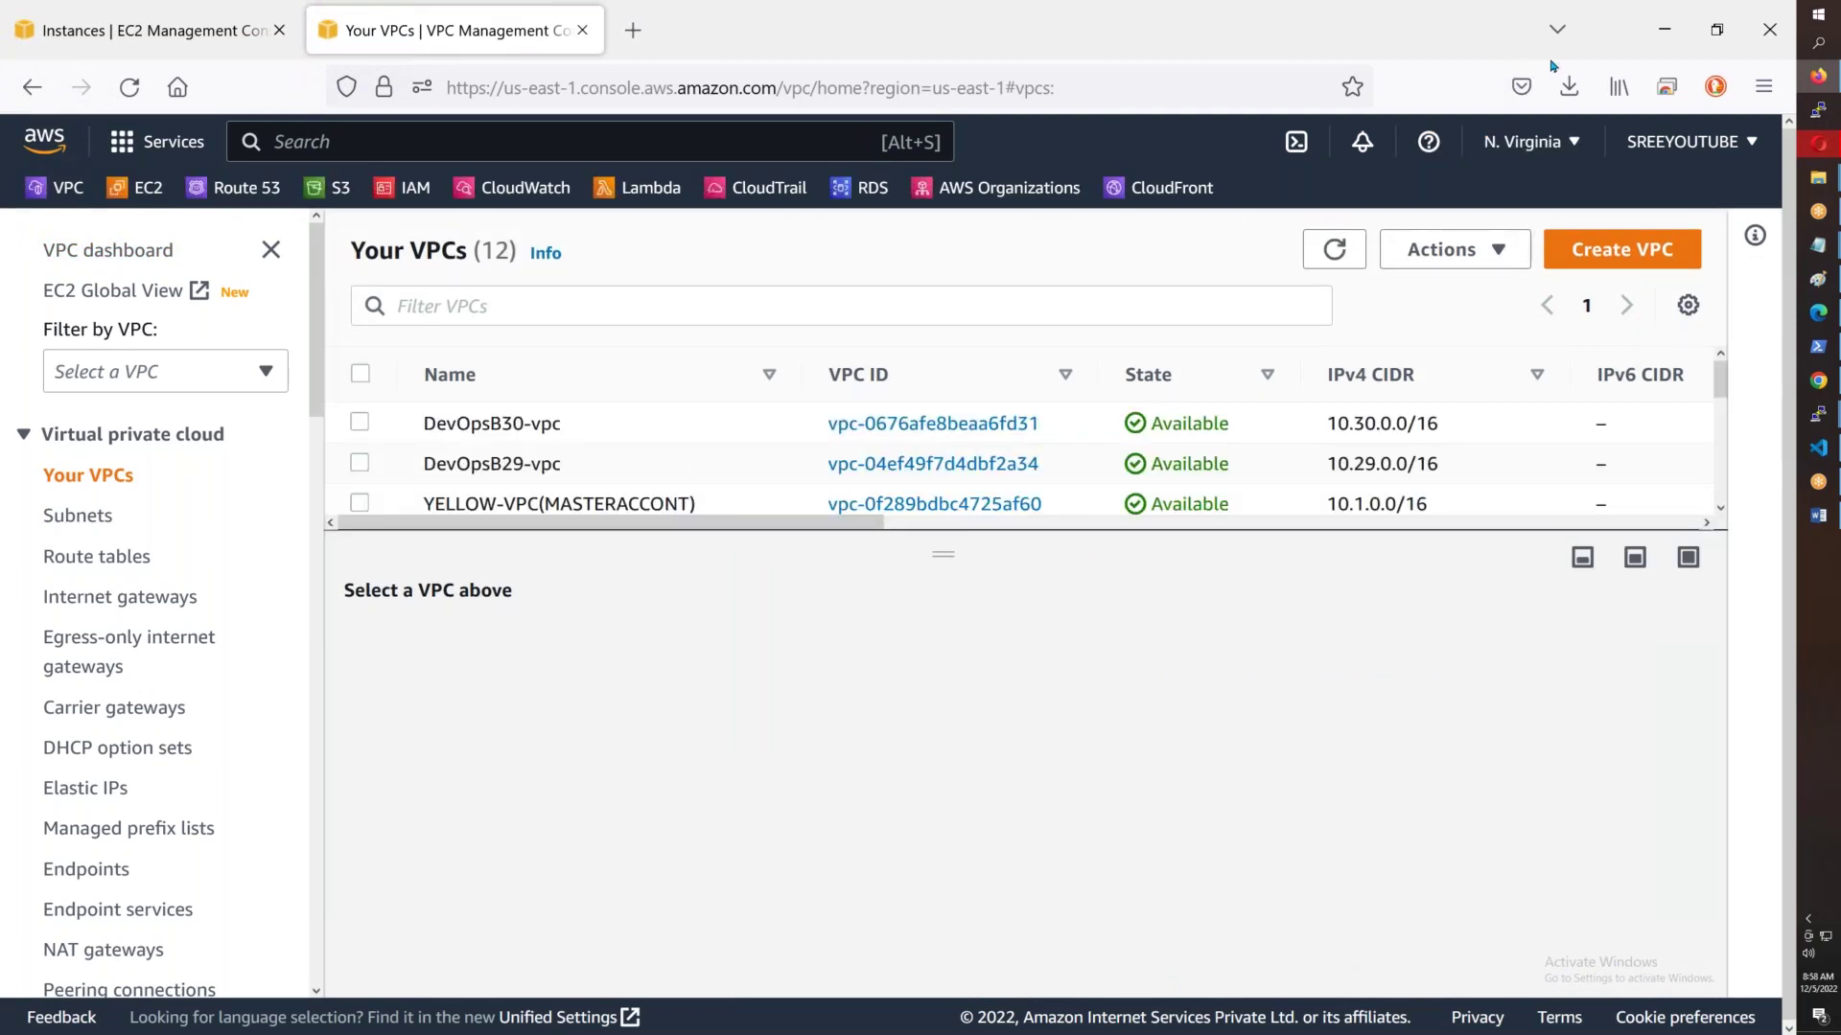
- Delete HUB-VPC through Actions > Delete VPC, confirming with 'delete'
left_click_drag(942, 554, 928, 845)
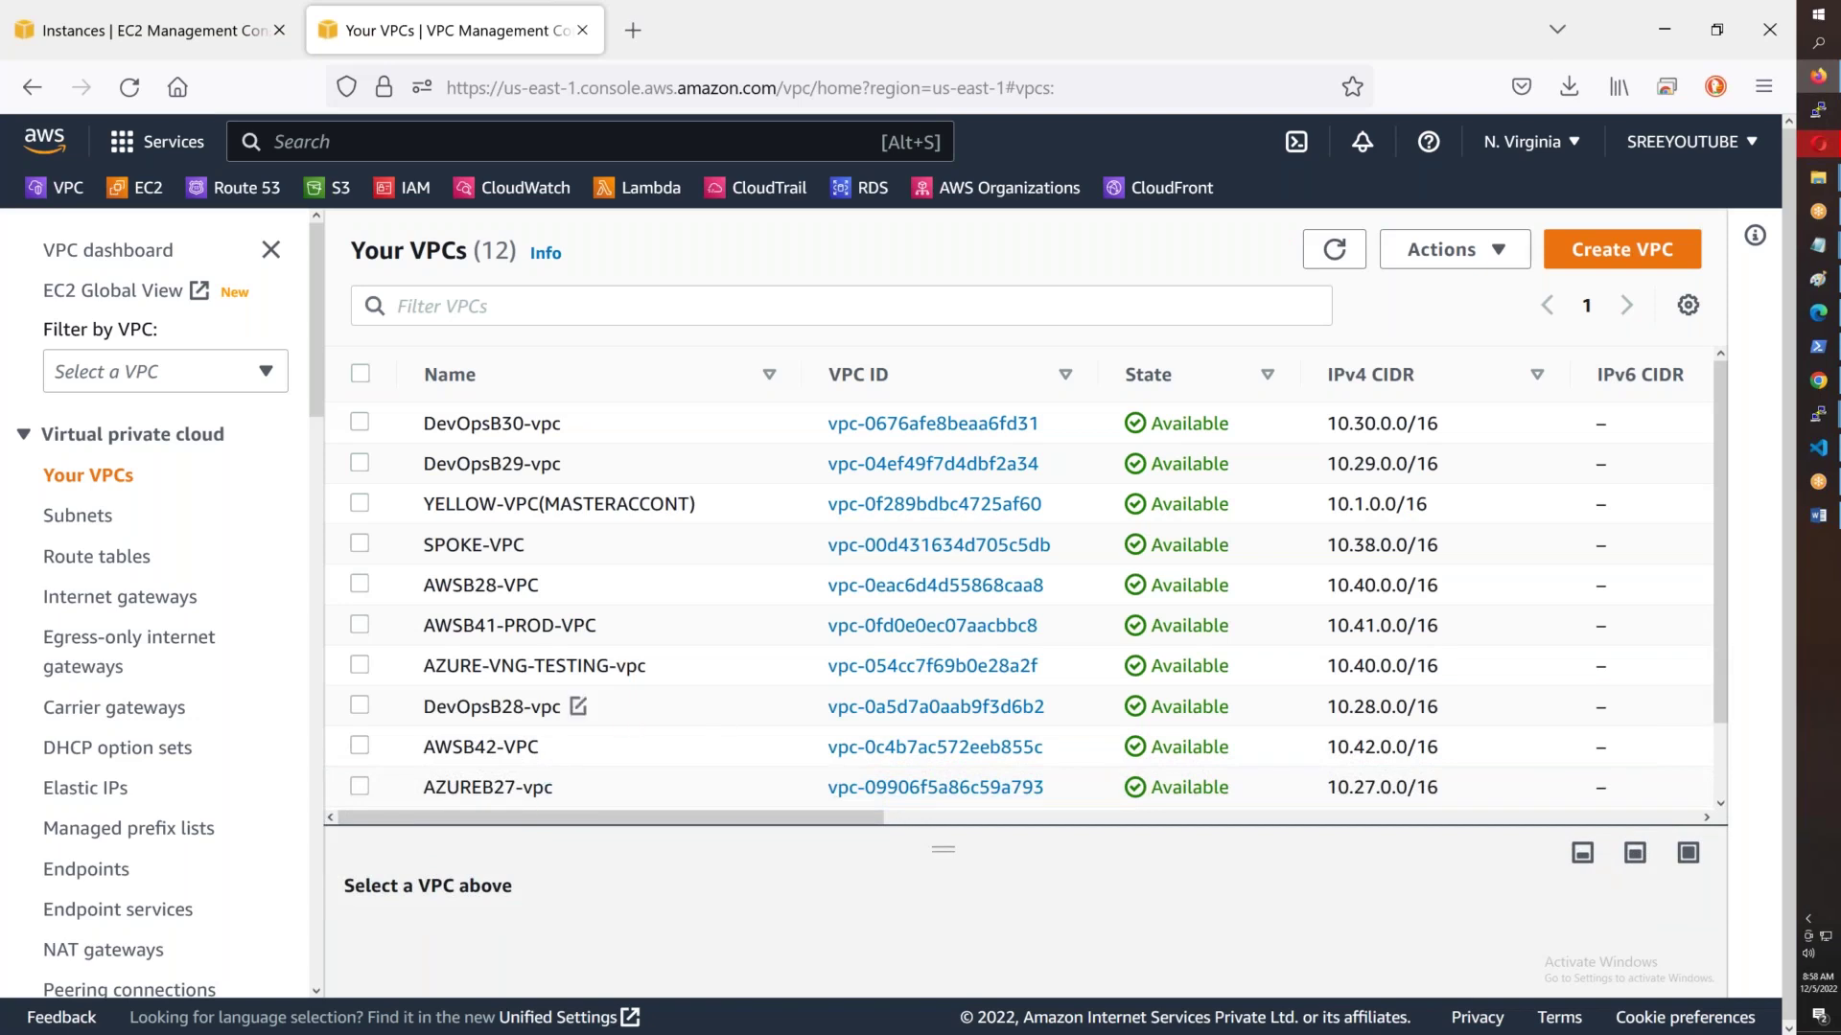
scroll(546, 751, "down", 2)
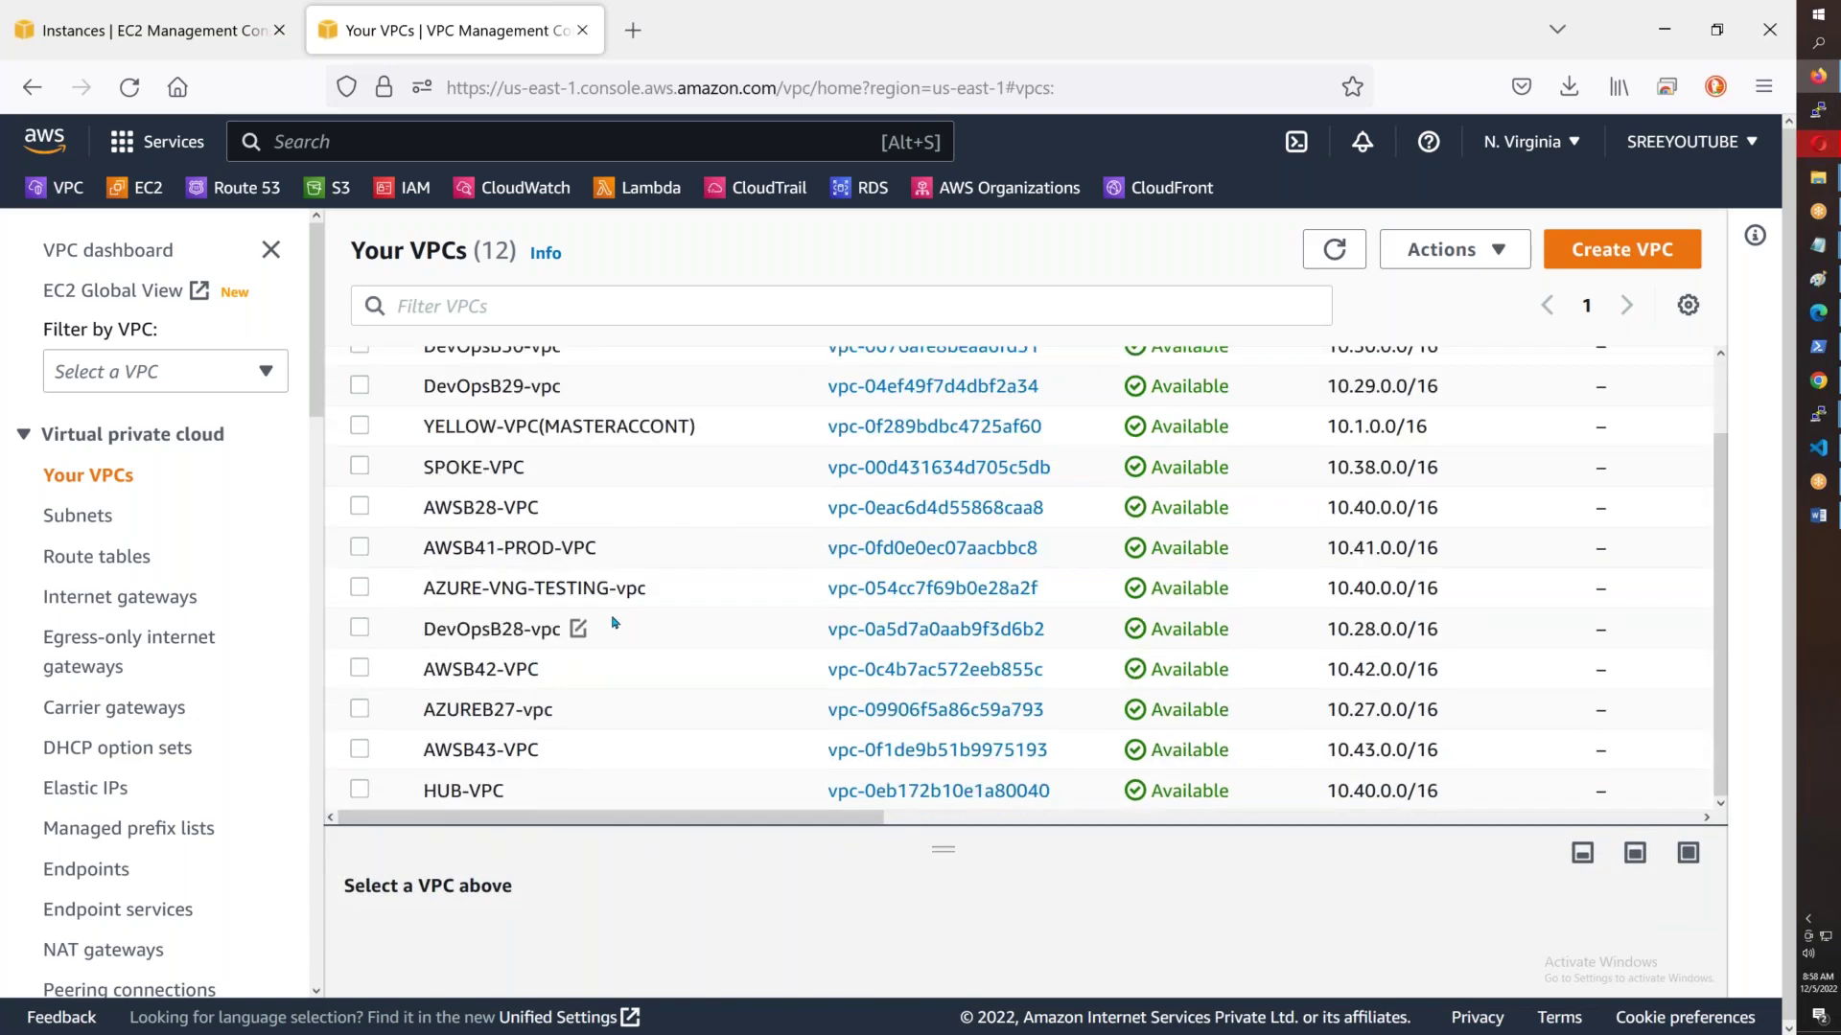
left_click(359, 791)
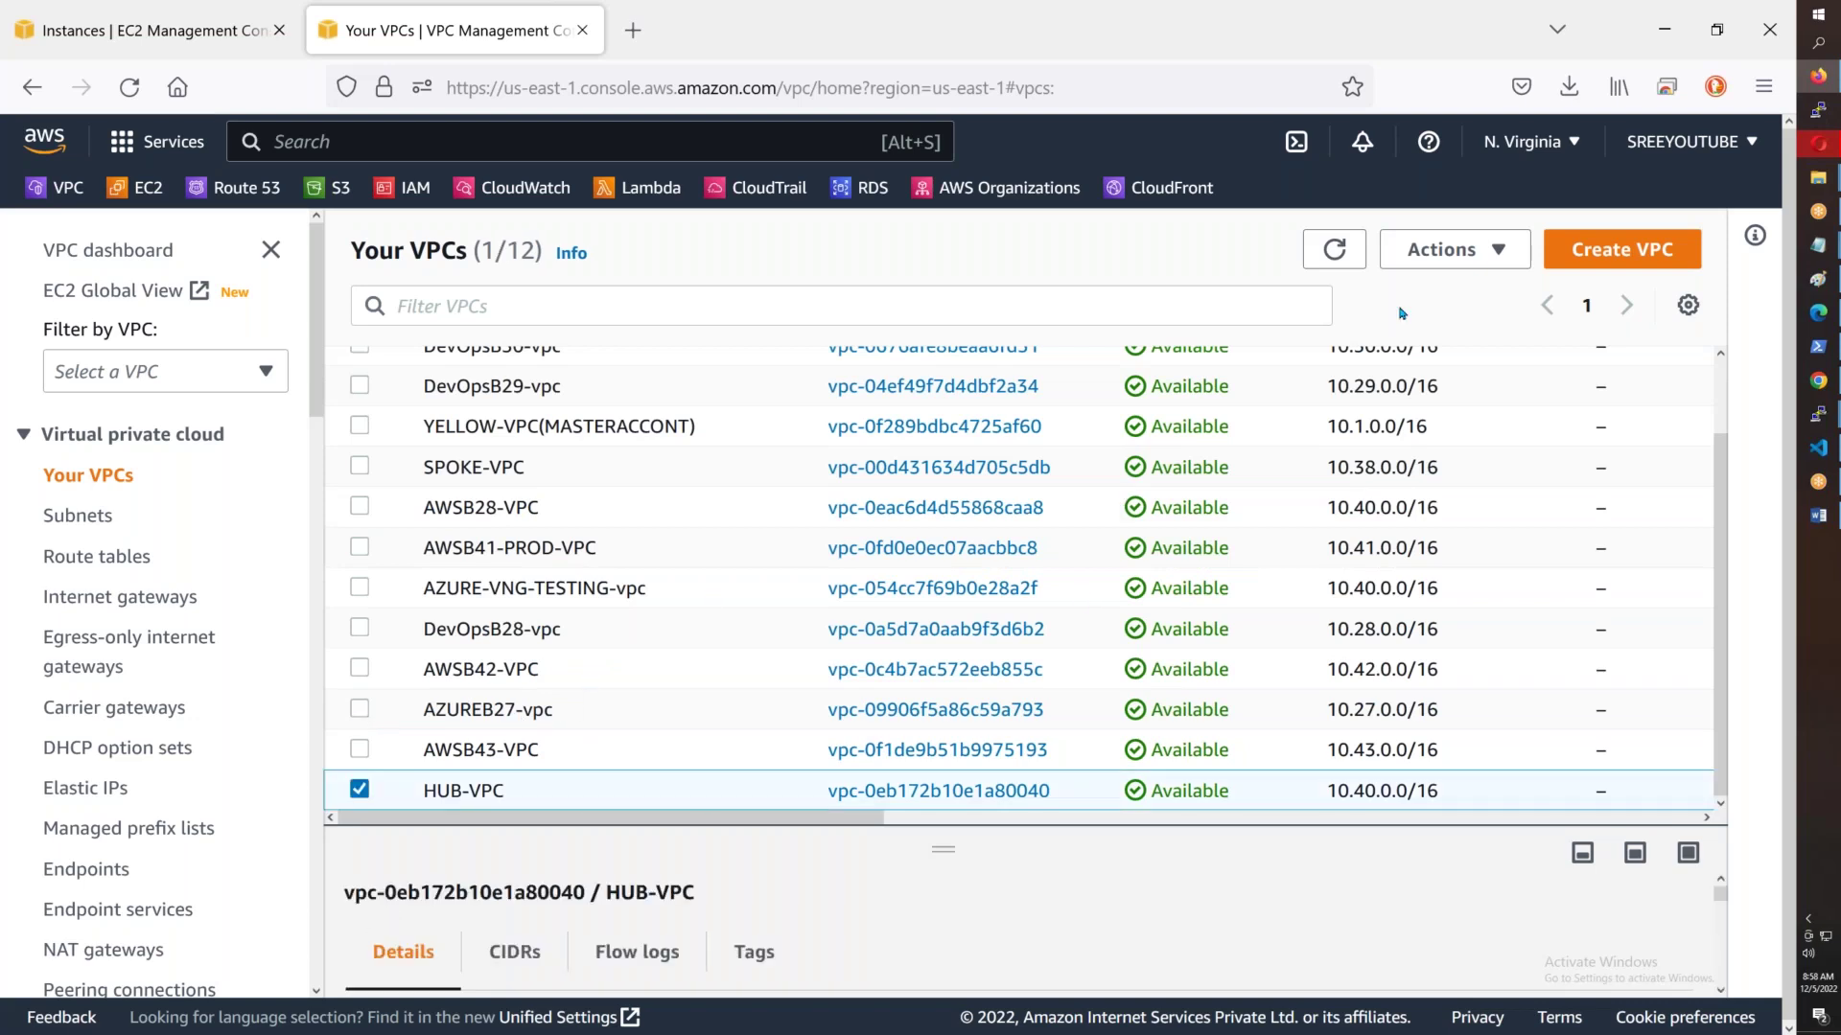
left_click(1430, 257)
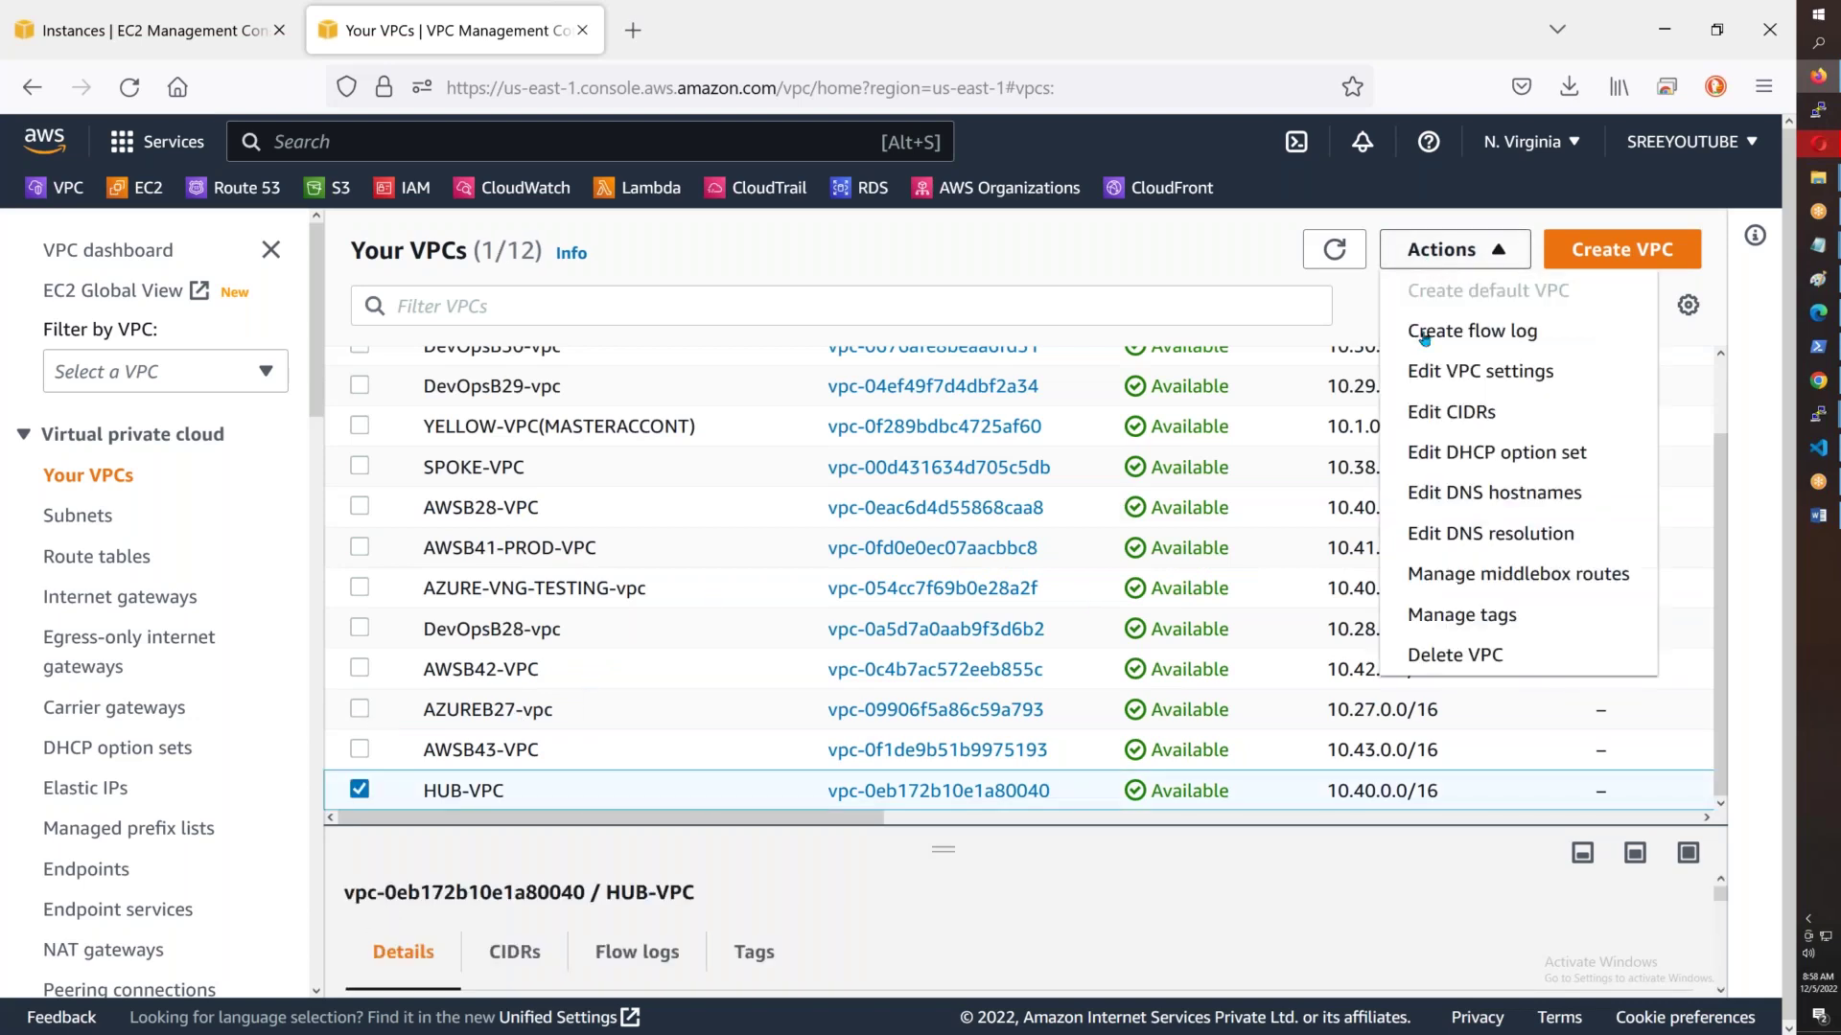
left_click(1437, 655)
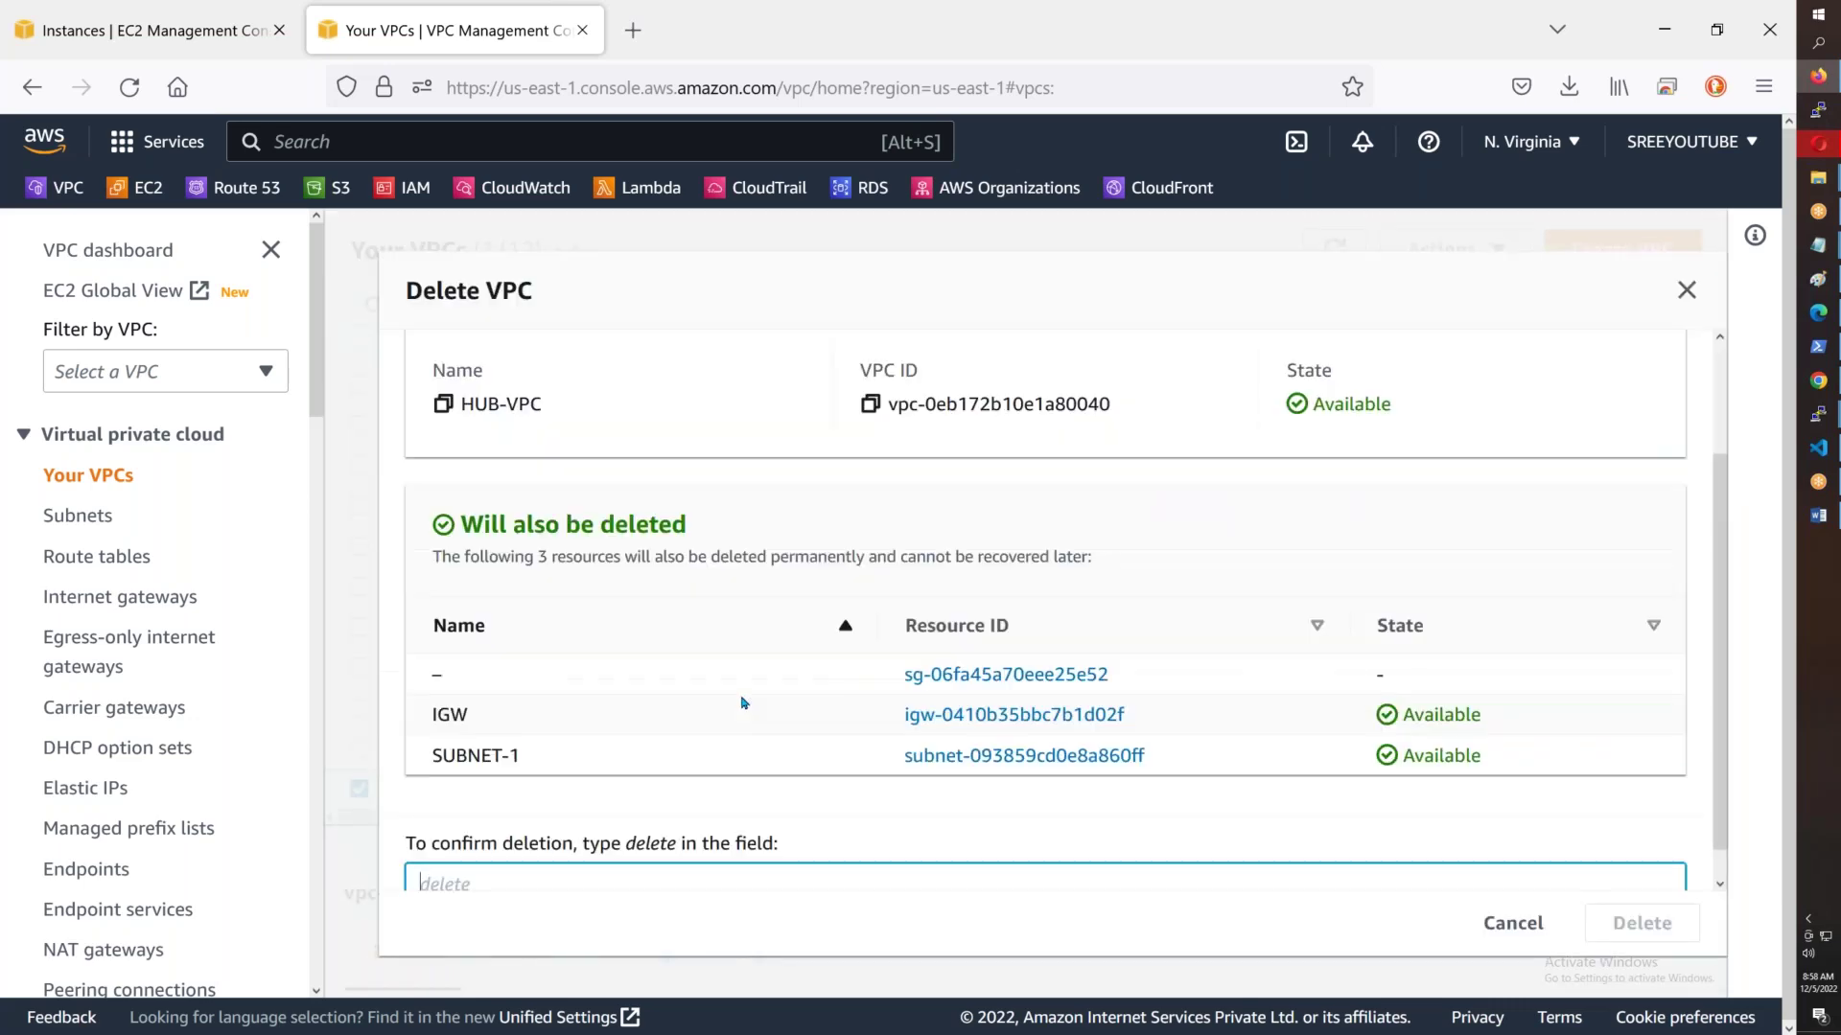
scroll(633, 808, "down", 1)
type("delete")
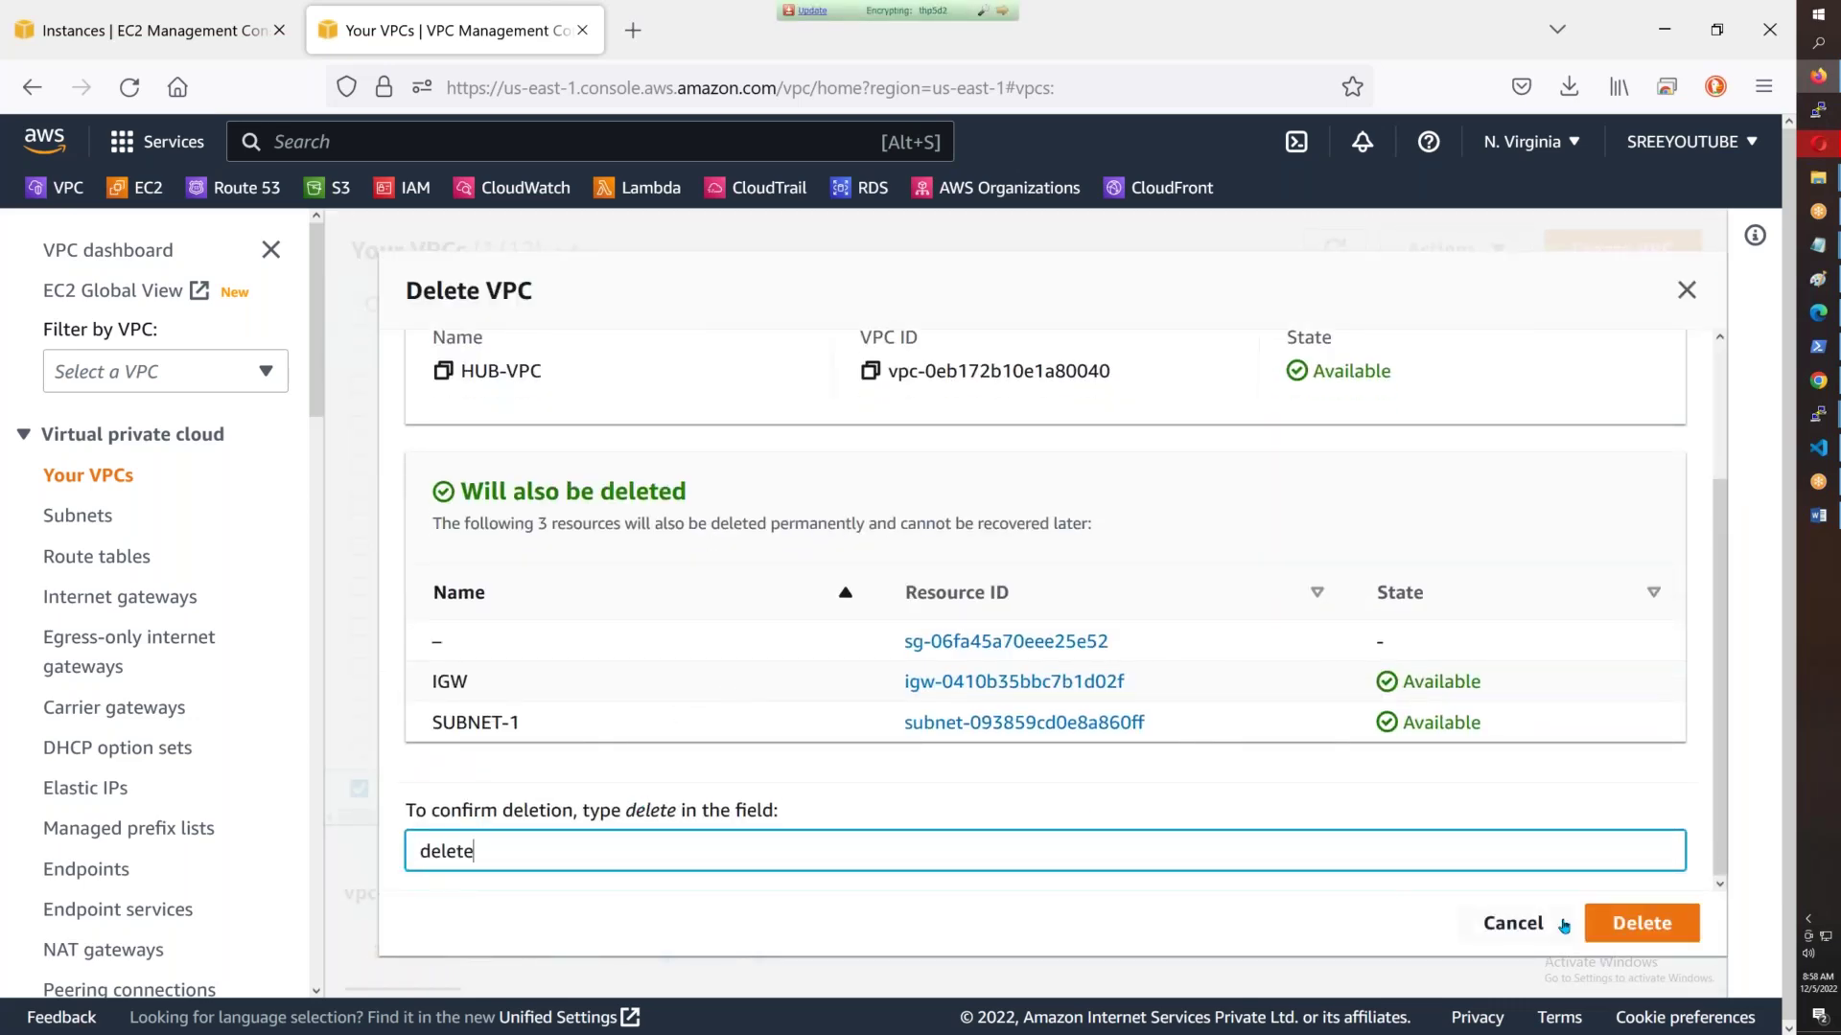
left_click(1610, 924)
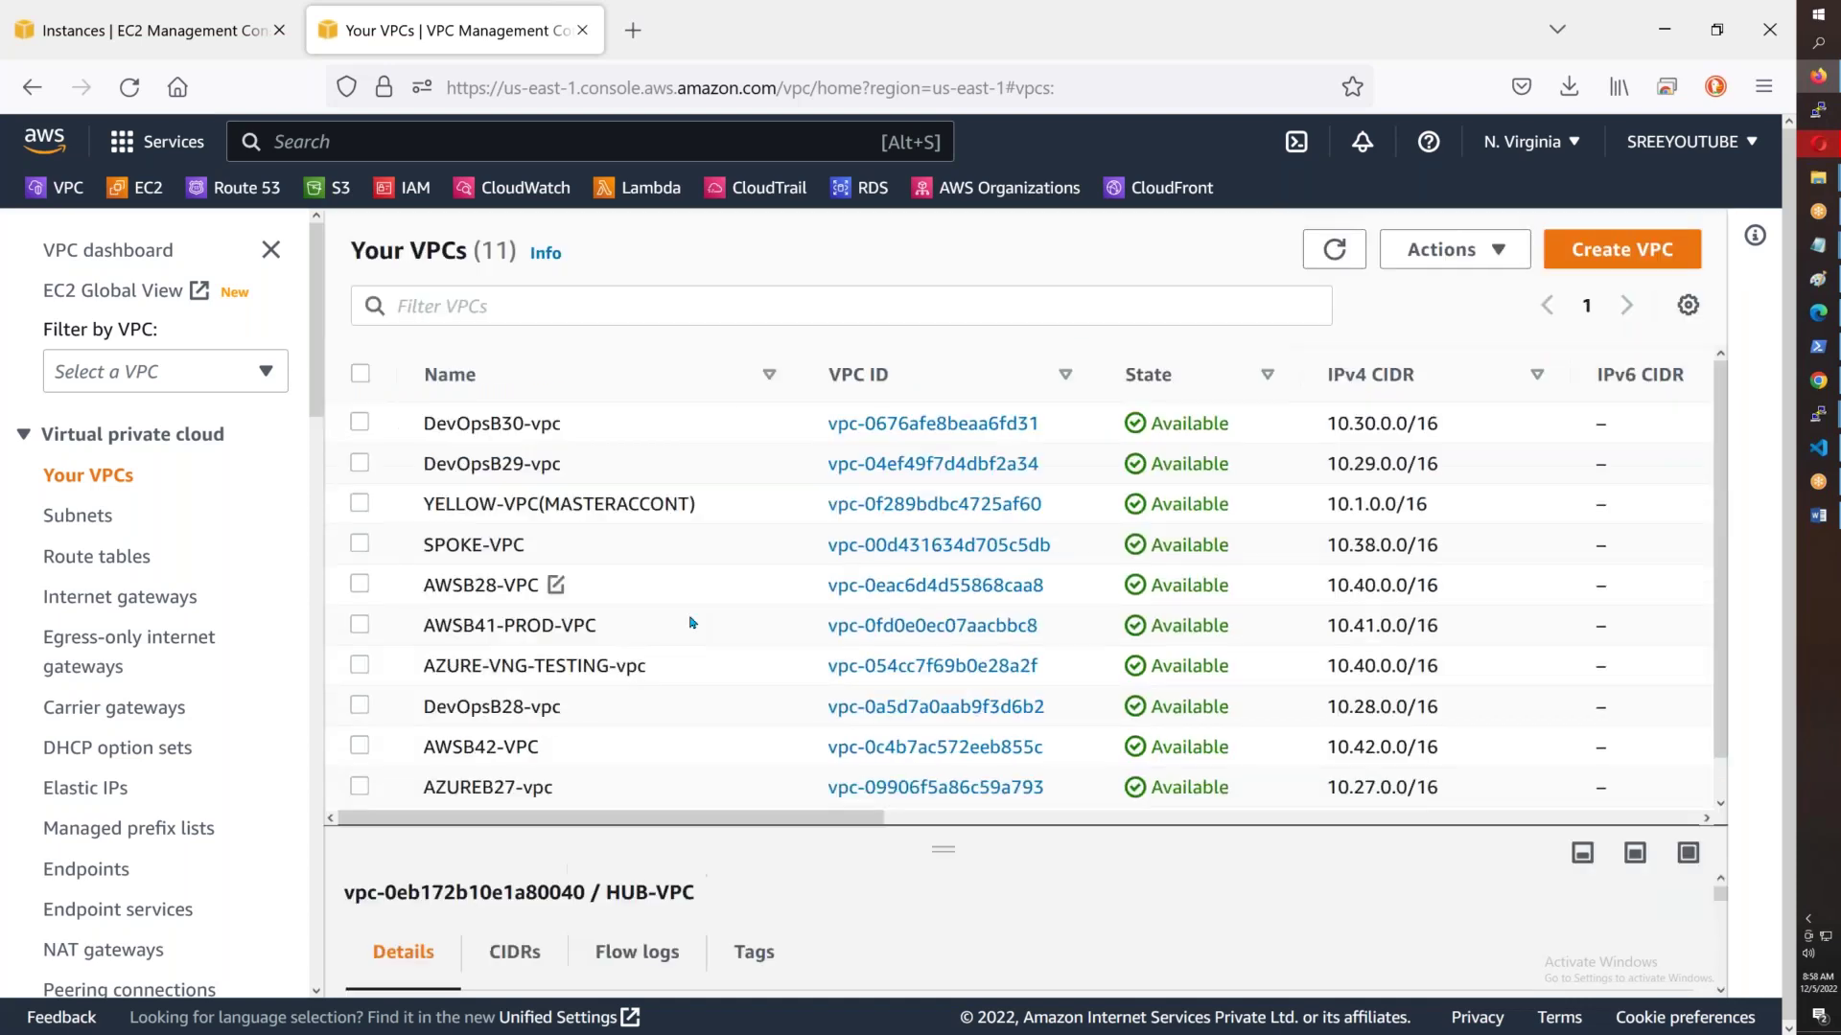
scroll(690, 624, "down", 1)
left_click(360, 749)
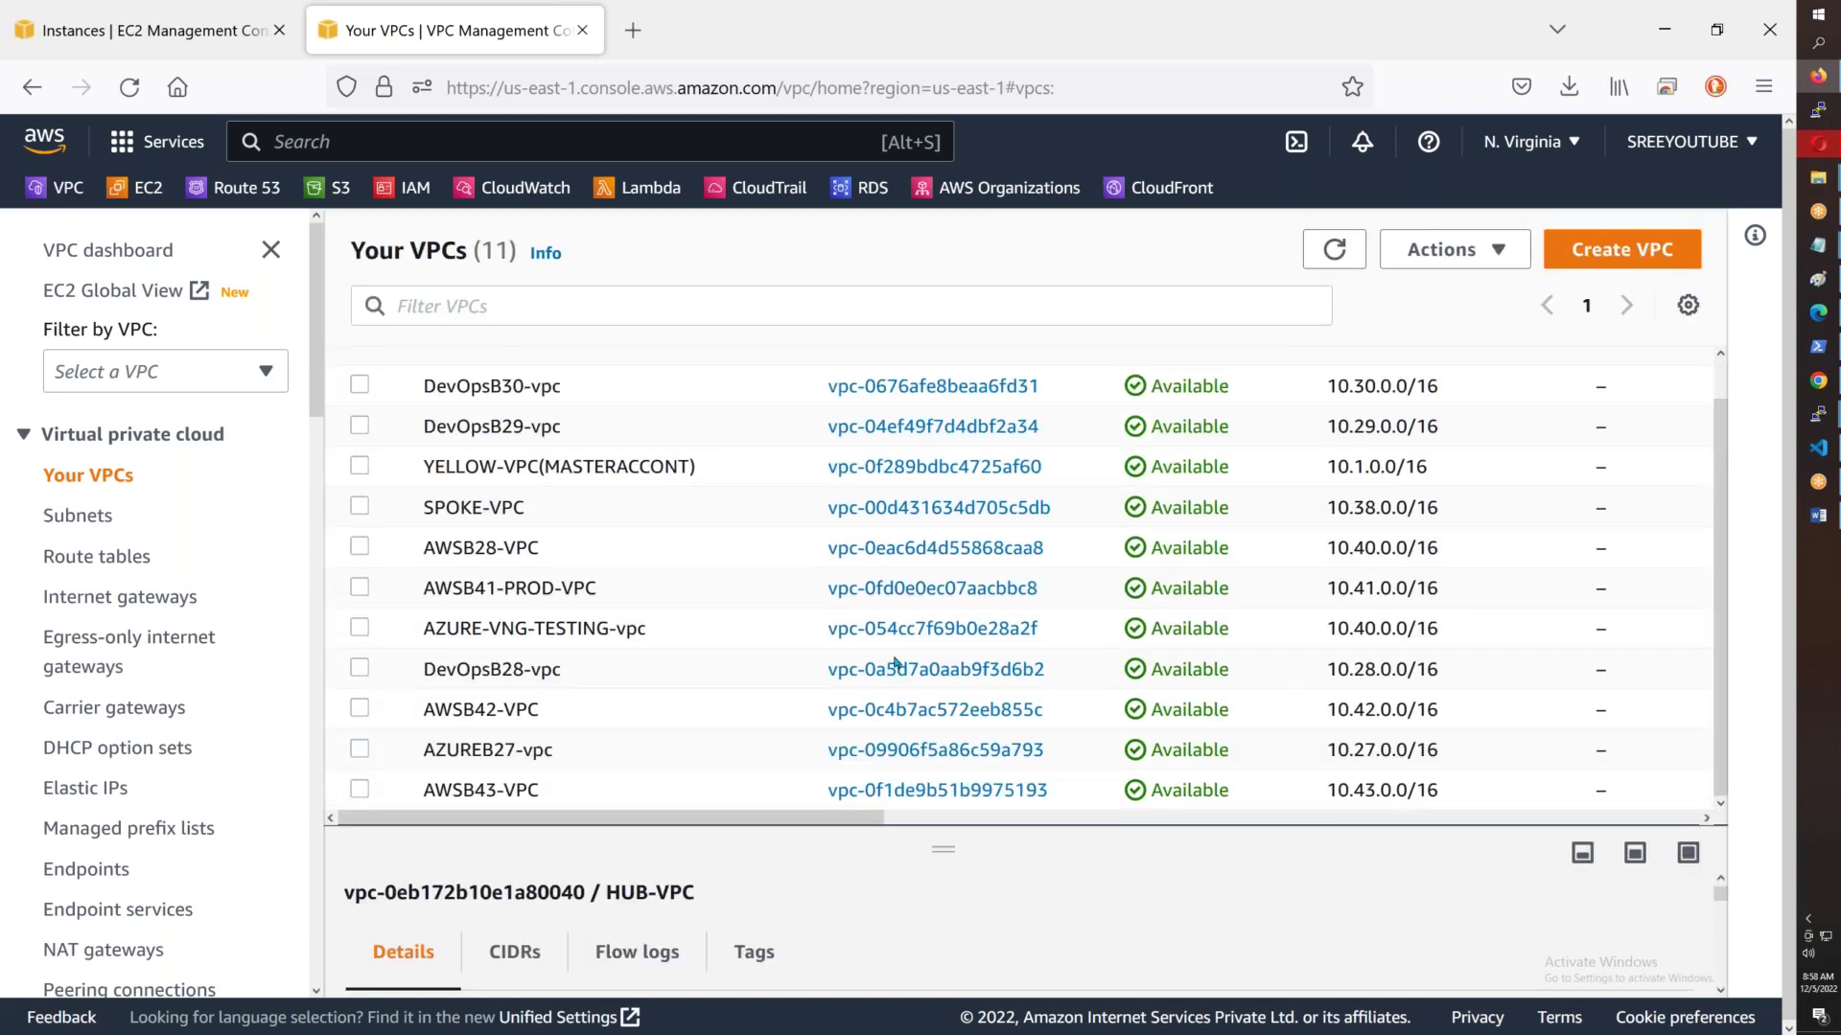
- Delete AZUREB27-vpc and its resources, confirming the deletion
left_click(1481, 251)
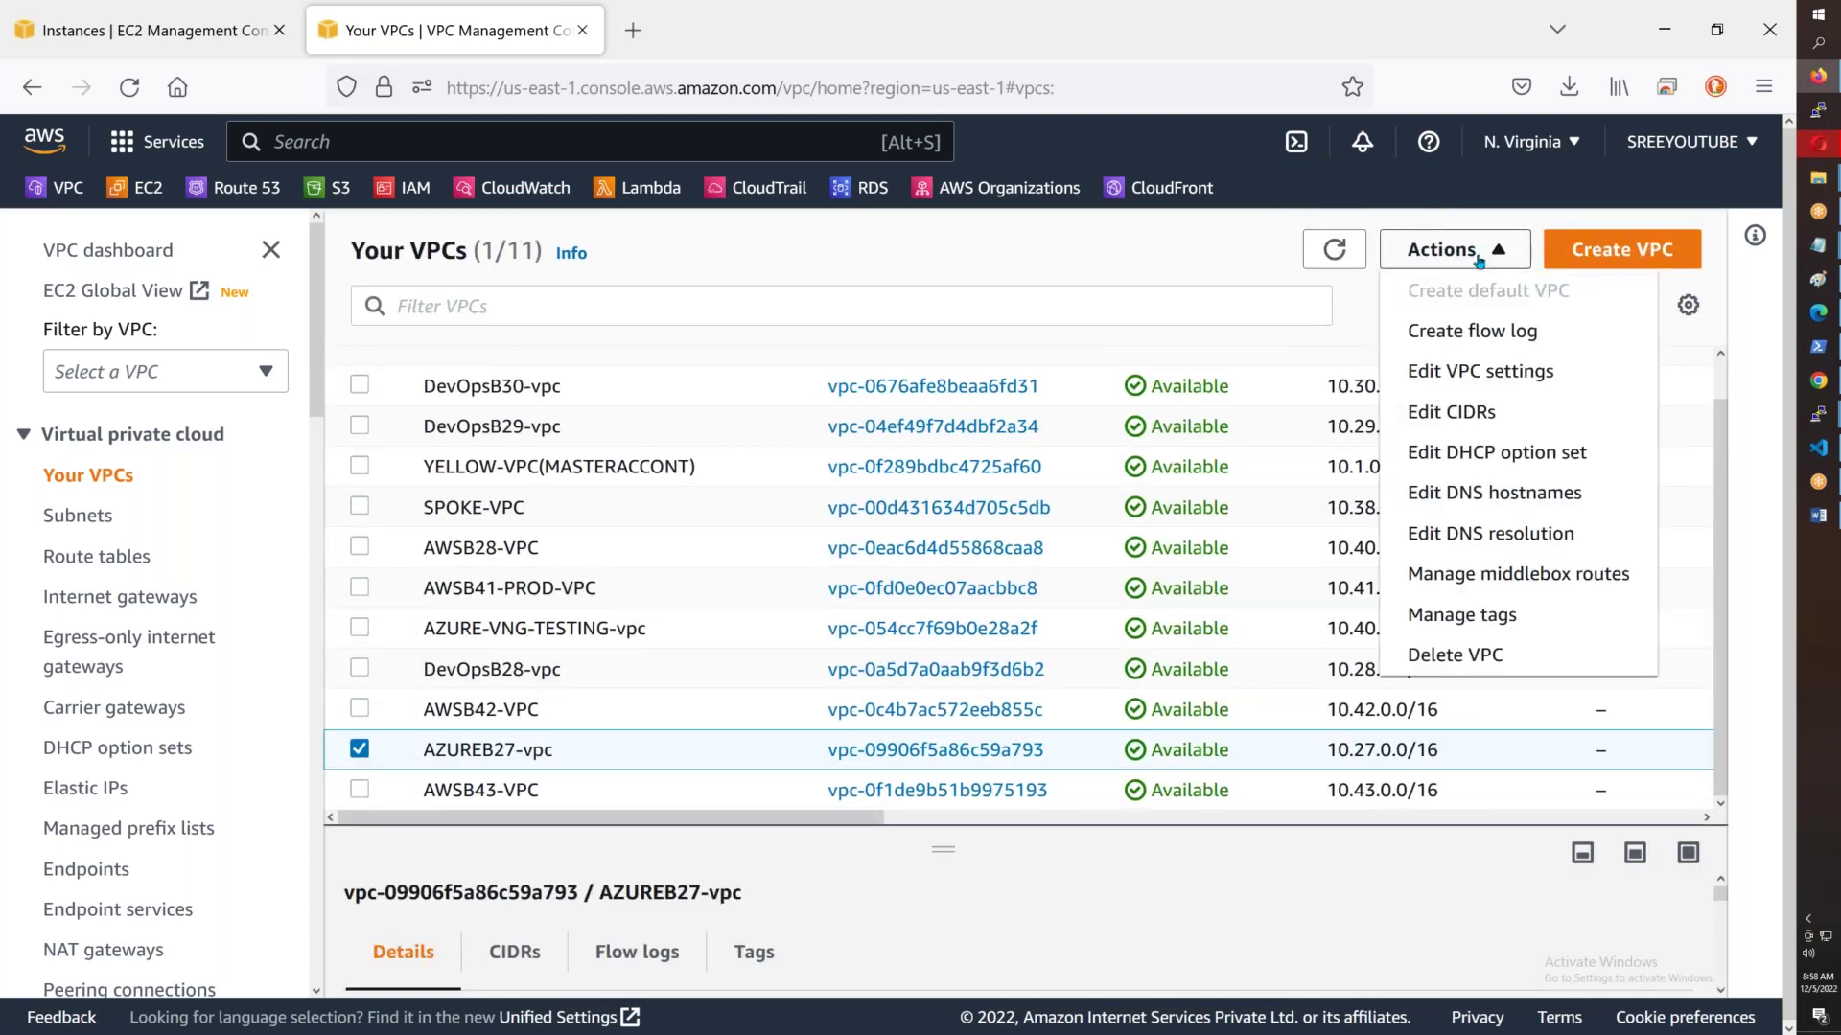
left_click(1438, 657)
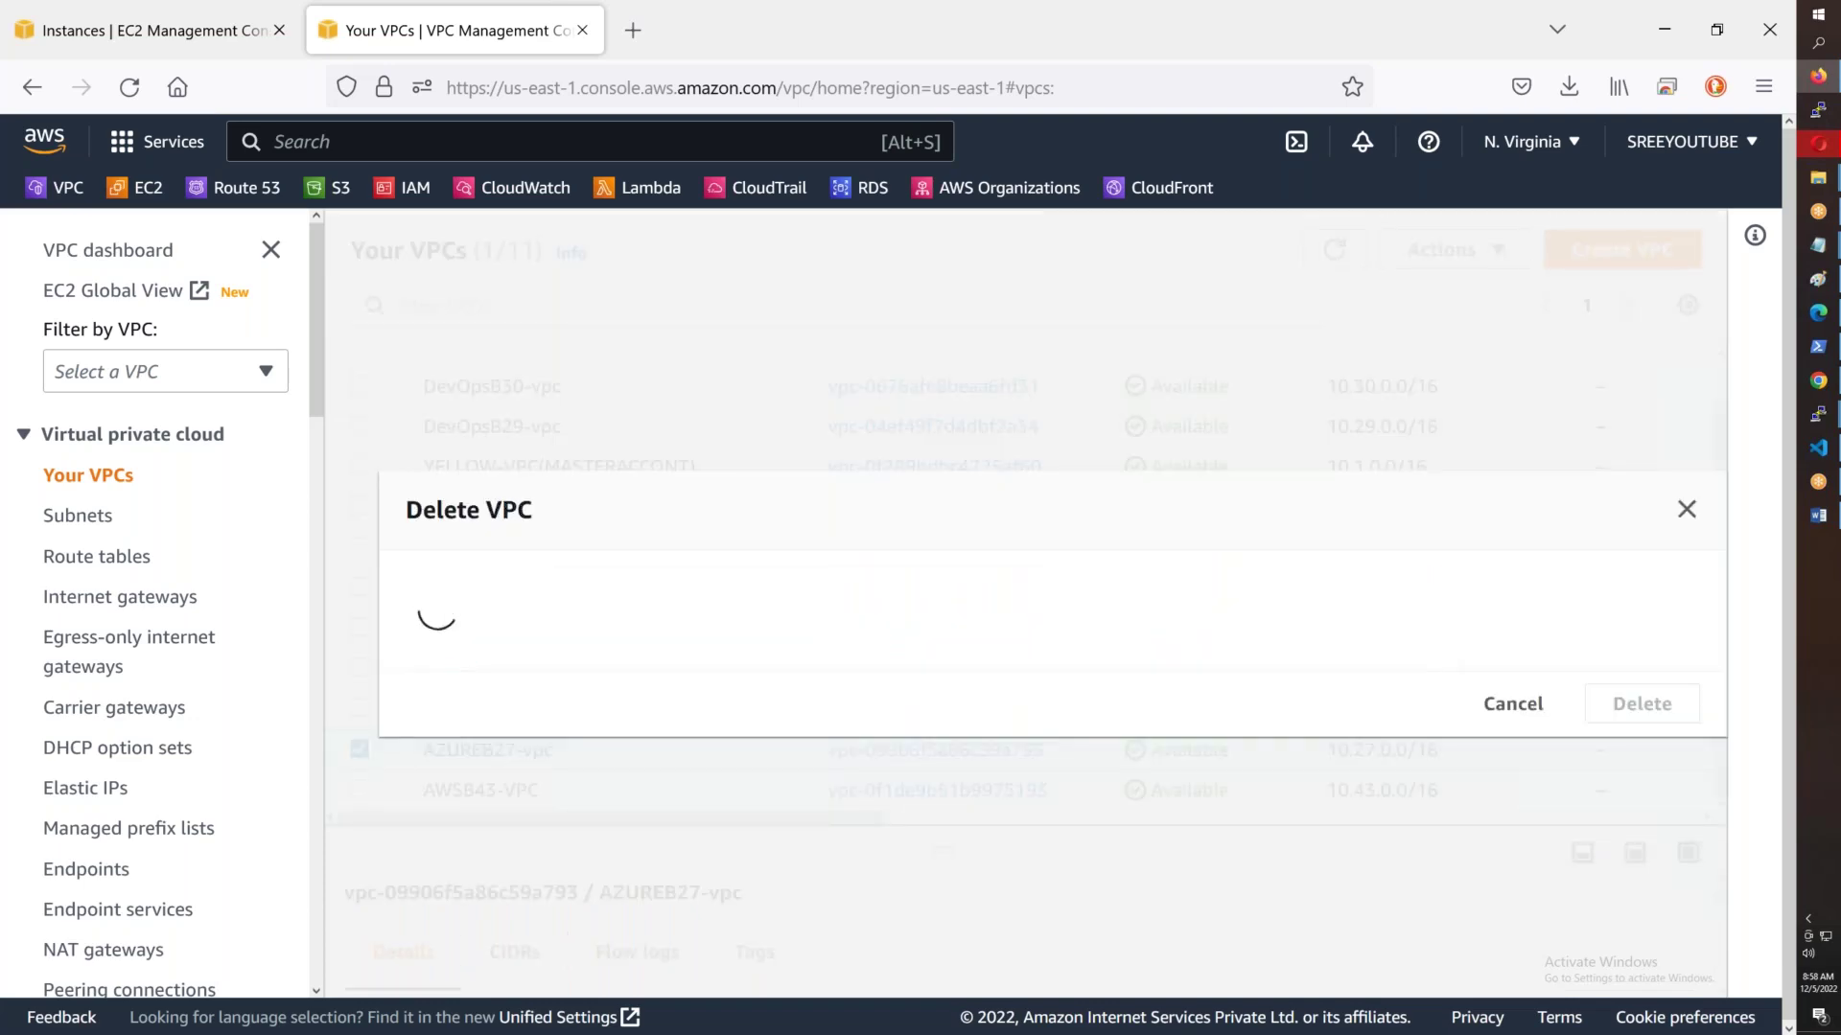
type("dele")
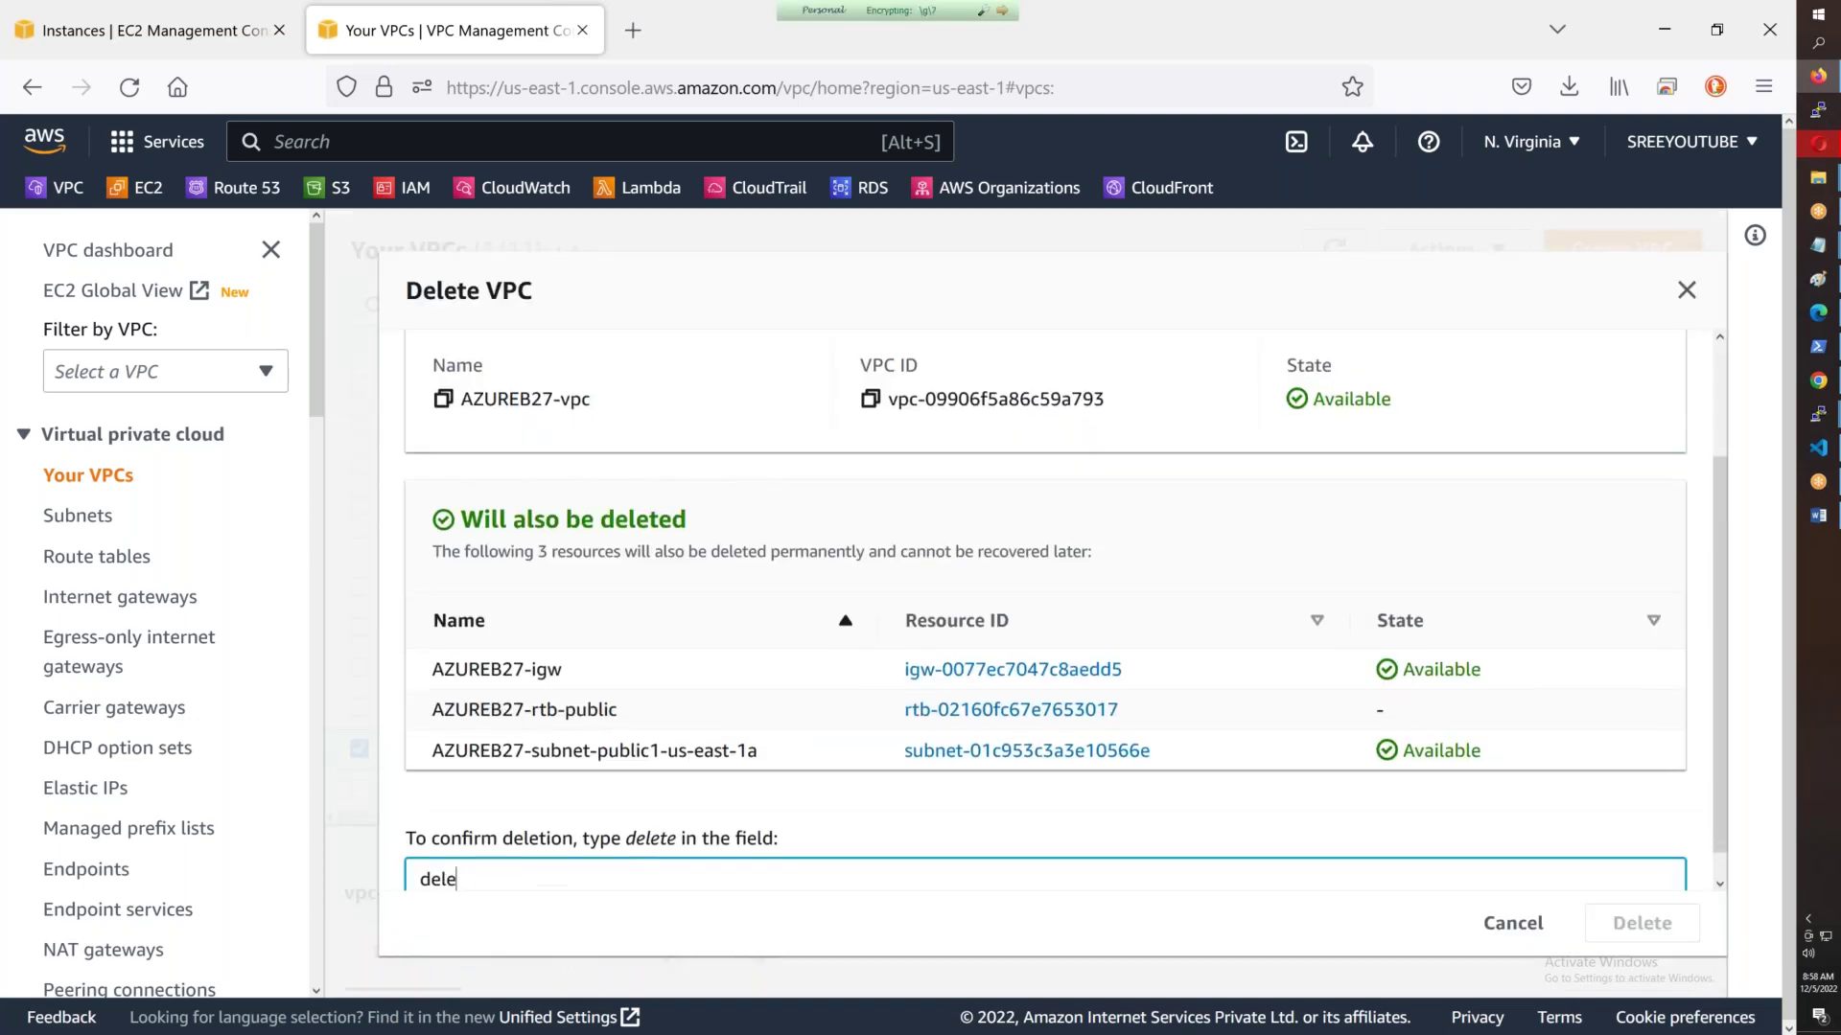
type("yte")
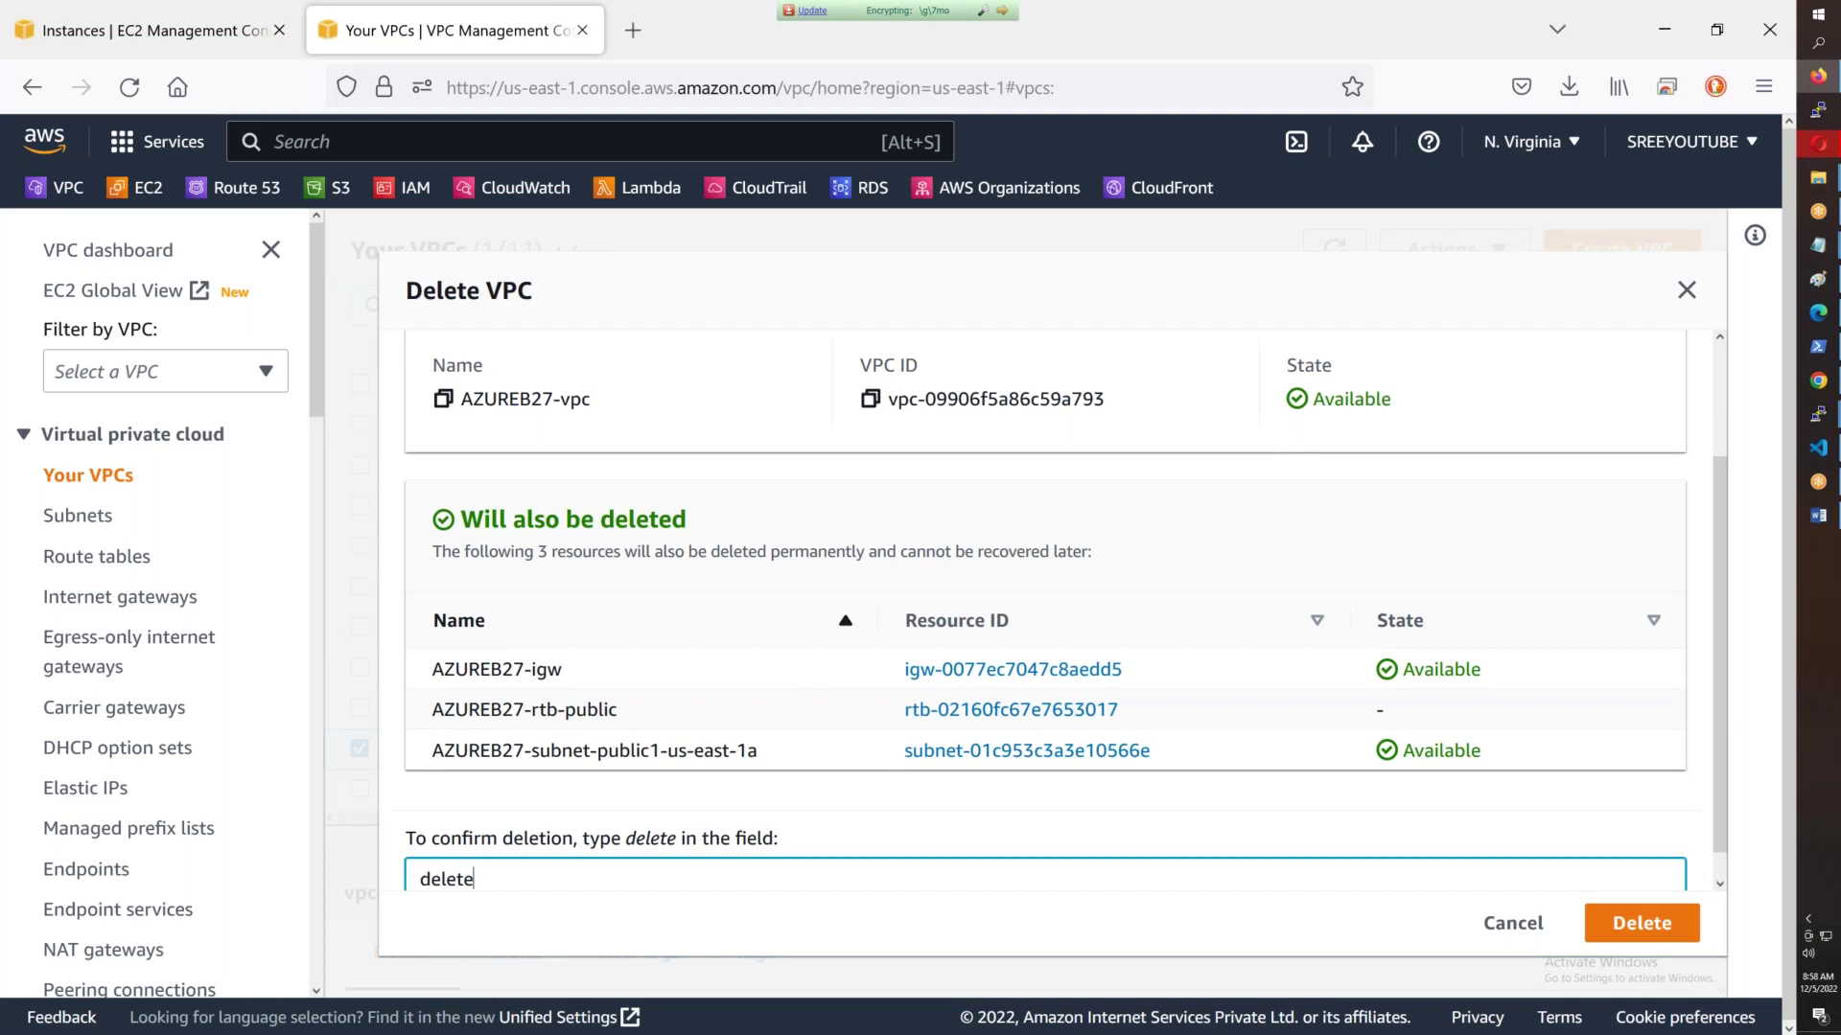
scroll(610, 730, "down", 1)
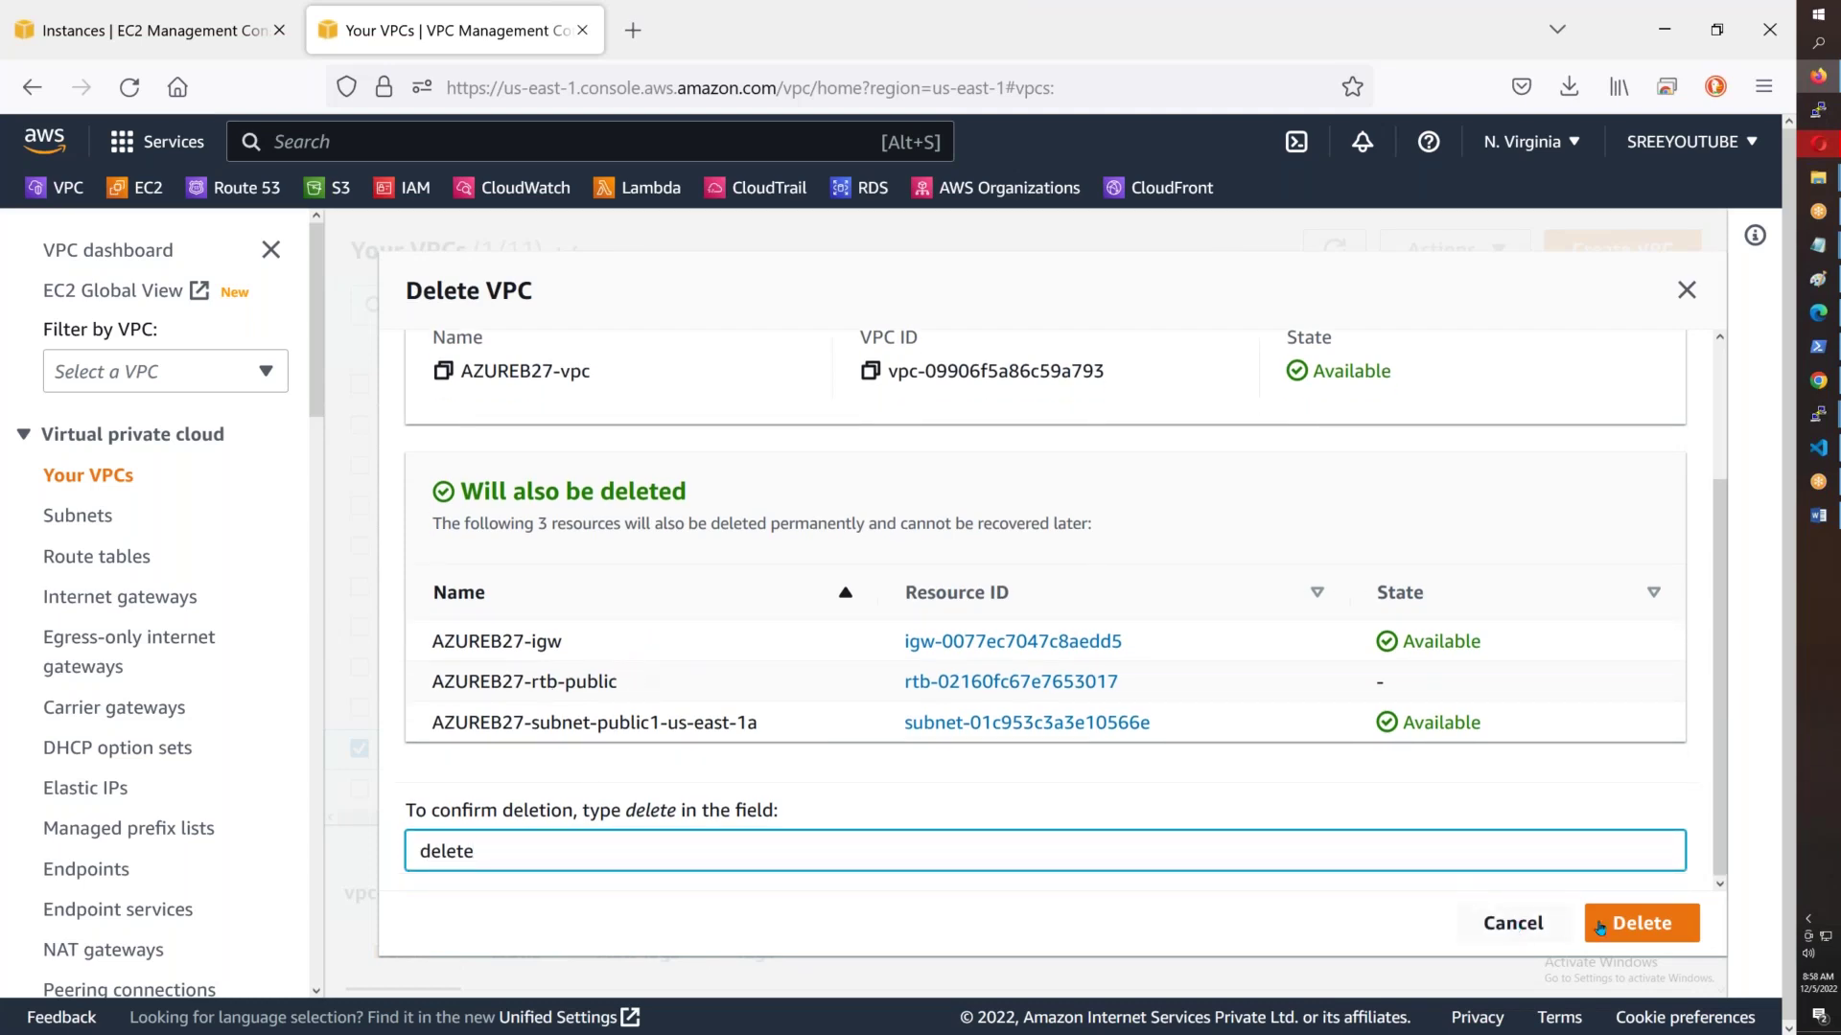
left_click(1621, 924)
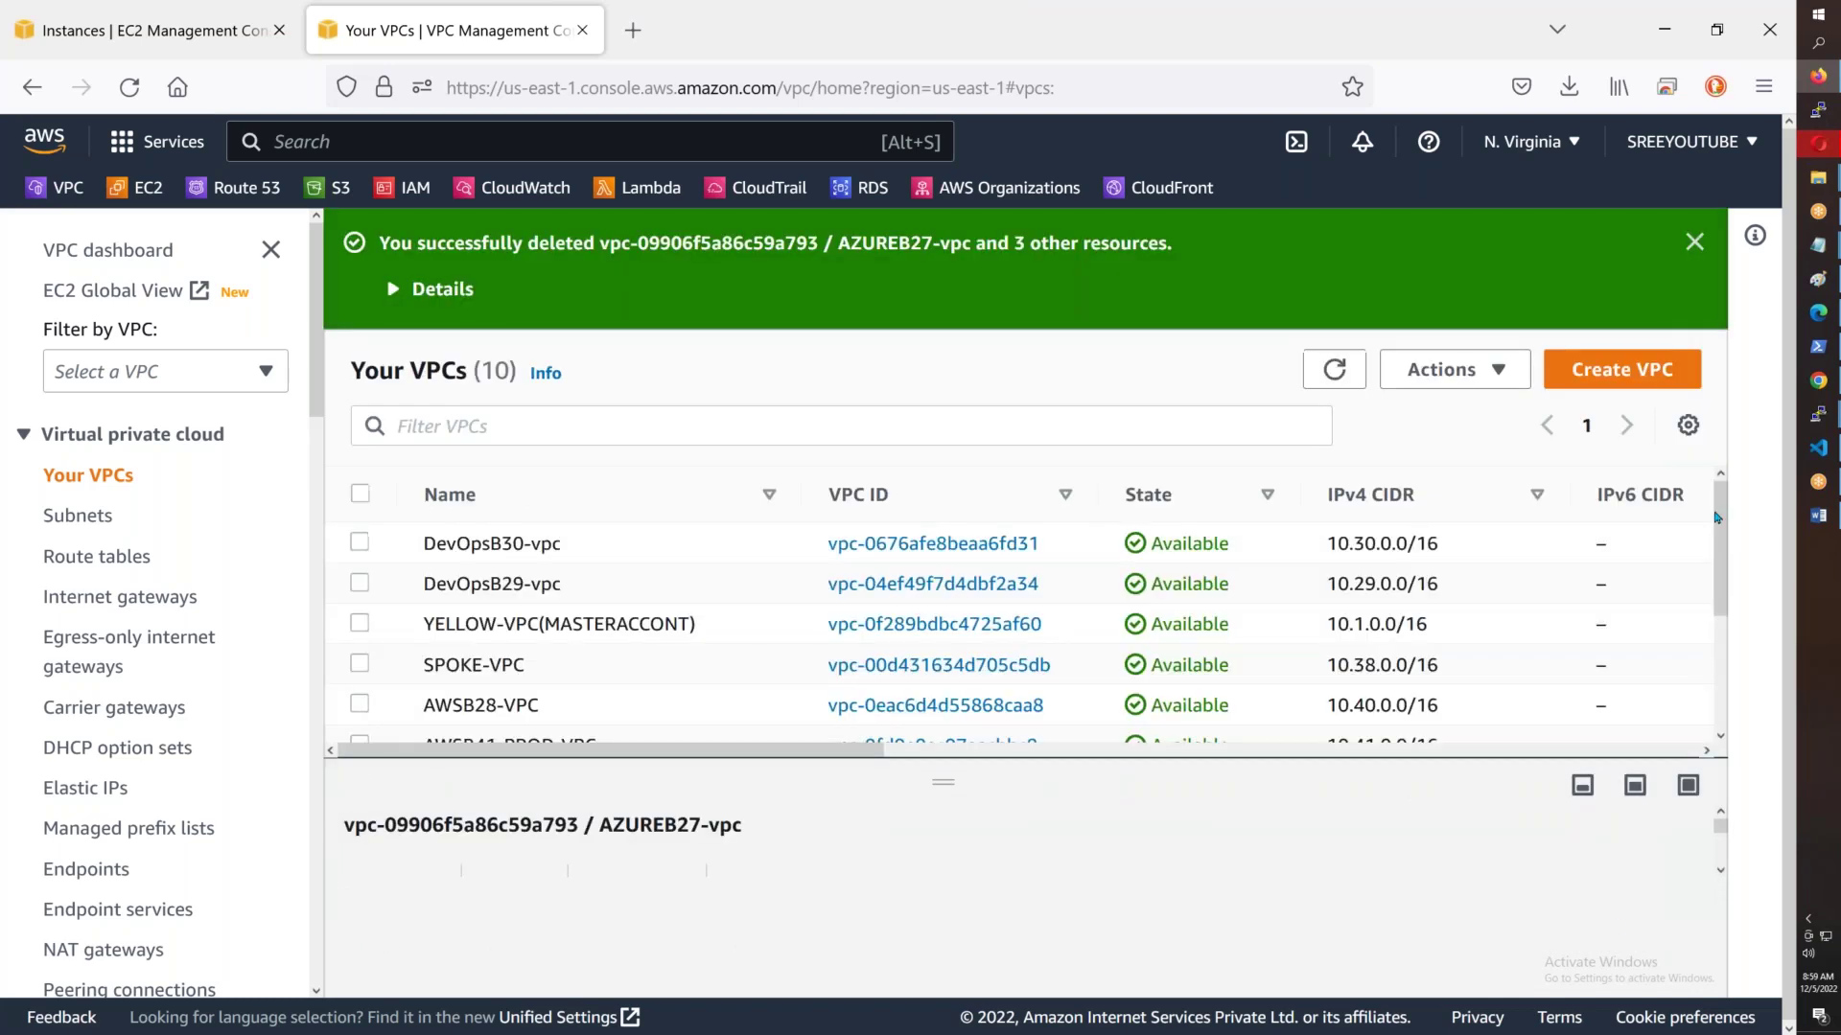
left_click(1694, 241)
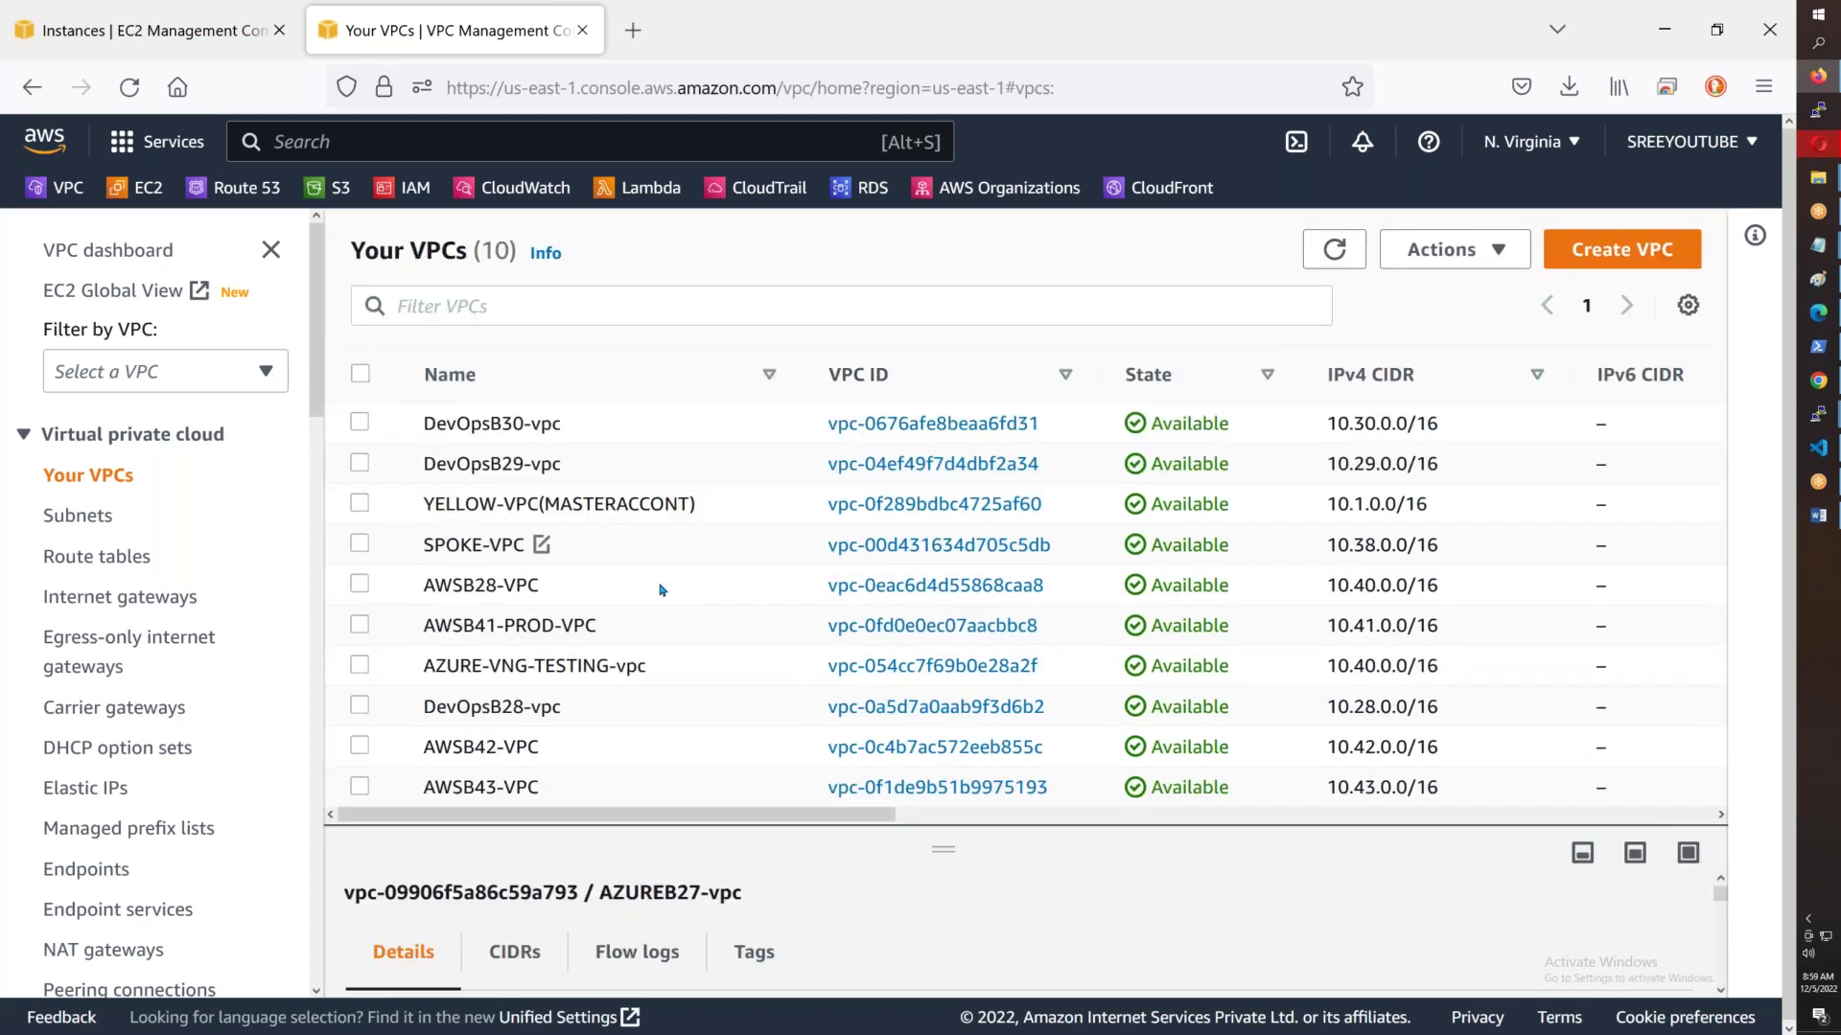
- Delete AWSB43-VPC and its five resources, confirming with 'delete'
left_click(363, 796)
left_click(1453, 250)
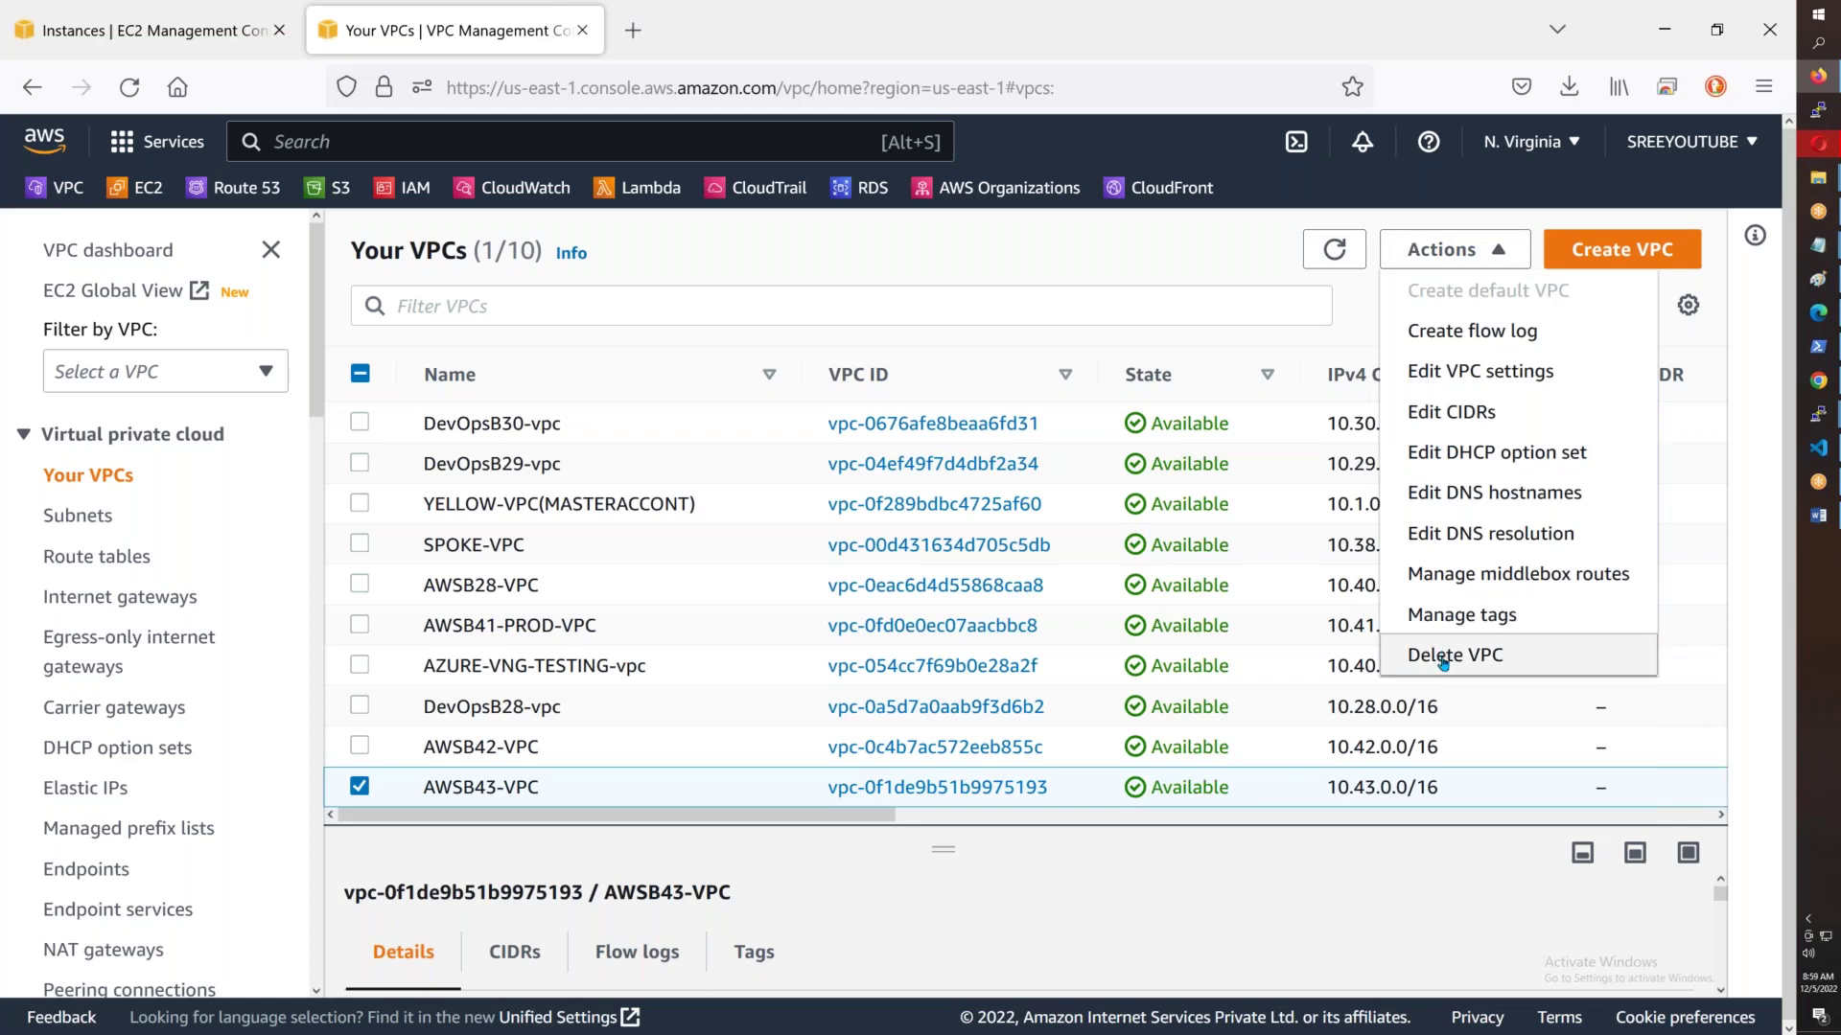
left_click(1443, 656)
left_click(492, 884)
type("delete")
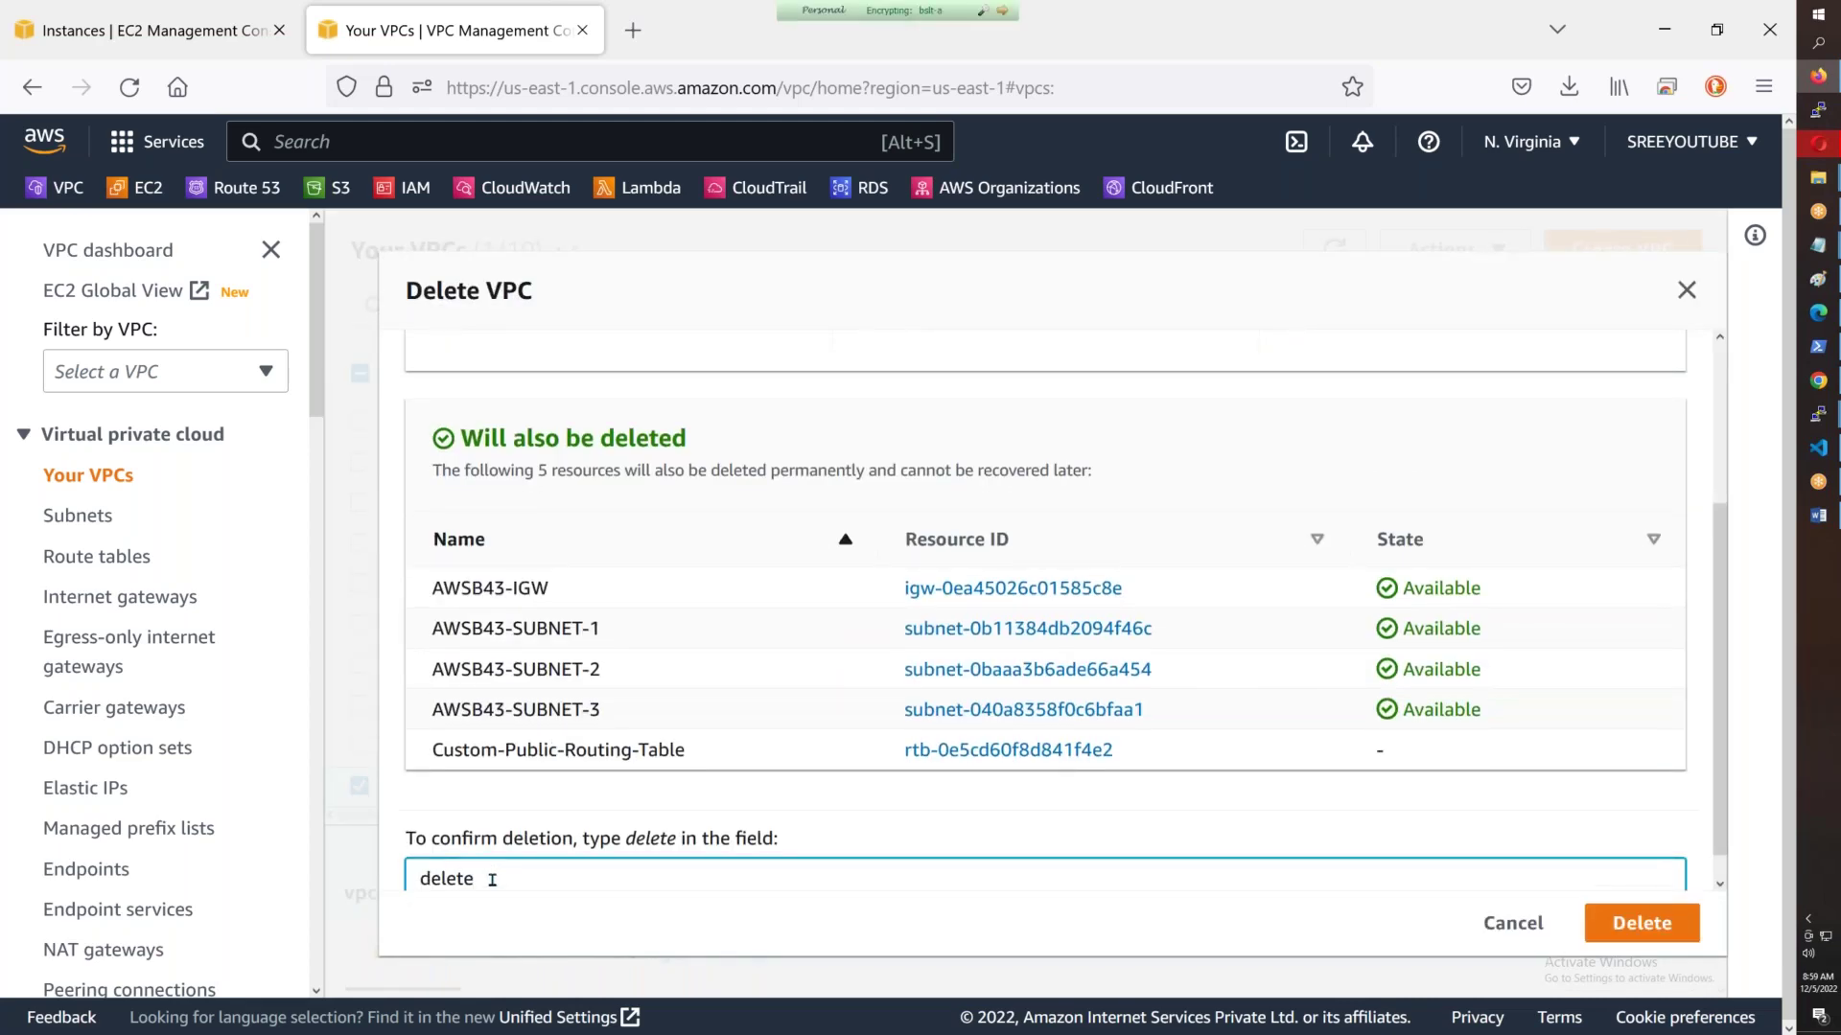
left_click(1637, 923)
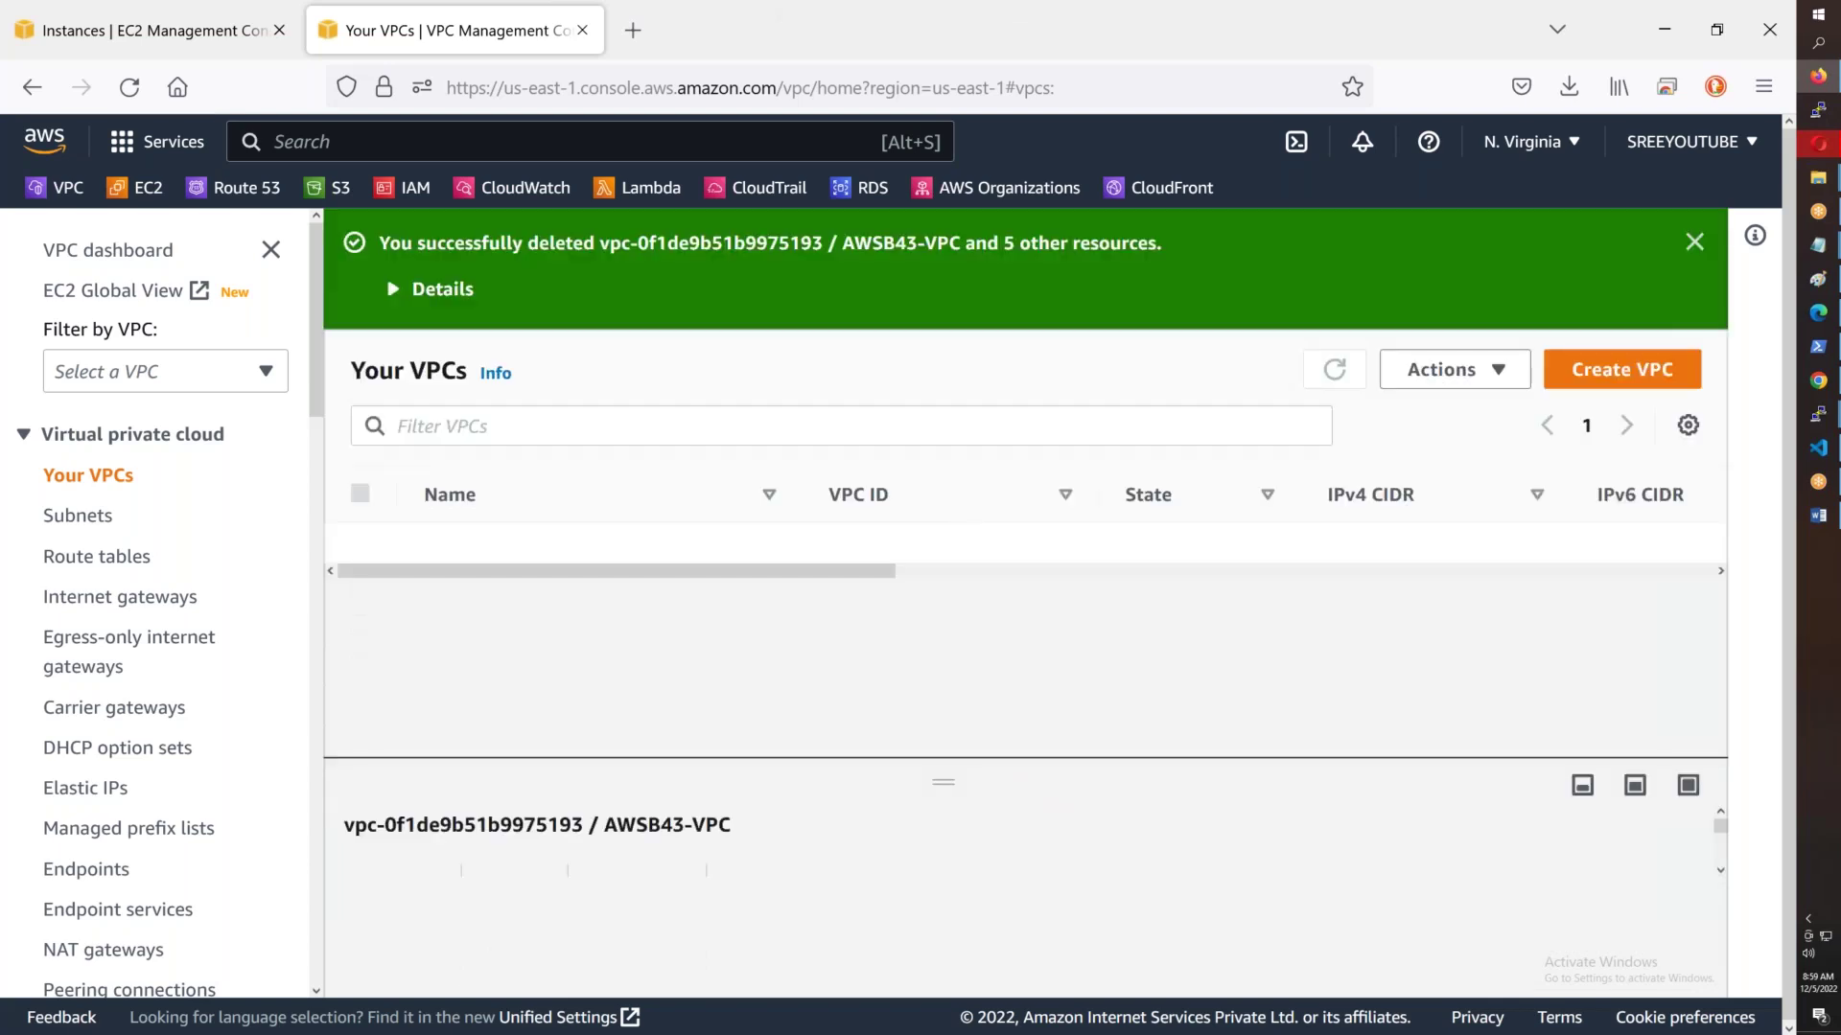
left_click(1691, 238)
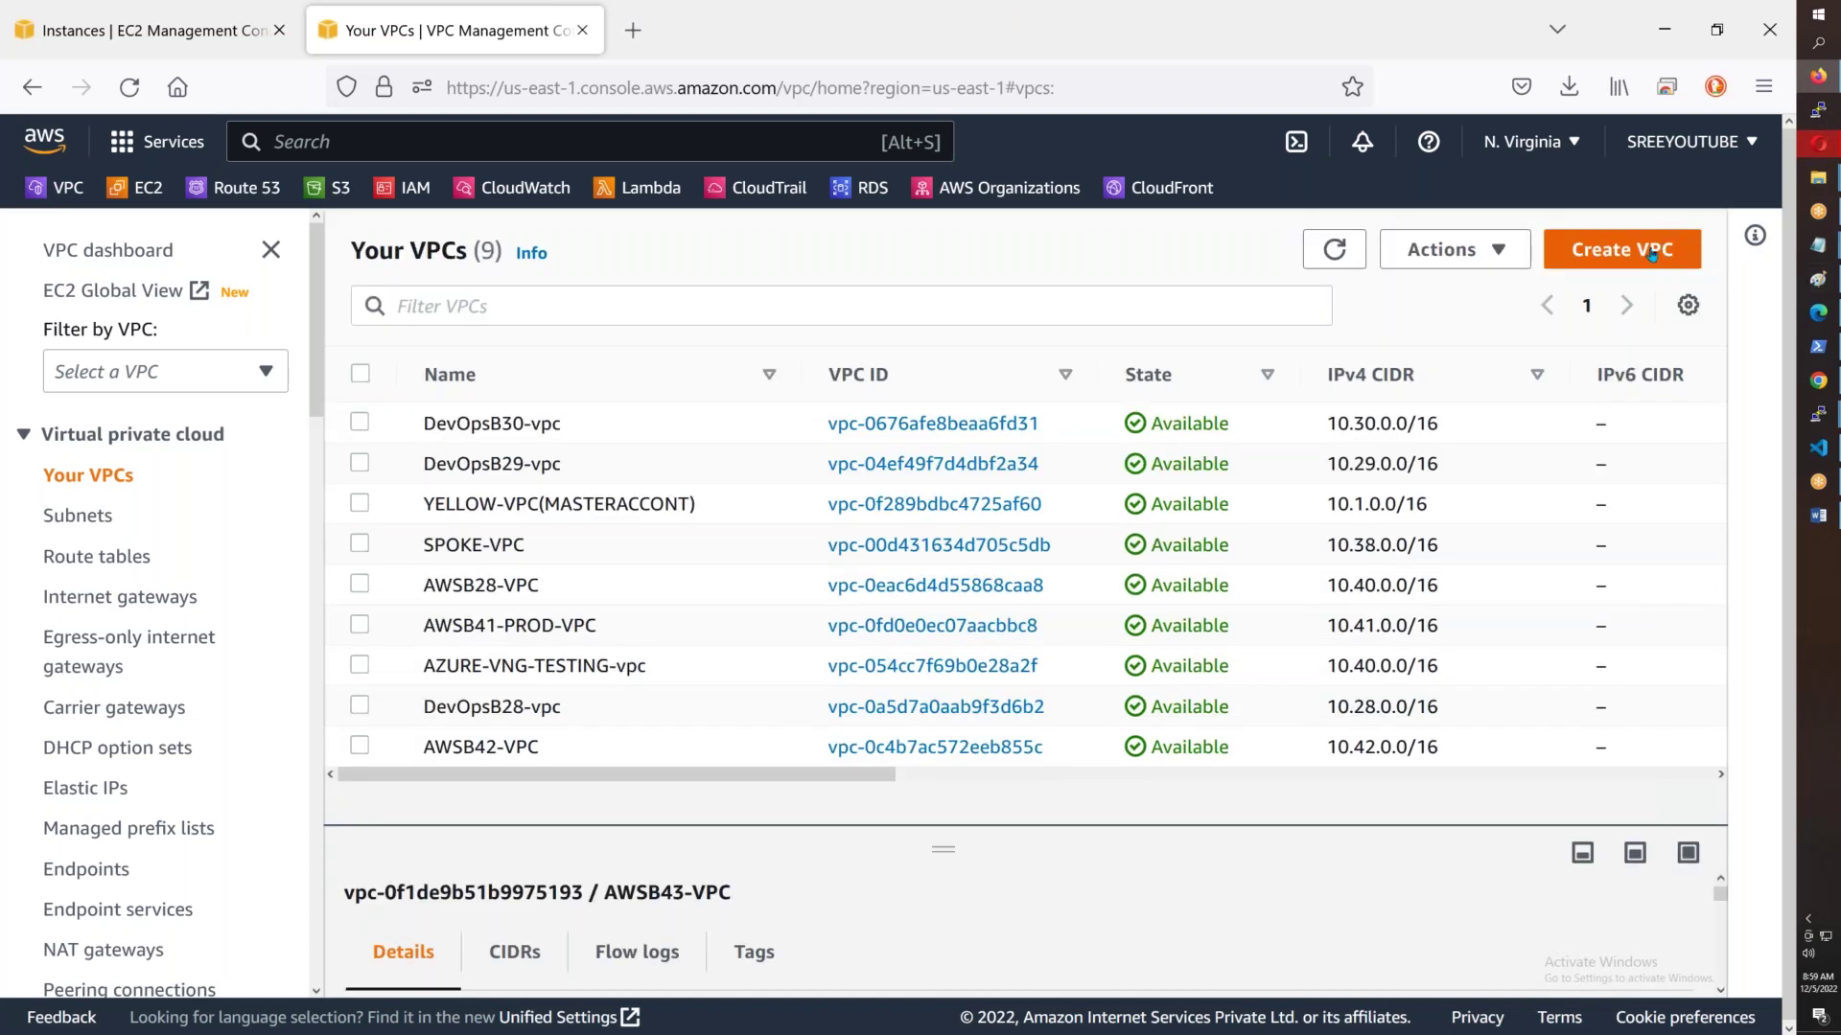
left_click(1651, 255)
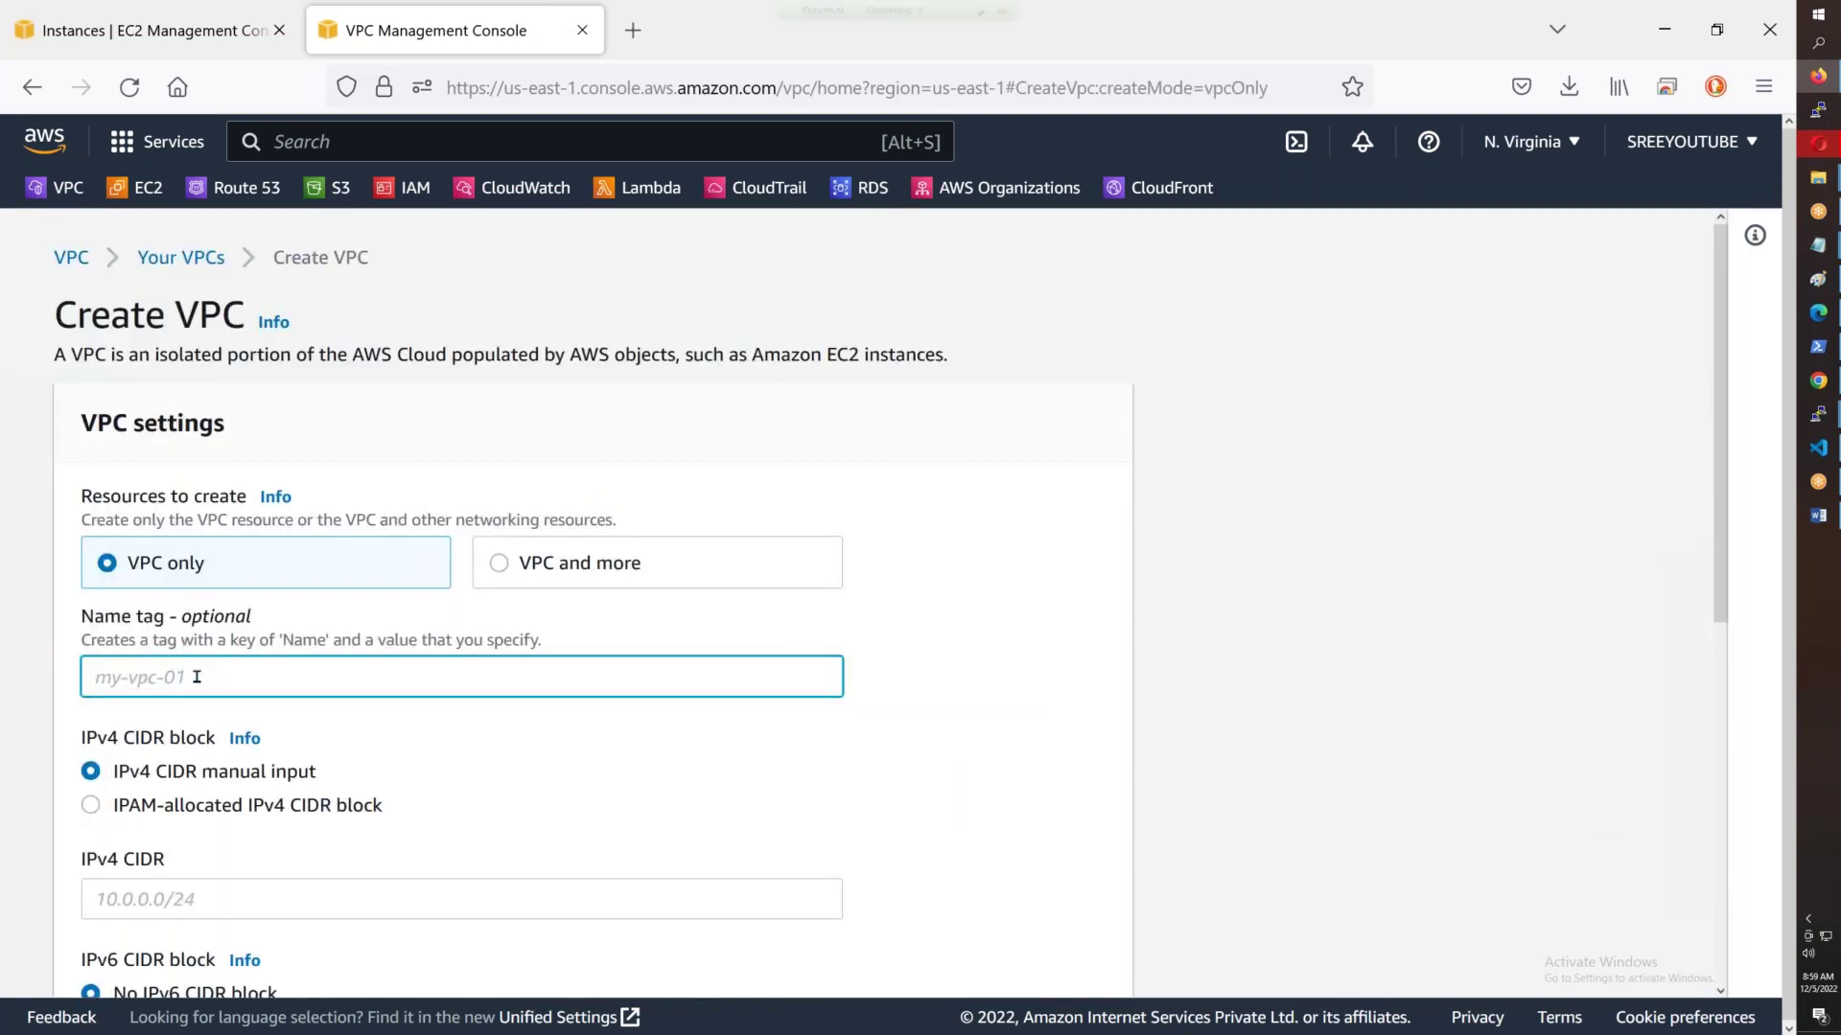
- Name the VPC AWSB43-VPC and try example private ranges in the IPv4 CIDR field
type("AWSB43-")
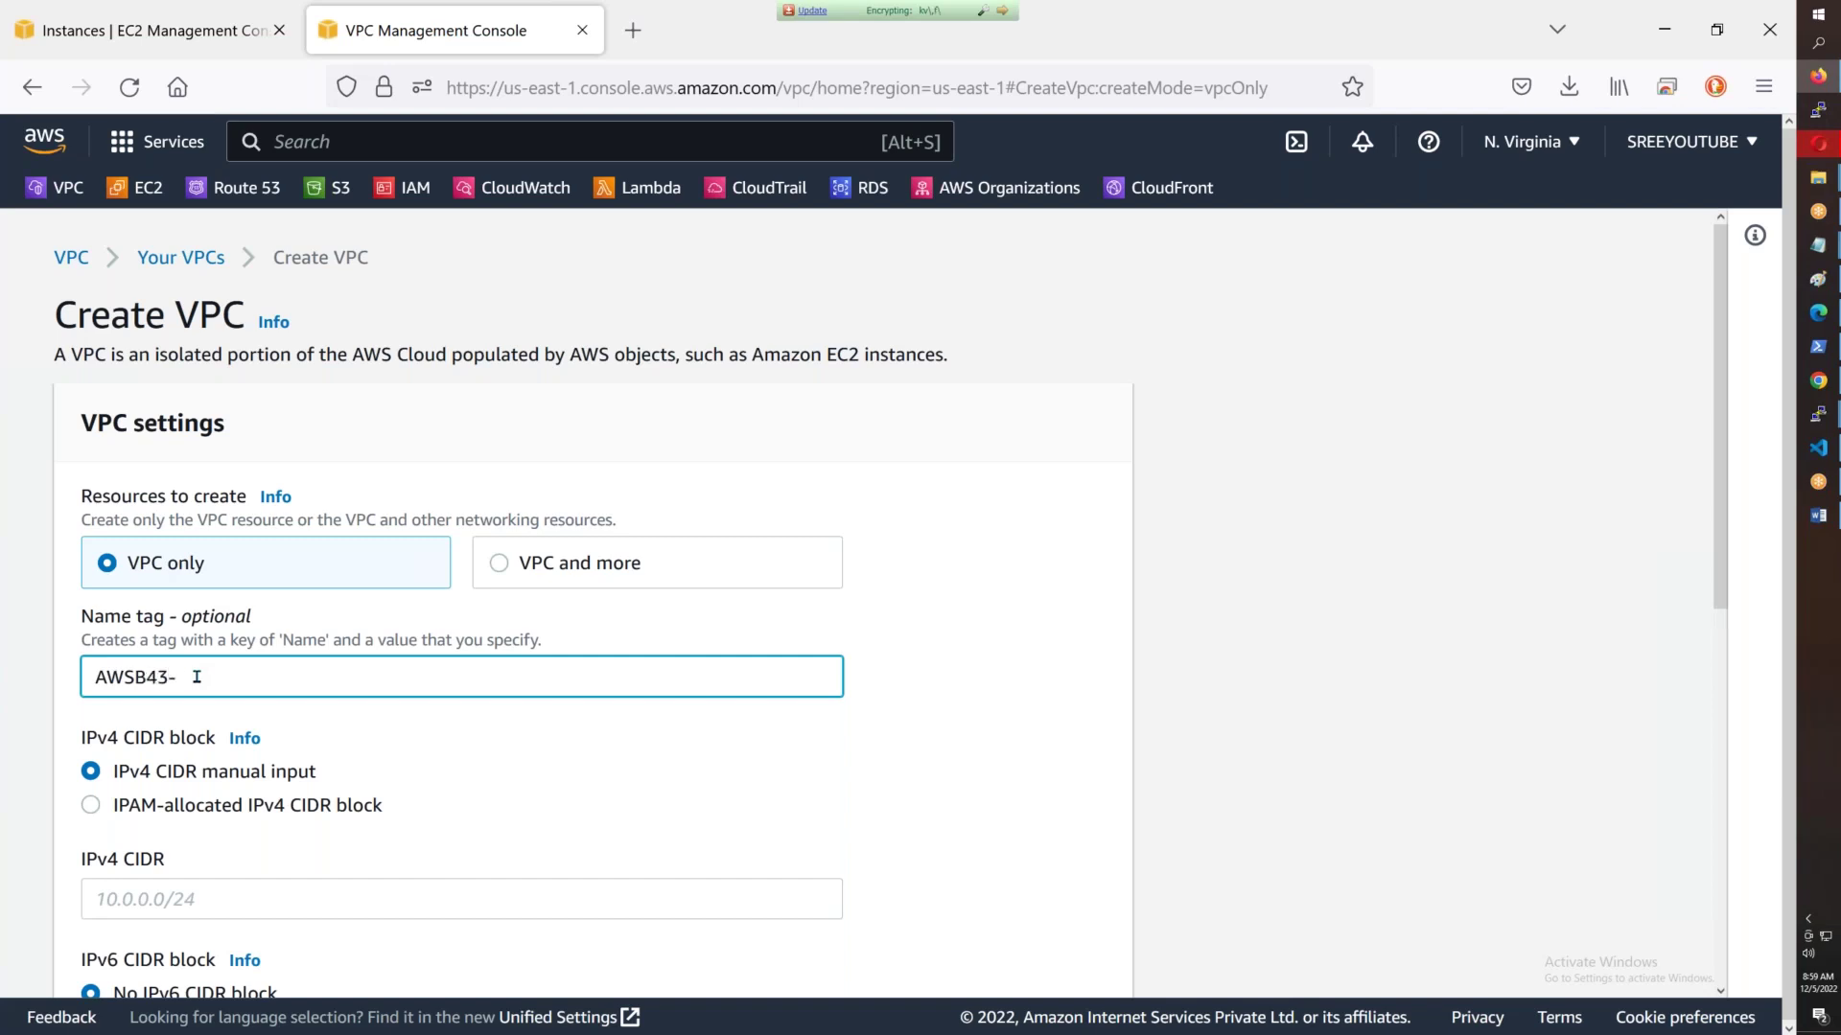
type("VPC")
scroll(336, 508, "down", 3)
left_click(203, 616)
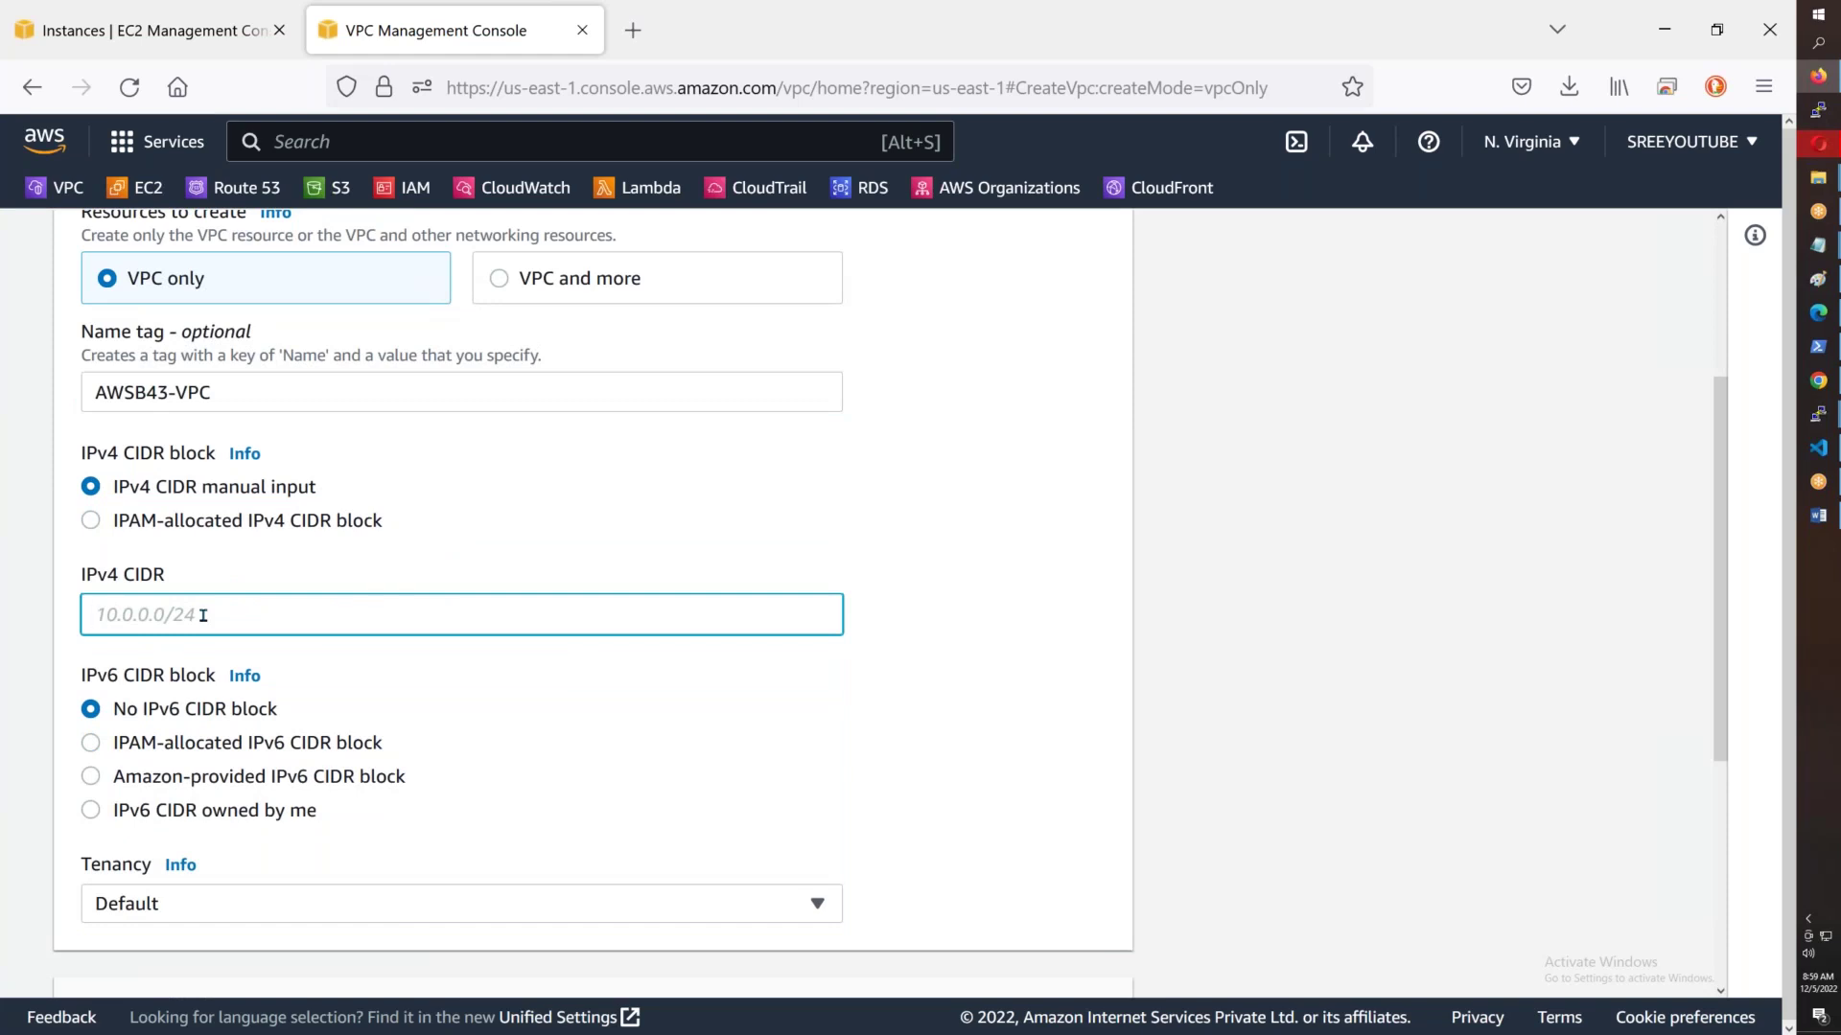
type("0")
key("BackSpace")
type("10.x.x.x")
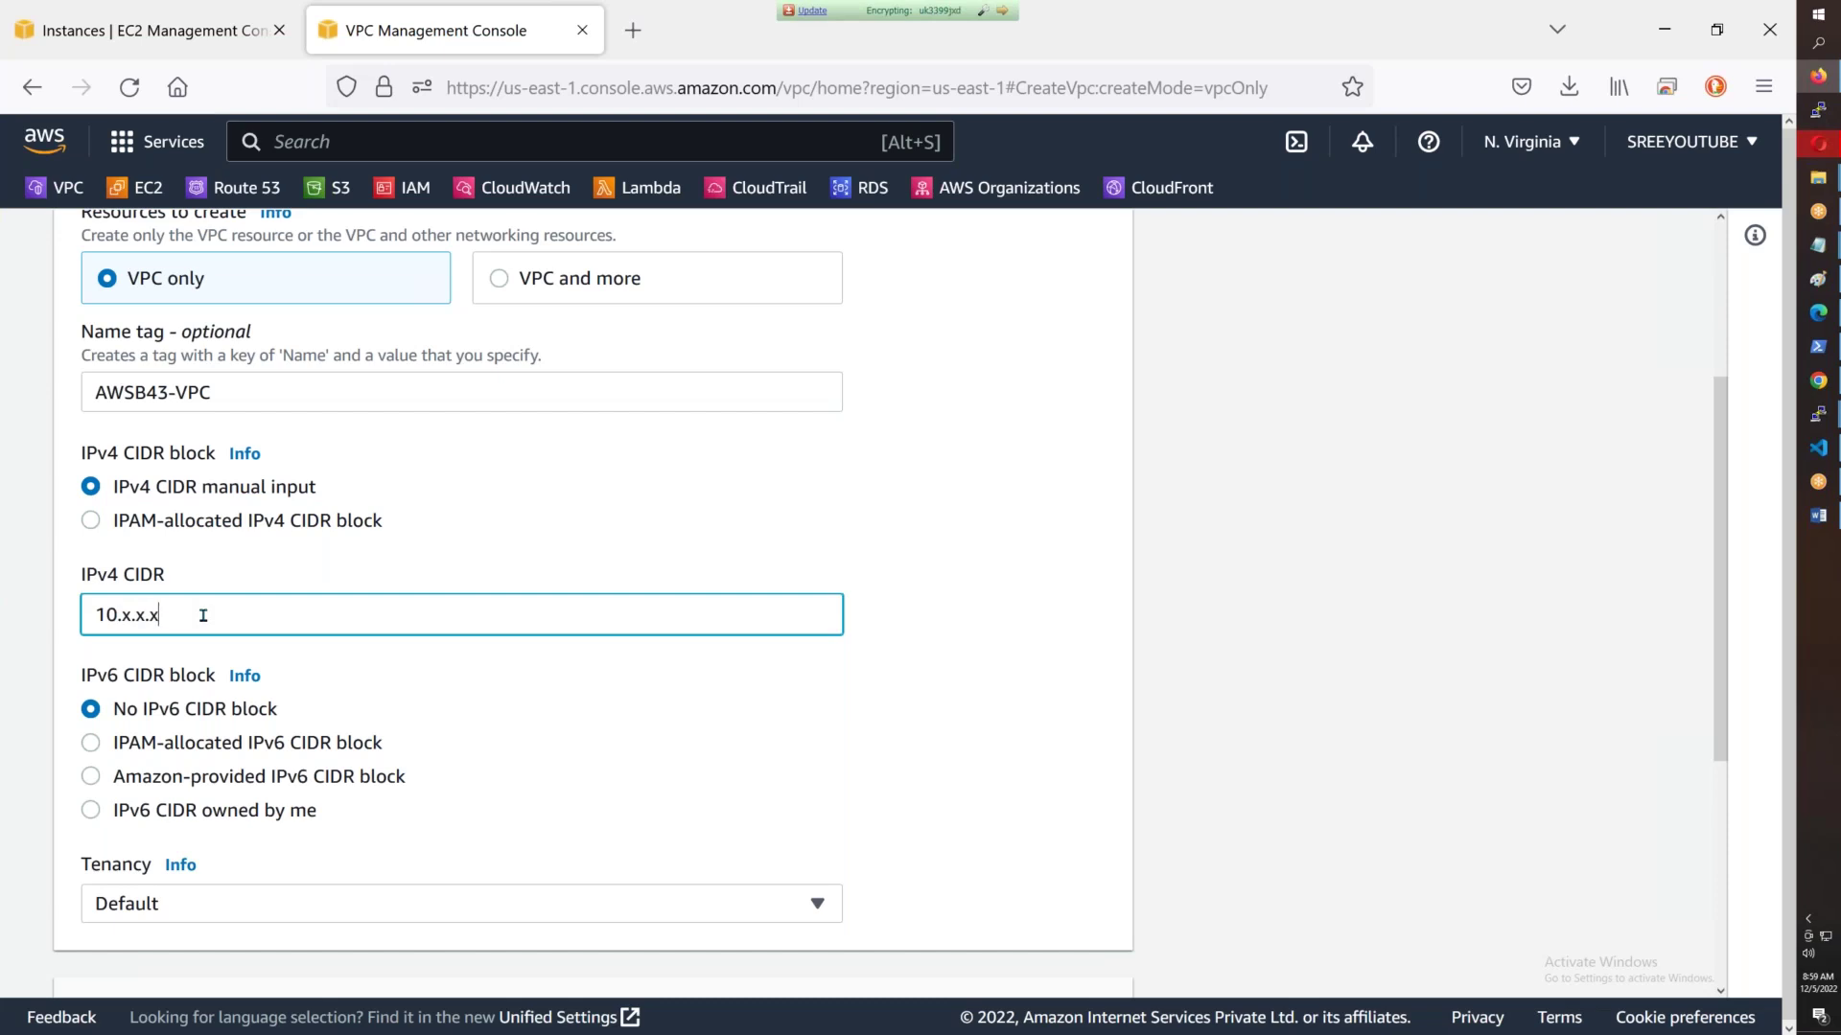
type(".x/16")
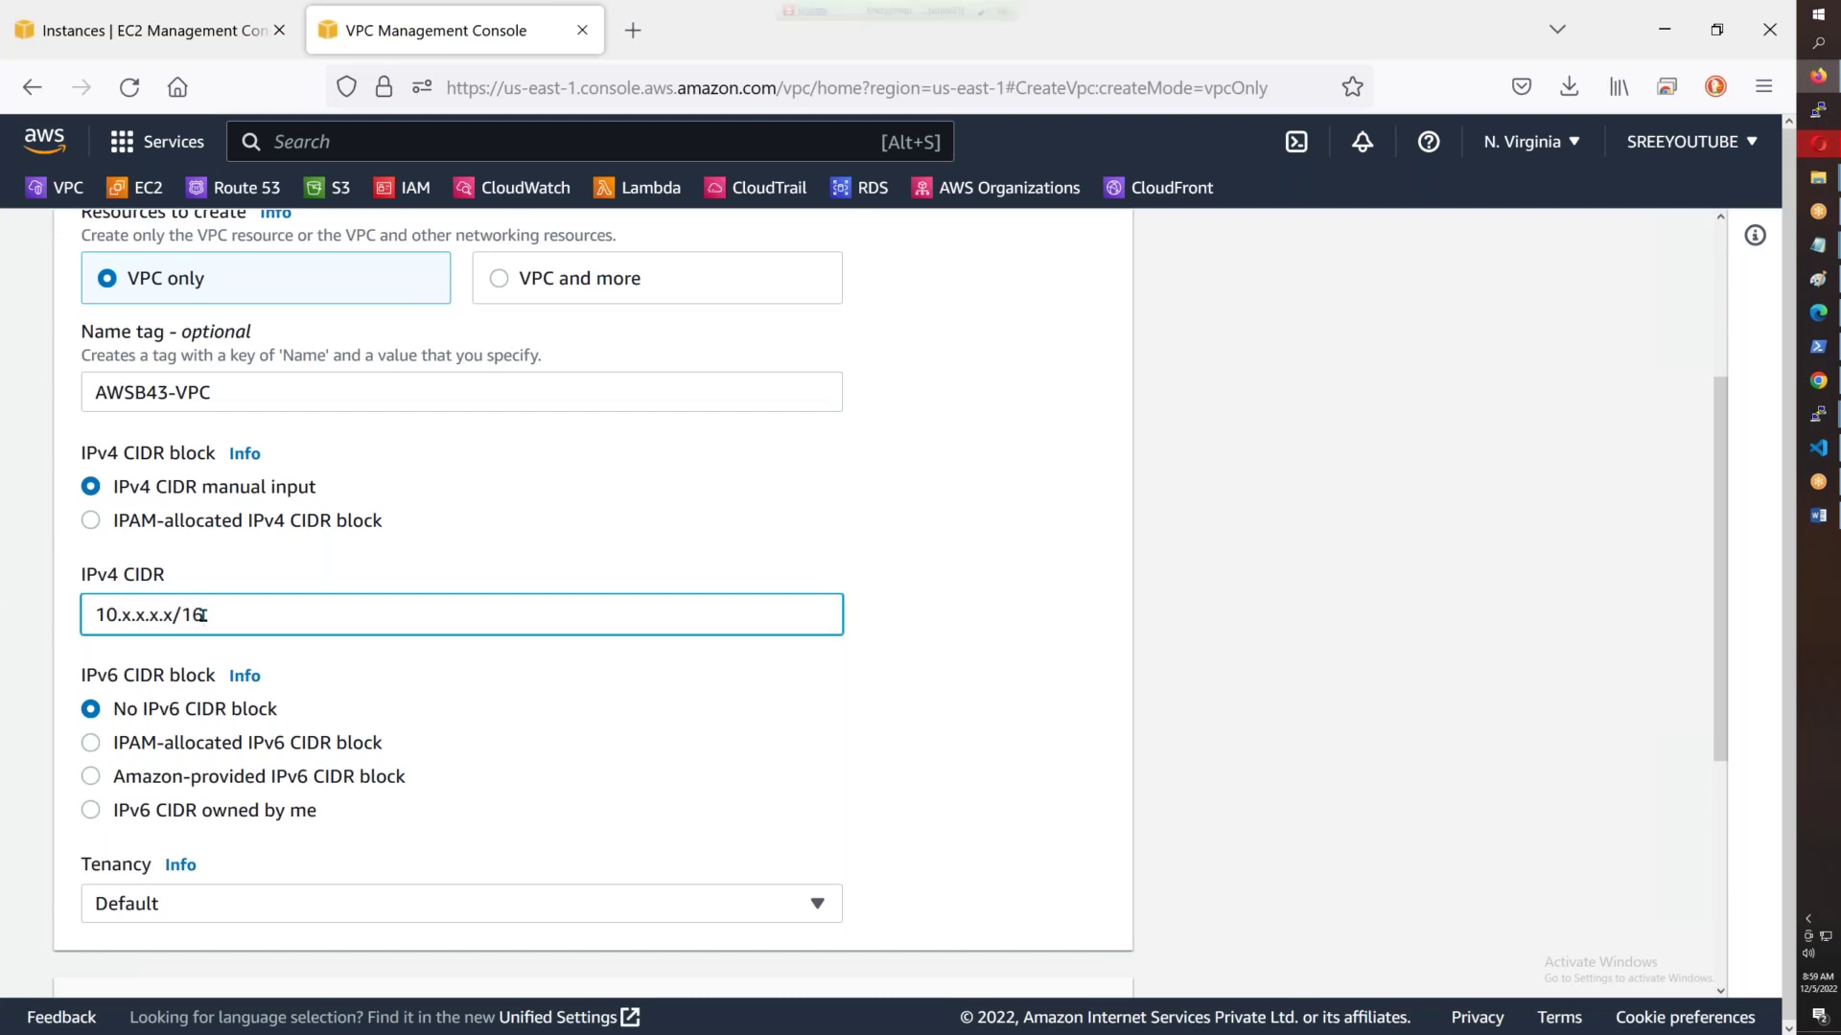
key("BackSpace")
key("BackSpace")
key("BackSpace")
key("BackSpace")
key("BackSpace")
key("BackSpace")
key("BackSpace")
key("BackSpace")
key("BackSpace")
type("172.16 to 172.31")
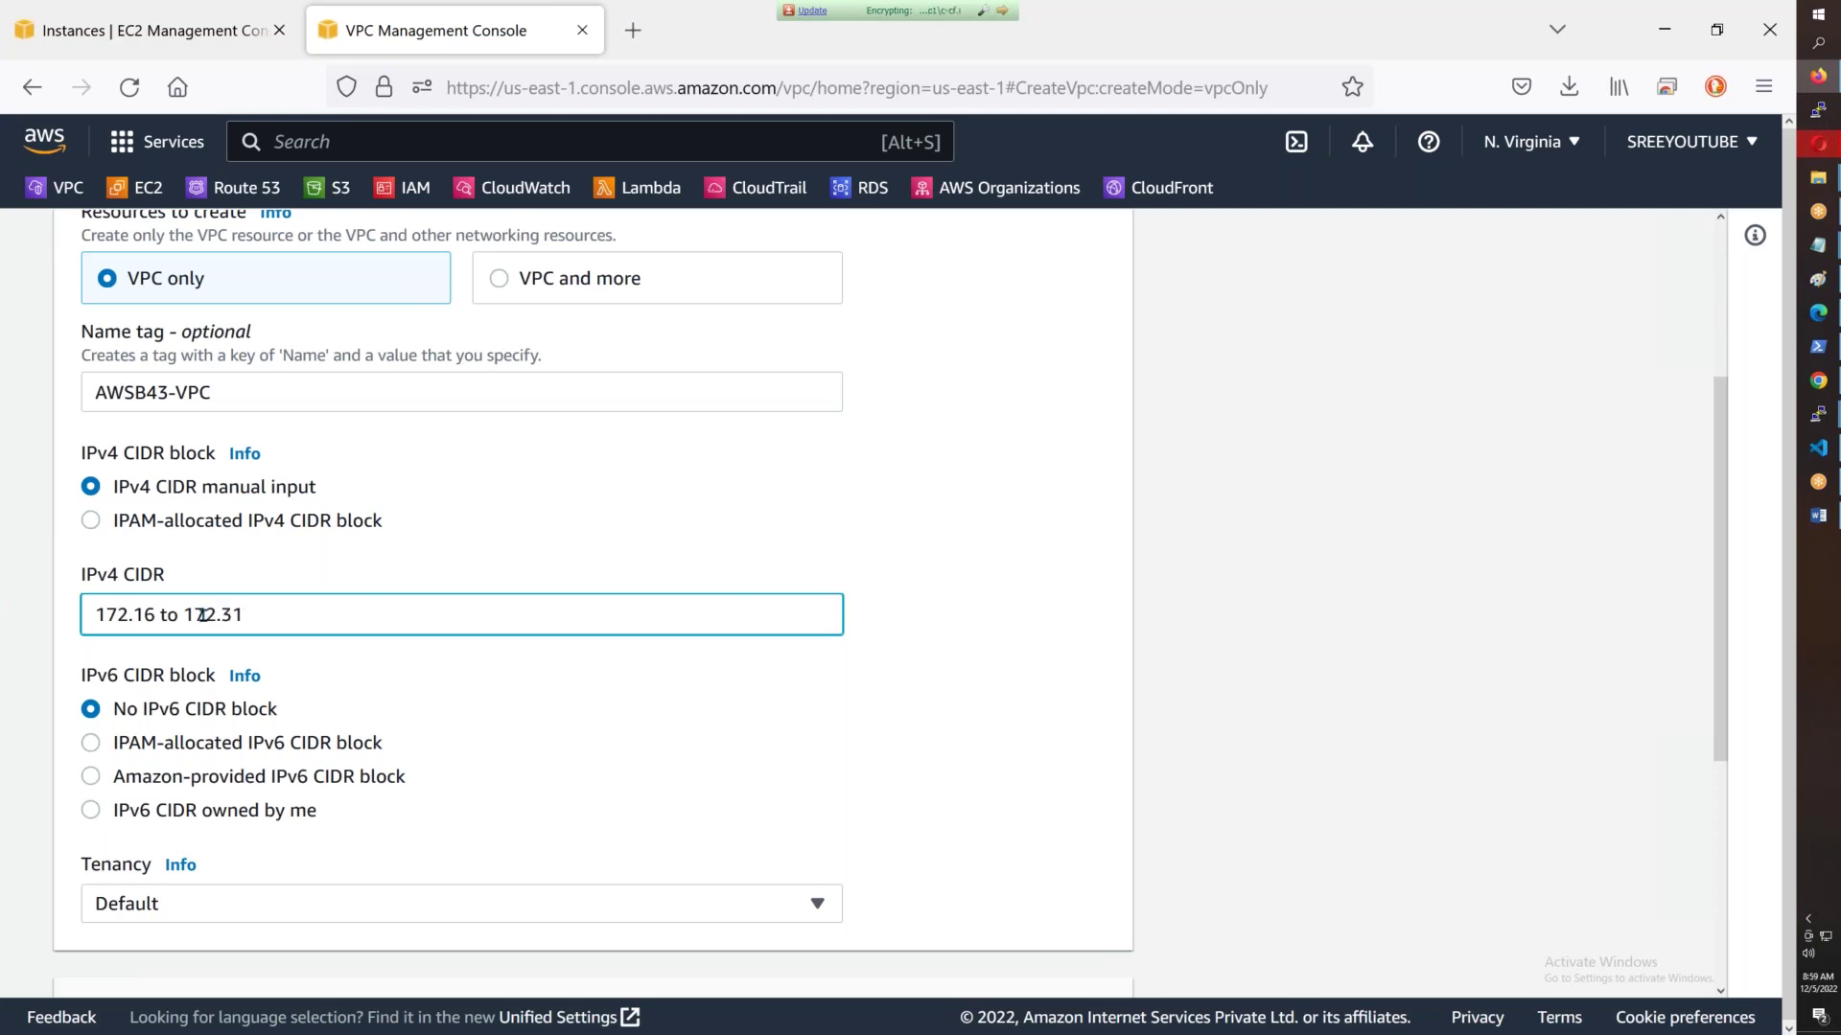
key("BackSpace")
key("BackSpace")
key("BackSpace")
key("BackSpace")
key("BackSpace")
key("BackSpace")
key("BackSpace")
key("BackSpace")
key("BackSpace")
key("BackSpace")
key("BackSpace")
key("BackSpace")
key("BackSpace")
key("BackSpace")
key("BackSpace")
type("192.168.x.x/16")
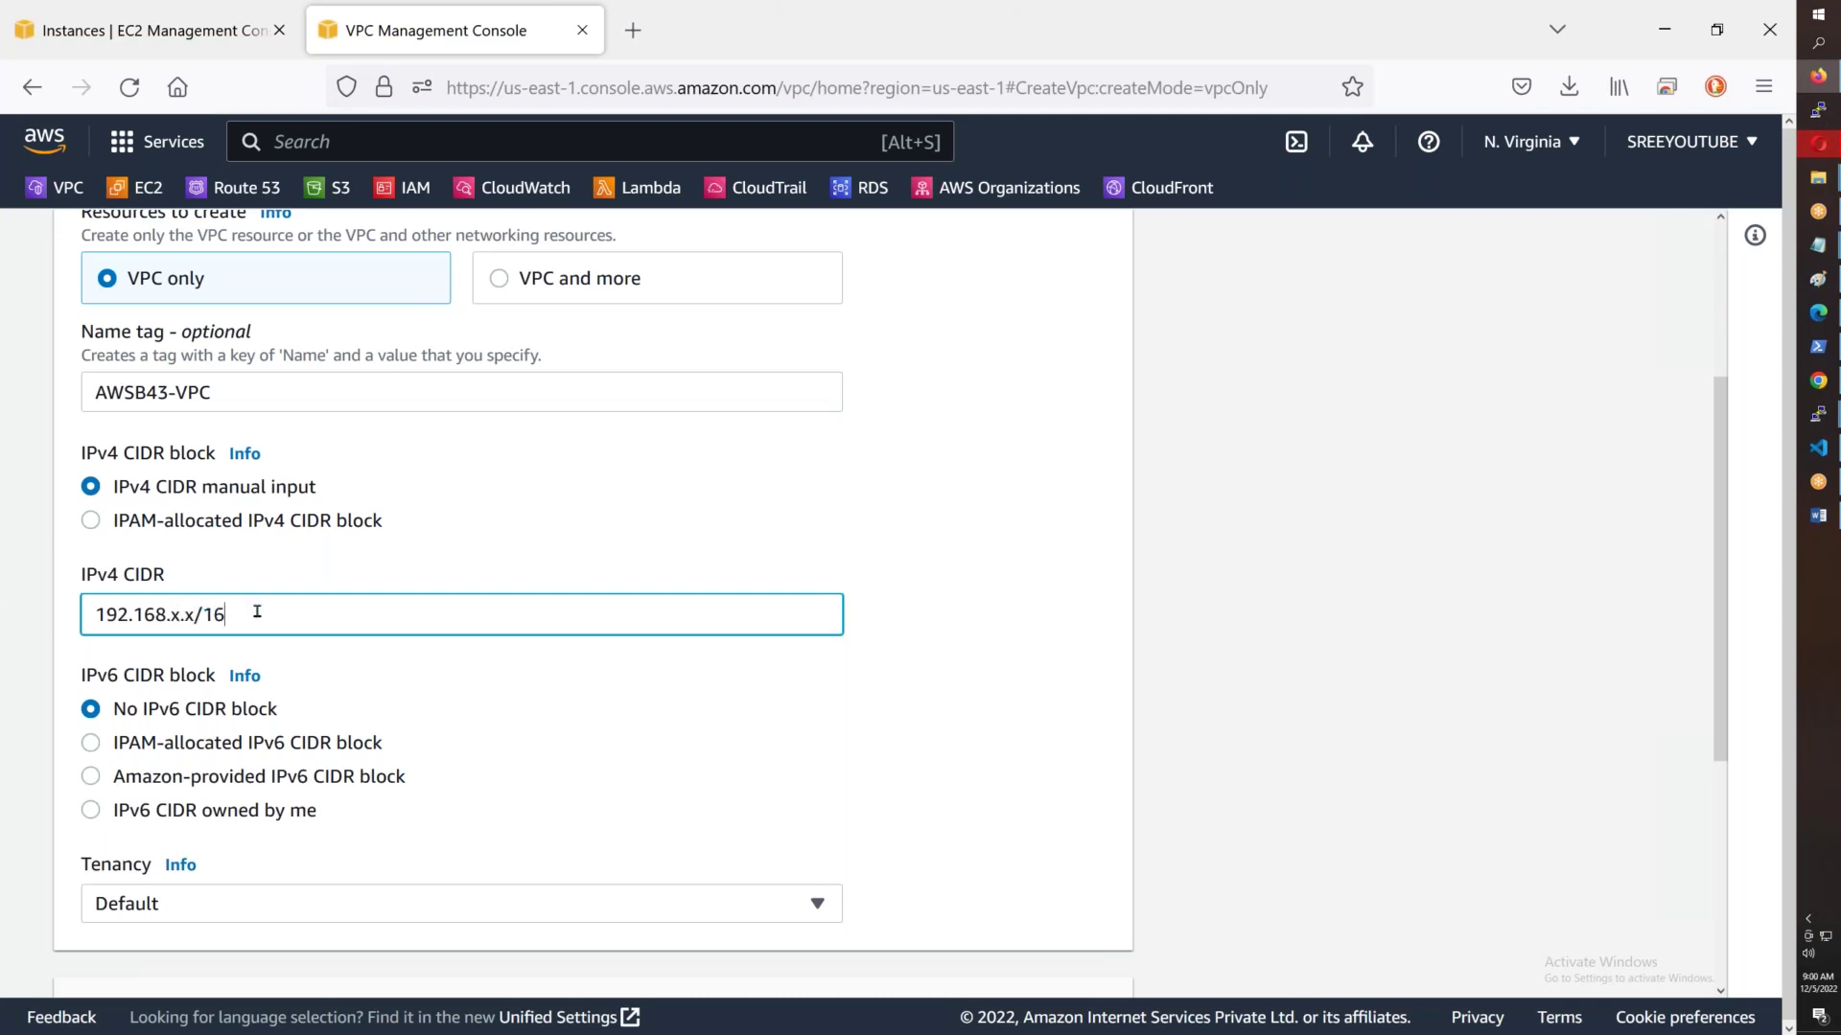
- Replace the example with IPv4 CIDR 10.43.0.0/16 and create the VPC
left_click_drag(255, 612, 105, 629)
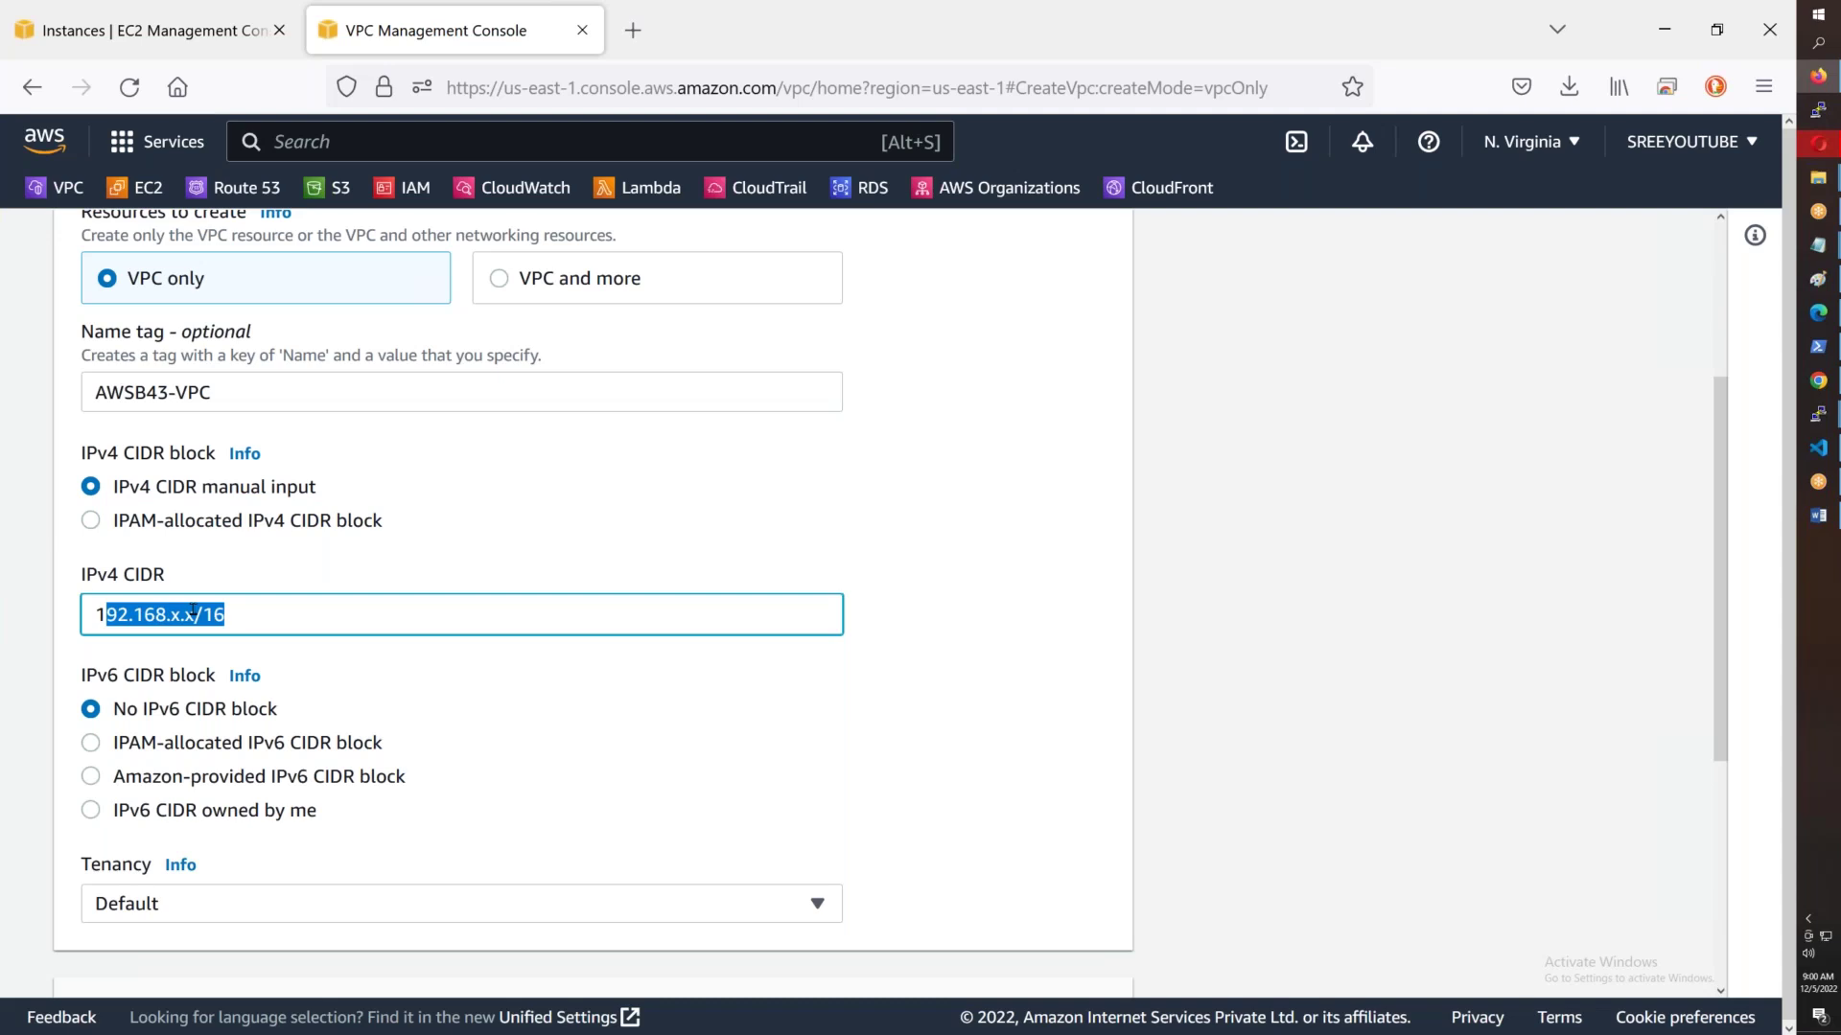
key("BackSpace")
key("BackSpace")
type("10.43.0")
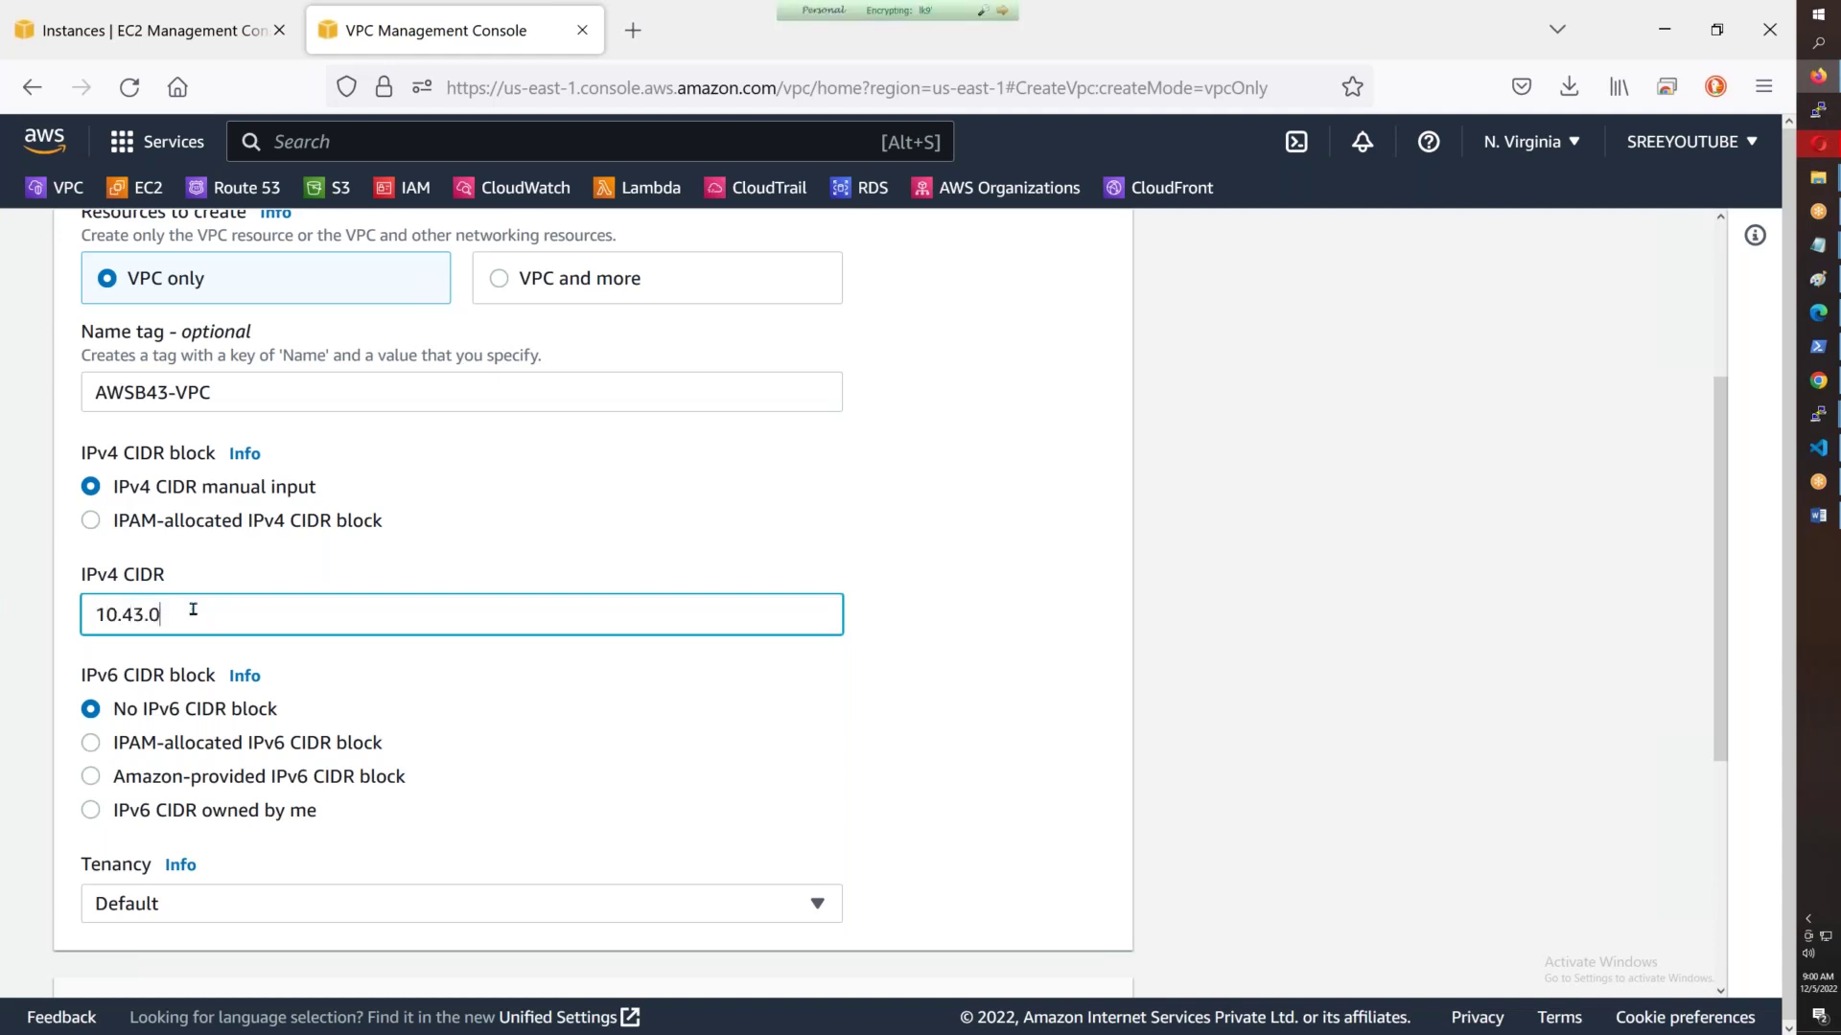
type(".0/16")
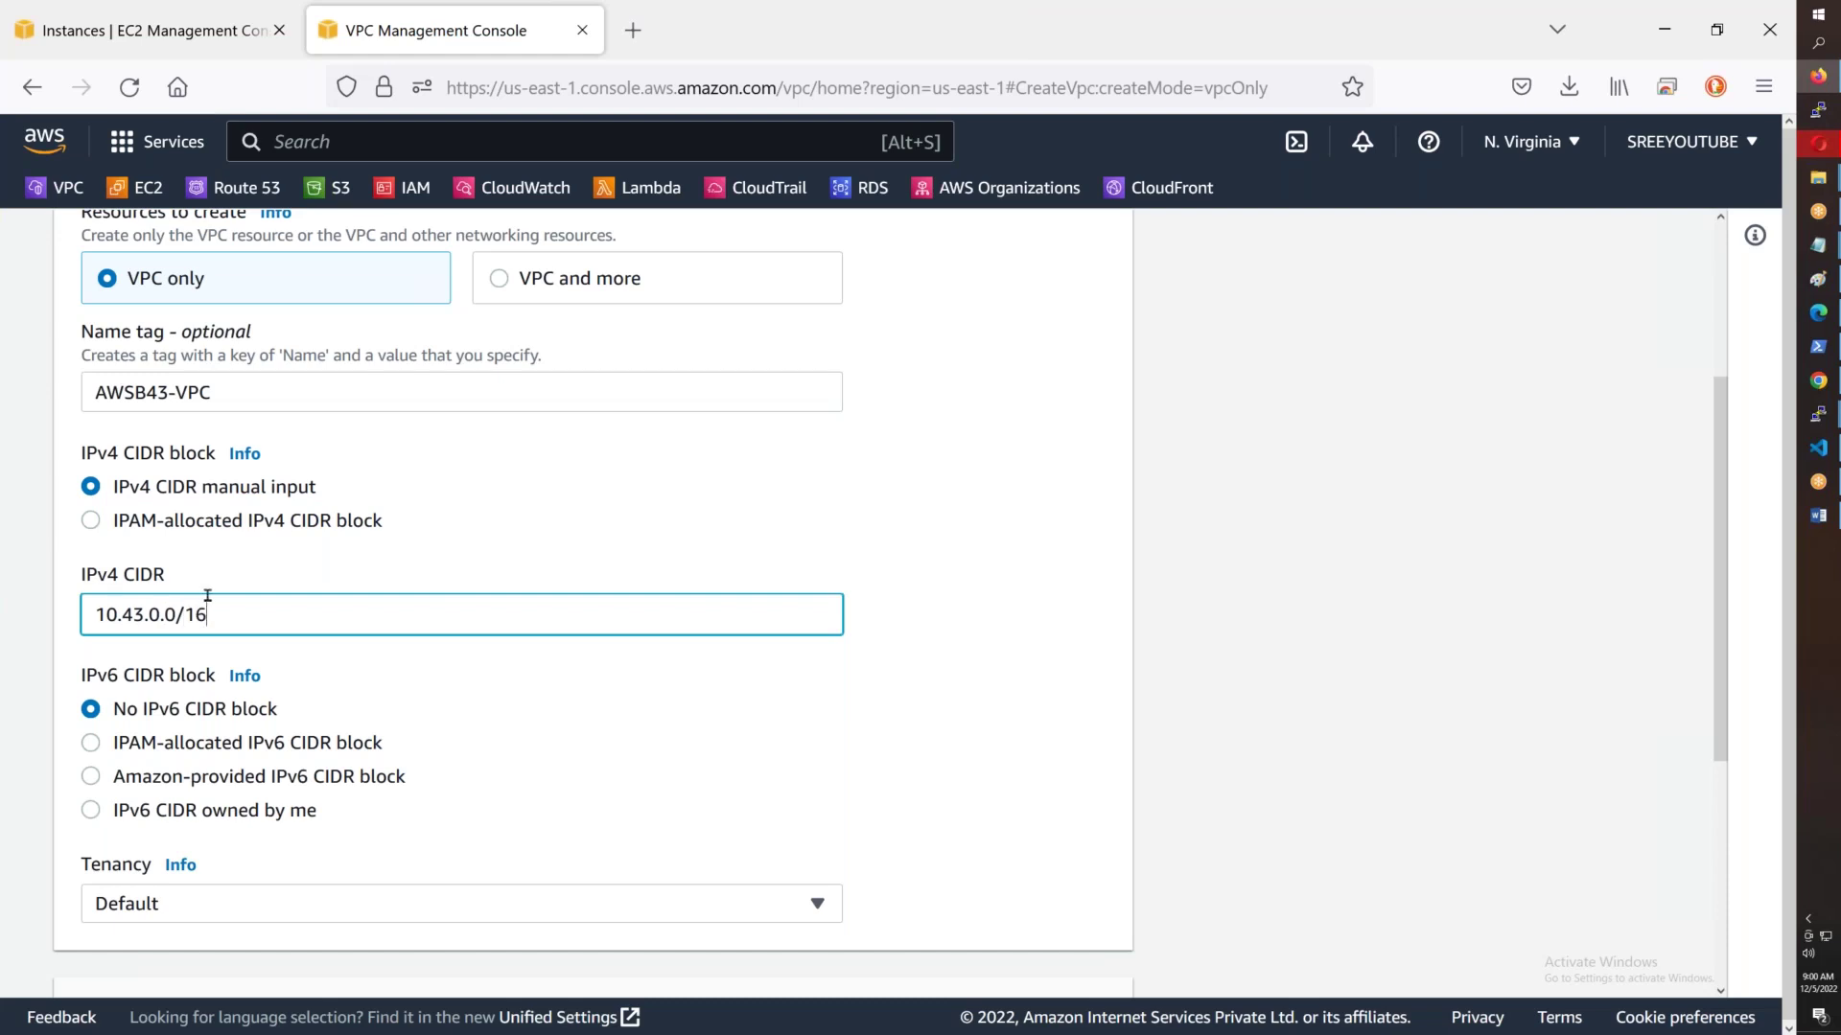
scroll(205, 600, "down", 4)
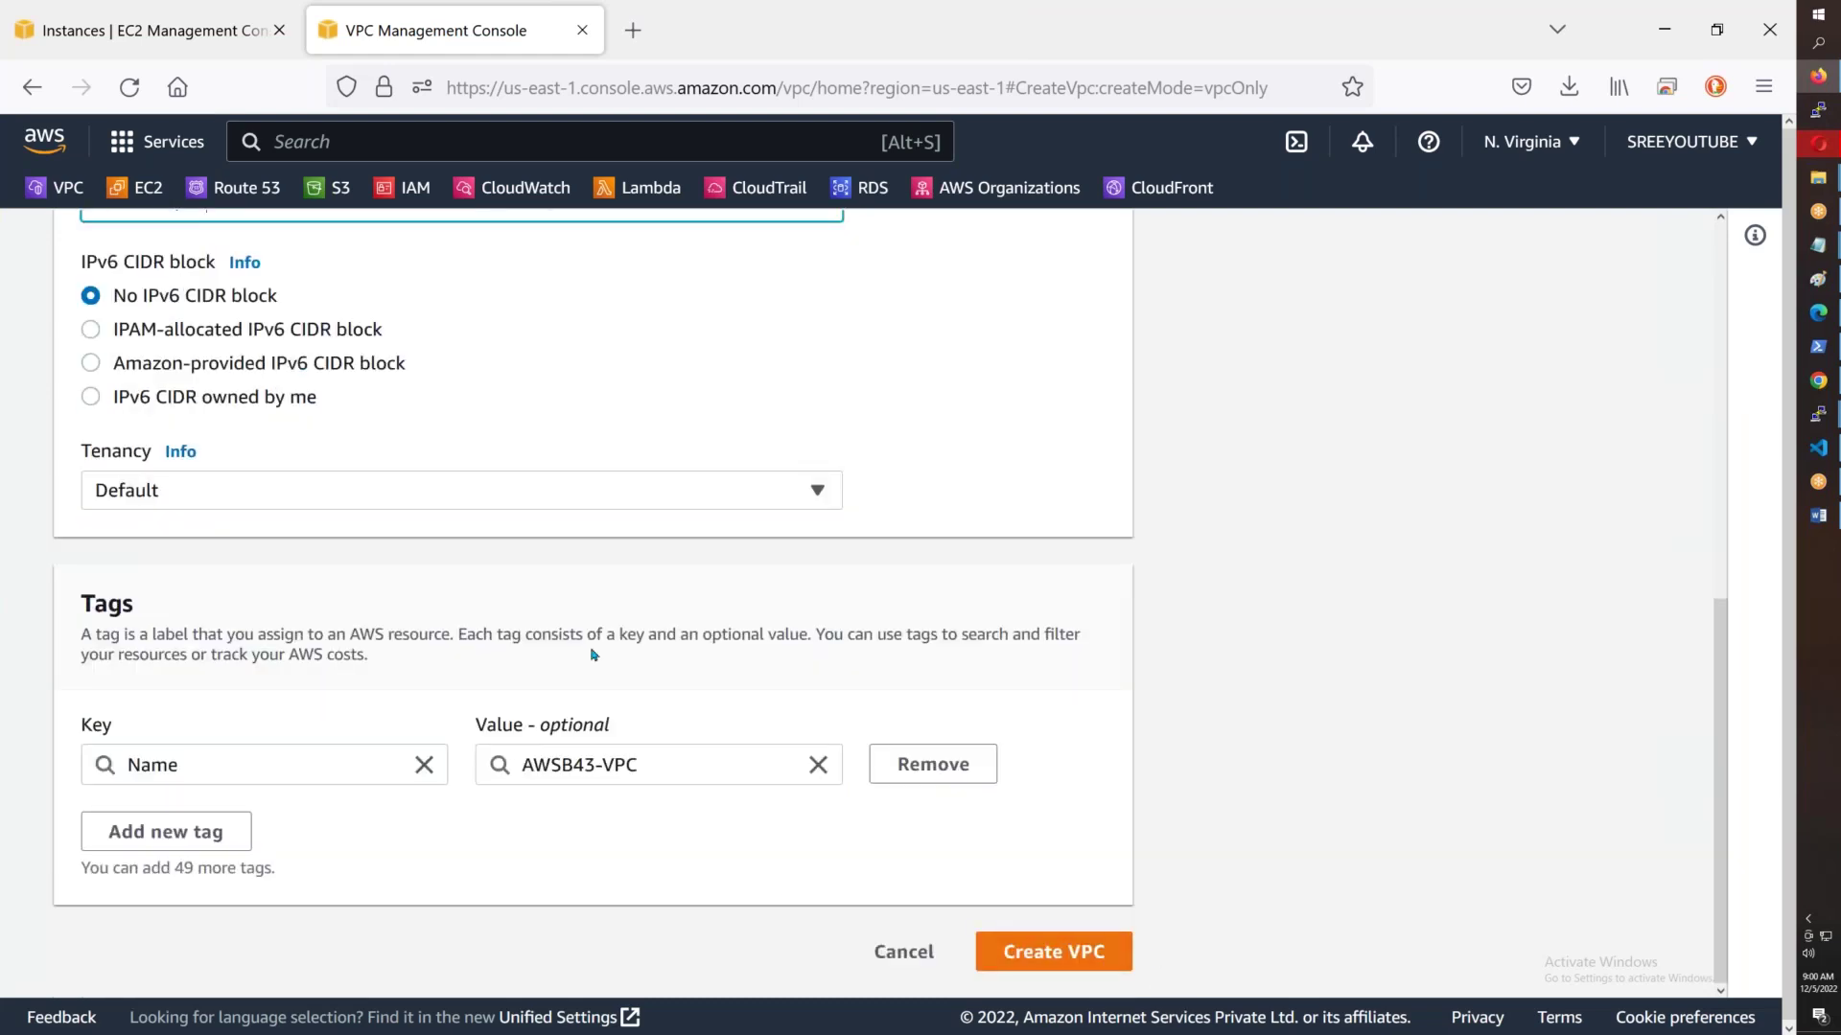
scroll(509, 613, "up", 3)
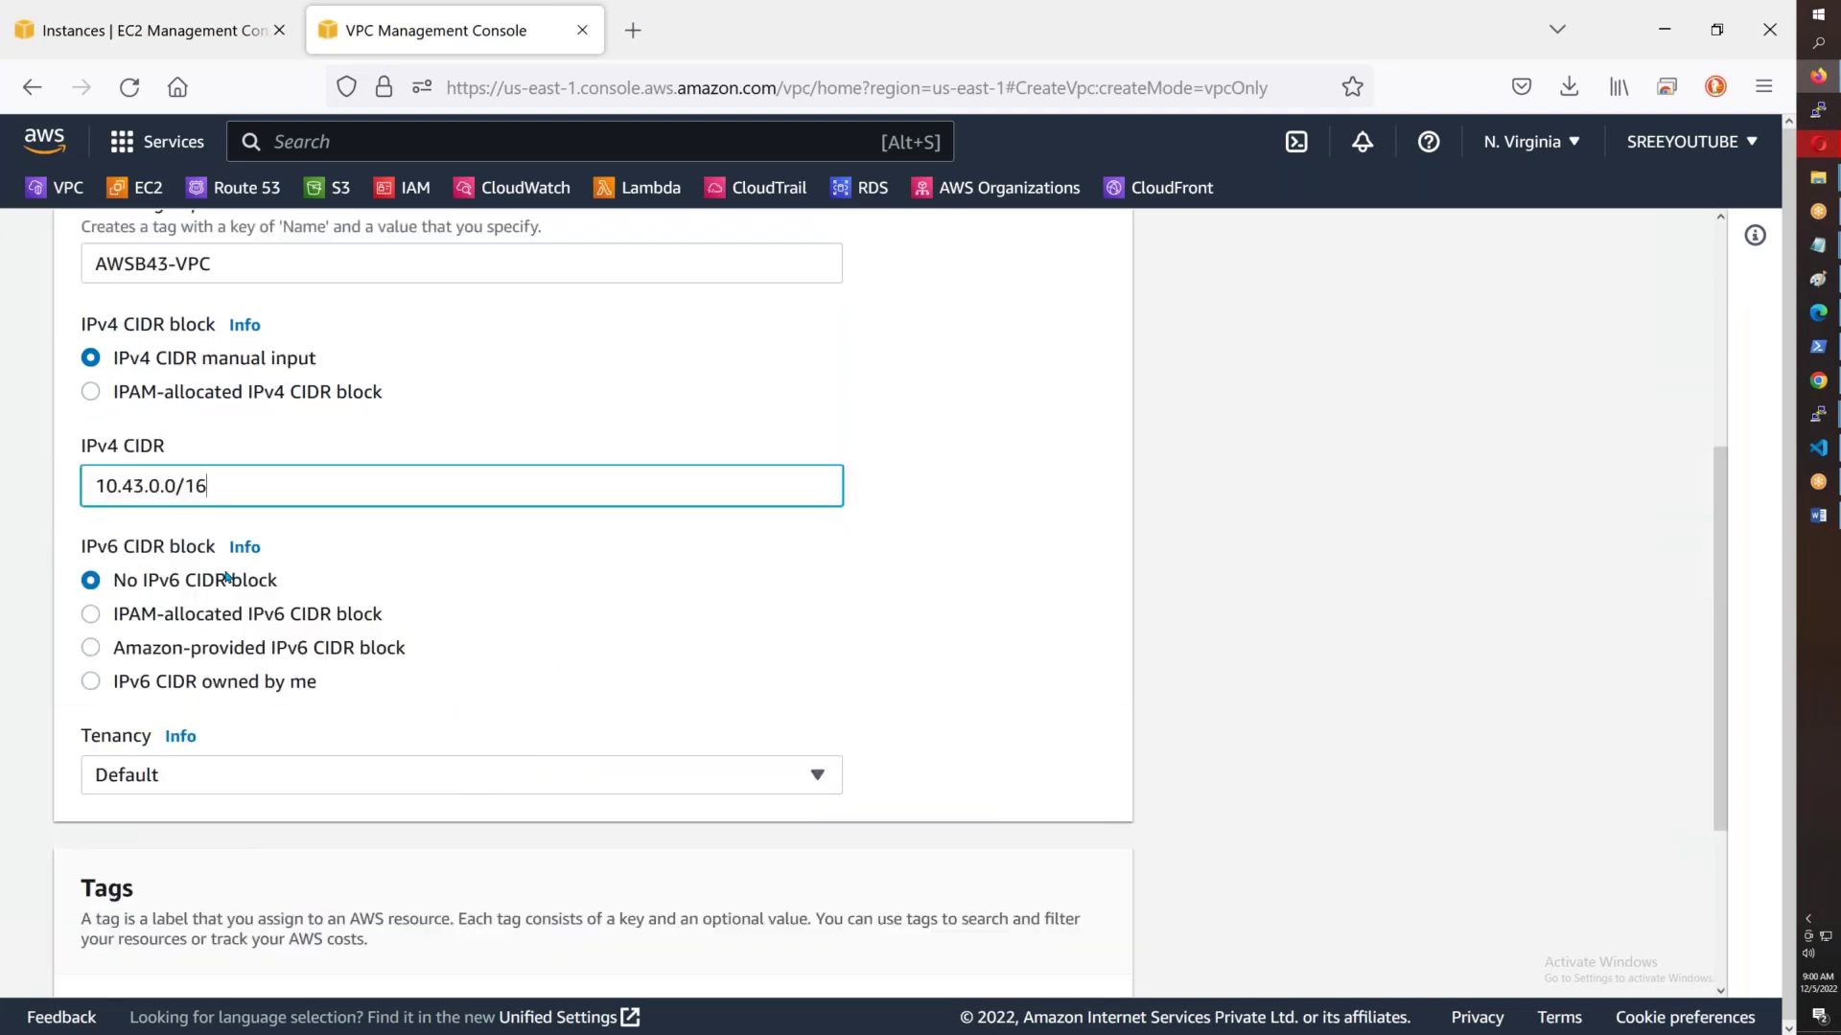
scroll(227, 576, "down", 3)
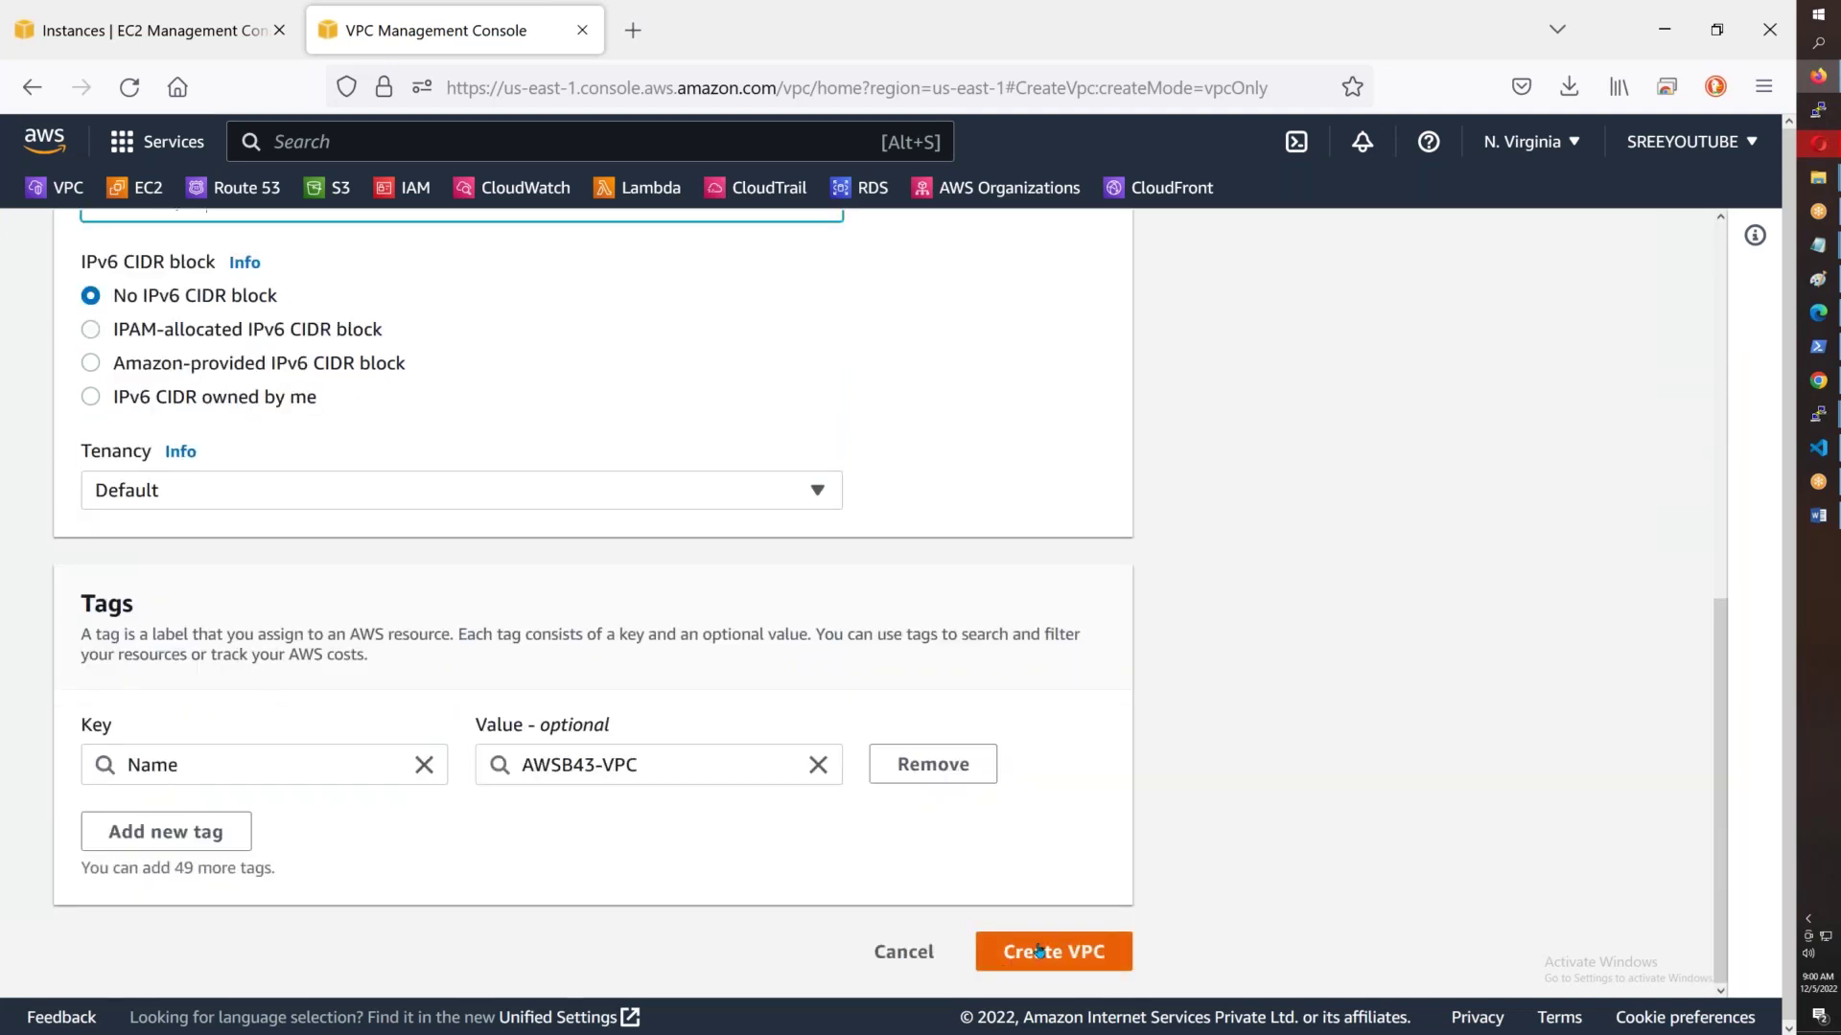
left_click(1039, 951)
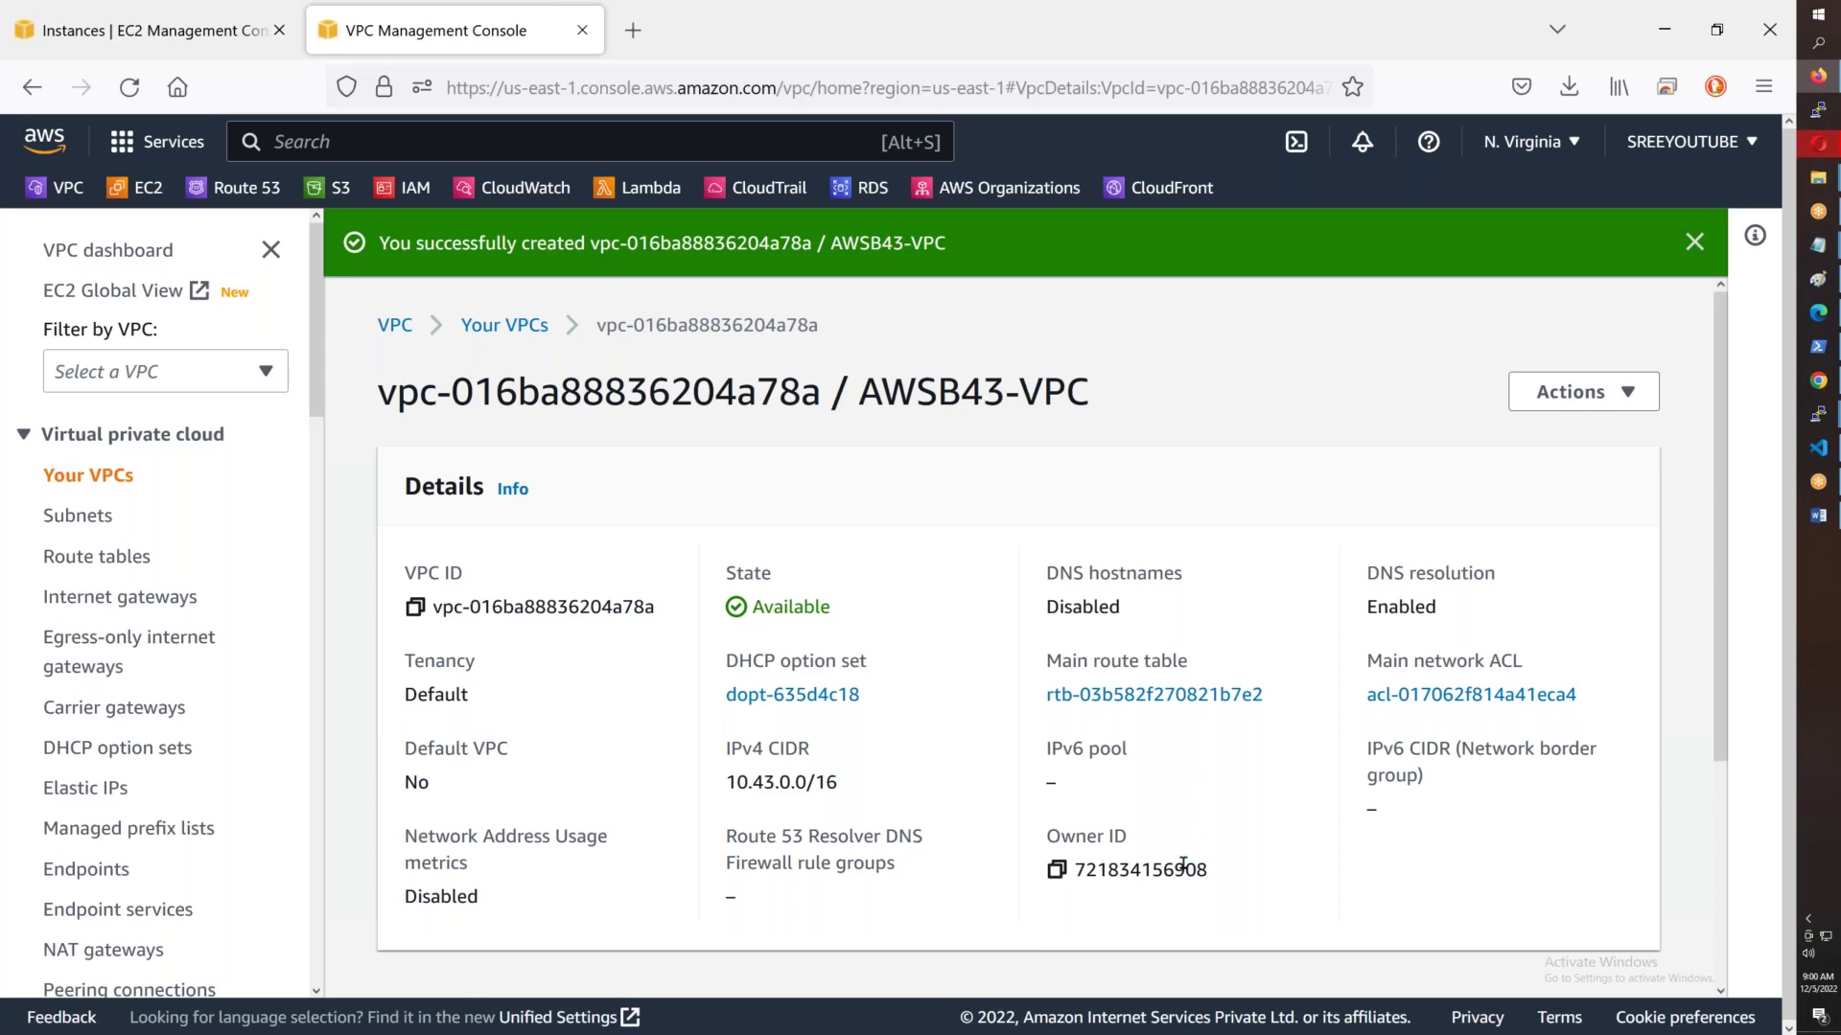
- Mark the IGW, Subnets item in the notes, then go to the Internet gateways list
key("alt+Tab")
left_click_drag(272, 62, 495, 66)
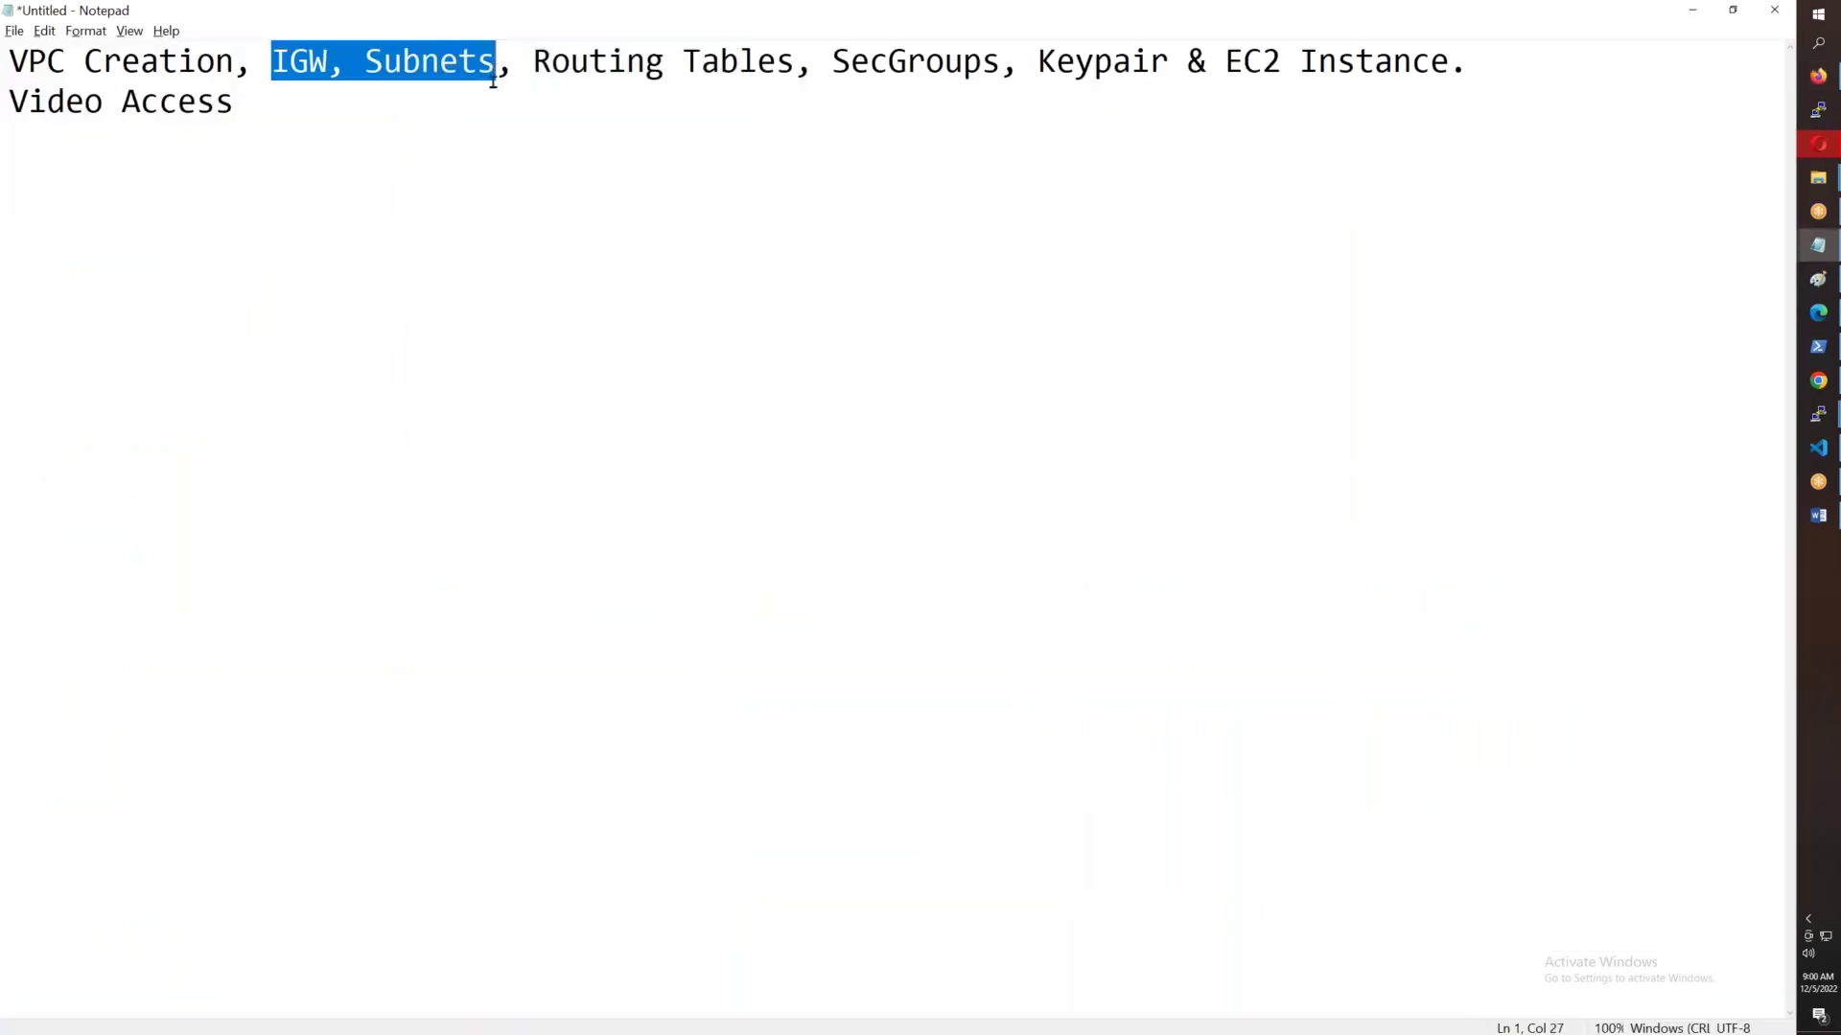
key("alt+Tab")
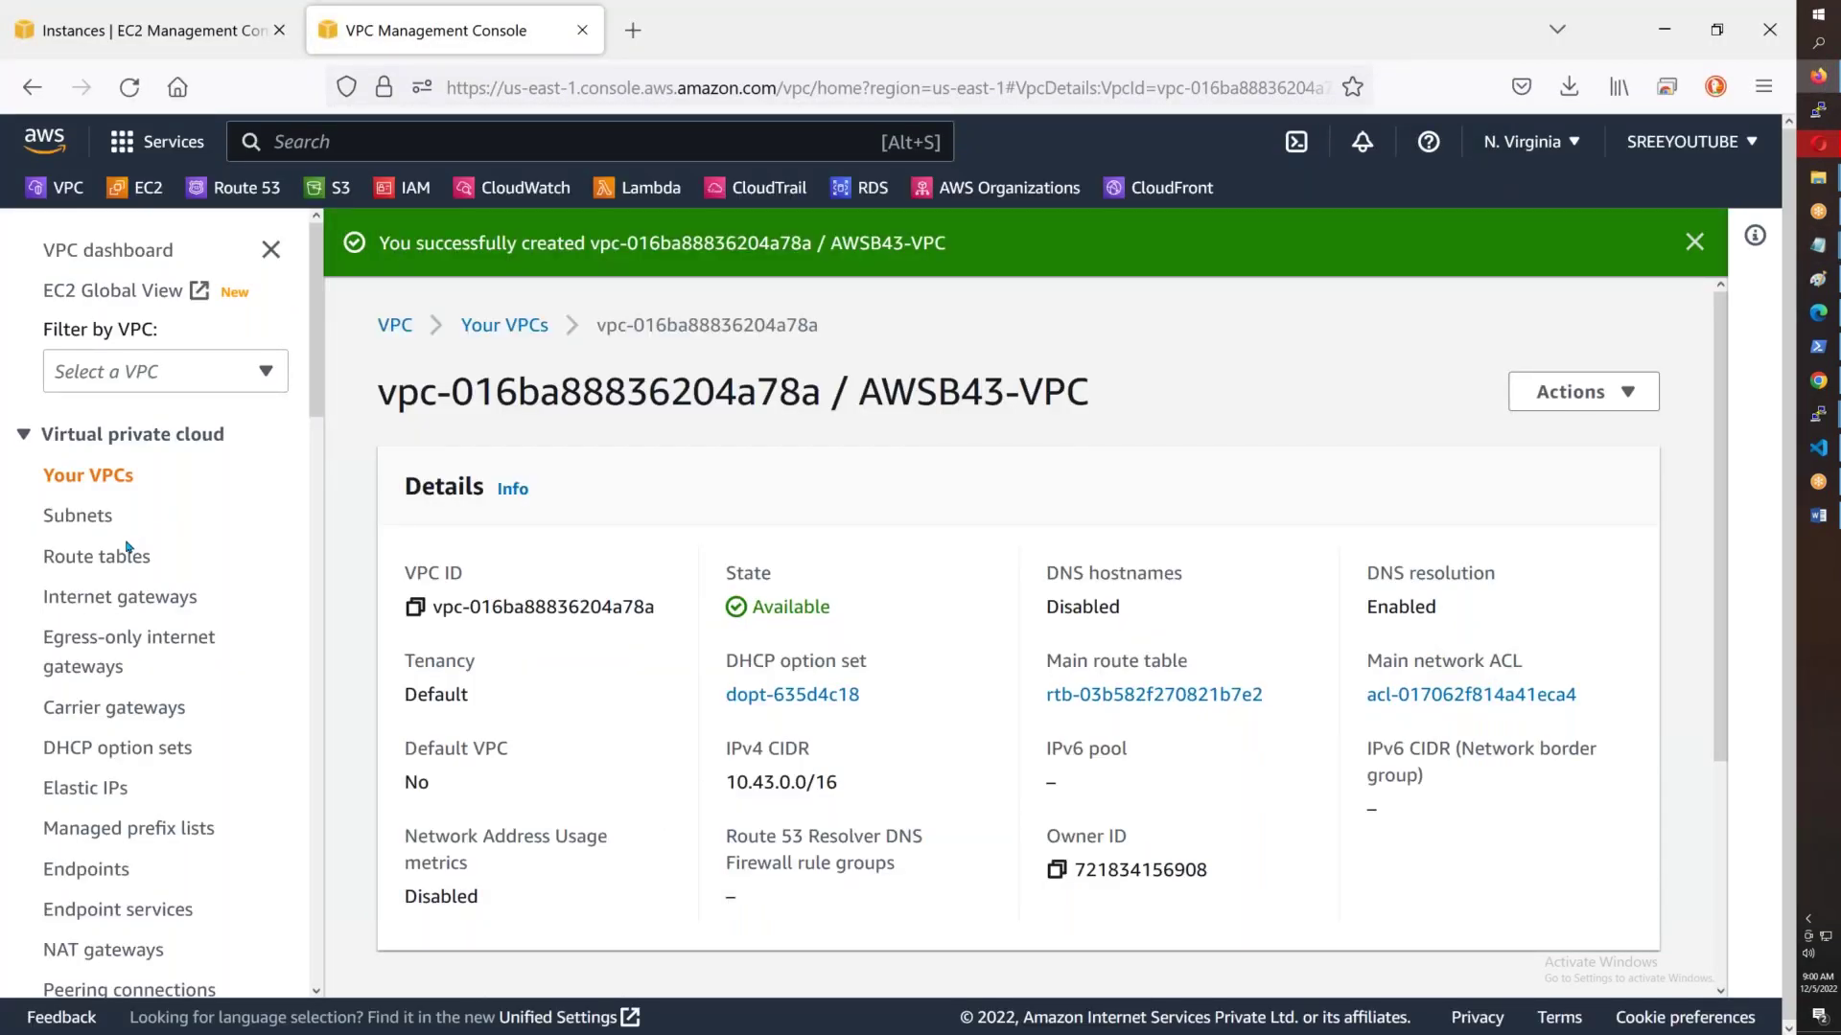
left_click(124, 597)
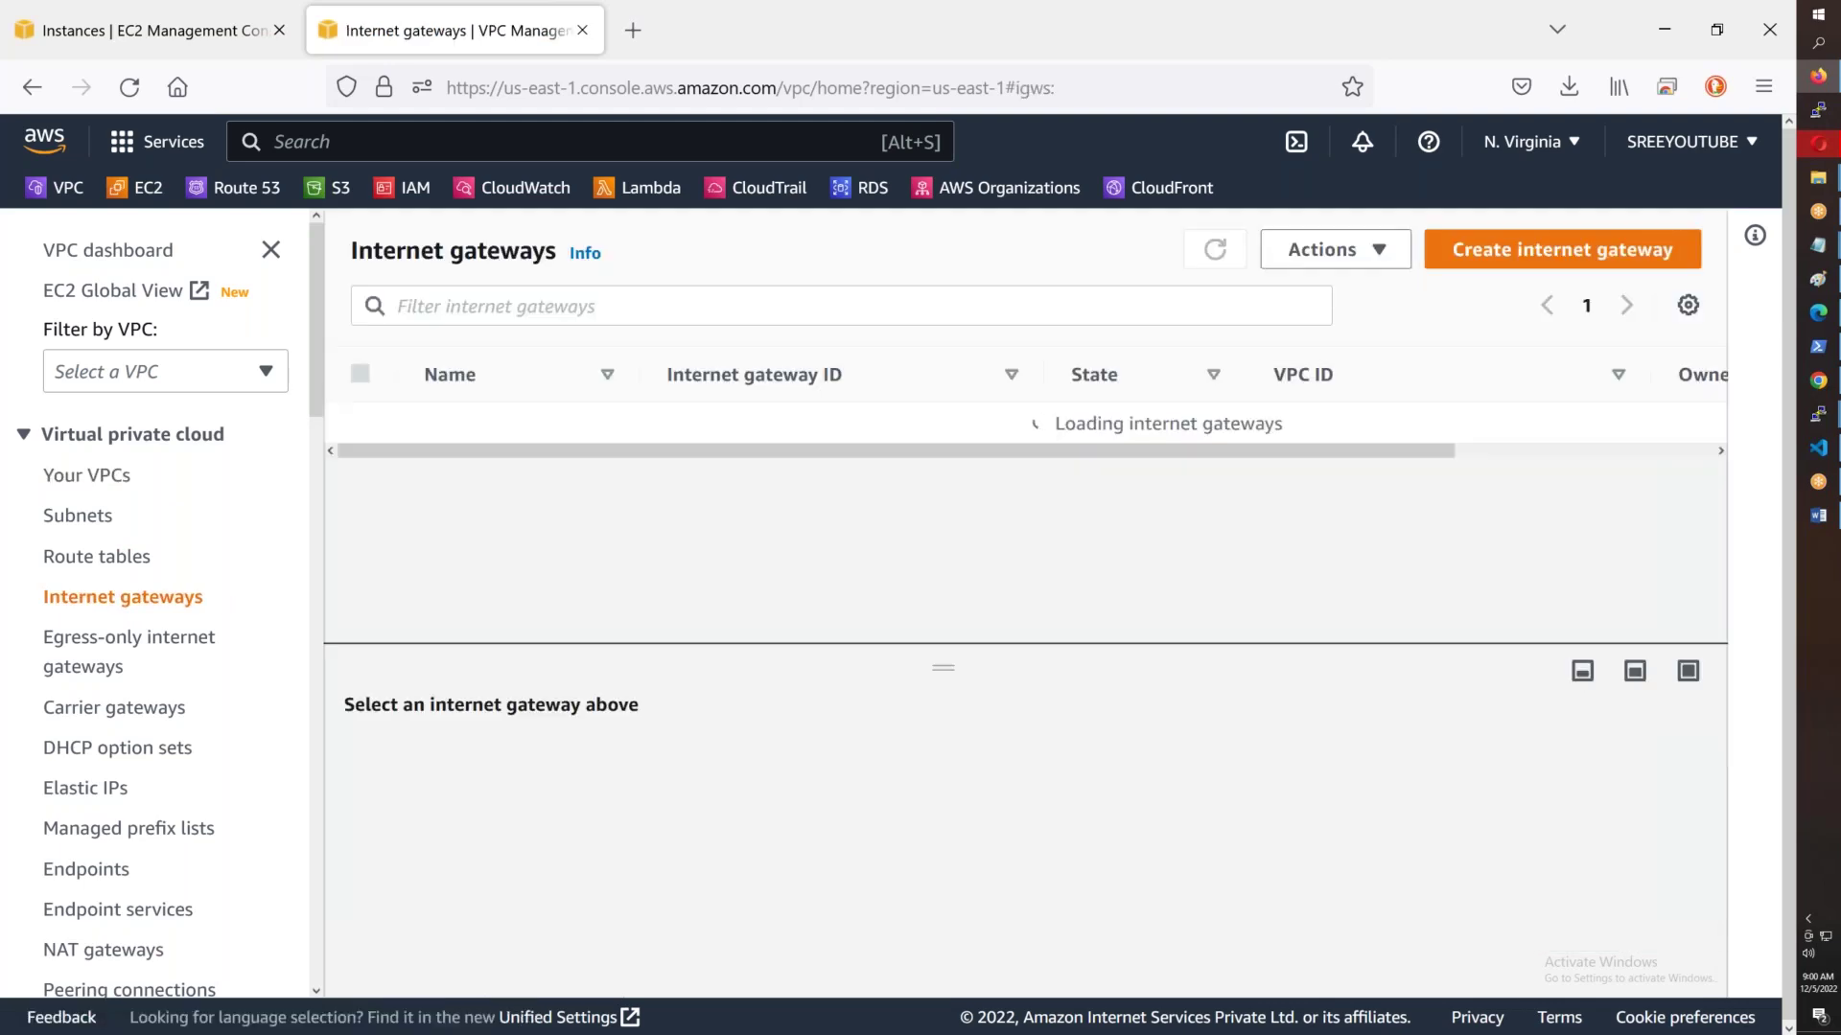
left_click_drag(684, 639, 745, 656)
scroll(728, 567, "down", 3)
scroll(748, 546, "up", 3)
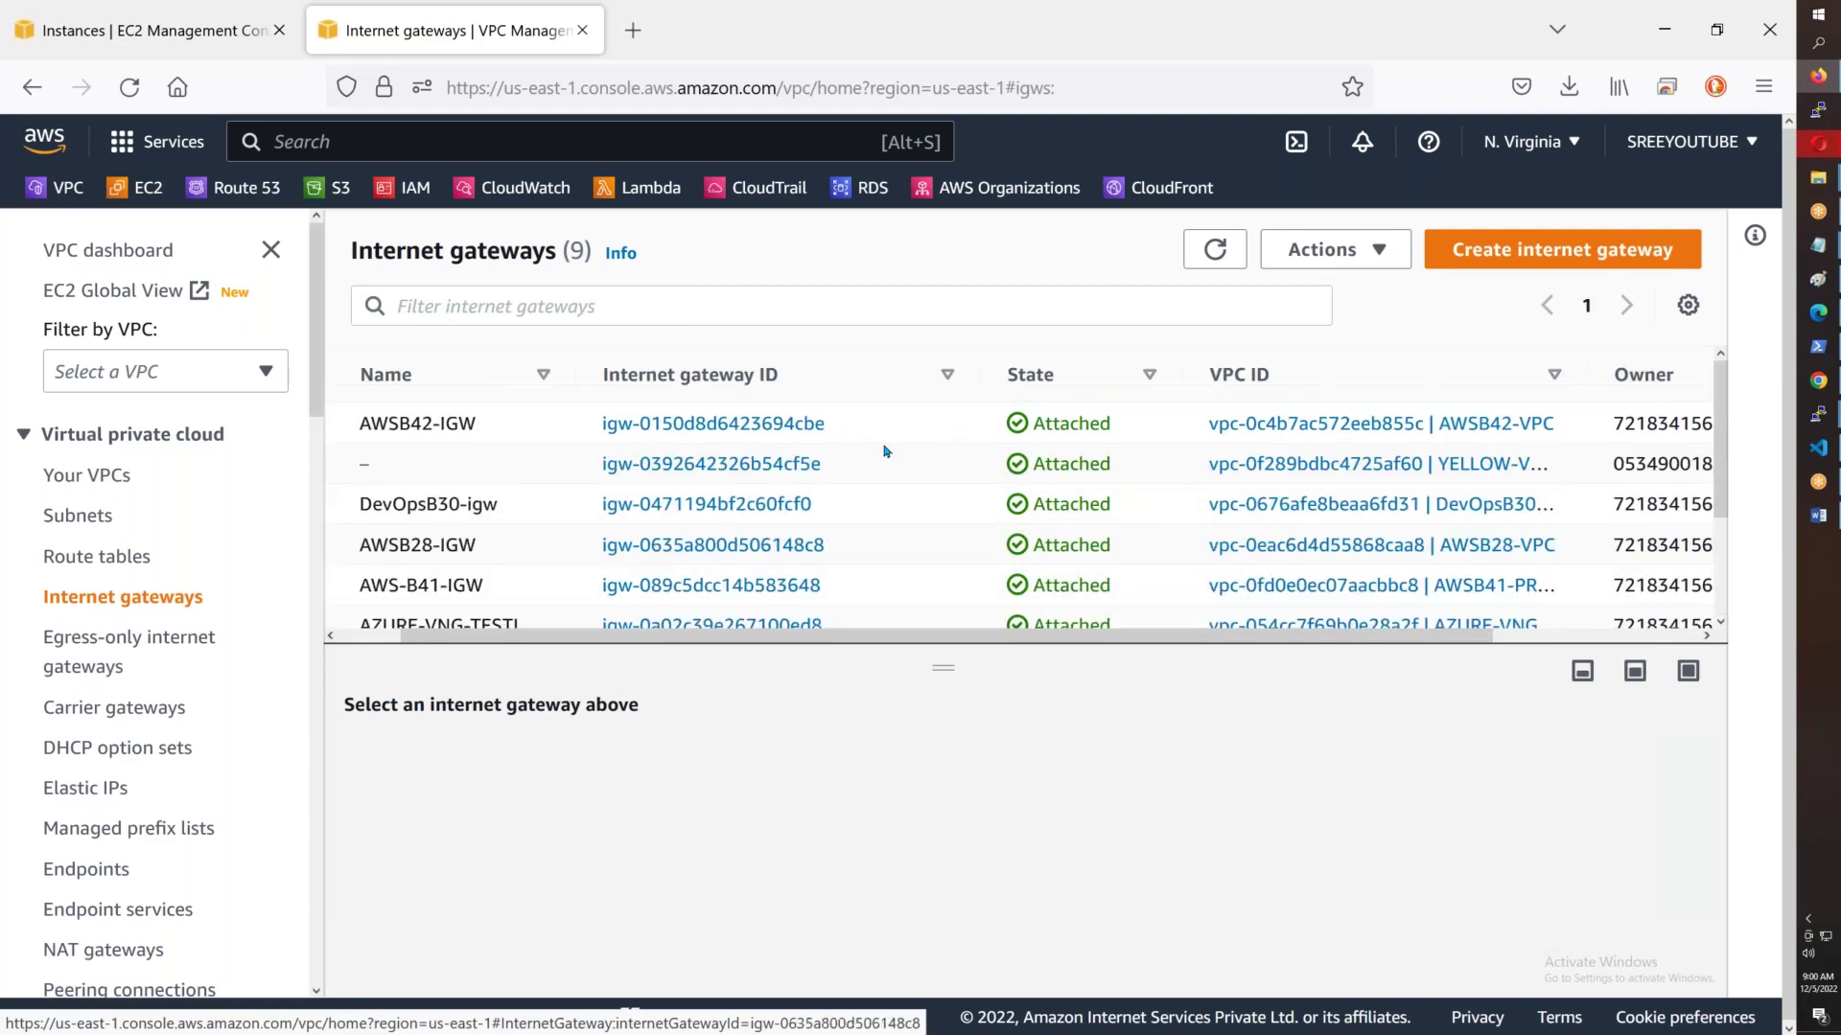
scroll(648, 451, "down", 3)
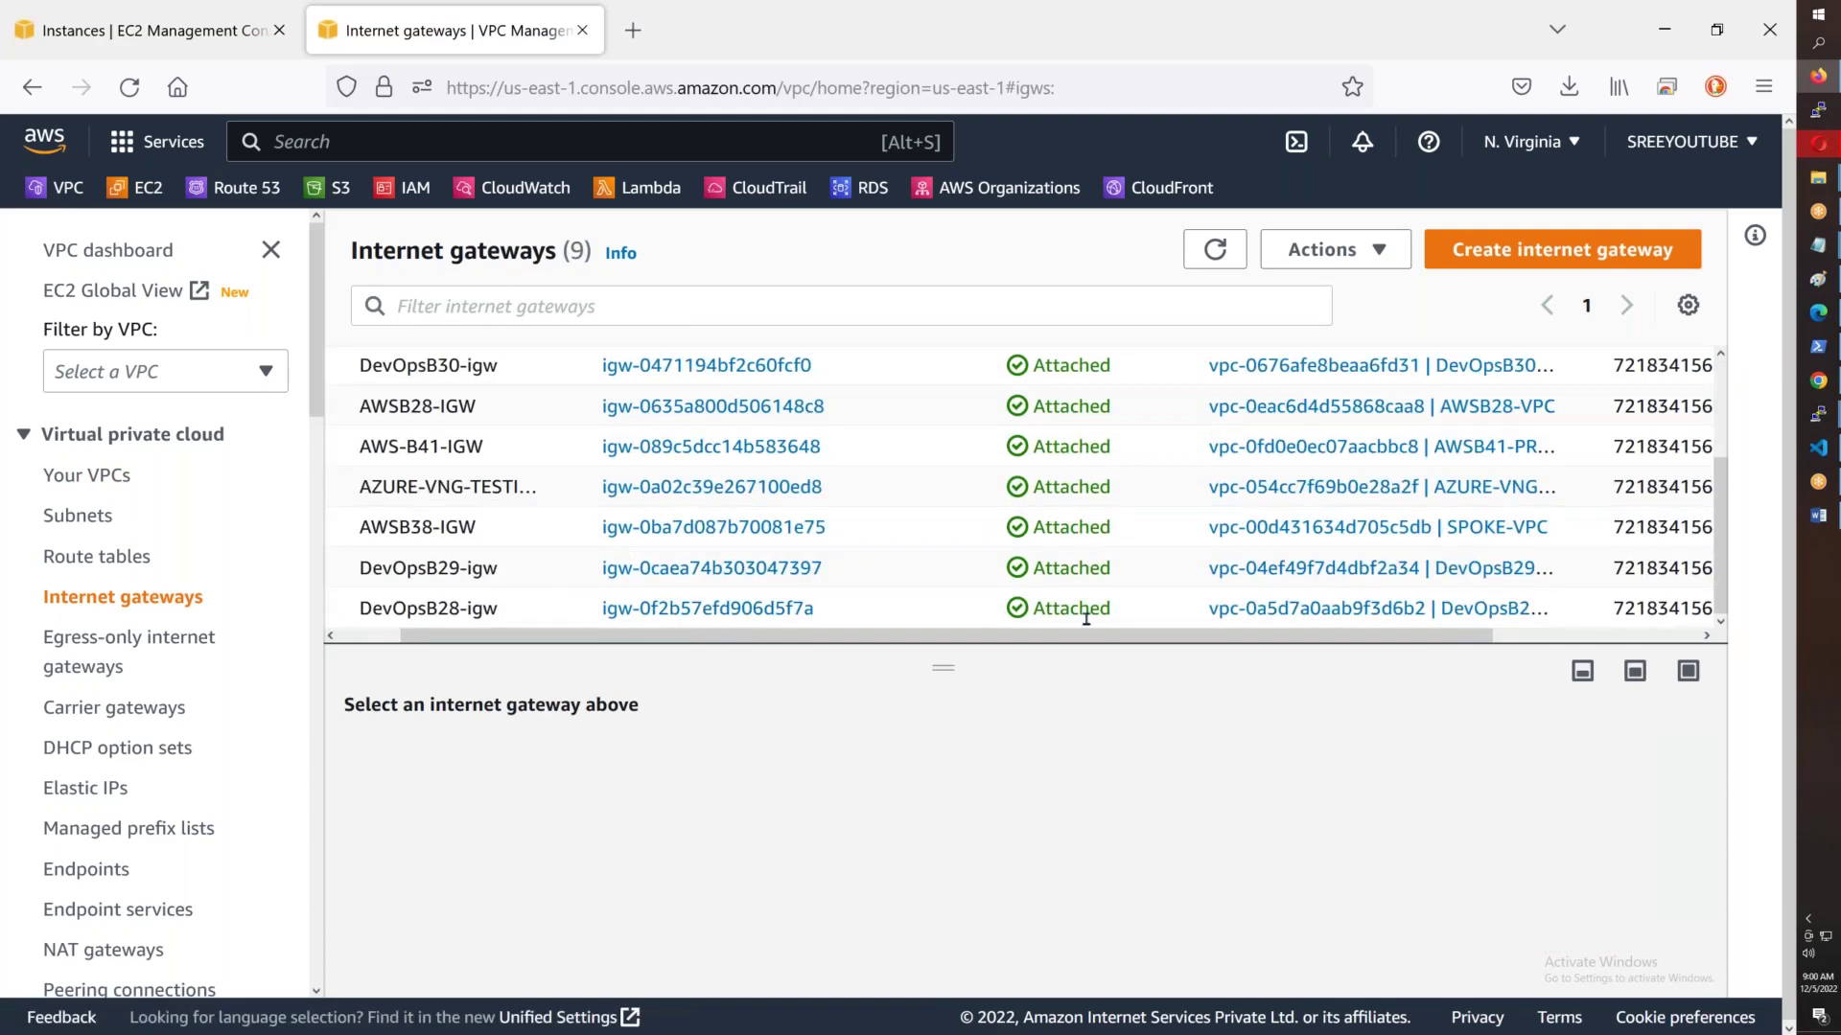
- Create internet gateway with name tag AWSB43-IGW
left_click(1622, 257)
left_click(197, 621)
type("AWSB")
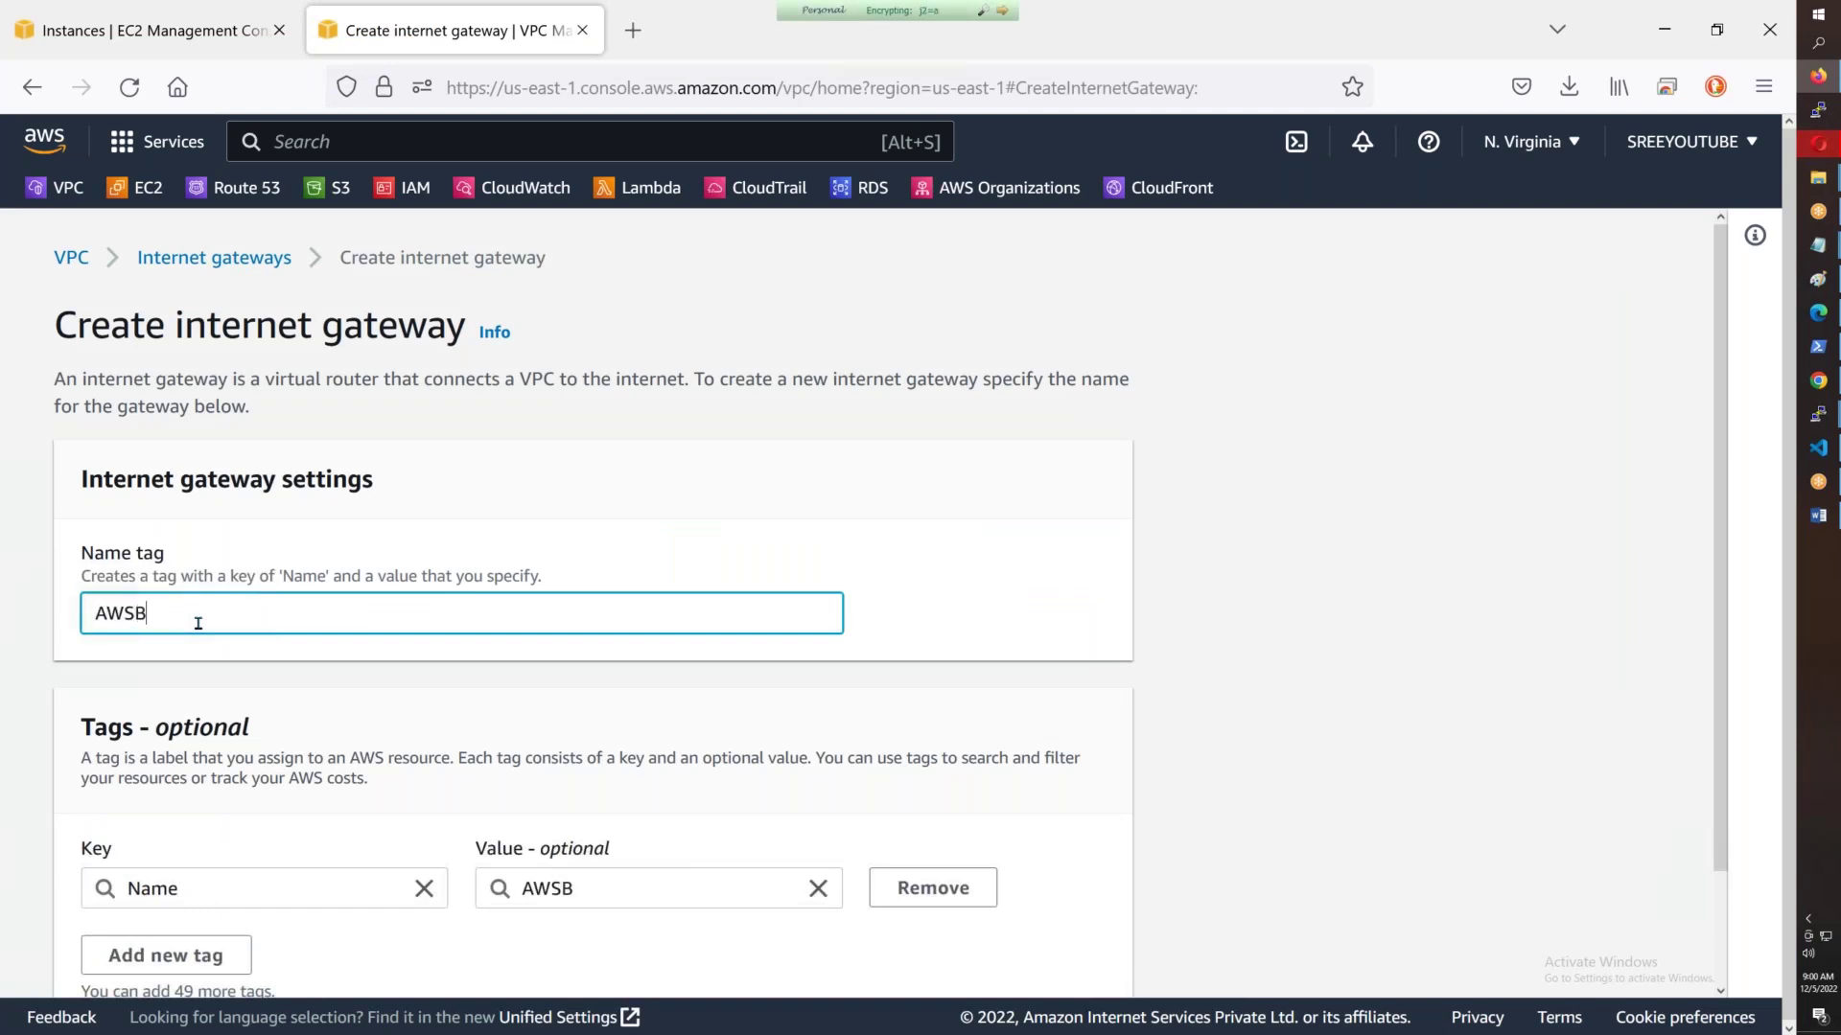
type("43-IGW")
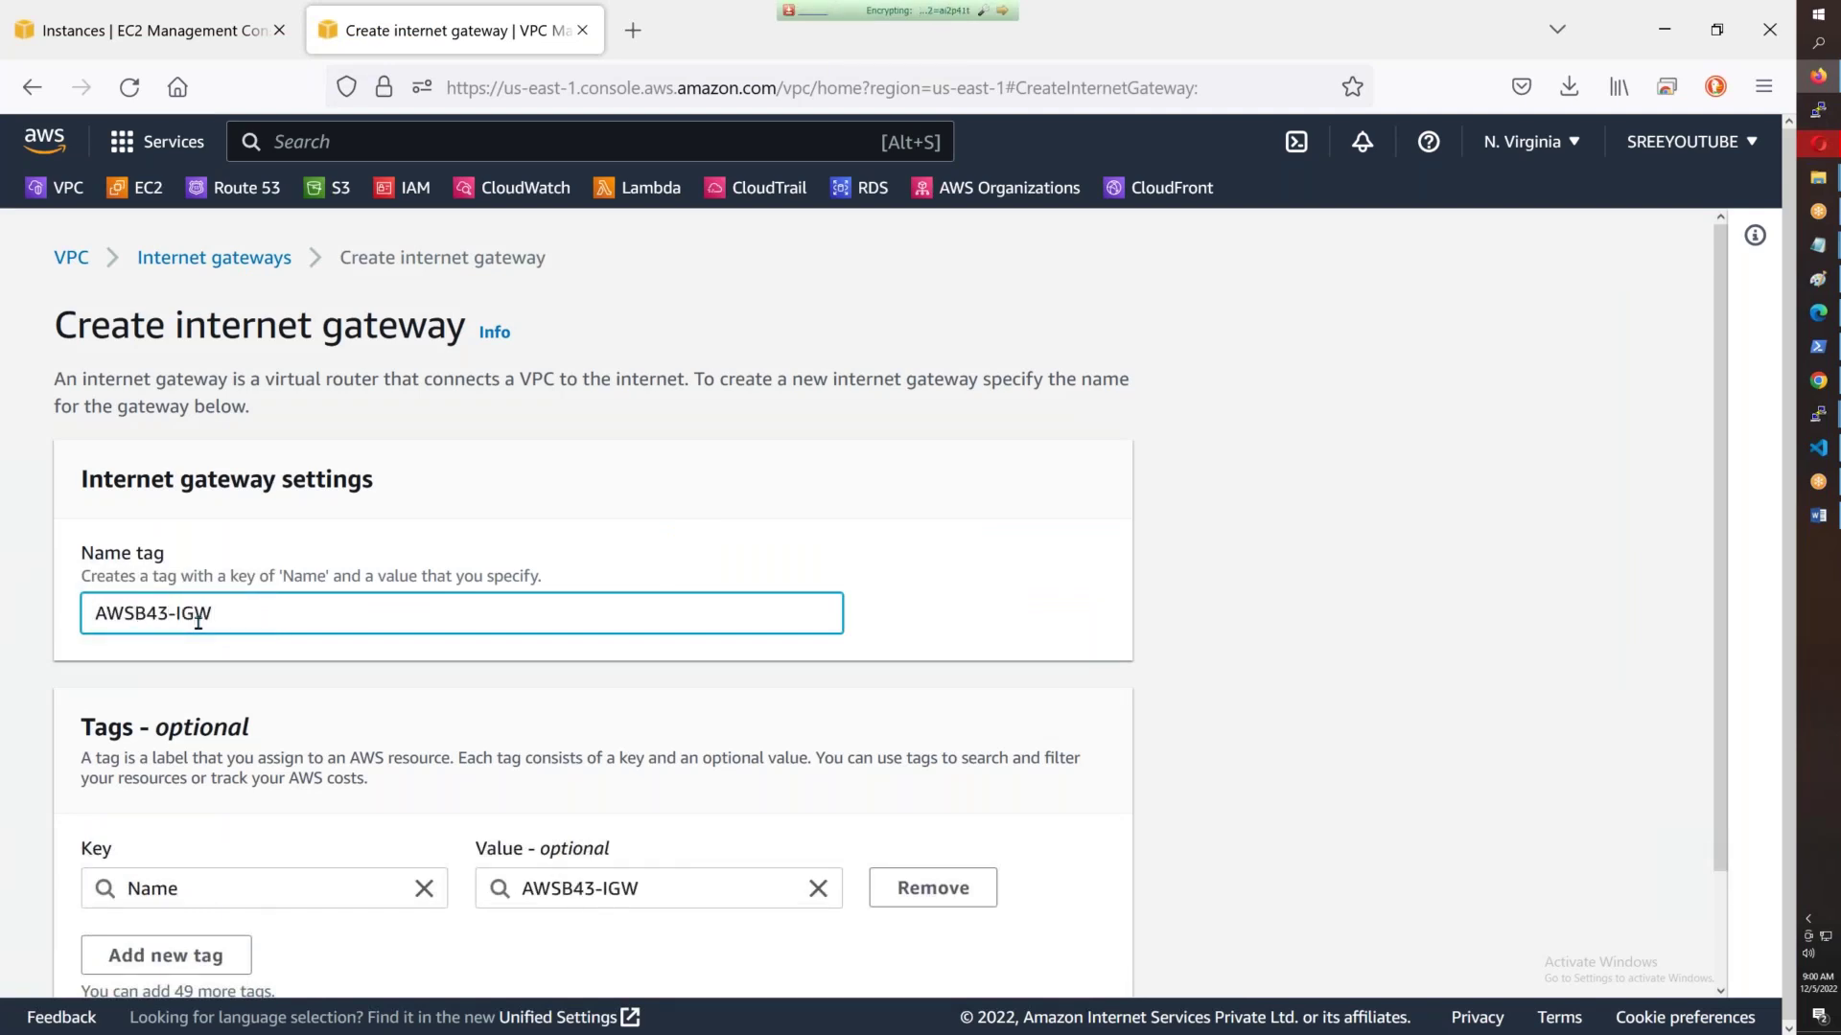
scroll(336, 633, "down", 3)
left_click(978, 951)
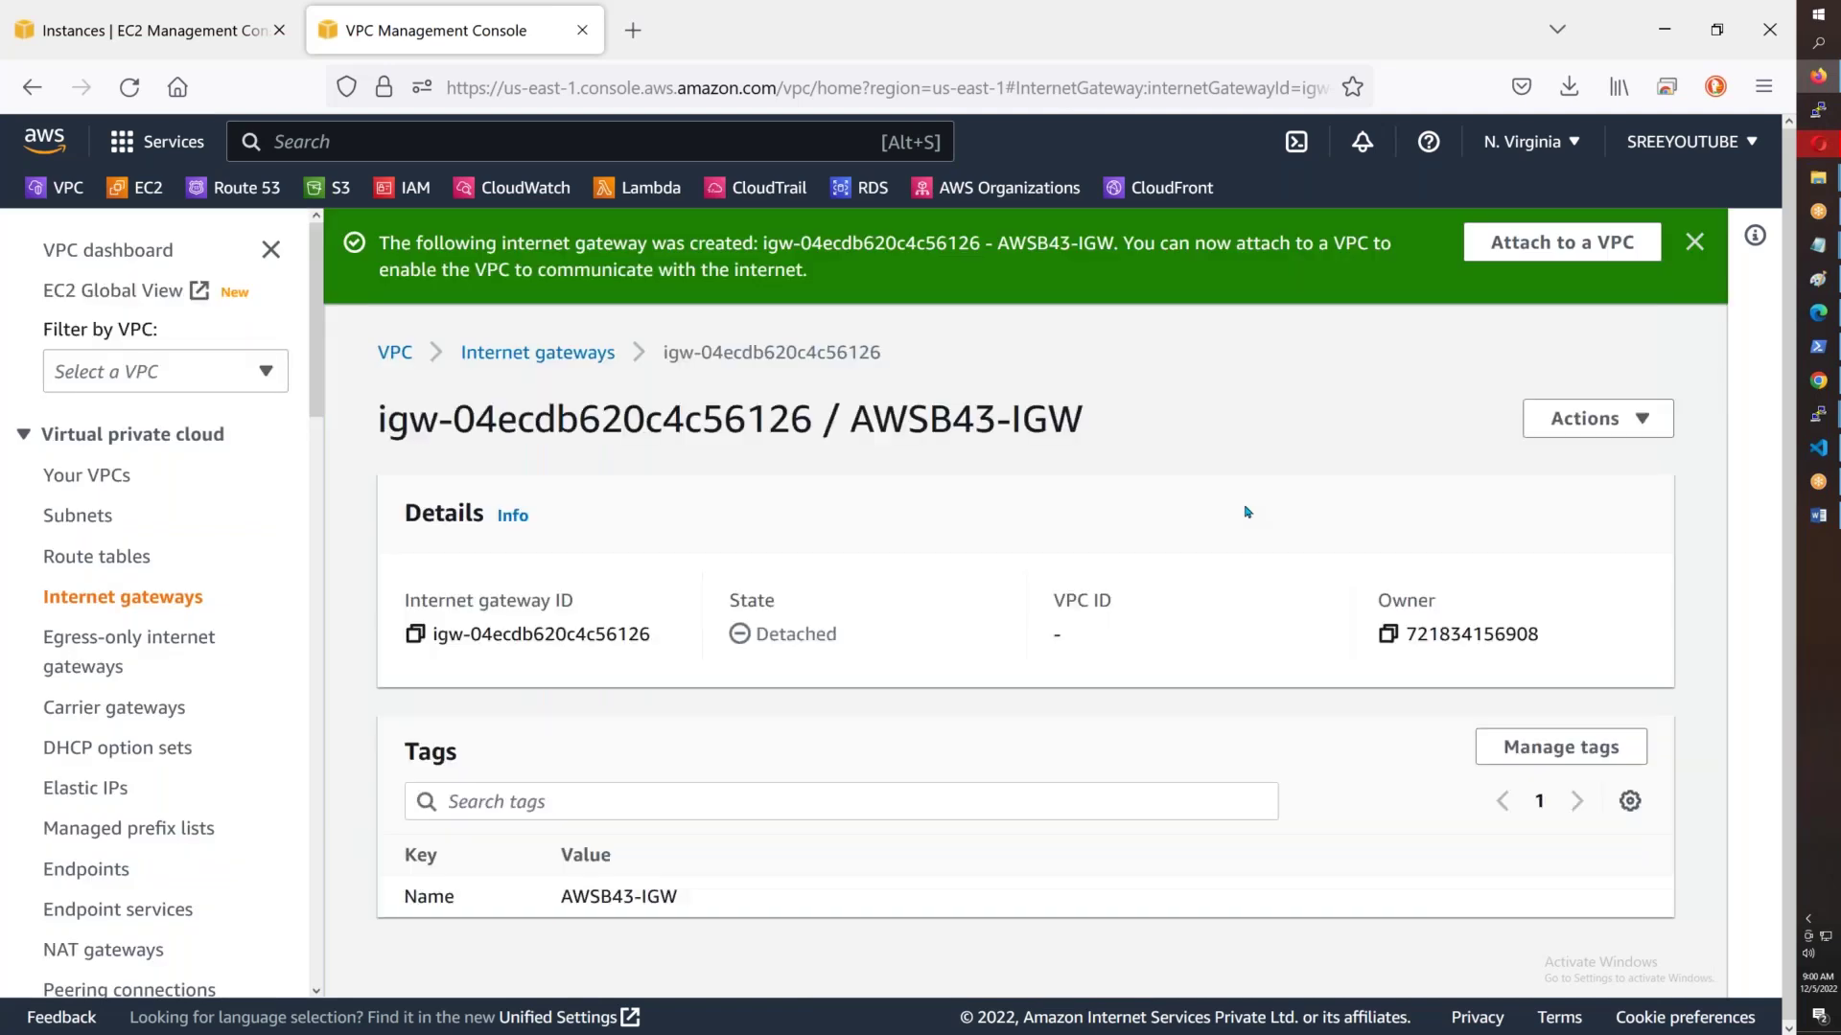
left_click(1516, 241)
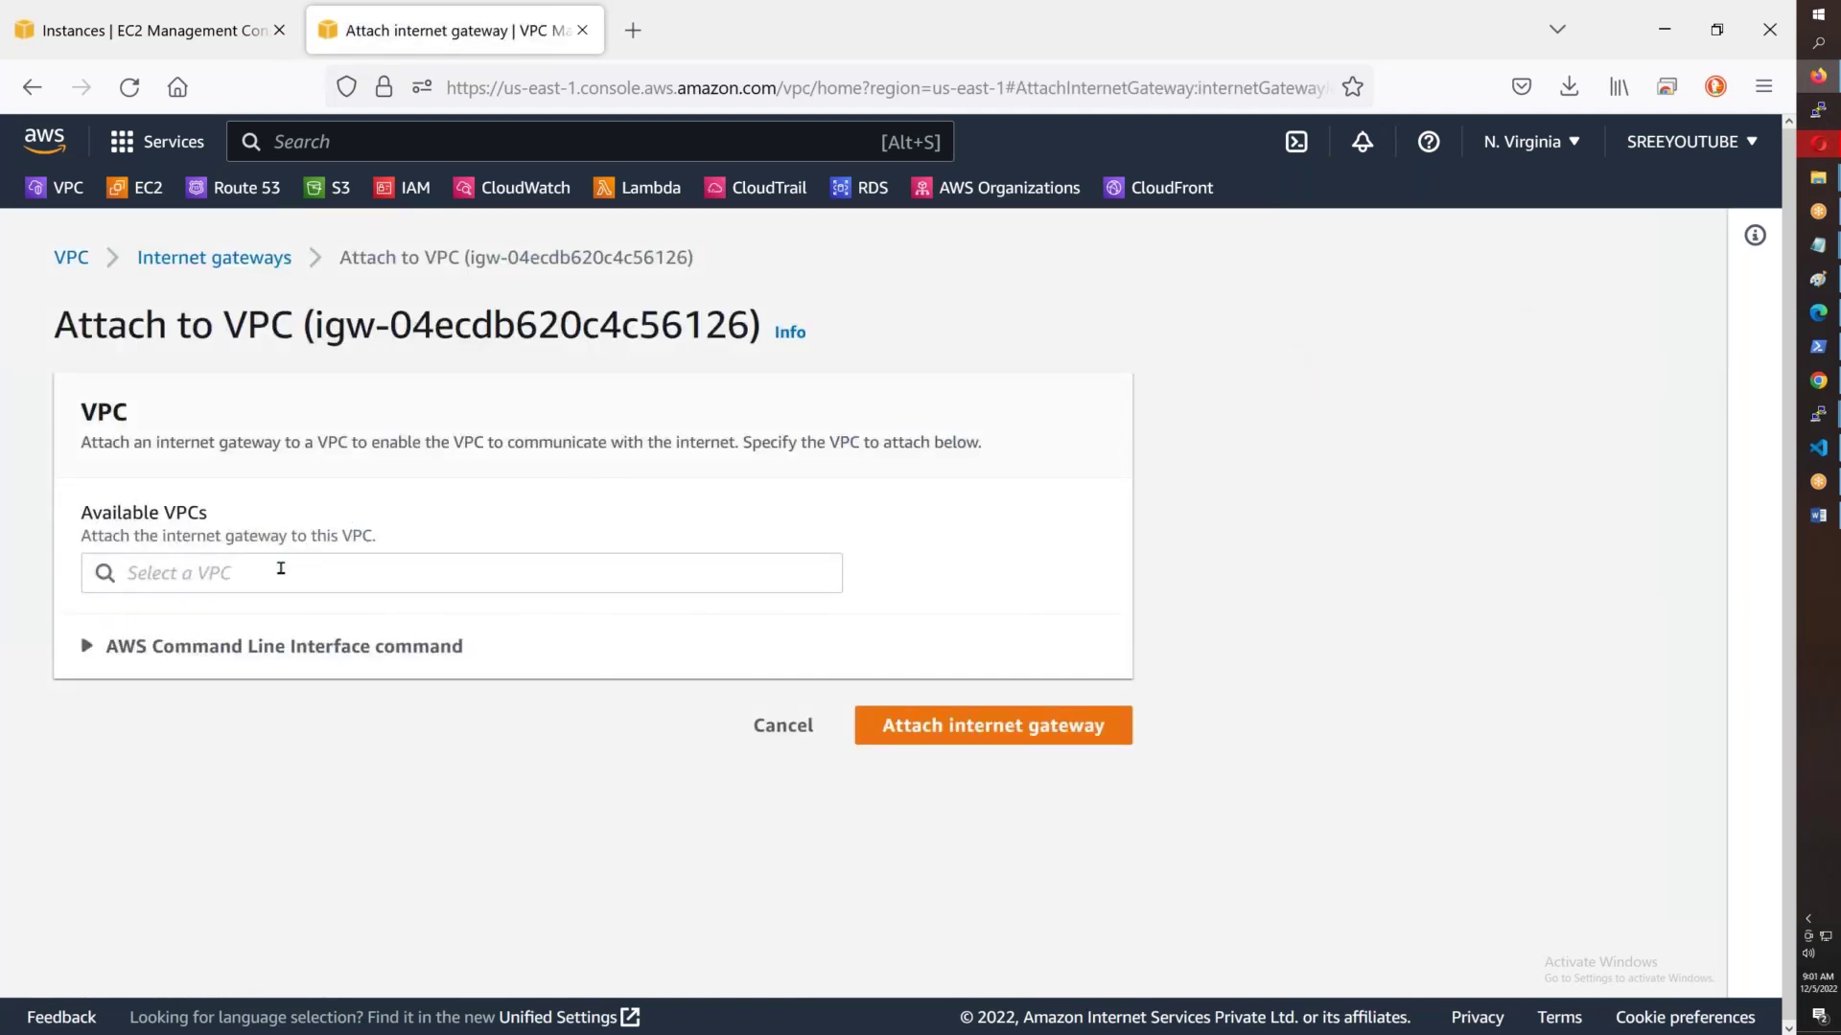
- Choose VPC vpc-016ba88836204a78a for the gateway and copy the CLI attach command
left_click(279, 571)
left_click(273, 619)
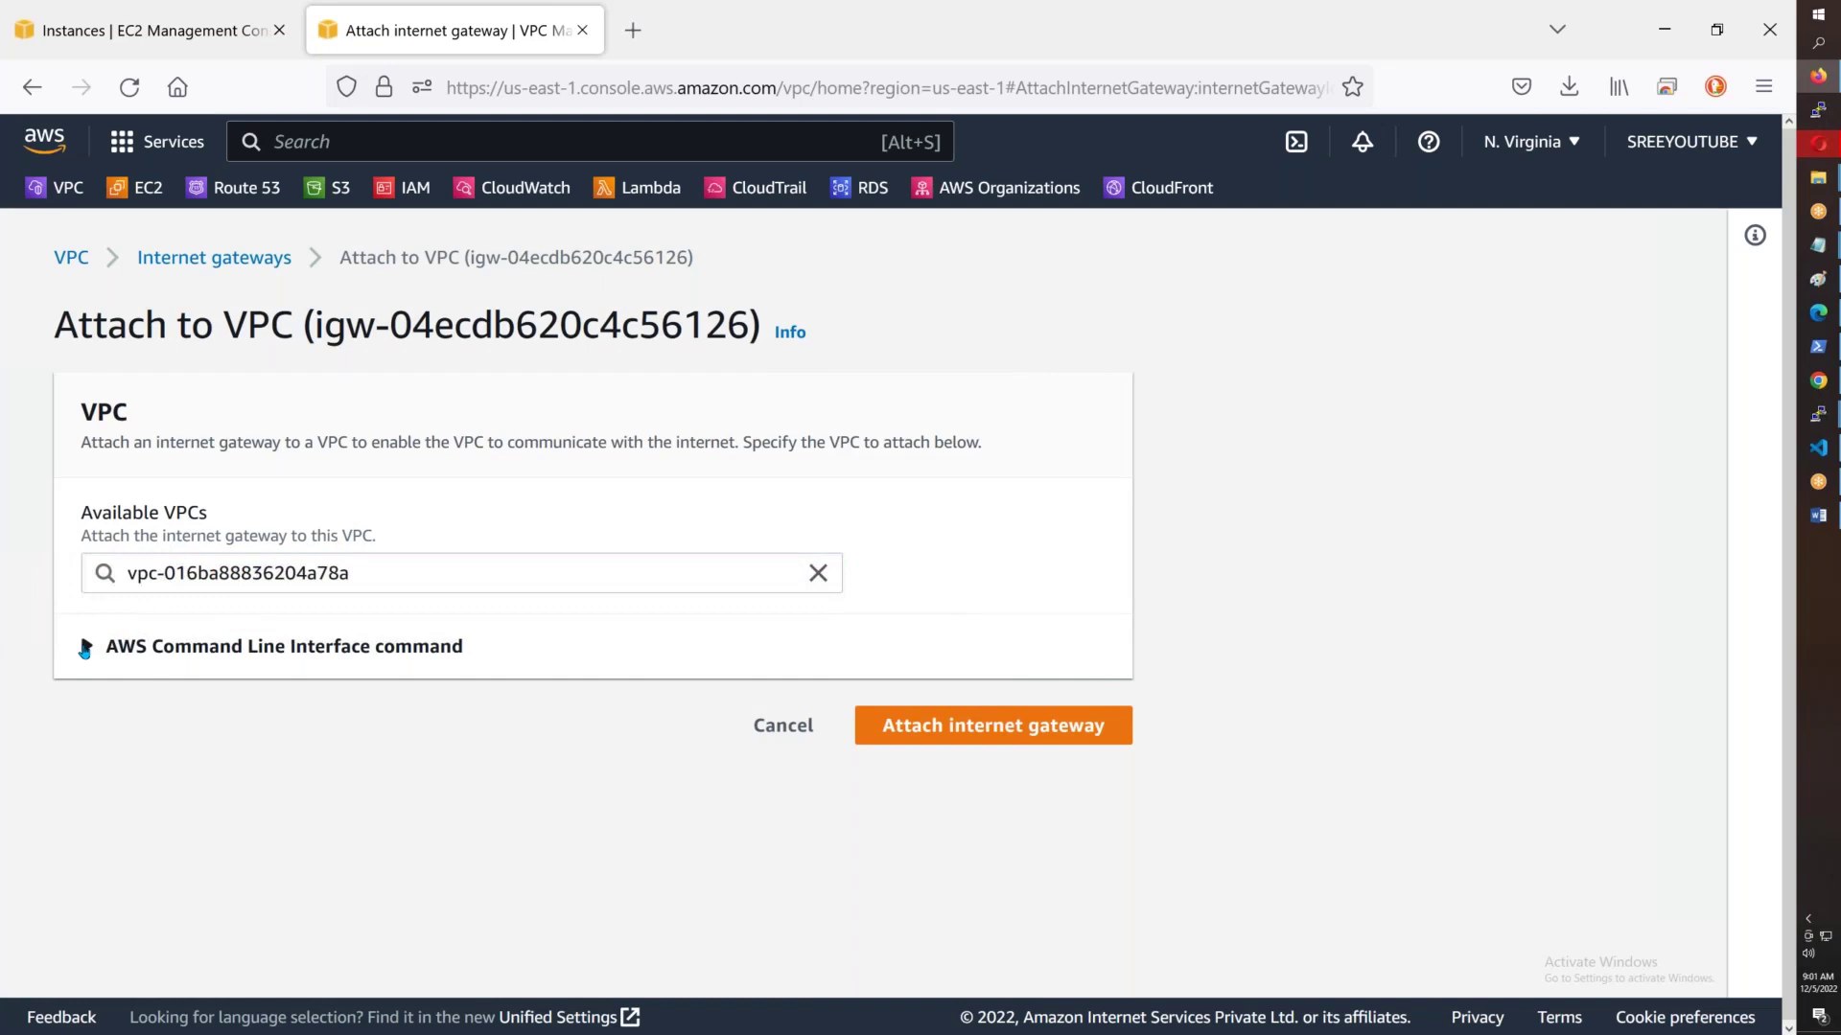
left_click(87, 646)
scroll(403, 732, "down", 3)
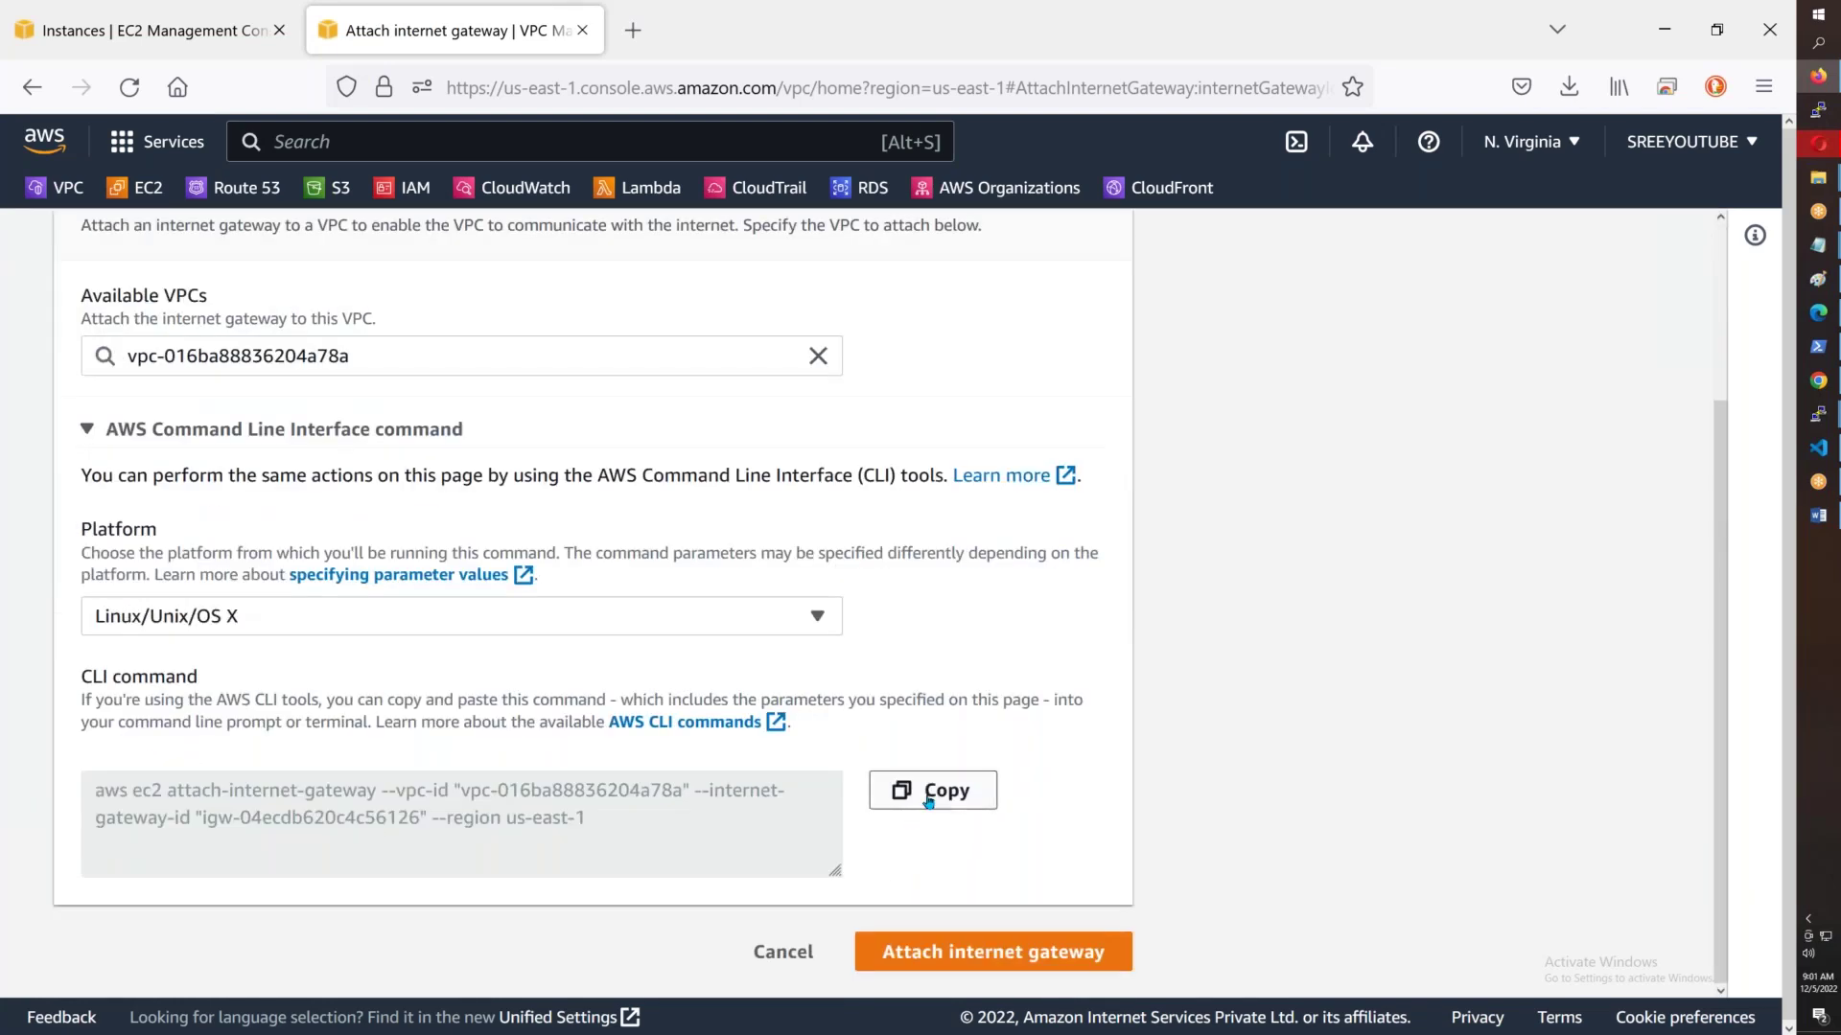
left_click(928, 801)
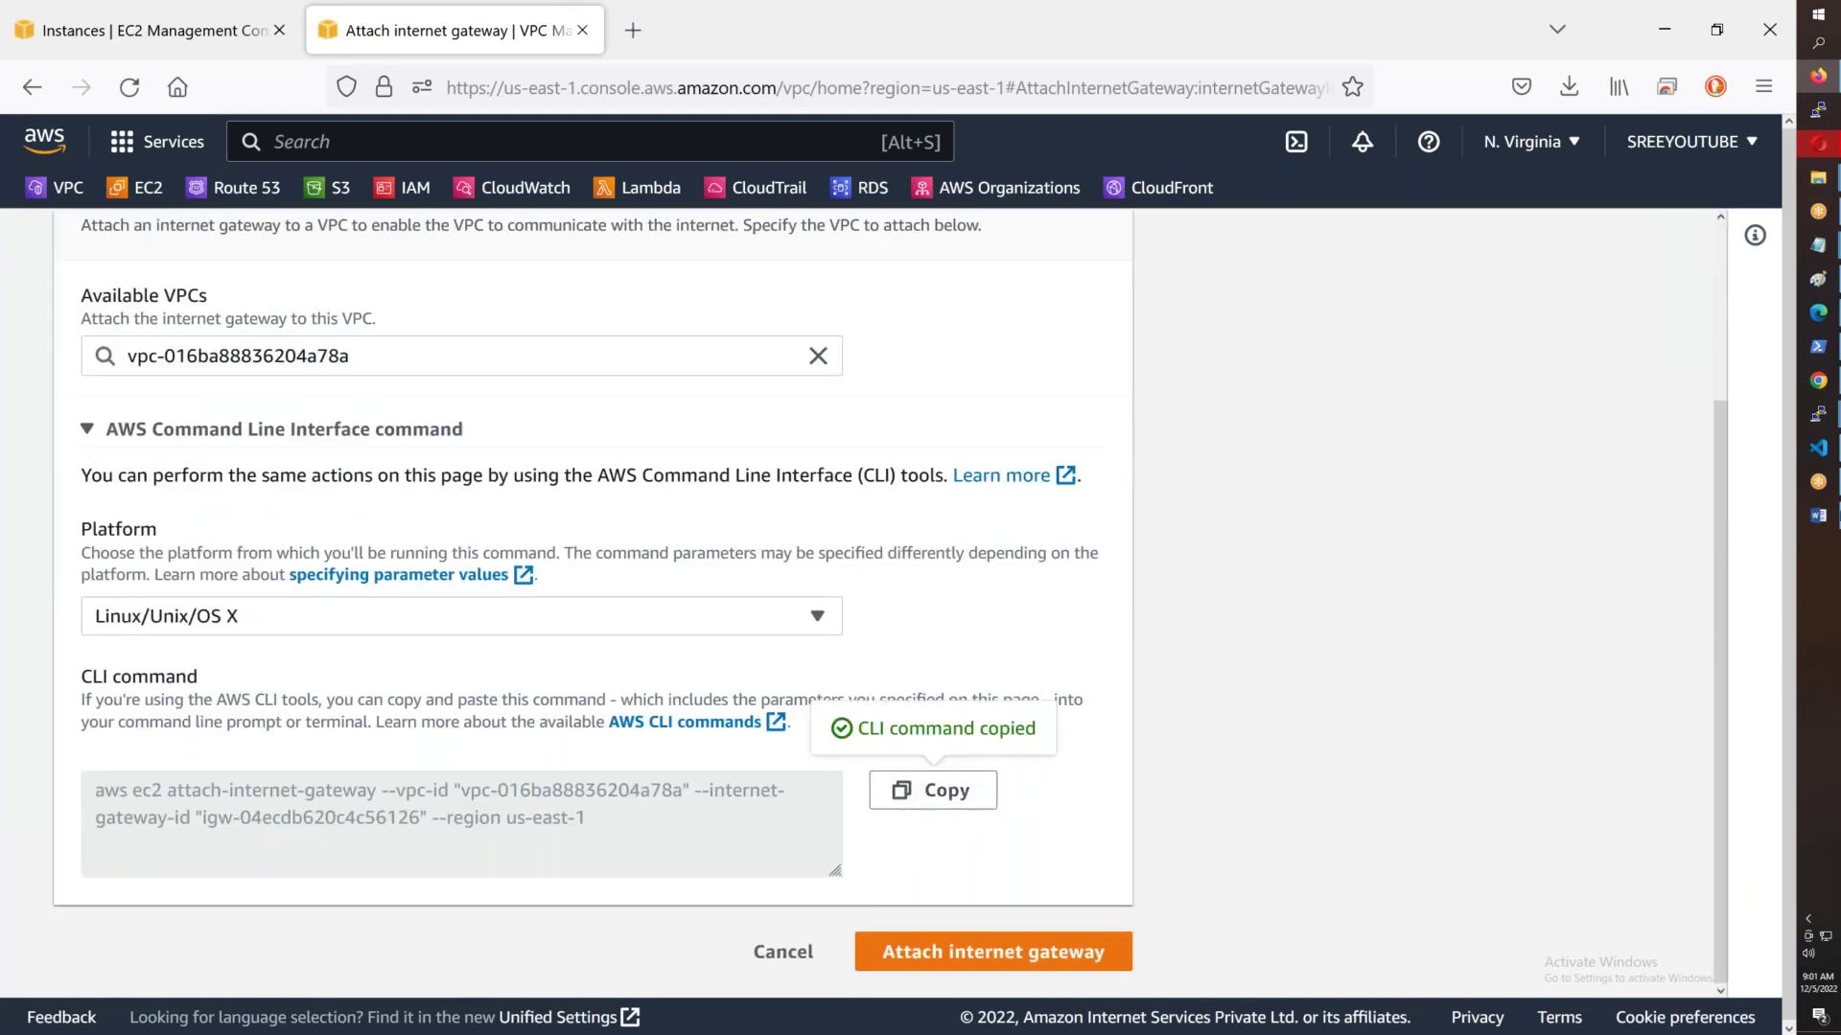
- Paste the attach-internet-gateway CLI command into the Notepad notes on its own line
mouse_move(1817, 245)
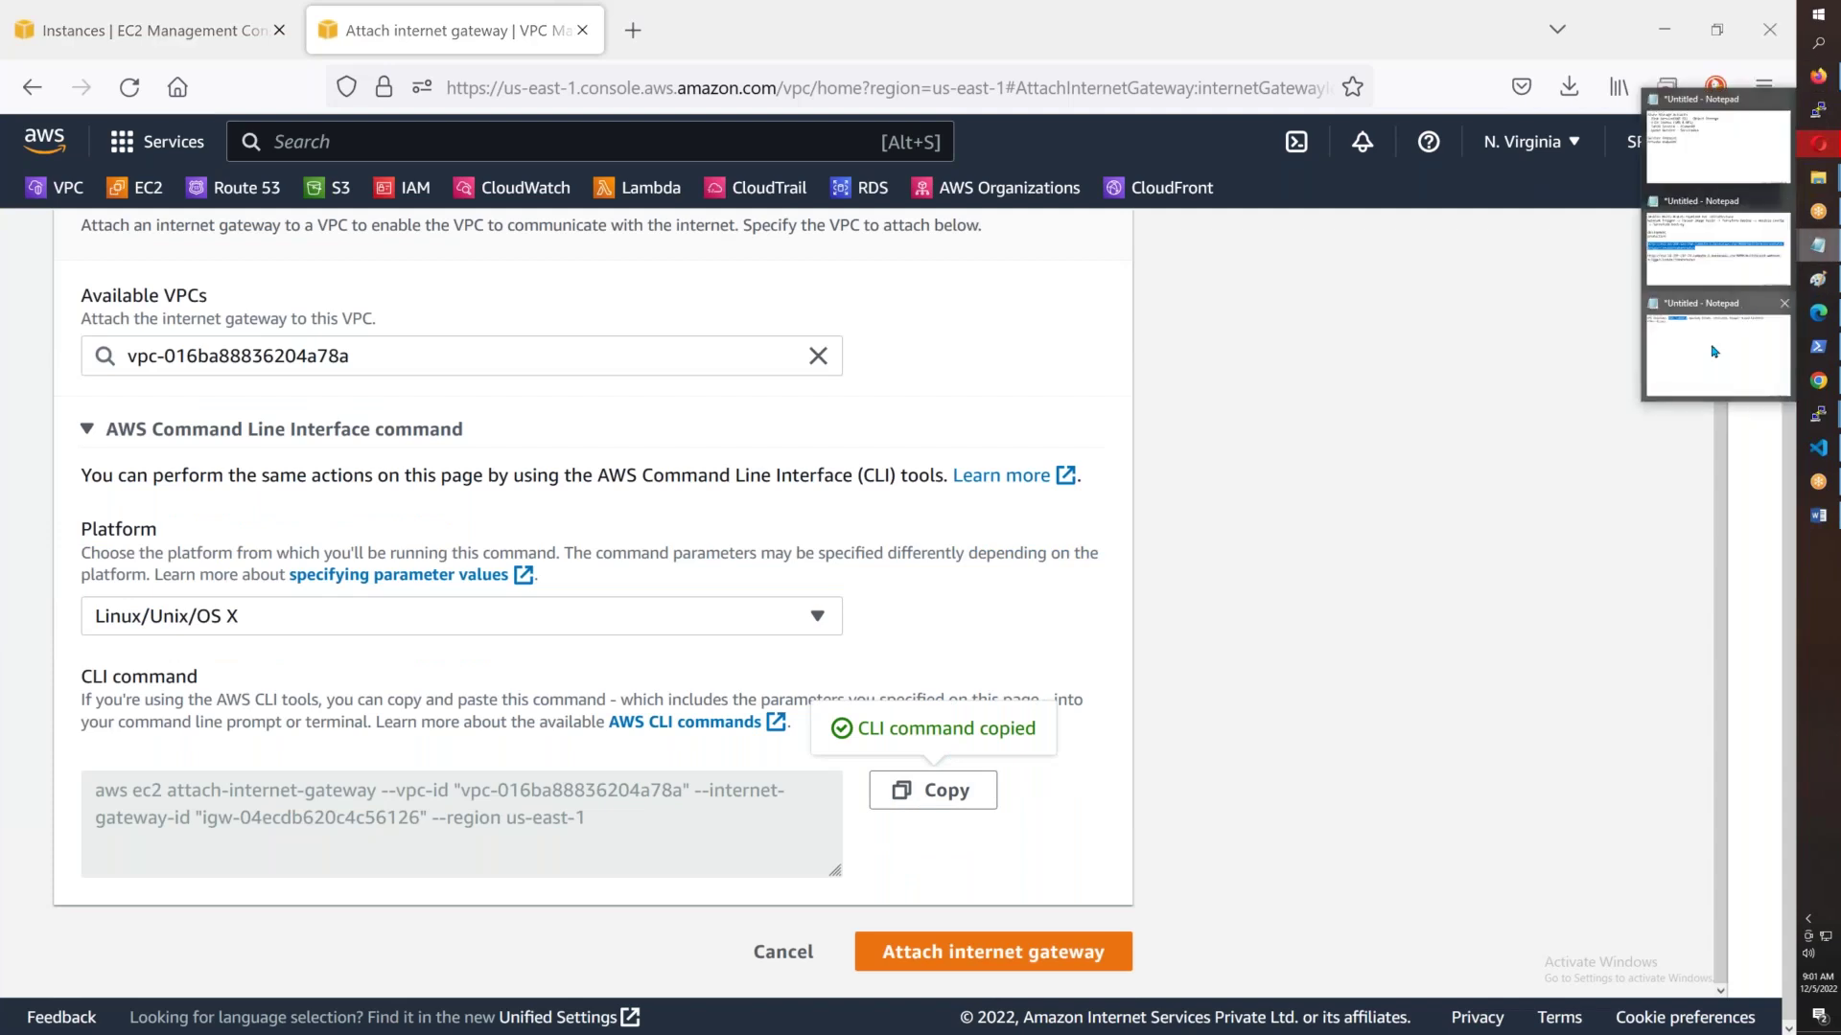
left_click(1716, 345)
left_click(336, 119)
key("Return")
key("Return")
key("Return")
key("ctrl+v")
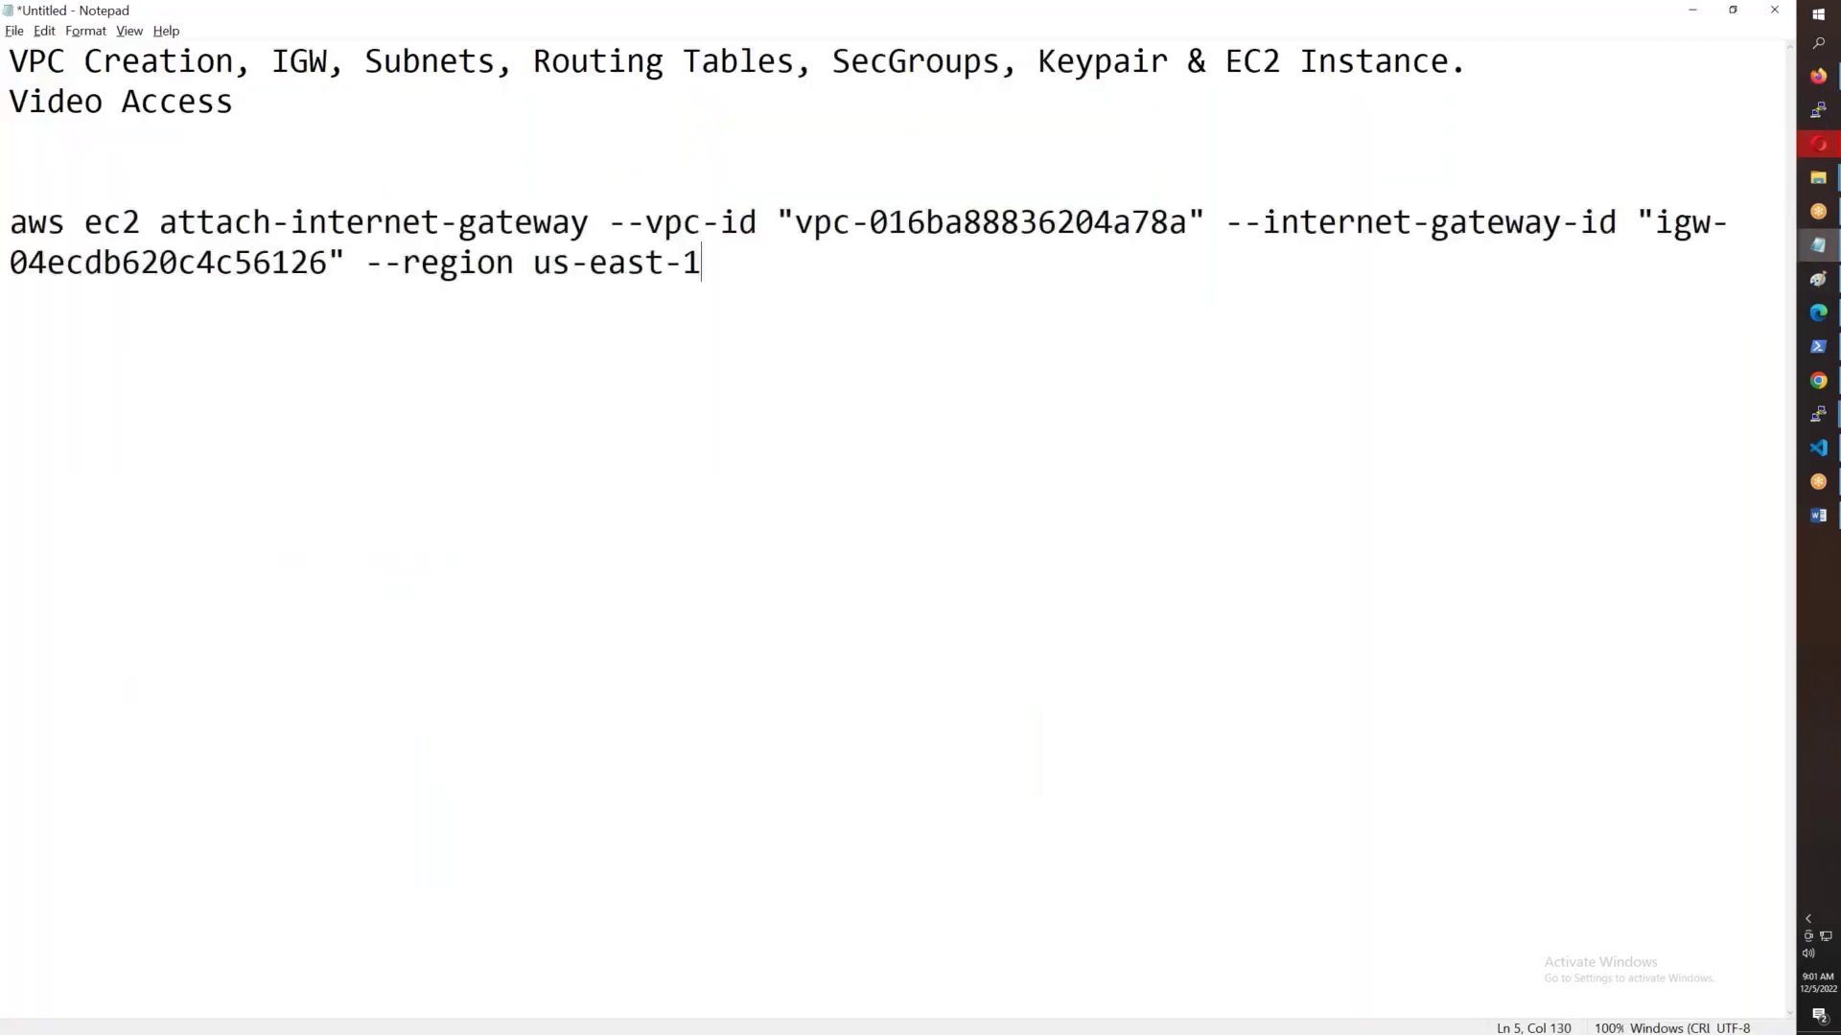
left_click(703, 222)
left_click(150, 187)
key("Return")
key("Return")
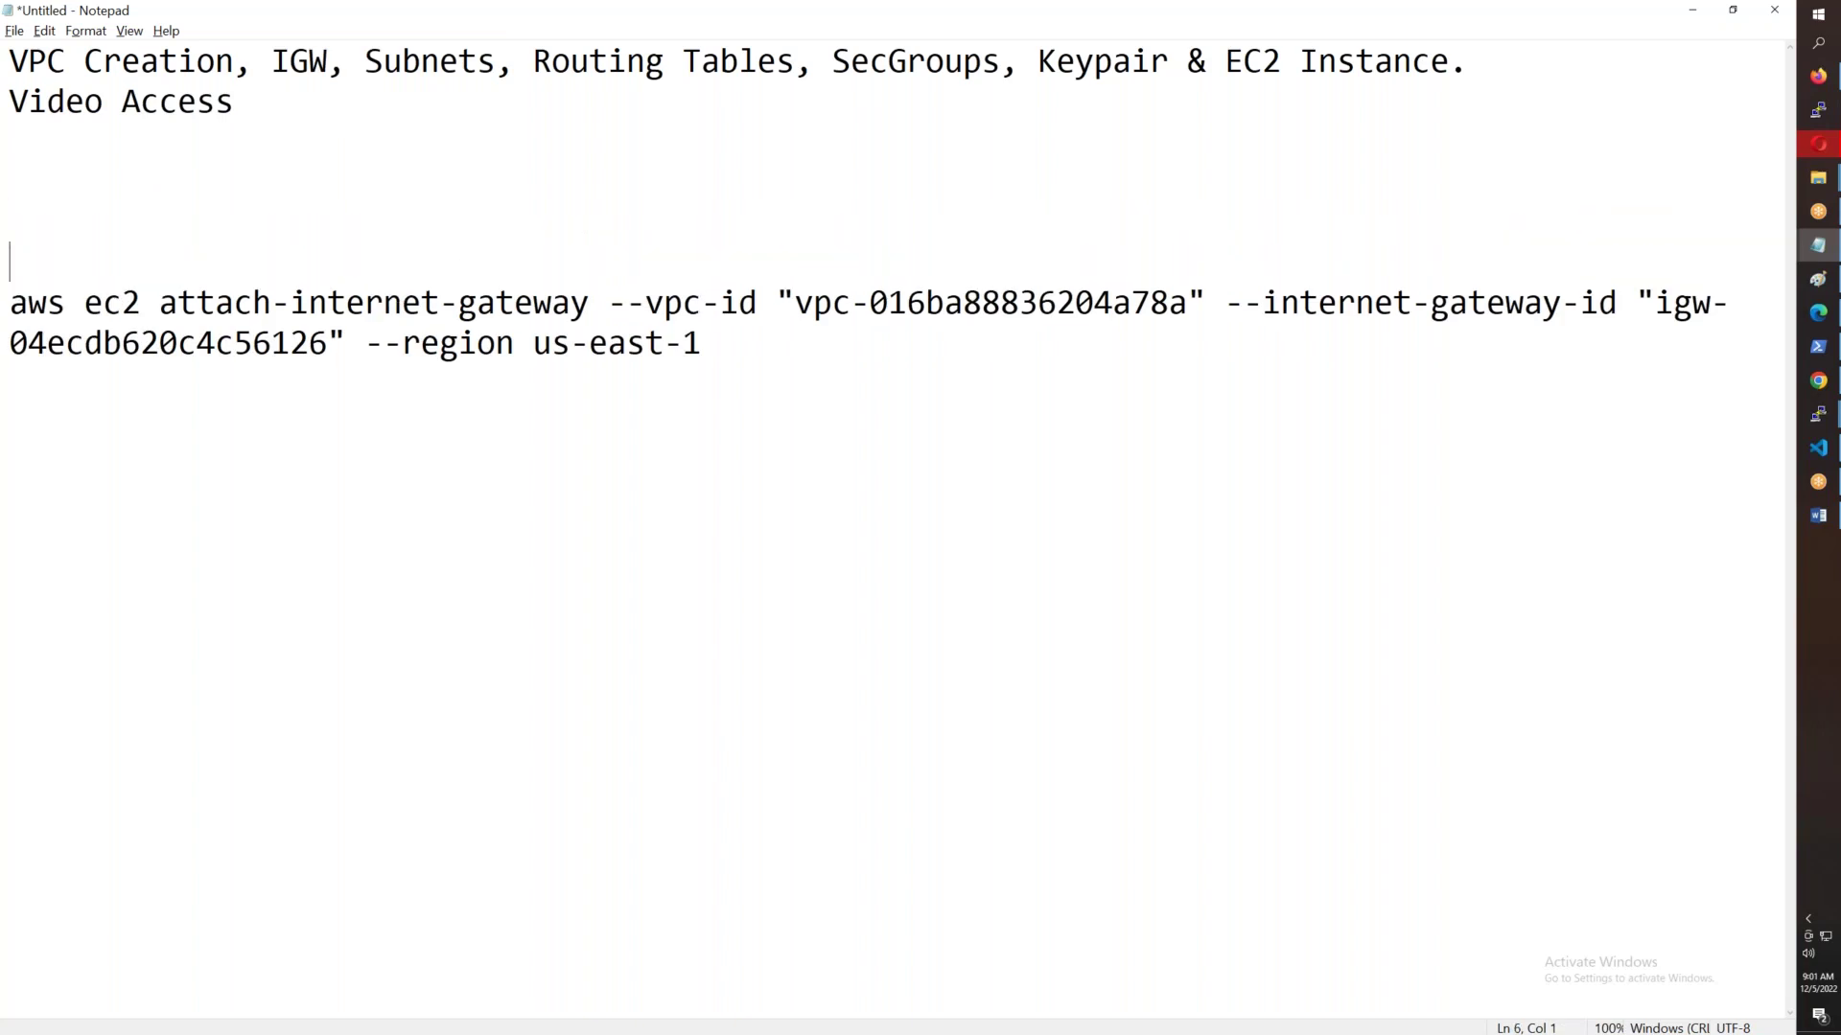
- Attach the internet gateway to the selected VPC
key("alt+Tab")
left_click(968, 951)
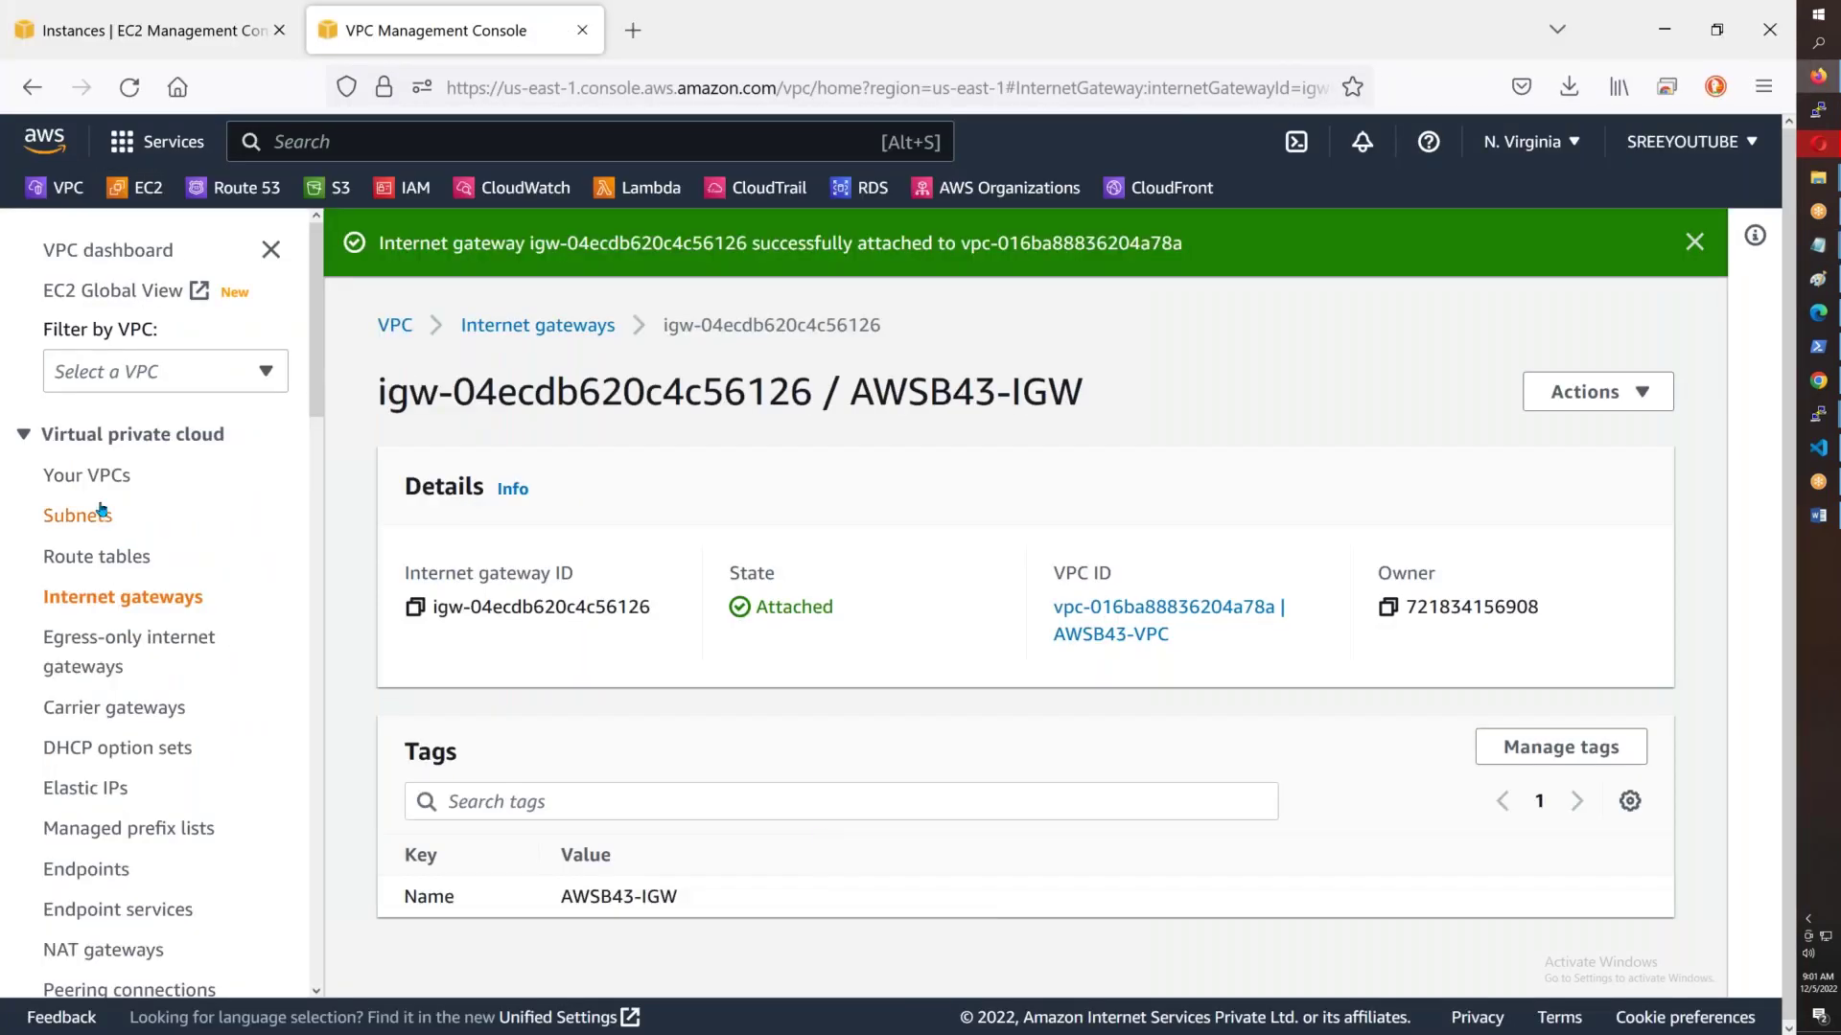
left_click(102, 476)
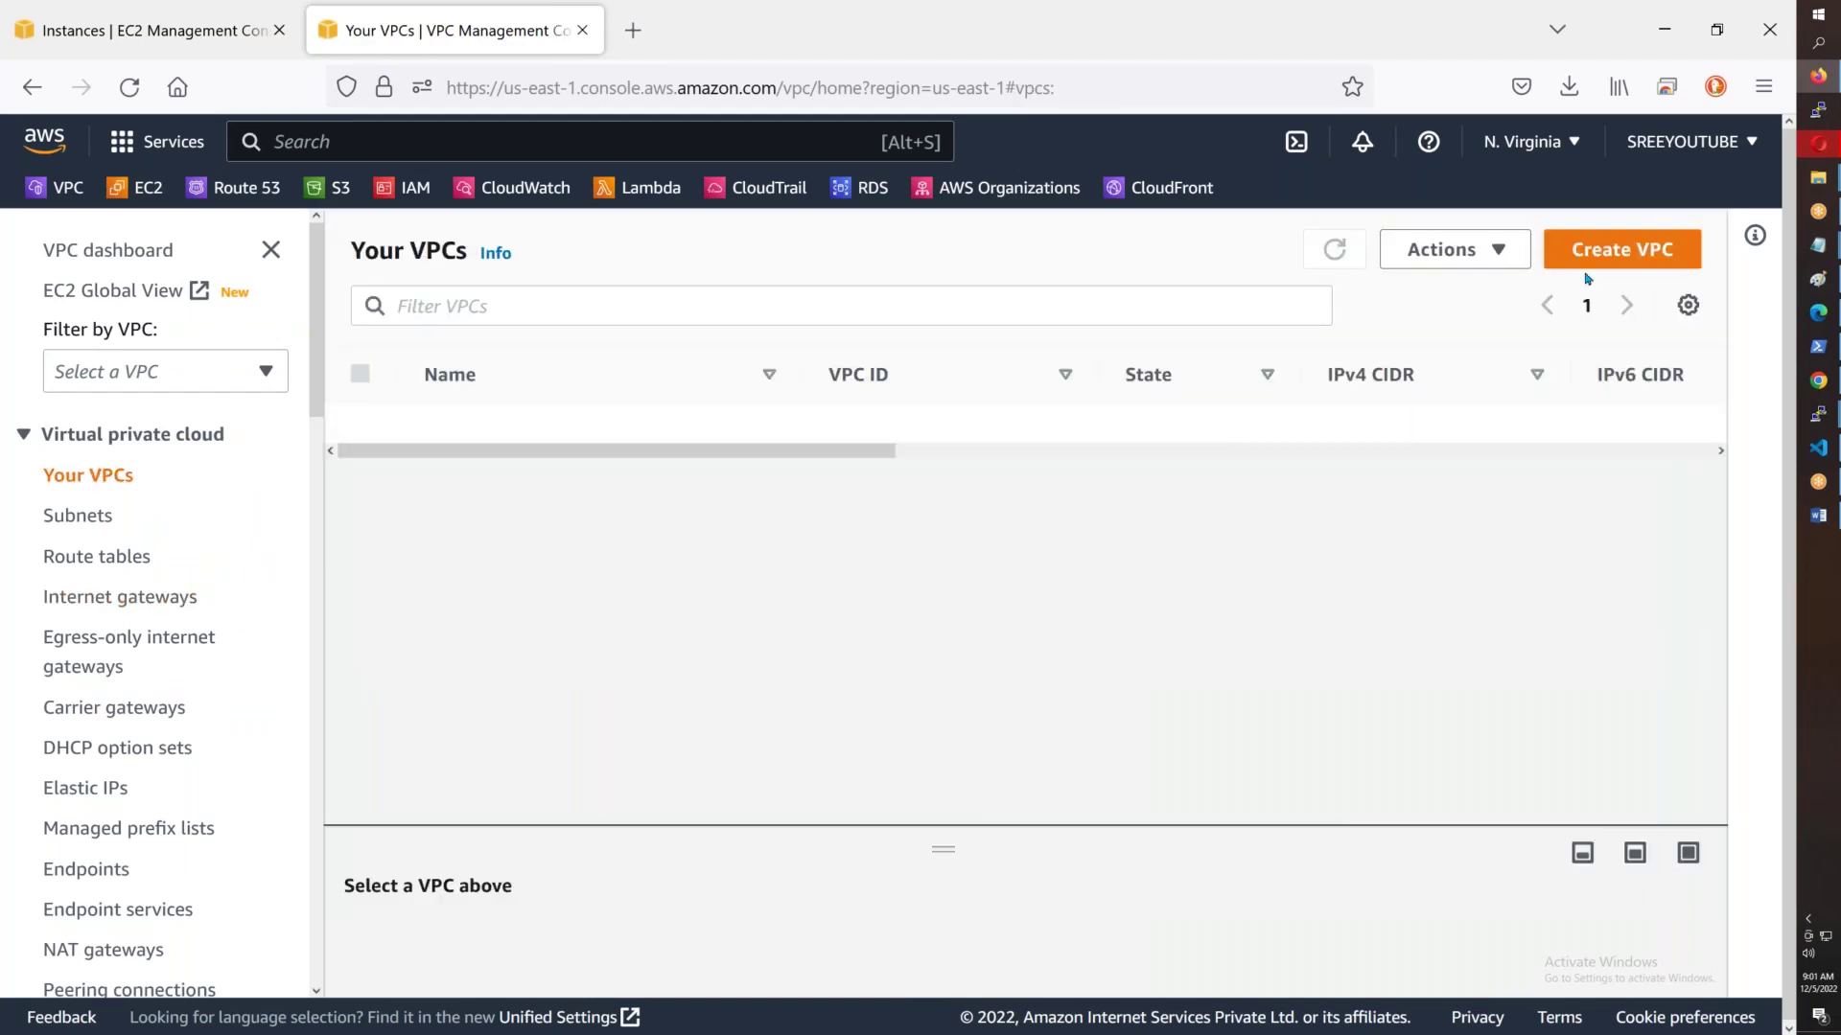
- Fill a new VPC form with AWSB43-VPC and 10.43.0.0/16, then cancel it
left_click(1598, 265)
left_click(296, 690)
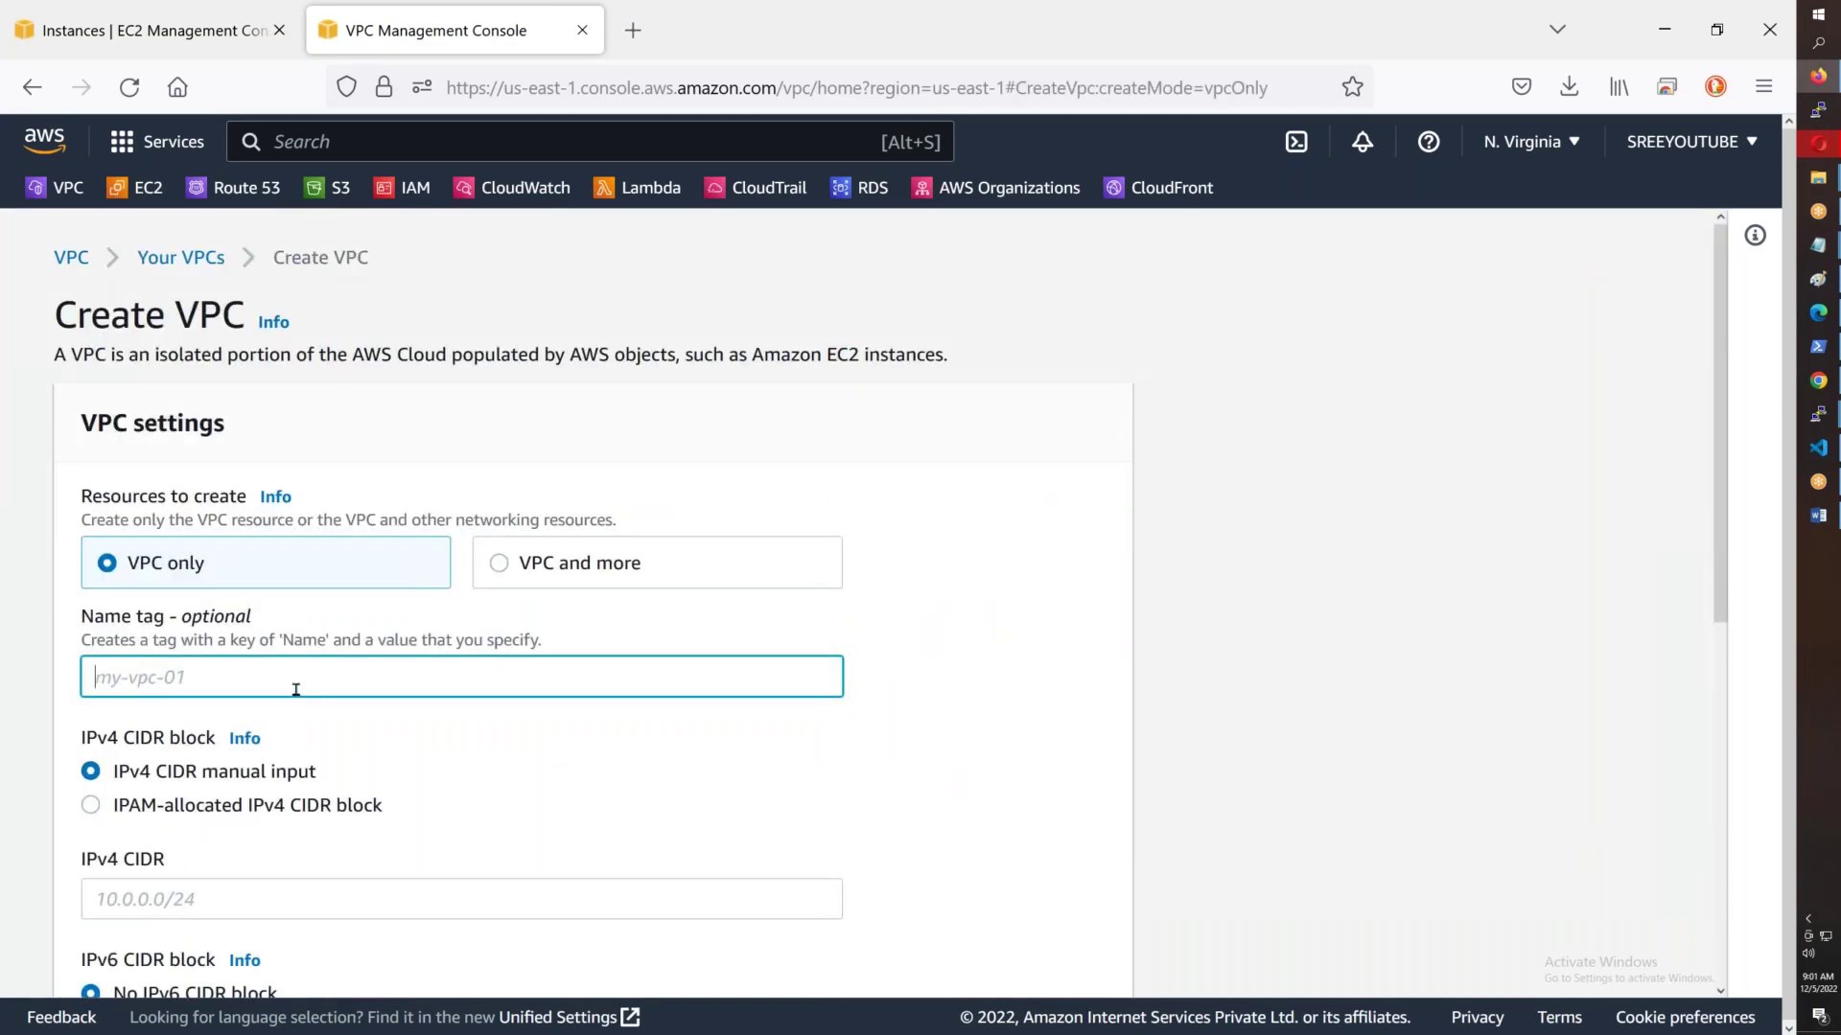
type("AWSB43-VPC")
left_click(220, 913)
type("10.43.0.0/16")
scroll(220, 913, "down", 7)
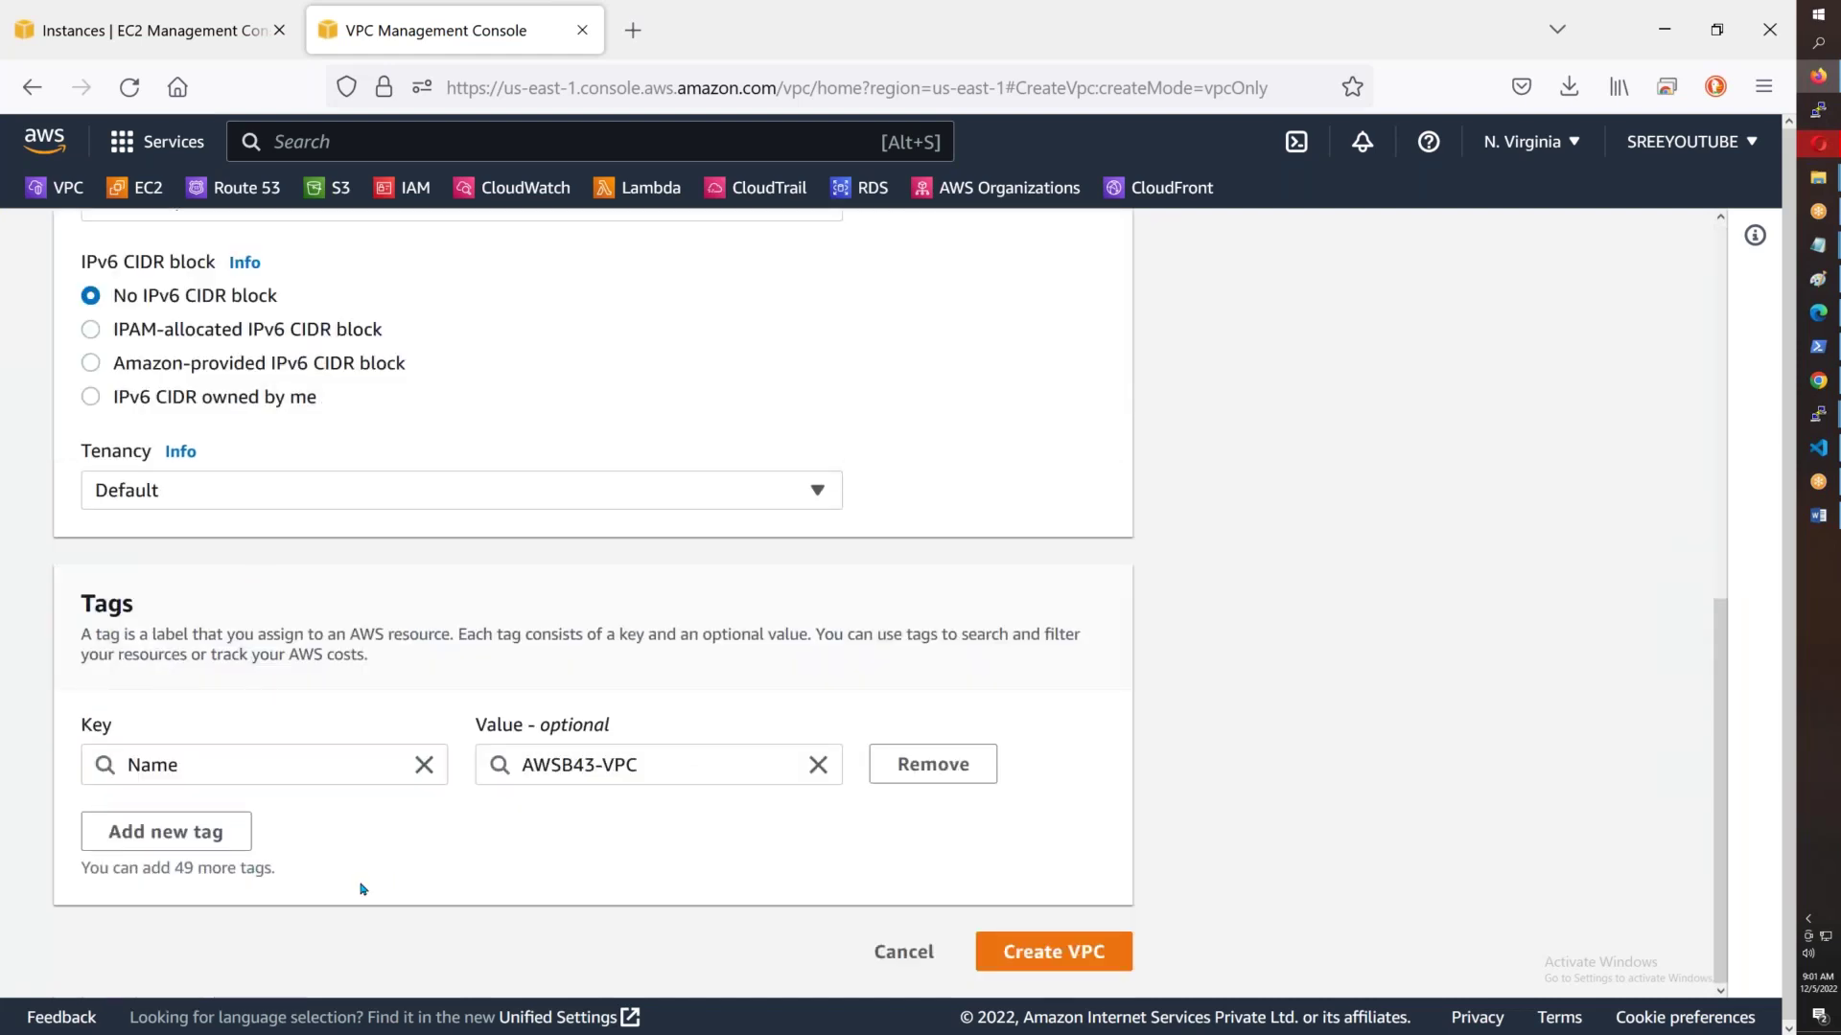
left_click(887, 963)
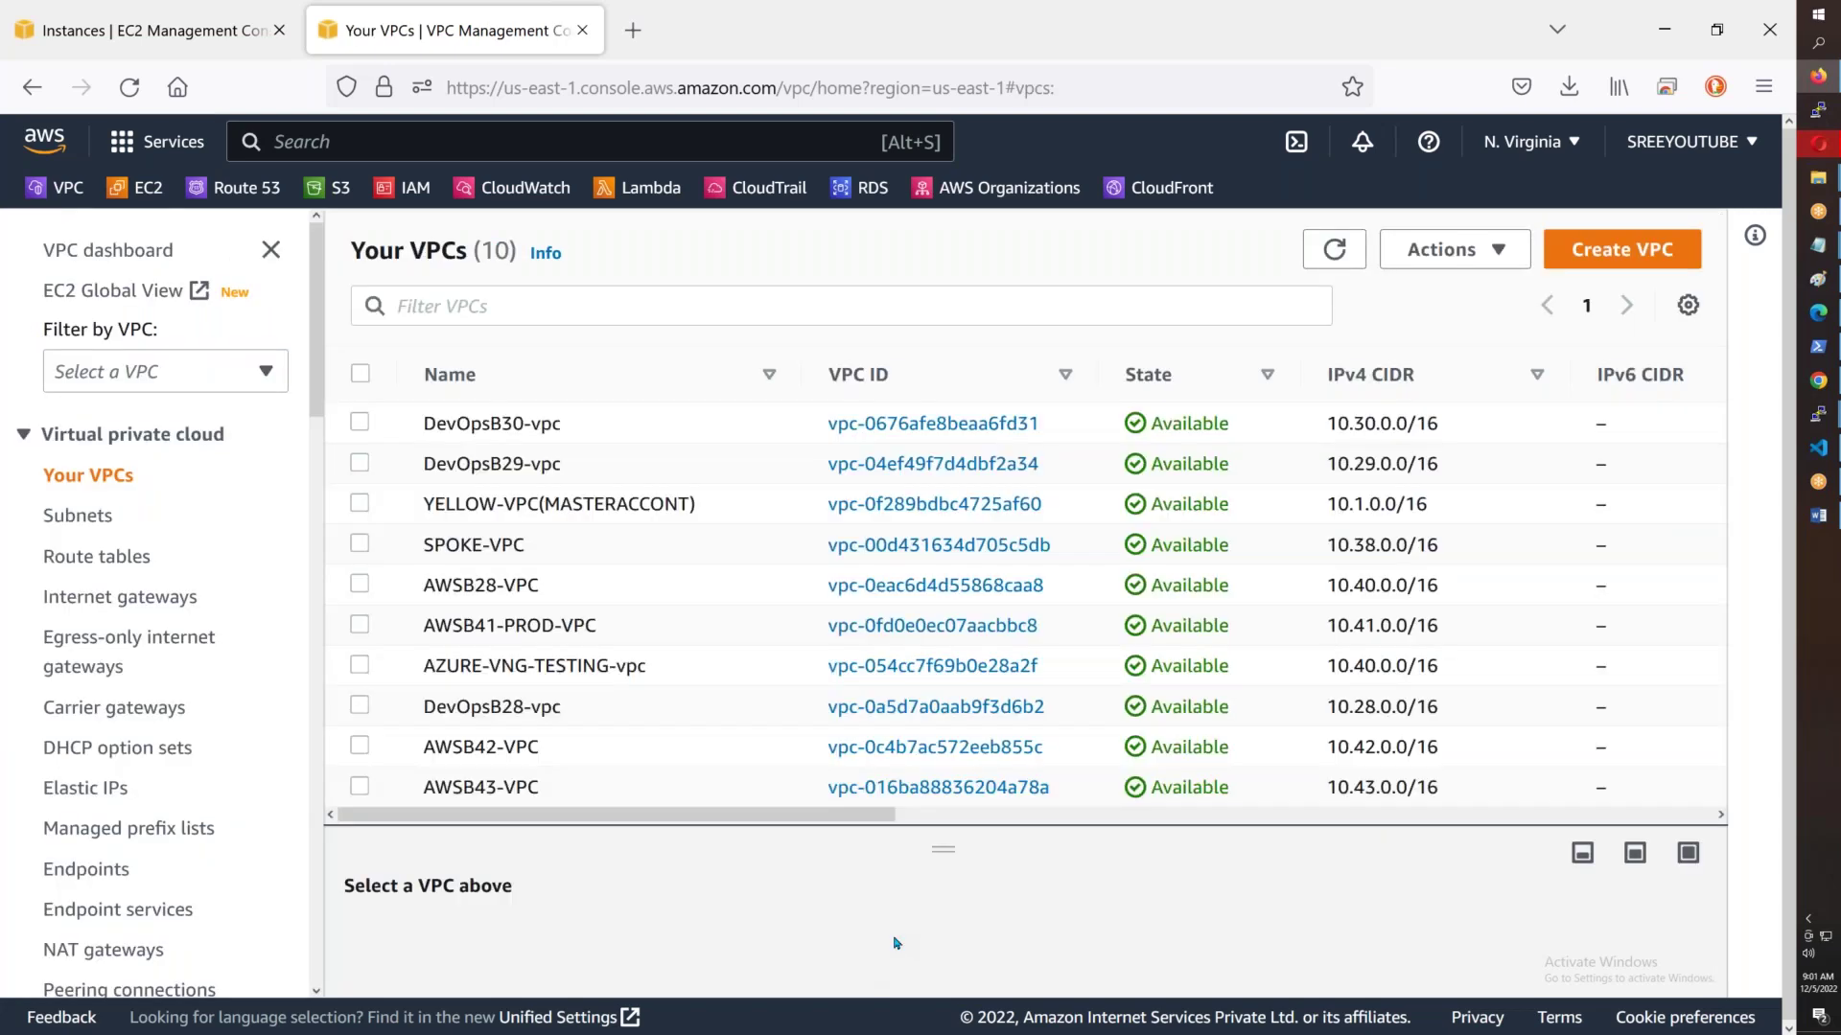
- Select AWSB43-VPC to review its details, then go to Subnets
left_click(614, 799)
scroll(1016, 910, "down", 4)
scroll(1016, 911, "up", 5)
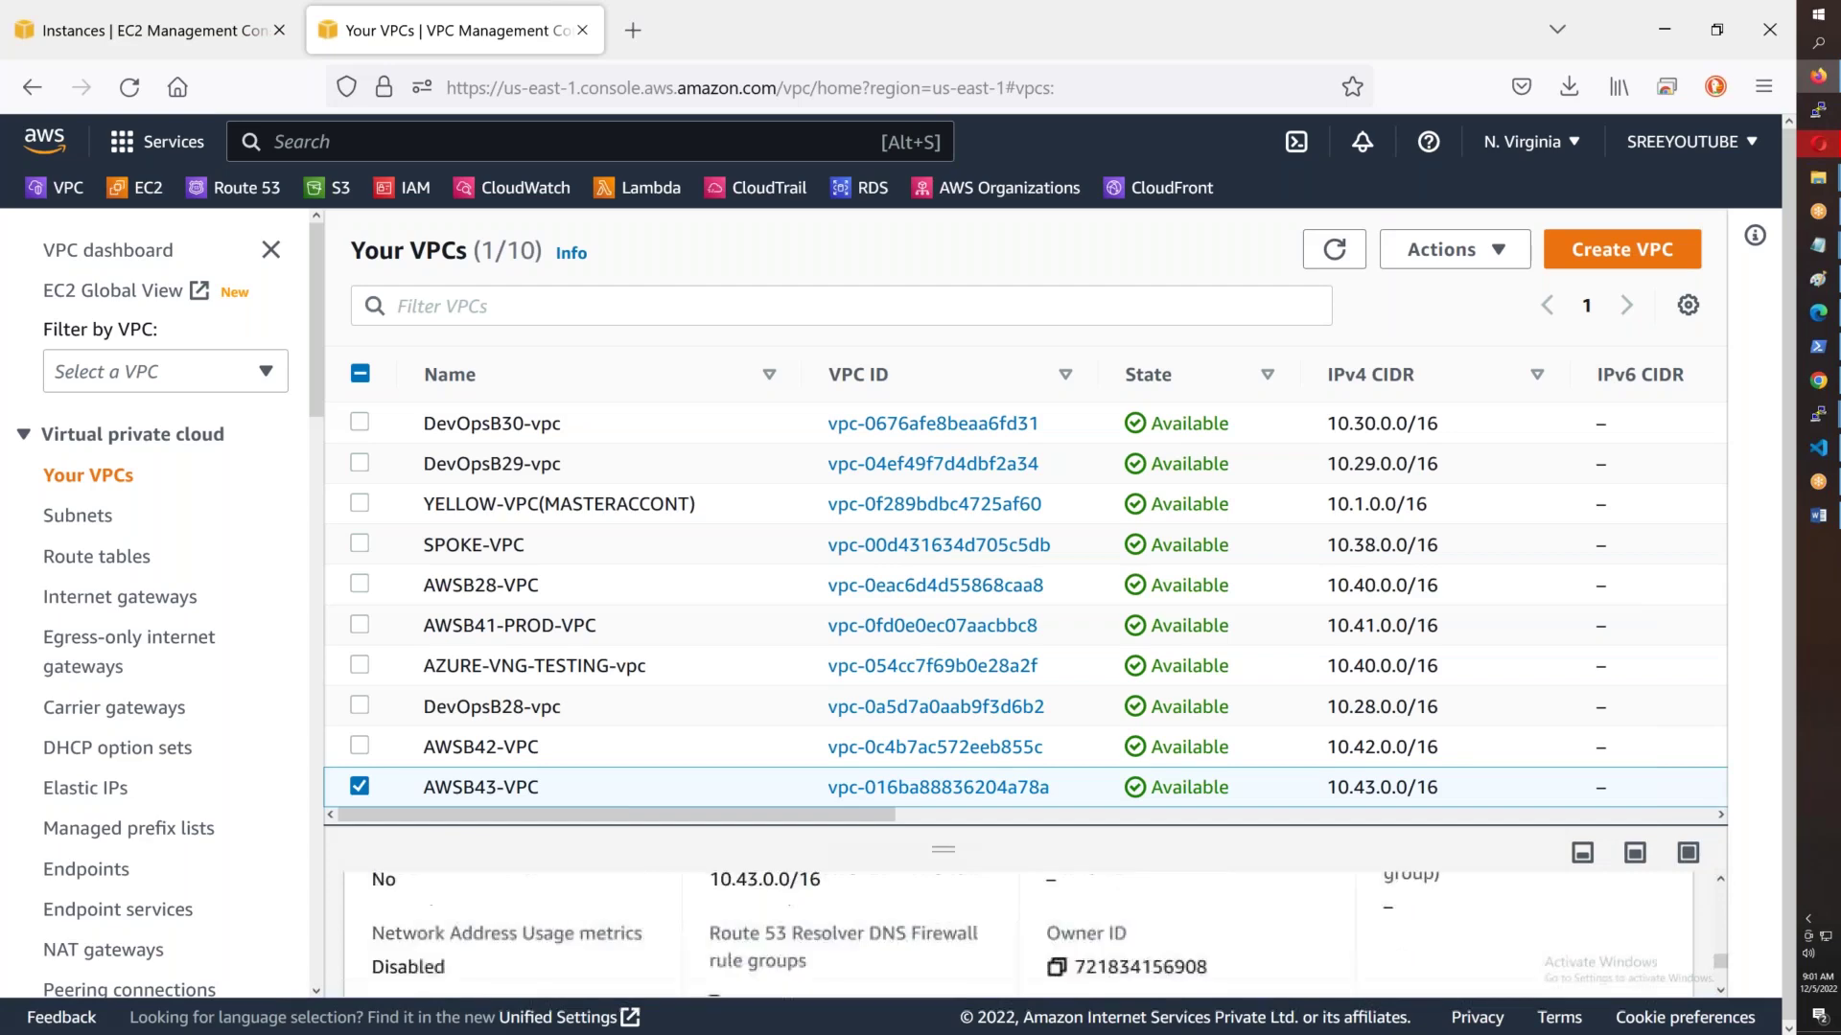
left_click(60, 519)
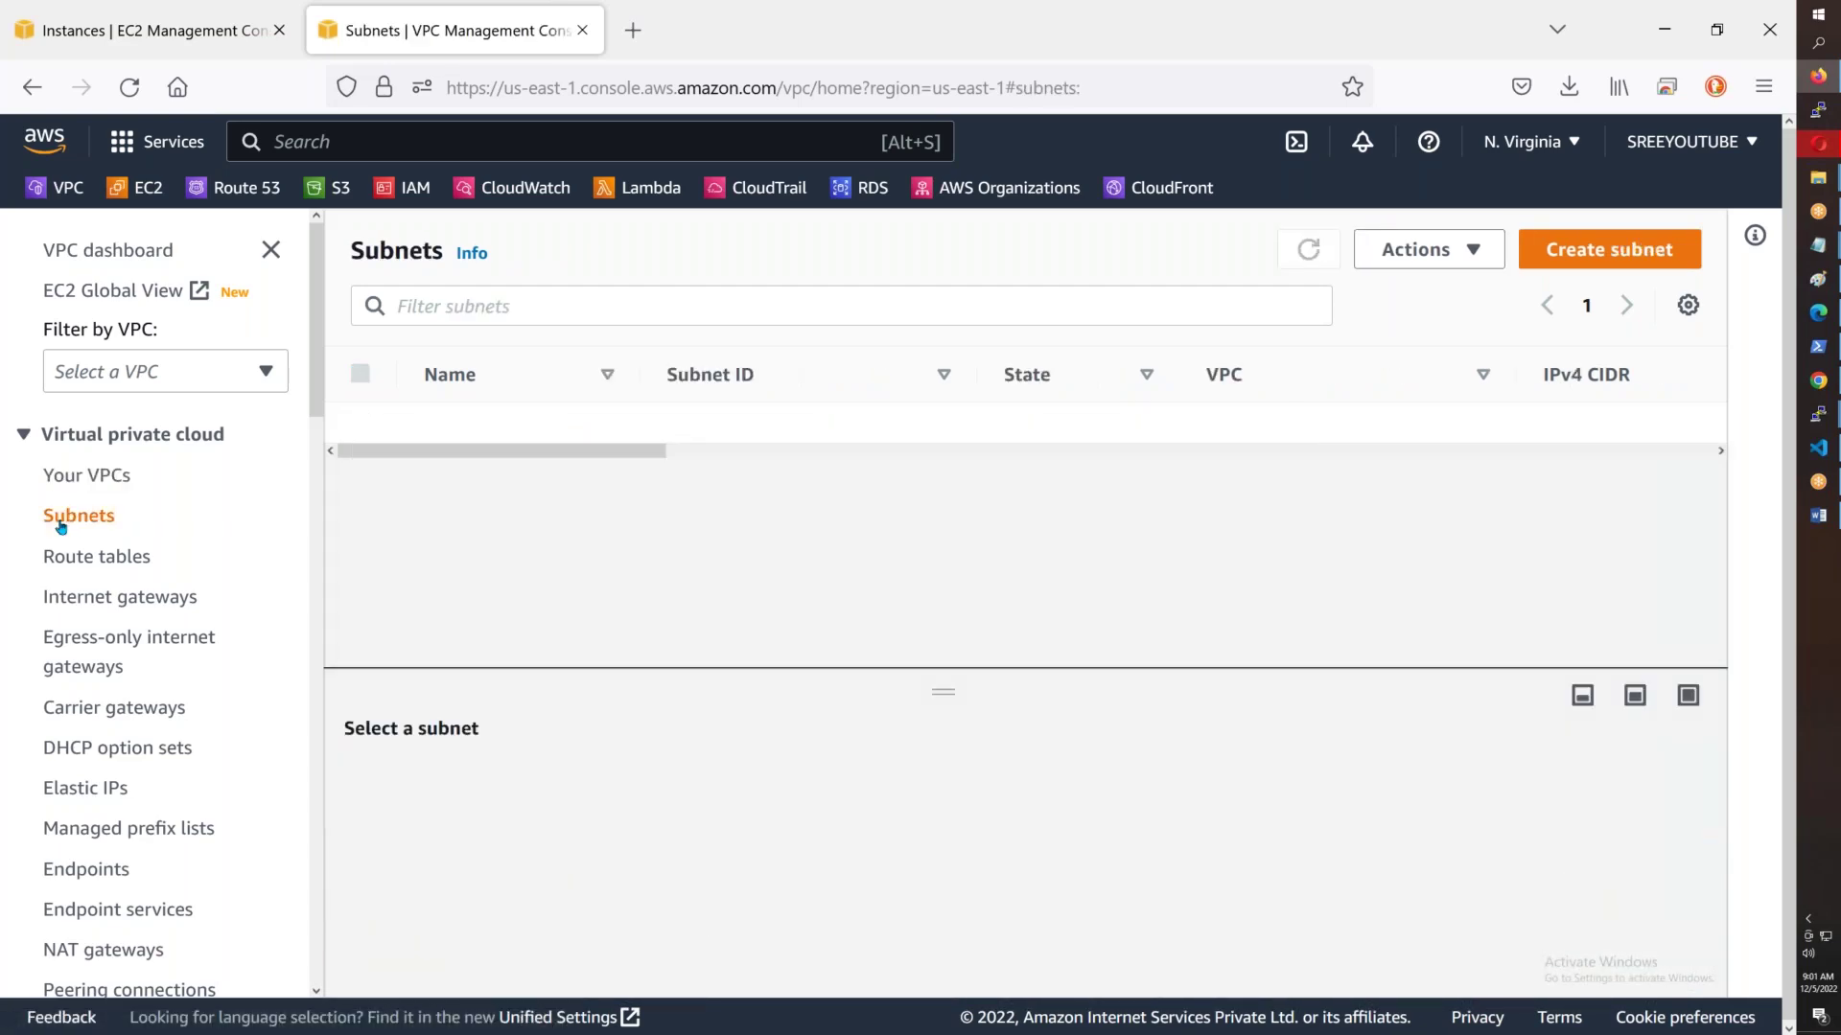
- Start a new subnet and place it in AWSB43-VPC
left_click(1610, 250)
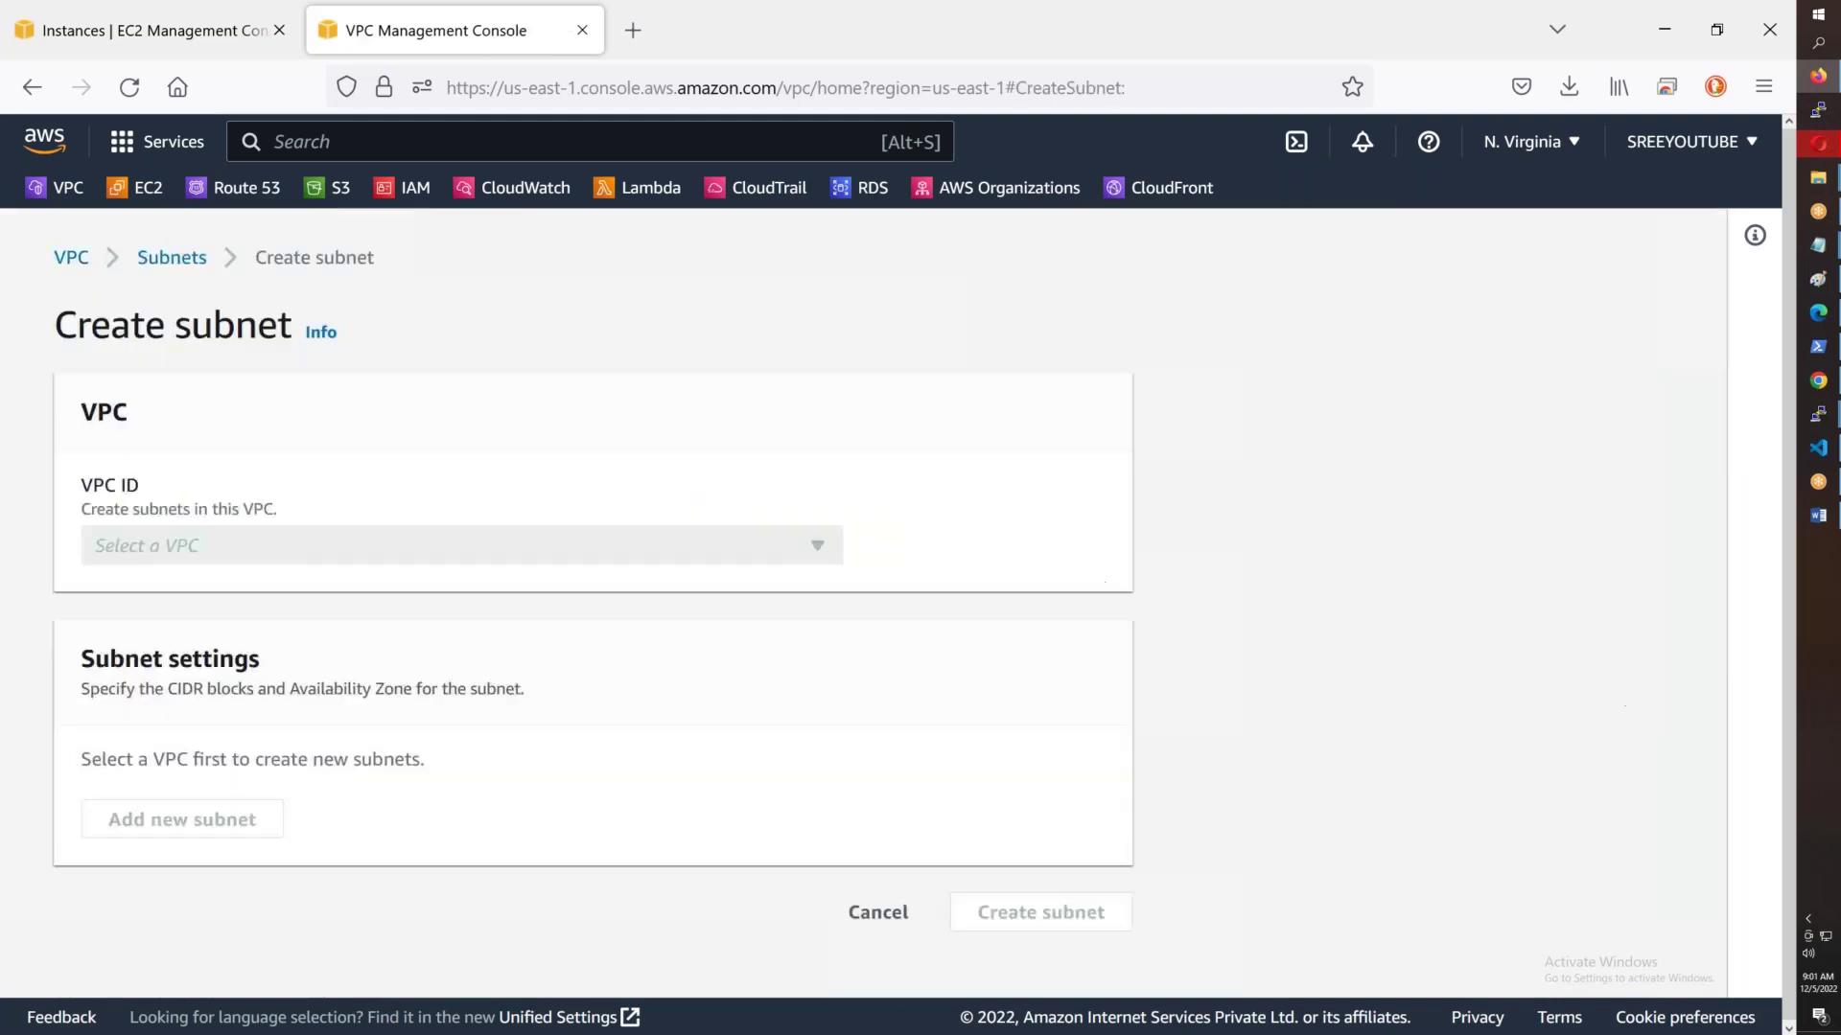
left_click(293, 562)
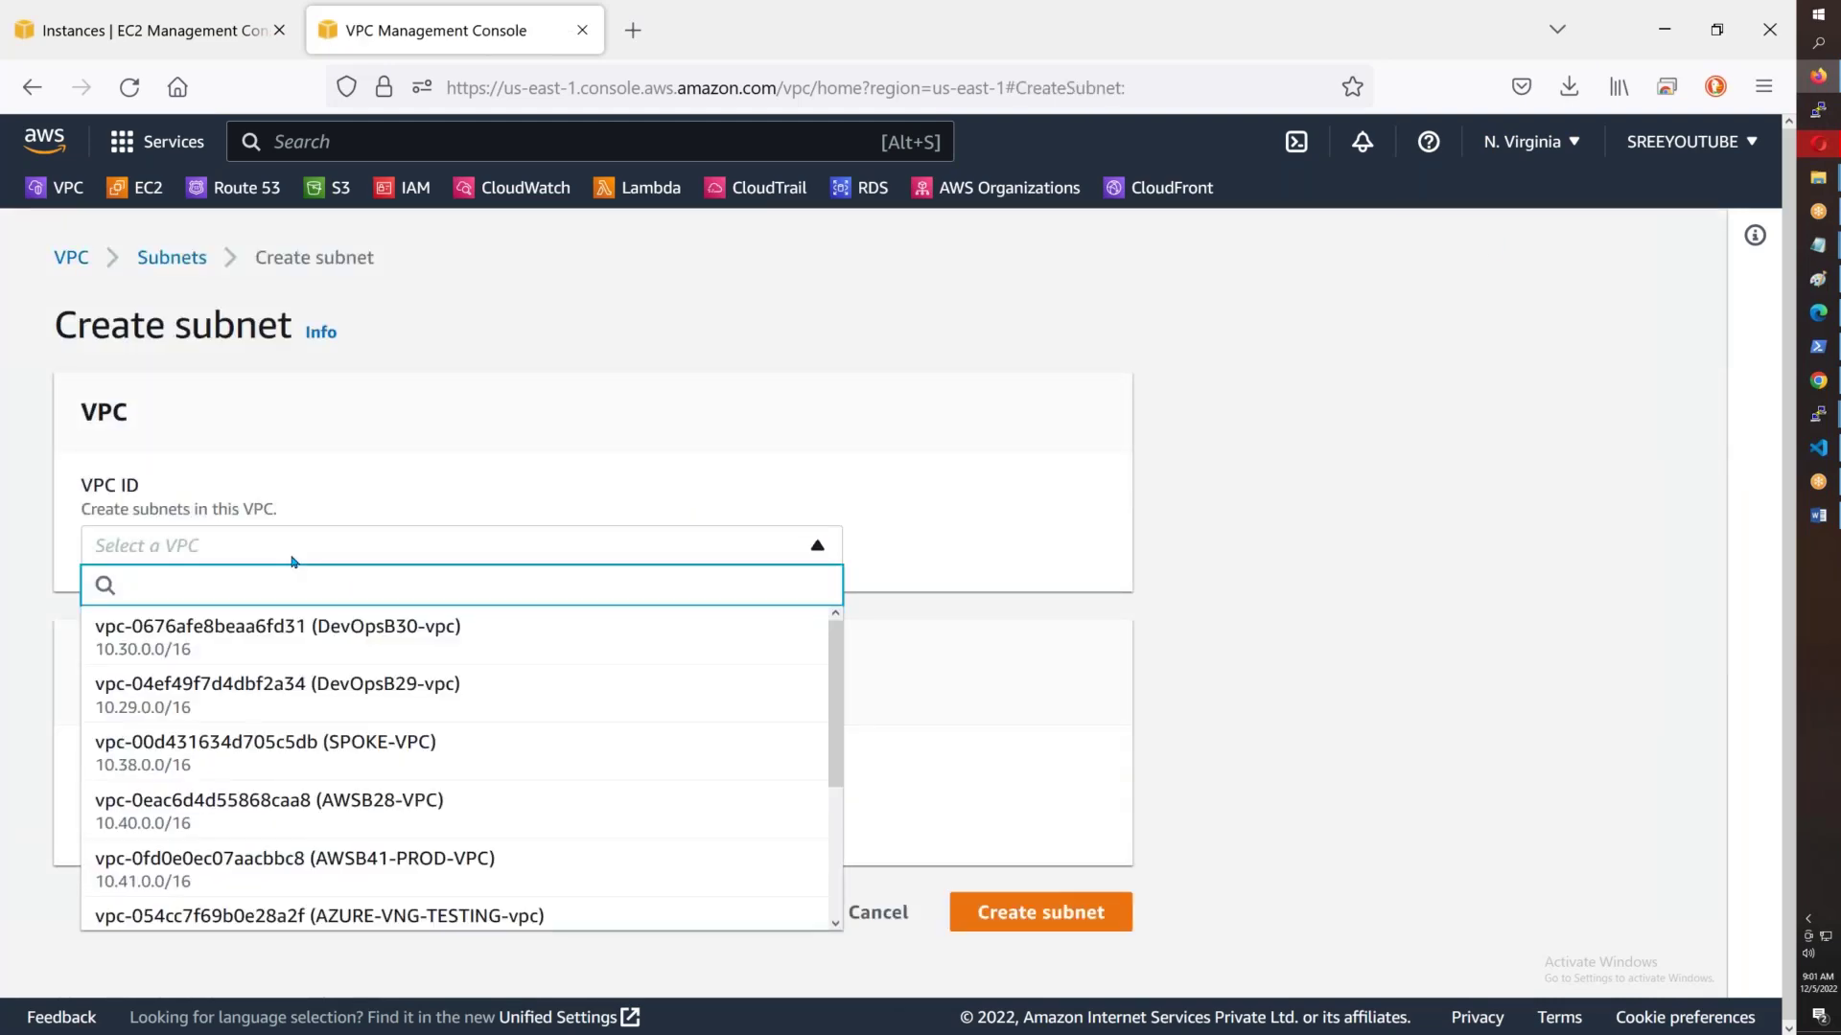
scroll(688, 700, "down", 5)
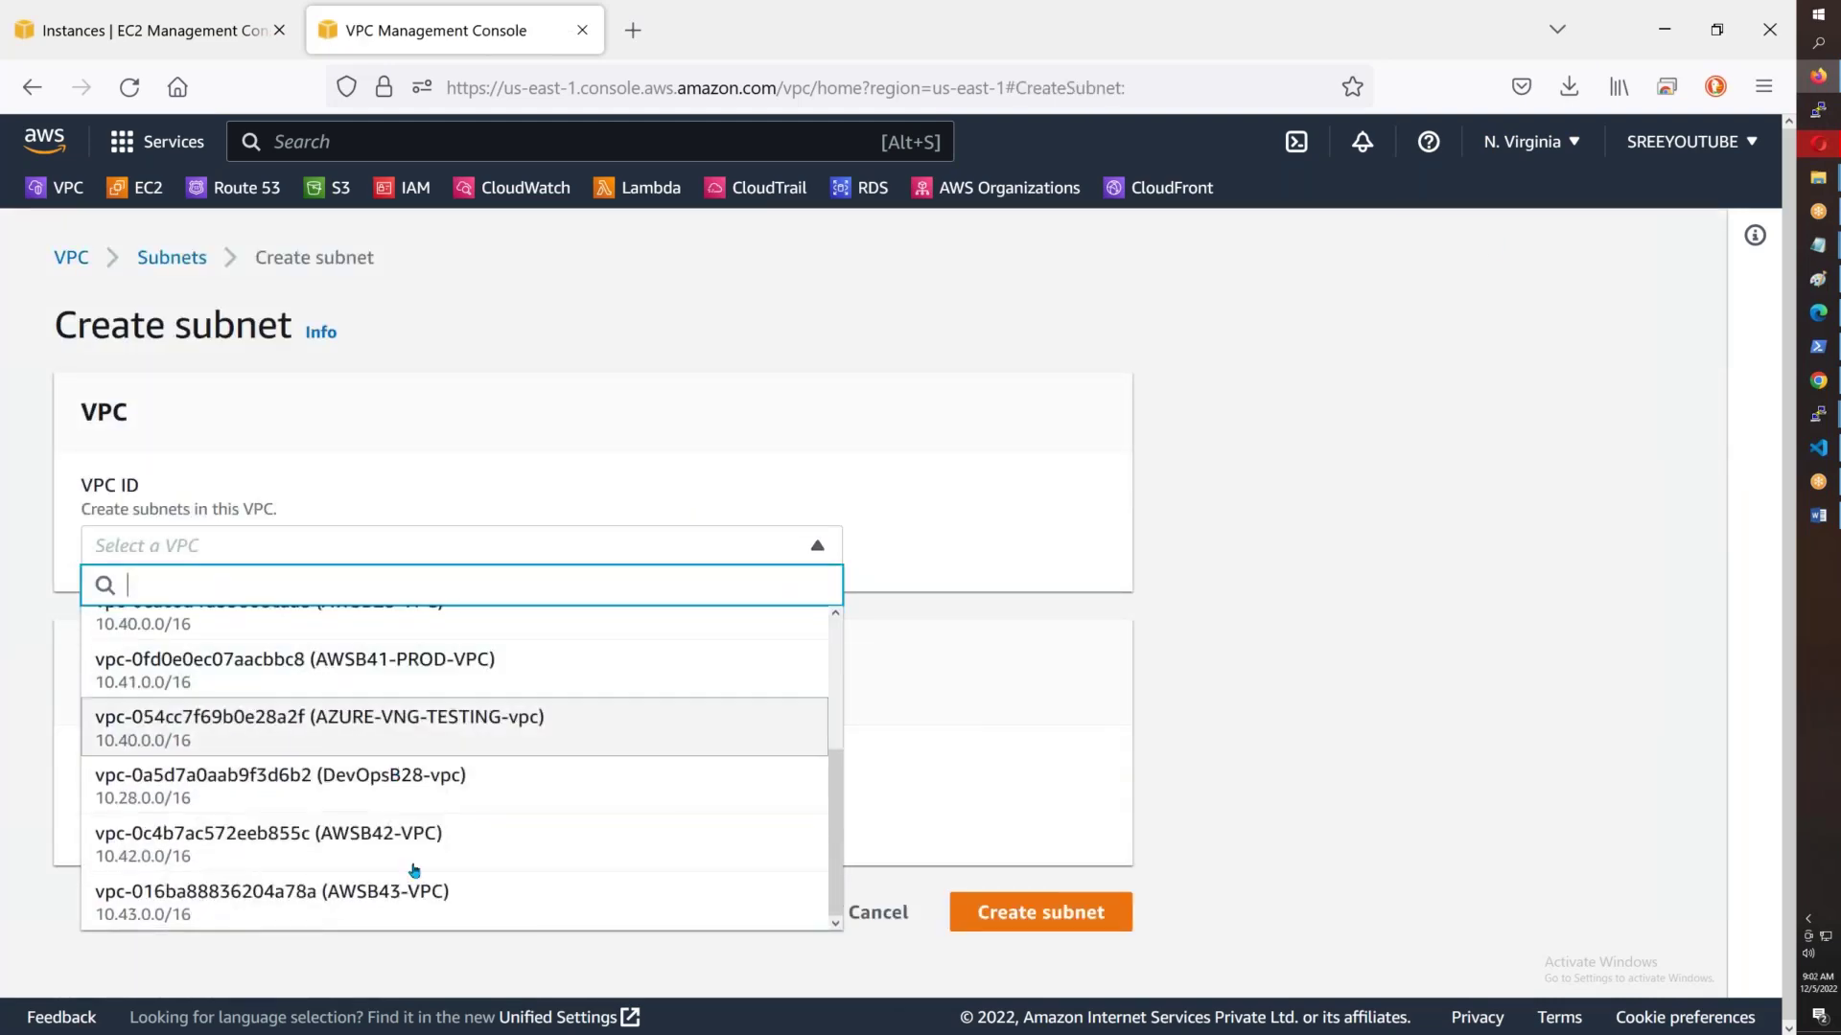
left_click(688, 700)
scroll(338, 770, "down", 4)
- Define Public-Subnet-1 in us-east-1a with CIDR 10.43.1.0/24 inside the VPC's 10.43.0.0/16 range
left_click(257, 562)
type("Public-Subnet-1")
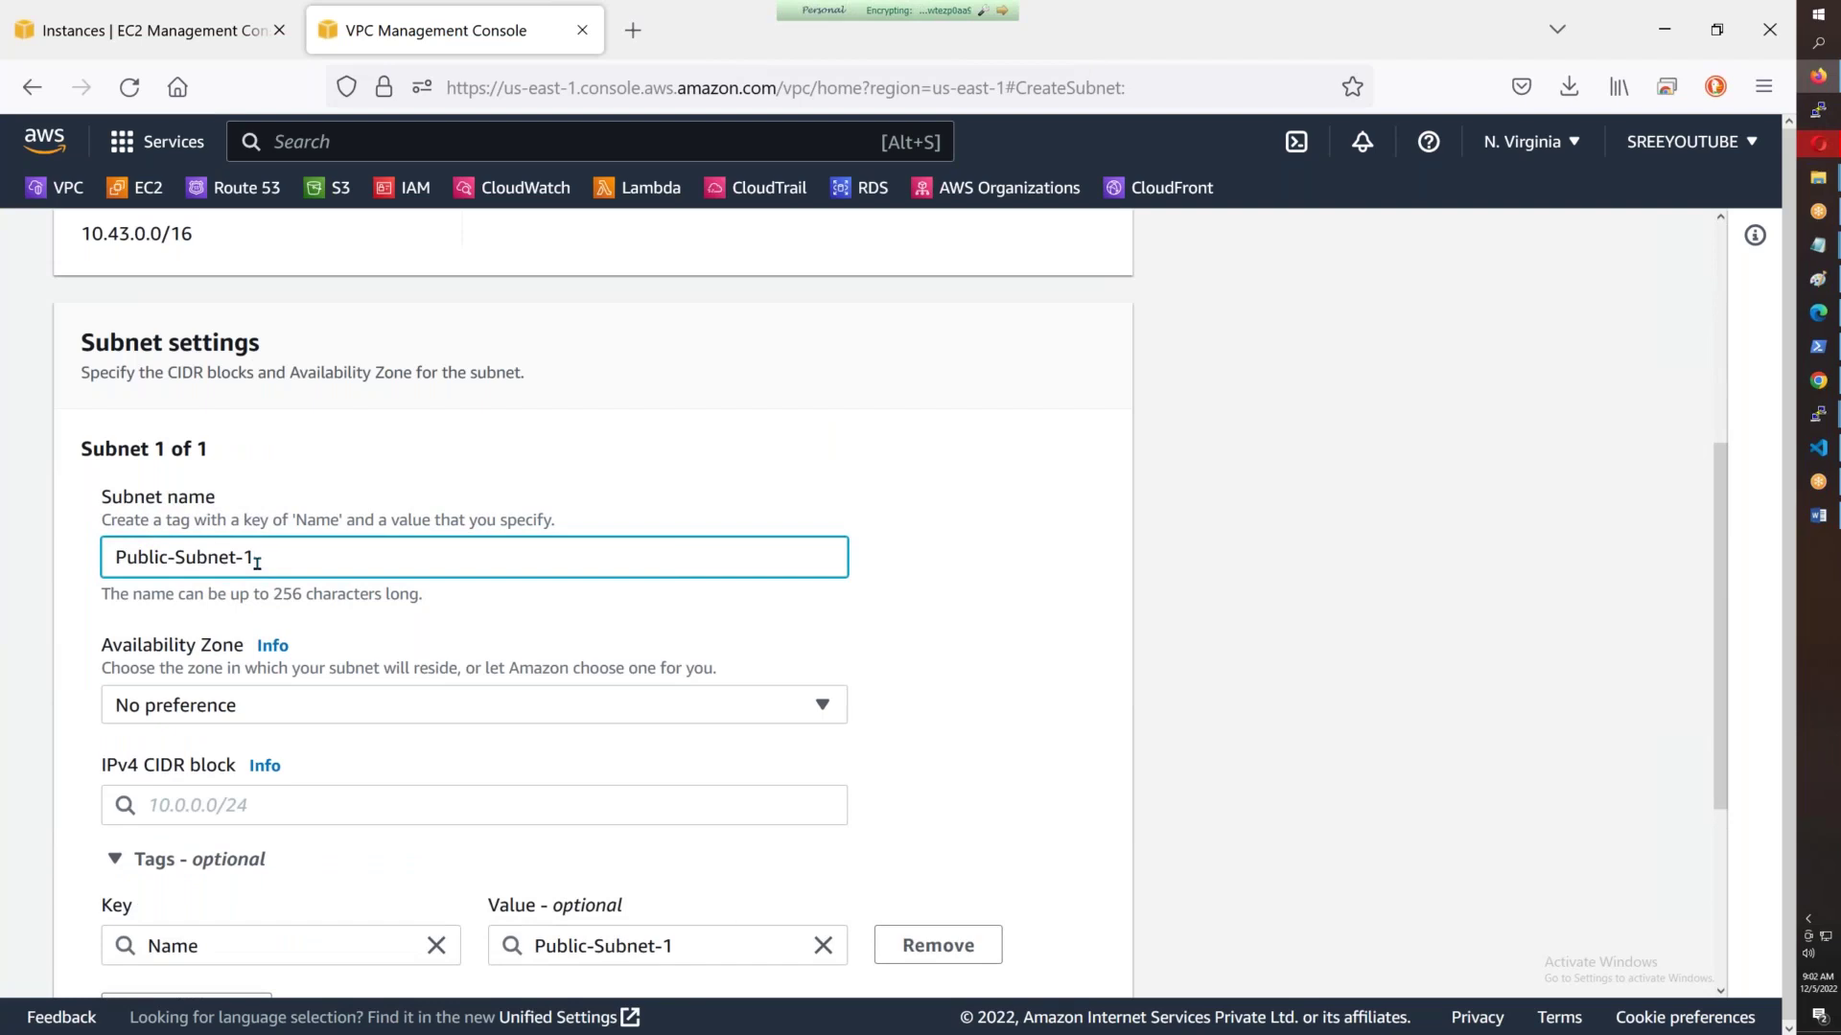
left_click(284, 704)
left_click(287, 439)
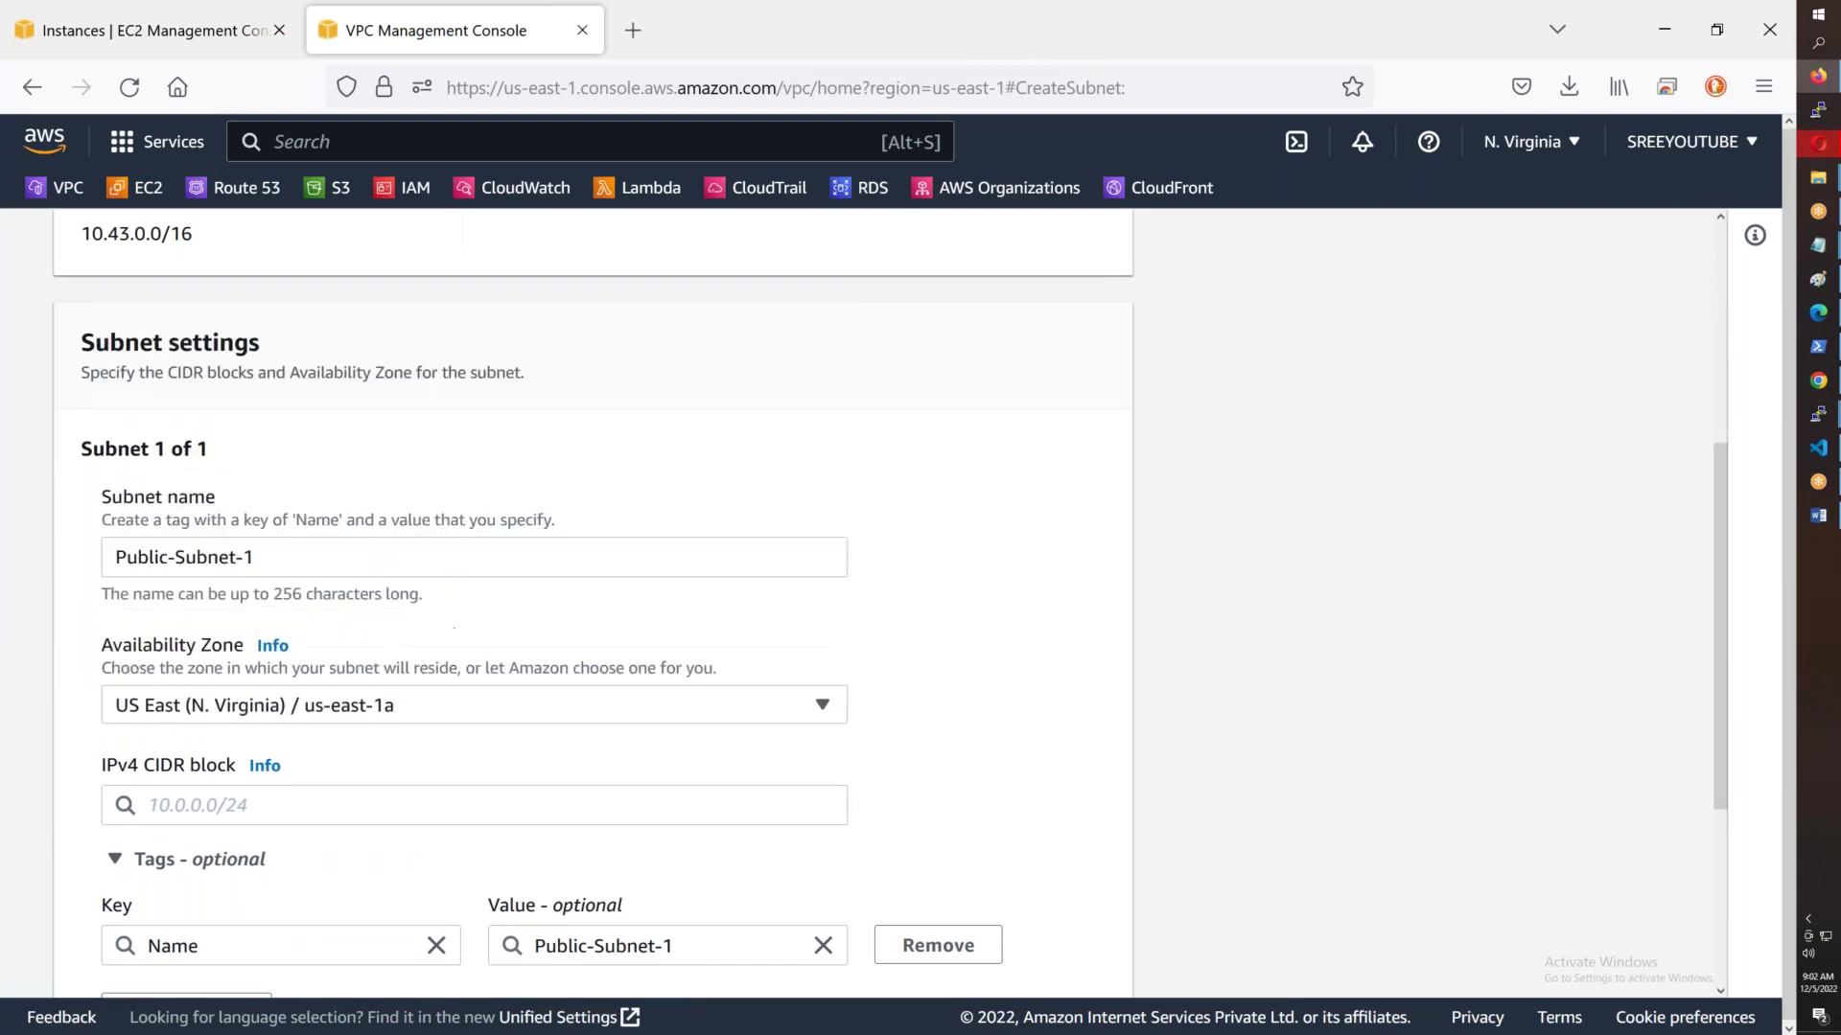
left_click(219, 804)
type("10")
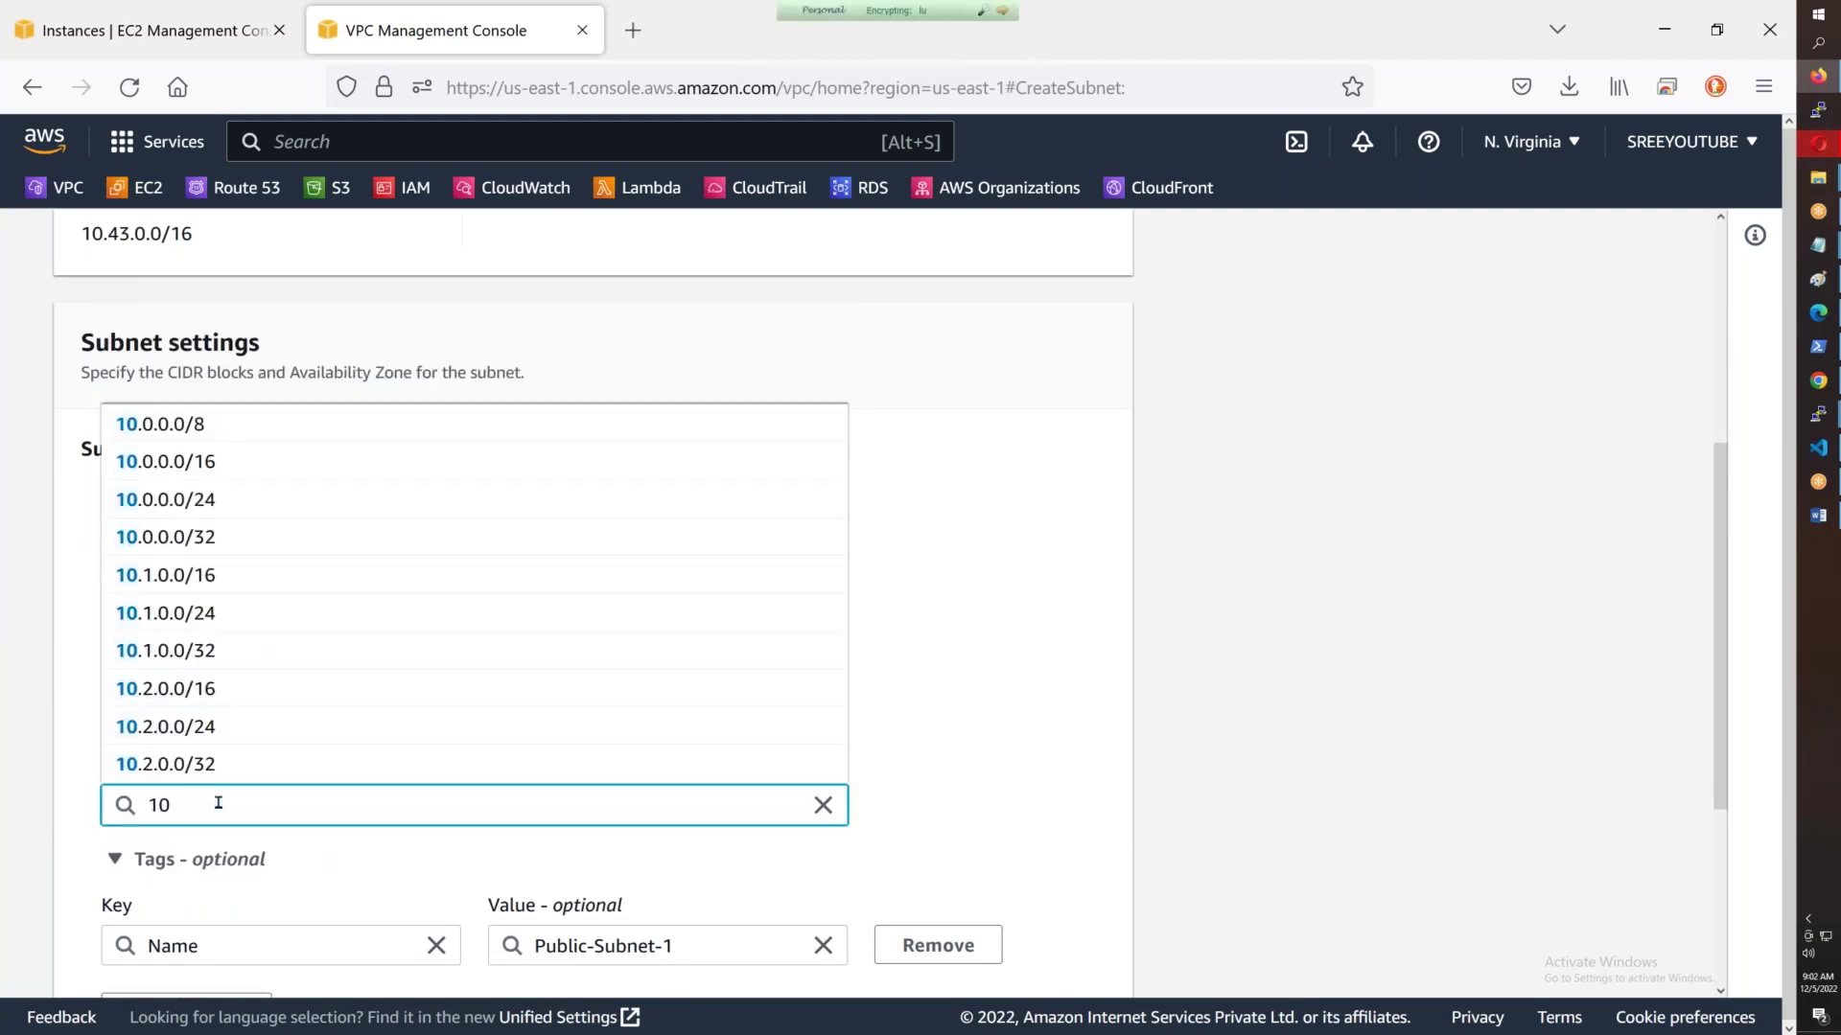
type(".43.")
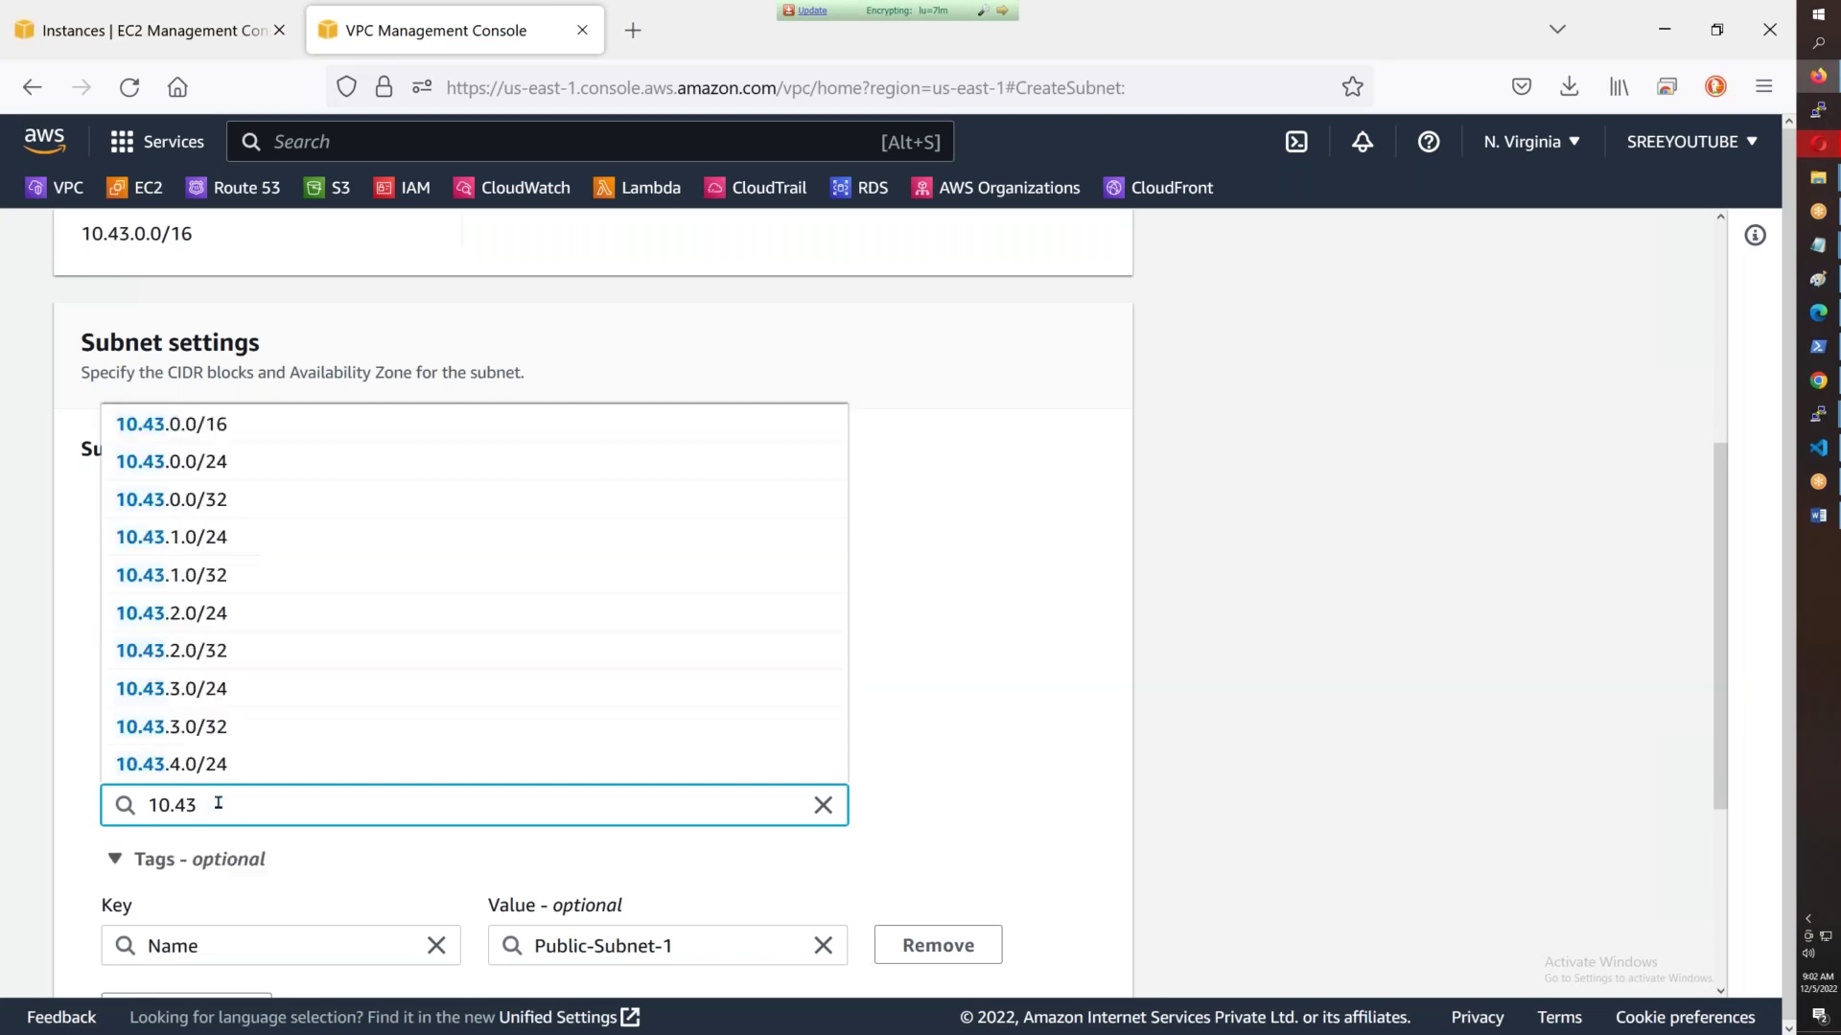
type("1")
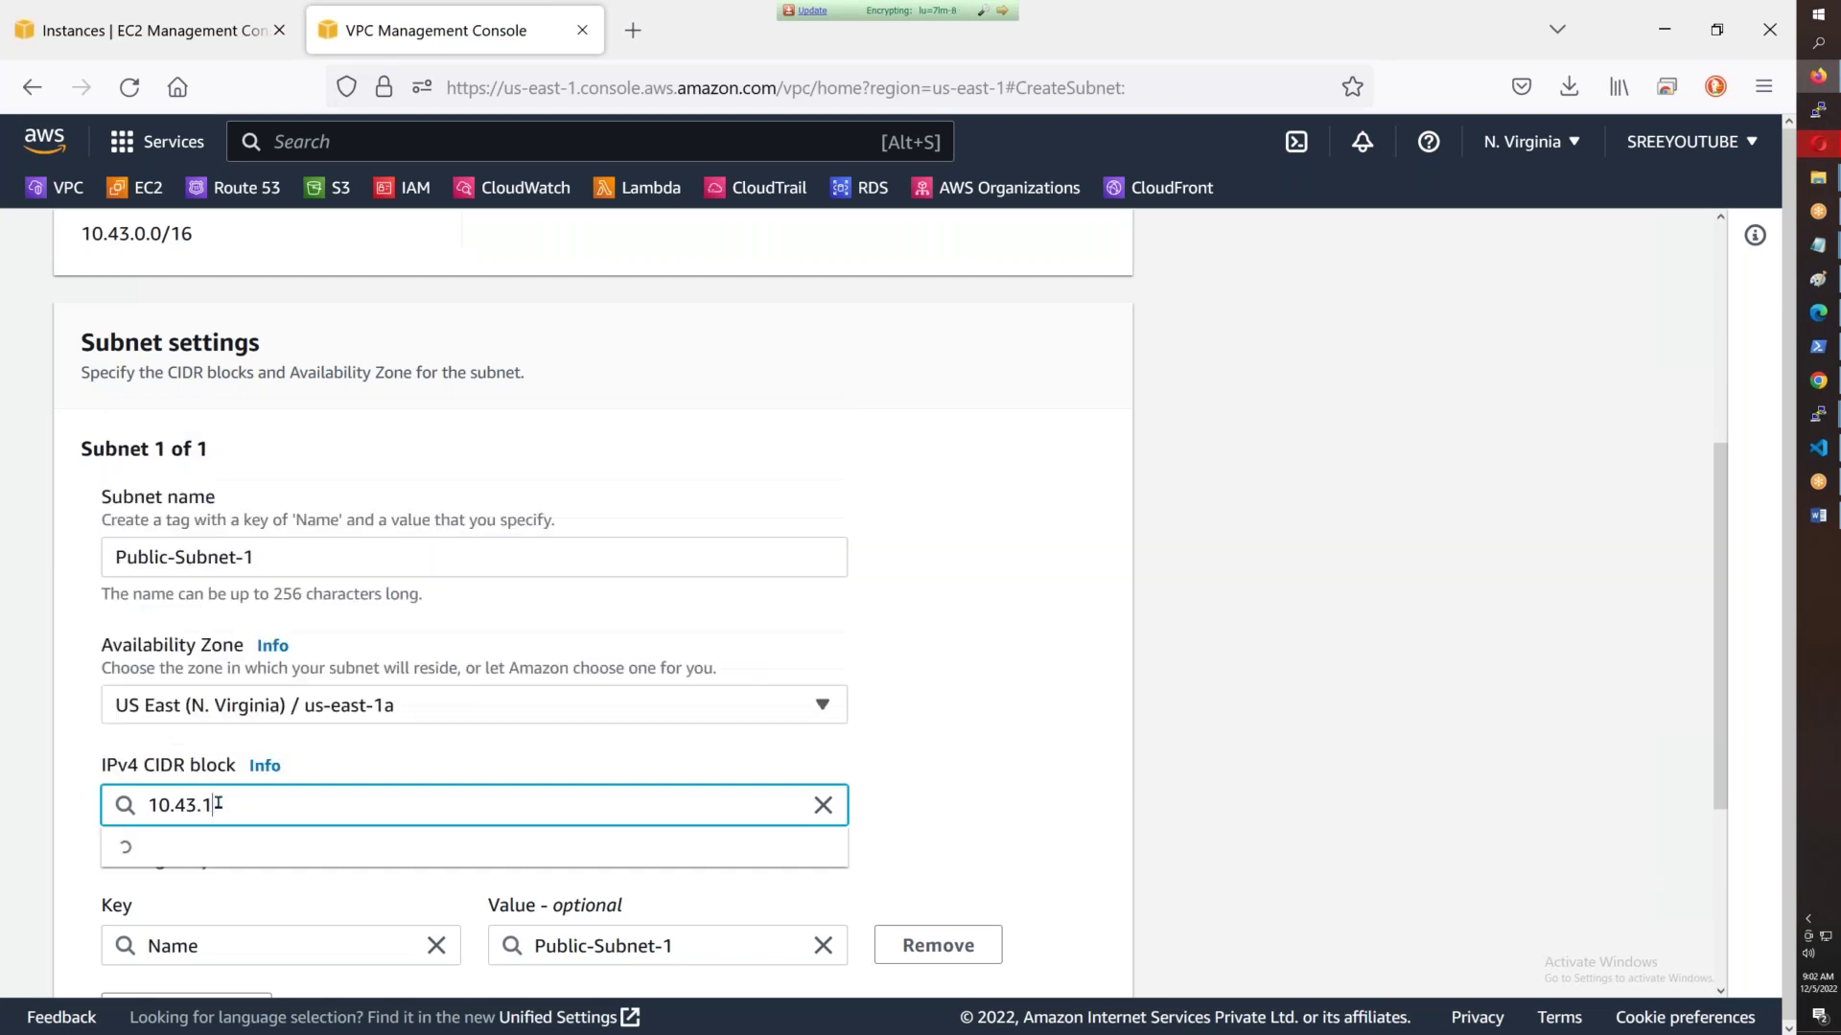
type(".0/24")
key("Tab")
scroll(187, 670, "up", 5)
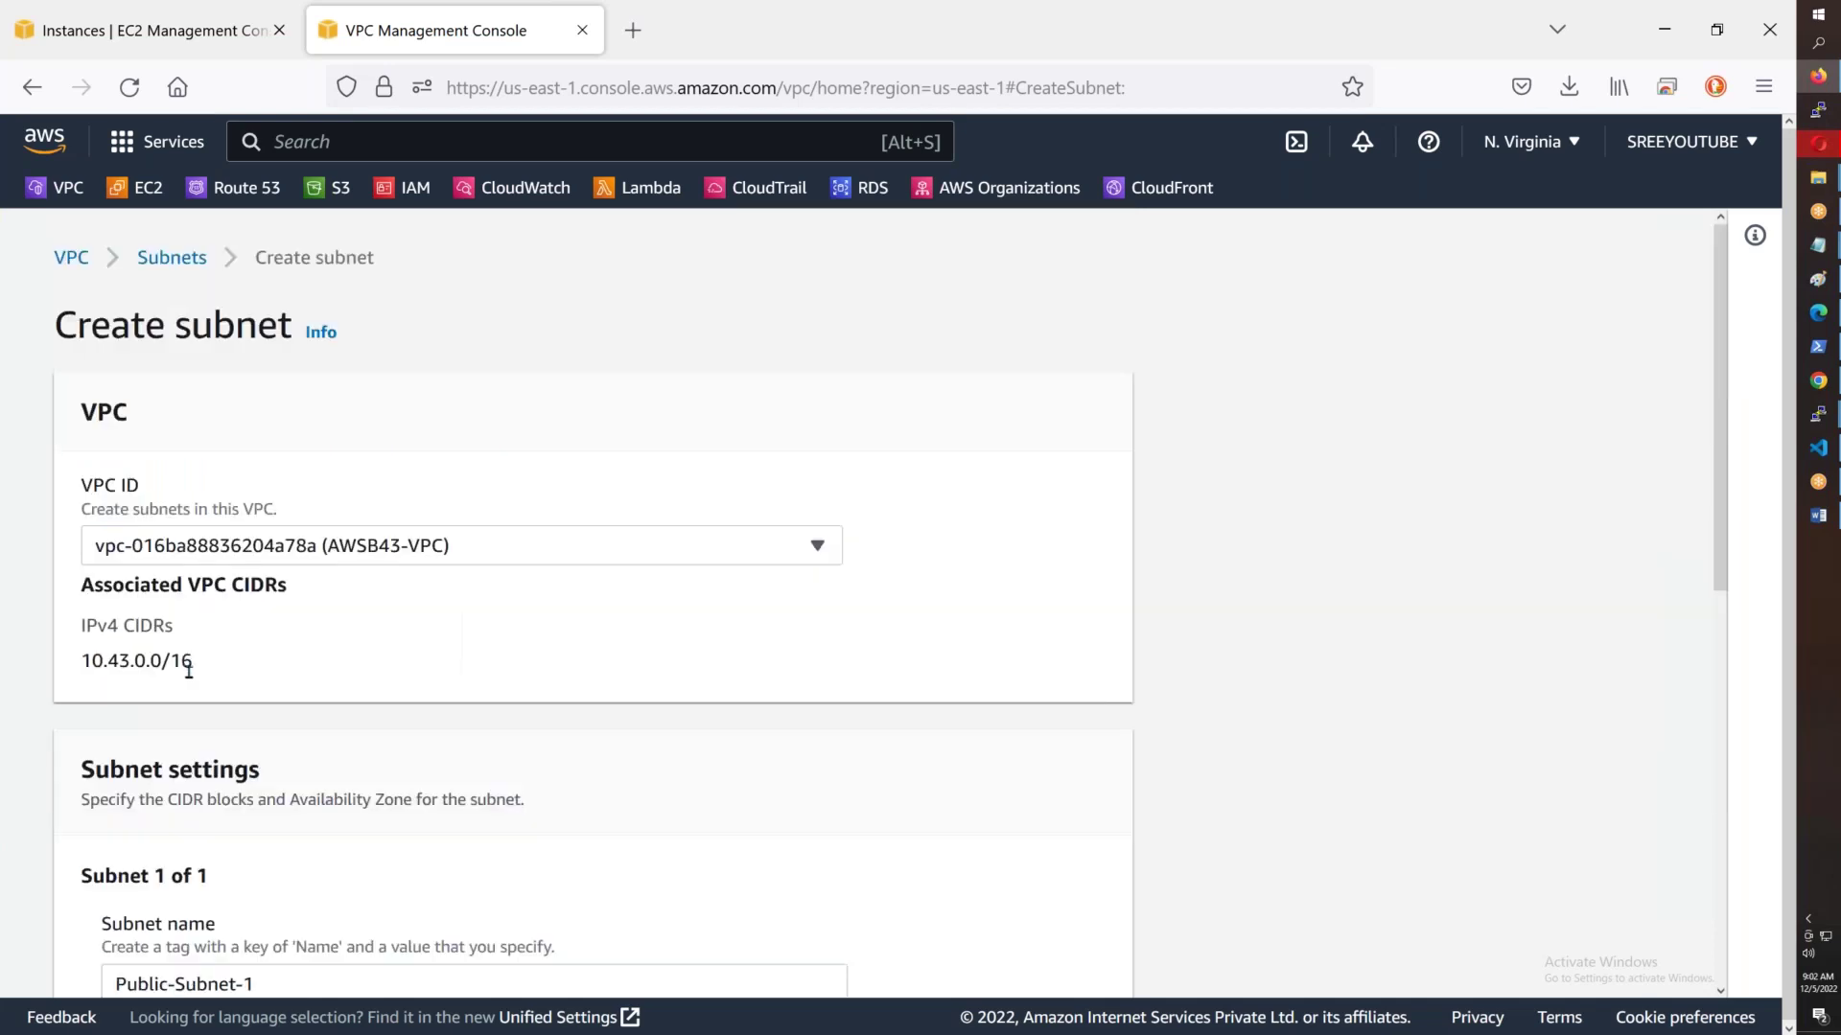
left_click_drag(193, 676, 84, 668)
scroll(471, 767, "down", 6)
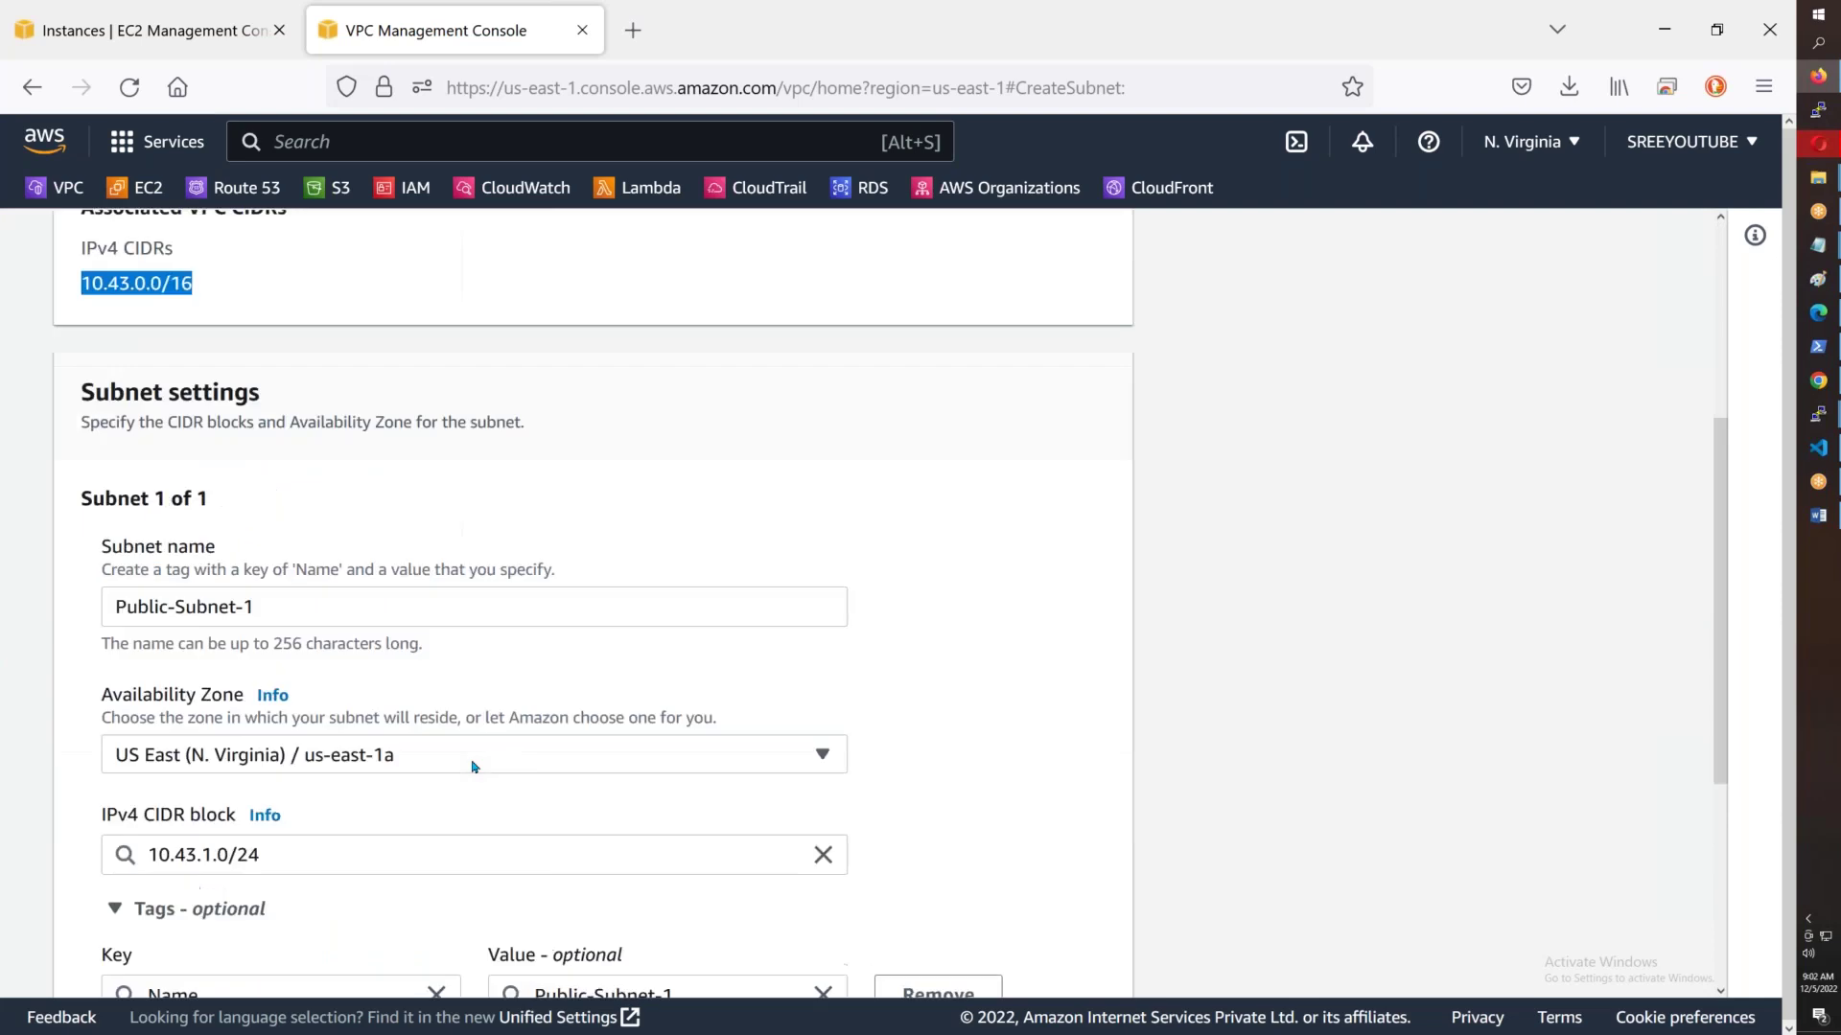
left_click_drag(201, 663, 146, 663)
scroll(147, 663, "down", 2)
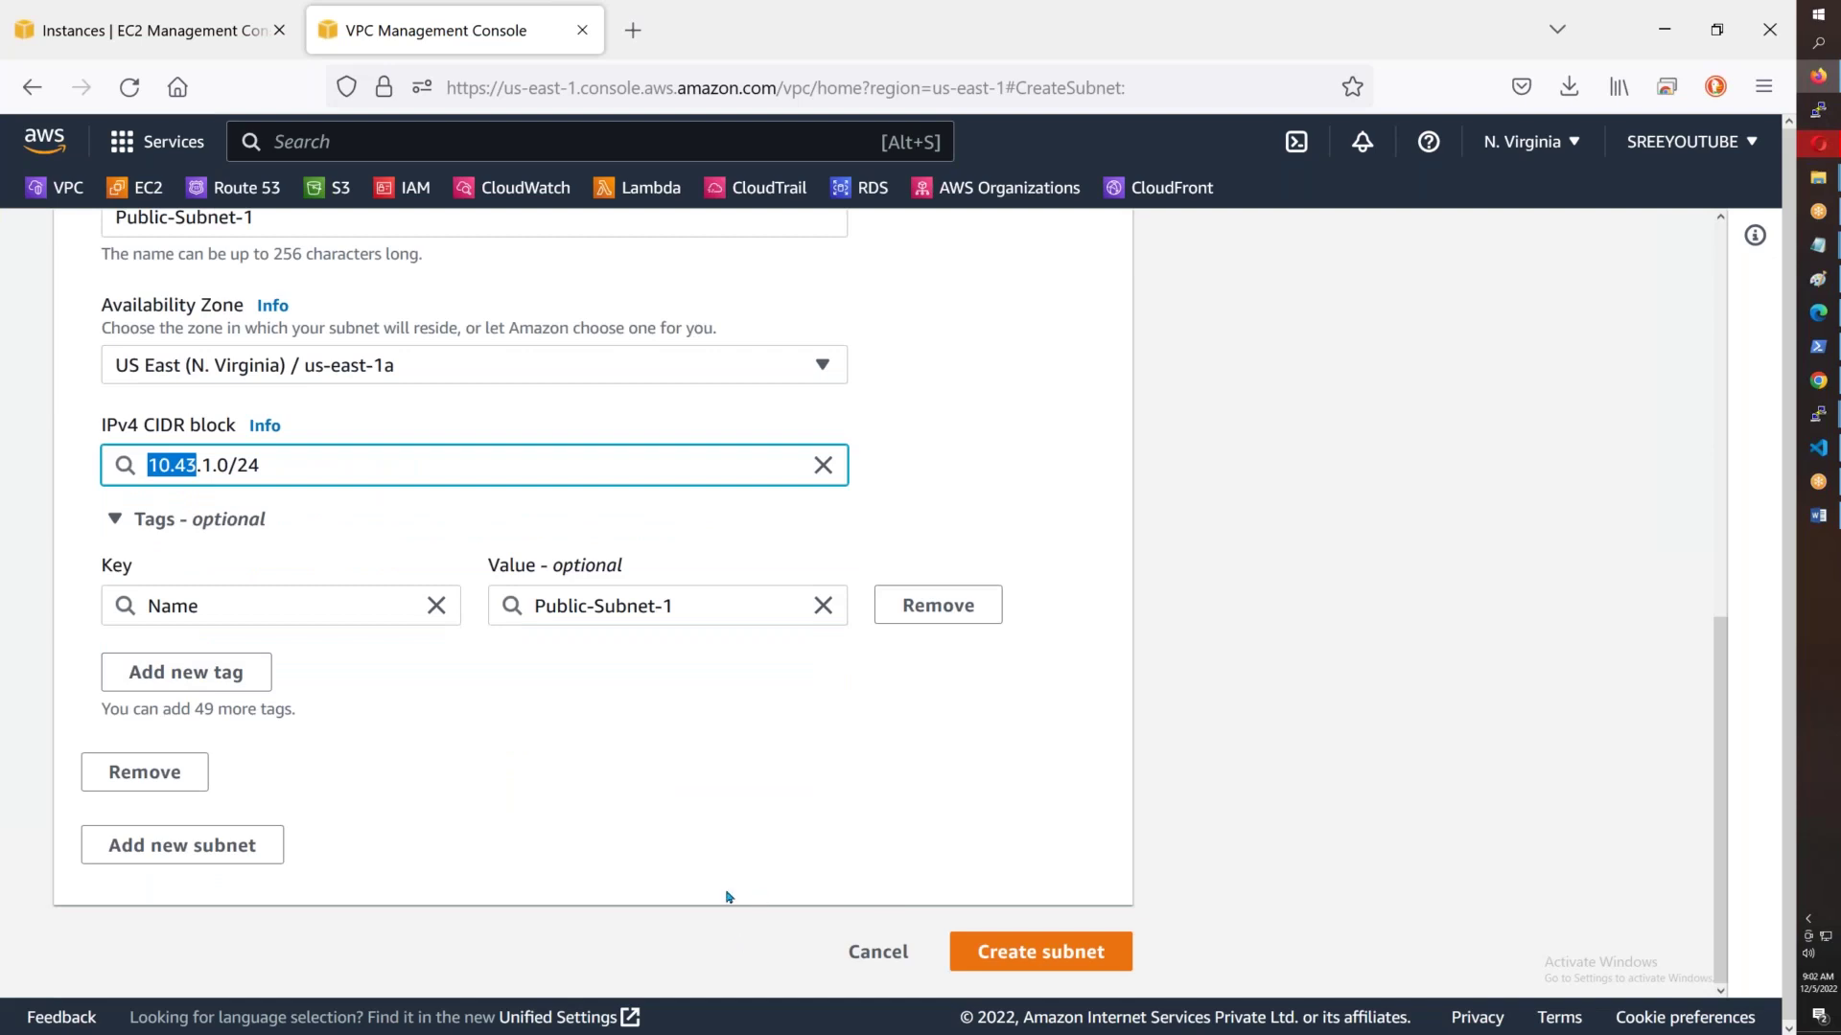
scroll(728, 896, "up", 5)
scroll(729, 897, "down", 3)
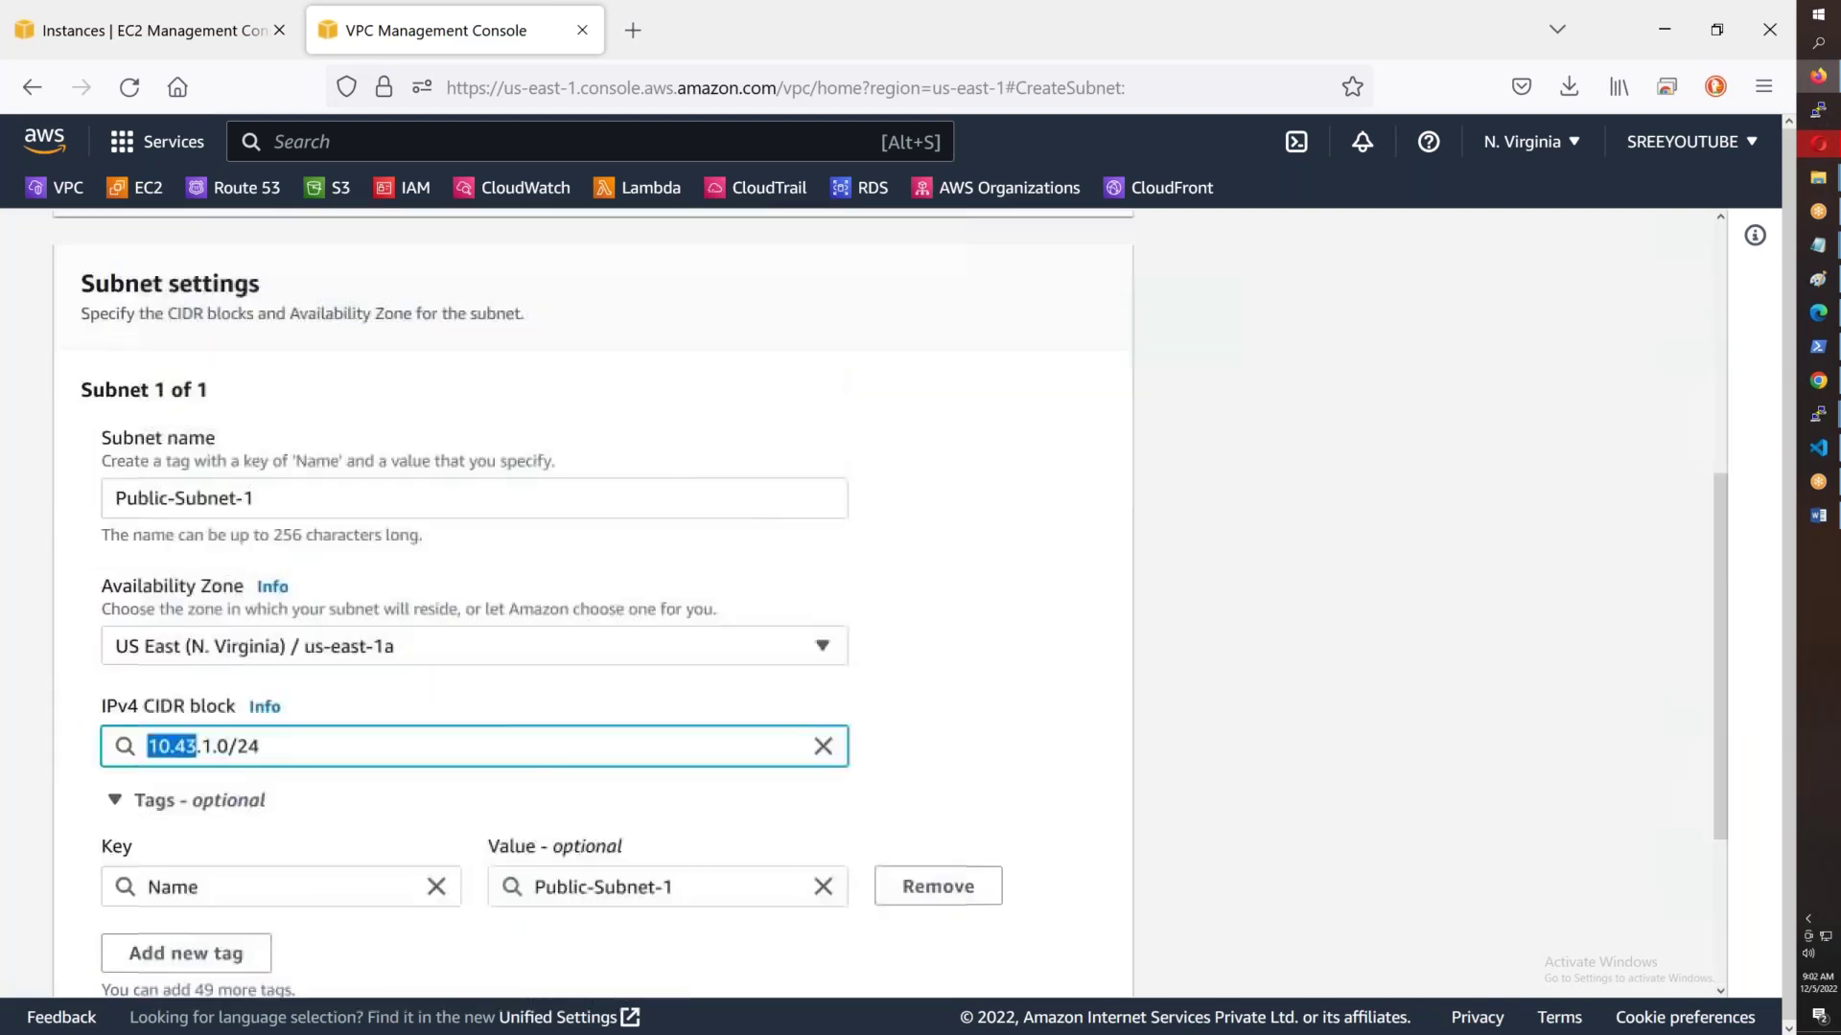
scroll(419, 670, "down", 3)
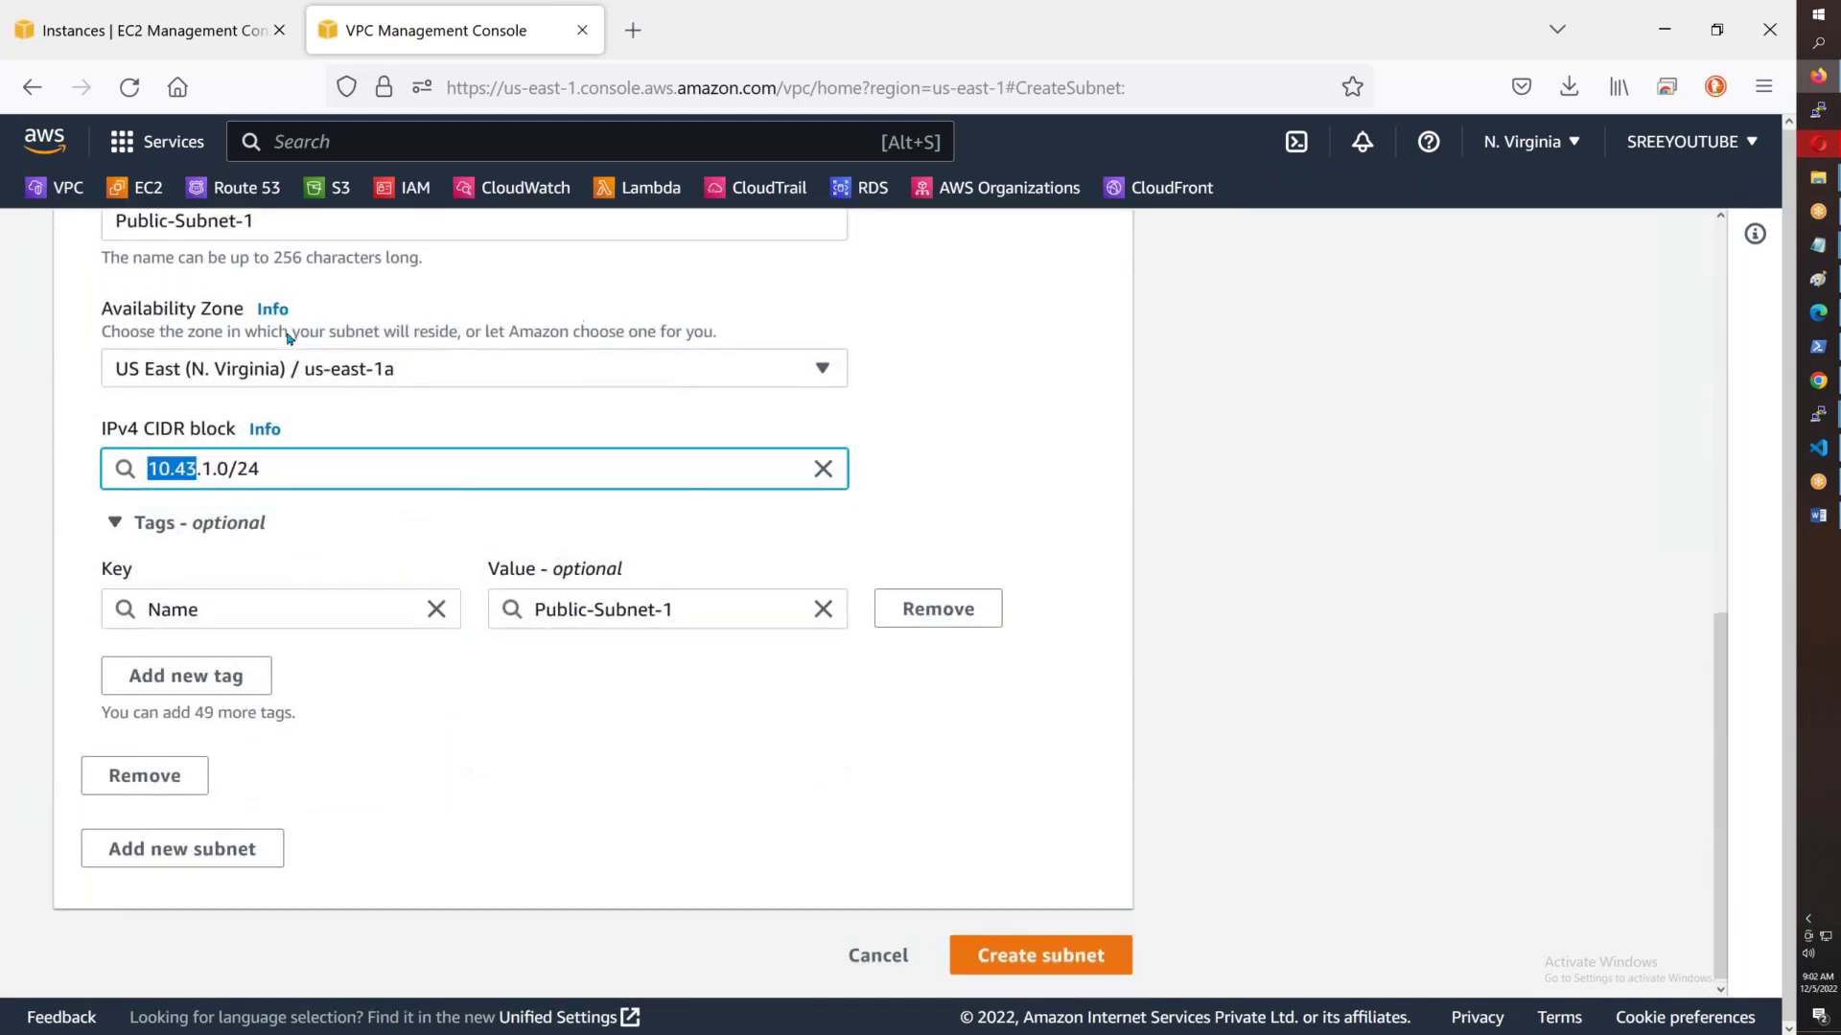
scroll(289, 338, "up", 1)
left_click_drag(113, 358, 273, 360)
key("ctrl+c")
scroll(477, 583, "down", 1)
- Add Public-Subnet-2 in us-east-1b with CIDR 10.43.2.0/24
left_click(182, 844)
scroll(281, 846, "down", 3)
left_click(239, 675)
key("ctrl+v")
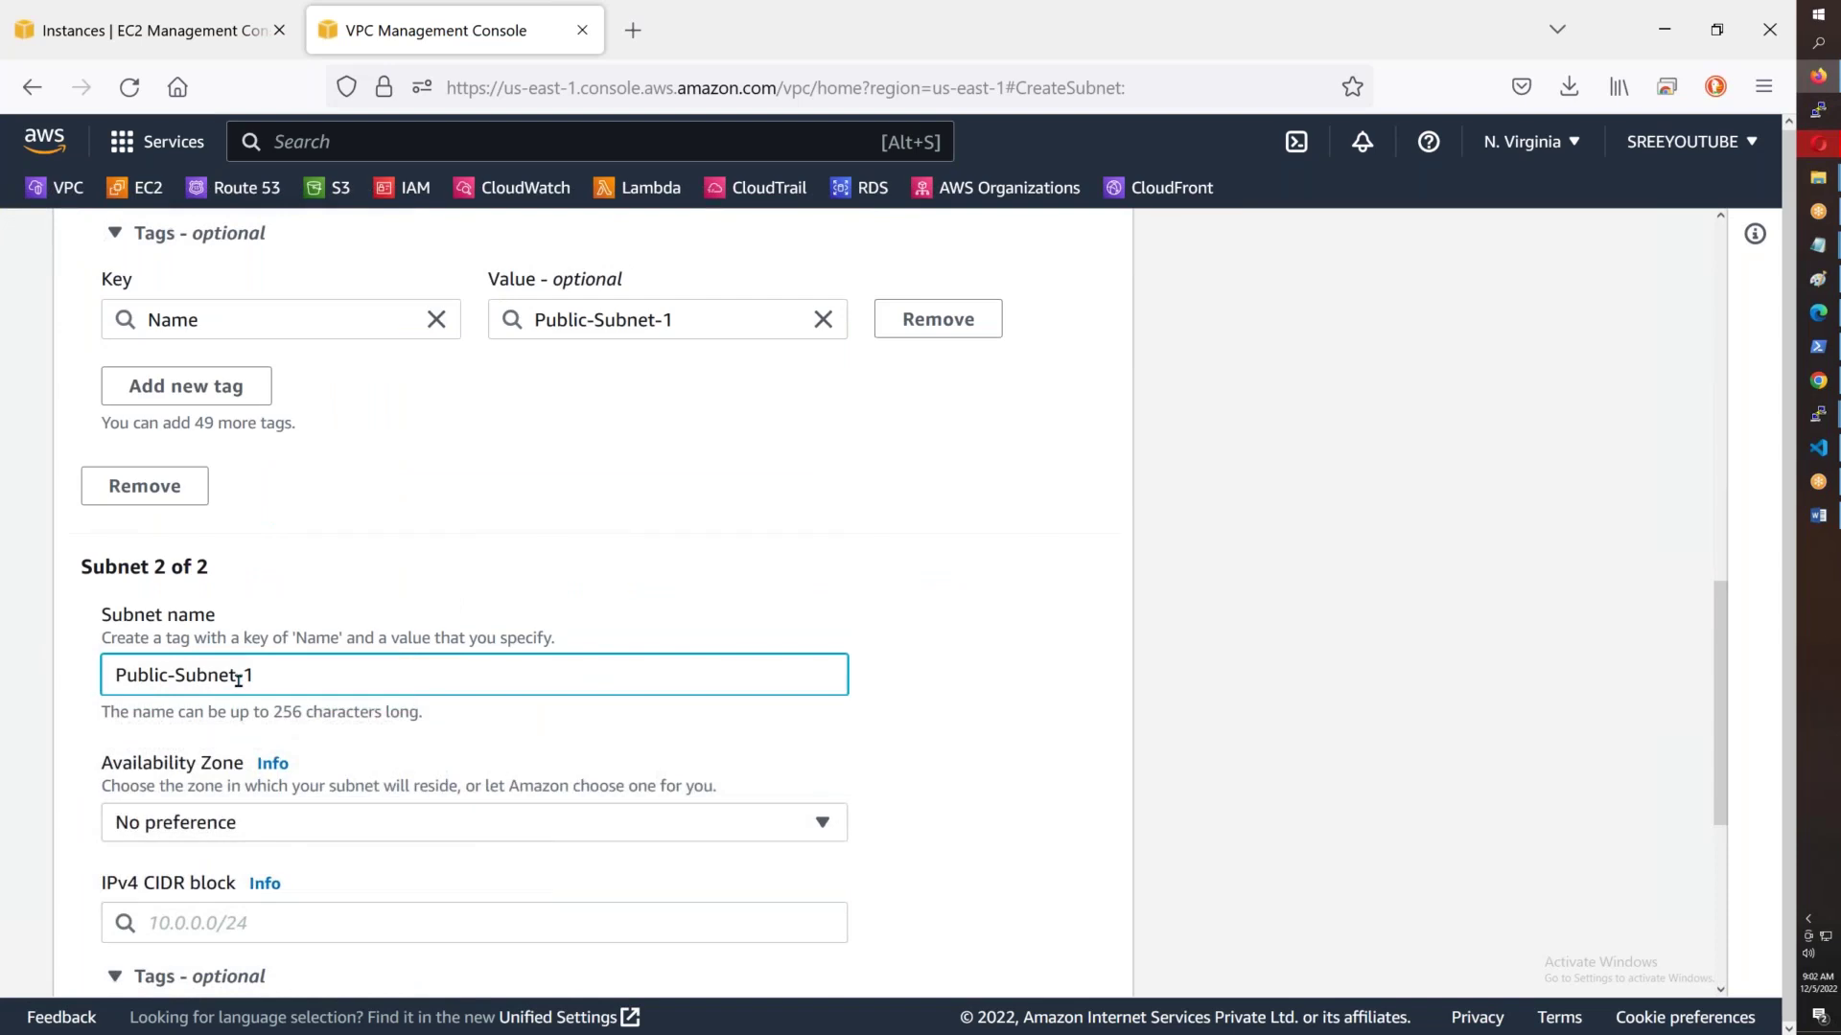
type("-2")
left_click(214, 822)
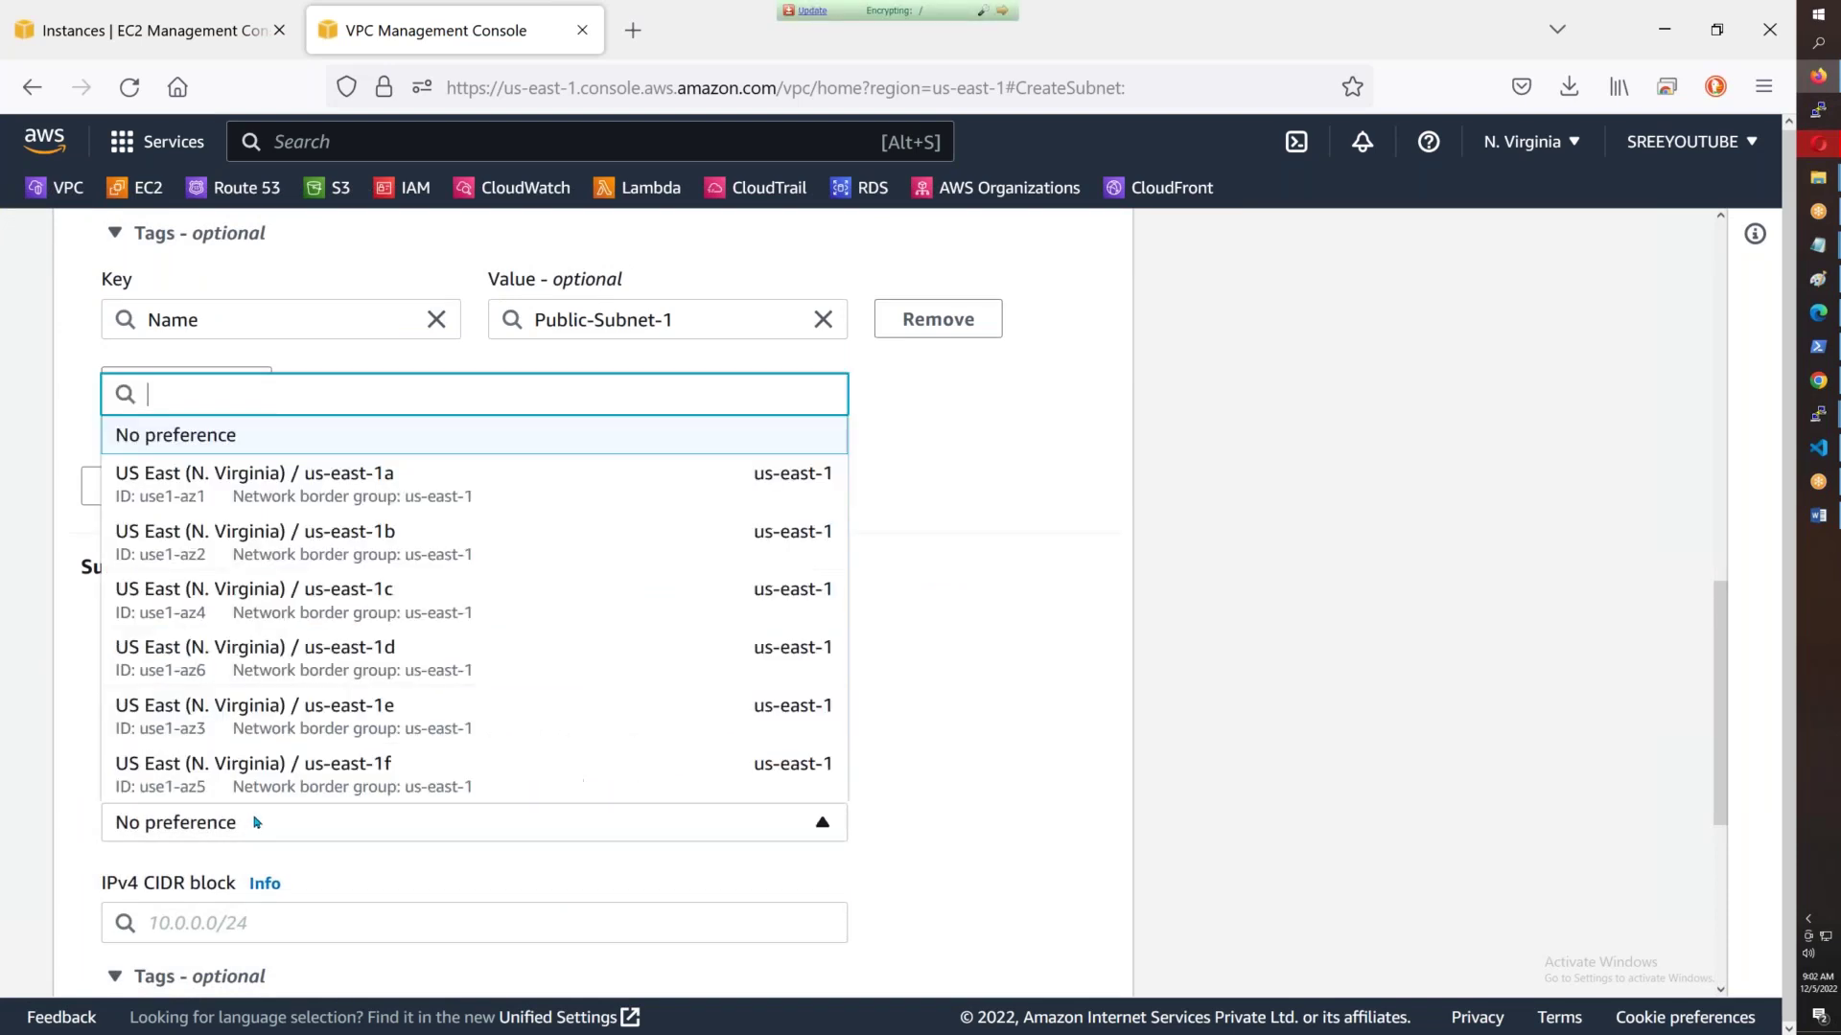
left_click(360, 536)
scroll(319, 901, "down", 3)
left_click(178, 639)
type("10.43.2.0/24")
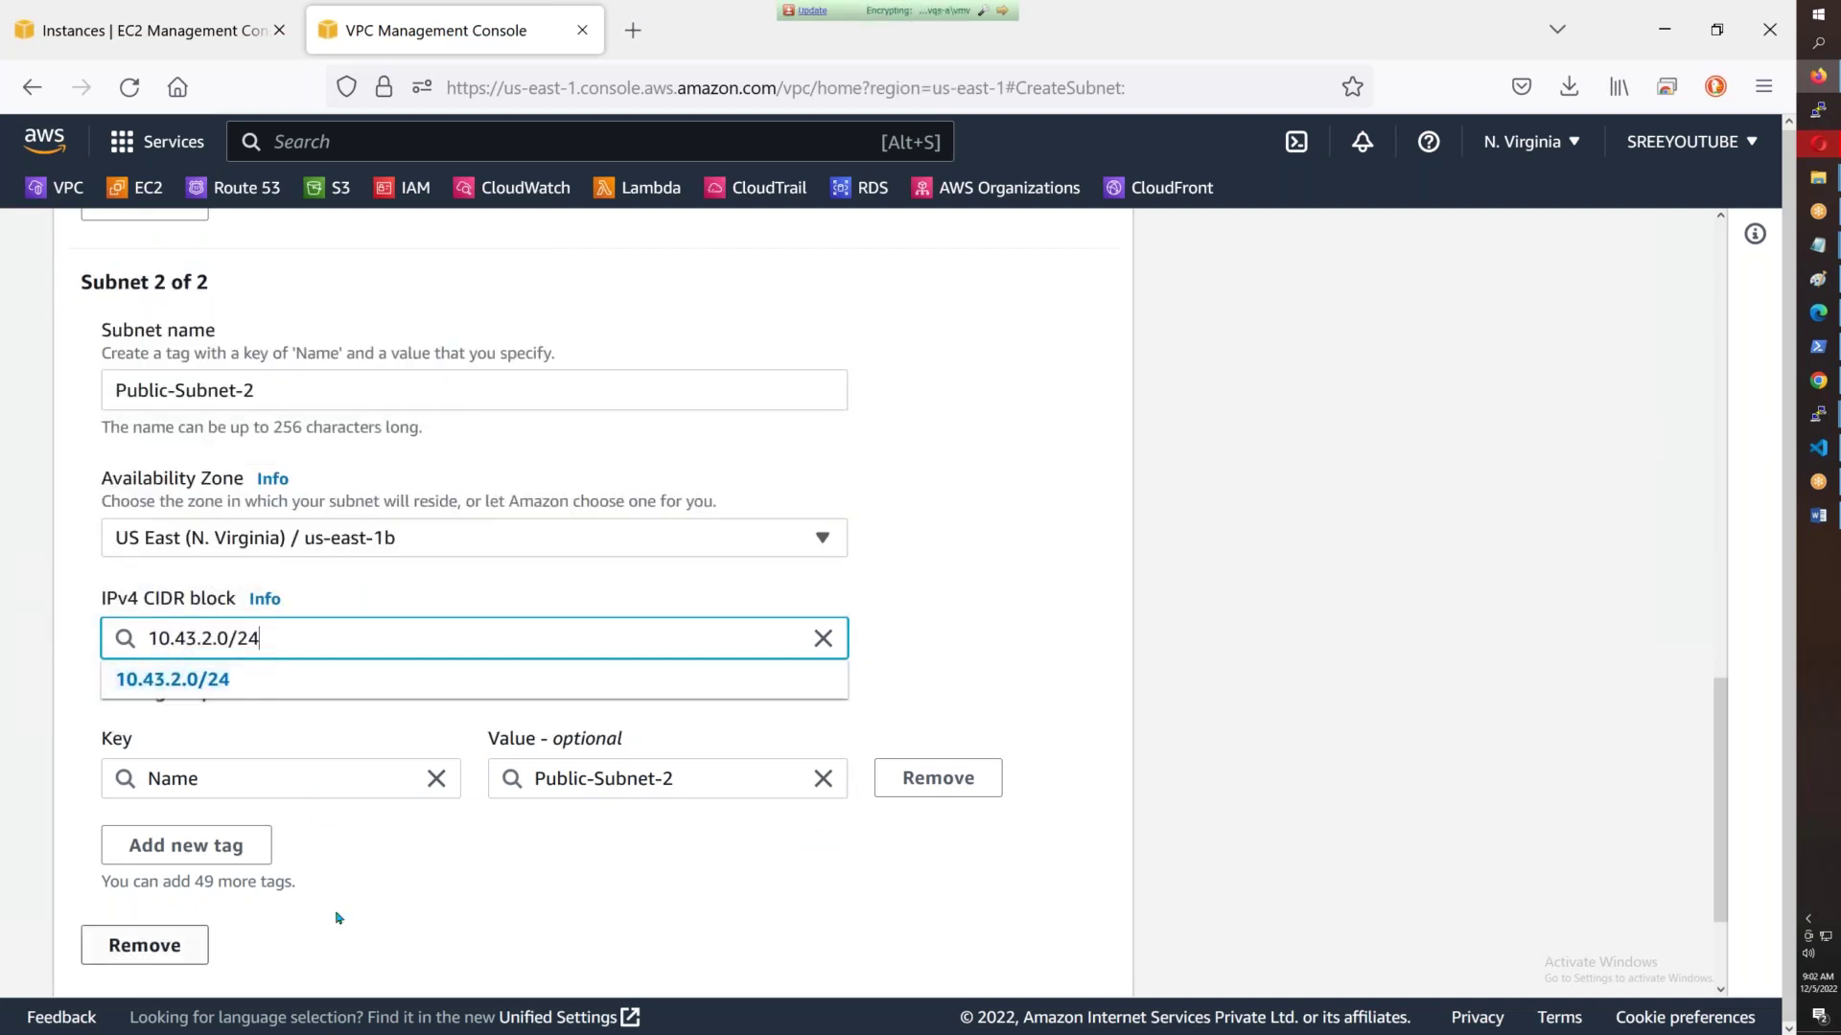
left_click(374, 900)
scroll(374, 900, "down", 2)
- Add Public-Subnet-3 in us-east-1c with CIDR 10.43.3.0/24
left_click(212, 843)
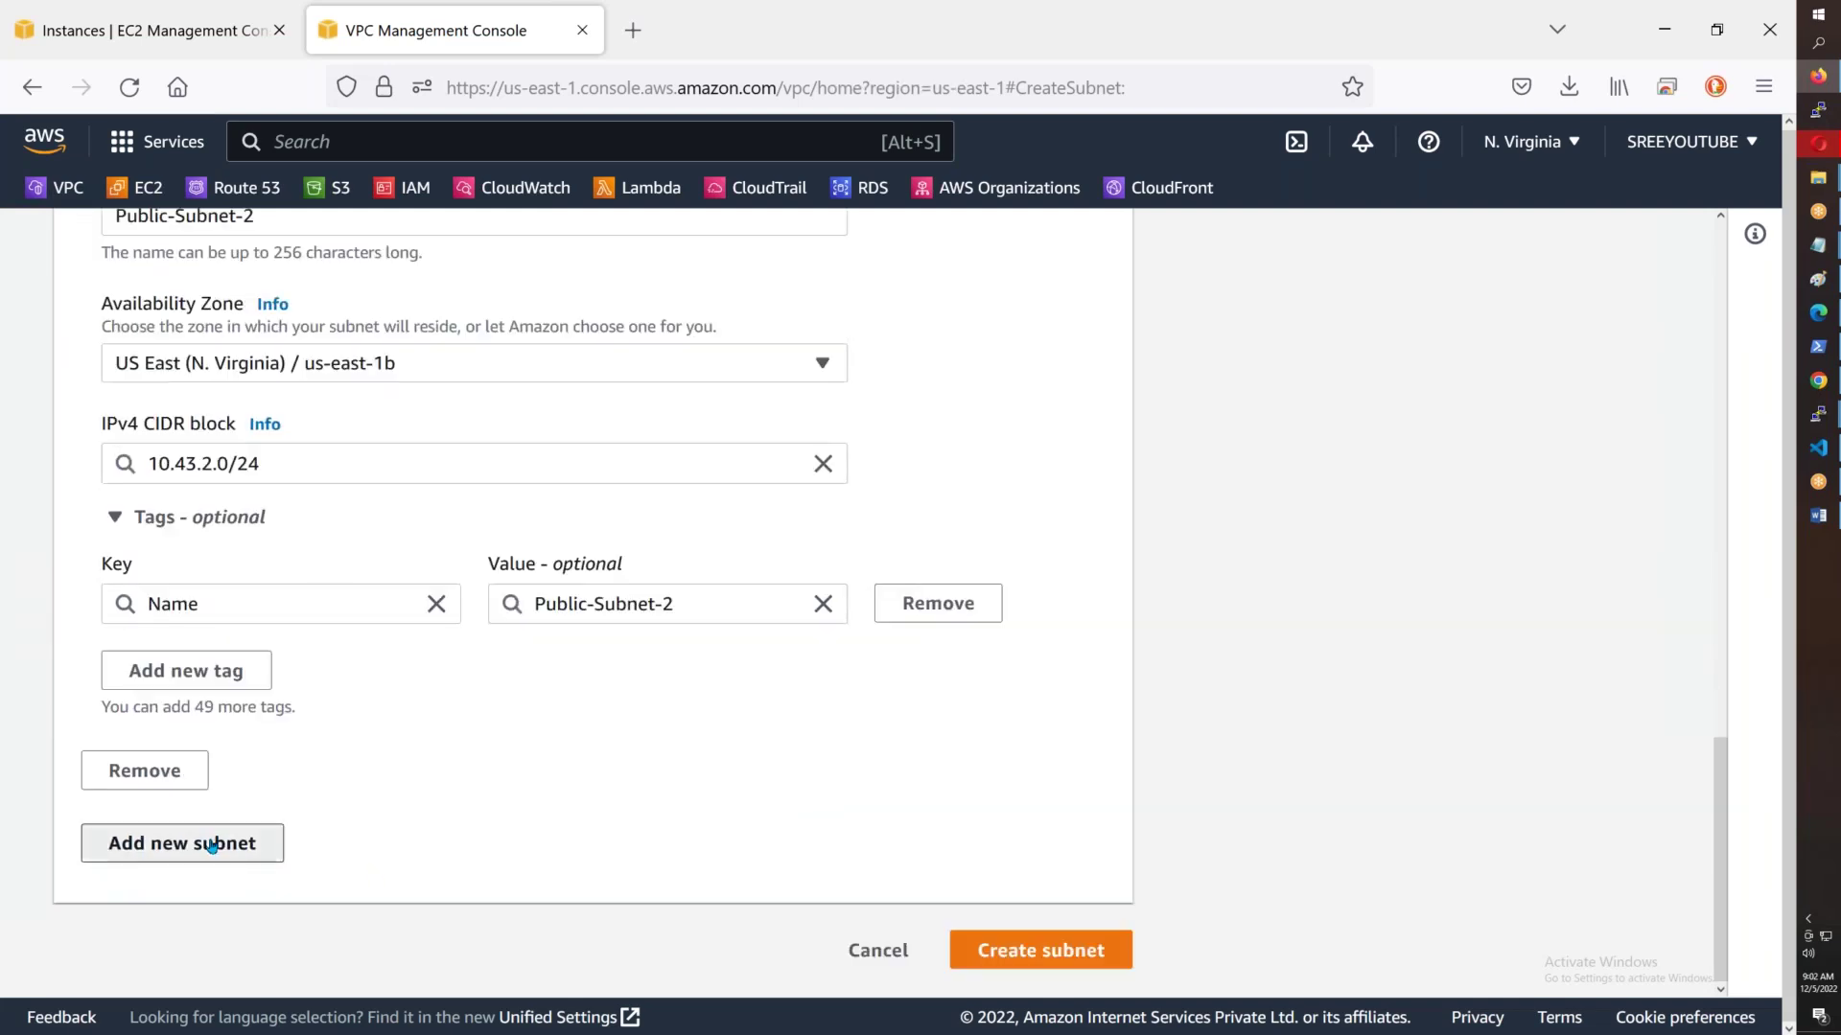
scroll(739, 496, "up", 3)
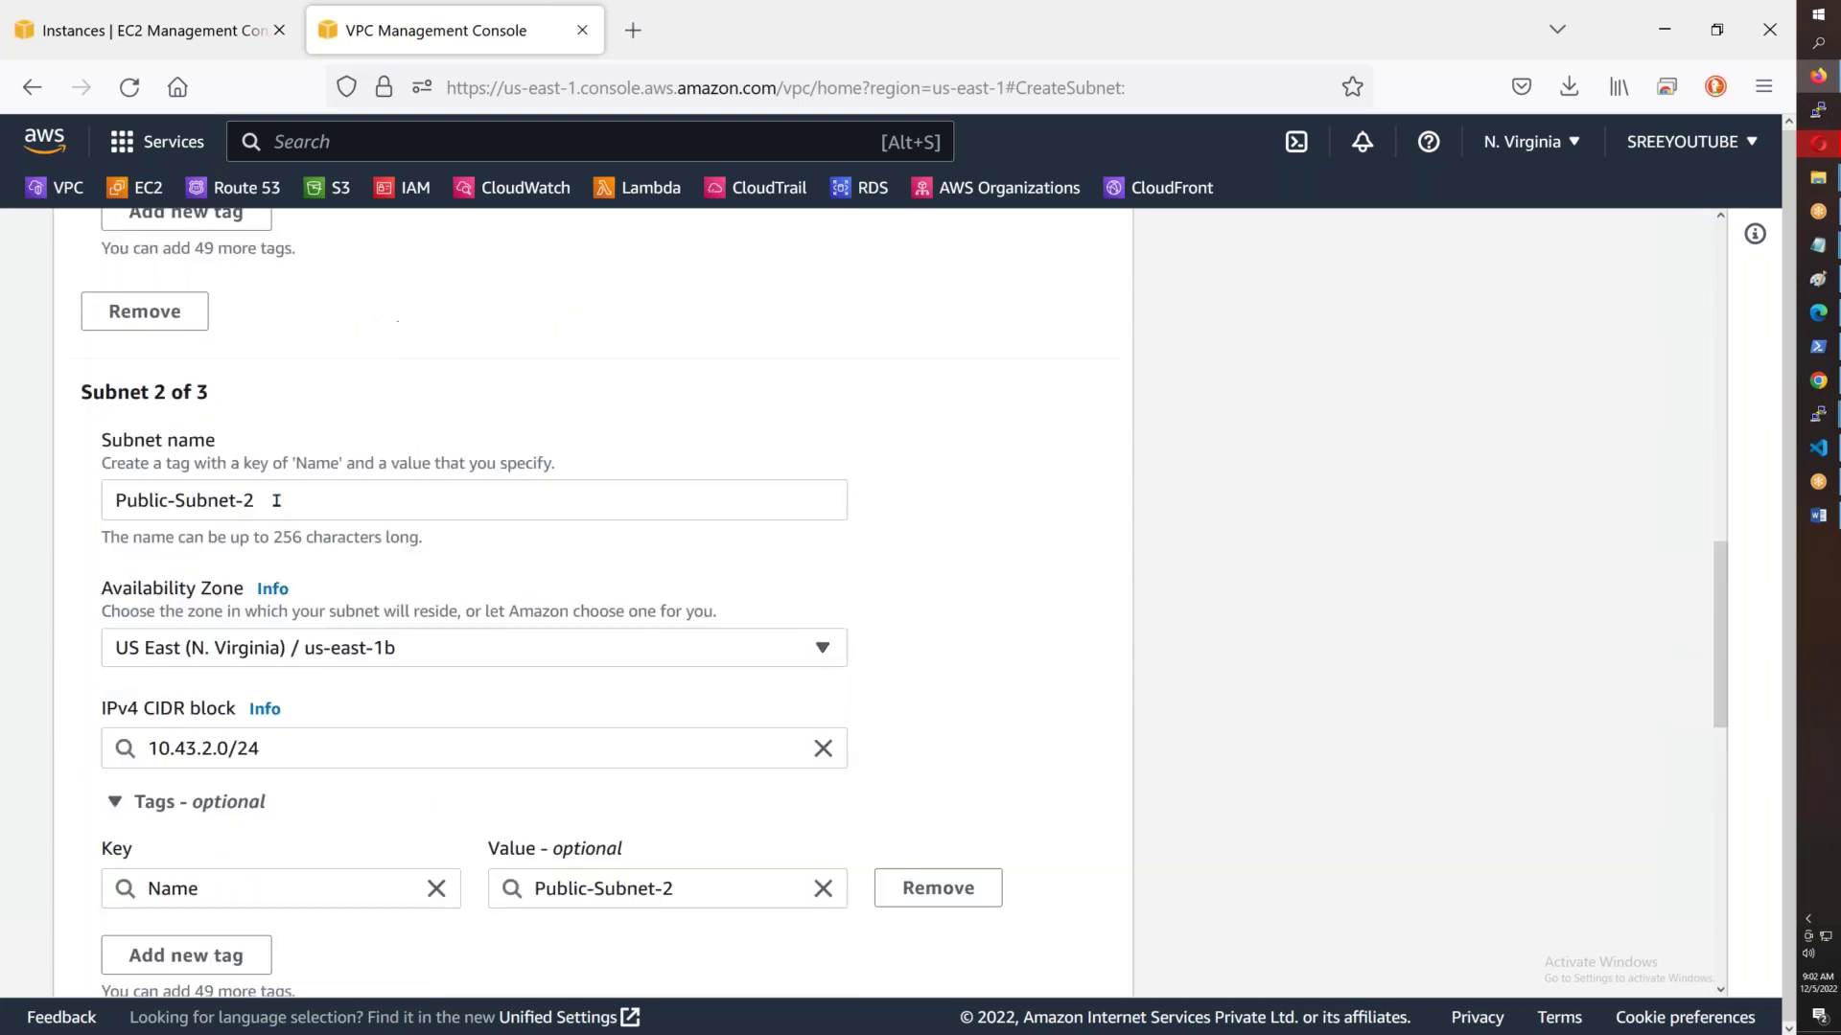
left_click_drag(739, 496, 7, 503)
key("ctrl+c")
scroll(328, 723, "down", 5)
left_click(305, 816)
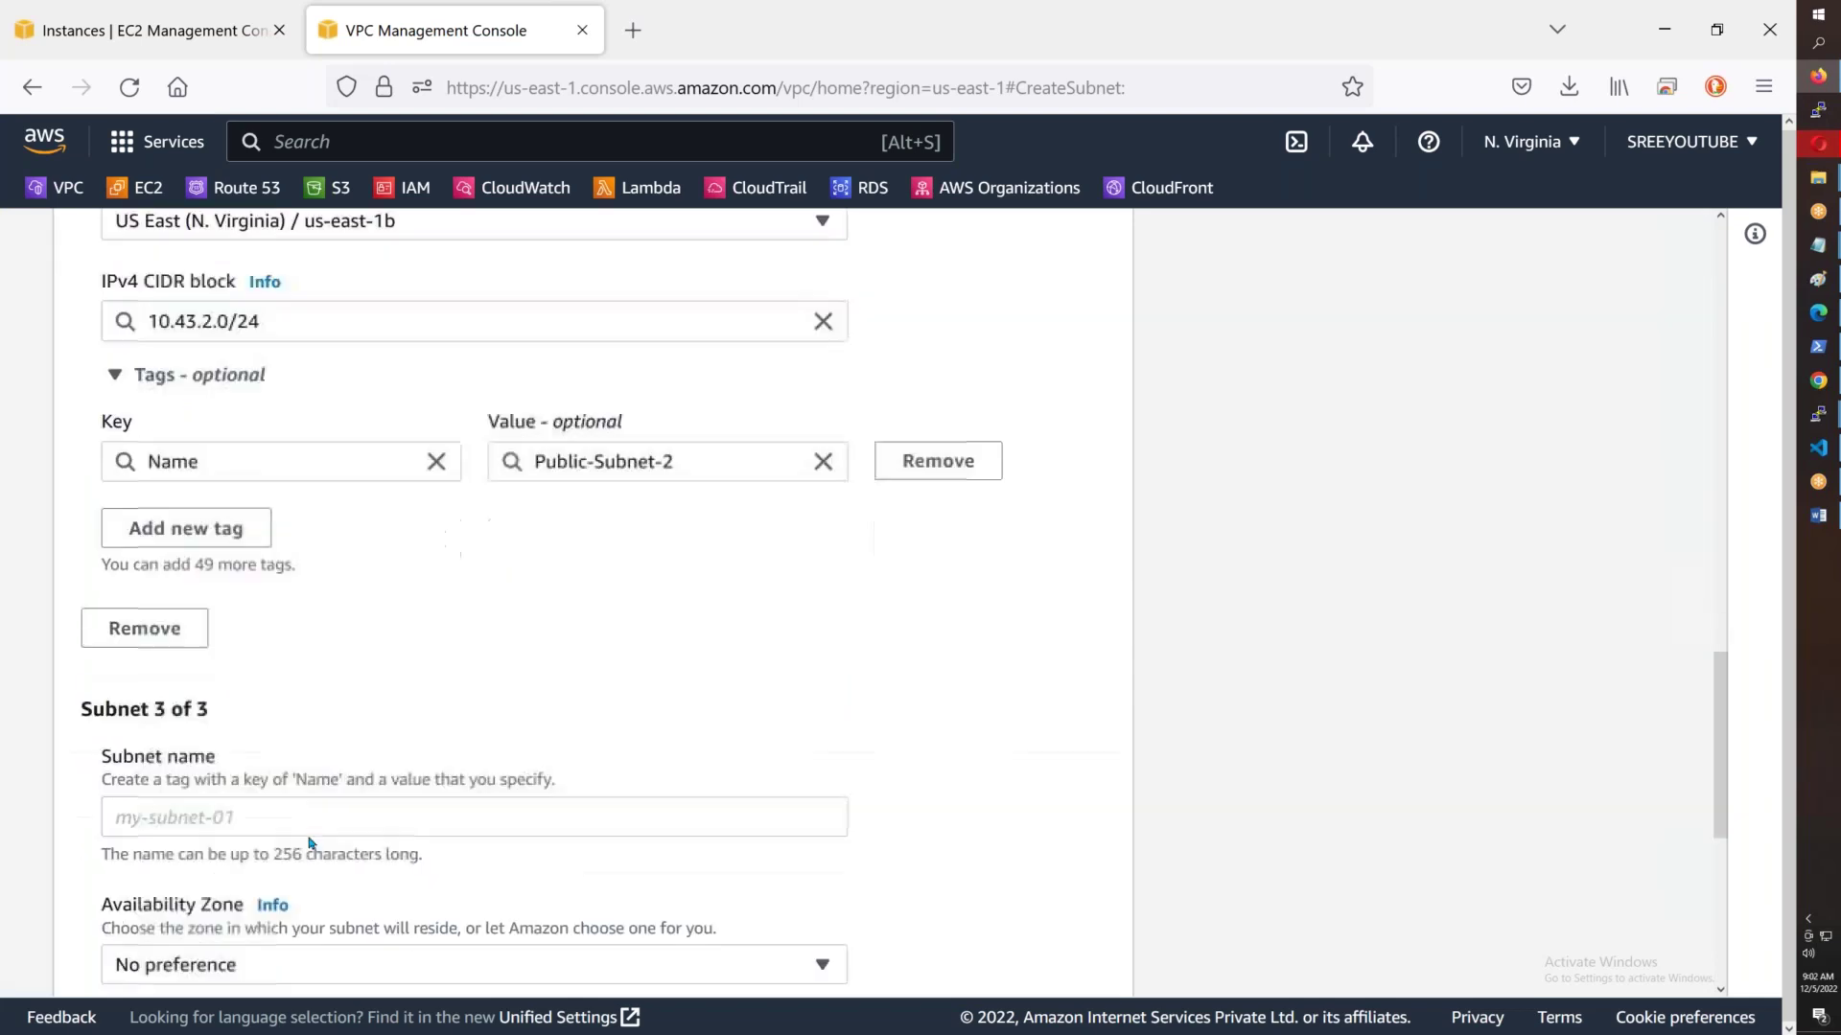
key("ctrl+v")
key("BackSpace")
type("3")
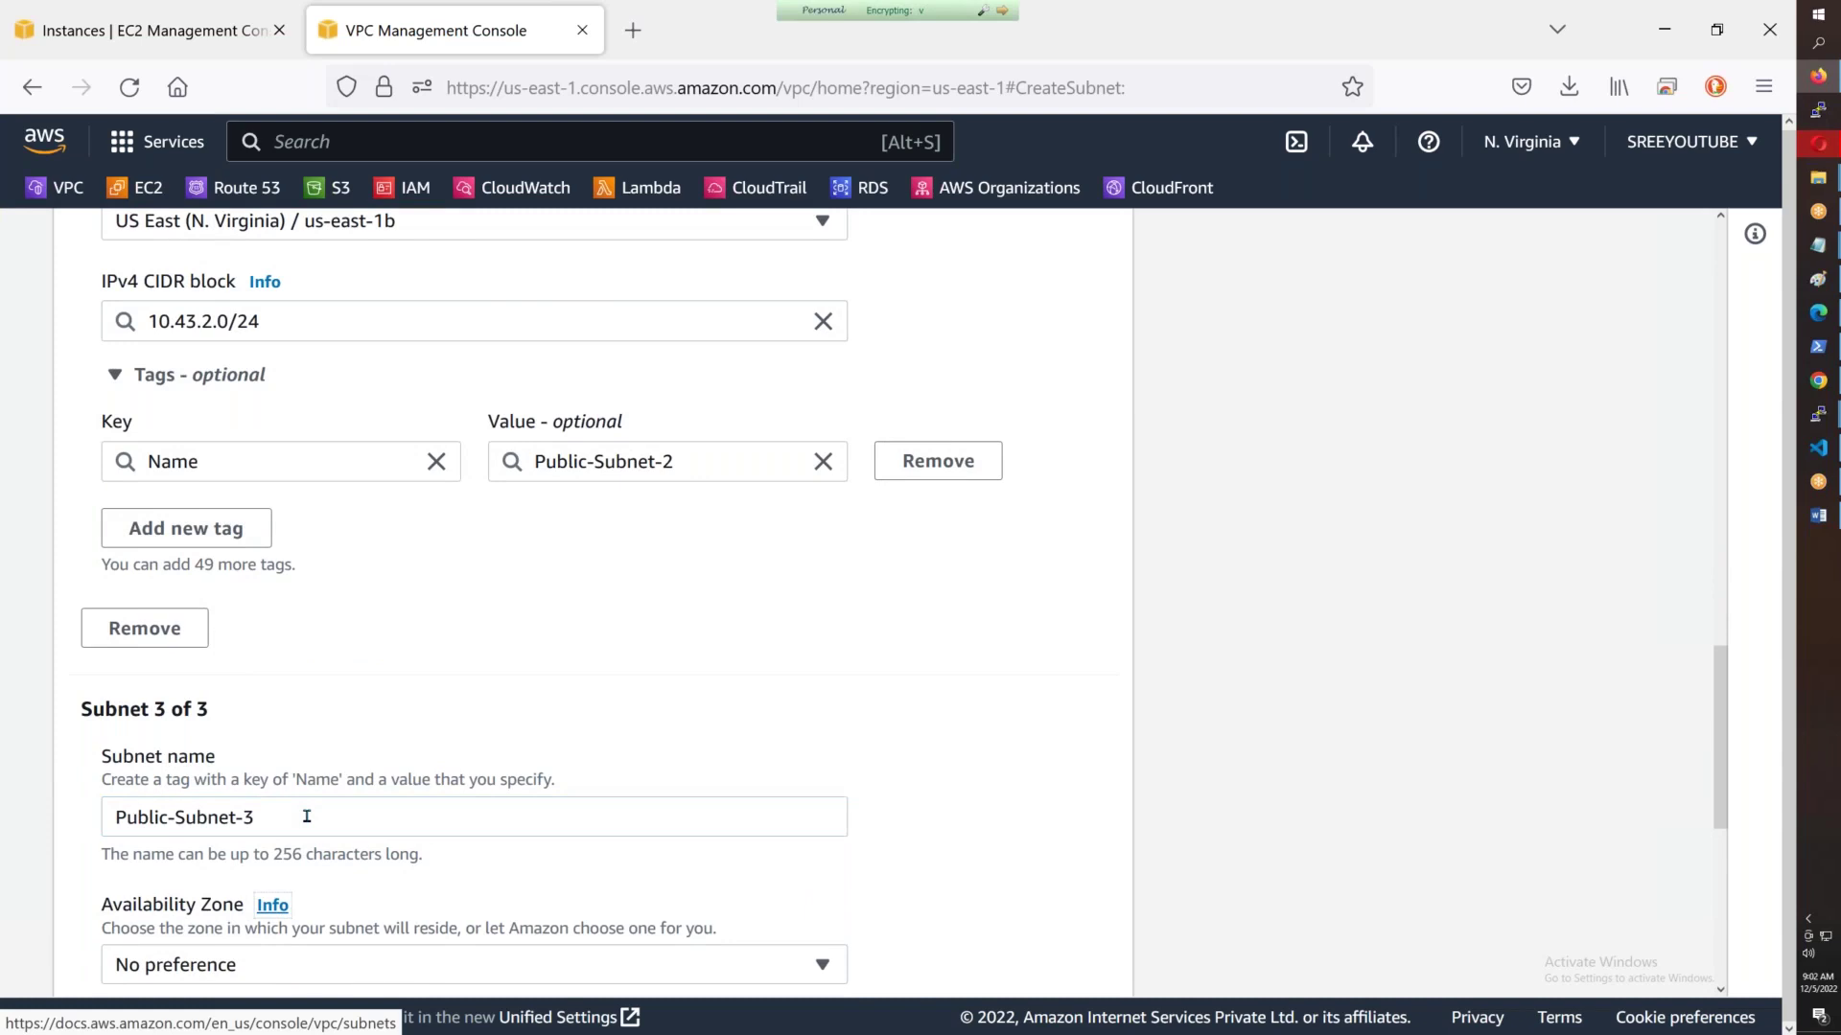
scroll(324, 705, "down", 3)
left_click(324, 692)
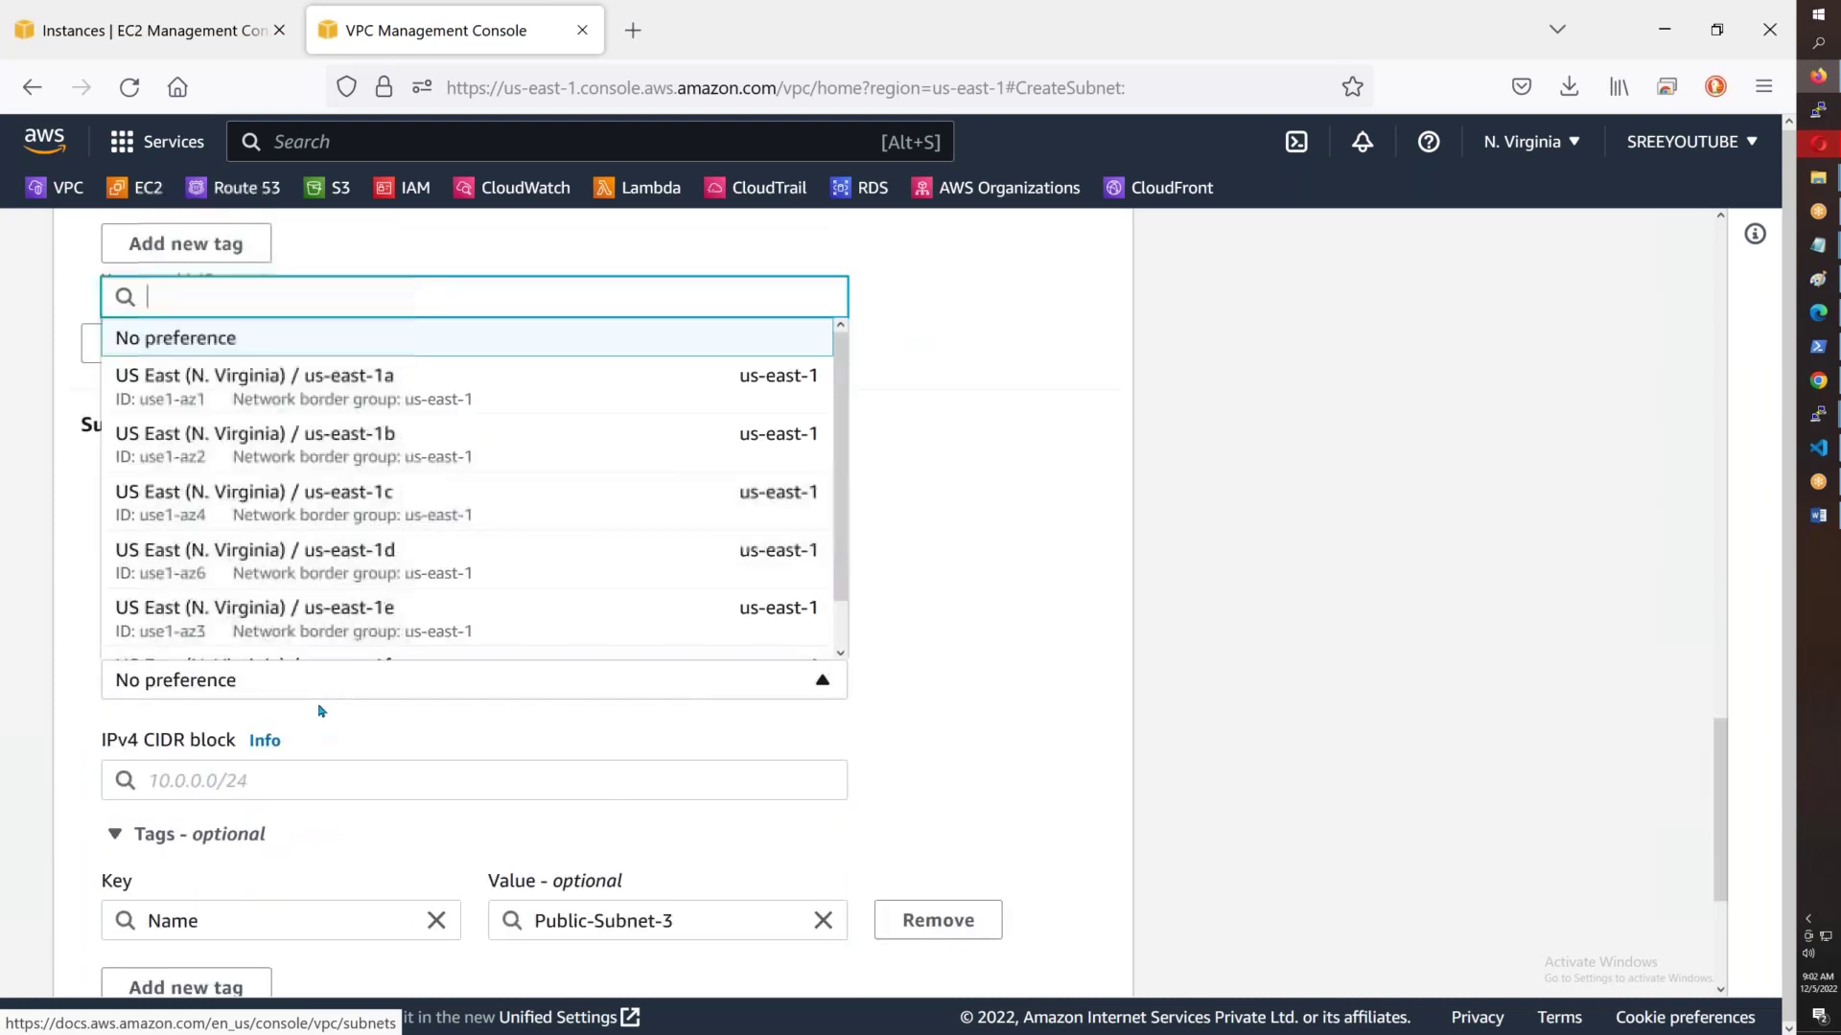
left_click(371, 510)
left_click(219, 772)
type("1")
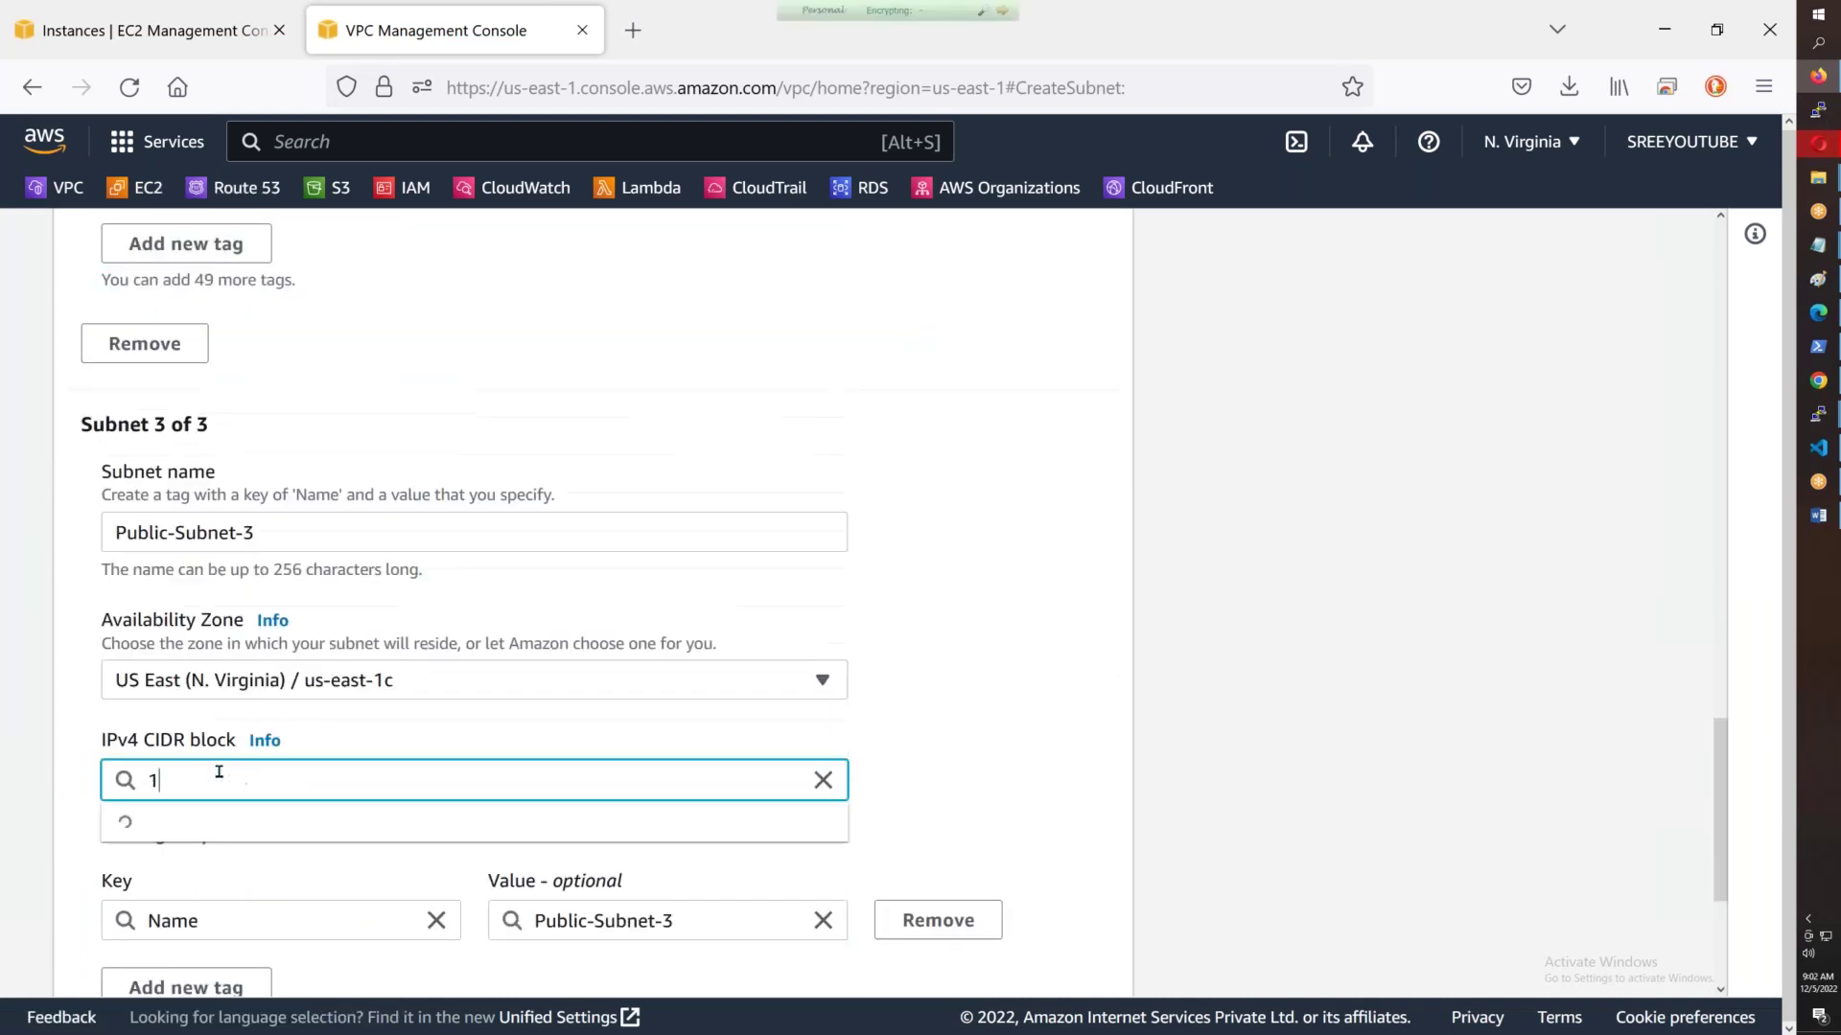
type("0.43.2.0")
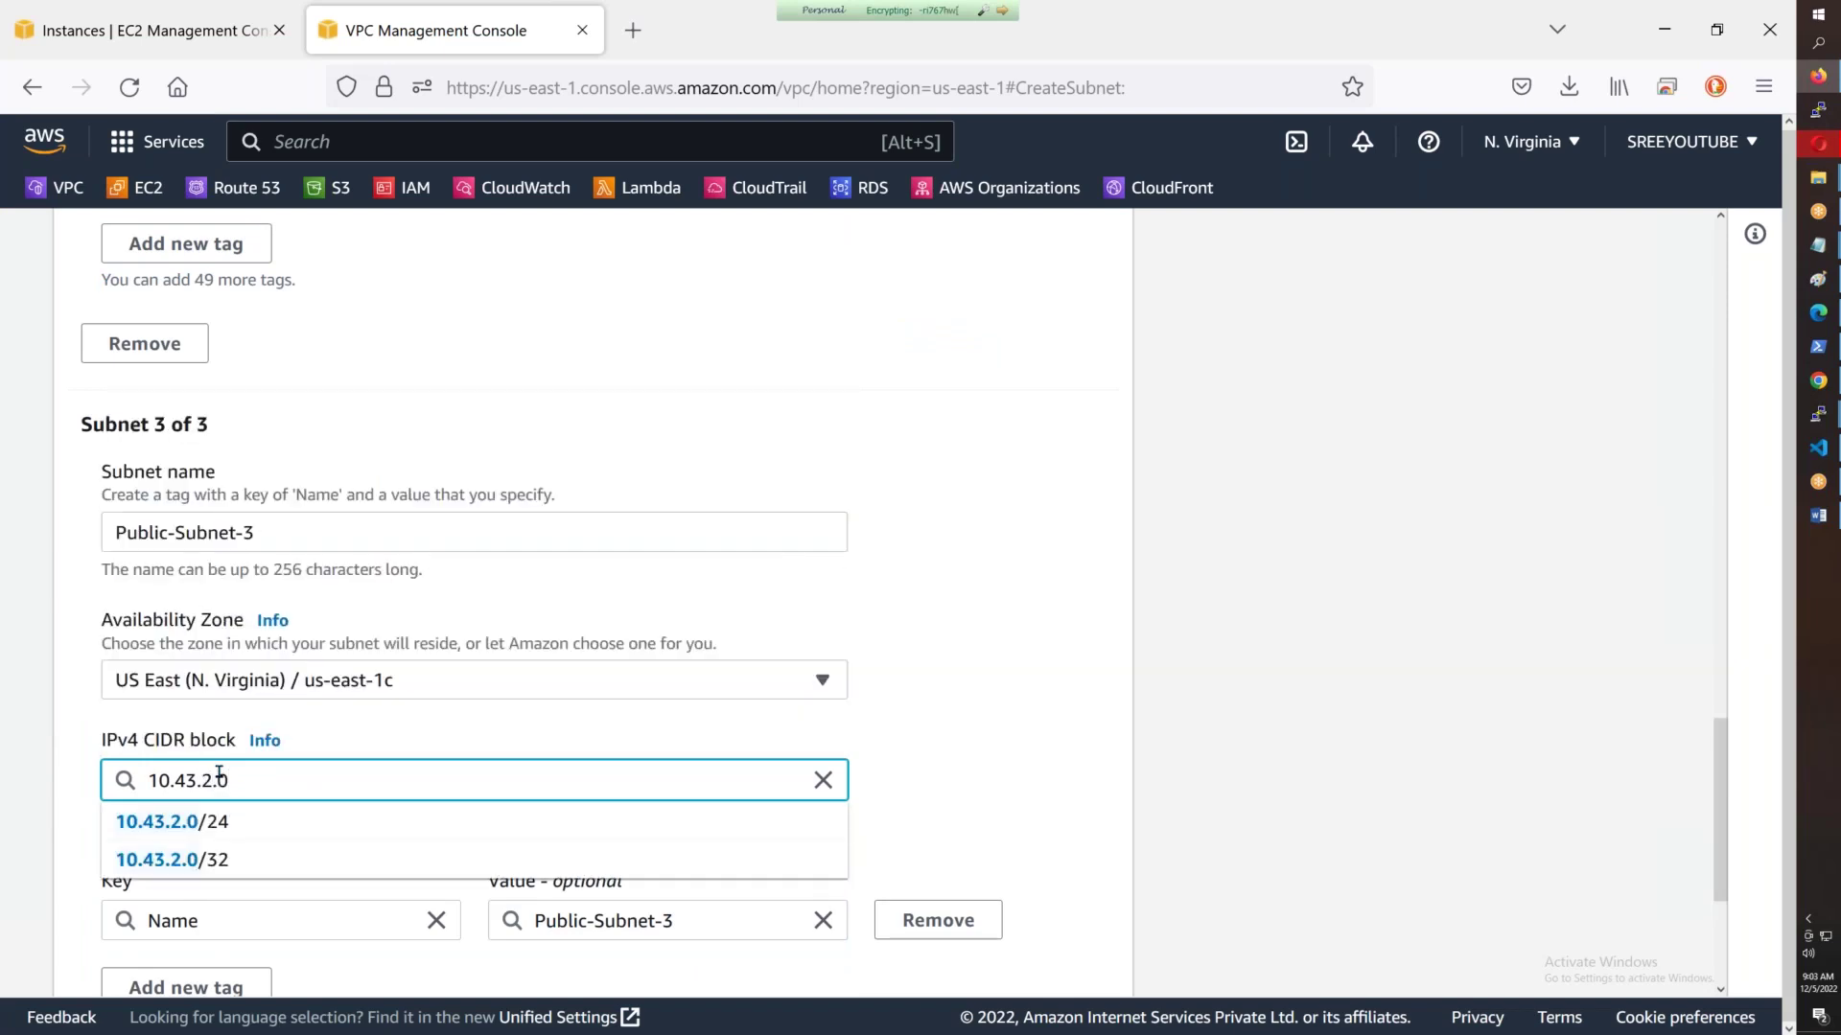
key("BackSpace")
type("3.0/24")
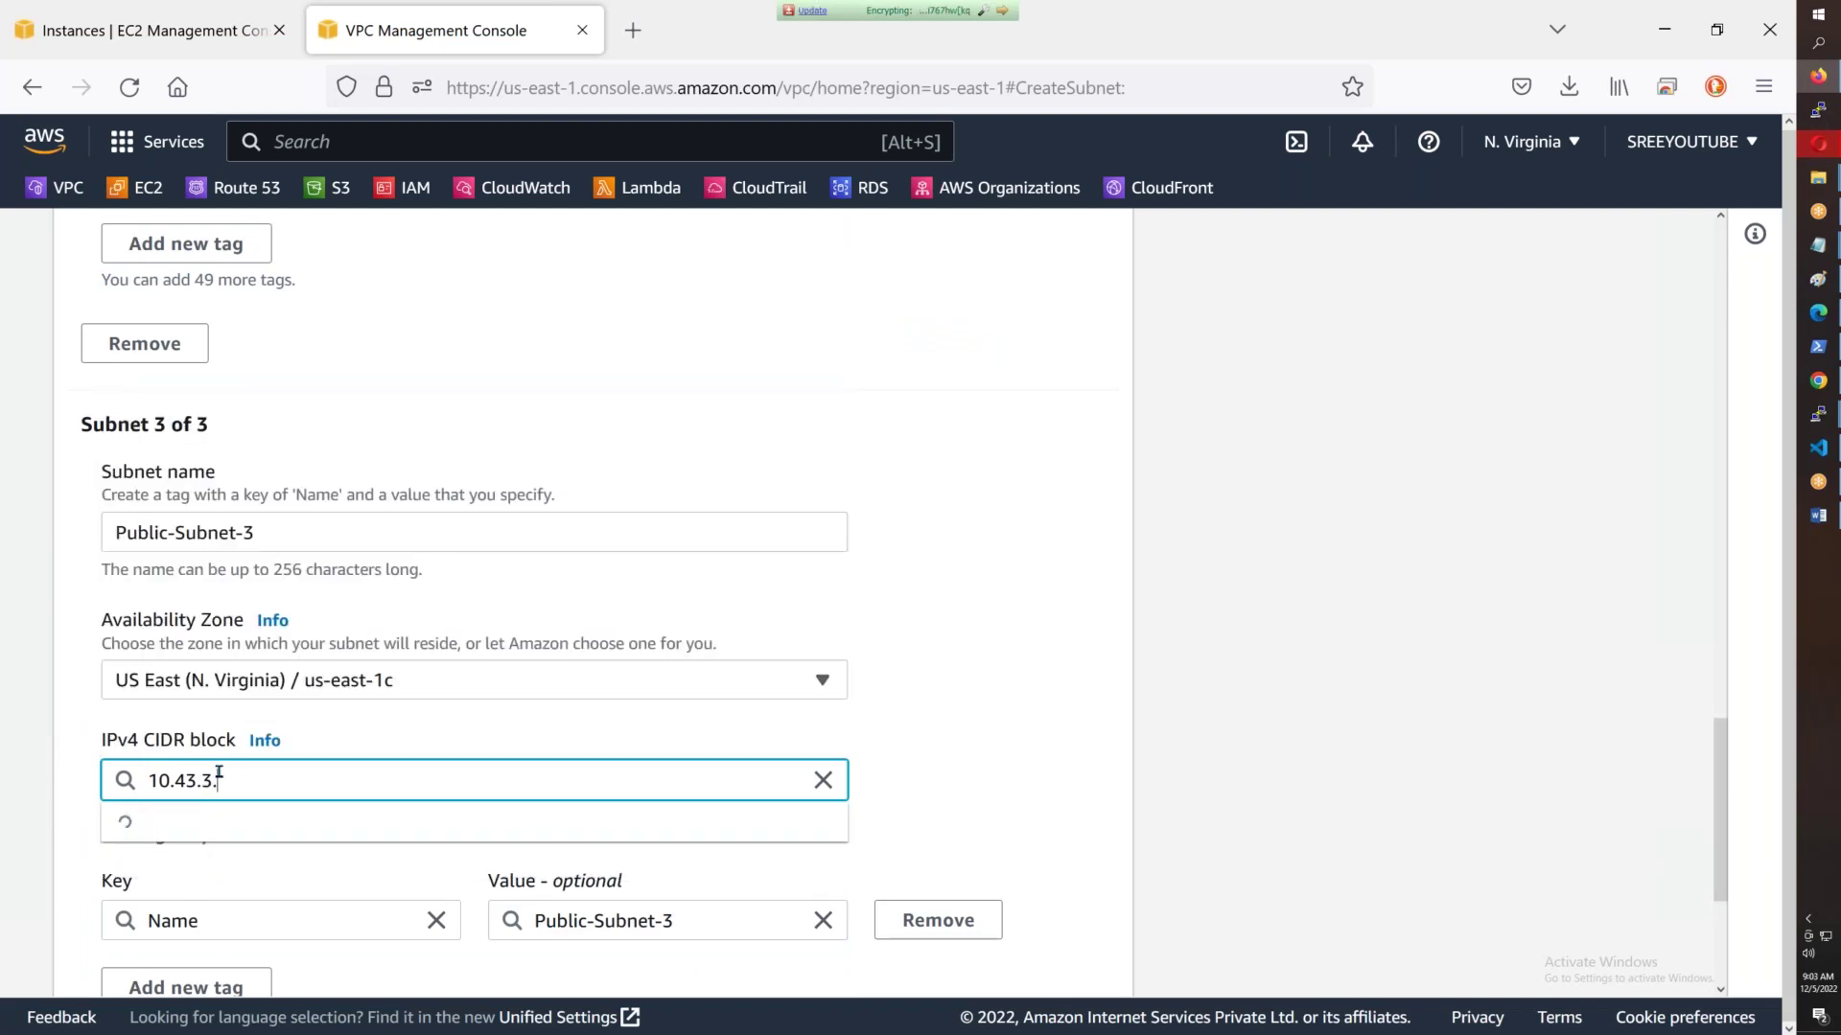
key("Tab")
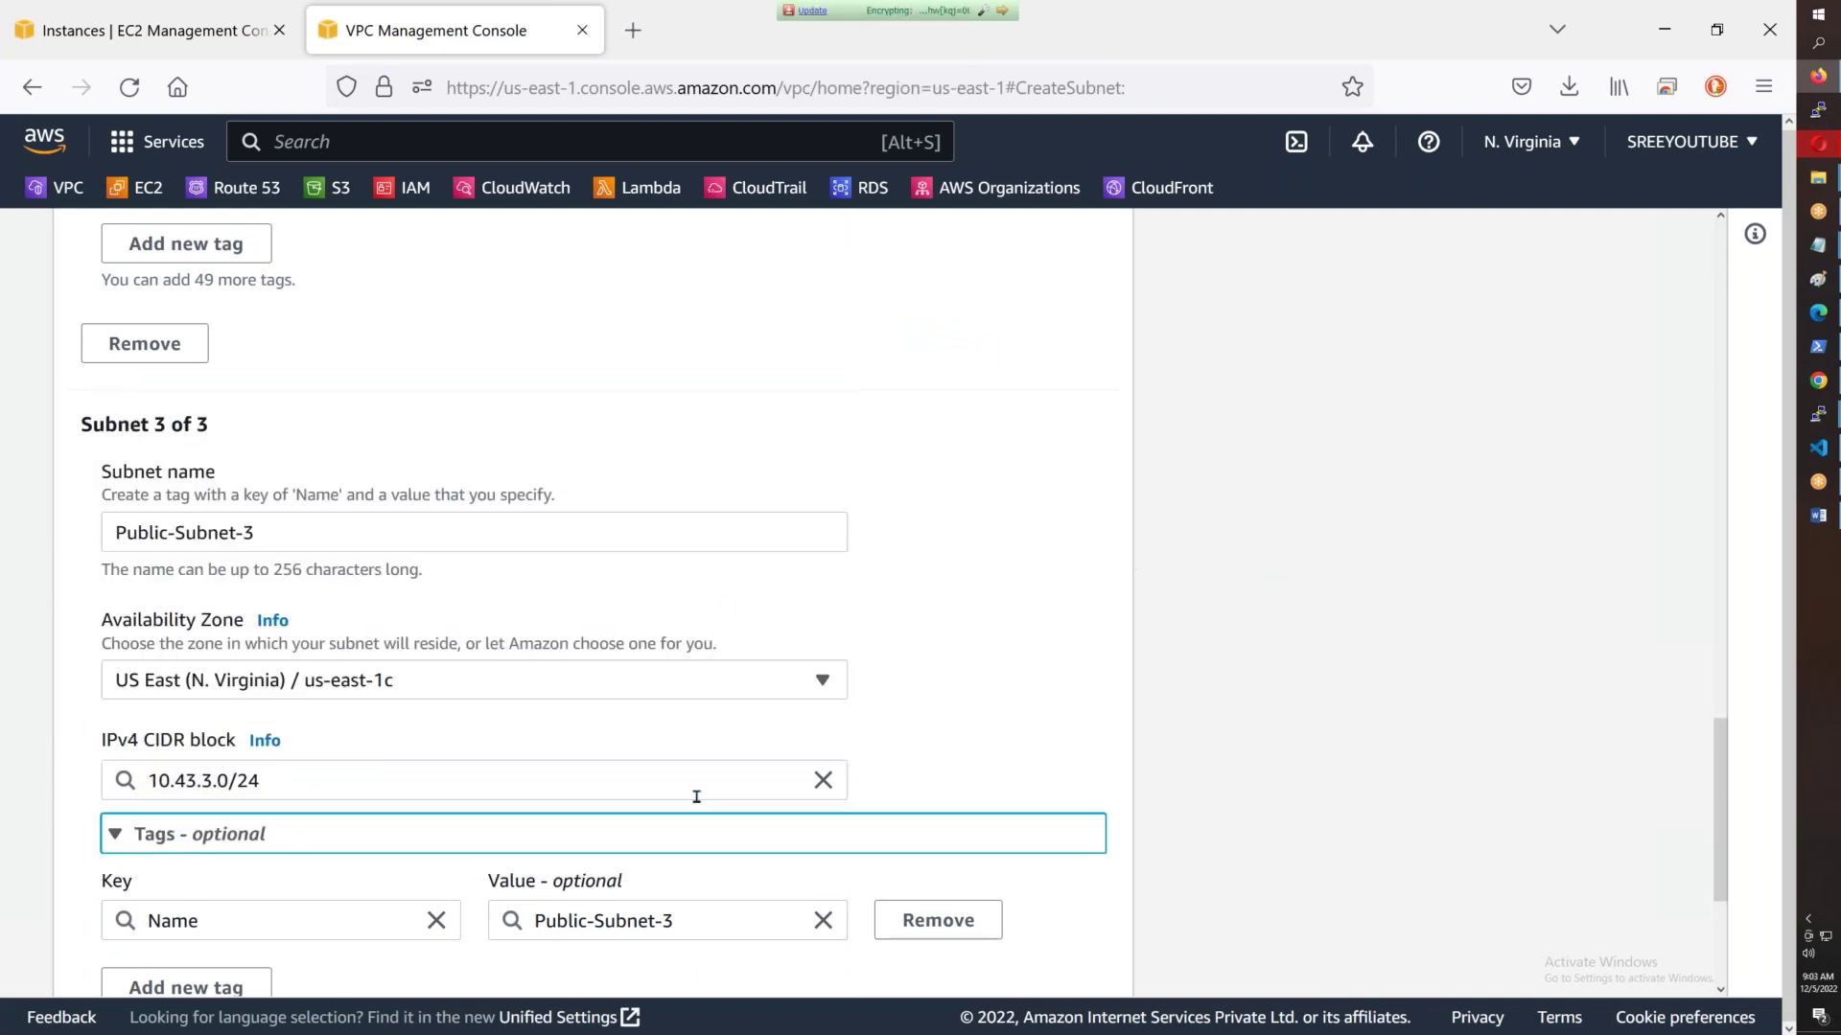
scroll(696, 797, "up", 15)
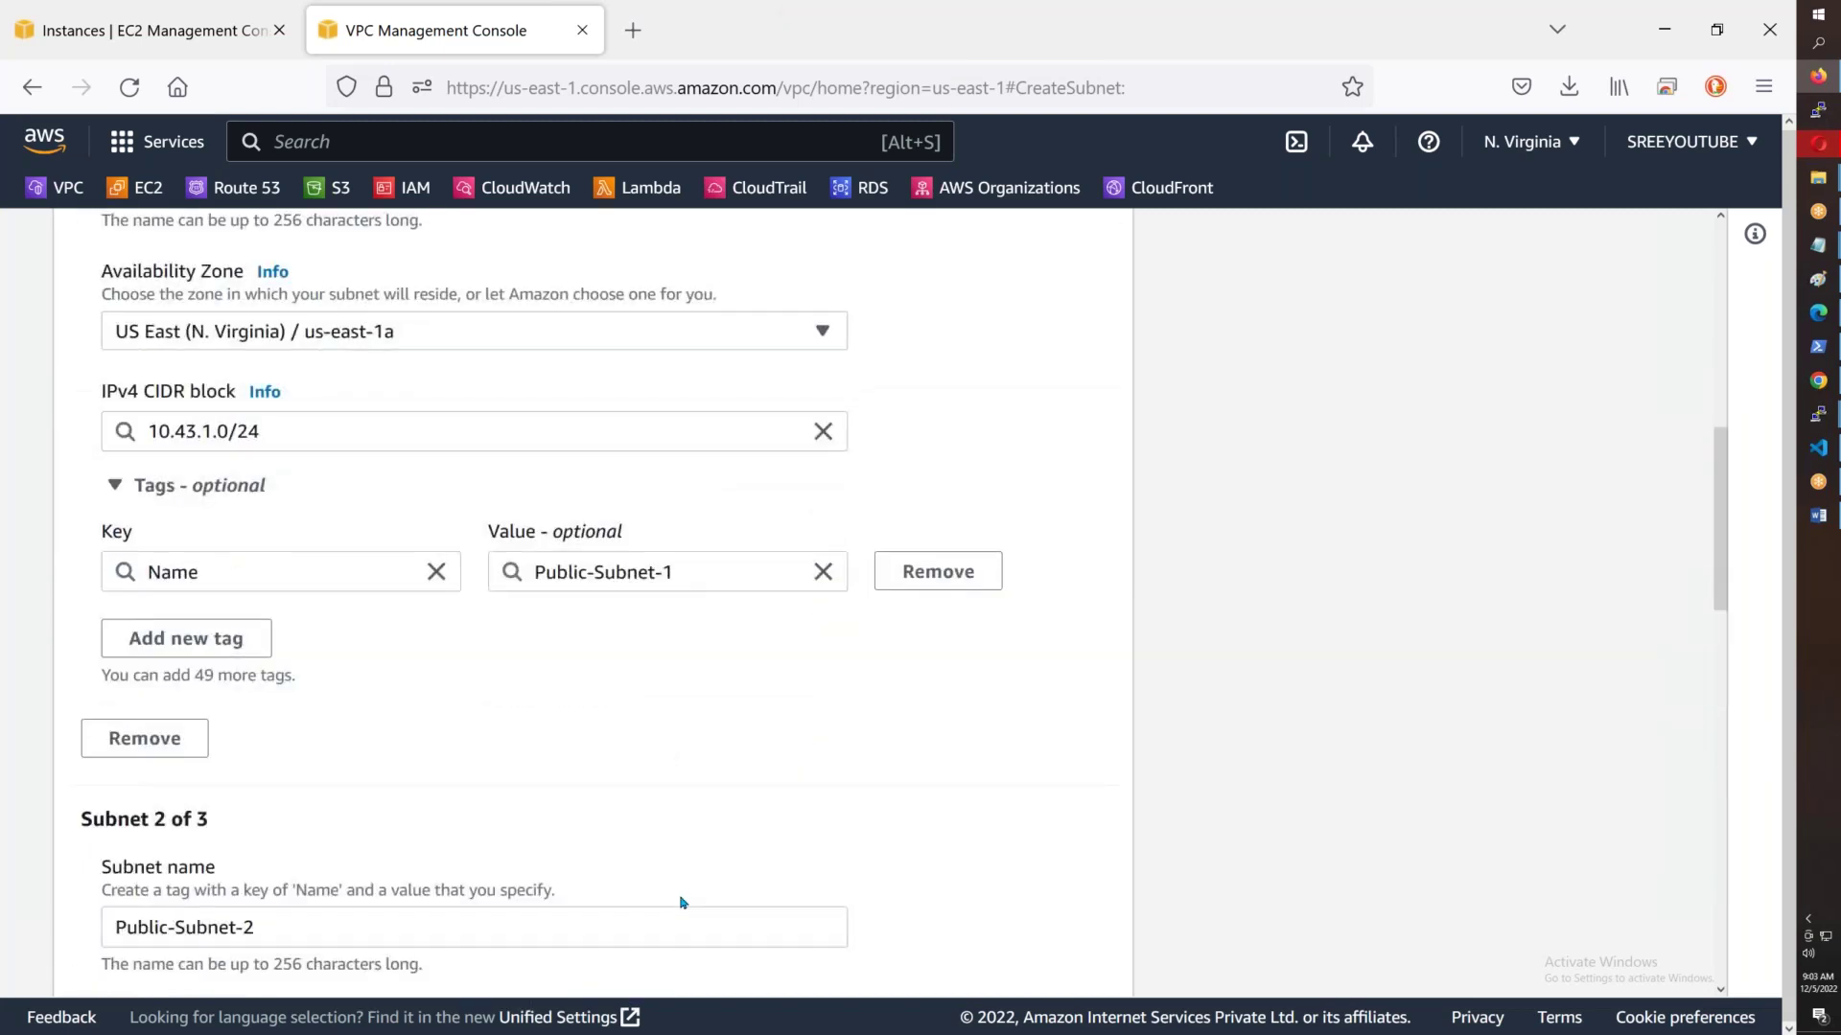
scroll(676, 889, "up", 4)
scroll(674, 883, "down", 18)
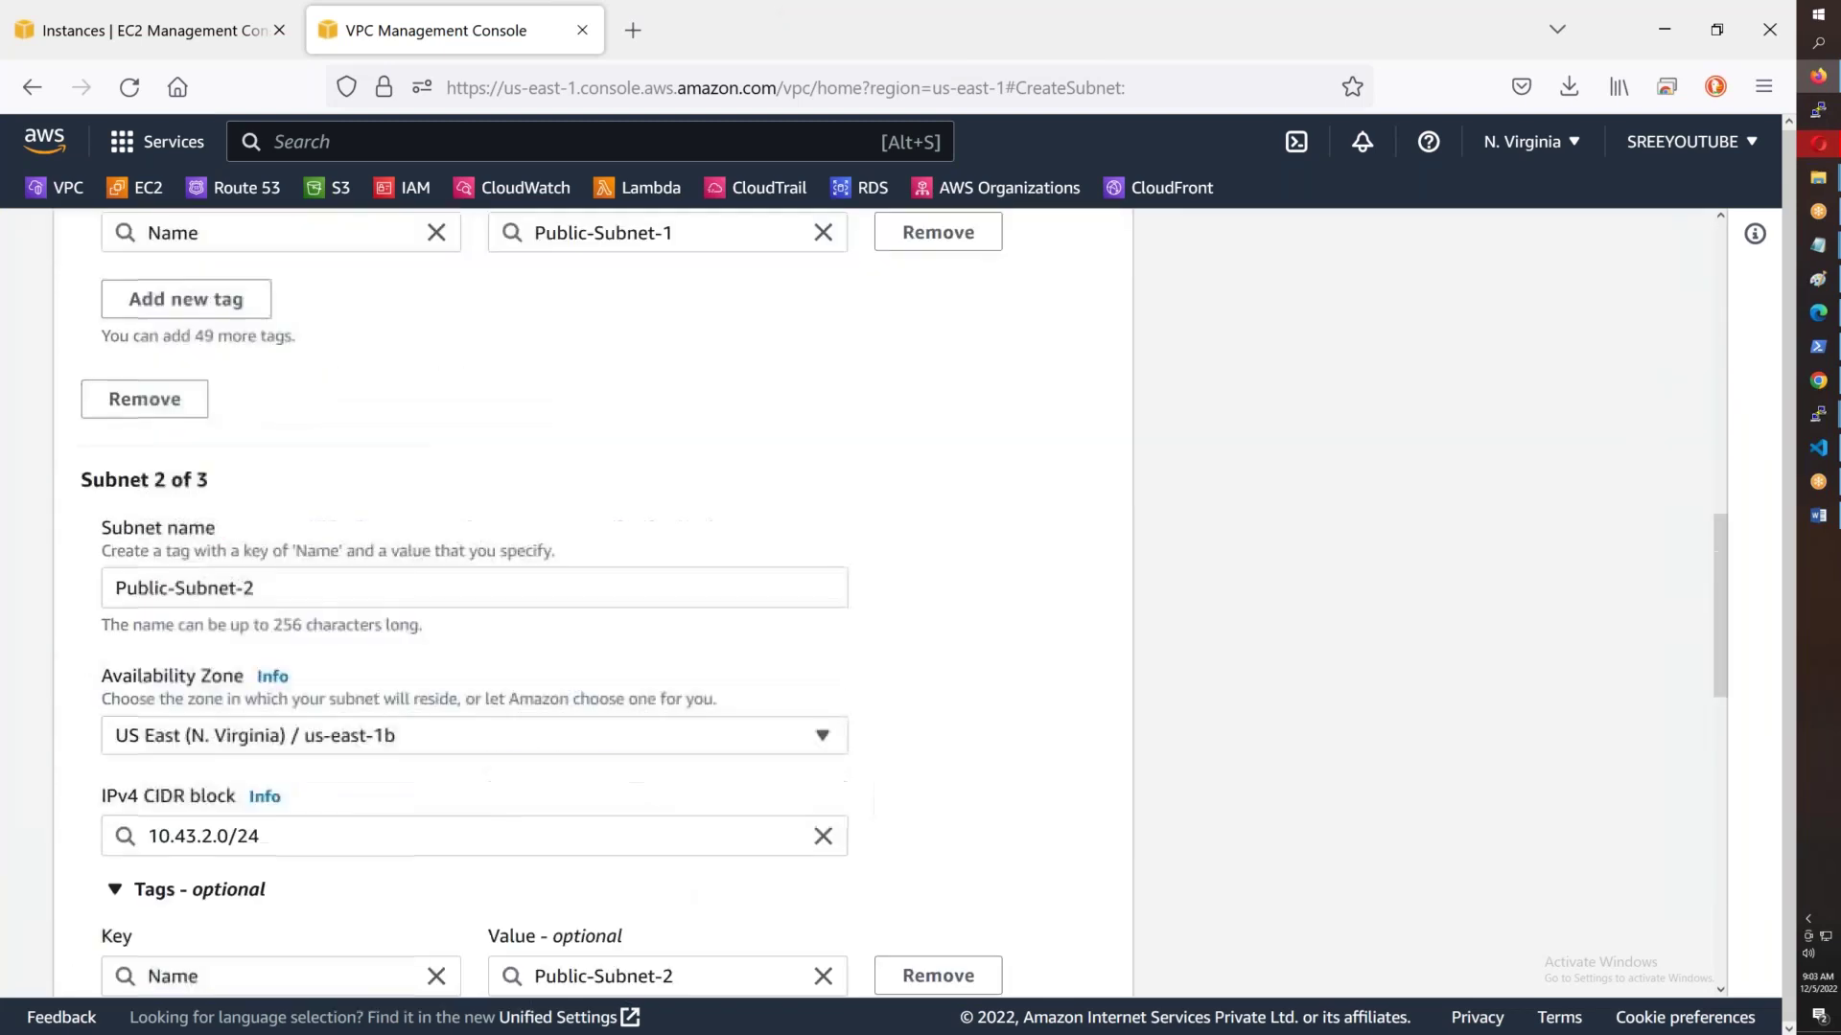
scroll(593, 594, "down", 4)
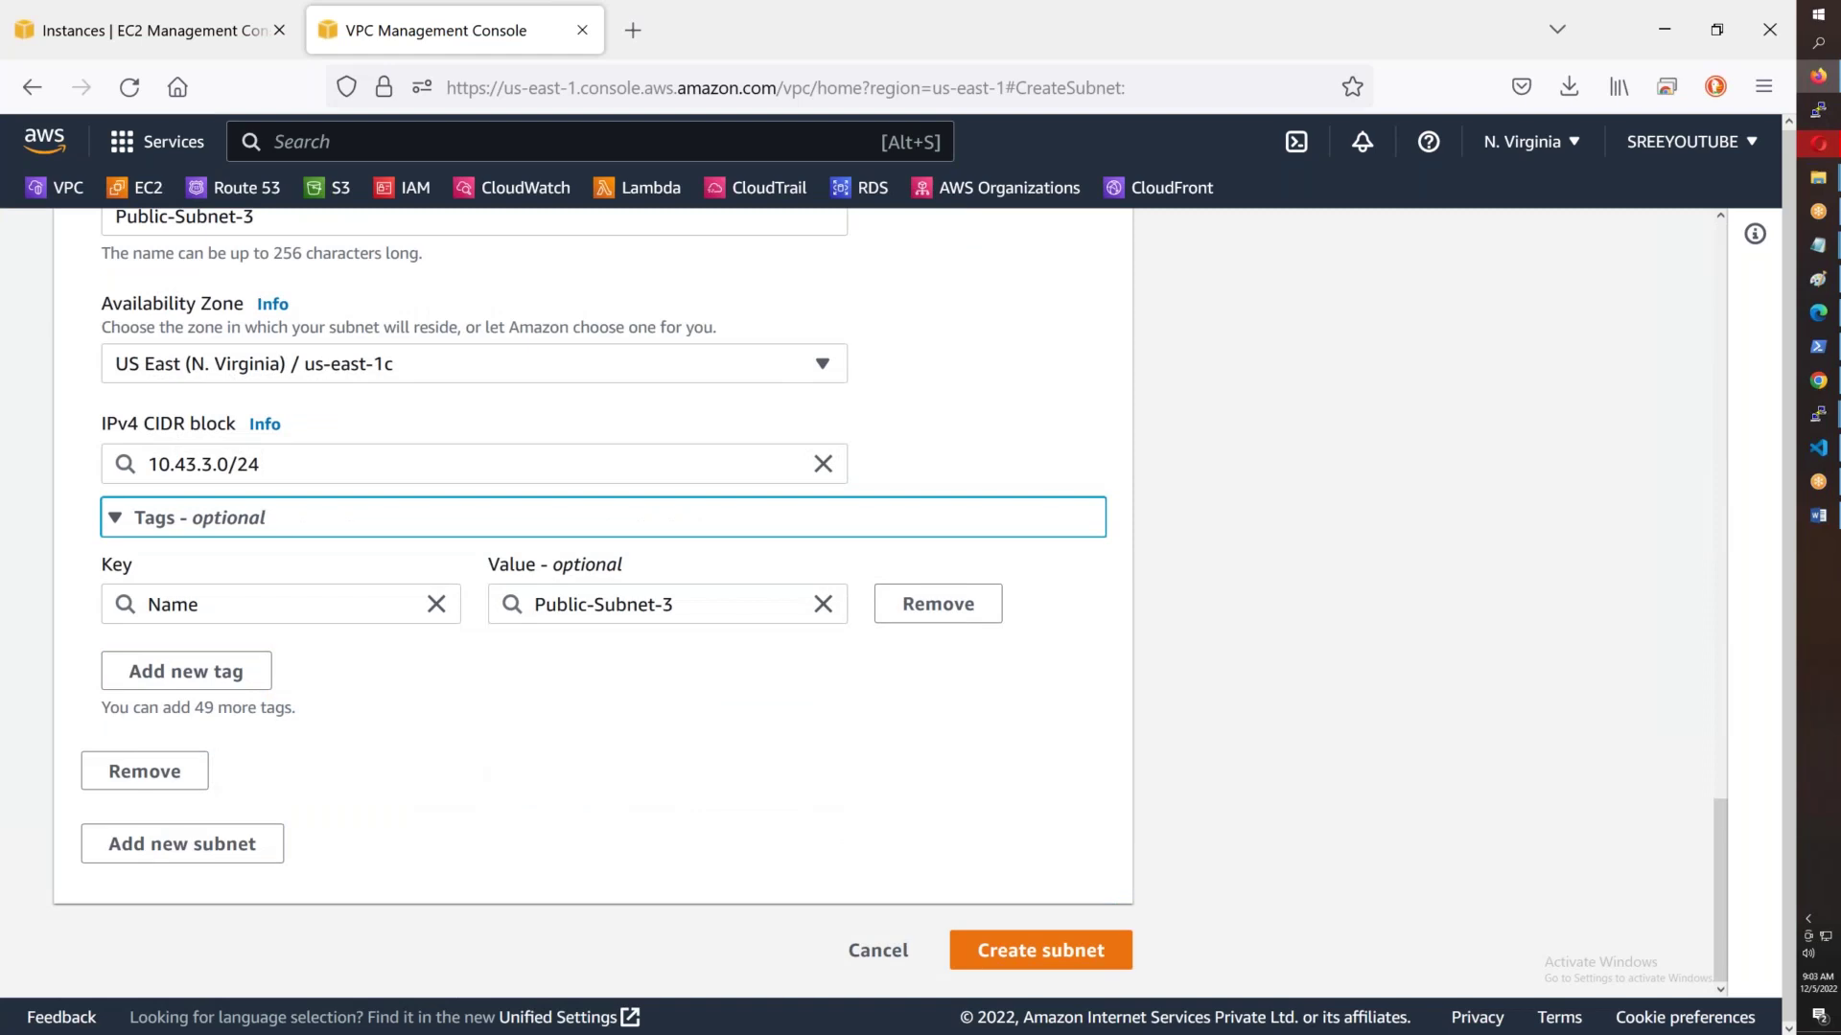
- Submit the form and check that Public-Subnet-1 to 3 are listed as Available
left_click(1040, 950)
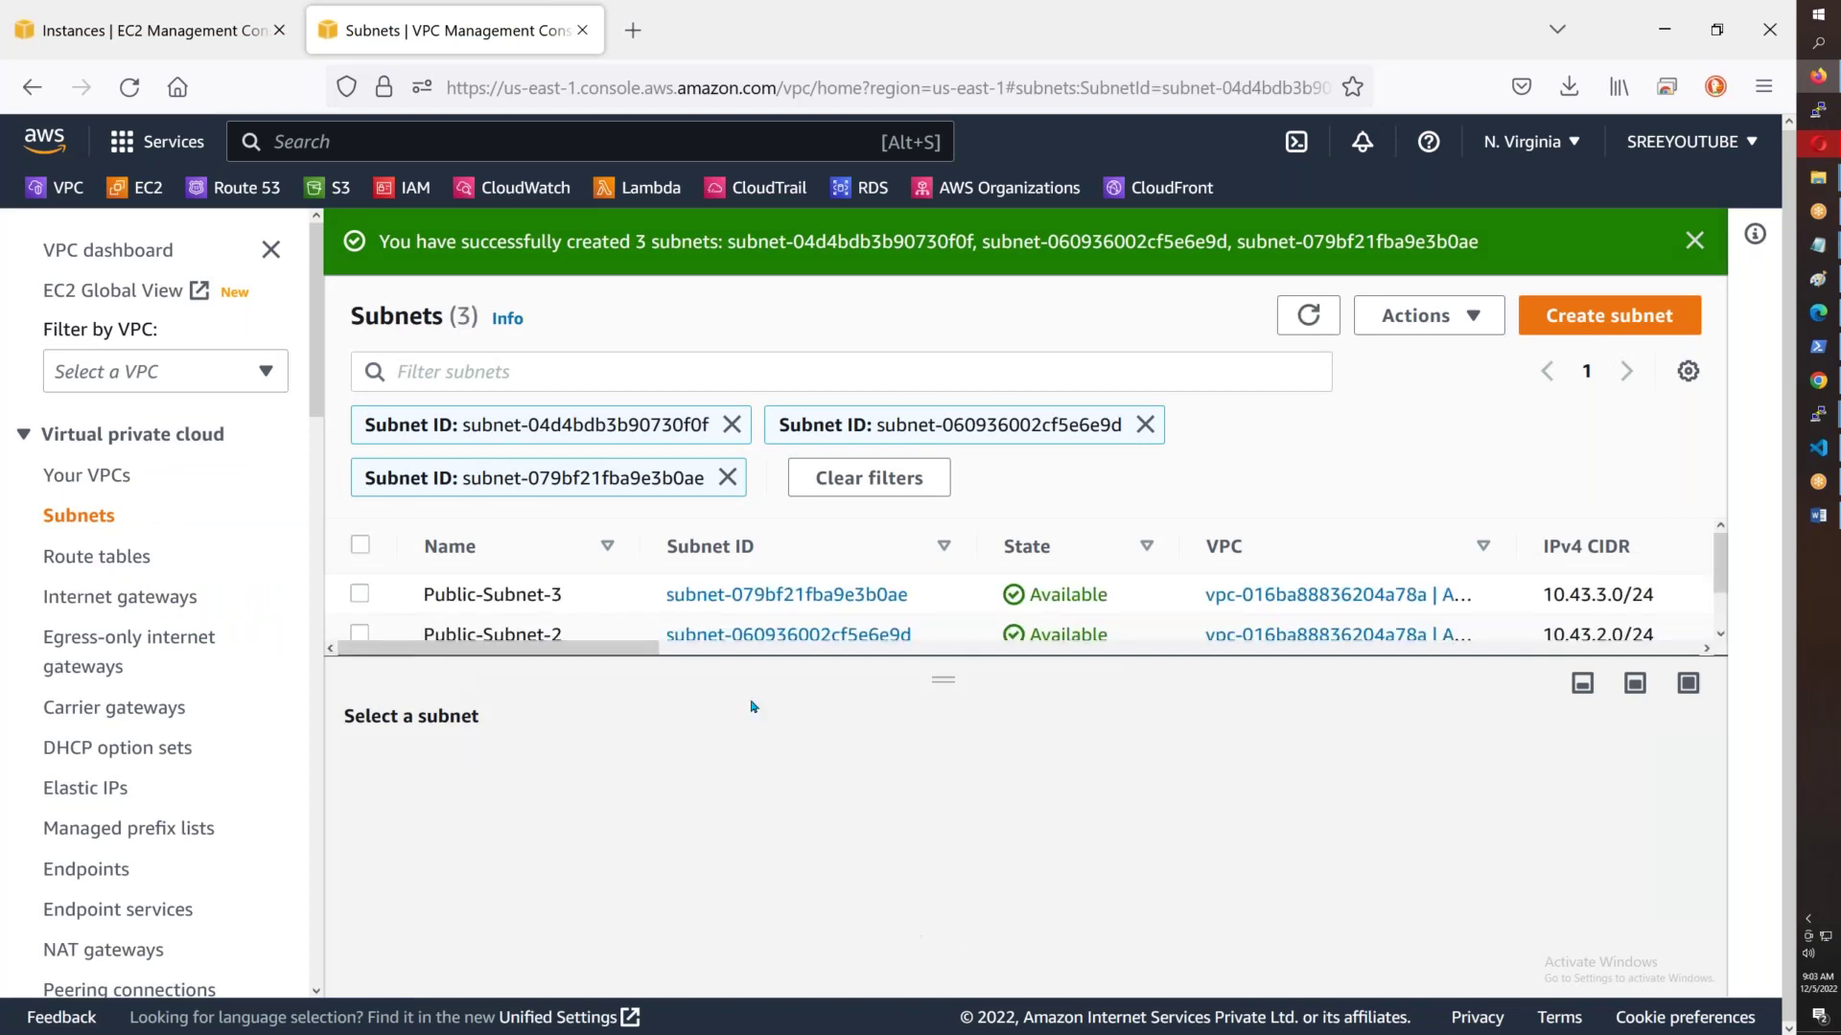
scroll(753, 616, "down", 1)
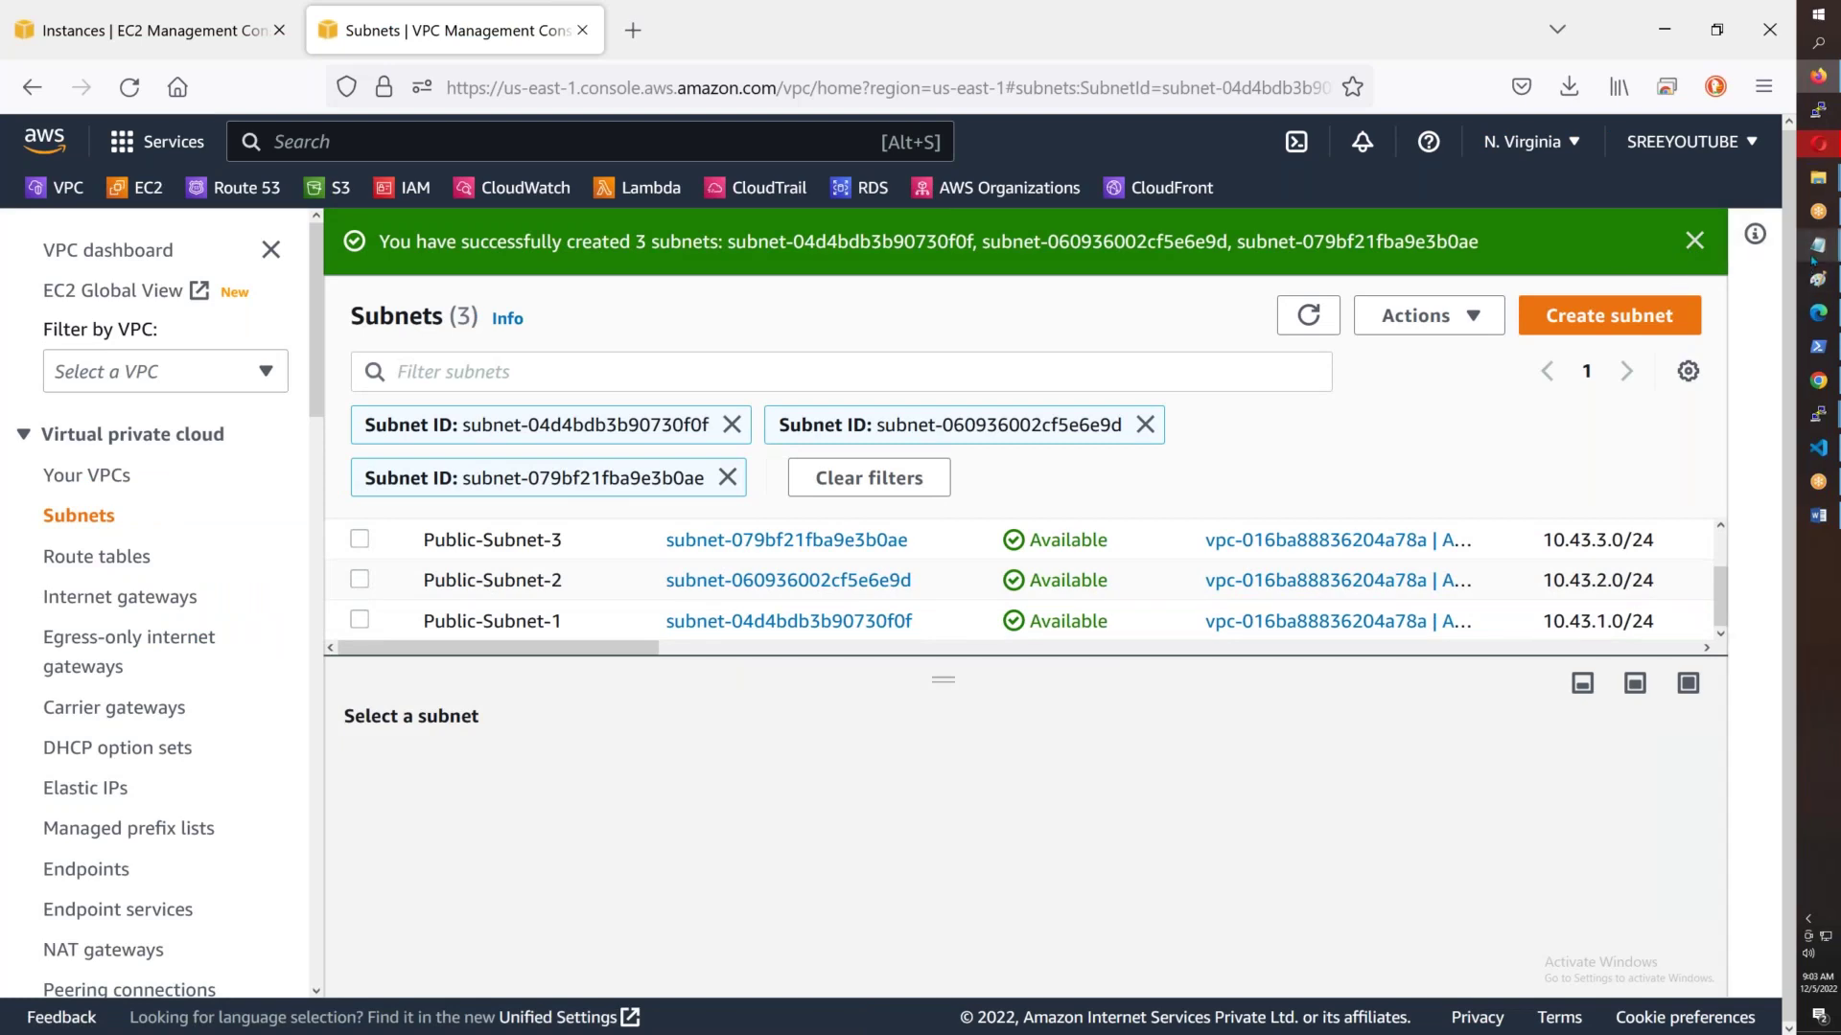
mouse_move(1817, 245)
left_click(1697, 357)
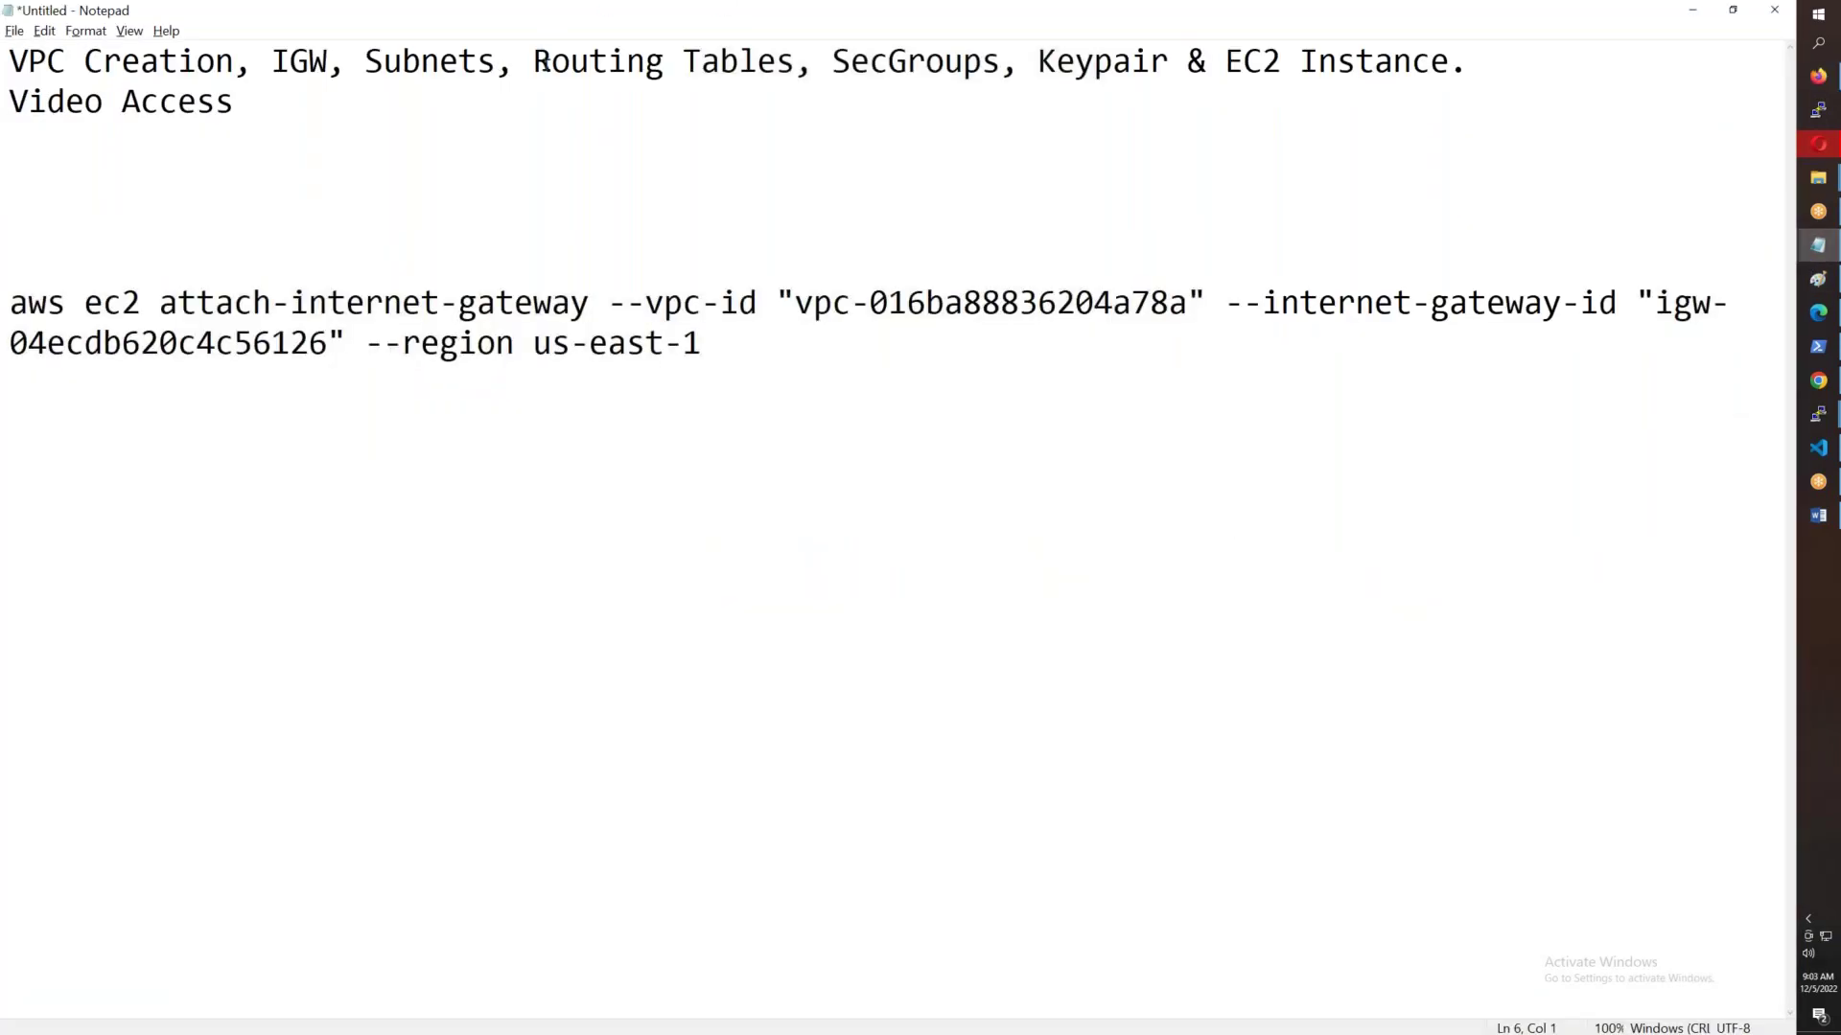
left_click_drag(533, 61, 794, 63)
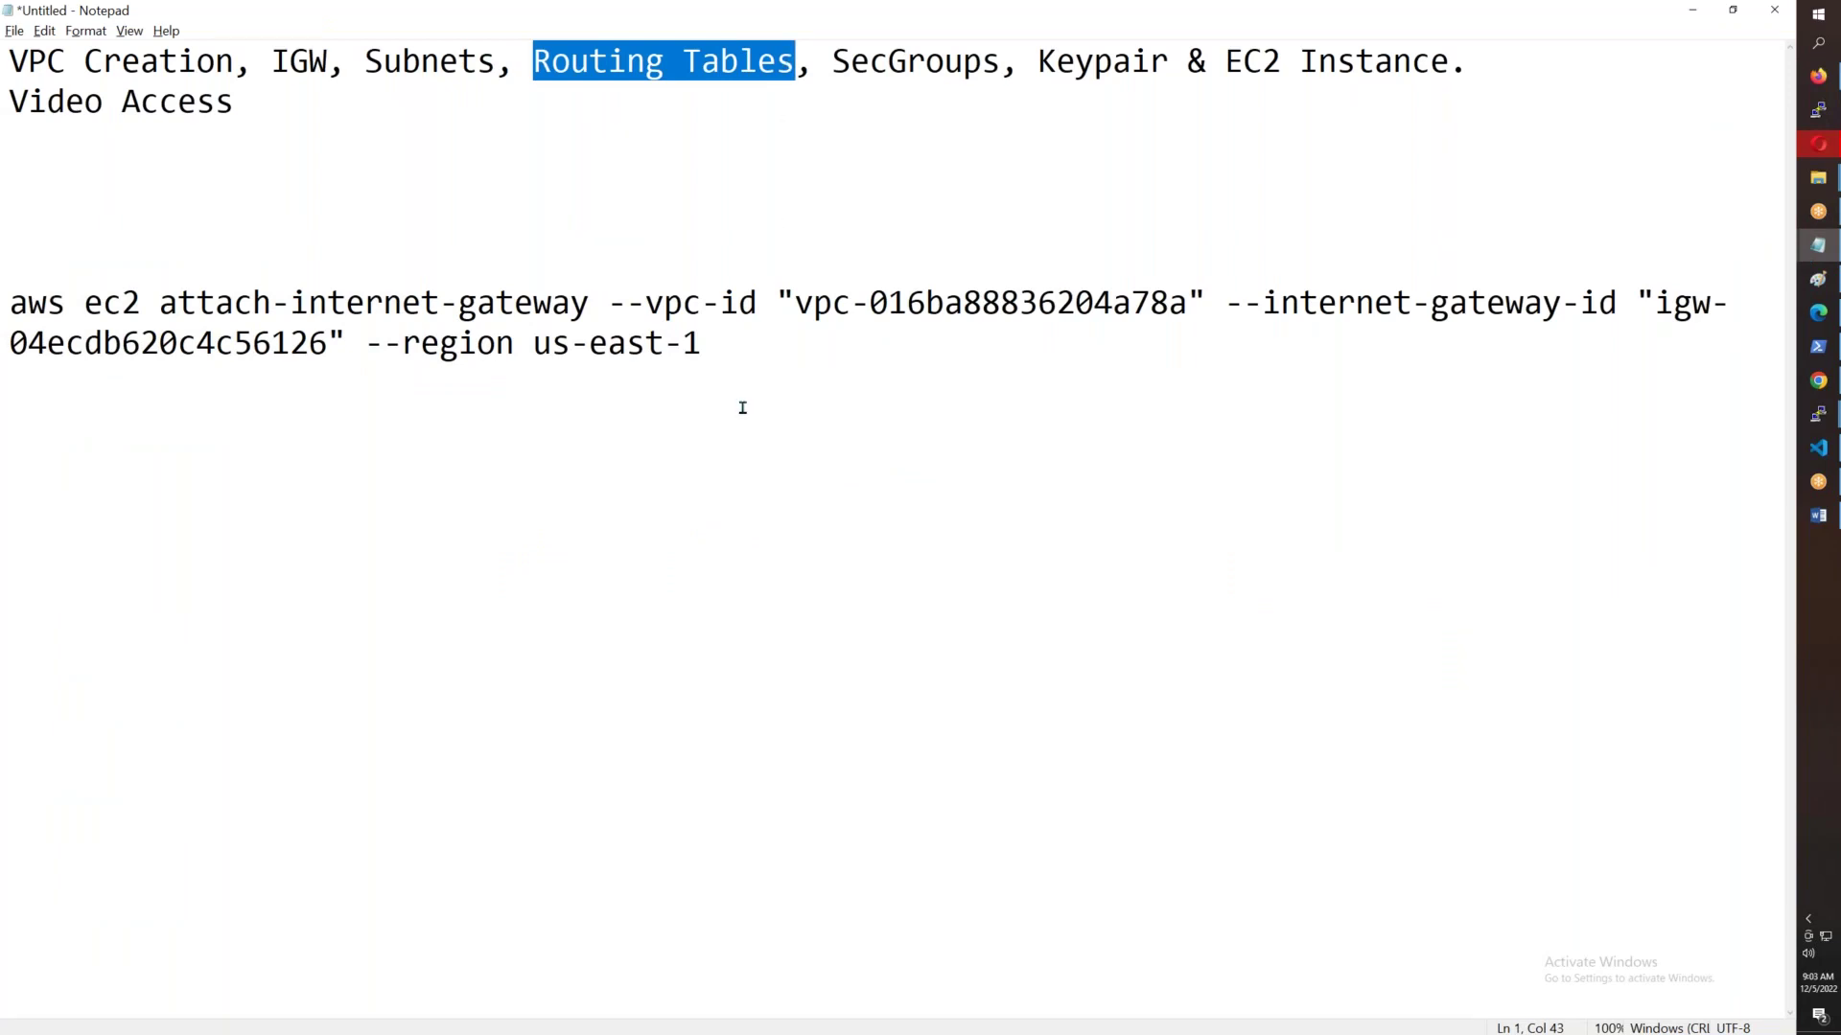
key("alt+Tab")
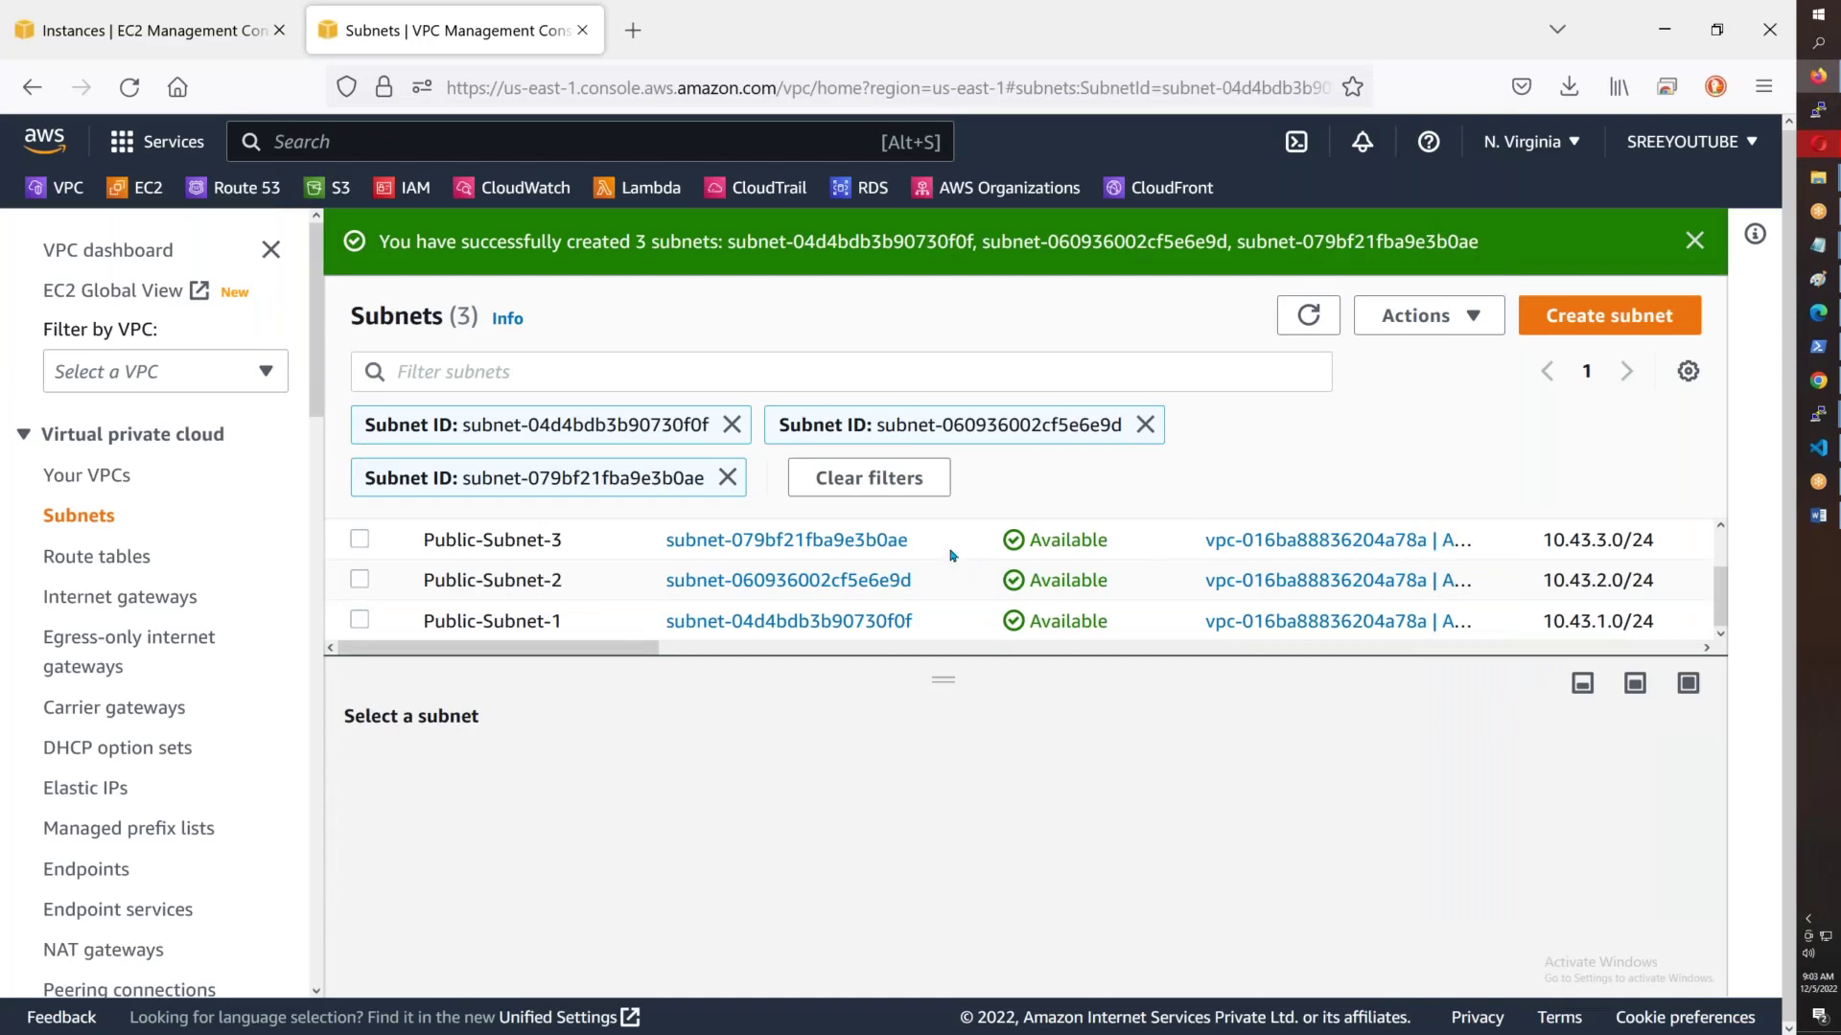
- From Public-Subnet-3's details, open the Route tables page in a new tab
left_click(599, 540)
scroll(617, 865, "down", 3)
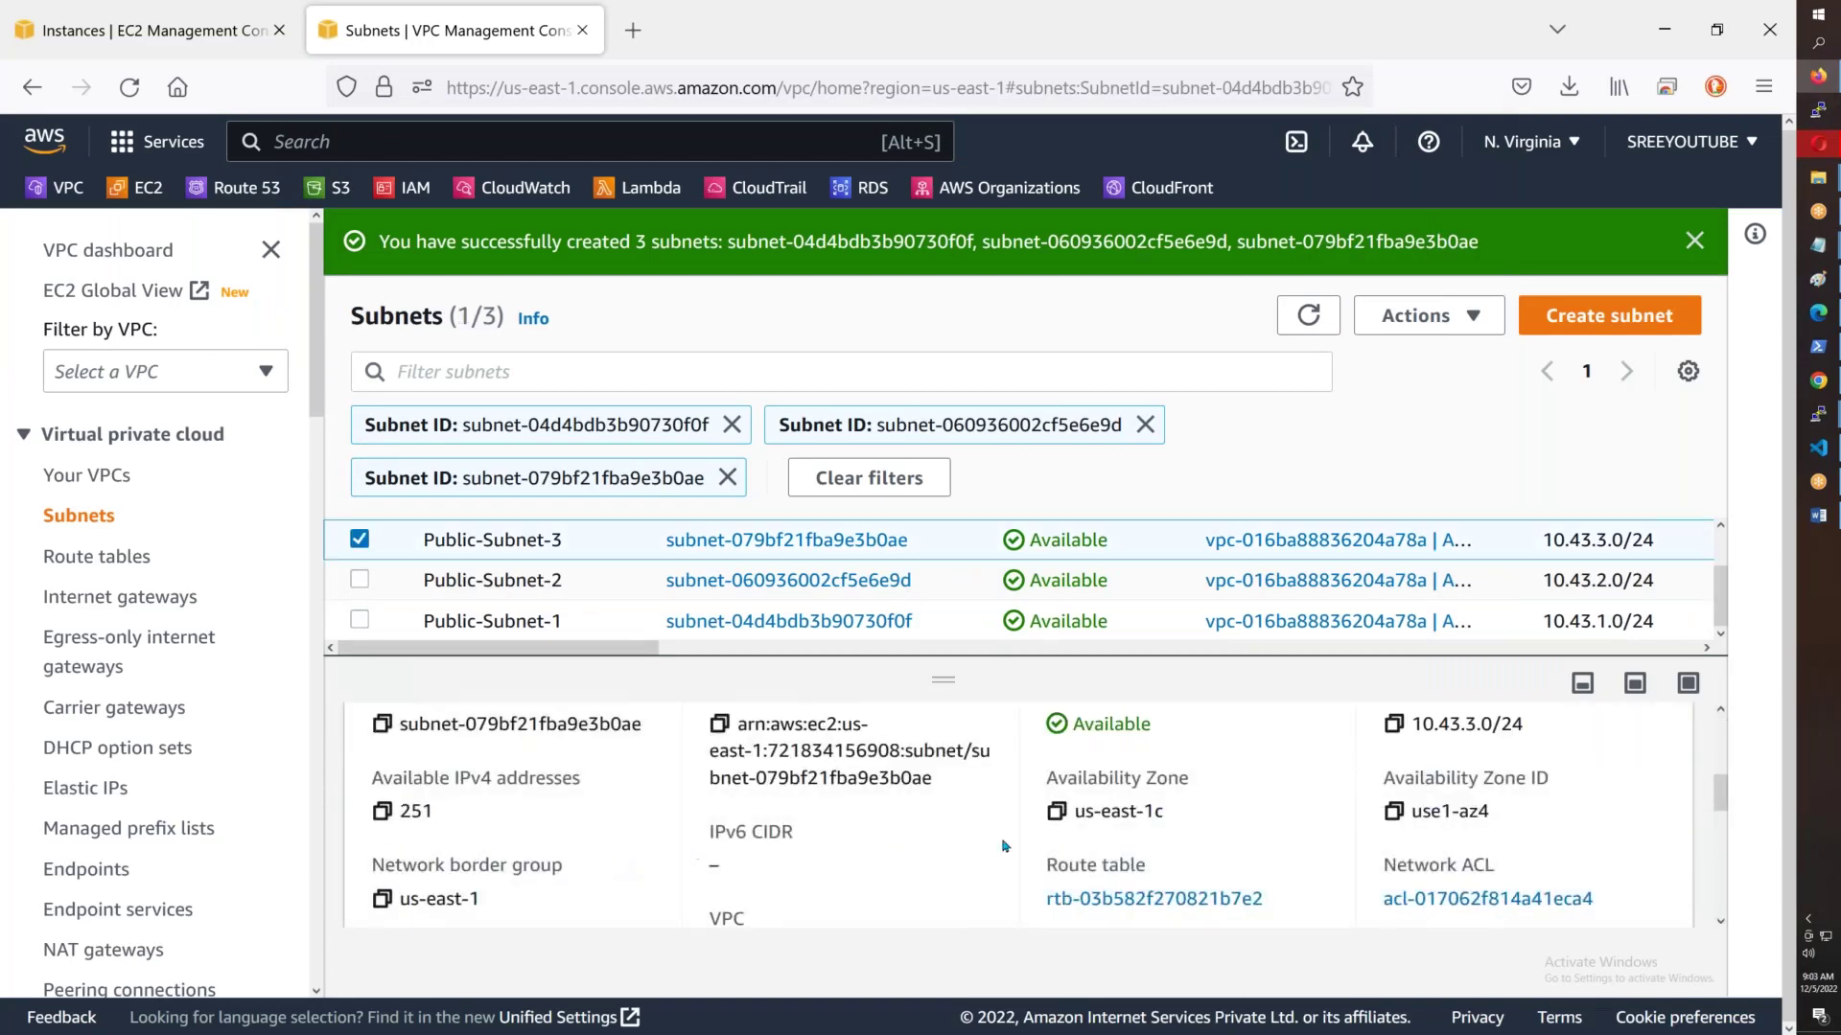
scroll(958, 863, "down", 3)
left_click_drag(709, 811, 932, 817)
key("ctrl+c")
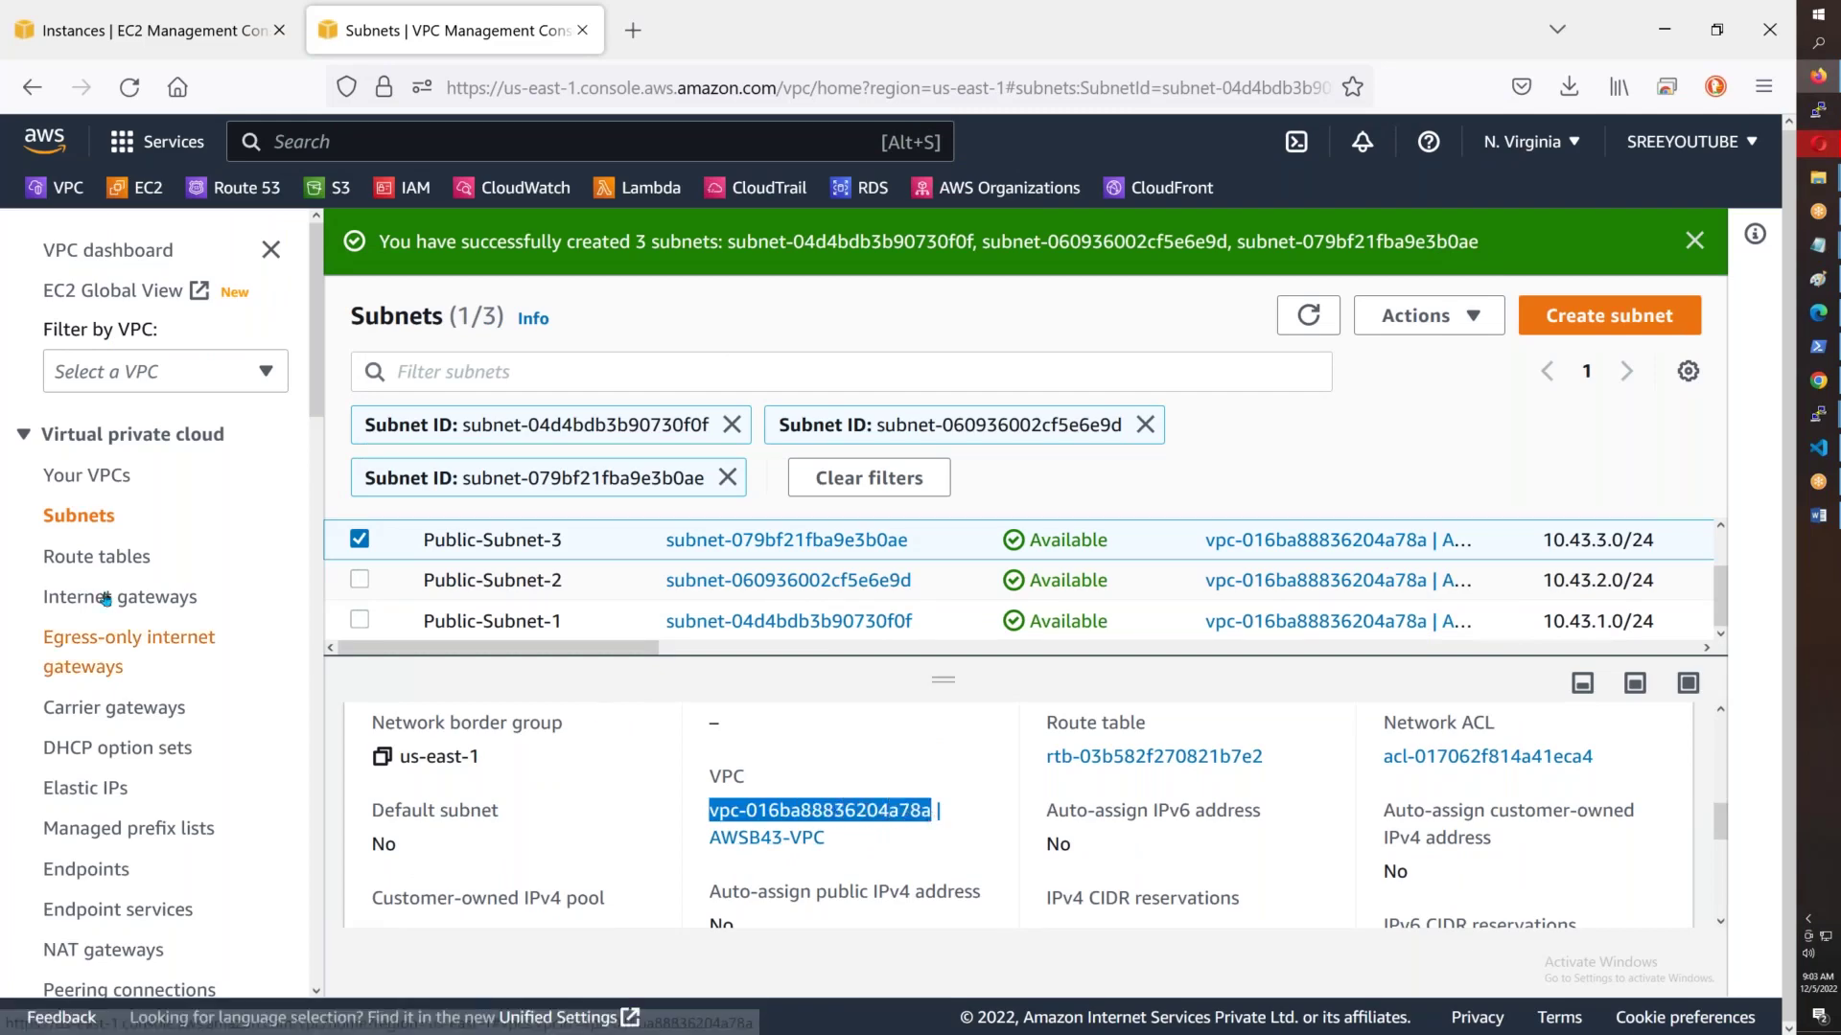
right_click(97, 560)
left_click(140, 586)
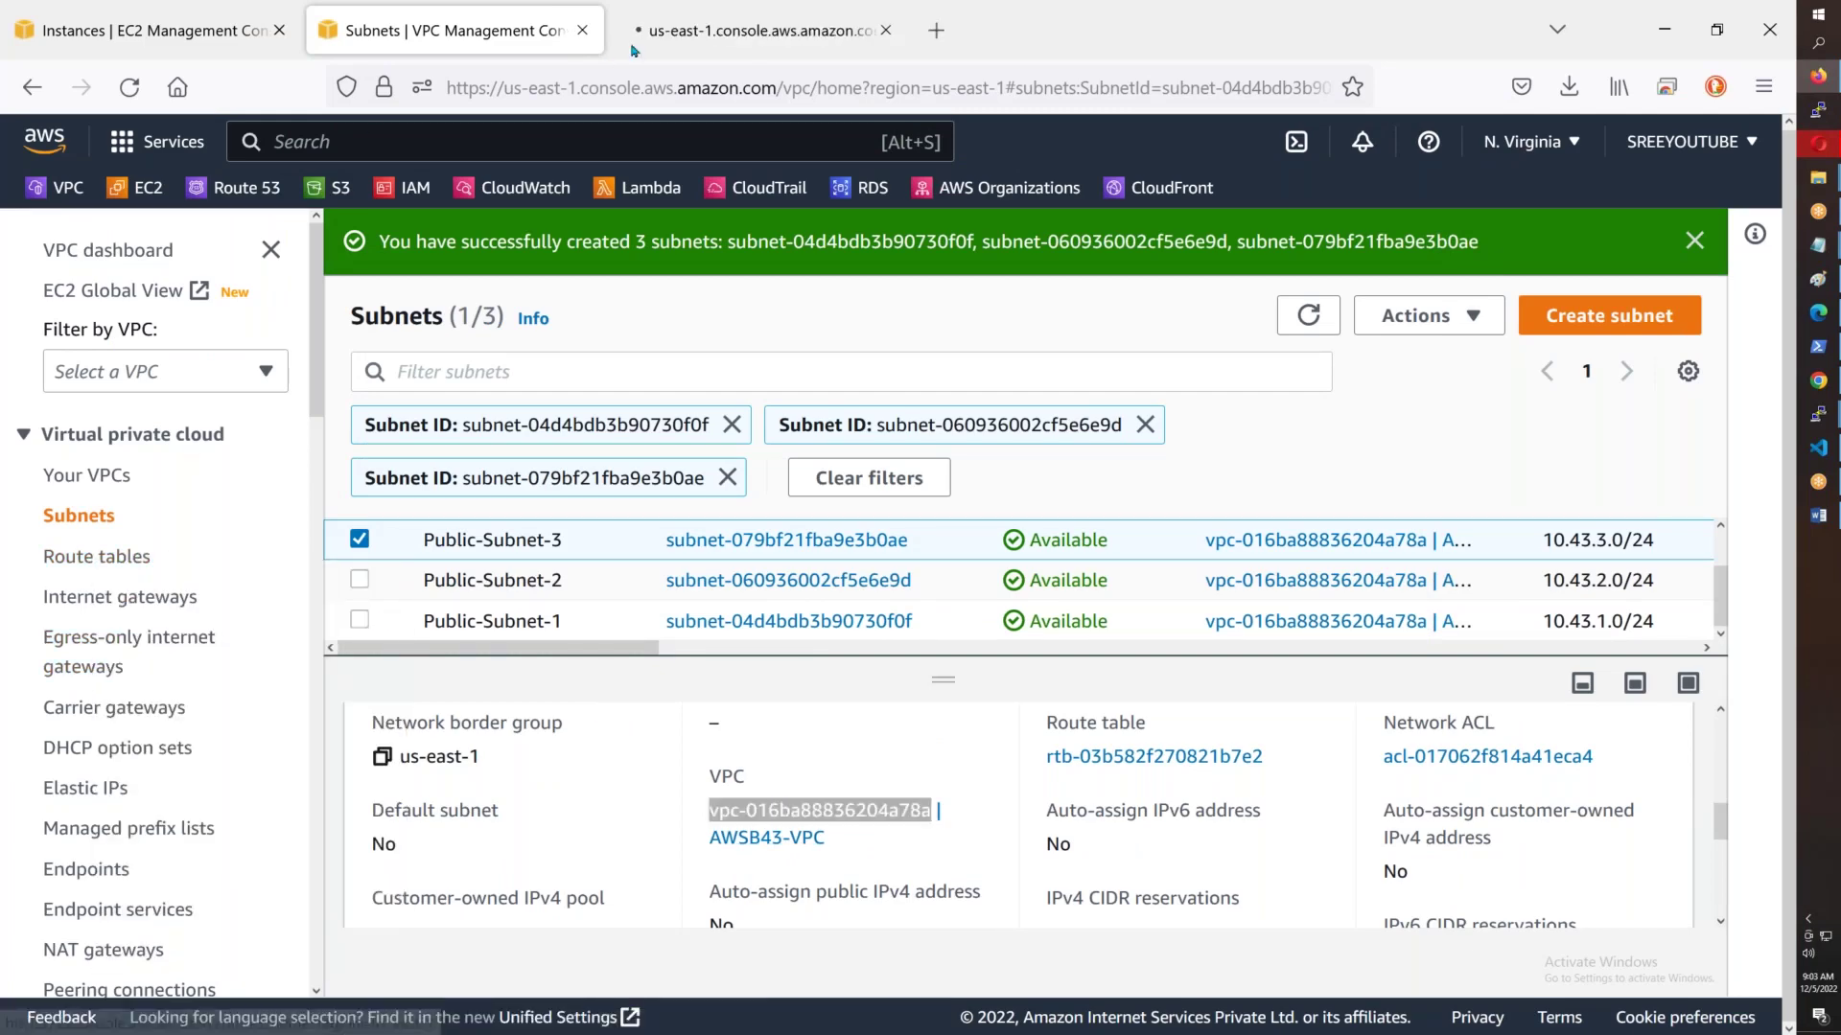
left_click(633, 48)
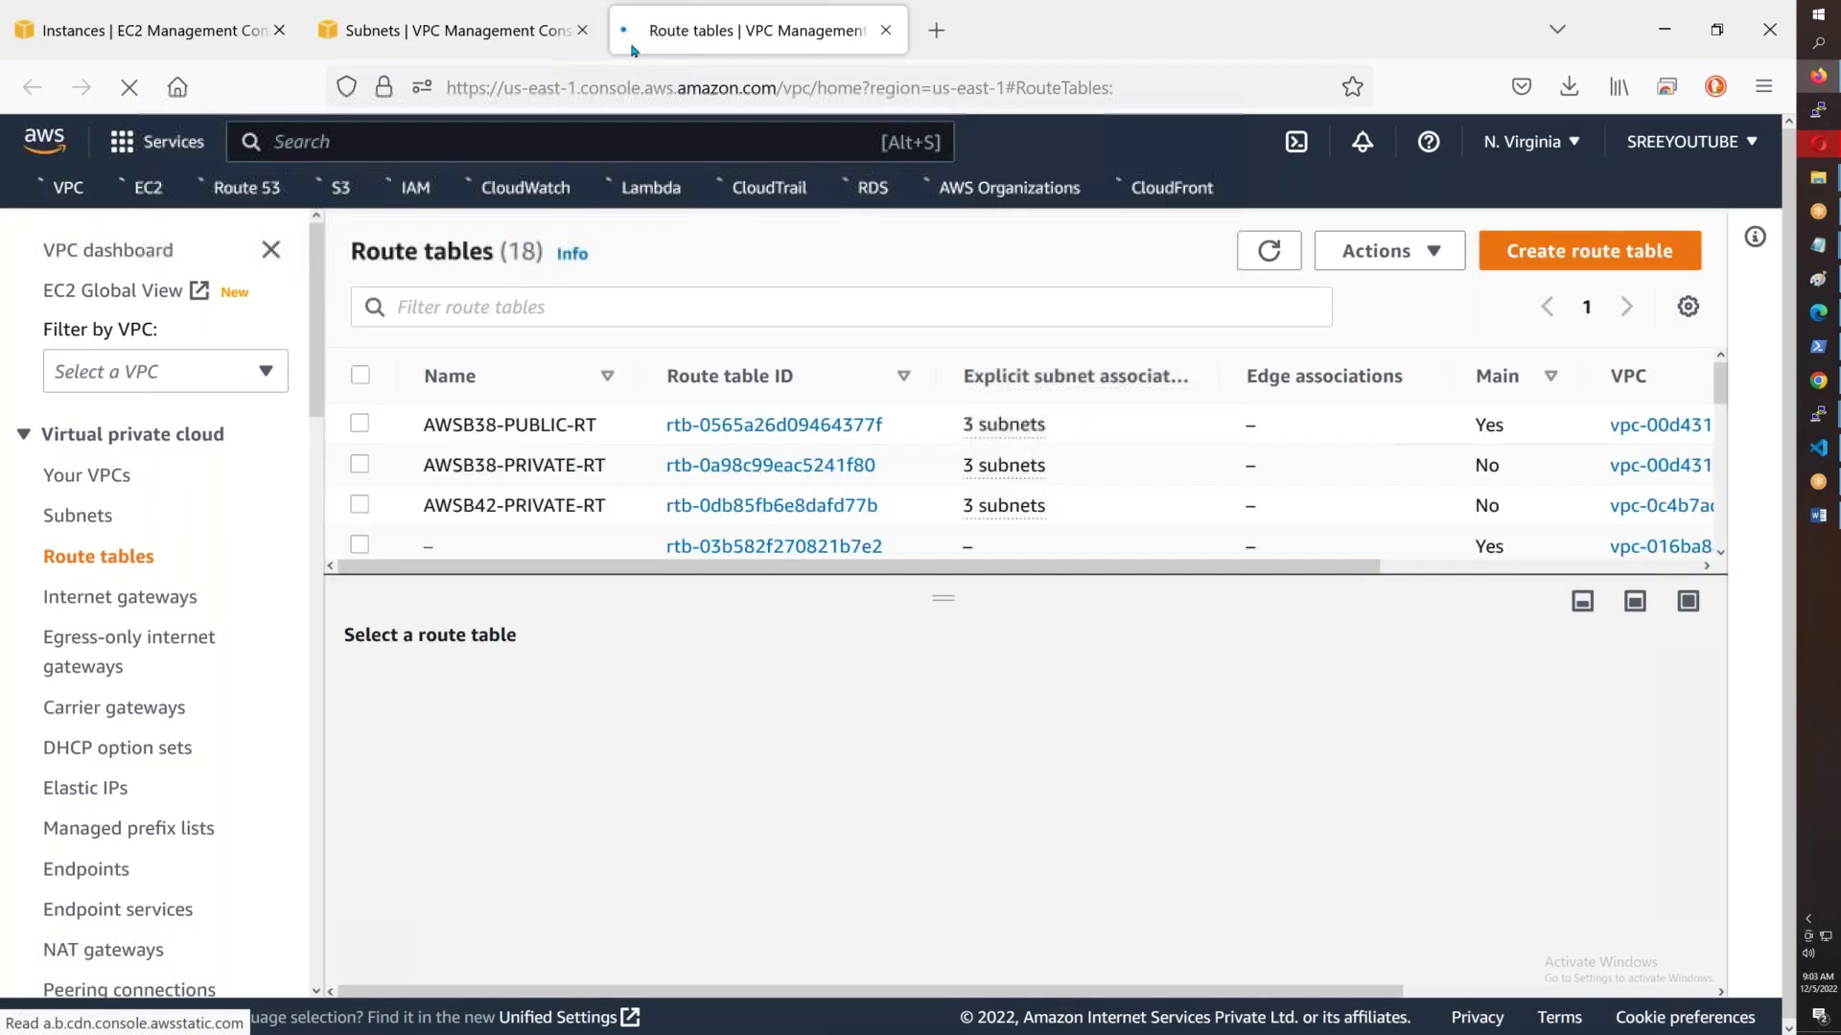
- Filter route tables by vpc-016ba88836204a78a and name its main table AWSB43-DEFAULT
left_click(756, 308)
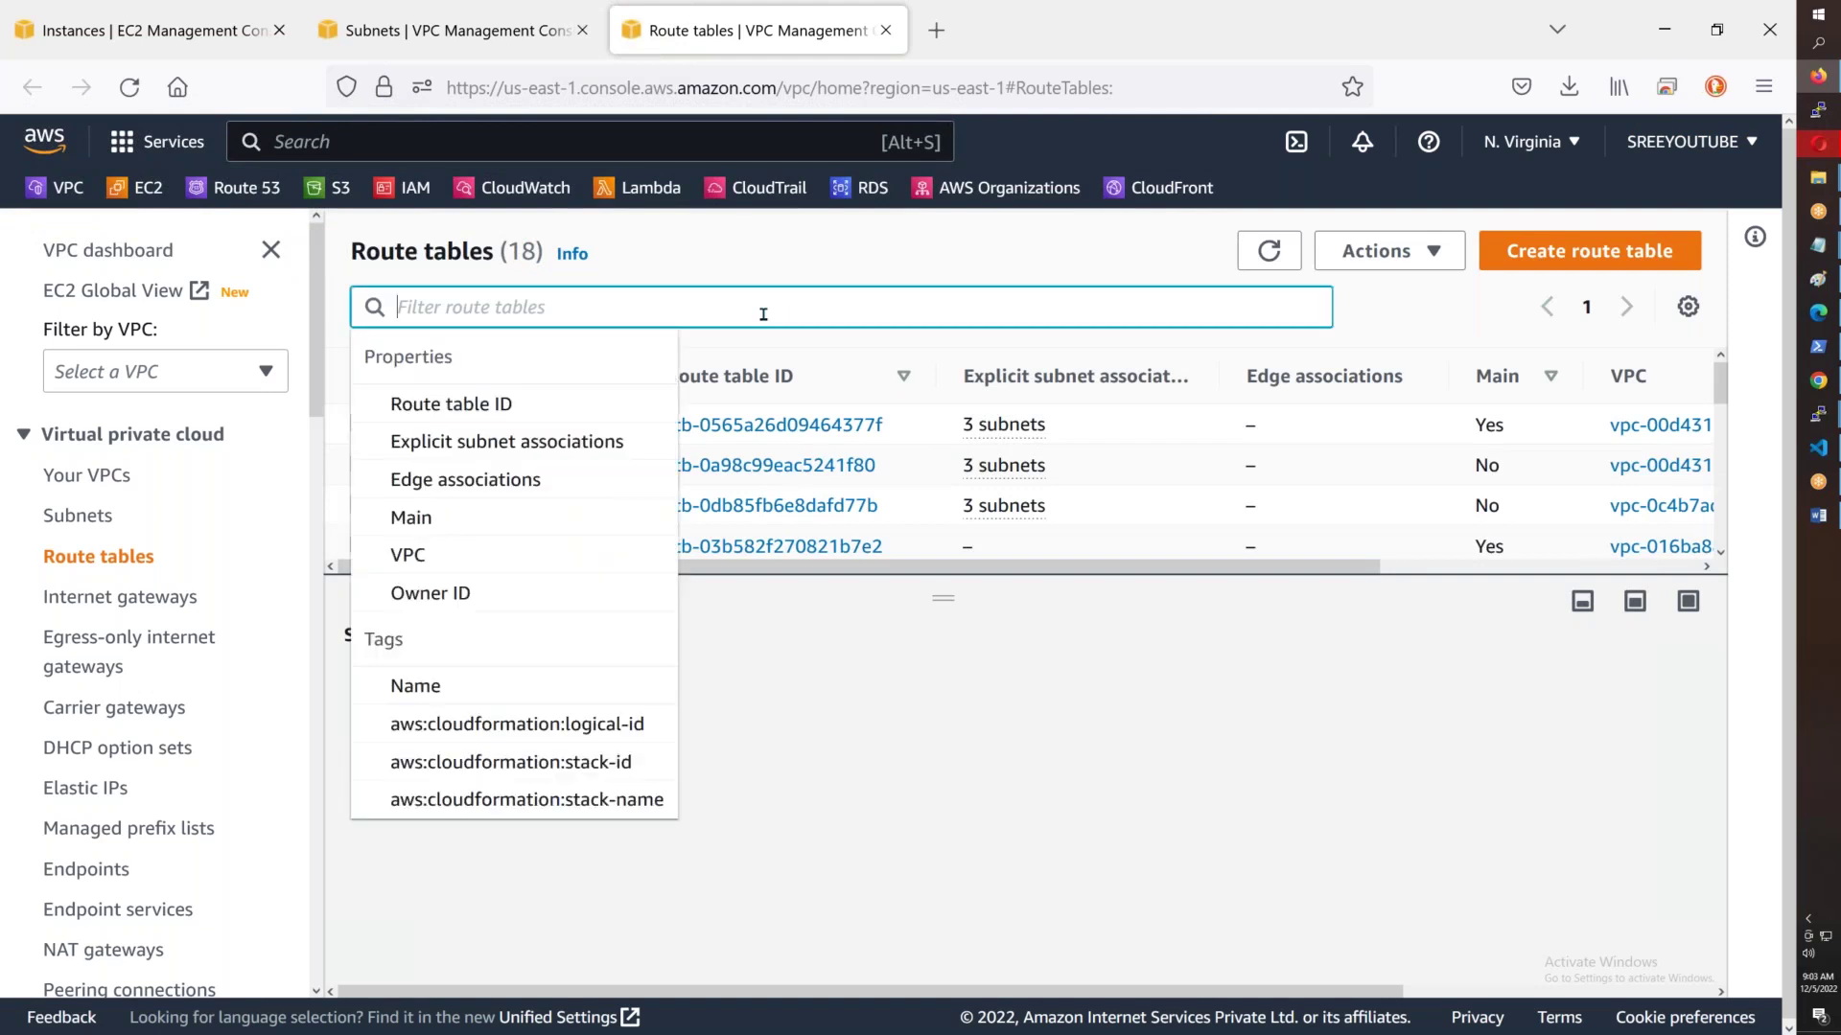
key("ctrl+v")
left_click(632, 414)
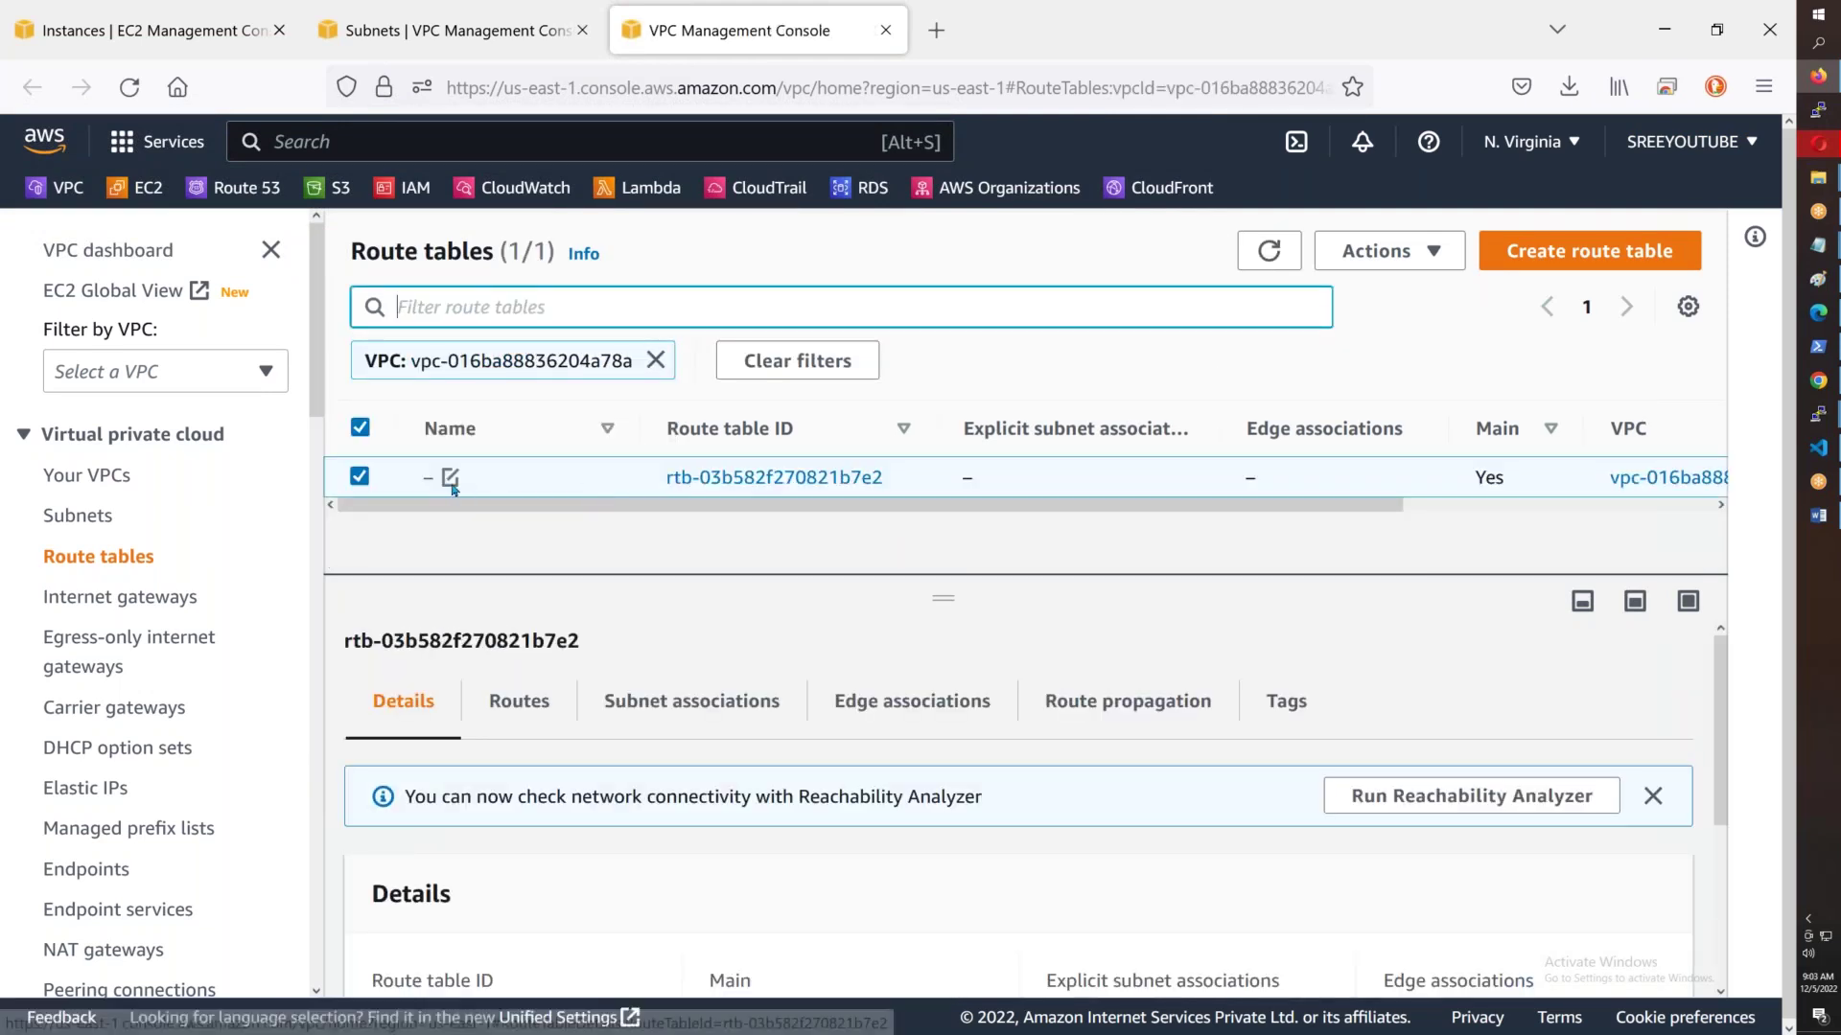
left_click(450, 477)
type("AWS")
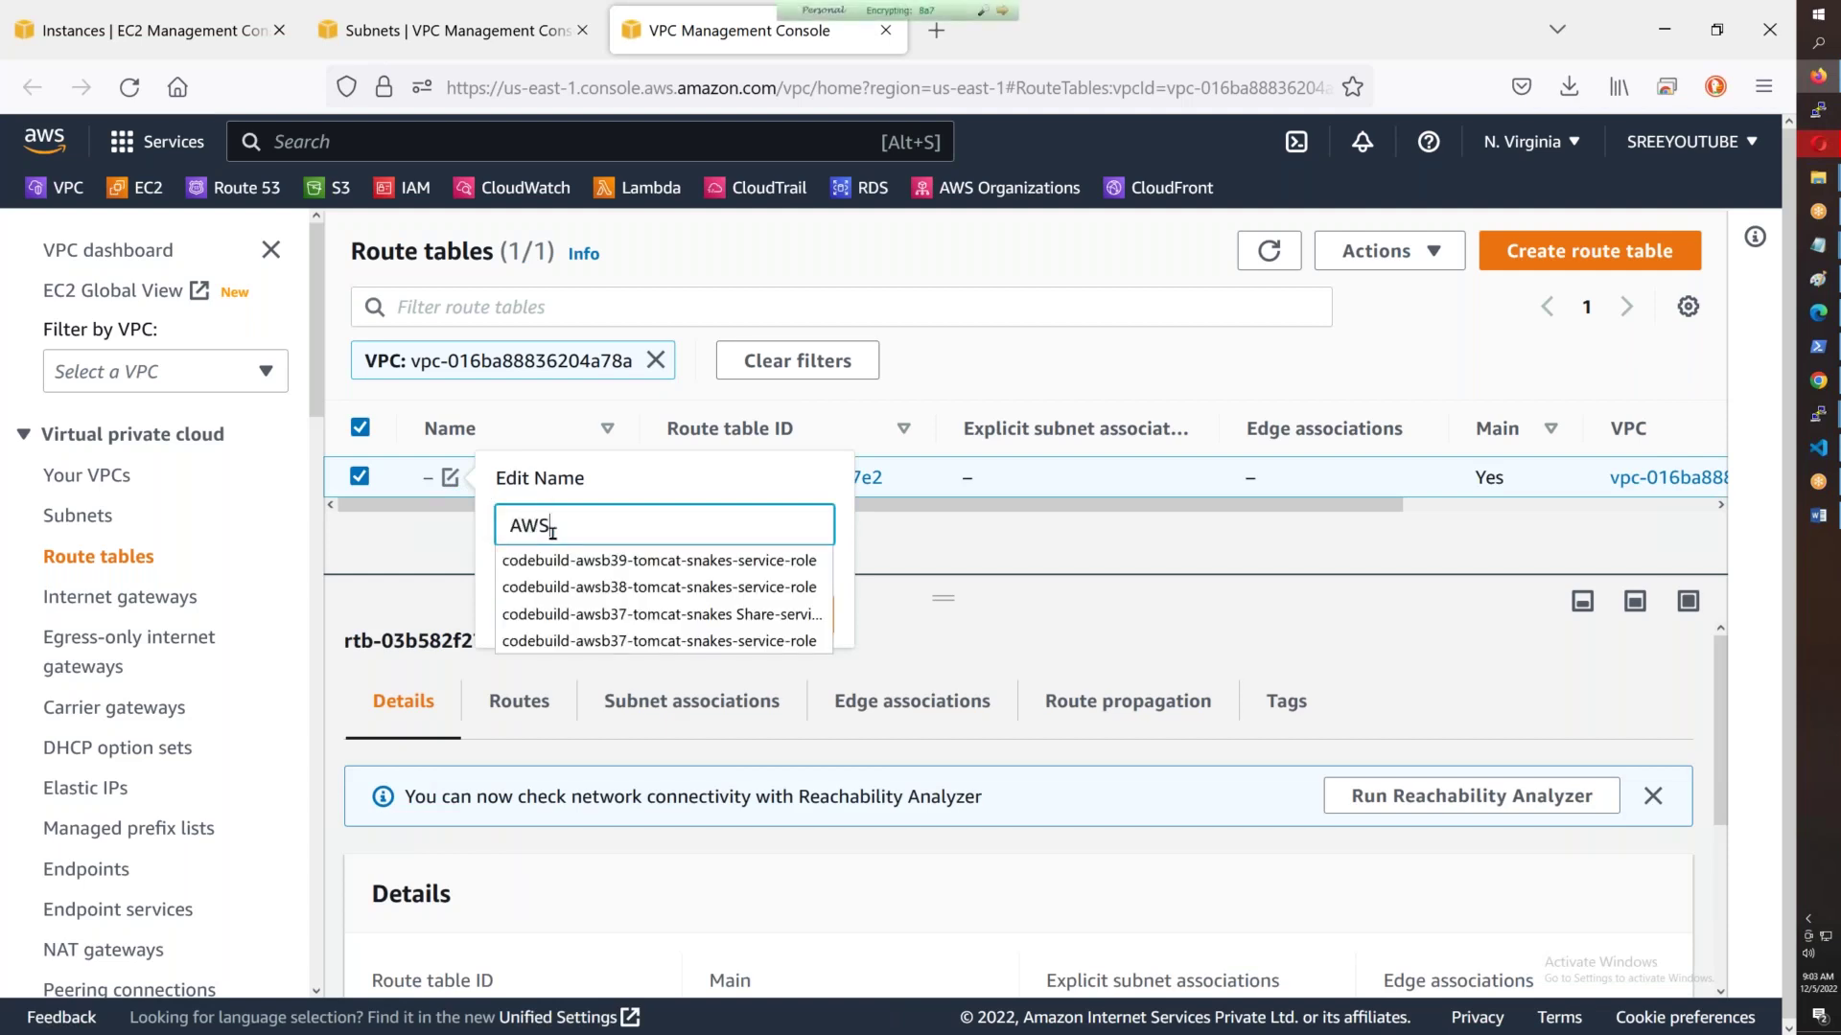
type("p")
key("BackSpace")
type("B43")
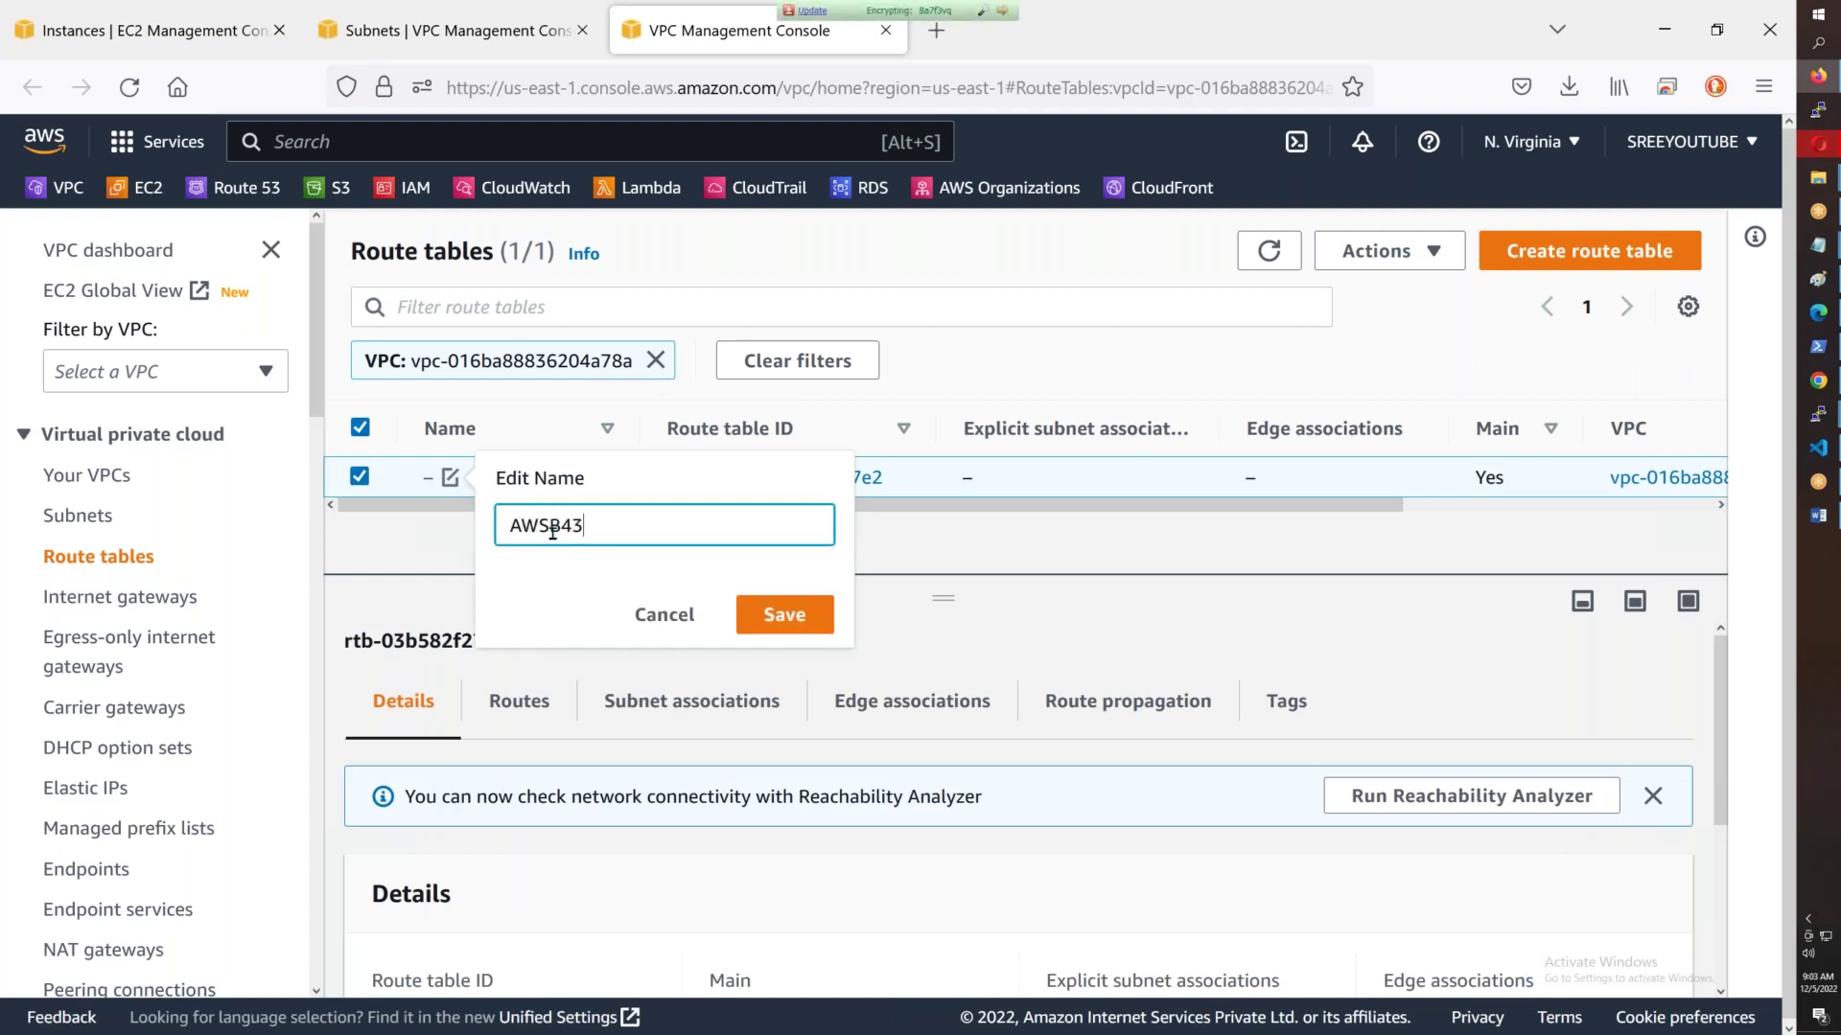
type("-DEFAULT")
left_click(783, 614)
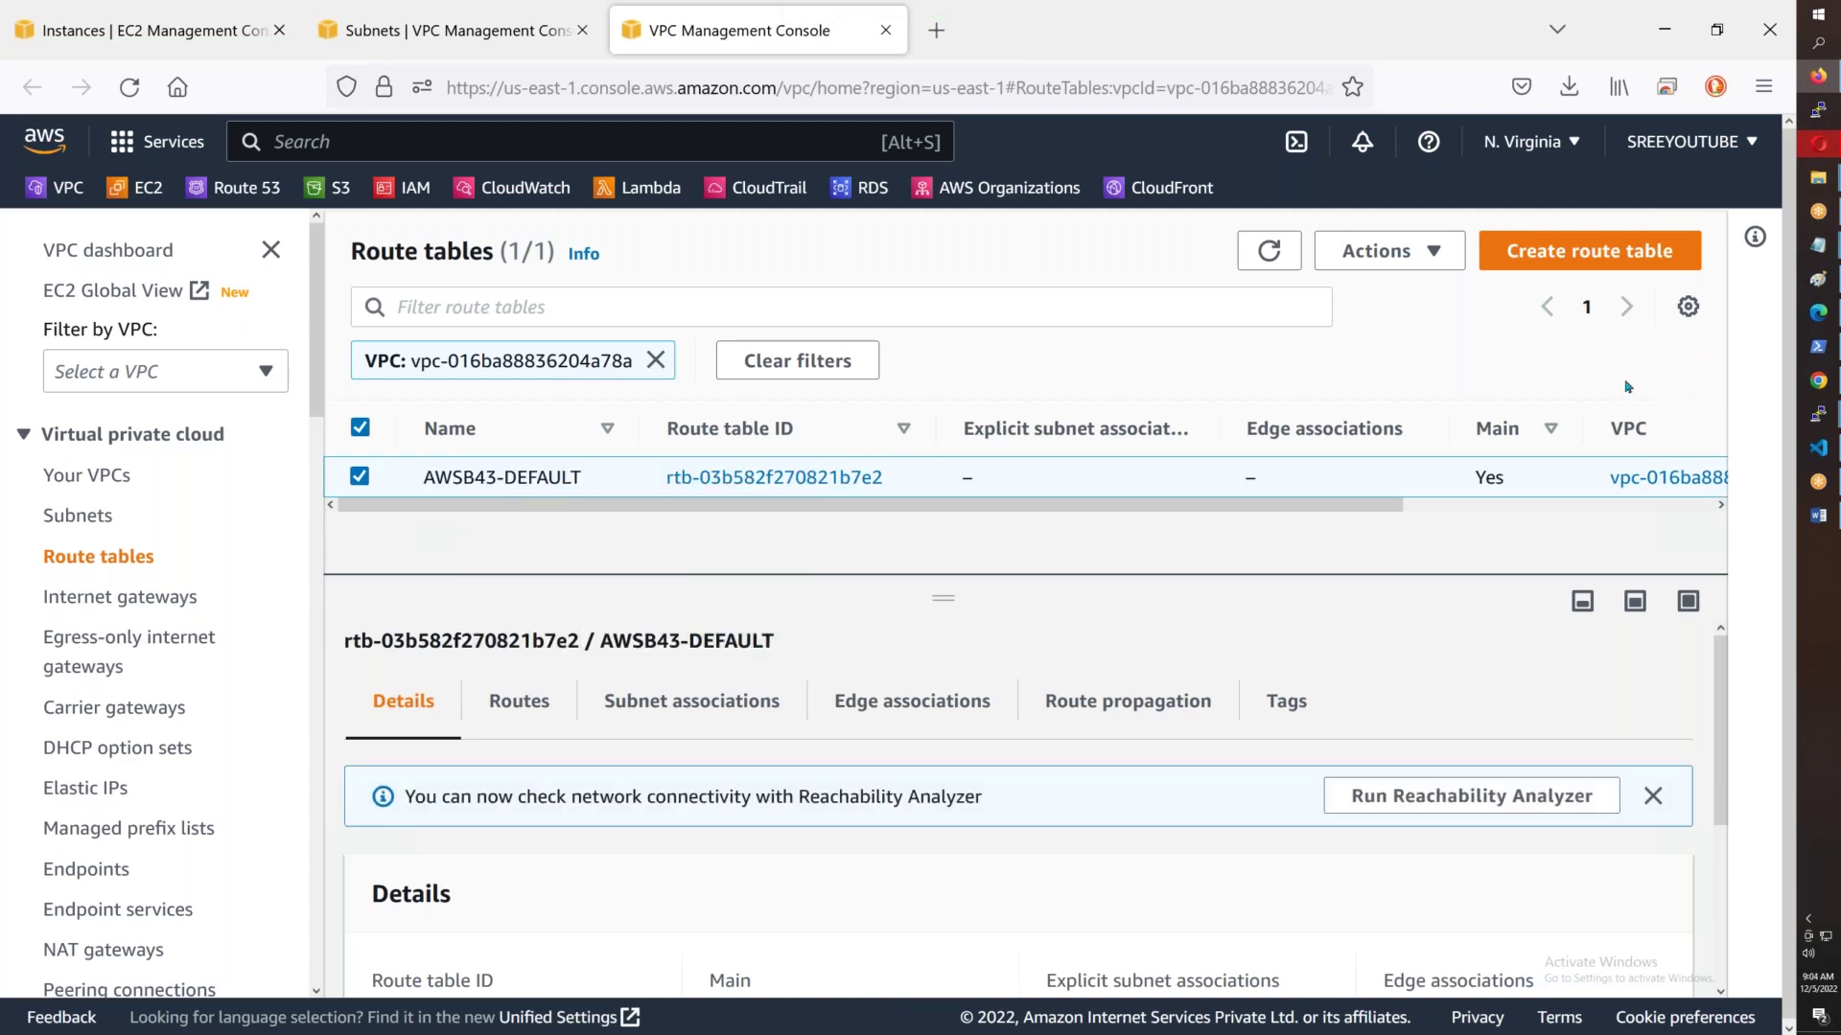
left_click(1589, 250)
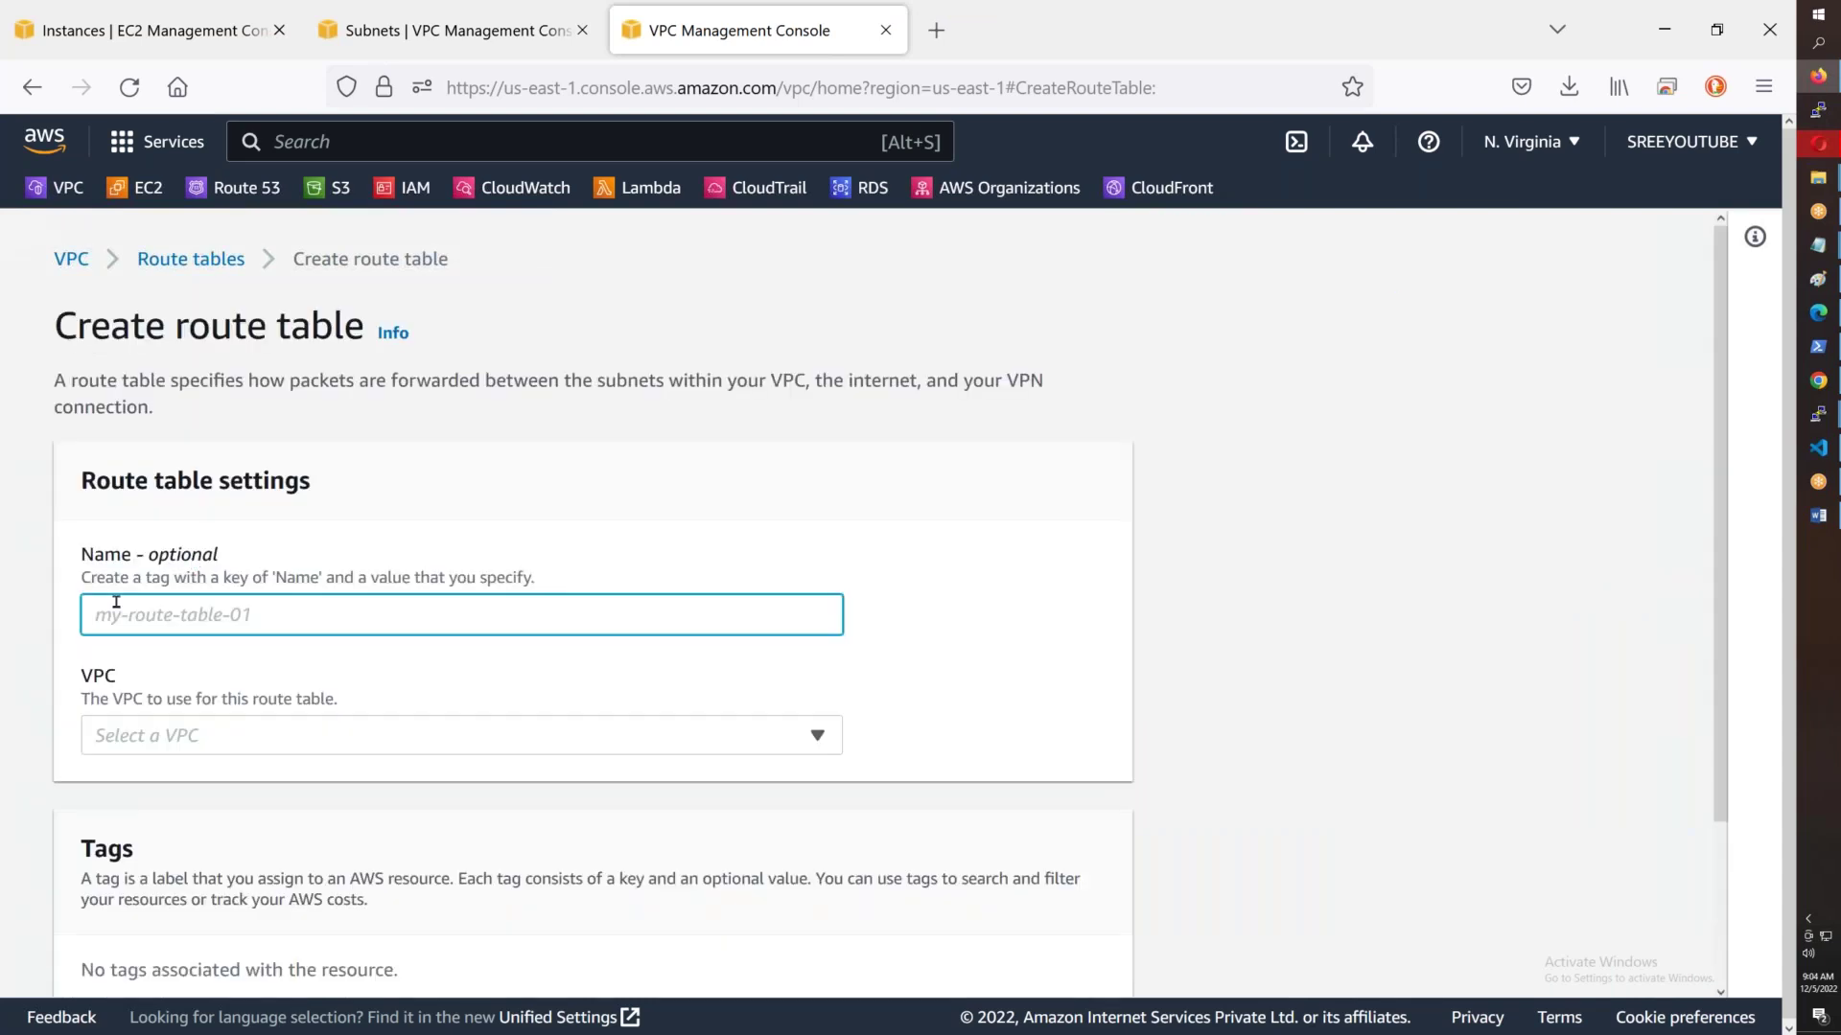
- Name the new route table AWSB43-Public-RT, assign it to AWSB43-VPC, and create it
type("AWSB")
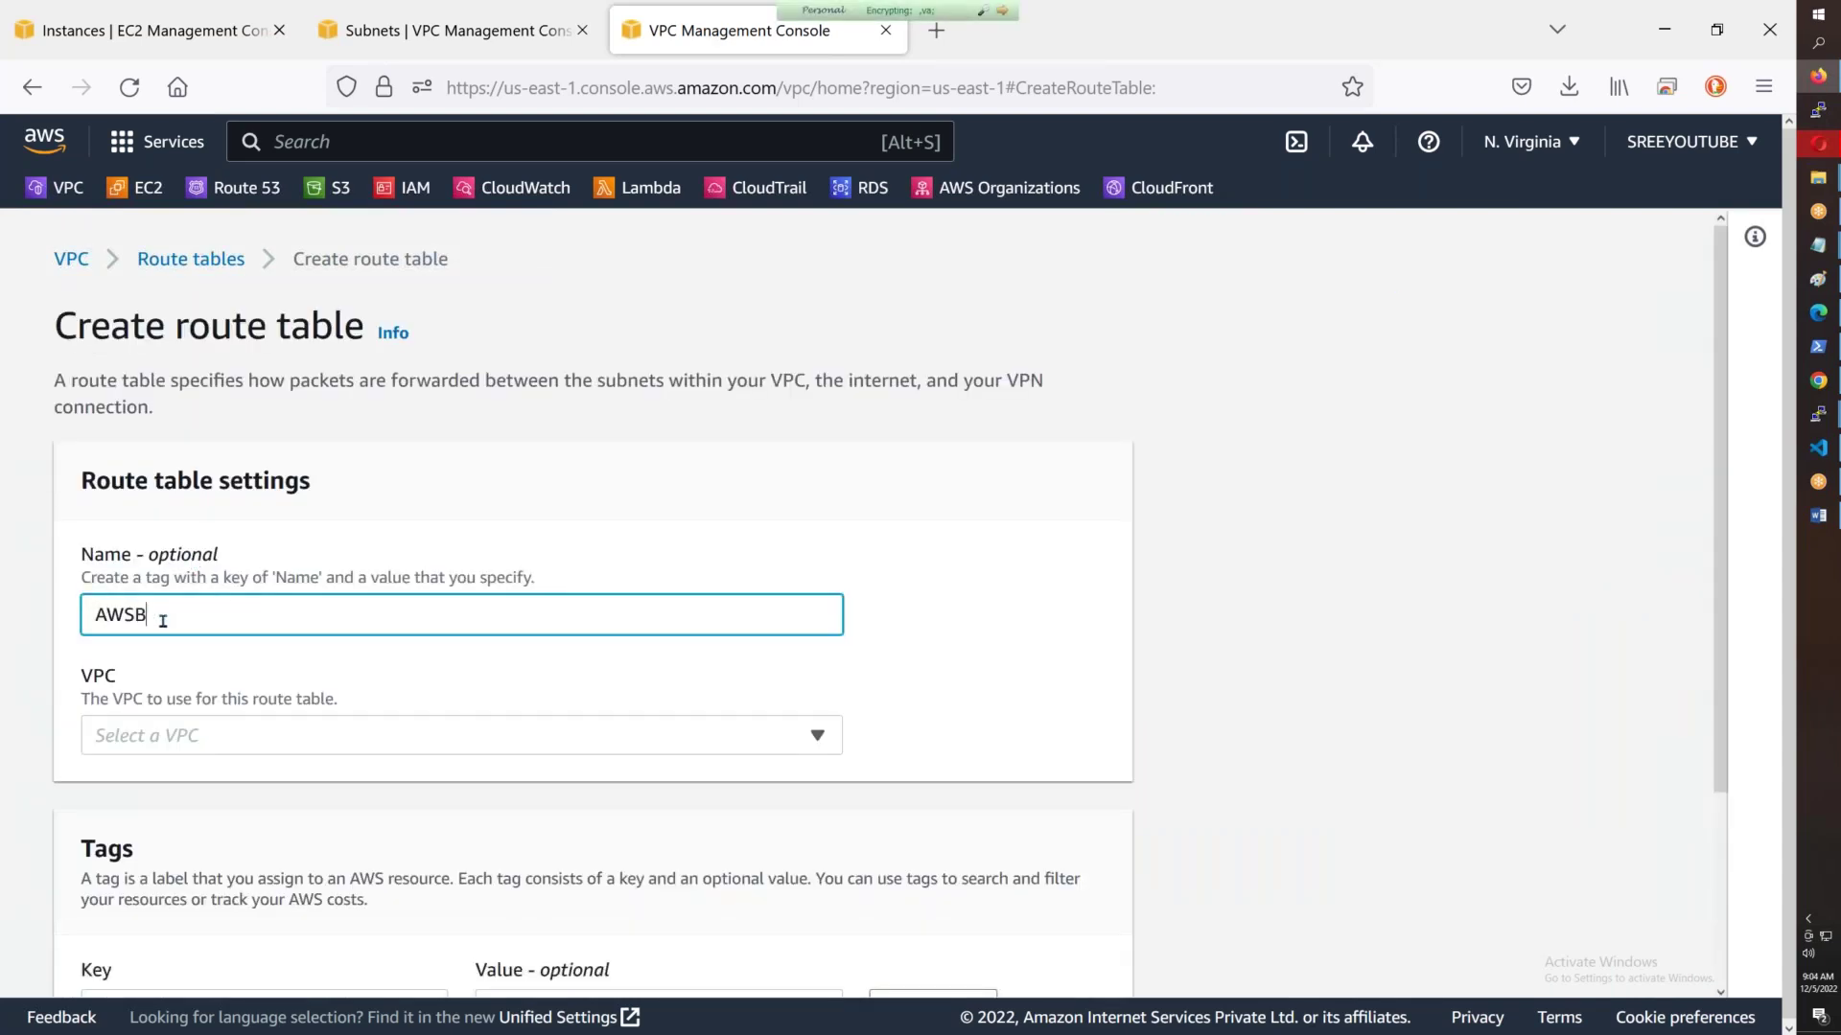
type("43-PUblic")
key("BackSpace")
key("BackSpace")
type("ublic")
scroll(163, 620, "down", 3)
left_click(208, 517)
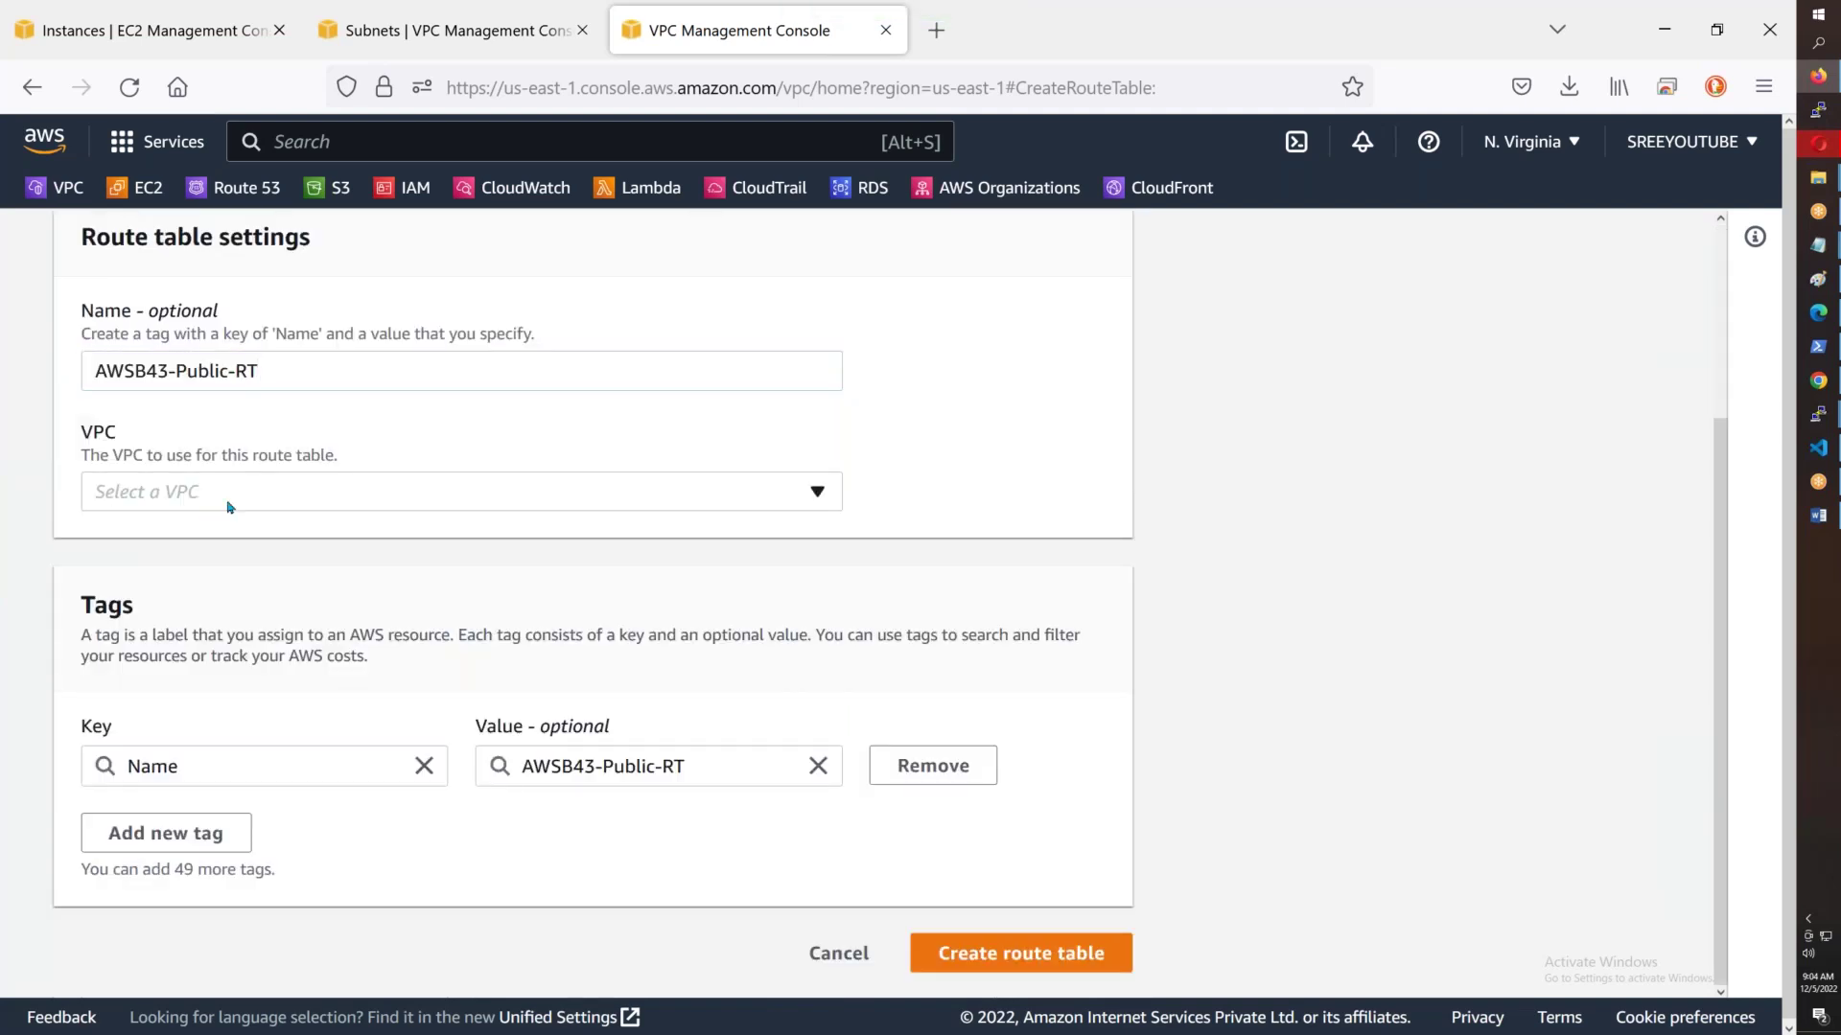
left_click(229, 503)
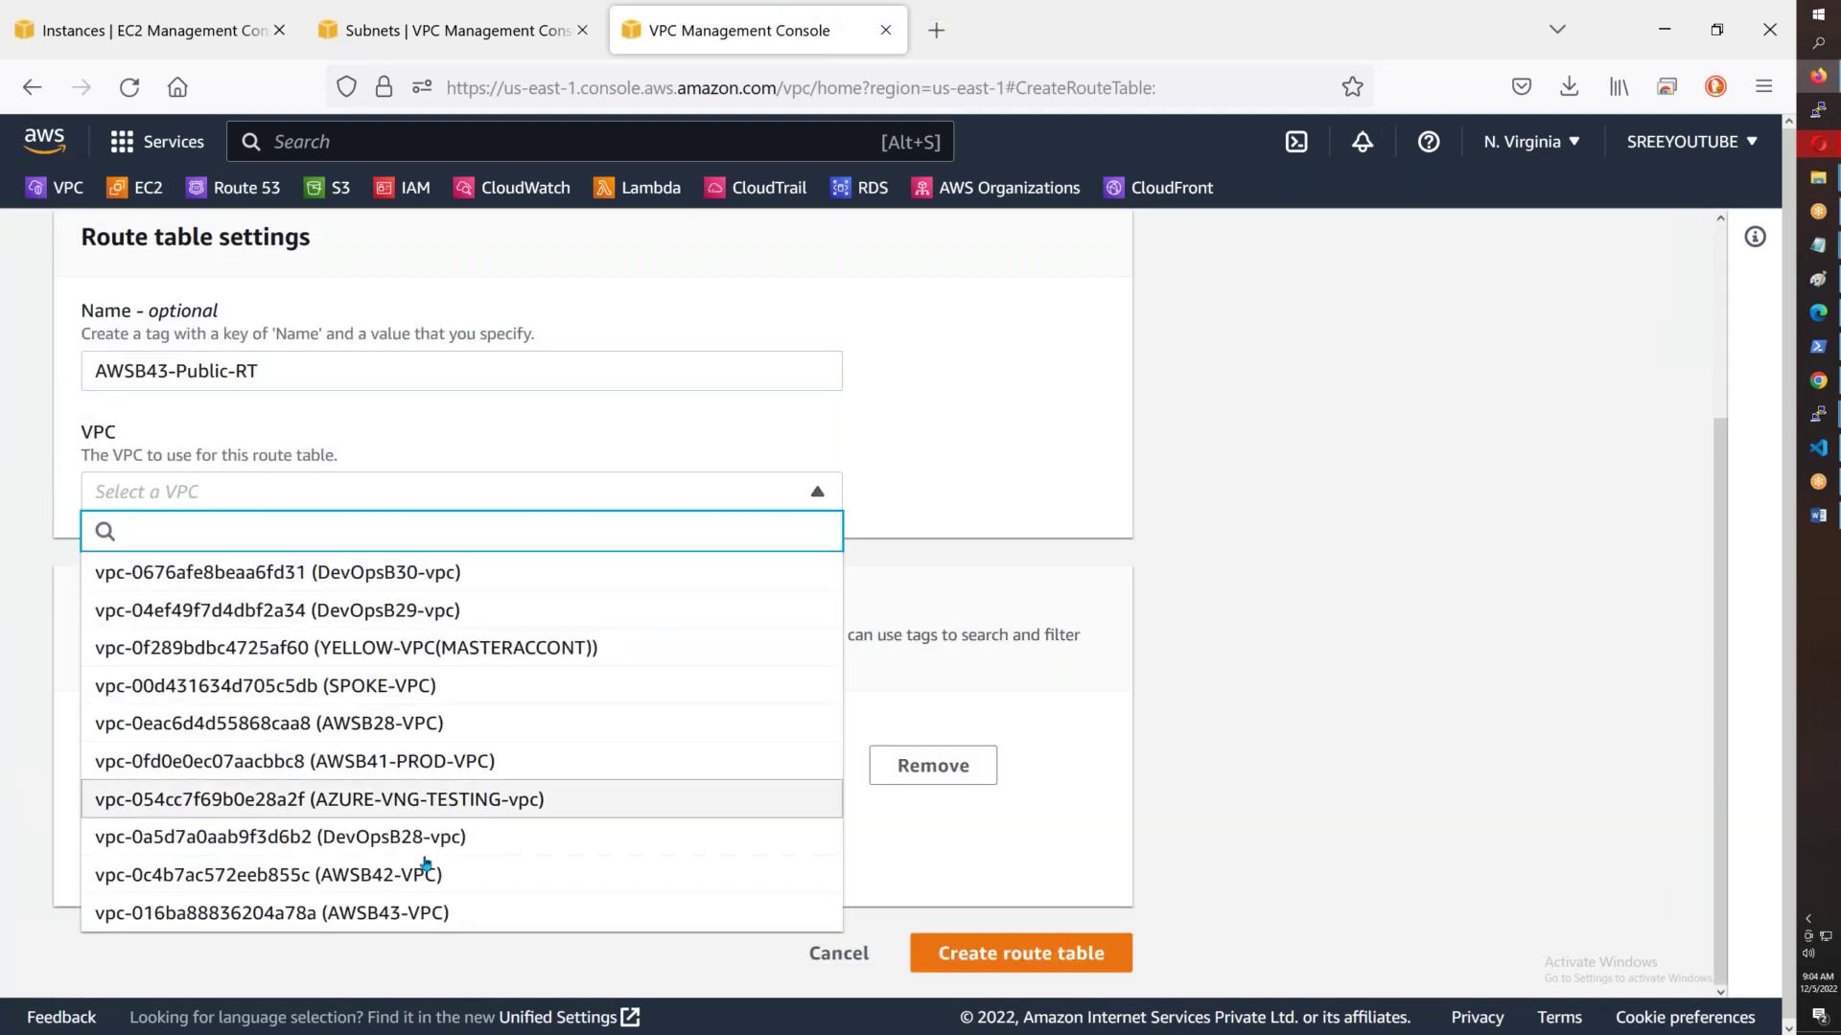
left_click(433, 912)
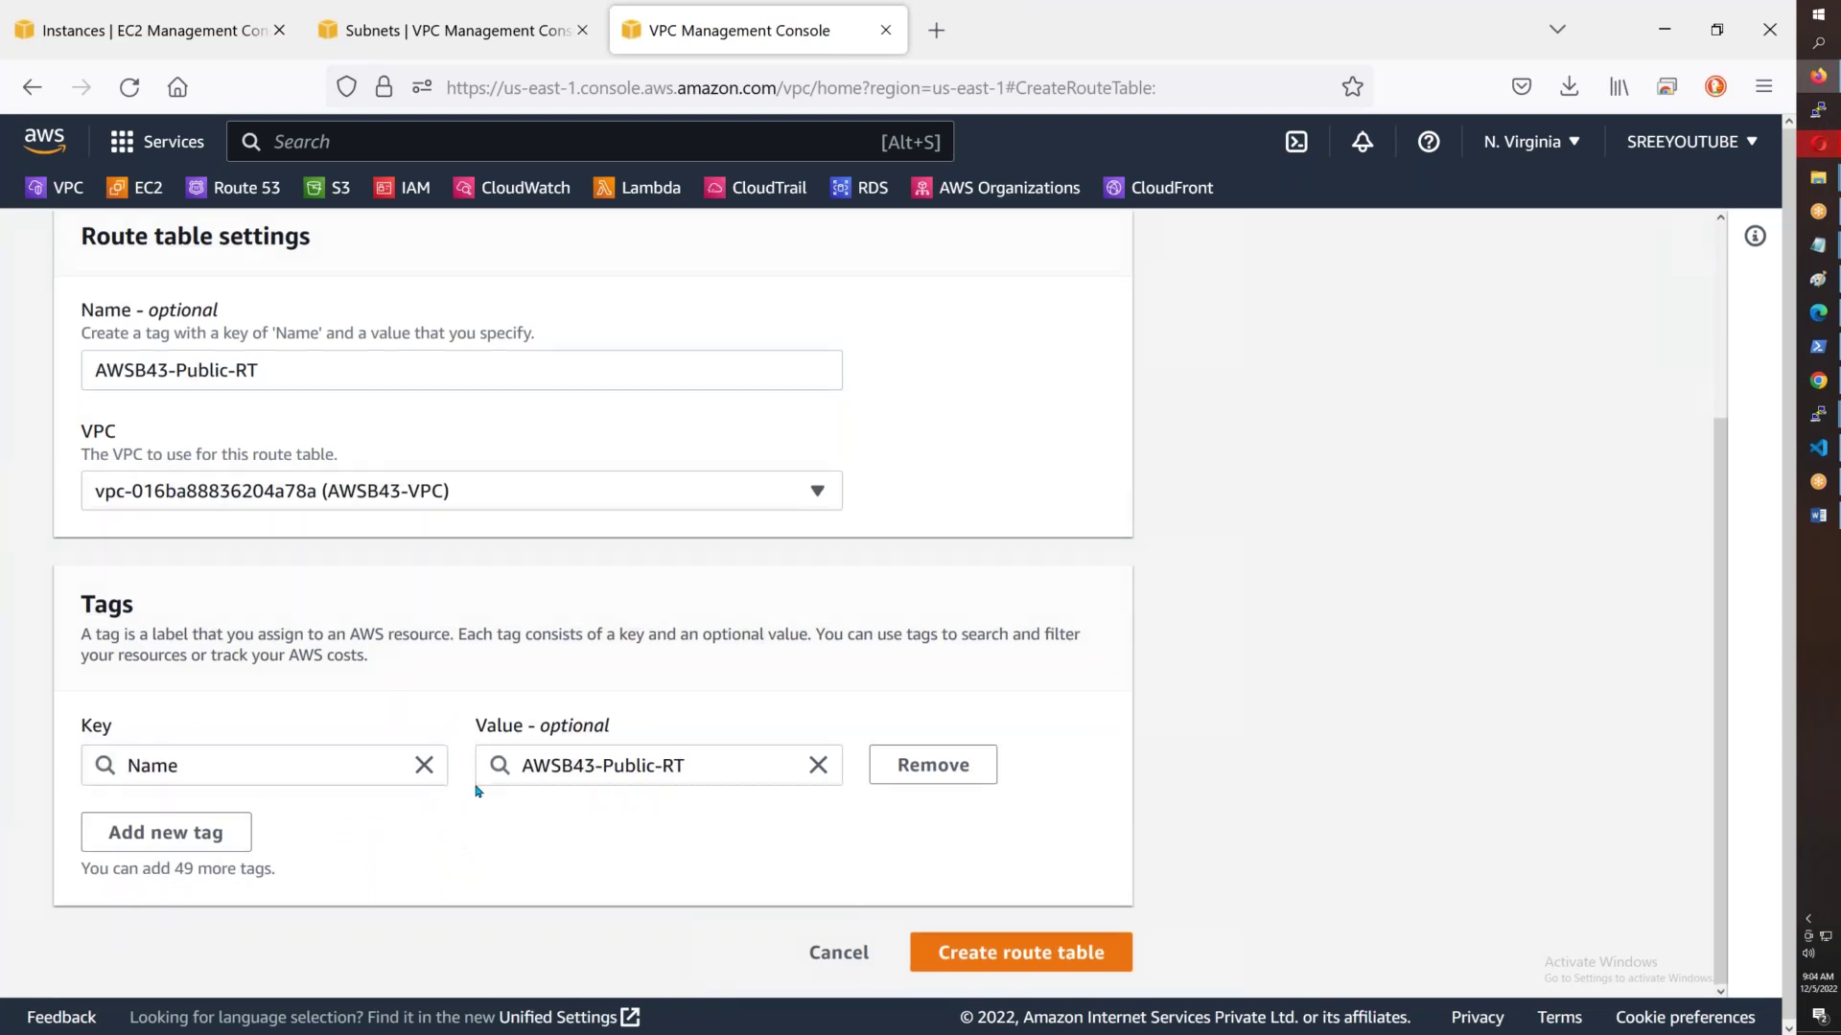
left_click(959, 952)
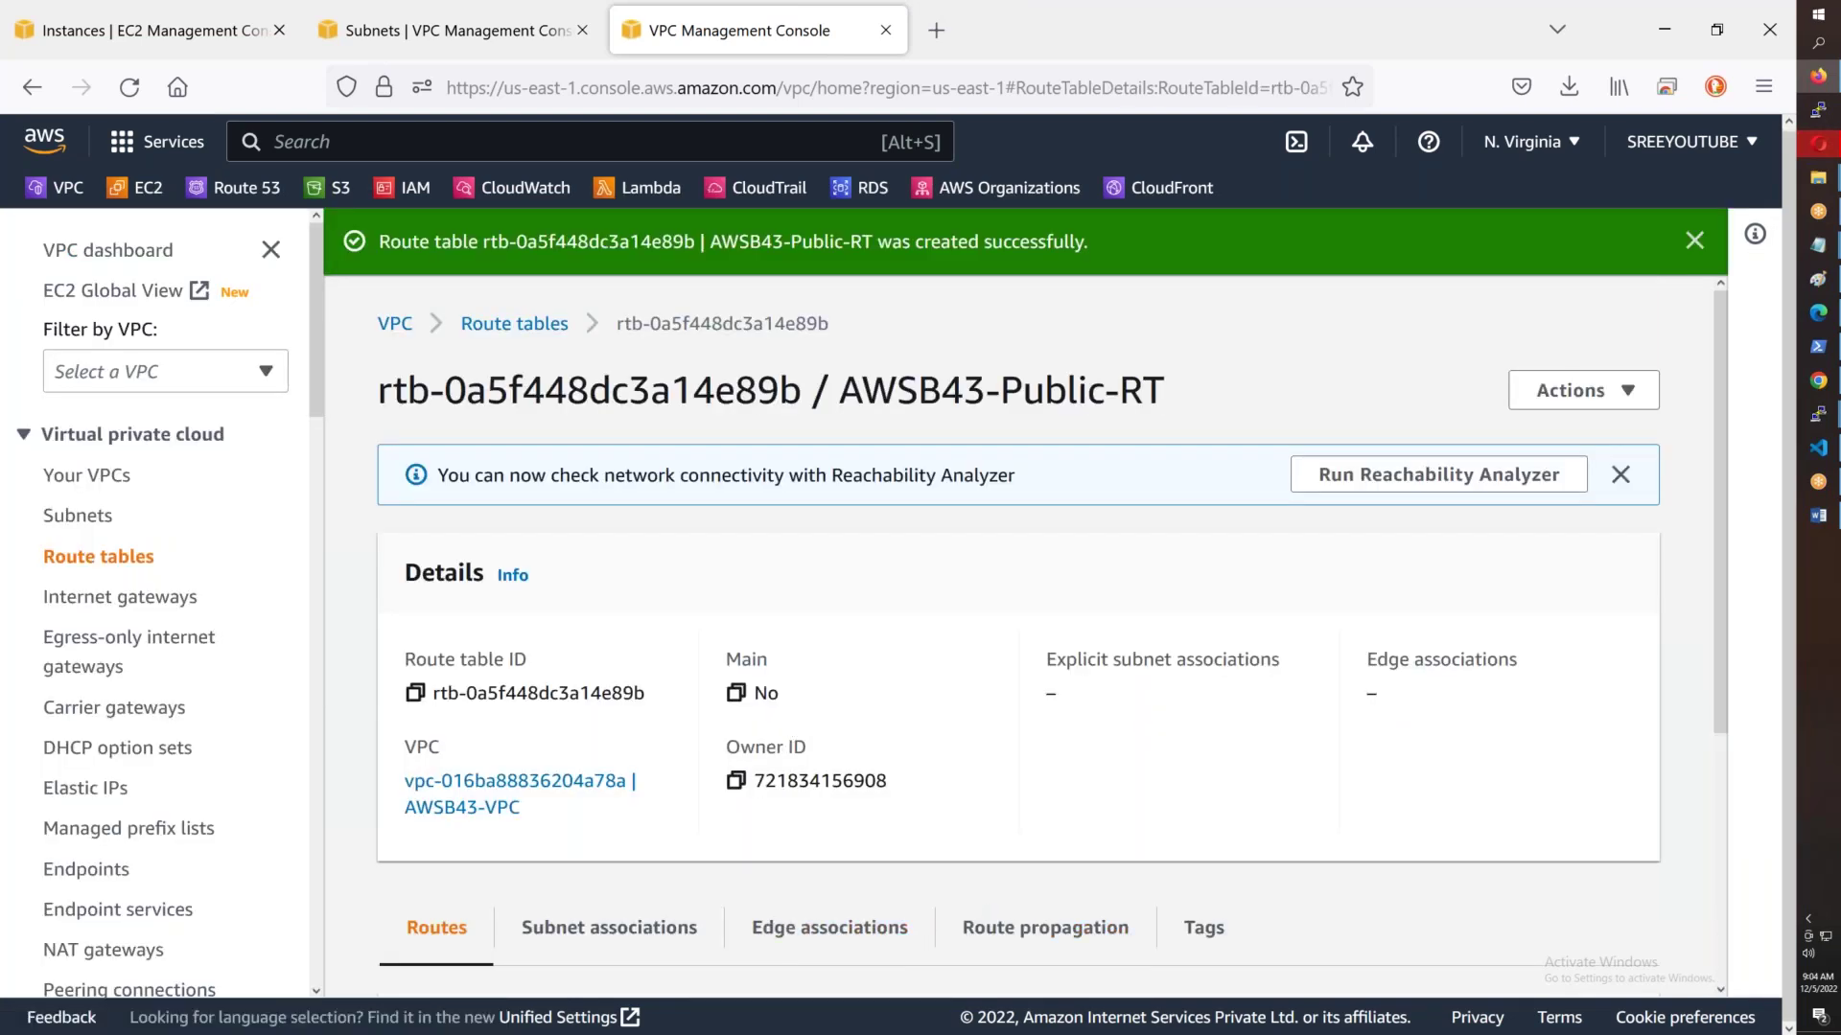
- Filter the route tables list by the AWSB43 VPC id and inspect AWSB43-DEFAULT's Main value
left_click(505, 323)
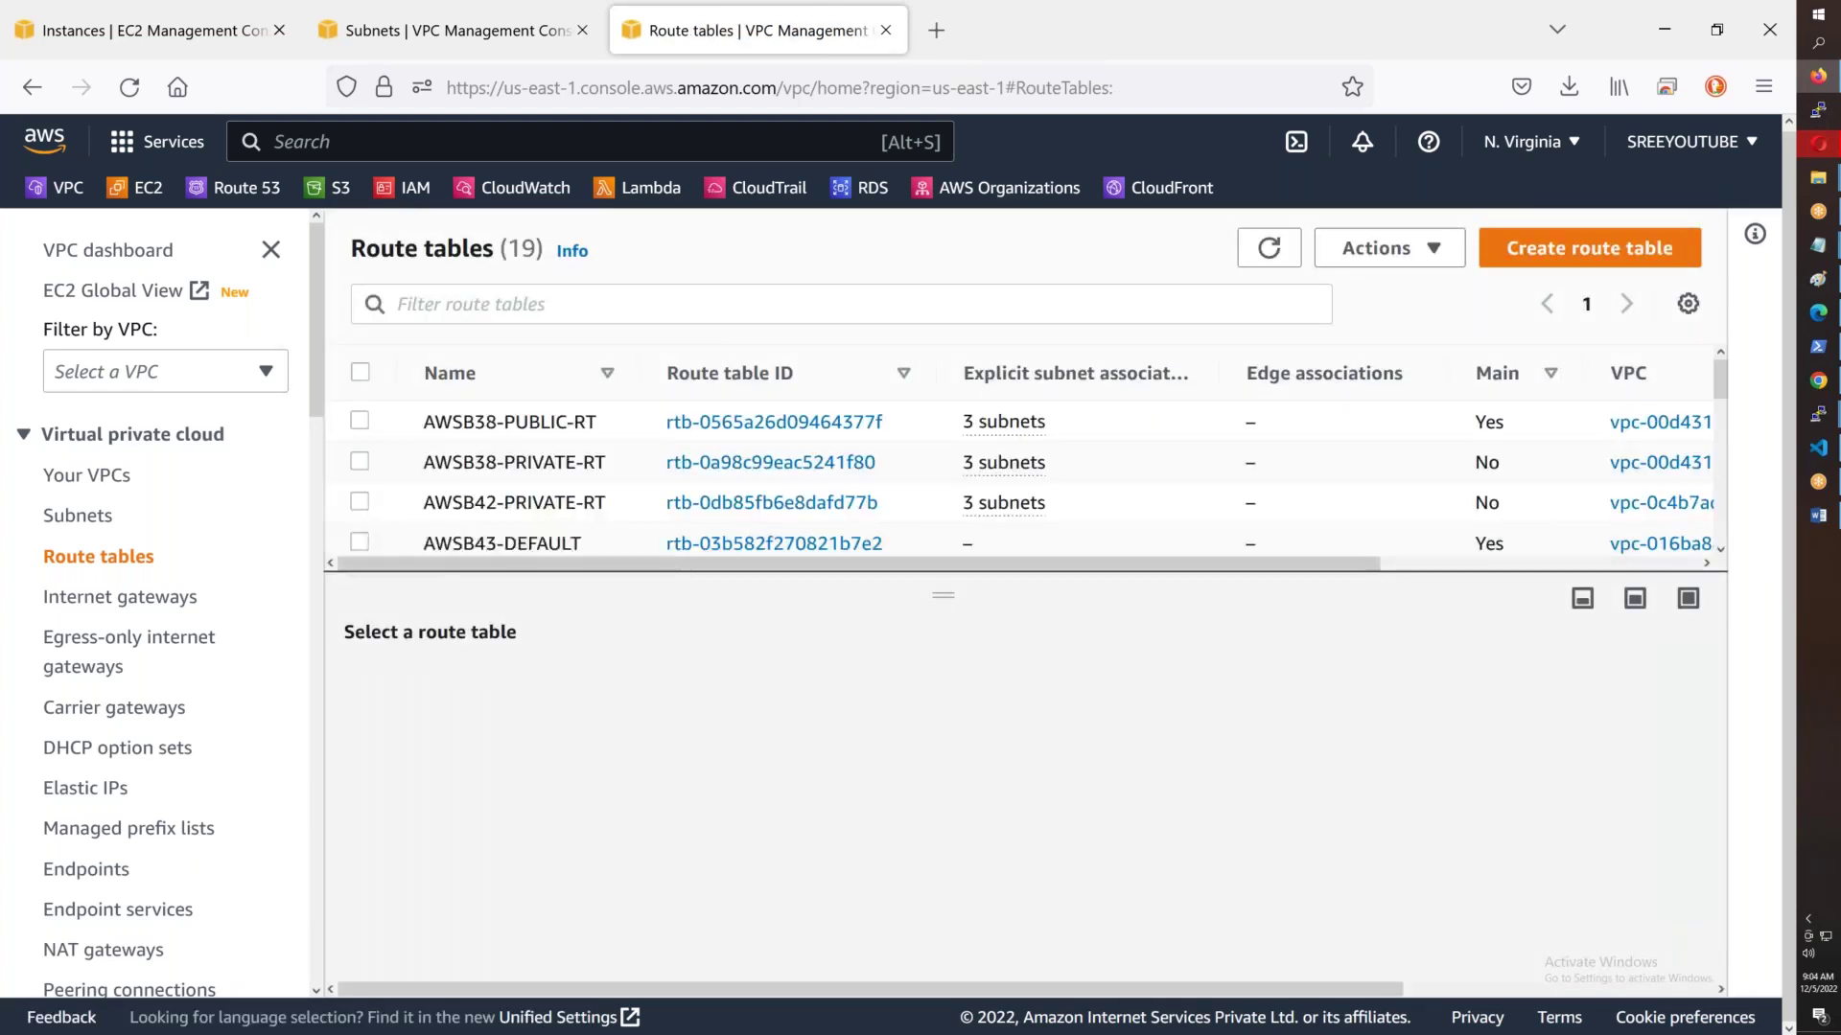
left_click(575, 303)
key("ctrl+v")
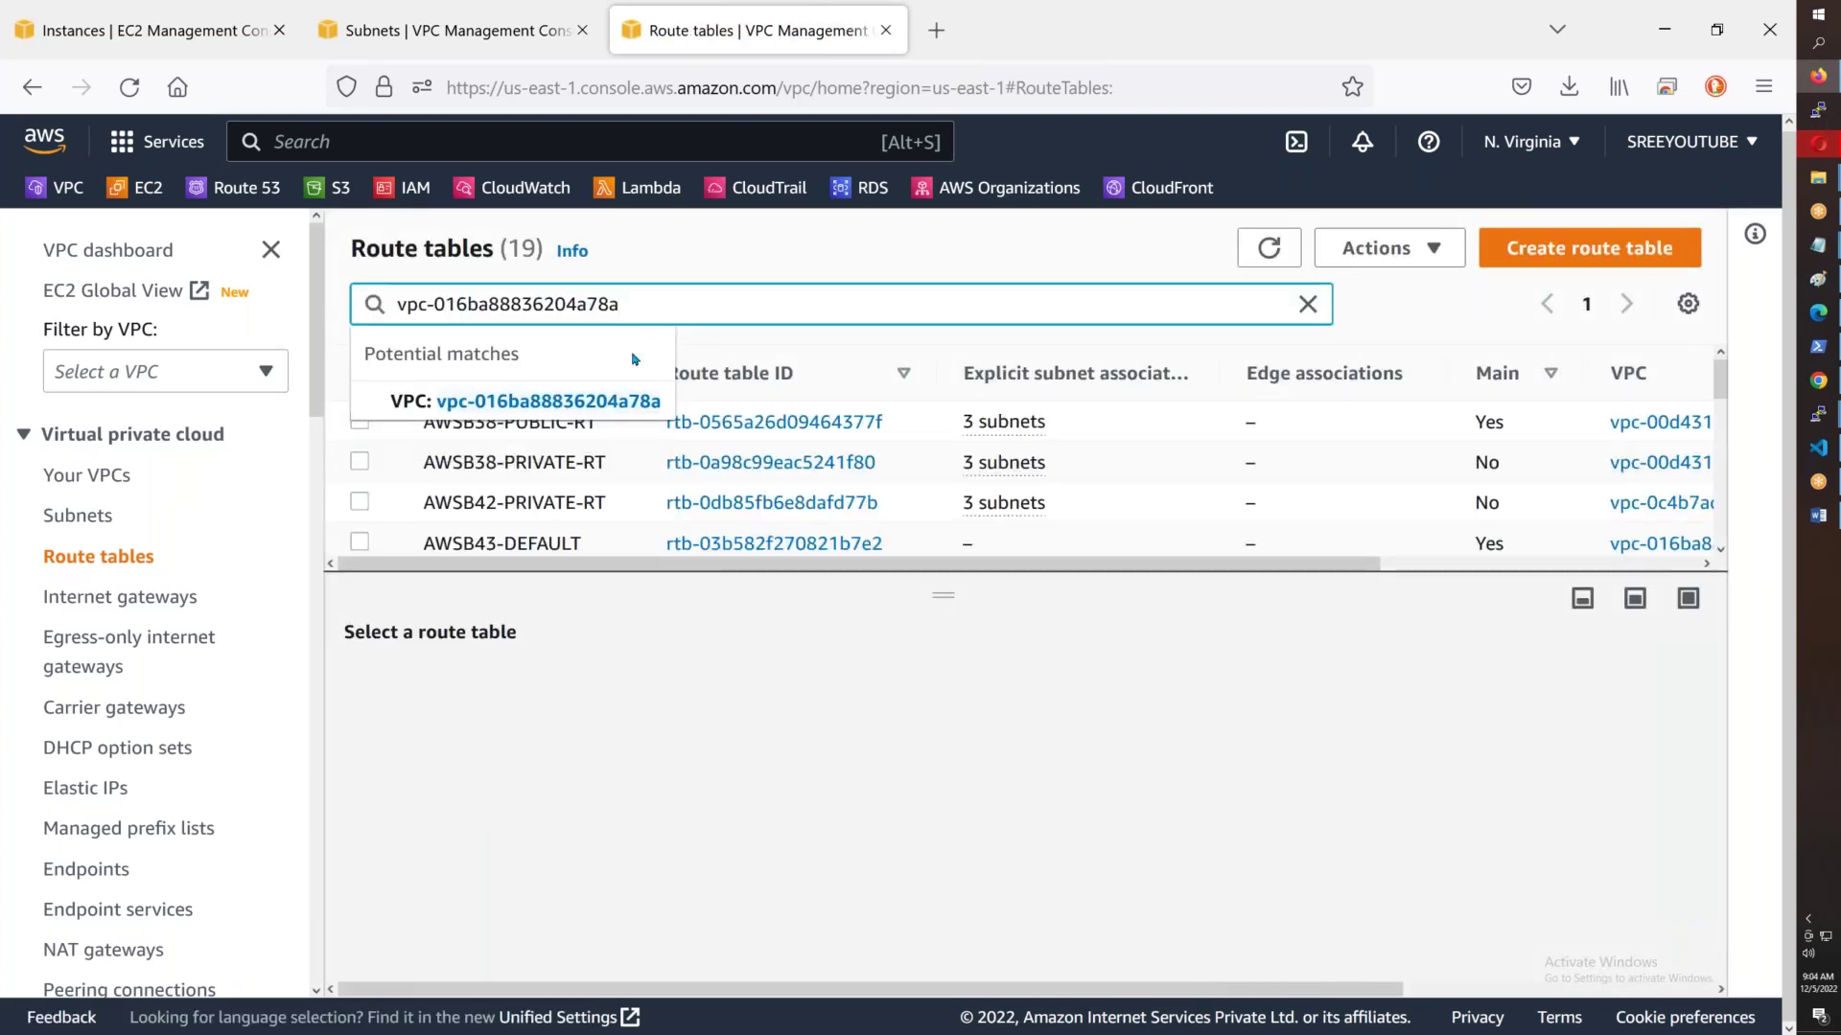
left_click(599, 402)
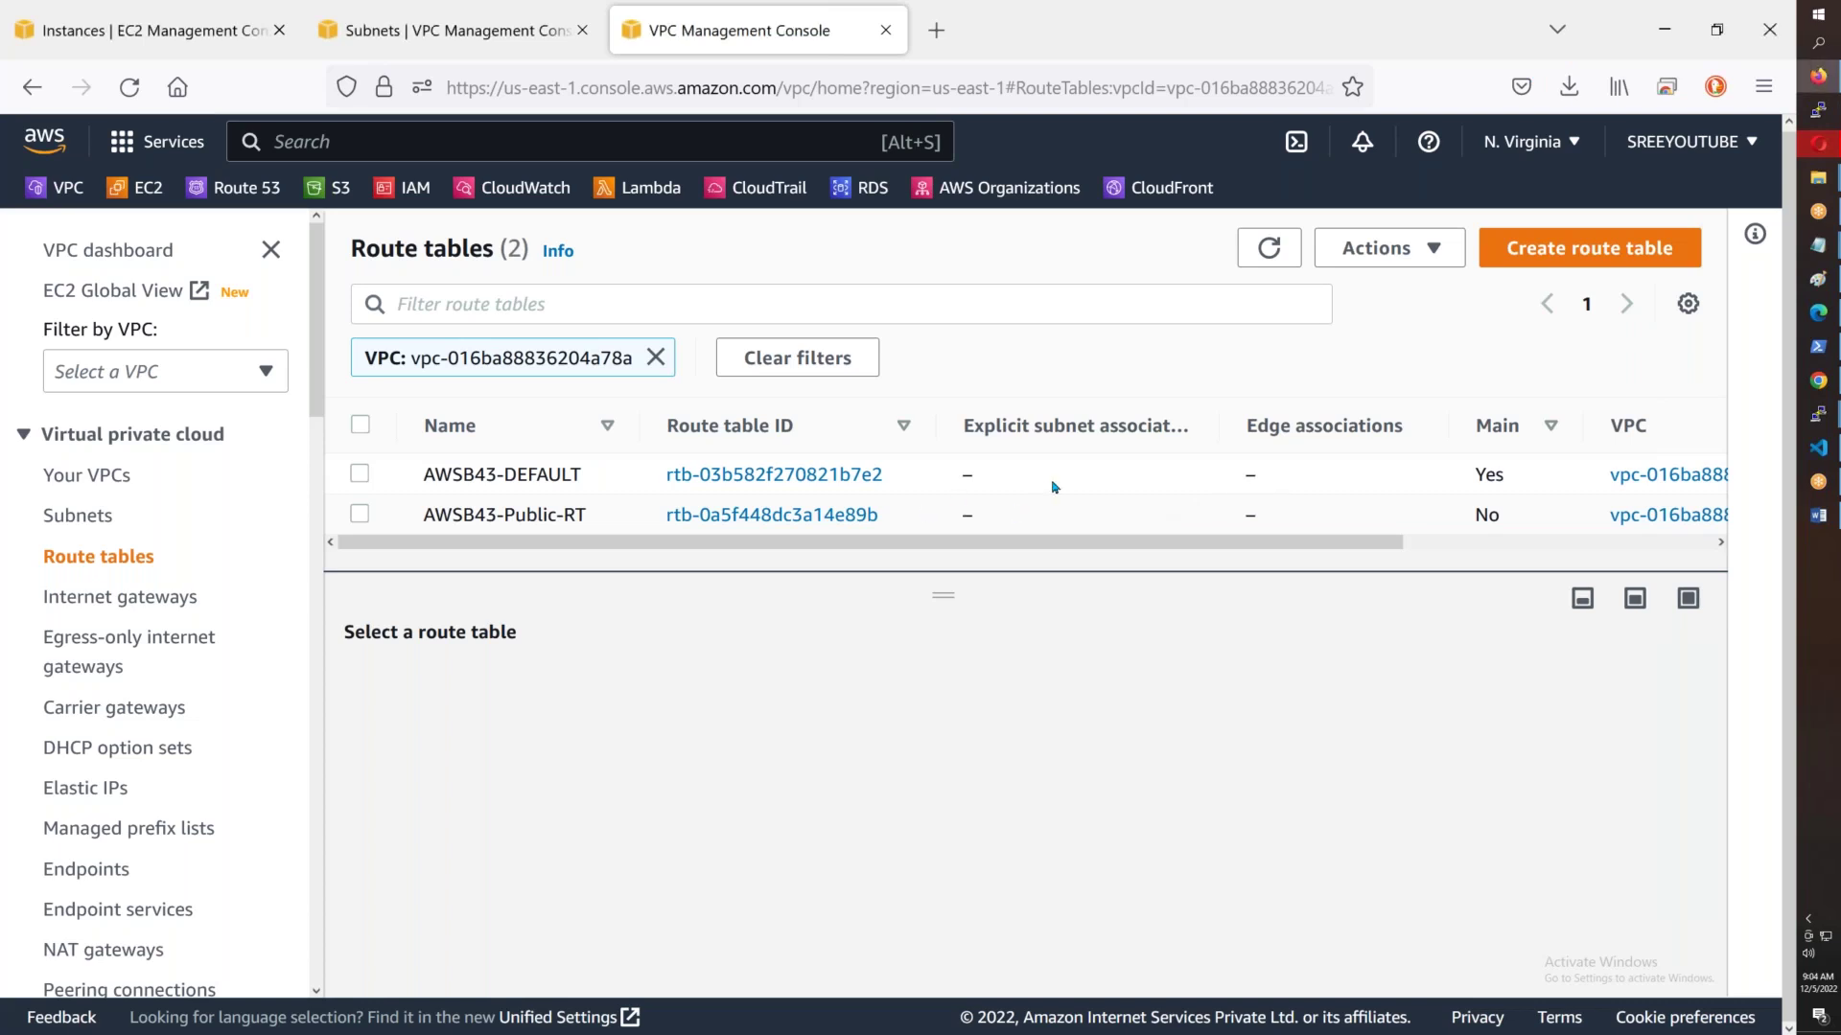
left_click(1446, 480)
double_click(1478, 474)
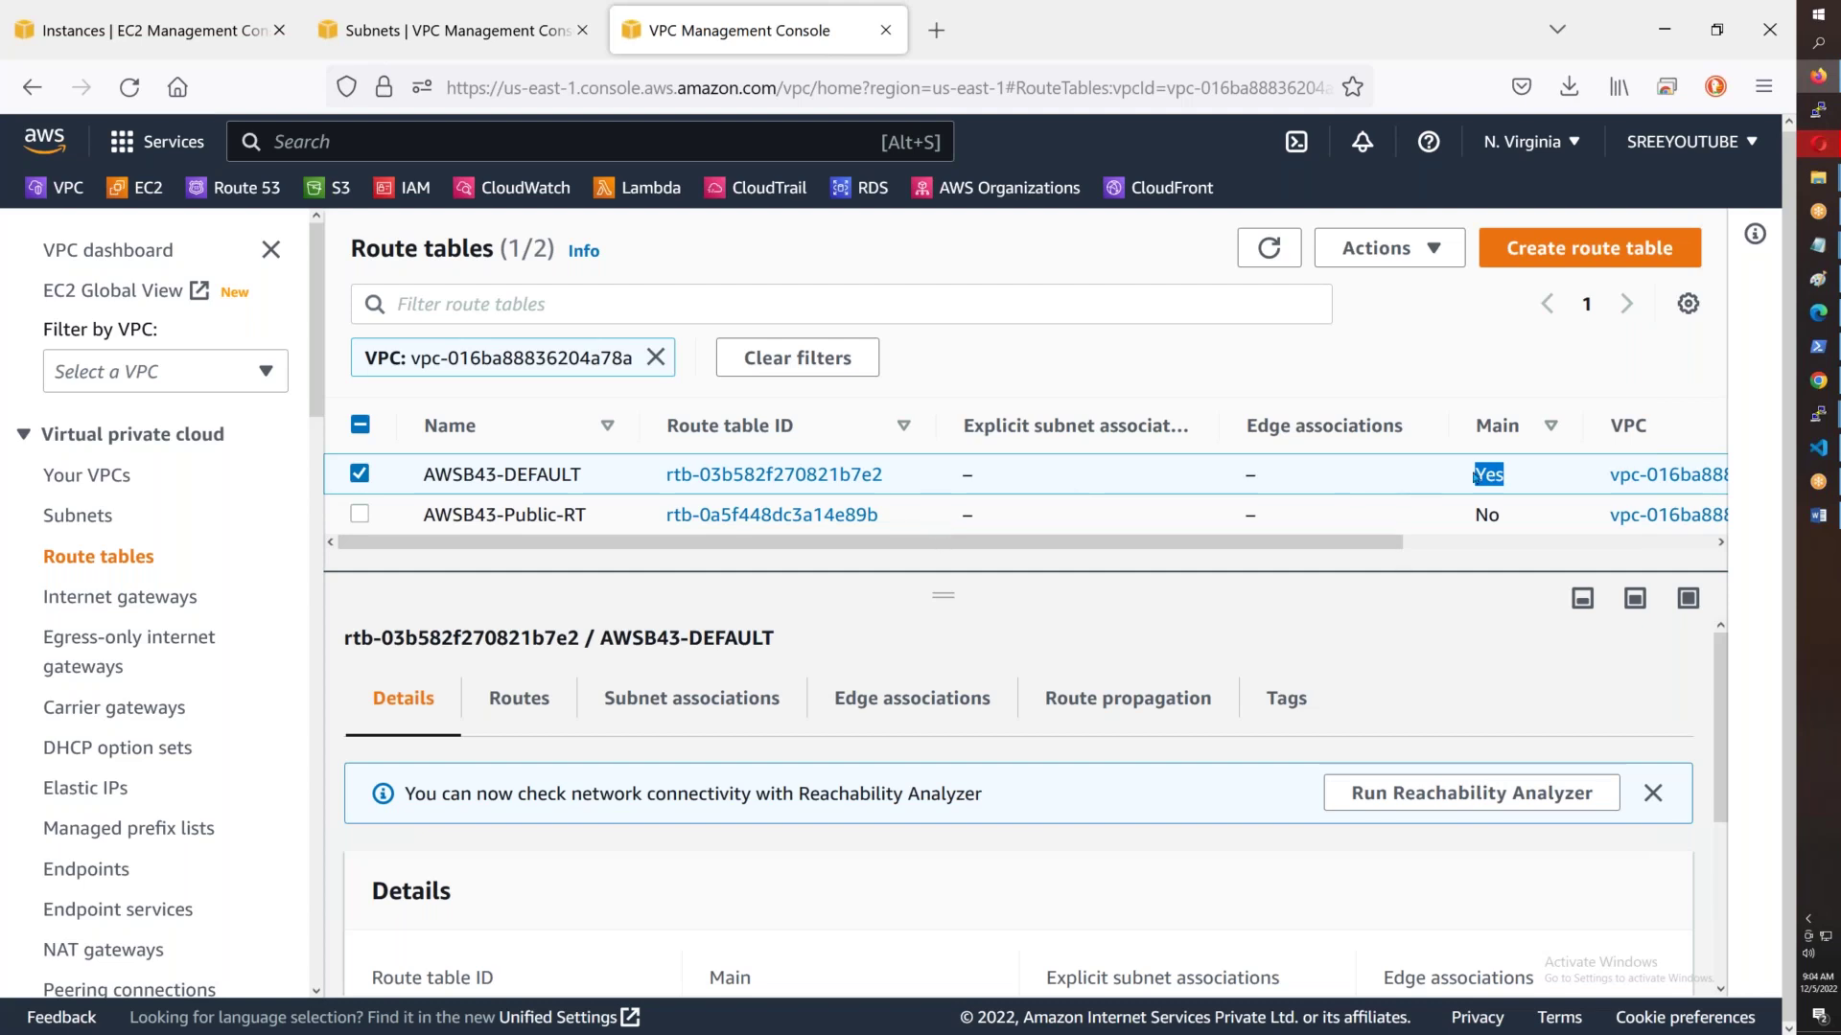
left_click(1493, 469)
left_click_drag(1510, 478, 1489, 474)
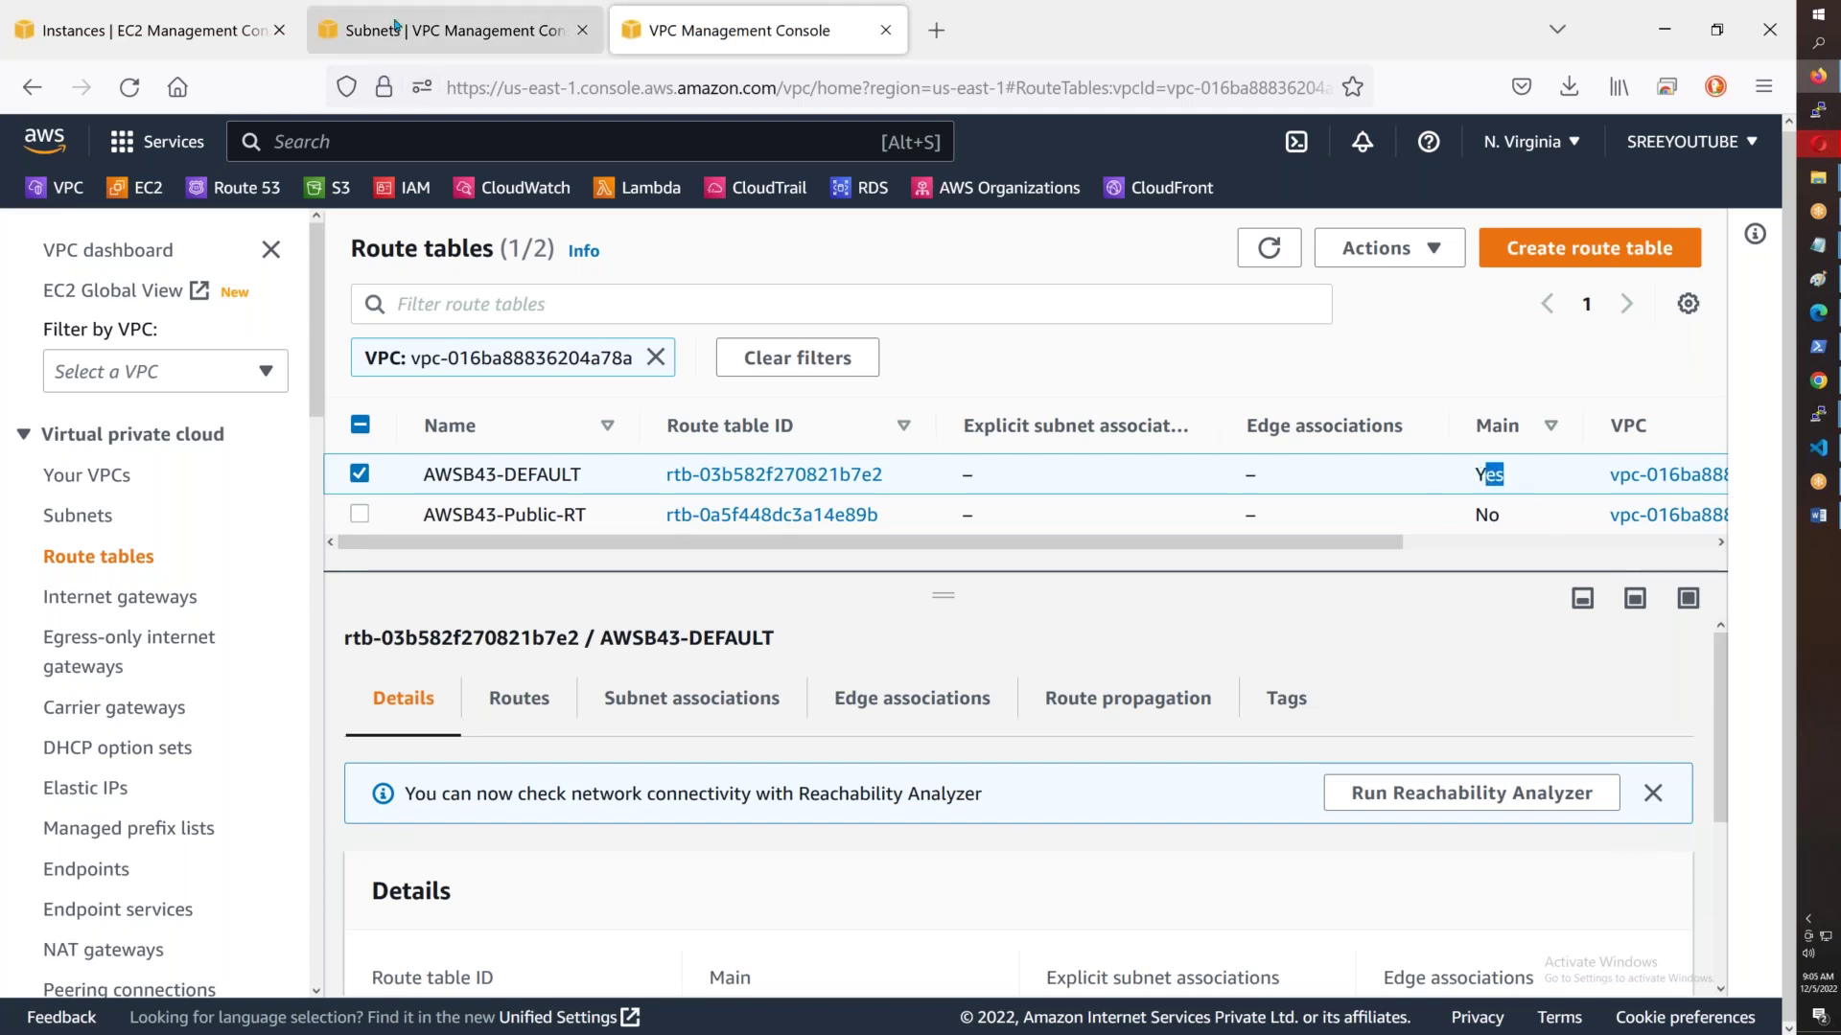
left_click(427, 48)
scroll(971, 832, "up", 3)
scroll(971, 834, "down", 3)
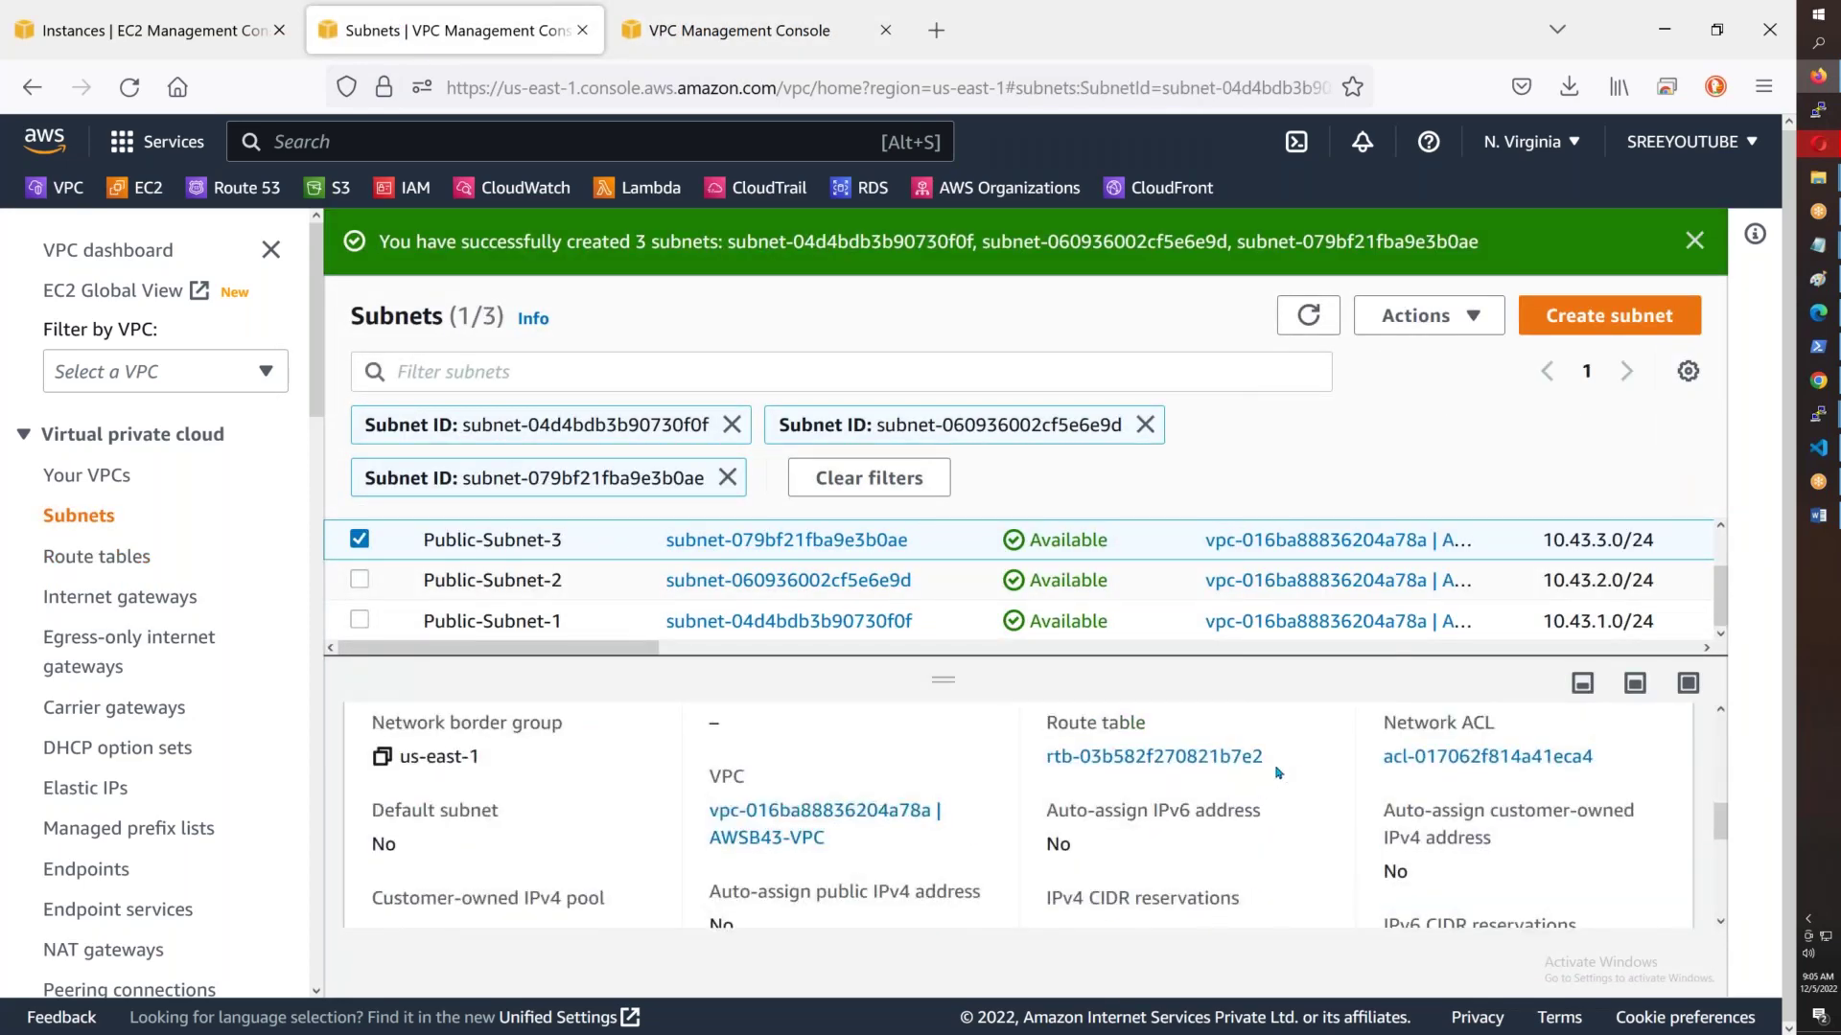
left_click_drag(1275, 765, 1076, 764)
left_click(1141, 594)
left_click_drag(1271, 764, 1187, 764)
left_click(1160, 633)
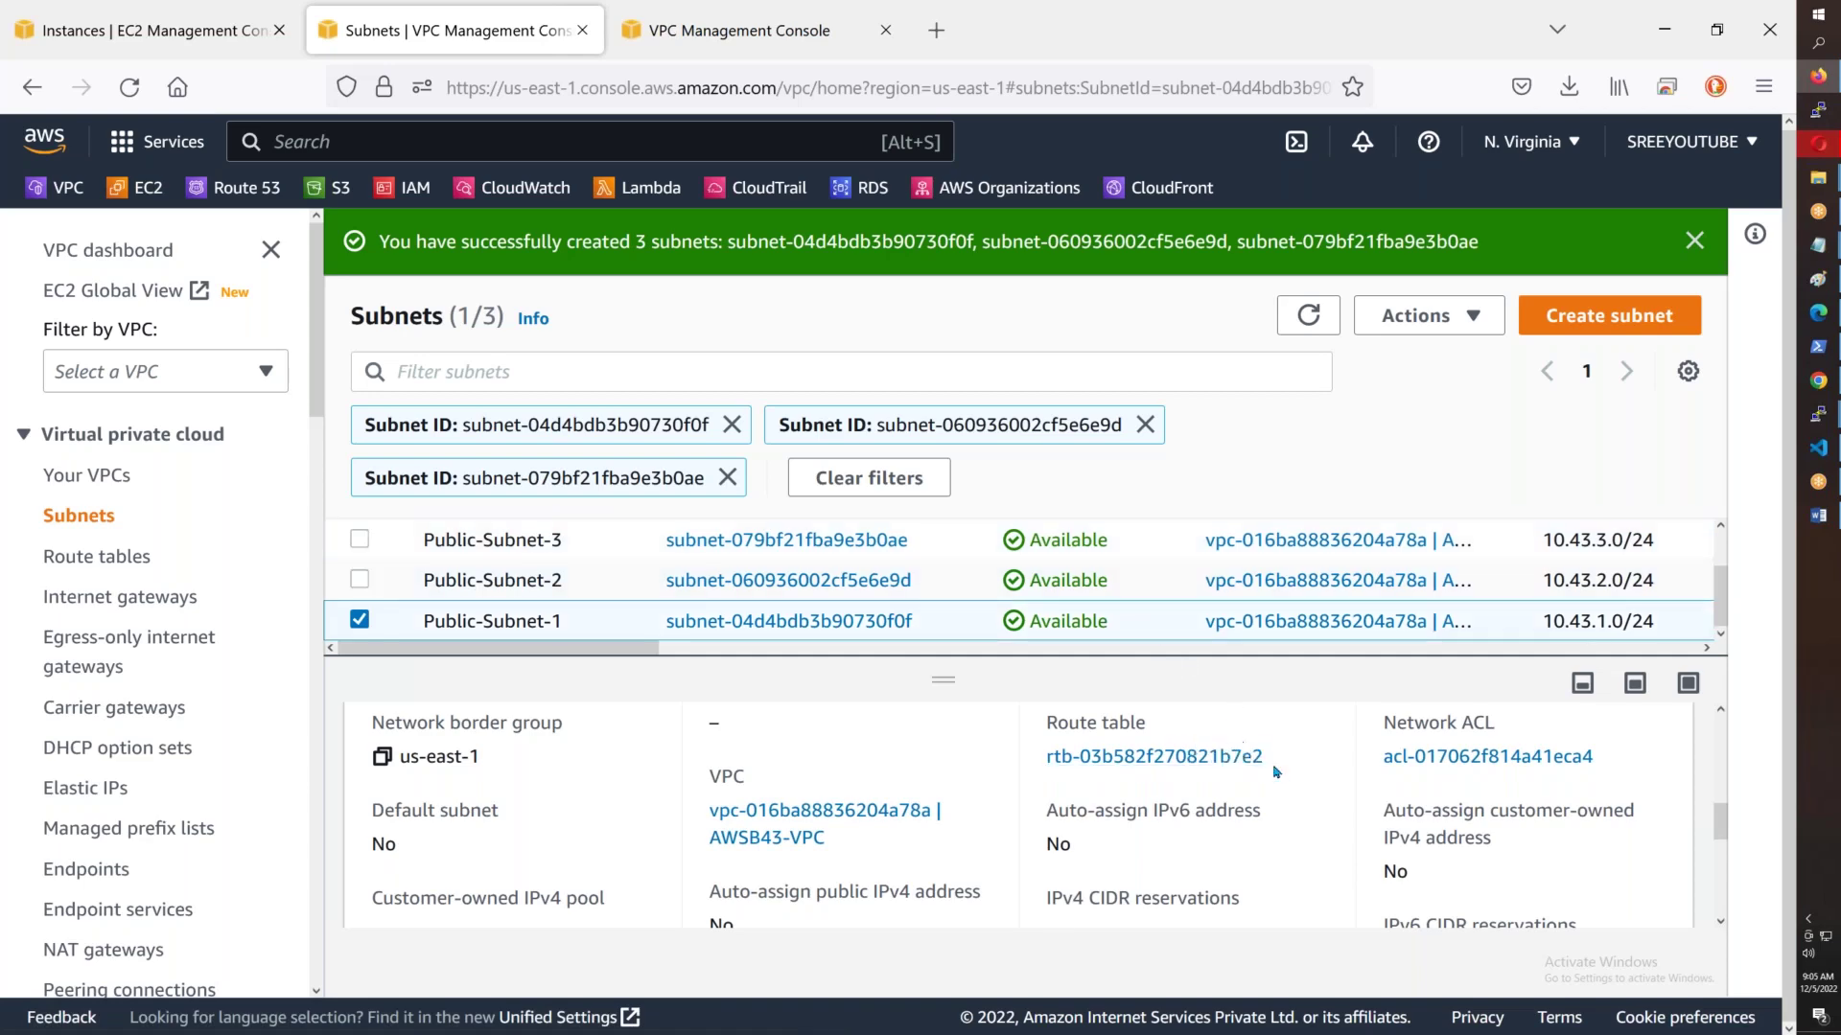
left_click(677, 51)
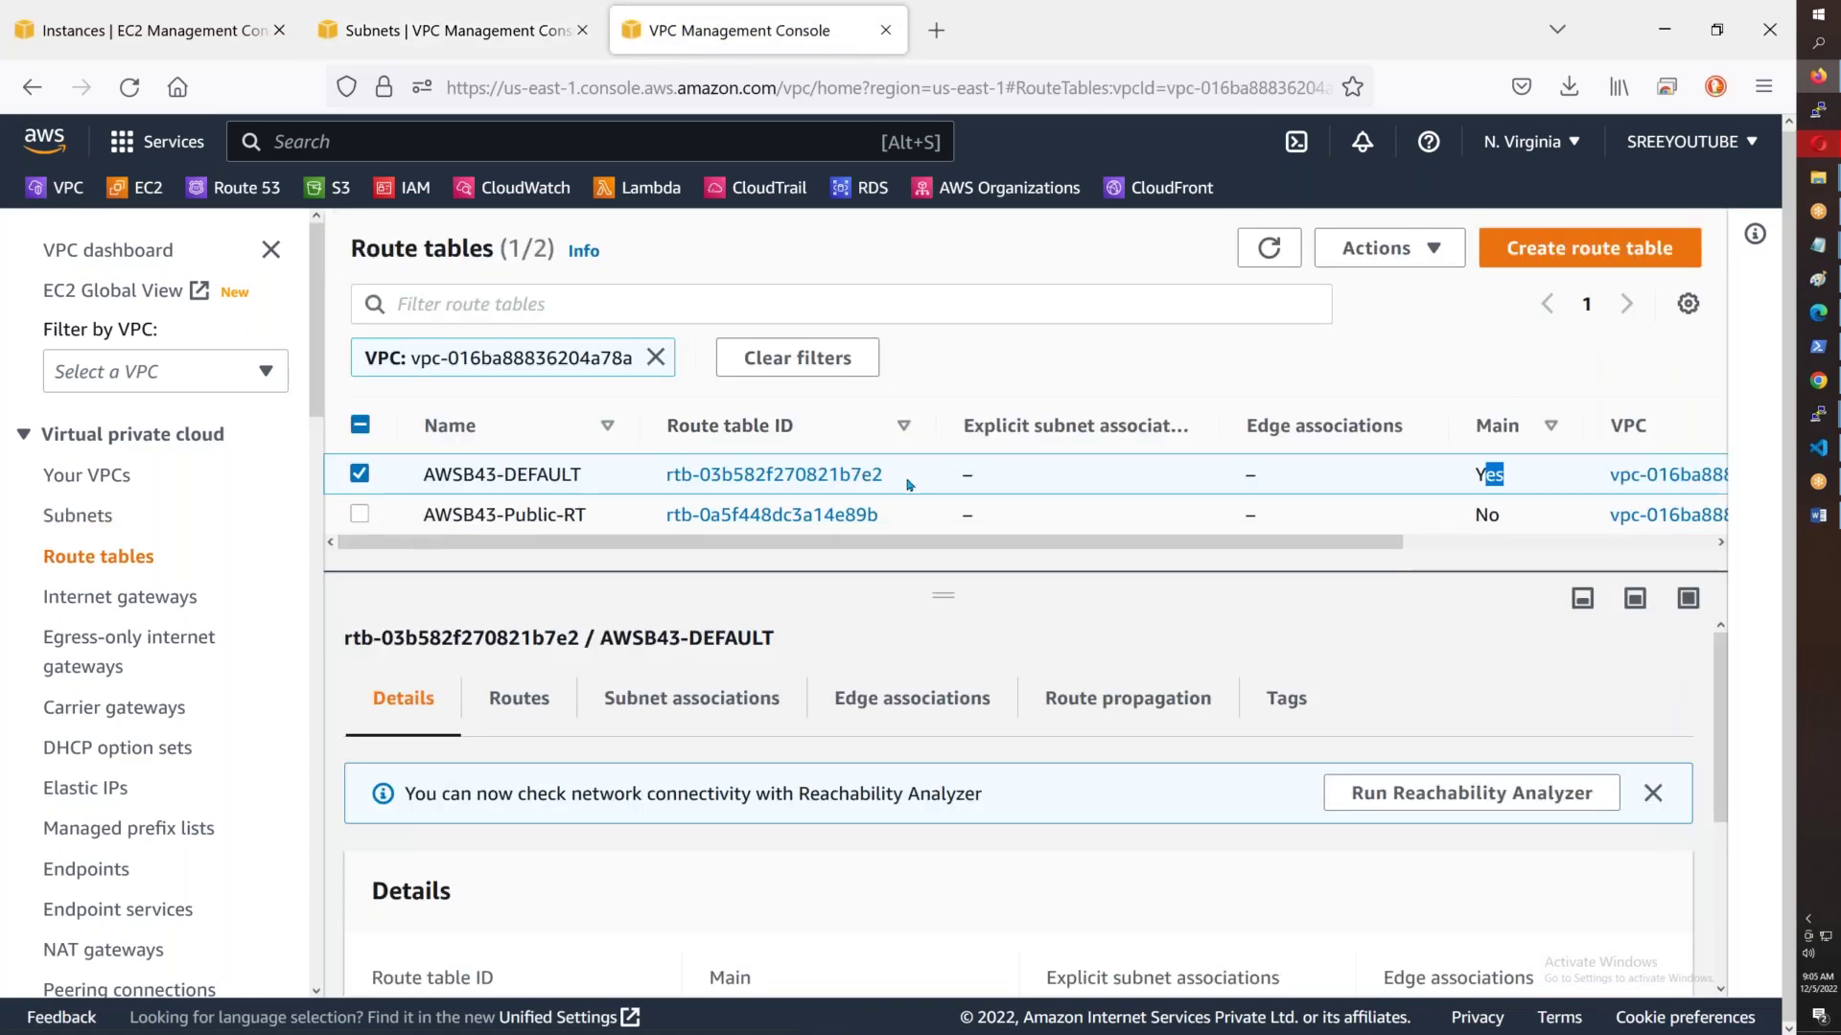
left_click_drag(884, 476, 805, 475)
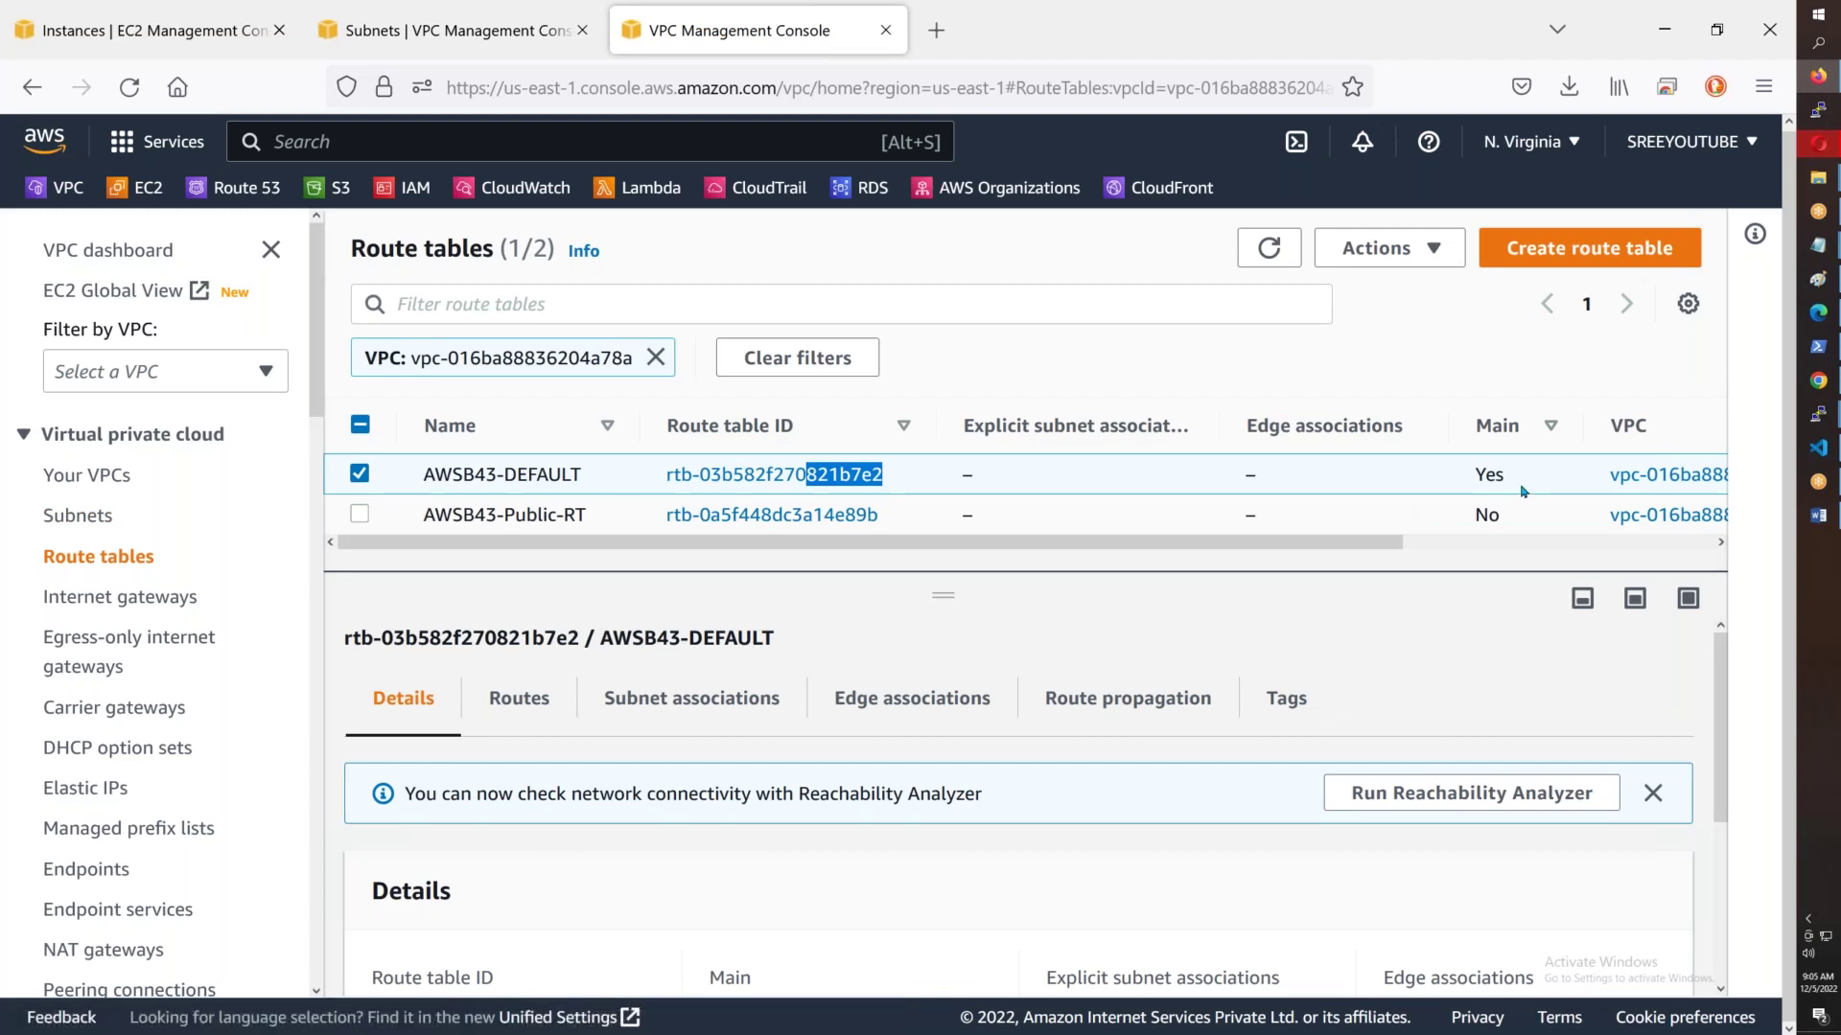
right_click(1067, 479)
left_click(1131, 787)
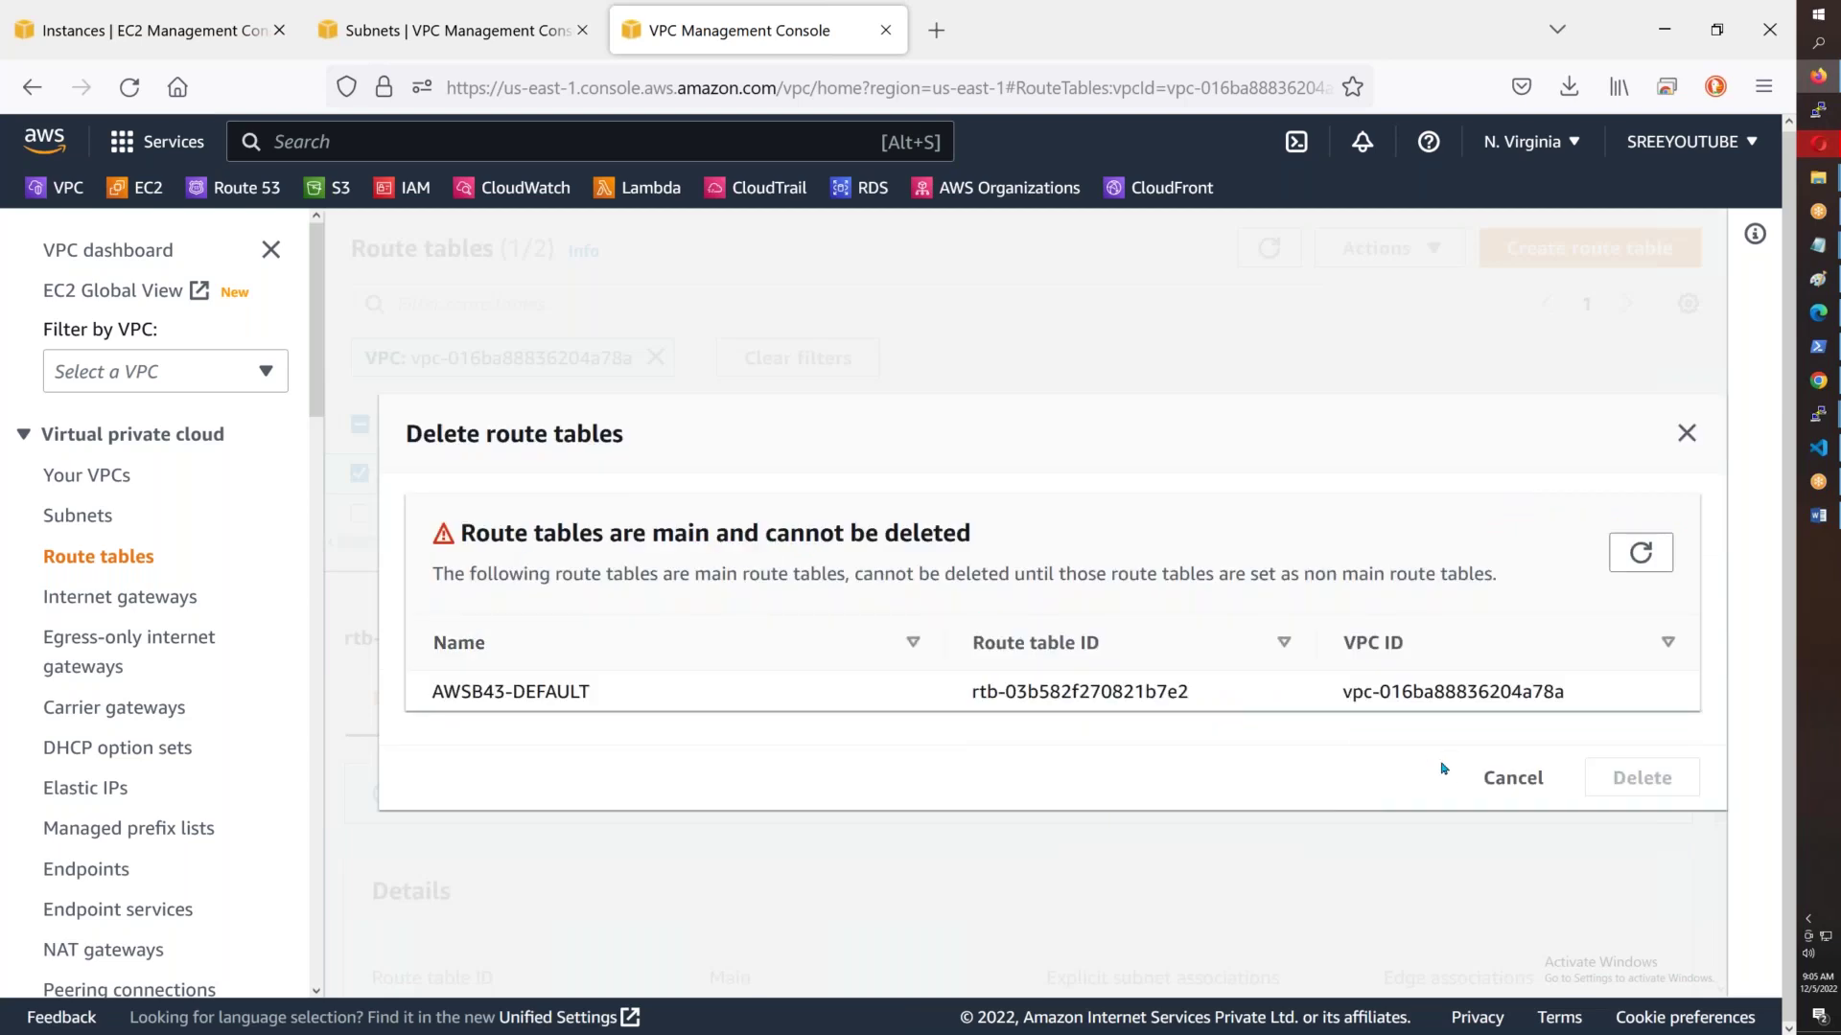
left_click(1507, 781)
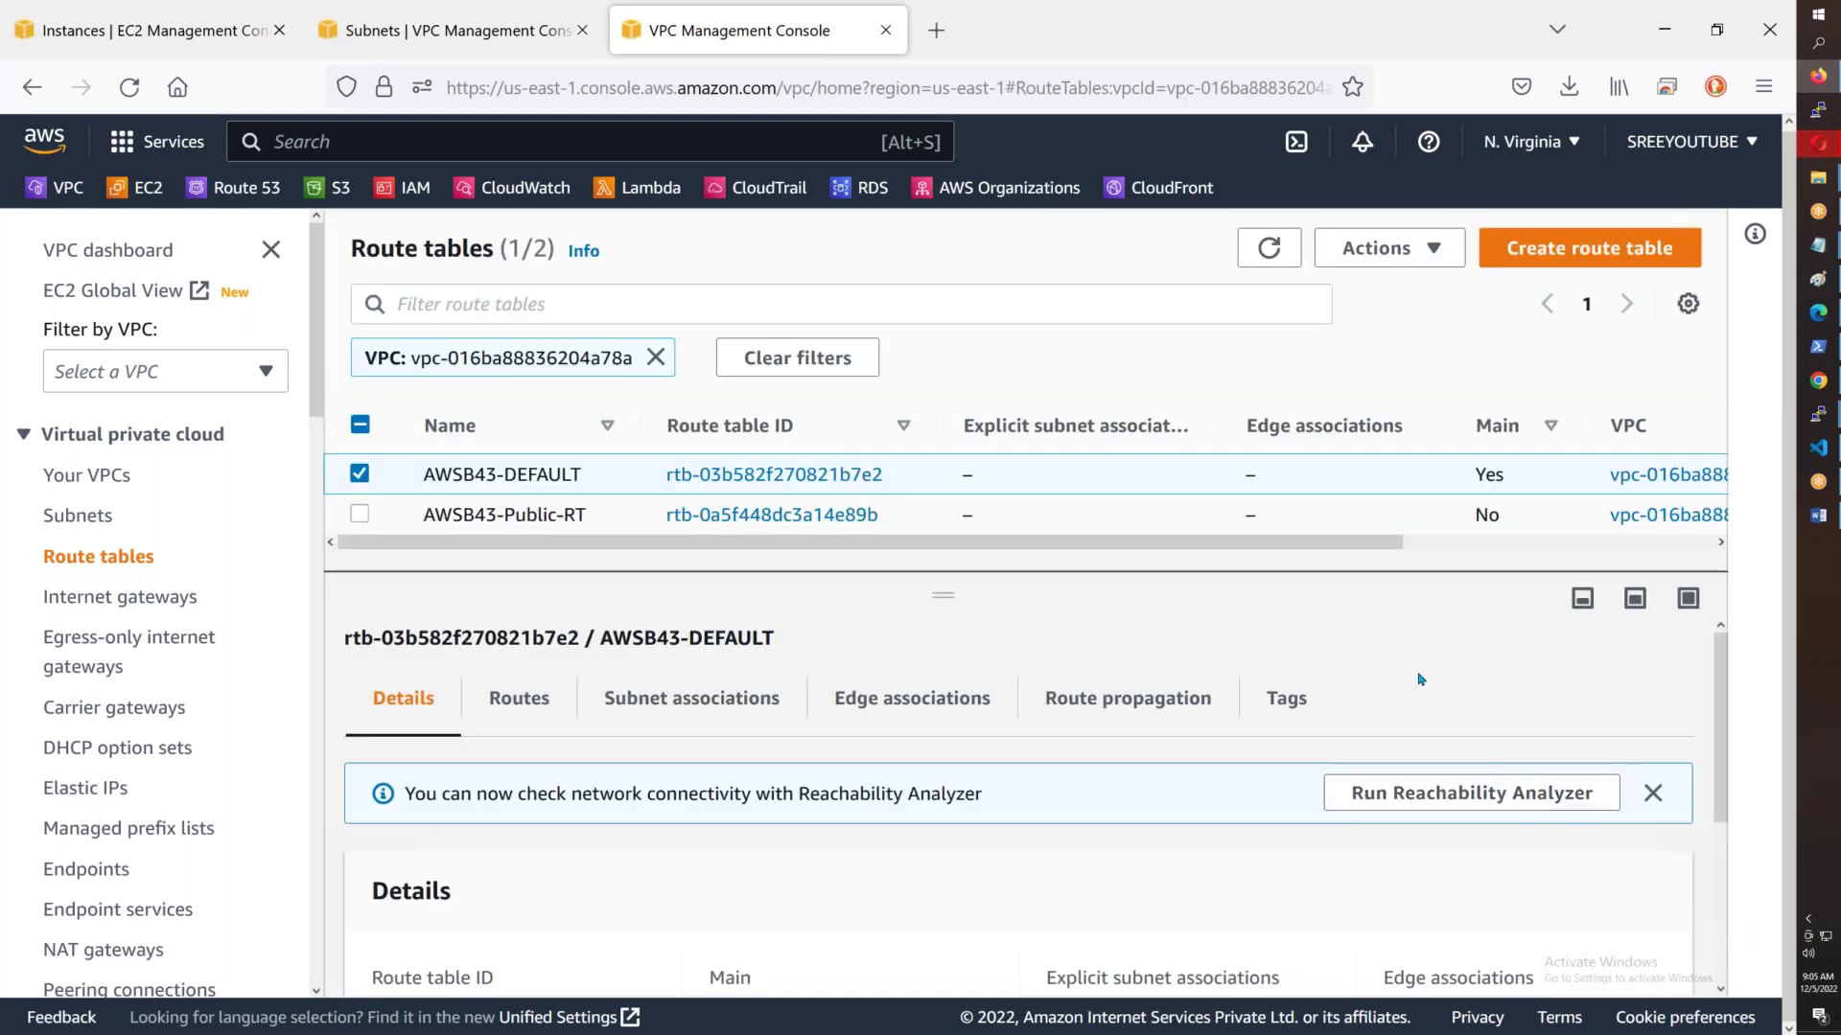
- Set AWSB43-Public-RT as the main route table, confirming with 'set'
right_click(1307, 529)
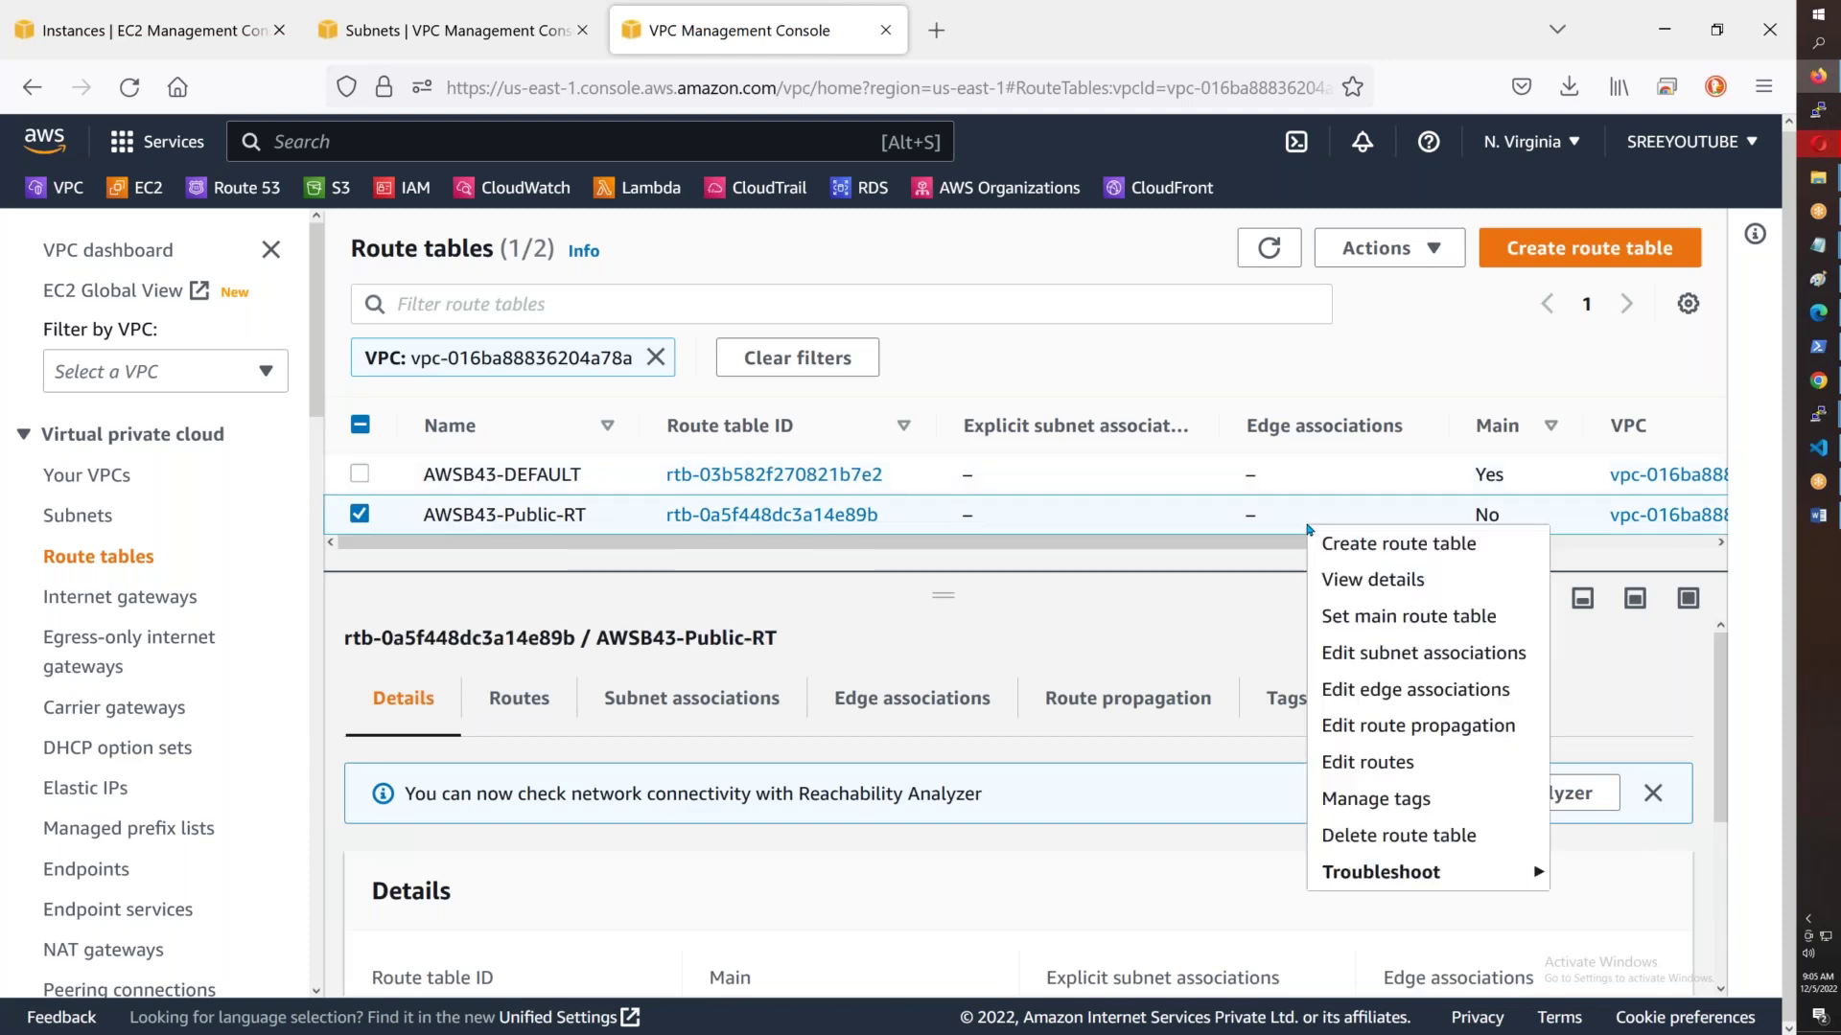
left_click(1422, 624)
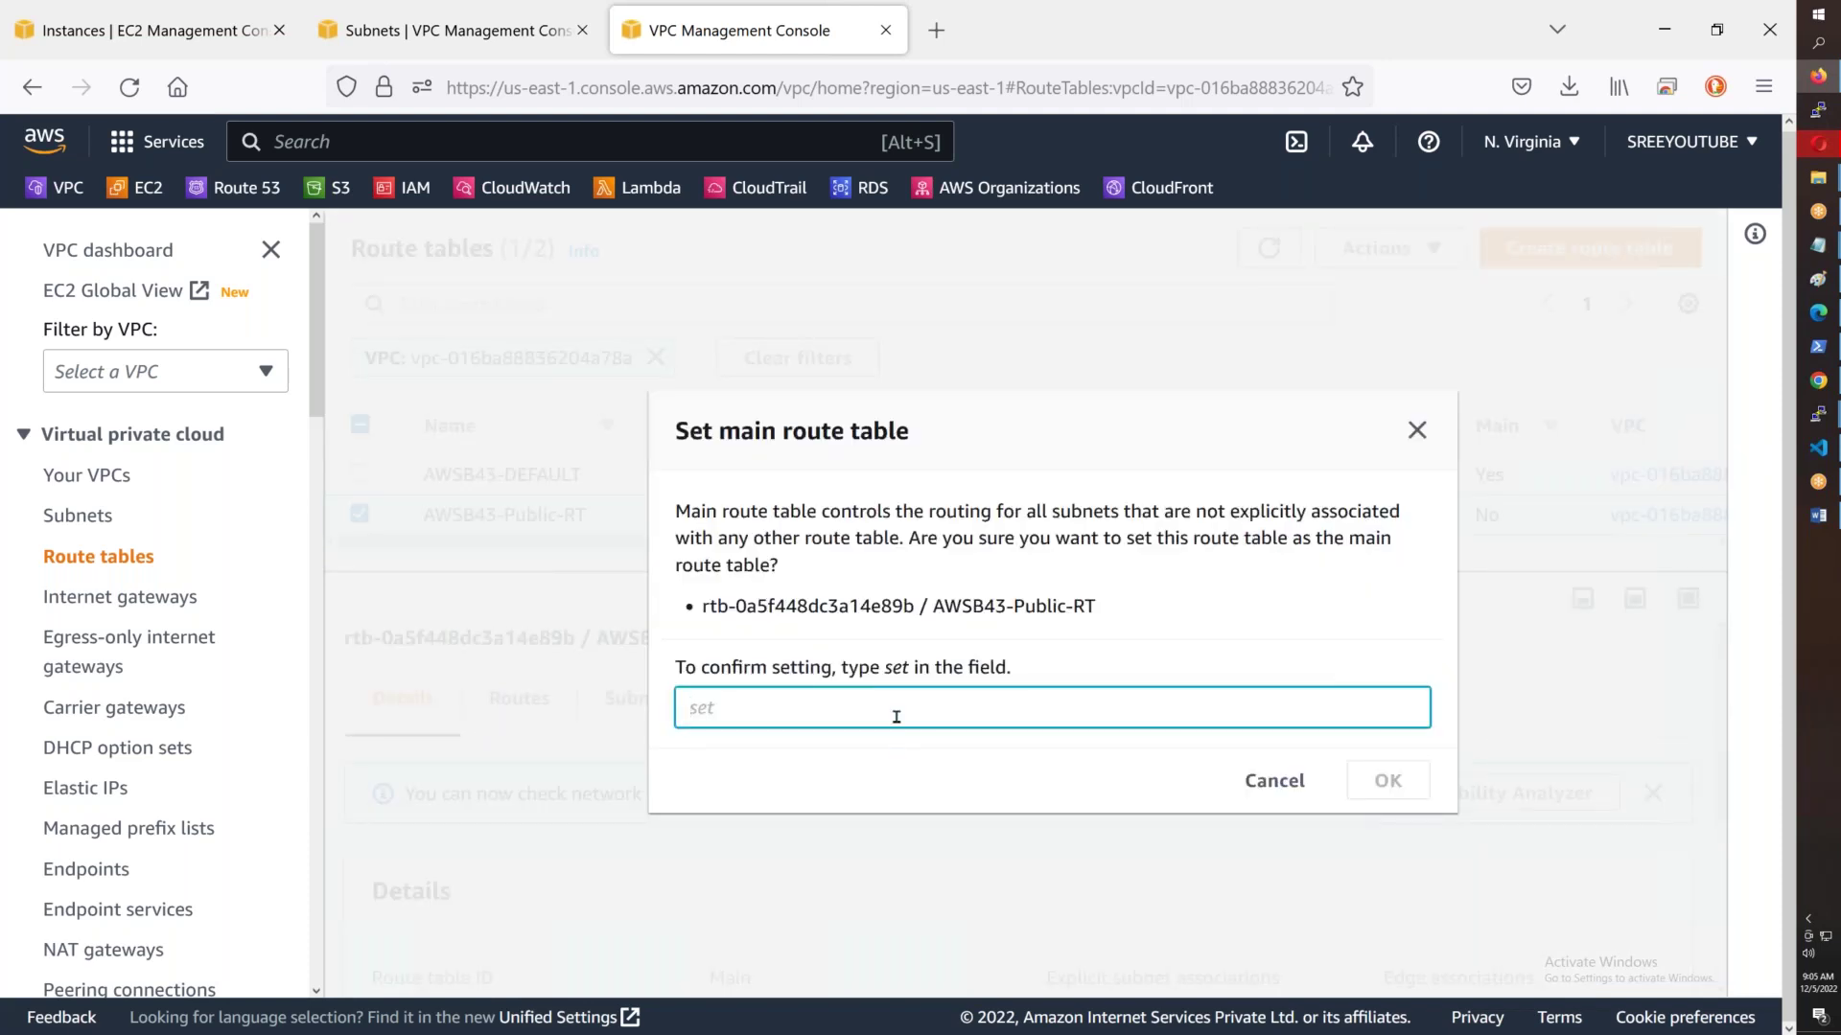
type("set")
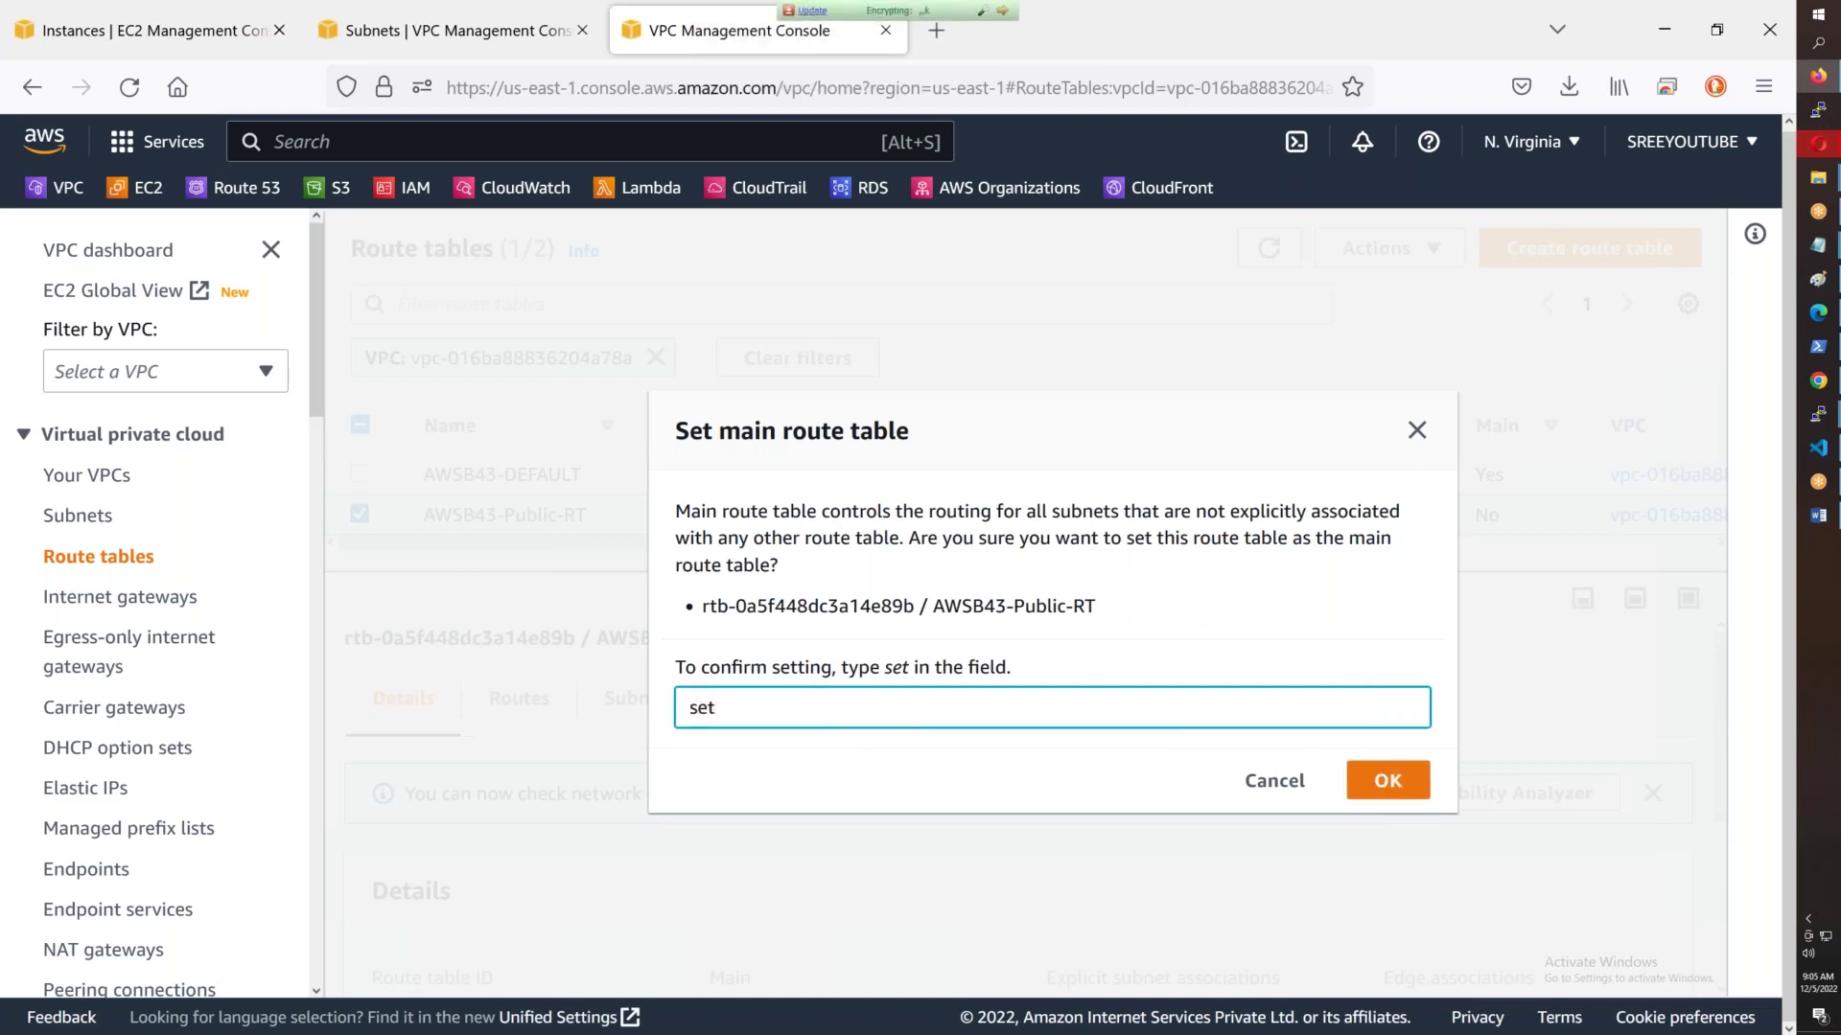
left_click(1387, 780)
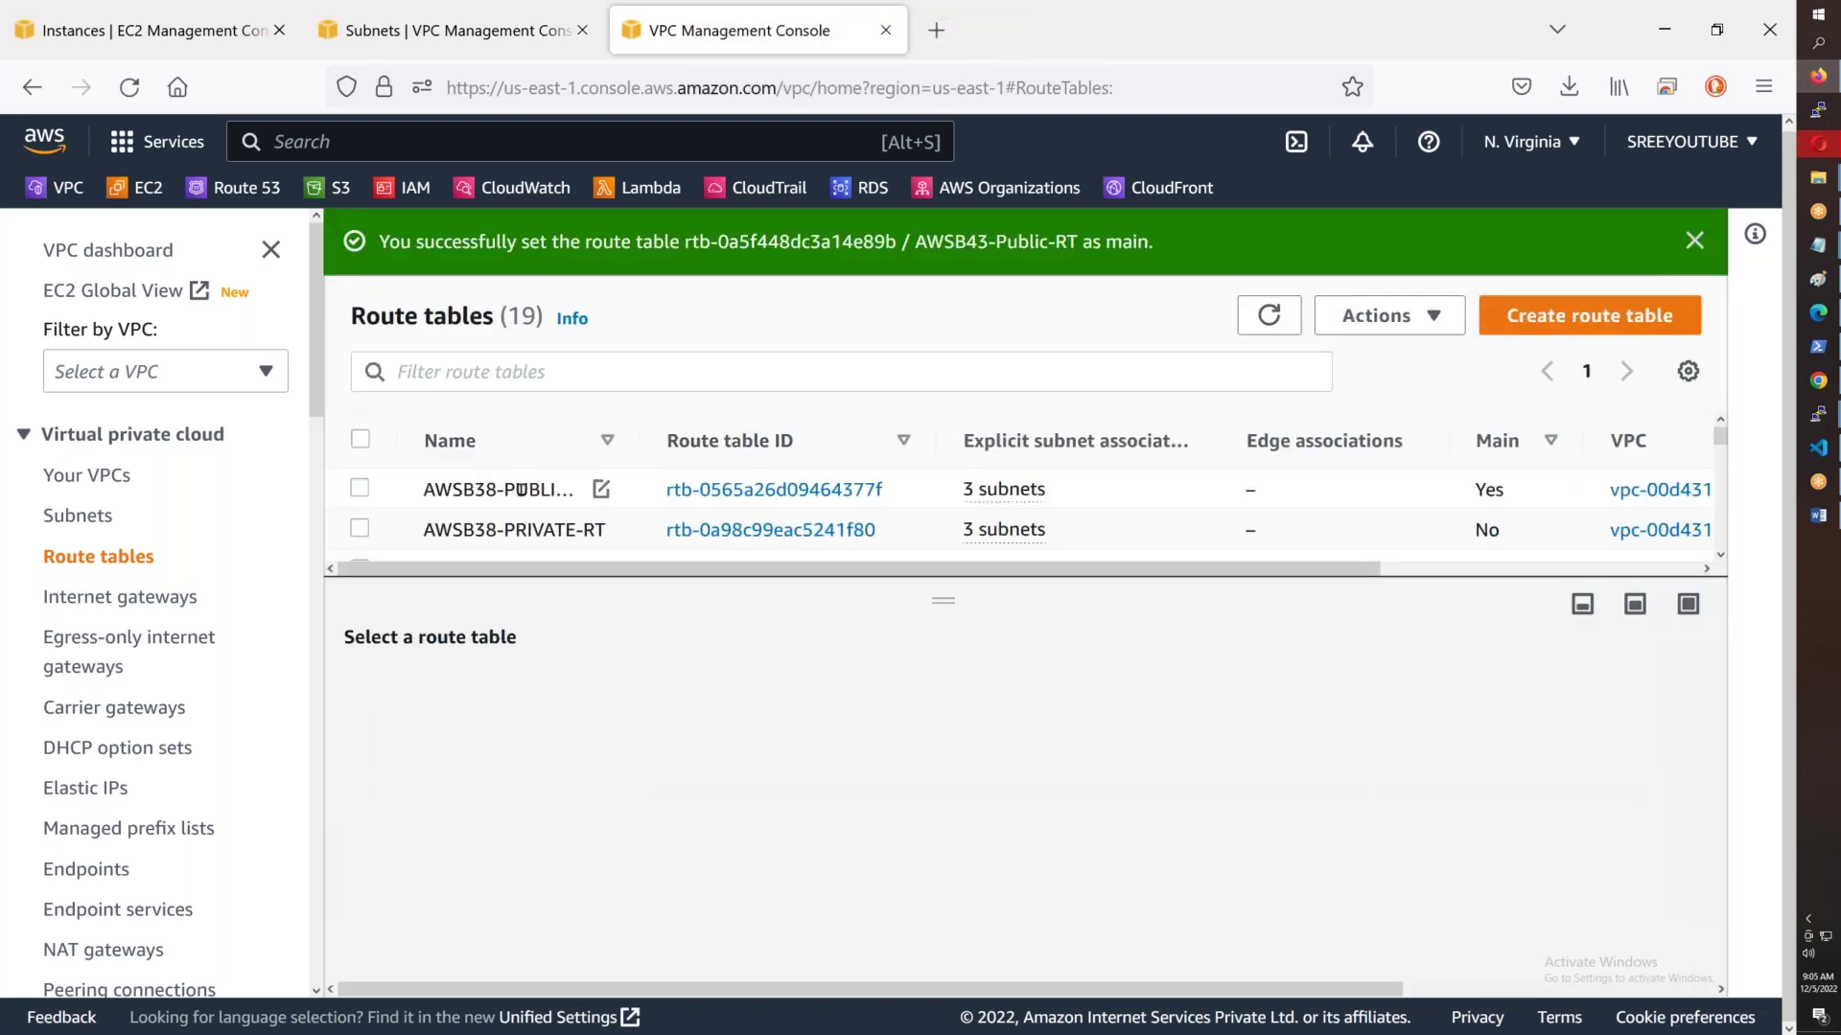
- Attempt to delete AWSB38-PRIVATE-RT and dismiss the cannot-delete warning
right_click(1353, 544)
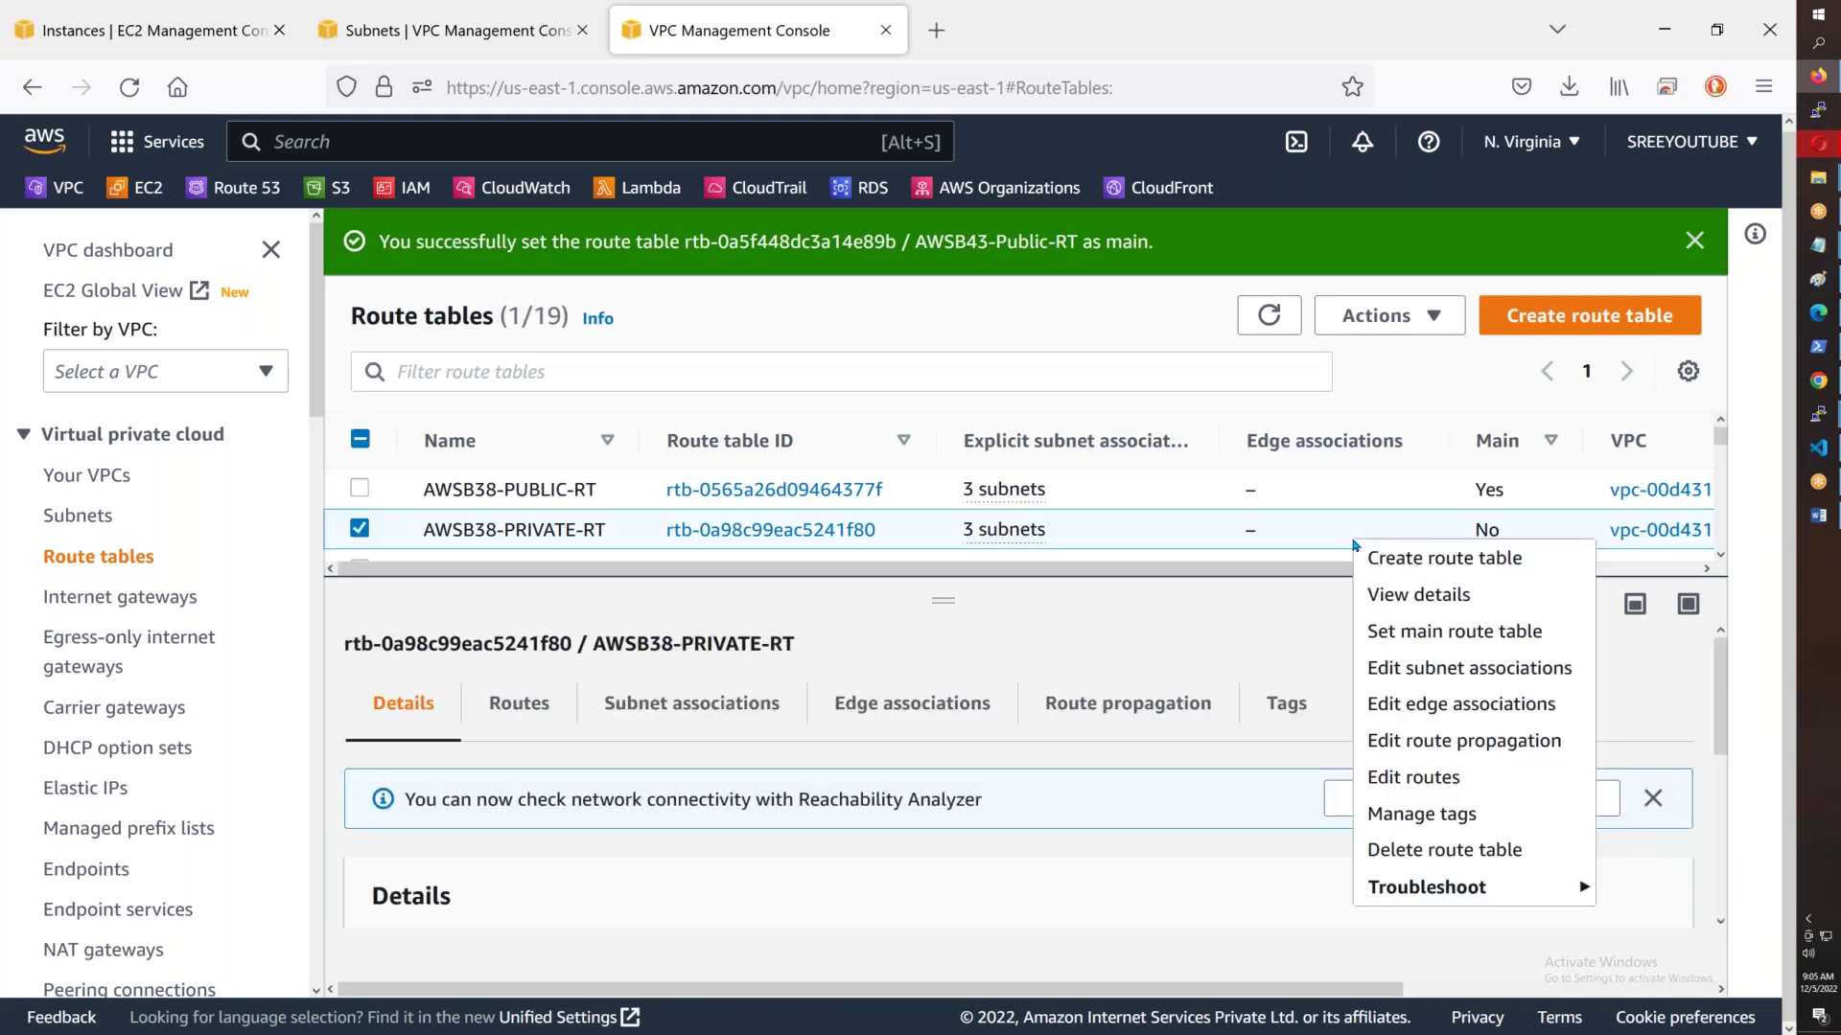
left_click(1438, 849)
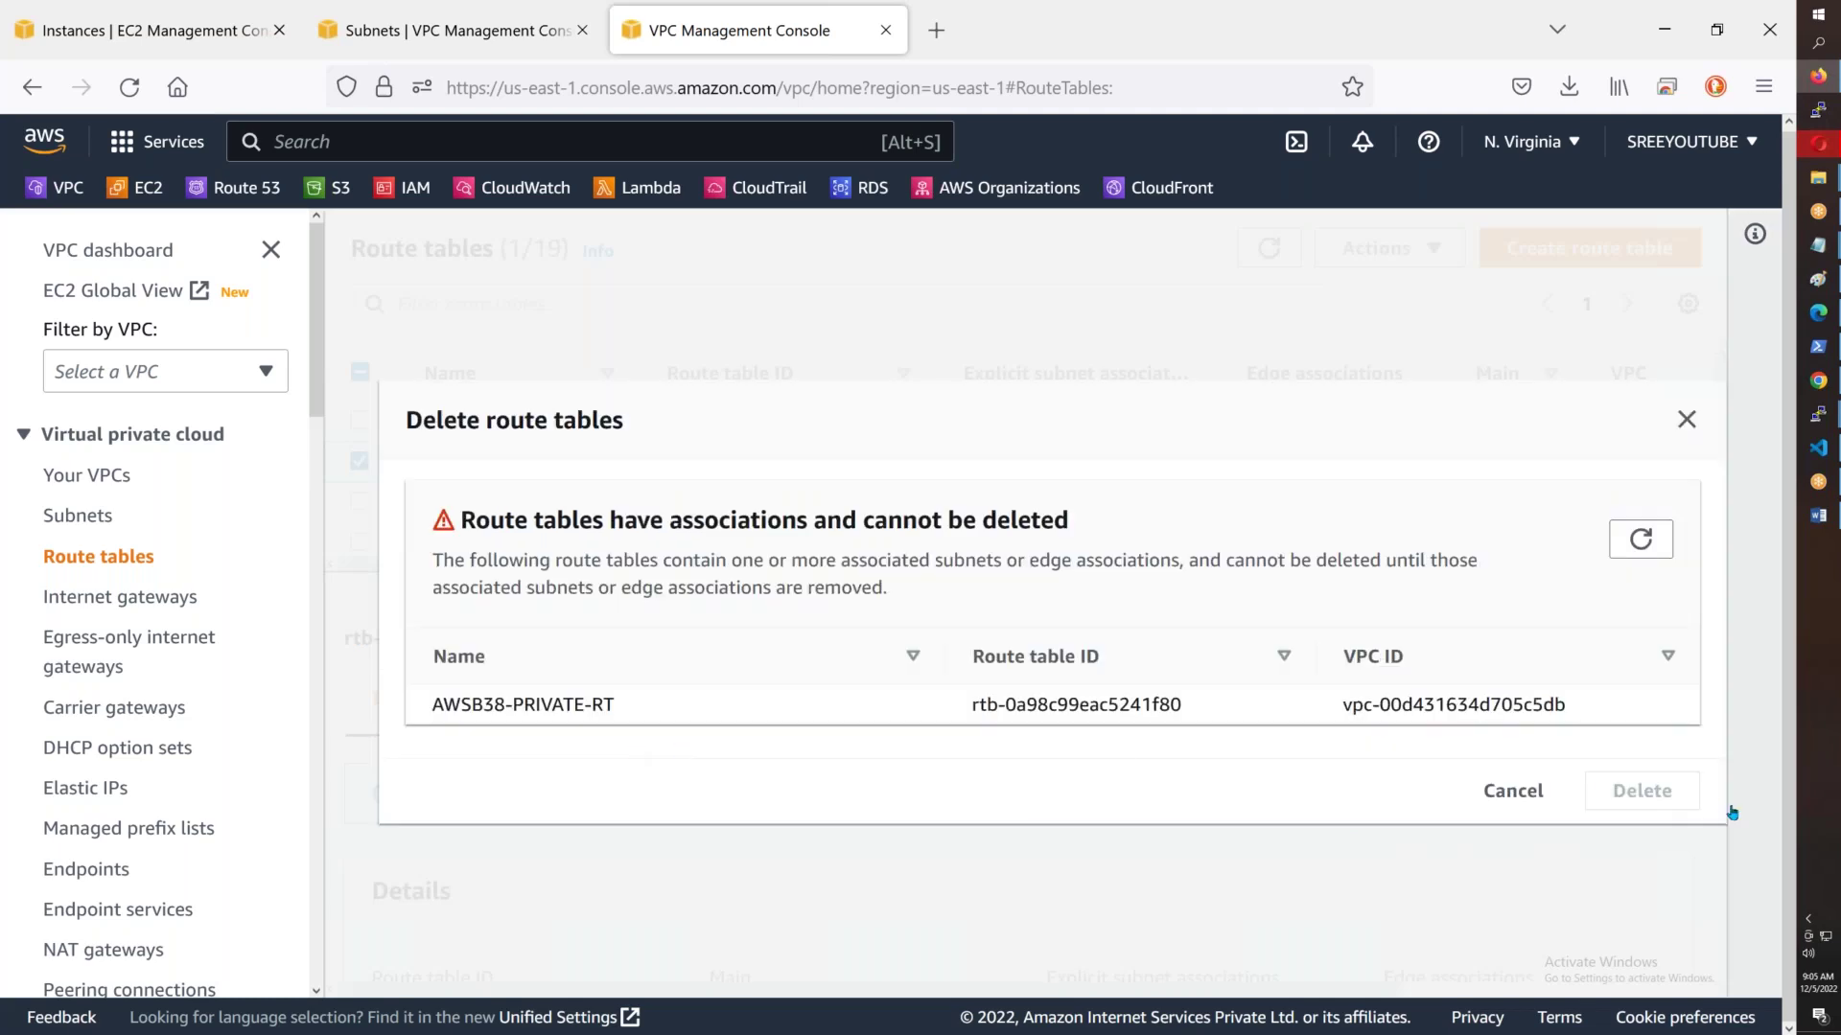
left_click(1648, 523)
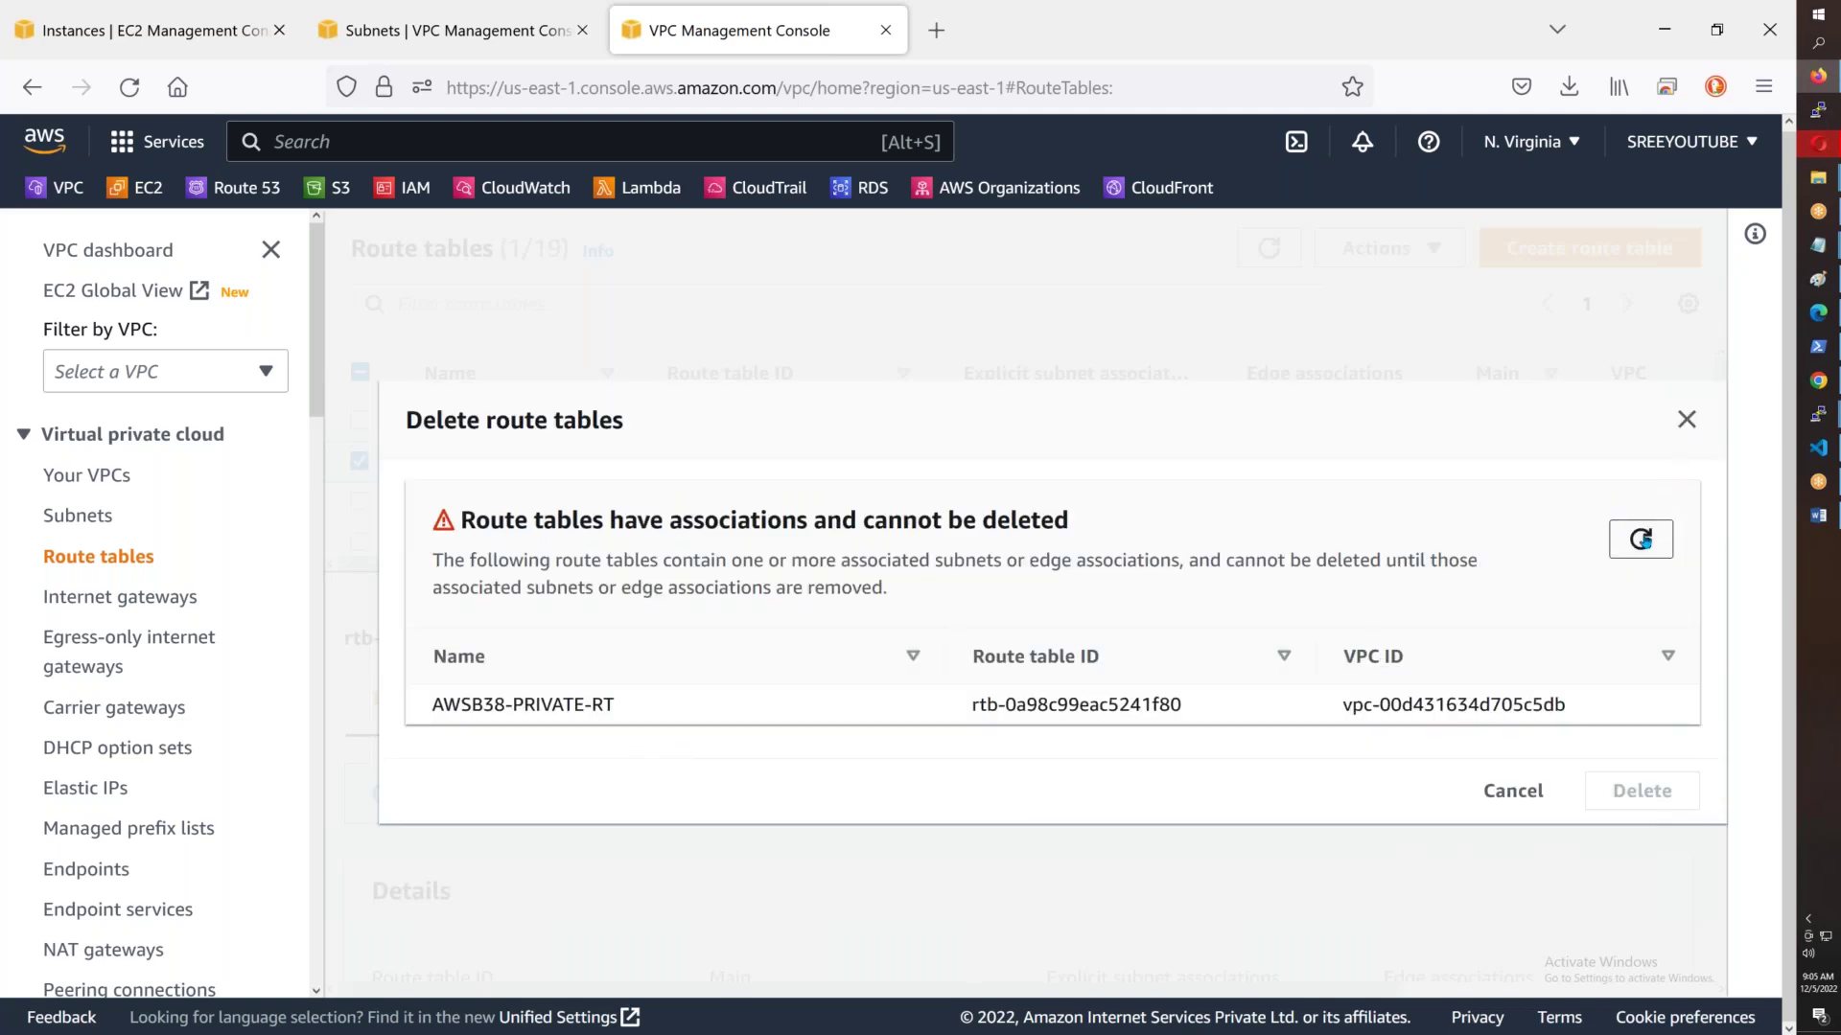
left_click(1689, 424)
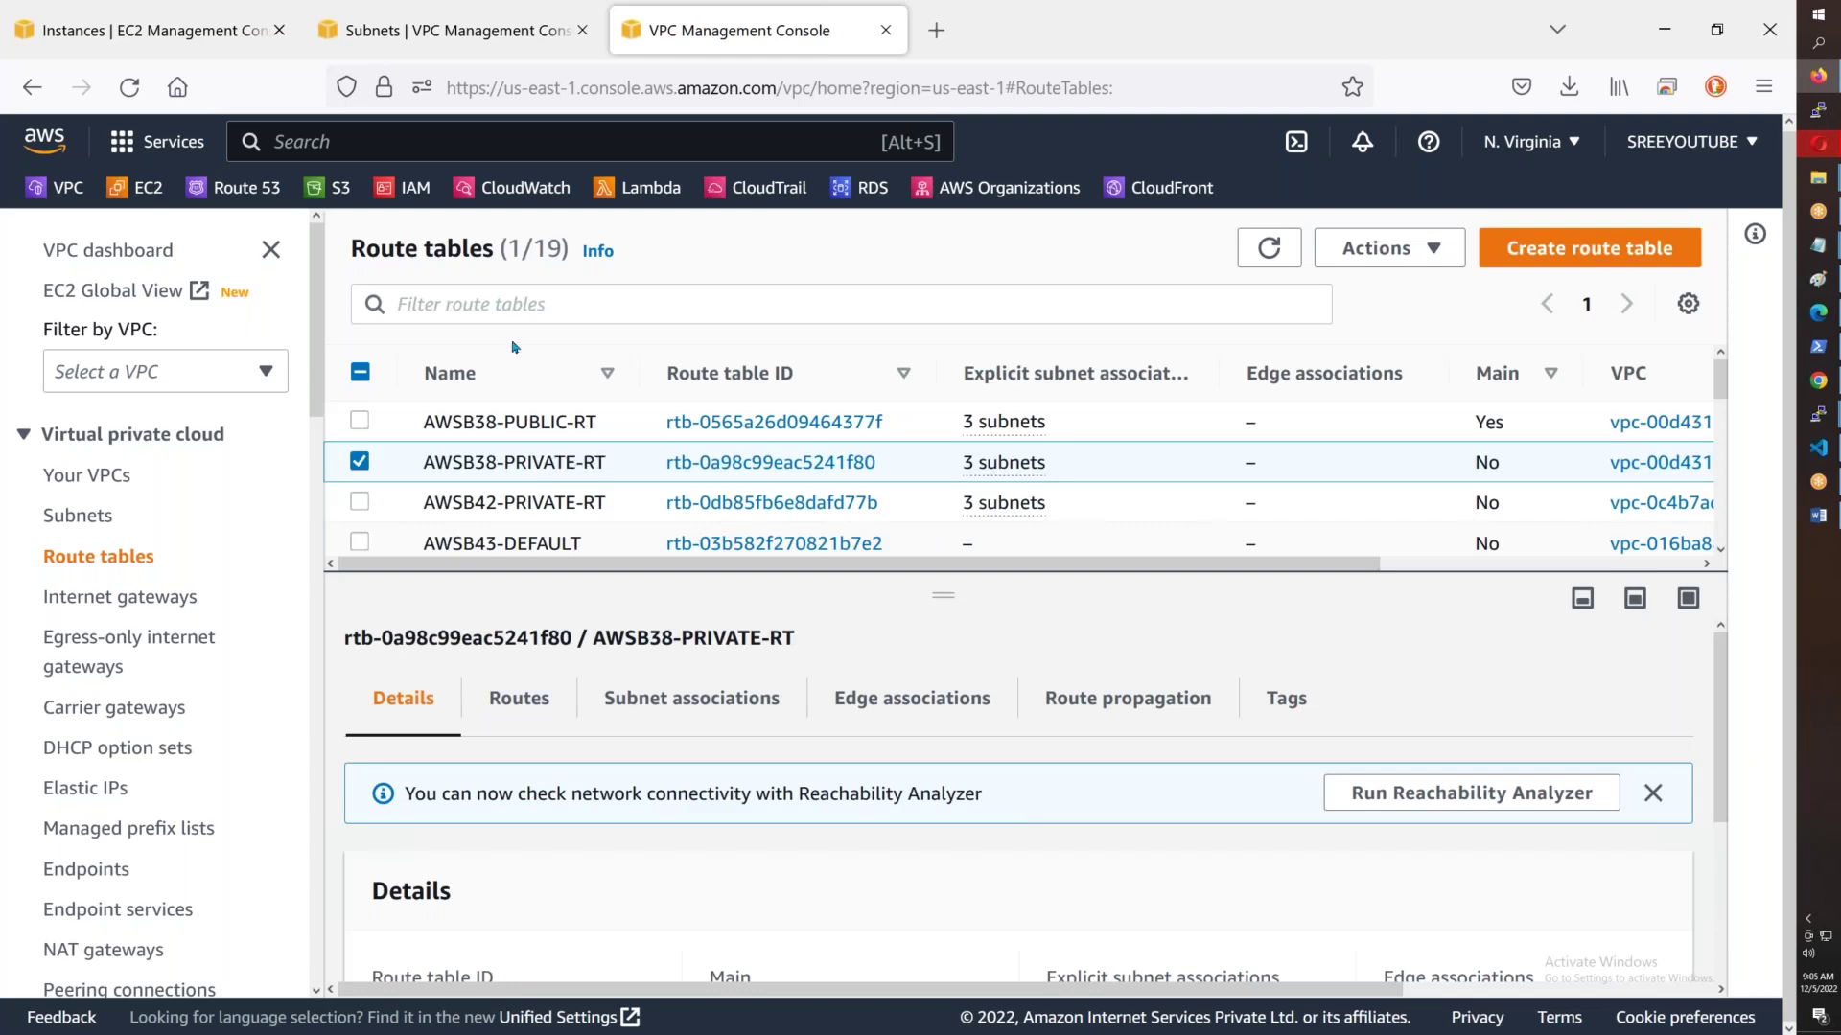
- Filter route tables by B43 and delete AWSB43-DEFAULT, confirming with 'delete'
left_click(521, 306)
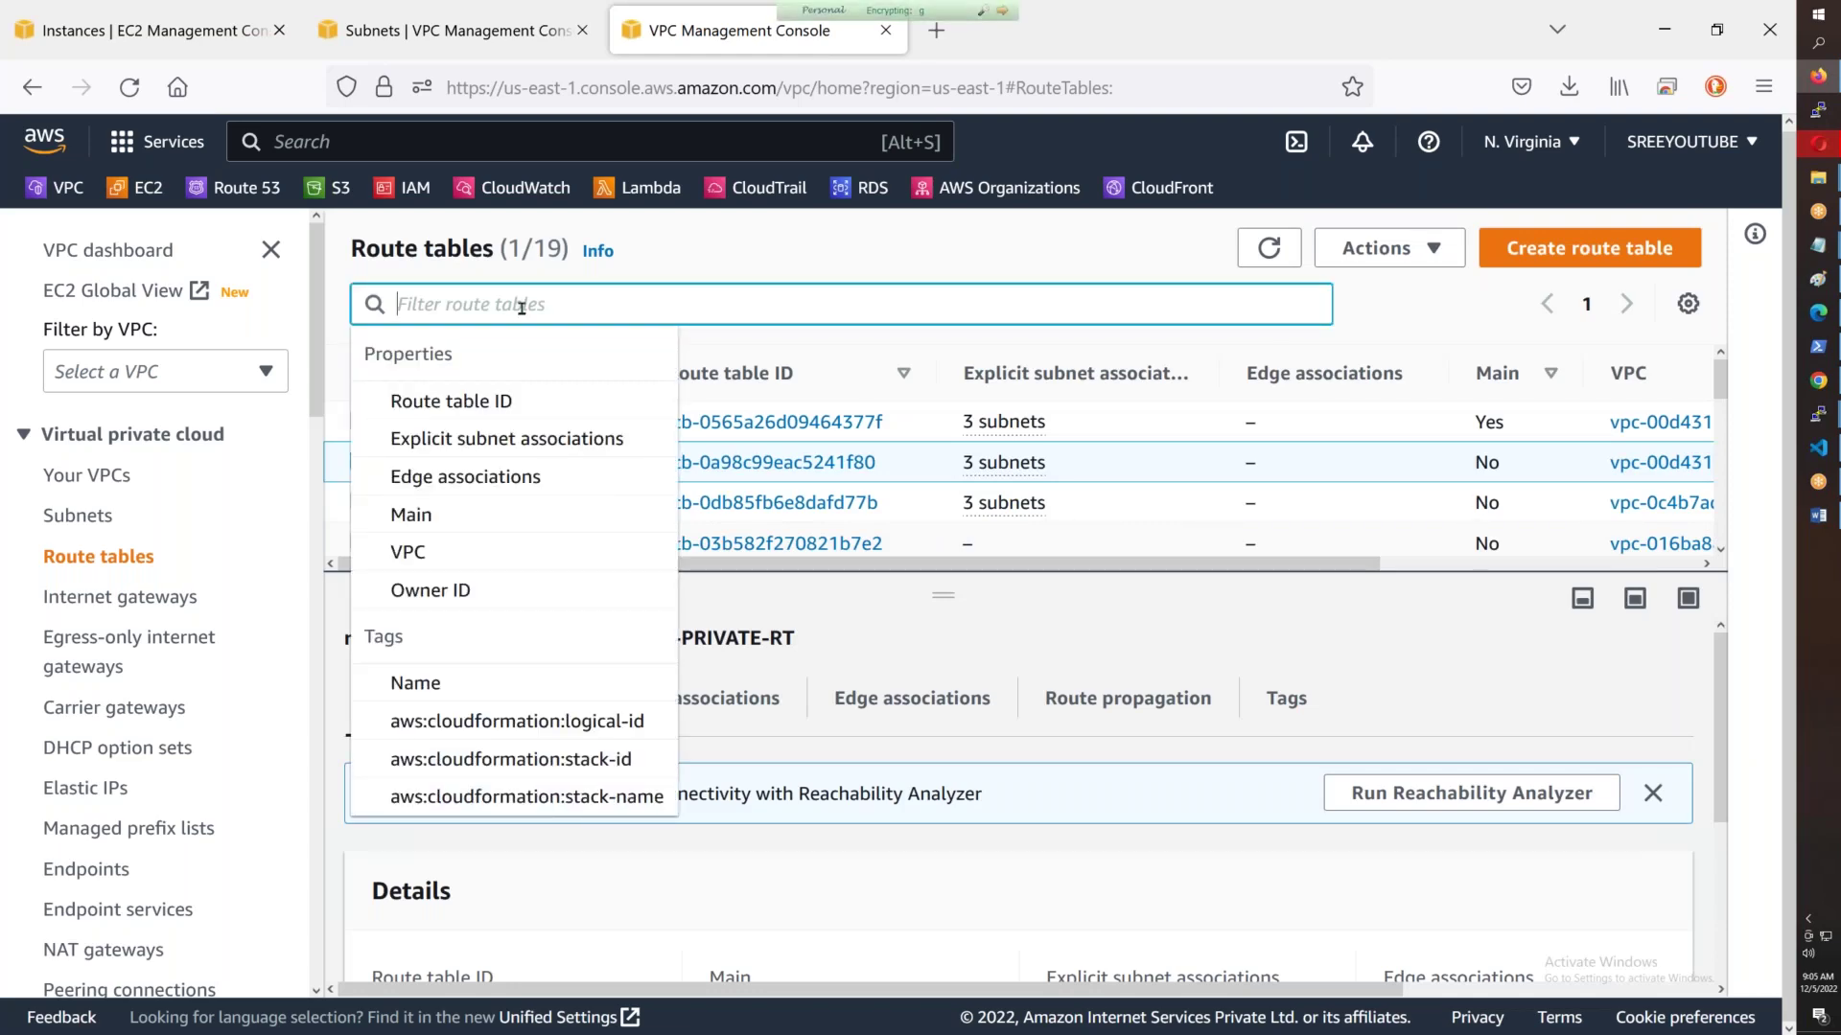
type("B43")
key("Return")
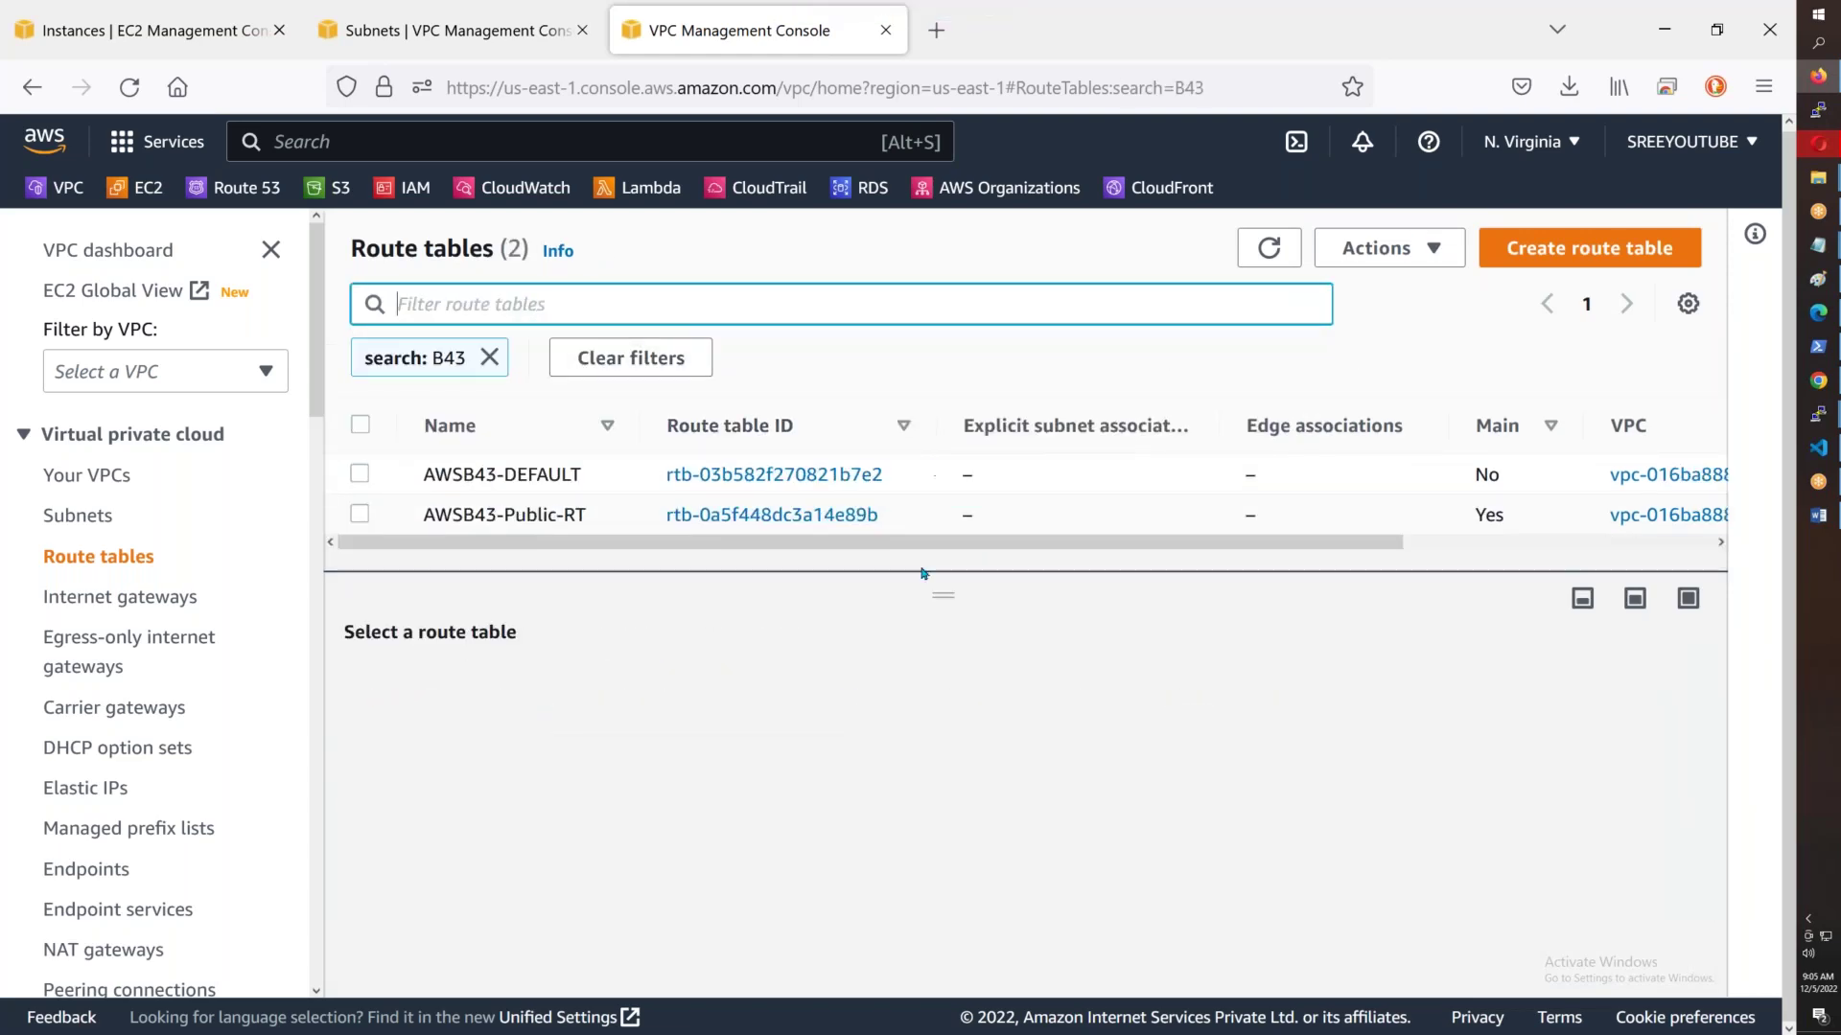
left_click(1154, 468)
right_click(1154, 467)
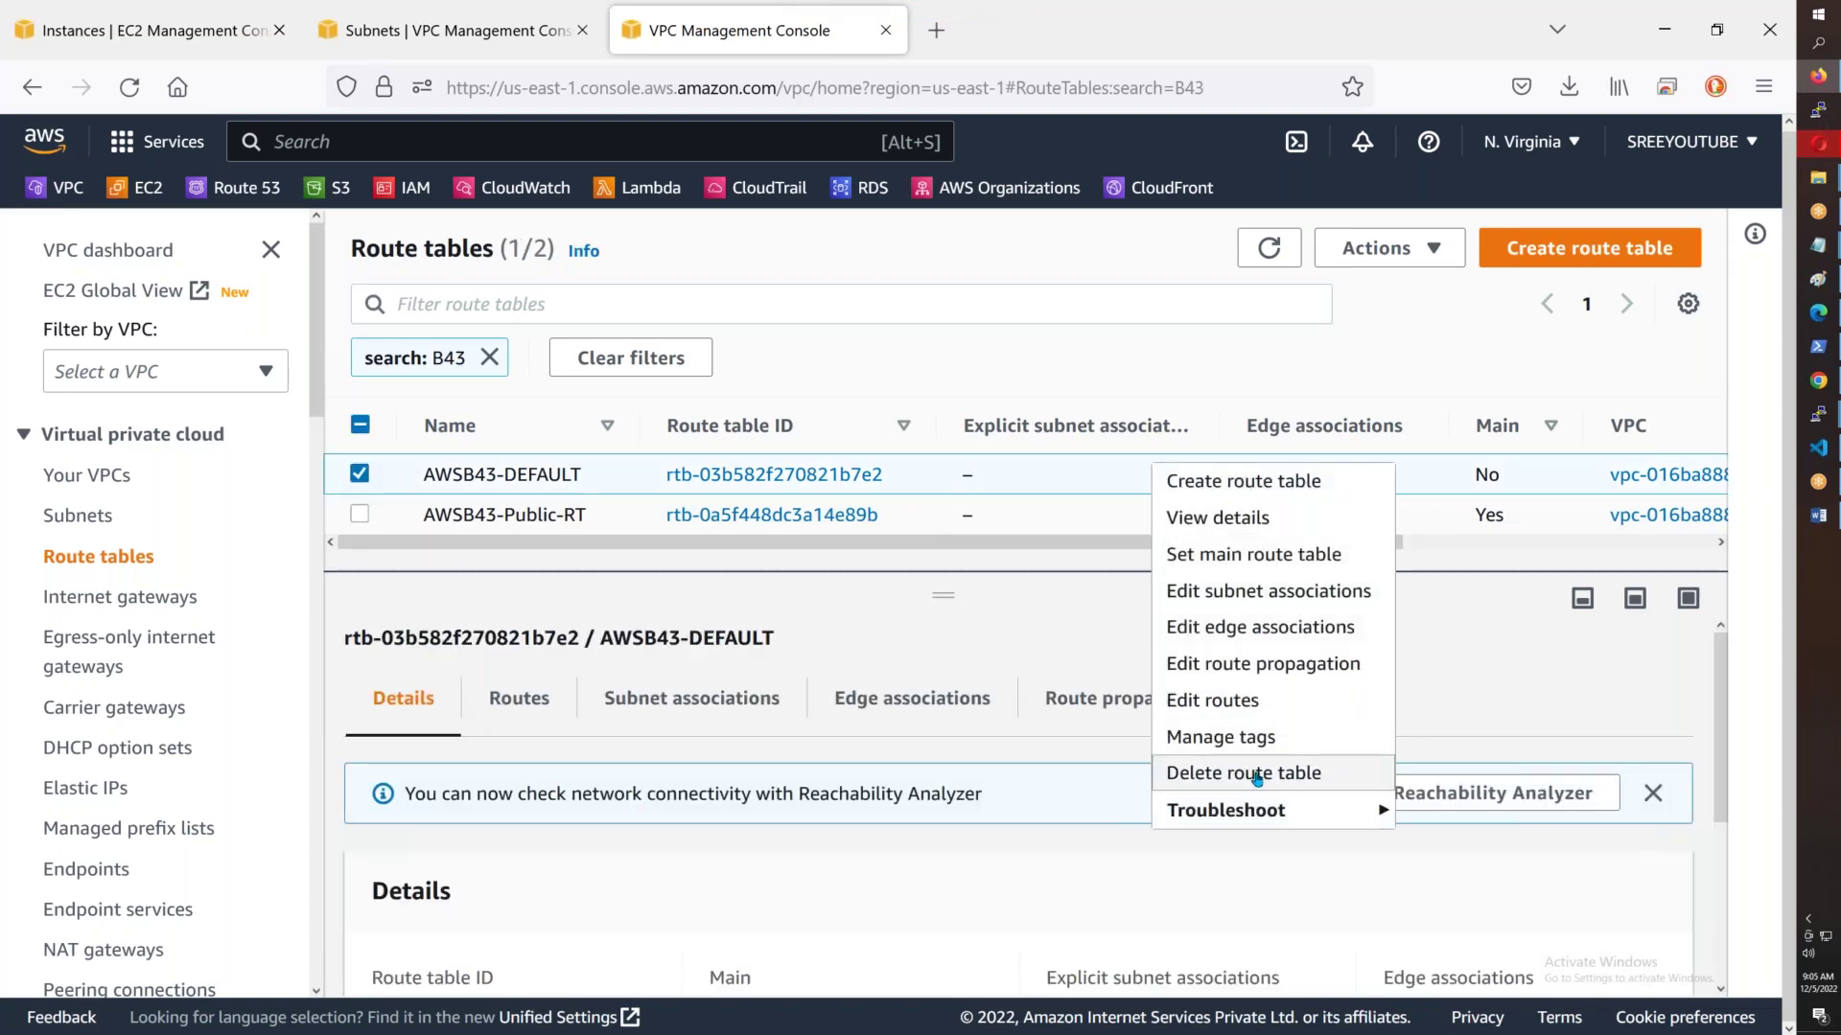
left_click(1253, 772)
left_click(810, 732)
type("delete")
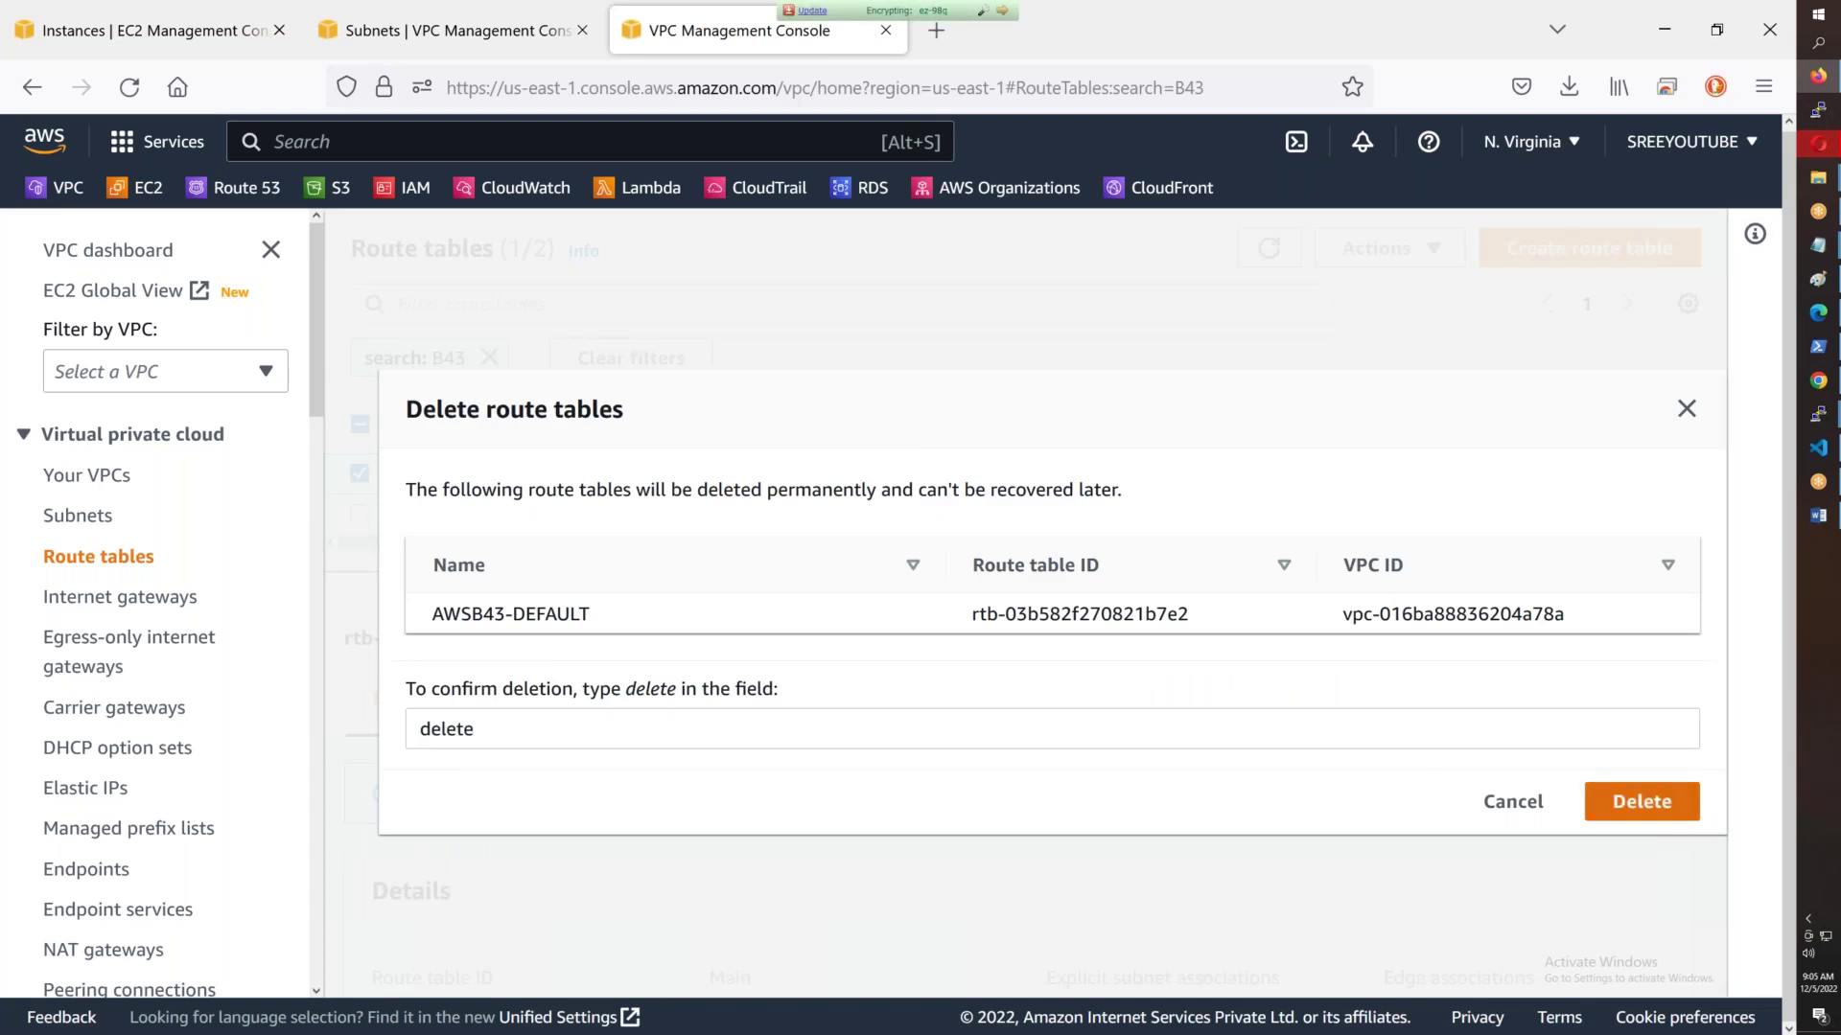
left_click(1672, 805)
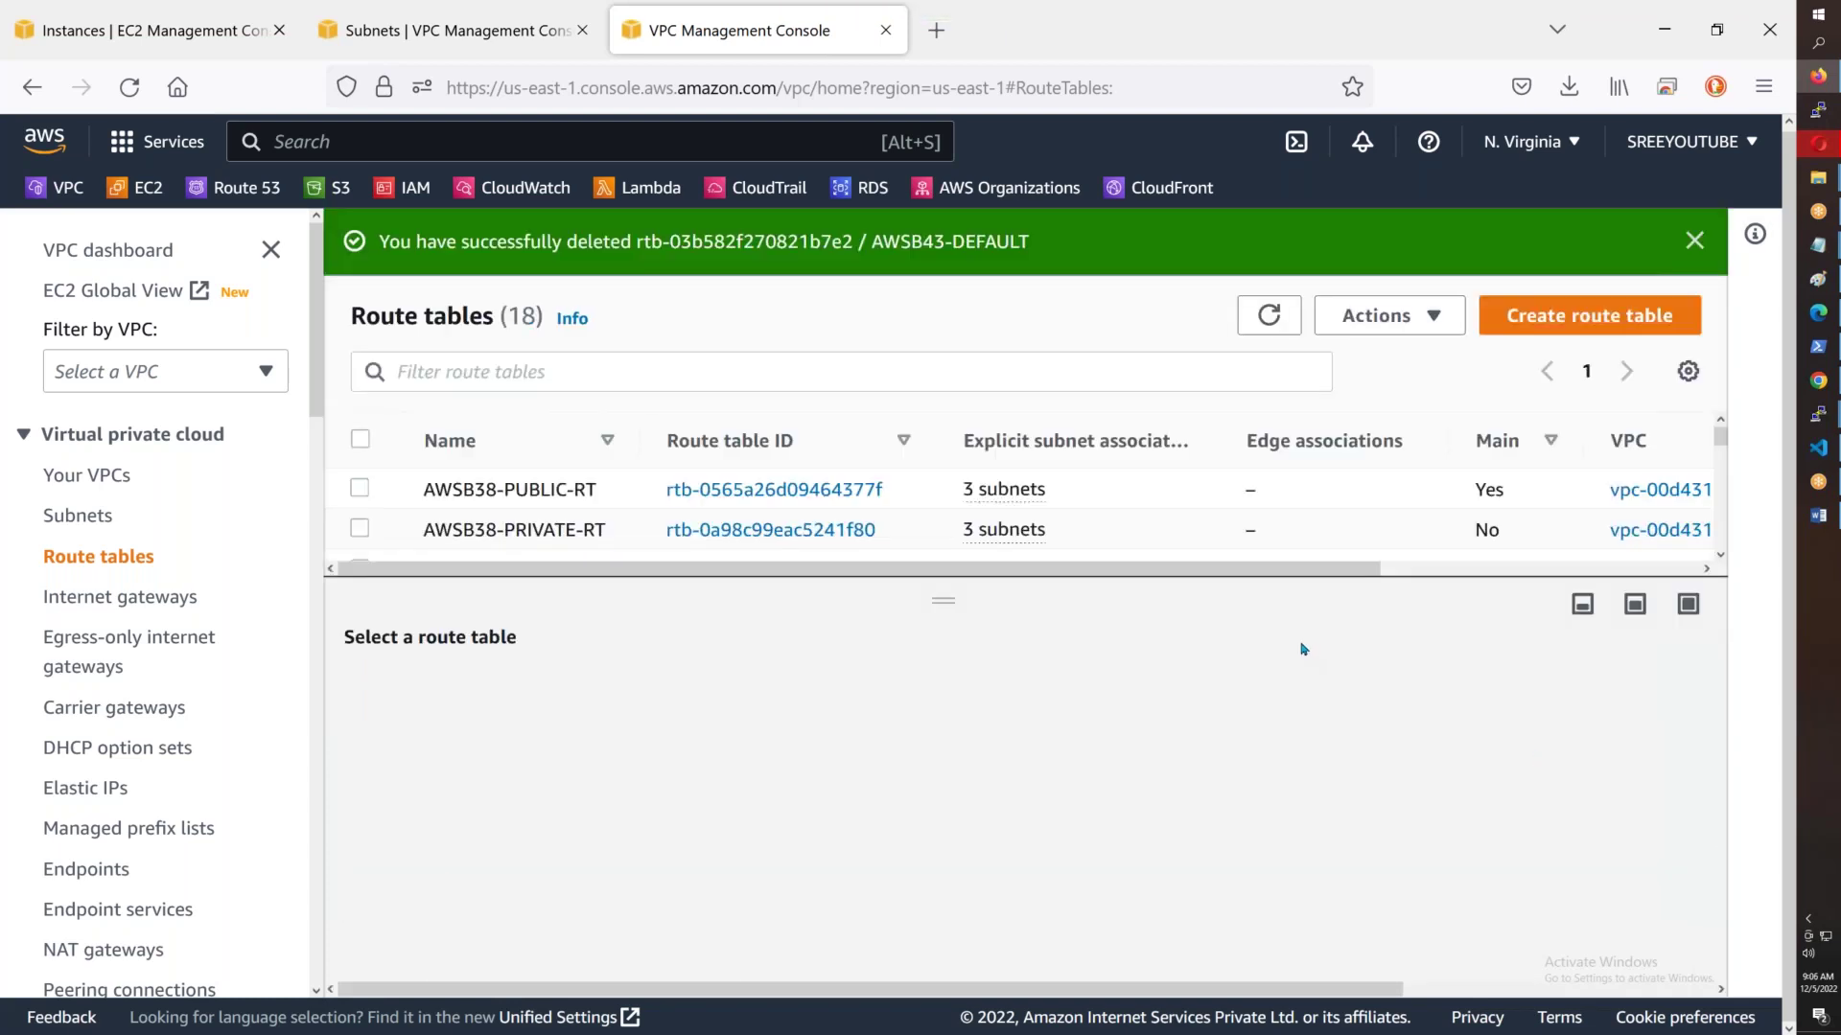
- Refresh route tables and check Public-Subnet-3's route table on the Subnets page
left_click(1268, 315)
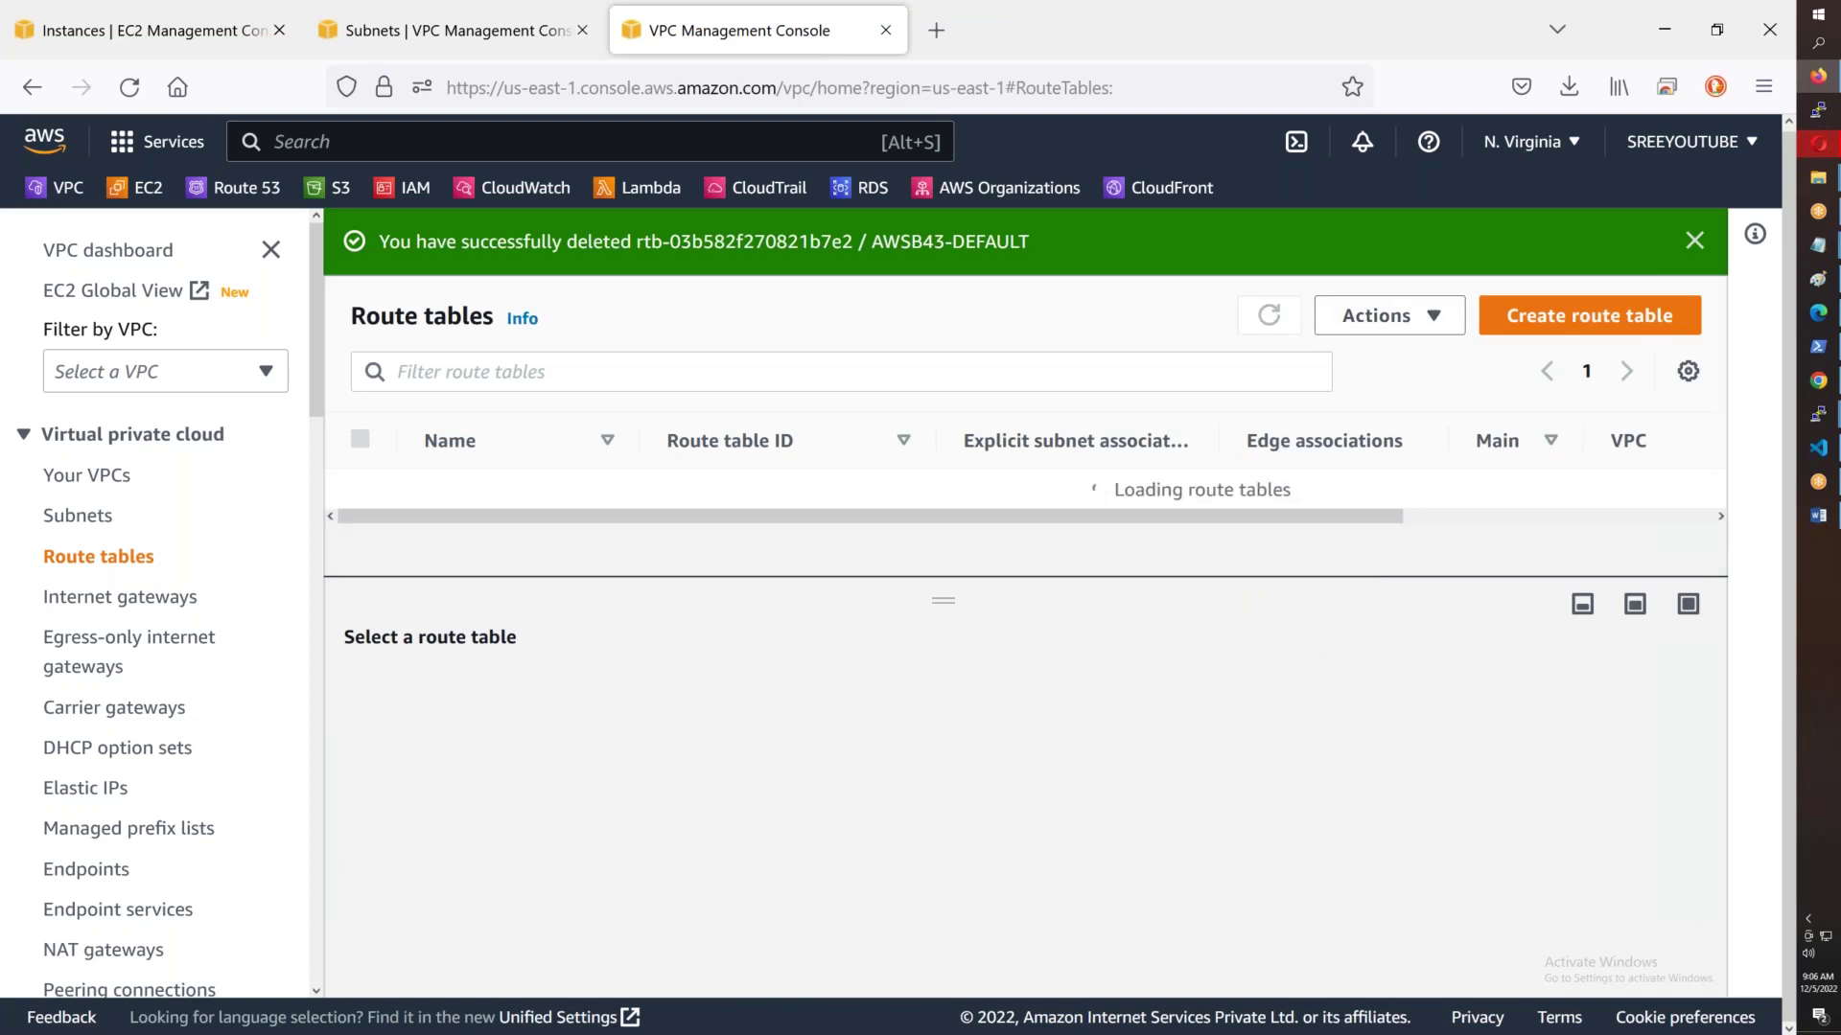
left_click(455, 34)
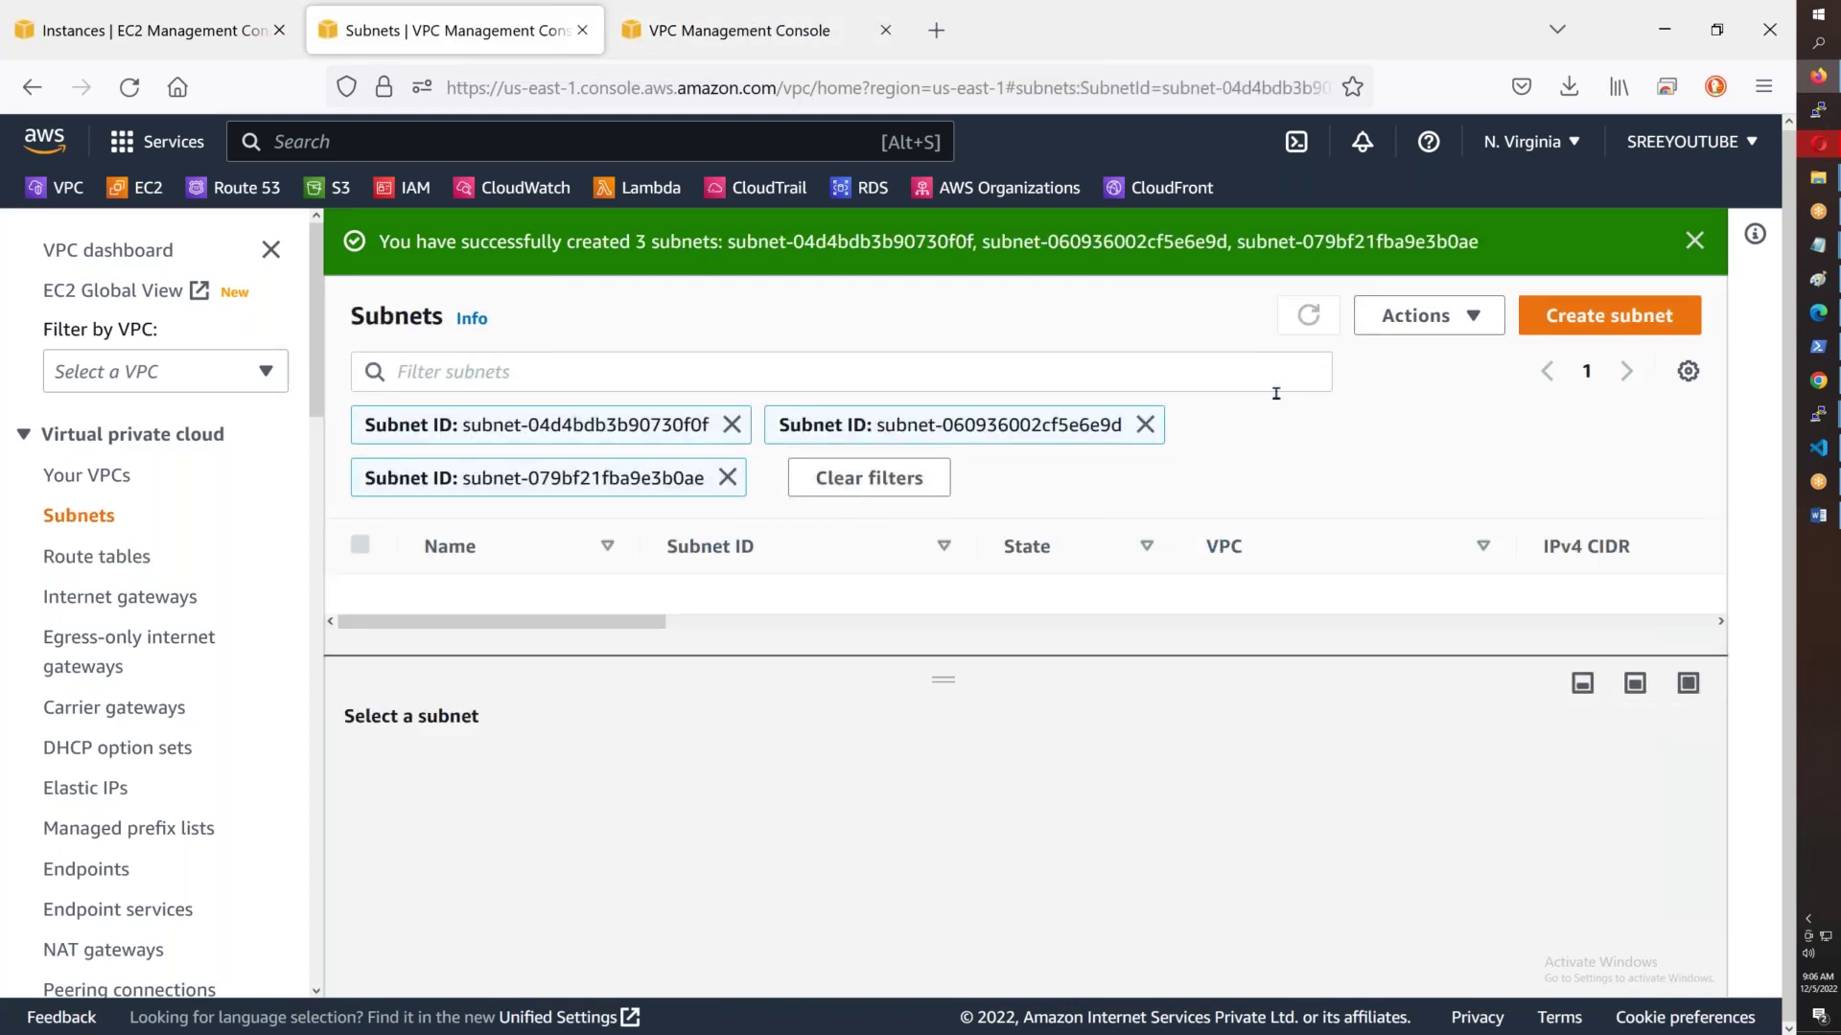
left_click(1141, 594)
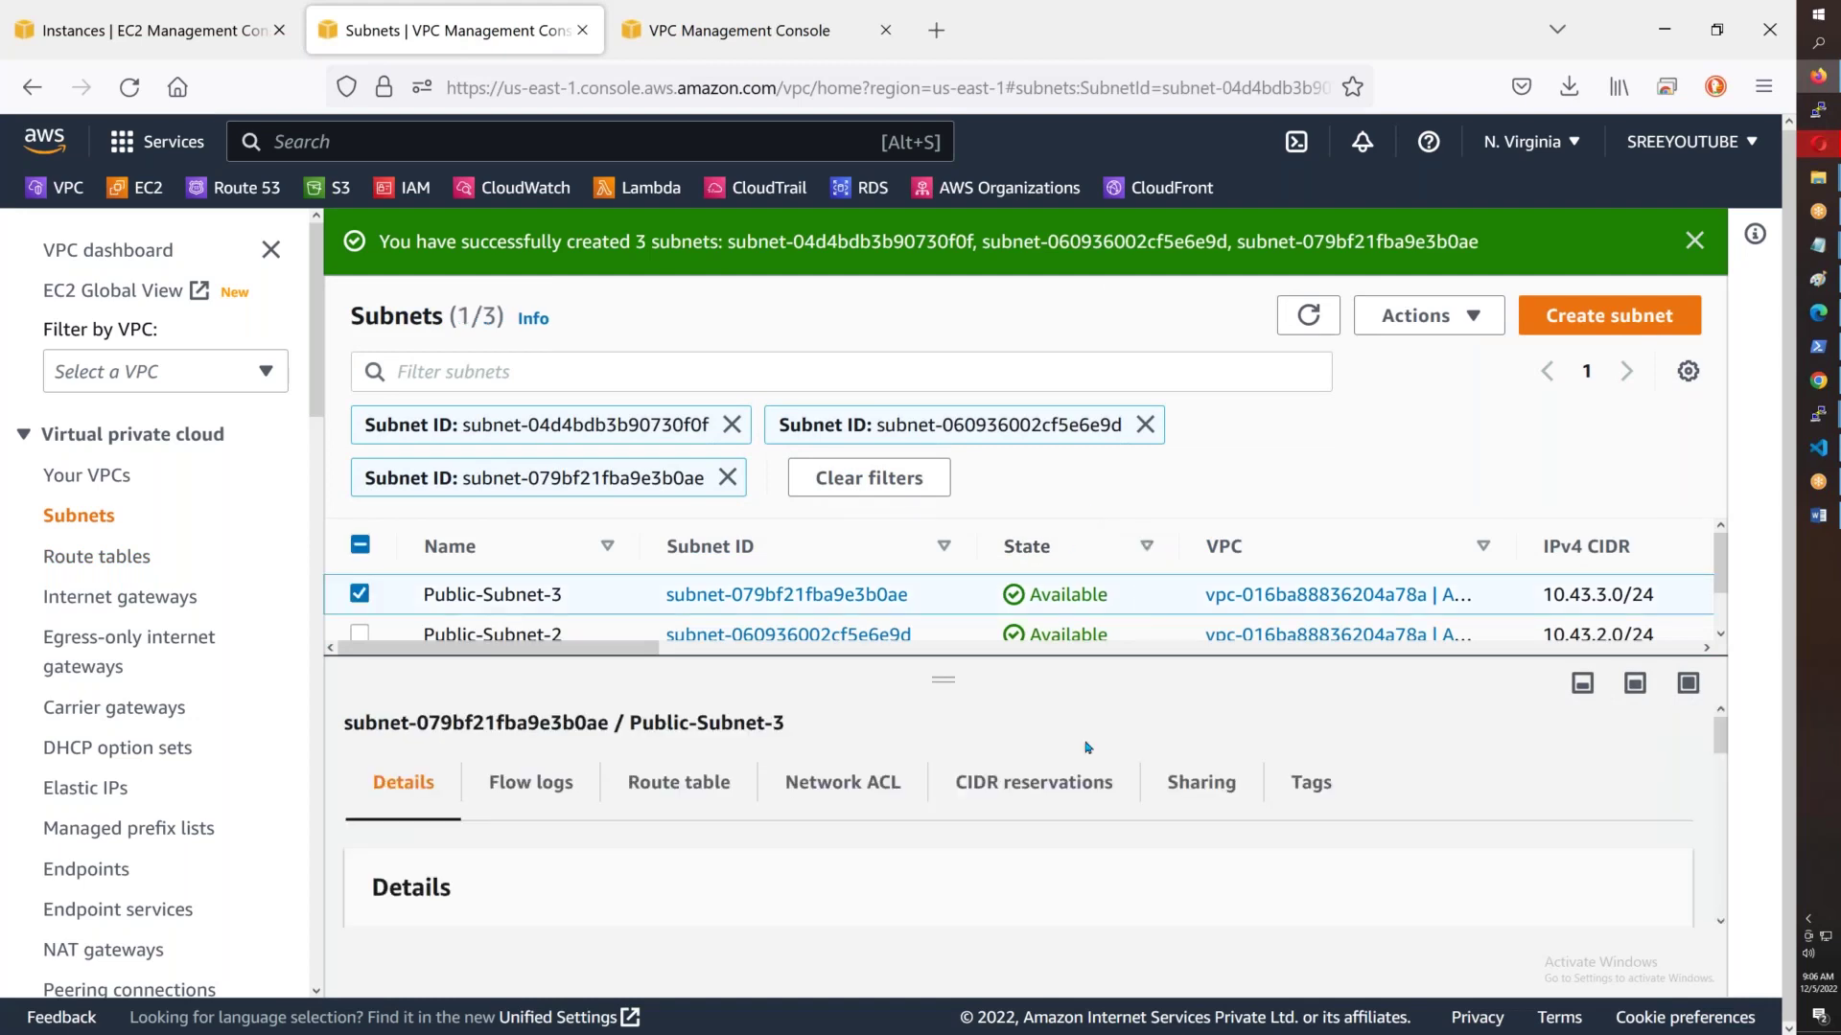
scroll(968, 894, "down", 5)
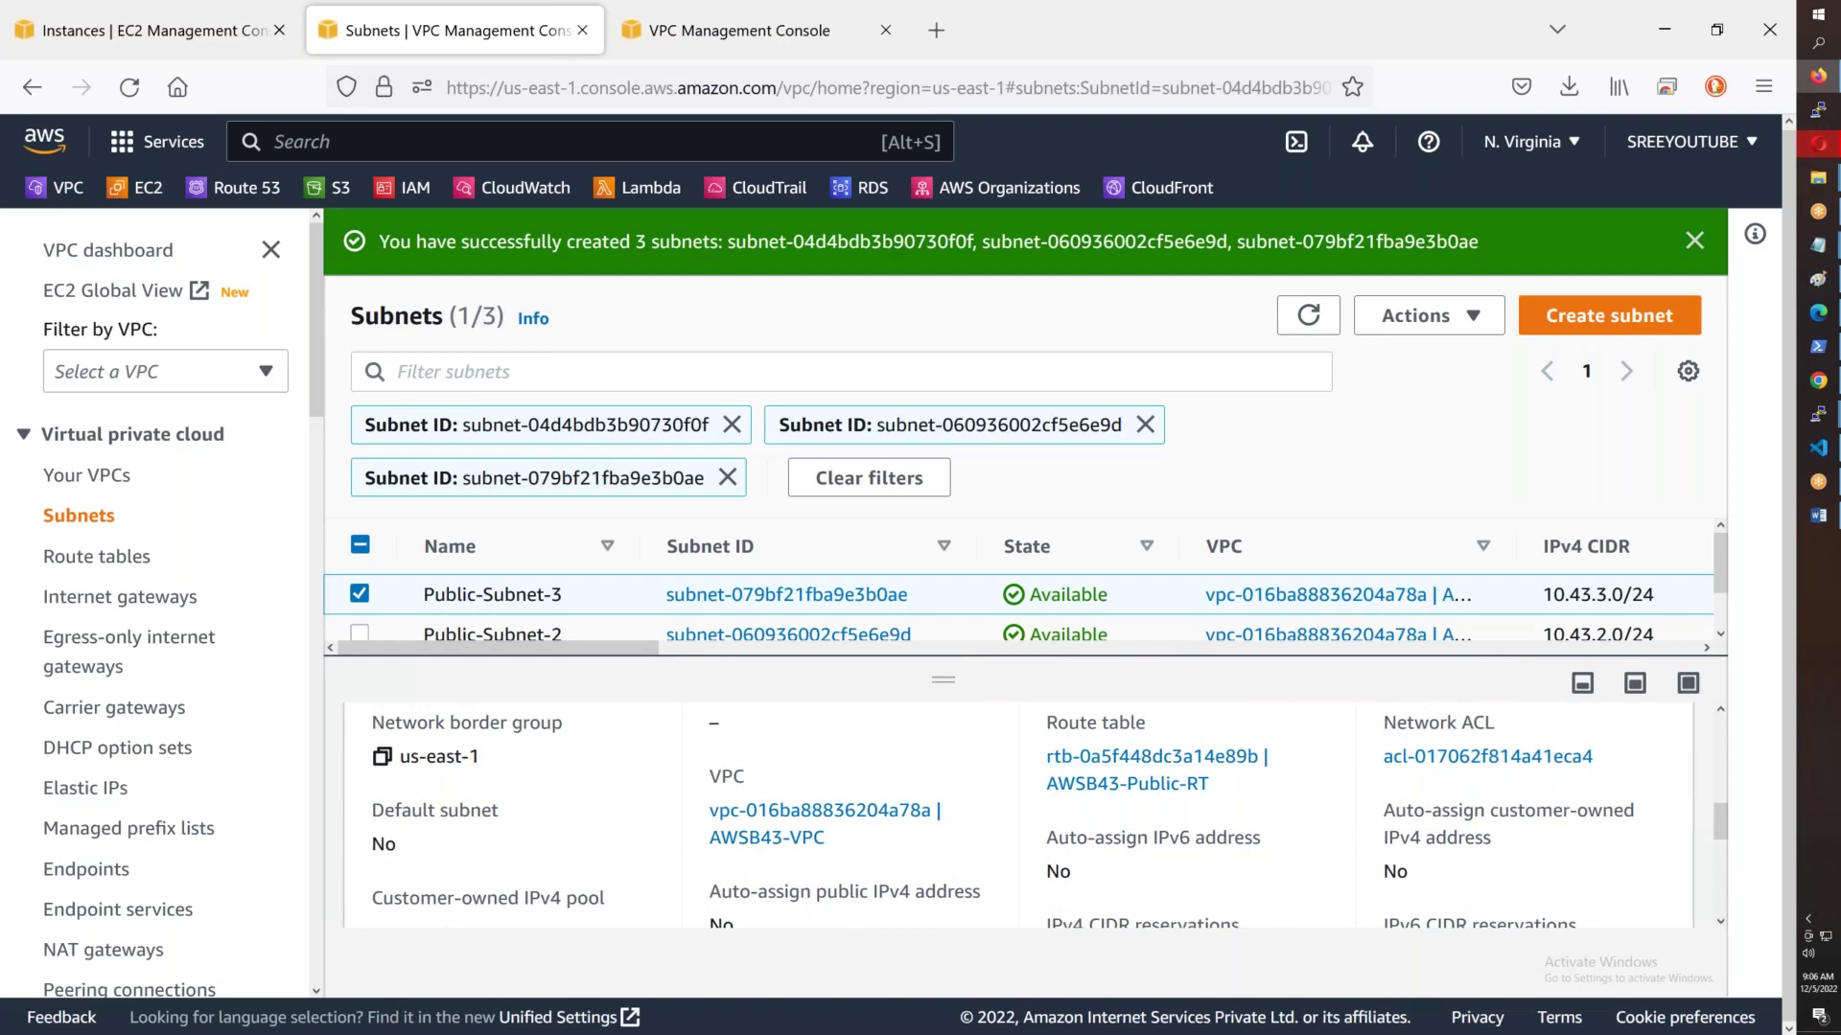
- Filter route tables by B43 and review AWSB43-Public-RT's subnet associations and Main status
left_click(704, 33)
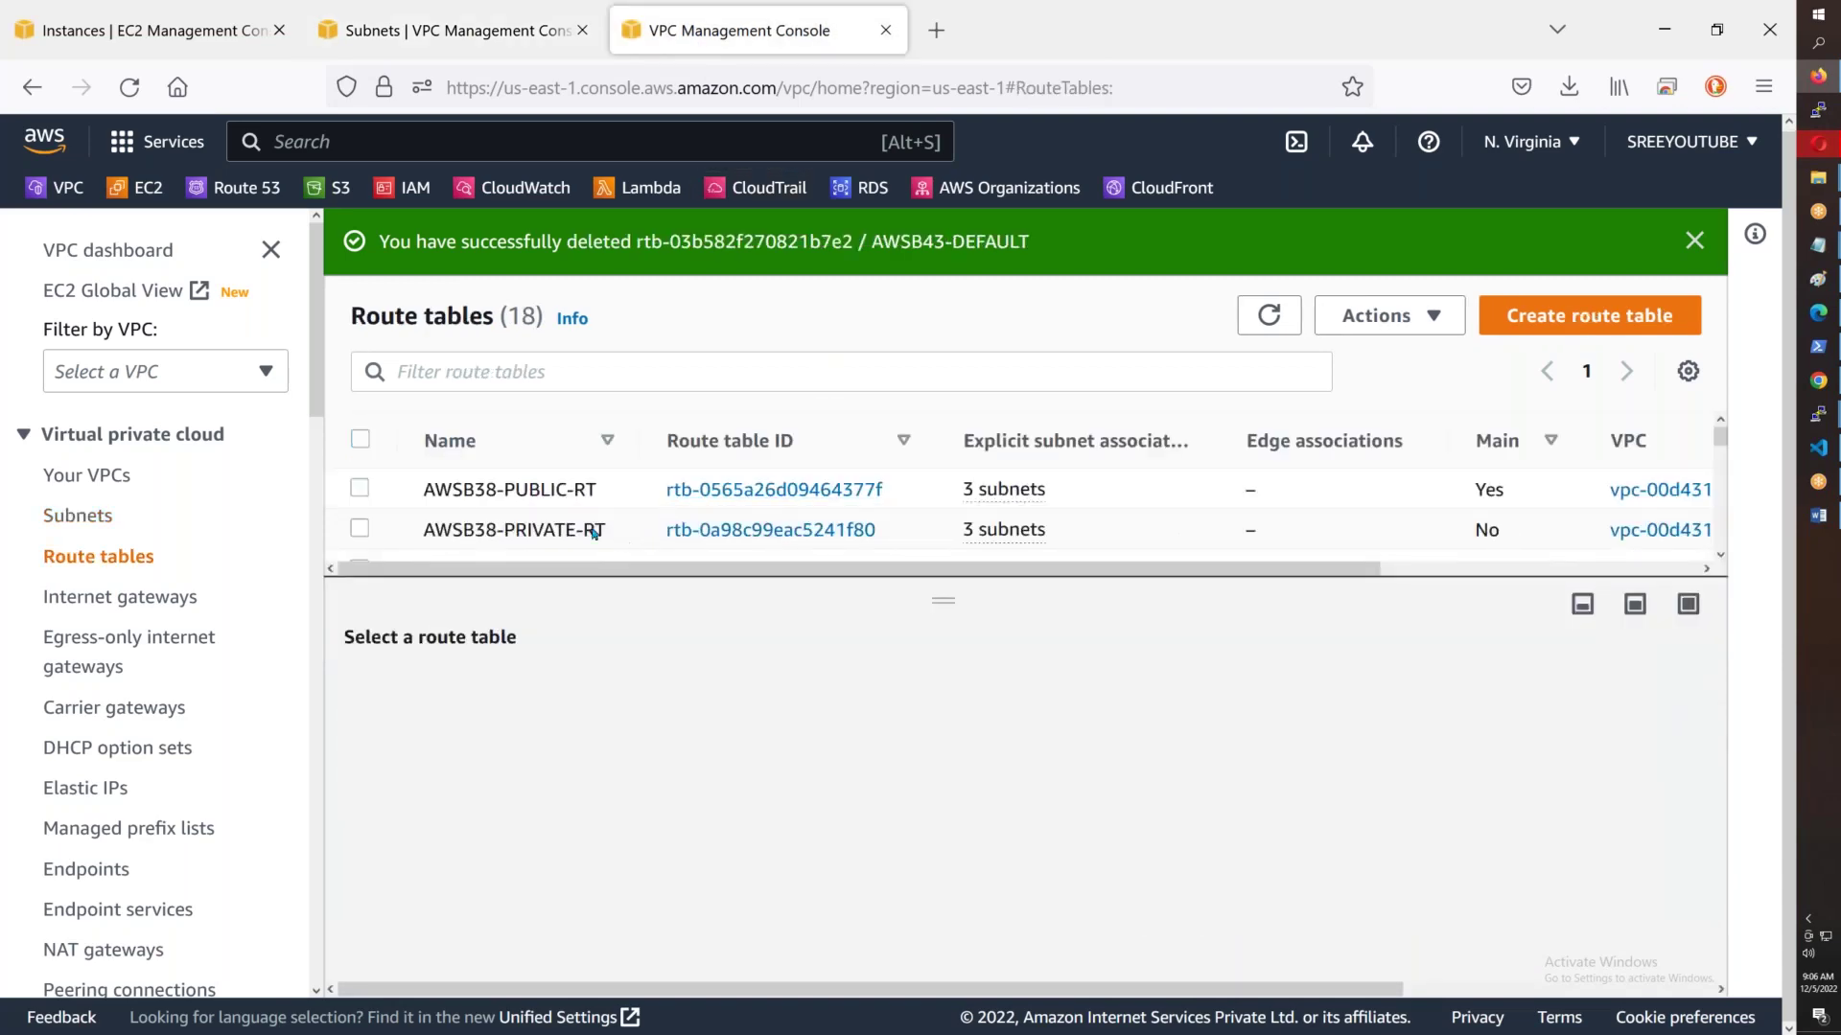
left_click(570, 357)
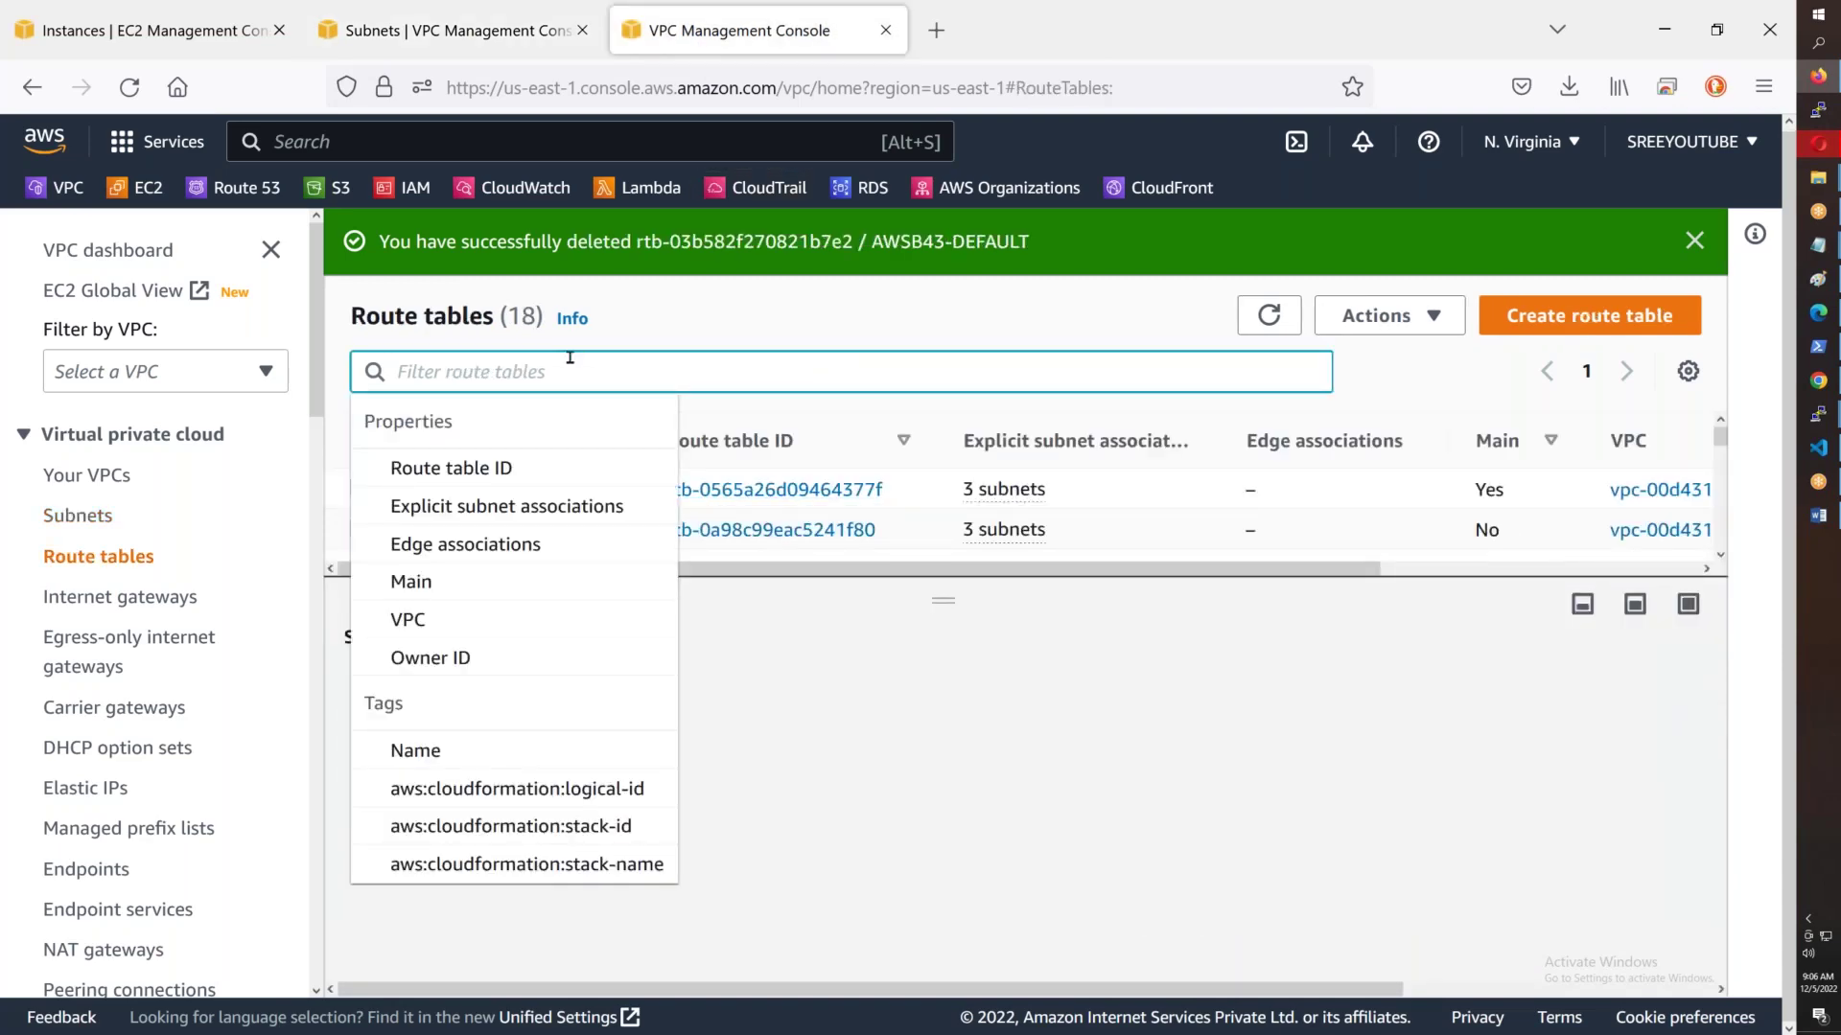
type("B43")
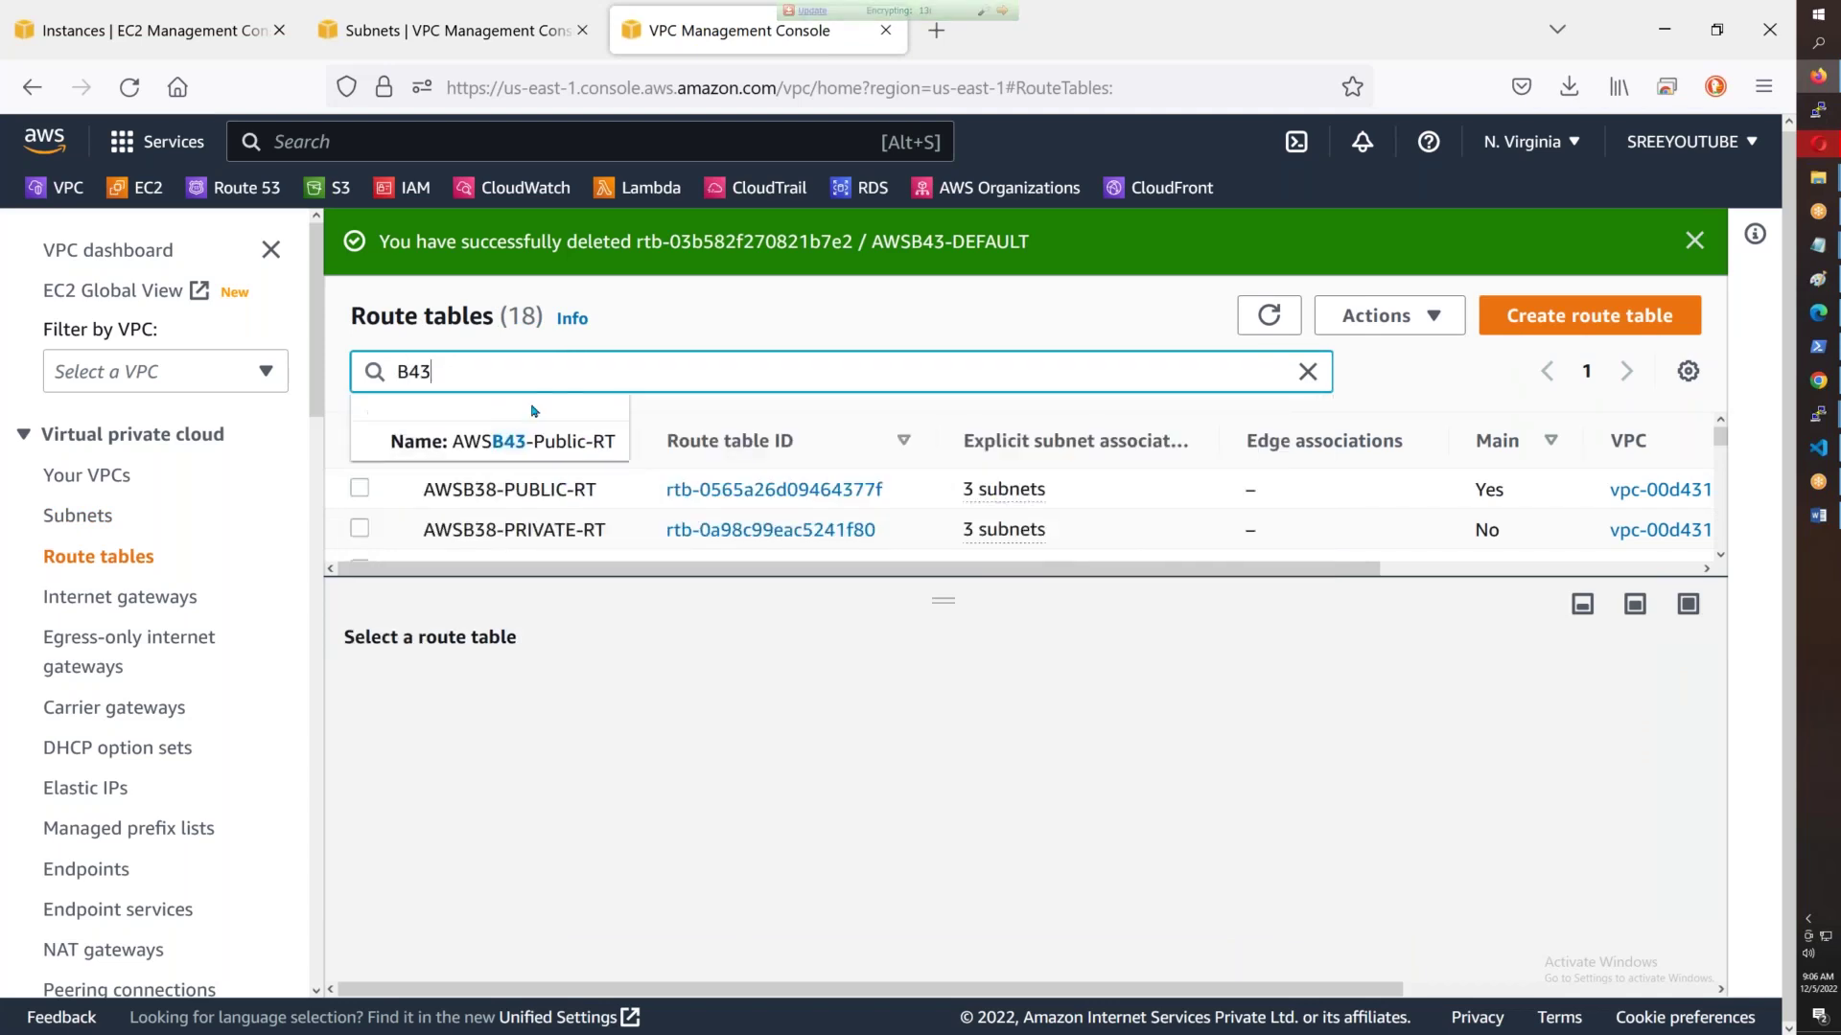
left_click(542, 443)
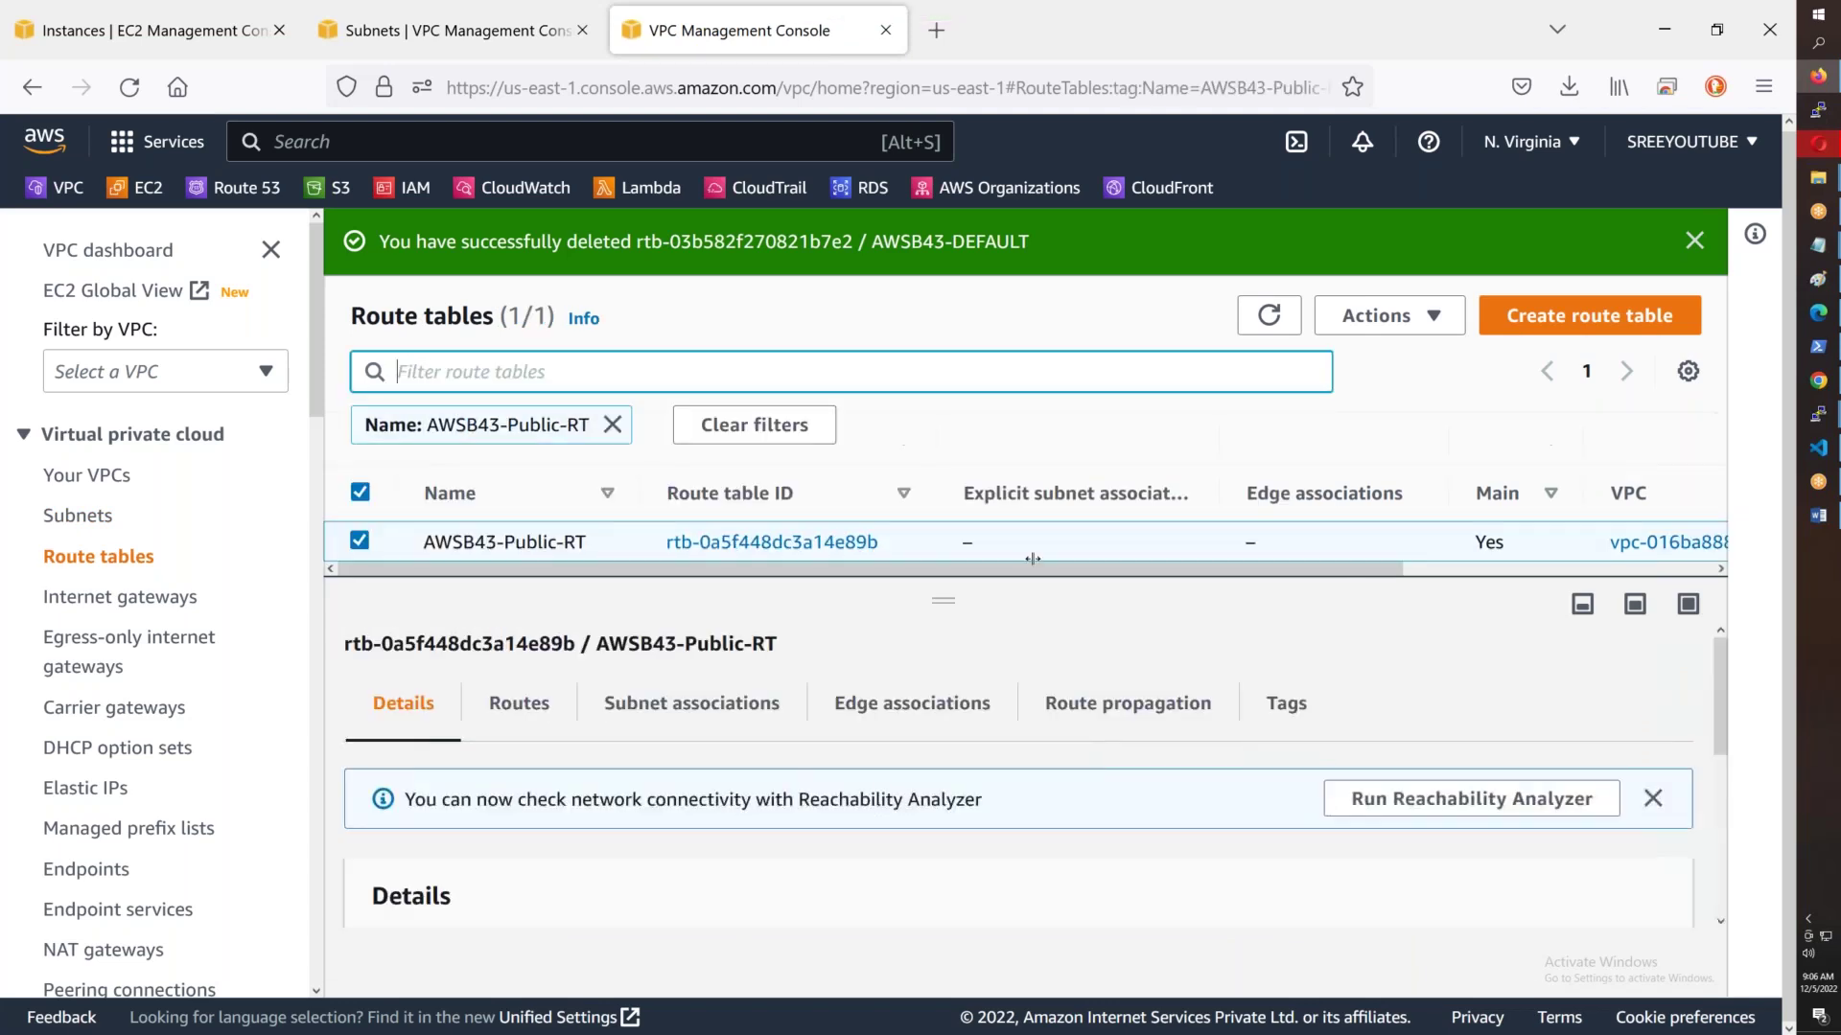
left_click(661, 705)
scroll(661, 705, "down", 3)
scroll(843, 796, "down", 1)
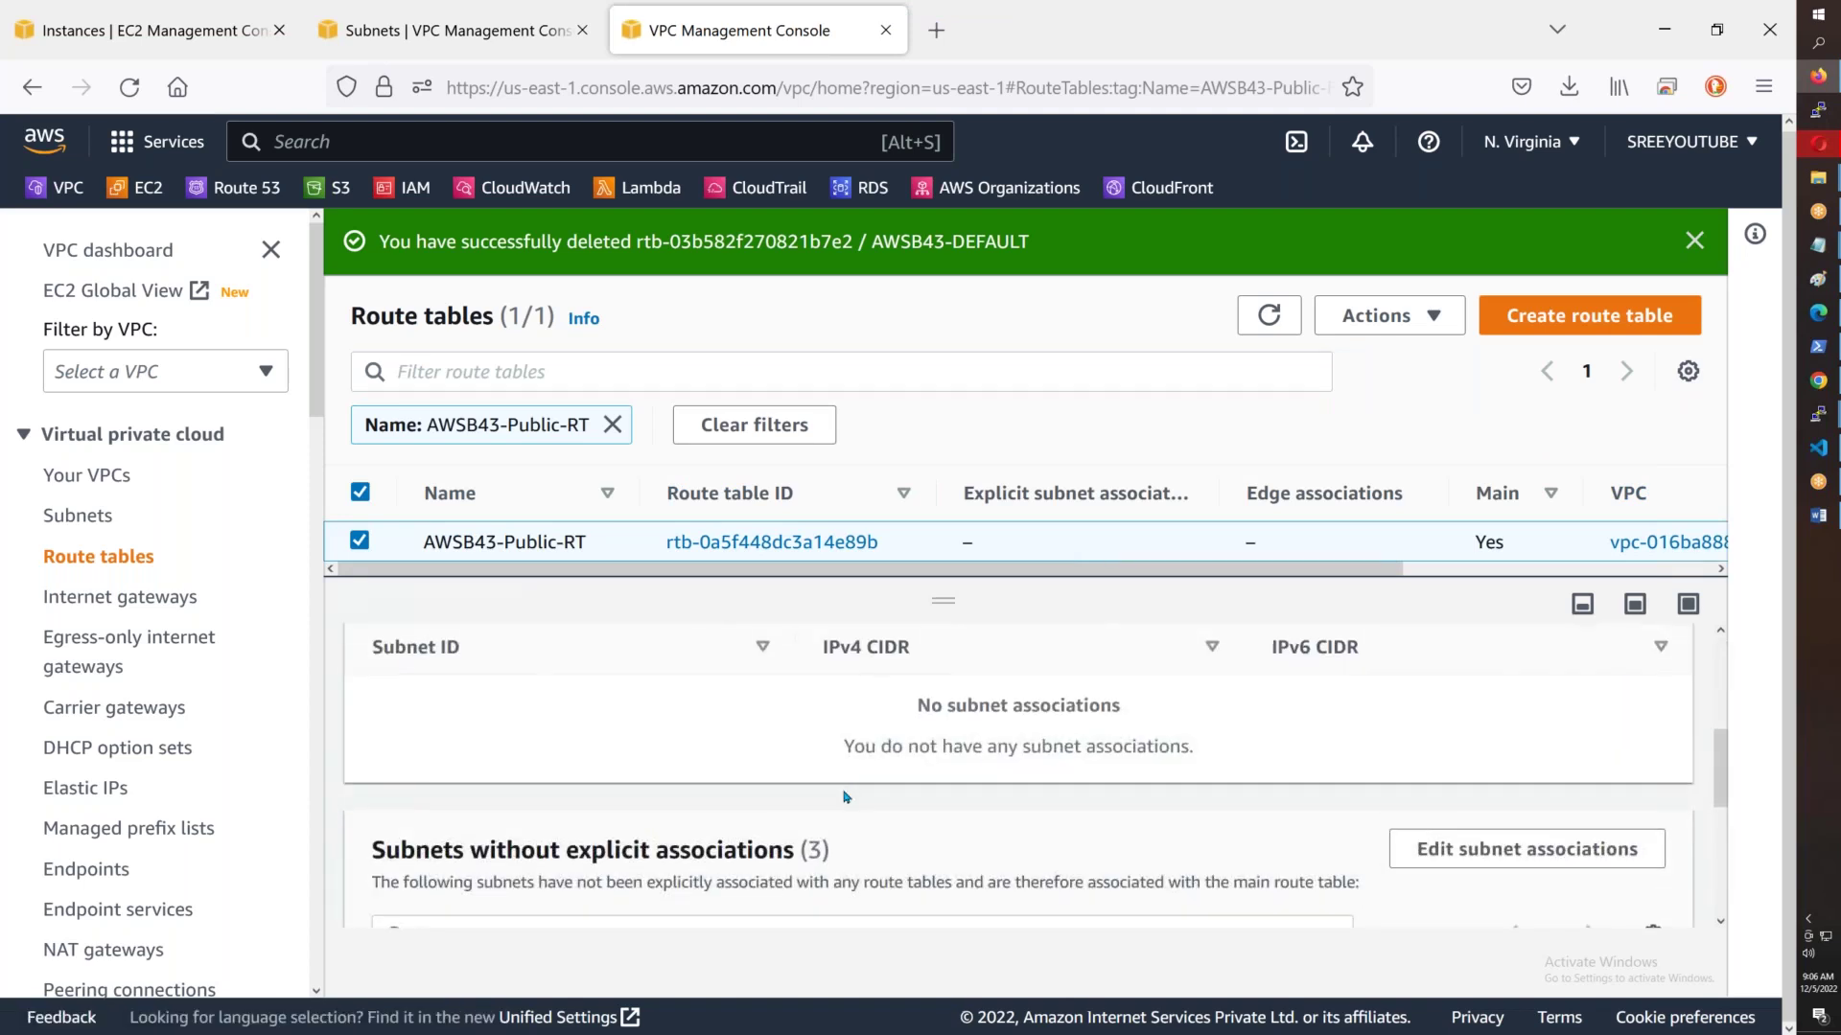
scroll(845, 800, "up", 3)
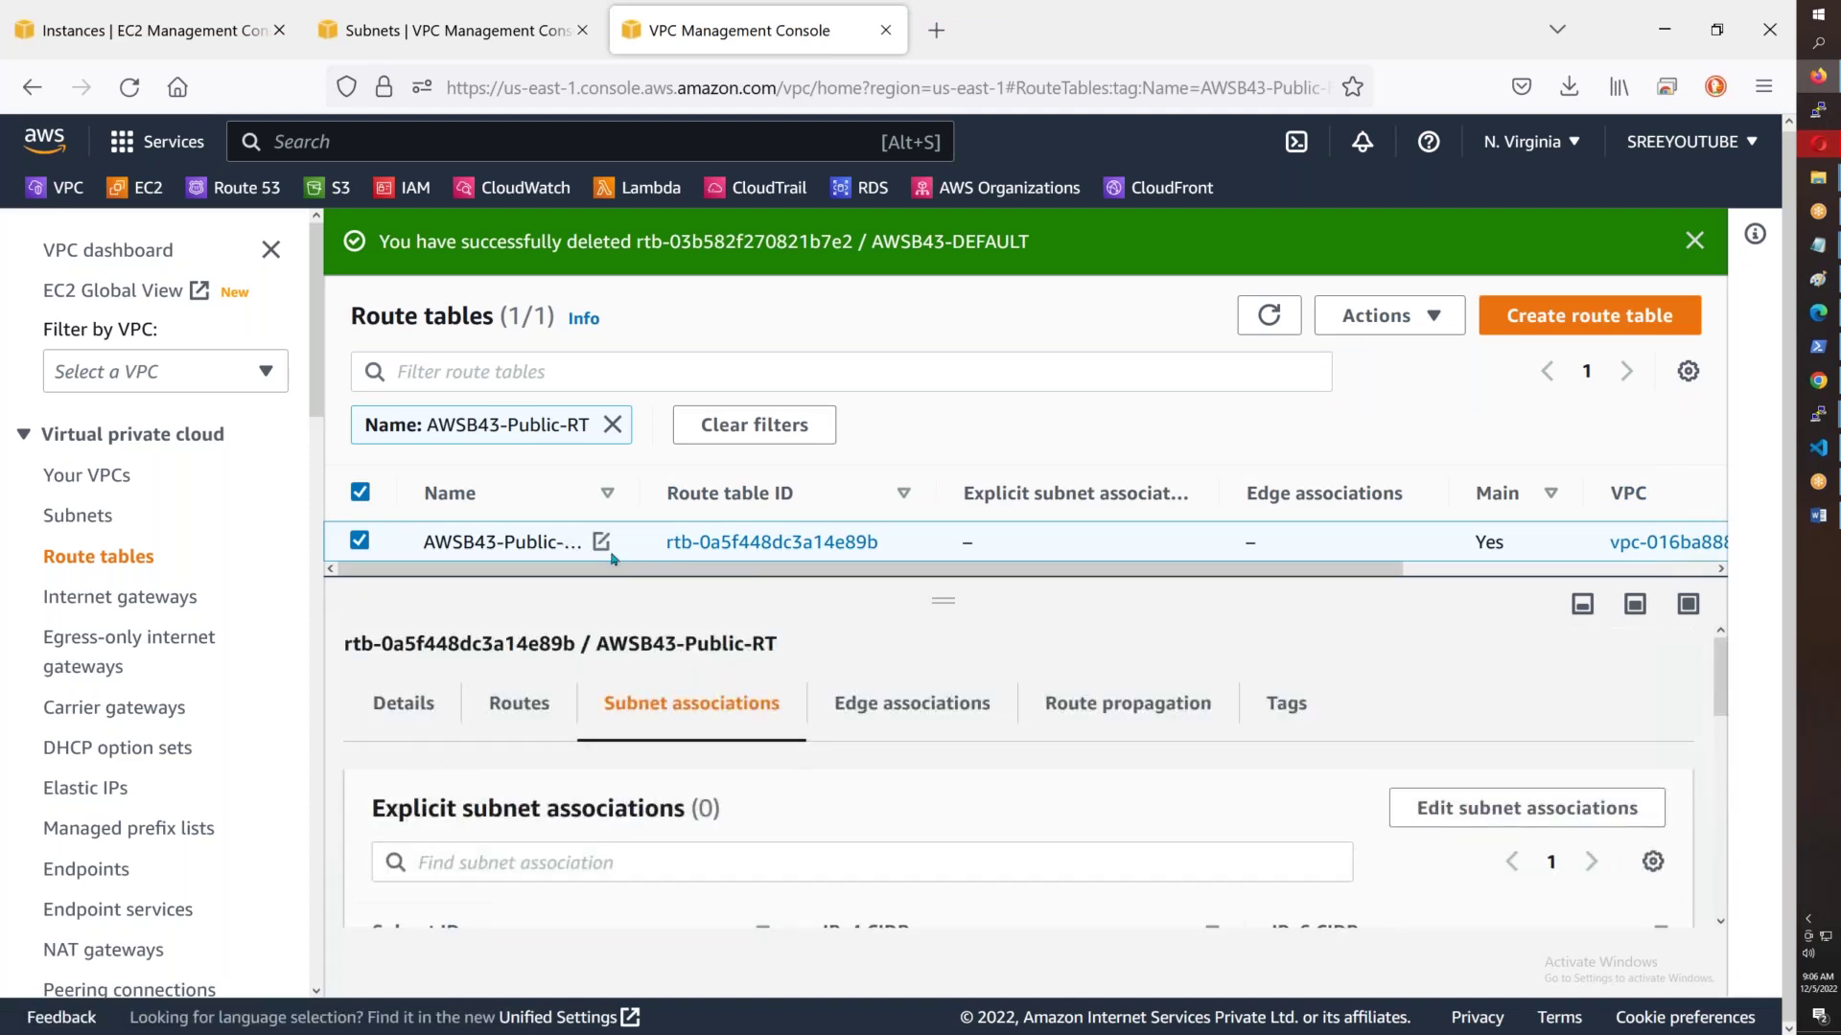
double_click(1491, 544)
left_click(1539, 556)
left_click(602, 543)
key("ctrl+c")
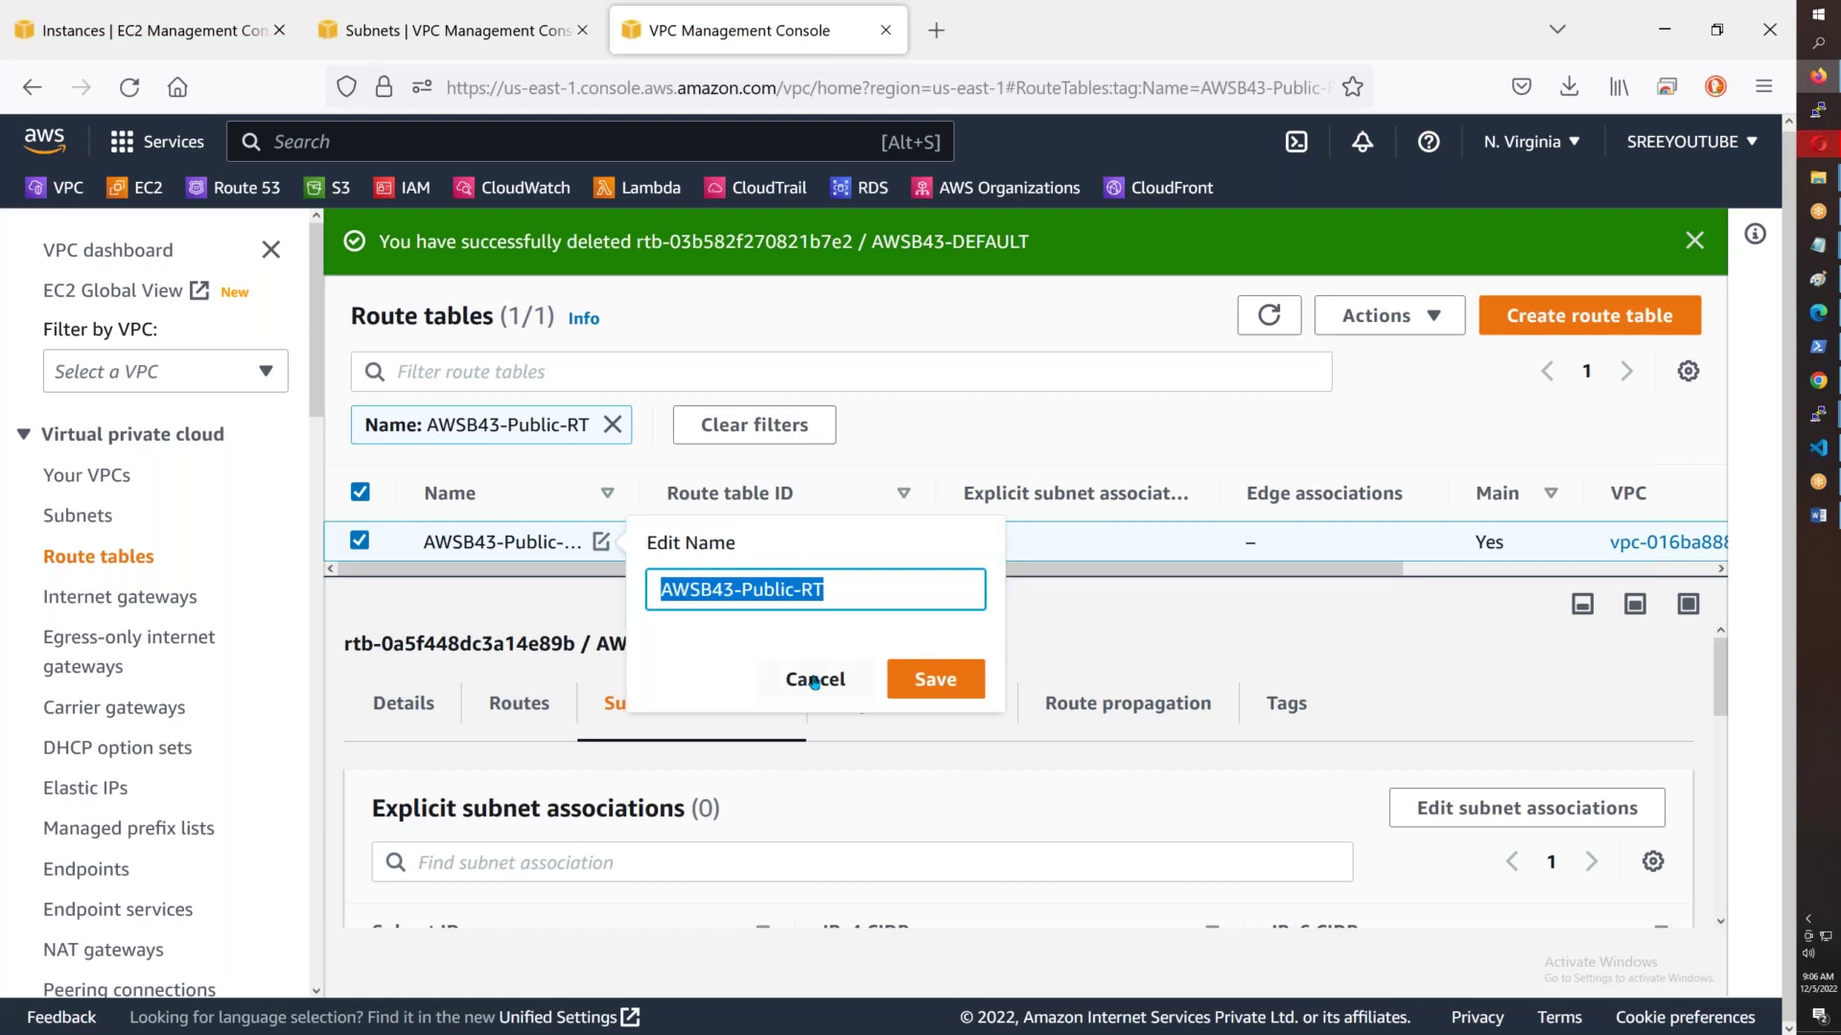
left_click(815, 678)
- Create route table AWSB43-Private-RT in AWSB43-VPC
left_click(1590, 315)
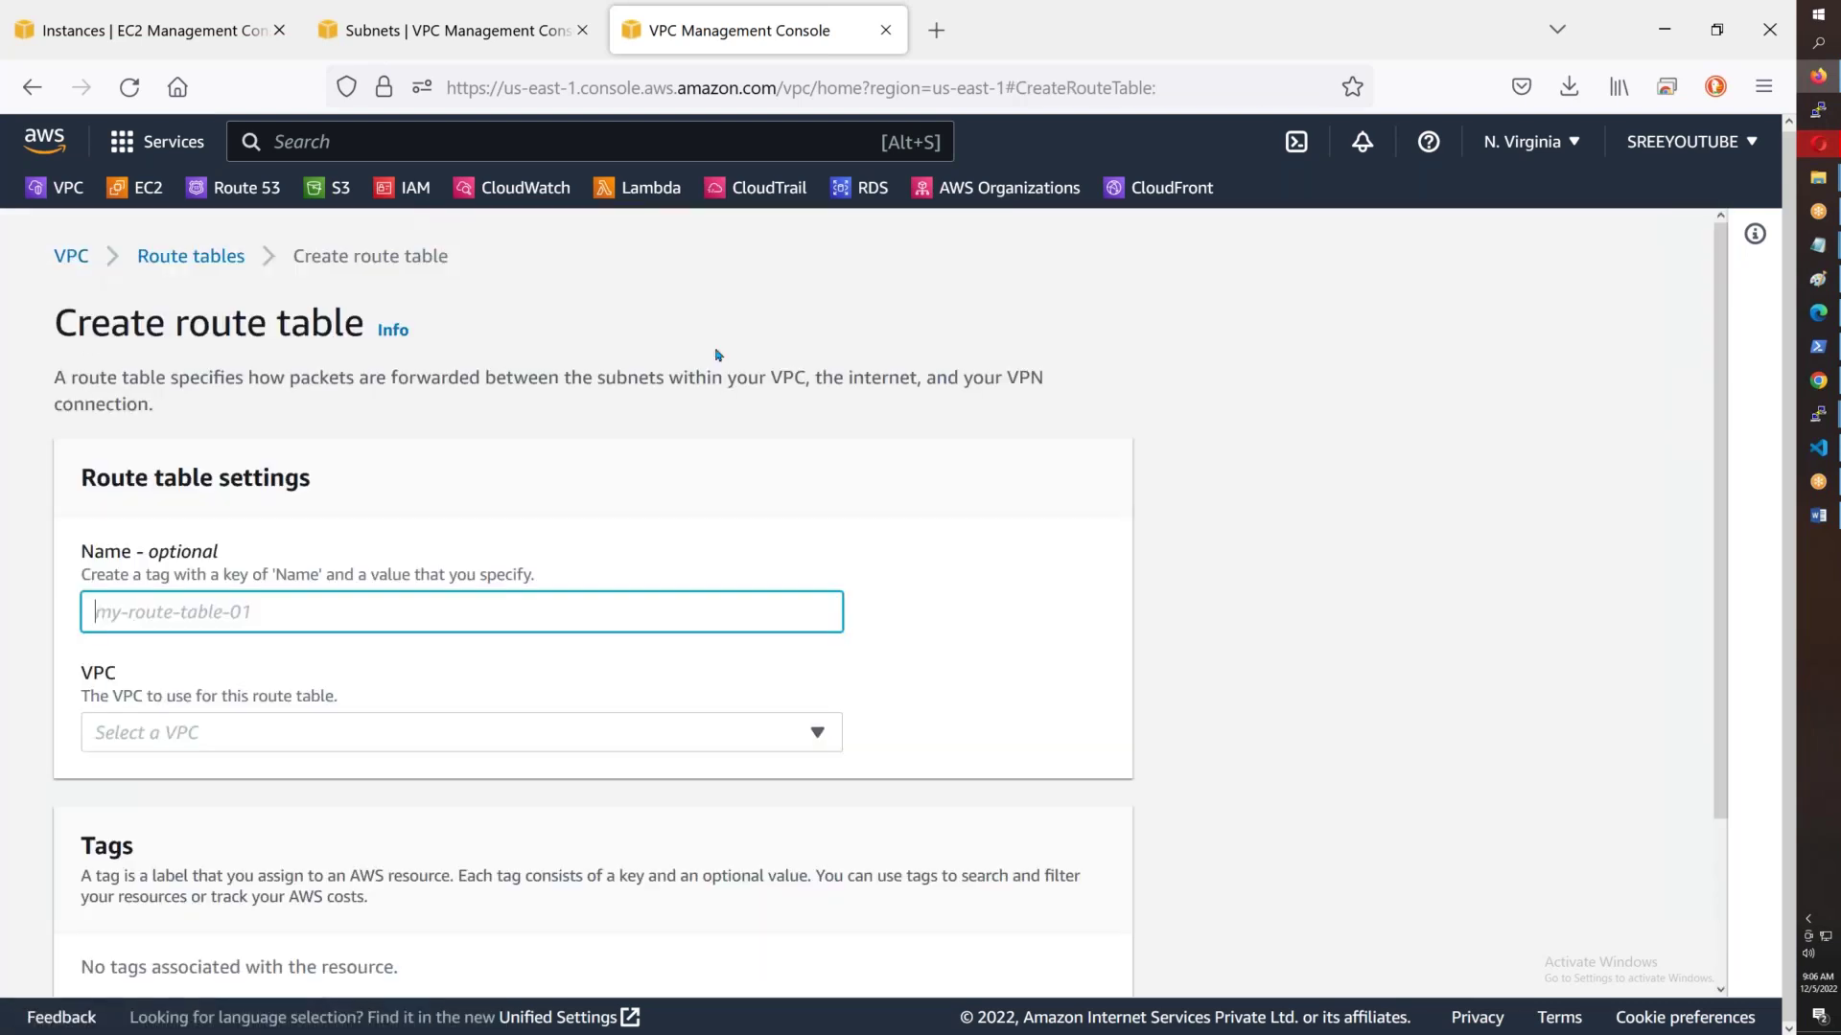
key("ctrl+v")
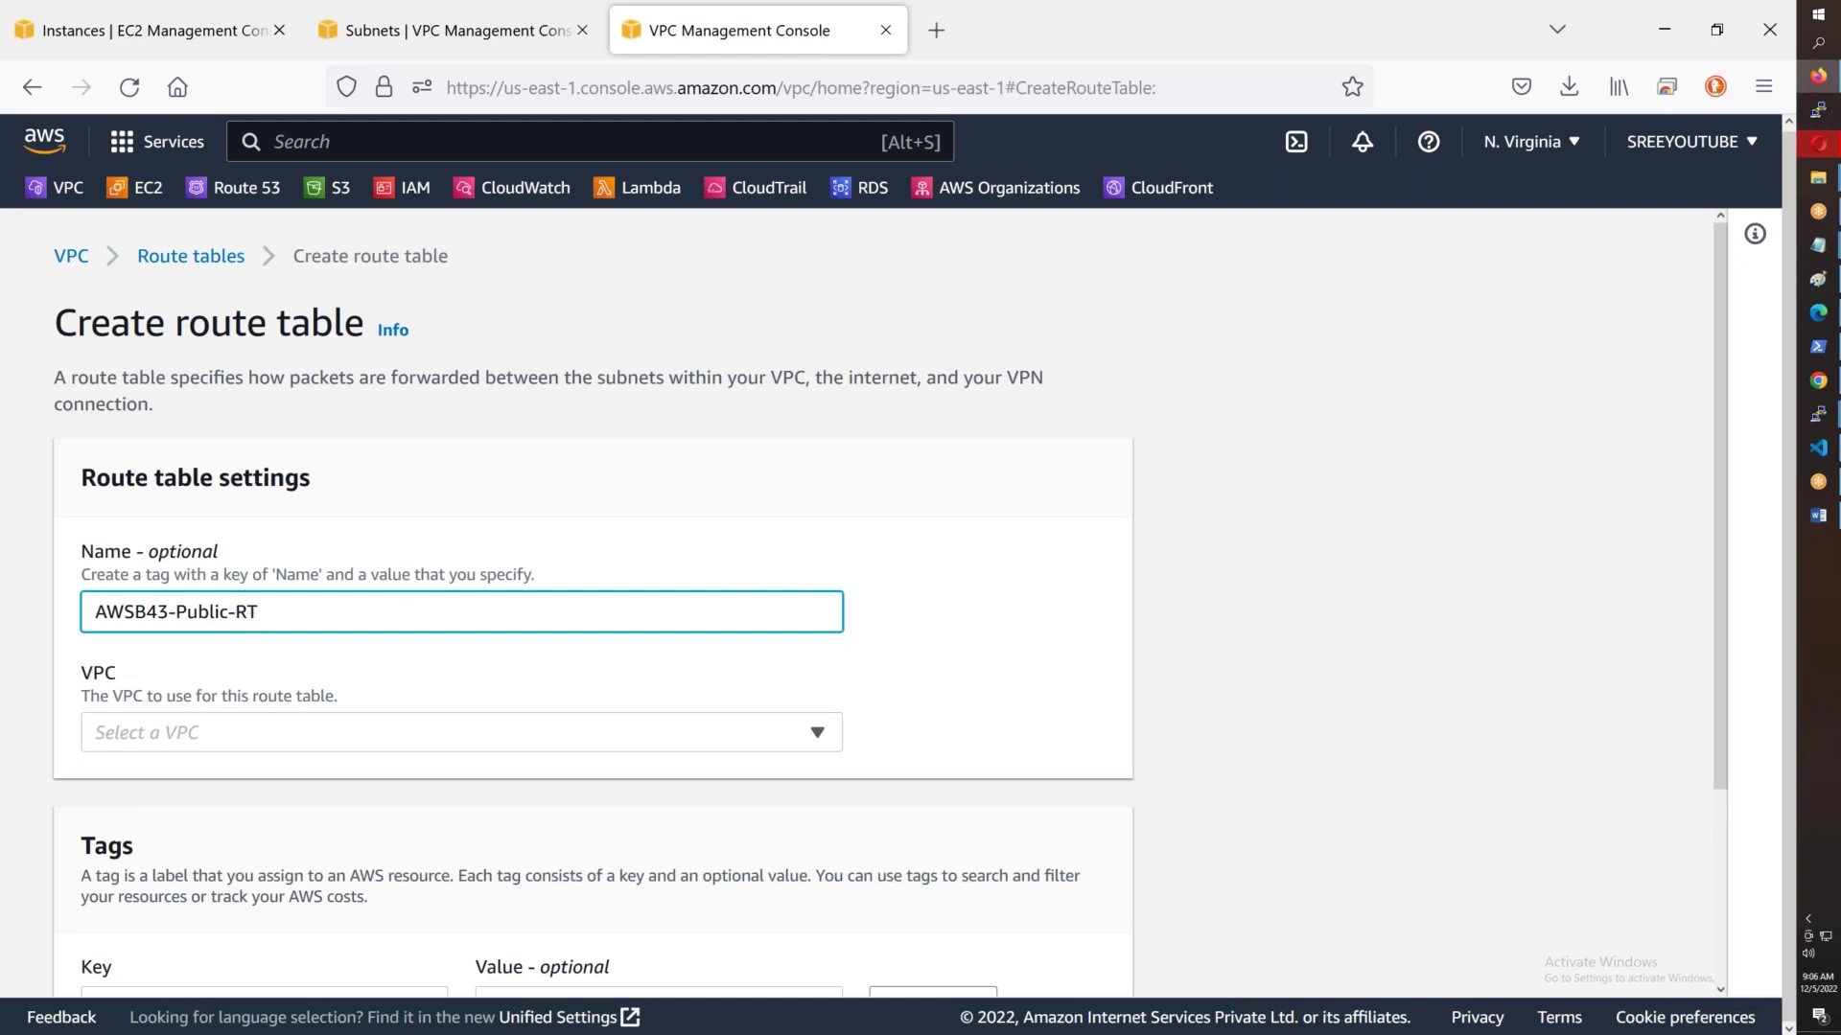
key("BackSpace")
key("BackSpace")
key("BackSpace")
key("BackSpace")
key("BackSpace")
type("rivate")
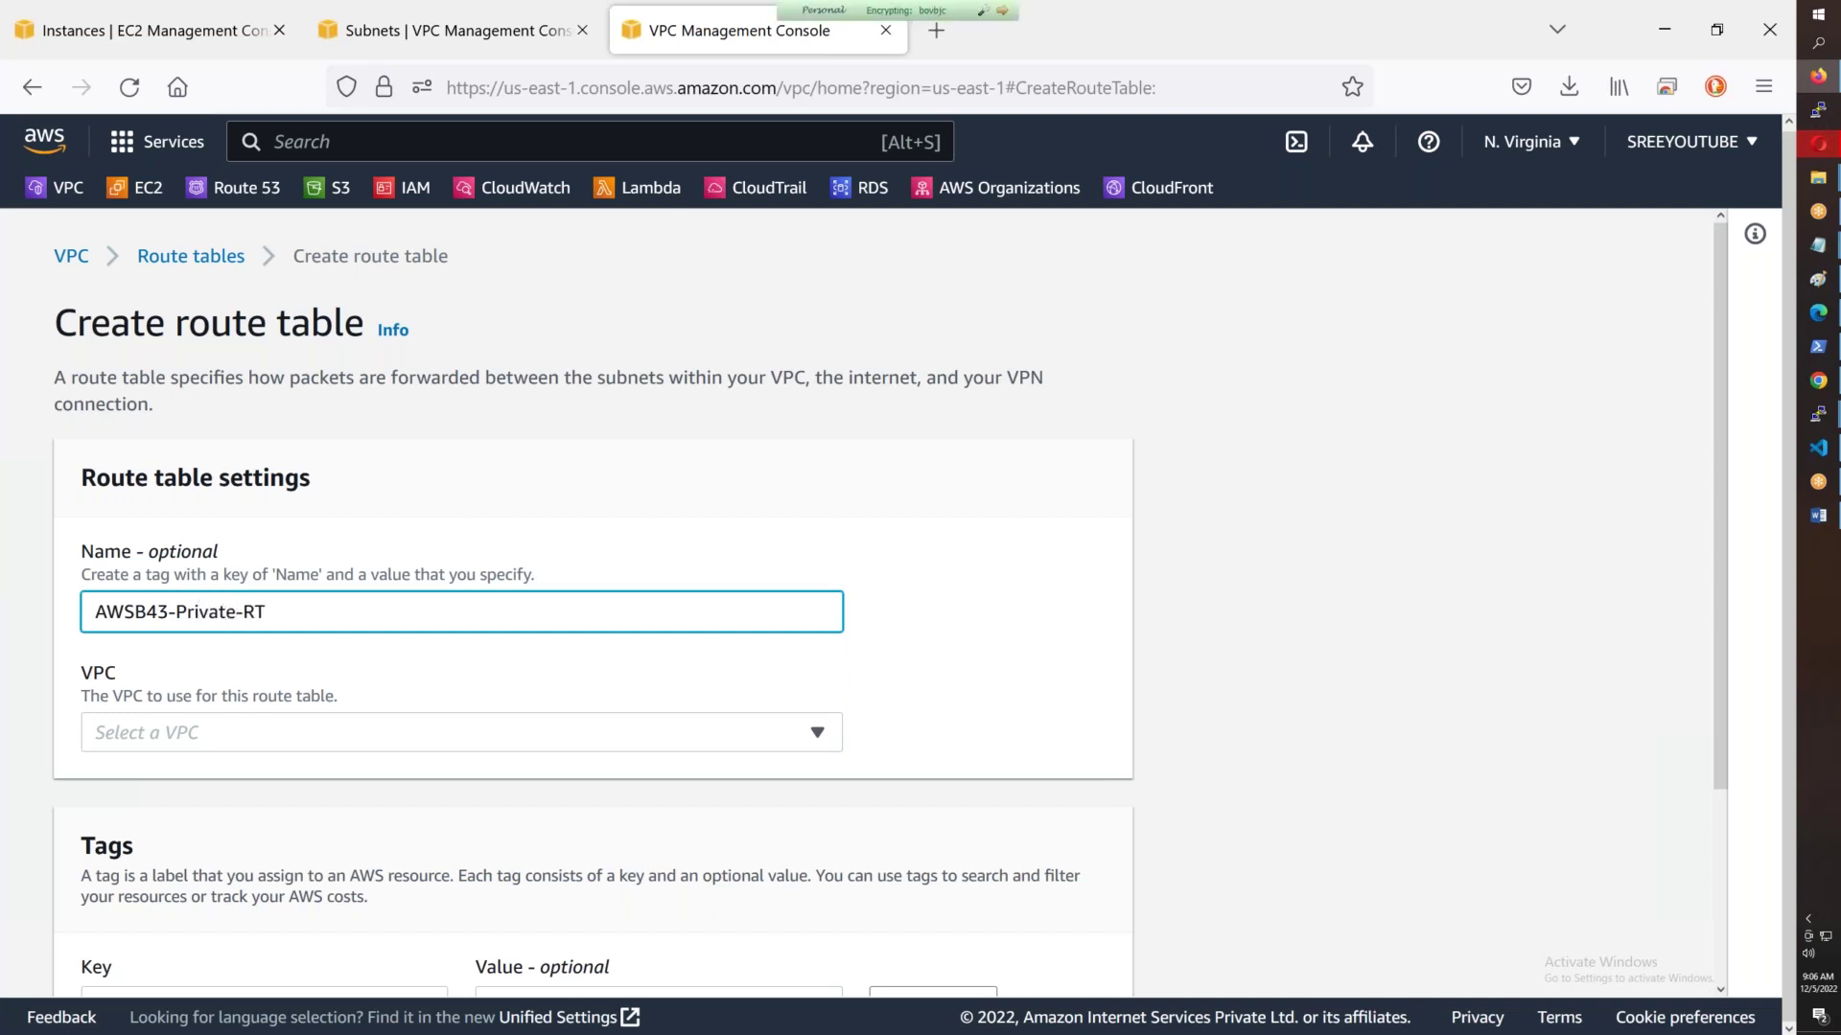
left_click(307, 732)
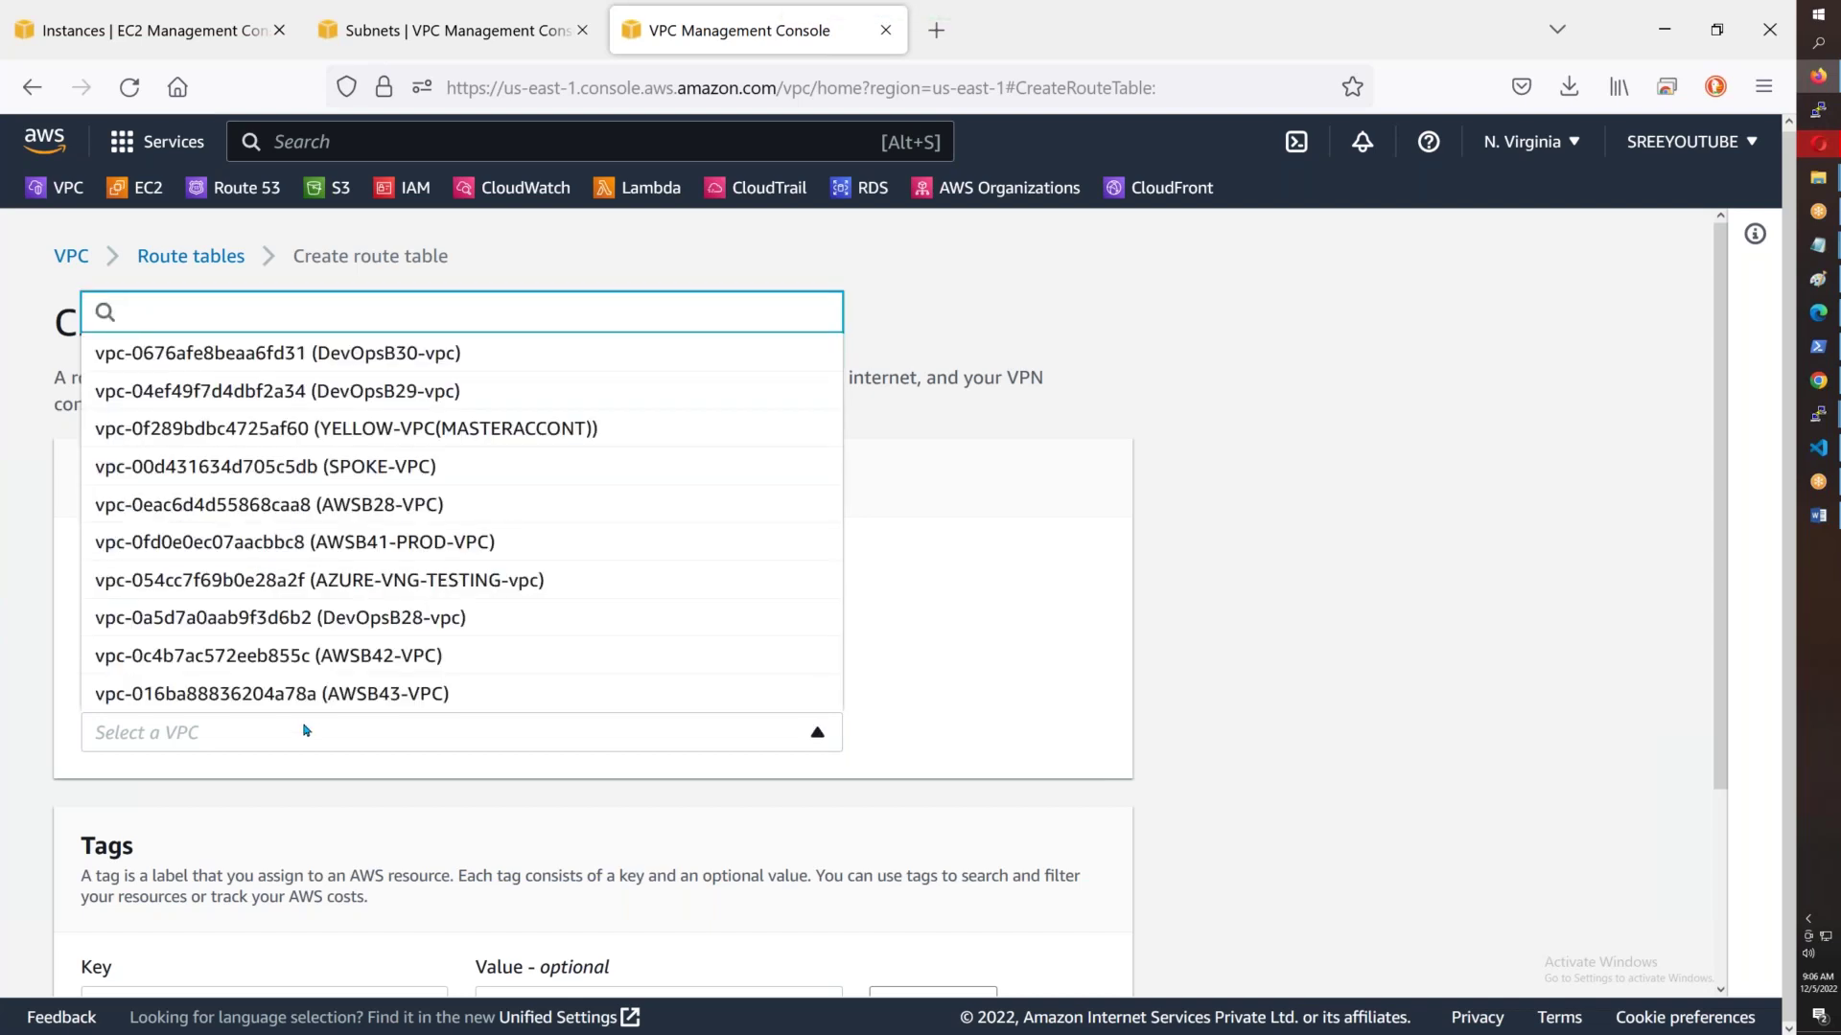
left_click(422, 693)
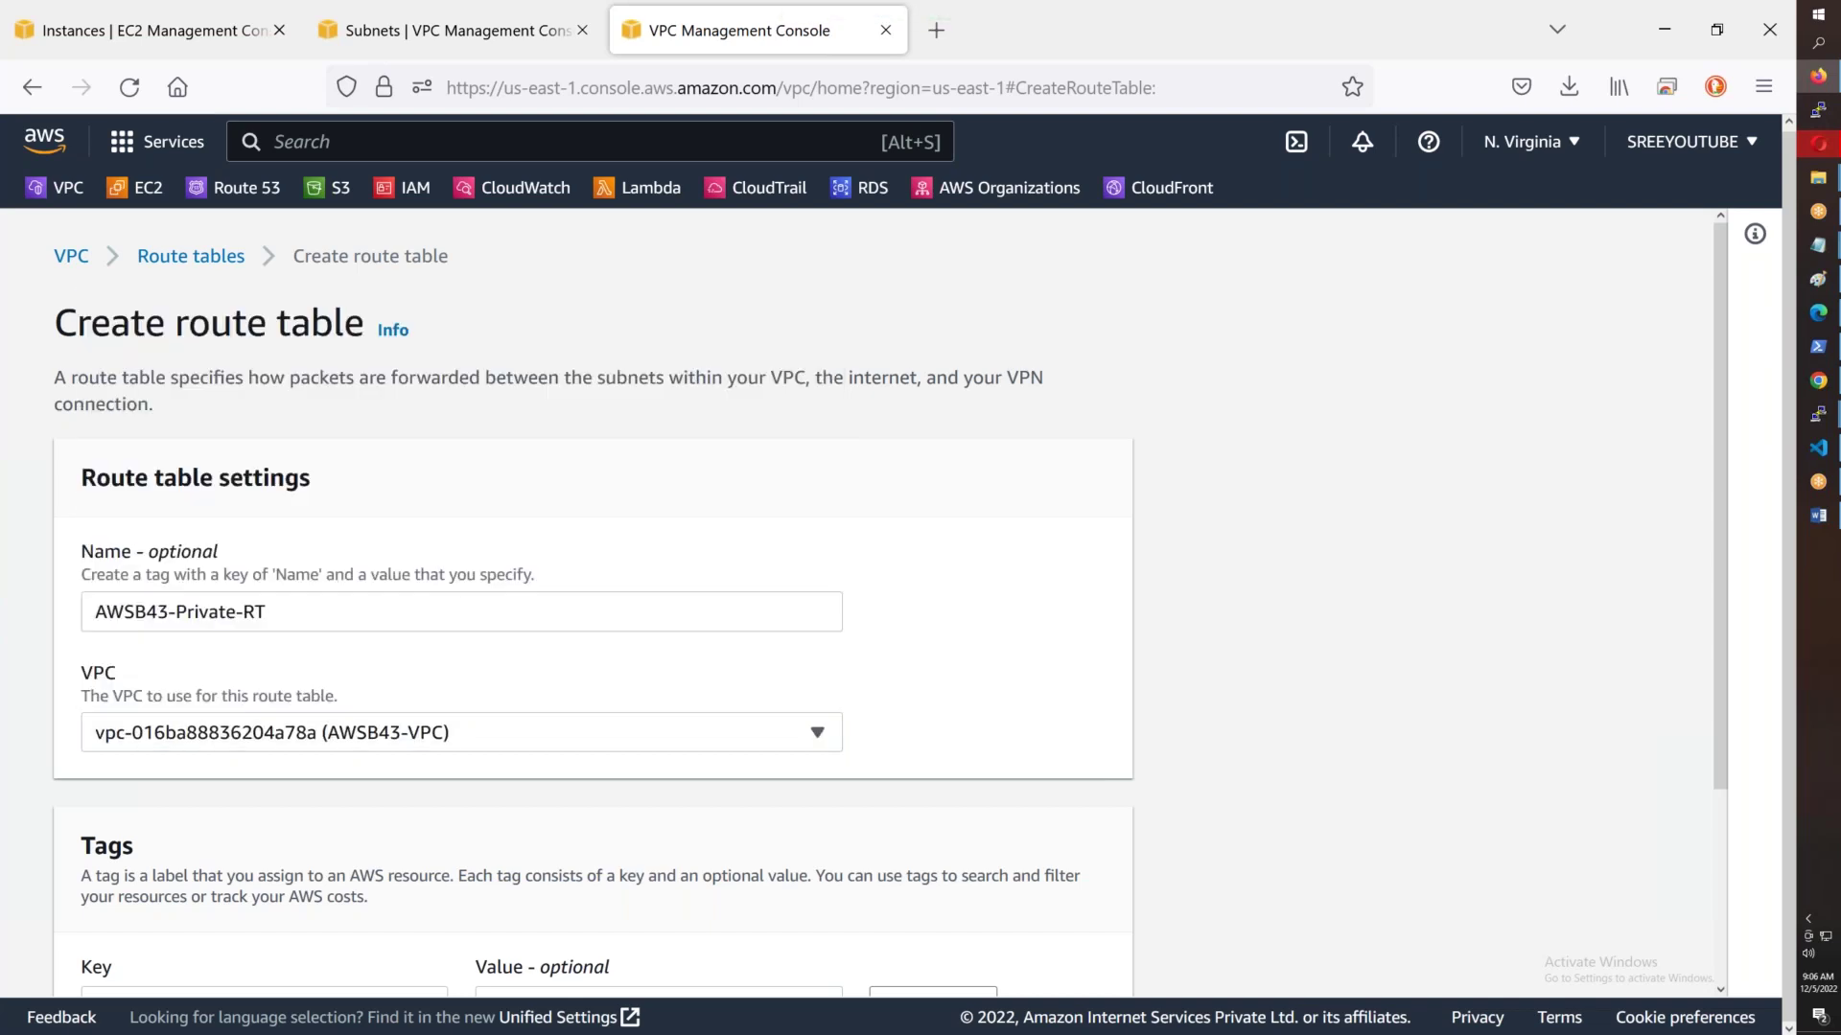
scroll(940, 671, "down", 3)
left_click(1006, 949)
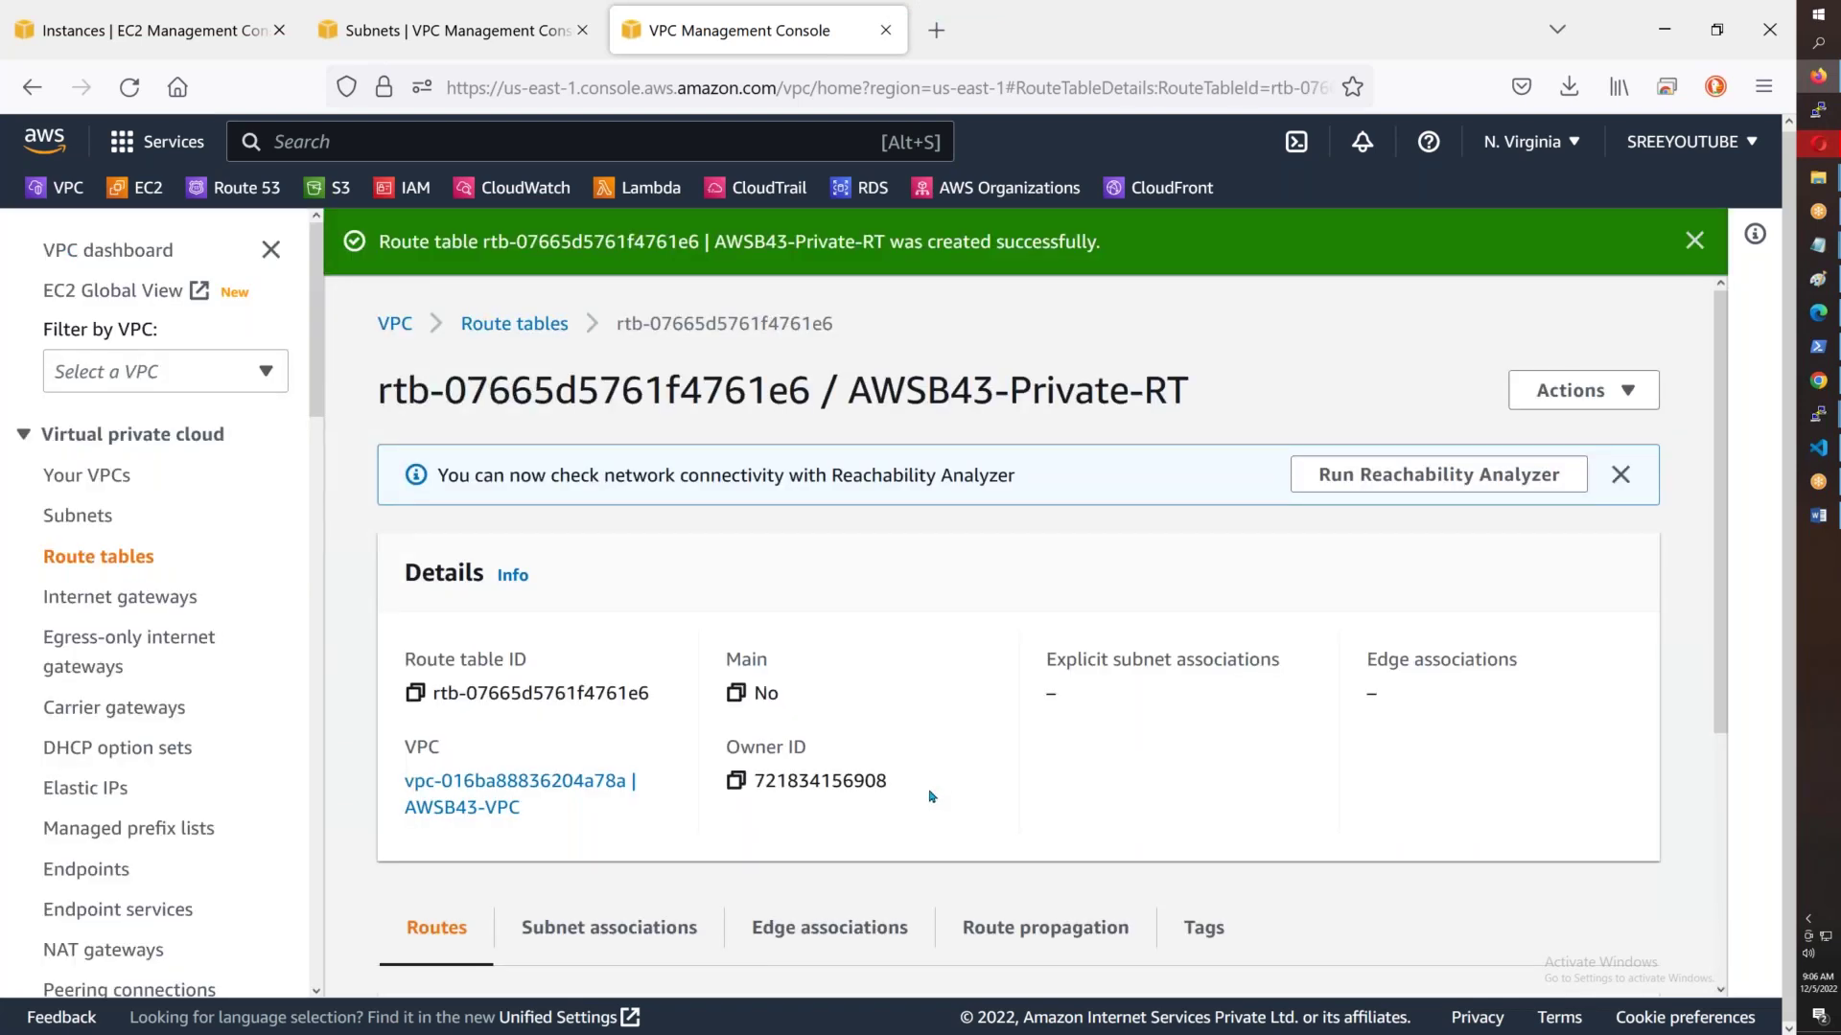
- Bring the Notepad agenda notes to the front and highlight VPC Creation
left_click(1818, 247)
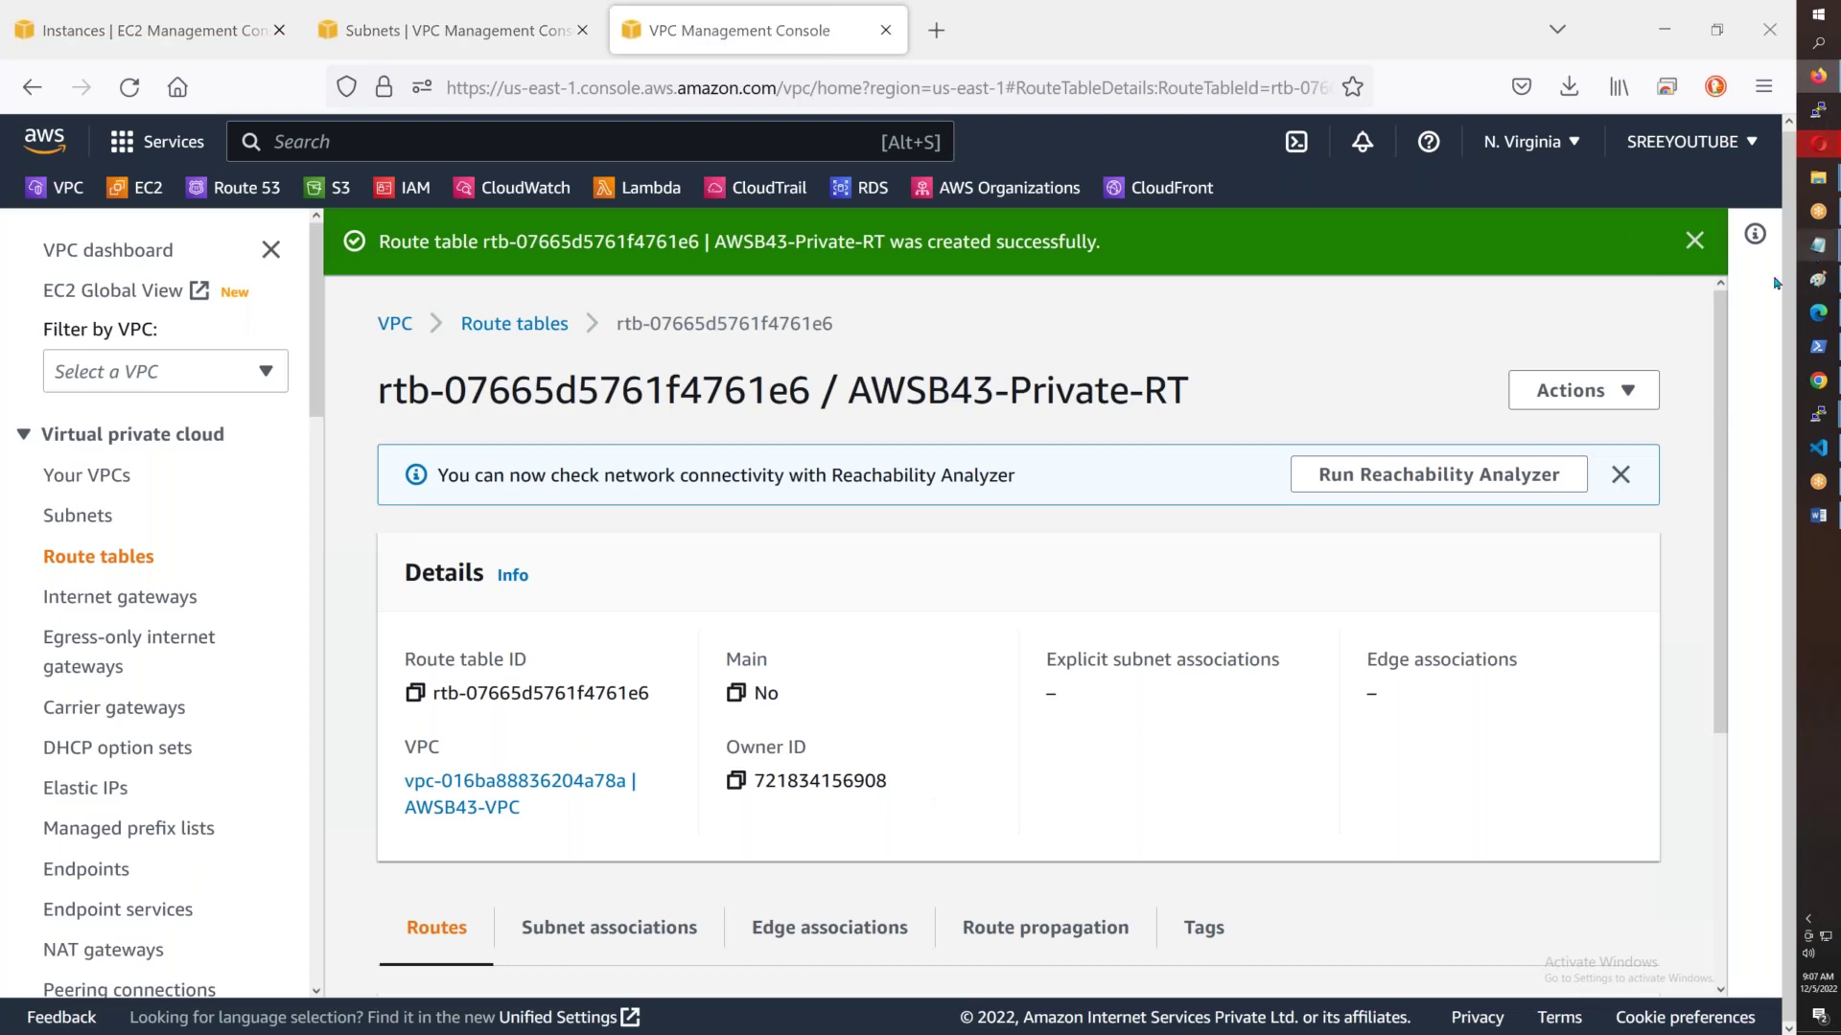
left_click(1708, 366)
left_click_drag(235, 62, 3, 61)
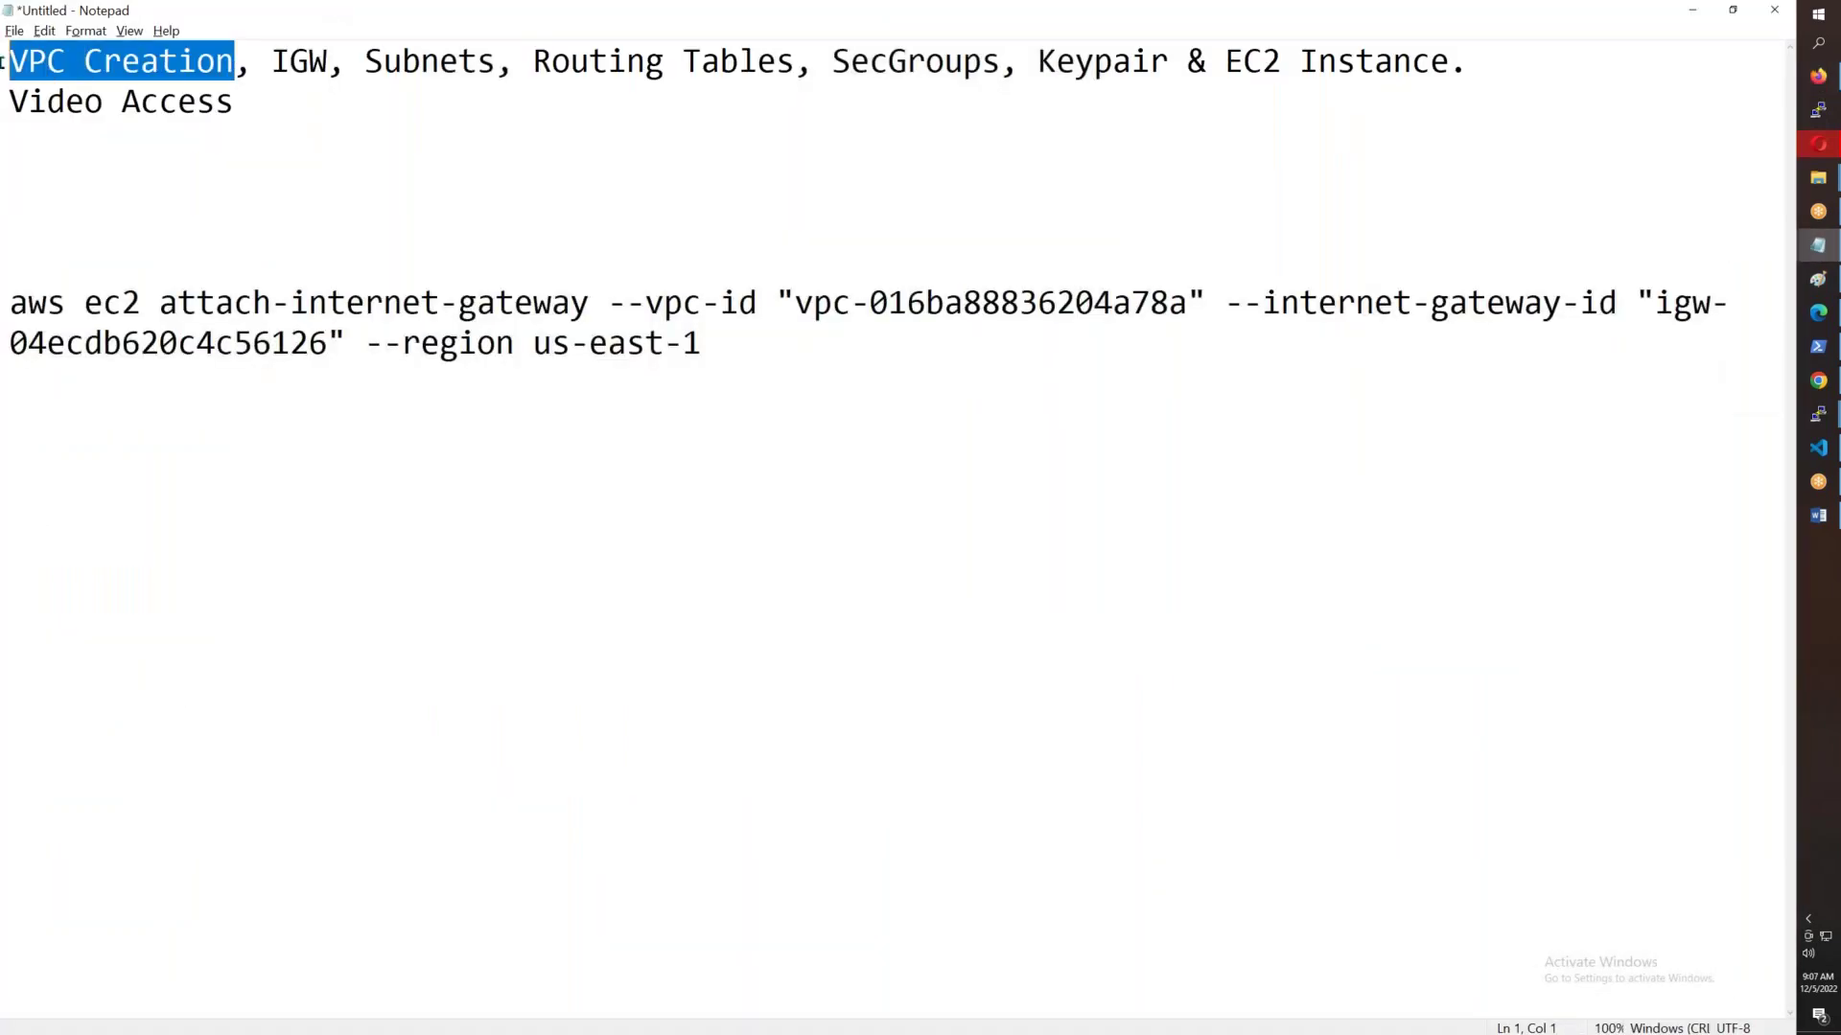
- Insert 'Add Routes,' before SecGroups in the Notepad topic list, then return to the browser
left_click_drag(327, 61, 271, 62)
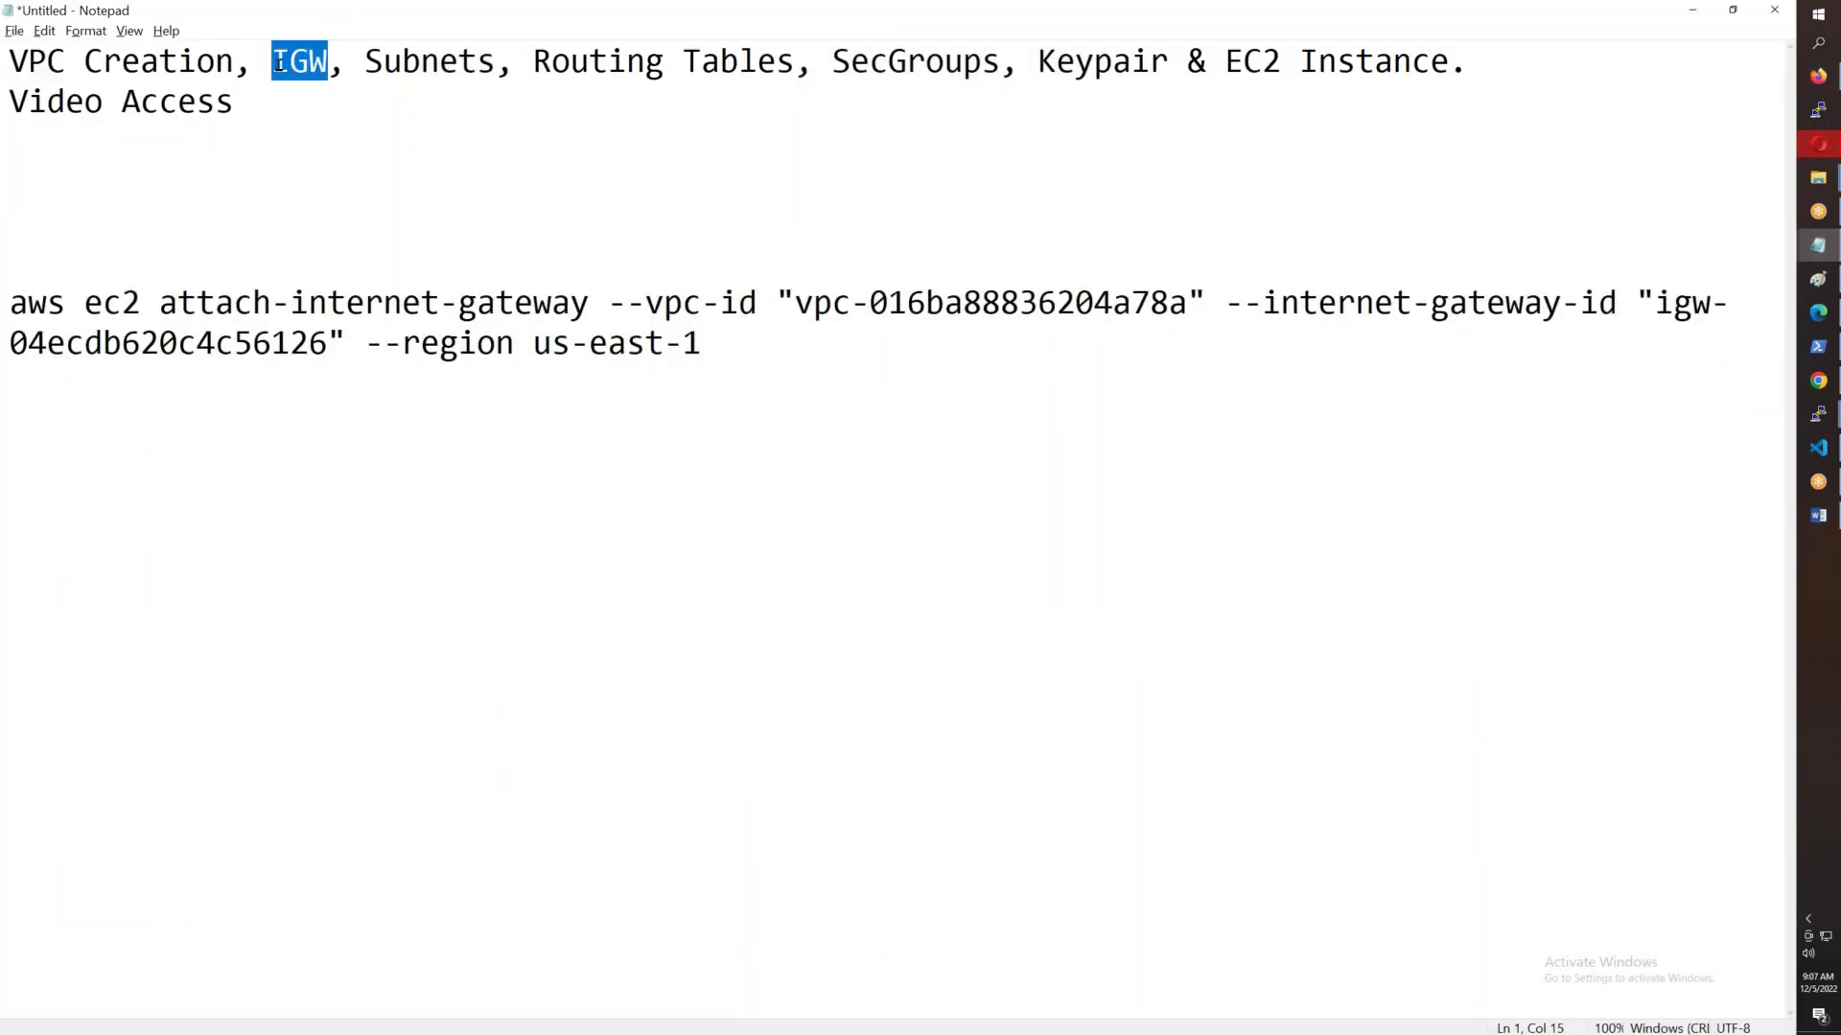
left_click_drag(498, 70, 327, 70)
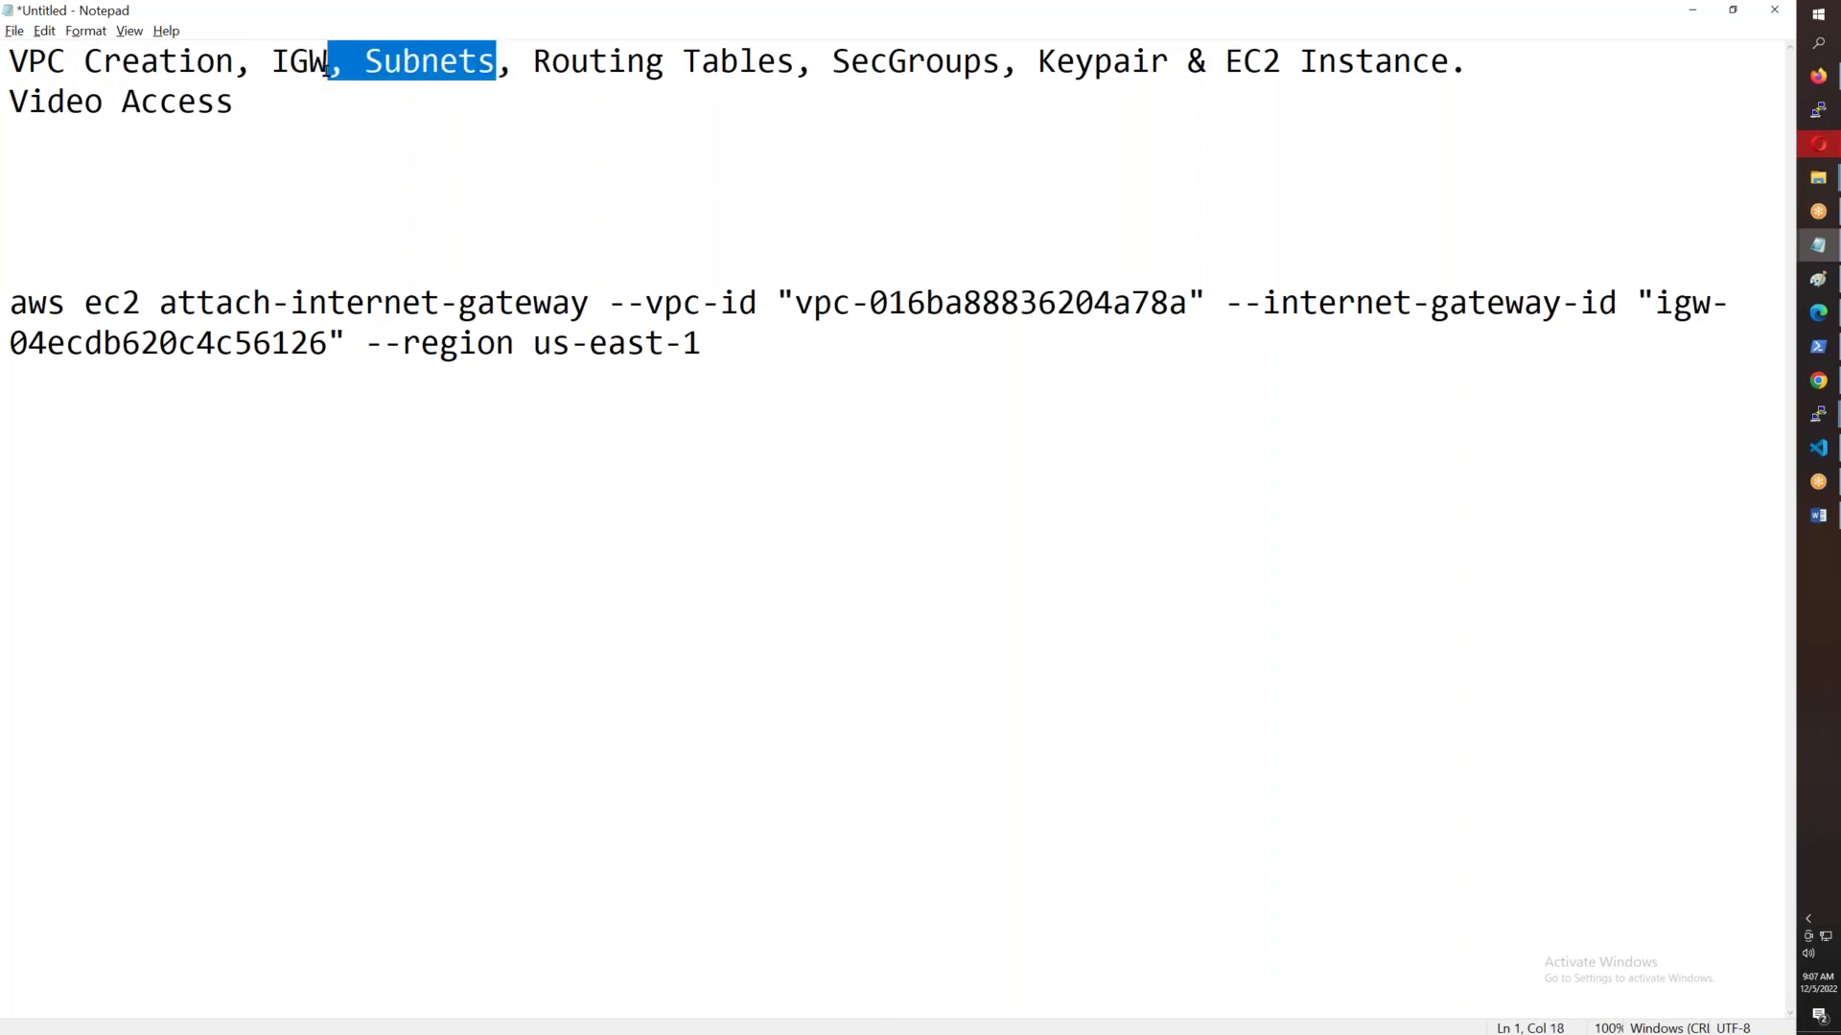
left_click(835, 65)
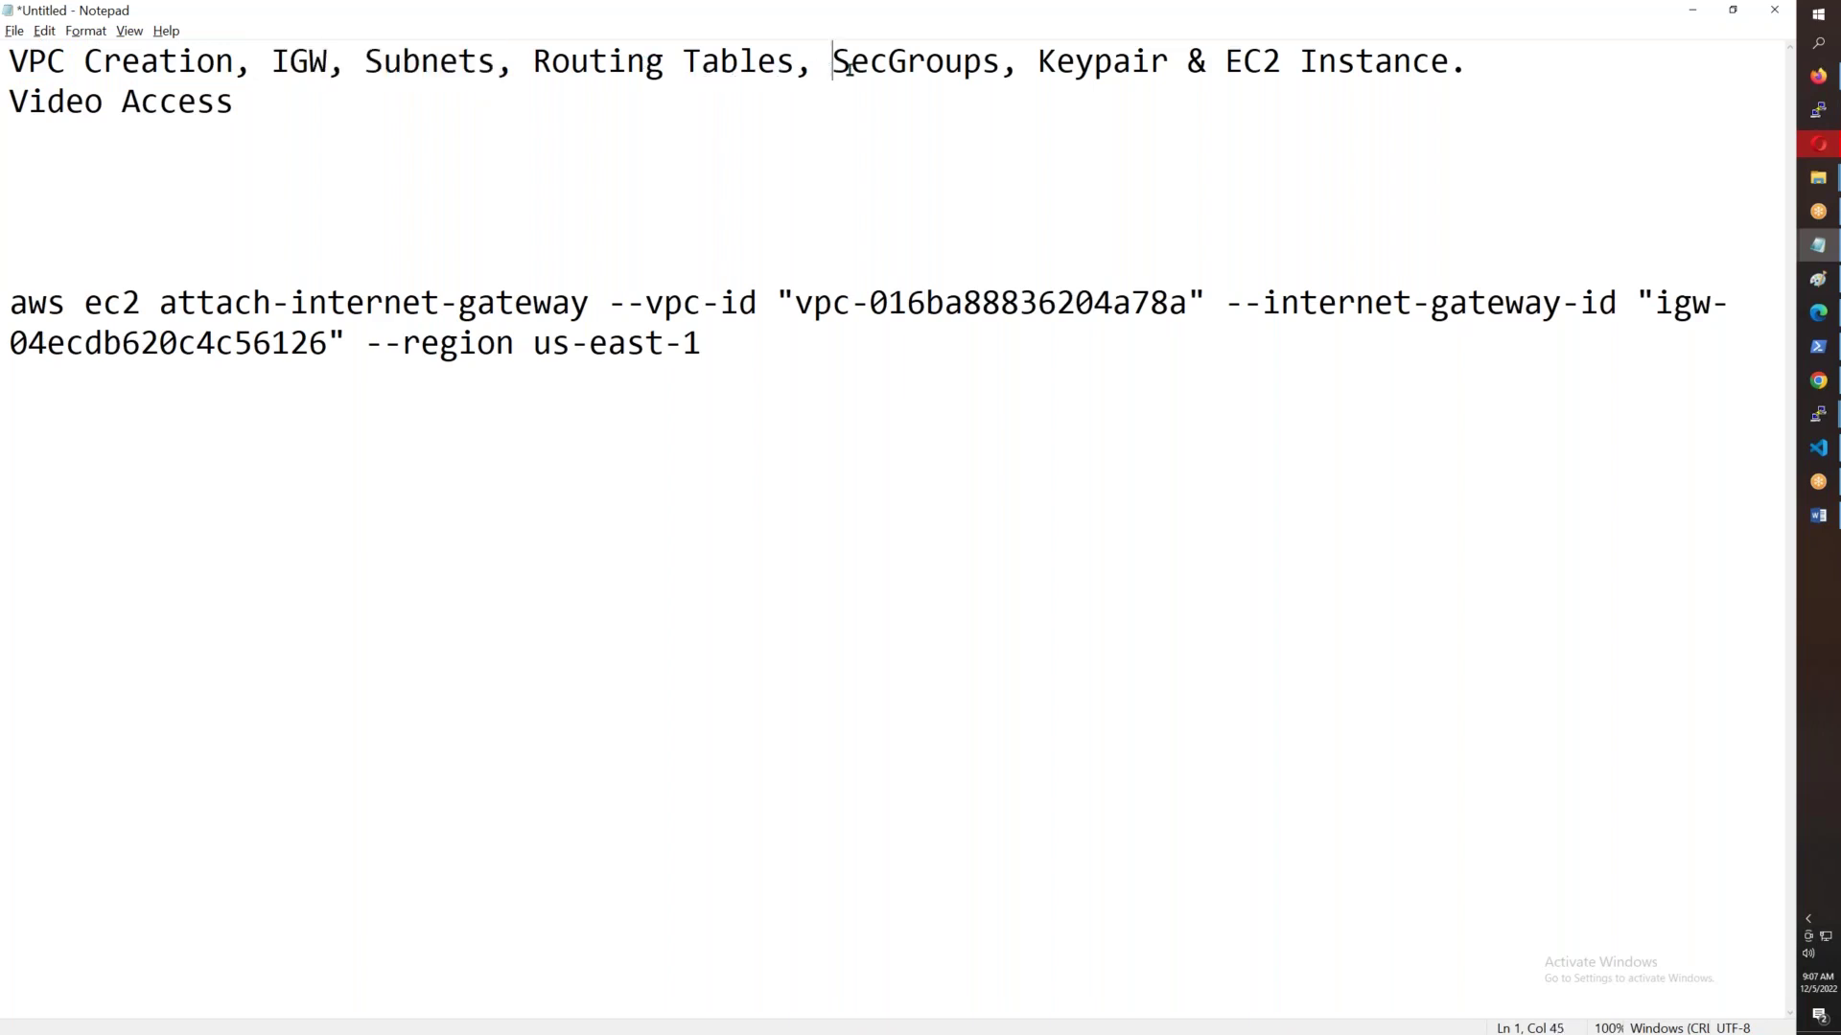
type("Add o")
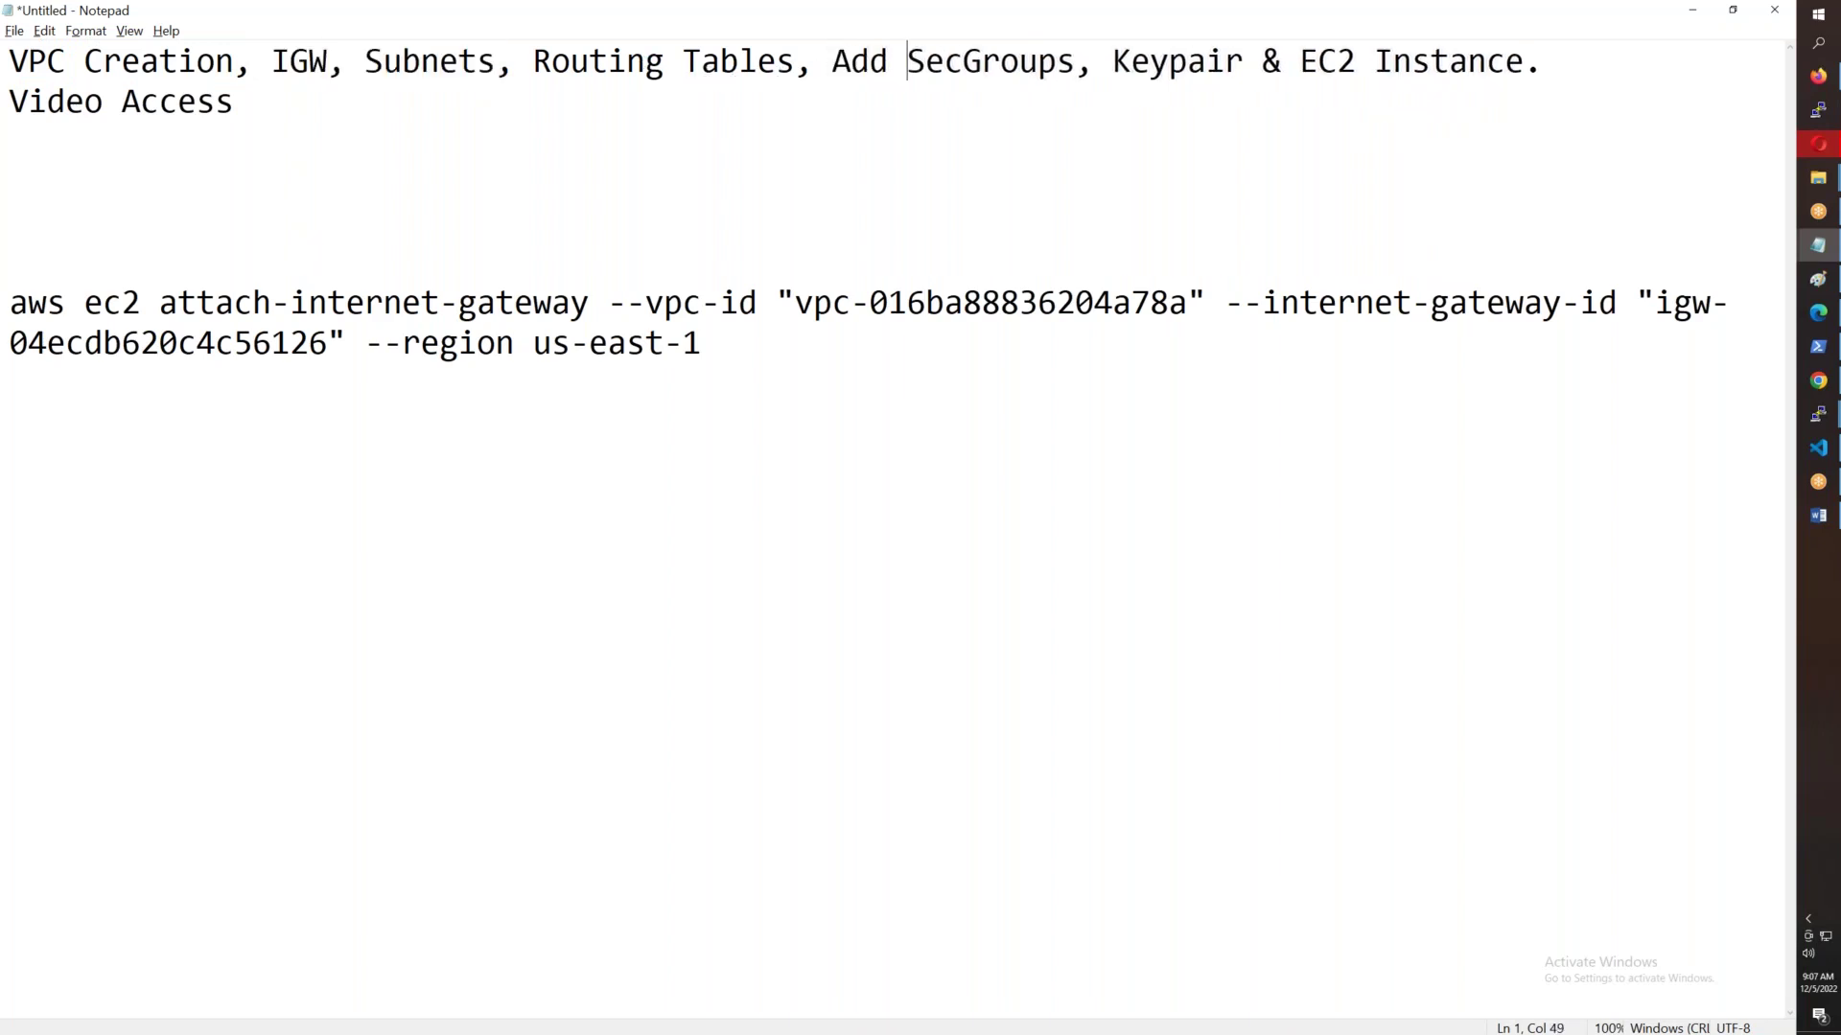
key("BackSpace")
type("Routes,")
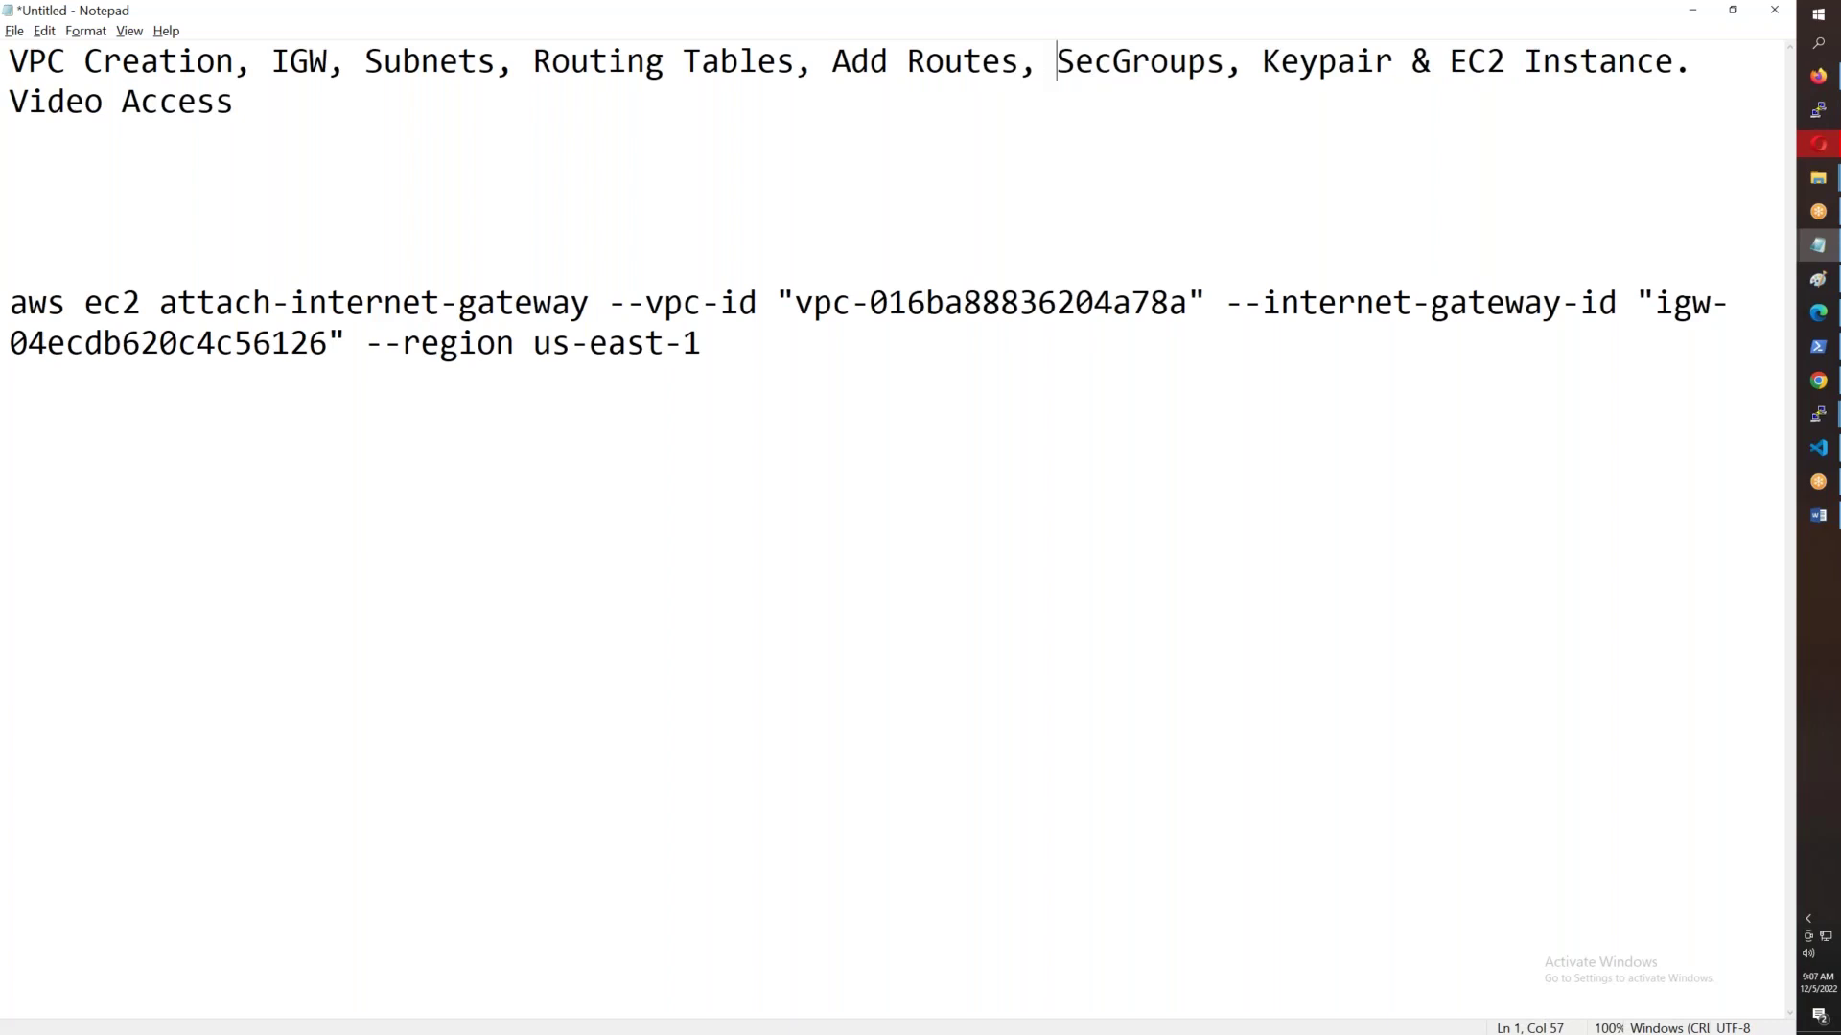
key("alt+Tab")
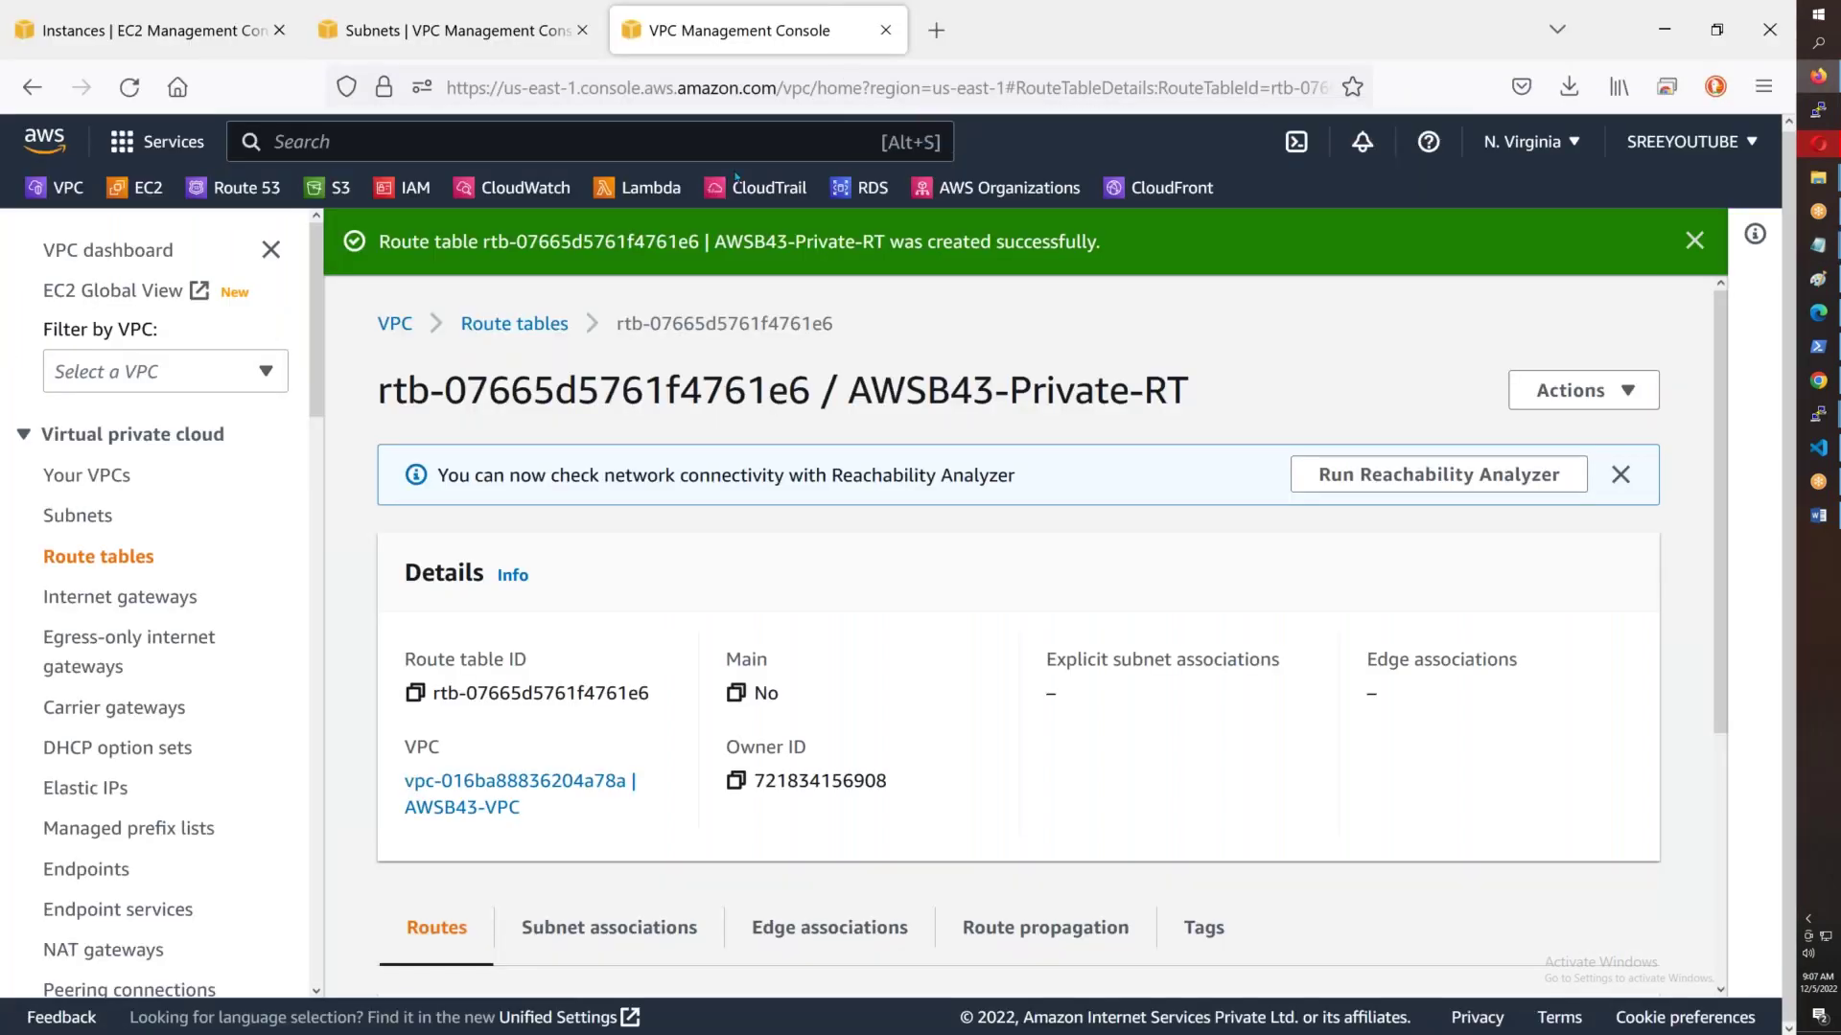
- Filter route tables by B43 and show the routes of AWSB43-Public-RT
left_click(515, 323)
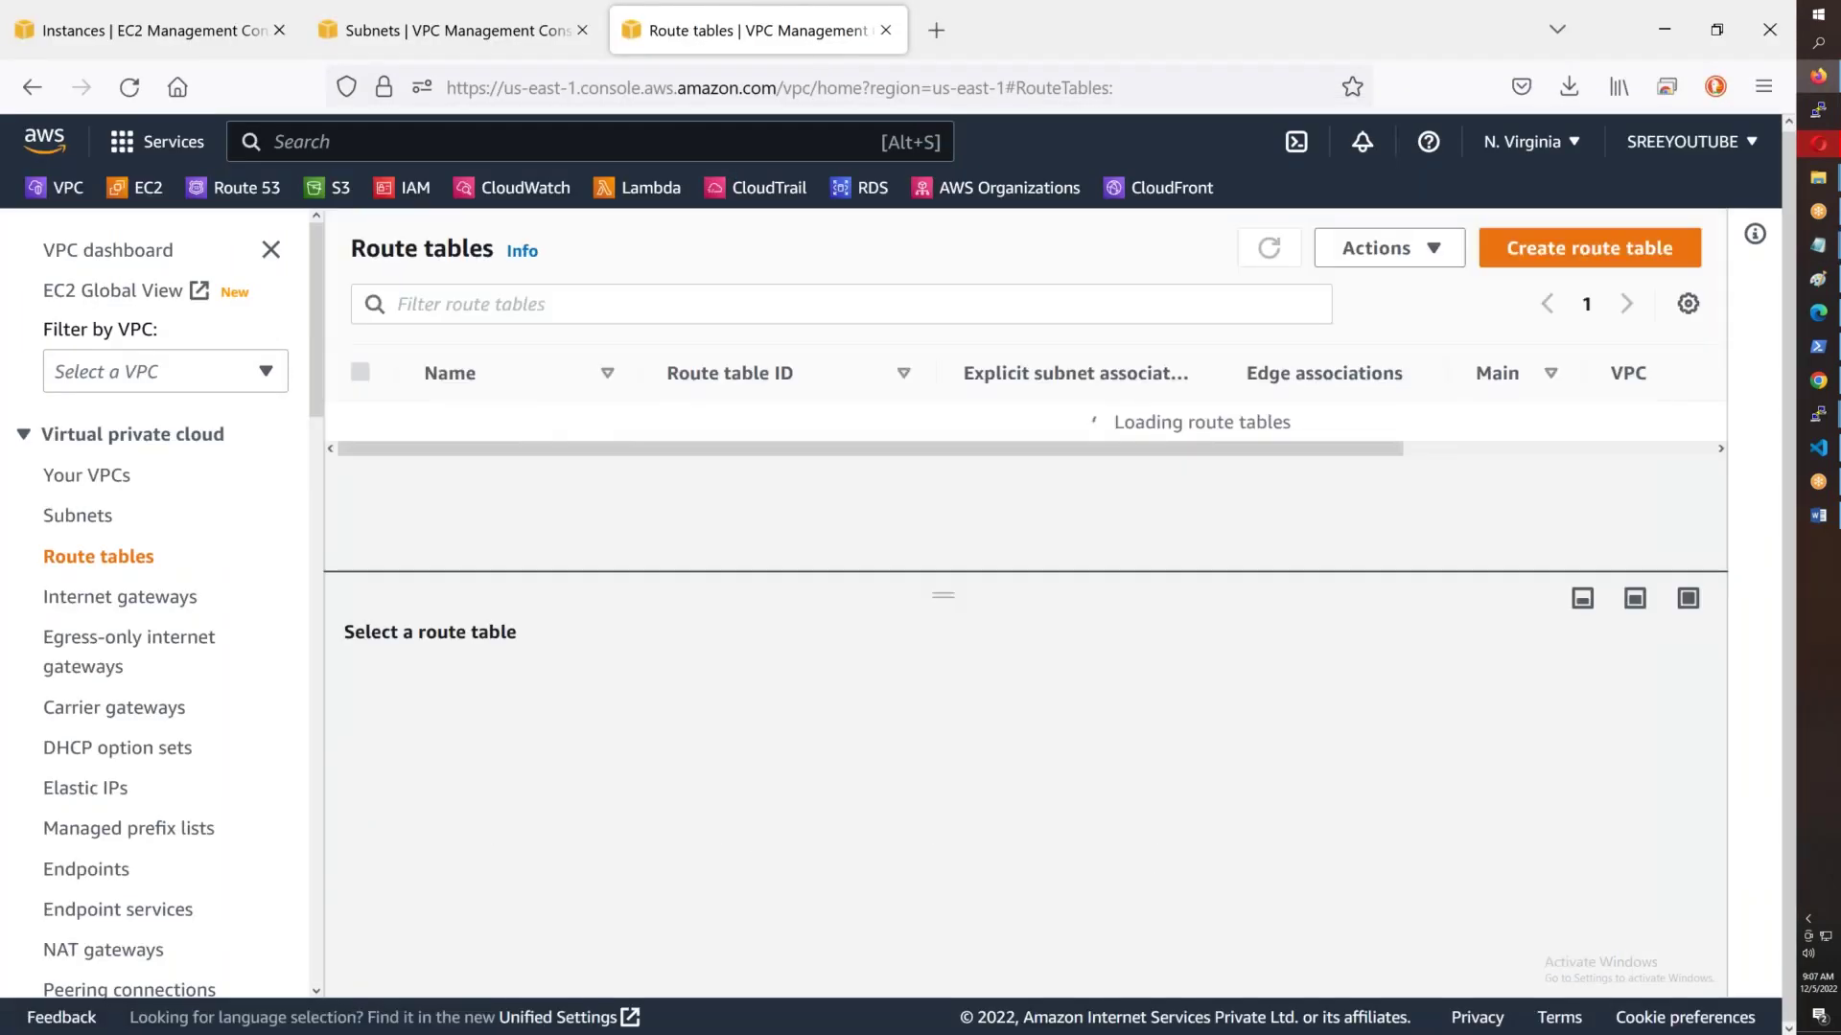
left_click(584, 314)
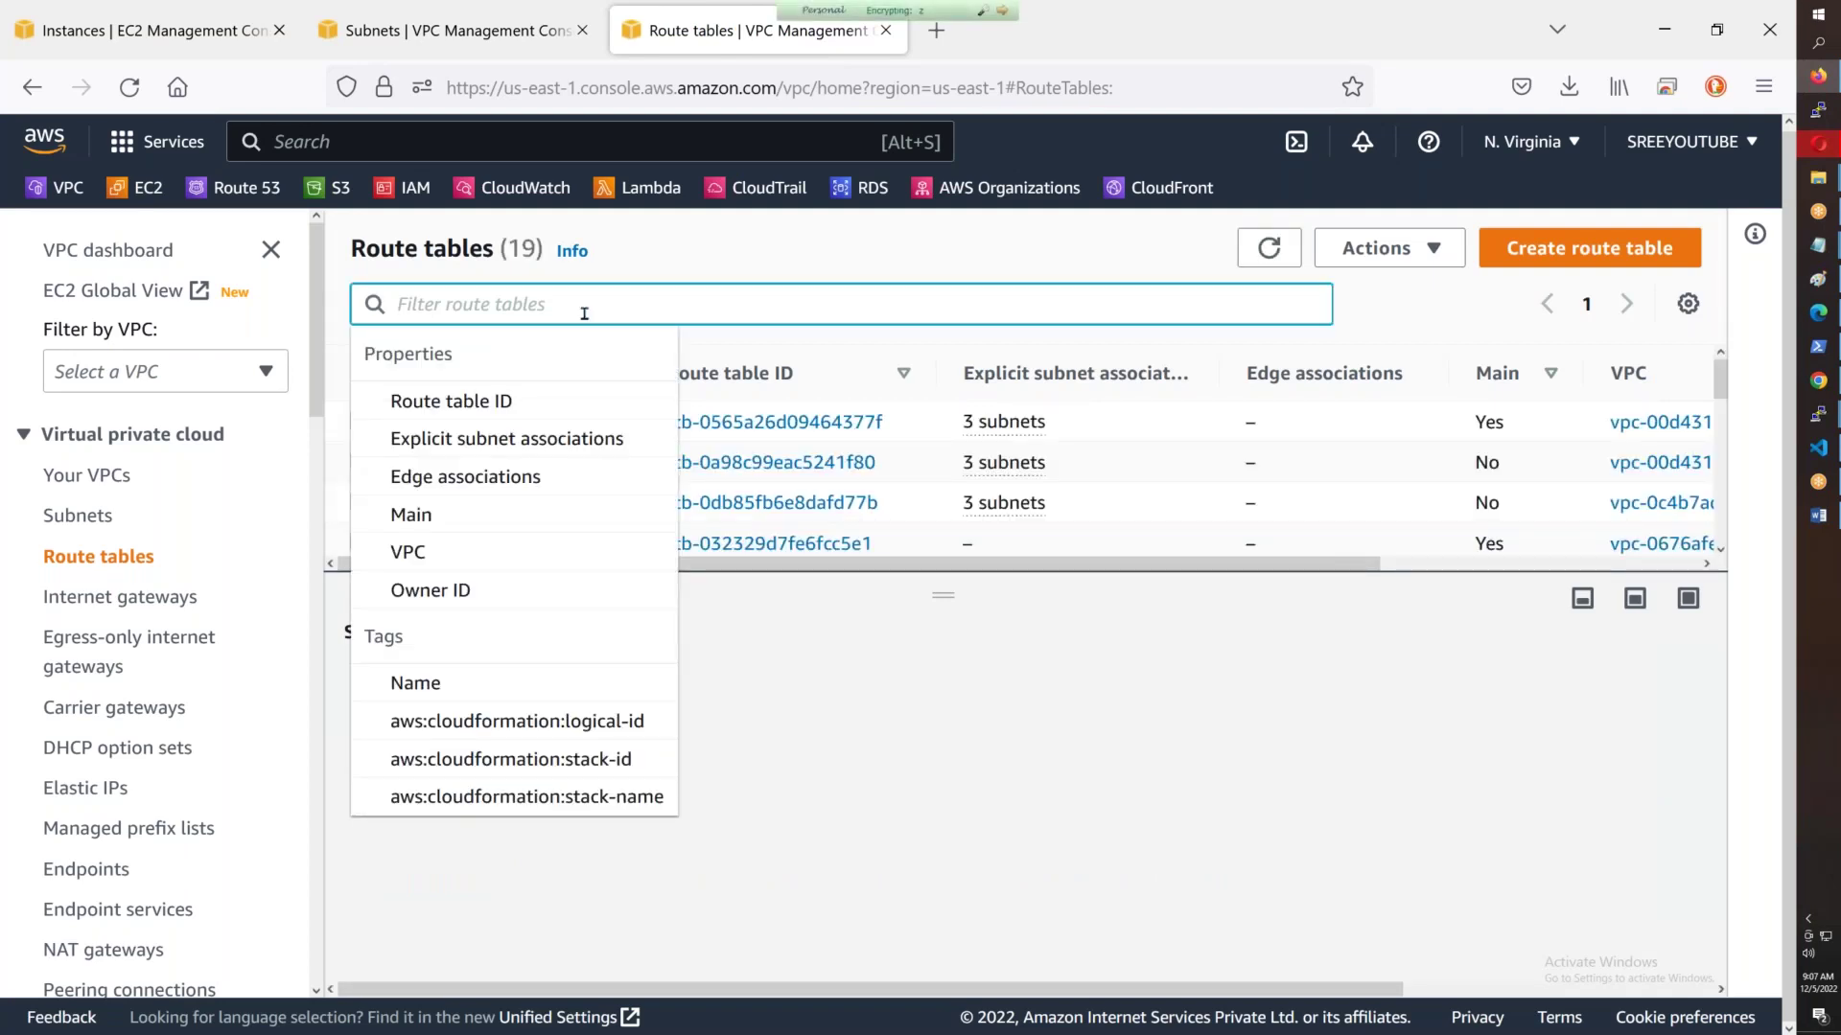
type("B43")
key("Return")
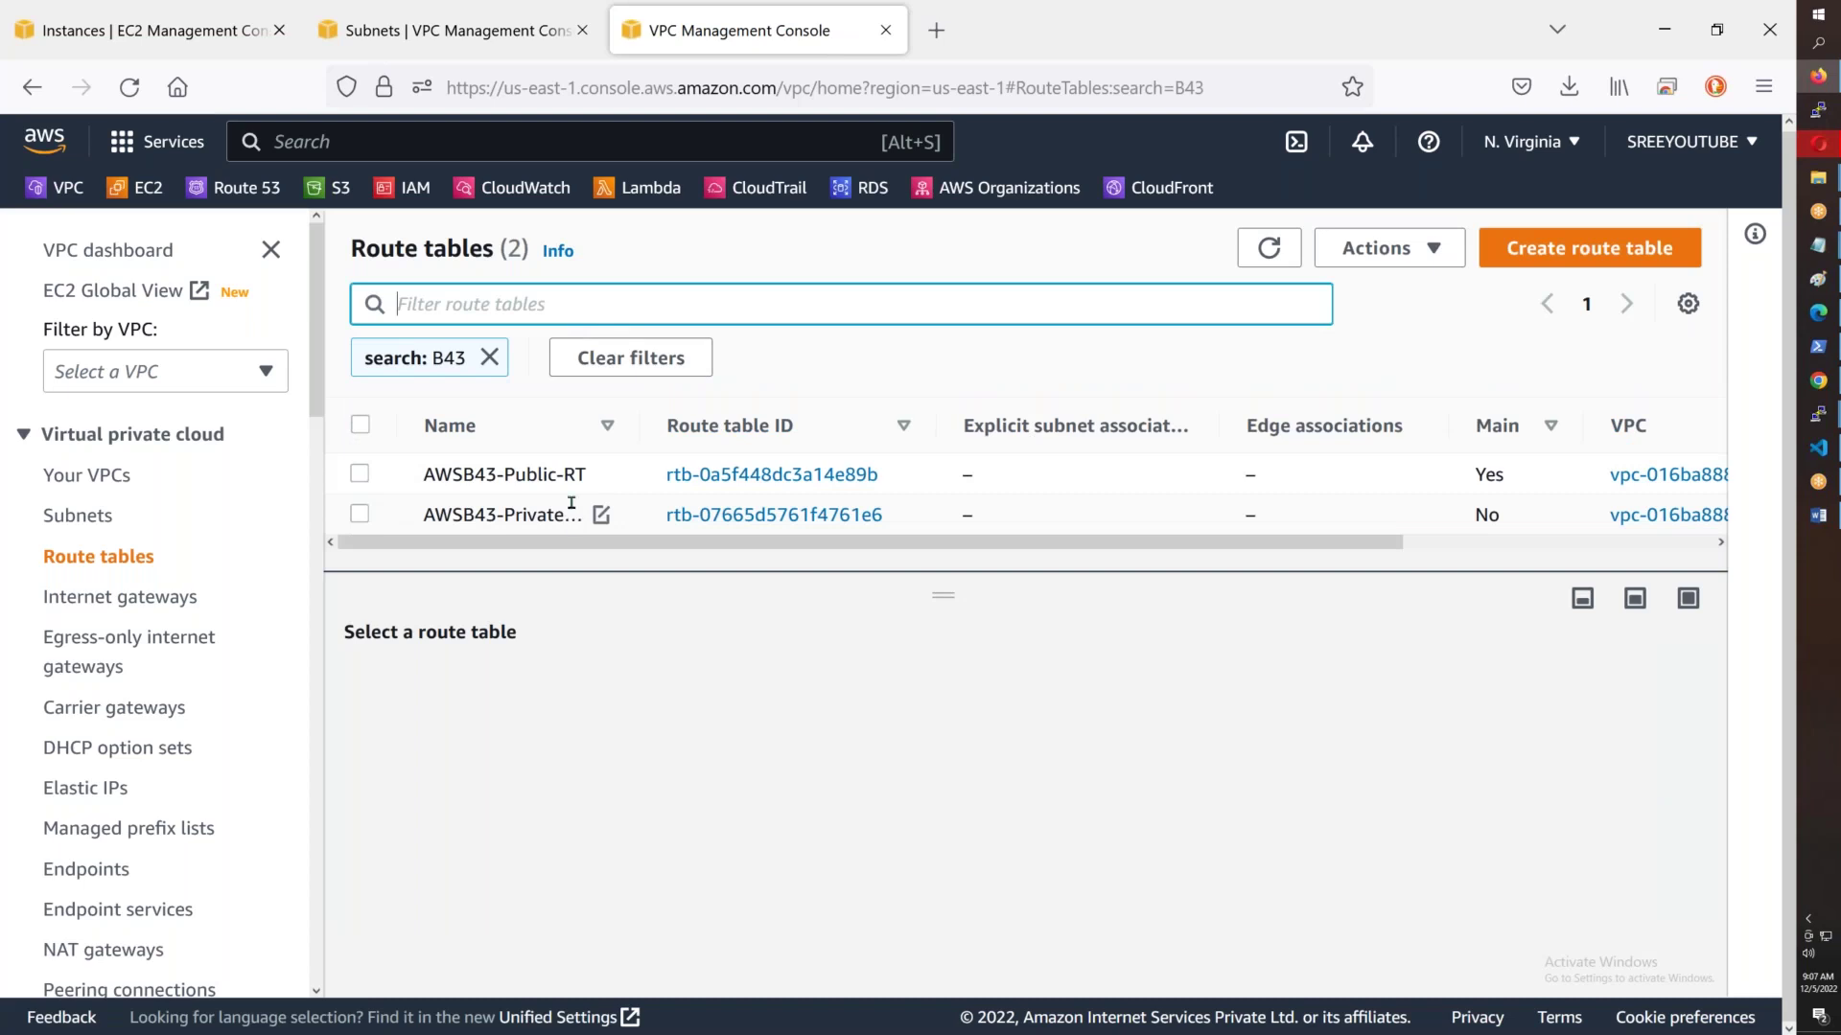
left_click(578, 467)
left_click(578, 467)
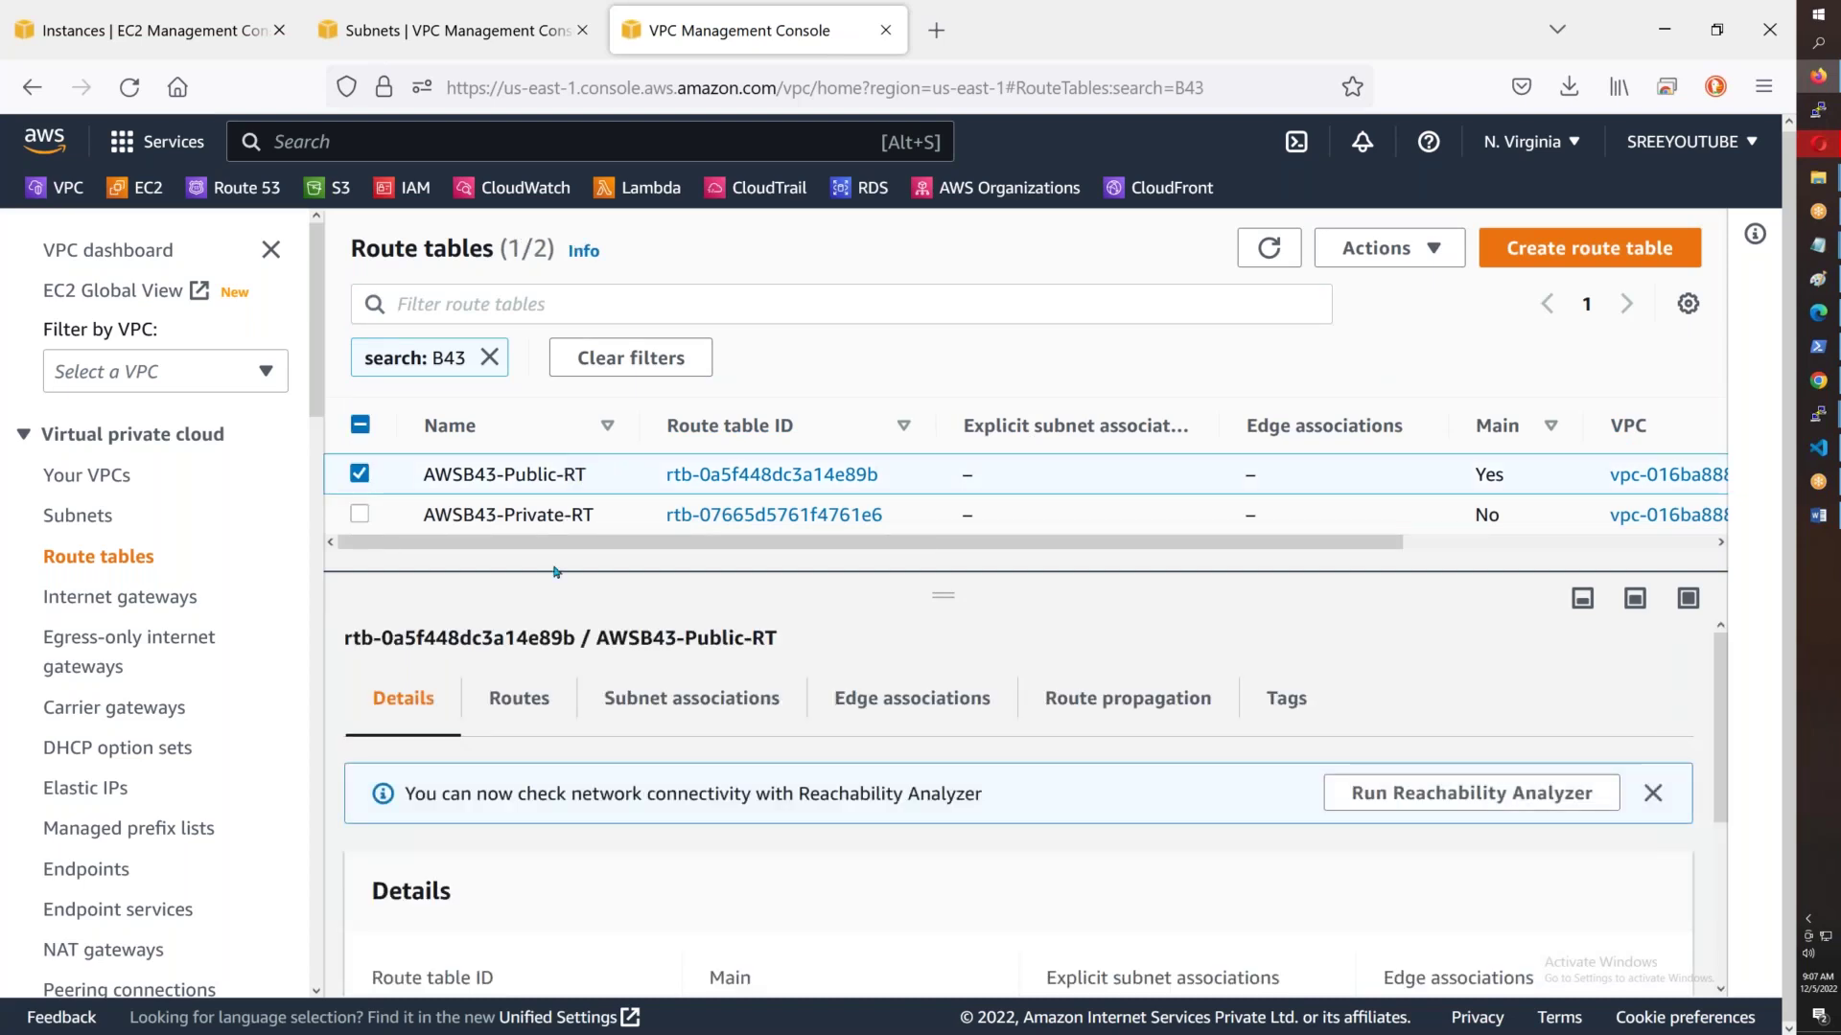
left_click(519, 699)
scroll(1102, 743, "down", 2)
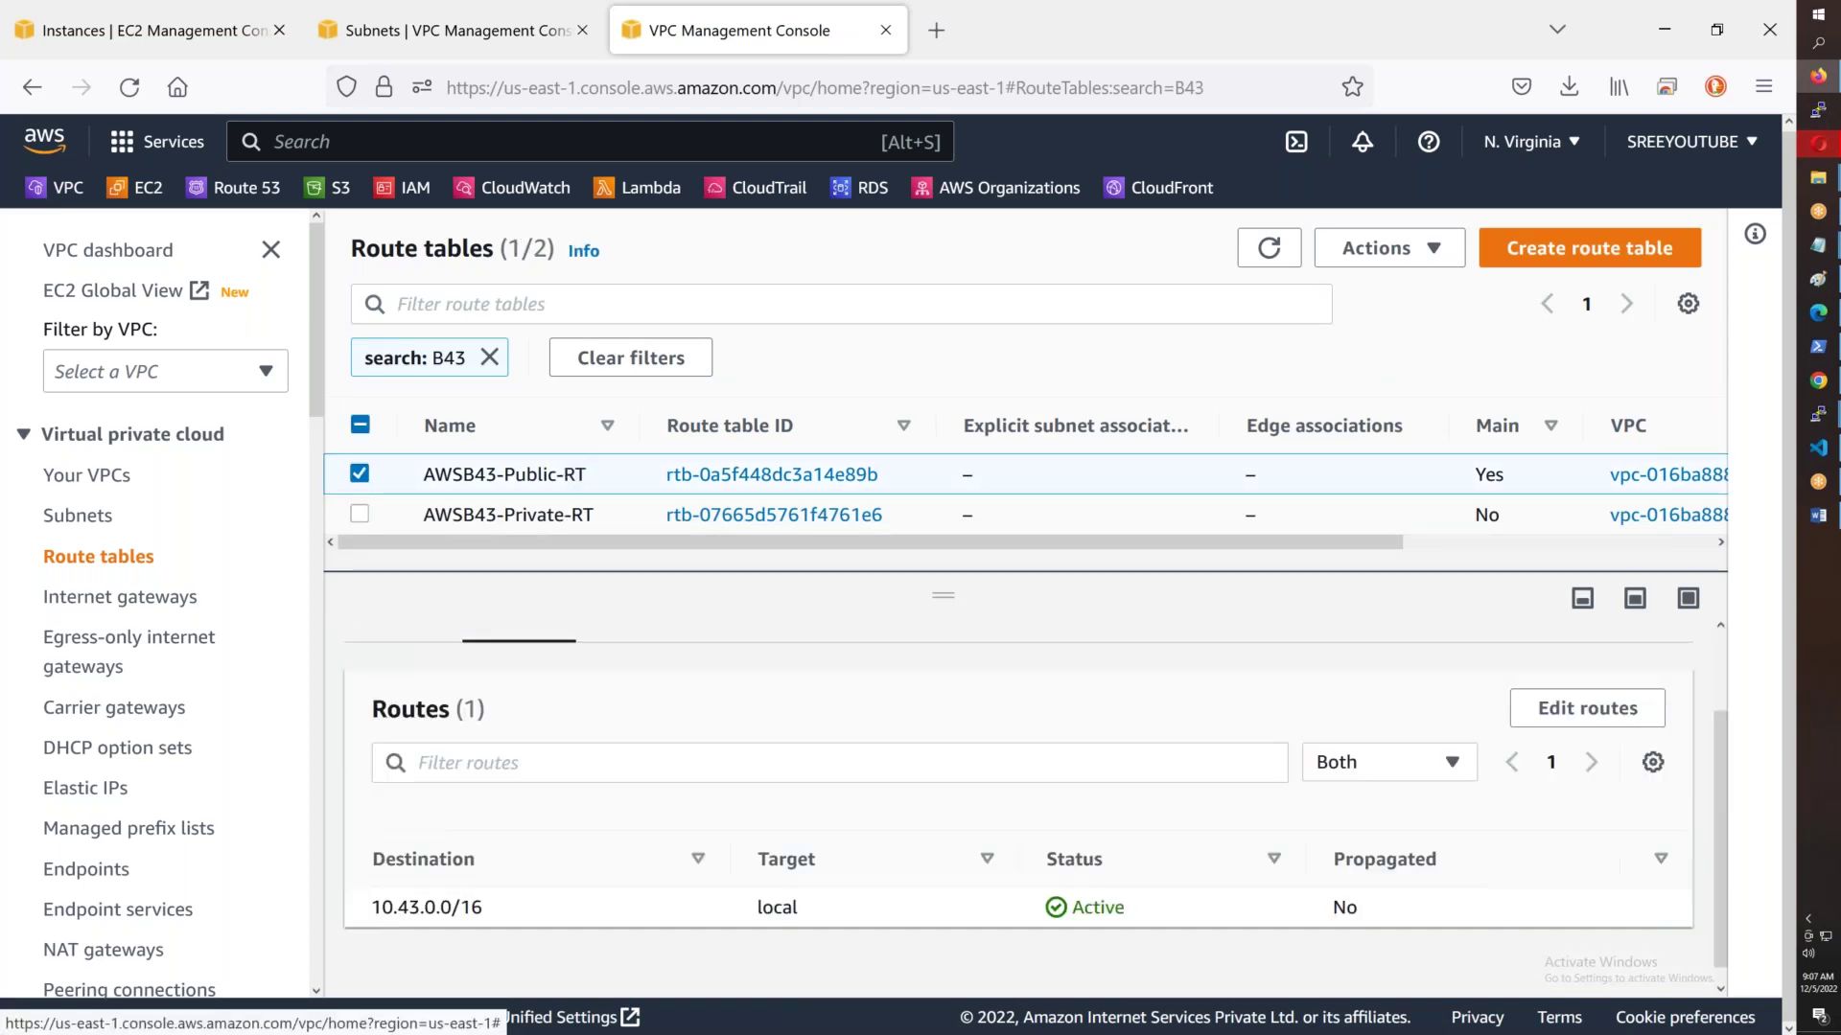
- Draft a 0.0.0.0/0 route targeting internet gateway igw-04ecdb620c4c56126
left_click(1591, 695)
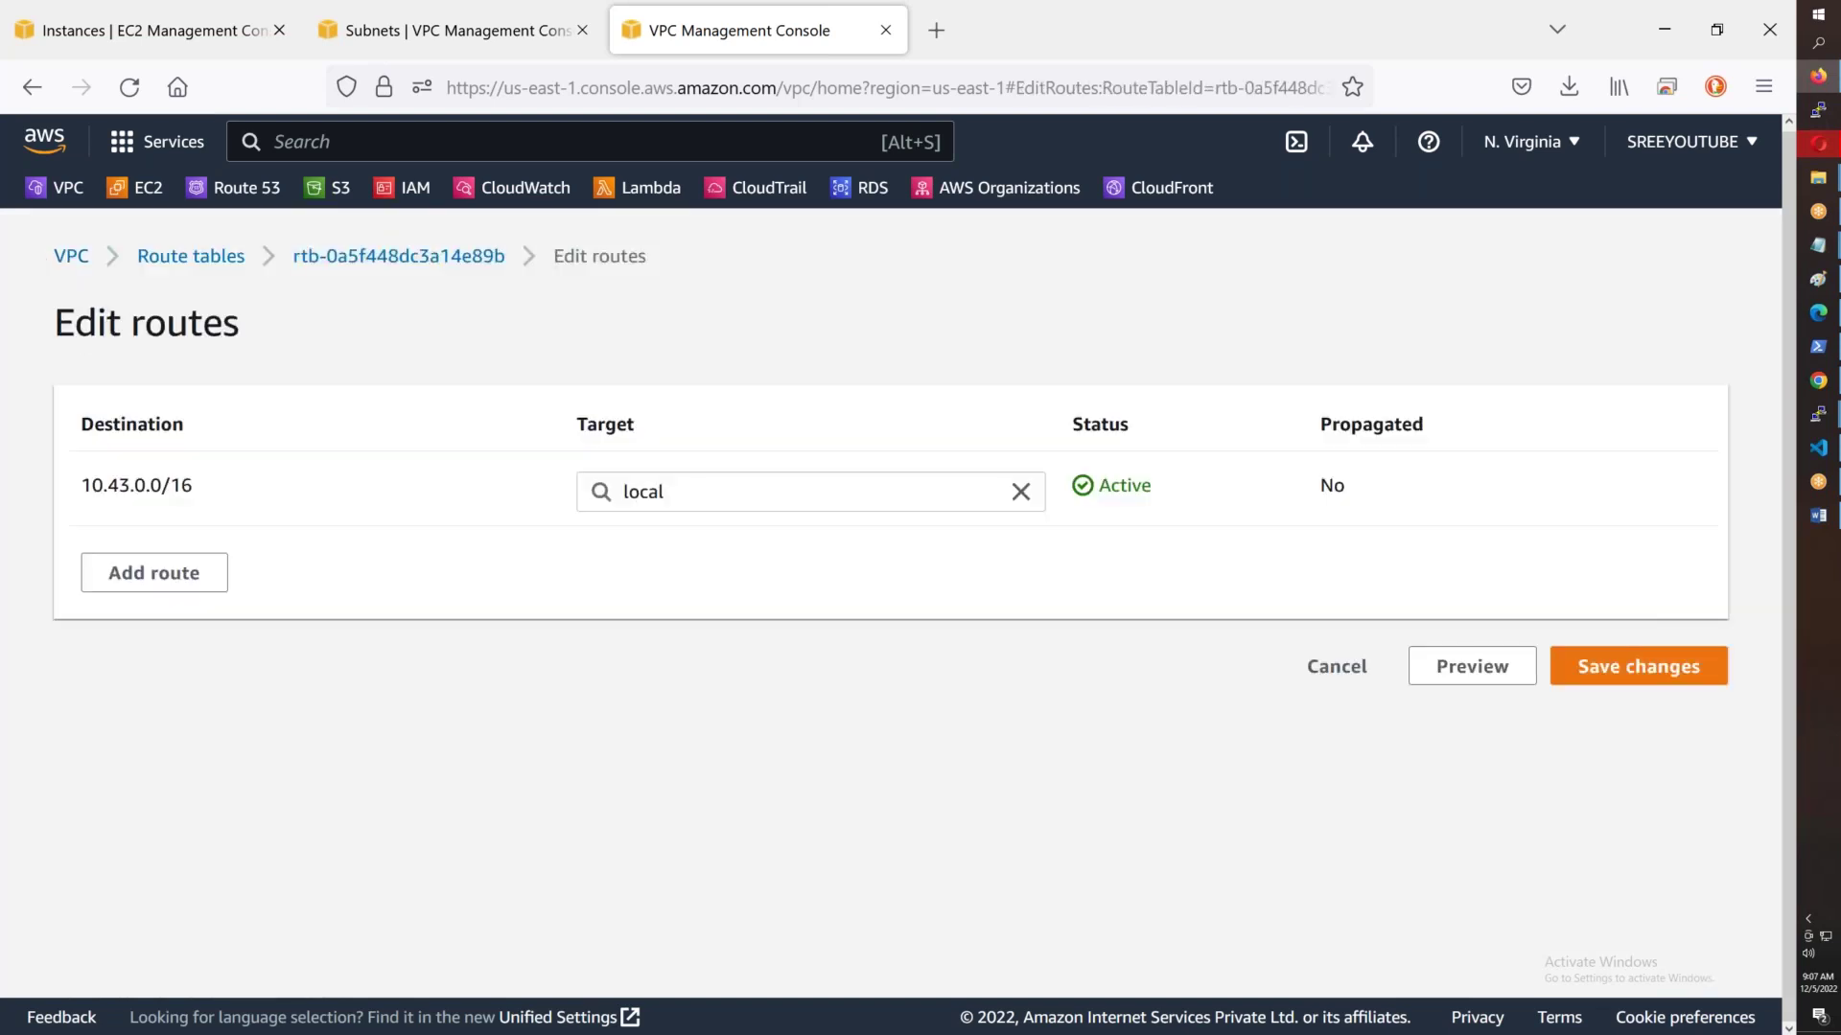
left_click(172, 575)
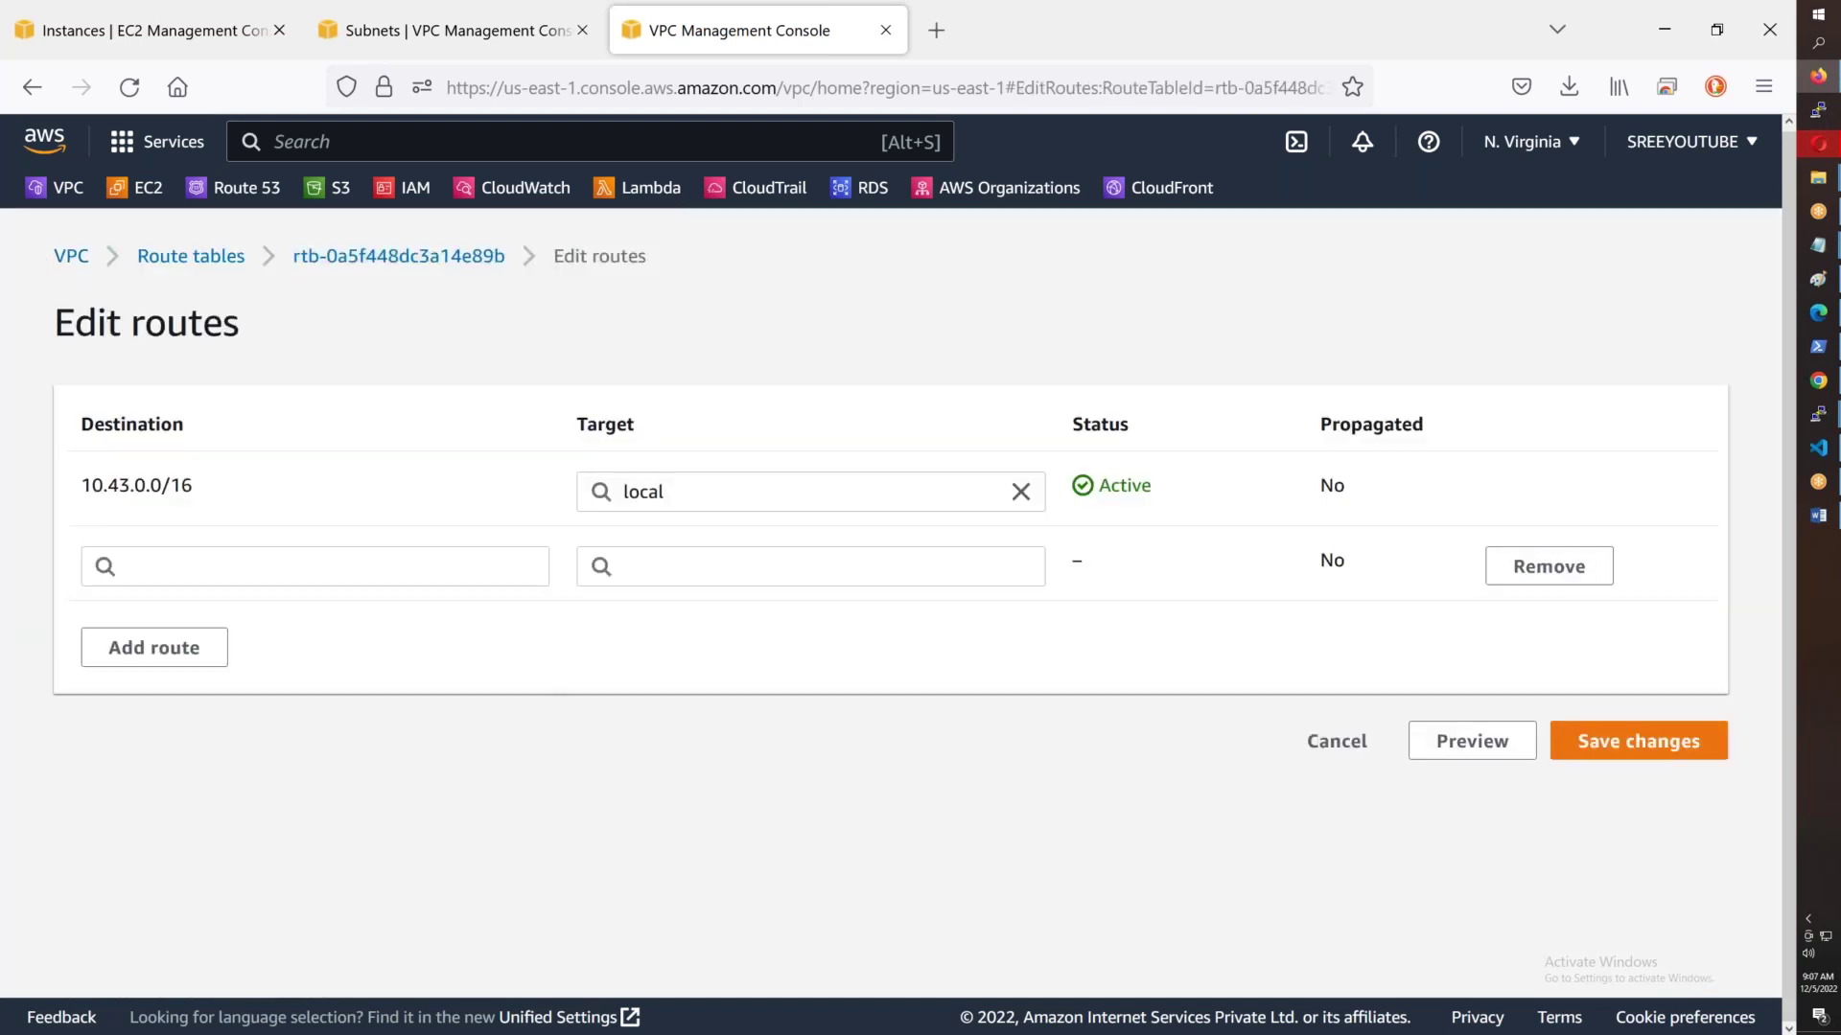
left_click(169, 575)
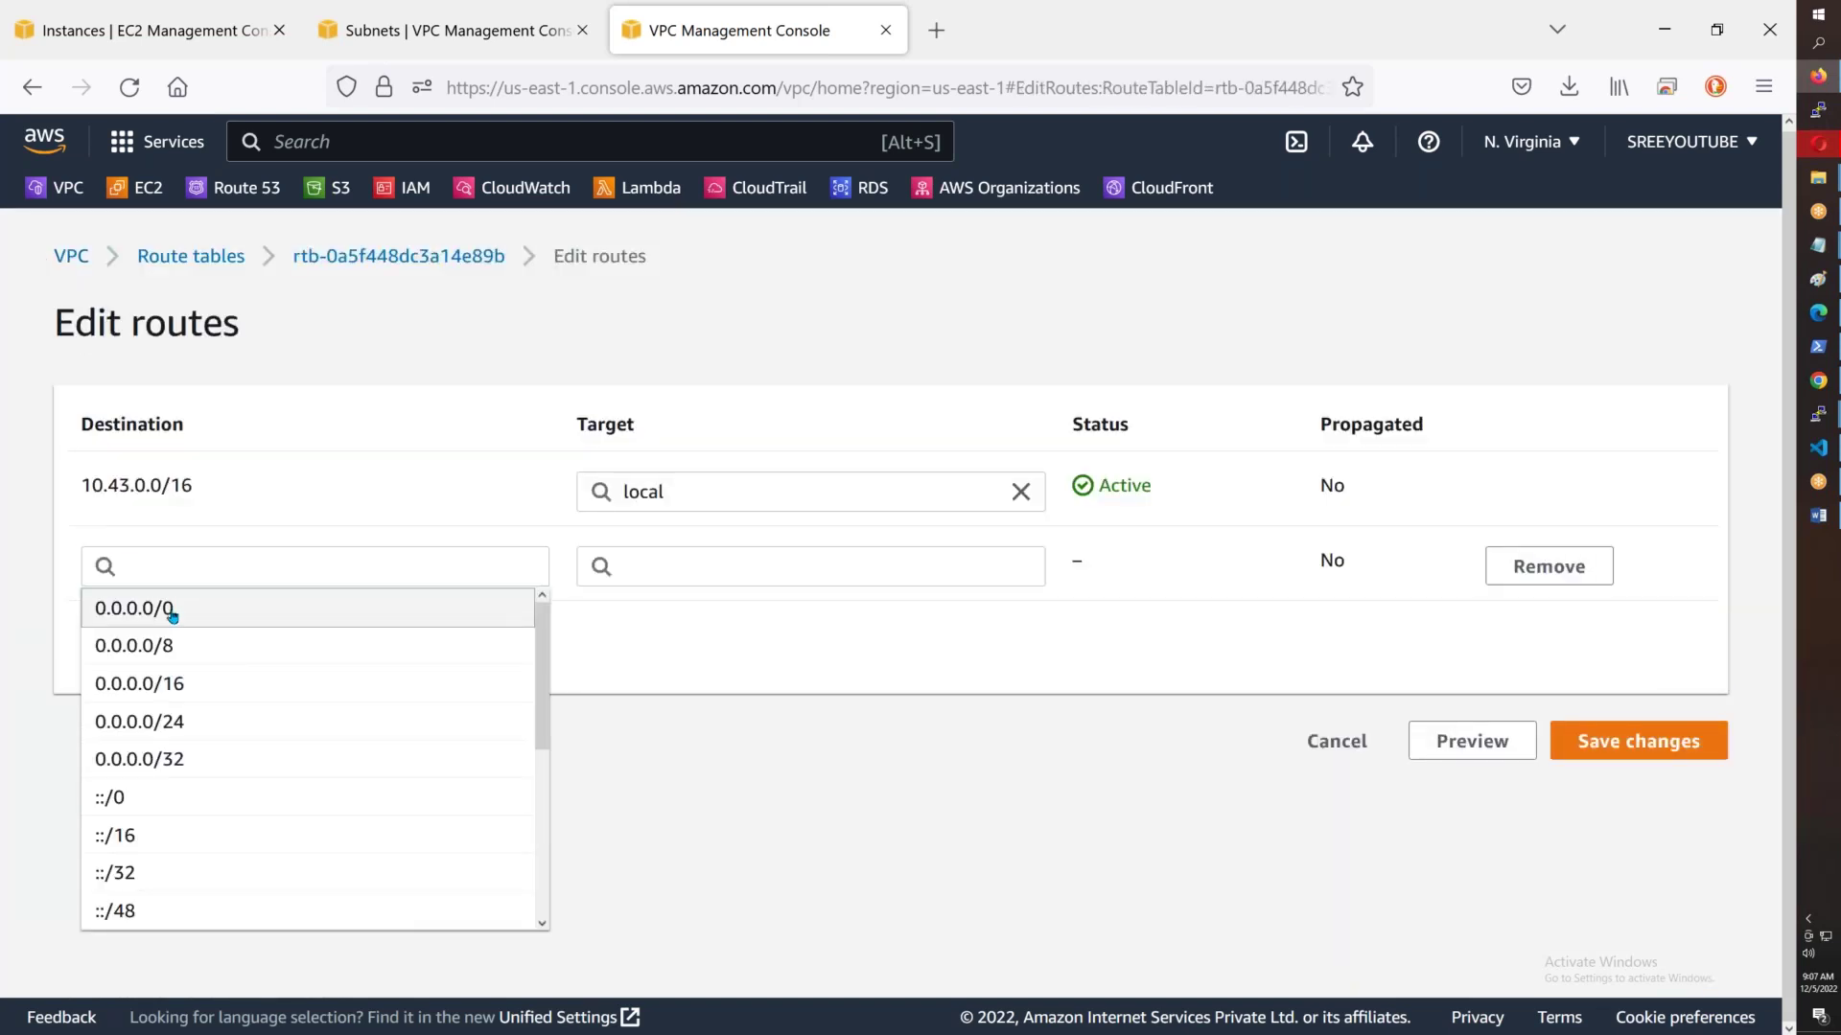
left_click(172, 616)
left_click(695, 567)
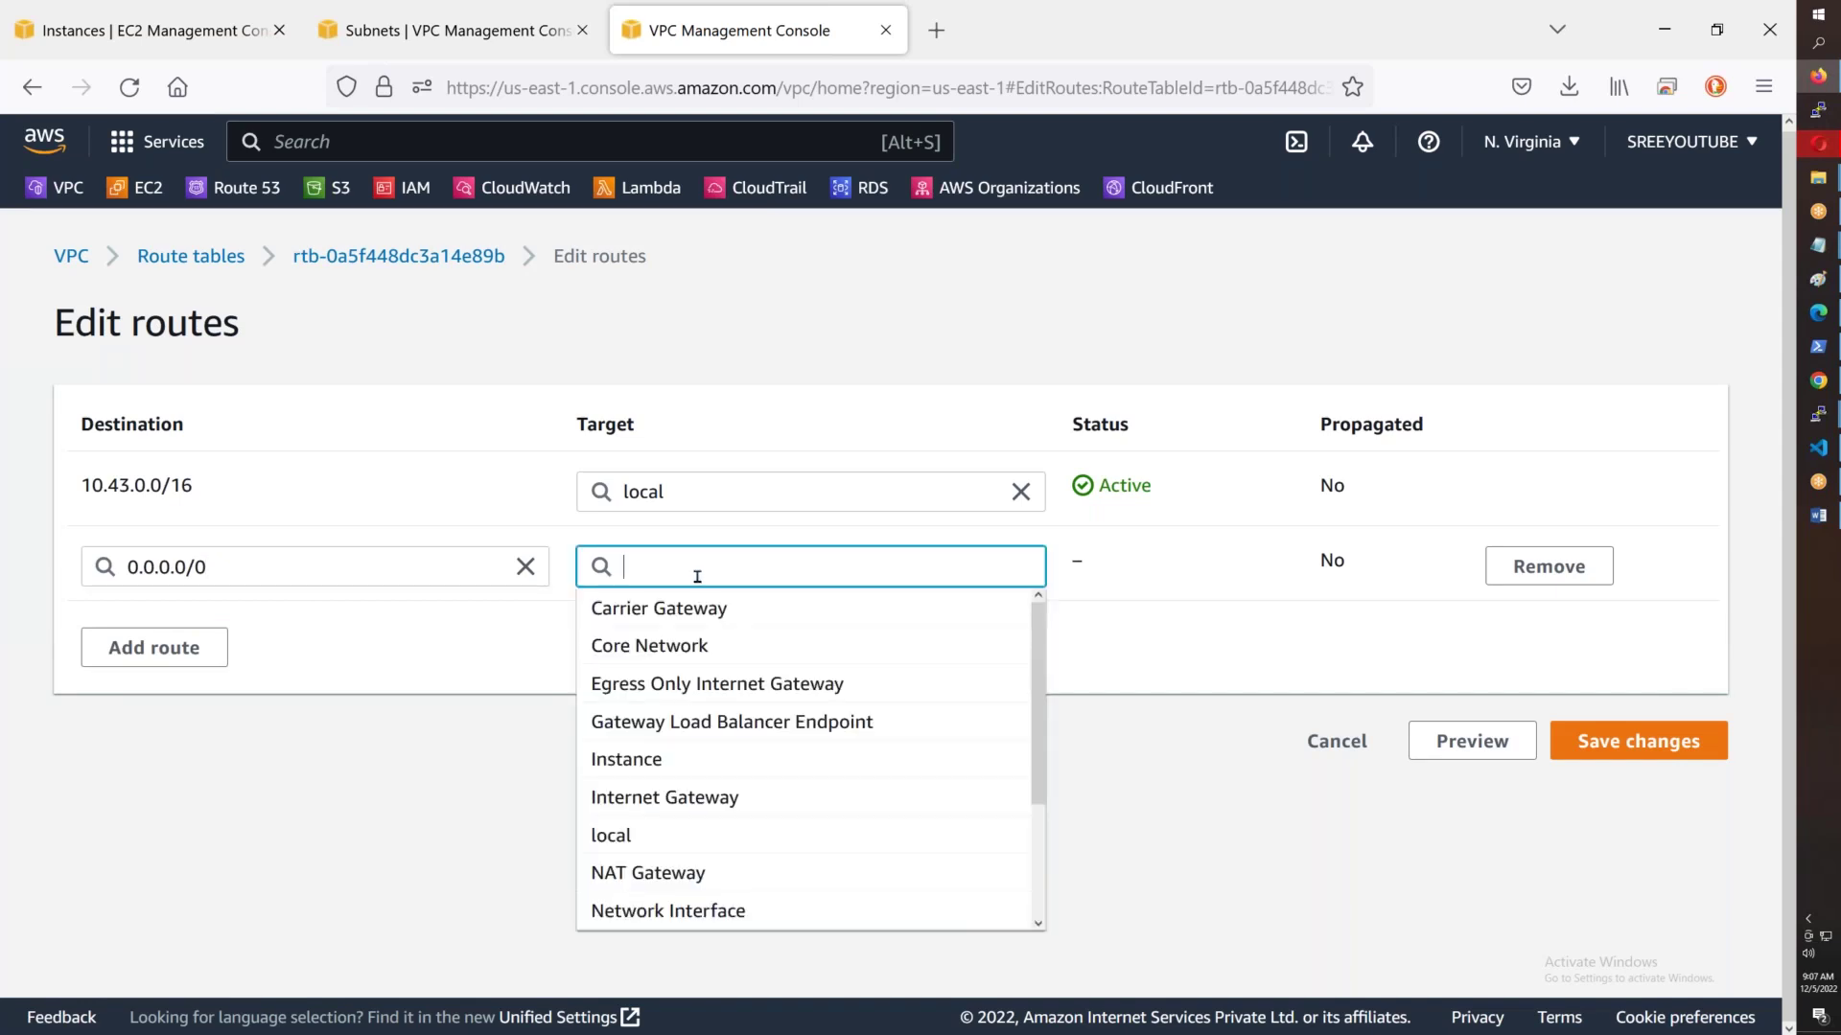
left_click(682, 805)
left_click(660, 619)
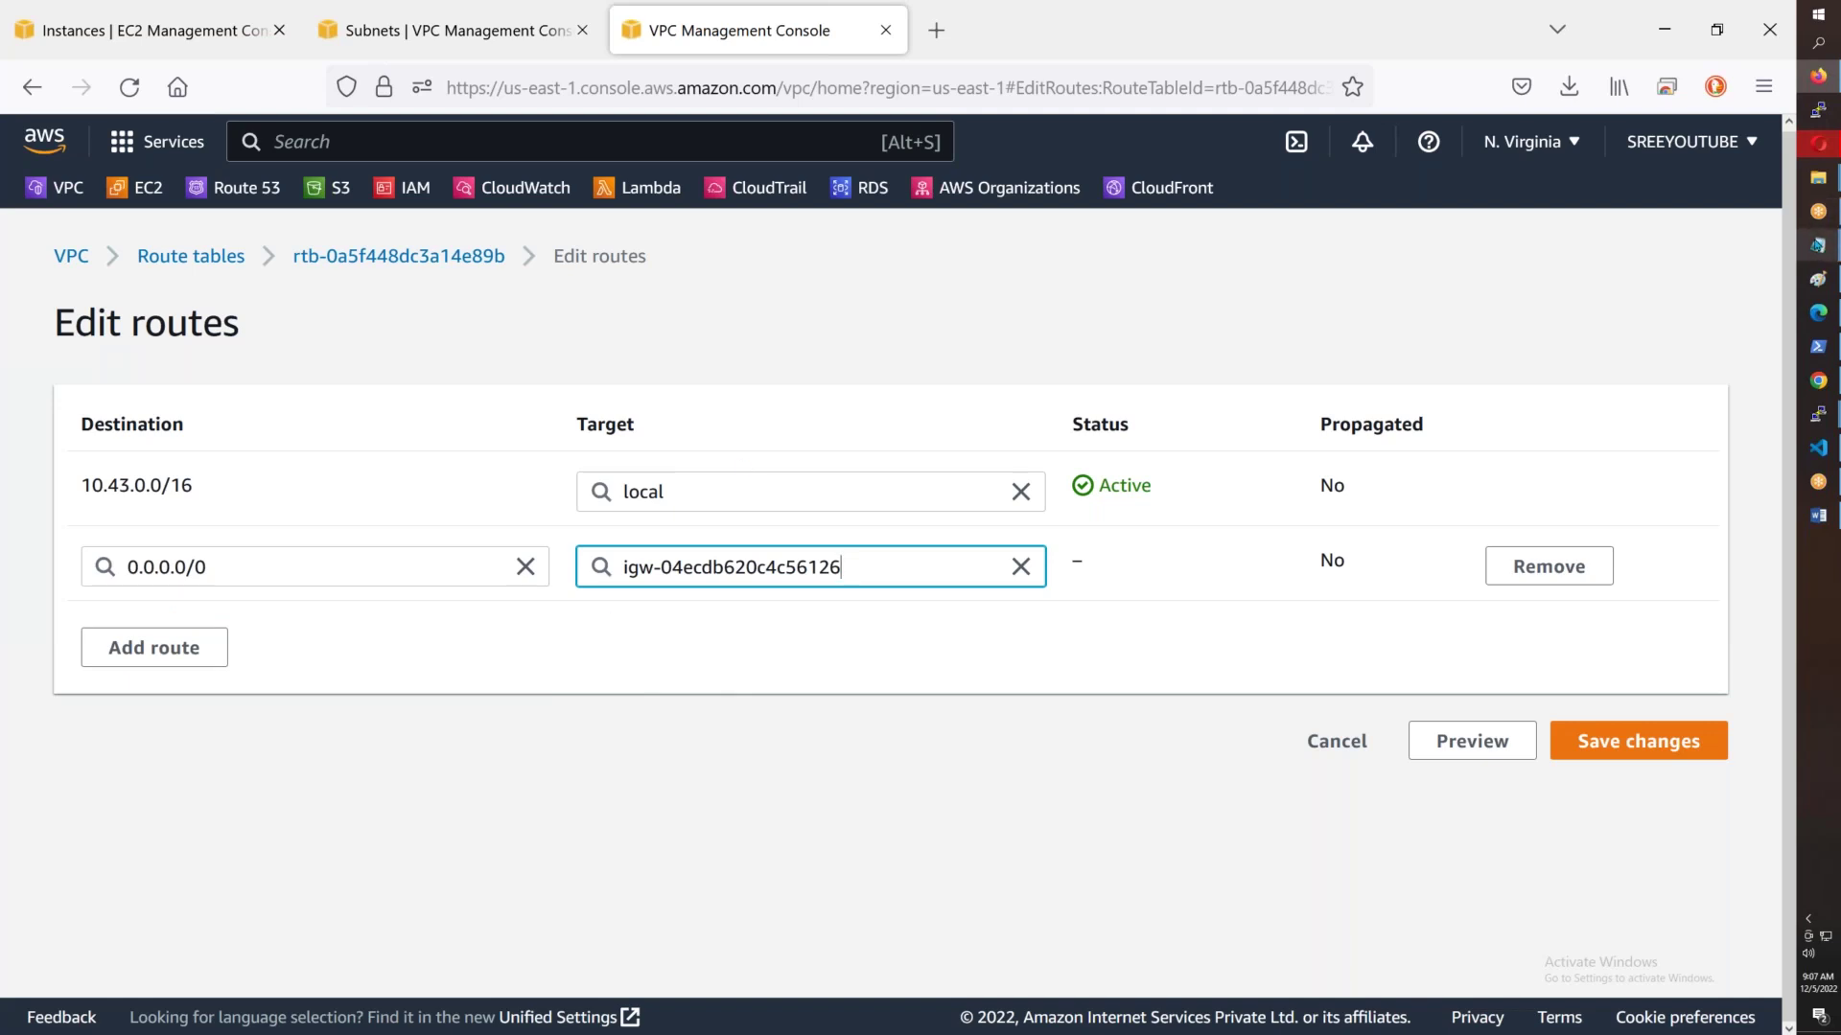
- Switch to the Notepad notes and start a new line below the attach command
left_click(1798, 251)
left_click(1696, 356)
key("Return")
key("Return")
key("Return")
- Type 'Test-Server-1a - 10.43.1.100' and paste two copies of the line below it
type("Test")
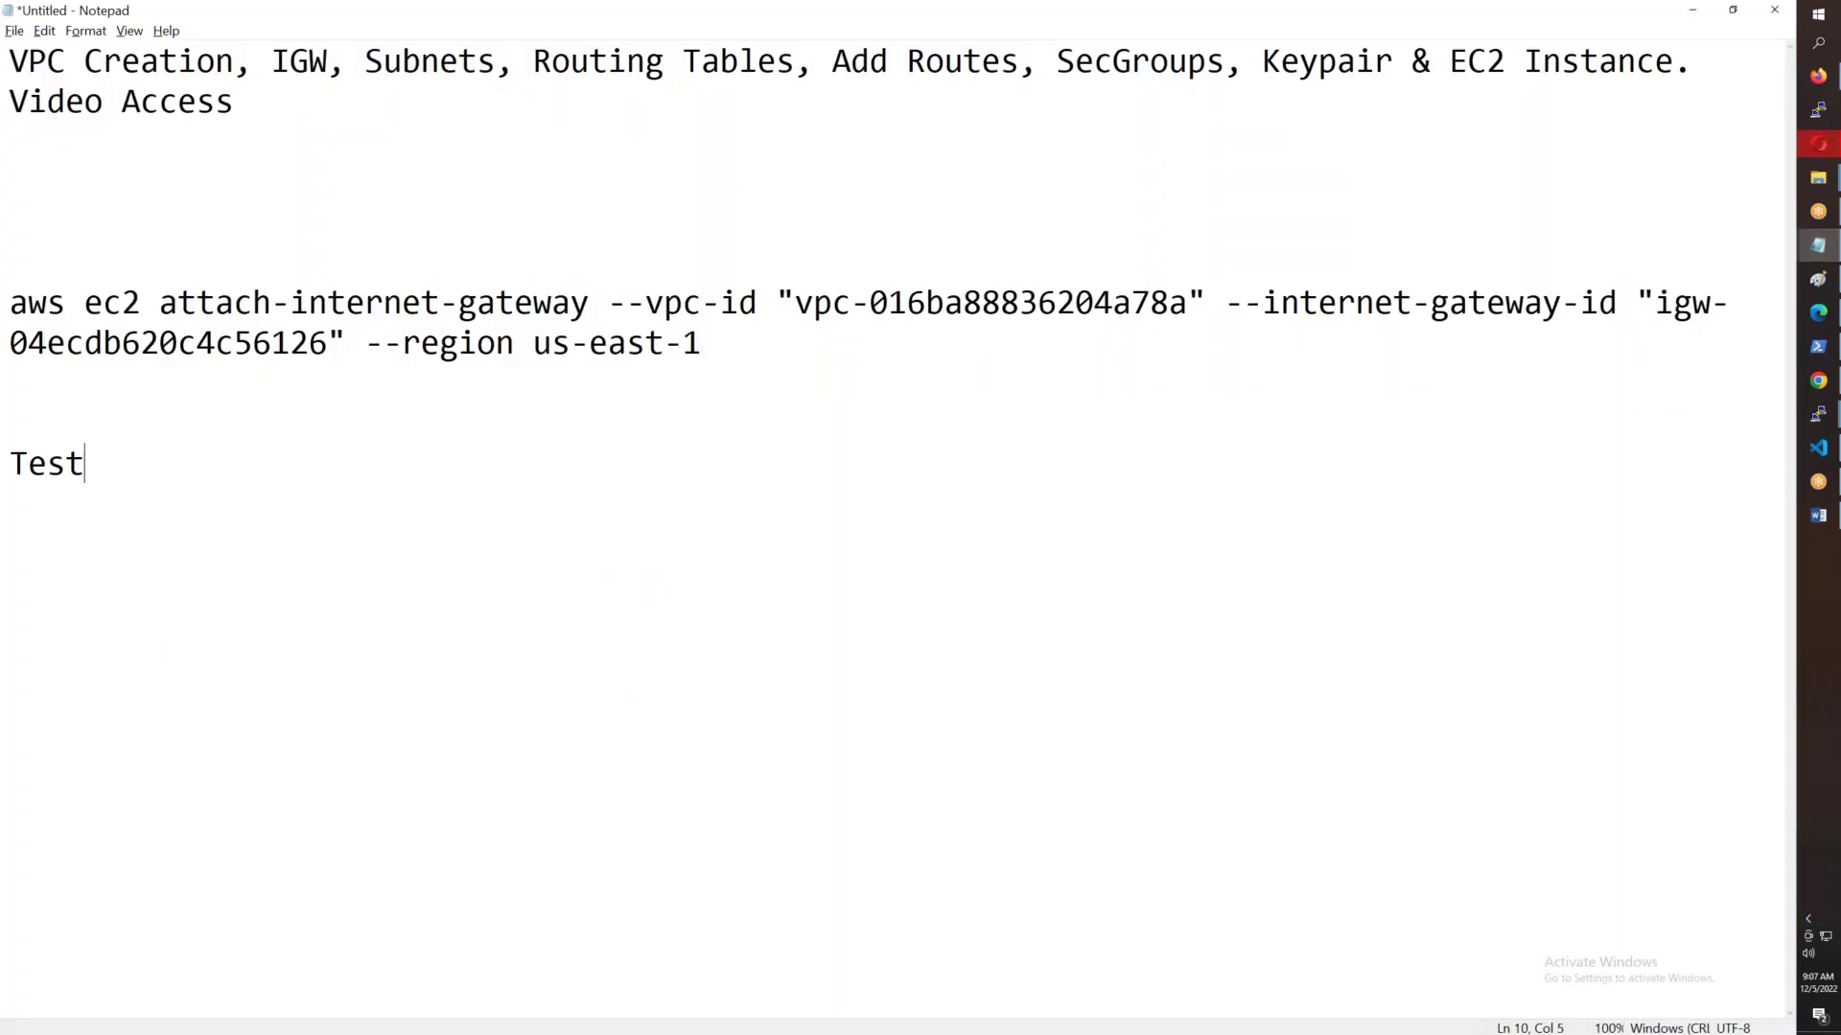
type("-Server-1")
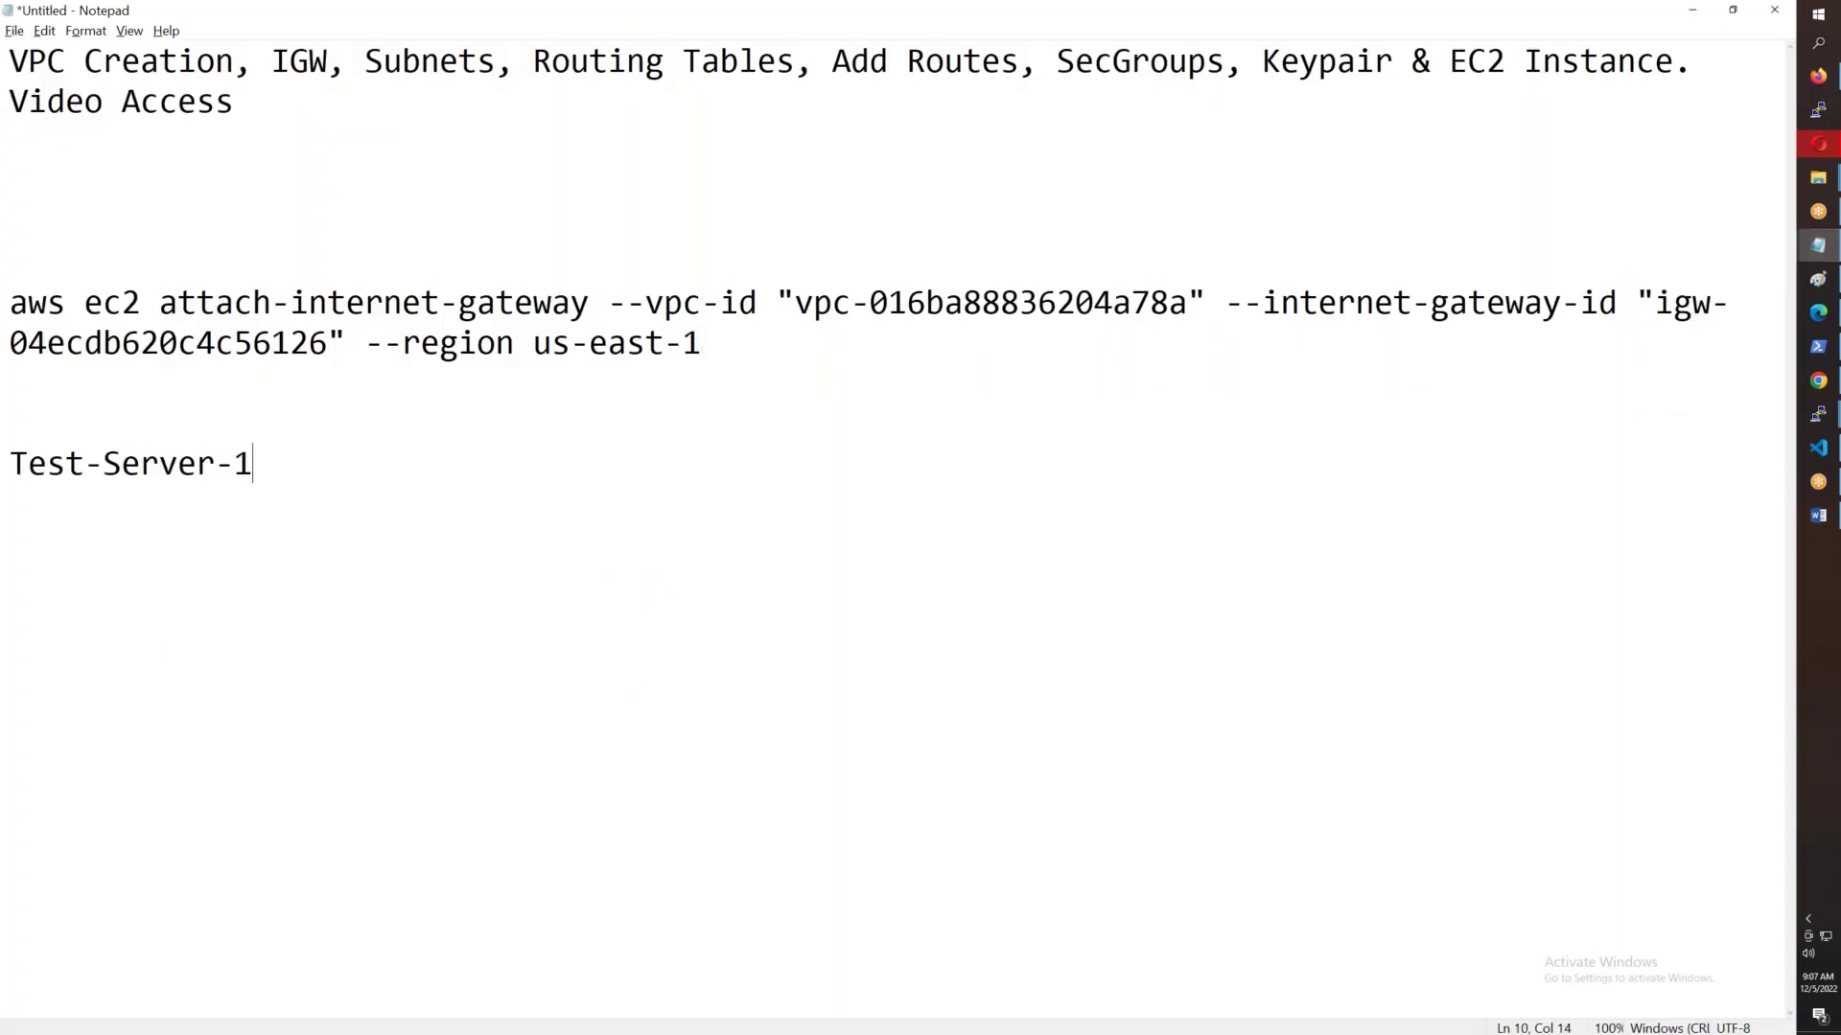
type("a - 10.43.1.100")
key("shift+Home")
key("ctrl+c")
left_click(572, 464)
key("Return")
key("ctrl+v")
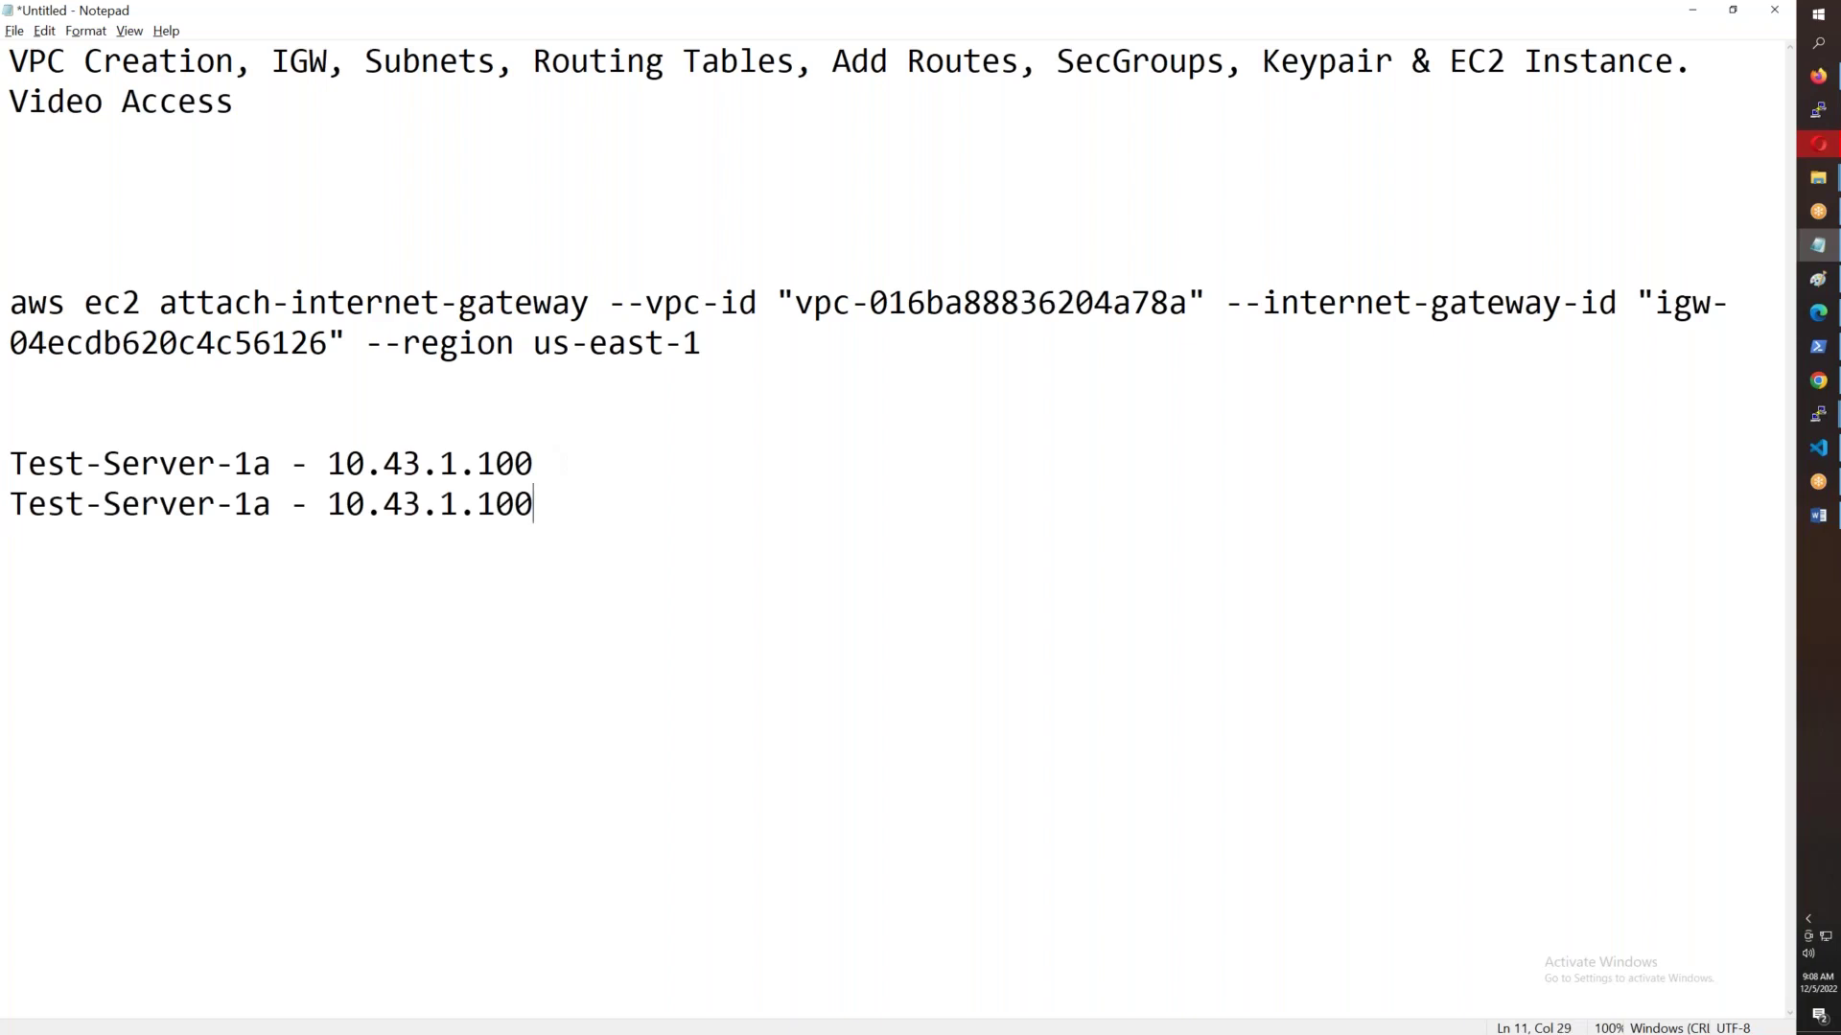
key("Return")
key("ctrl+v")
- Rename the two copies to Test-Server-1b and Test-Server-1c
left_click(268, 508)
key("BackSpace")
type("b")
key("Down")
key("BackSpace")
type("c")
- Change the copies' IPs to 10.43.2.100 and 10.43.3.100
left_click(458, 504)
key("BackSpace")
type("2")
key("Down")
key("BackSpace")
type("3")
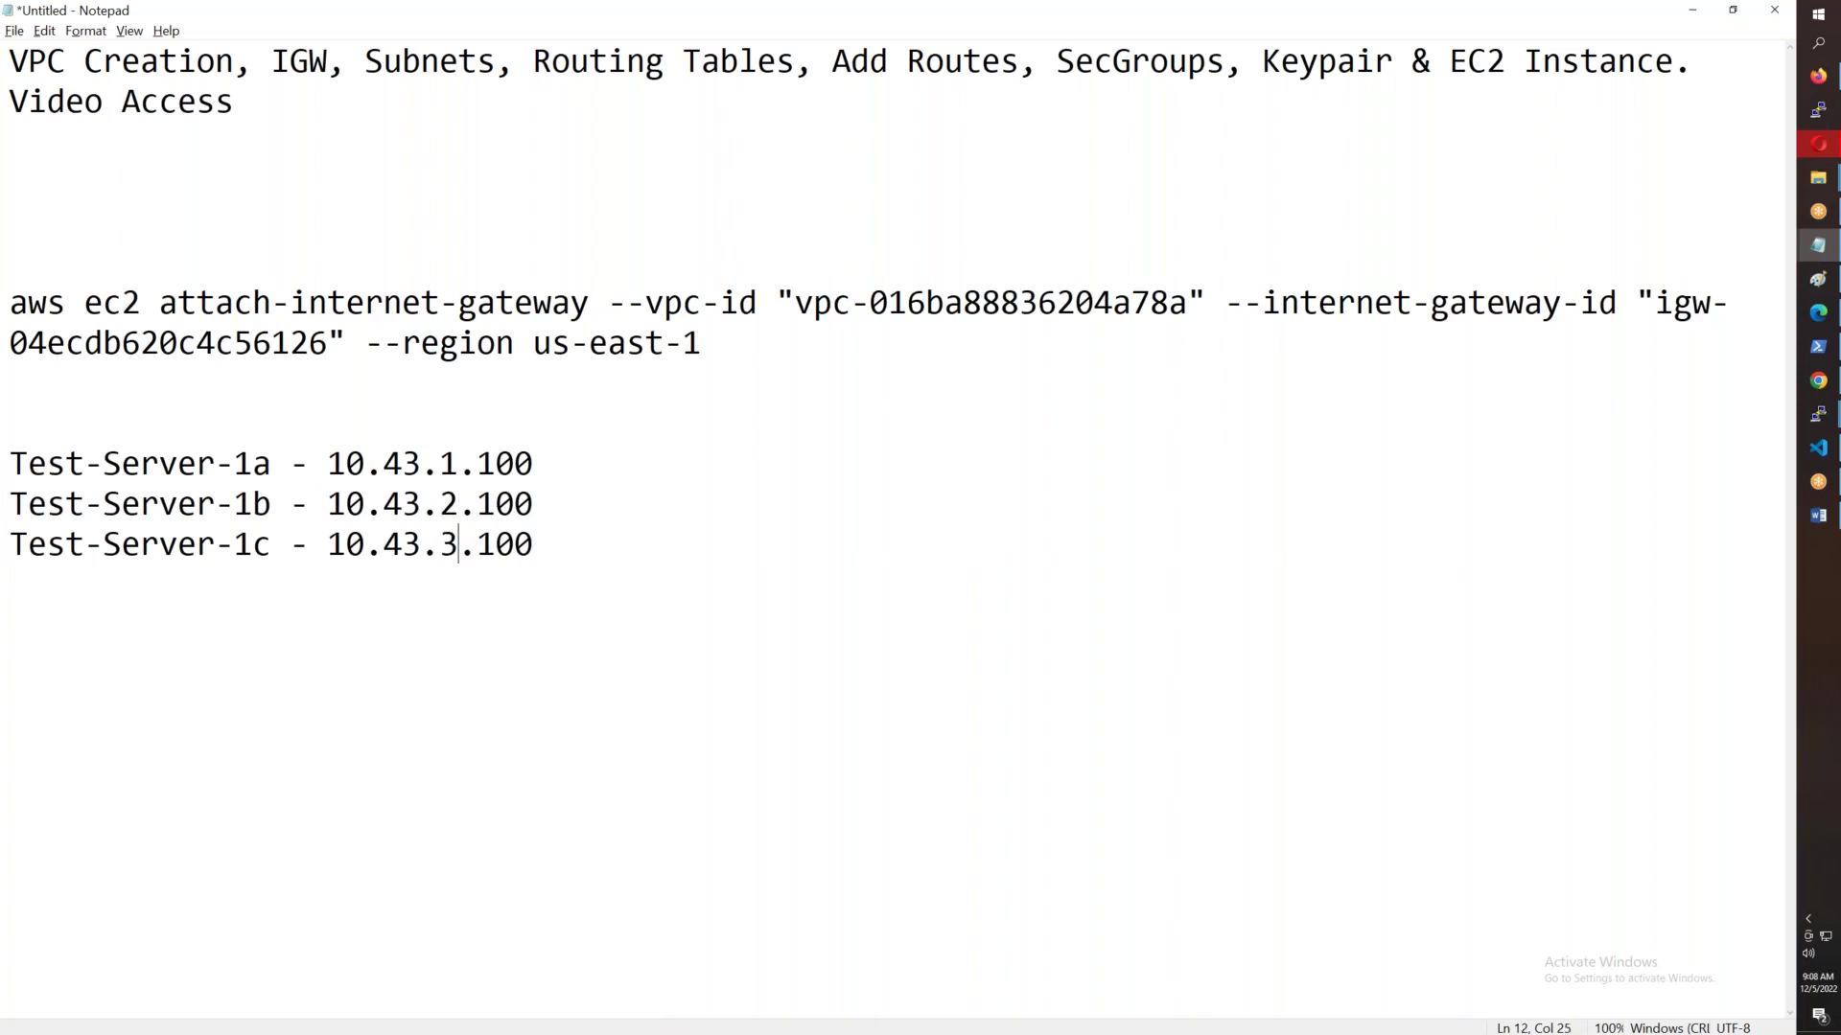
left_click_drag(423, 464, 327, 467)
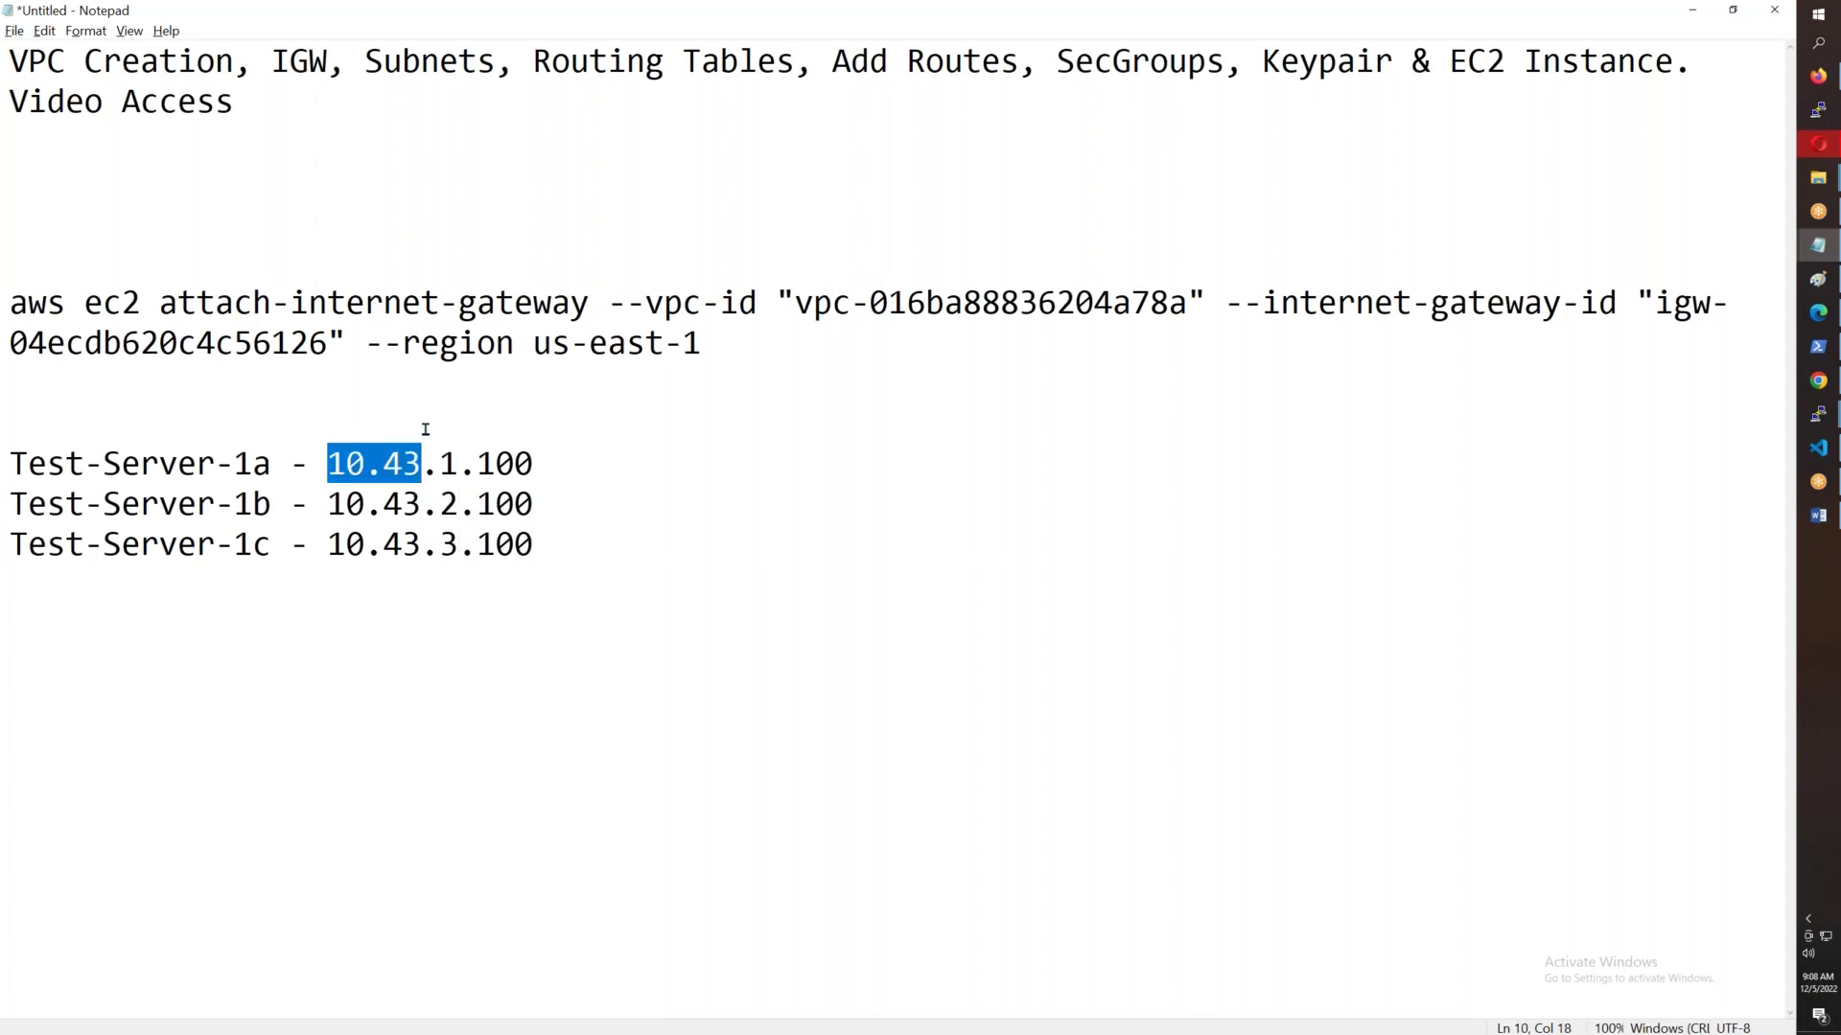
left_click_drag(552, 545, 2, 450)
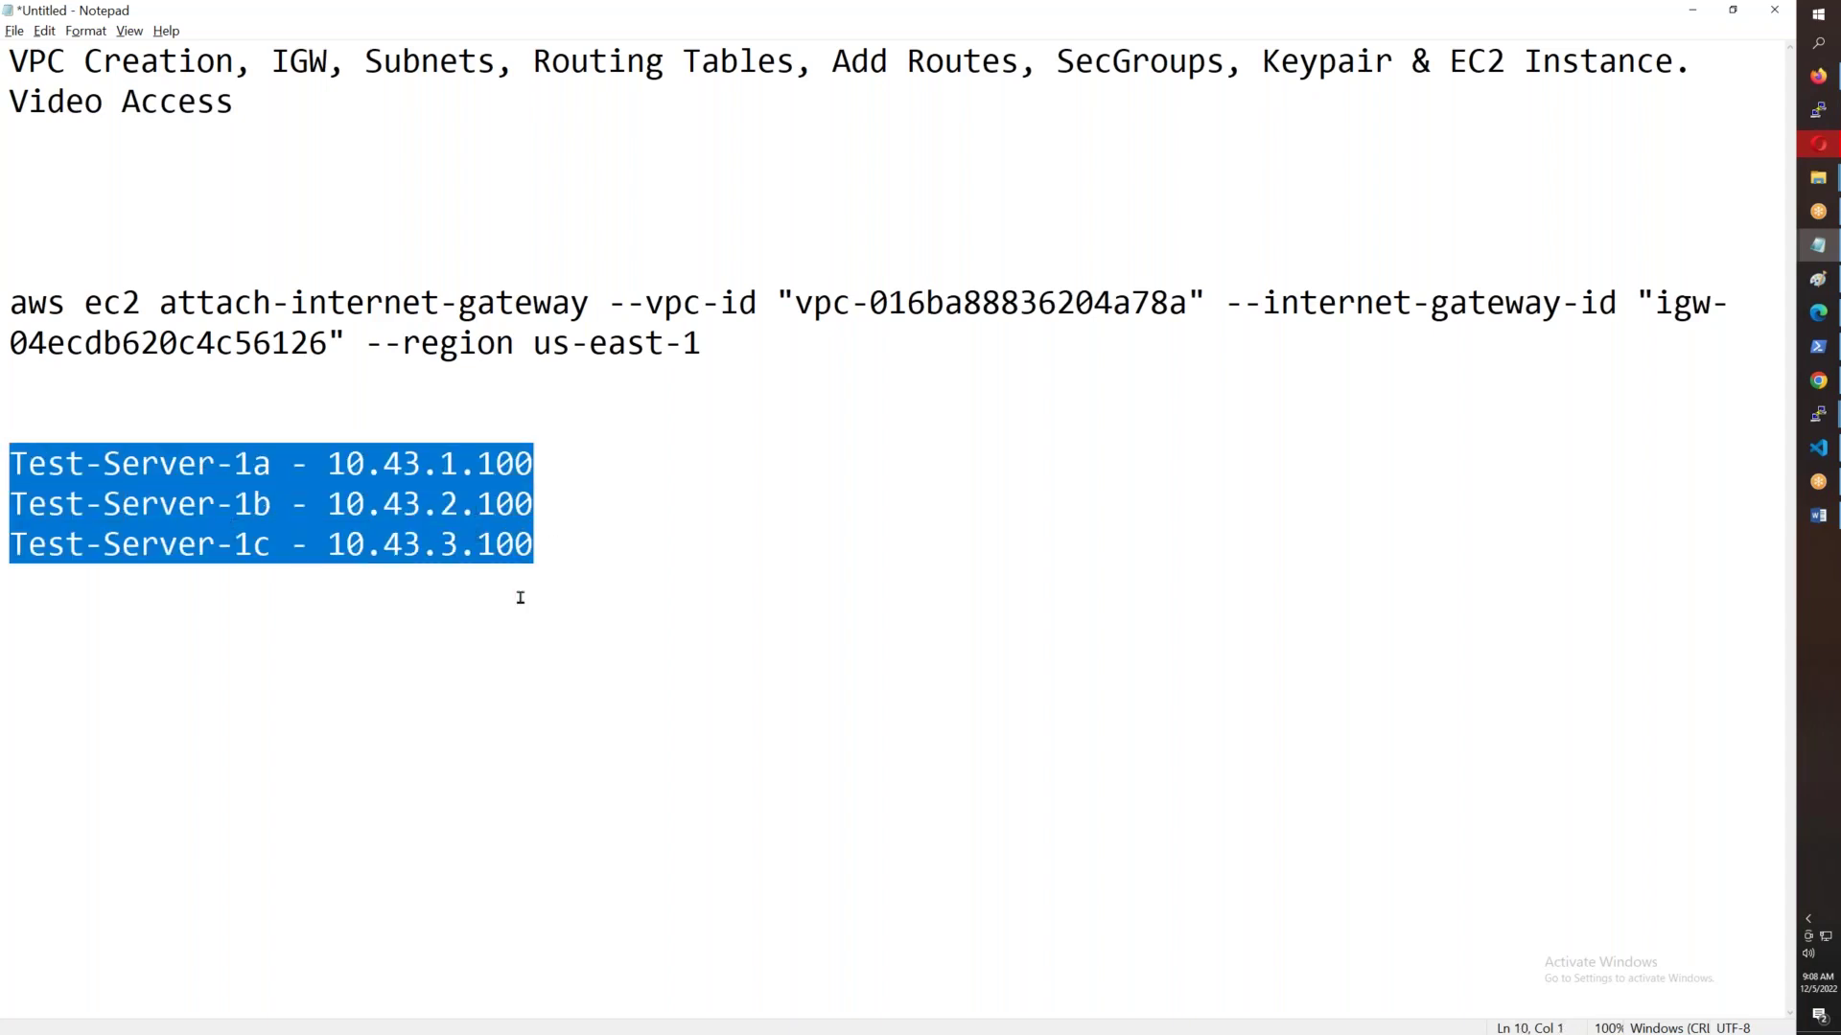
- Back in the route editor, review the routes and save the 0.0.0.0/0 internet route
key("alt+Tab")
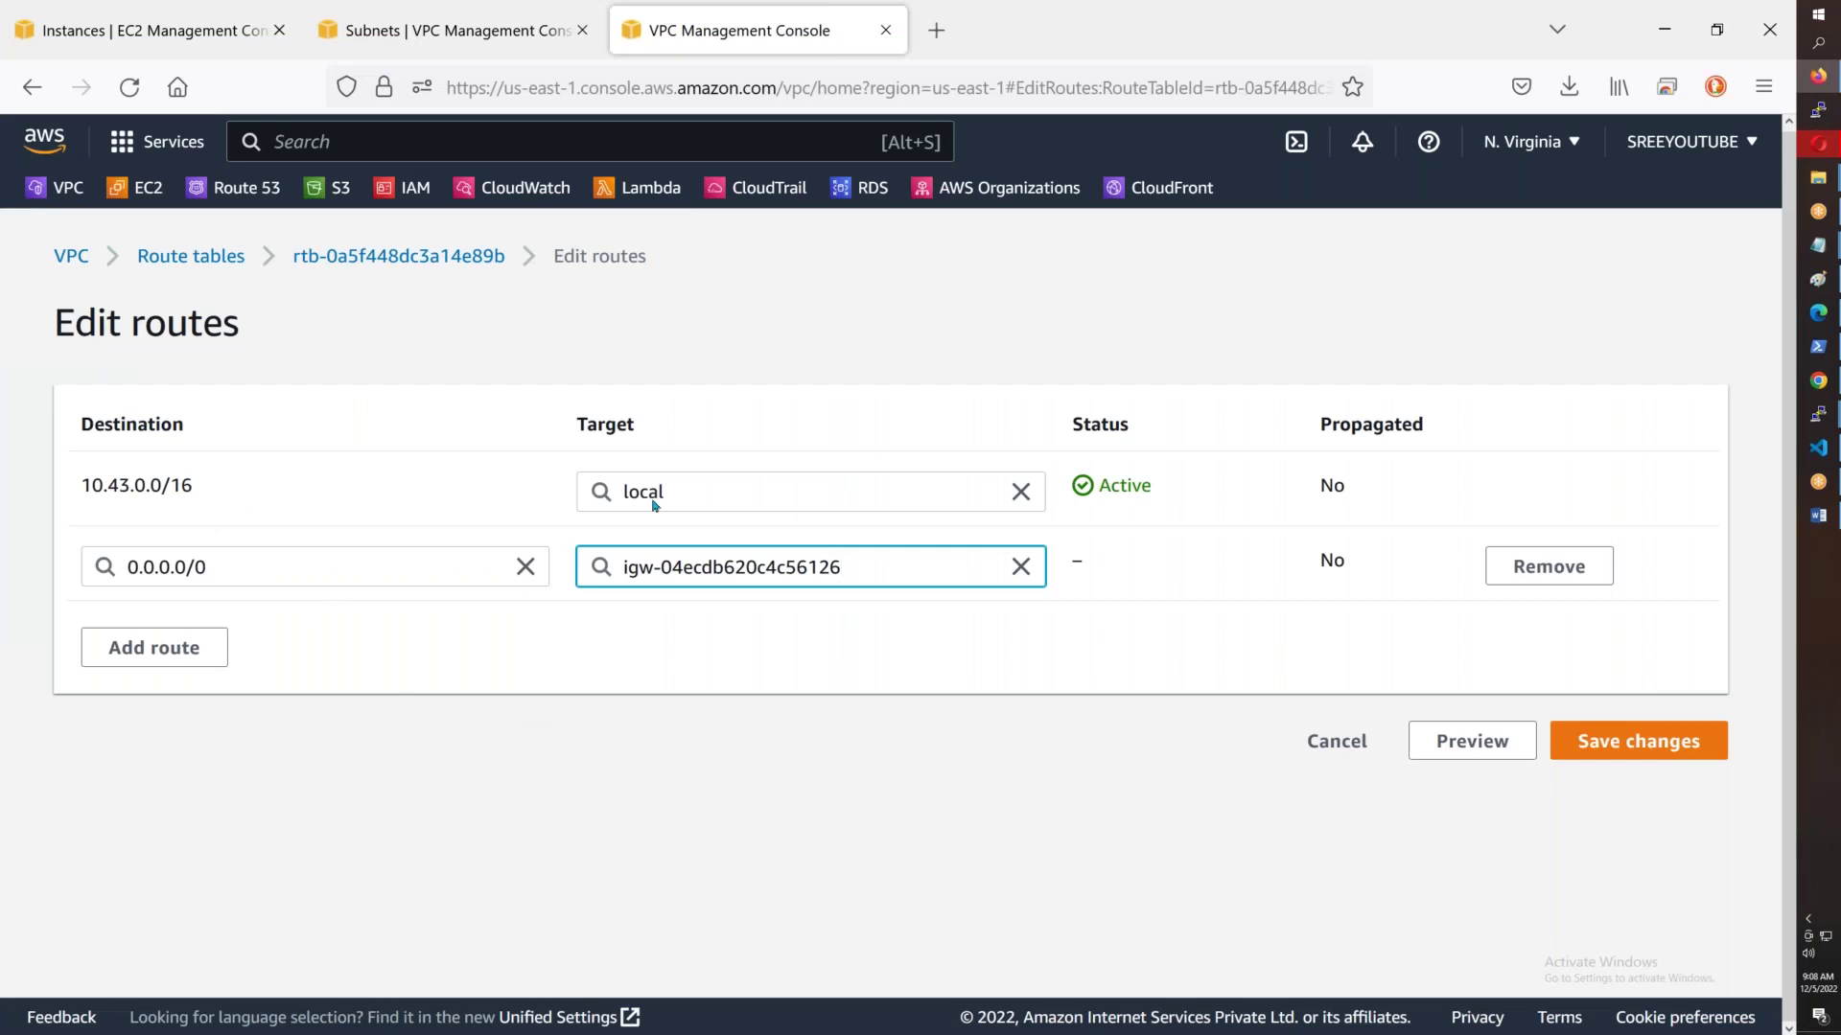
left_click_drag(1377, 485, 59, 509)
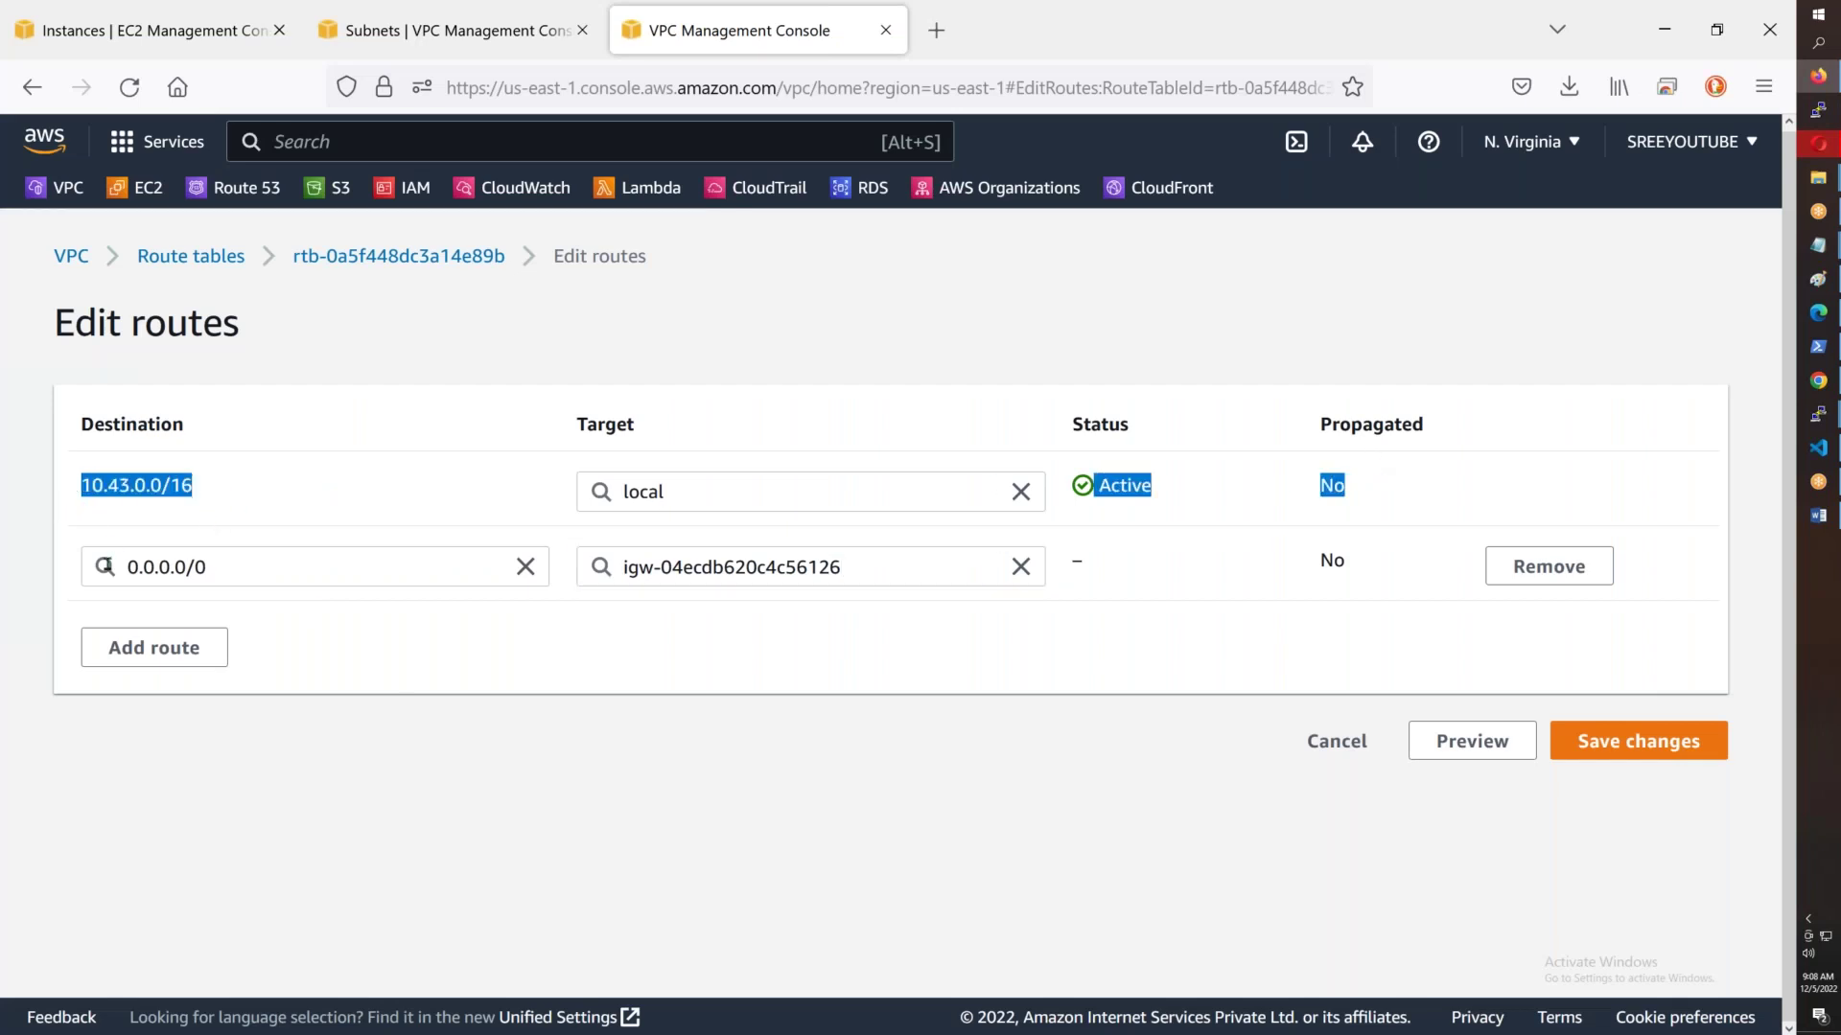
left_click_drag(239, 567, 123, 567)
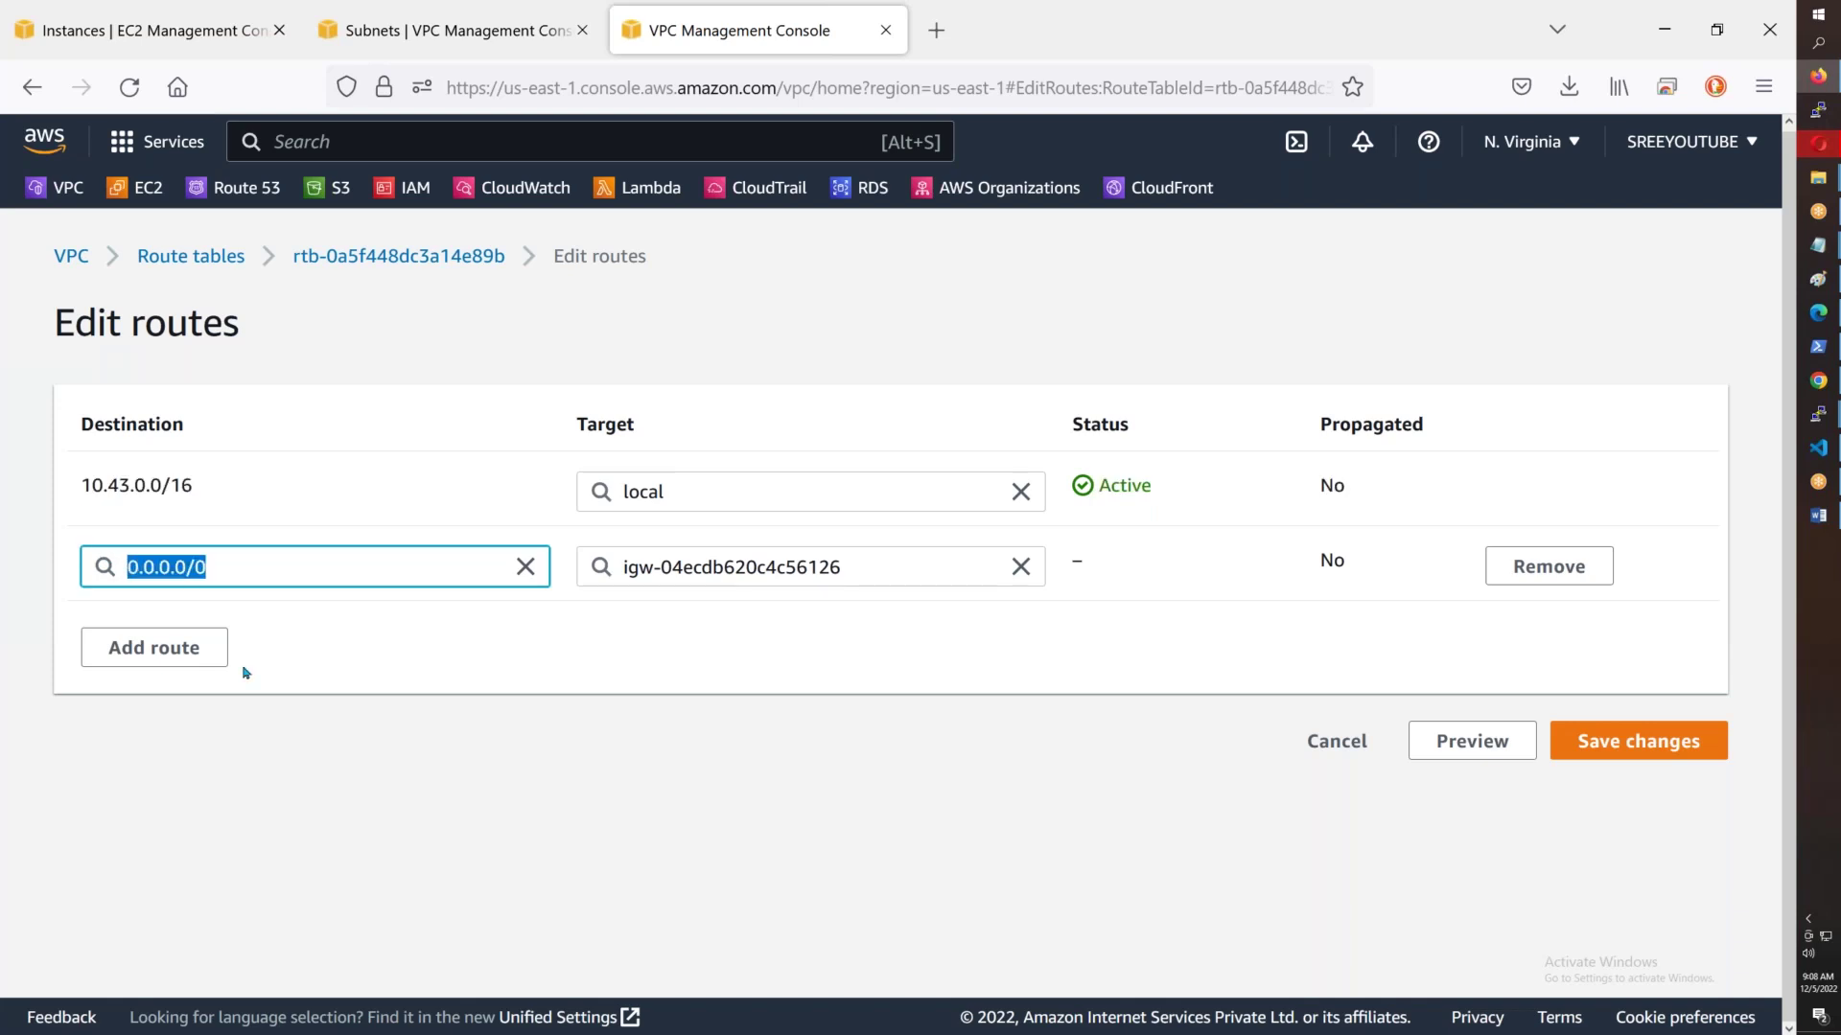
left_click(163, 486)
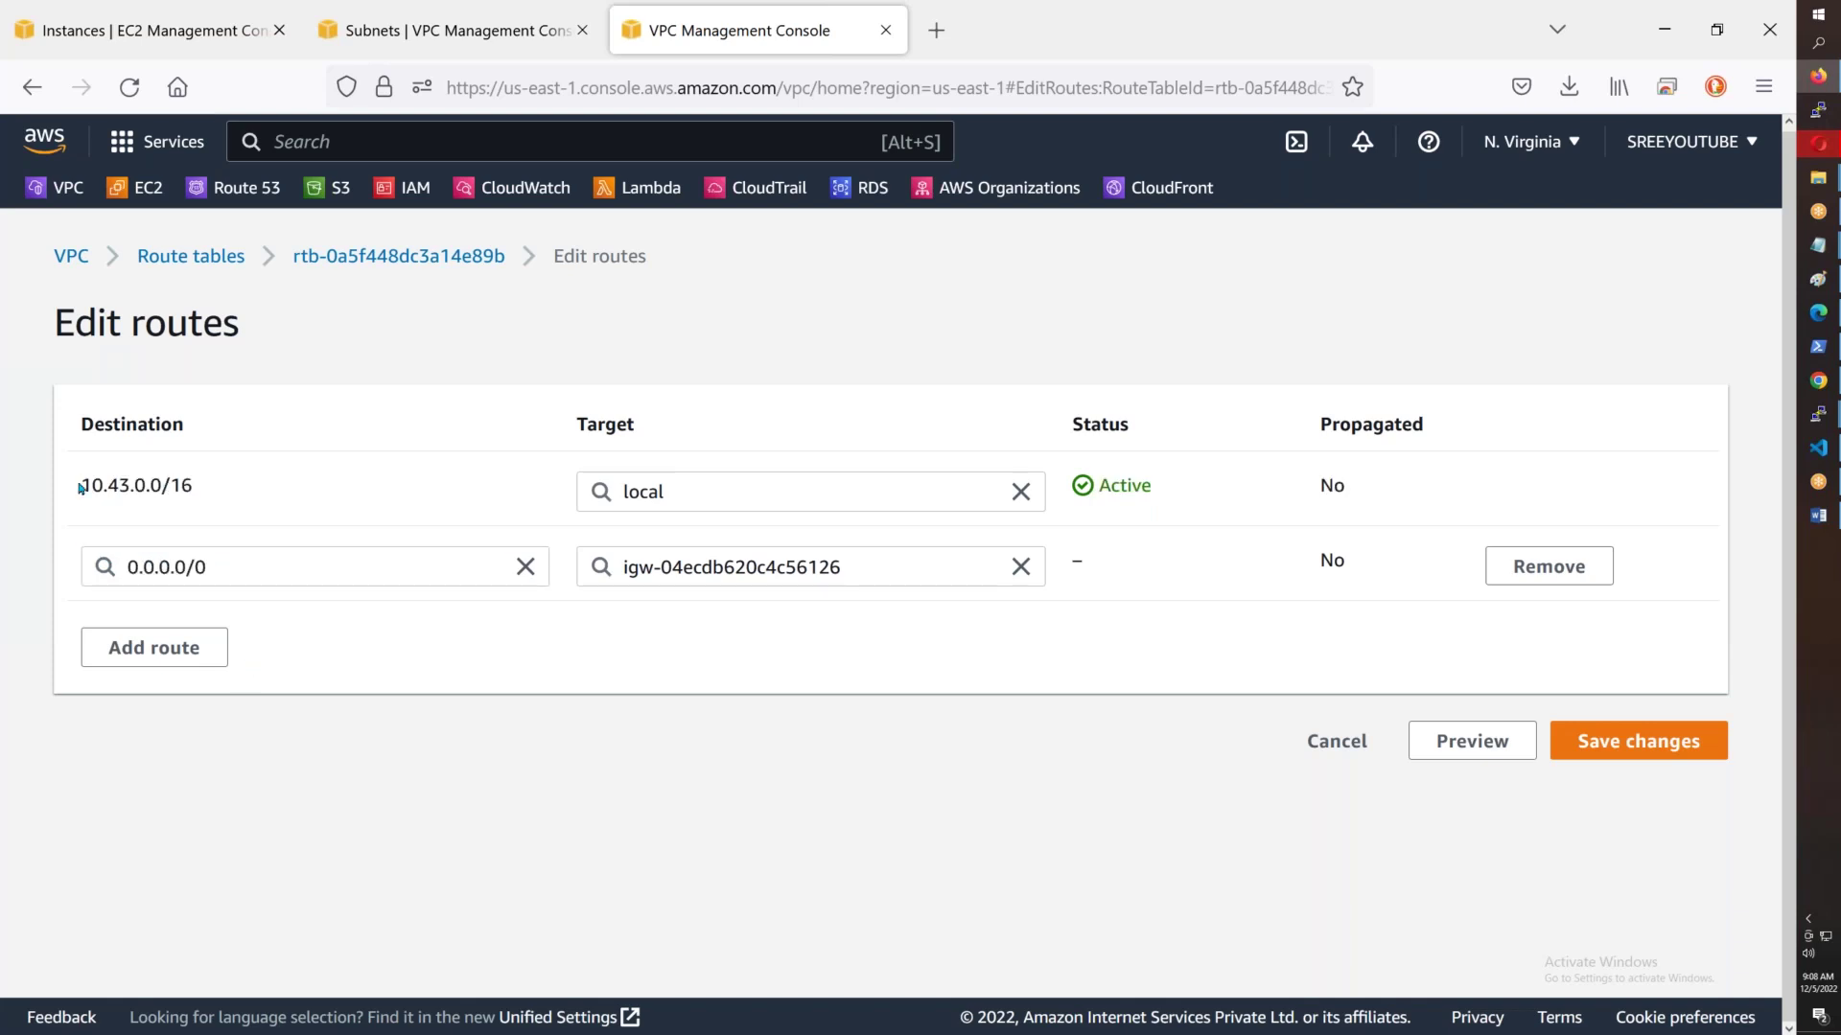
left_click_drag(85, 485, 192, 486)
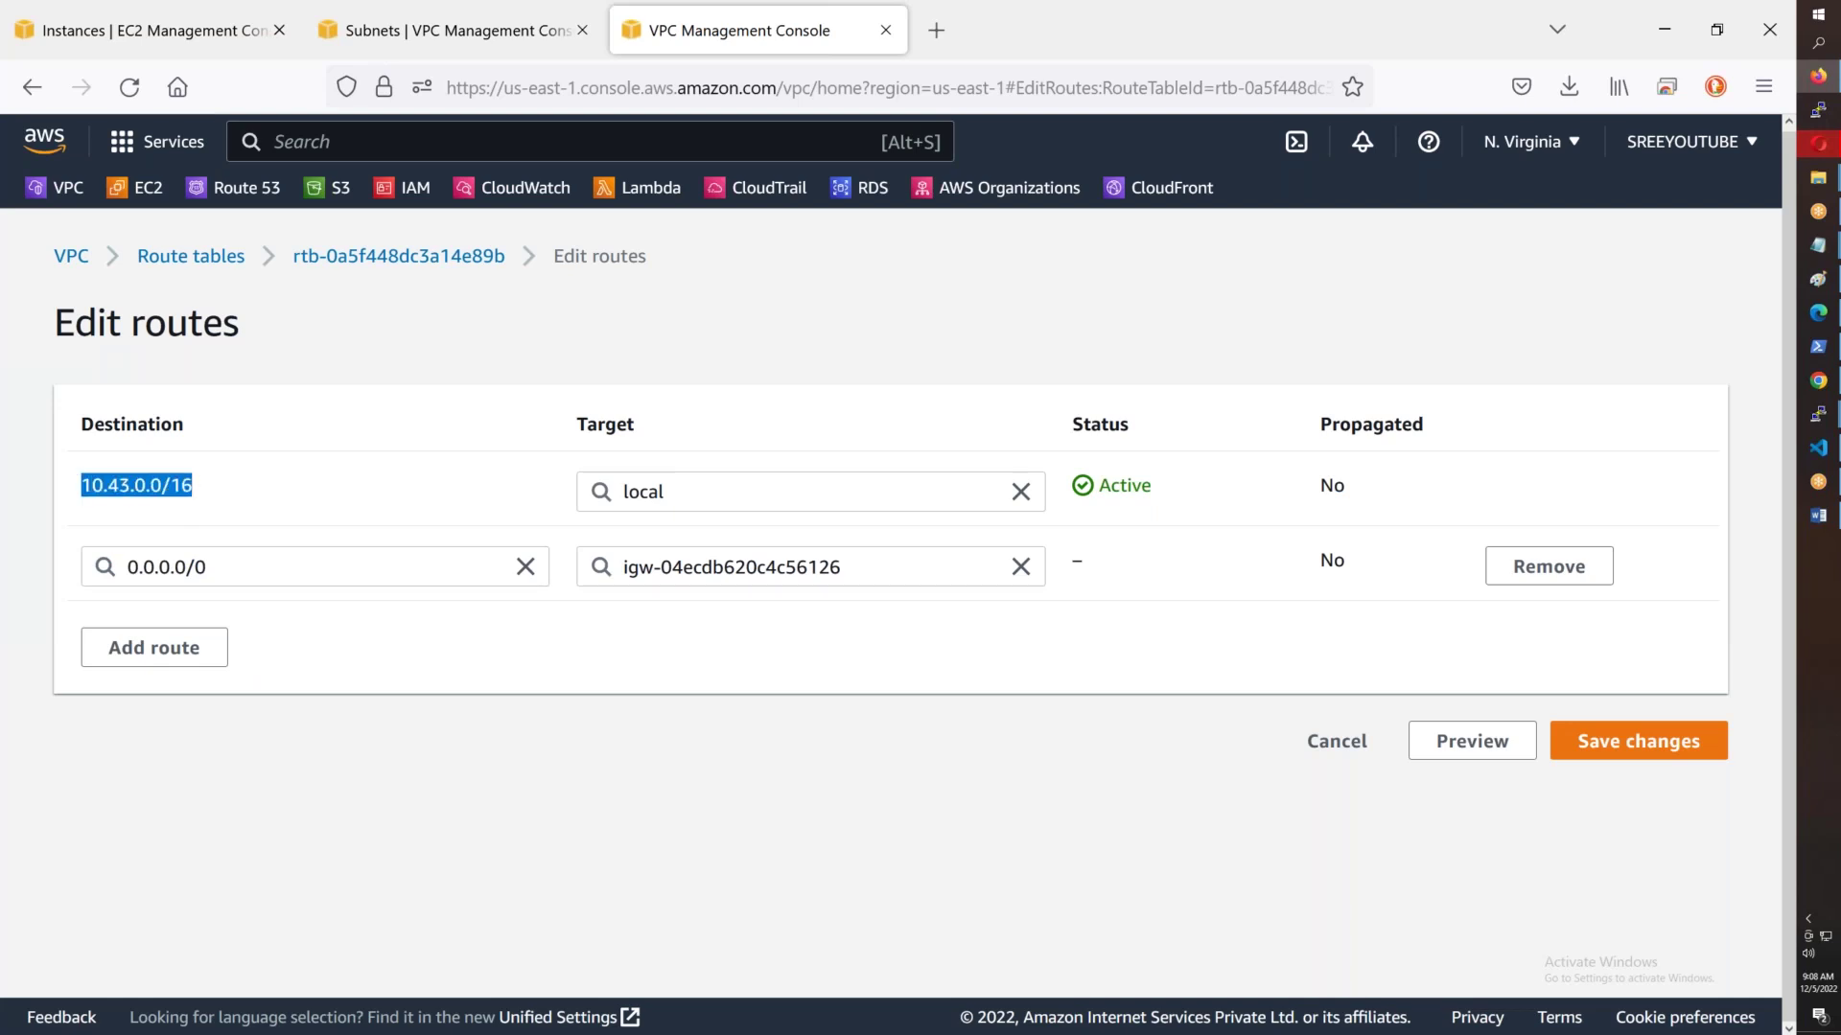
triple_click(202, 492)
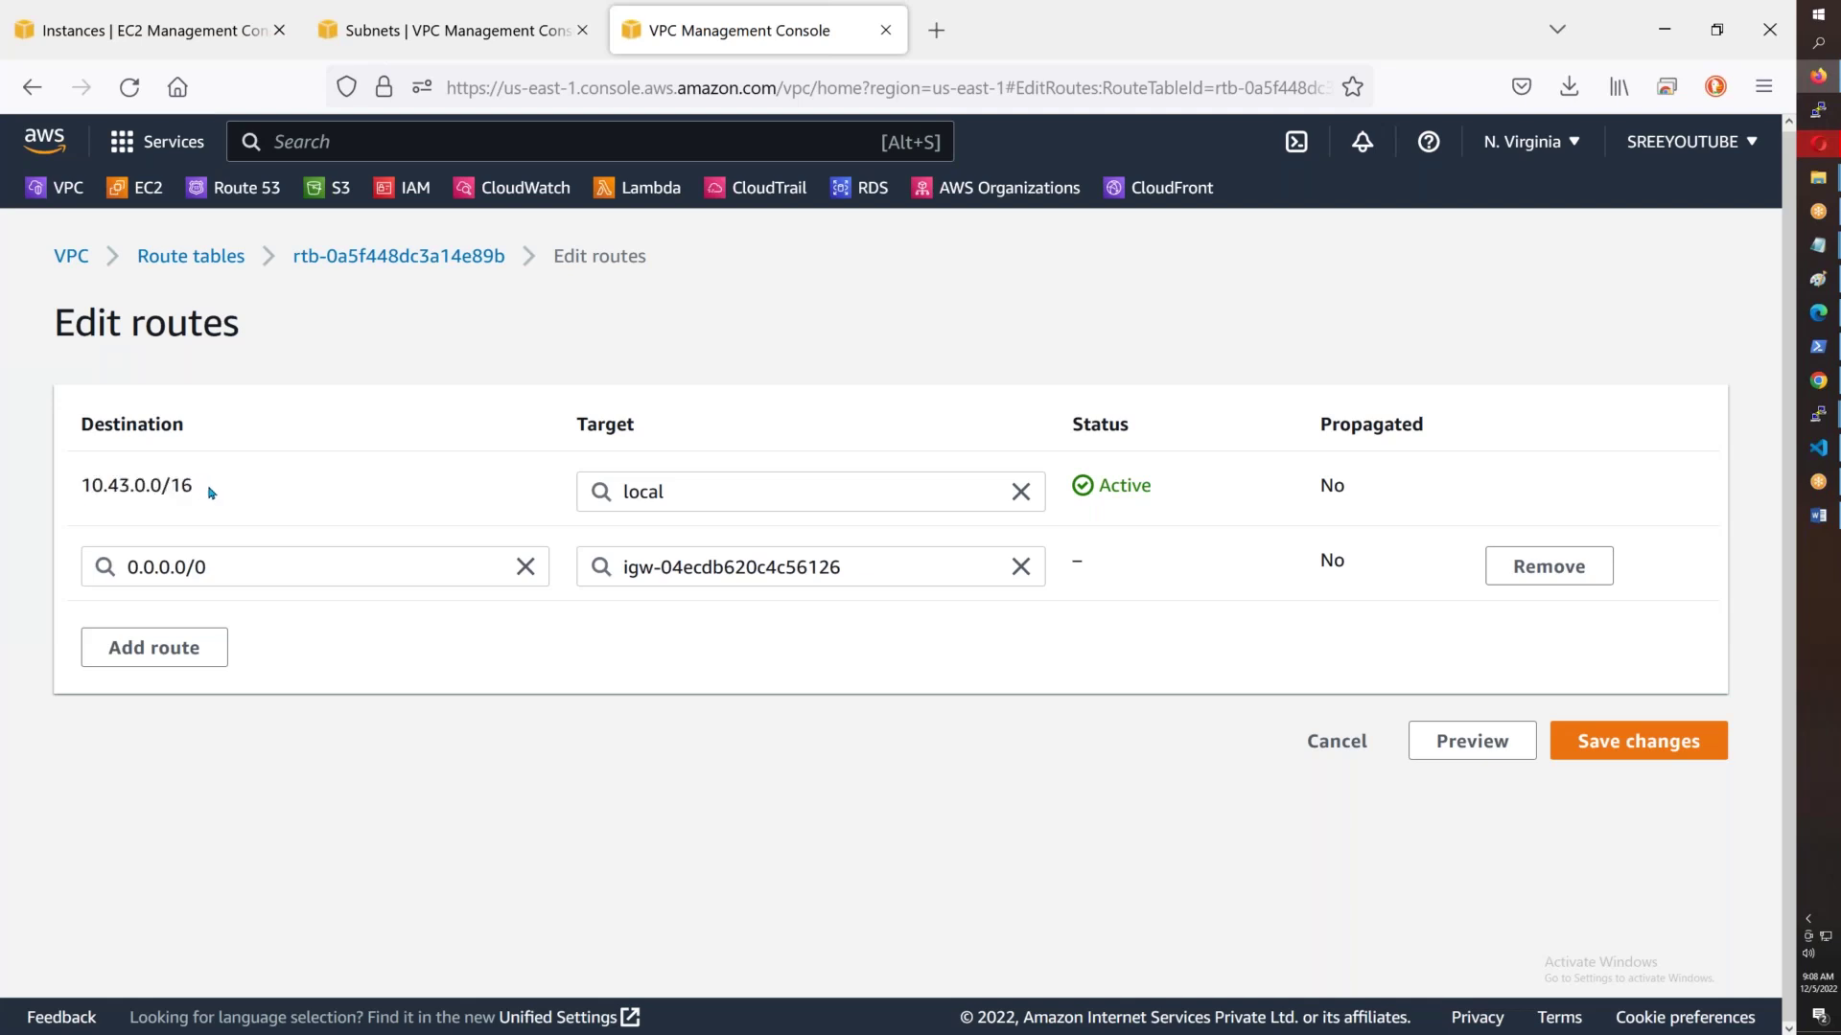
left_click(1635, 748)
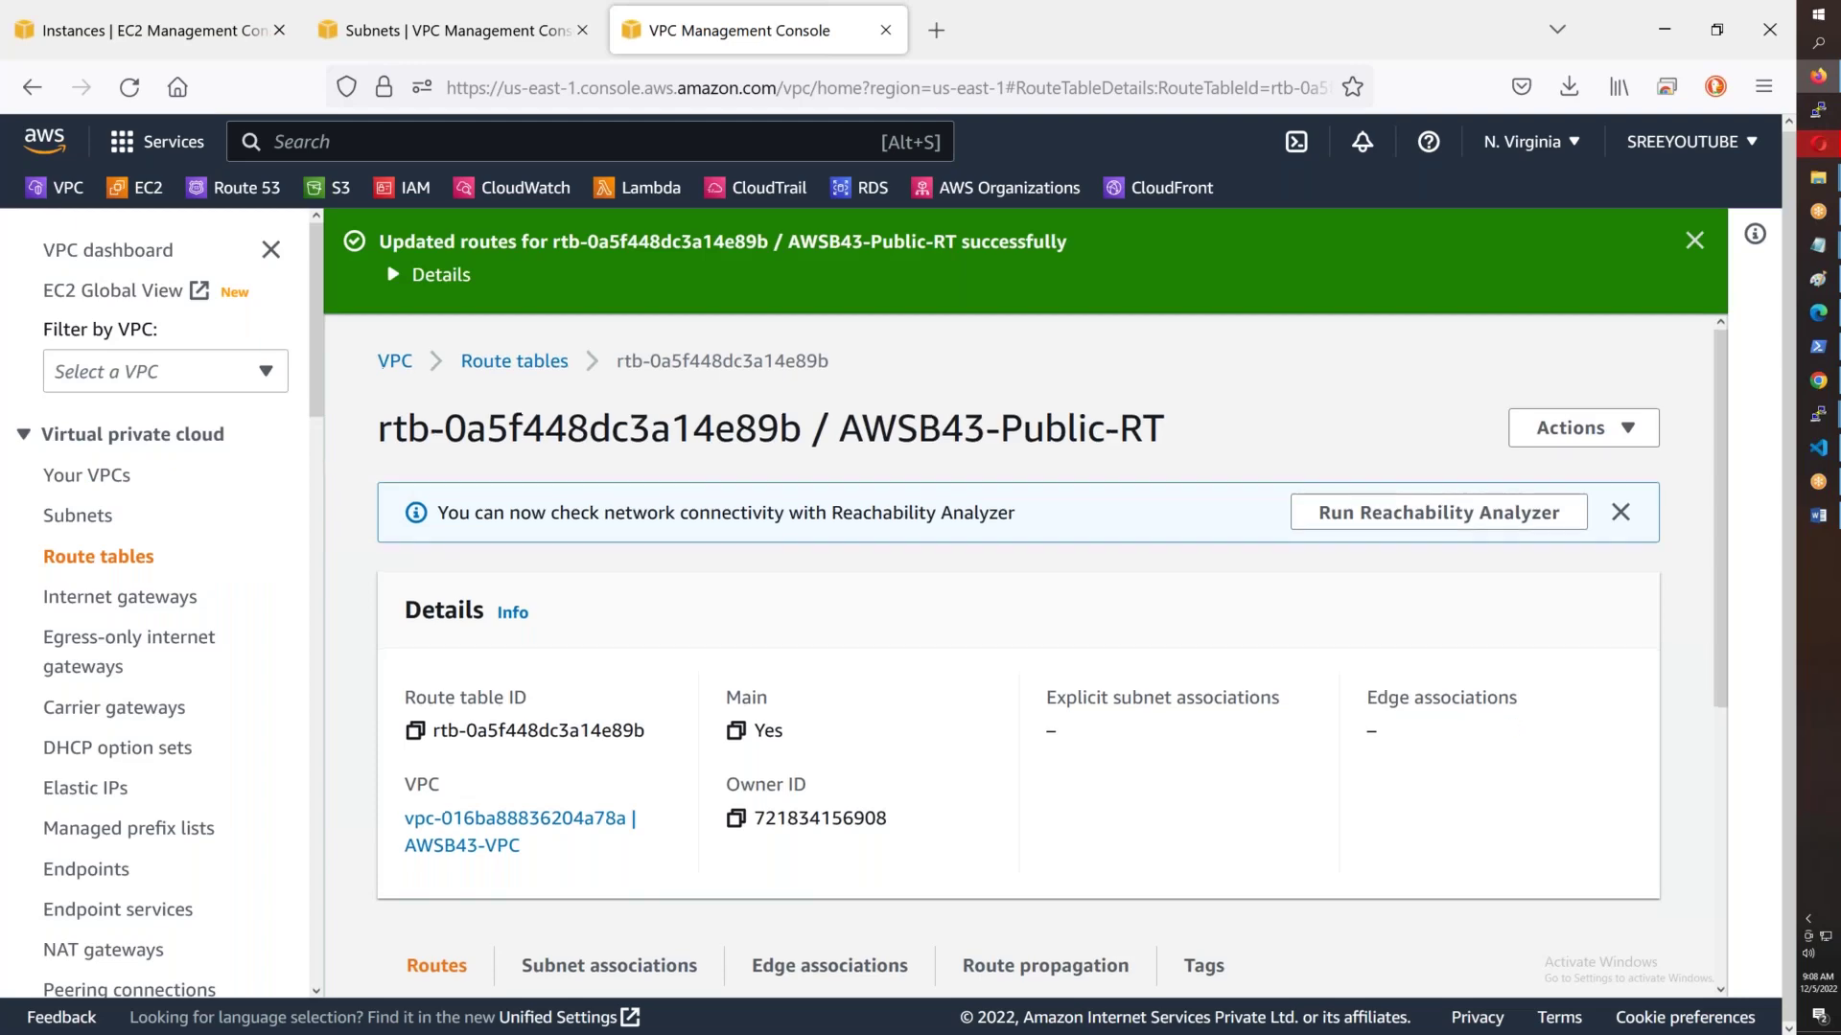
- Dismiss the success banner and bring up AWSB43-Public-RT's subnet associations
scroll(789, 690, "down", 3)
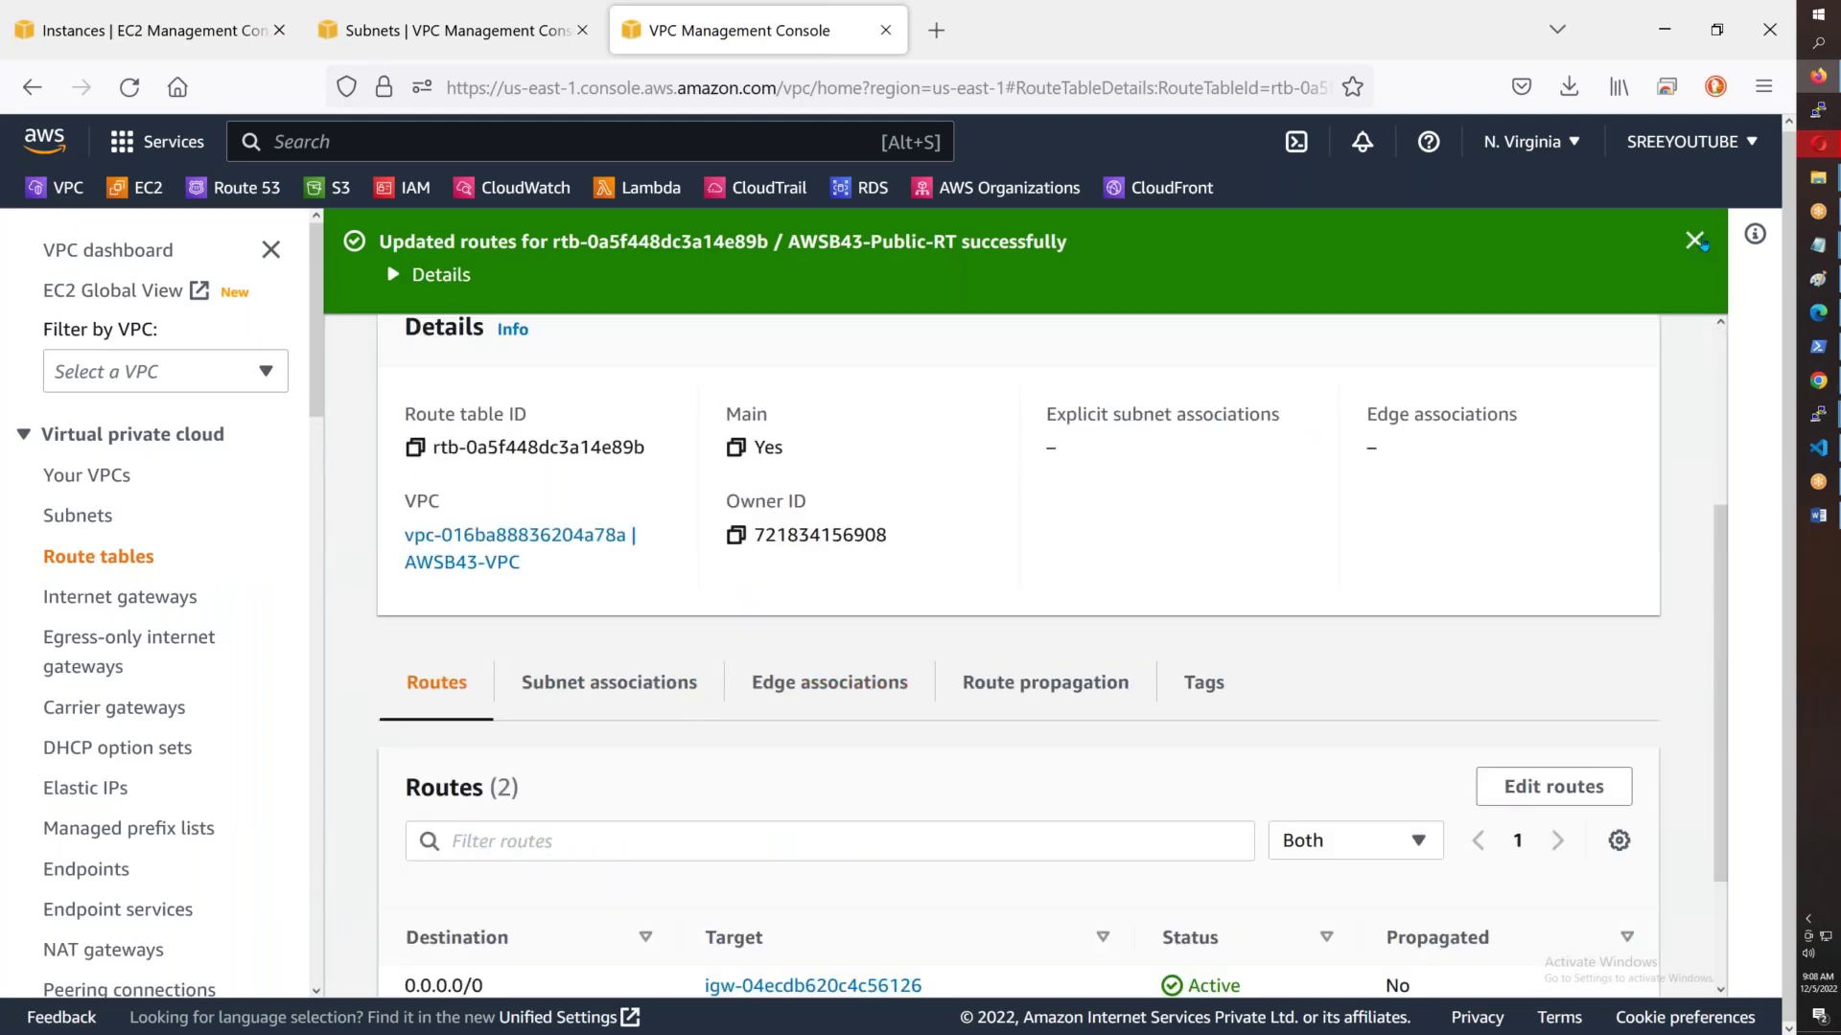
left_click(1693, 241)
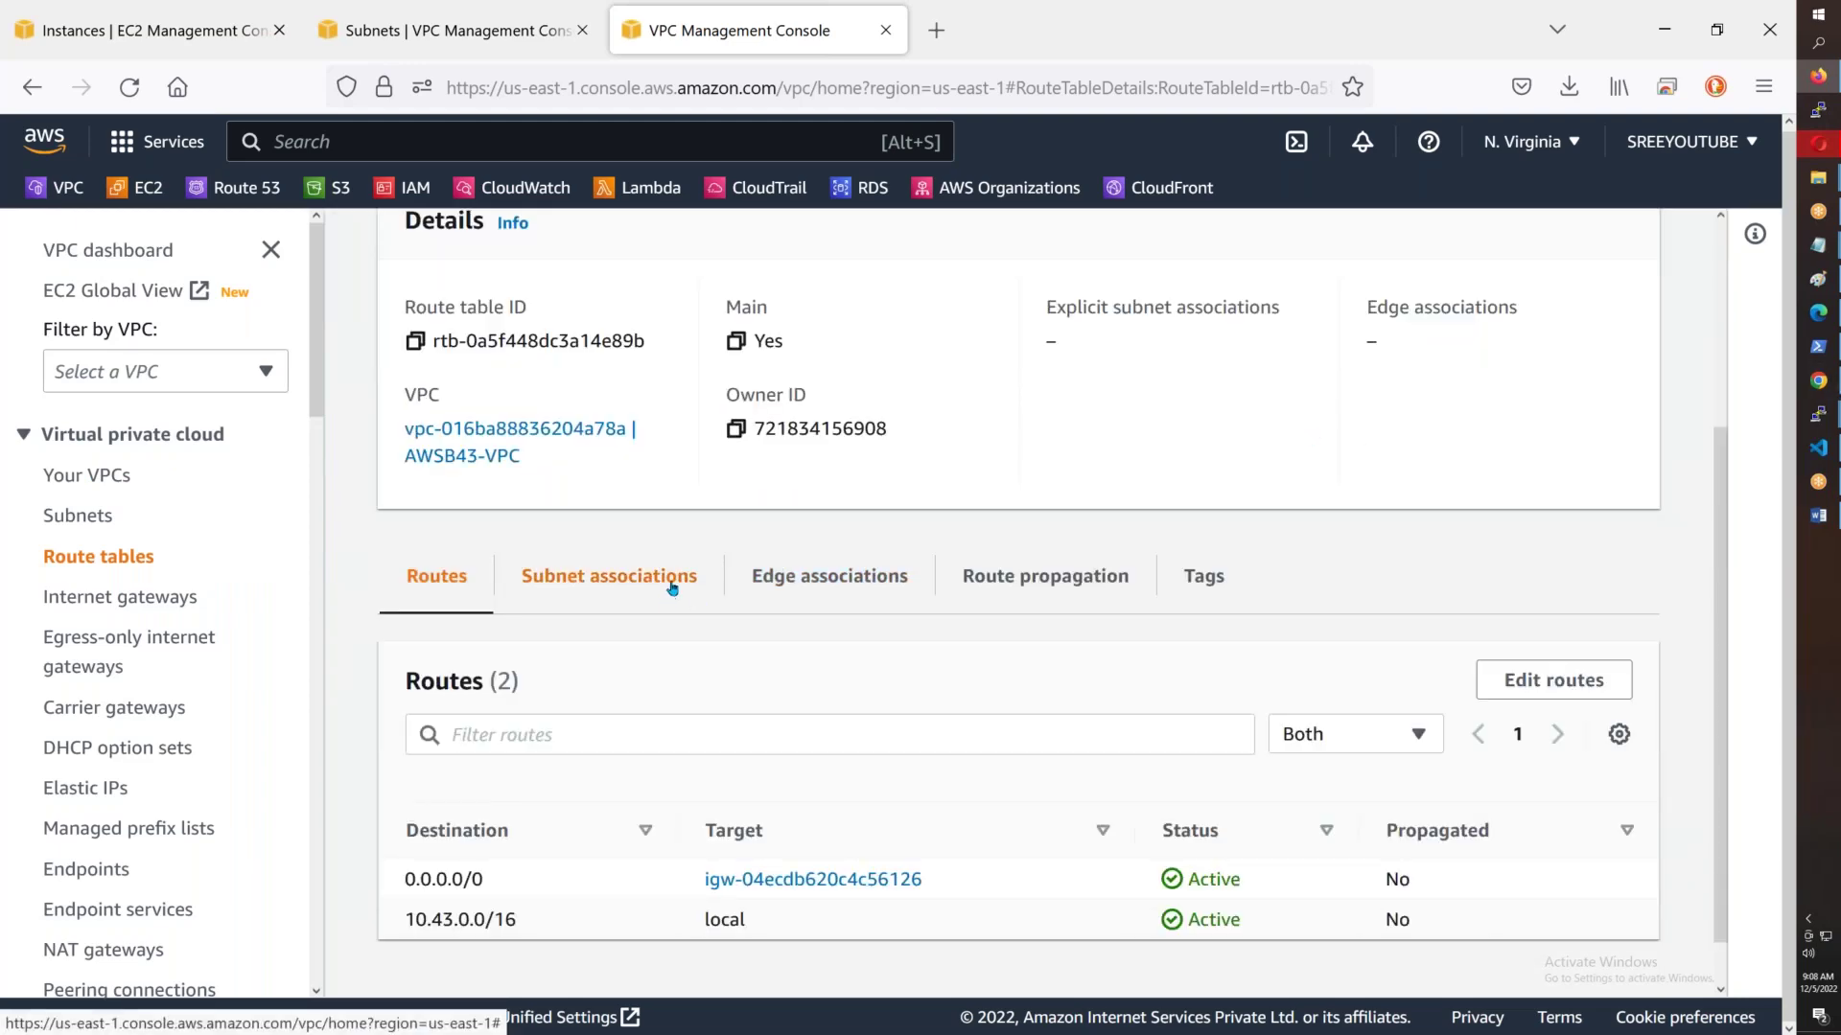
left_click(672, 585)
scroll(1054, 575, "down", 2)
- Associate all three public subnets with AWSB43-Public-RT and save
left_click(1429, 517)
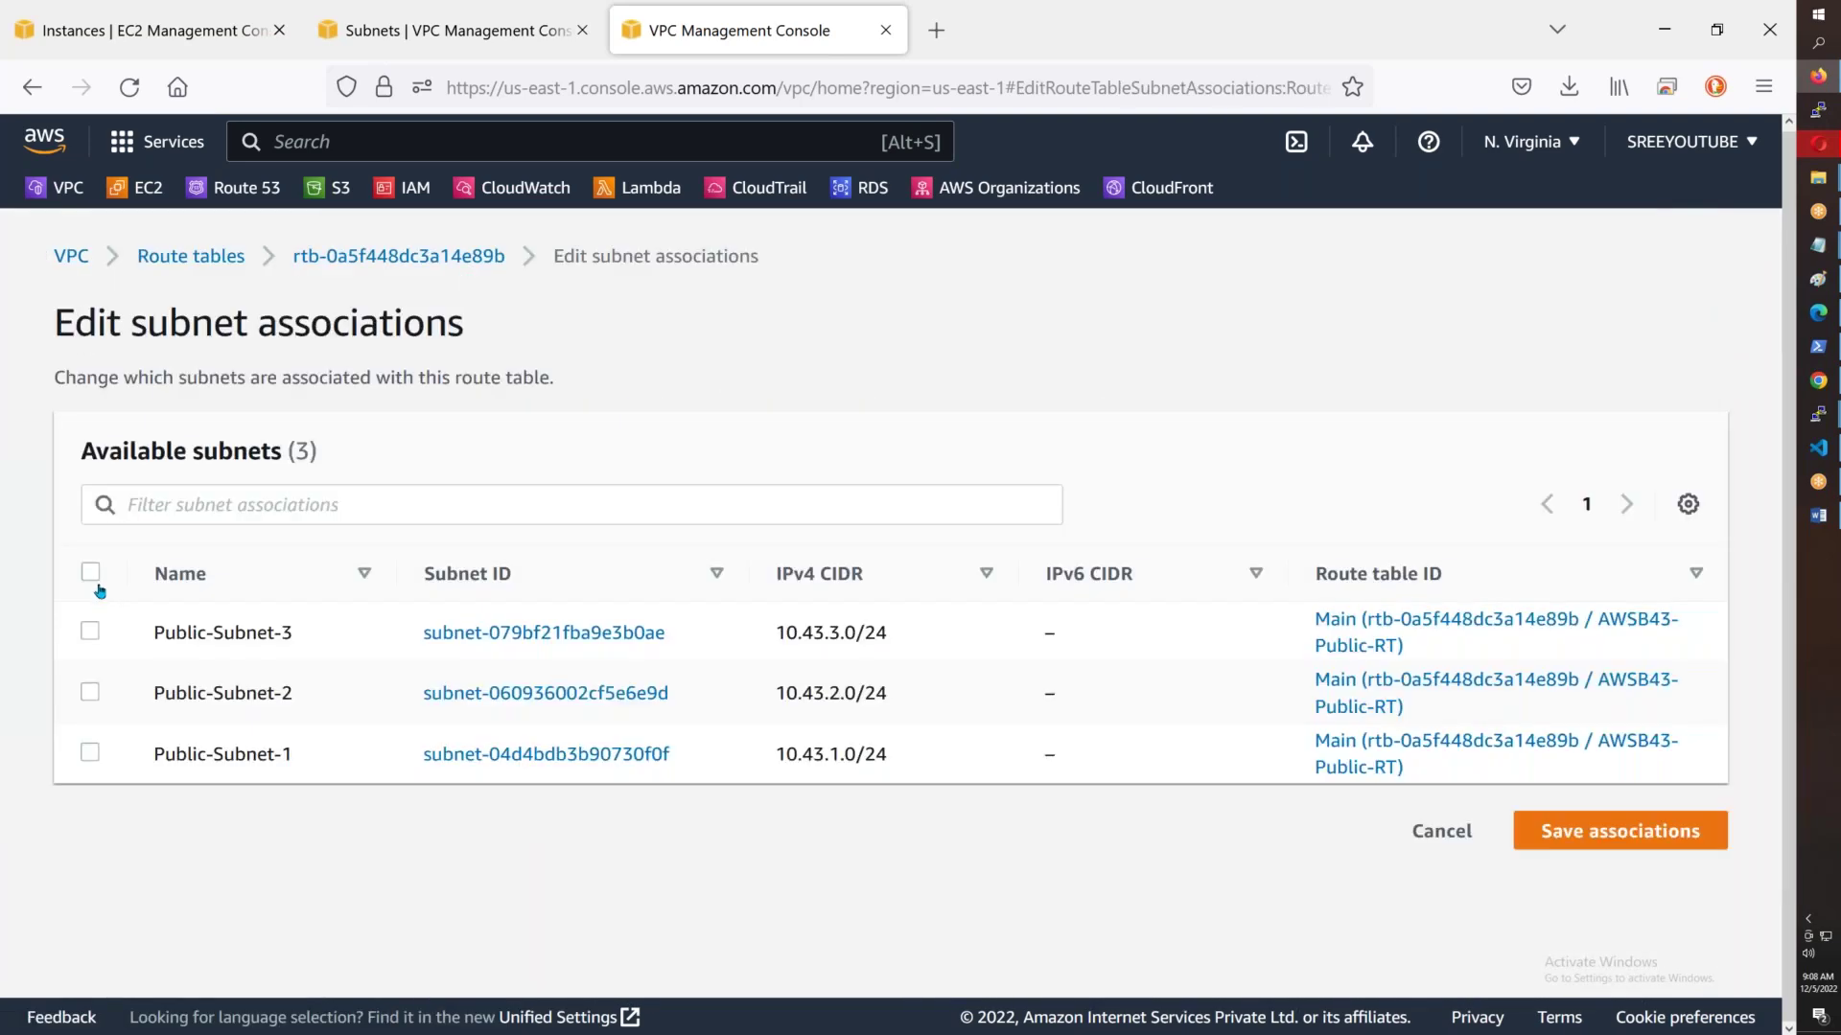
left_click(100, 576)
scroll(1466, 839, "down", 1)
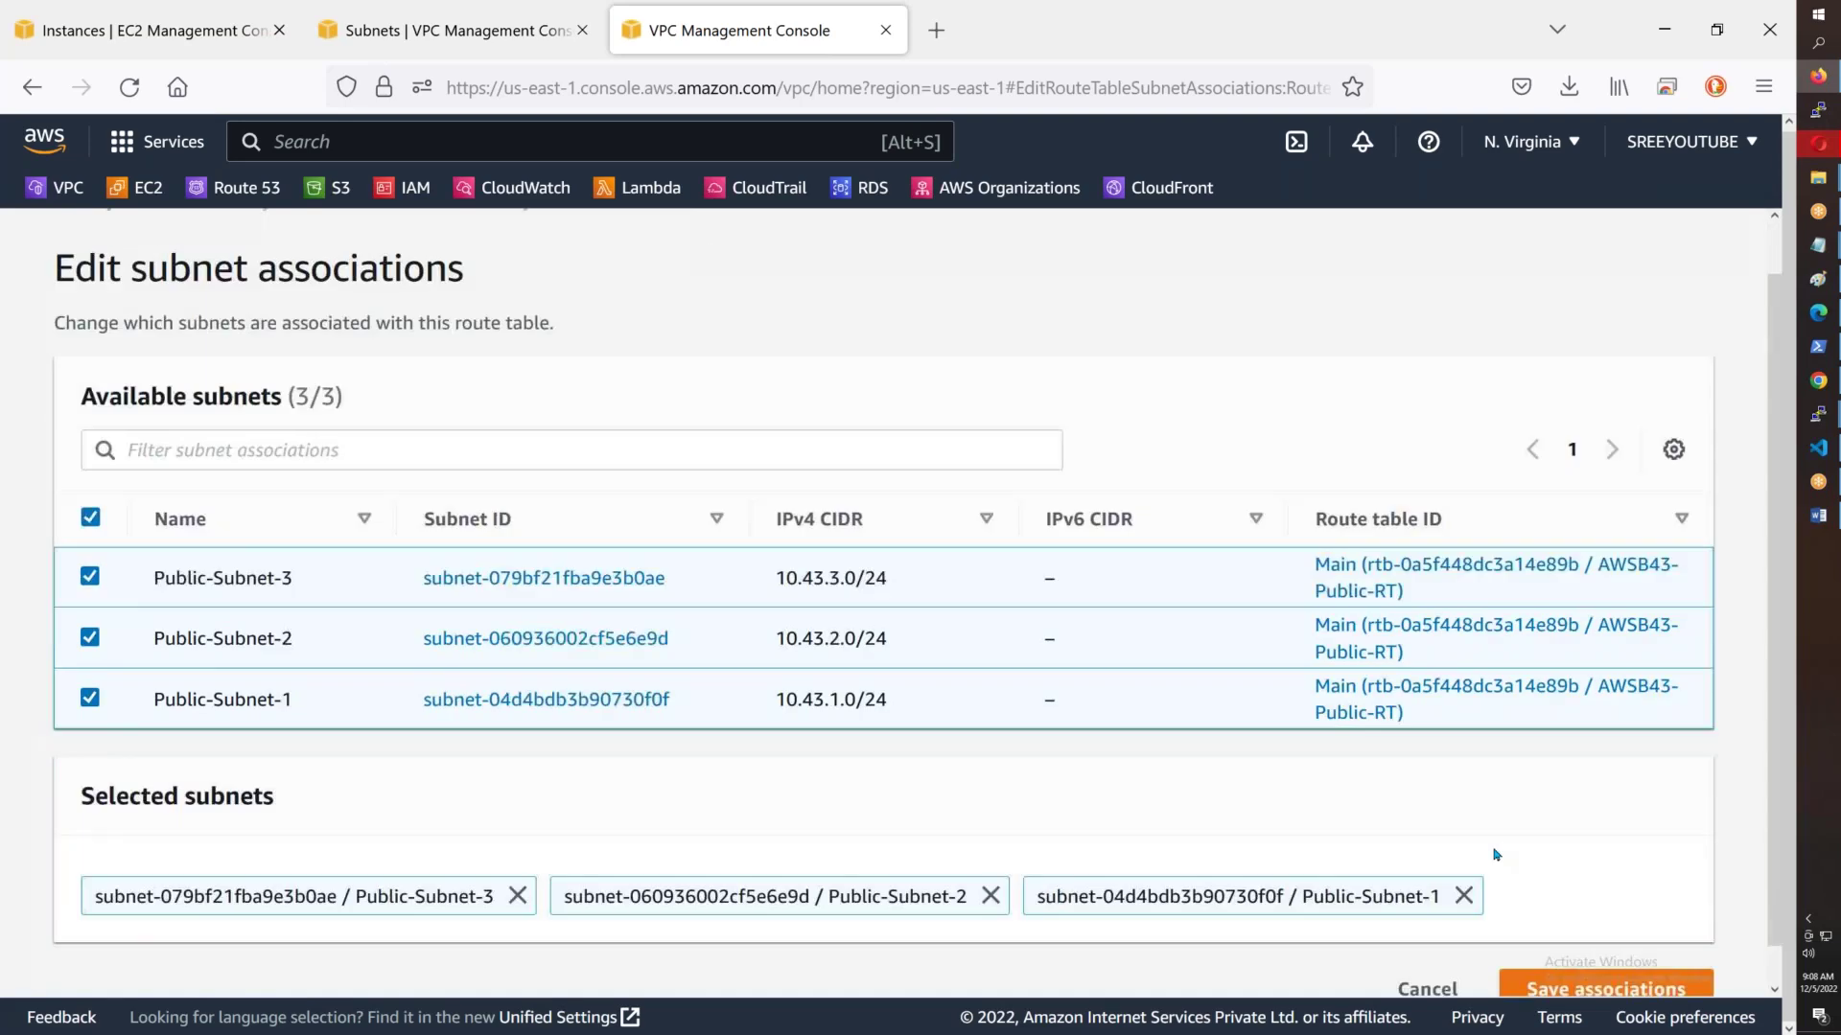
left_click(1577, 935)
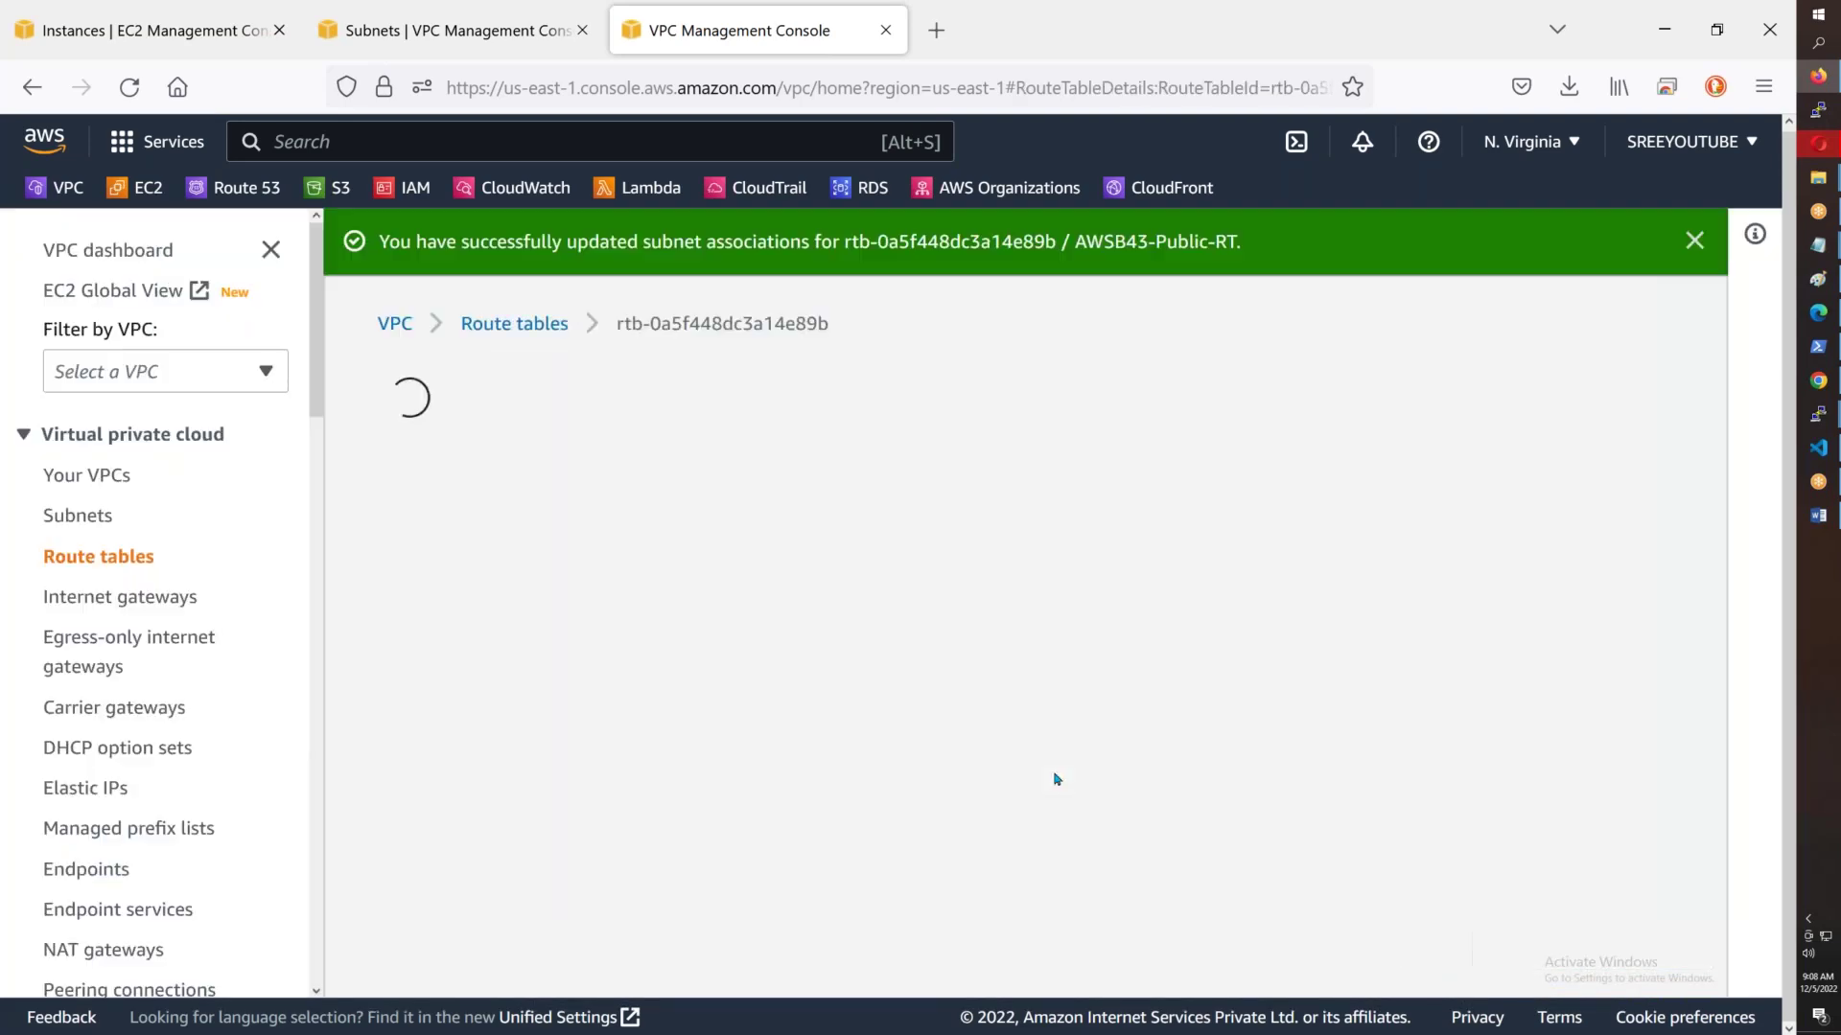
- Check the explicit subnet associations and the 0.0.0.0/0 route to the internet gateway
scroll(626, 645, "down", 3)
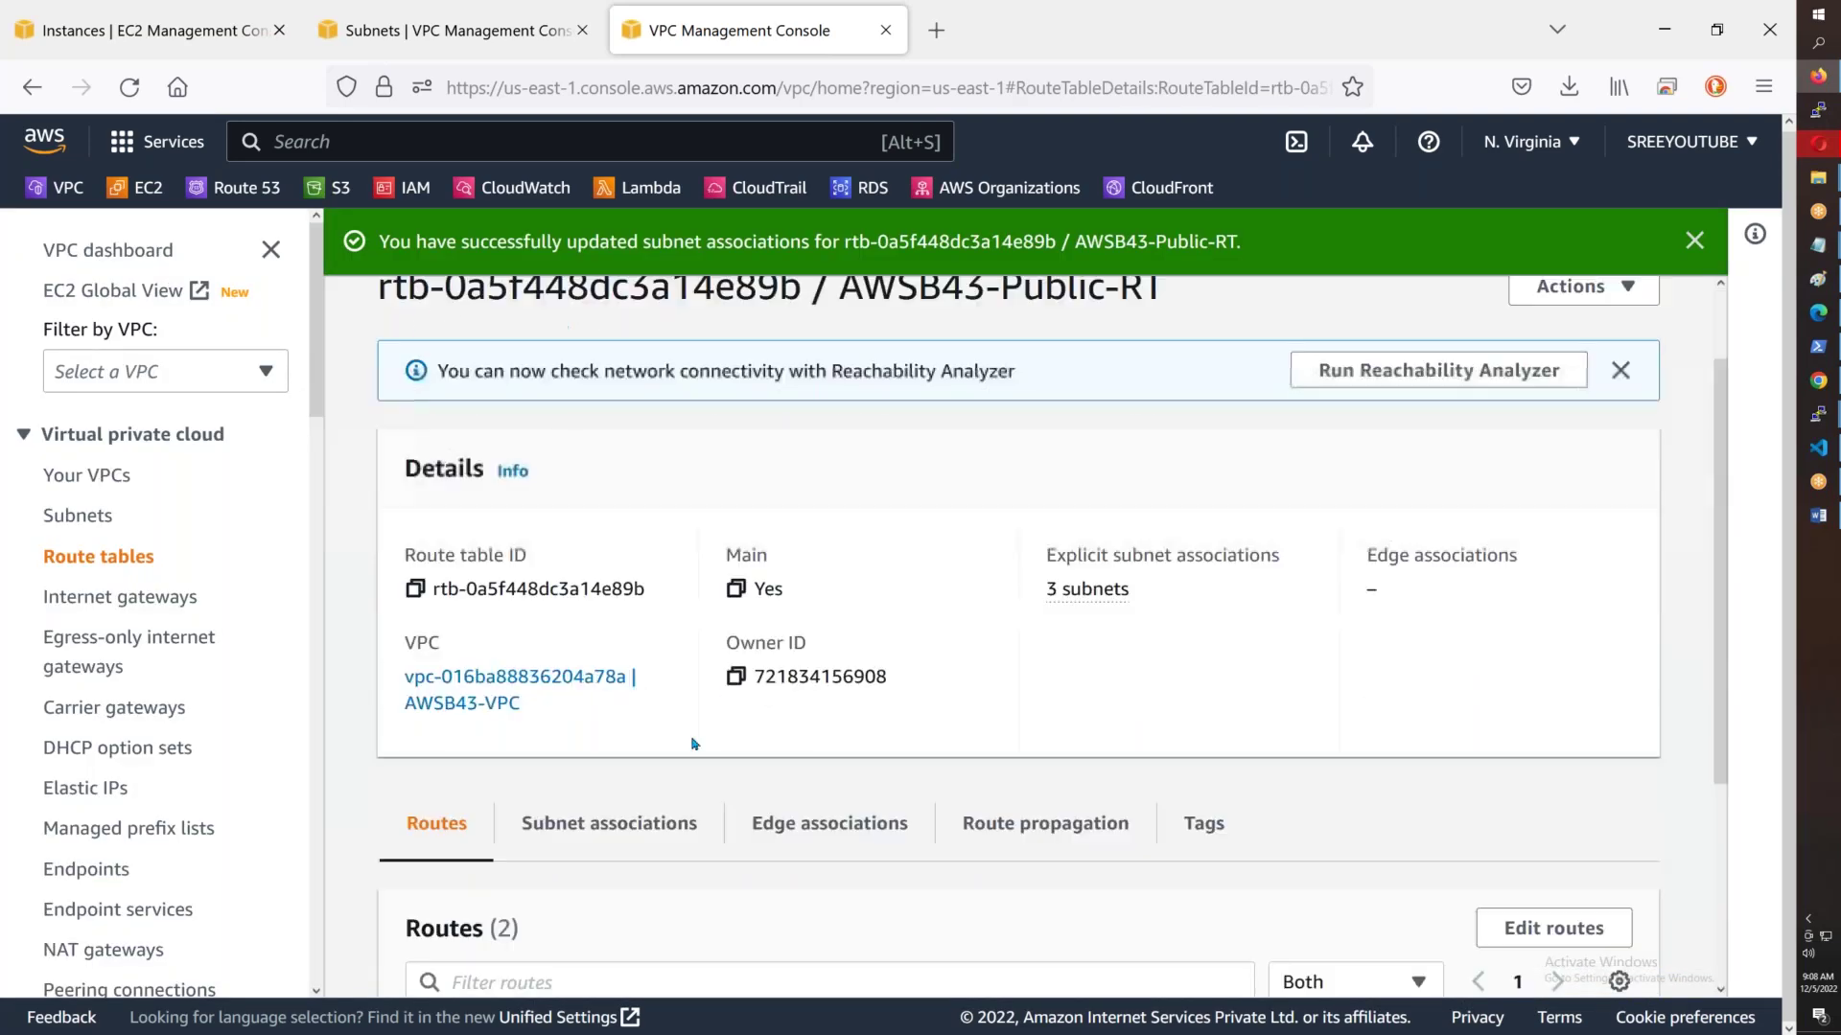
left_click(626, 645)
scroll(648, 563, "down", 4)
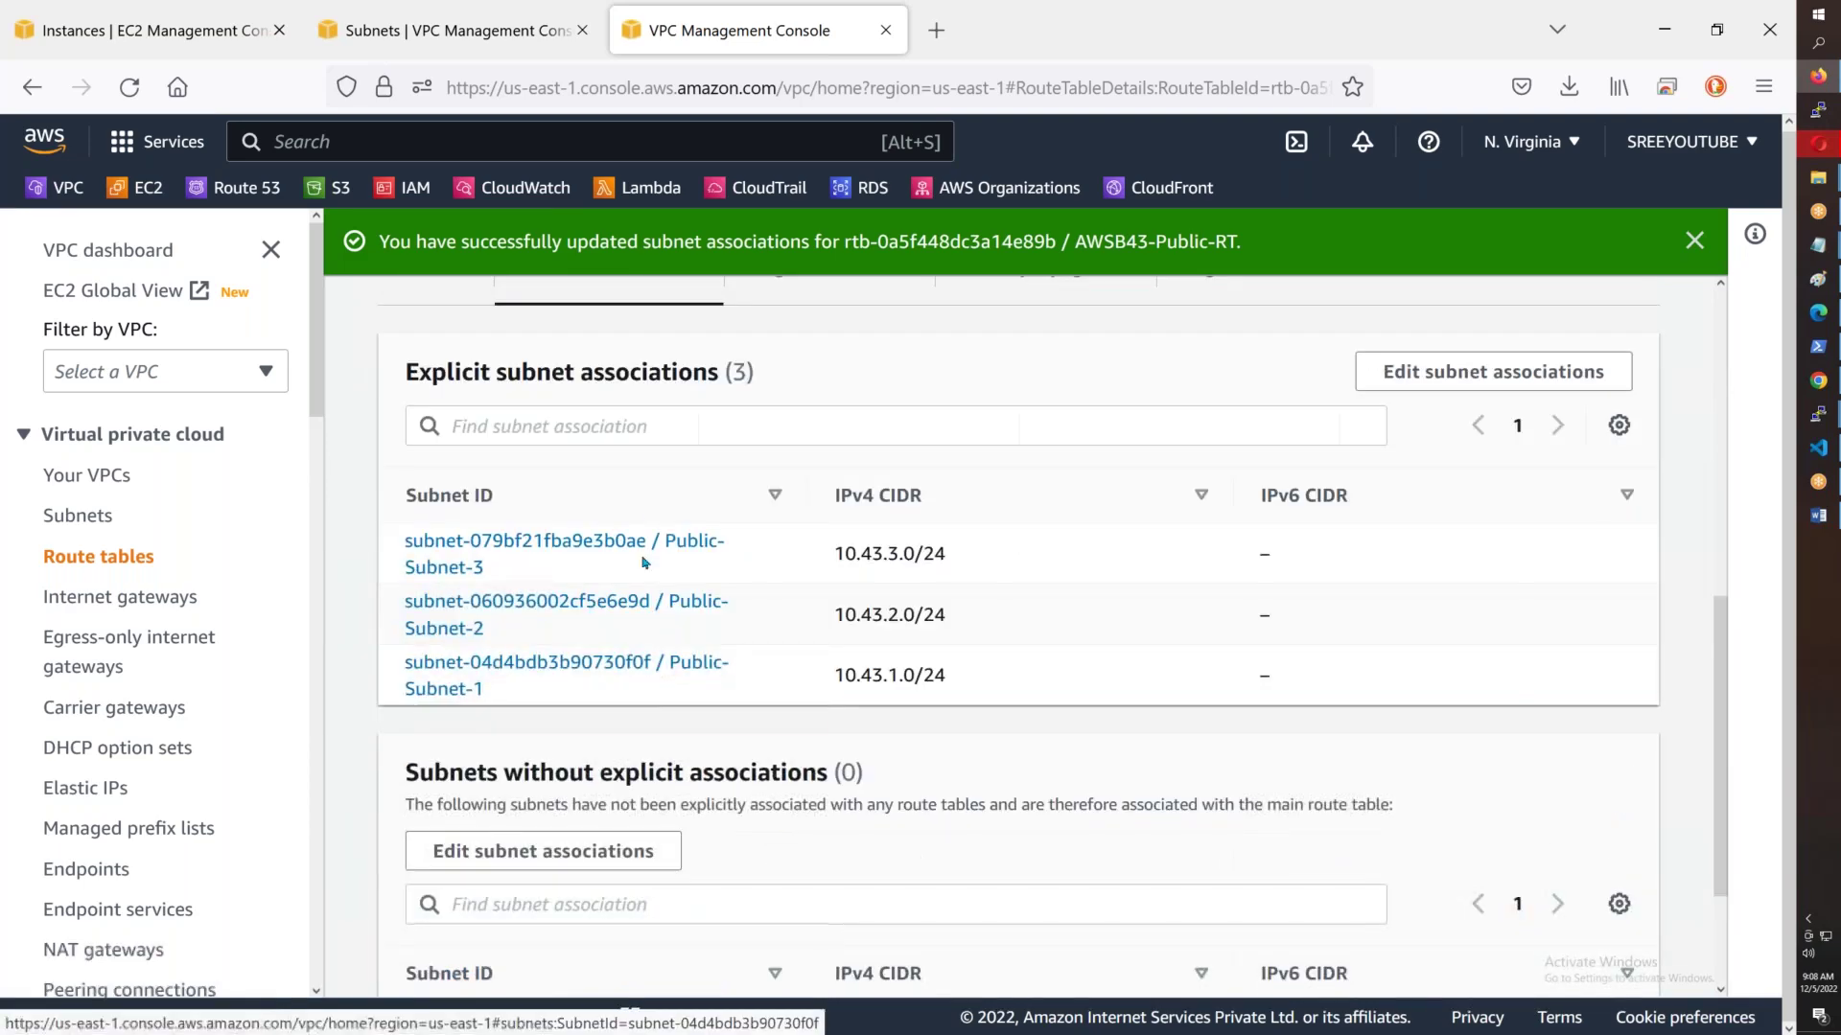
scroll(648, 702, "up", 3)
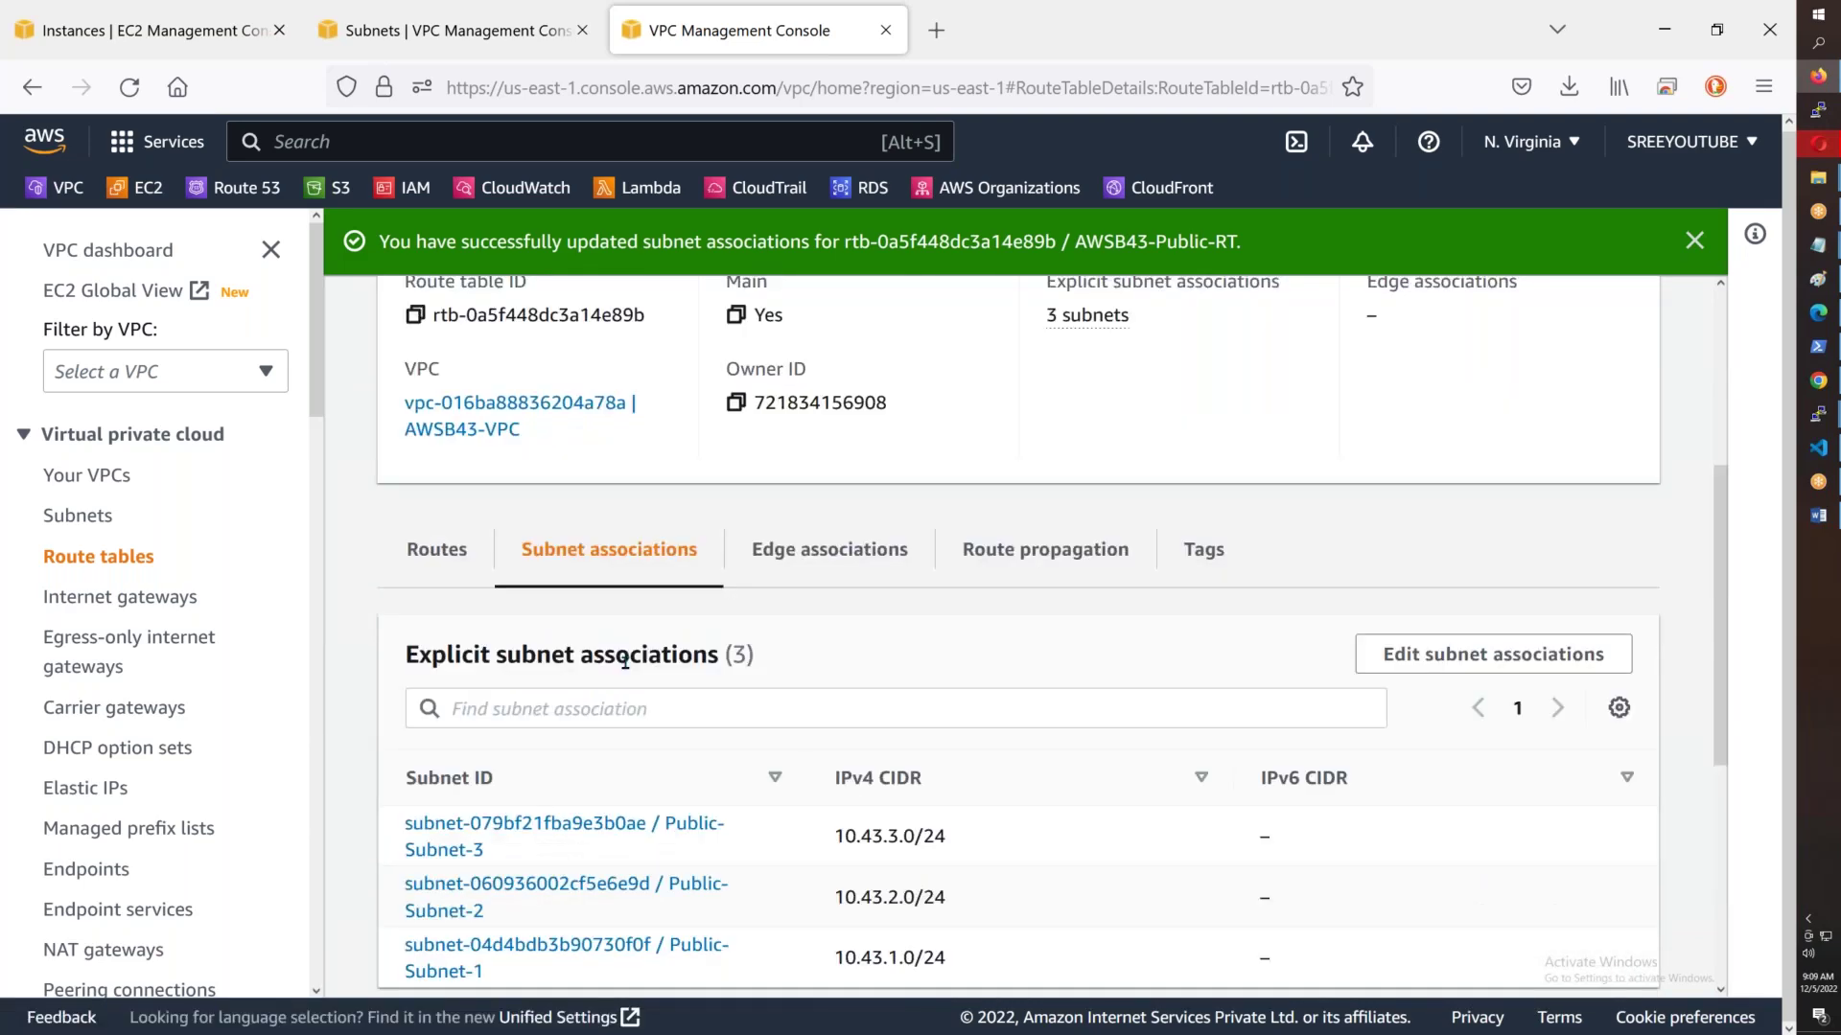
left_click(461, 557)
scroll(461, 557, "down", 3)
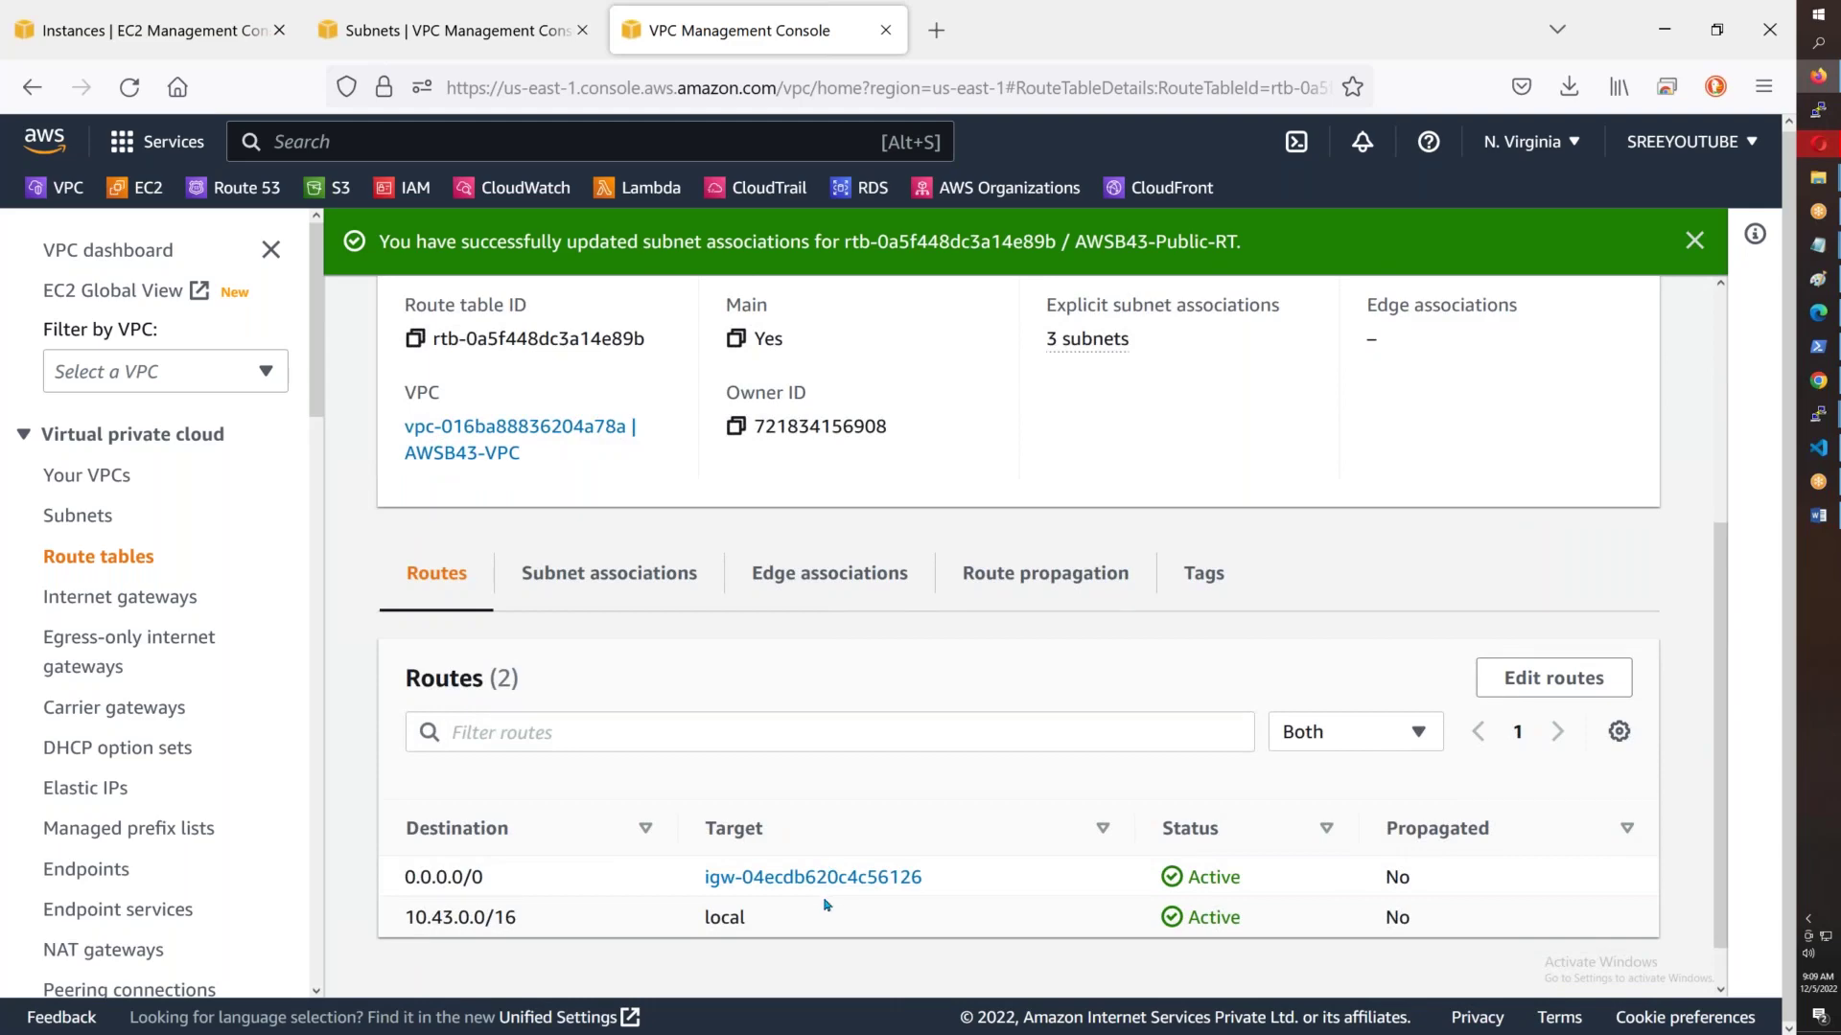
- Mark SecGroups as the next topic in the notes
mouse_move(1817, 246)
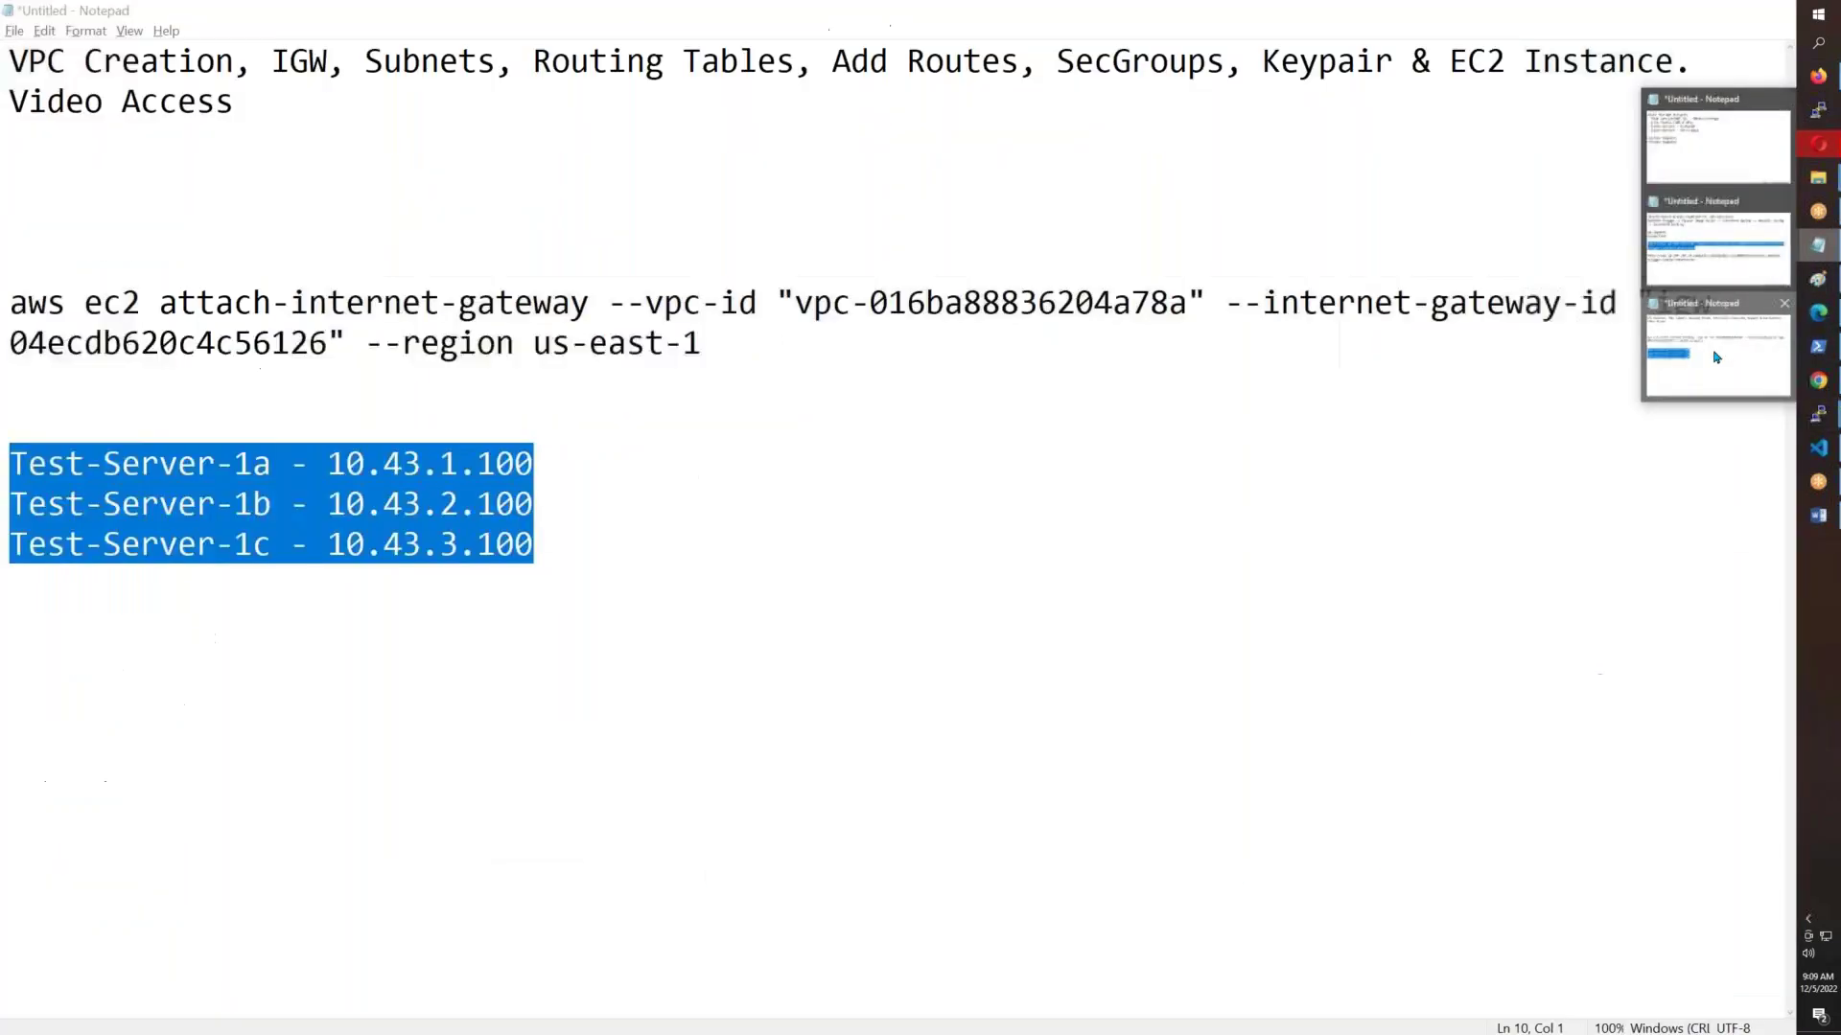
left_click(1715, 356)
left_click_drag(533, 61, 1224, 65)
left_click(868, 86)
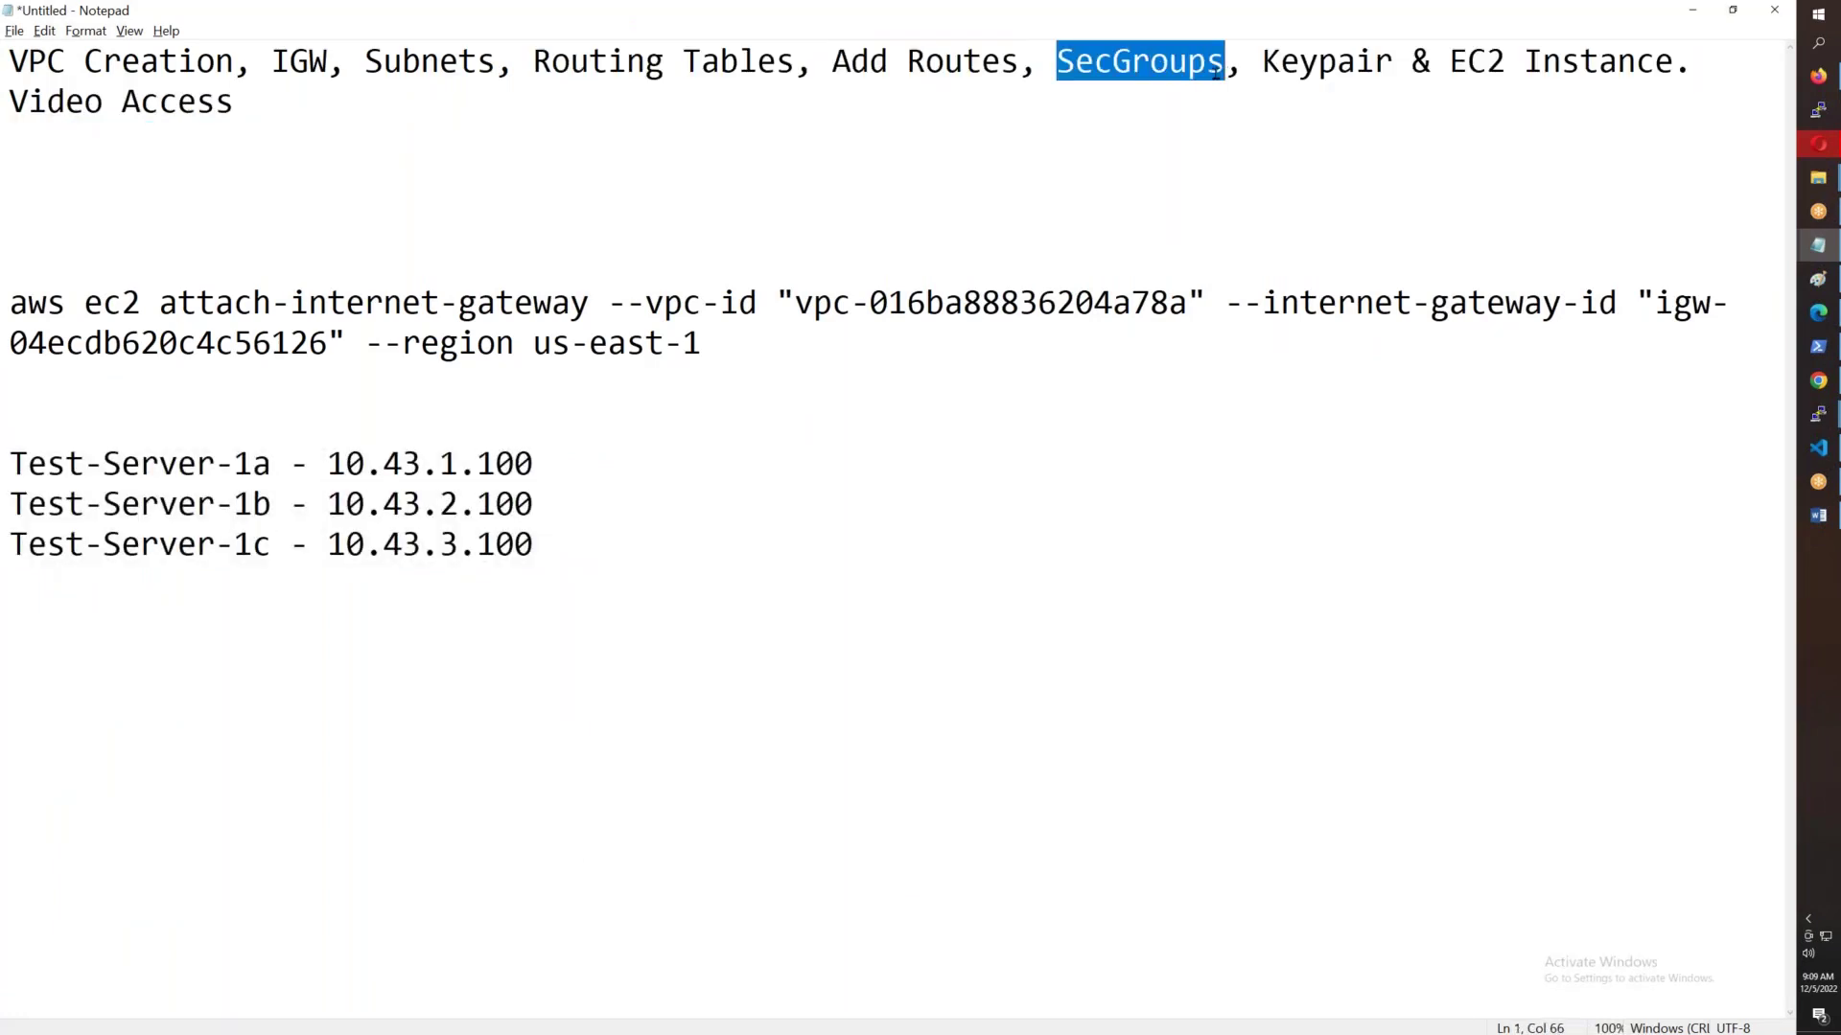
- Filter security groups by VPC ID vpc-016ba88836204a78a and select its default group
key("alt+Tab")
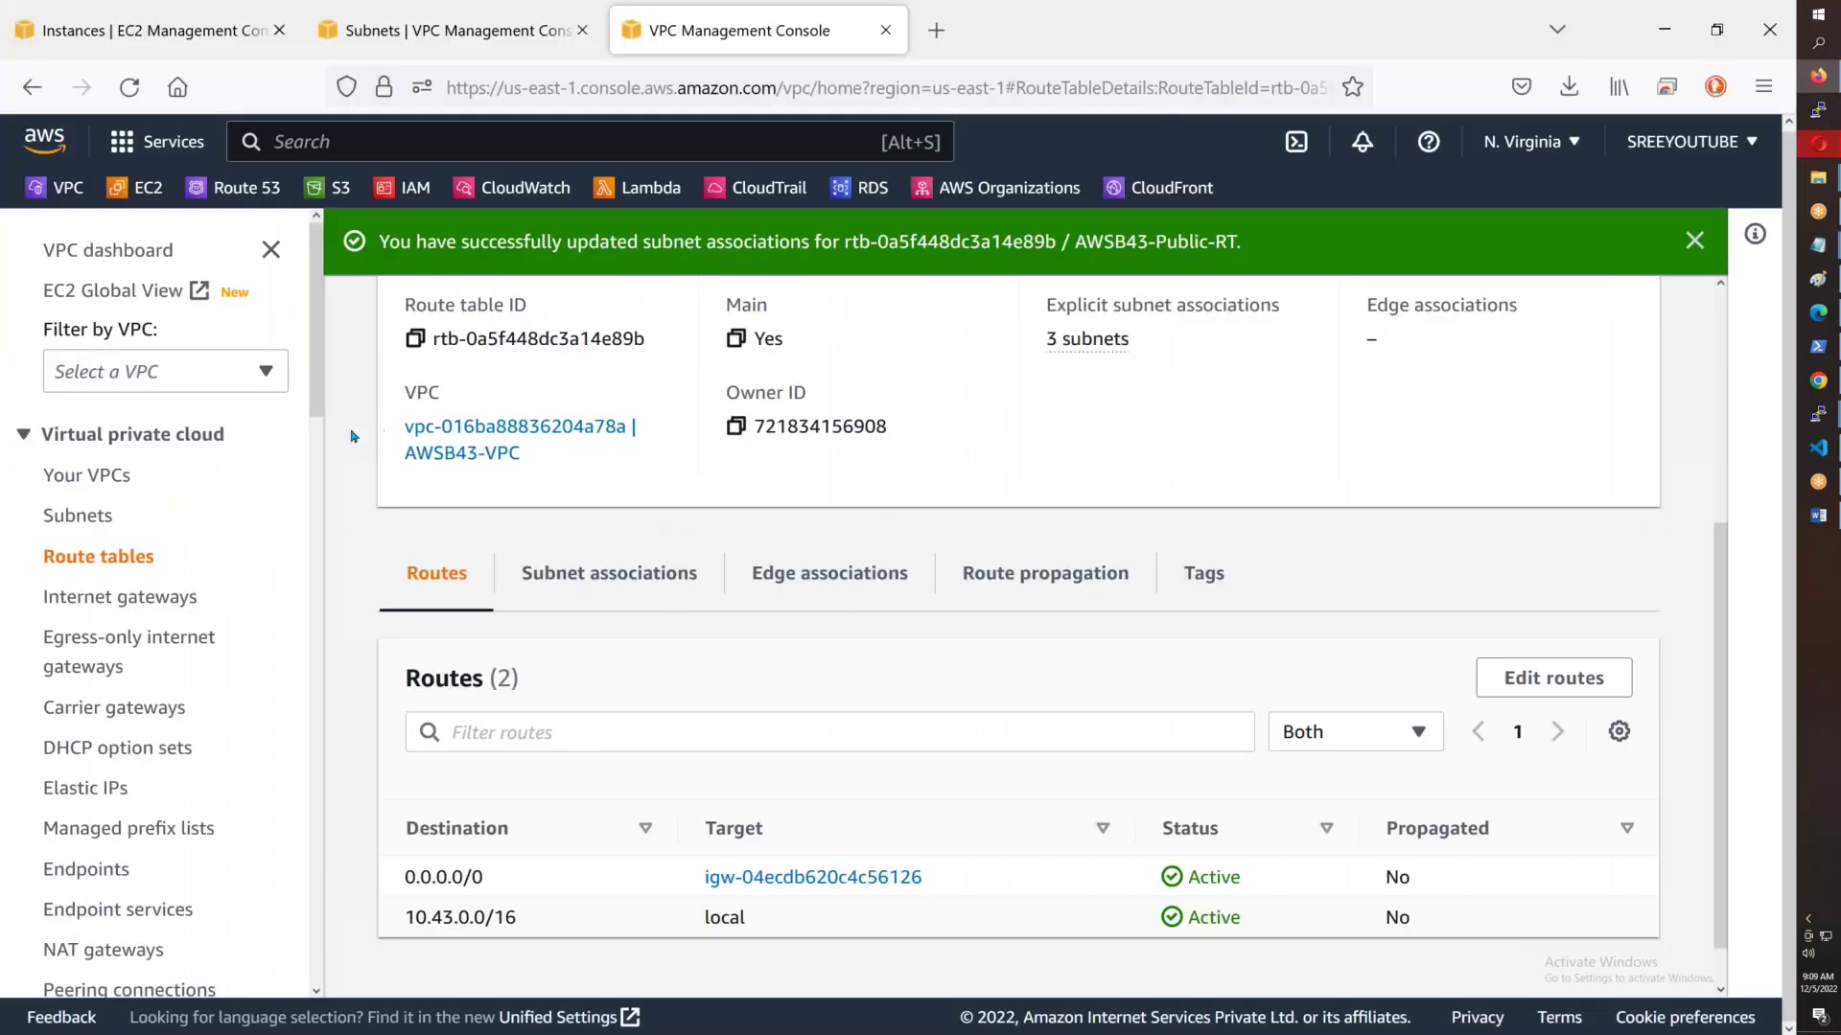
left_click_drag(407, 425, 603, 443)
key("ctrl+c")
scroll(145, 638, "down", 5)
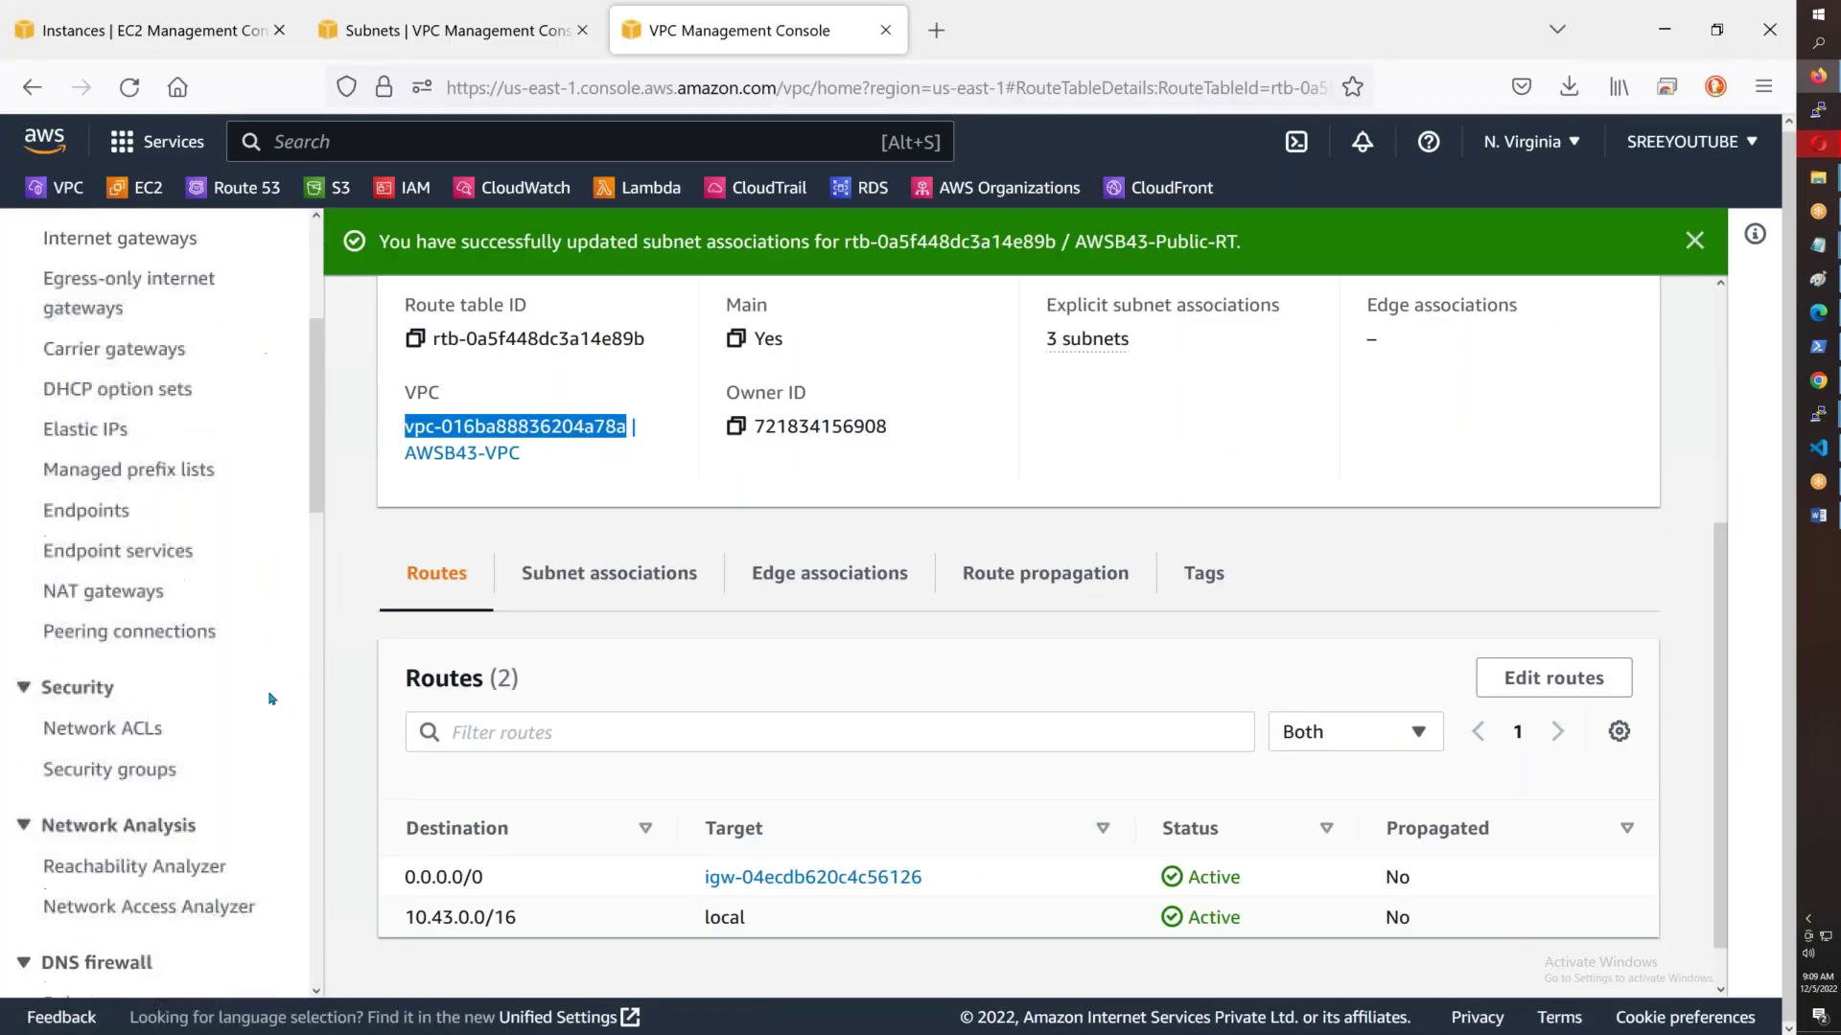
left_click(145, 632)
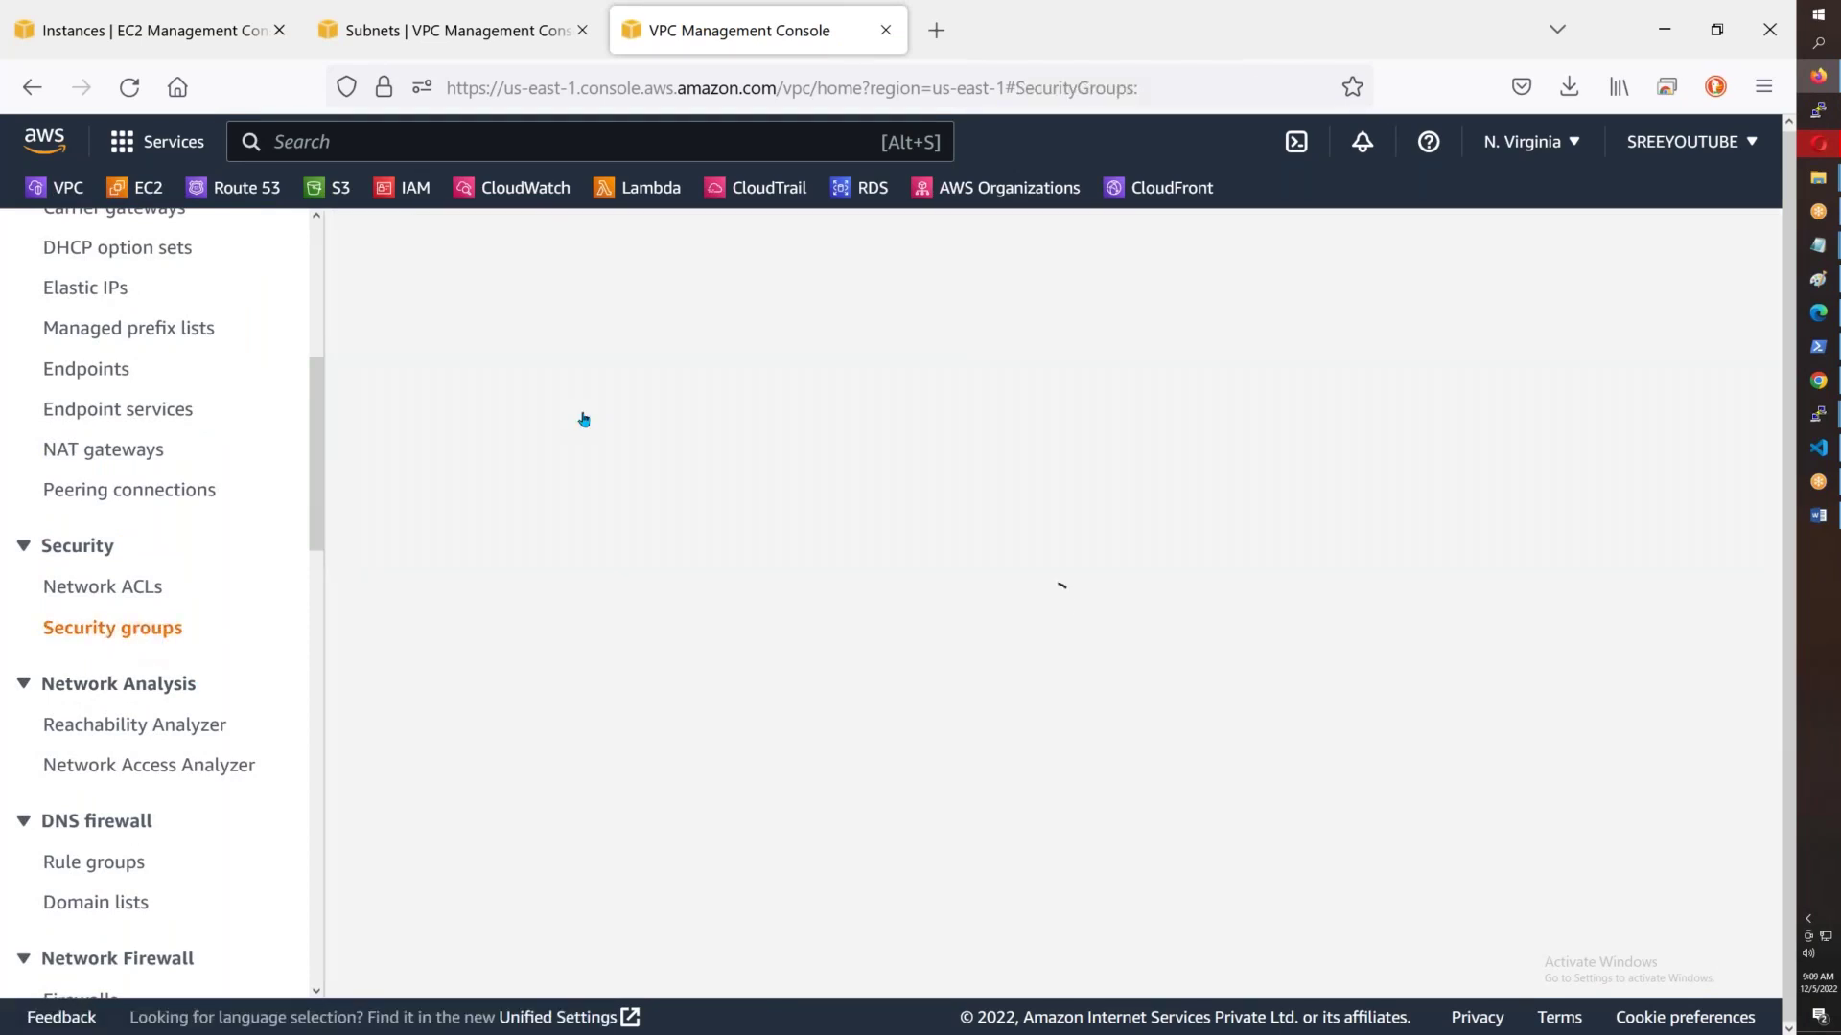
left_click(567, 306)
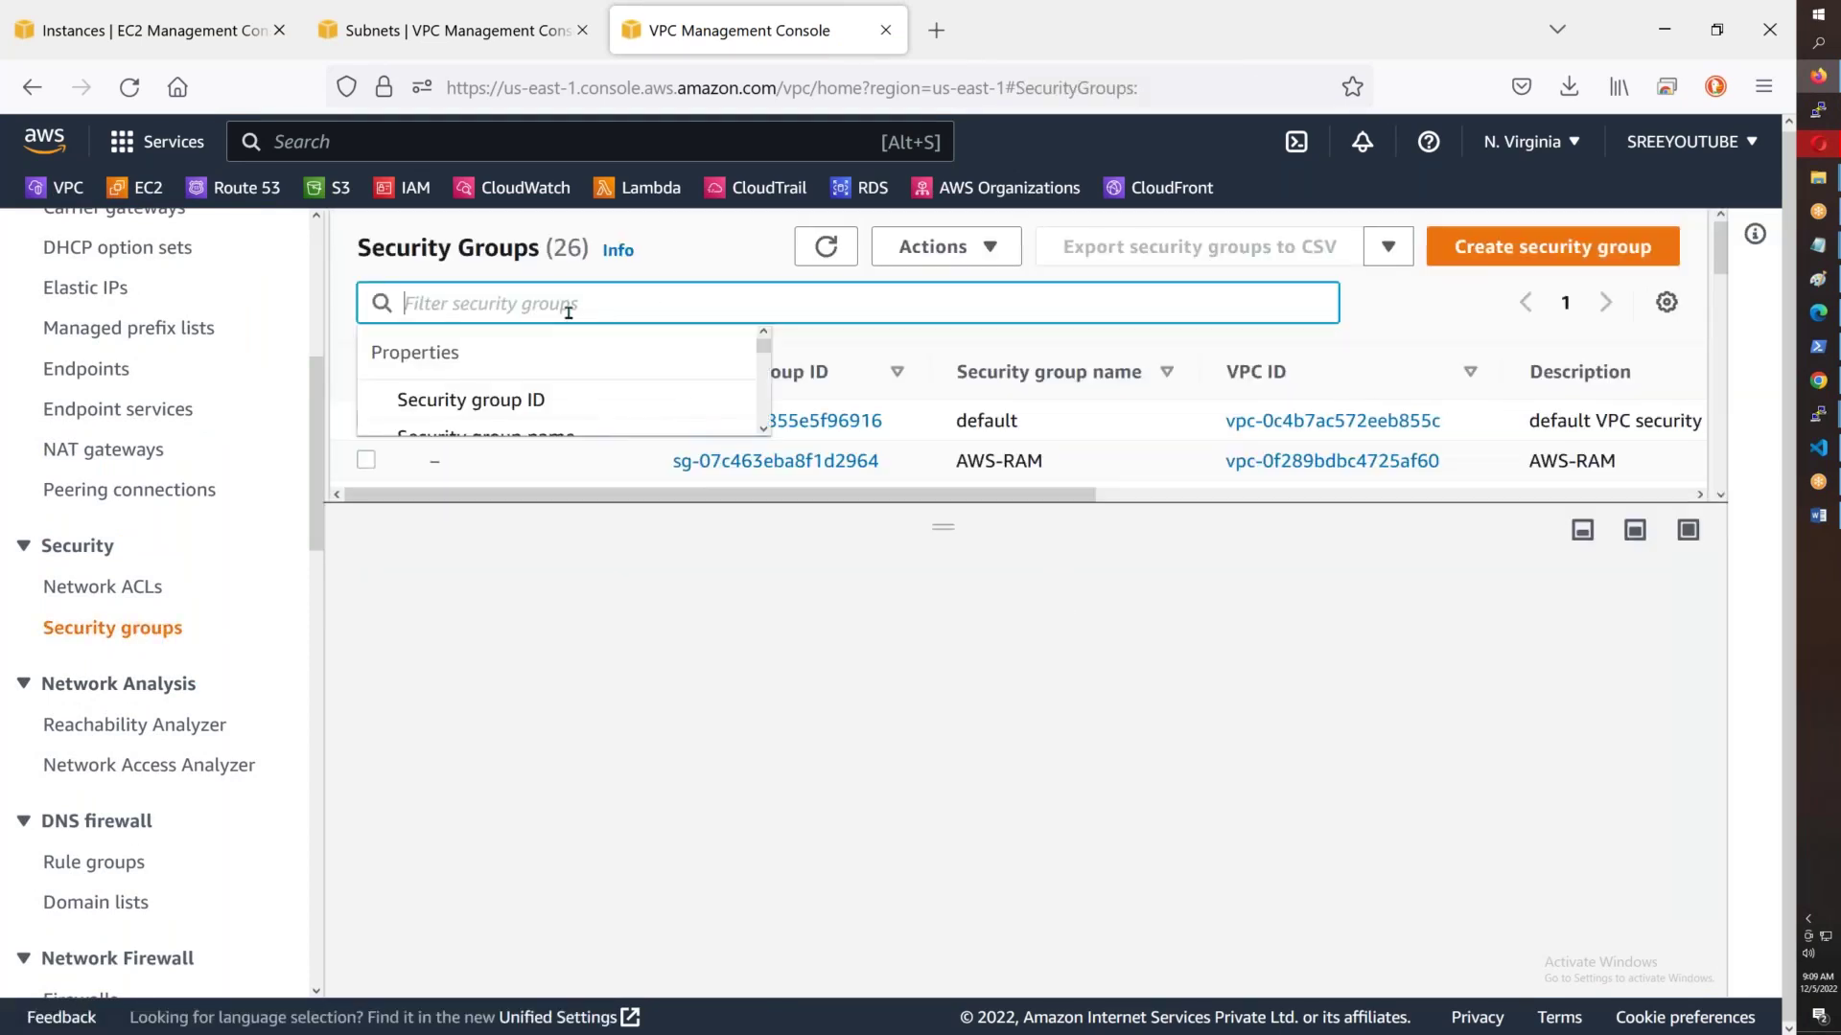
key("ctrl+v")
left_click(563, 426)
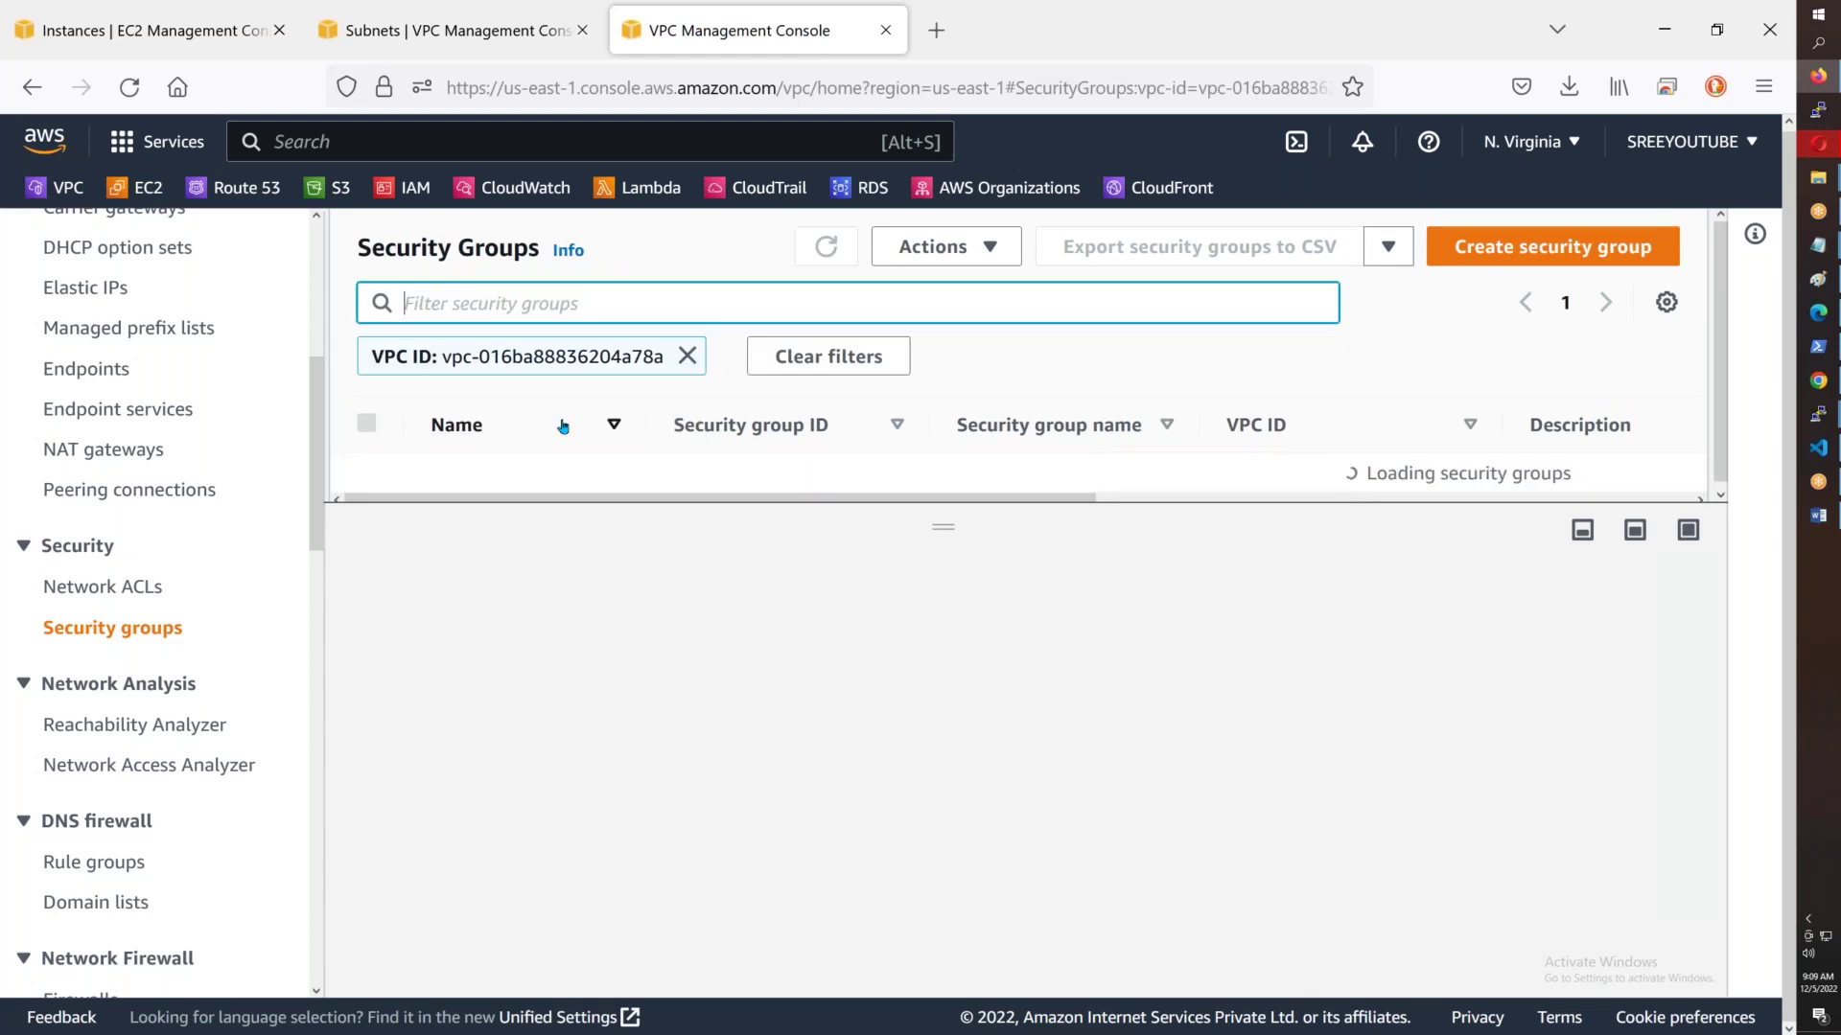
left_click(560, 473)
- Rename the group AWSB43-Default-SG and review its outbound and inbound rules
left_click(457, 474)
type("AWSB43-")
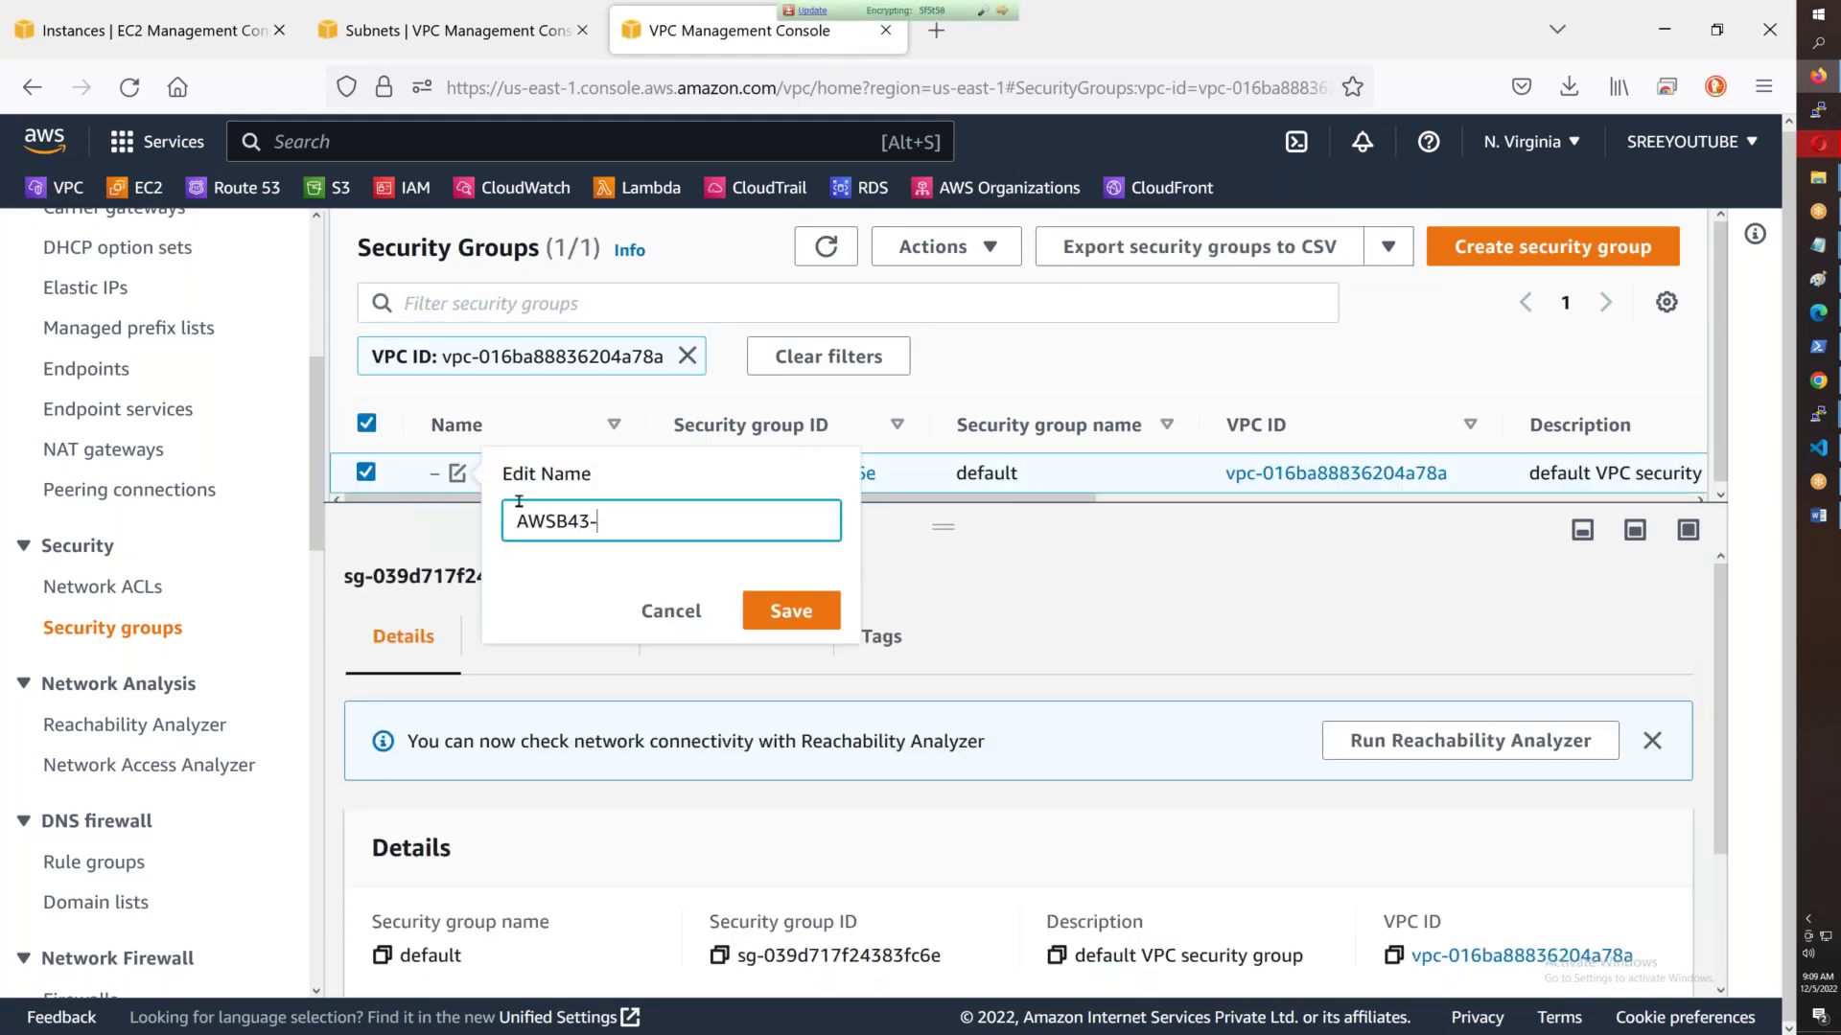
type("Default-SG")
left_click(791, 611)
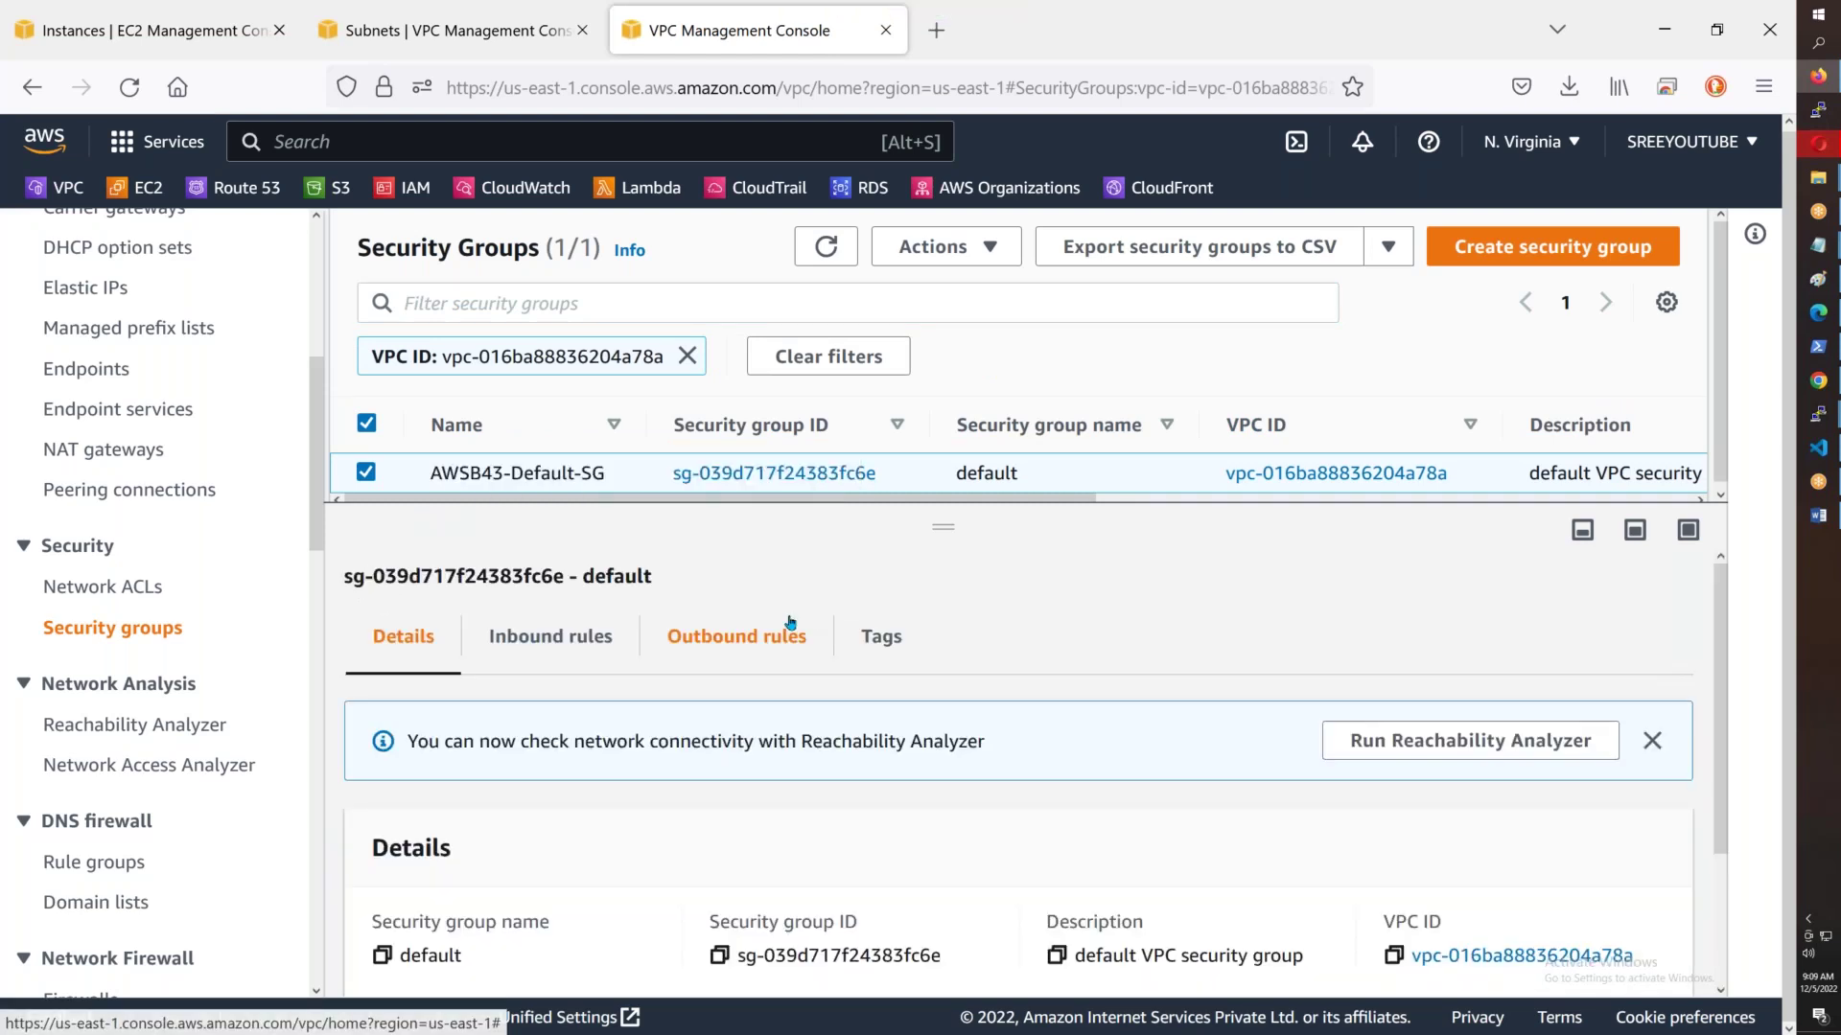
left_click(769, 640)
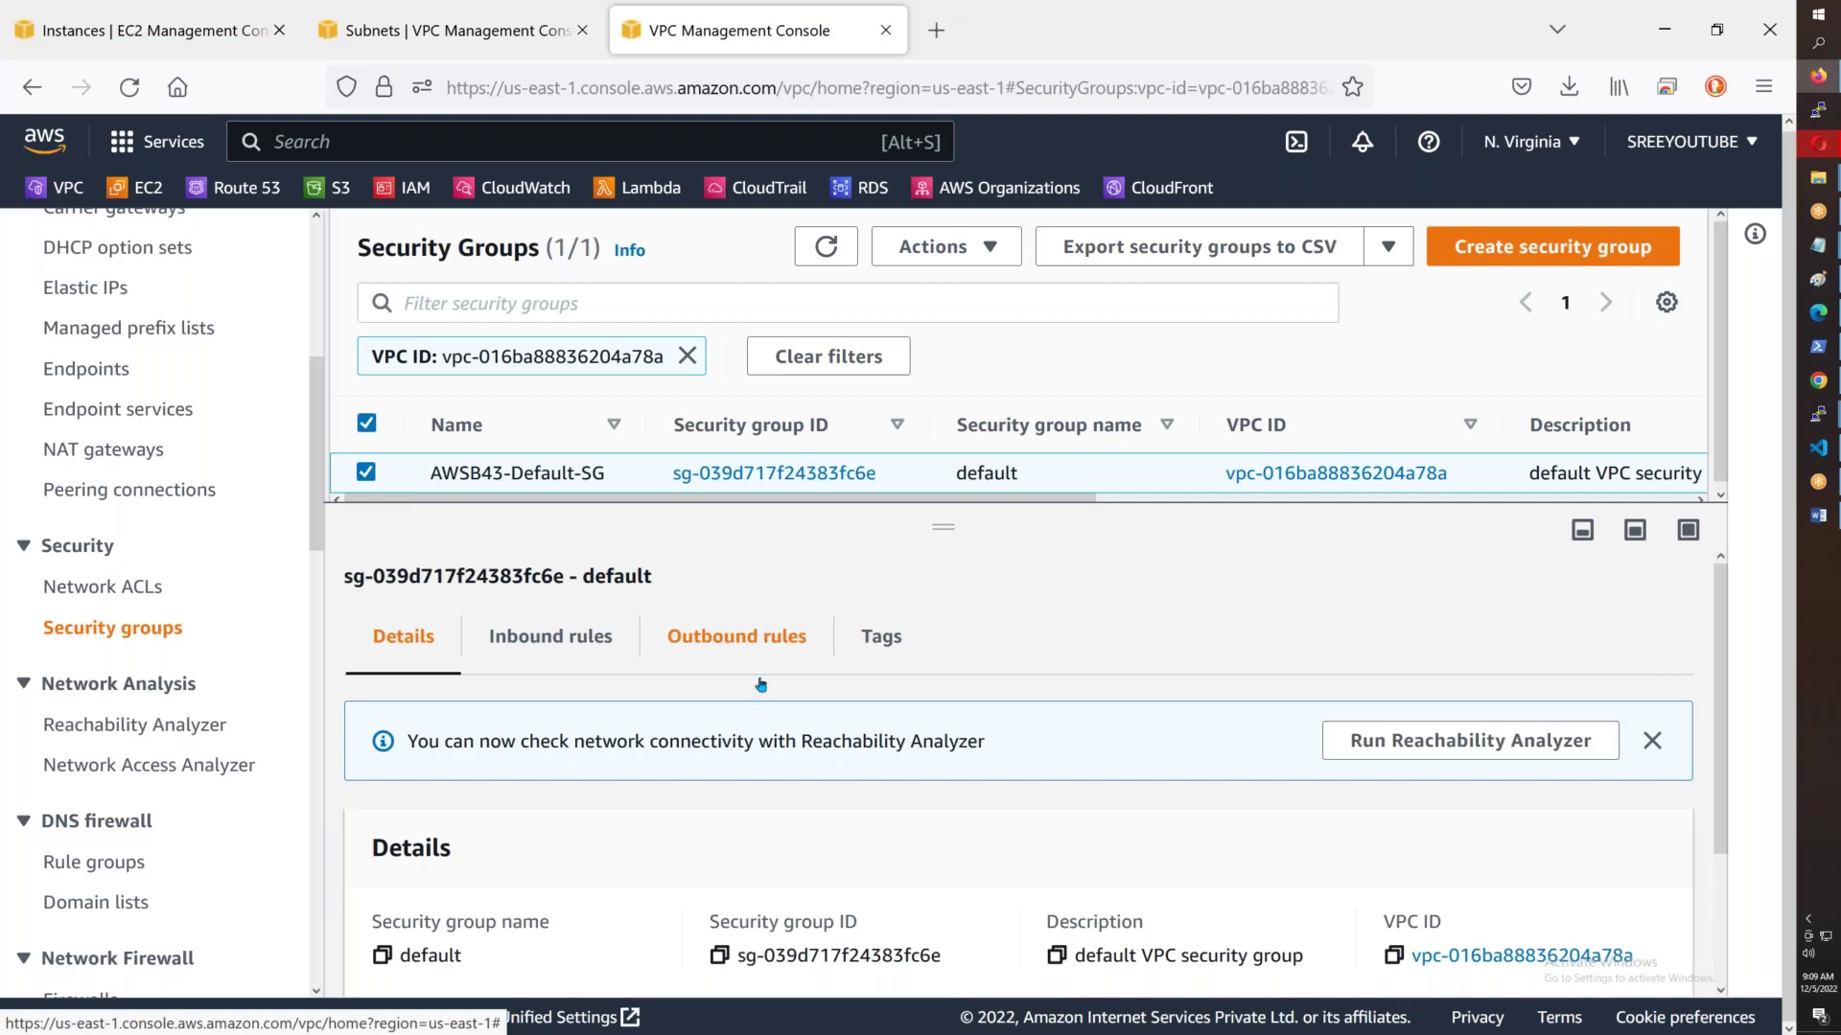
scroll(1169, 959, "down", 1)
left_click_drag(1169, 983, 1596, 980)
left_click(556, 571)
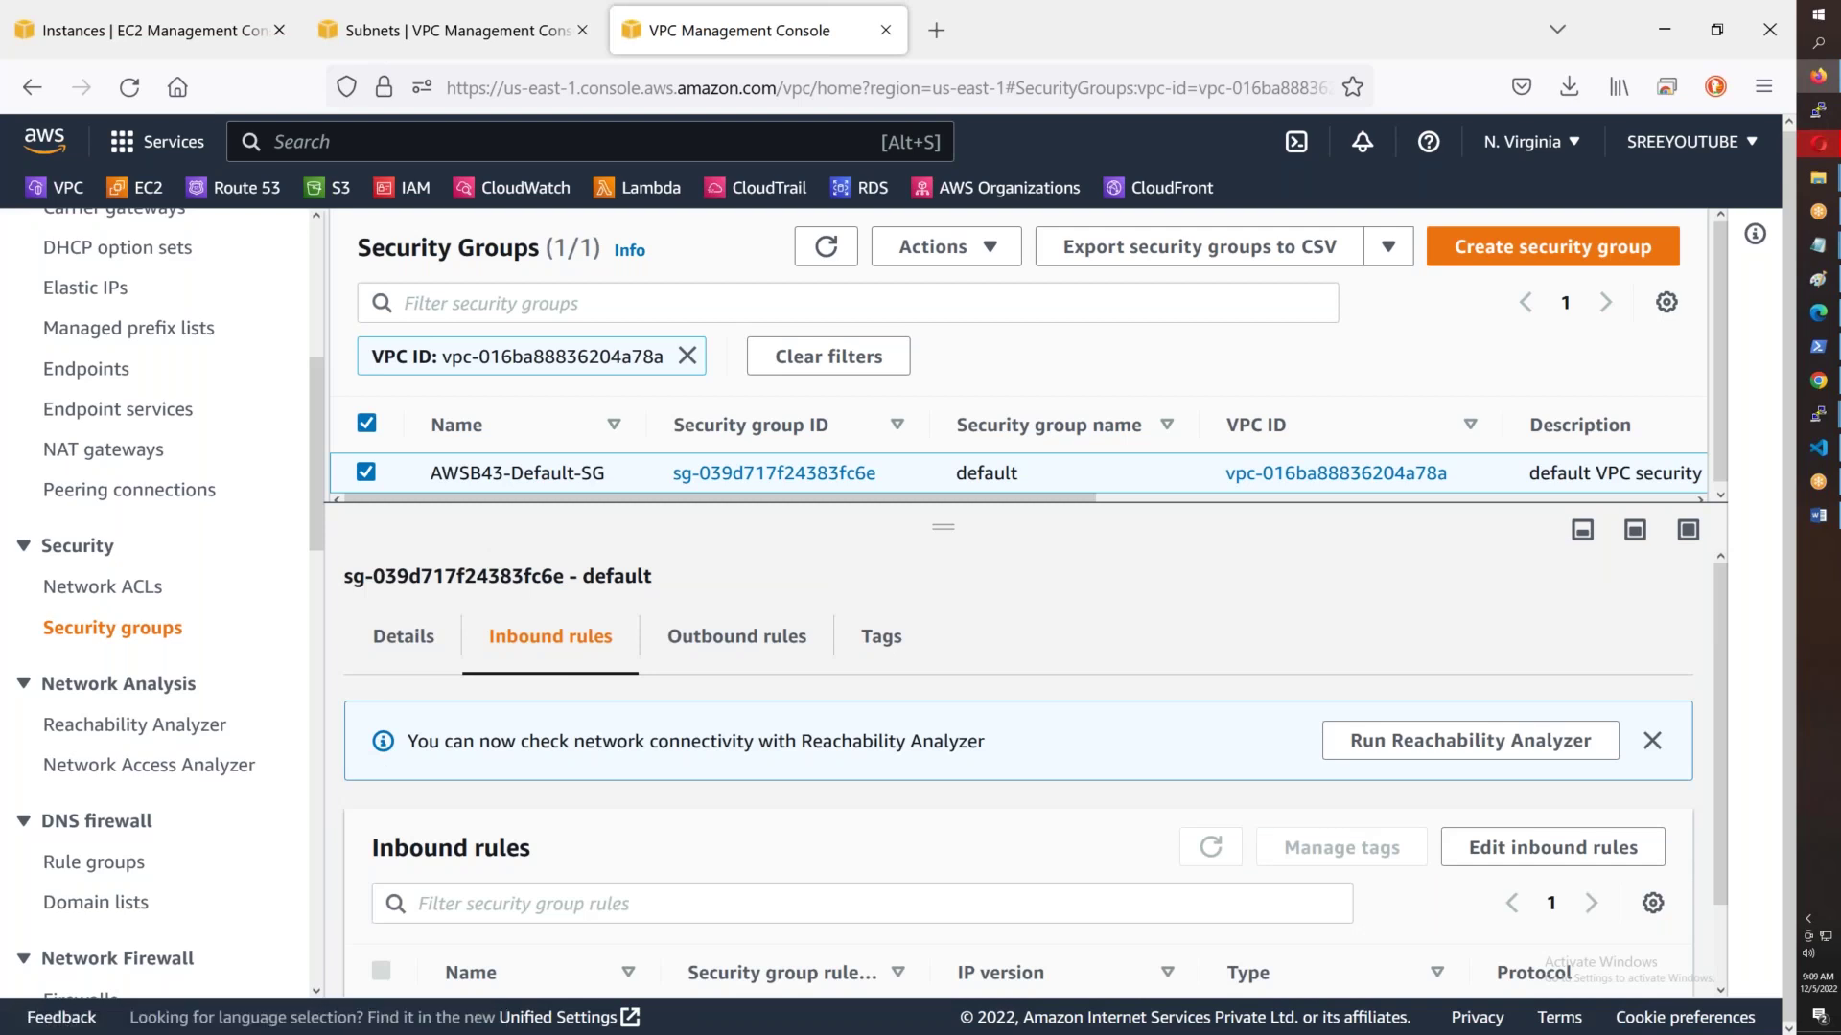
scroll(1018, 767, "down", 1)
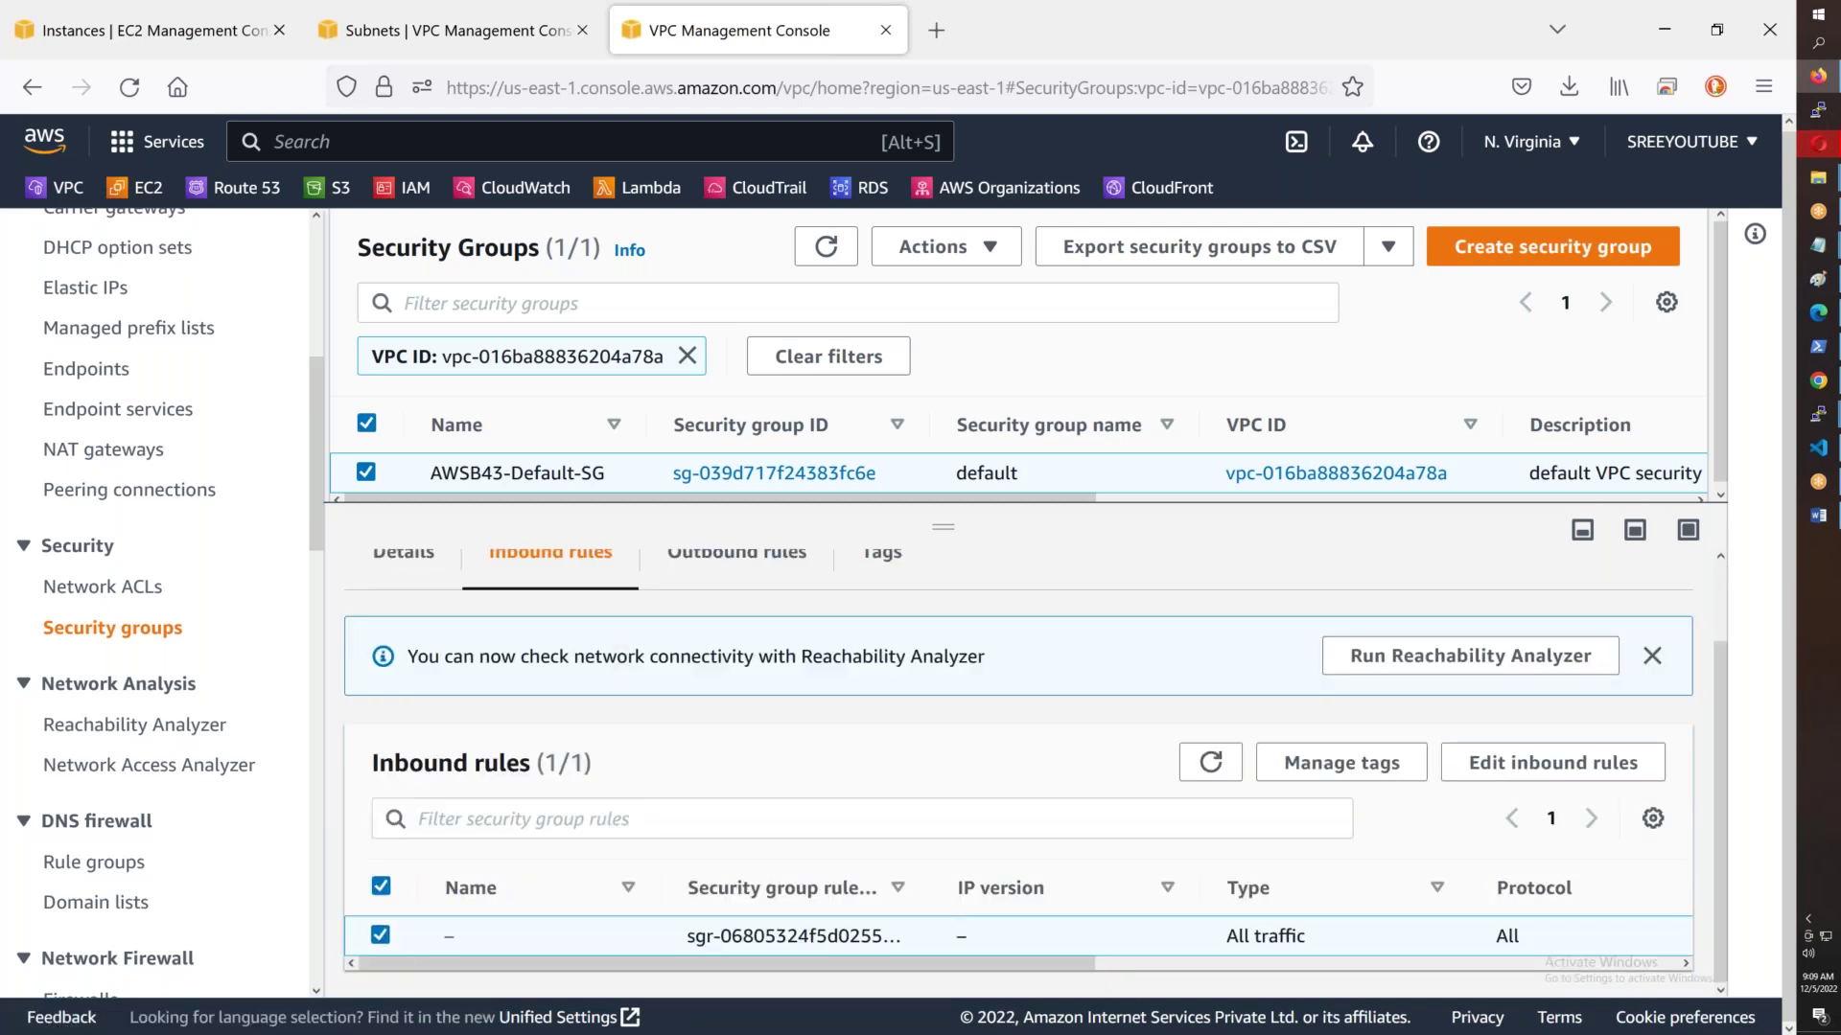
- Add an inbound rule allowing All traffic from Anywhere-IPv4 (0.0.0.0/0) and save the rules
left_click(1477, 781)
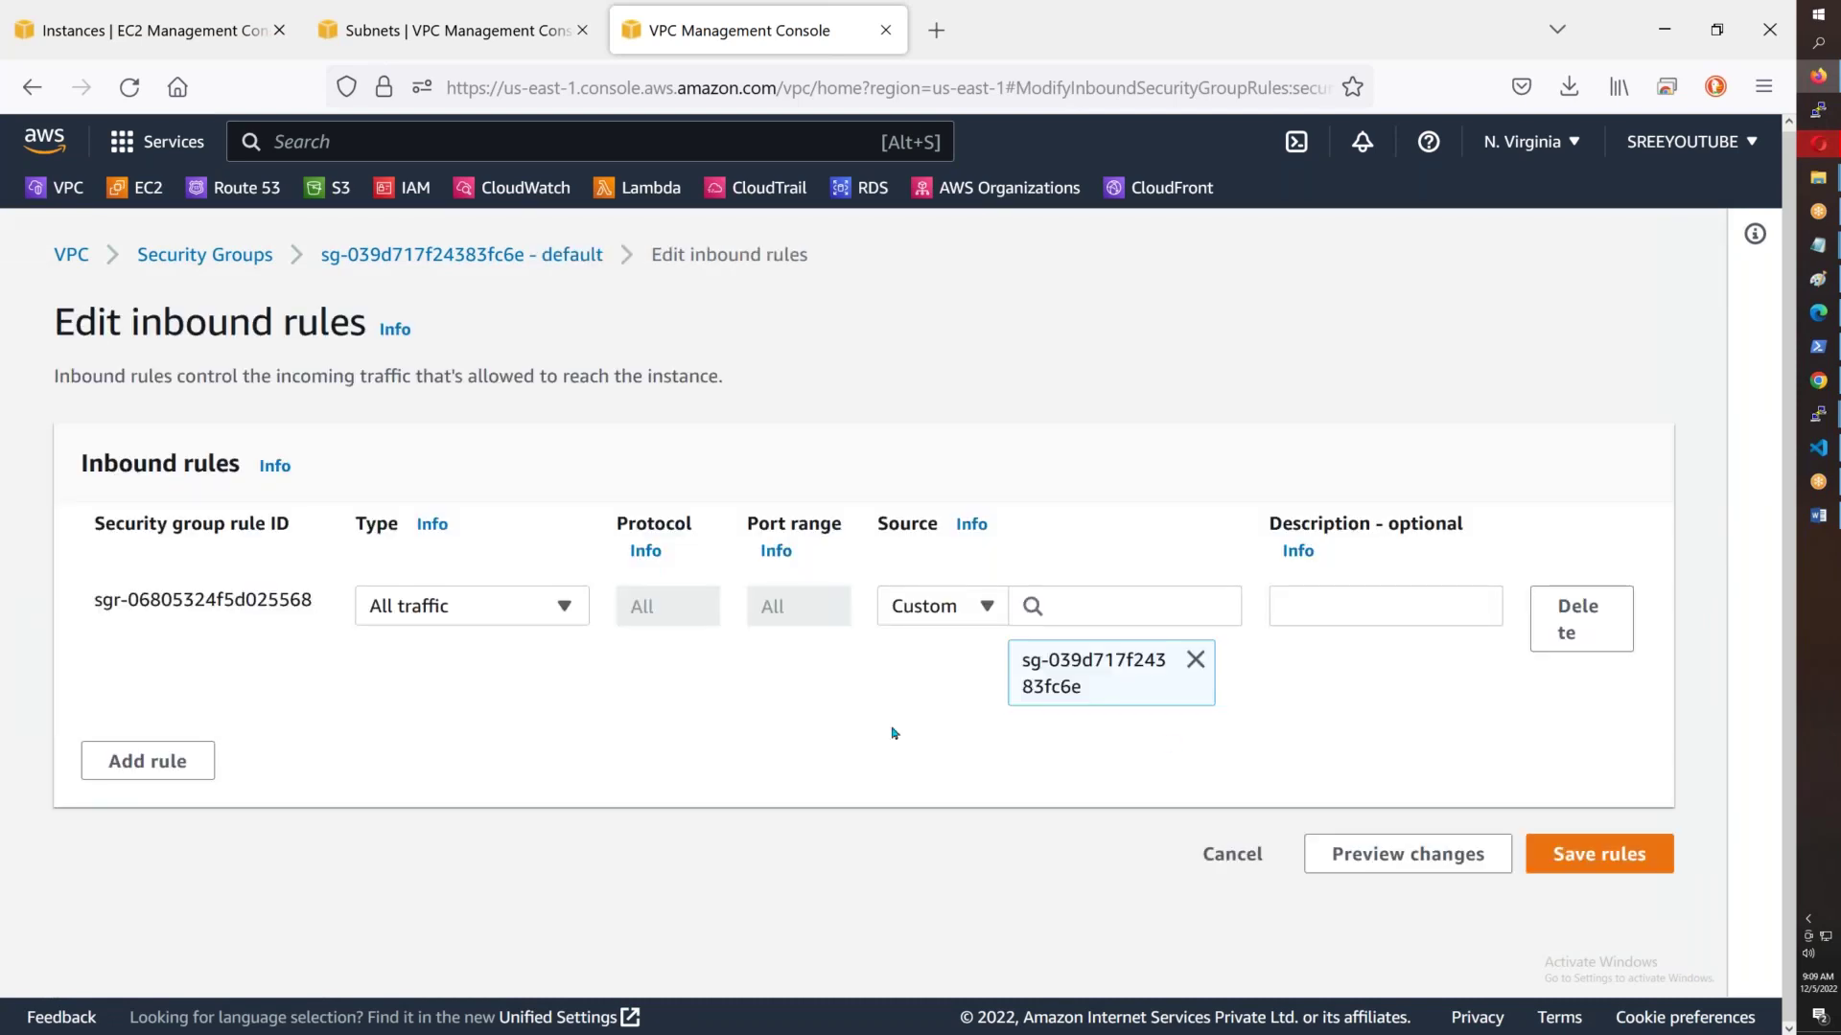
left_click(147, 762)
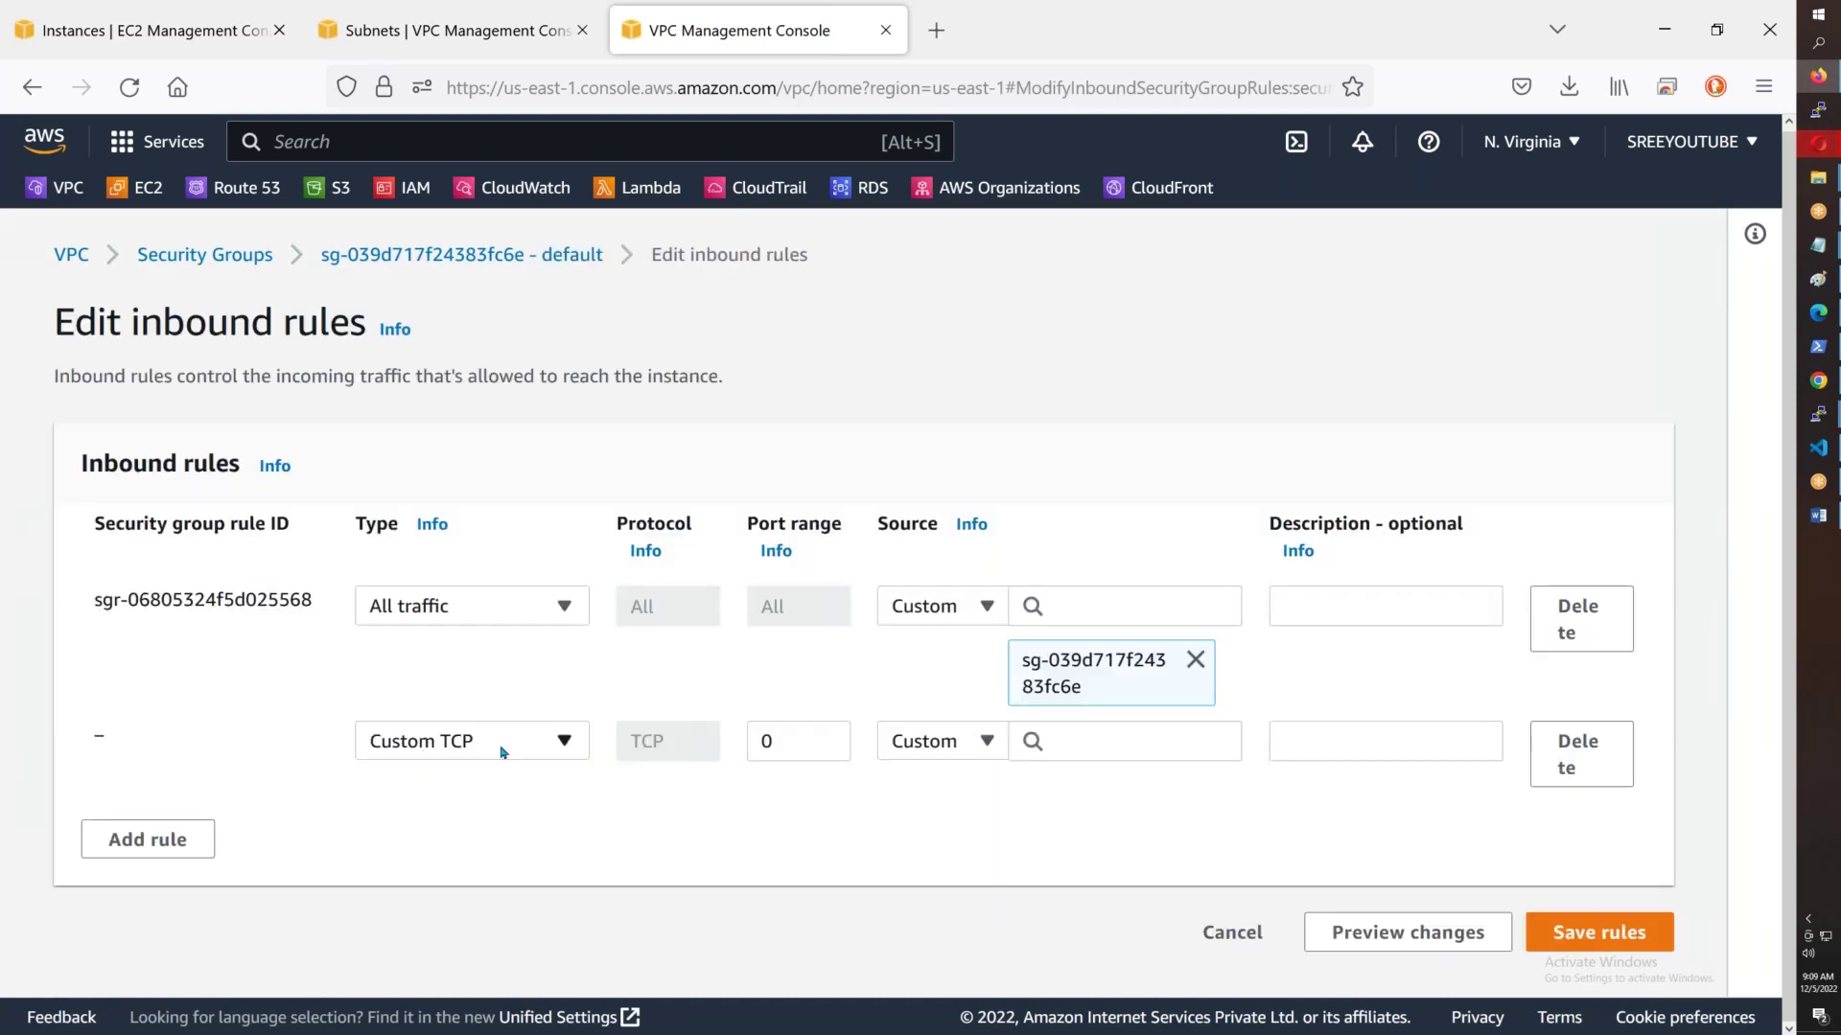
left_click(501, 752)
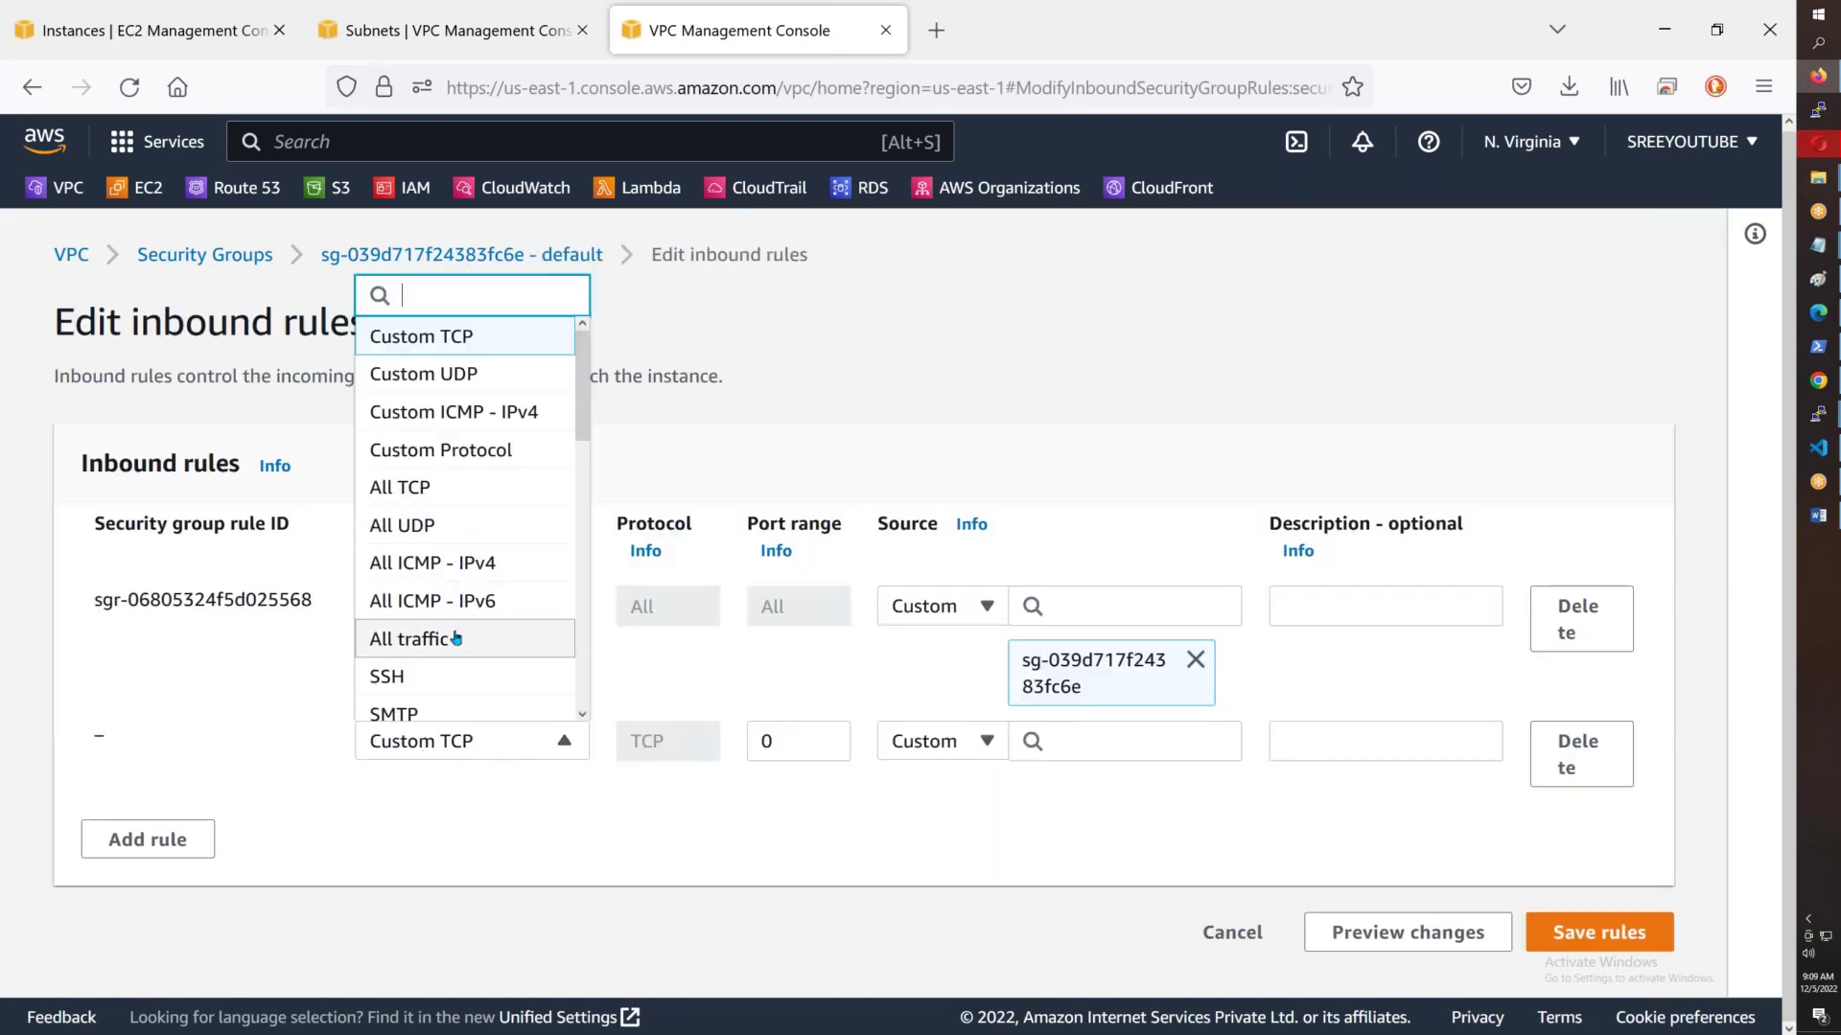
left_click(451, 637)
left_click(986, 744)
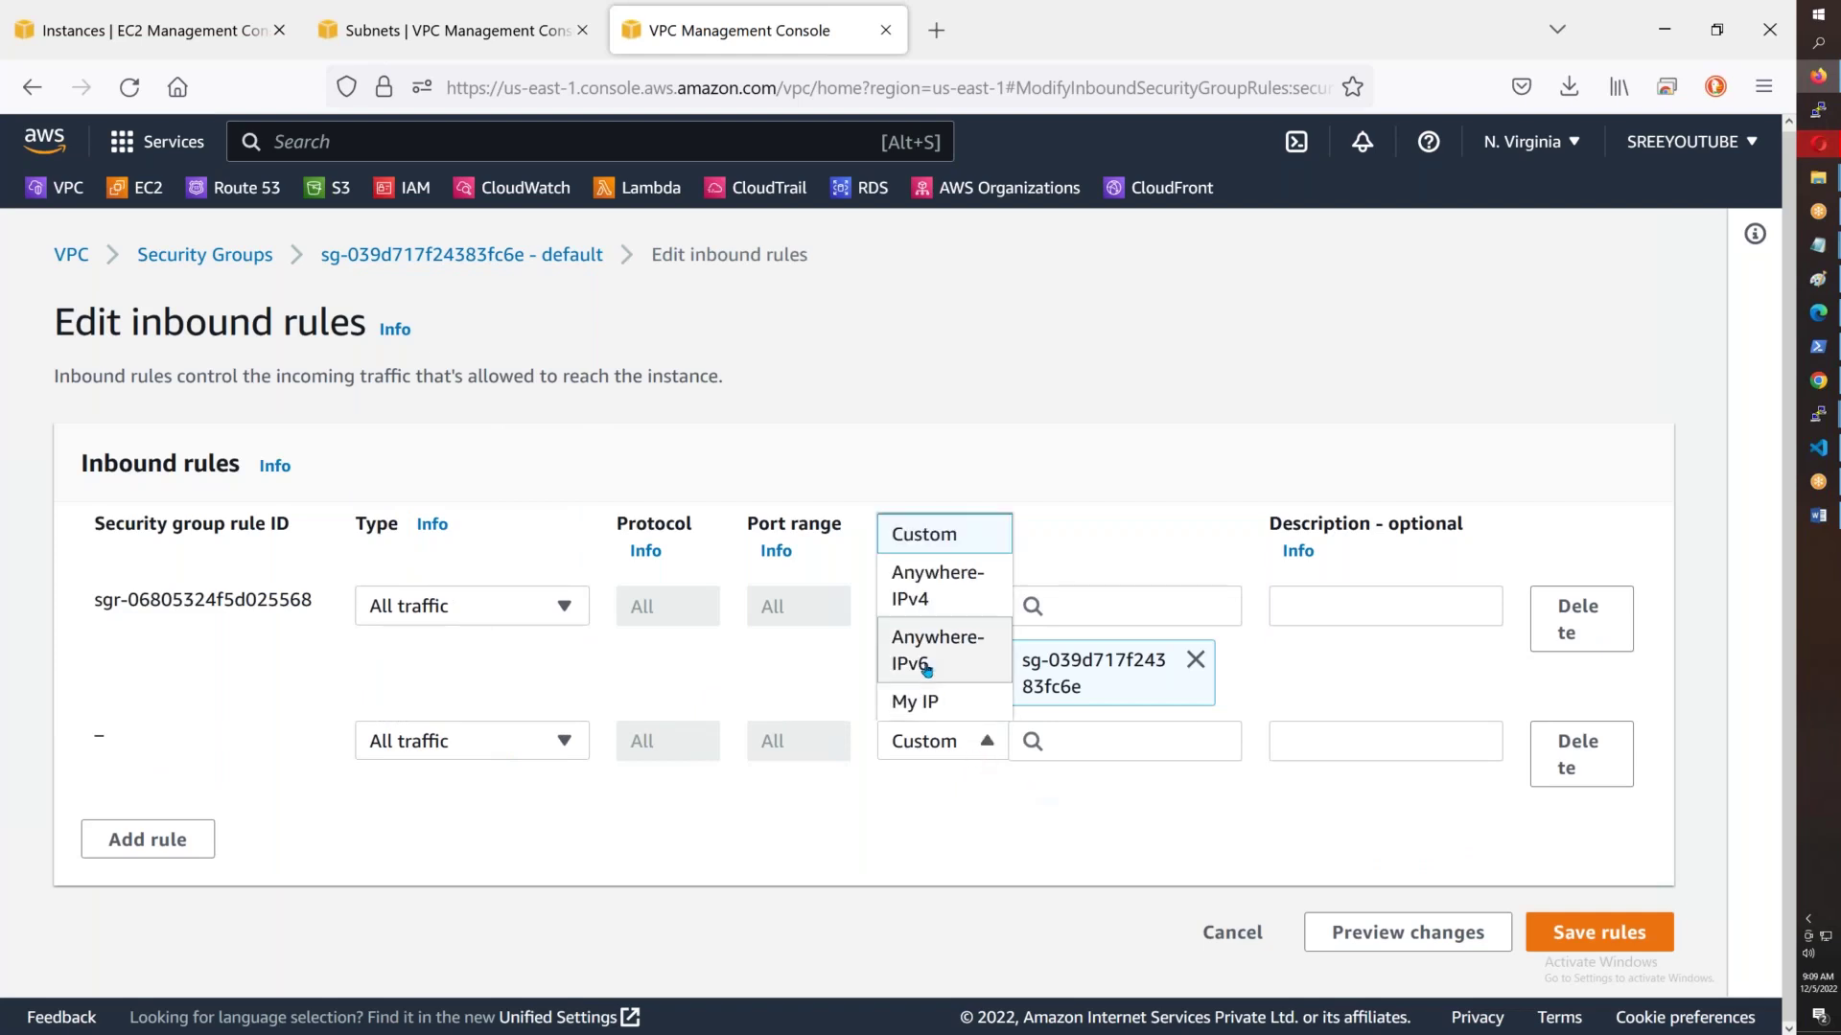
left_click(927, 591)
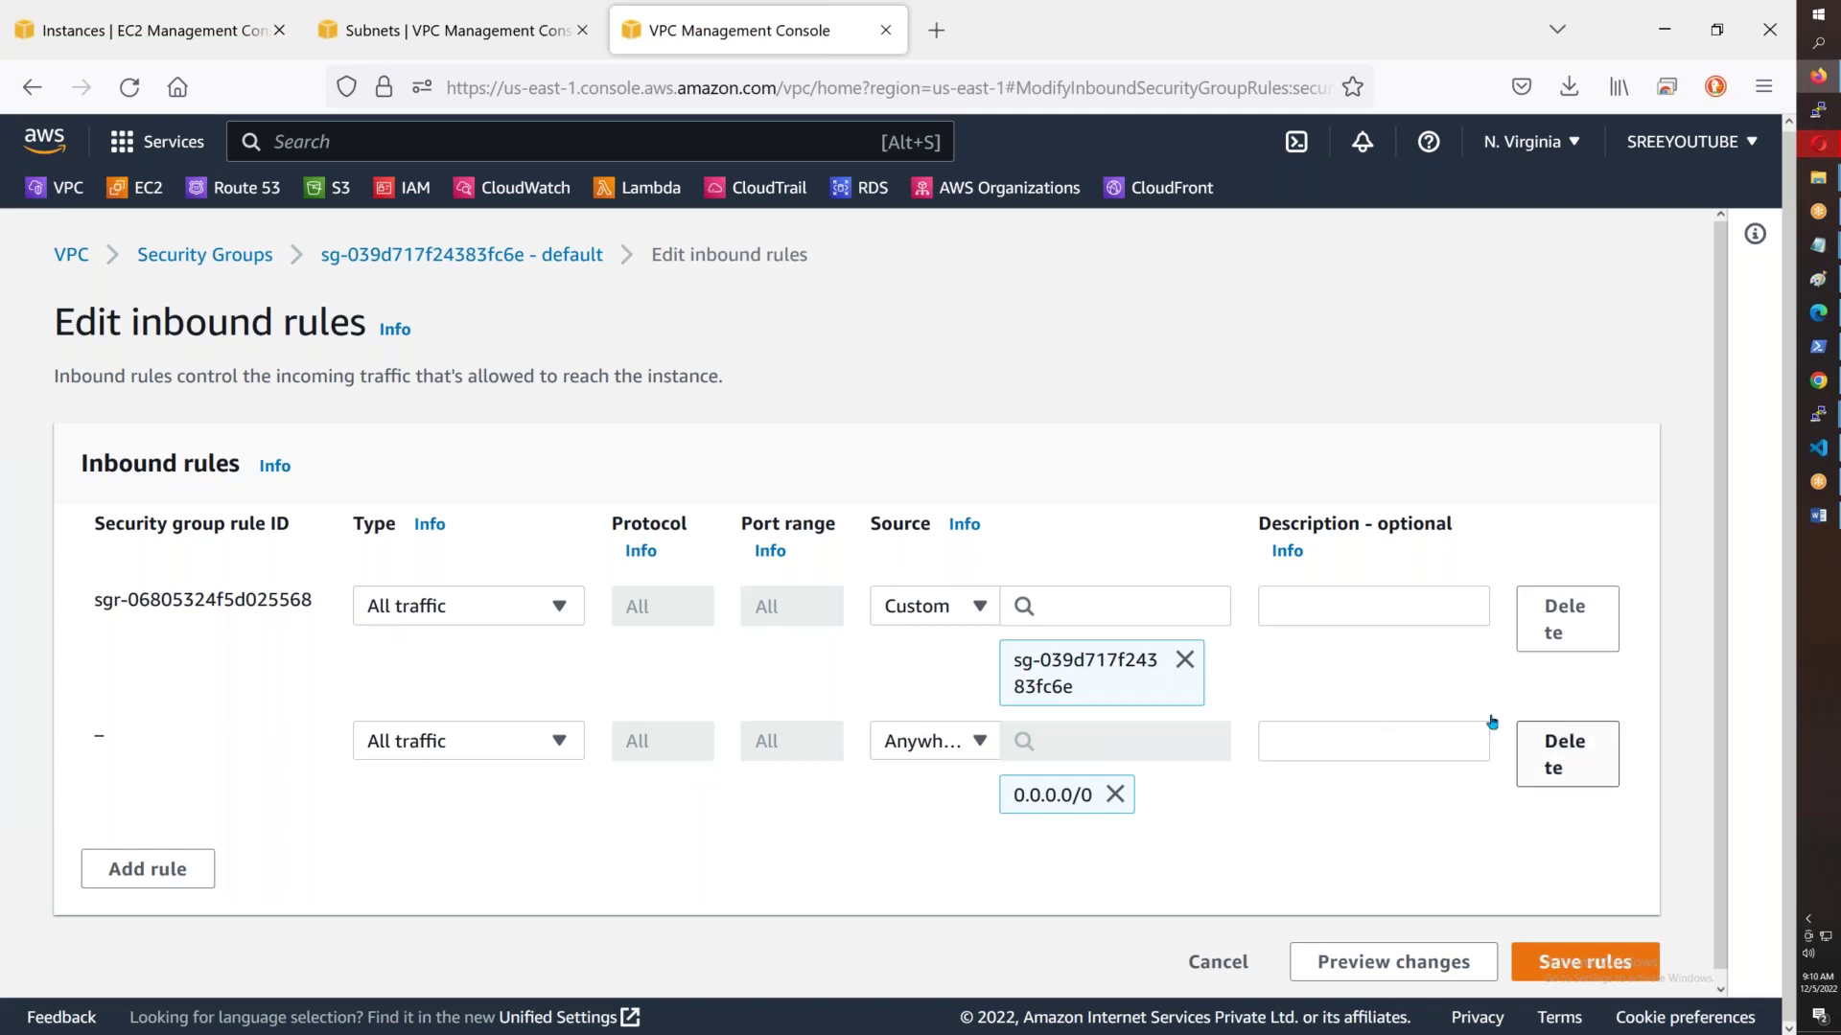
left_click(1607, 968)
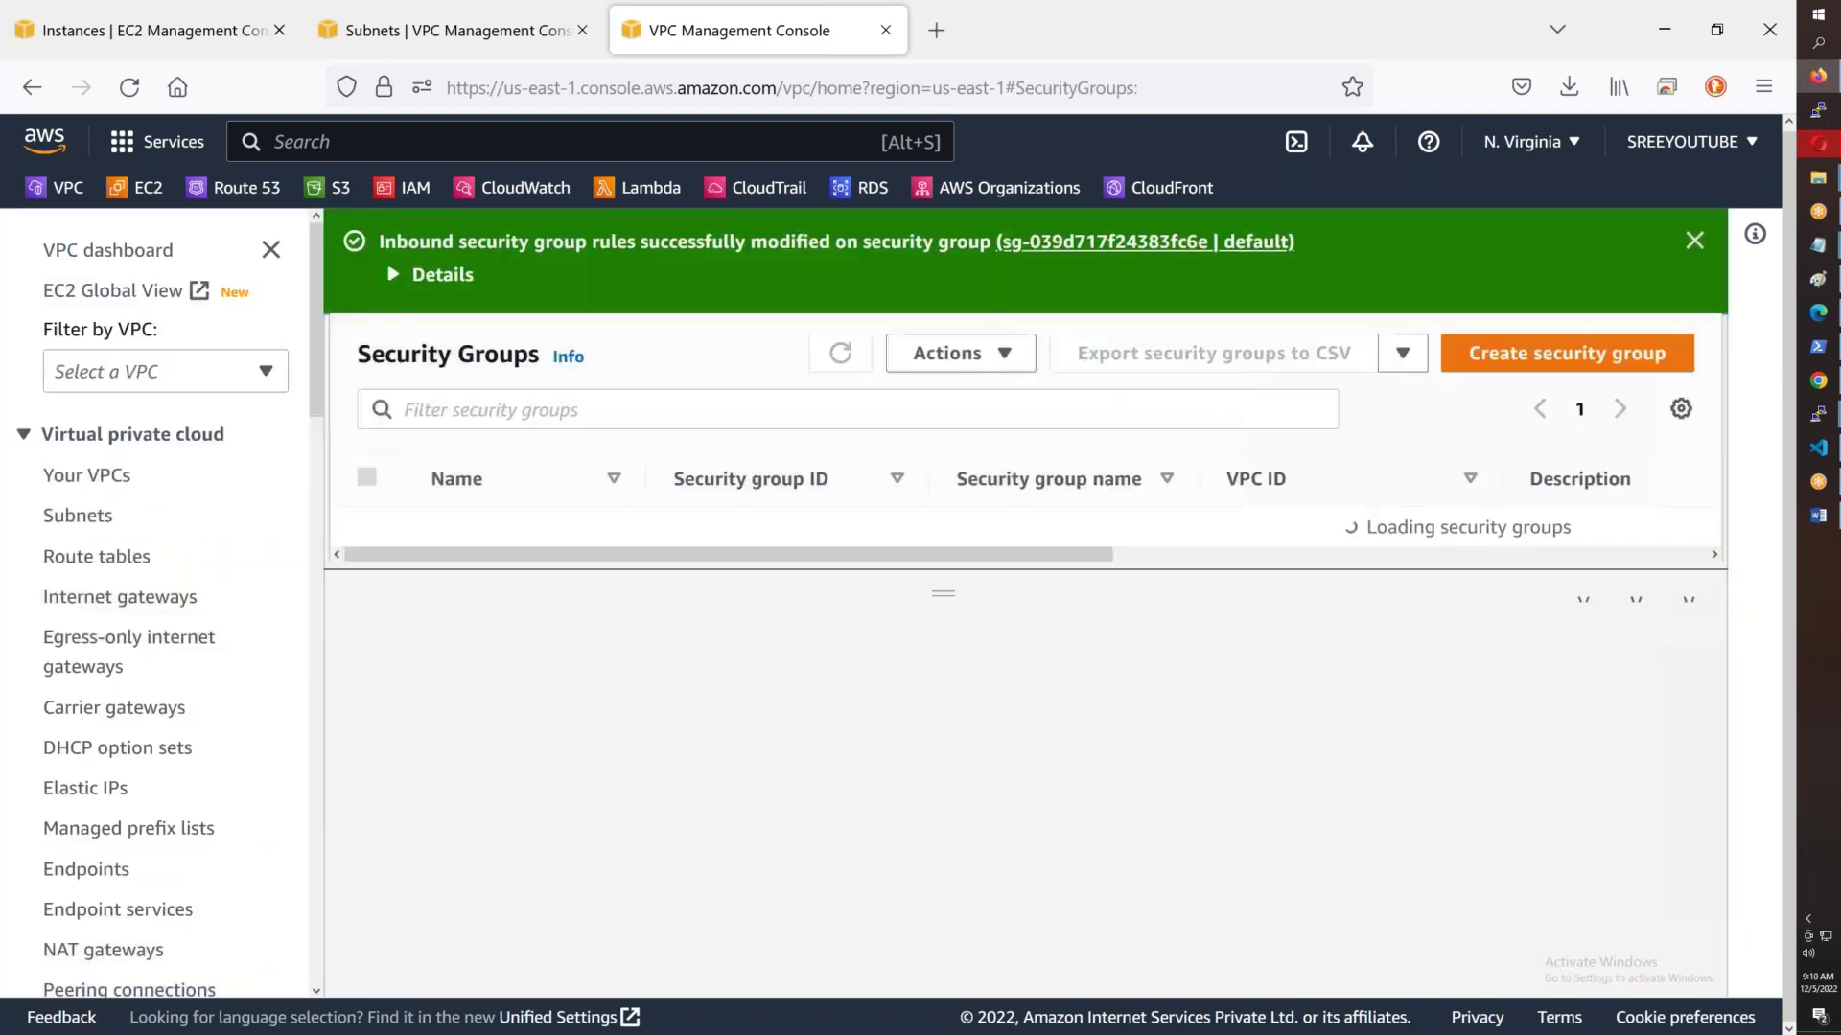
left_click(1695, 243)
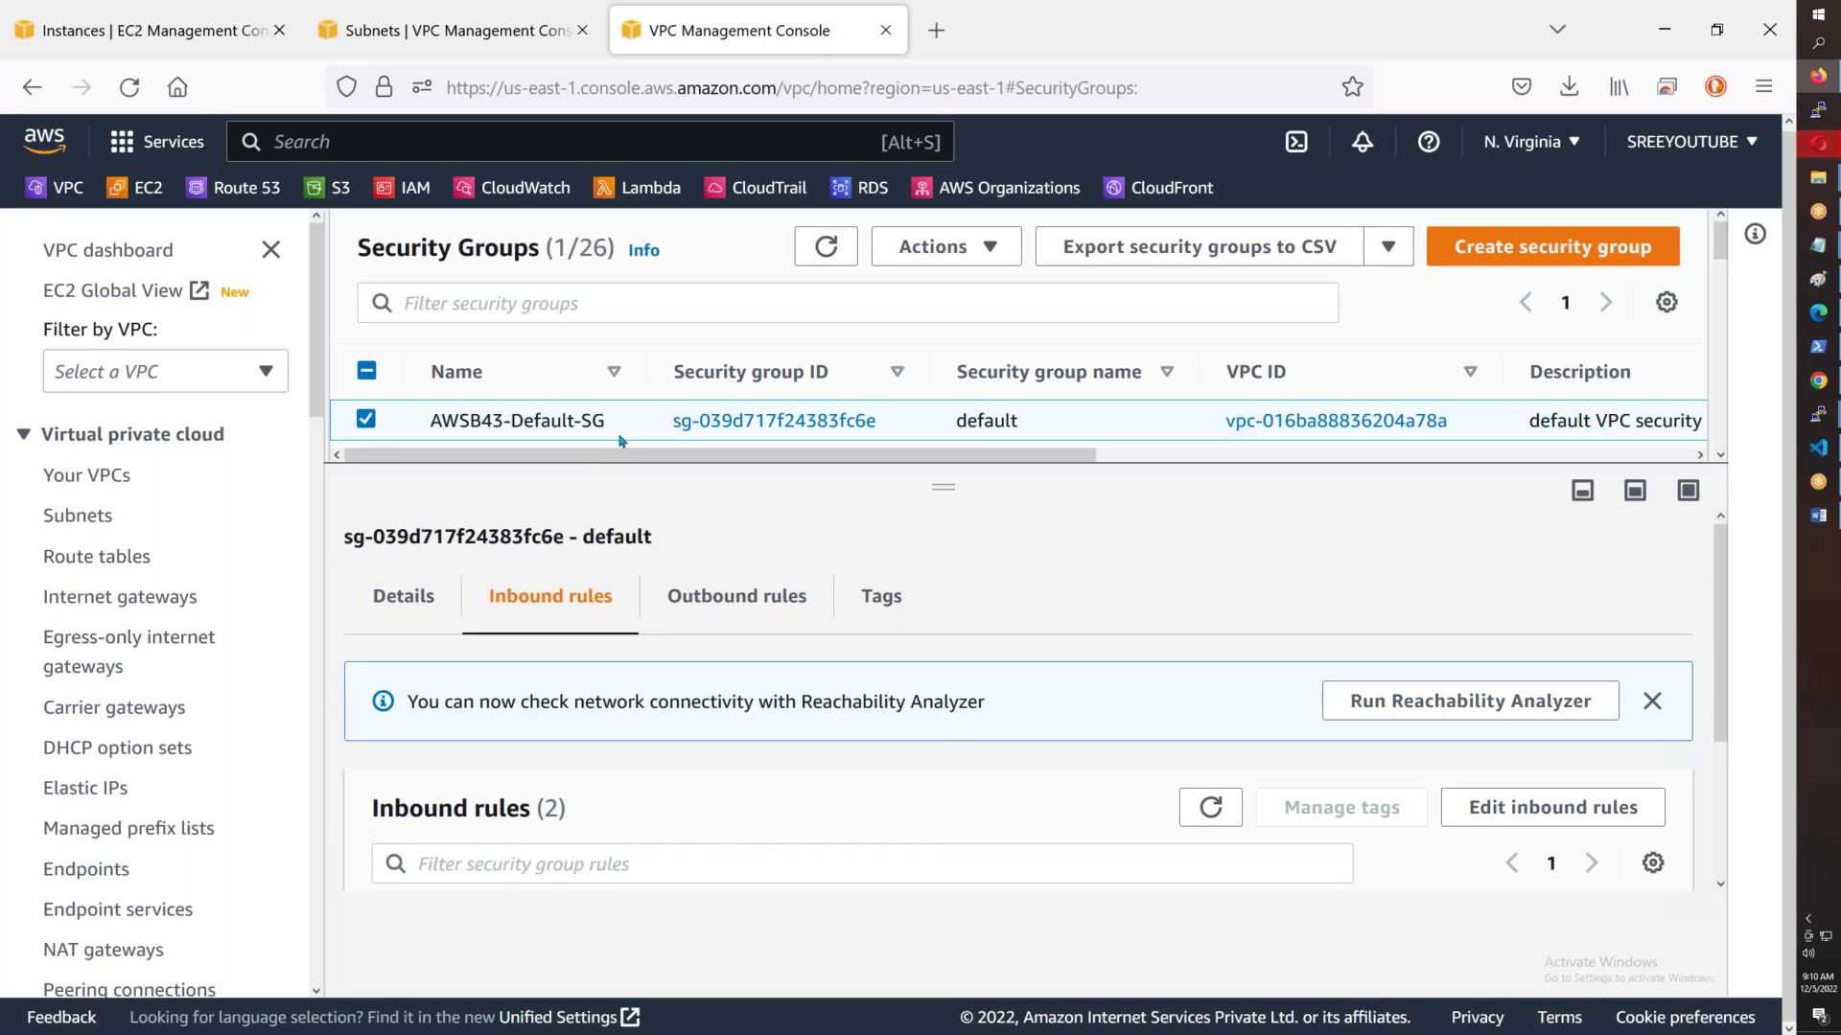
- Put Keypair and EC2 Instance on separate lines below a blank line, dropping the ampersand
mouse_move(1818, 245)
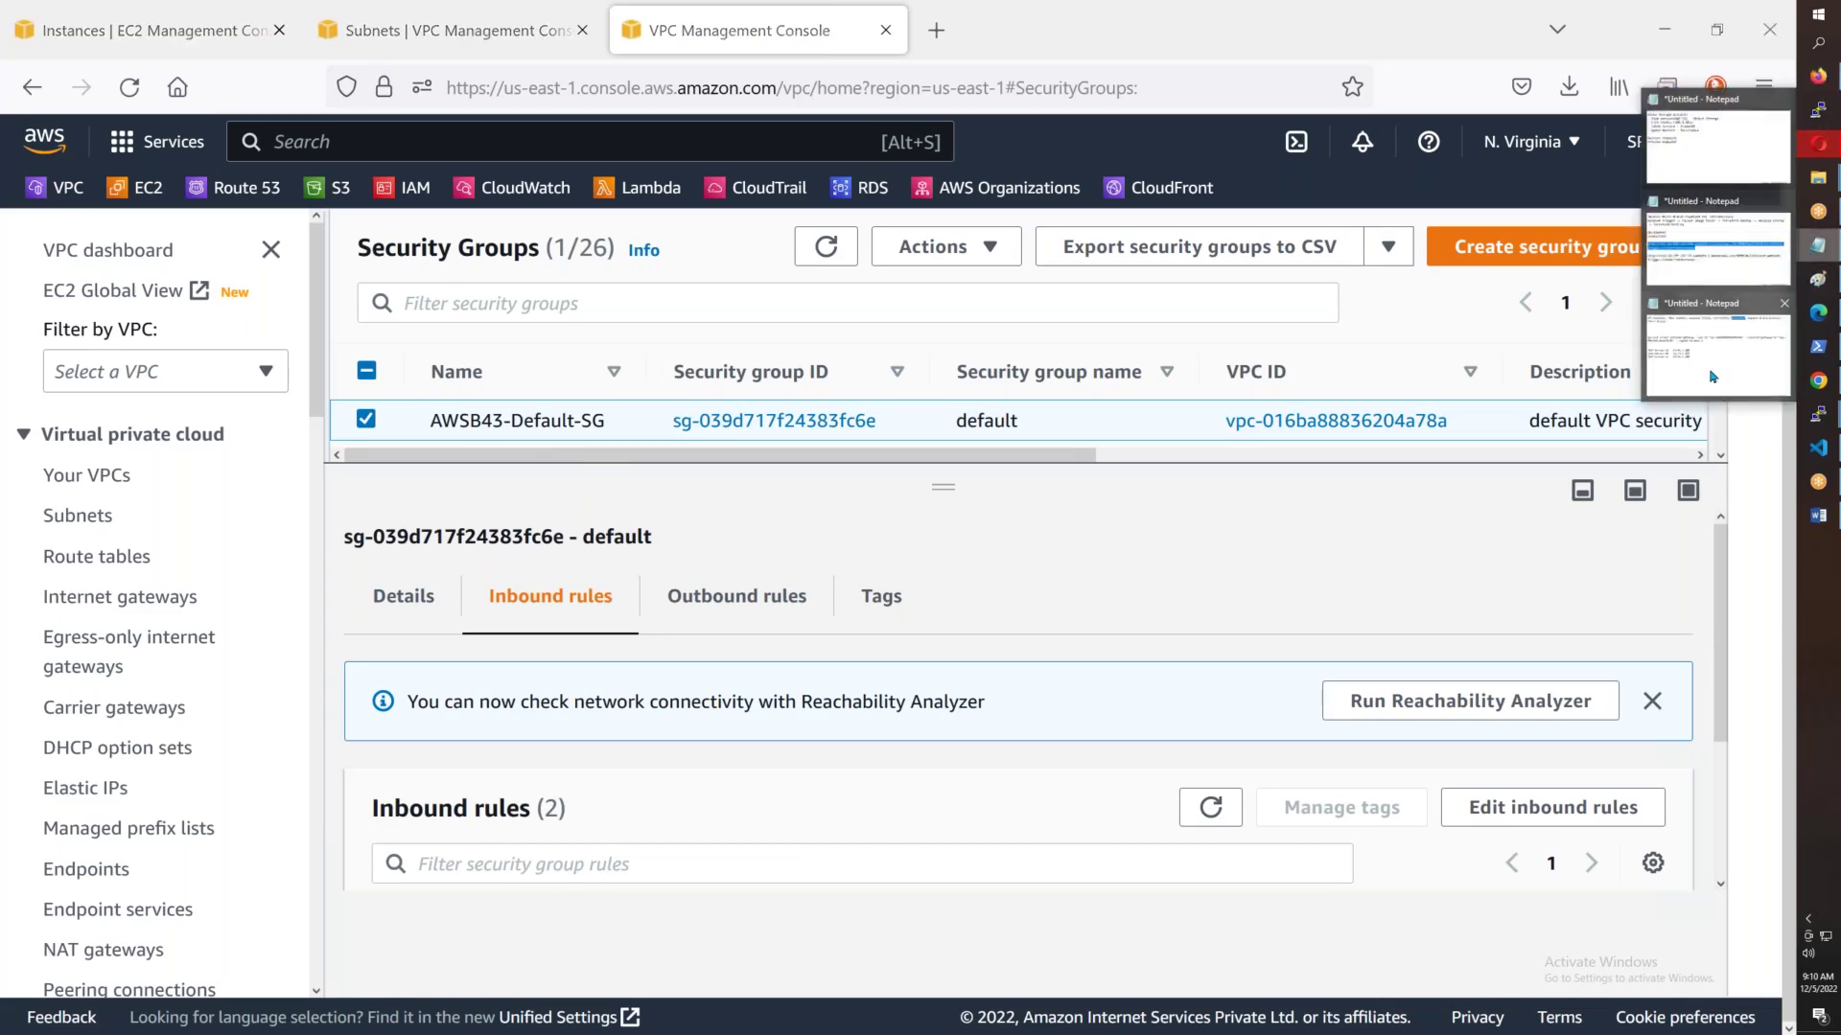
left_click(1720, 345)
left_click_drag(1245, 62, 126, 25)
left_click(1263, 63)
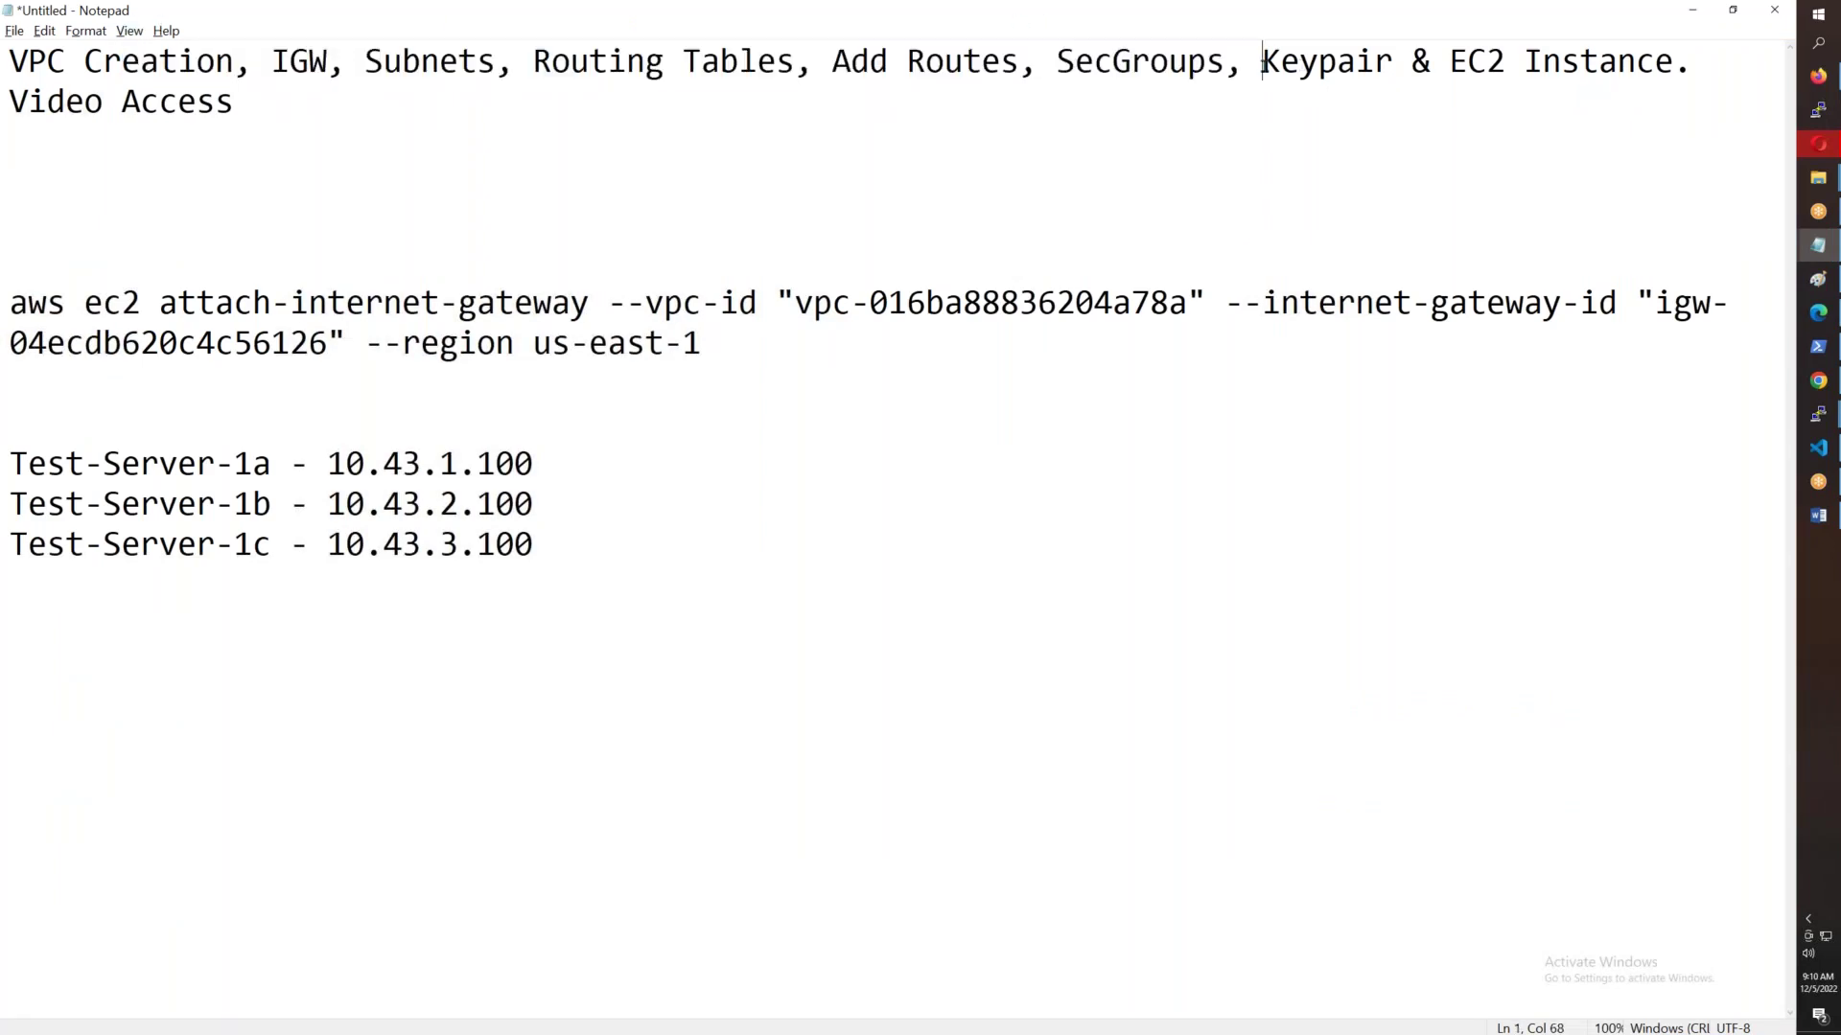
key("Return")
key("Return")
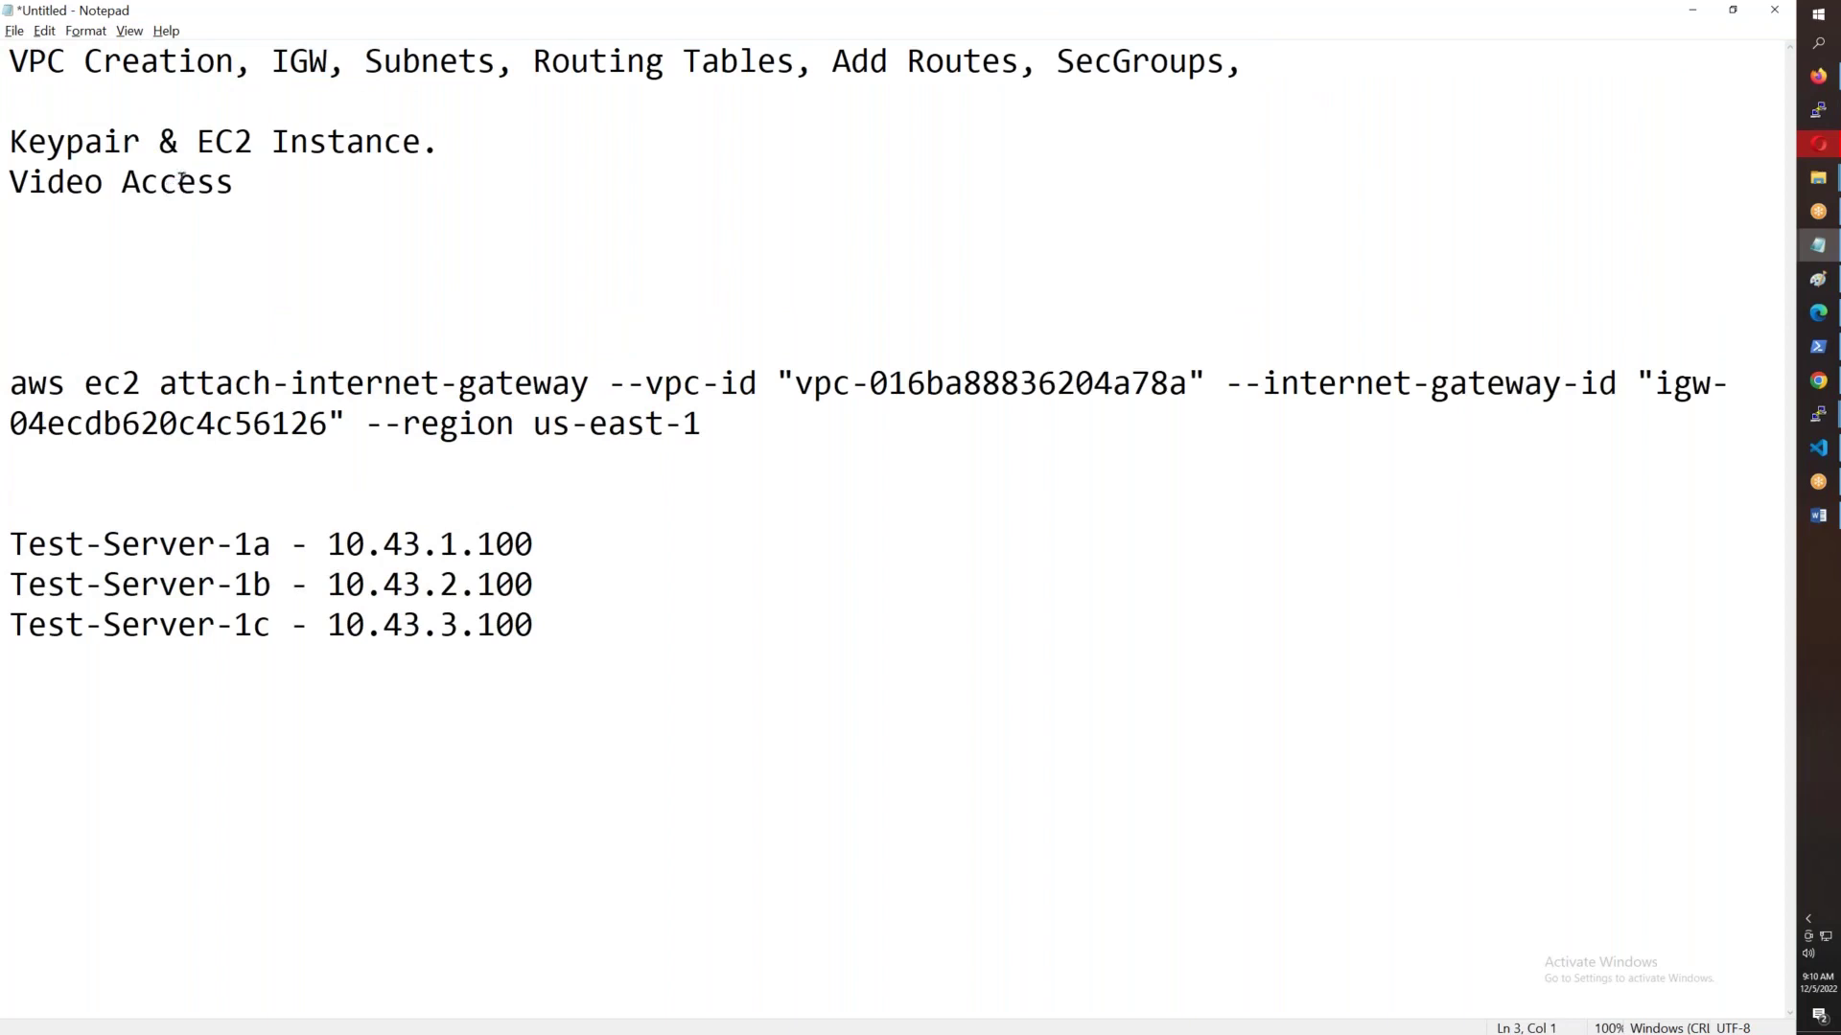
left_click(198, 141)
key("BackSpace")
key("BackSpace")
key("BackSpace")
key("Return")
left_click(268, 180)
key("BackSpace")
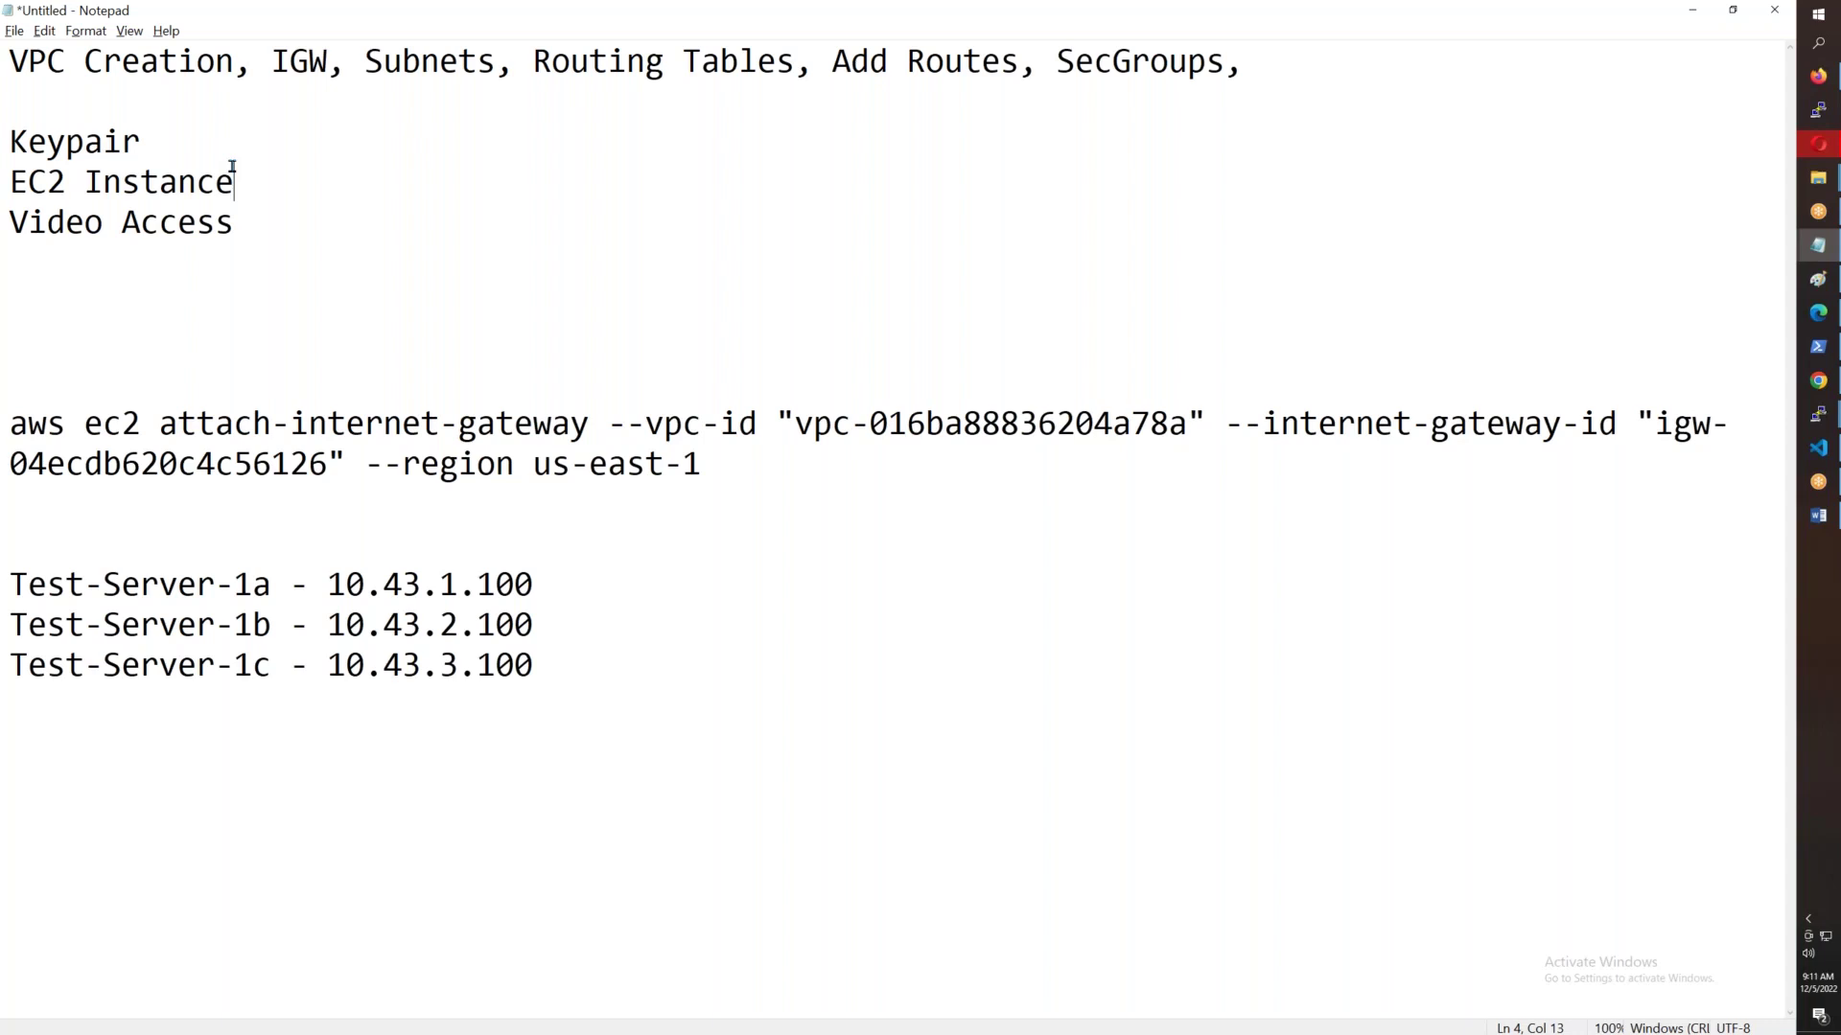
- Return to the security groups in the browser and show the All services catalogue
left_click(1818, 76)
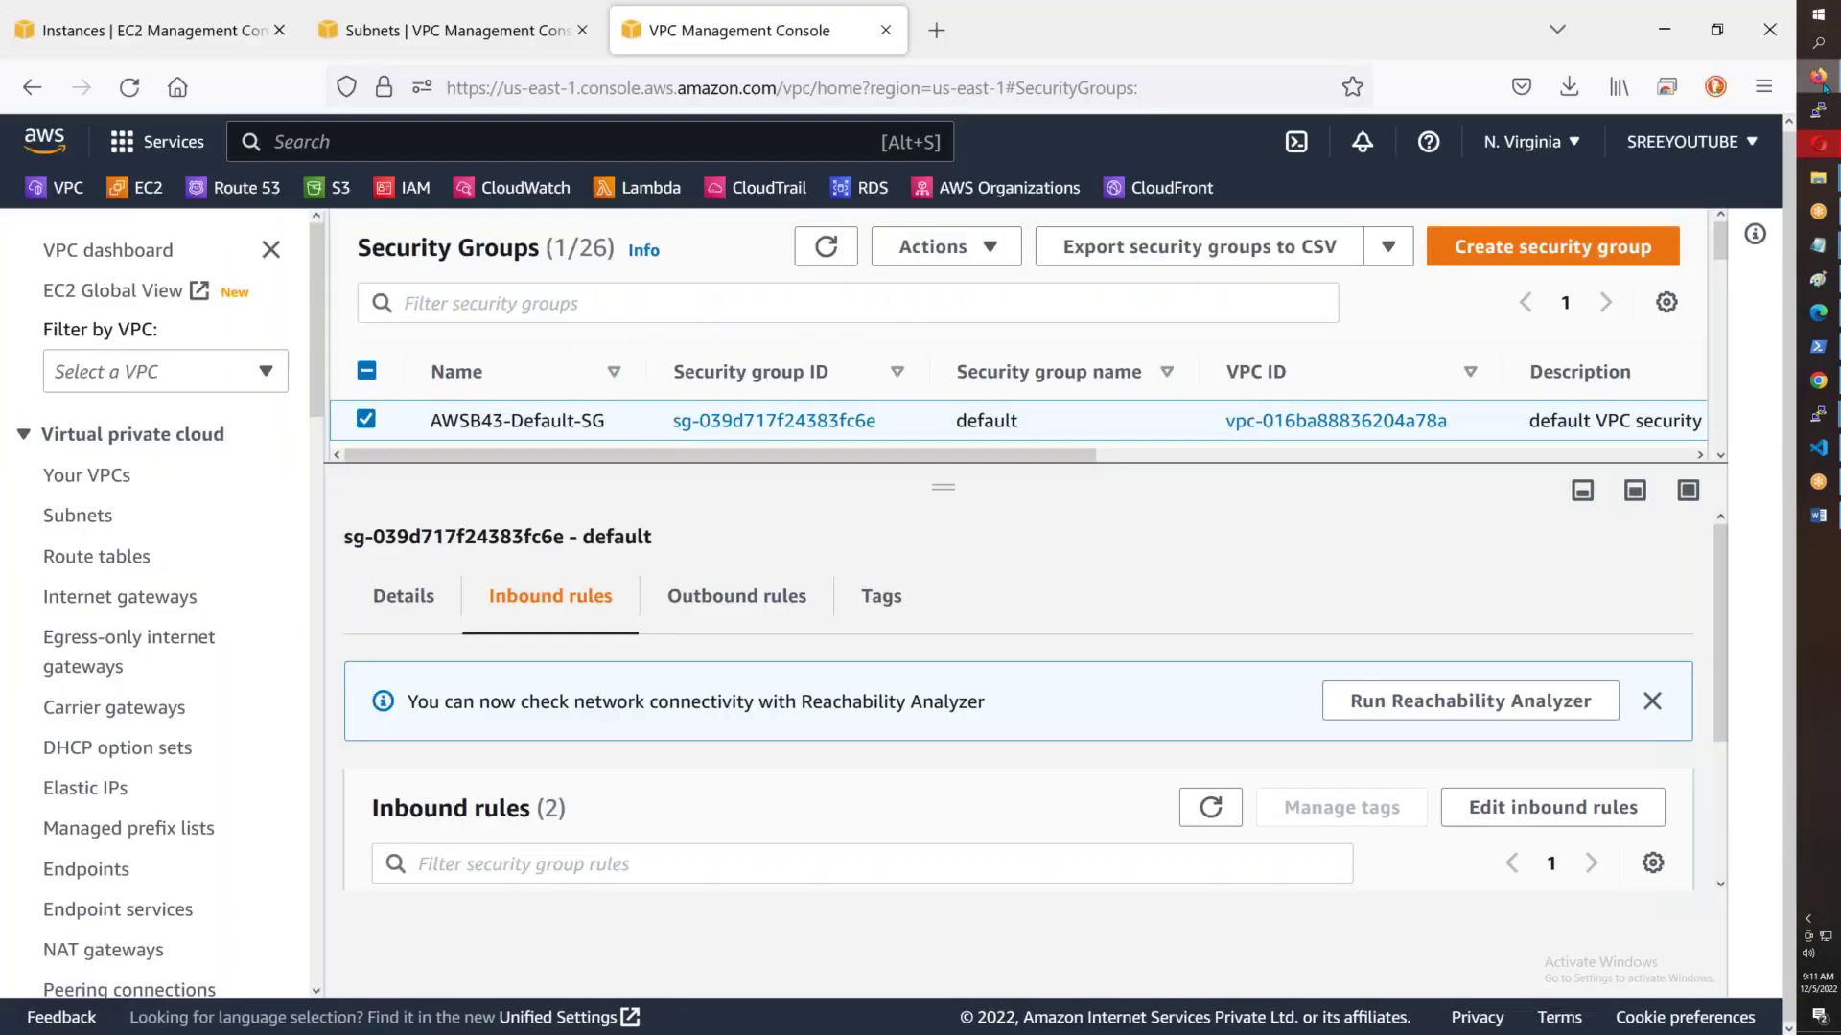
scroll(163, 594, "down", 10)
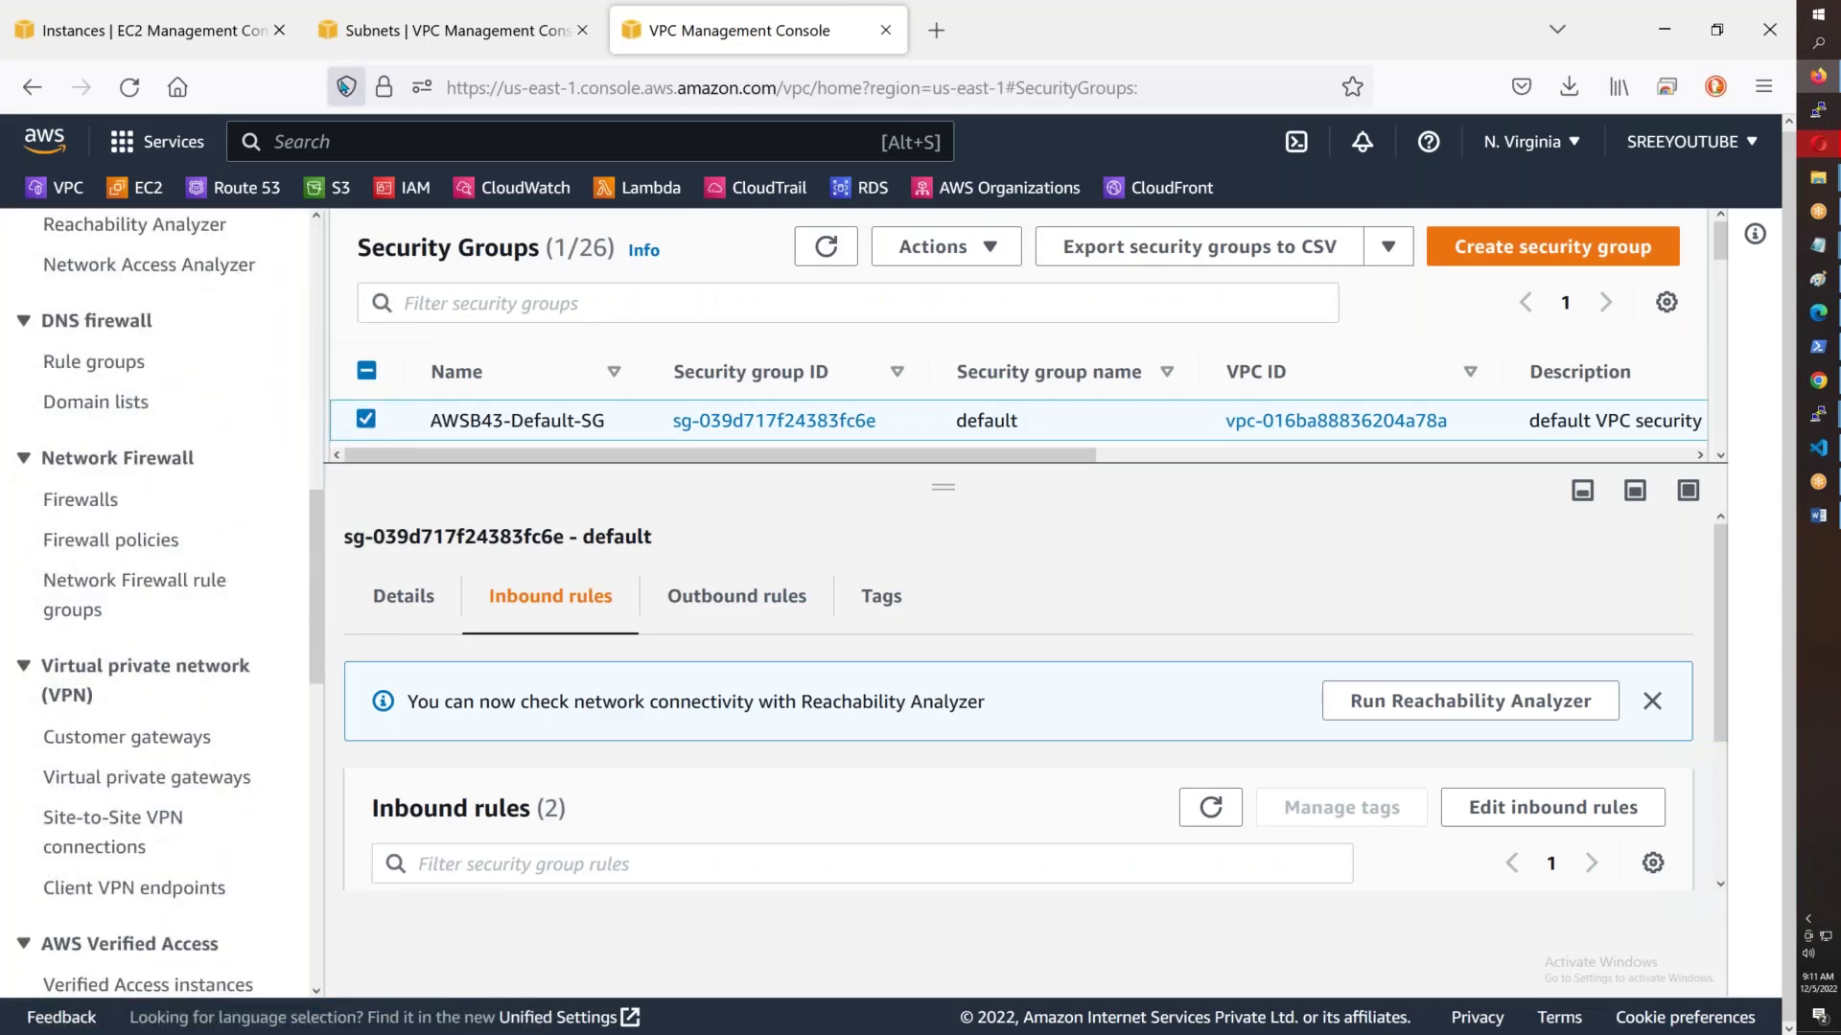
left_click(164, 146)
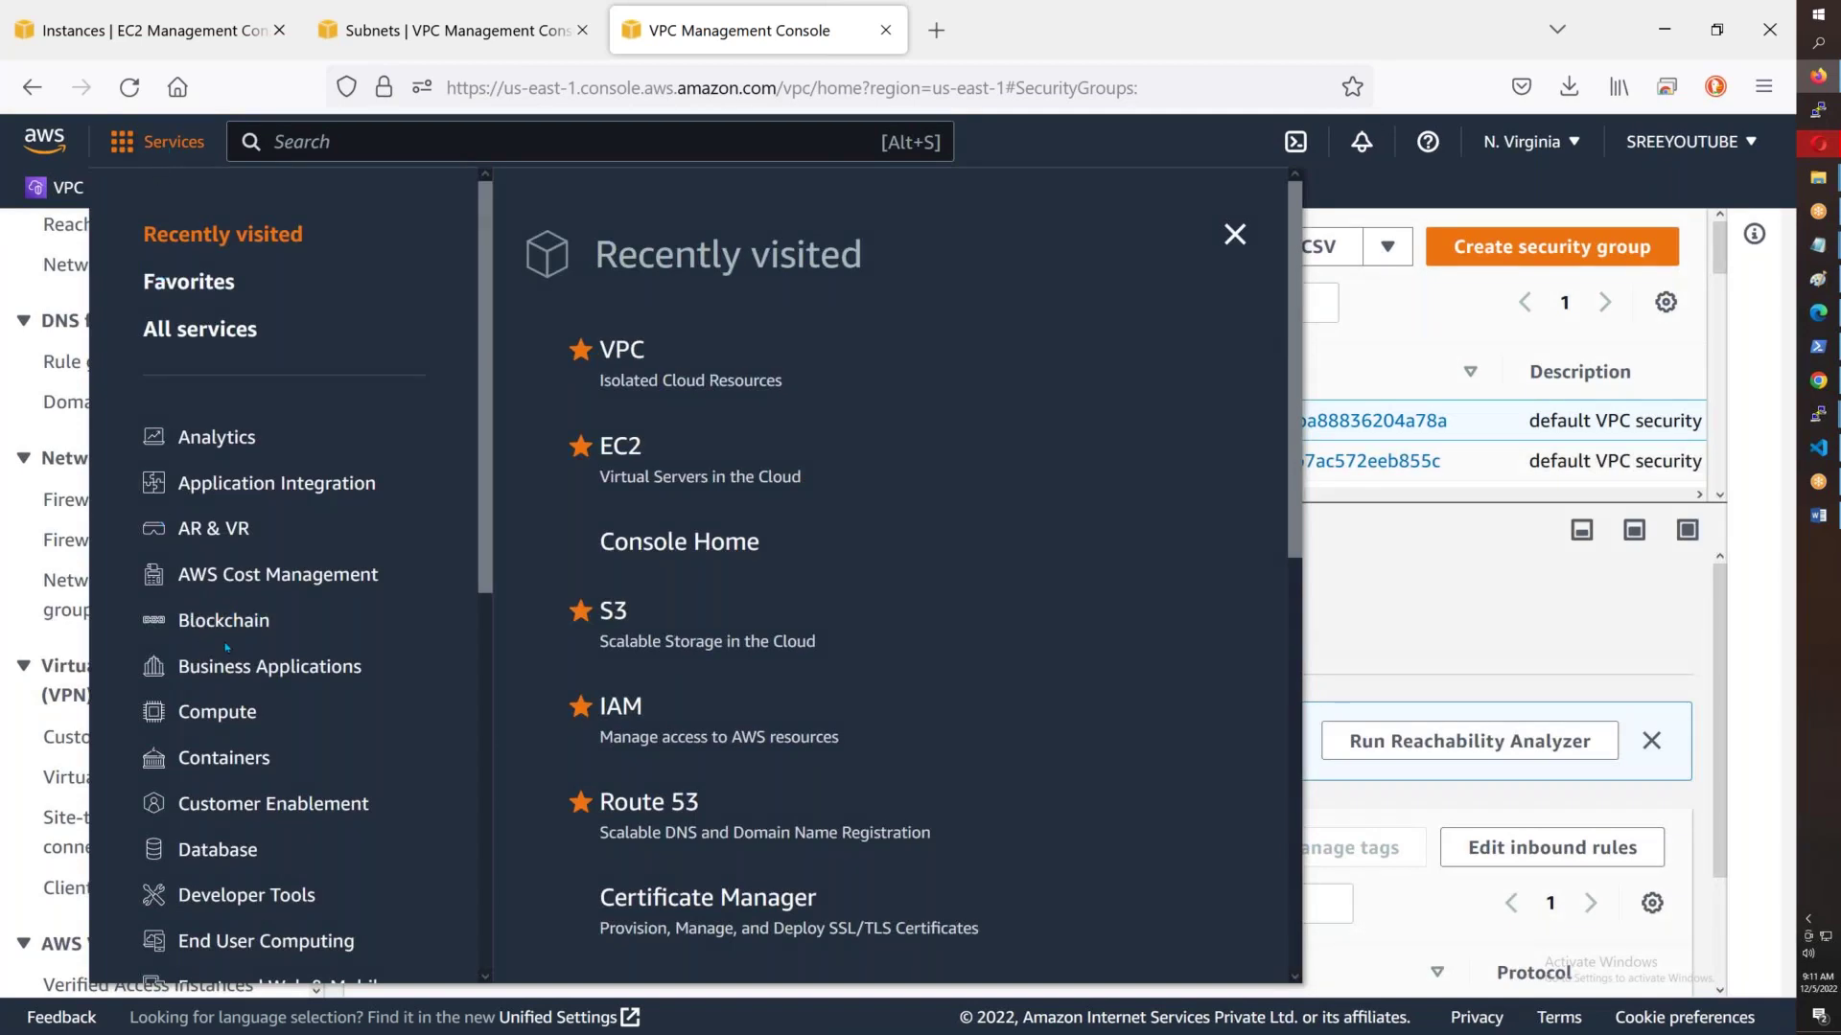
scroll(227, 648, "down", 3)
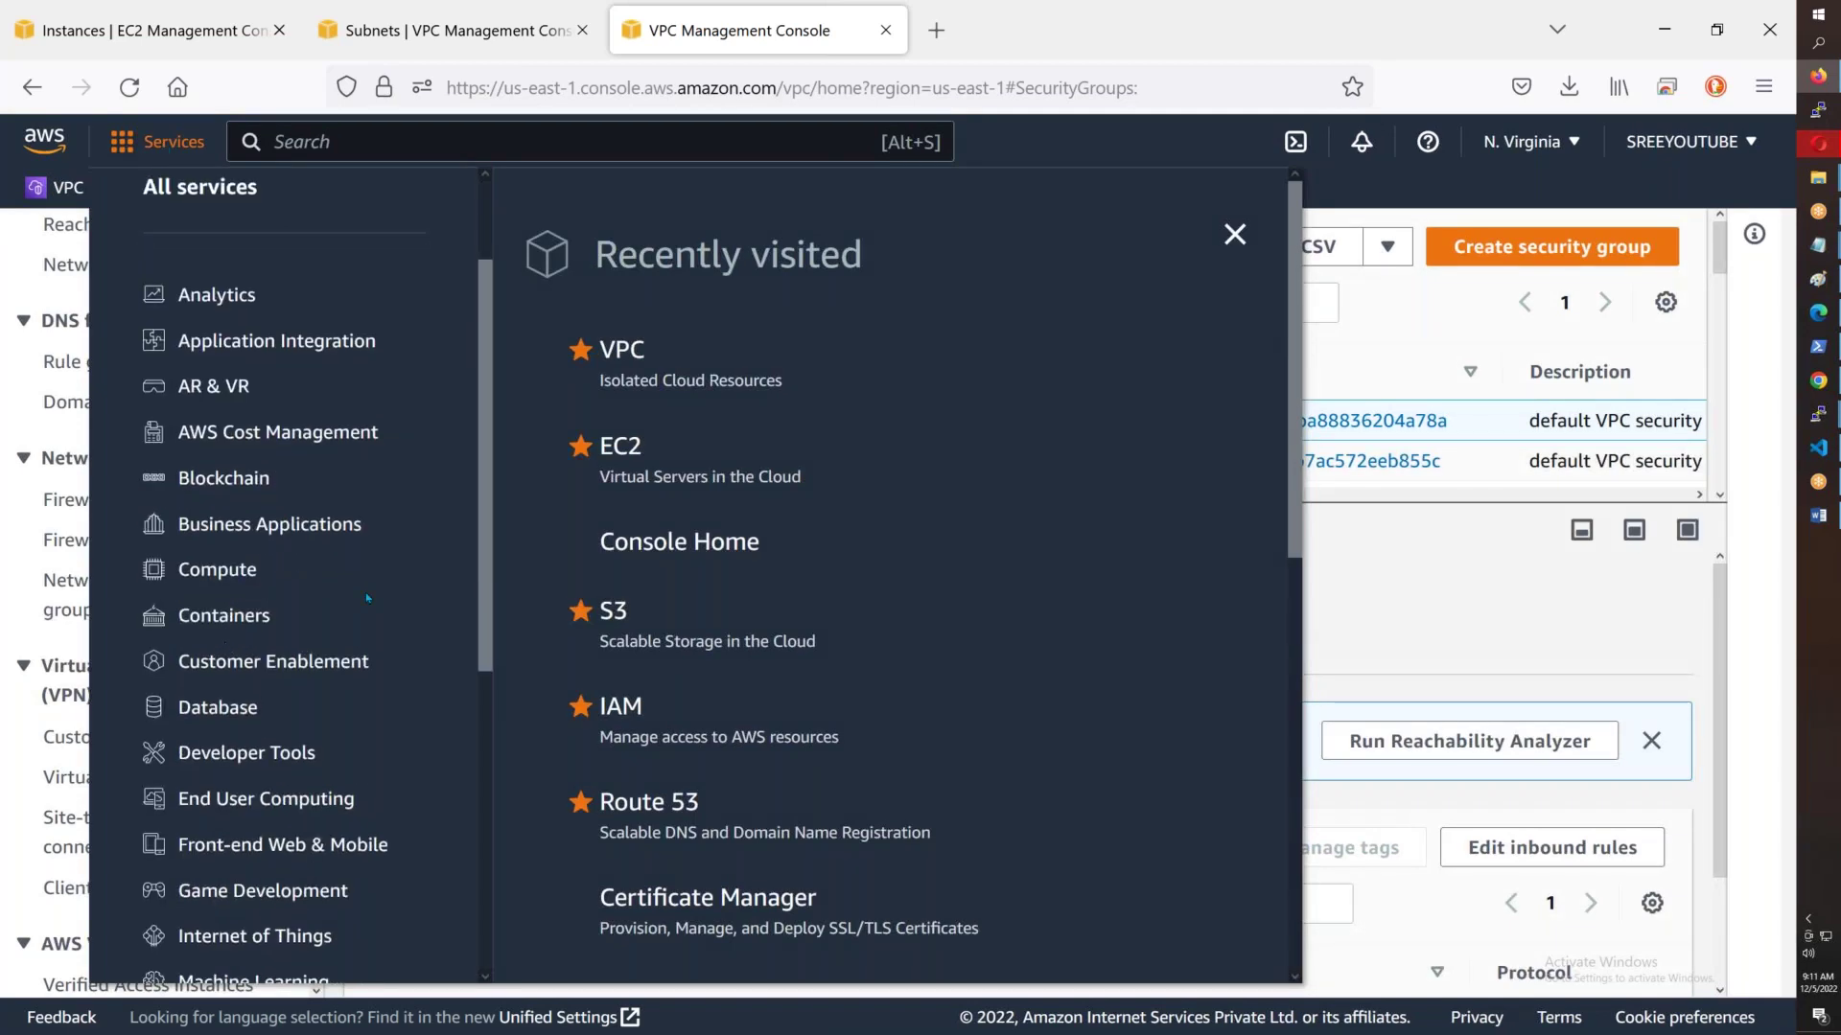
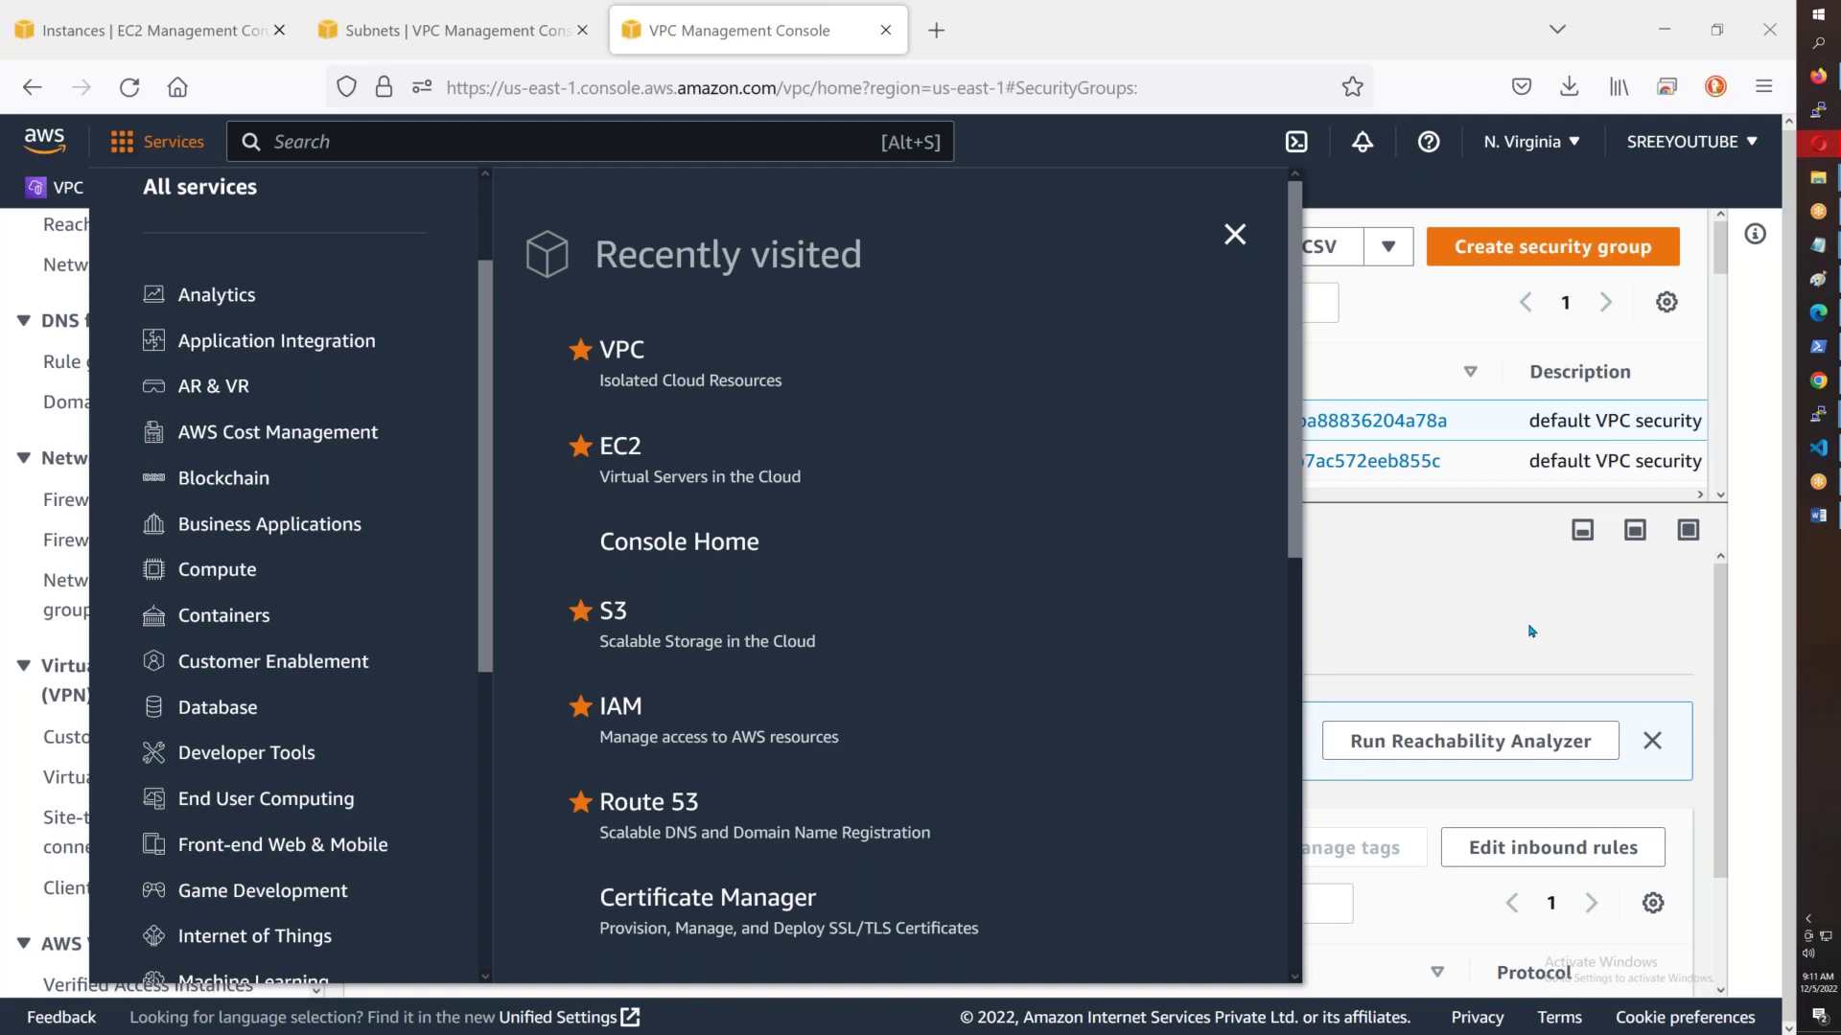
- Close the Services overlay and return to the EC2 Instances tab
left_click(1530, 631)
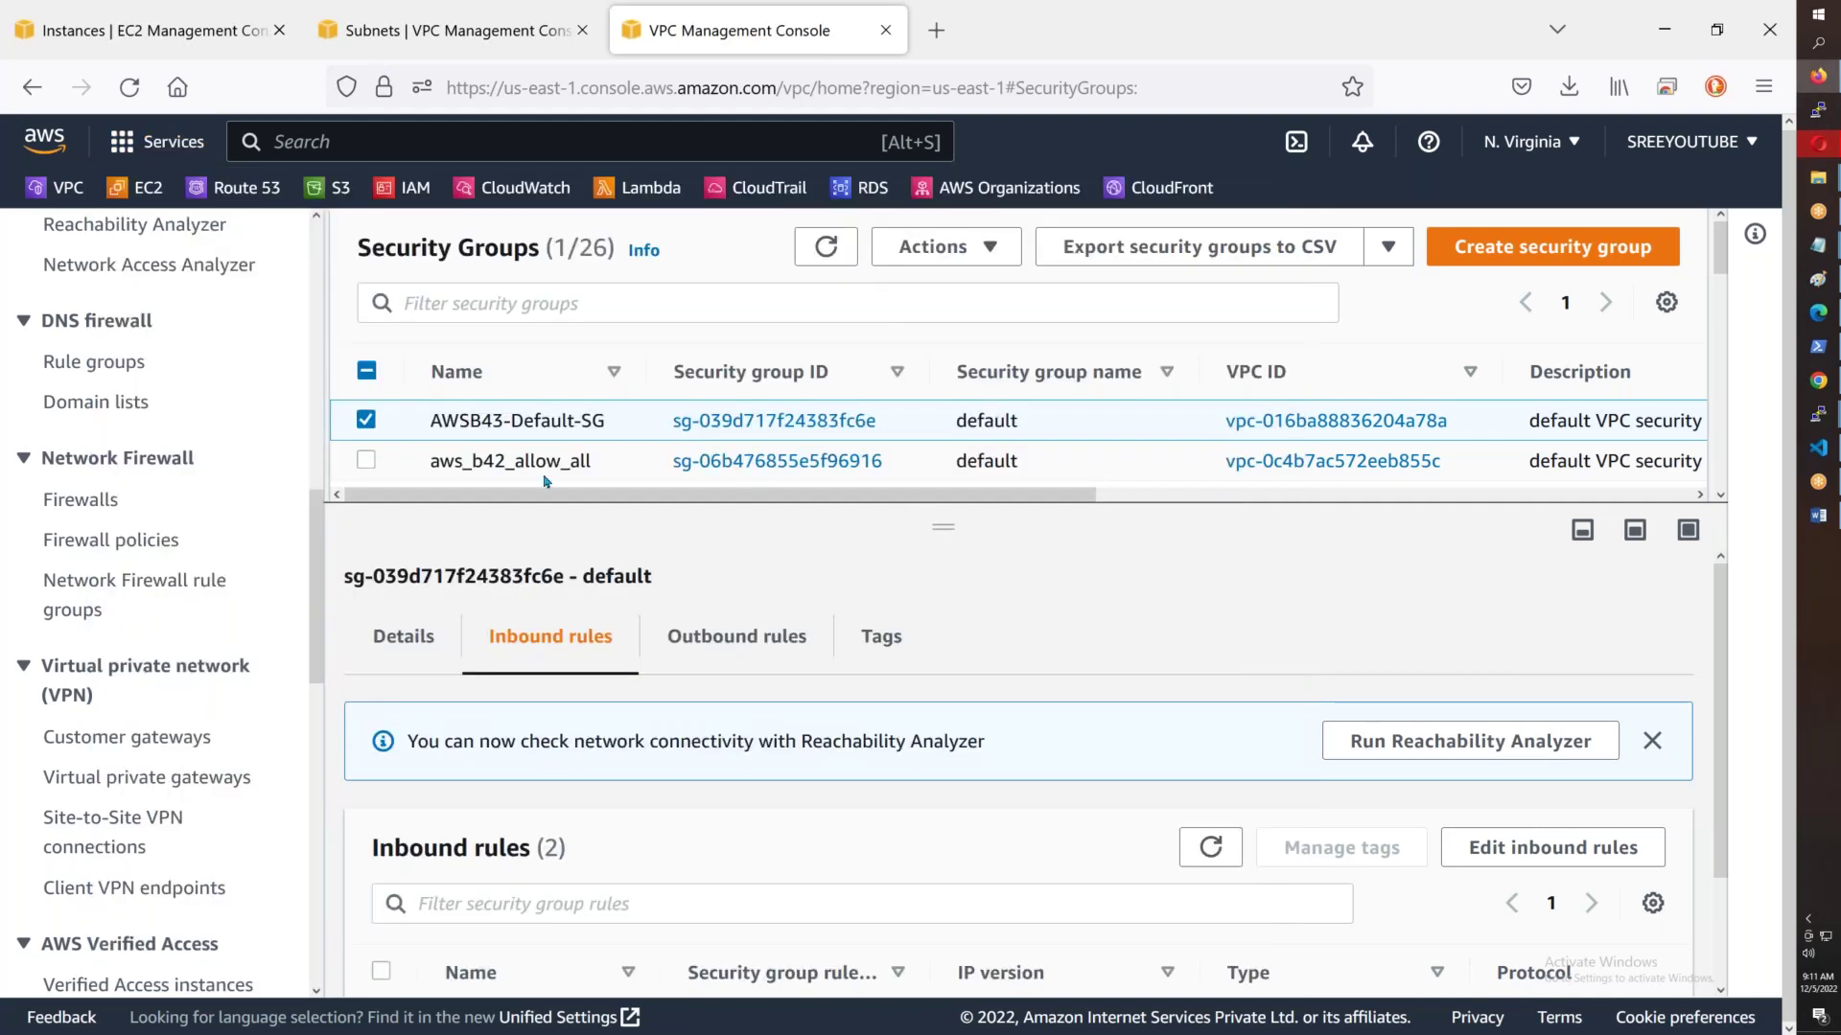
scroll(791, 505, "down", 3)
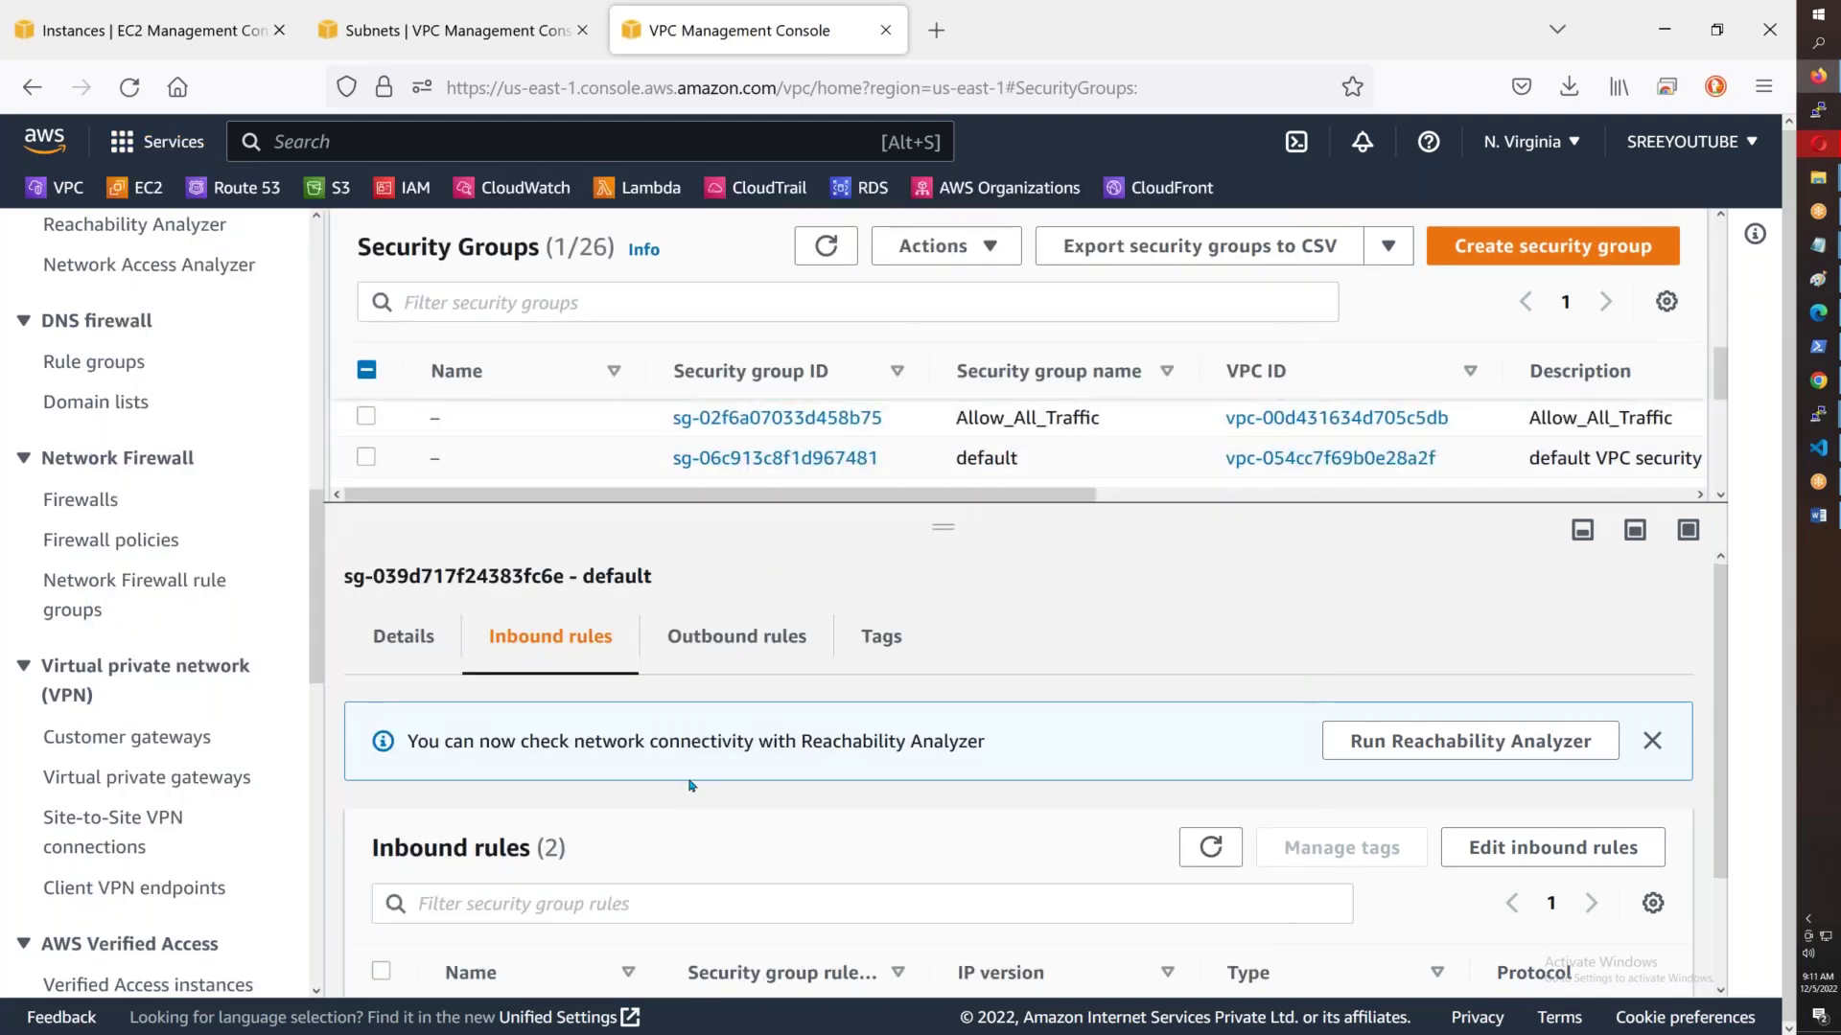
scroll(715, 856, "down", 2)
scroll(715, 856, "up", 2)
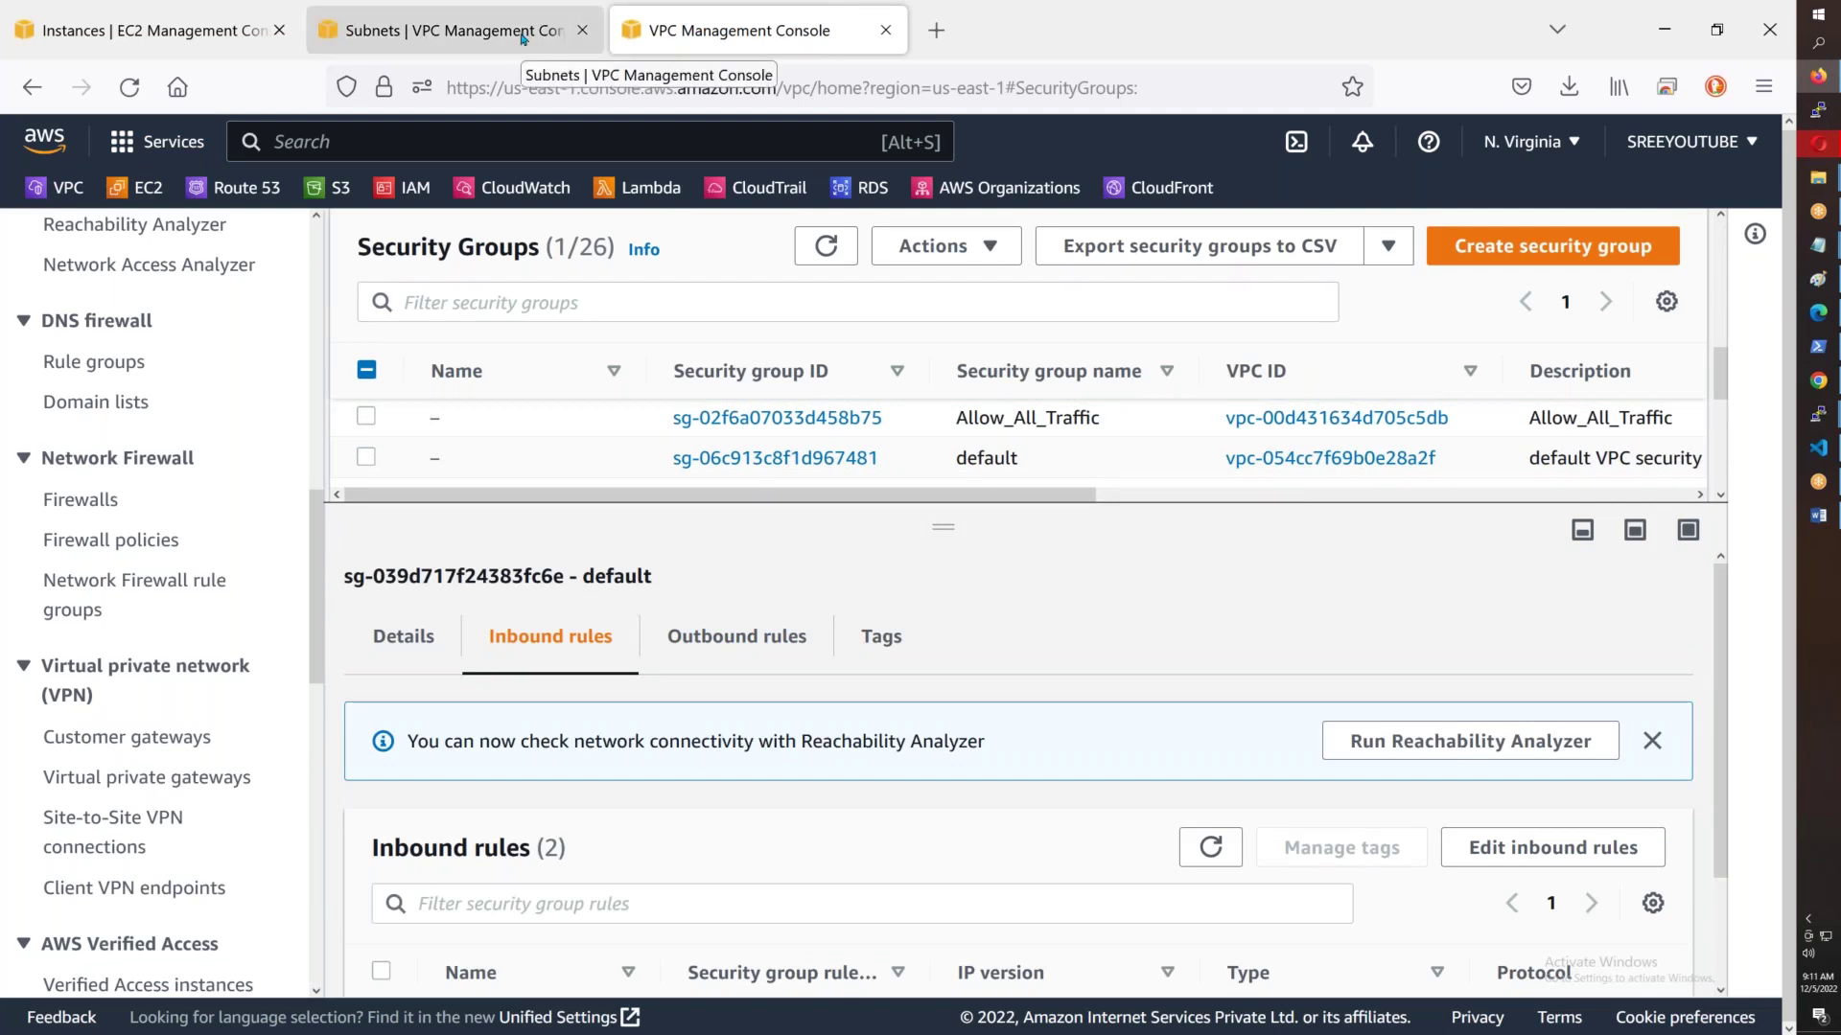
left_click(523, 34)
left_click(261, 48)
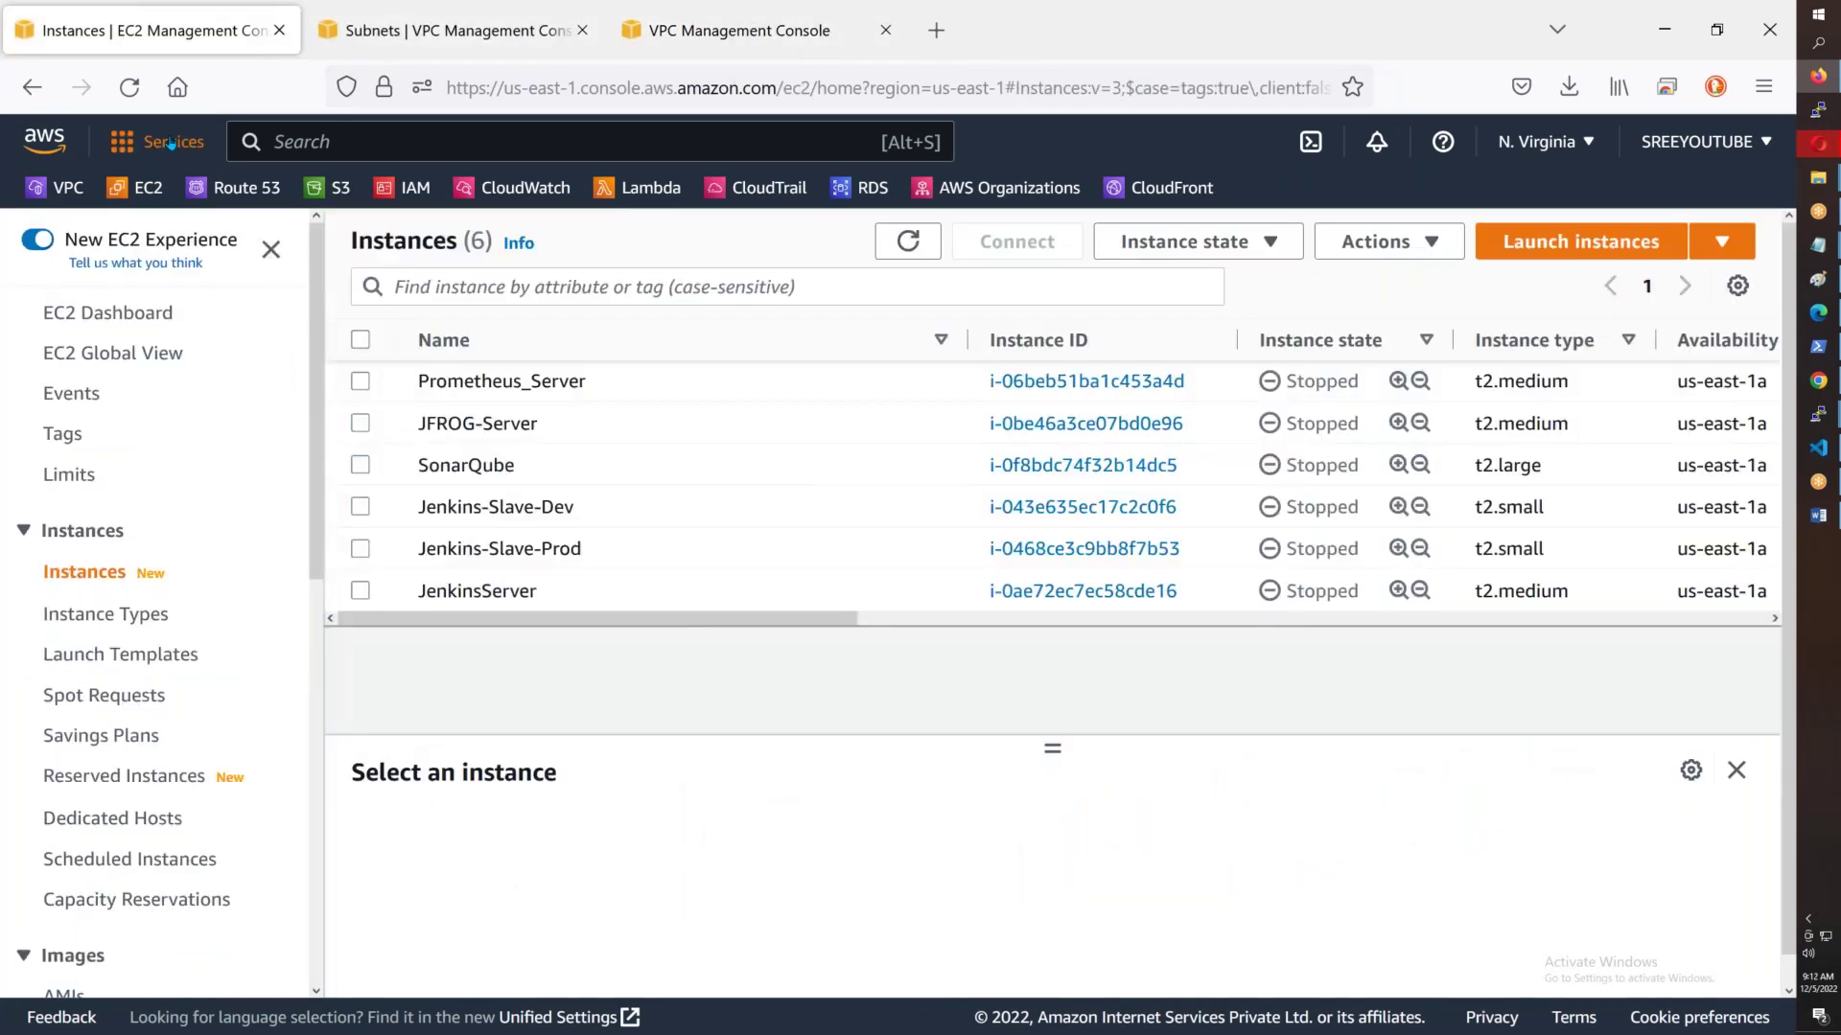
- Open EC2 from the Compute services in a new browser tab
left_click(159, 141)
scroll(316, 575, "up", 5)
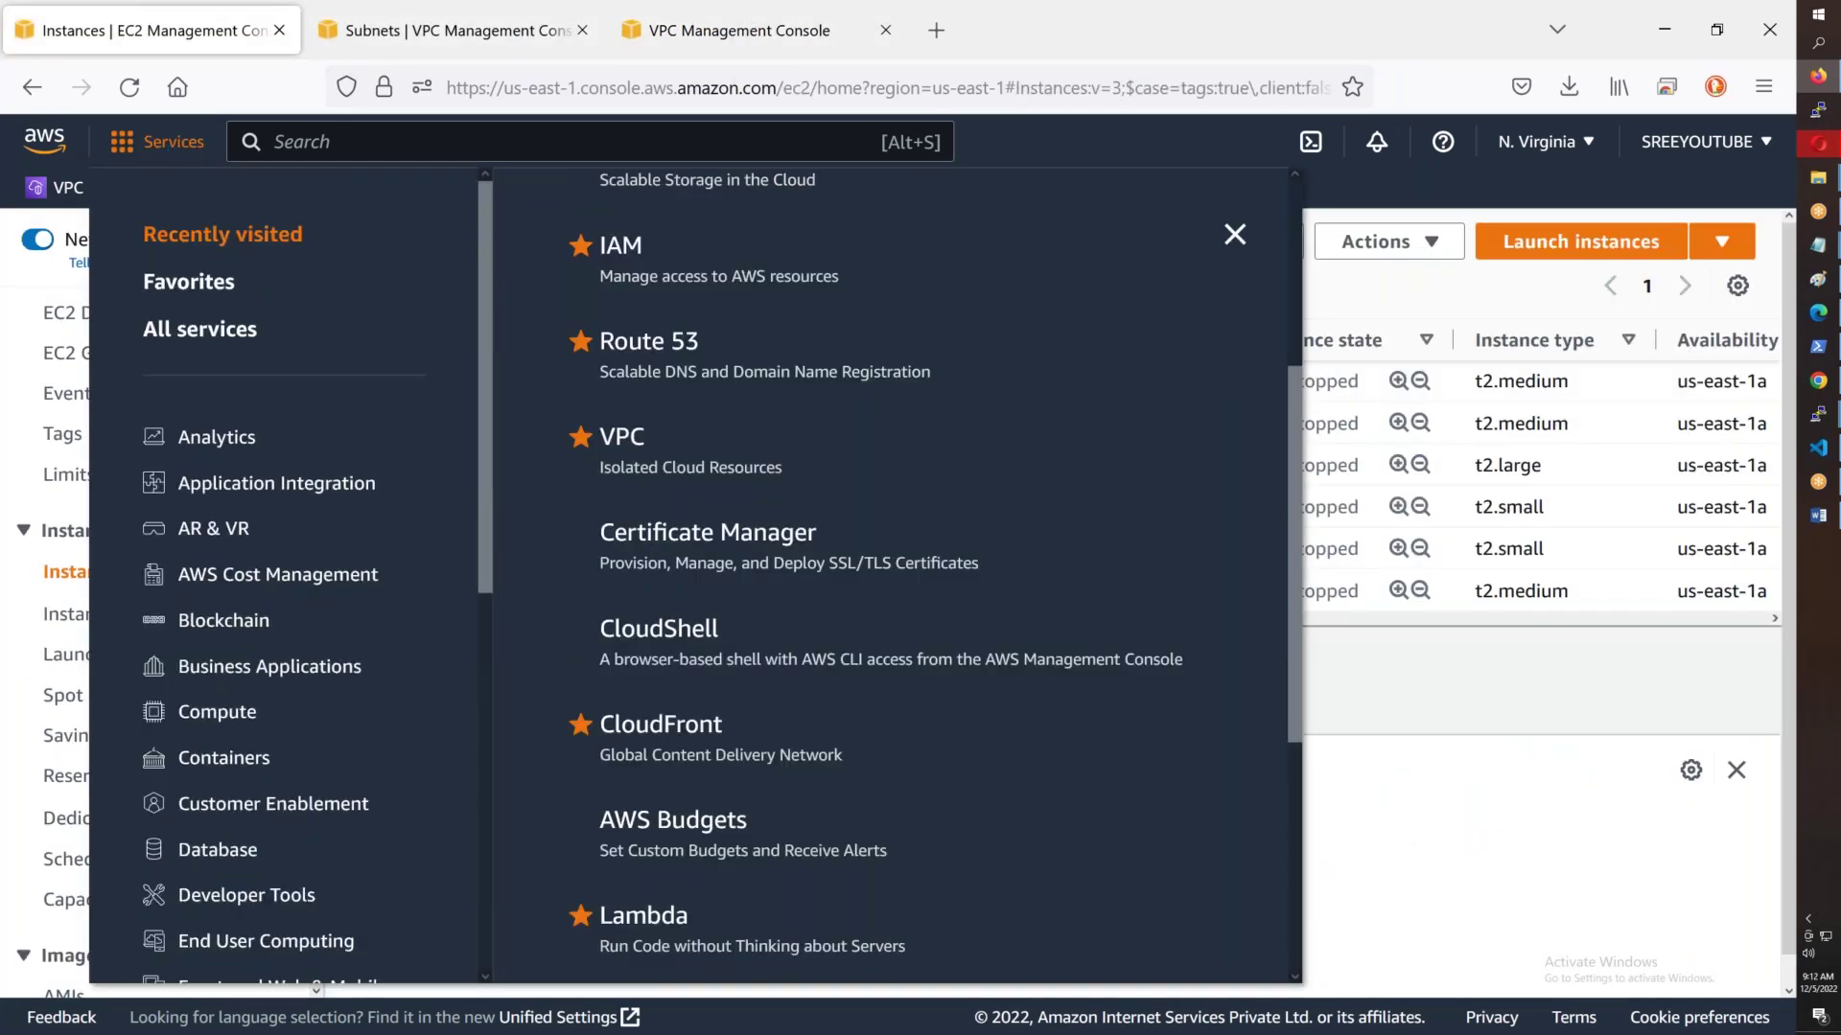
left_click(268, 721)
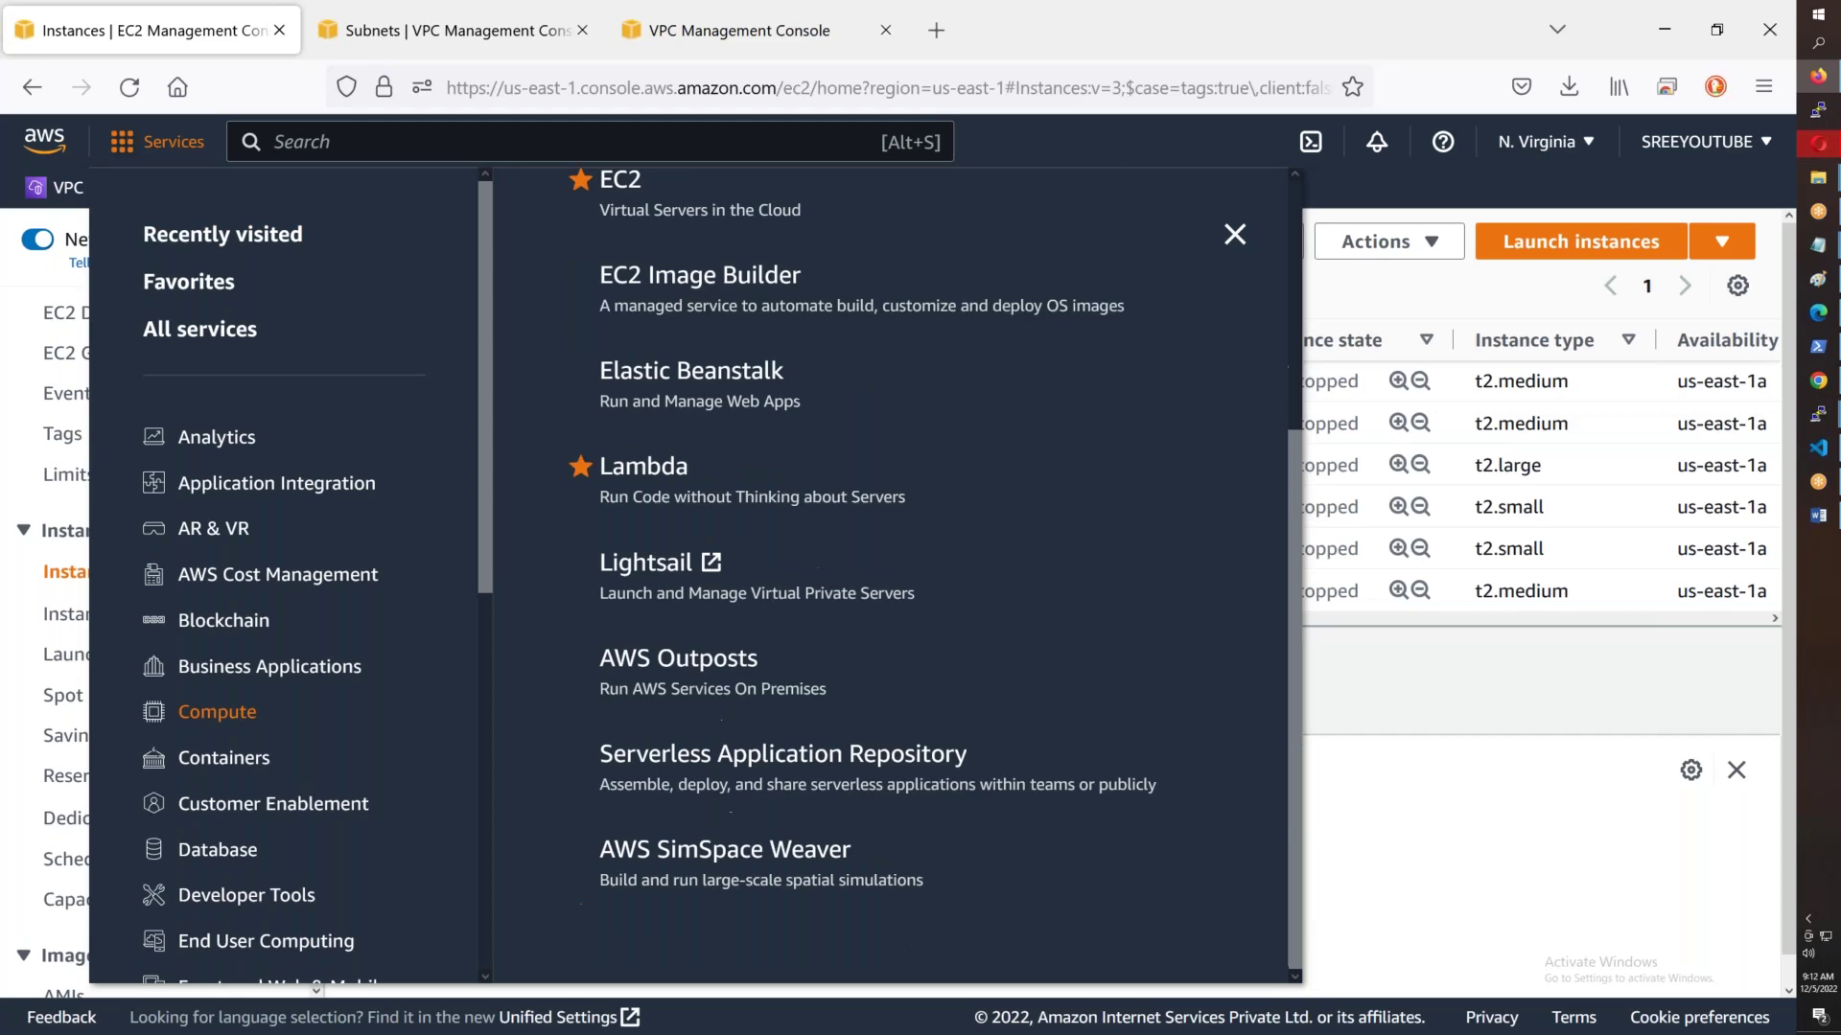
scroll(649, 308, "up", 3)
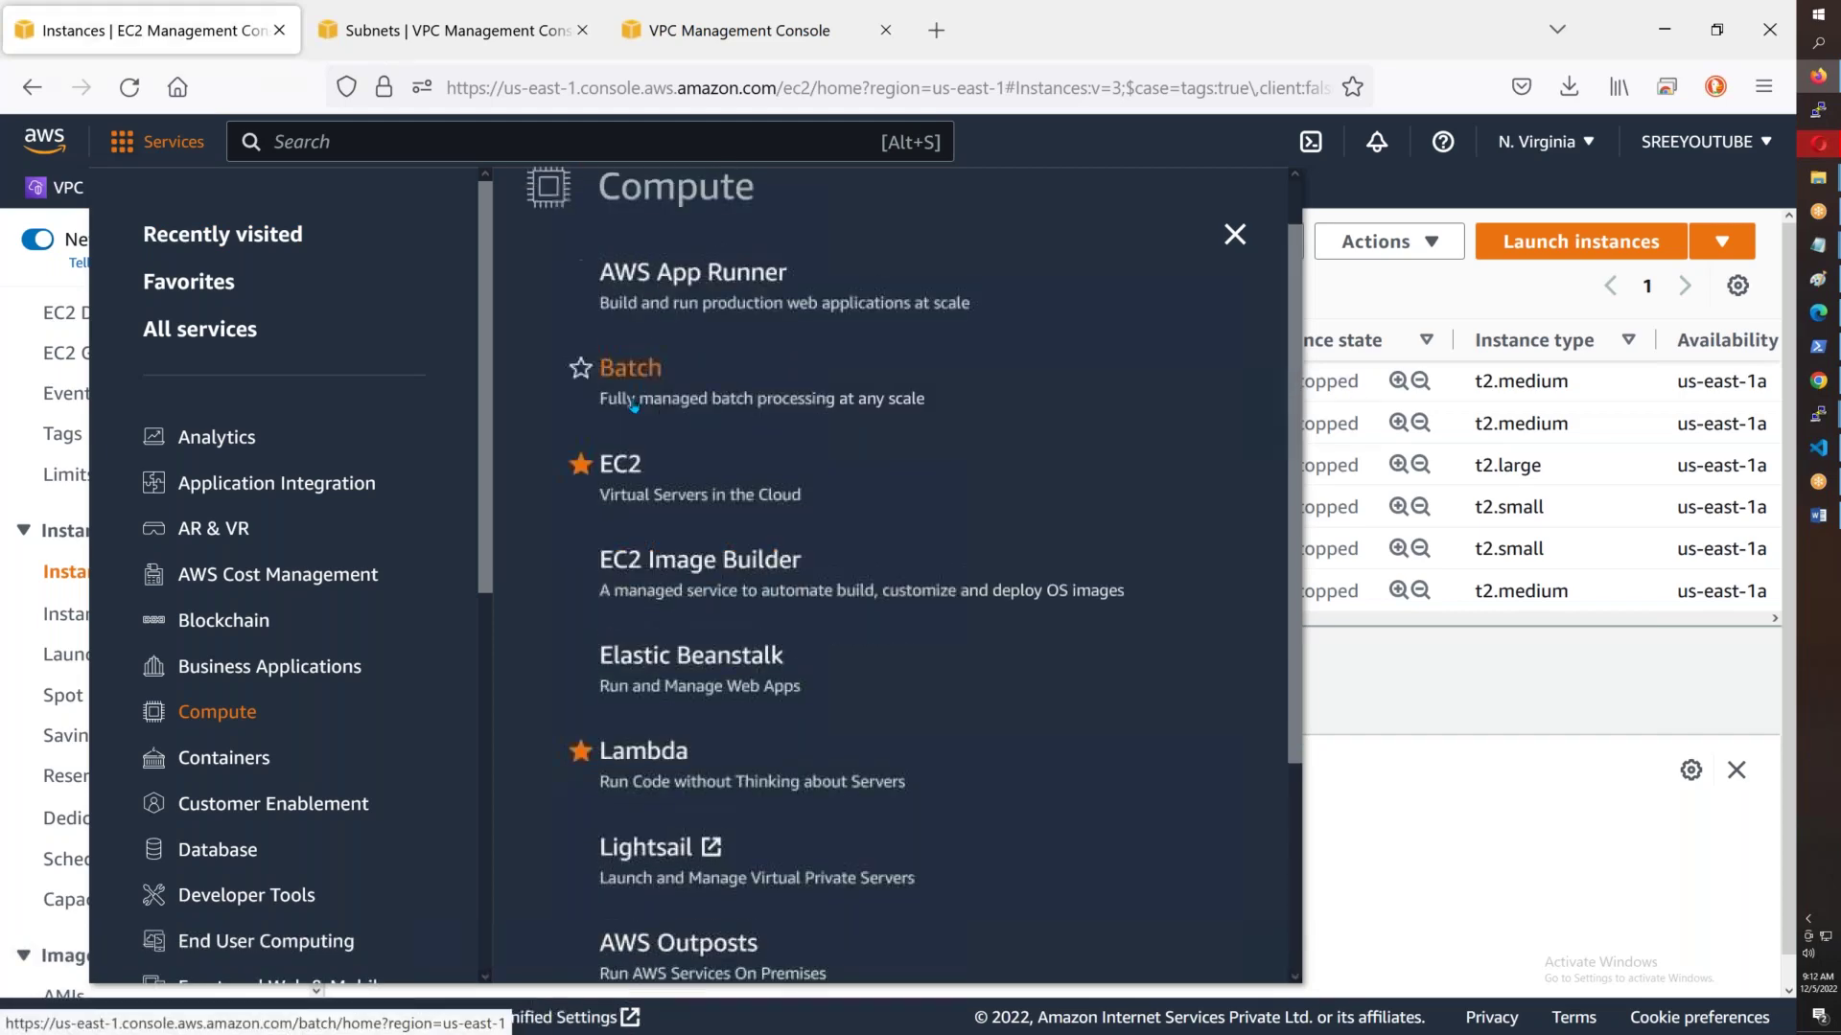
right_click(606, 460)
left_click(880, 463)
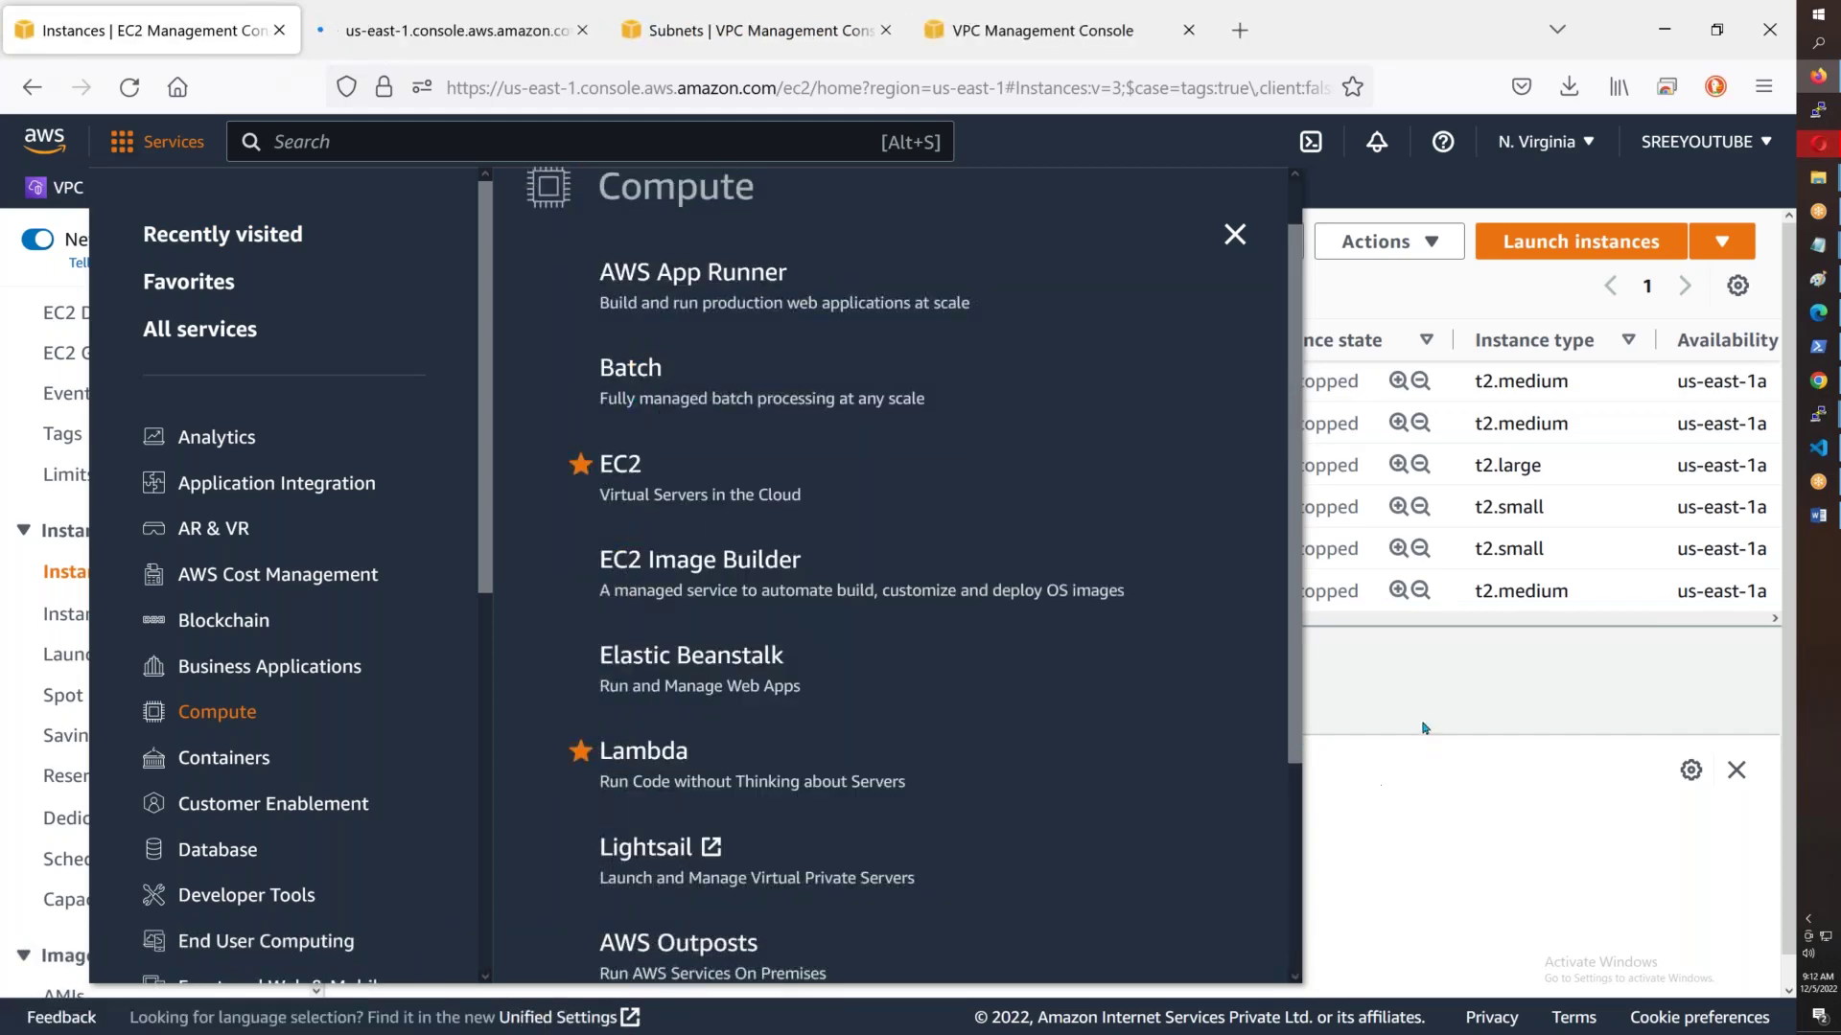
left_click(1426, 729)
- Go to the new EC2 tab and open the Key Pairs list
left_click(439, 37)
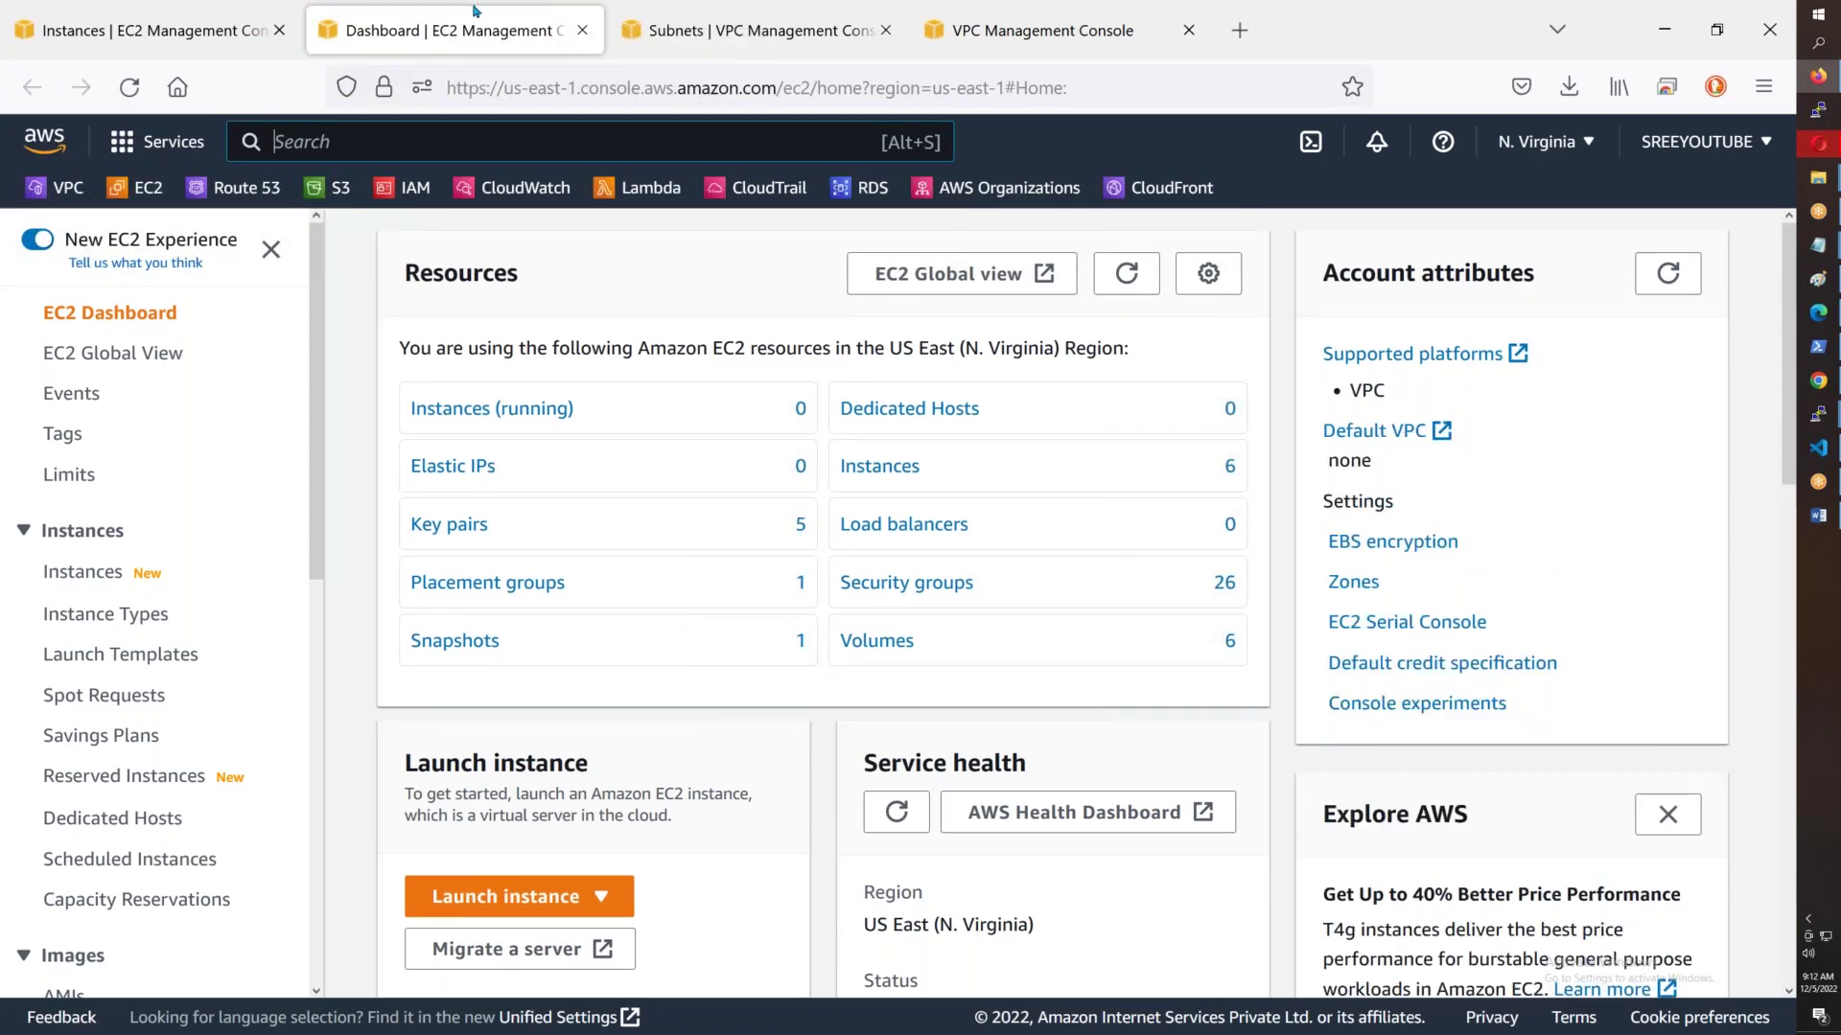
scroll(5, 468, "down", 7)
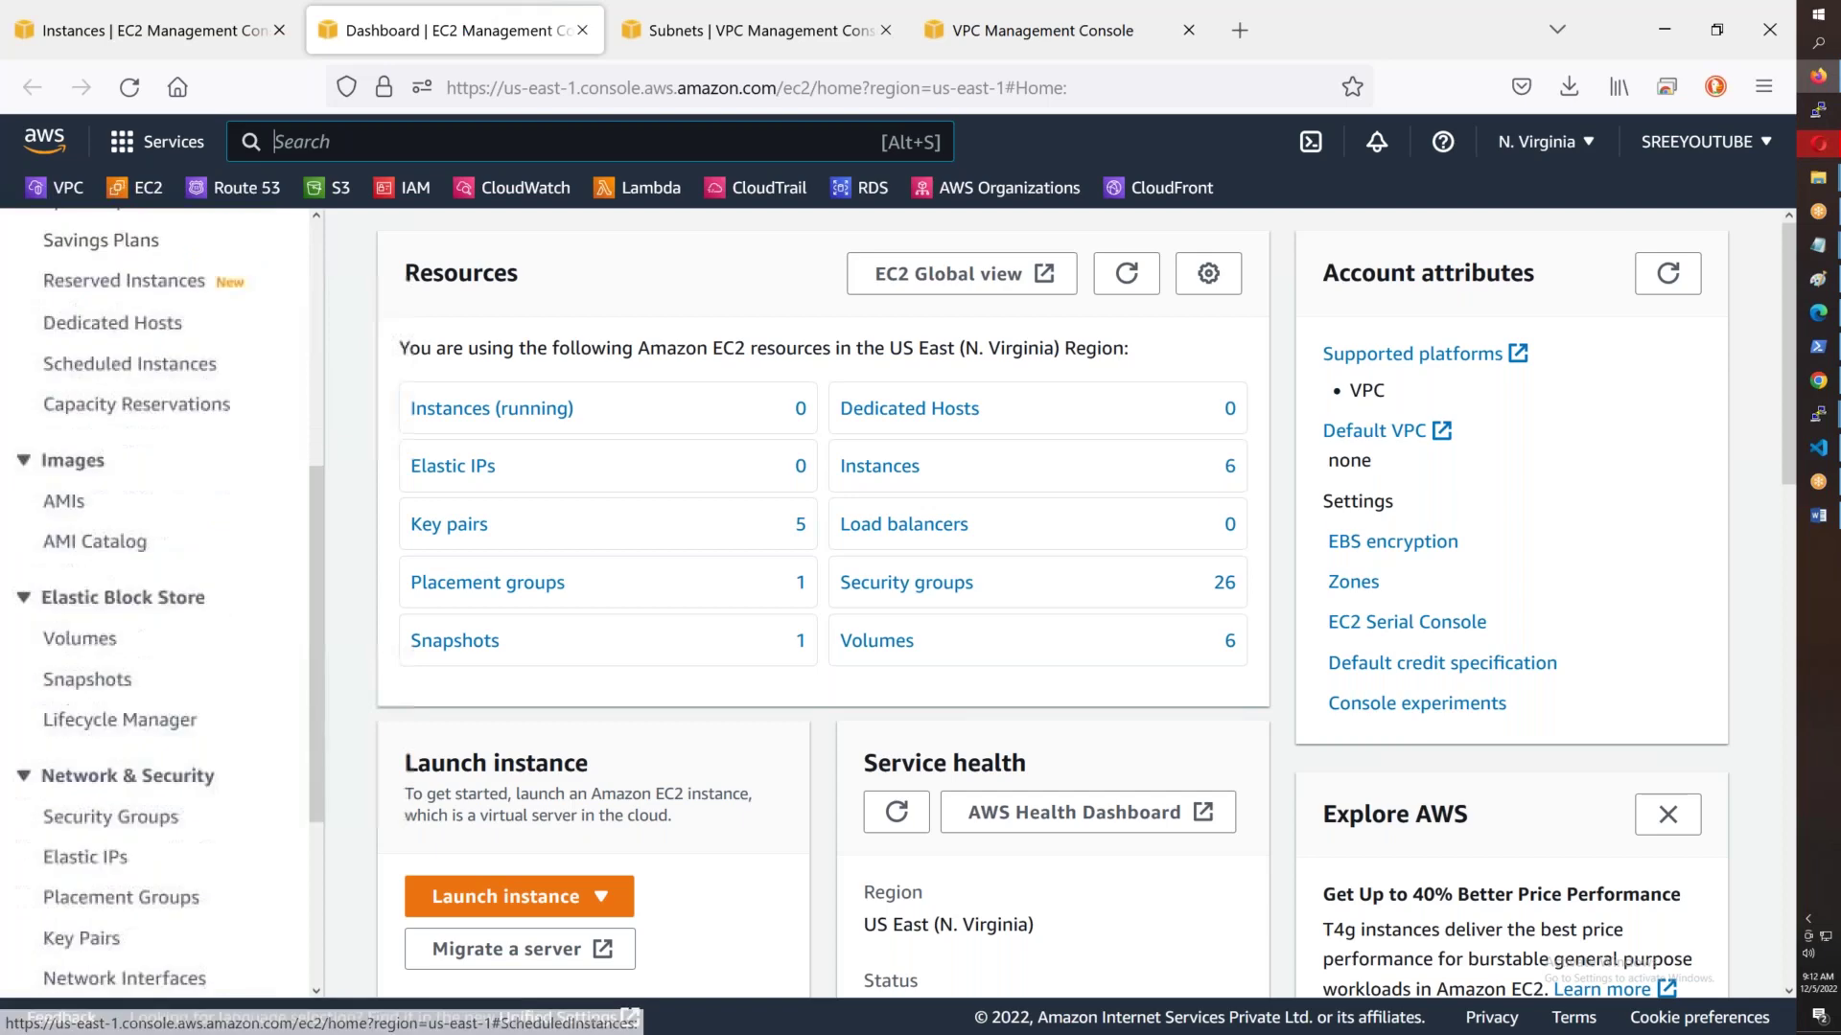
left_click(82, 809)
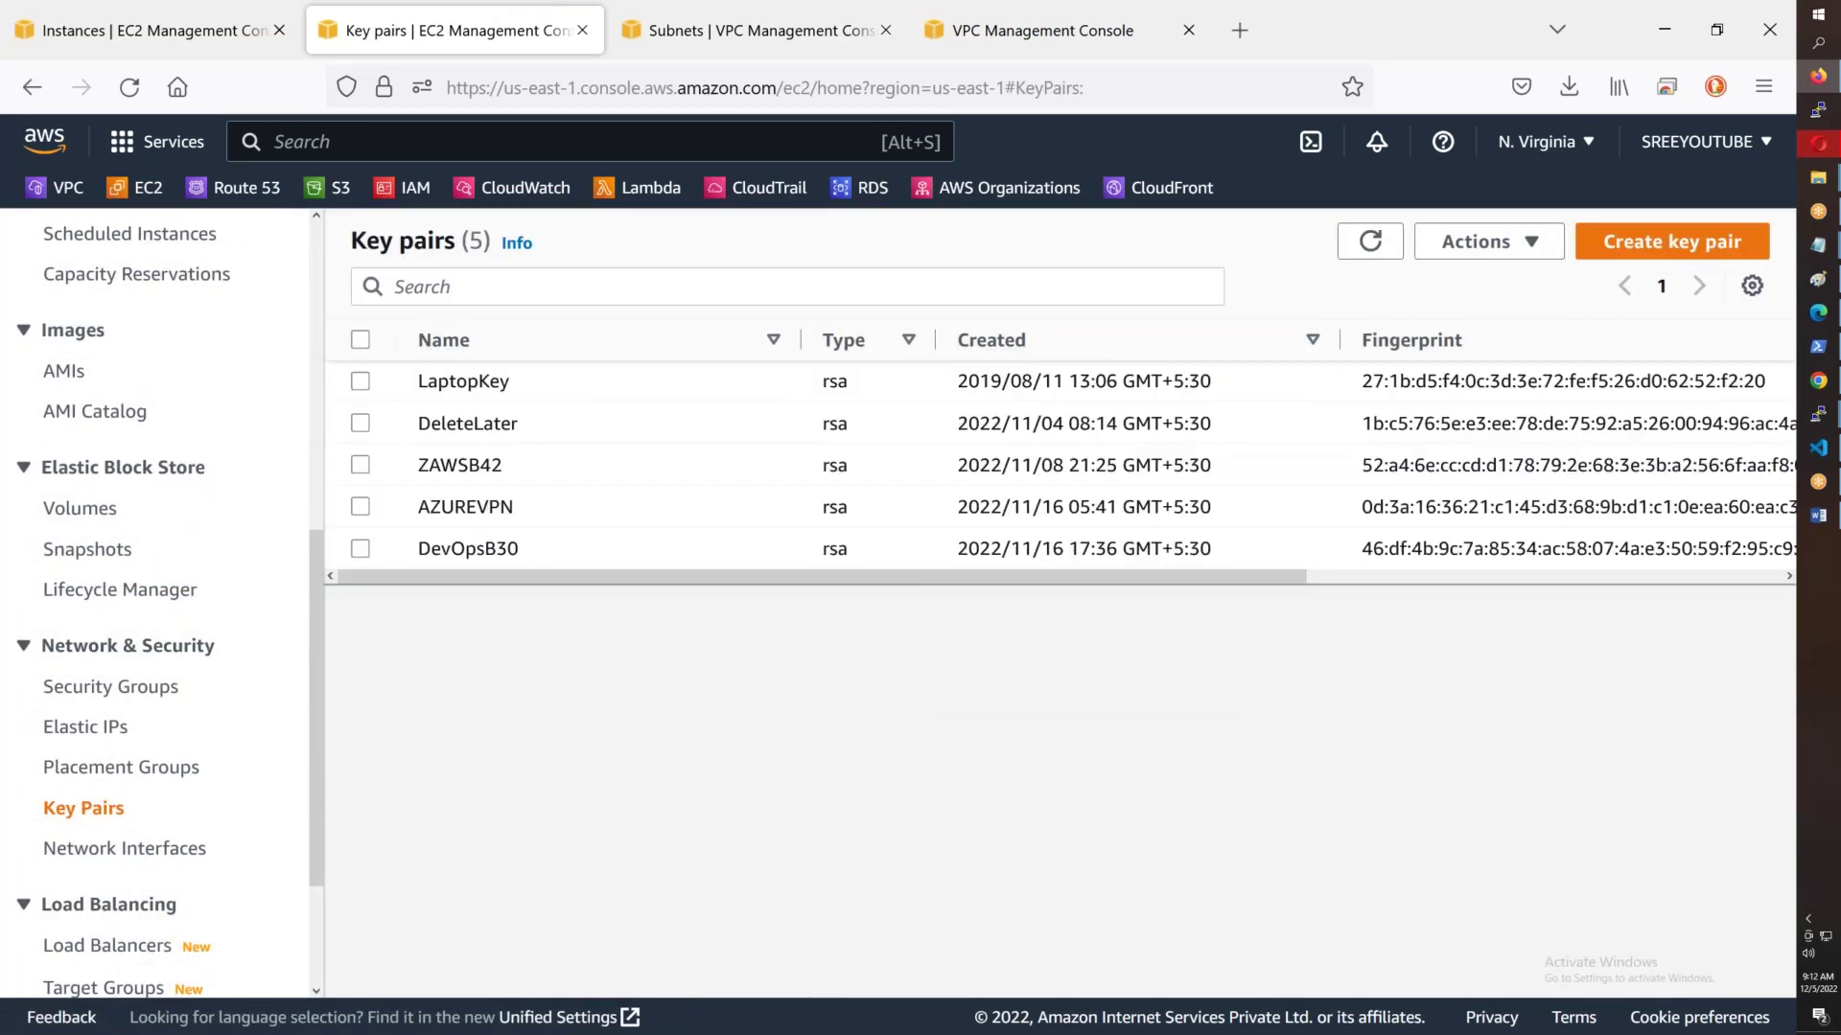
- Delete the DeleteLater, ZAWSB42, AZUREVPN and DevOpsB30 key pairs, confirming with 'Delete'
left_click(361, 424)
left_click(361, 466)
left_click(361, 507)
left_click(360, 549)
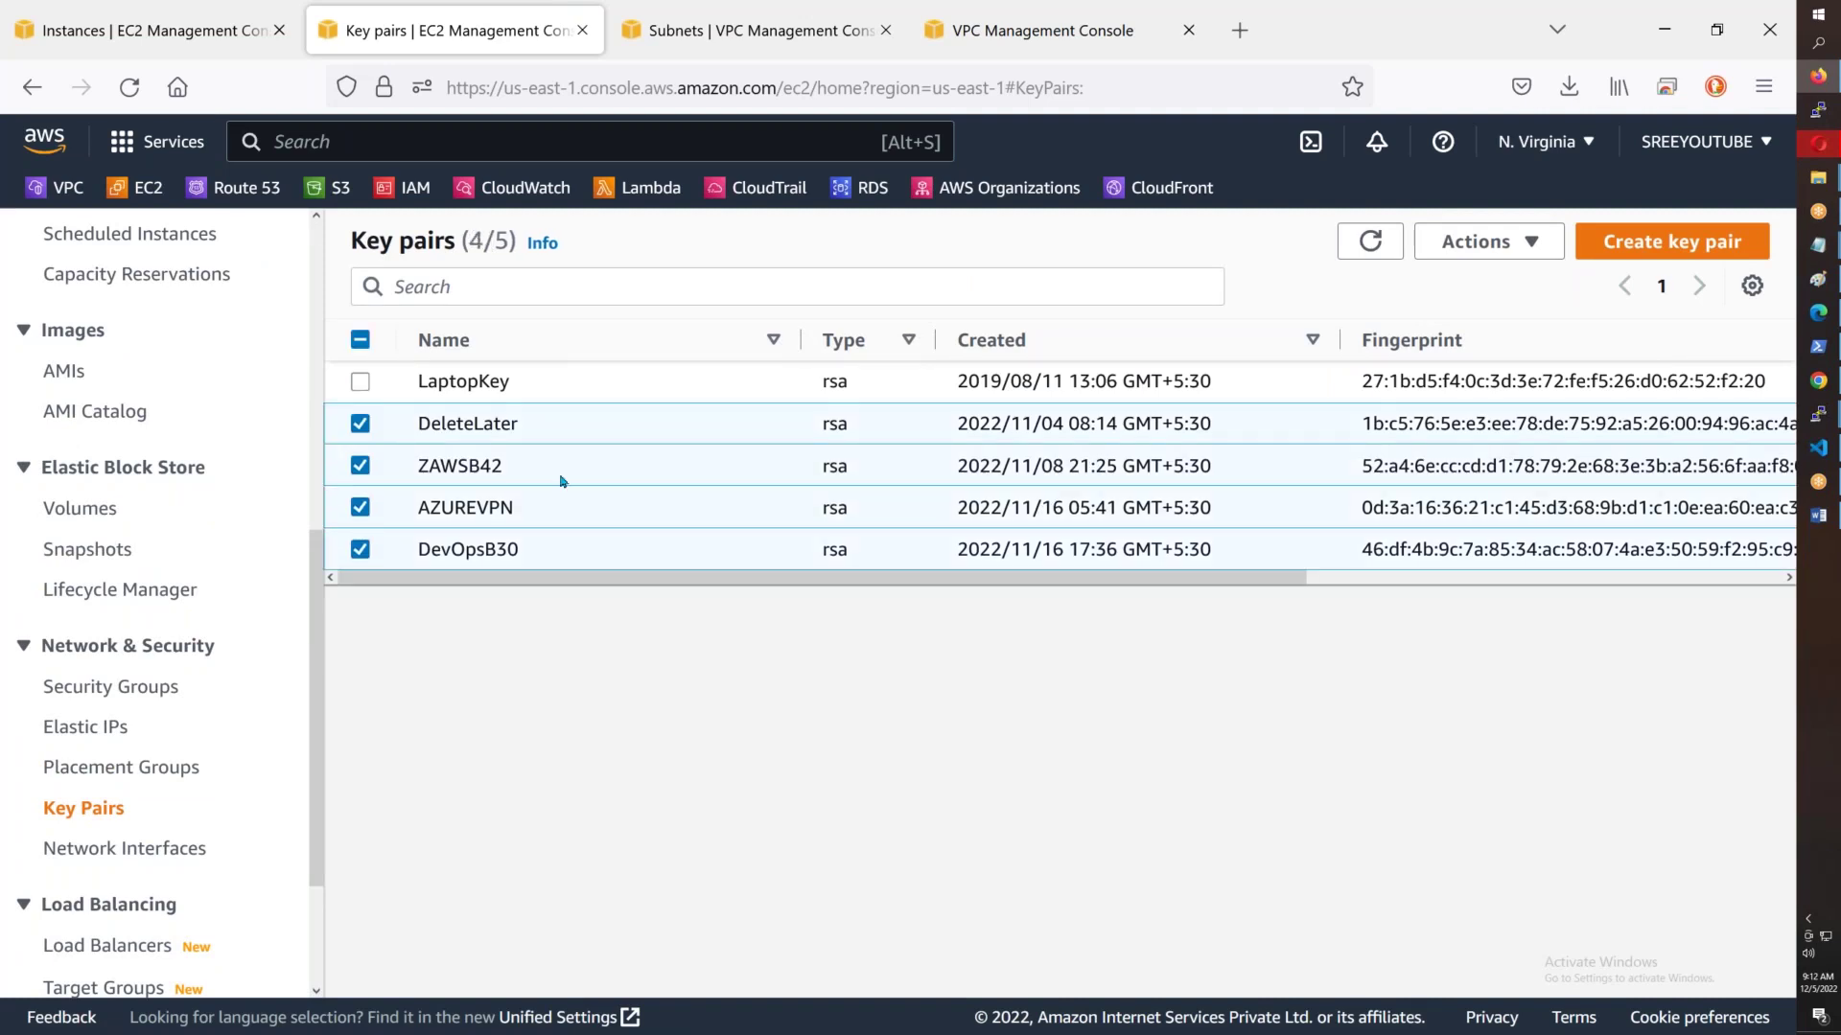
left_click(1468, 254)
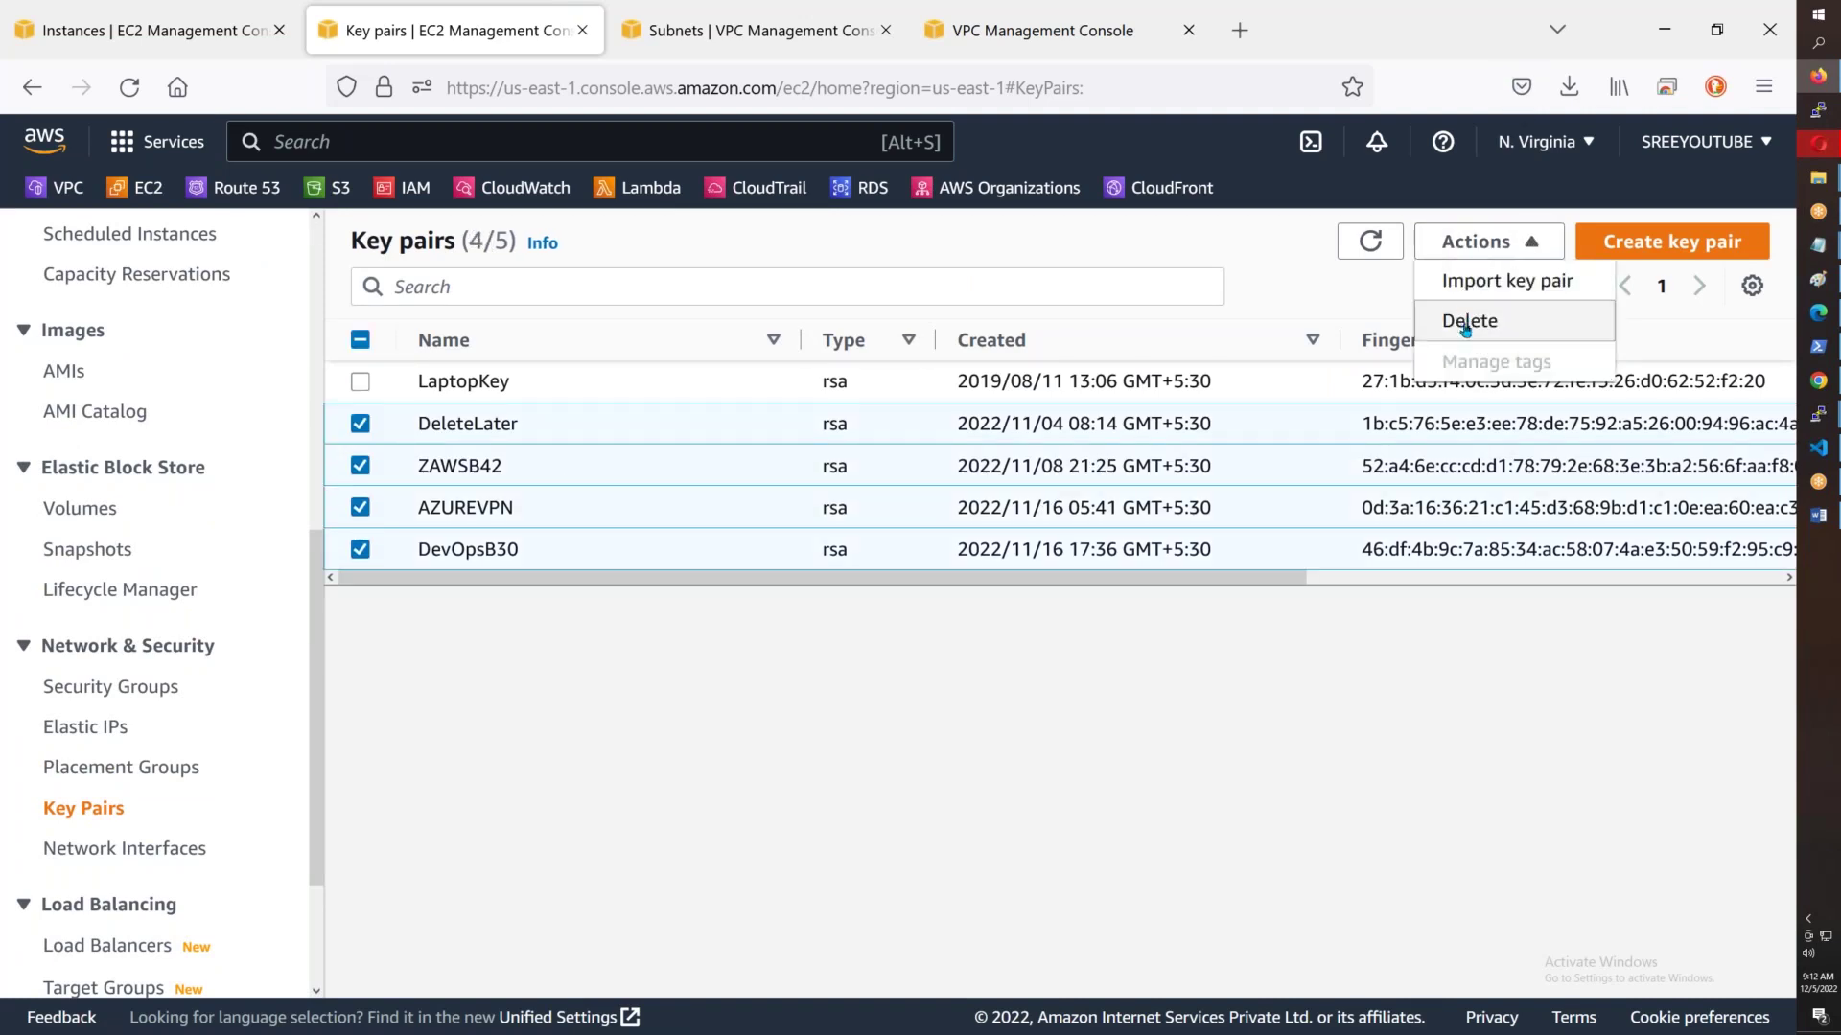
left_click(1464, 322)
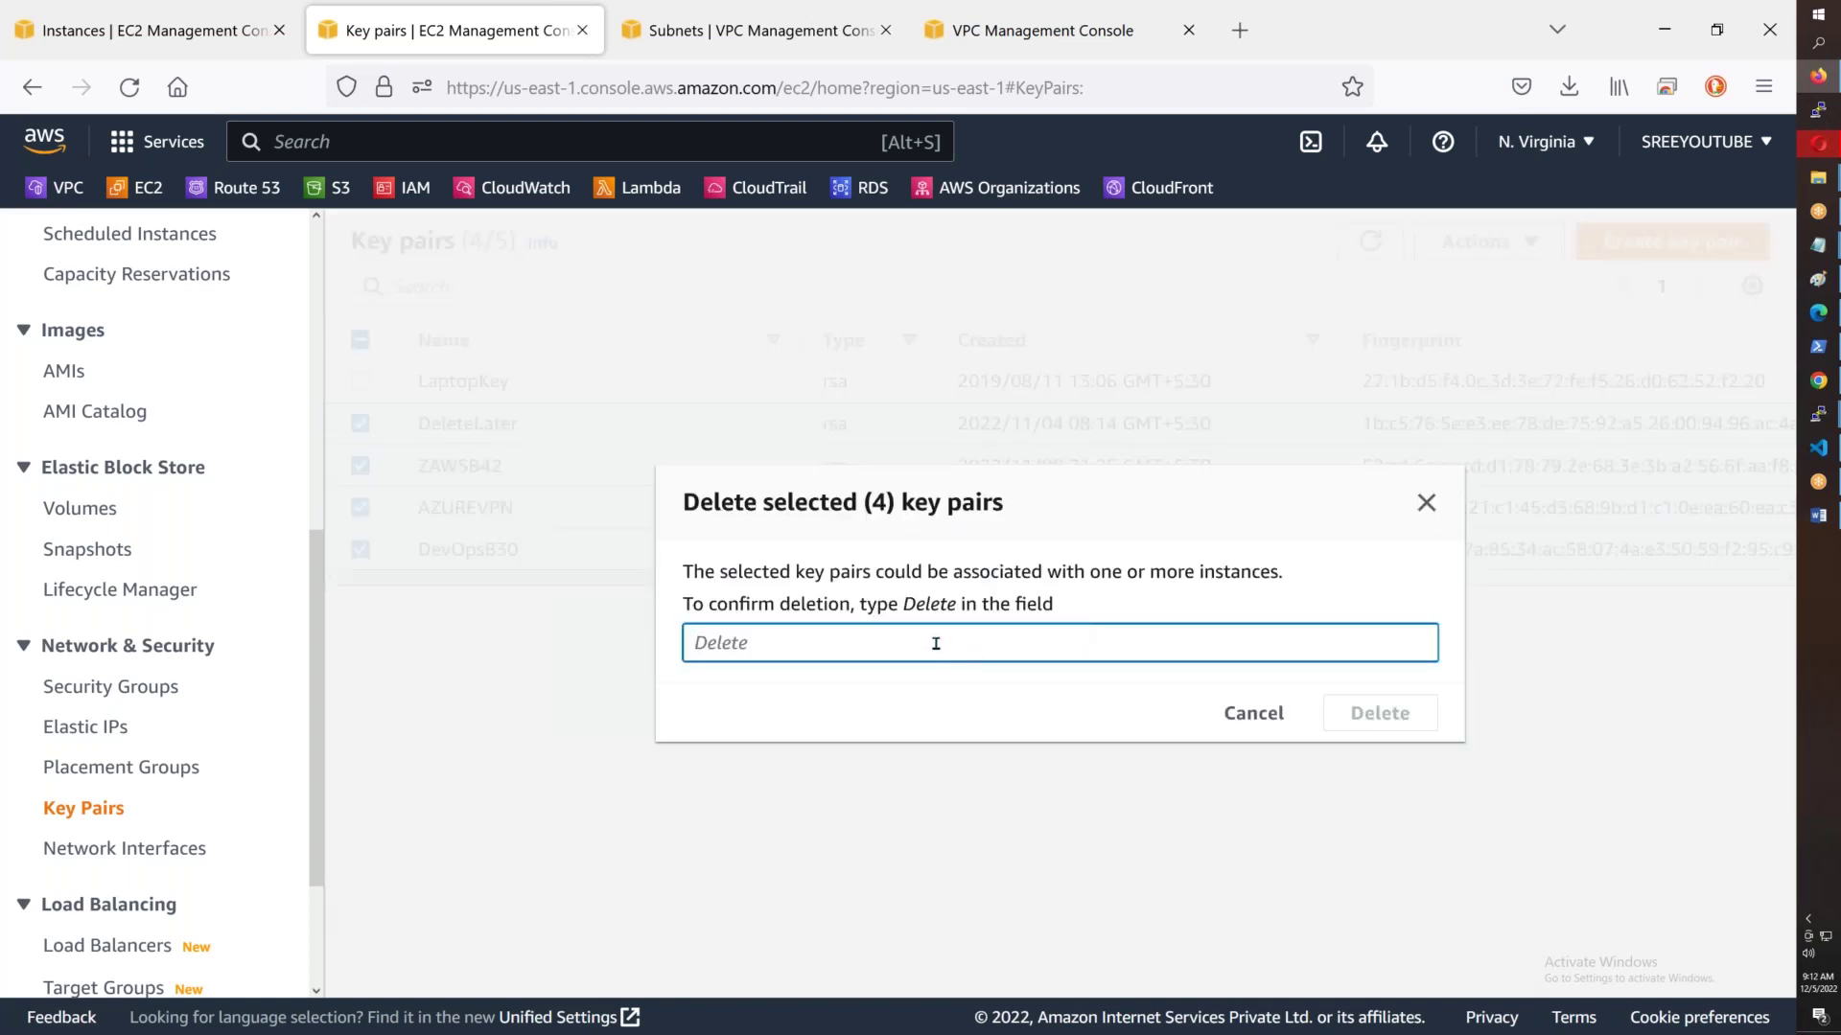
type("Delete")
key("Return")
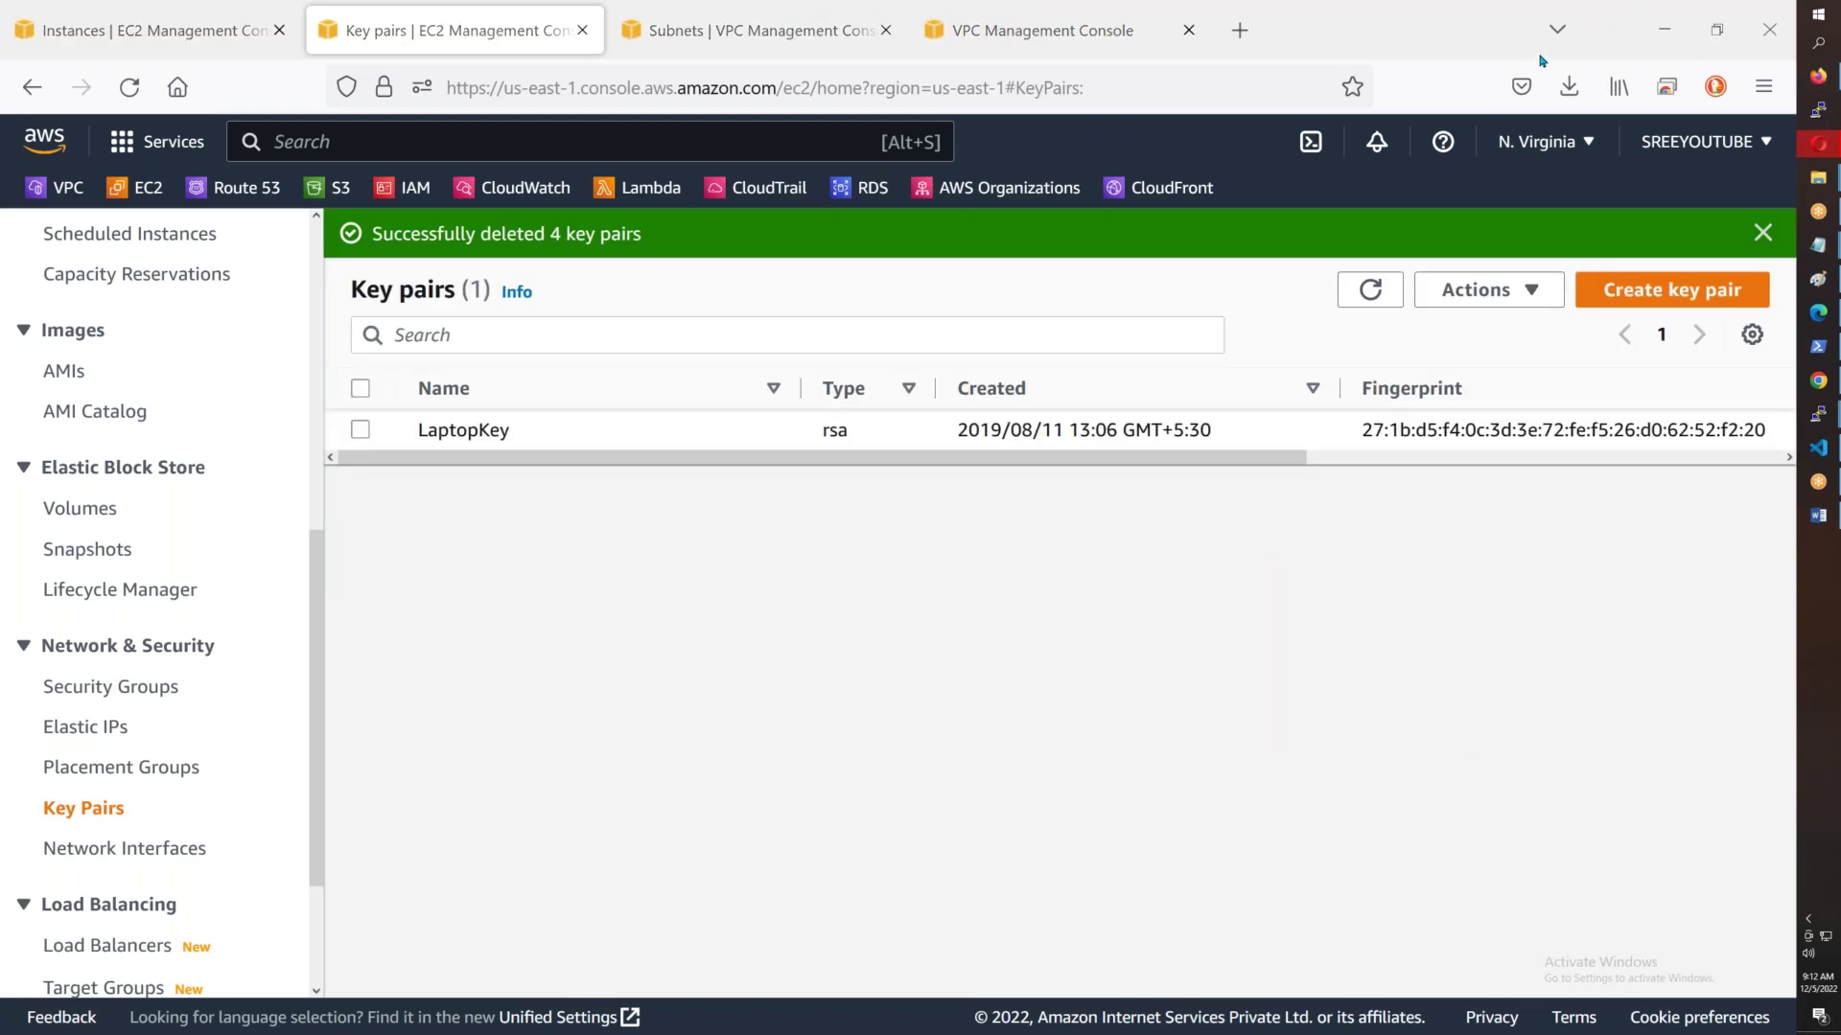
left_click(1684, 289)
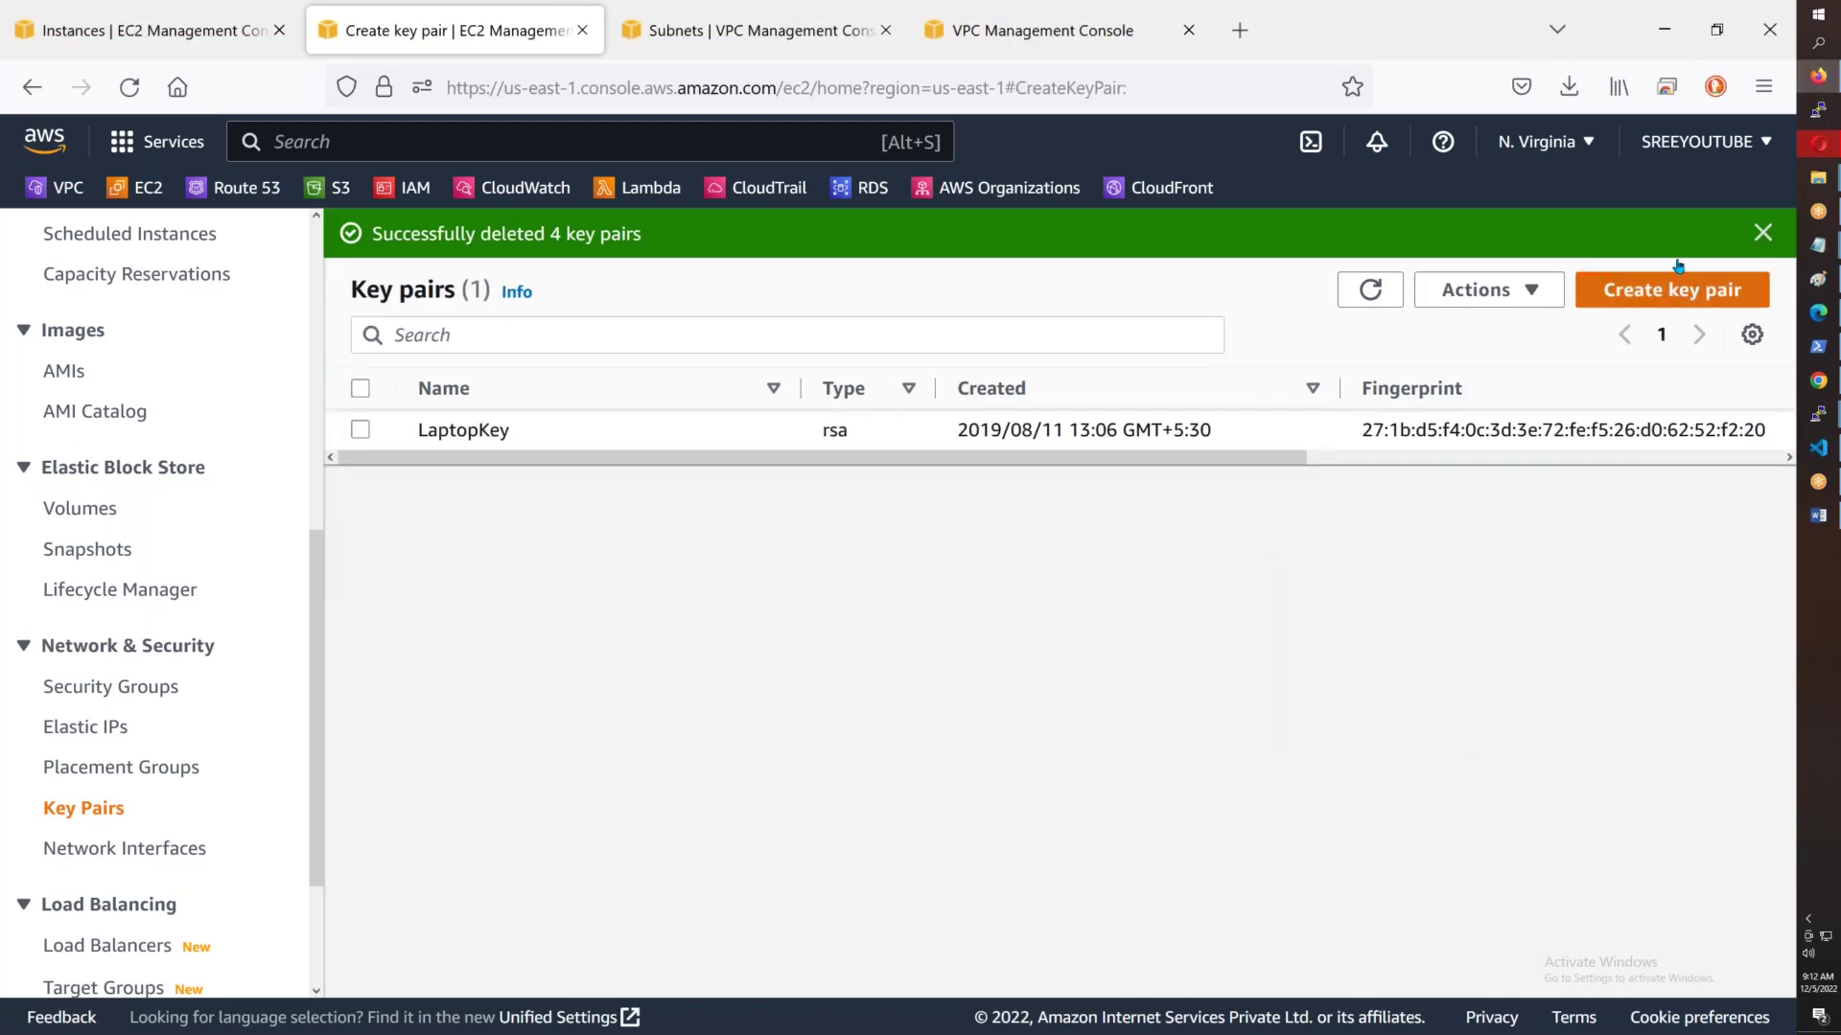
- Create an RSA key pair named AWSB43 in .pem format
left_click(361, 645)
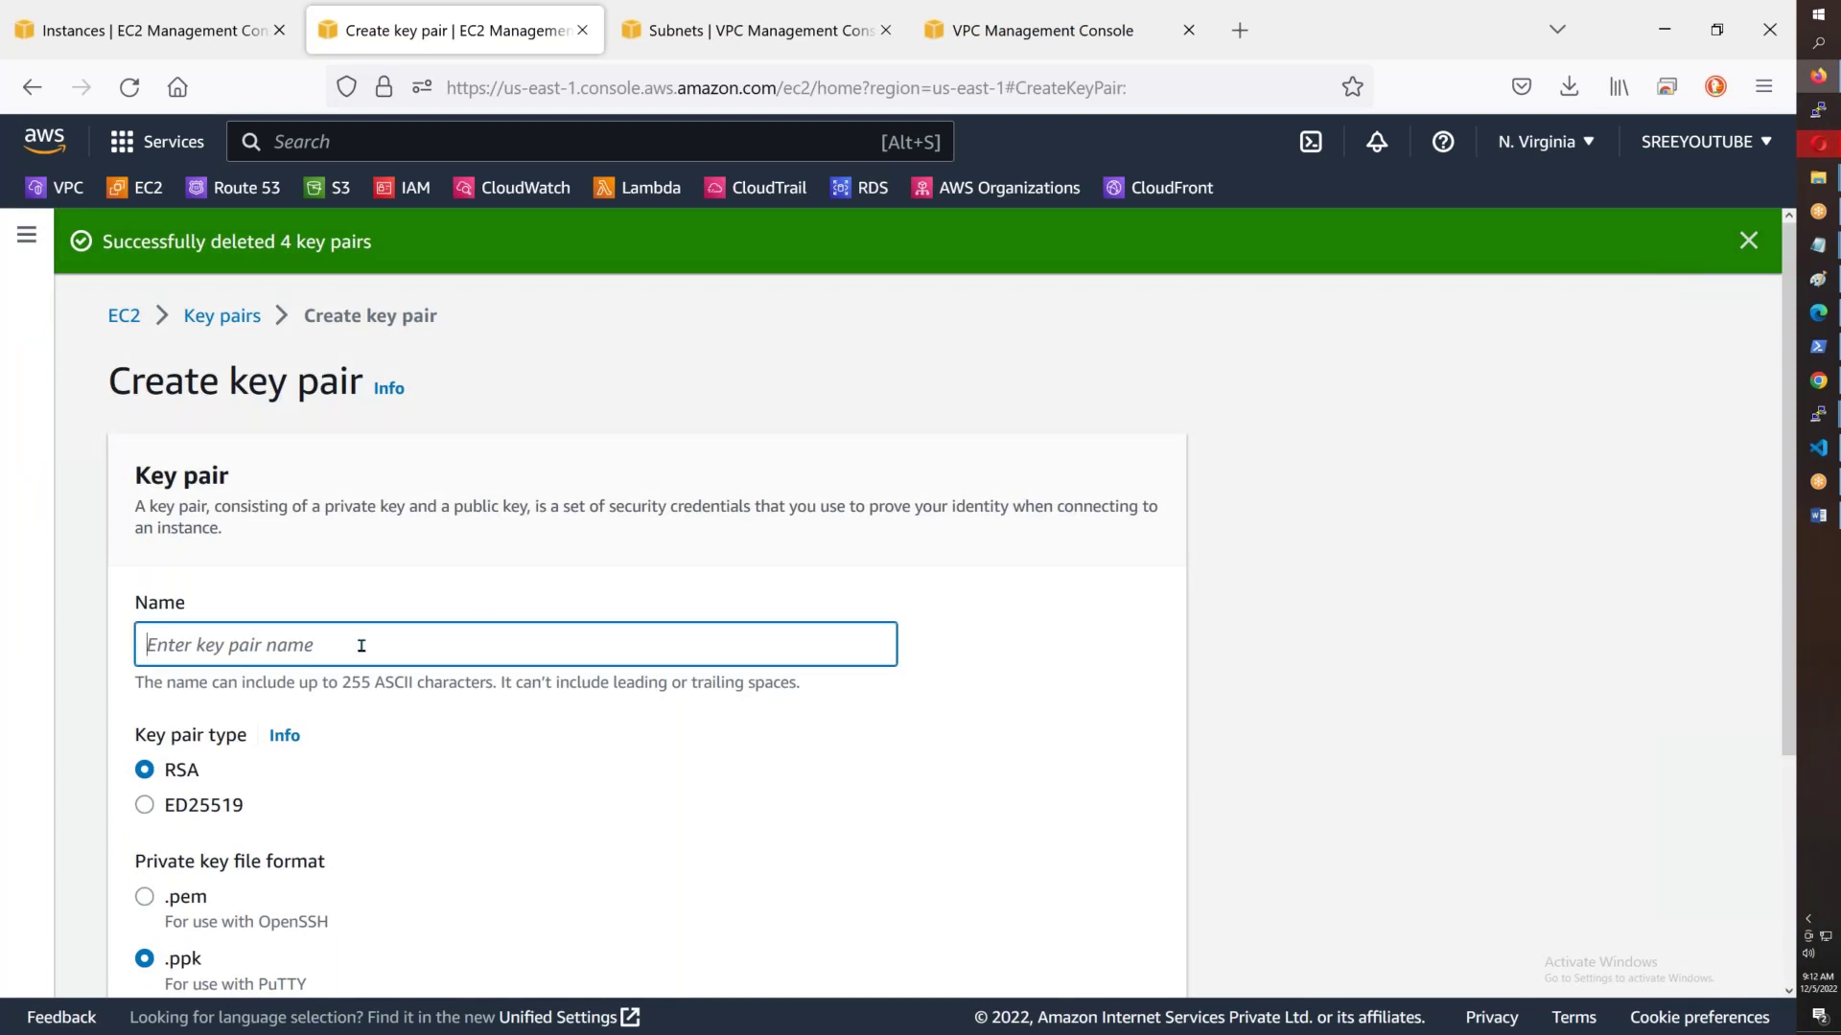
type("AWSB43")
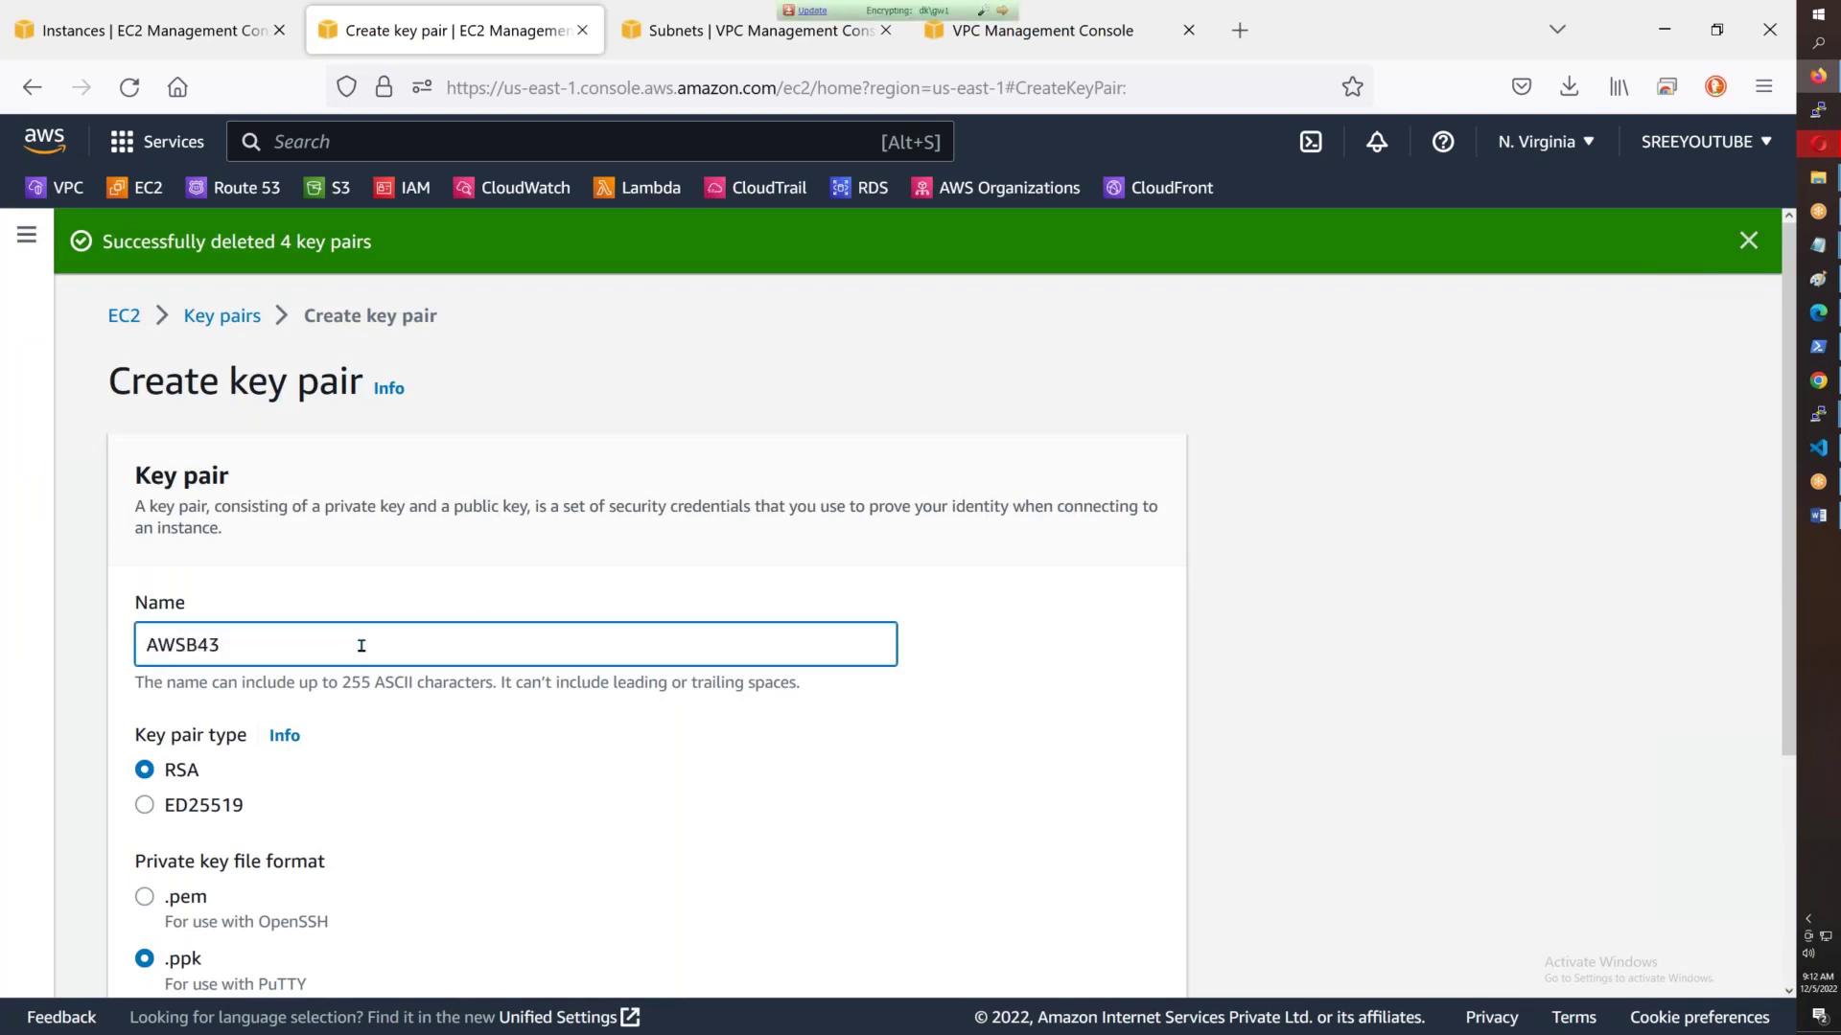
scroll(361, 645, "down", 3)
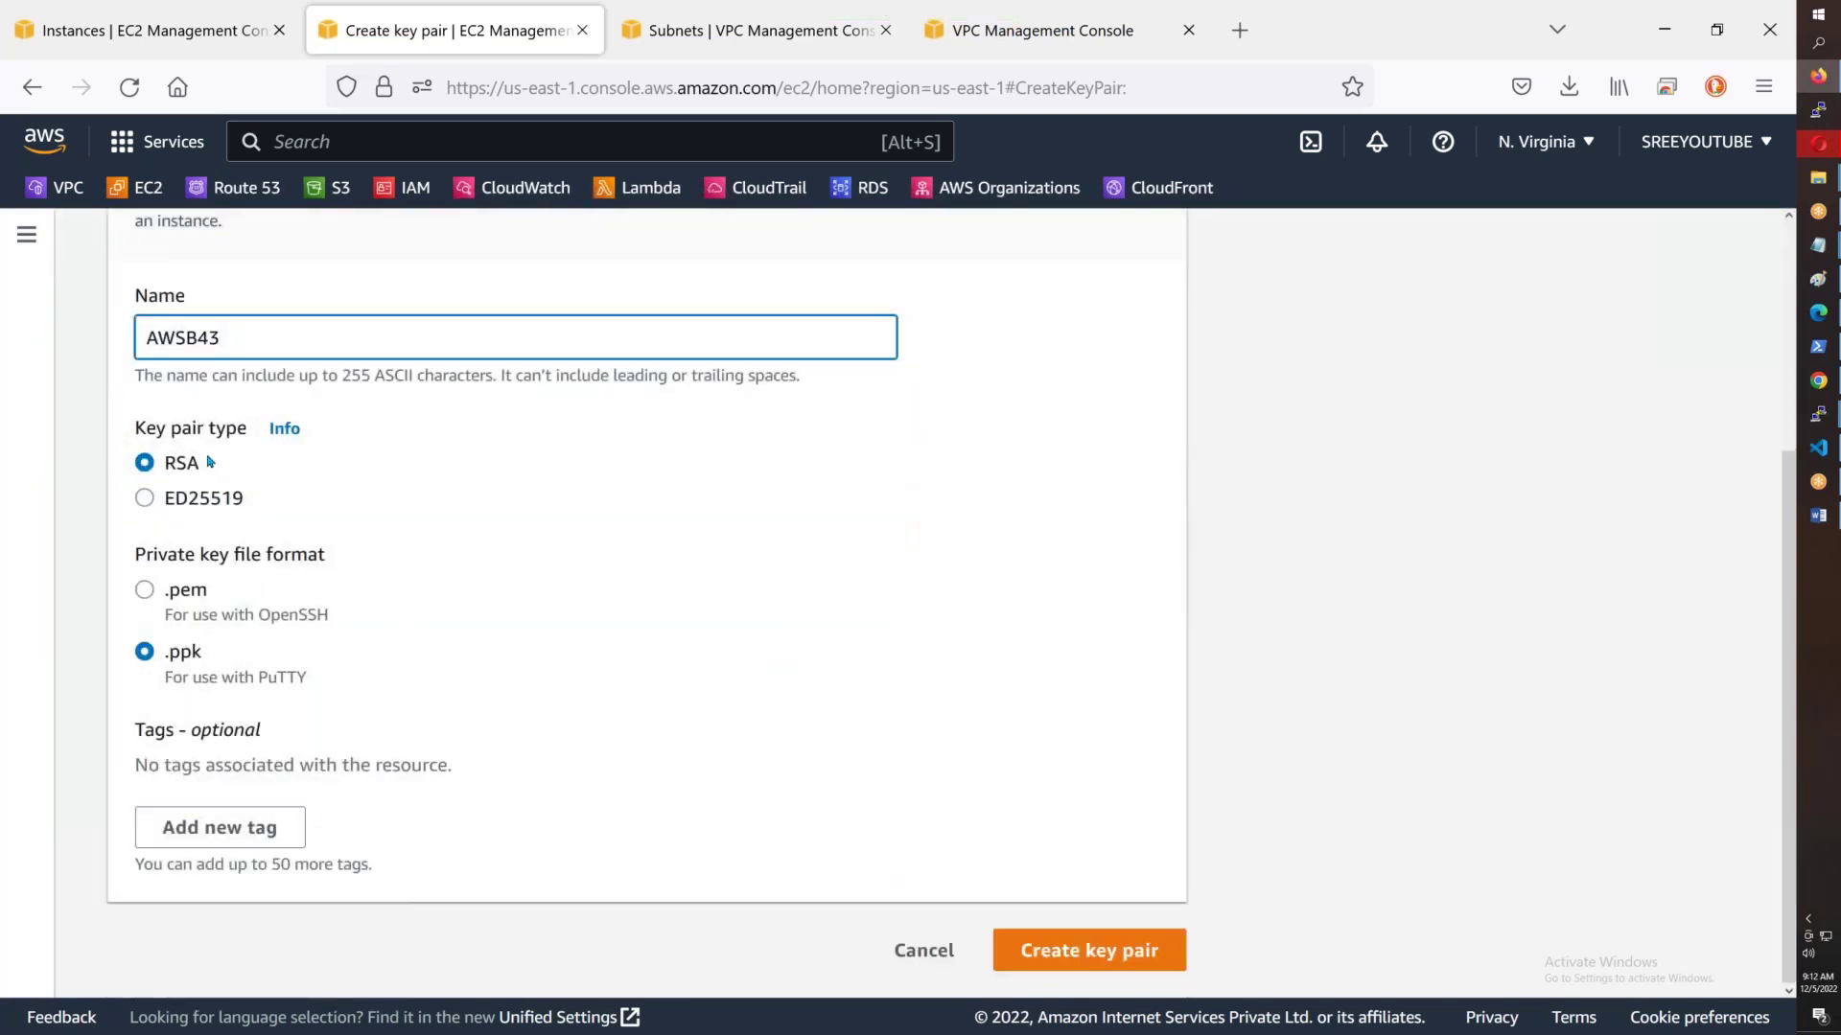
left_click_drag(251, 505, 199, 504)
left_click(228, 469)
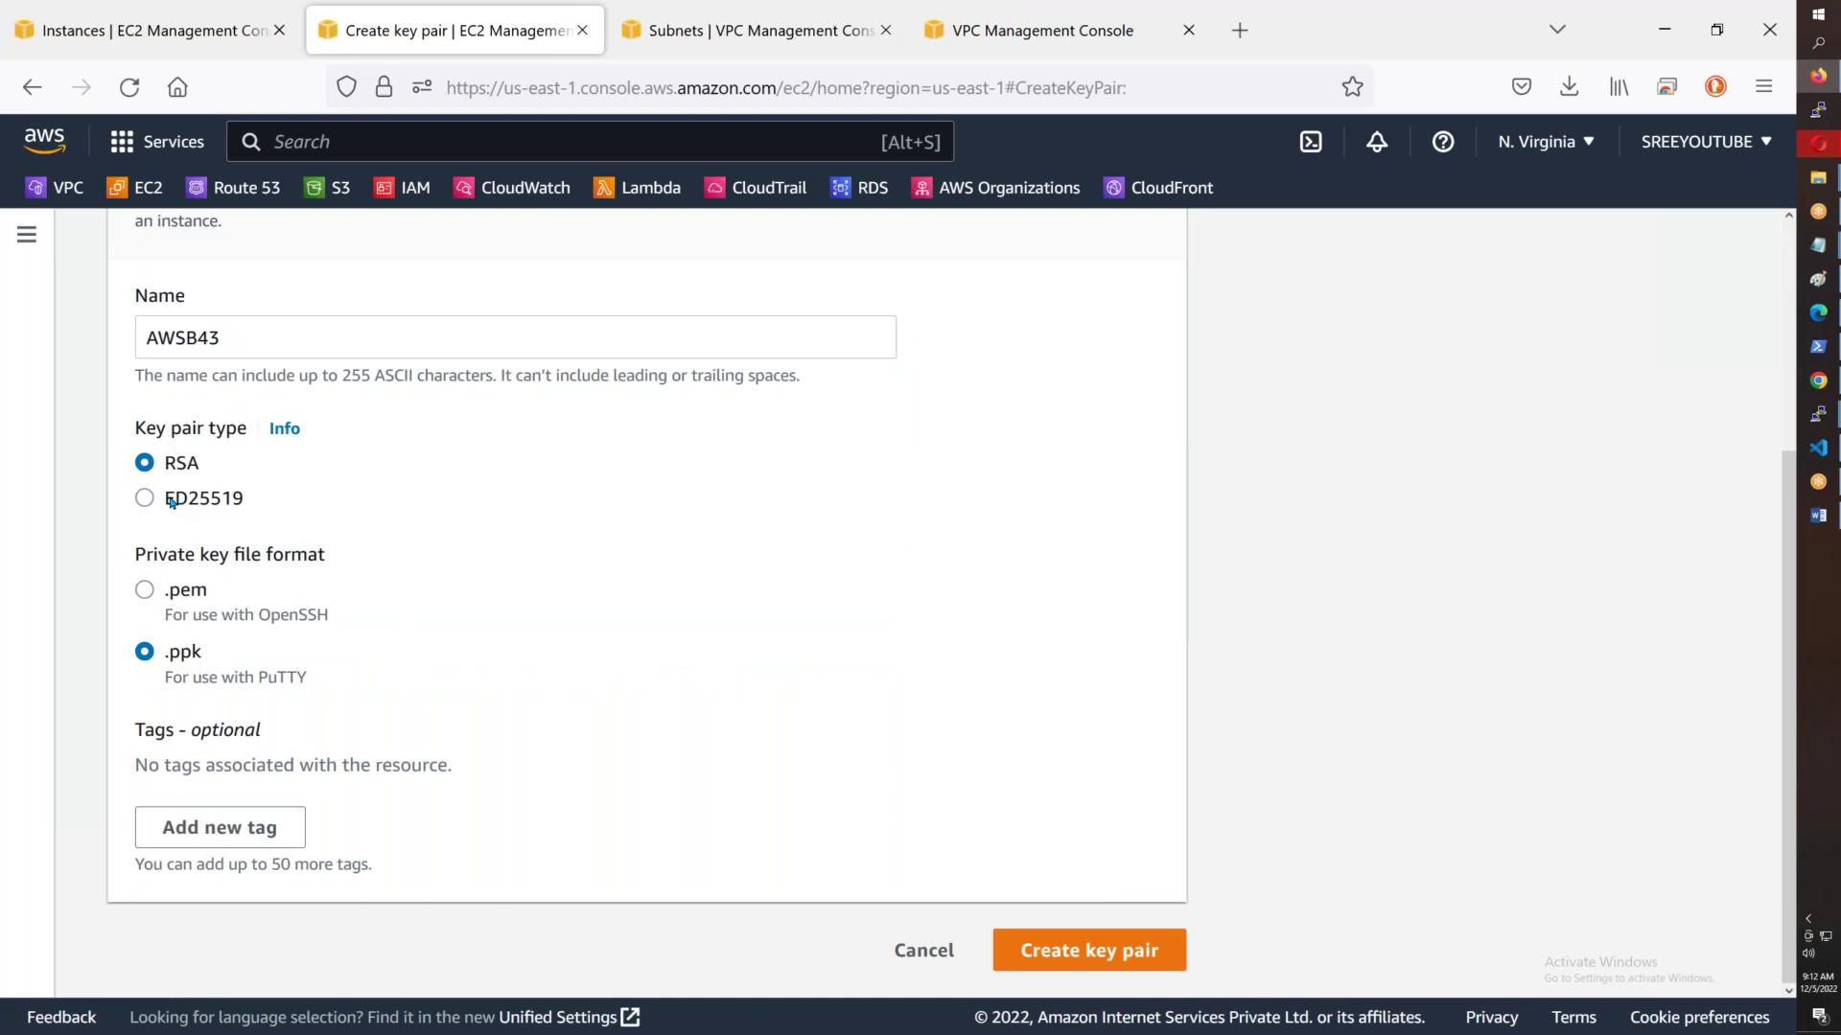
left_click(145, 595)
left_click(1078, 950)
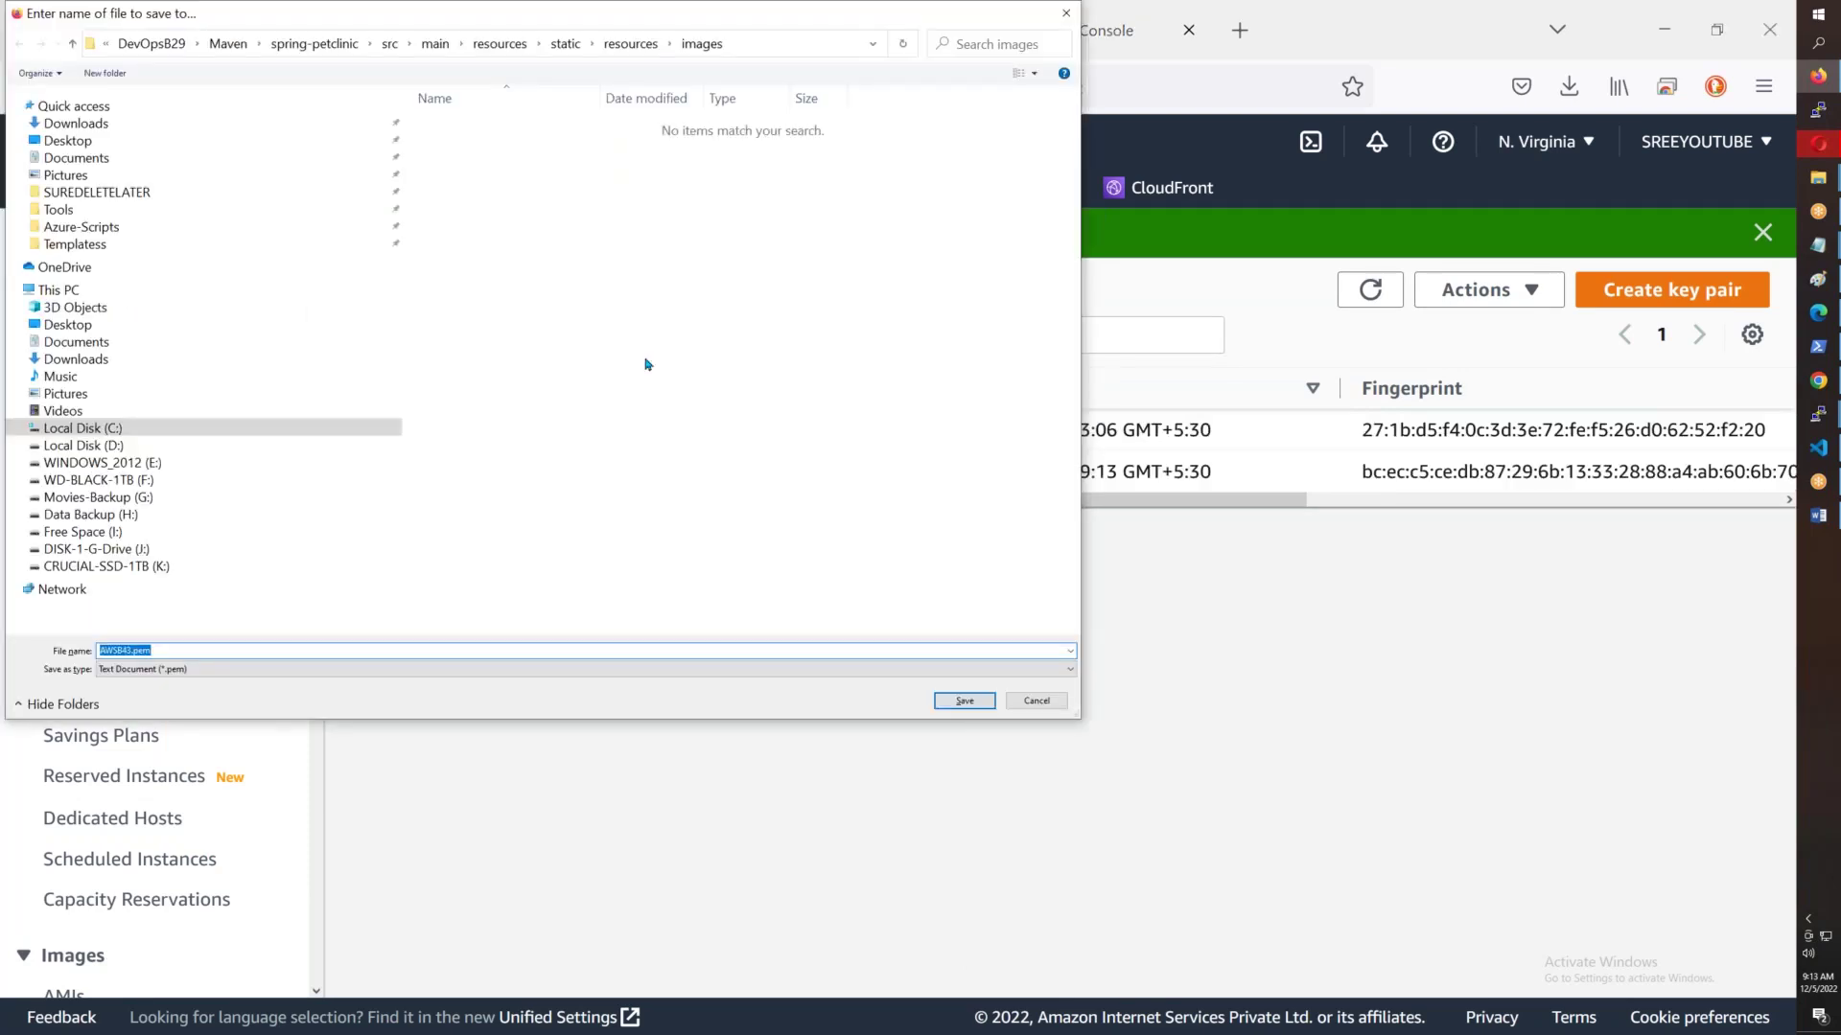
- Save AWSB43.pem to Downloads and return to the EC2 Instances list
left_click(77, 123)
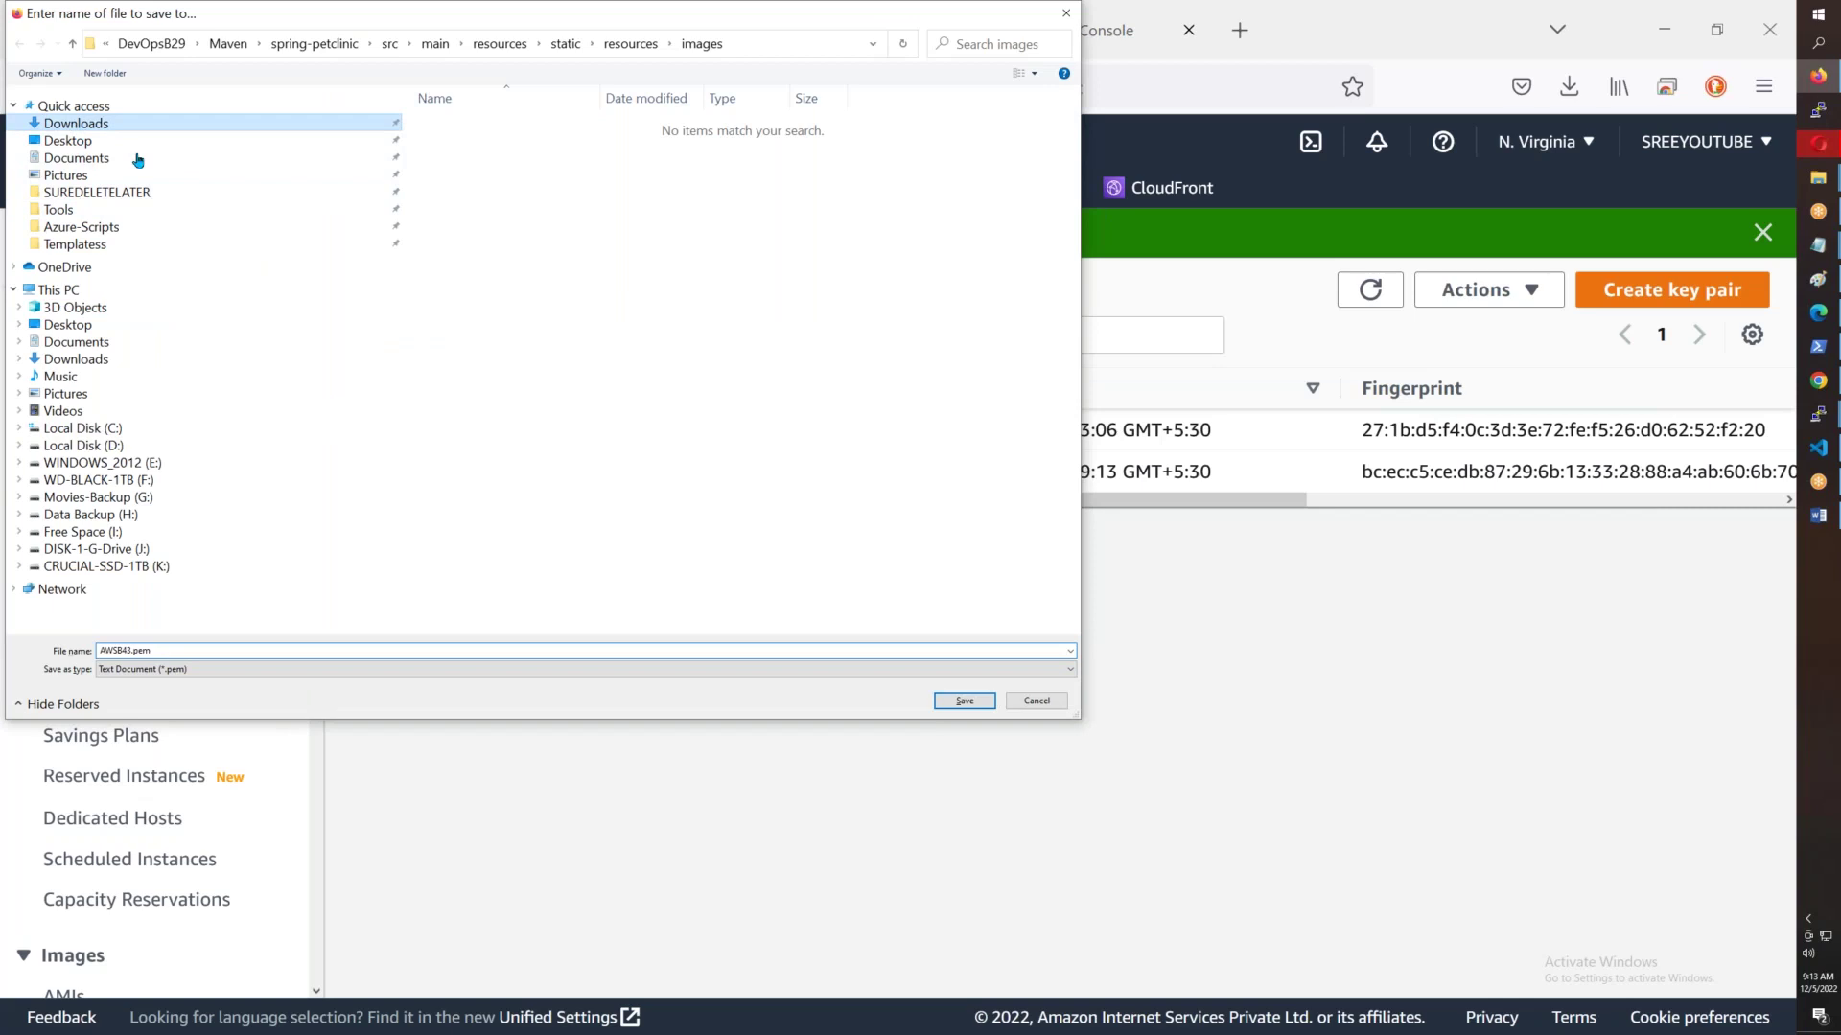
left_click(961, 700)
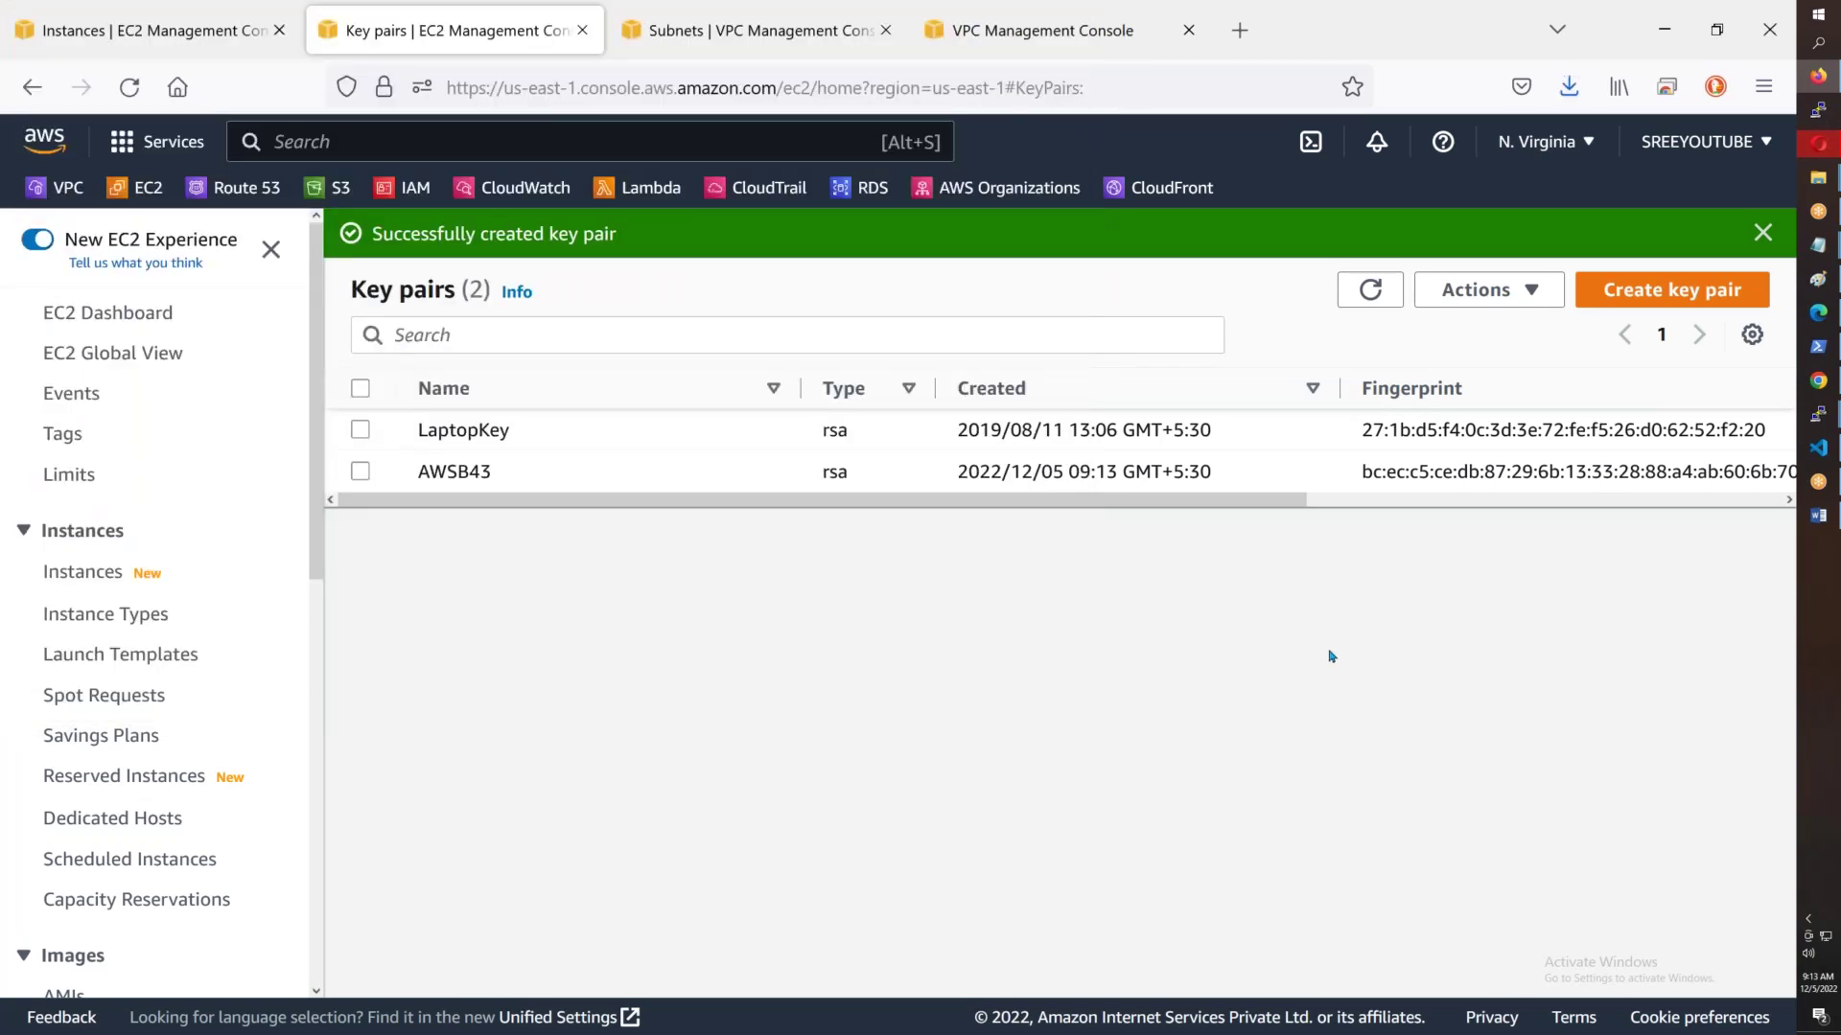
left_click_drag(1250, 482, 1025, 472)
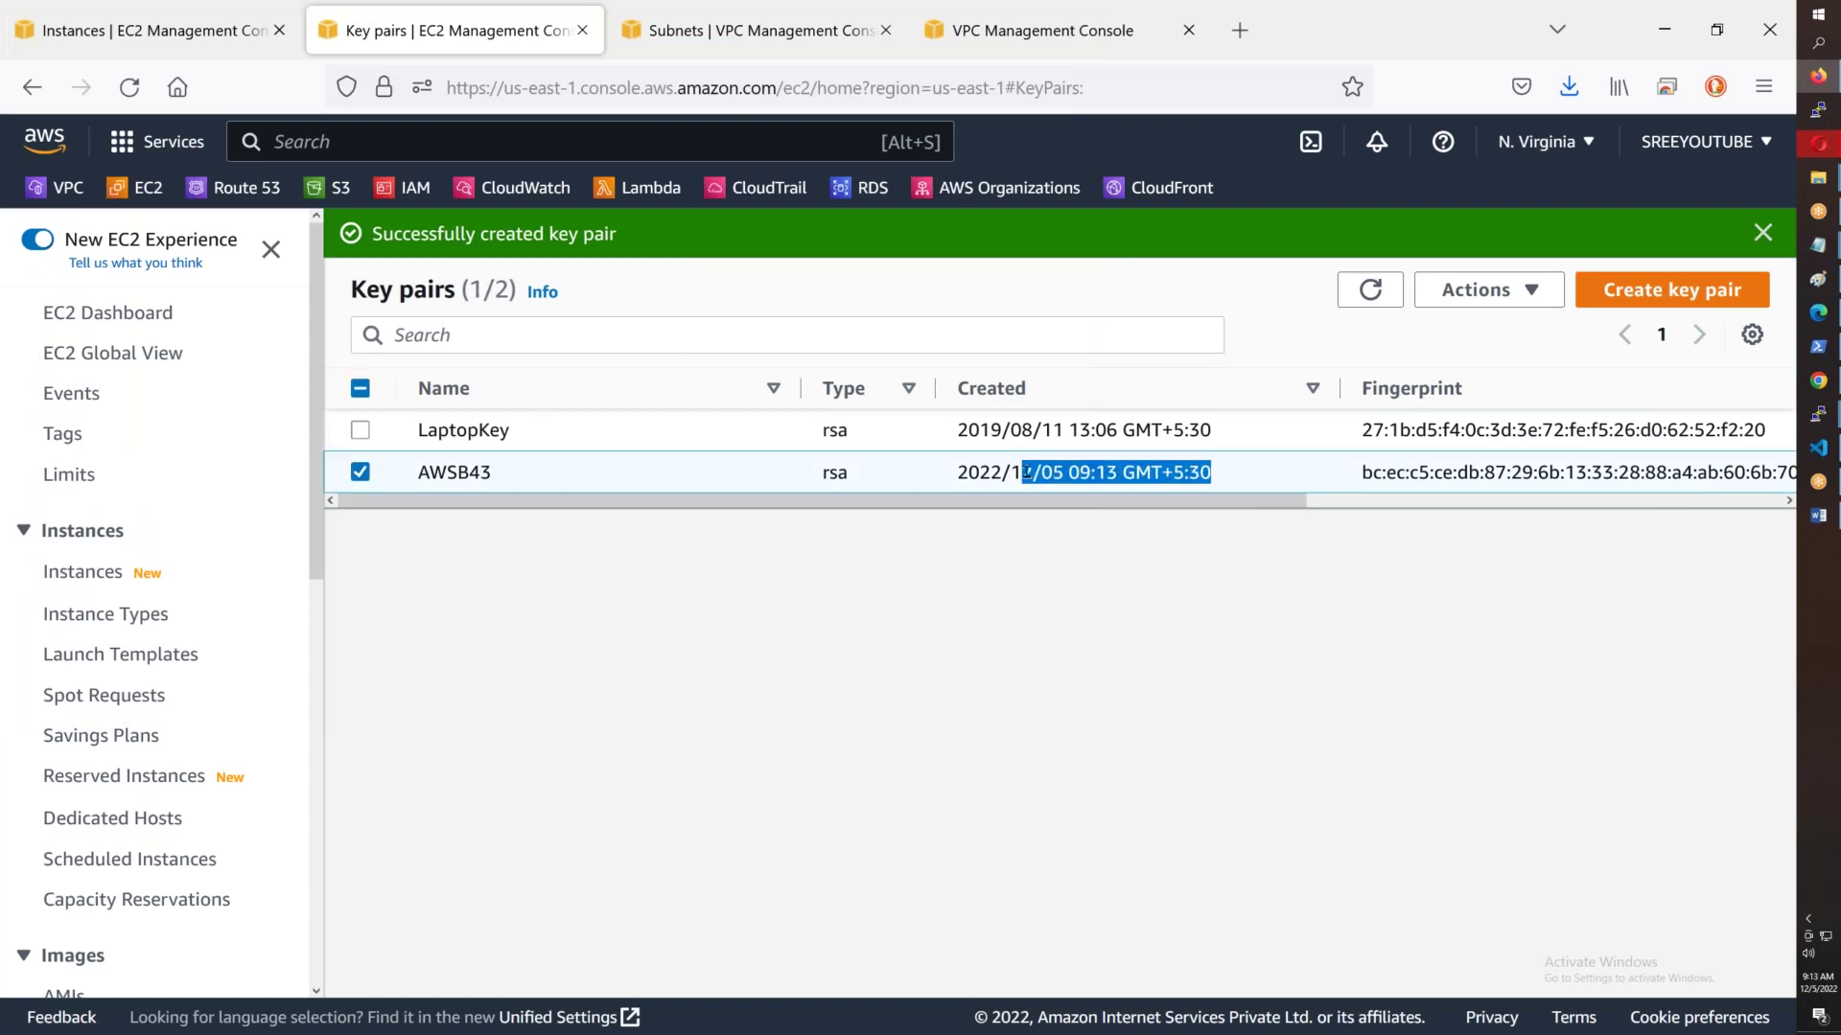
left_click(80, 579)
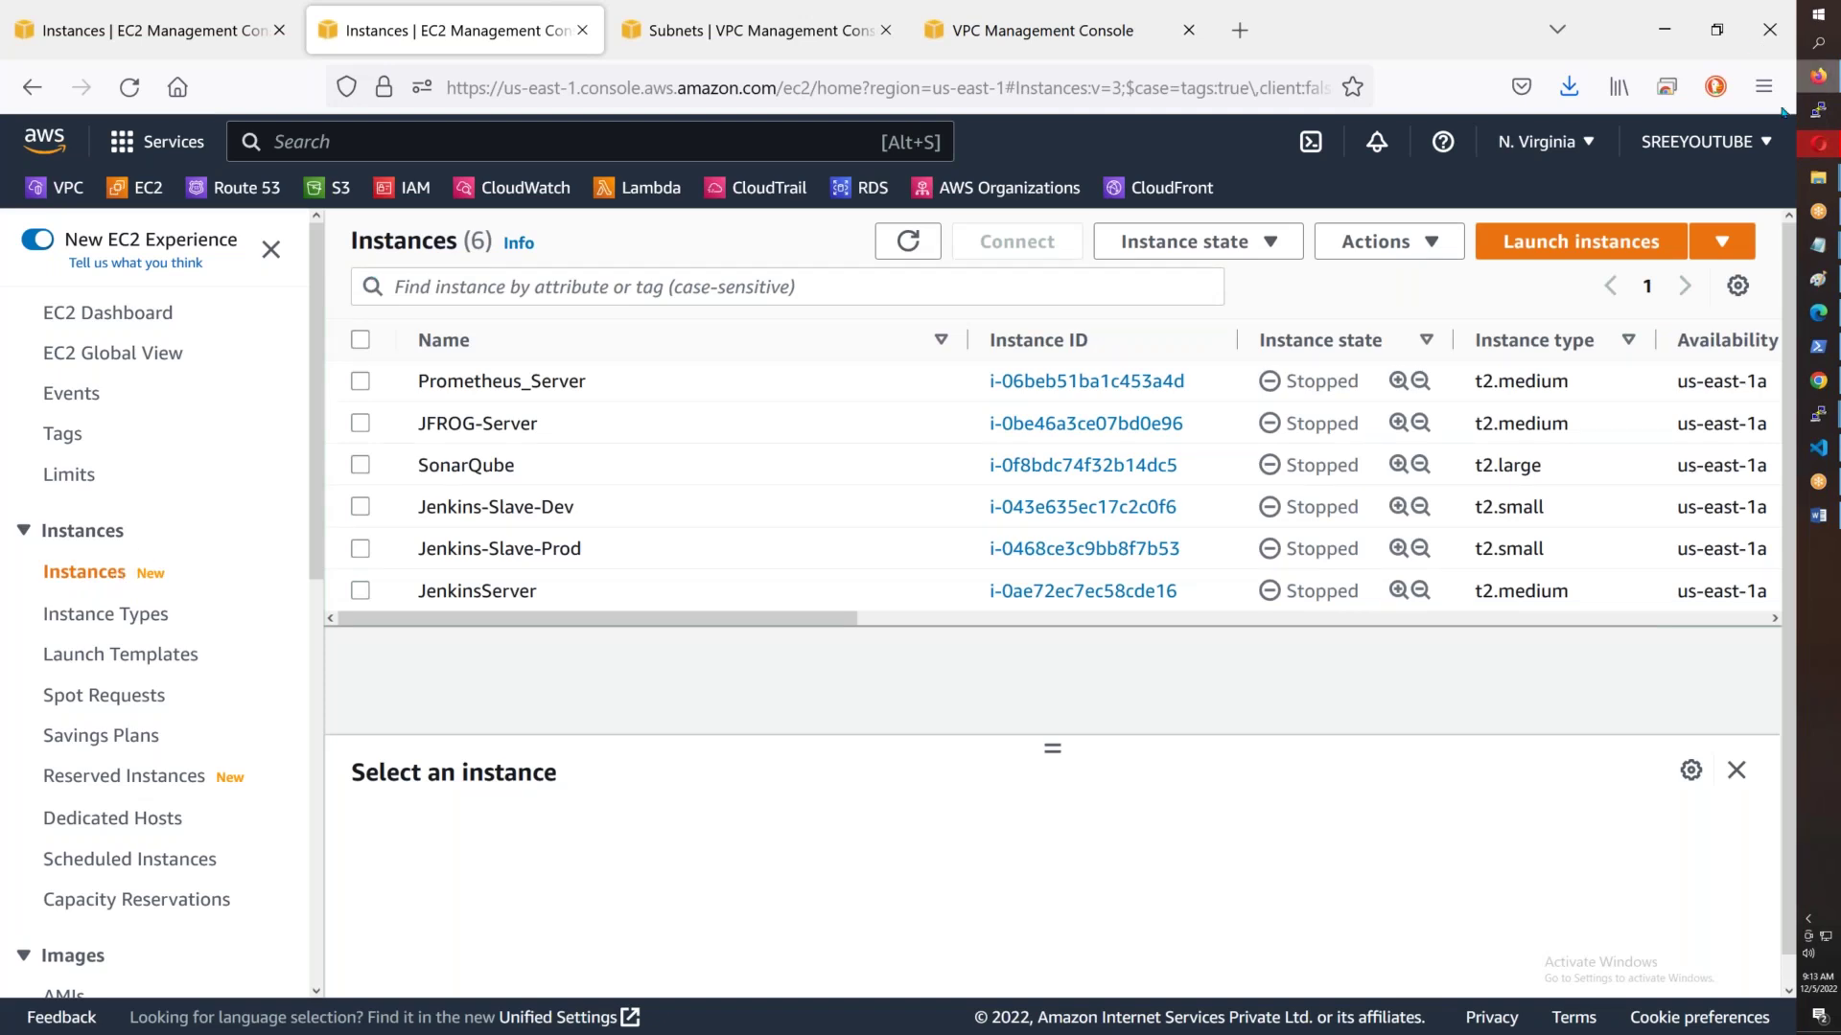
- Filter the EC2 instance list to Running instances
left_click(730, 286)
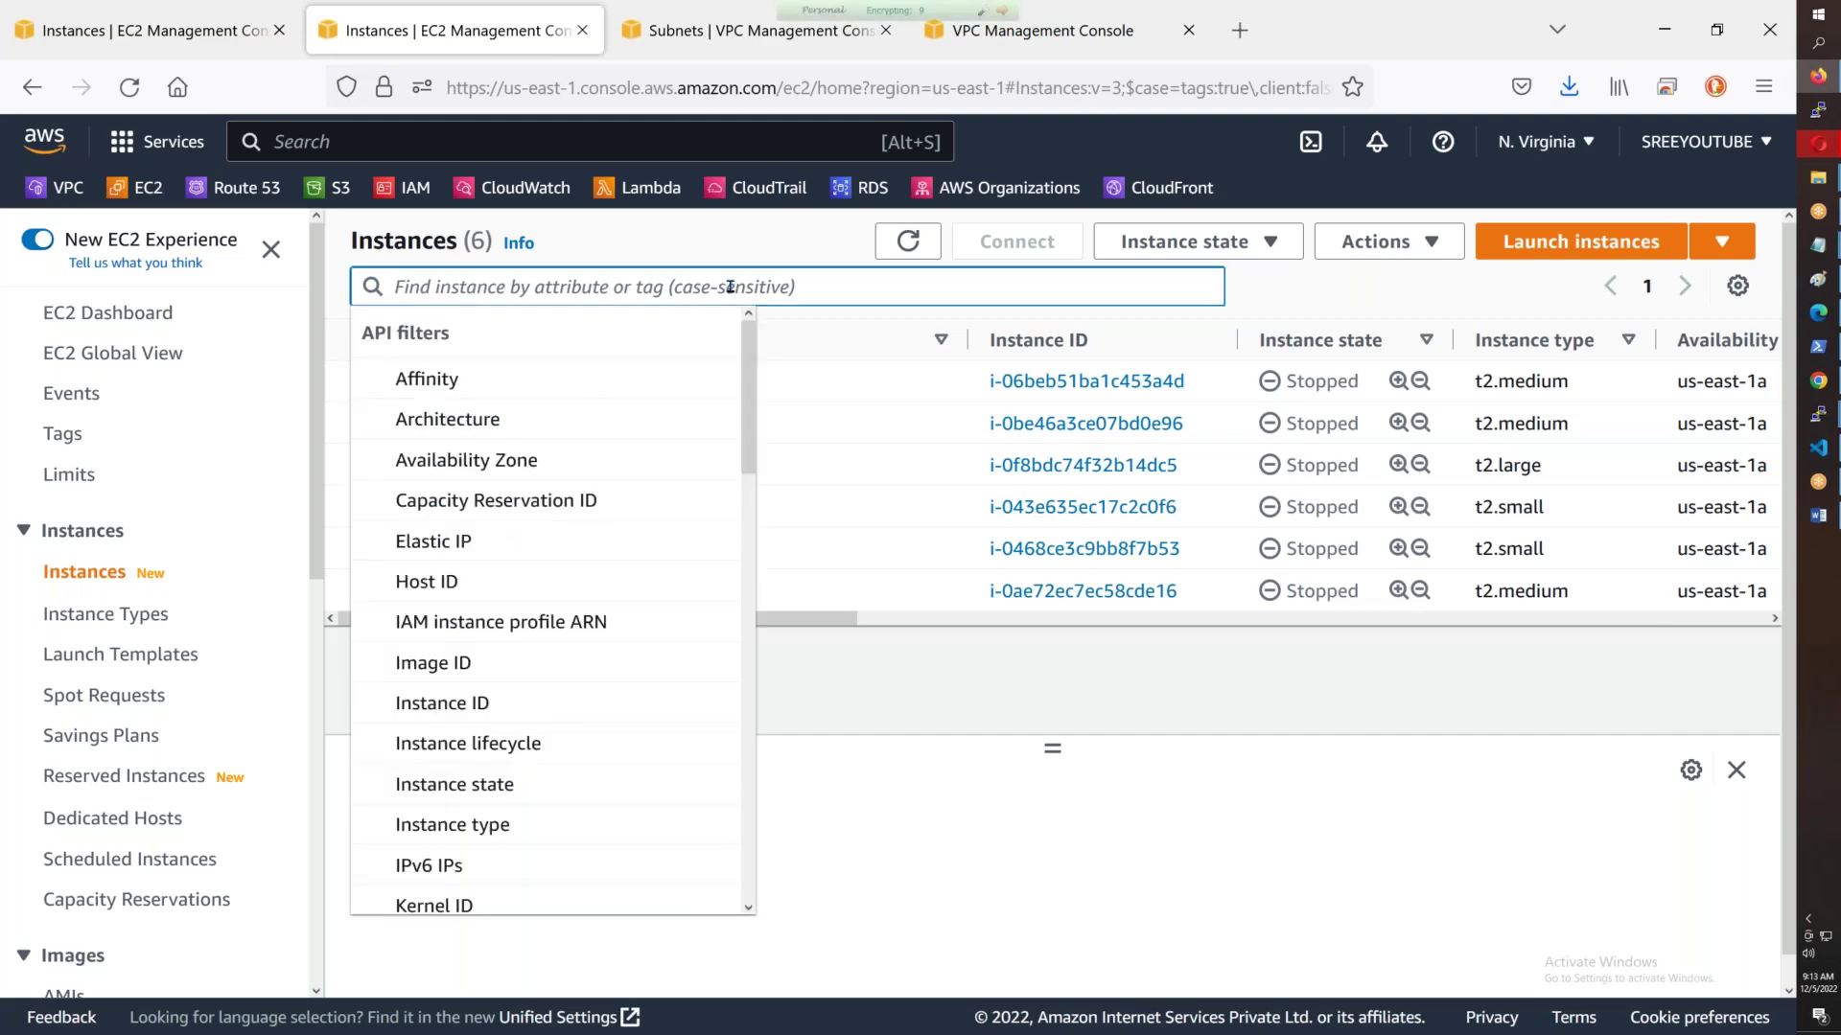
type("RUnning")
key("Return")
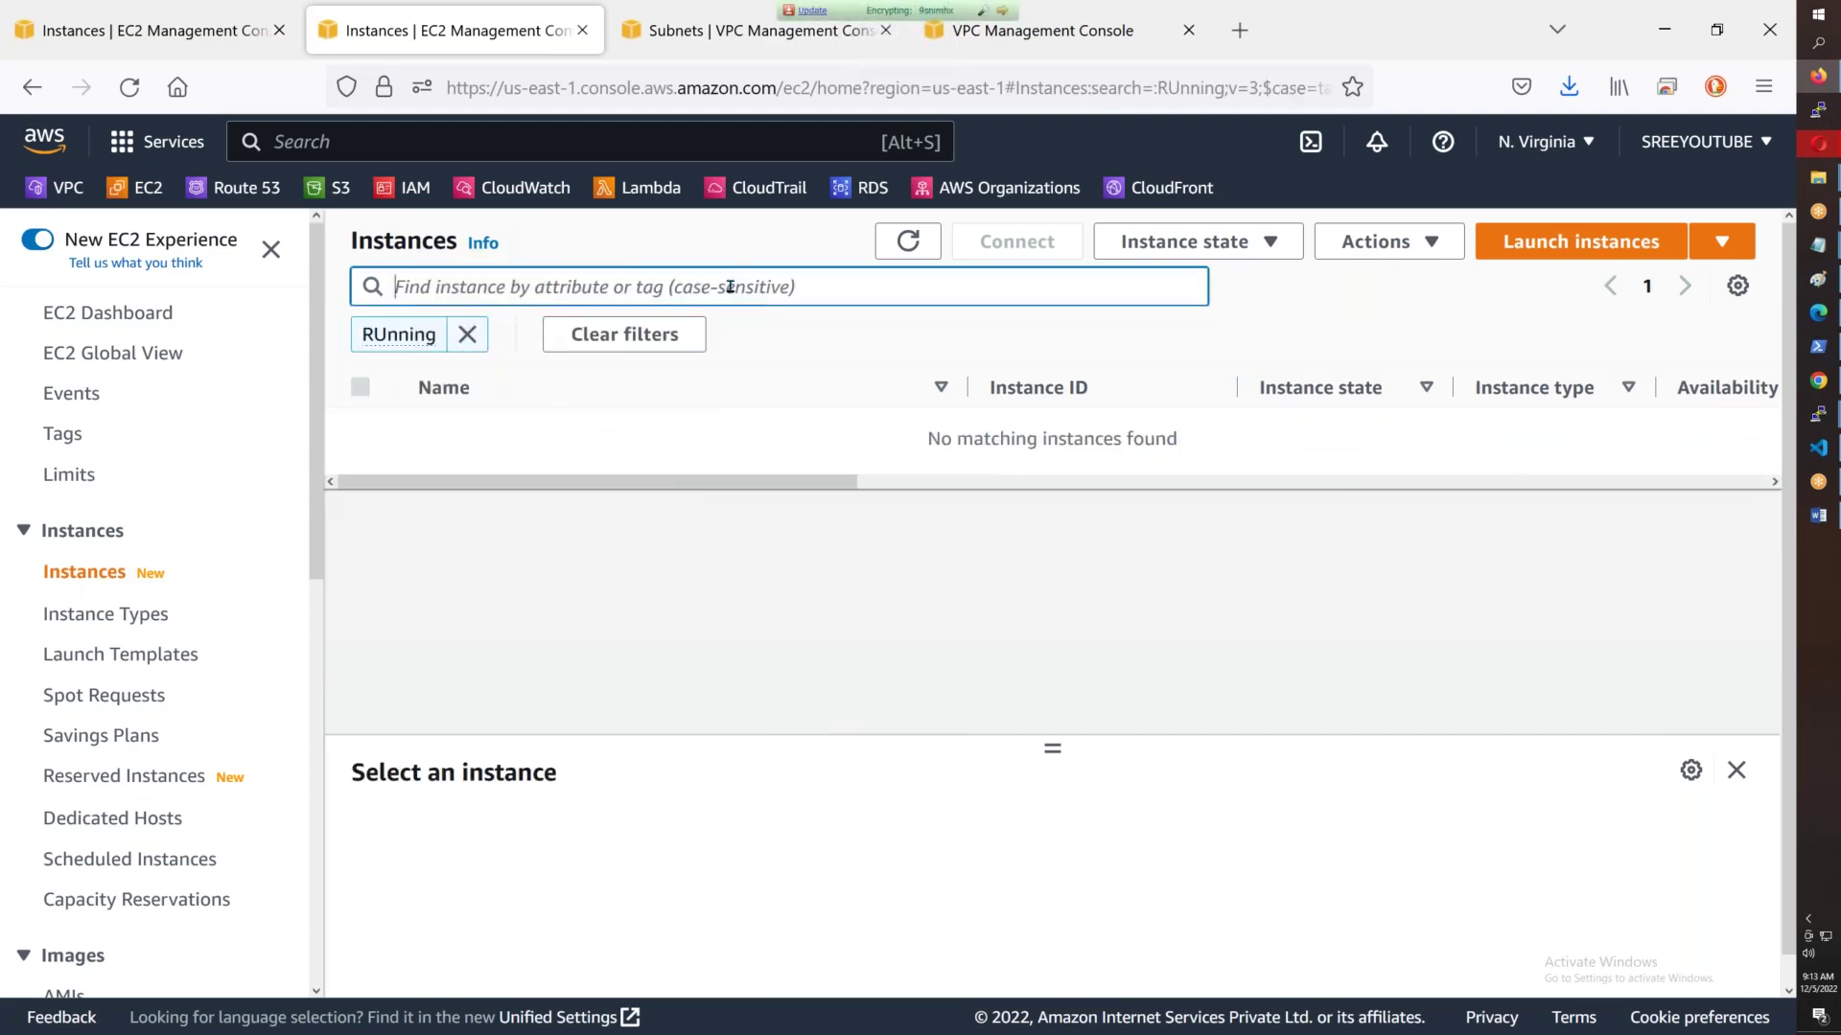
left_click(468, 335)
left_click(483, 287)
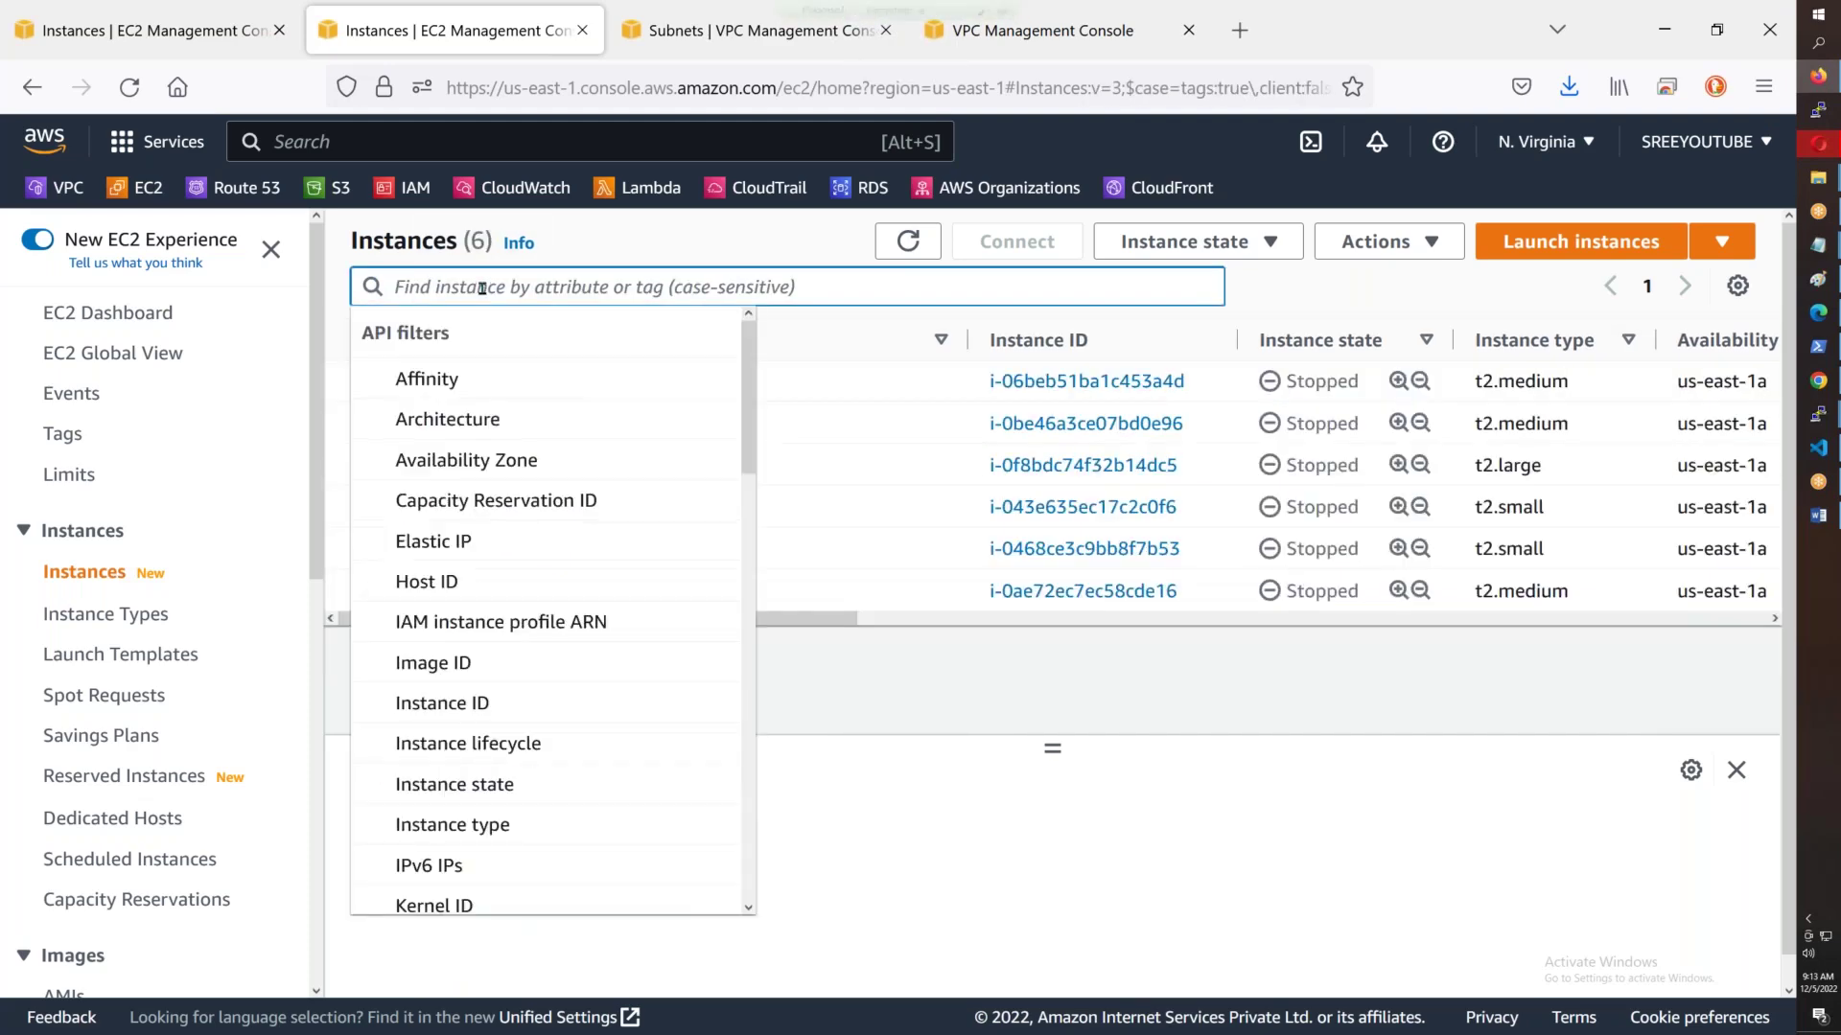
type("Running")
key("Return")
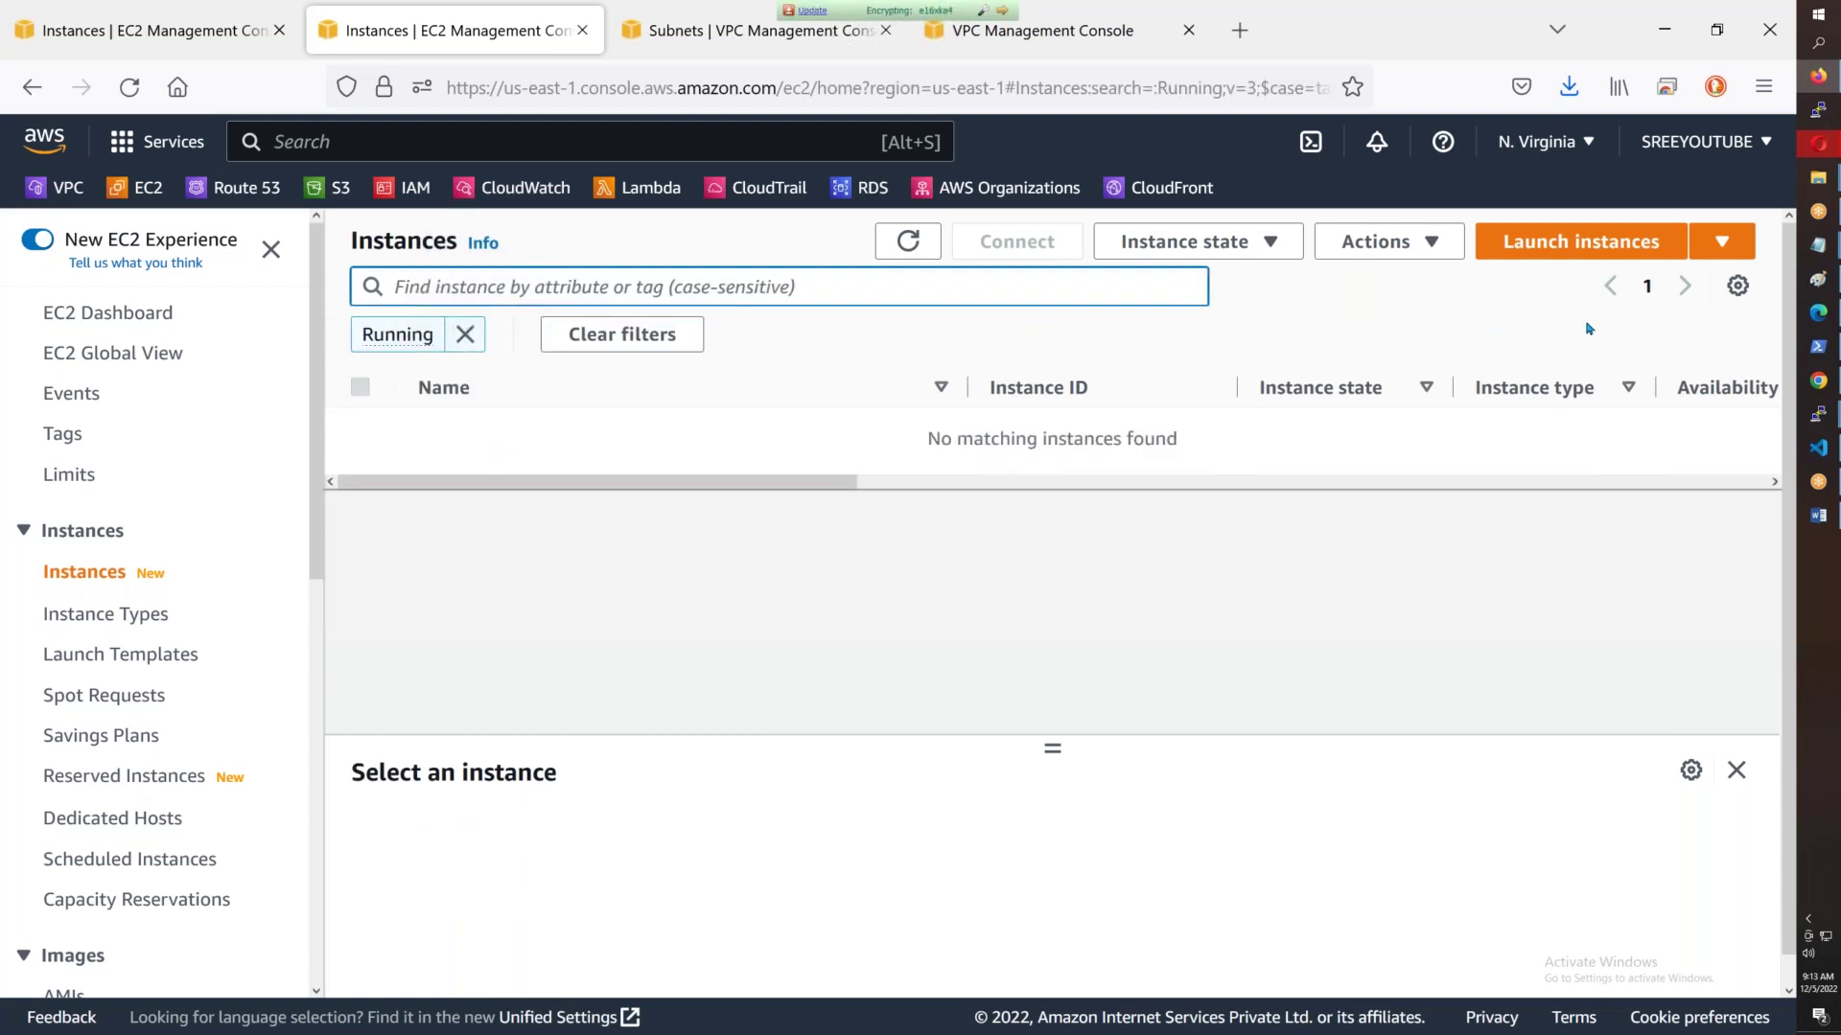
- Launch a new instance named Test-Server-1a, copied from the server notes
left_click(1618, 251)
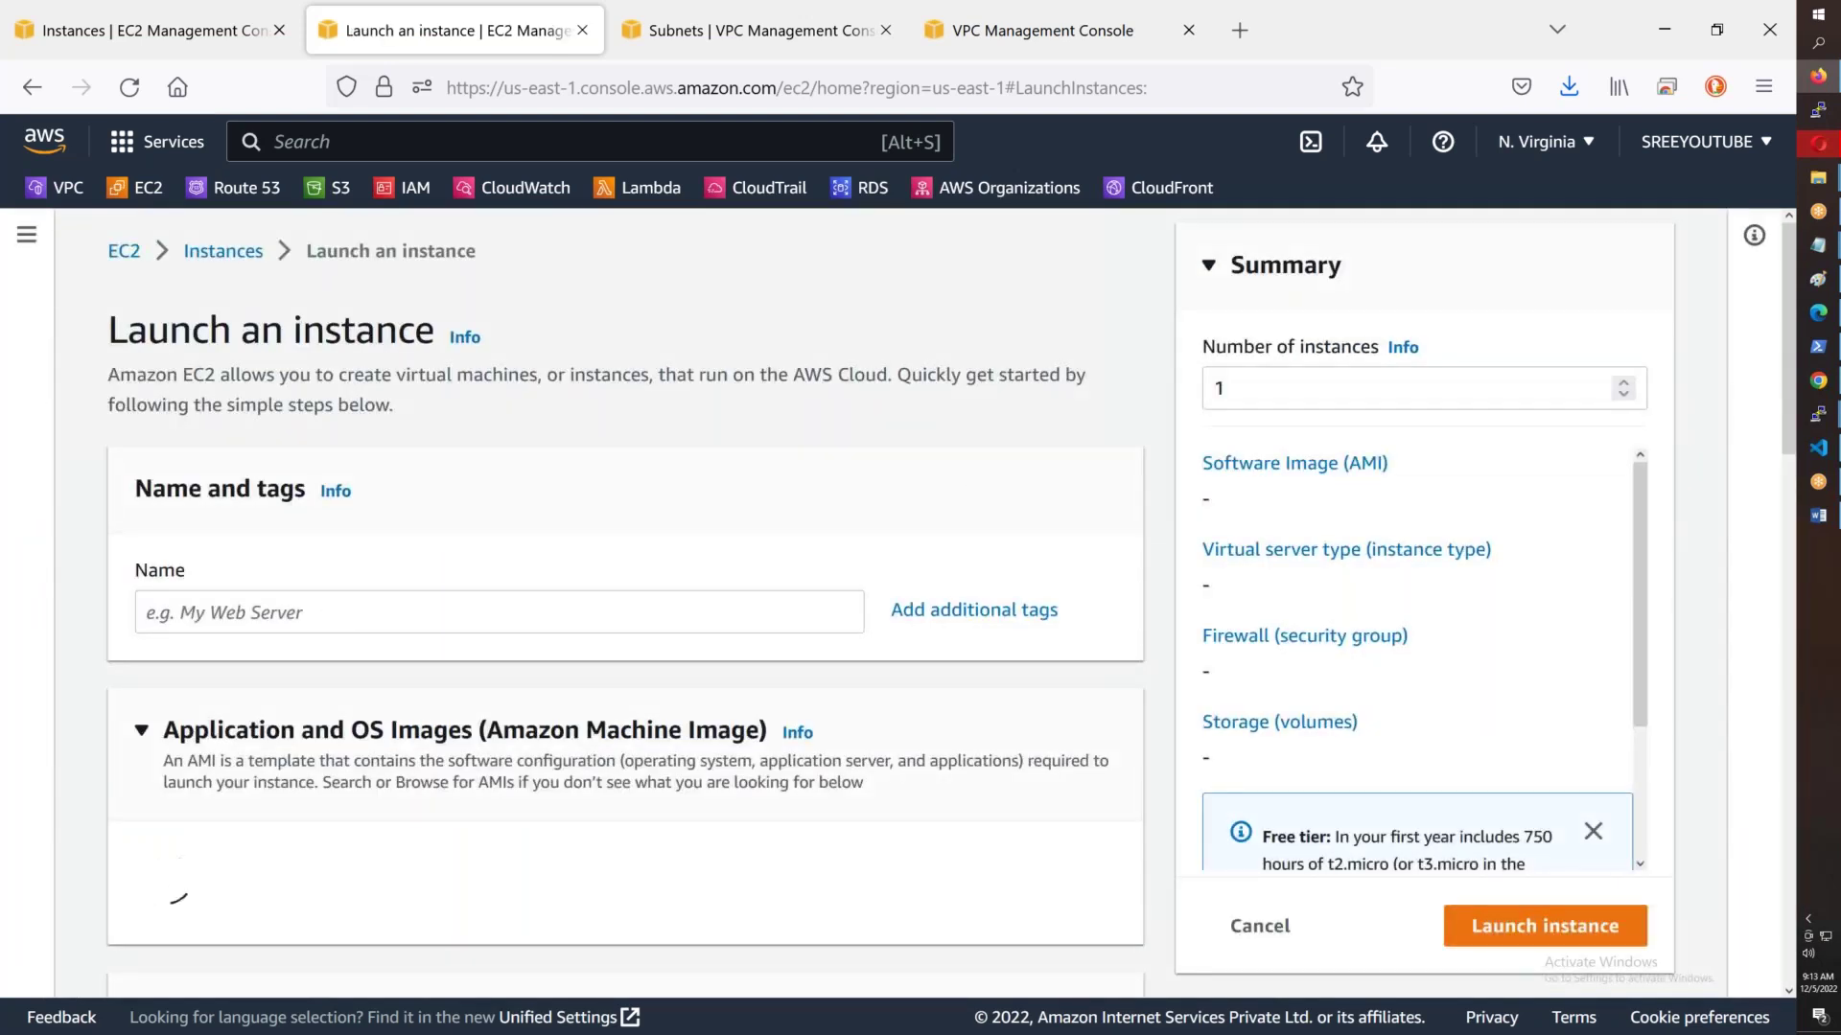
mouse_move(1817, 245)
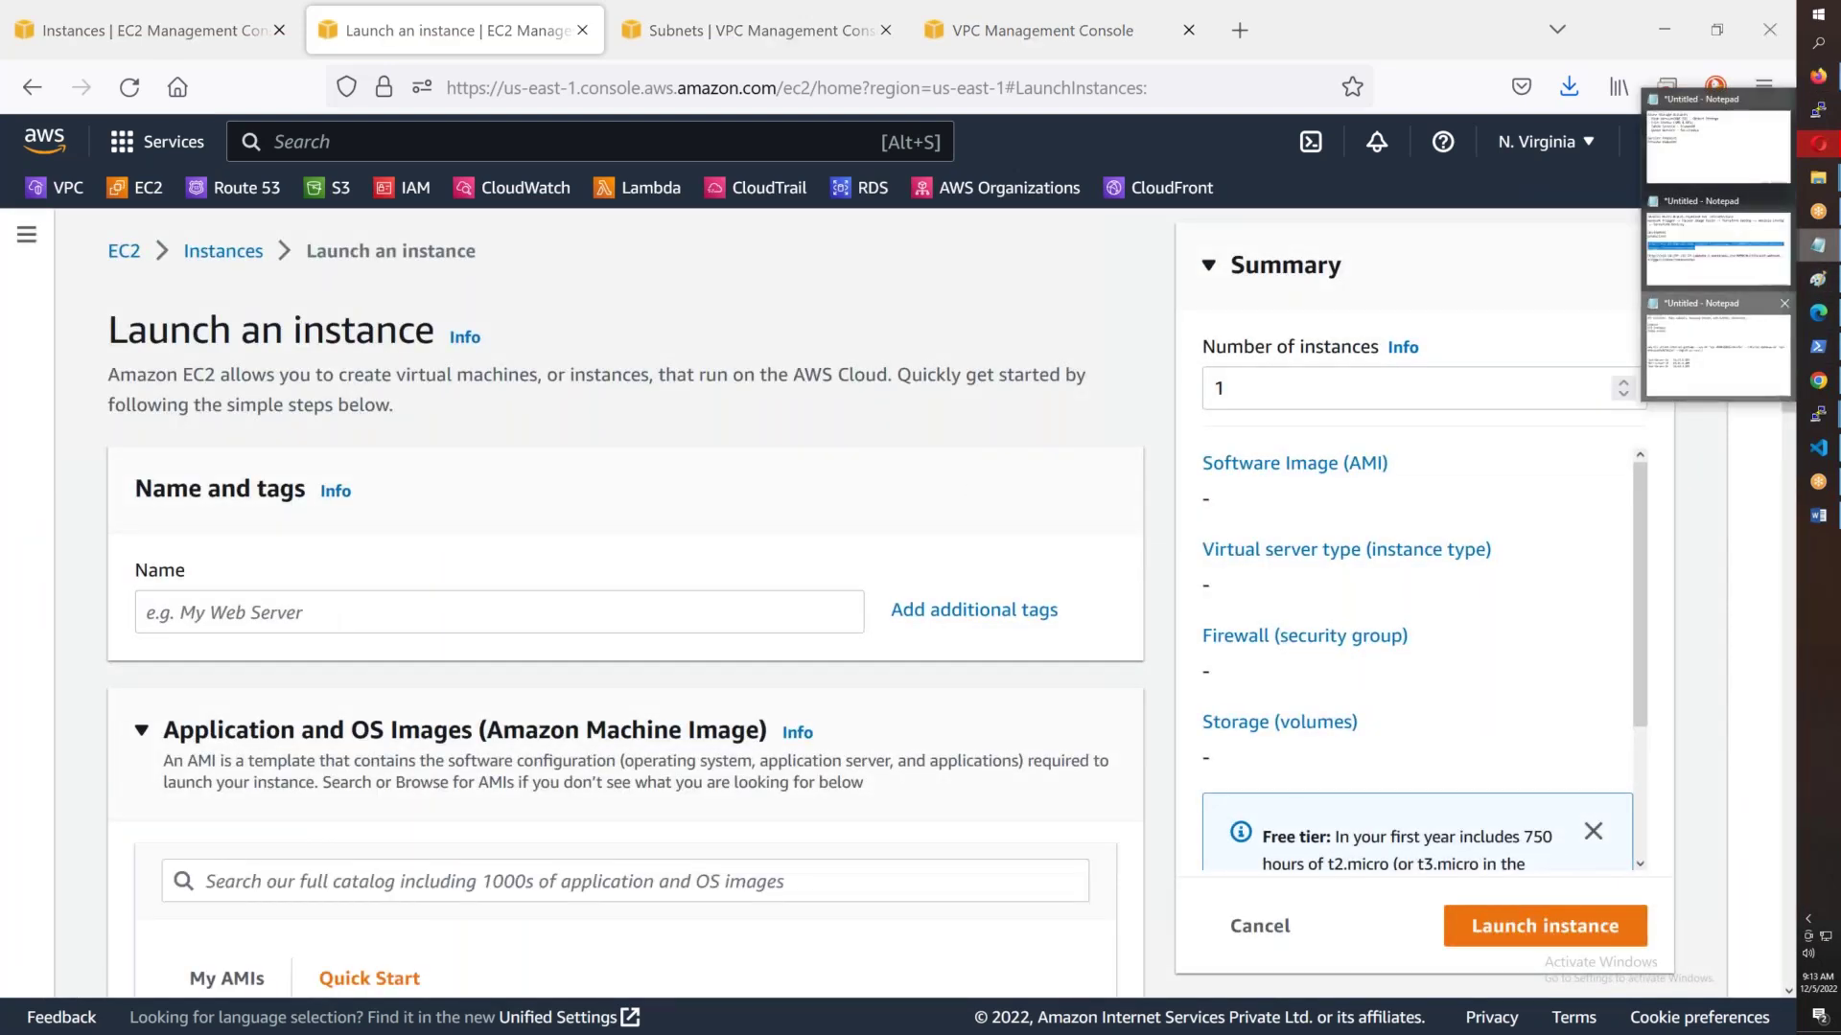
left_click(1716, 350)
left_click_drag(272, 584, 3, 588)
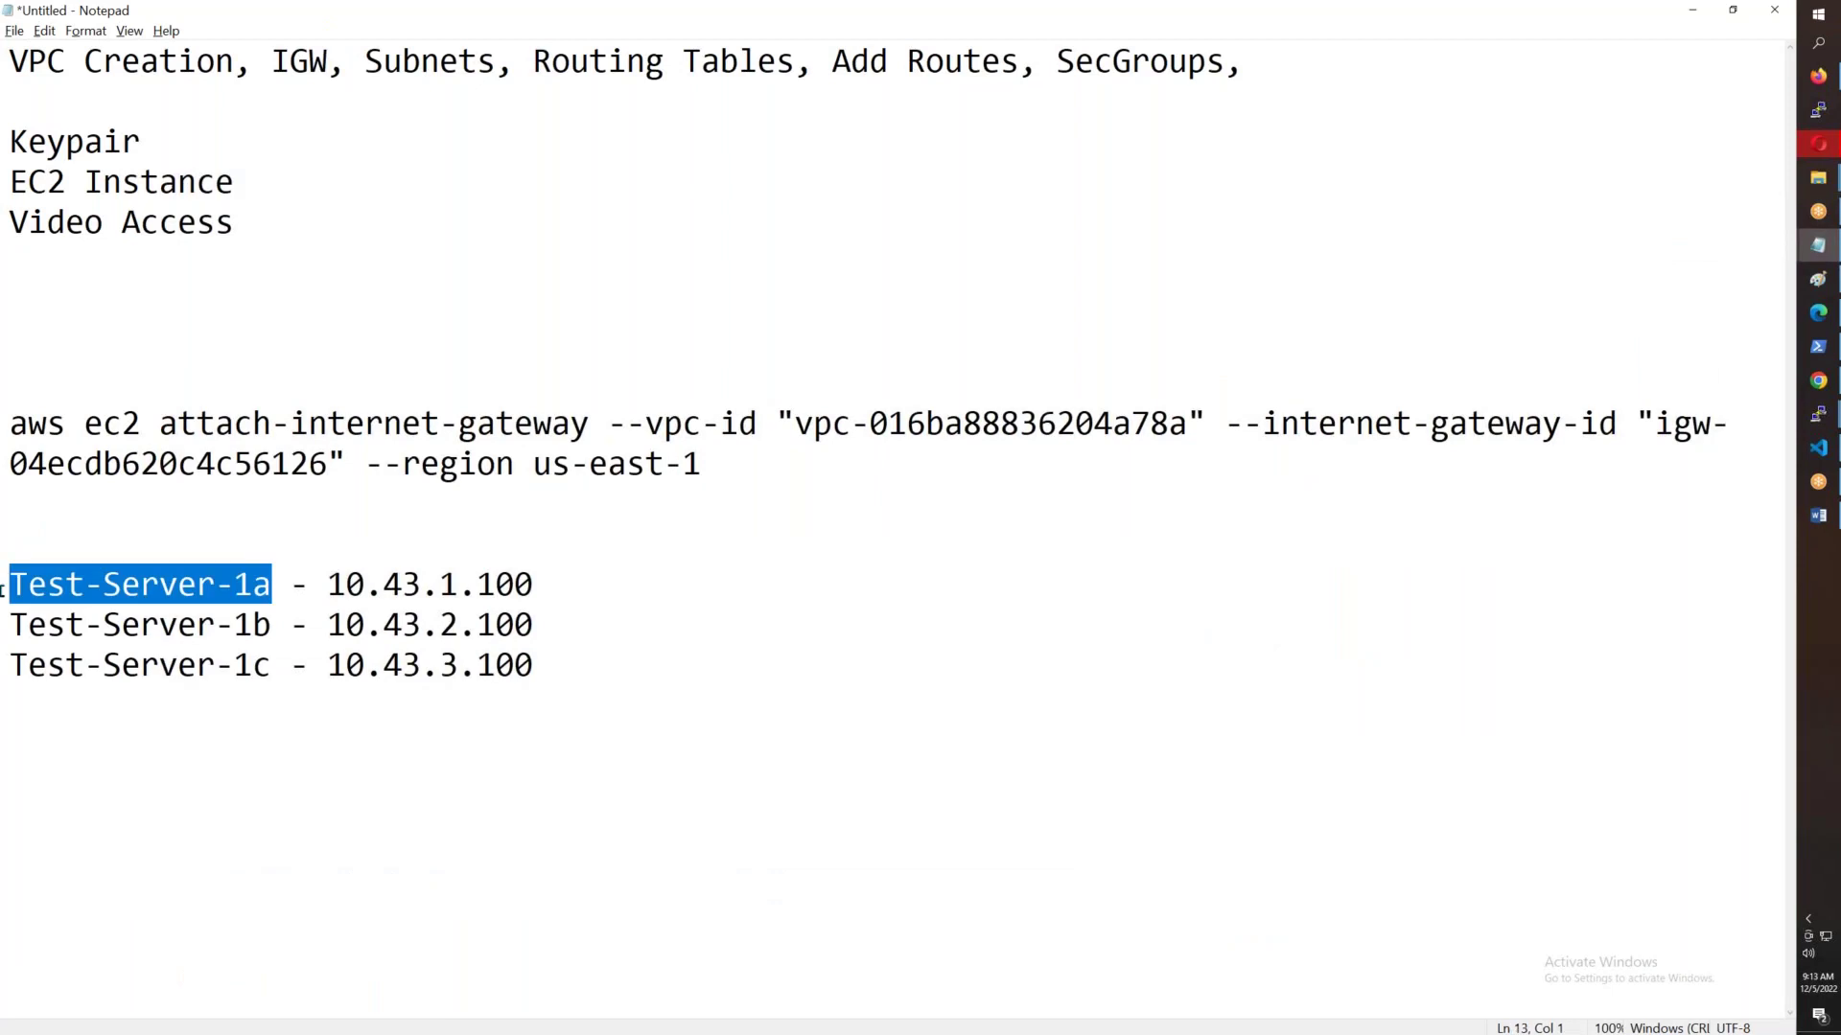
key("ctrl+c")
key("alt+Tab")
left_click(178, 614)
key("ctrl+v")
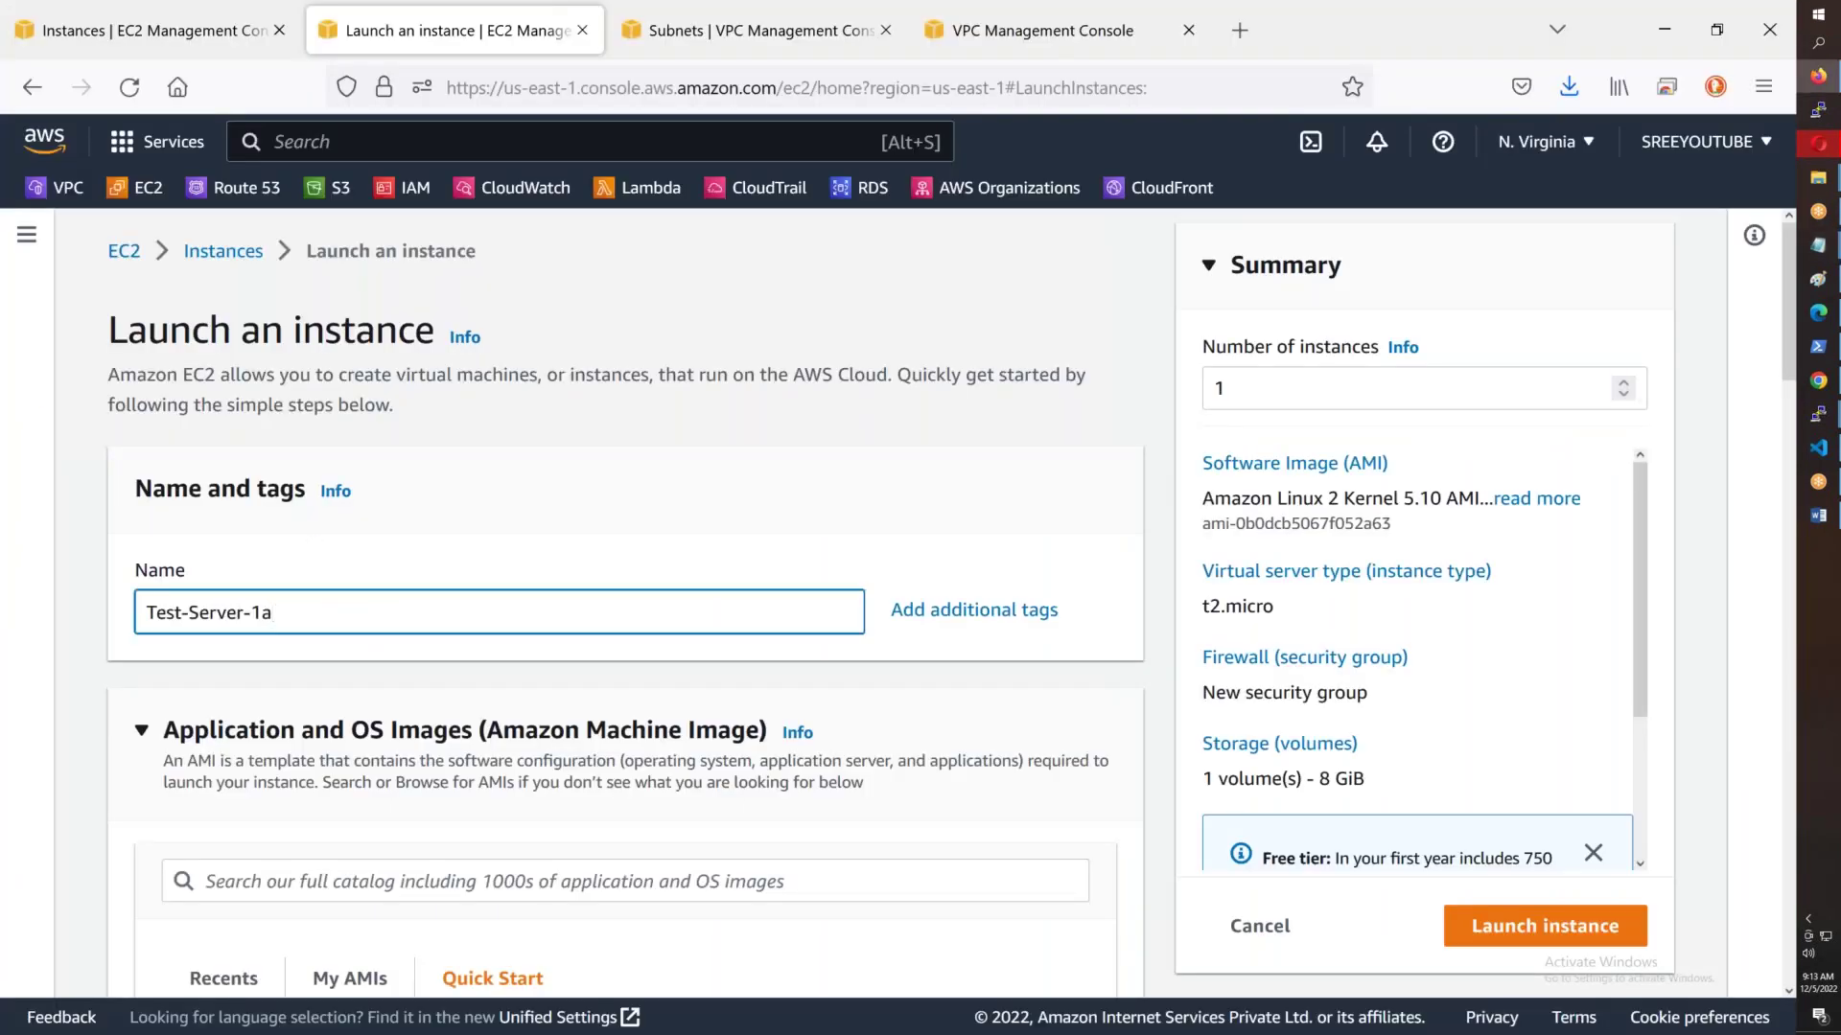
- Select AWSB43 as the instance's login key pair
scroll(623, 601, "down", 5)
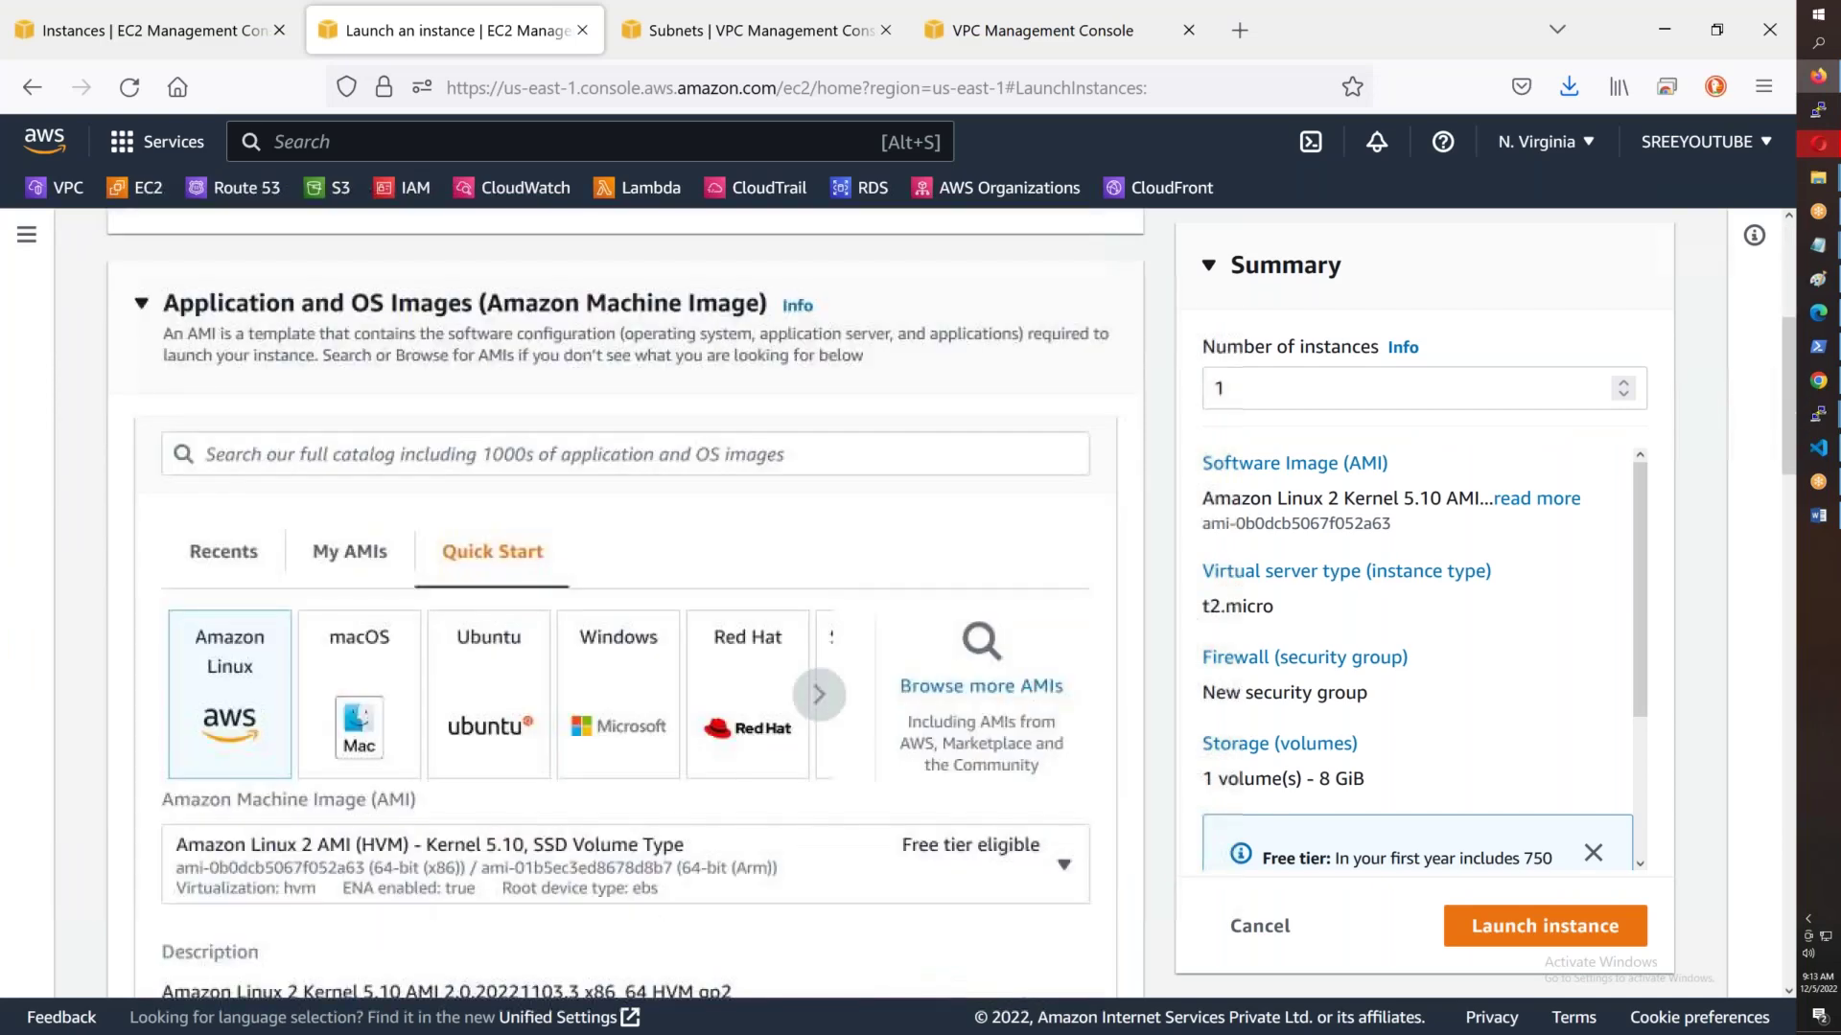
scroll(231, 553, "down", 1)
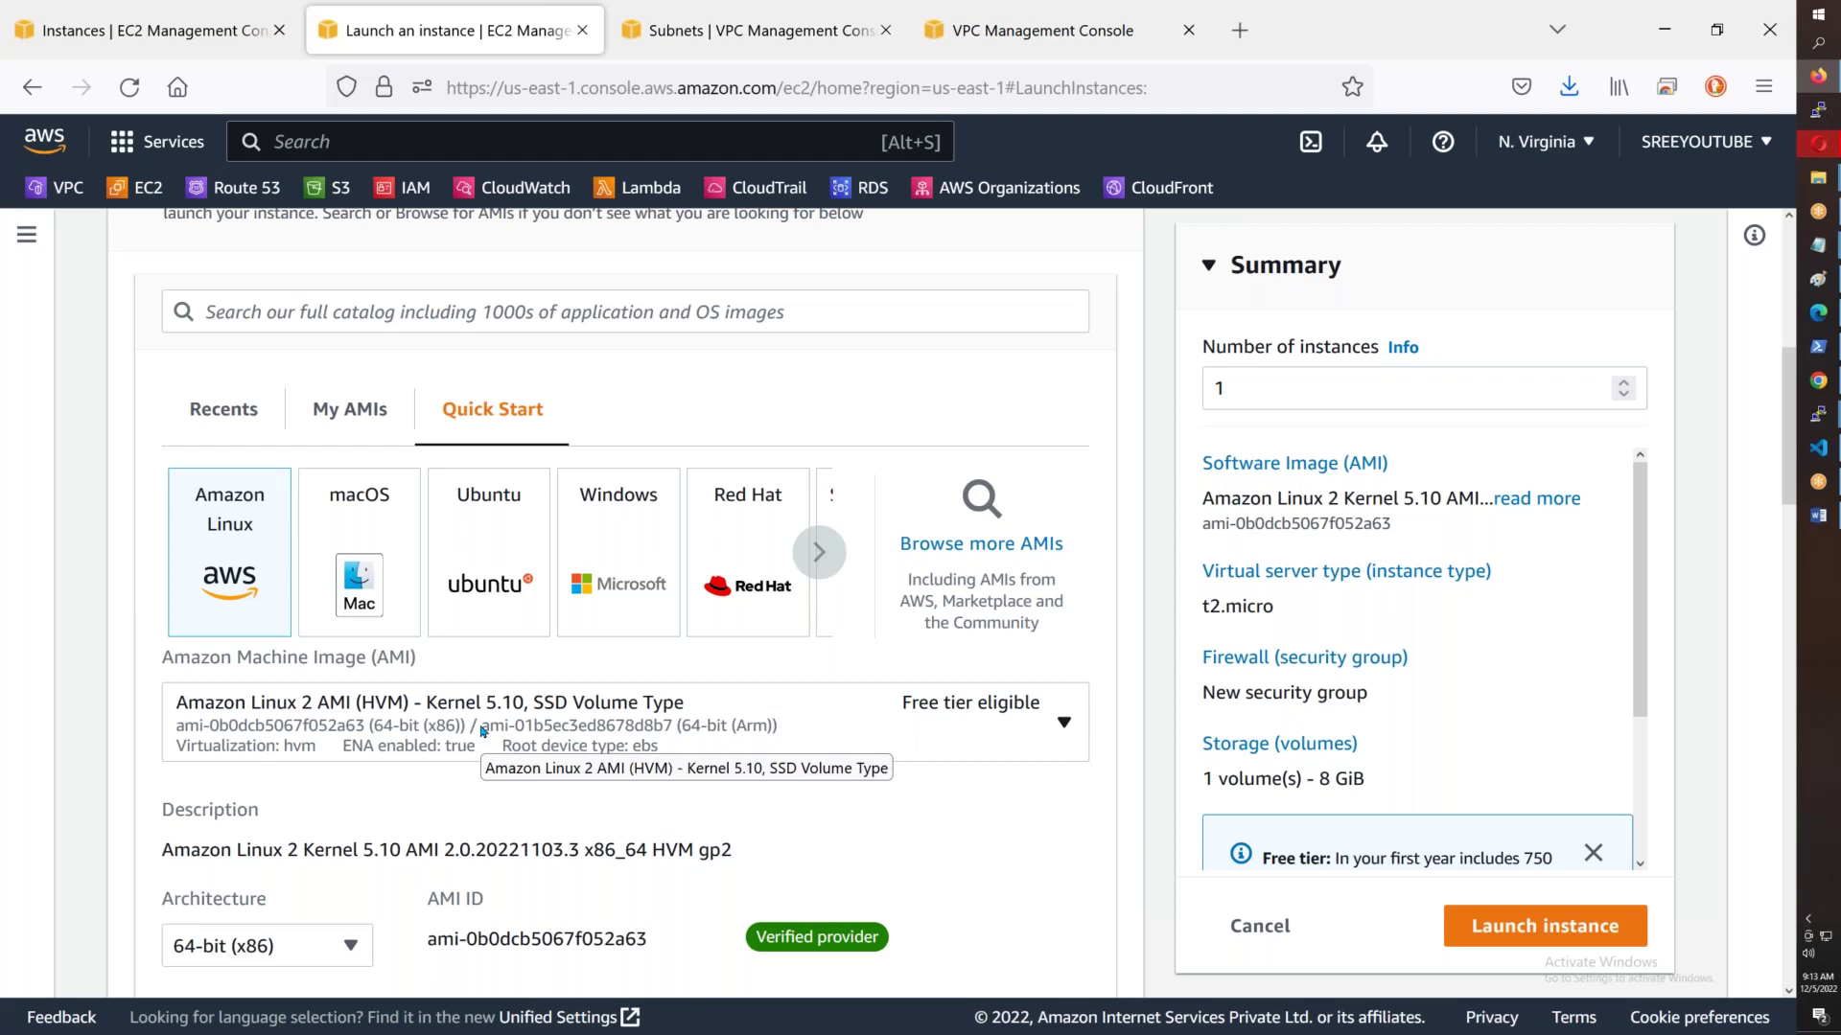
scroll(482, 731, "down", 6)
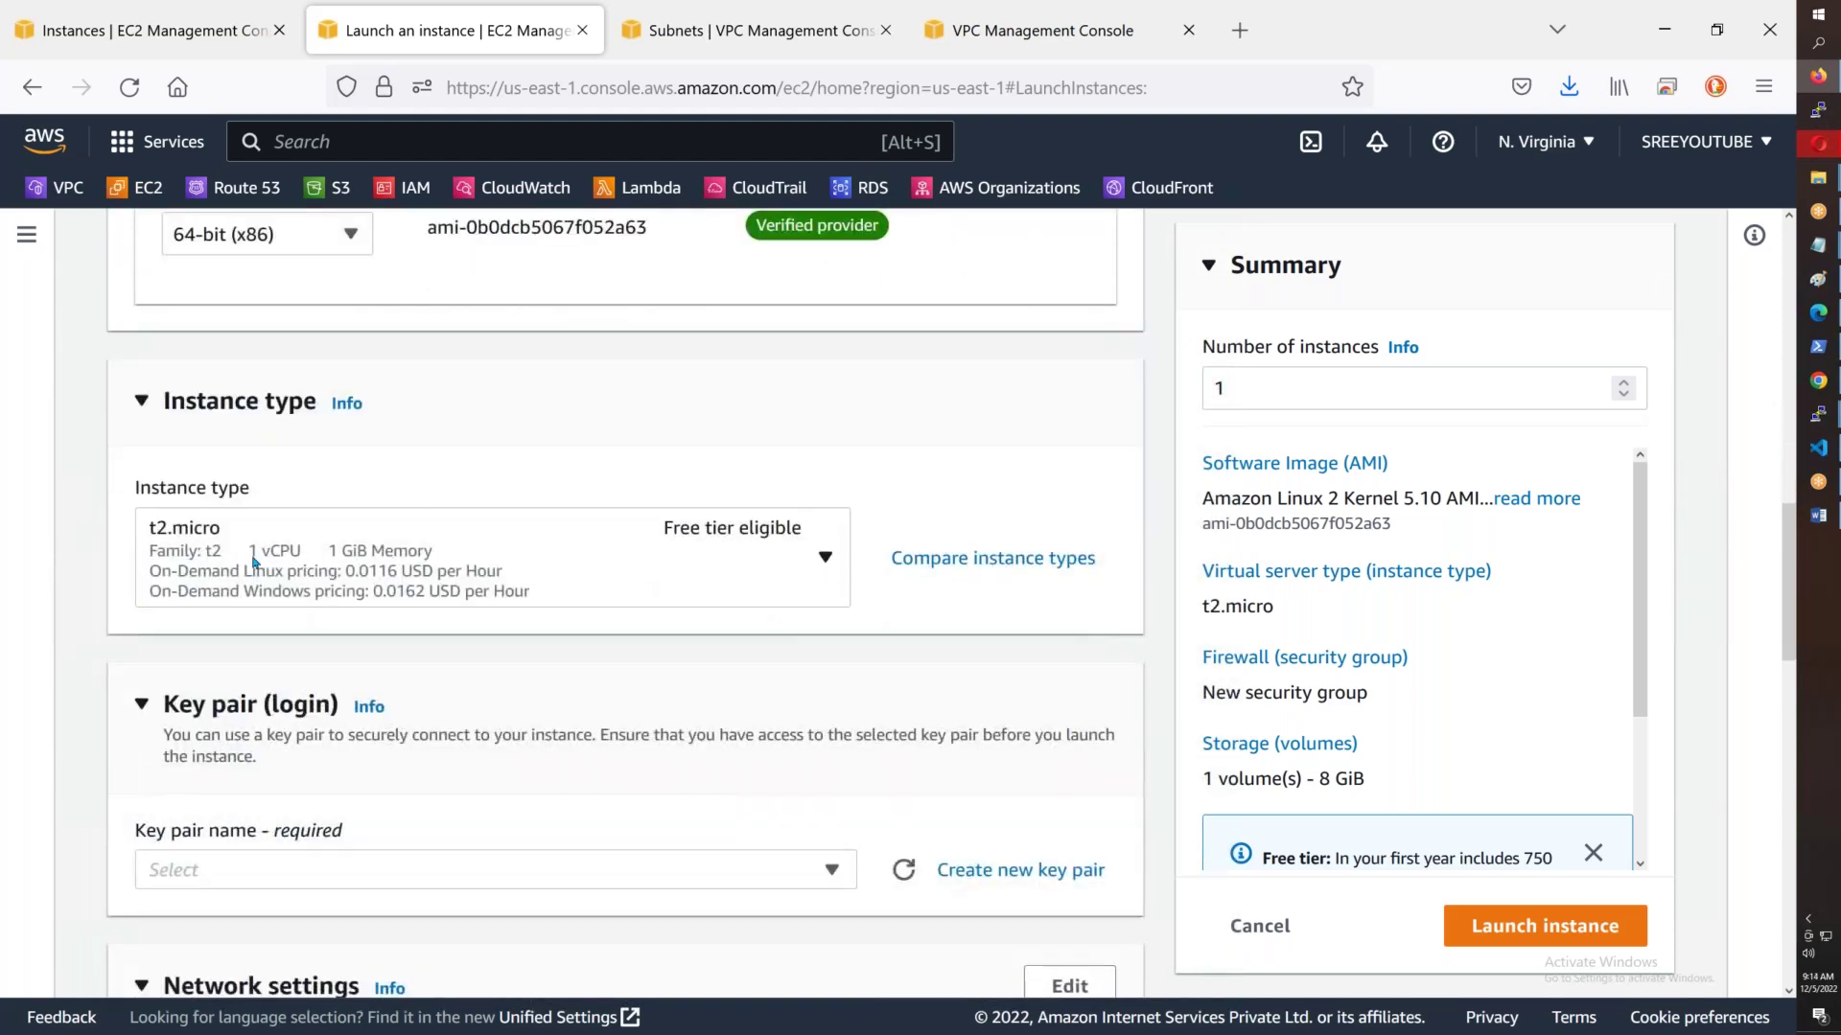
scroll(303, 562, "down", 4)
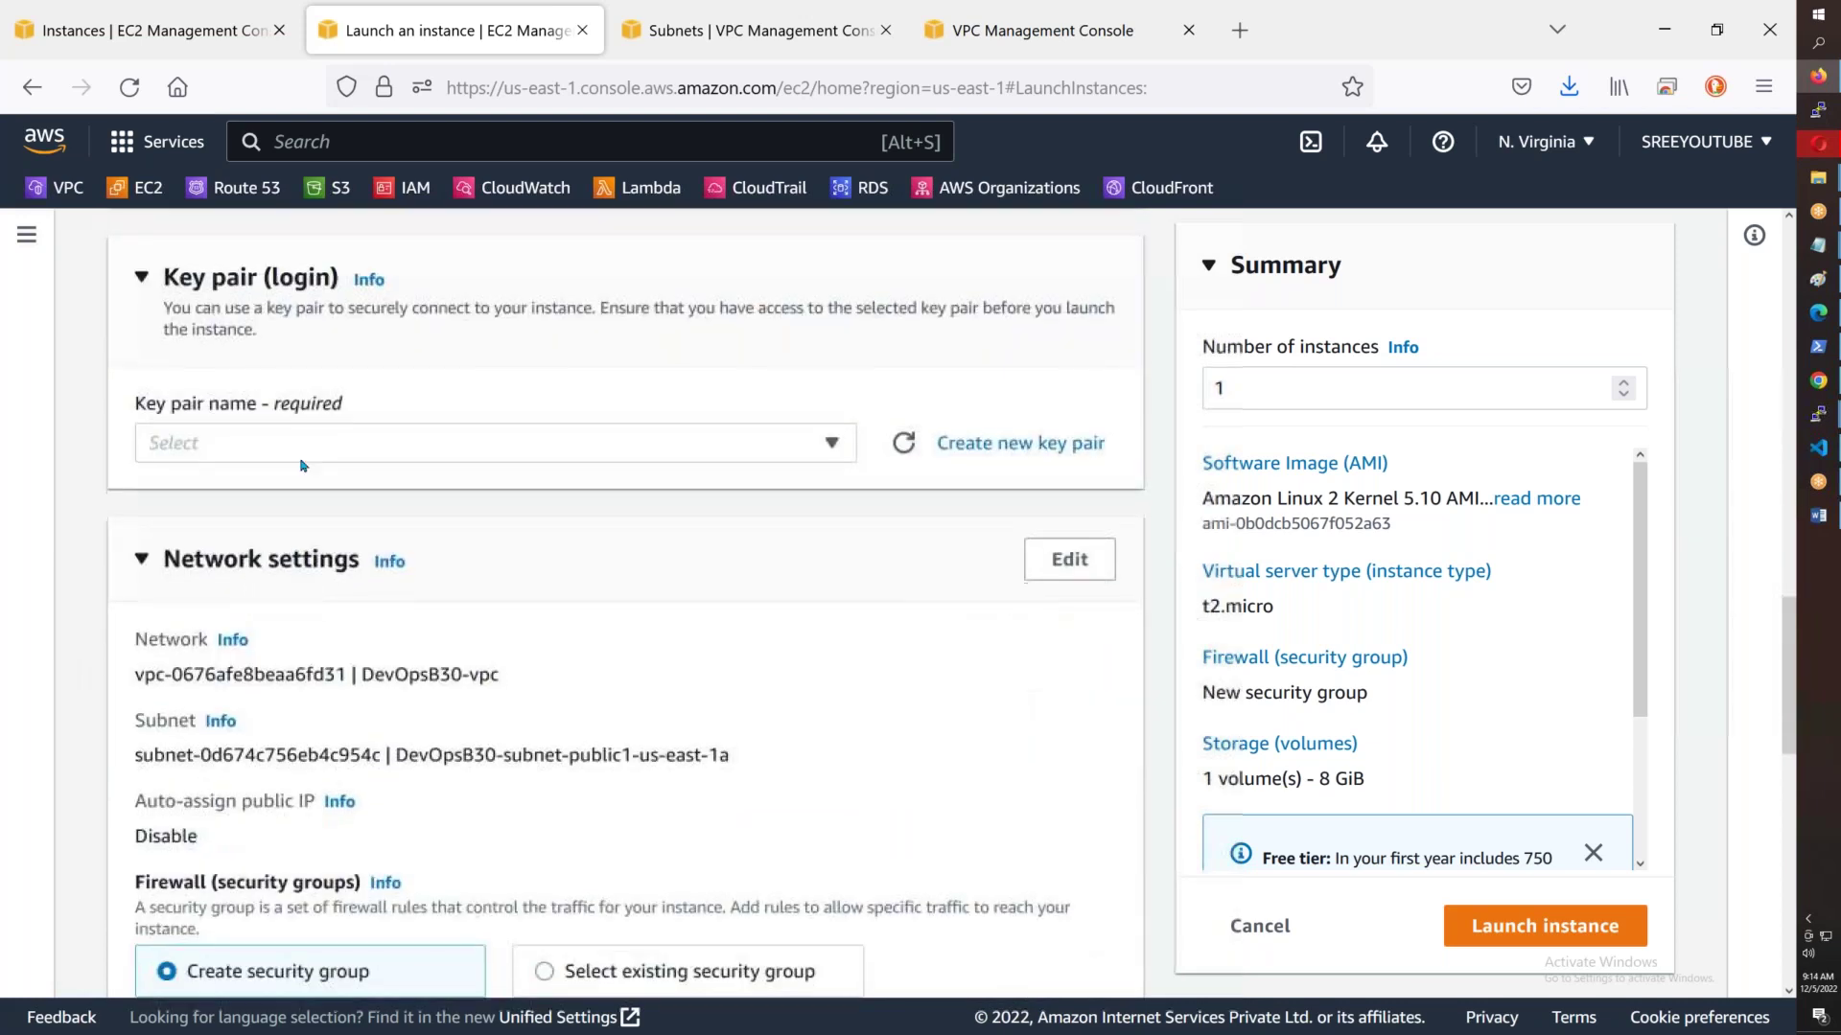
left_click(301, 458)
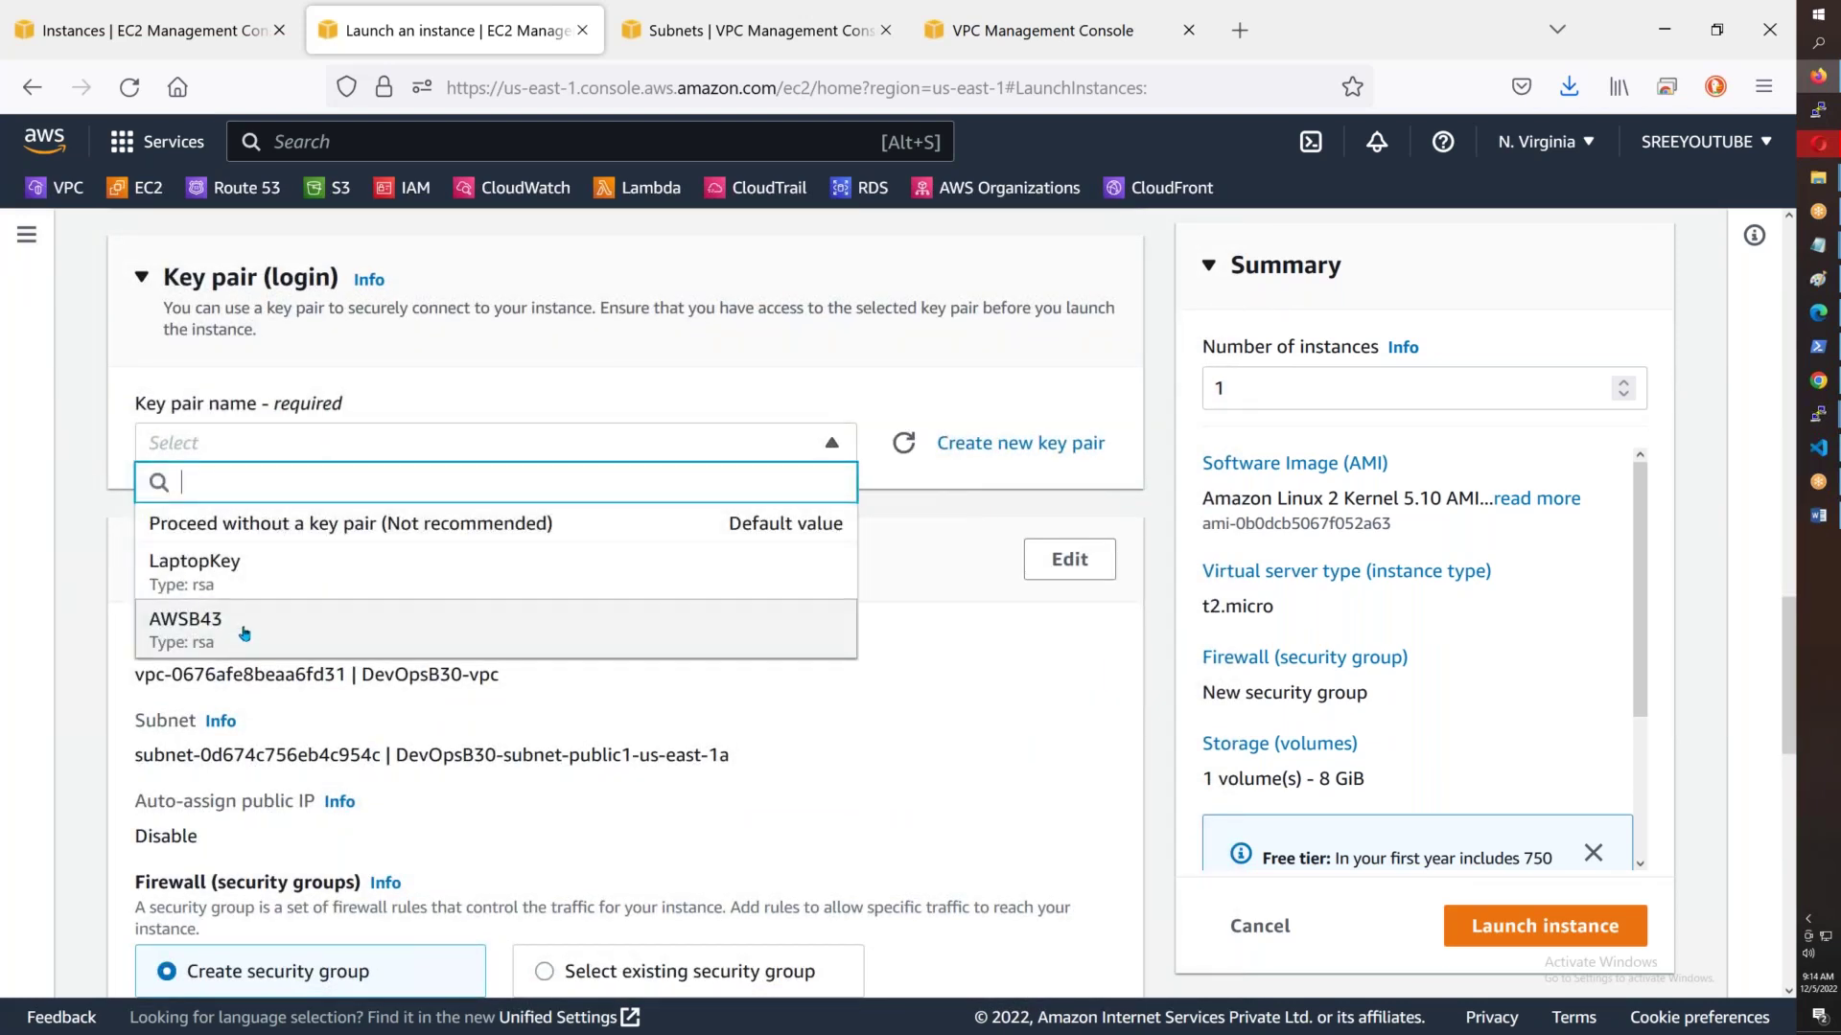
left_click(244, 633)
- Place the instance in AWSB43-VPC's Public-Subnet-1 with auto-assigned public IP enabled
scroll(321, 530, "down", 2)
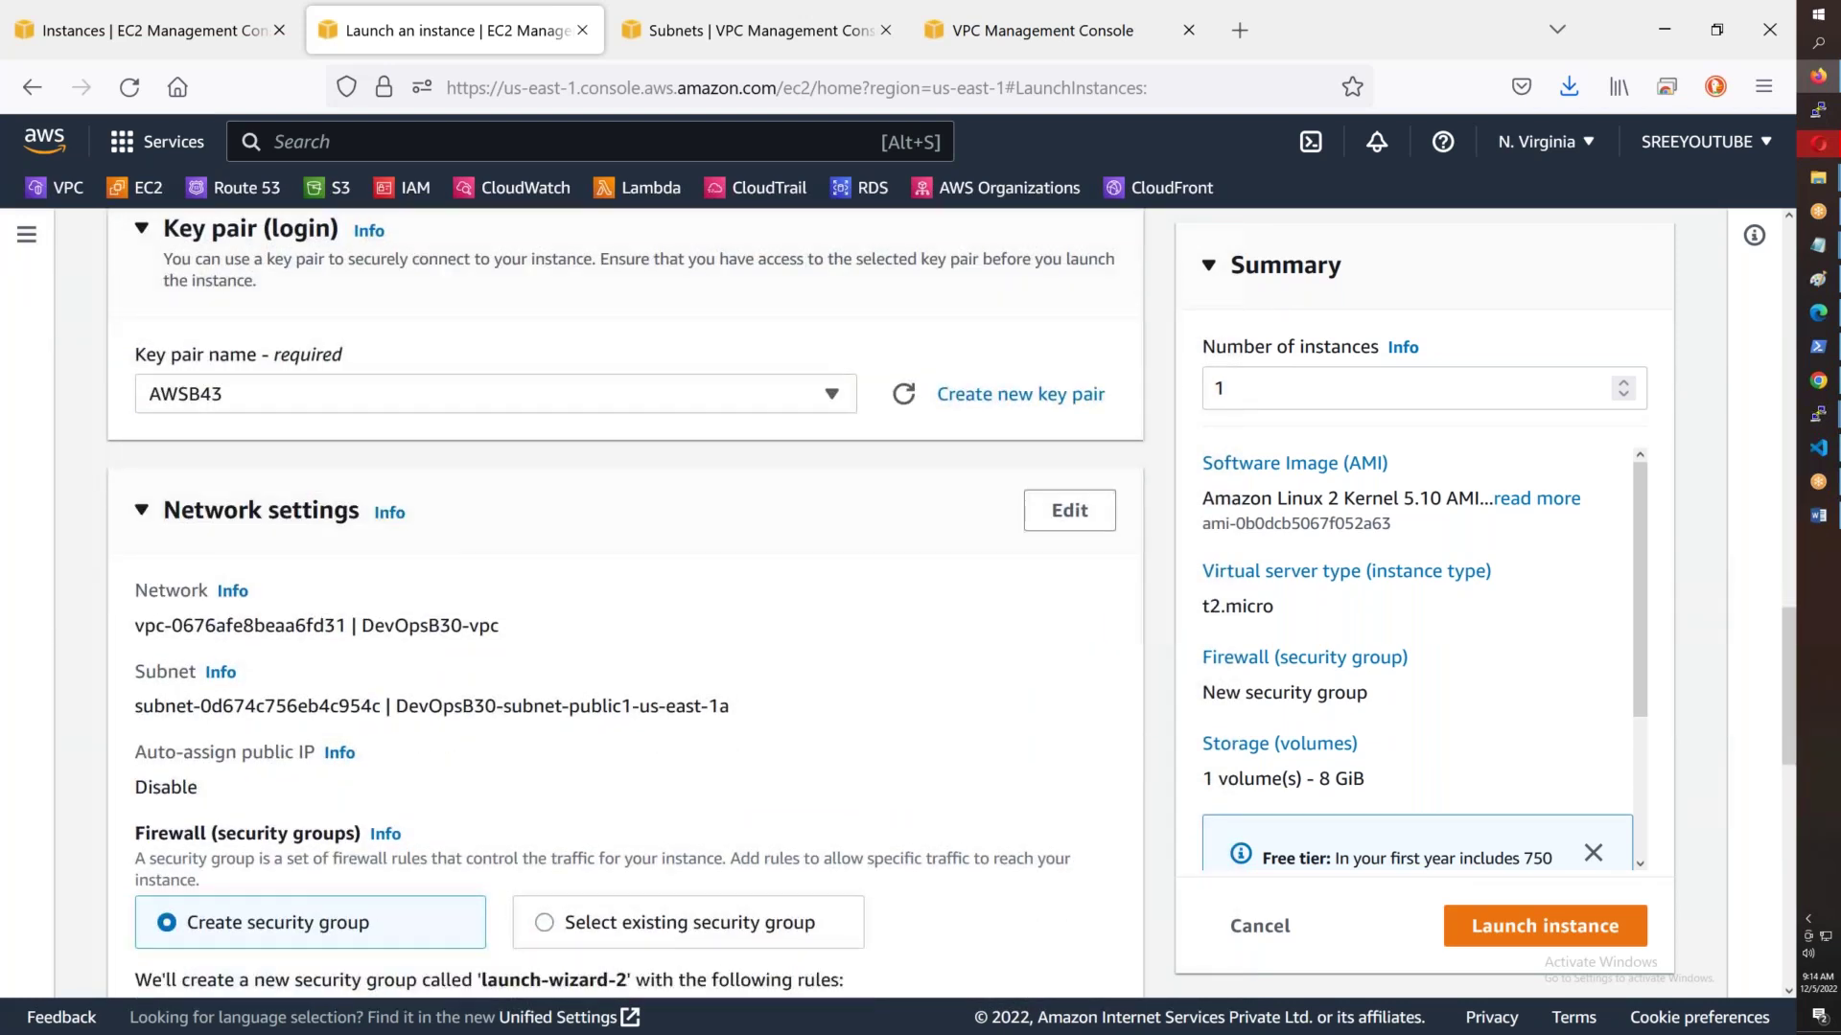
left_click(1080, 429)
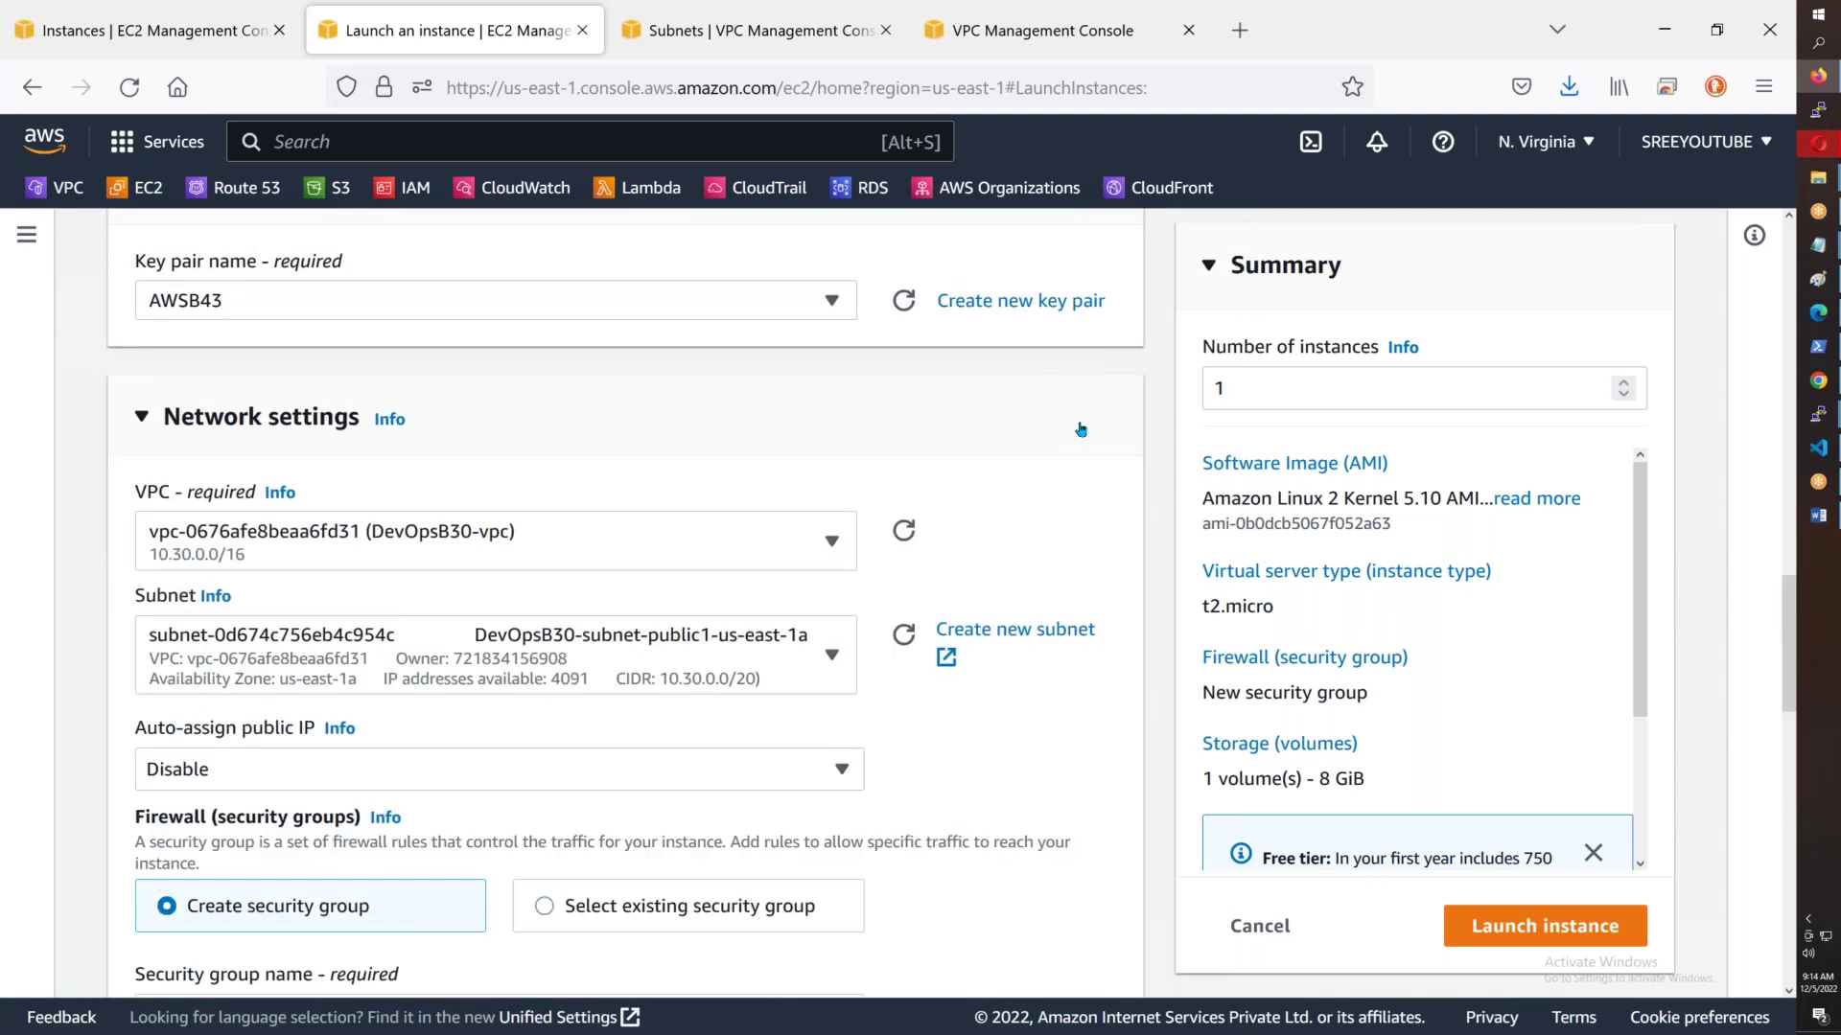
left_click(417, 553)
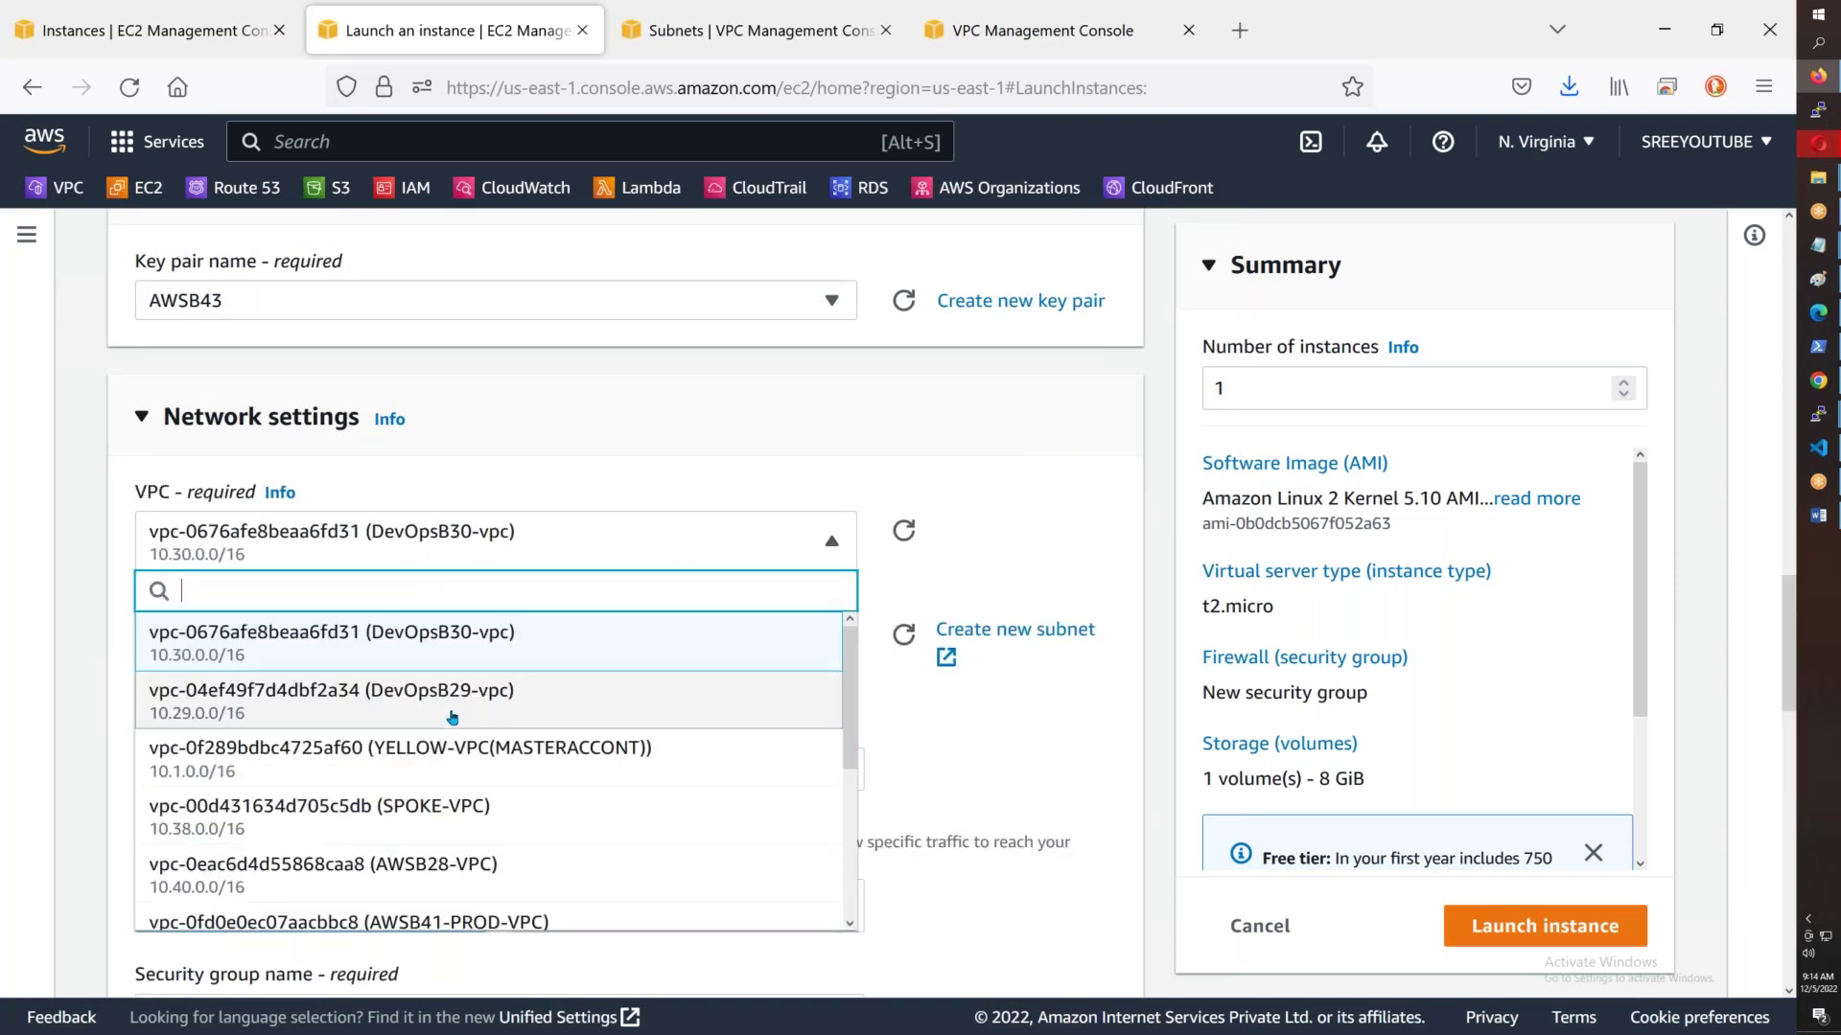
scroll(453, 718, "down", 3)
scroll(453, 718, "down", 1)
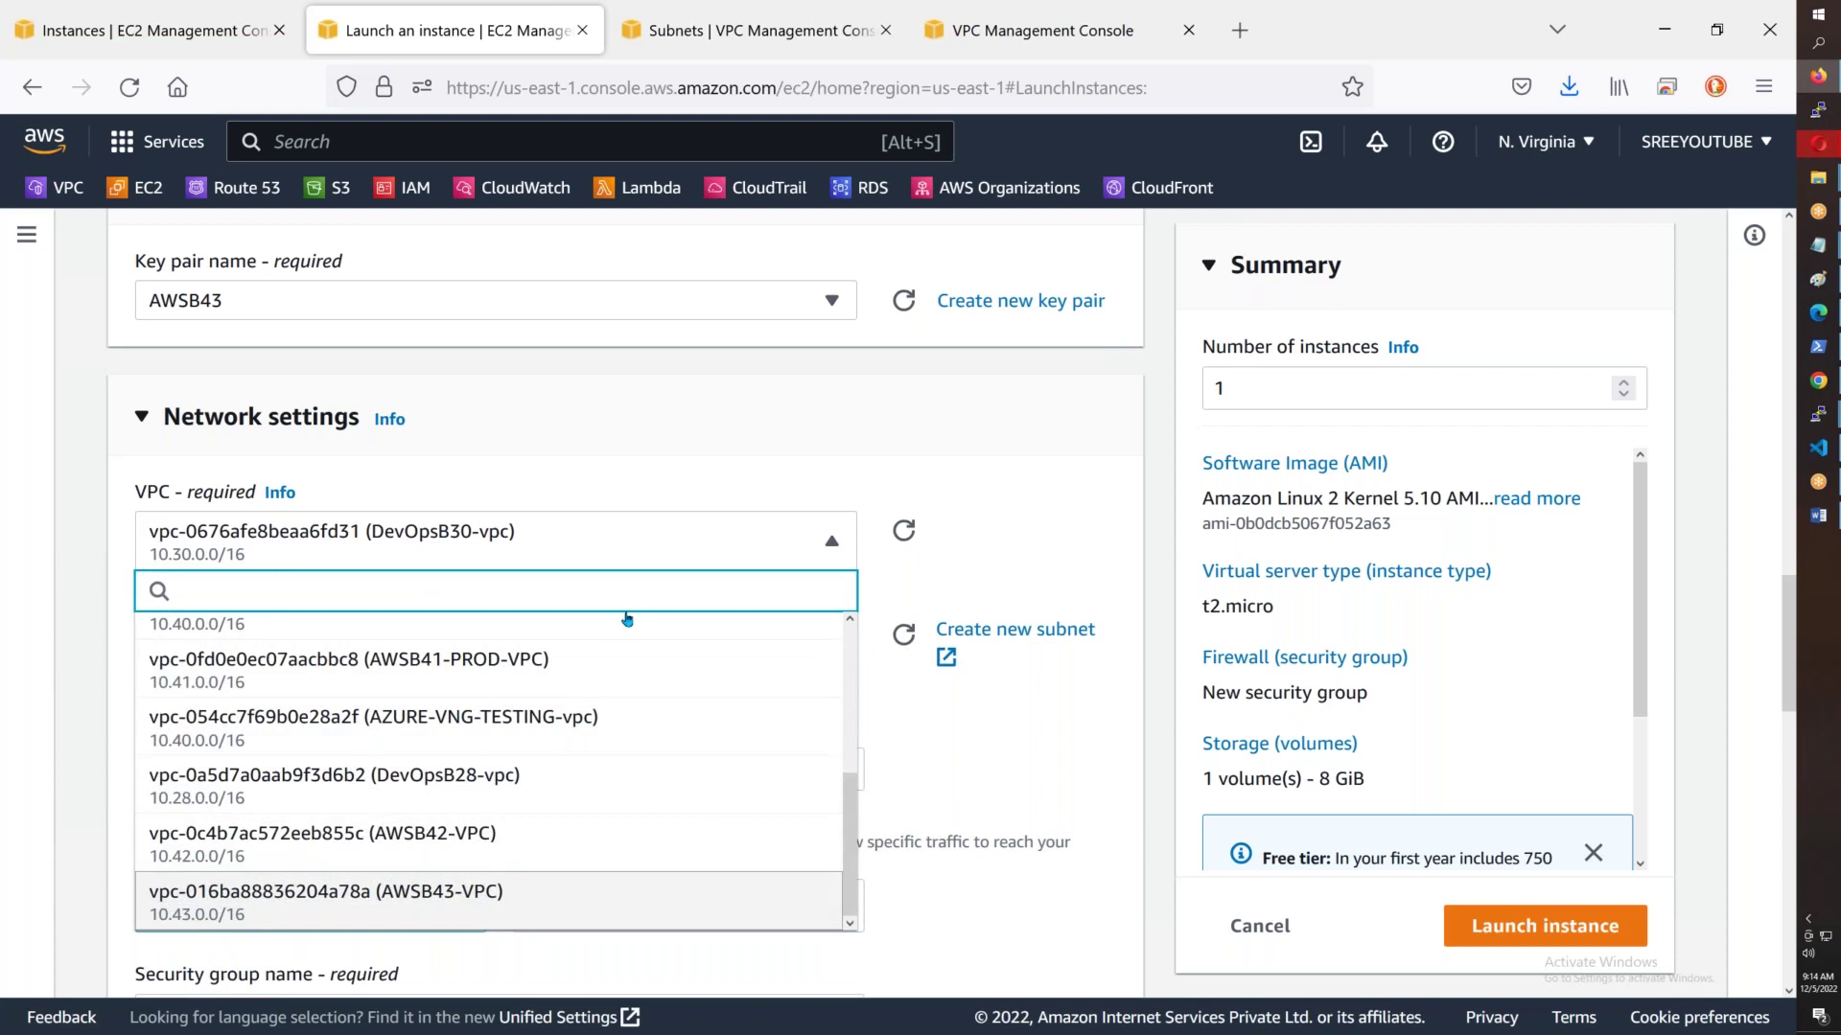
key("Return")
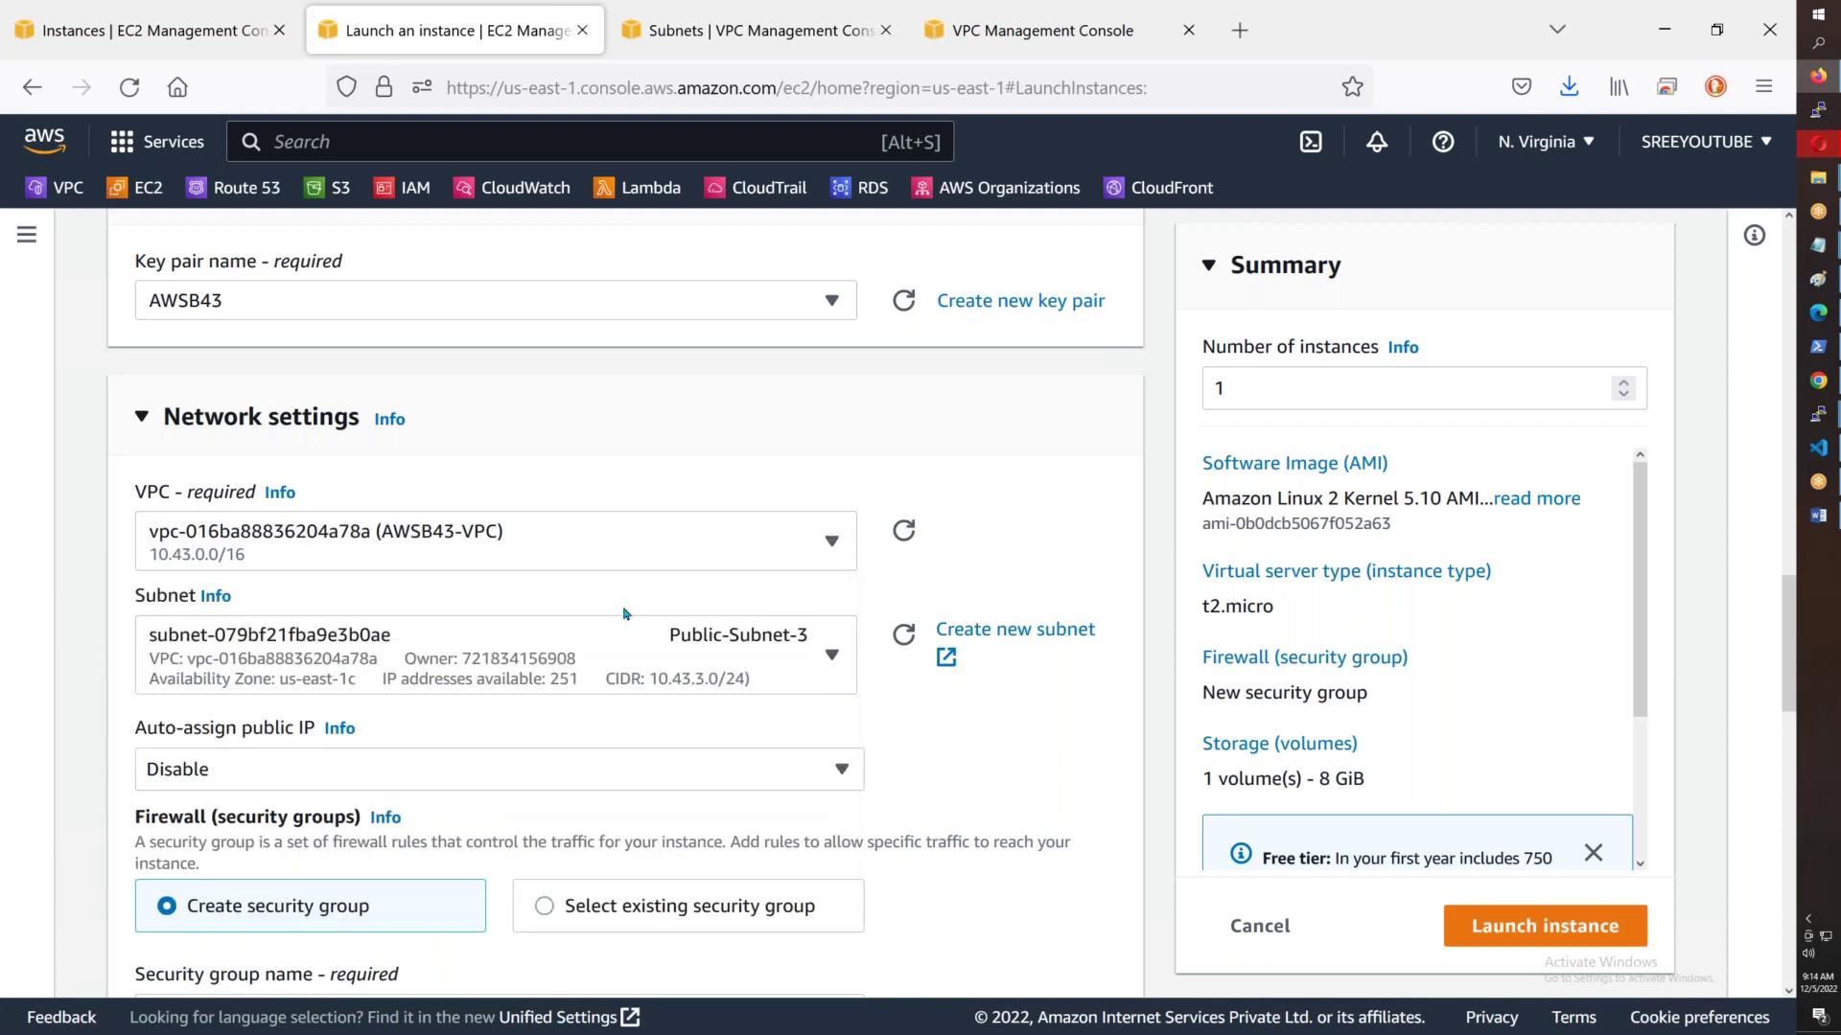
left_click(495, 663)
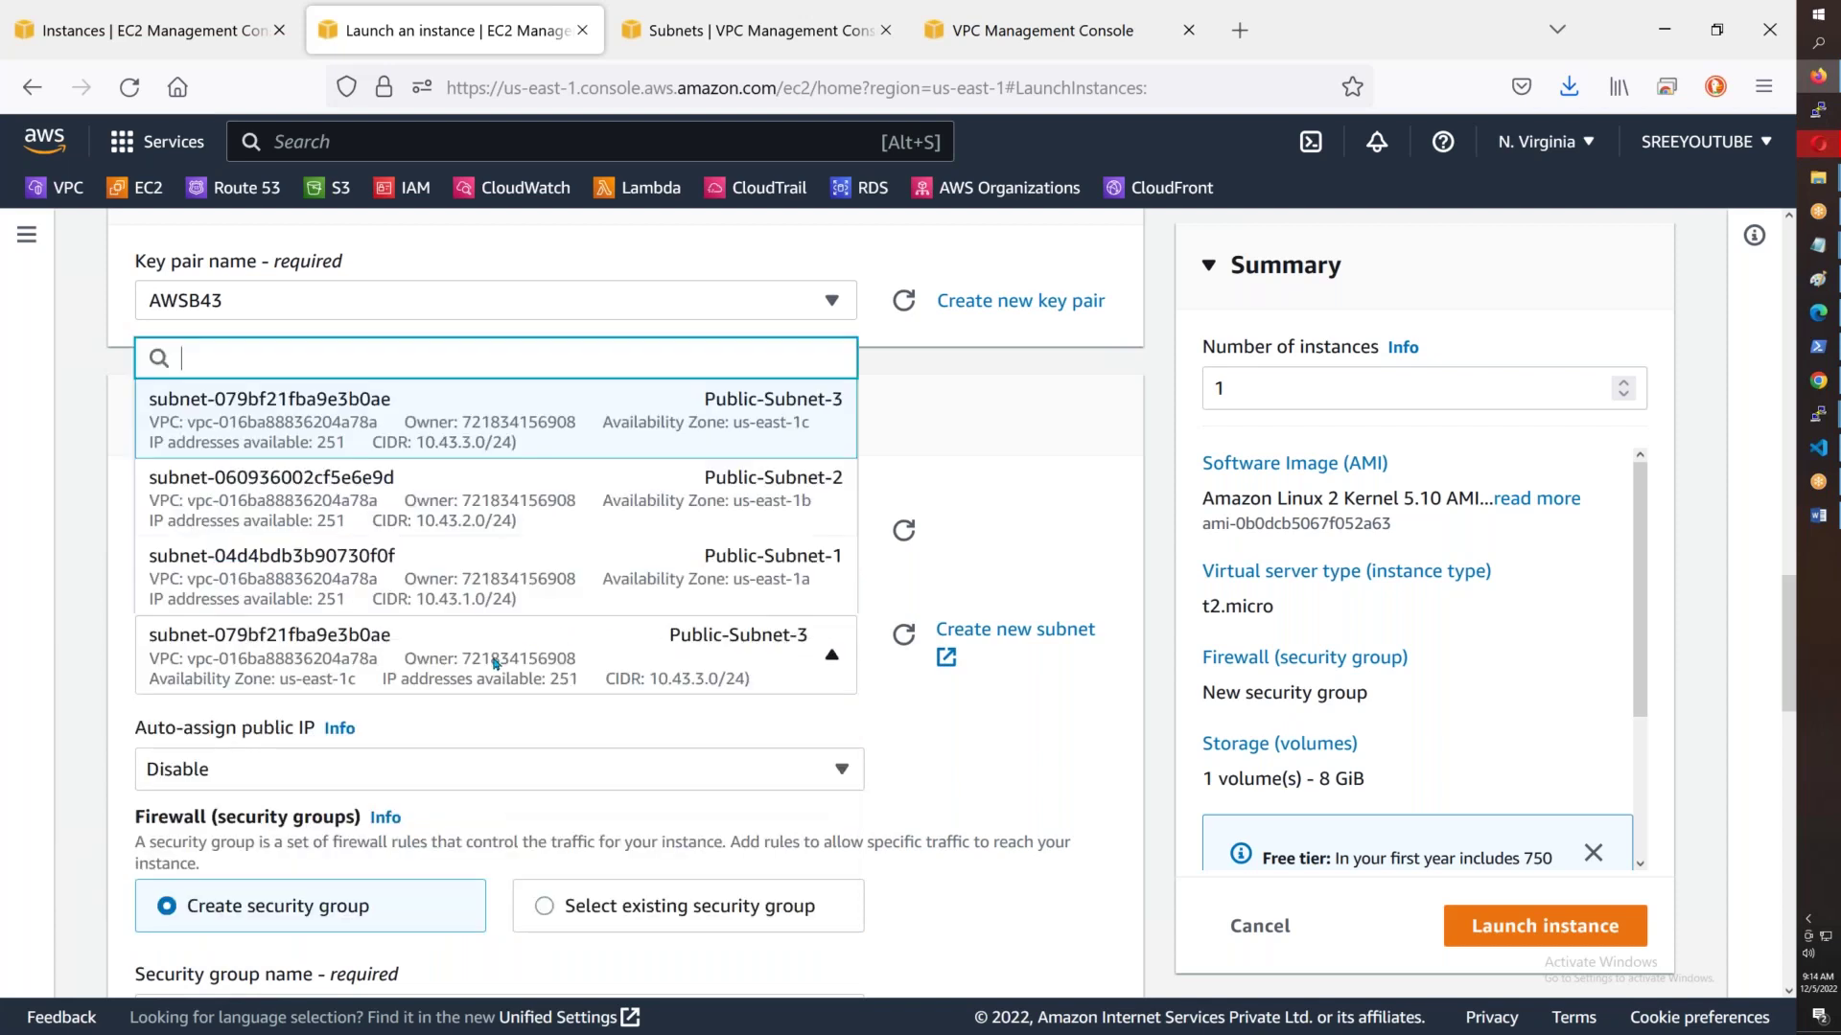
left_click(699, 571)
left_click(521, 768)
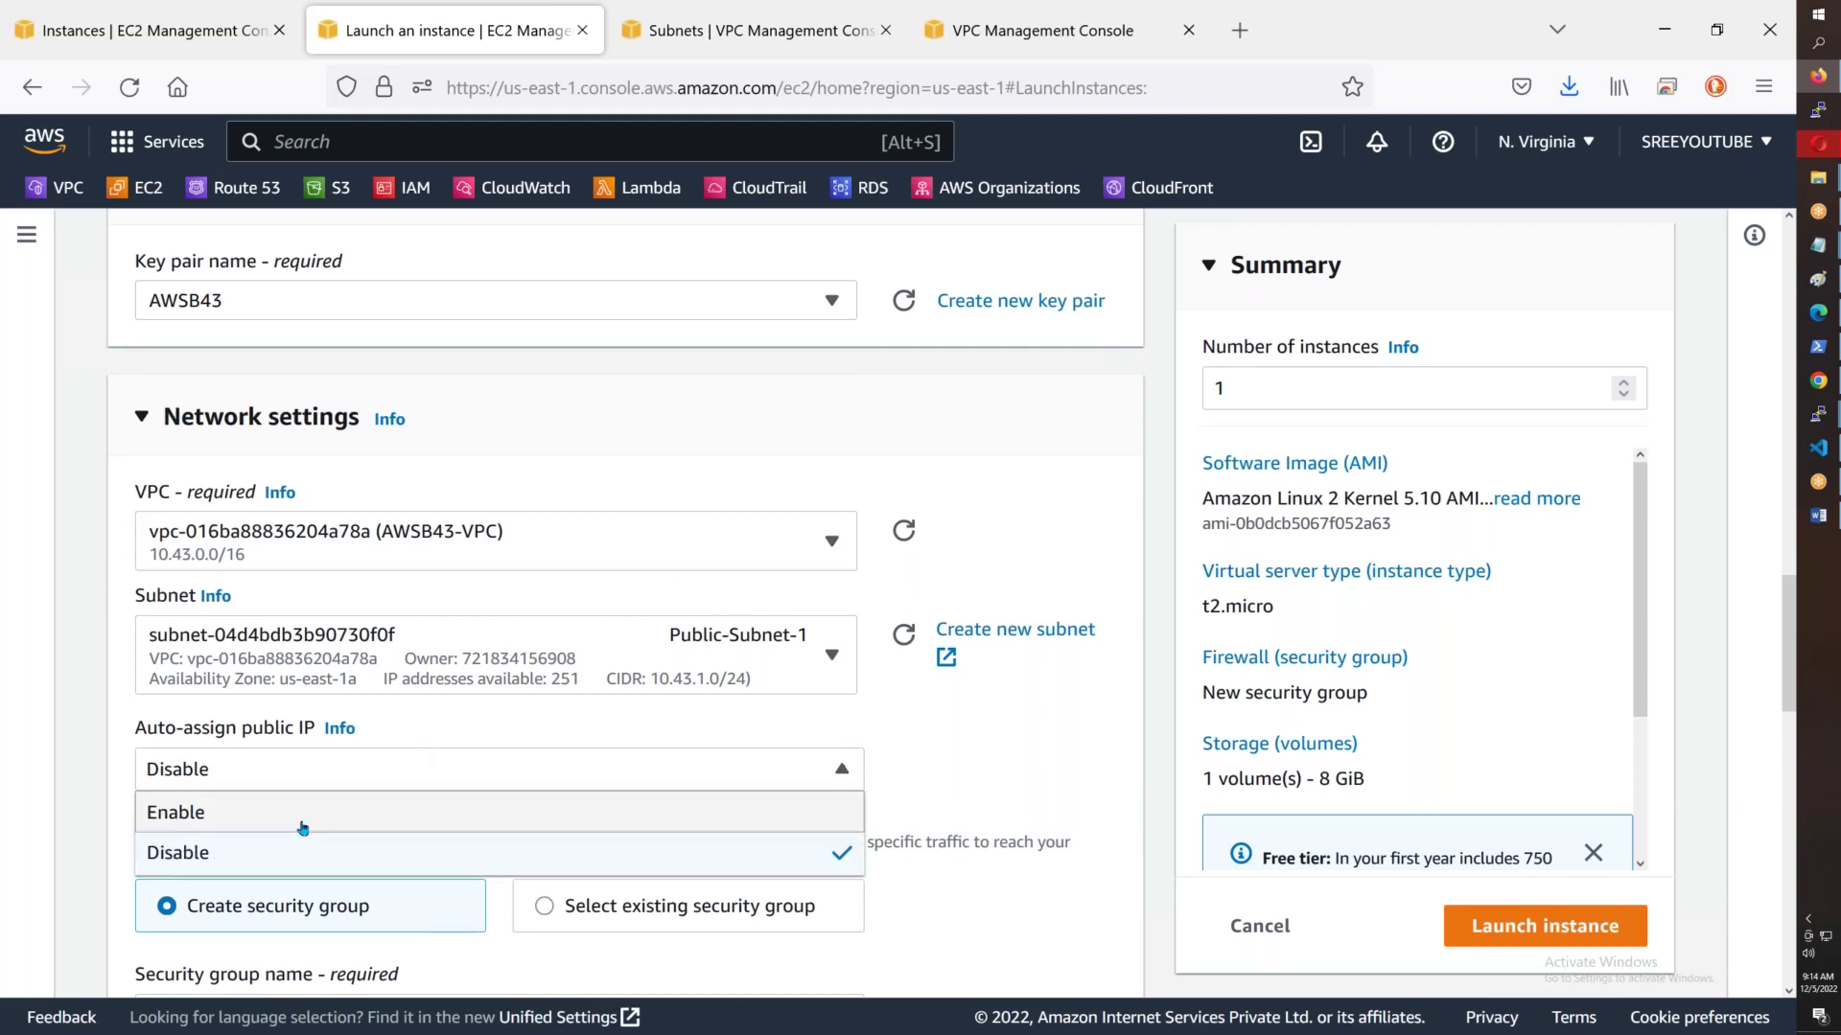
left_click(303, 811)
scroll(553, 481, "down", 5)
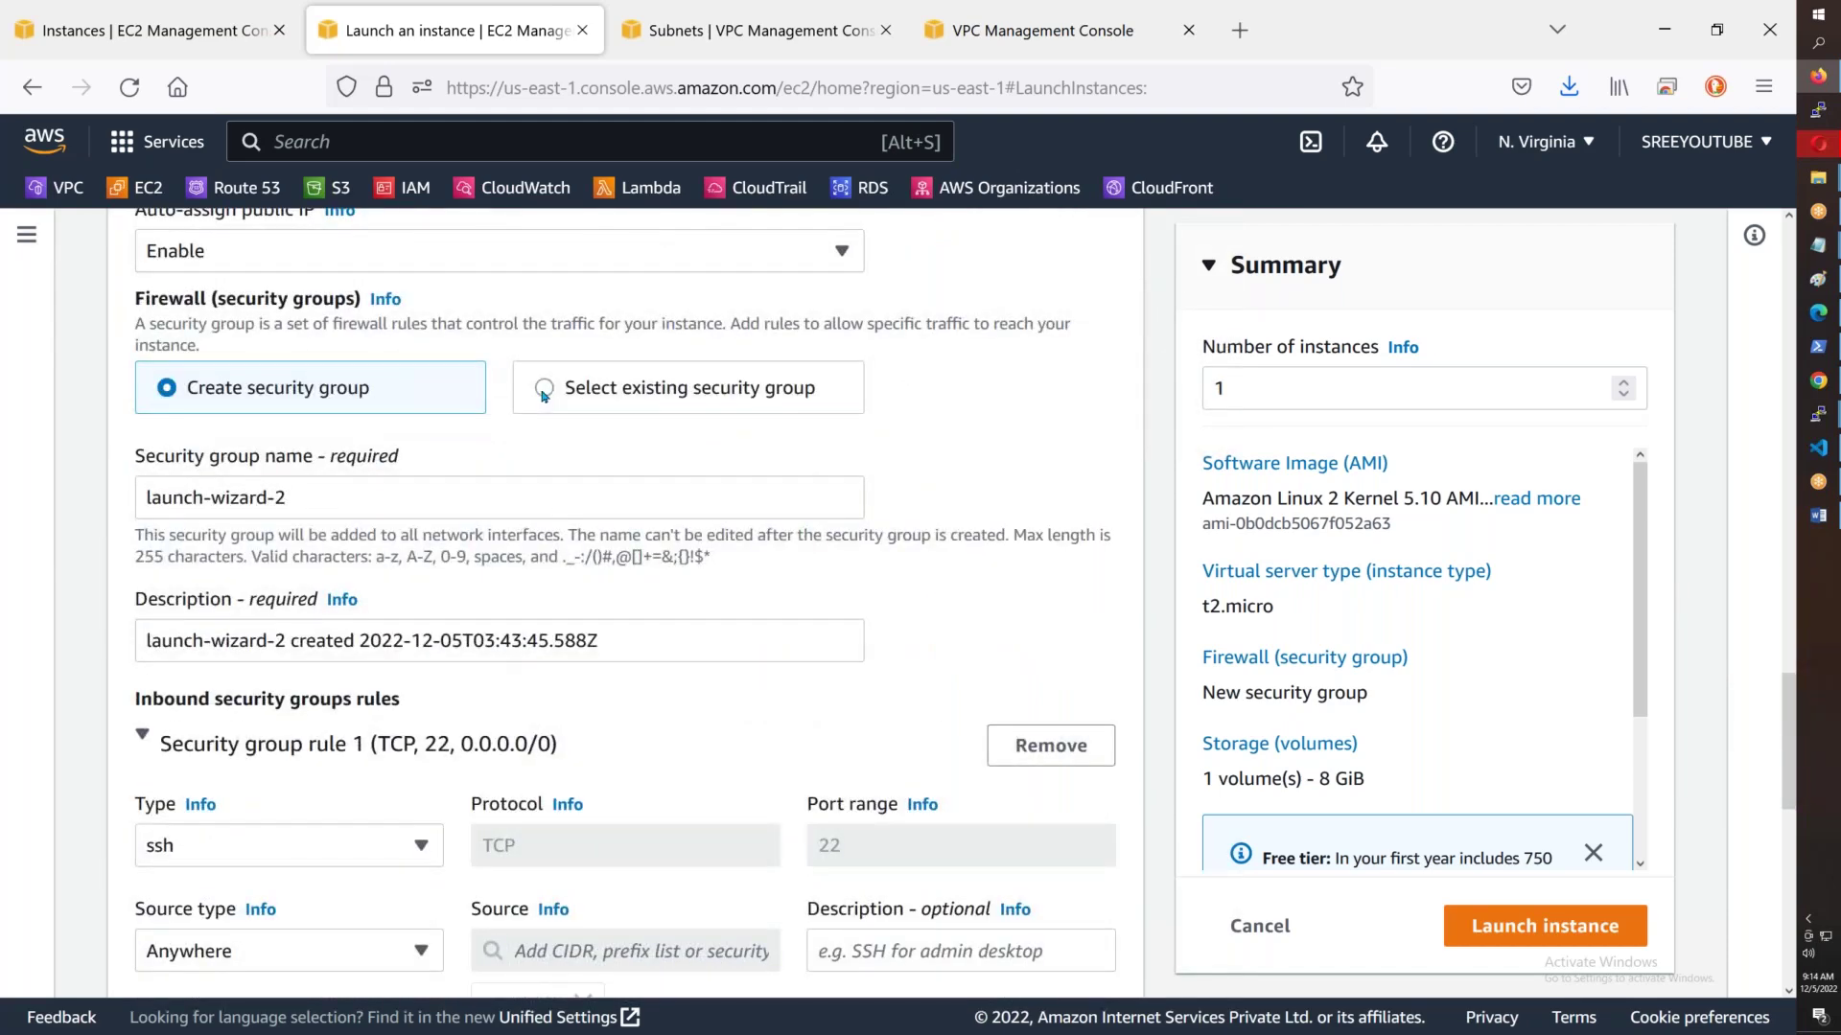
- Attach the existing default security group to the instance
left_click(544, 388)
left_click(484, 506)
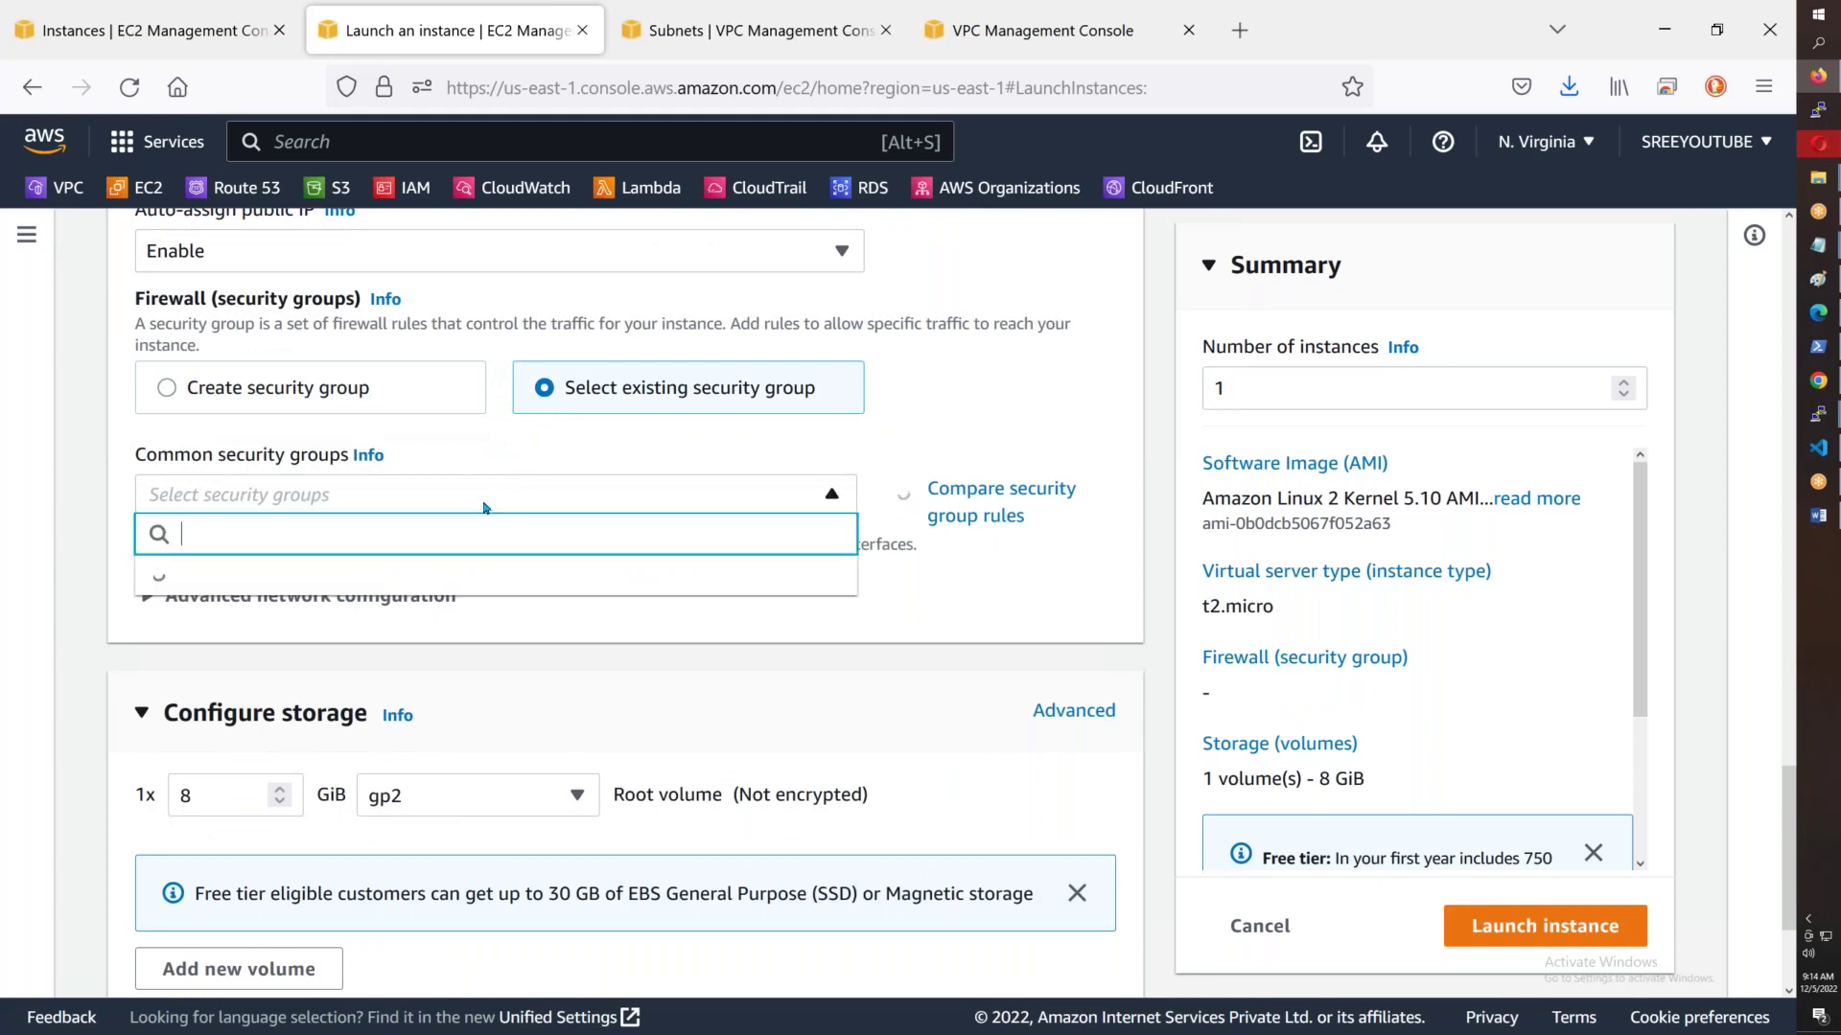
left_click(300, 581)
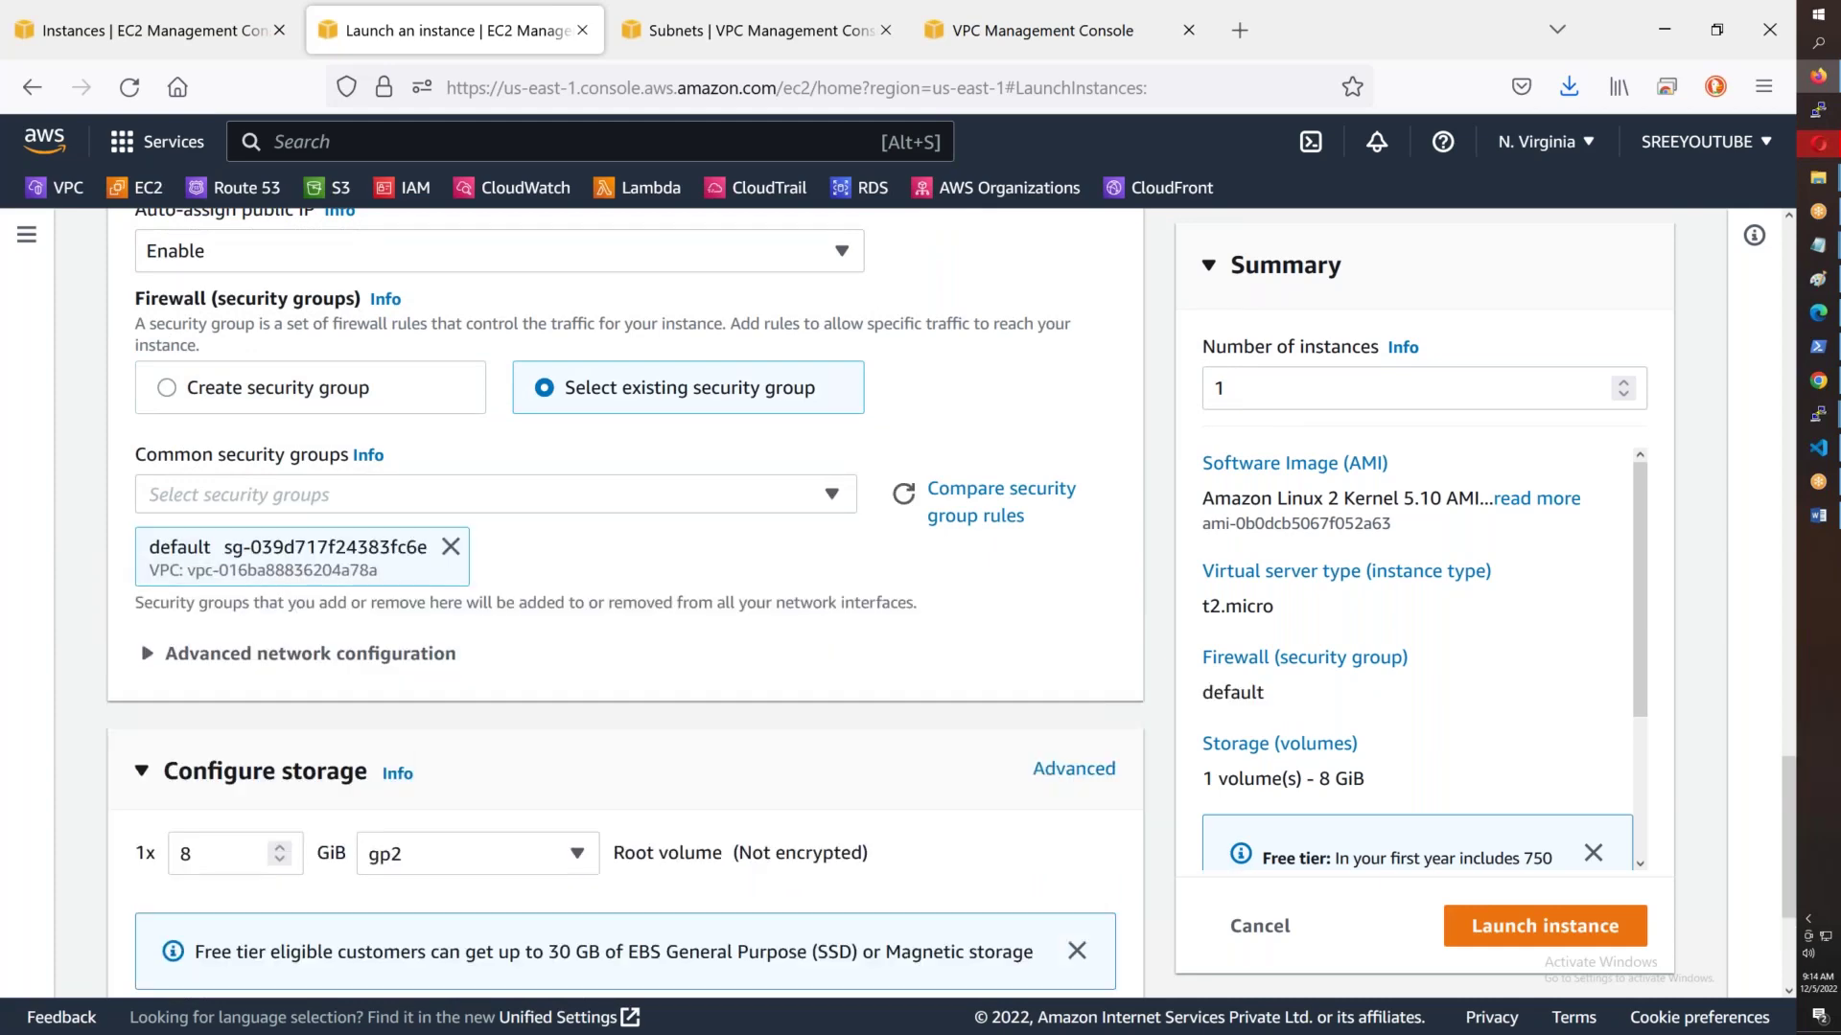
scroll(300, 581, "down", 3)
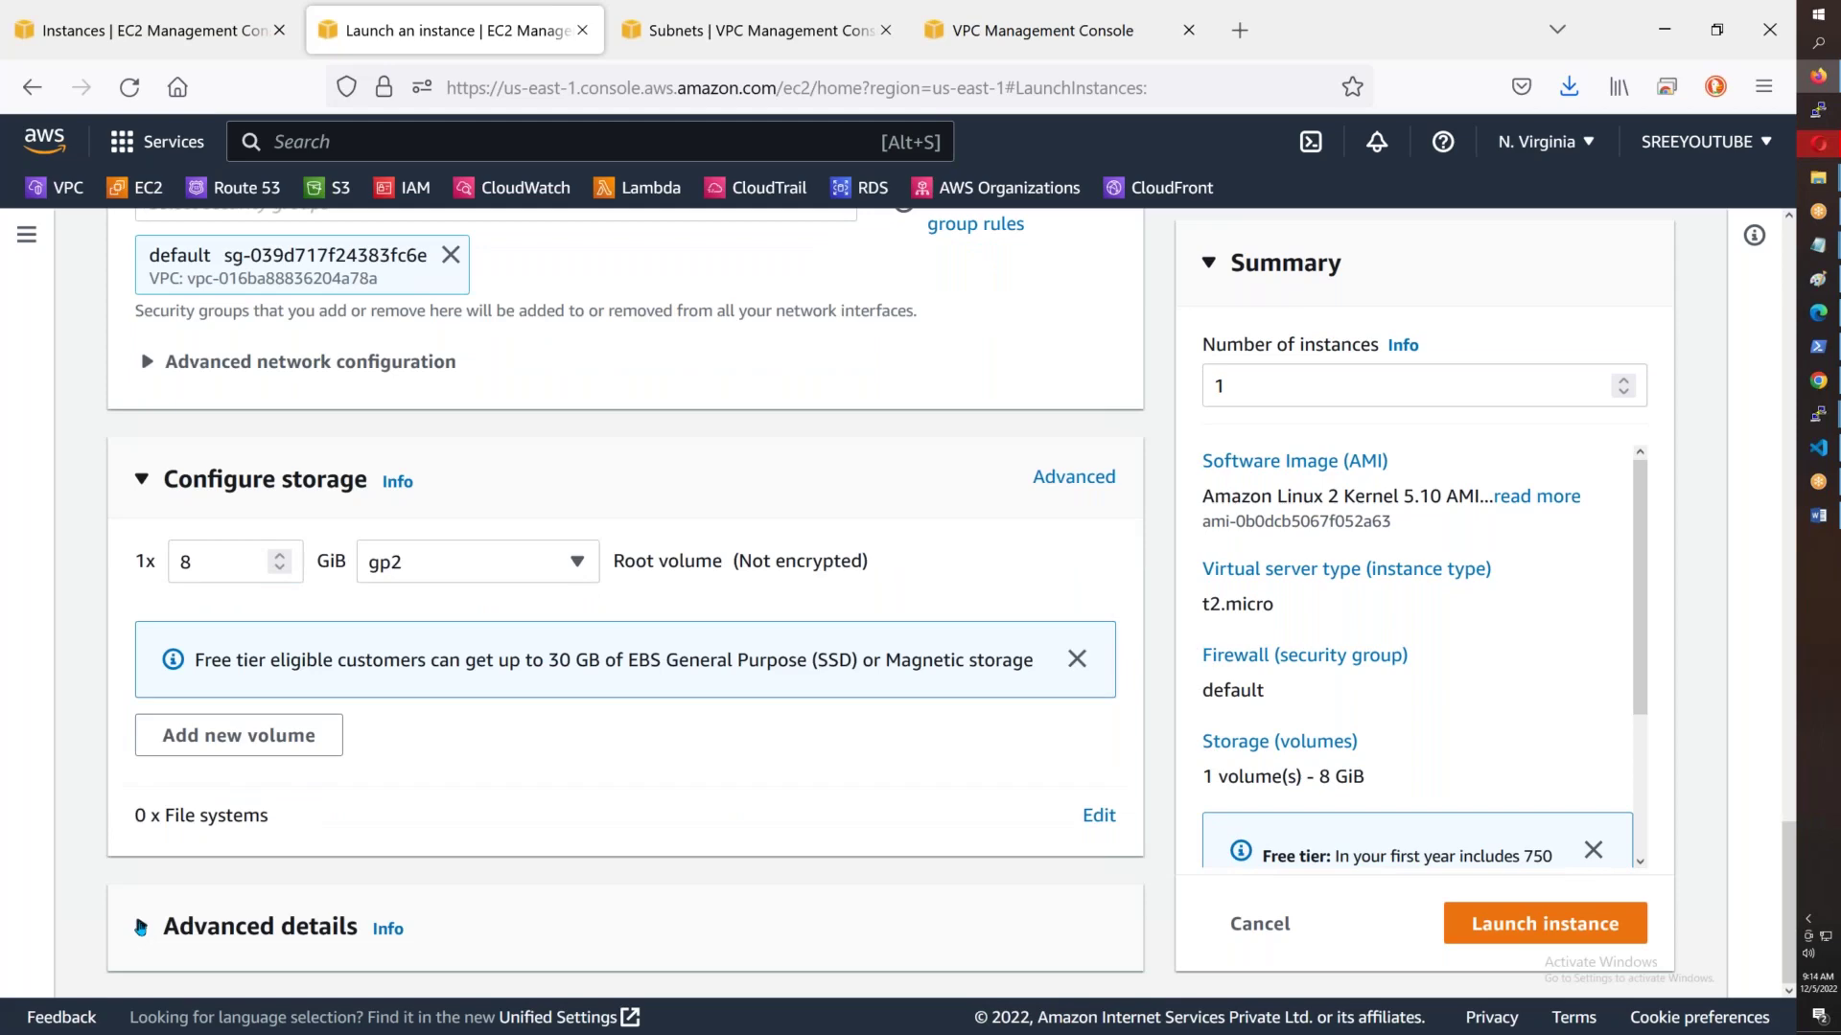
- Expand Advanced details and the advanced network configuration
left_click(141, 928)
scroll(433, 799, "down", 20)
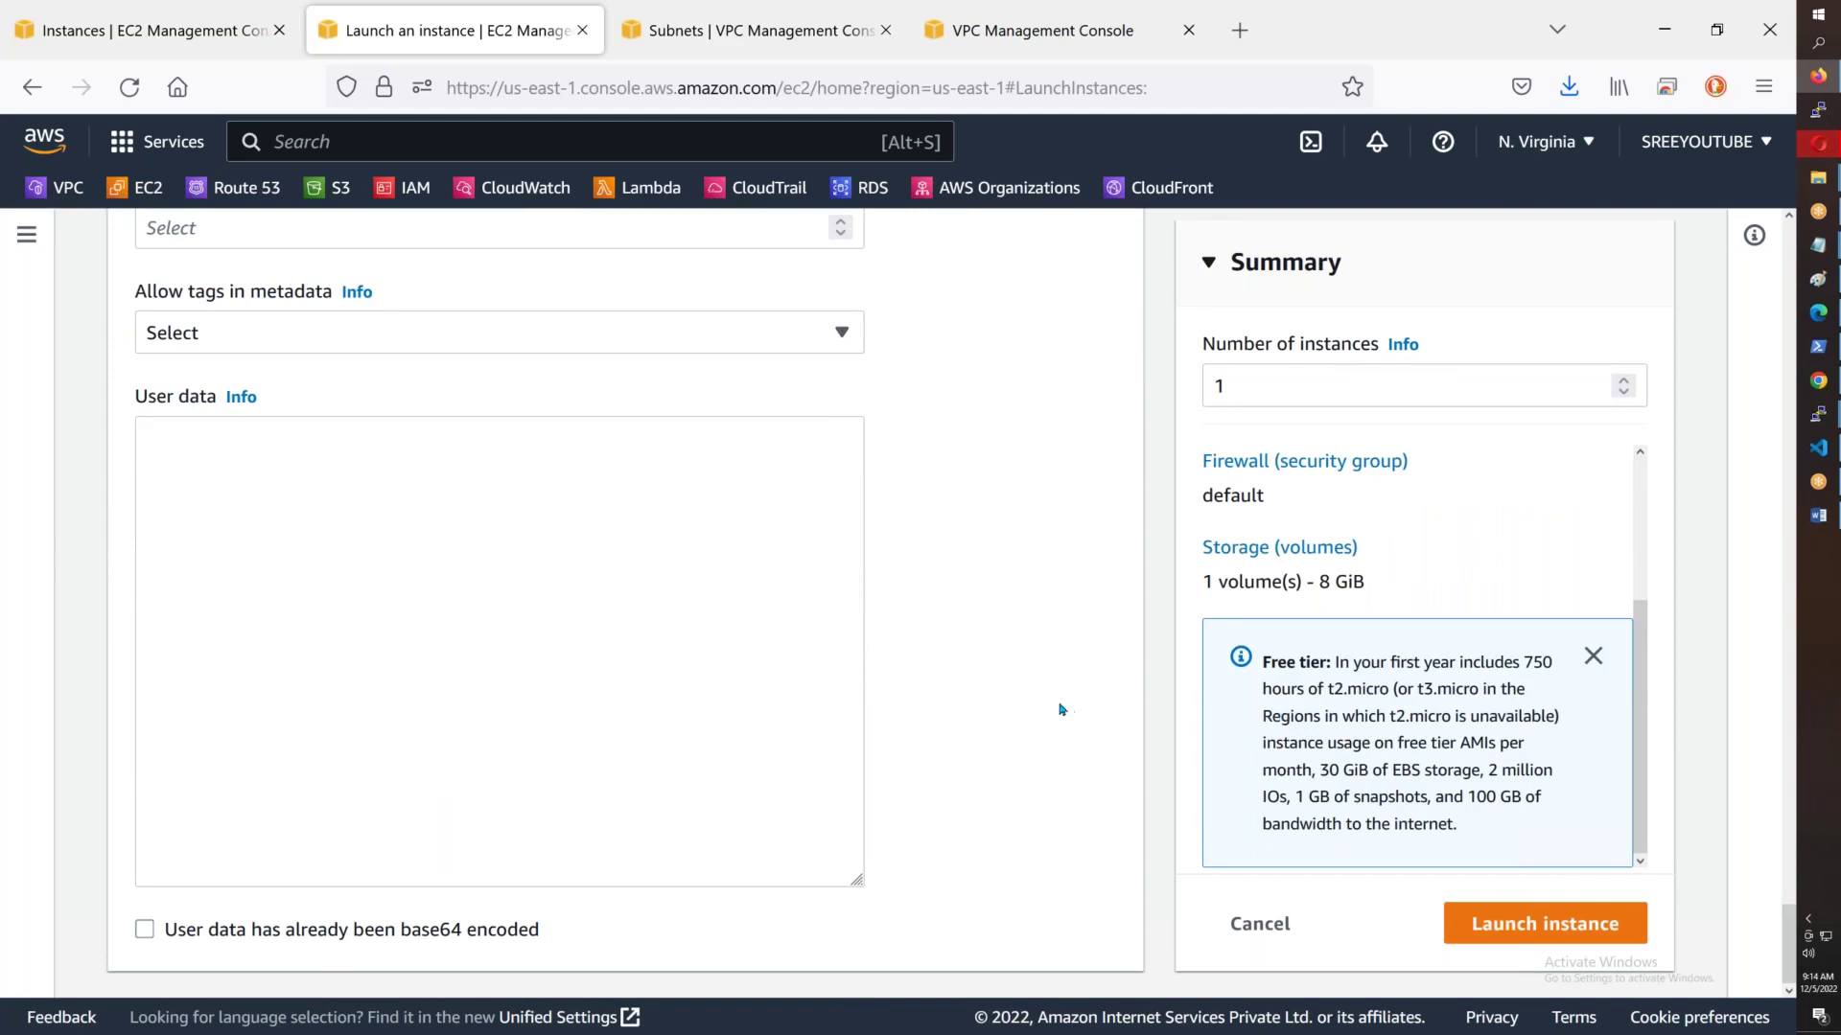
scroll(1062, 710, "up", 20)
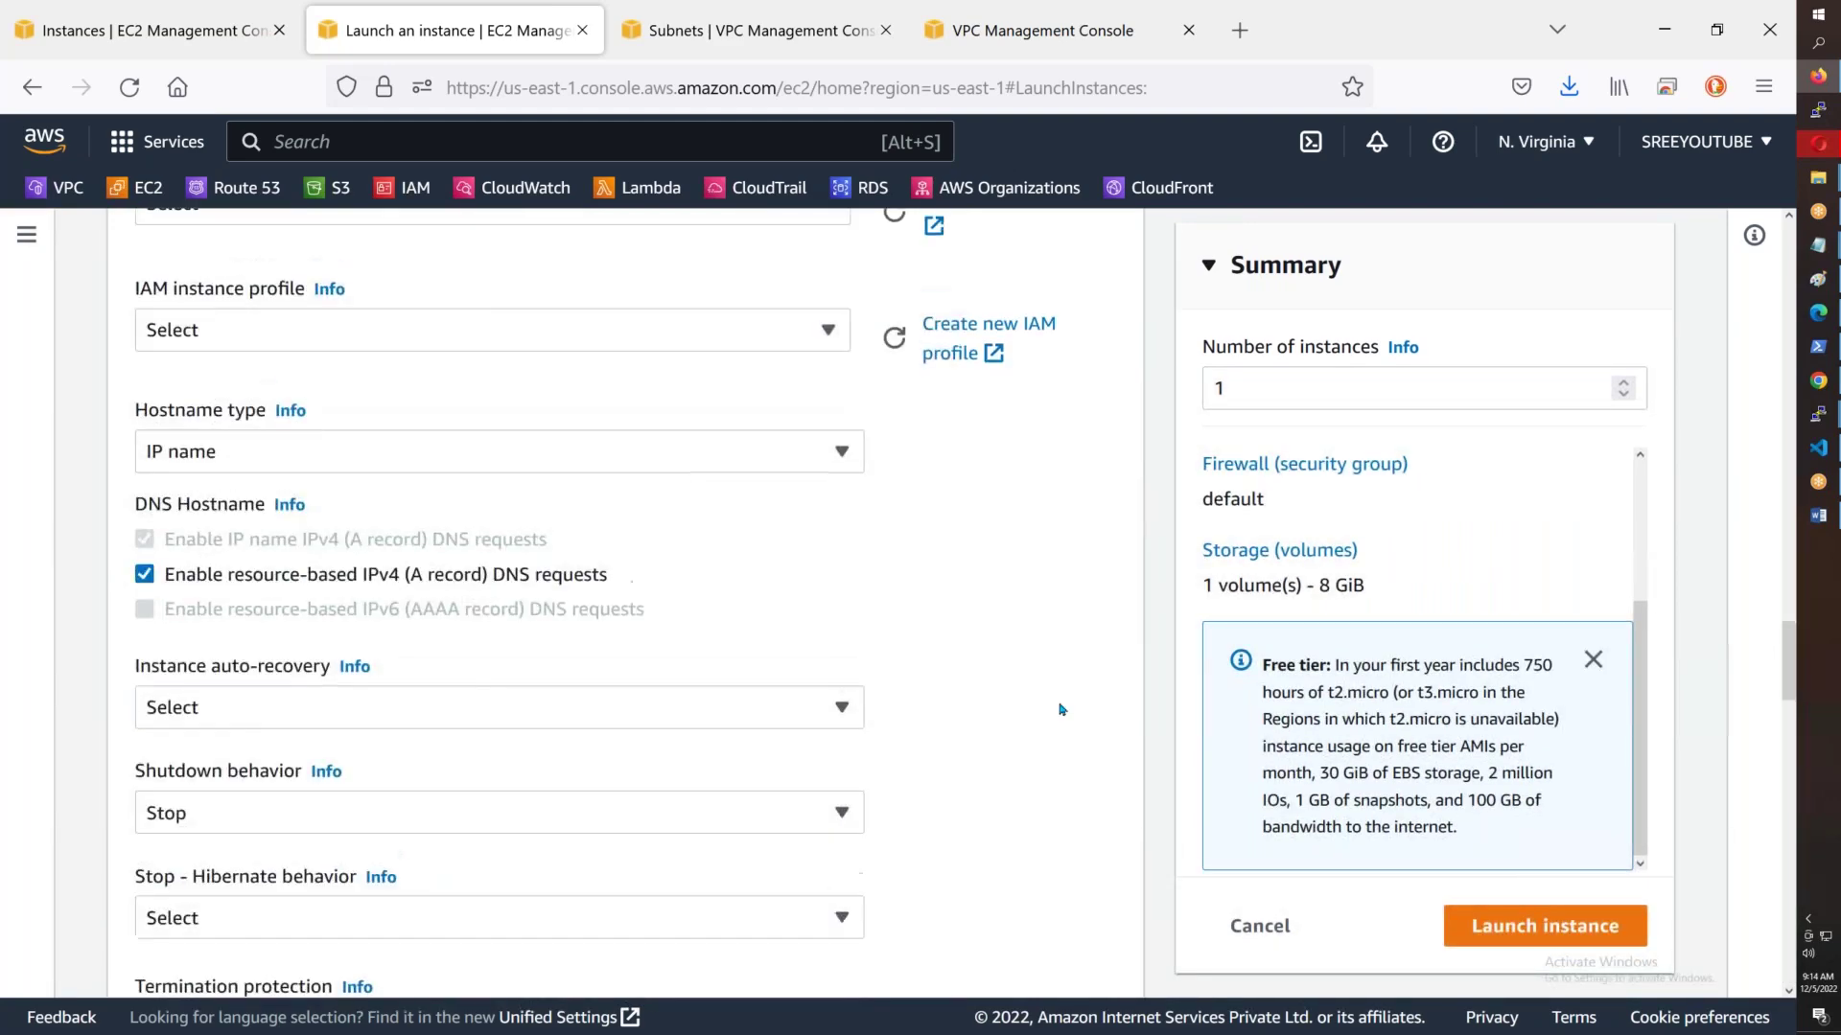
scroll(1062, 709, "up", 20)
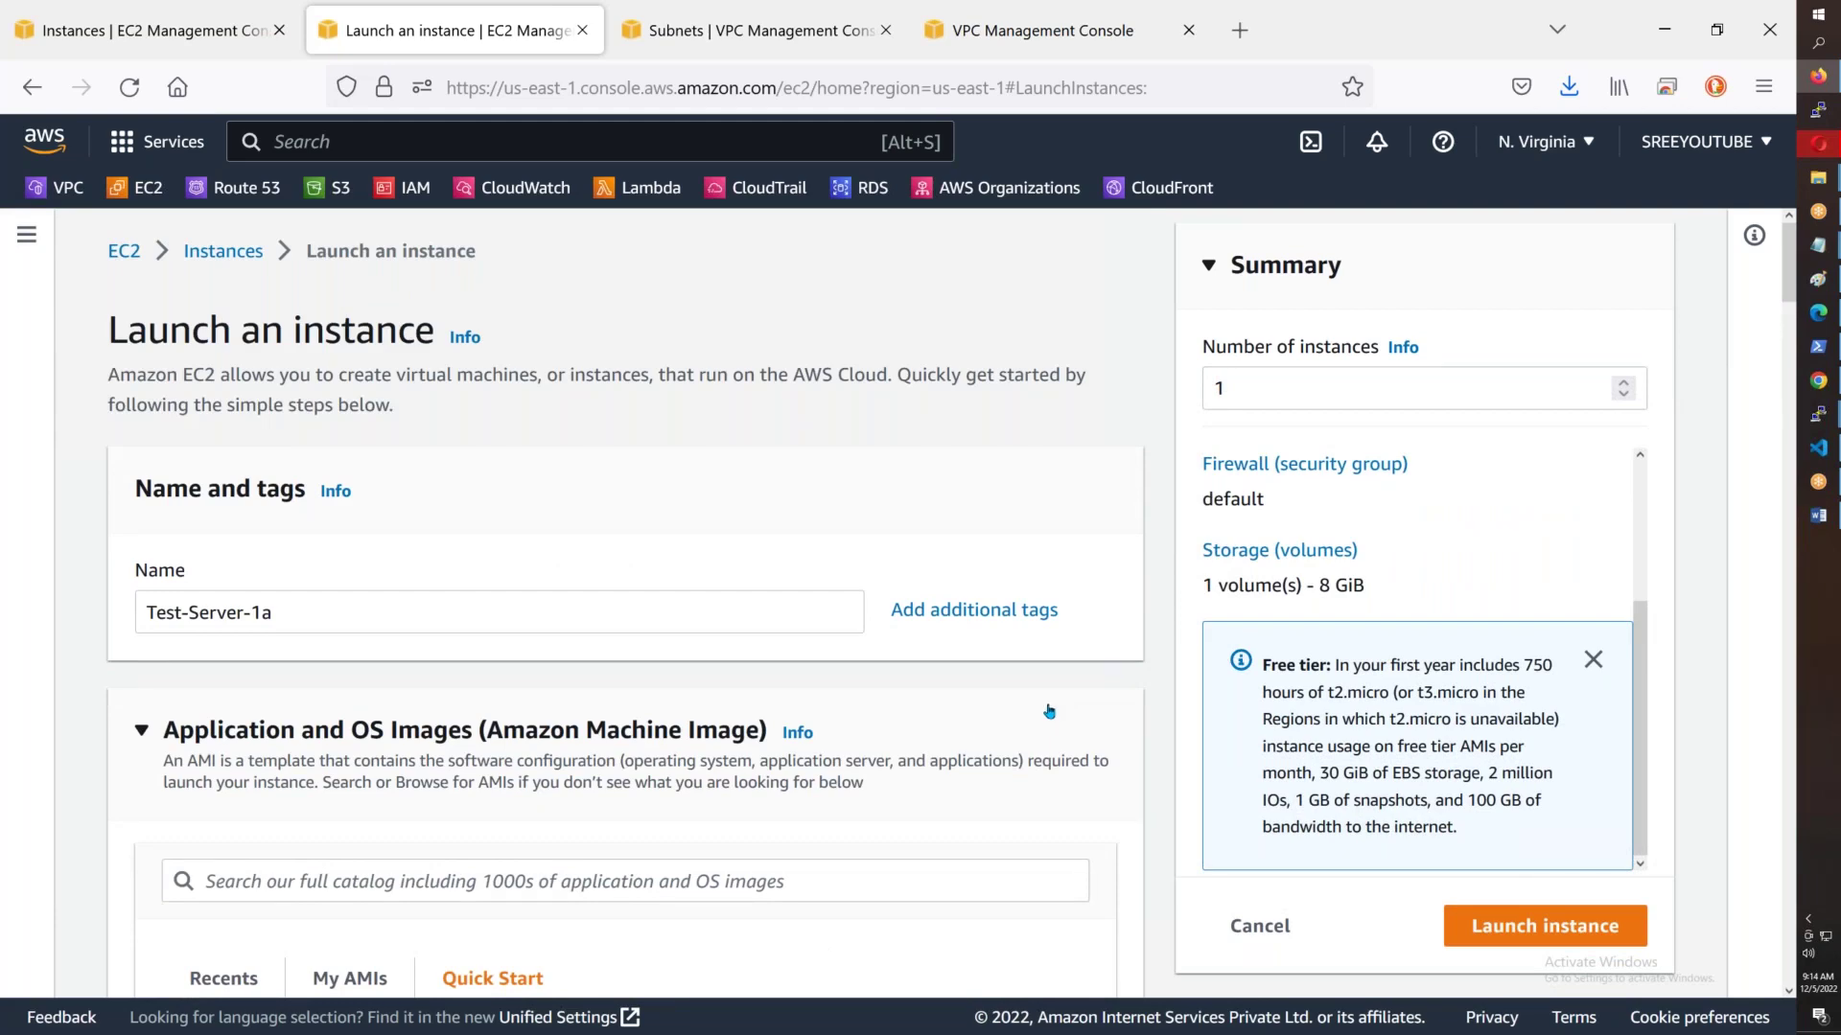
scroll(1049, 711, "down", 20)
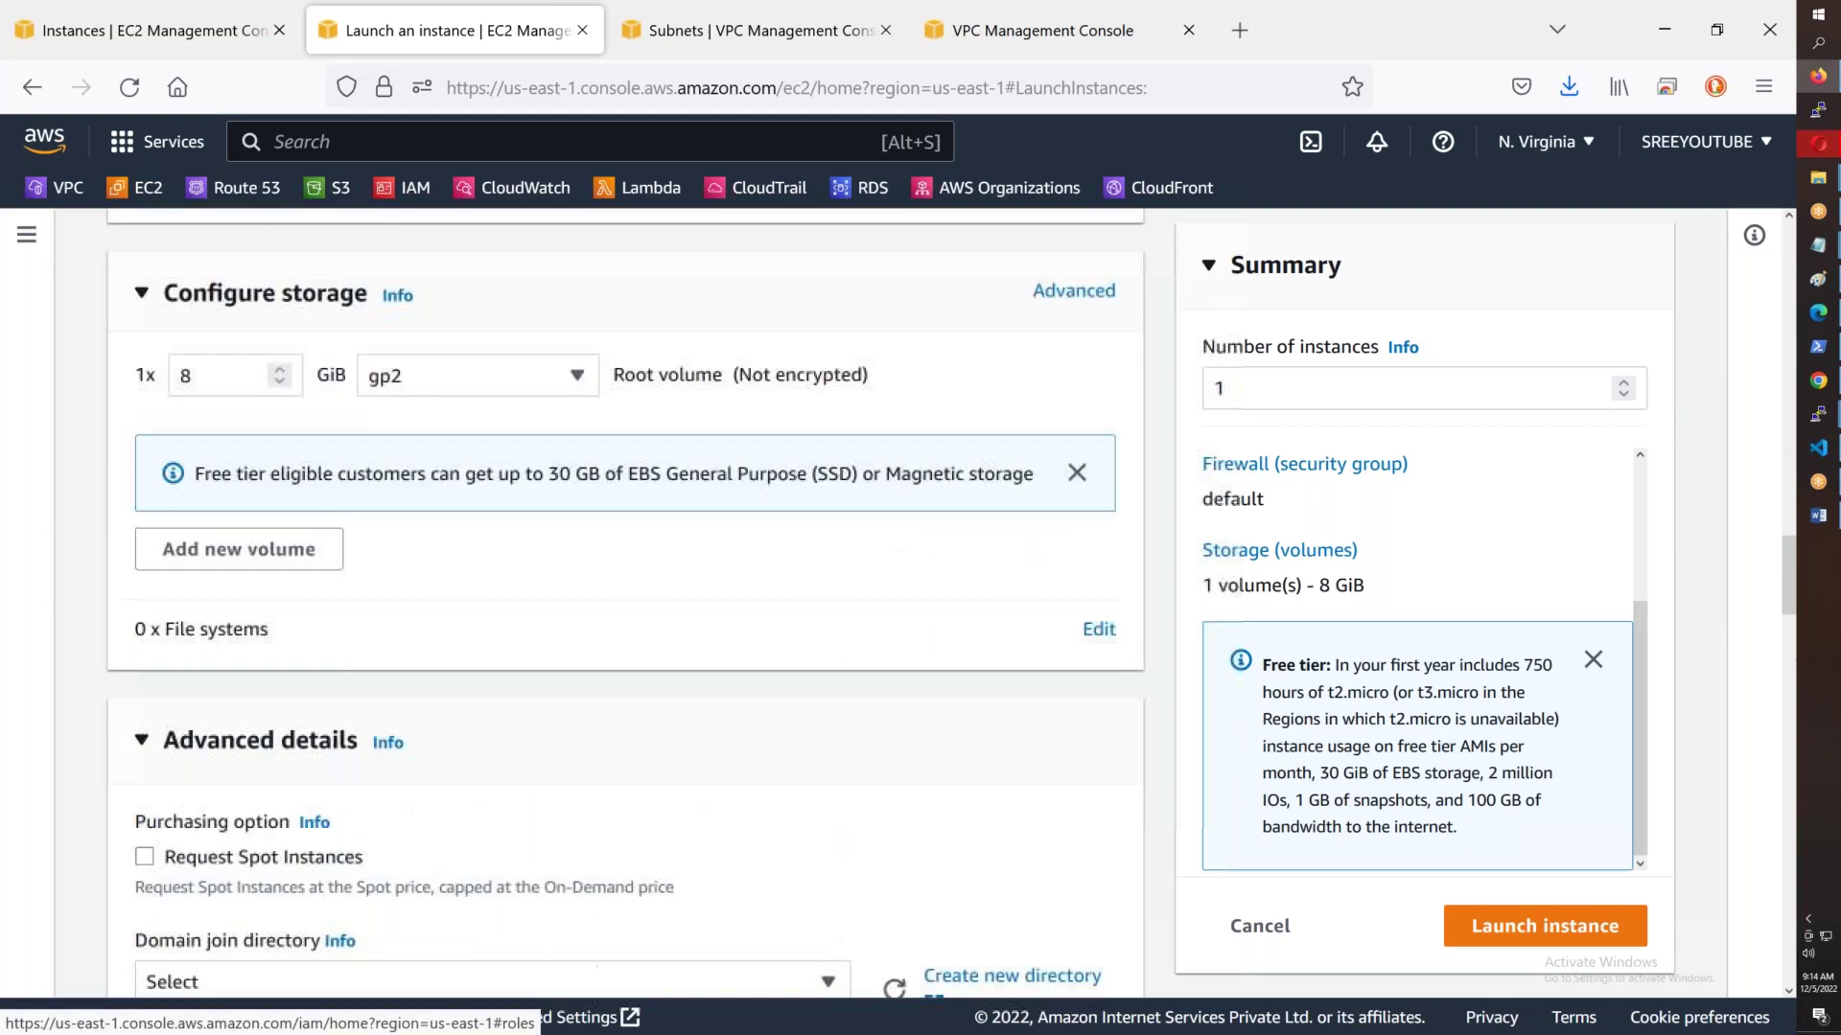
scroll(997, 709, "up", 7)
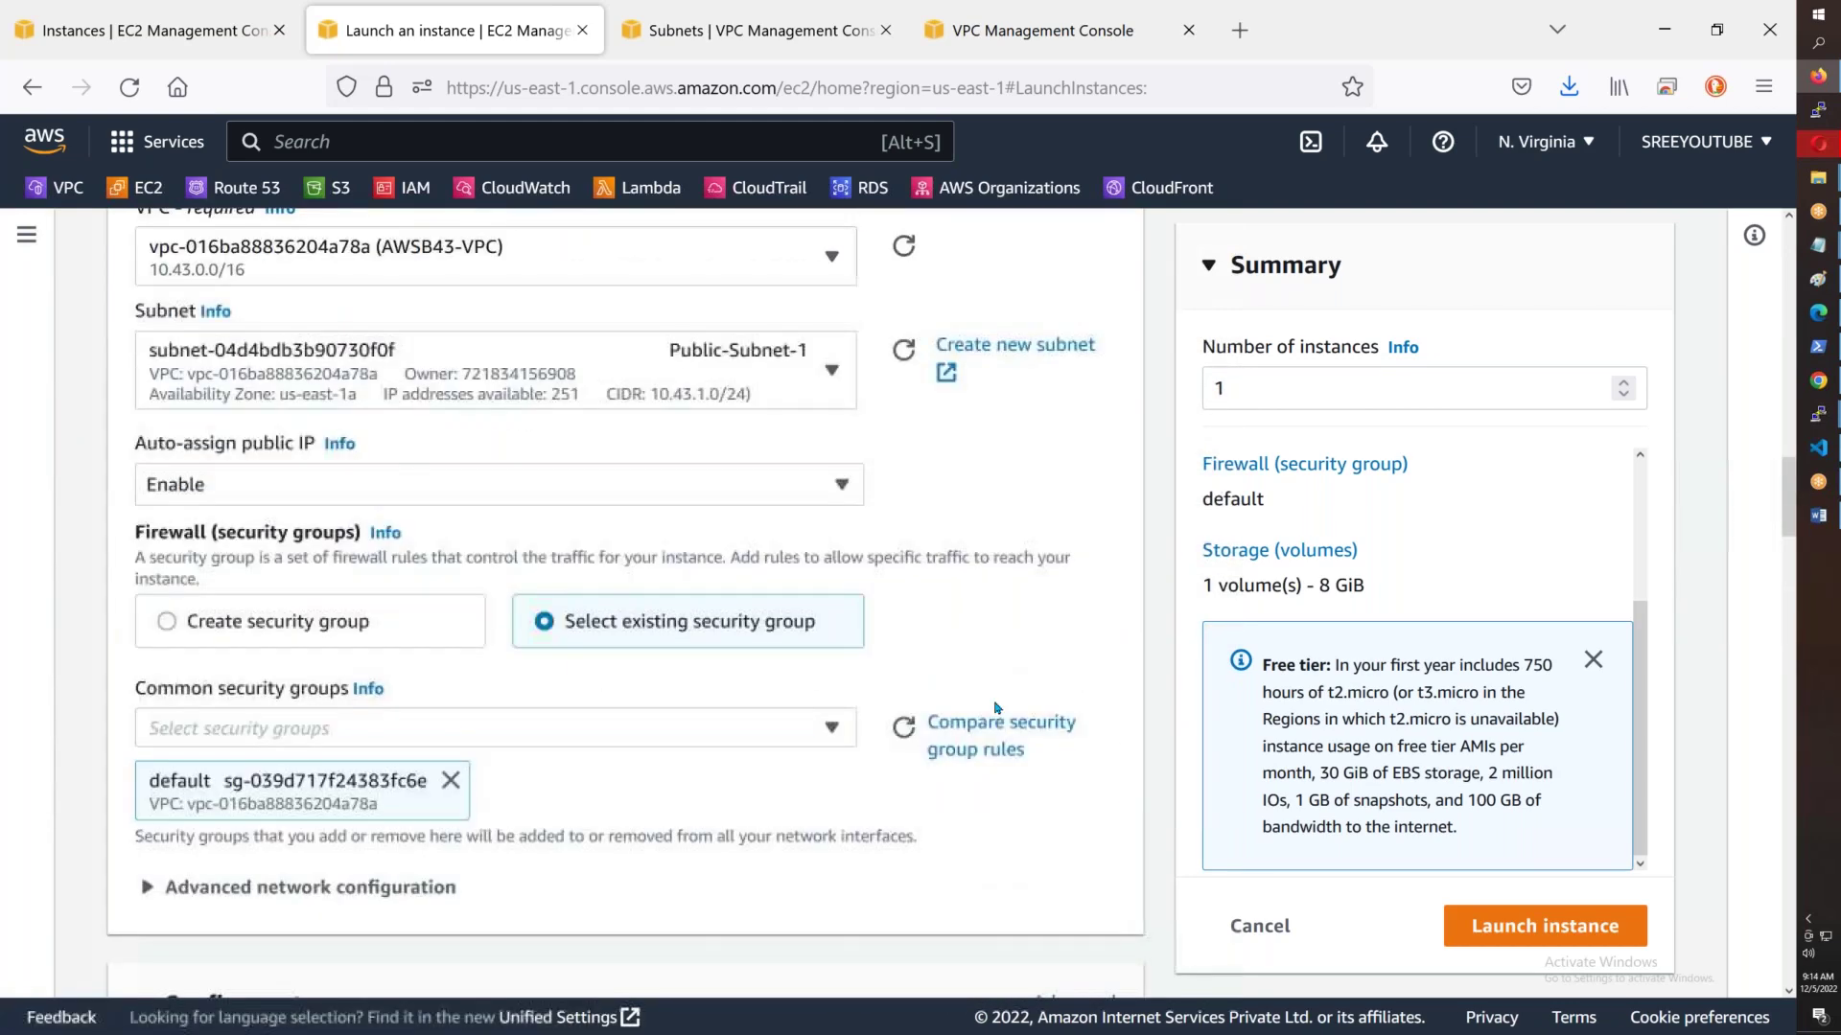
left_click(307, 886)
scroll(909, 543, "down", 5)
- Set primary IP 10.43.1.100, launch Test-Server-1a and confirm the launch log shows success
left_click(909, 542)
type("1")
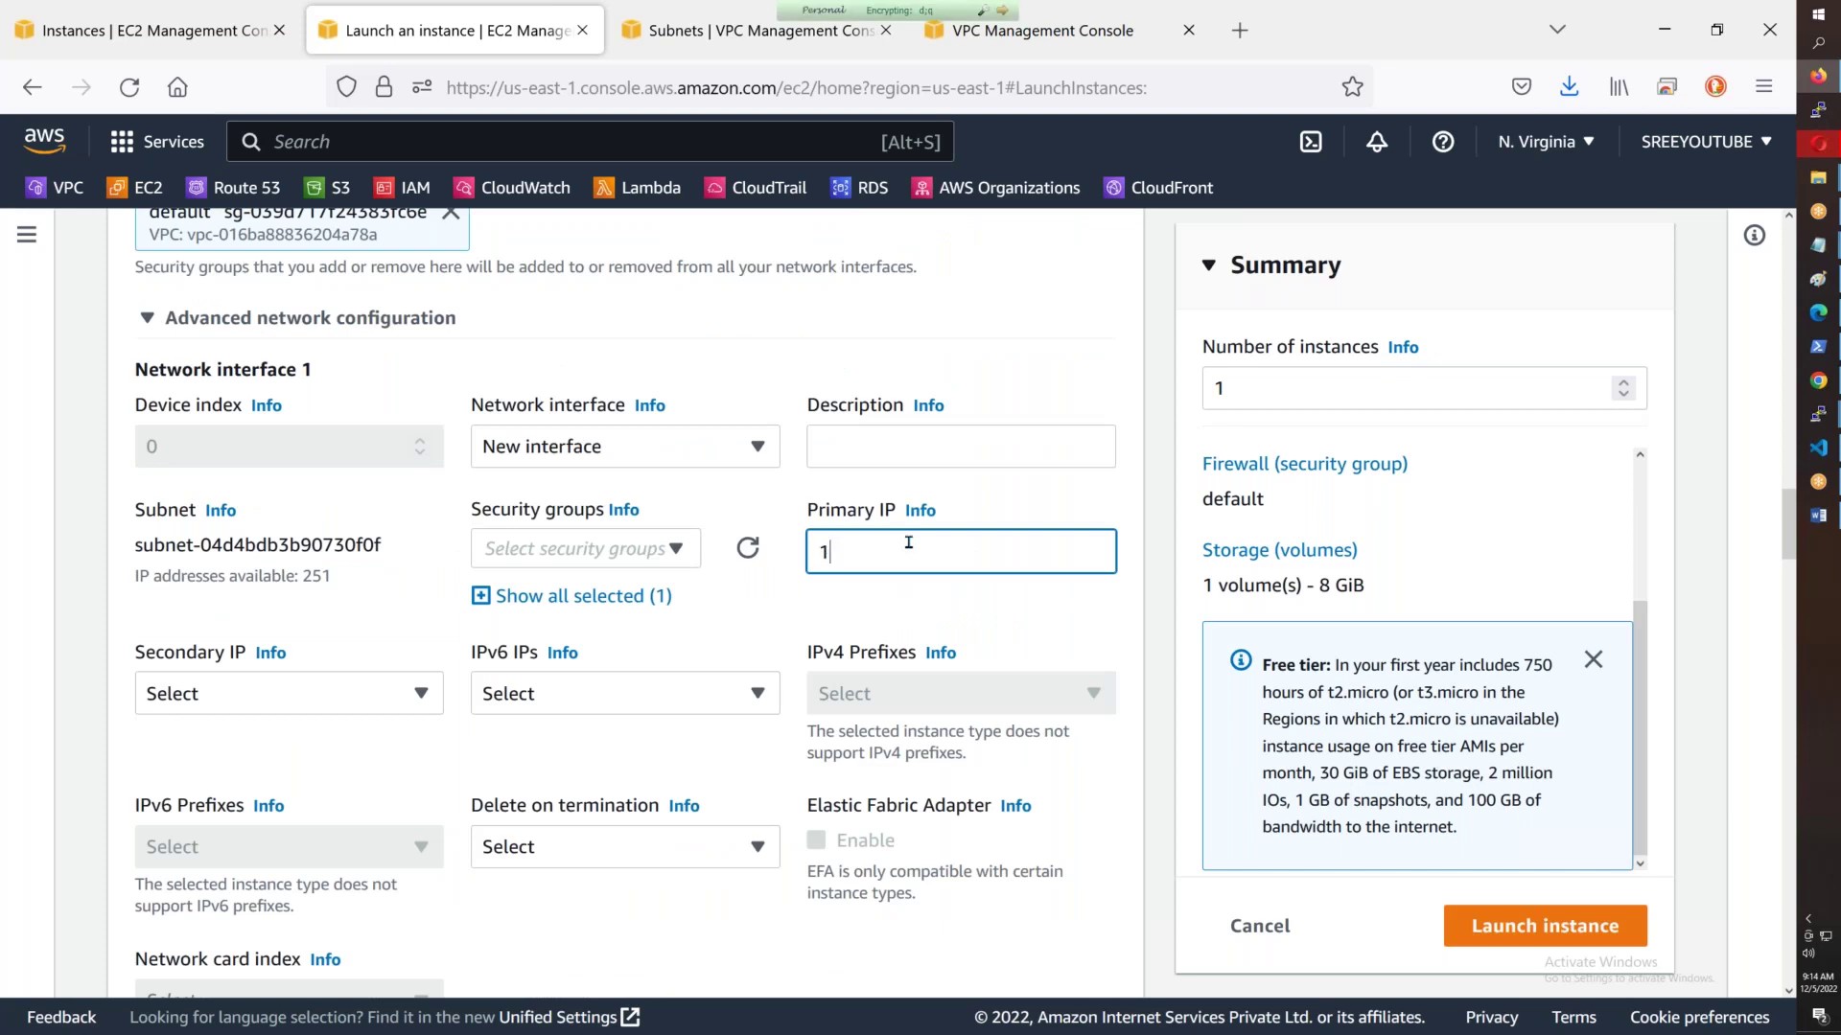
type("0.43.1.10")
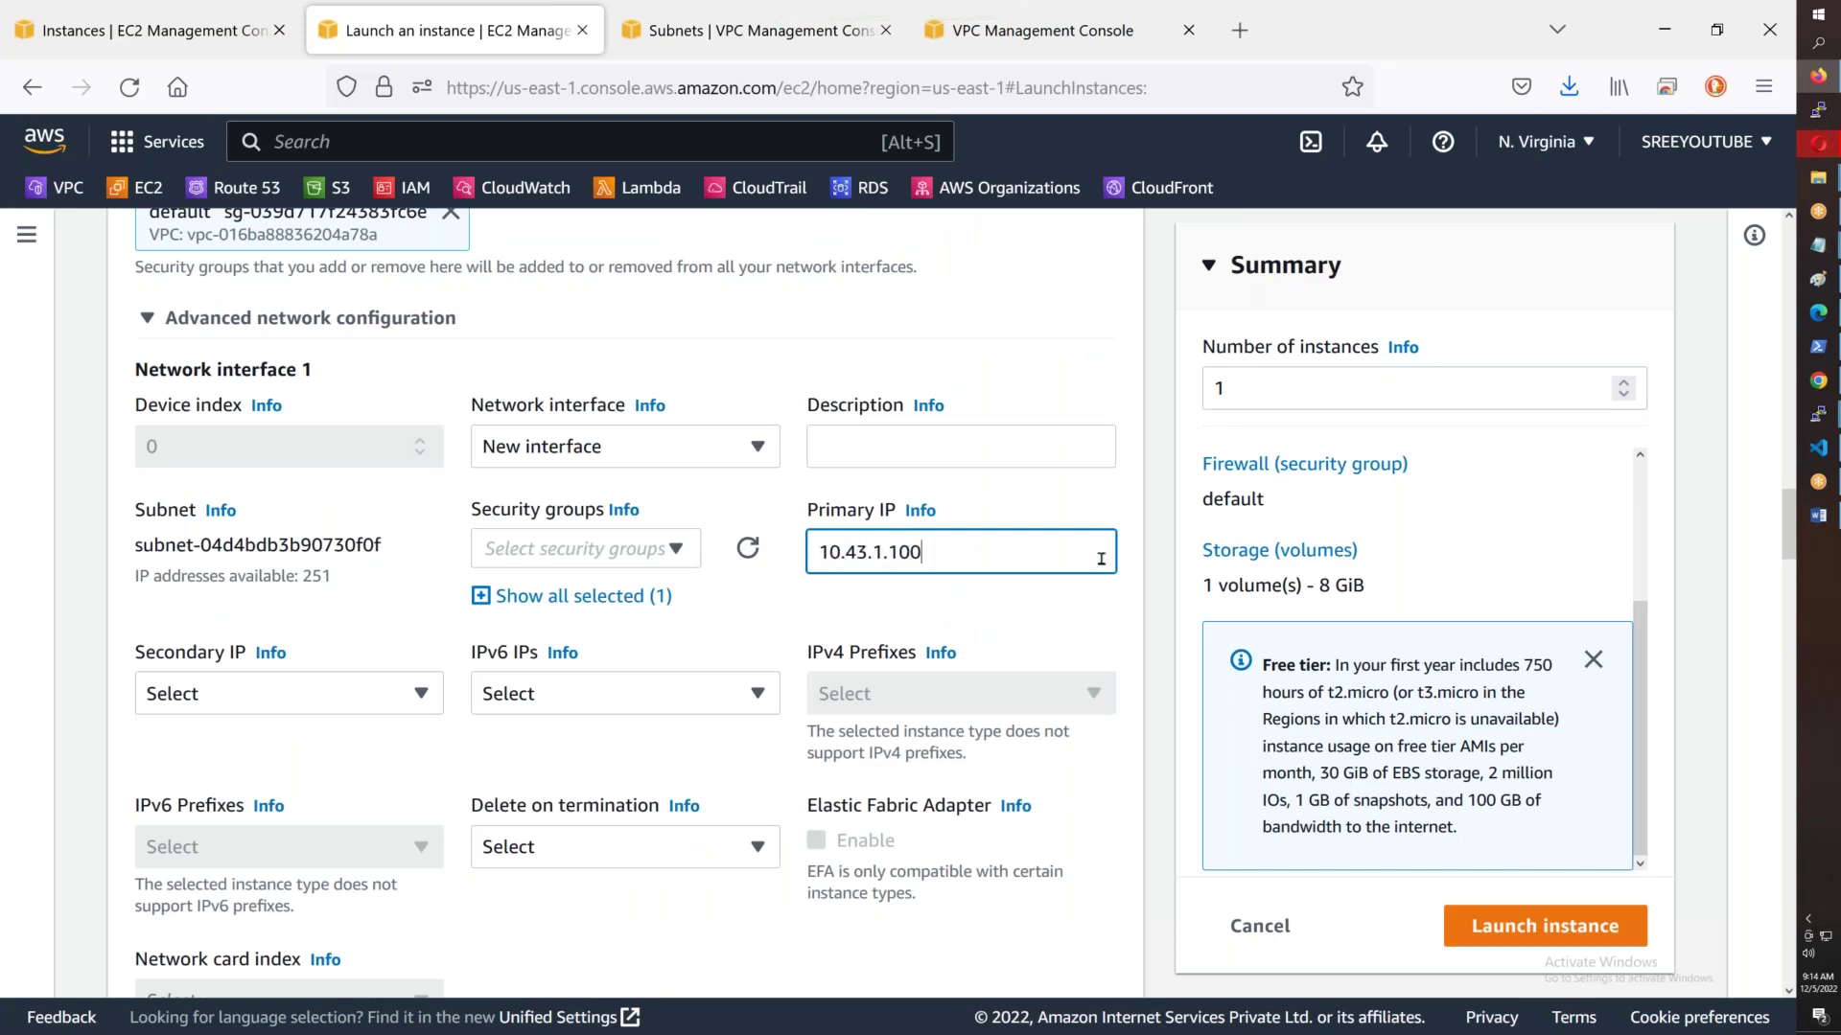
type("0")
left_click(1102, 610)
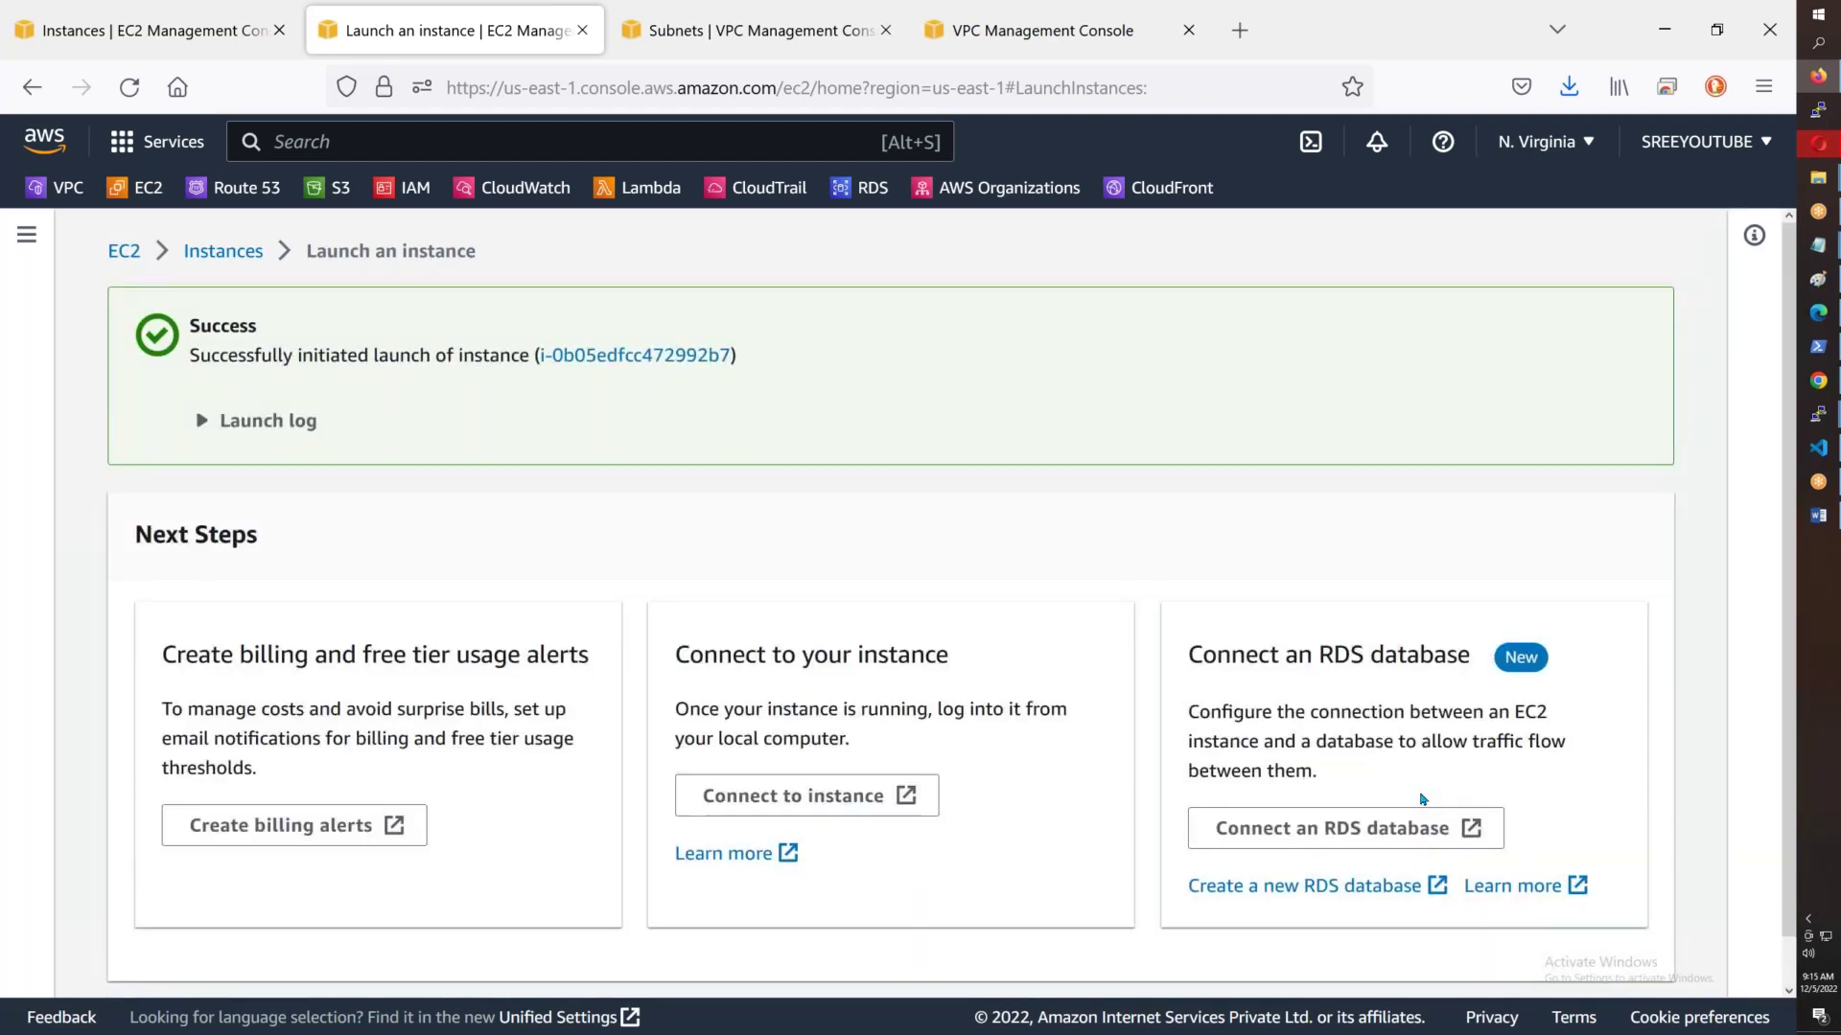
left_click(202, 425)
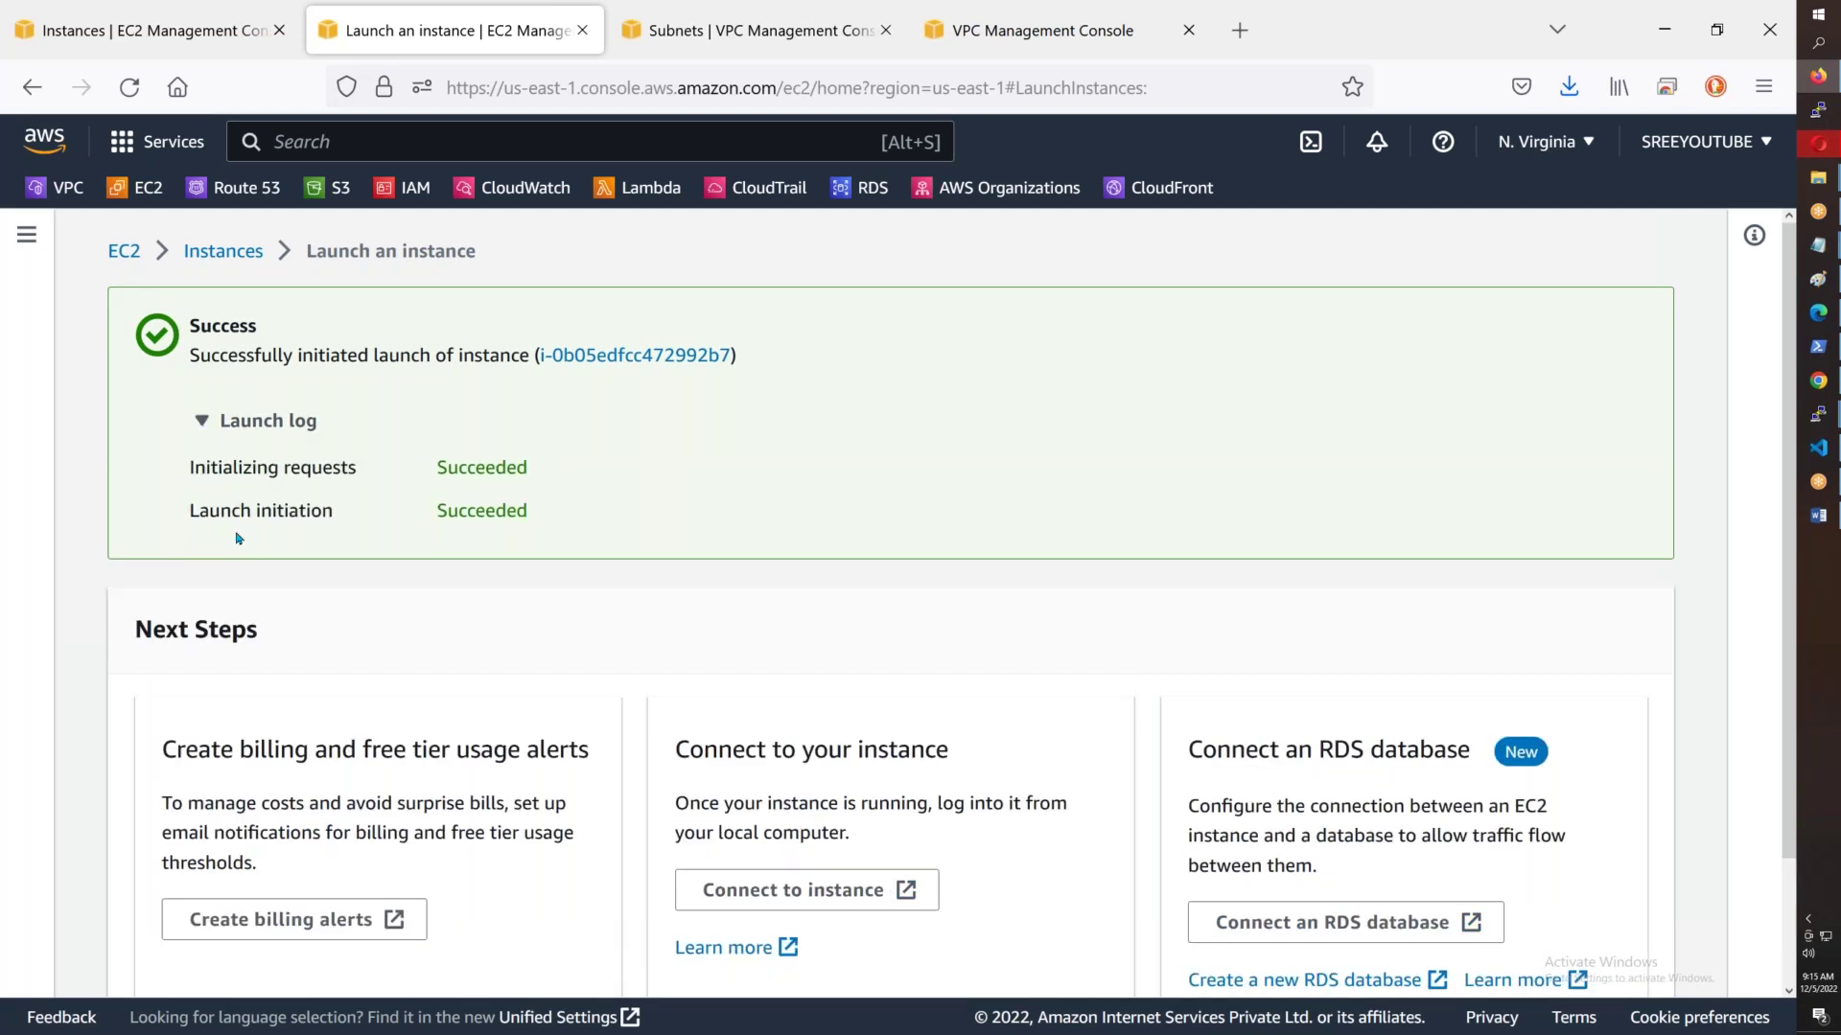
- Filter the Instances list by Running and start launching the next instance, with the server notes shown
left_click(245, 255)
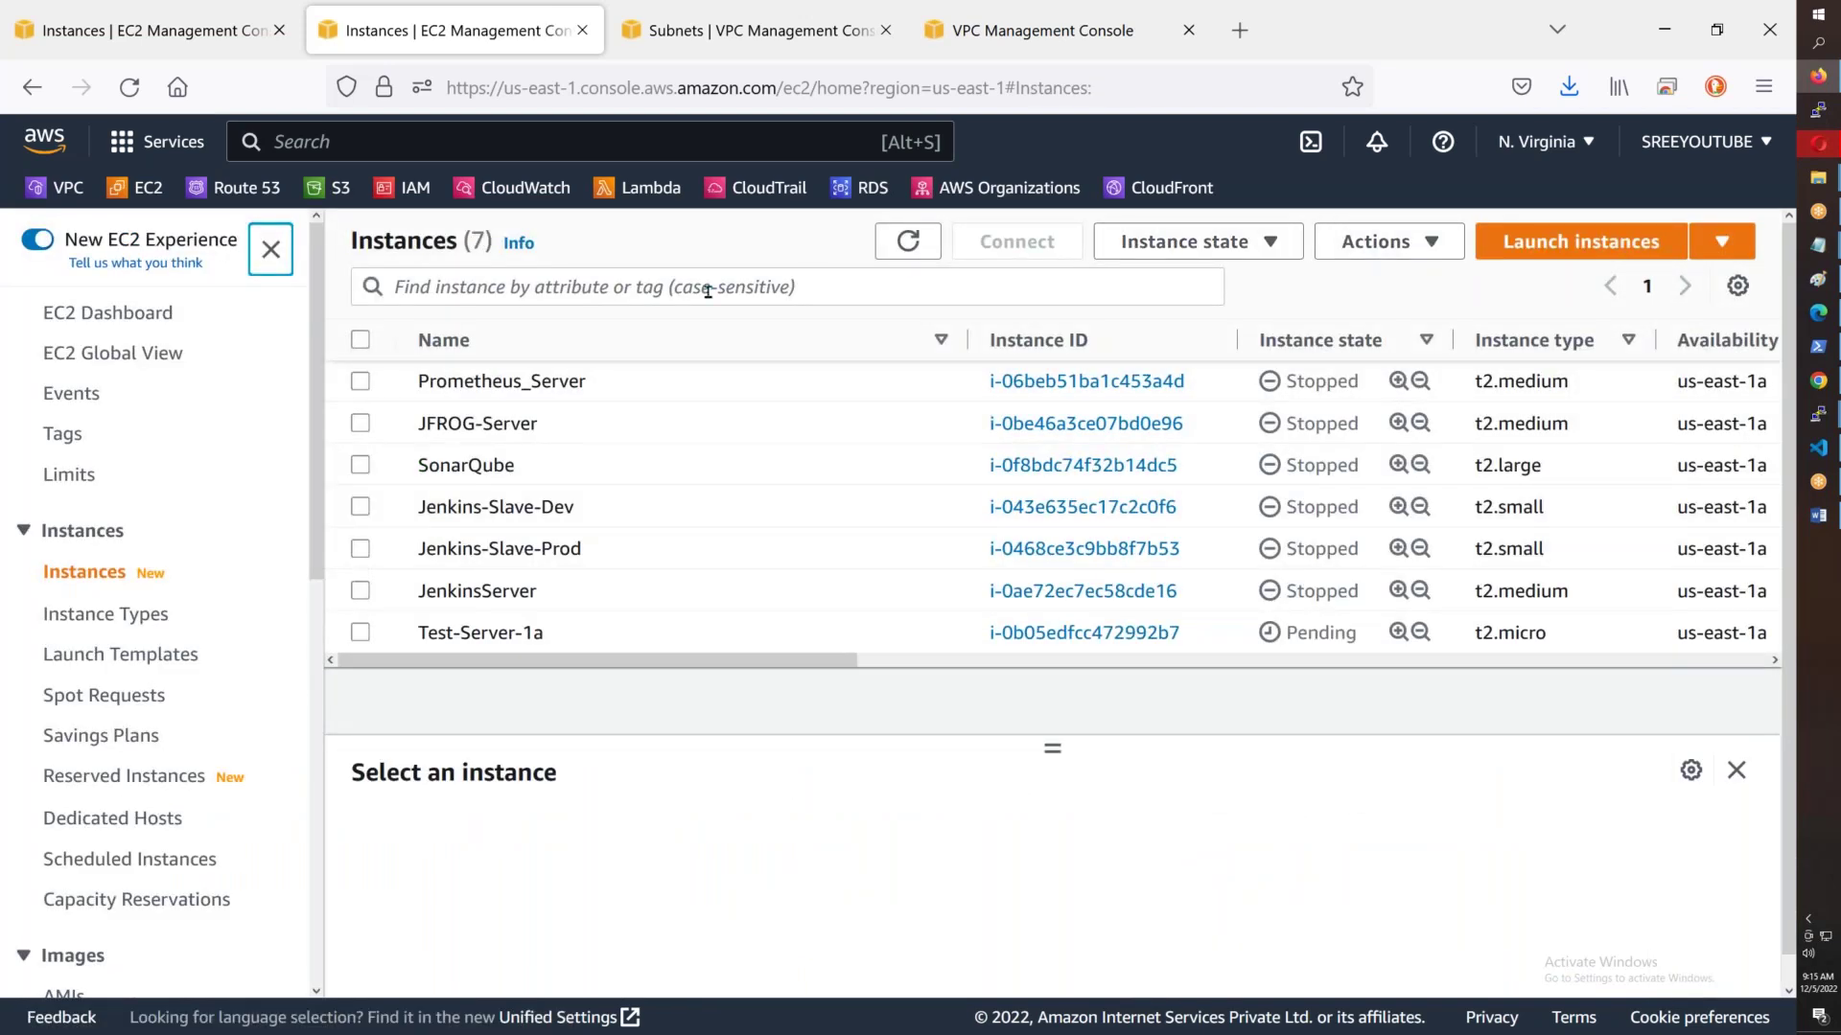
left_click(695, 293)
type("Running")
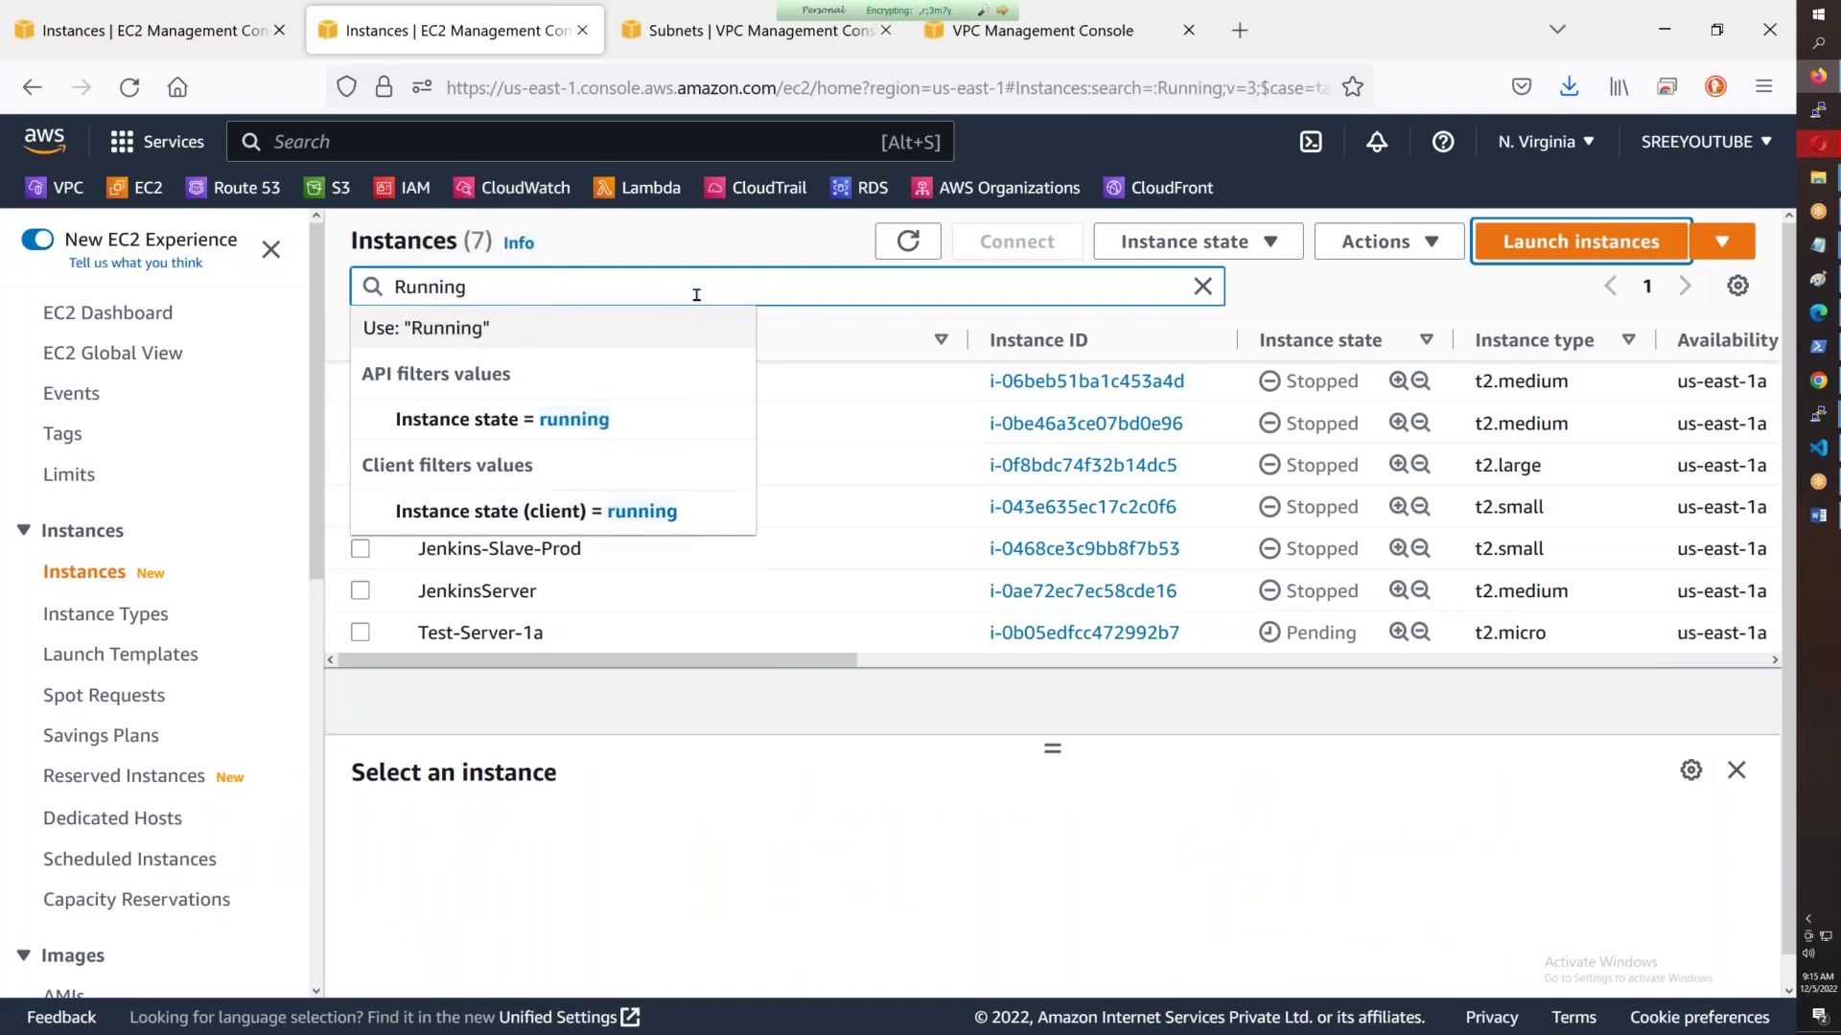
key("Return")
left_click(1609, 247)
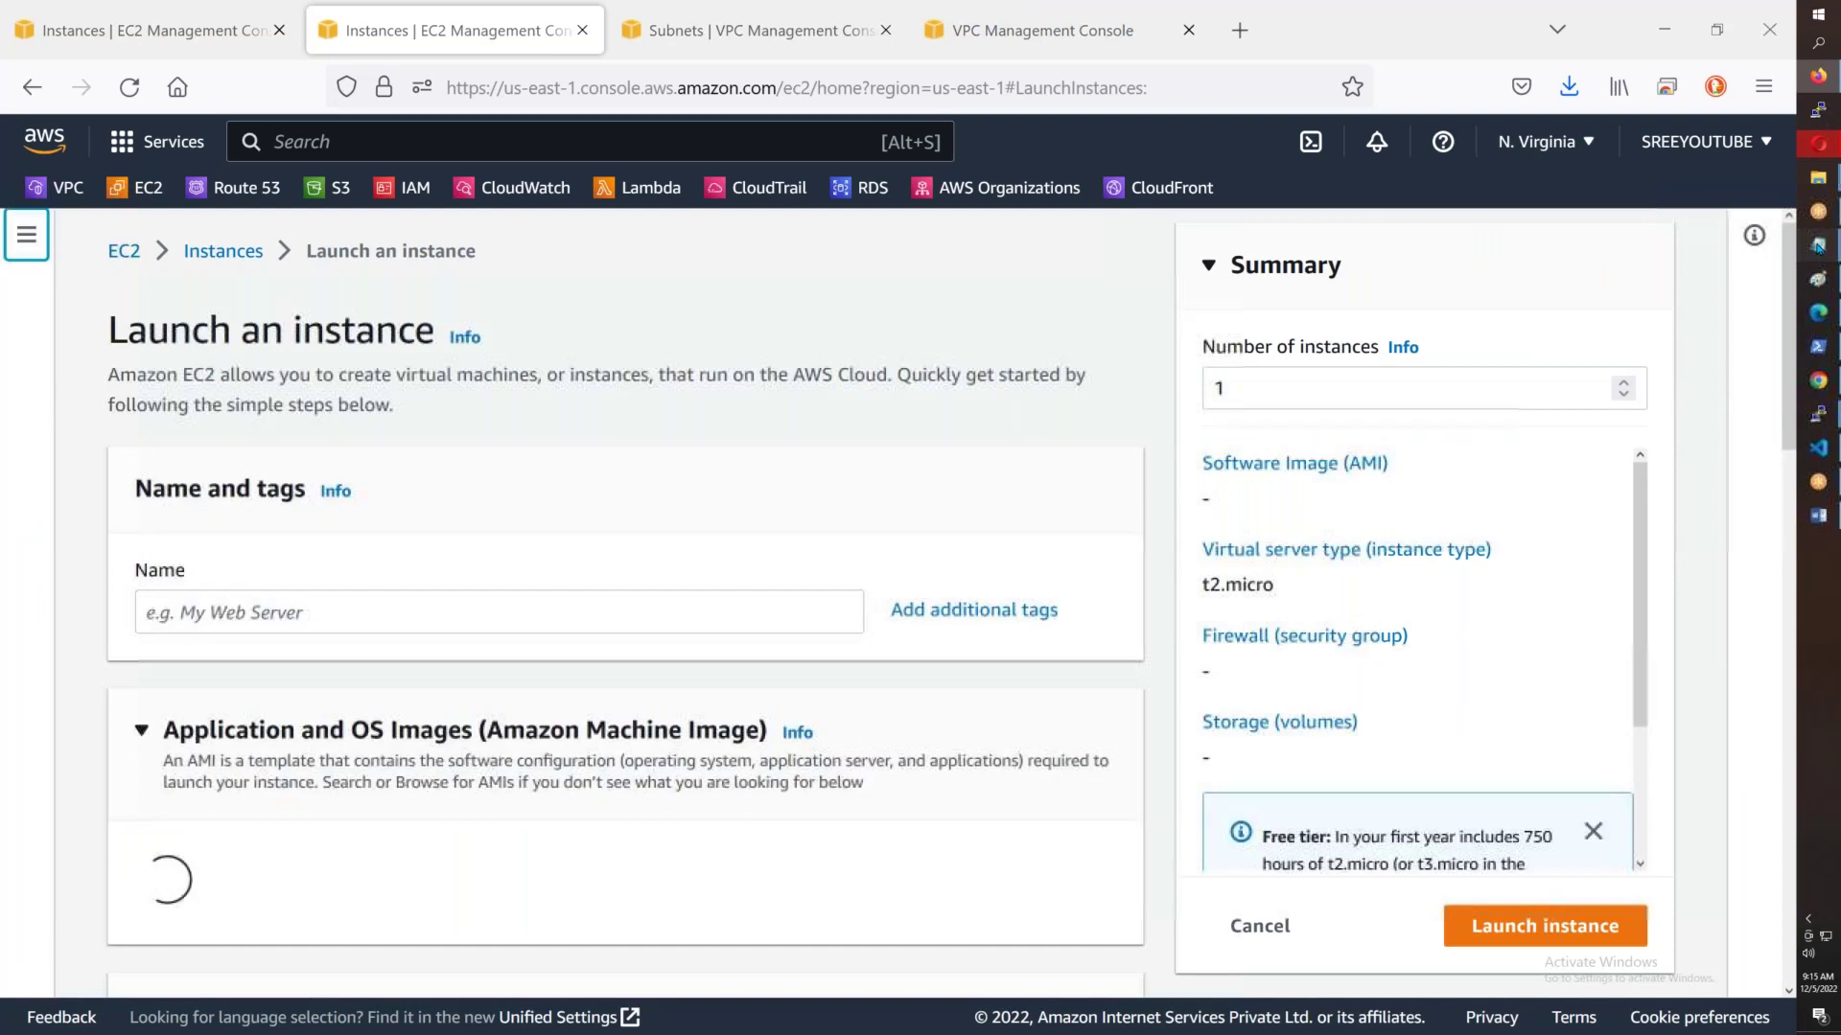
left_click(1817, 248)
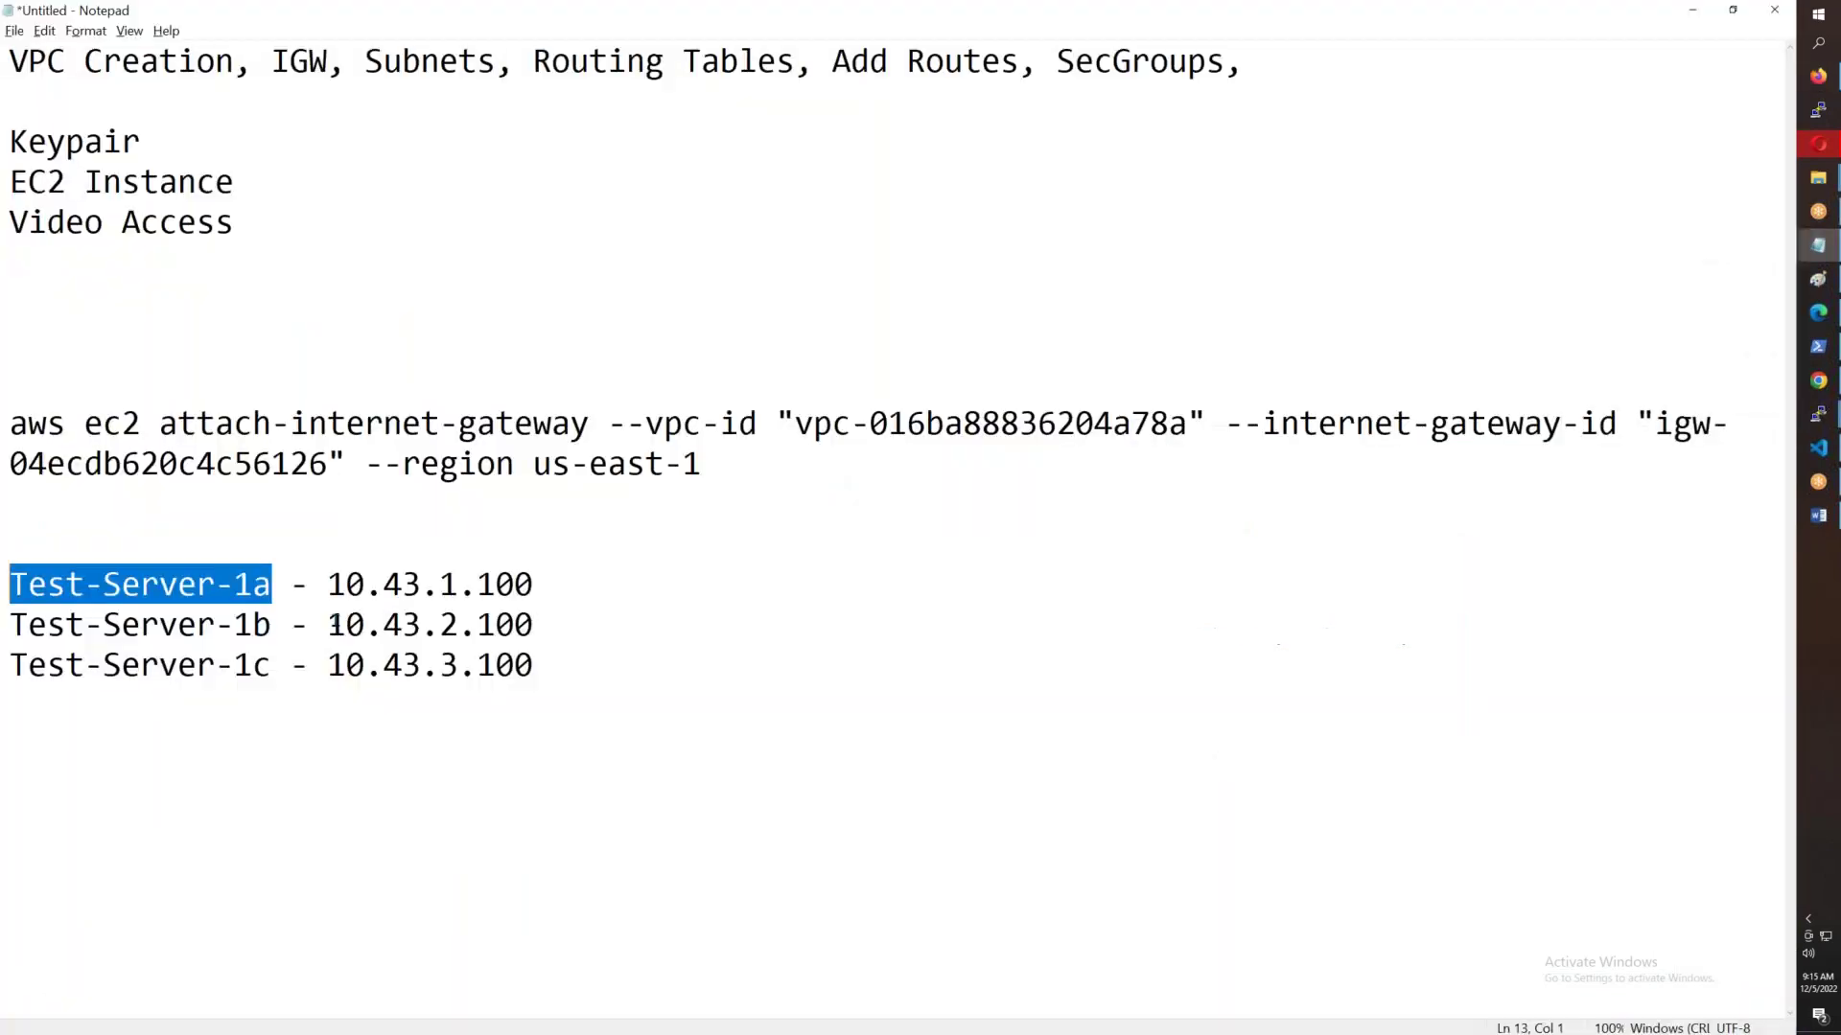
- Name the instance Test-Server-1b from the notes and choose key pair AWSB43
left_click_drag(272, 625, 11, 638)
key("ctrl+c")
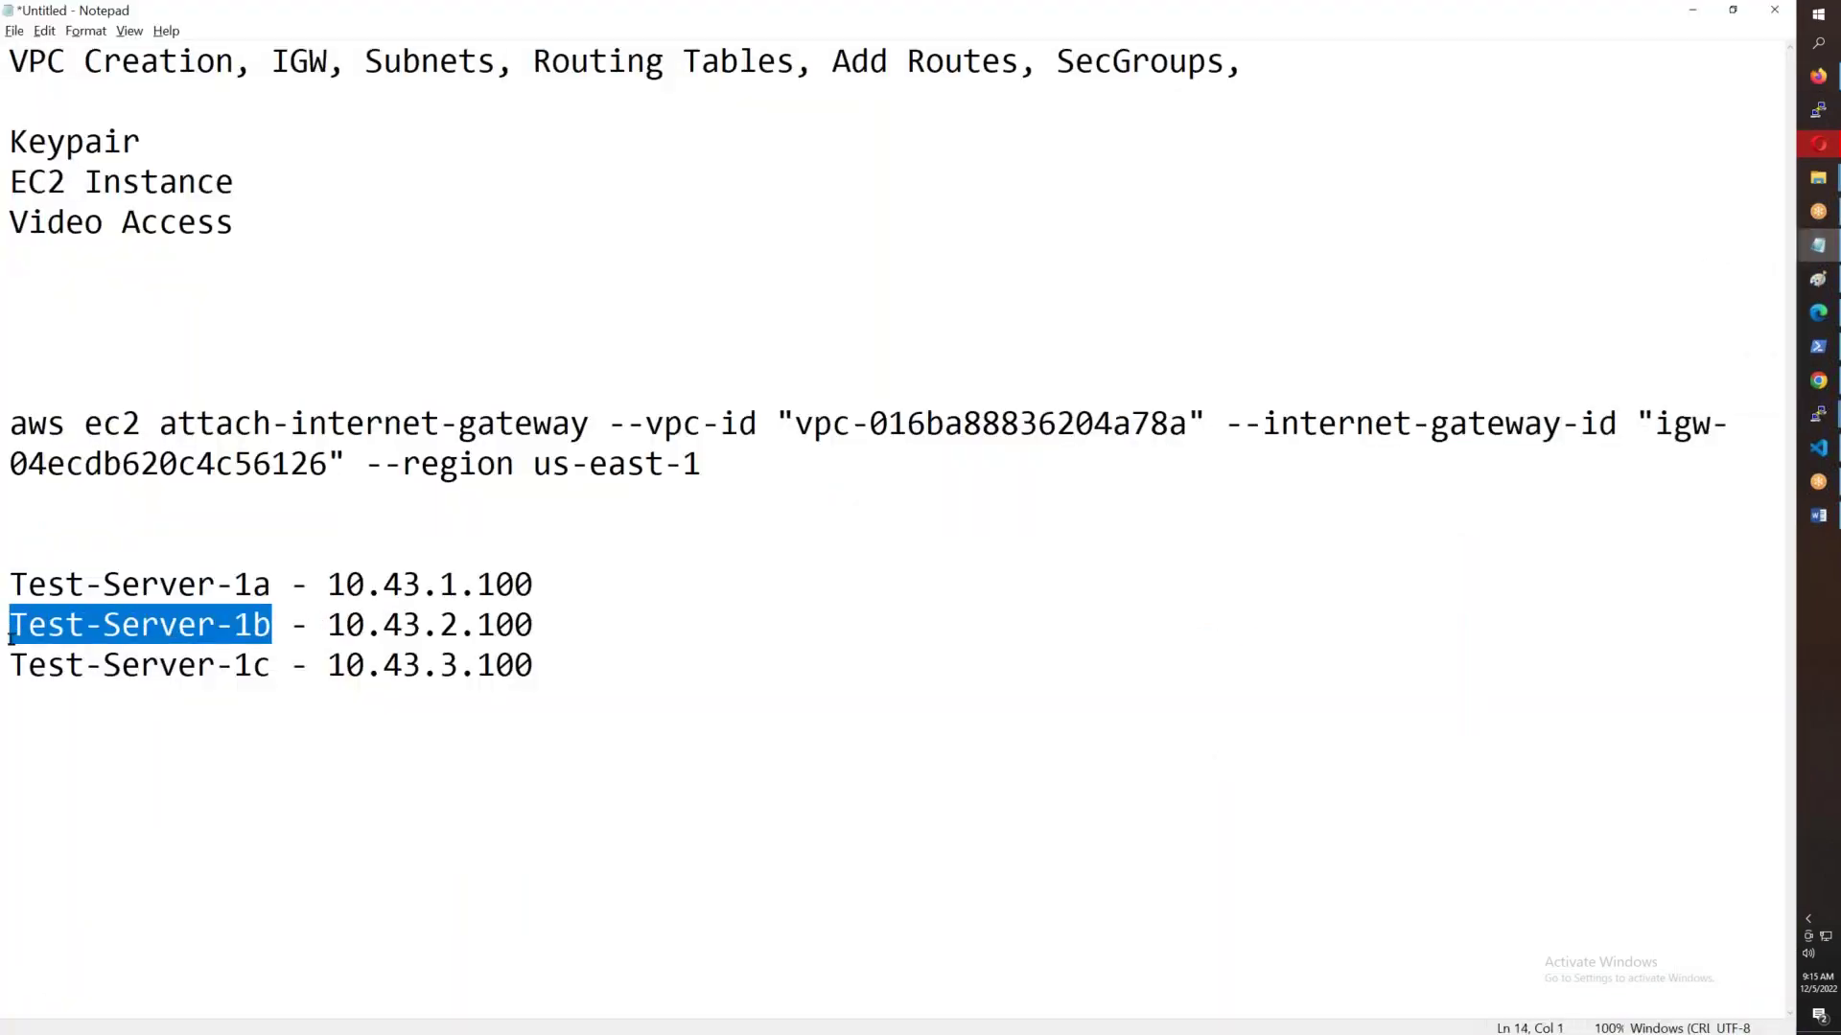
key("alt+Tab")
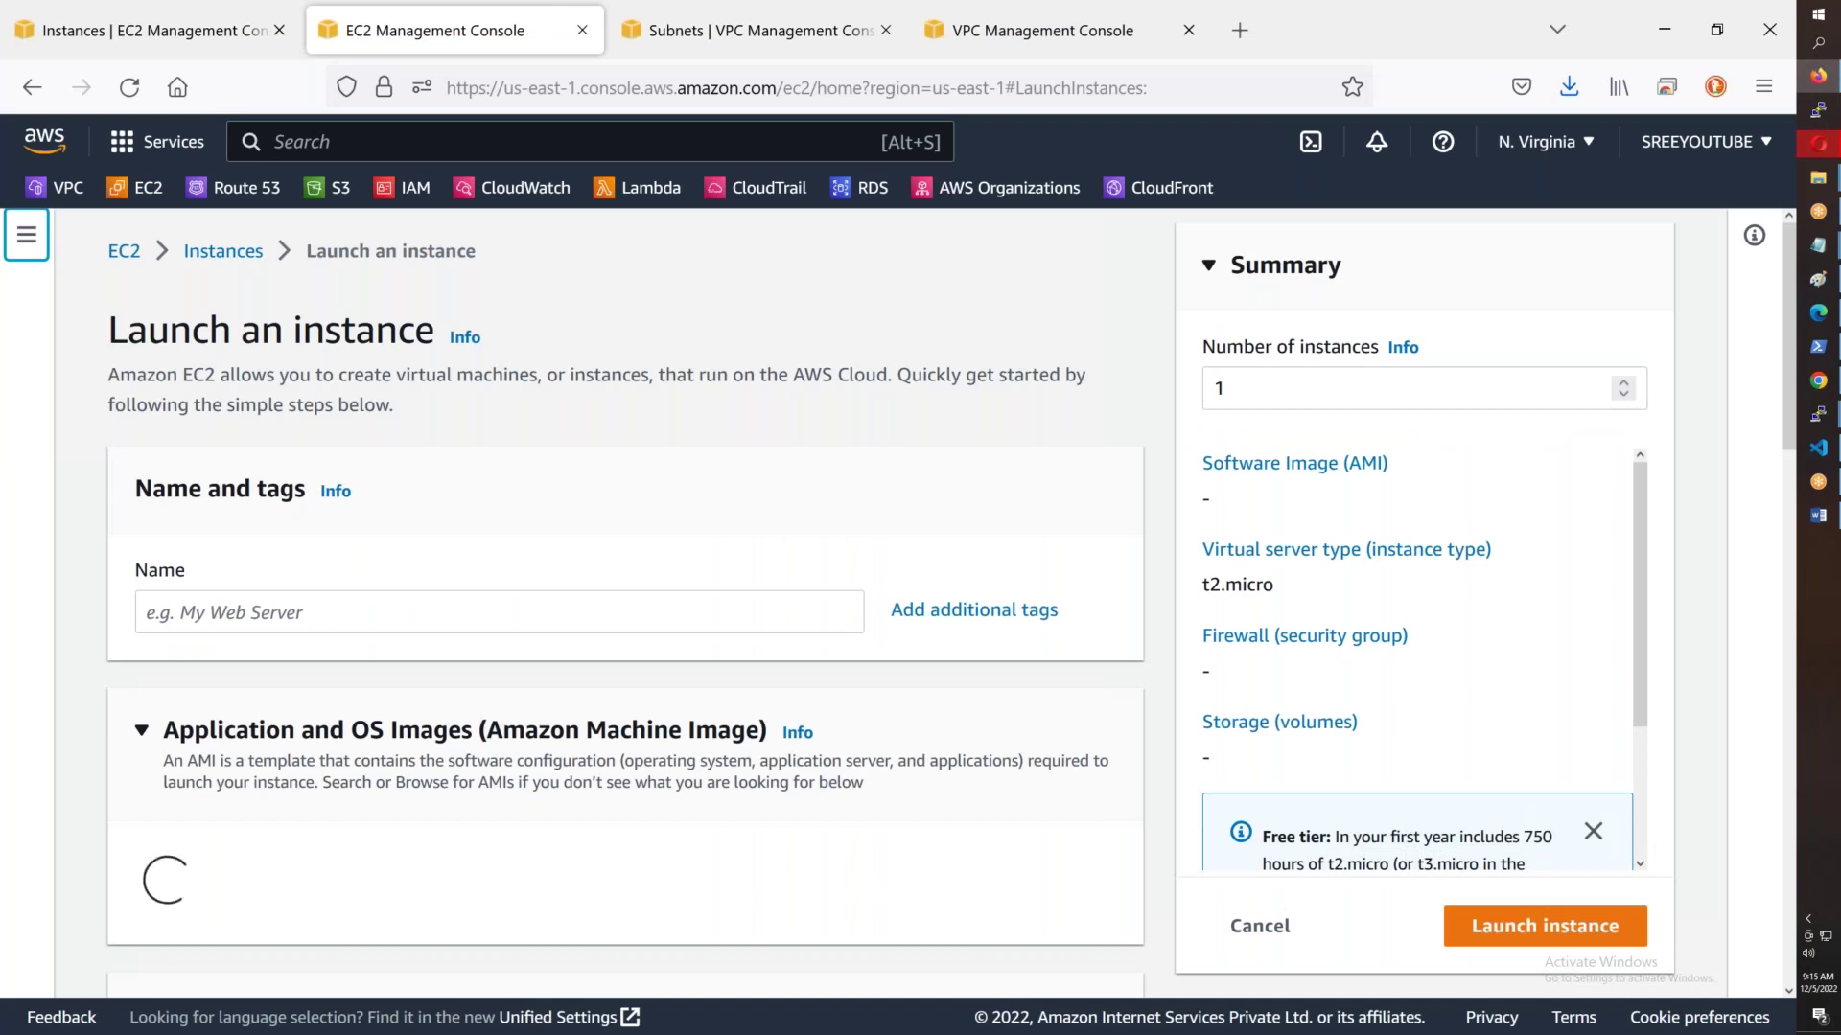
left_click(312, 620)
key("ctrl+v")
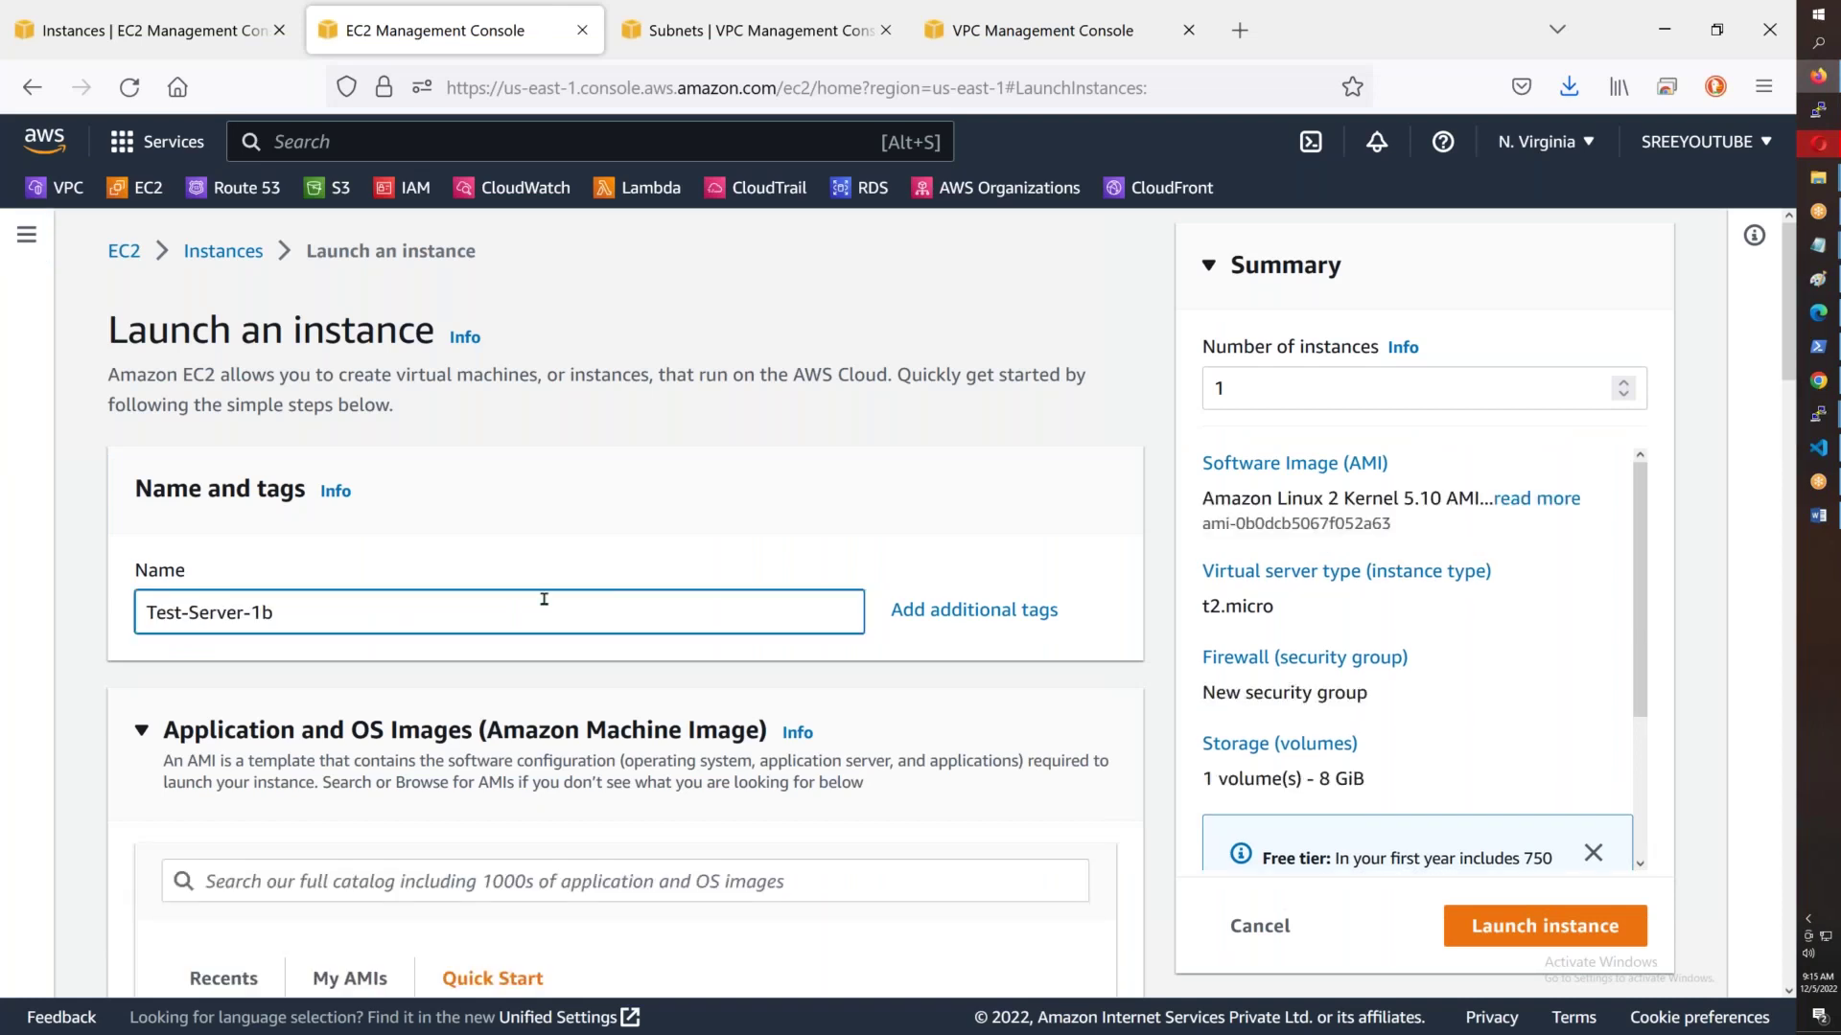
scroll(544, 599, "down", 12)
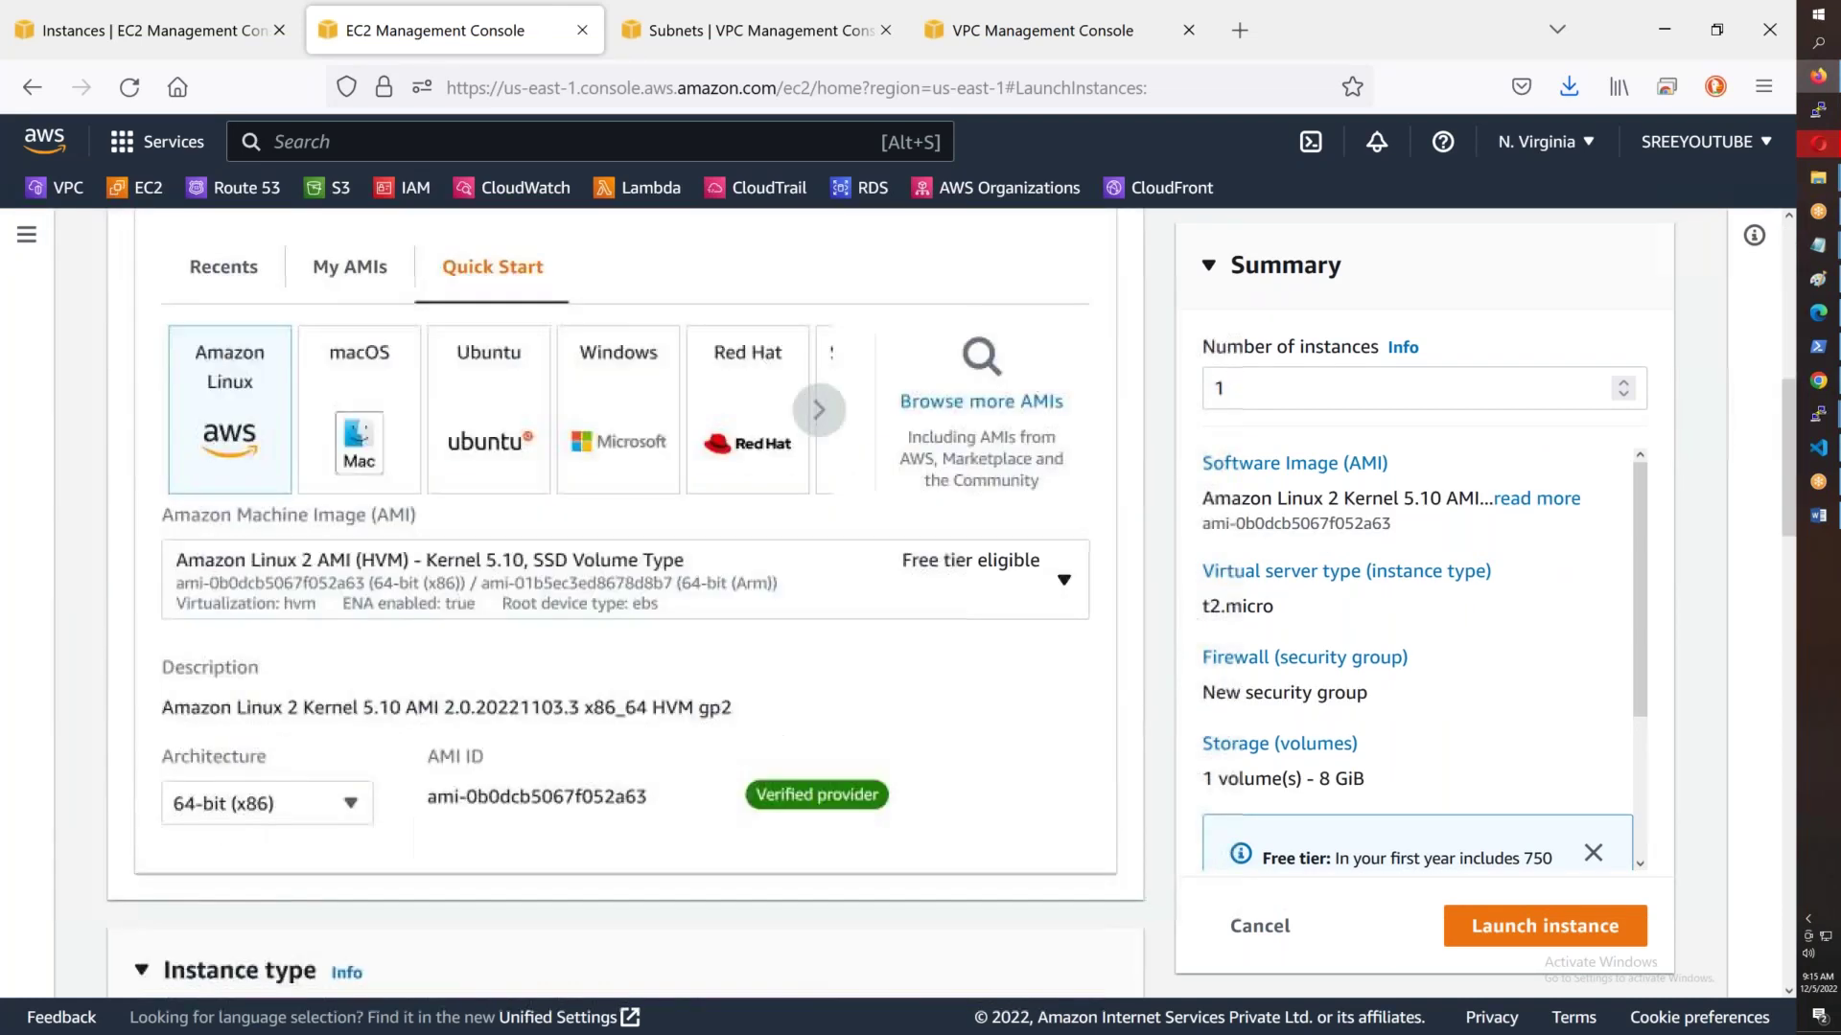
scroll(623, 613, "down", 3)
left_click(296, 441)
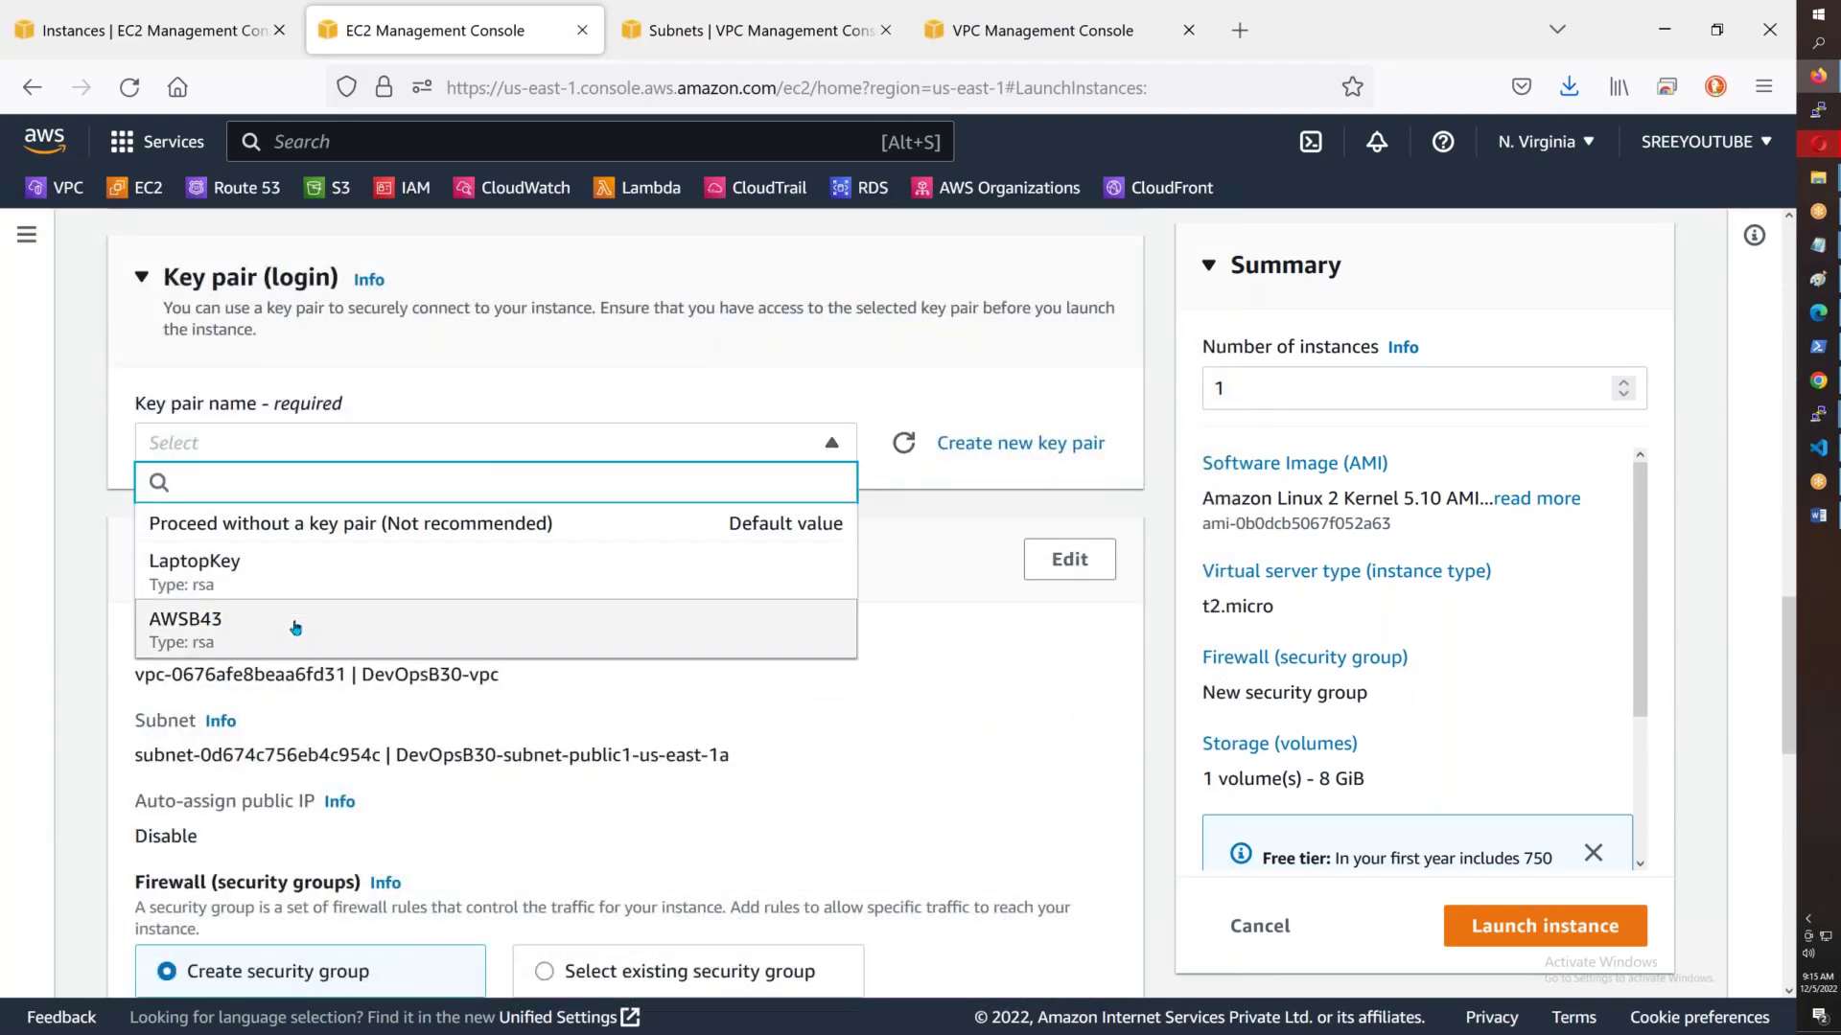
left_click(298, 627)
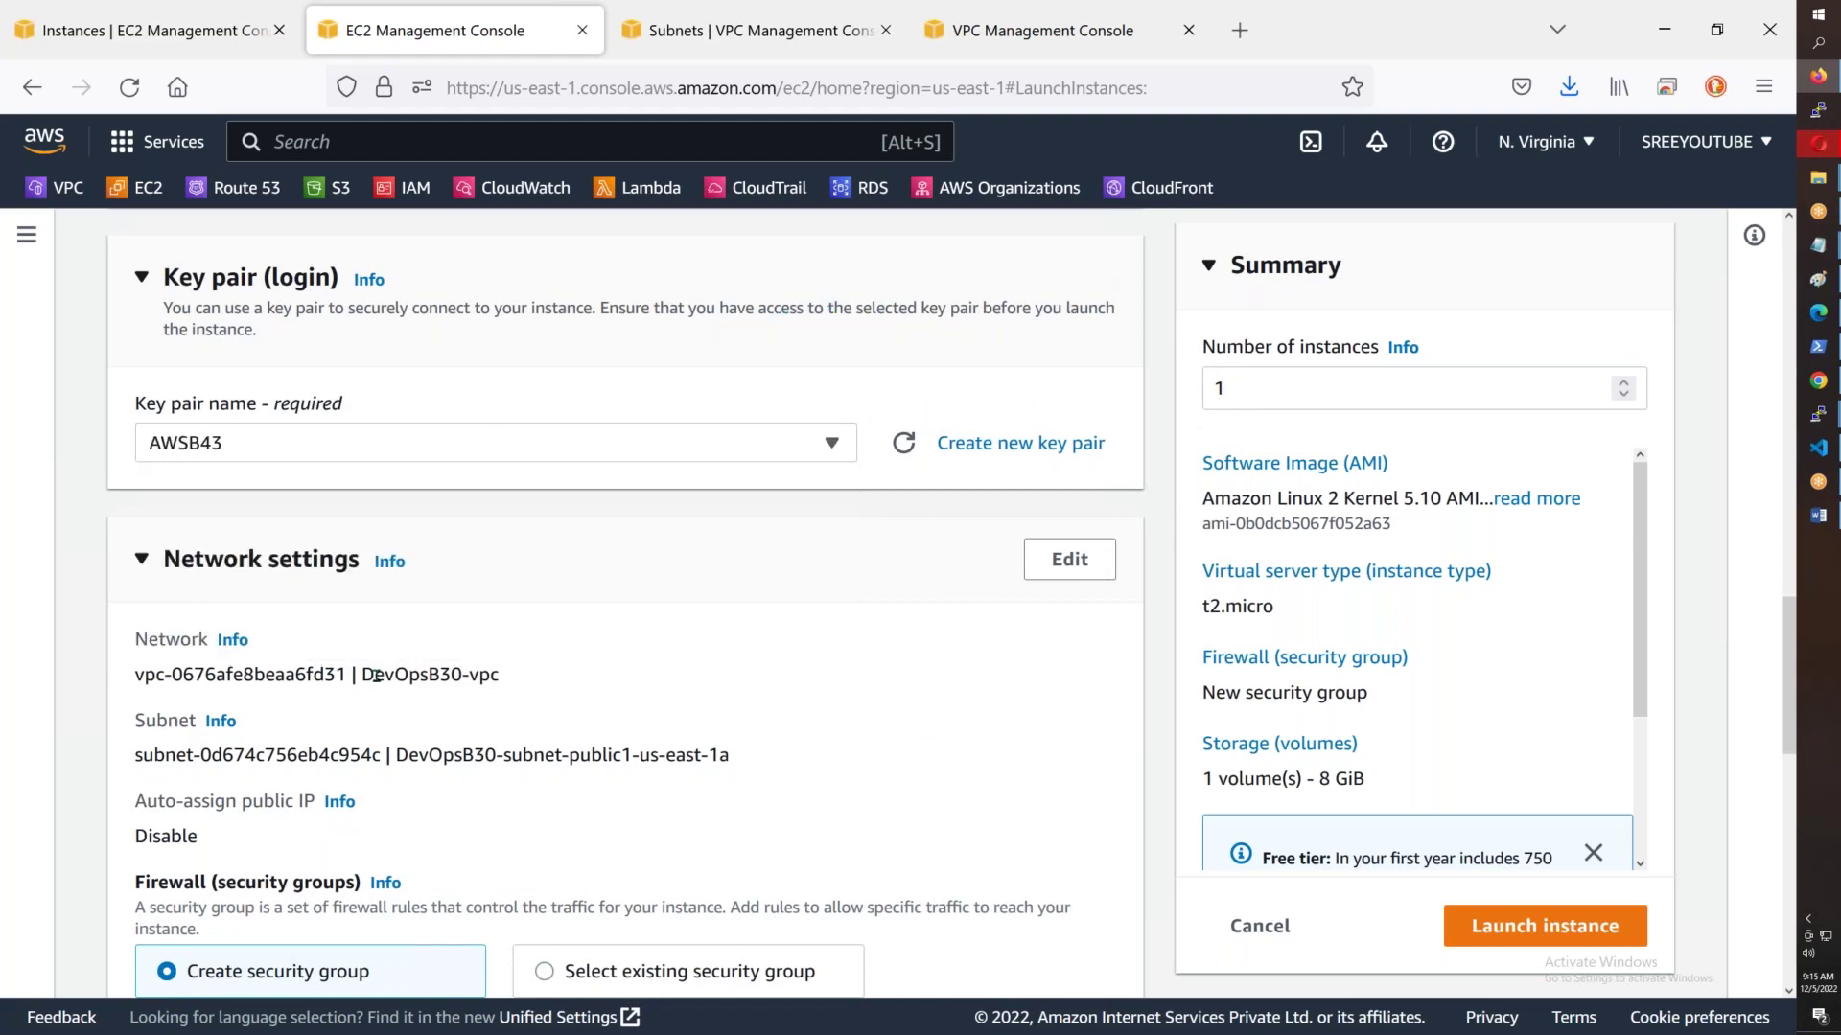
- Place the instance in AWSB43-VPC's Public-Subnet-2 (us-east-1b)
left_click(1068, 559)
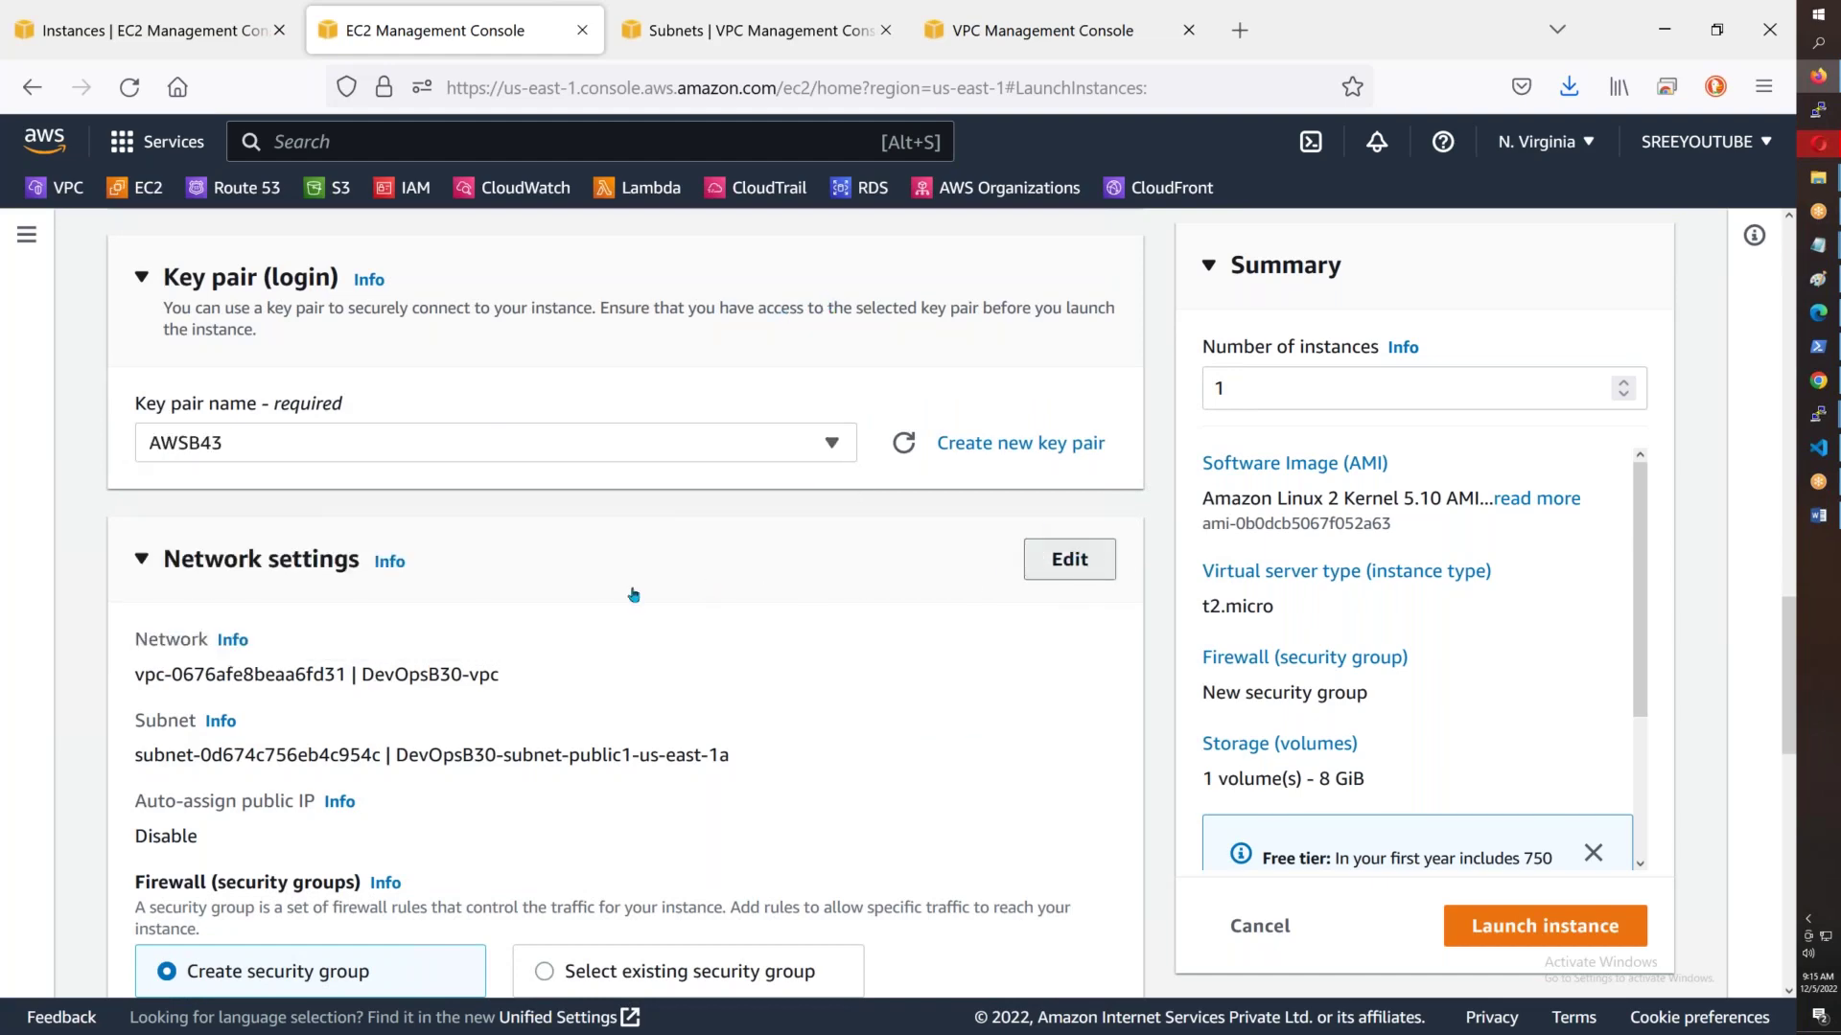
left_click(556, 692)
scroll(537, 614, "down", 3)
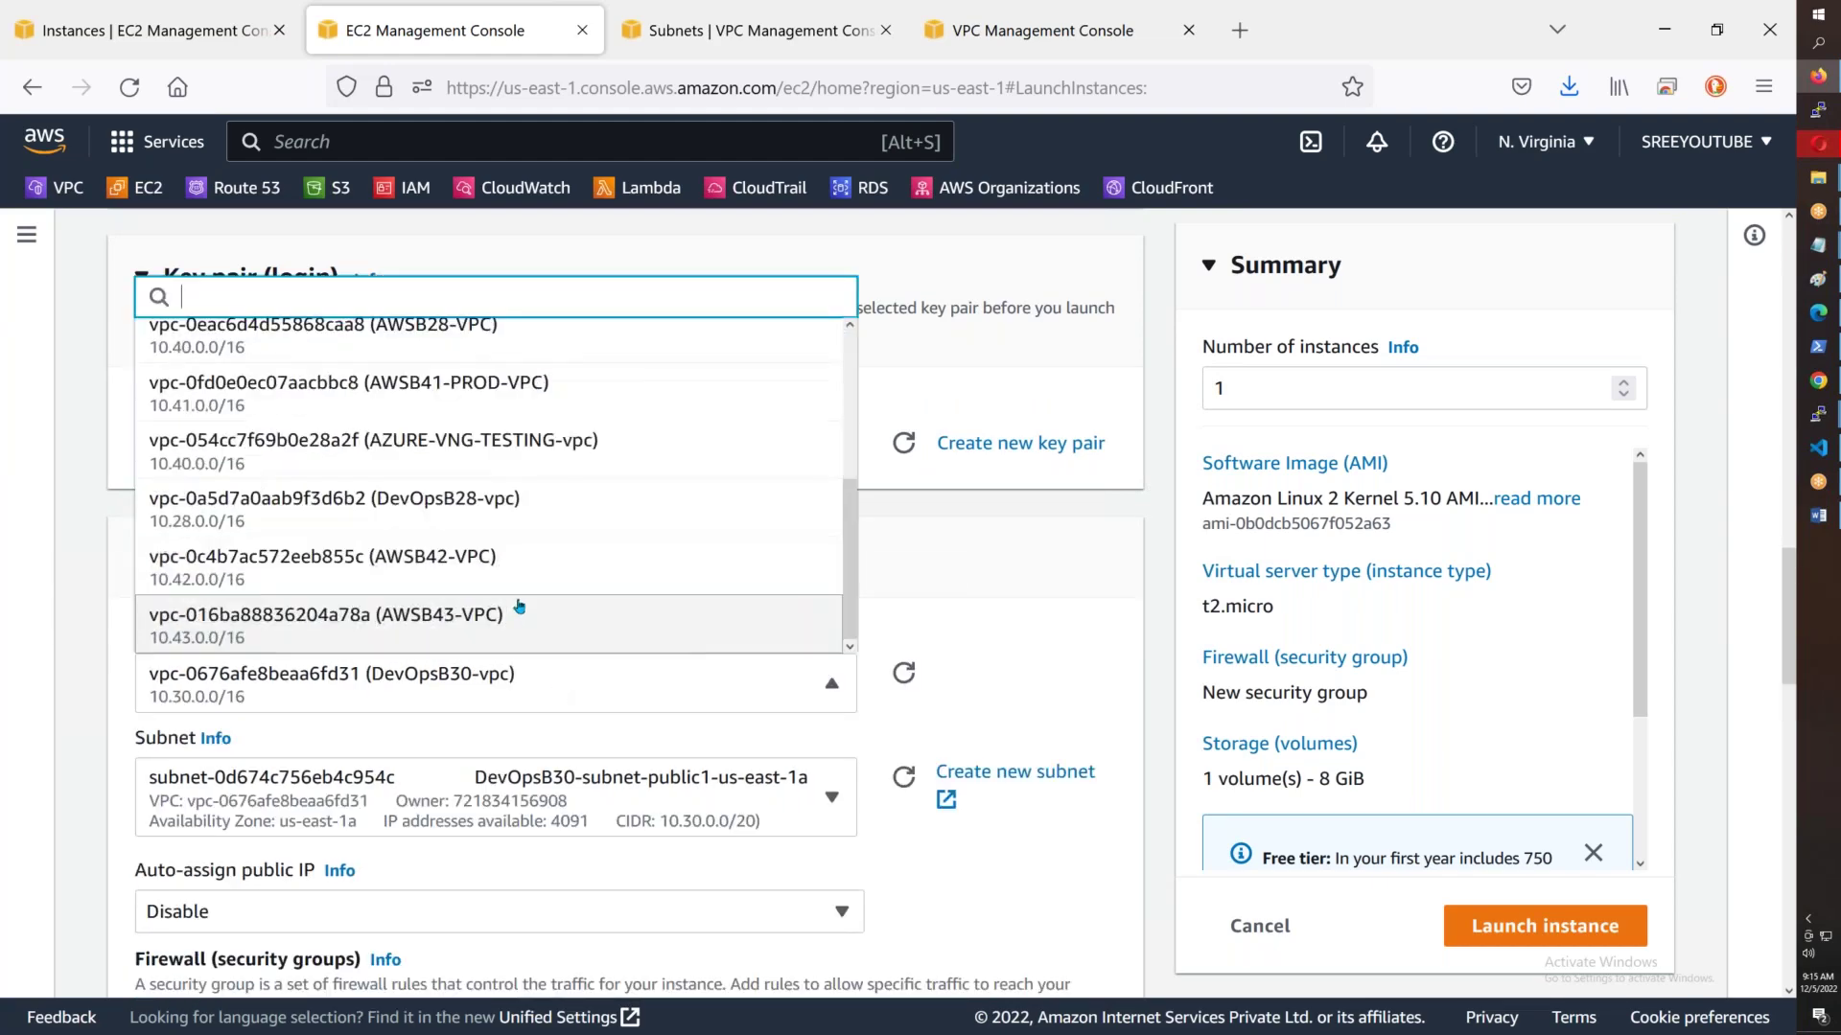
key("Return")
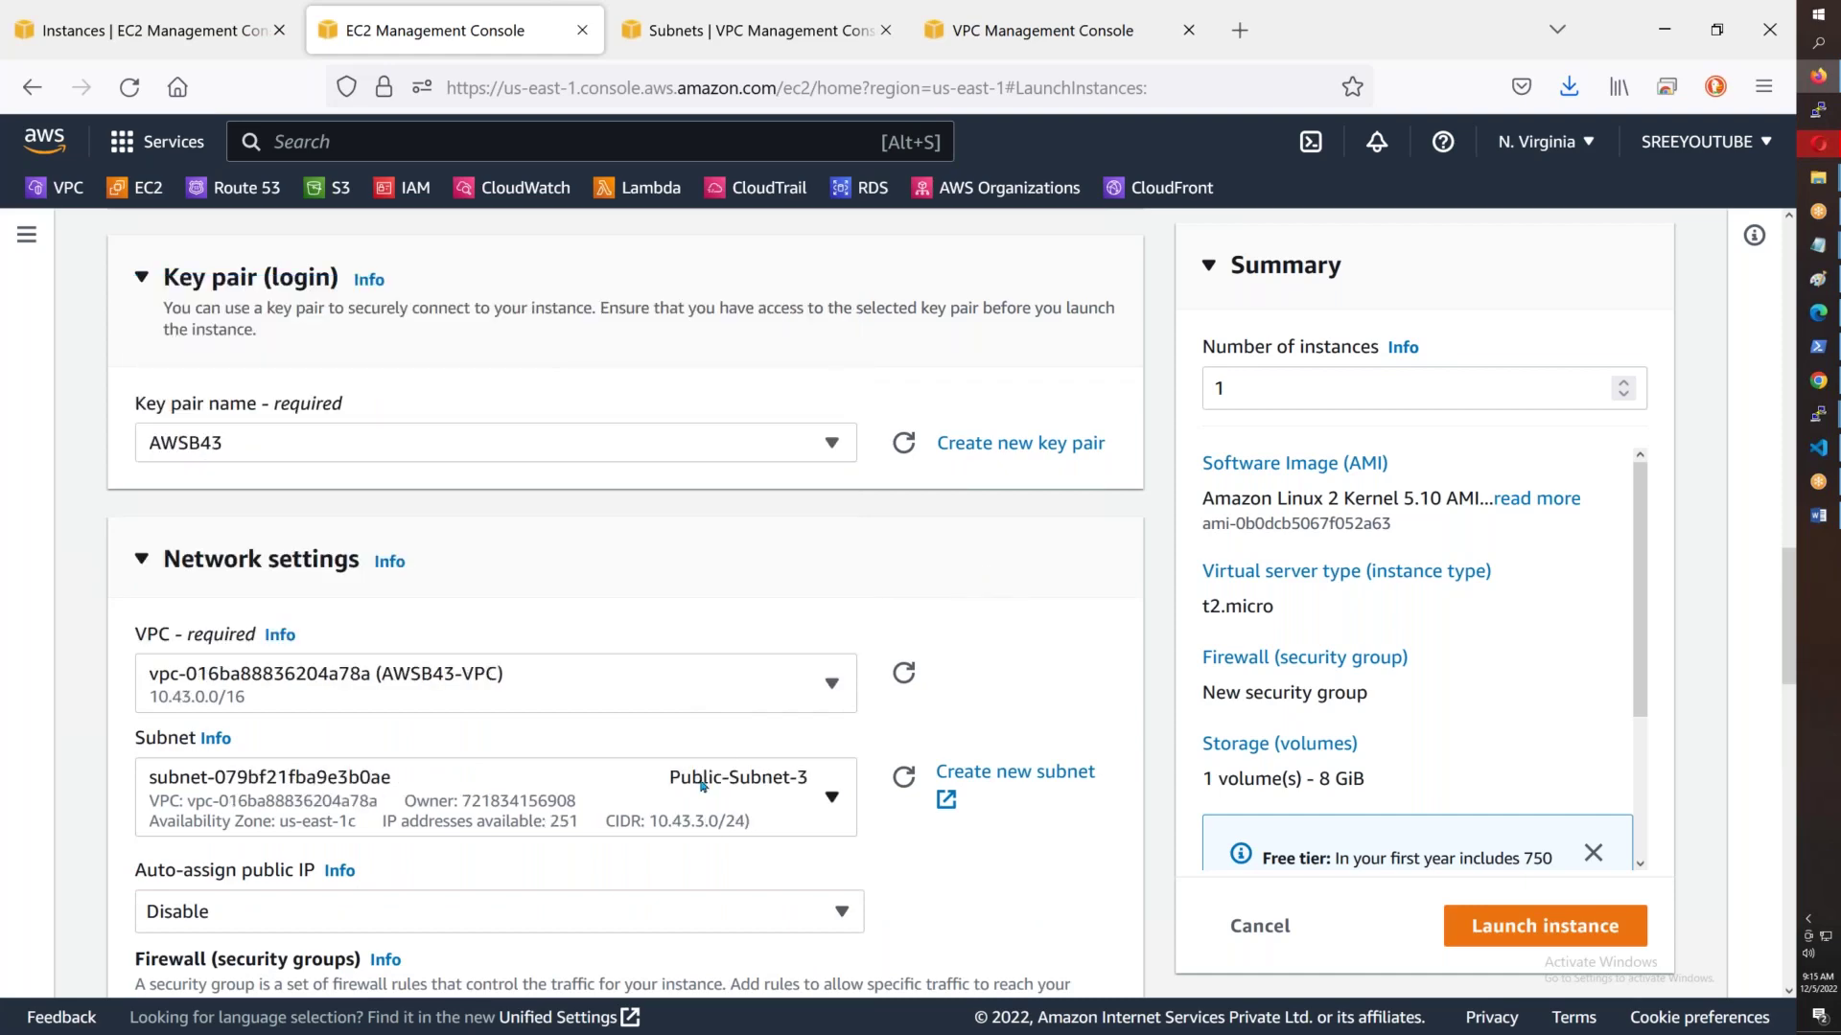
left_click(703, 786)
left_click(757, 633)
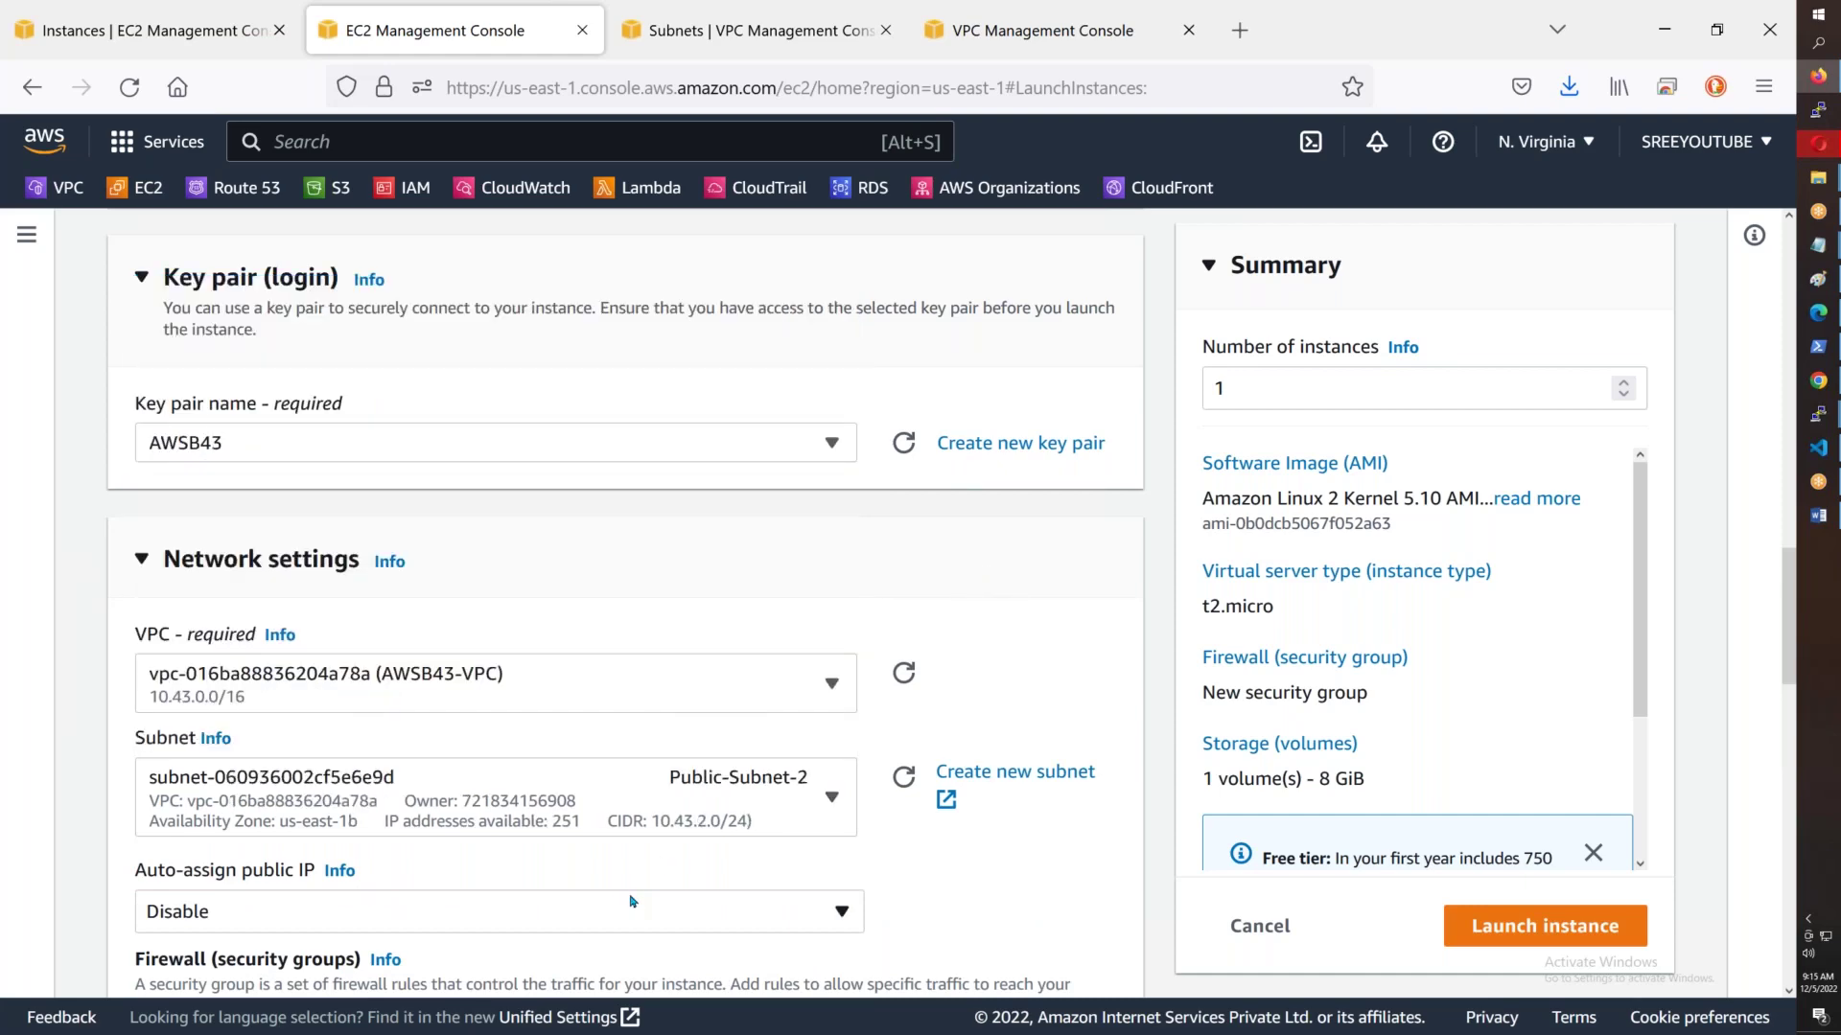
scroll(466, 920, "down", 3)
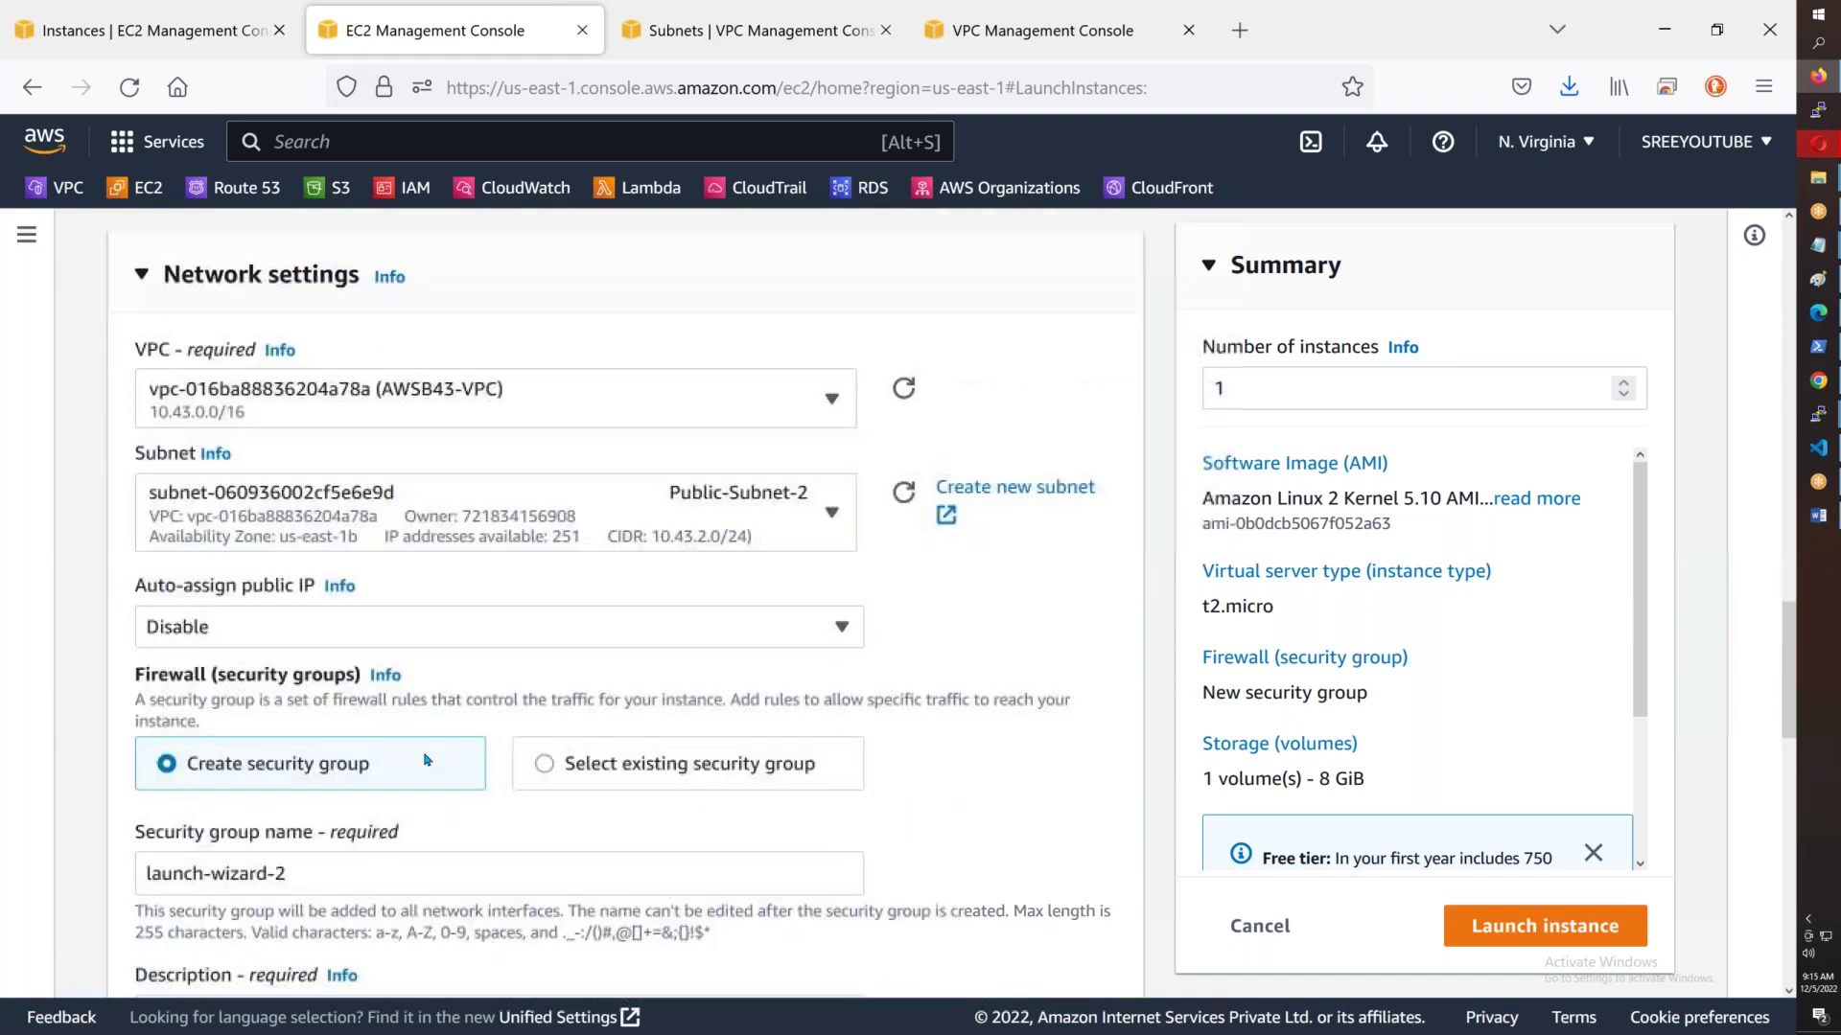
- Enable auto-assigned public IP and attach the existing default security group
left_click(384, 628)
left_click(489, 659)
left_click(543, 764)
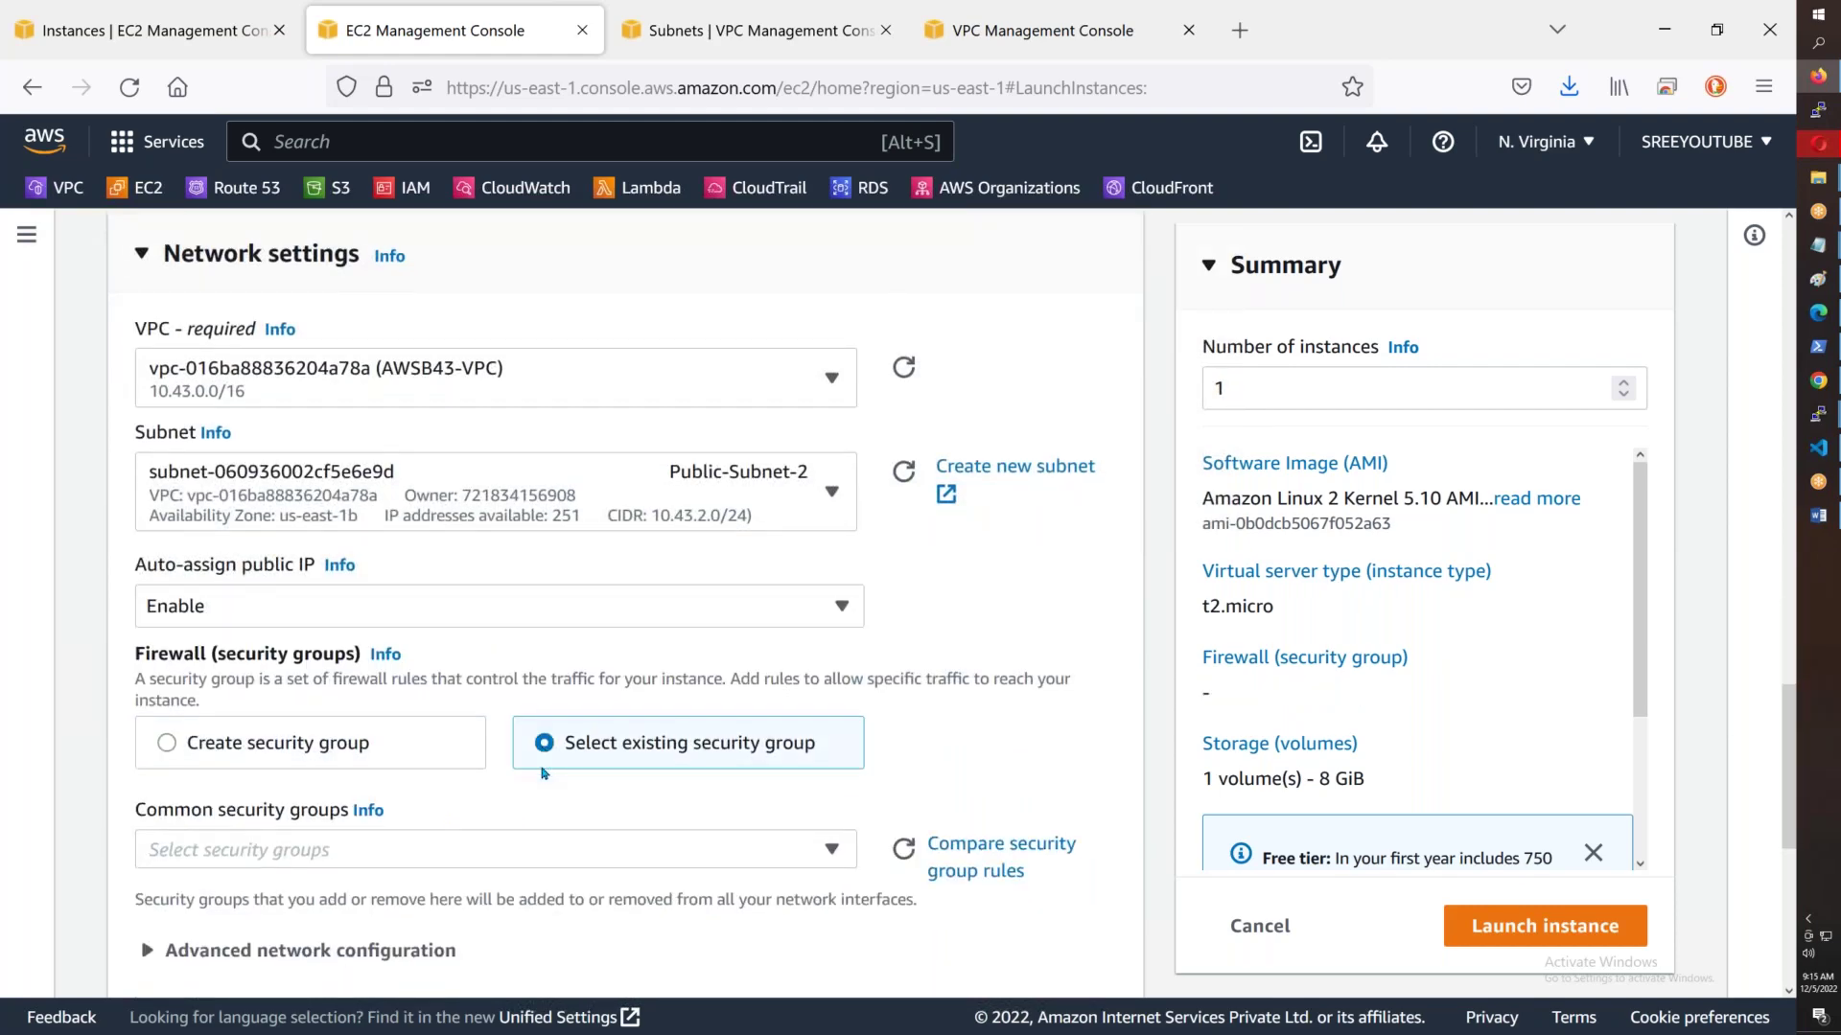
left_click(296, 848)
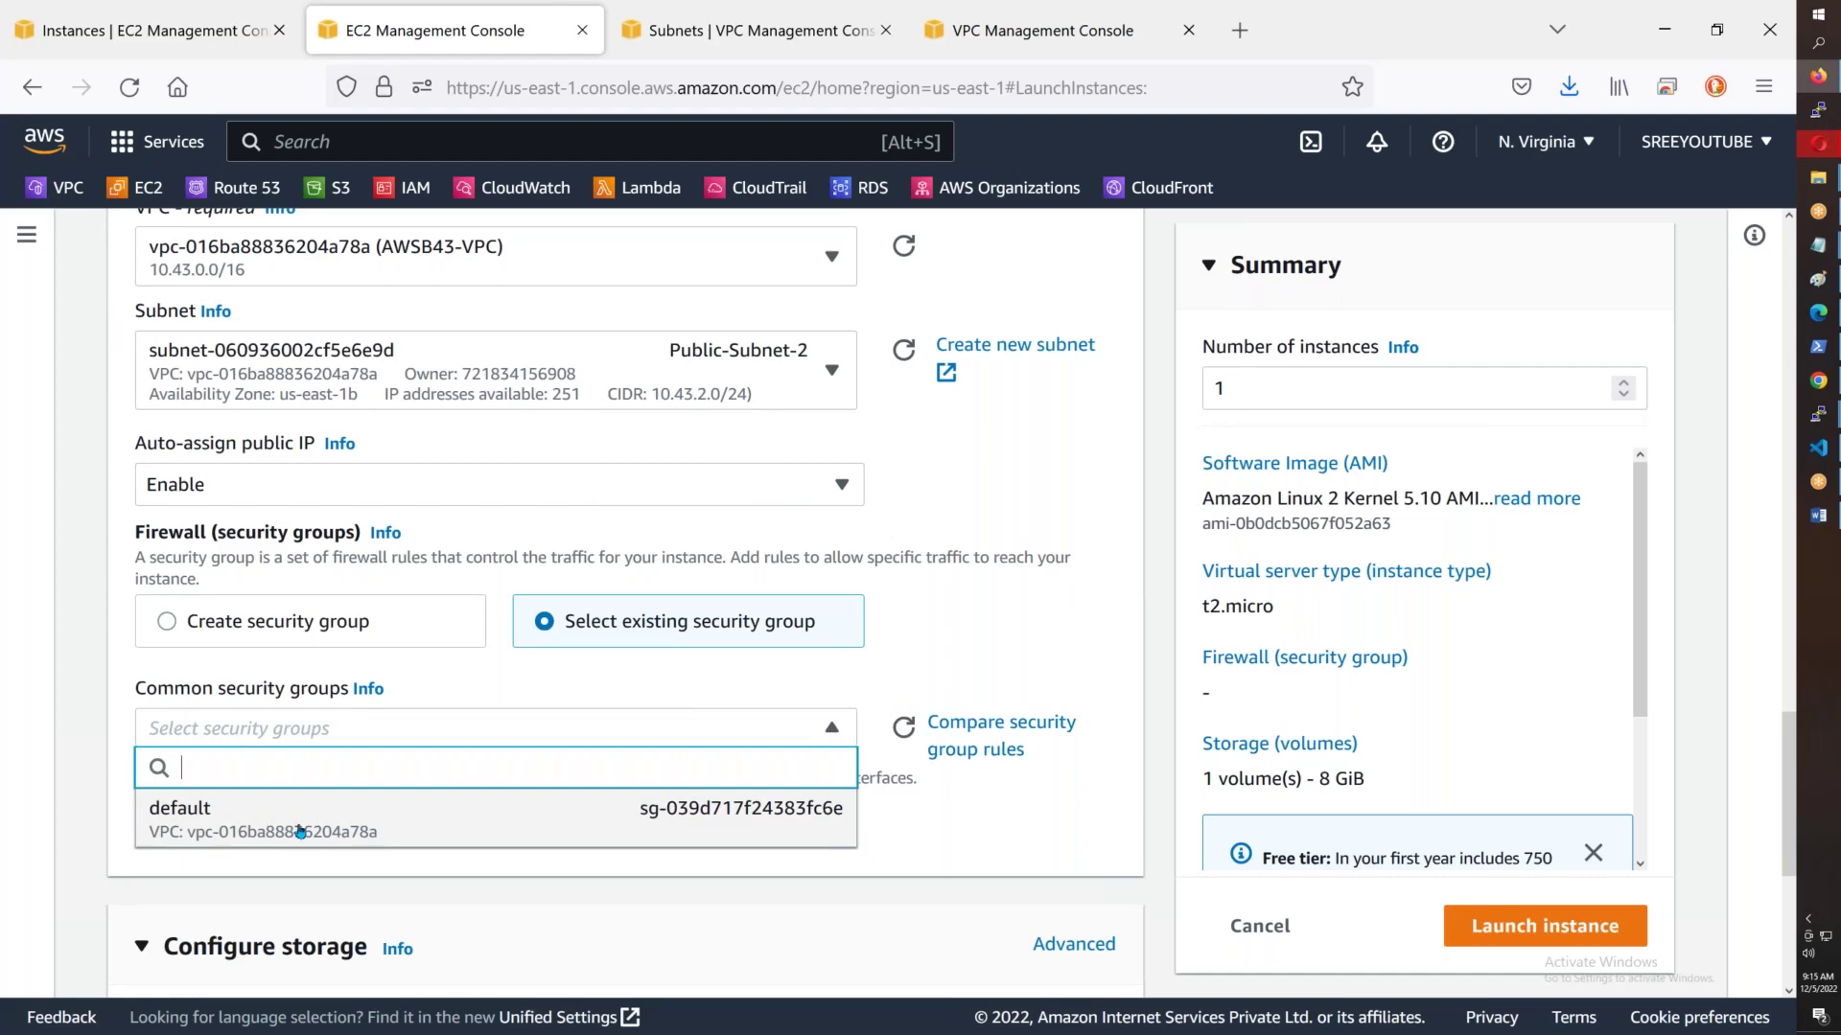
left_click(300, 832)
scroll(171, 506, "down", 5)
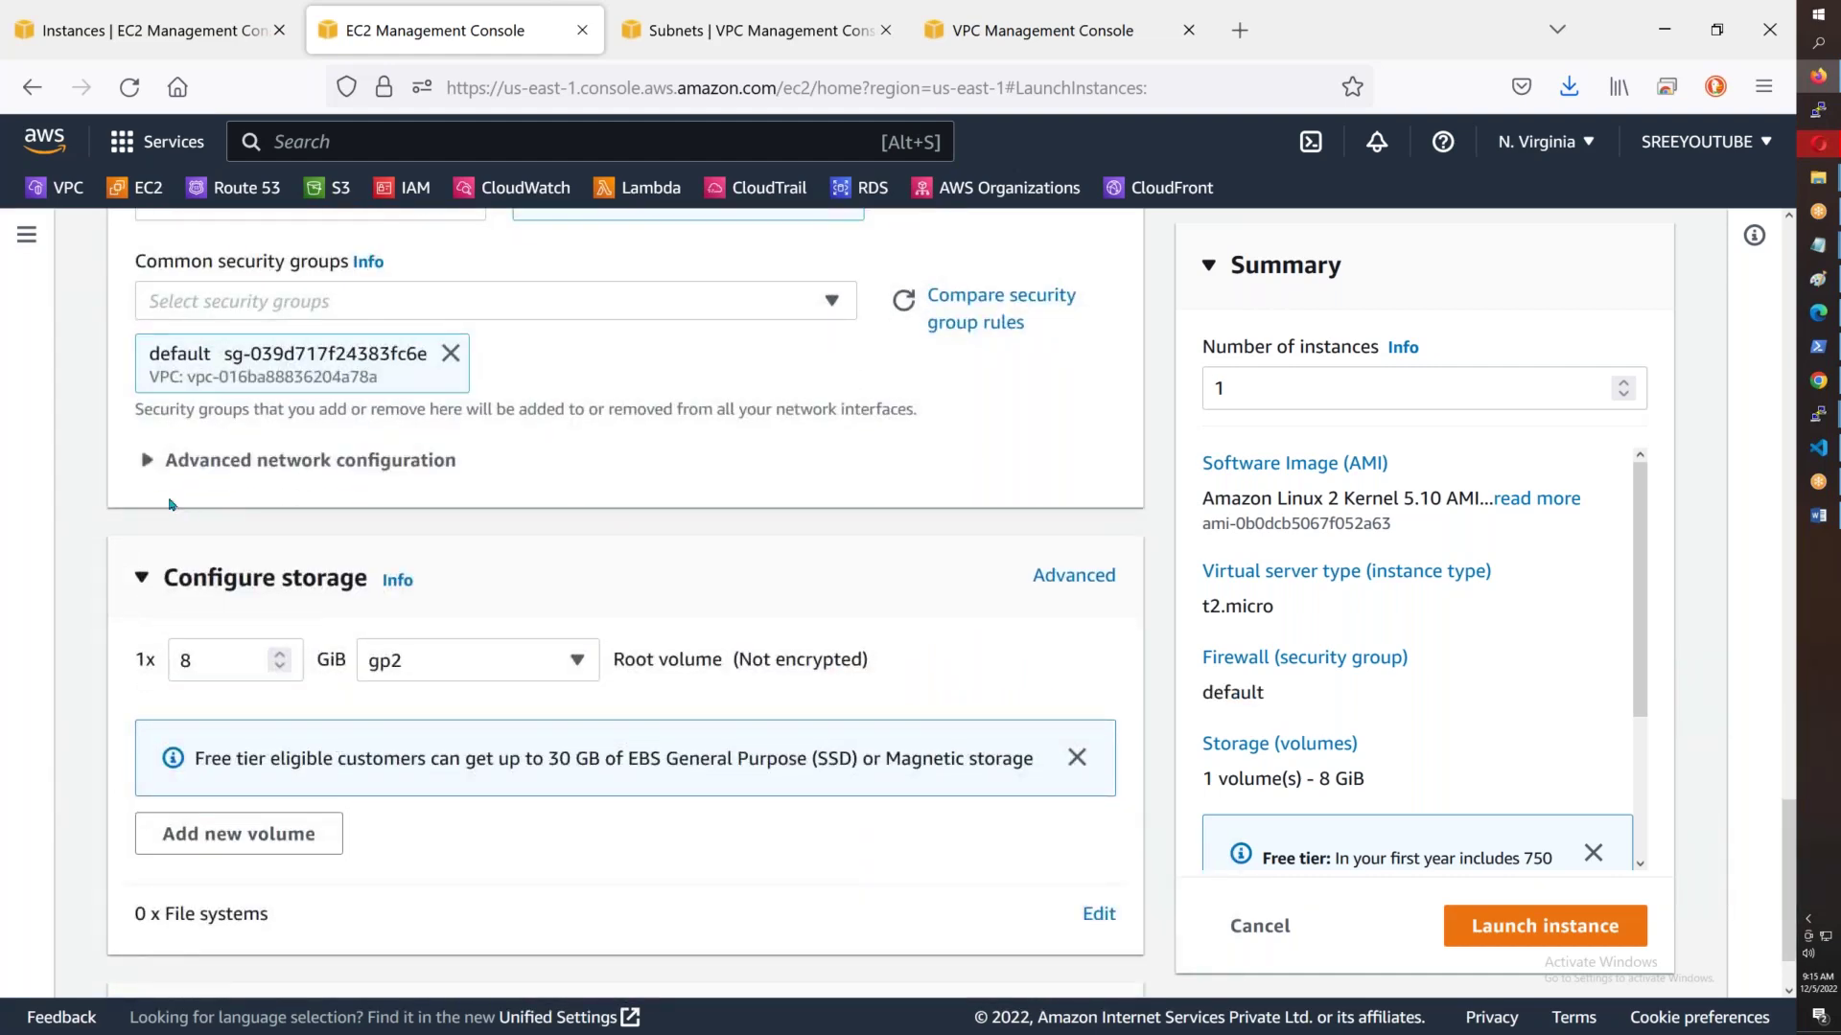
- Set the primary IP to 10.43.2.100, copied from the server notes
left_click(211, 464)
left_click(879, 681)
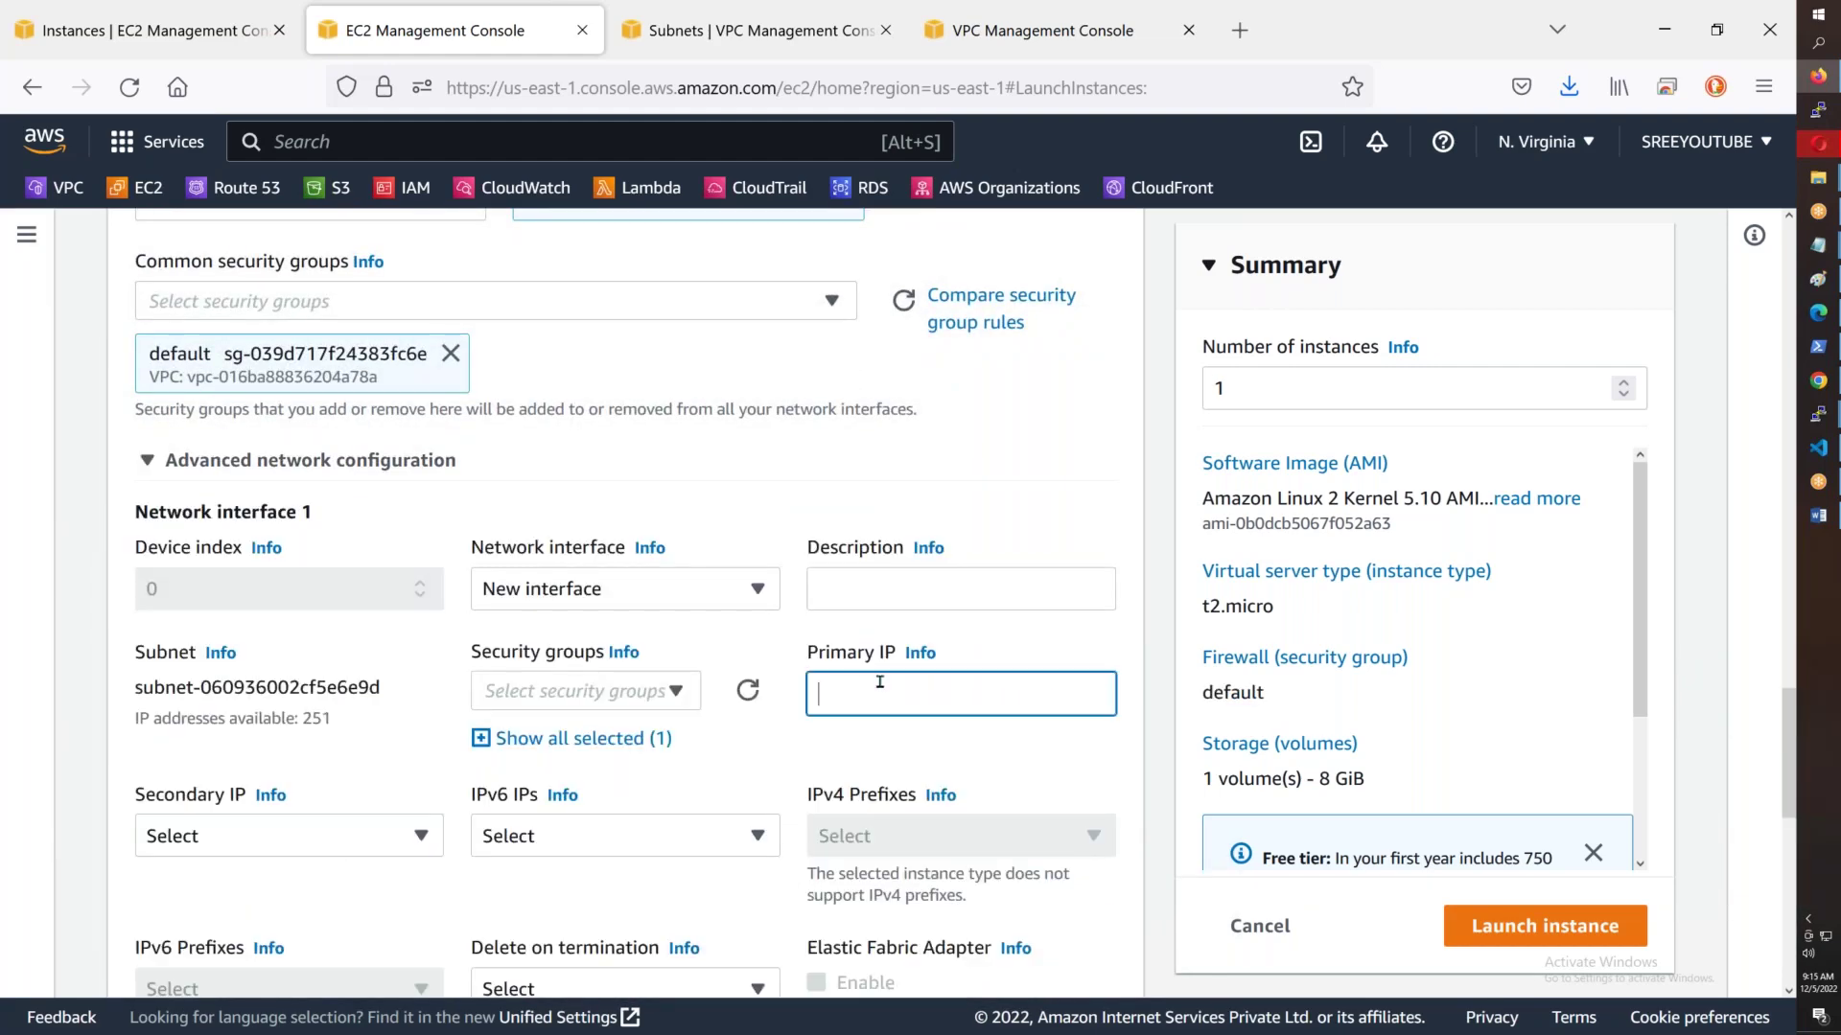
key("alt+Tab")
left_click_drag(328, 624, 546, 627)
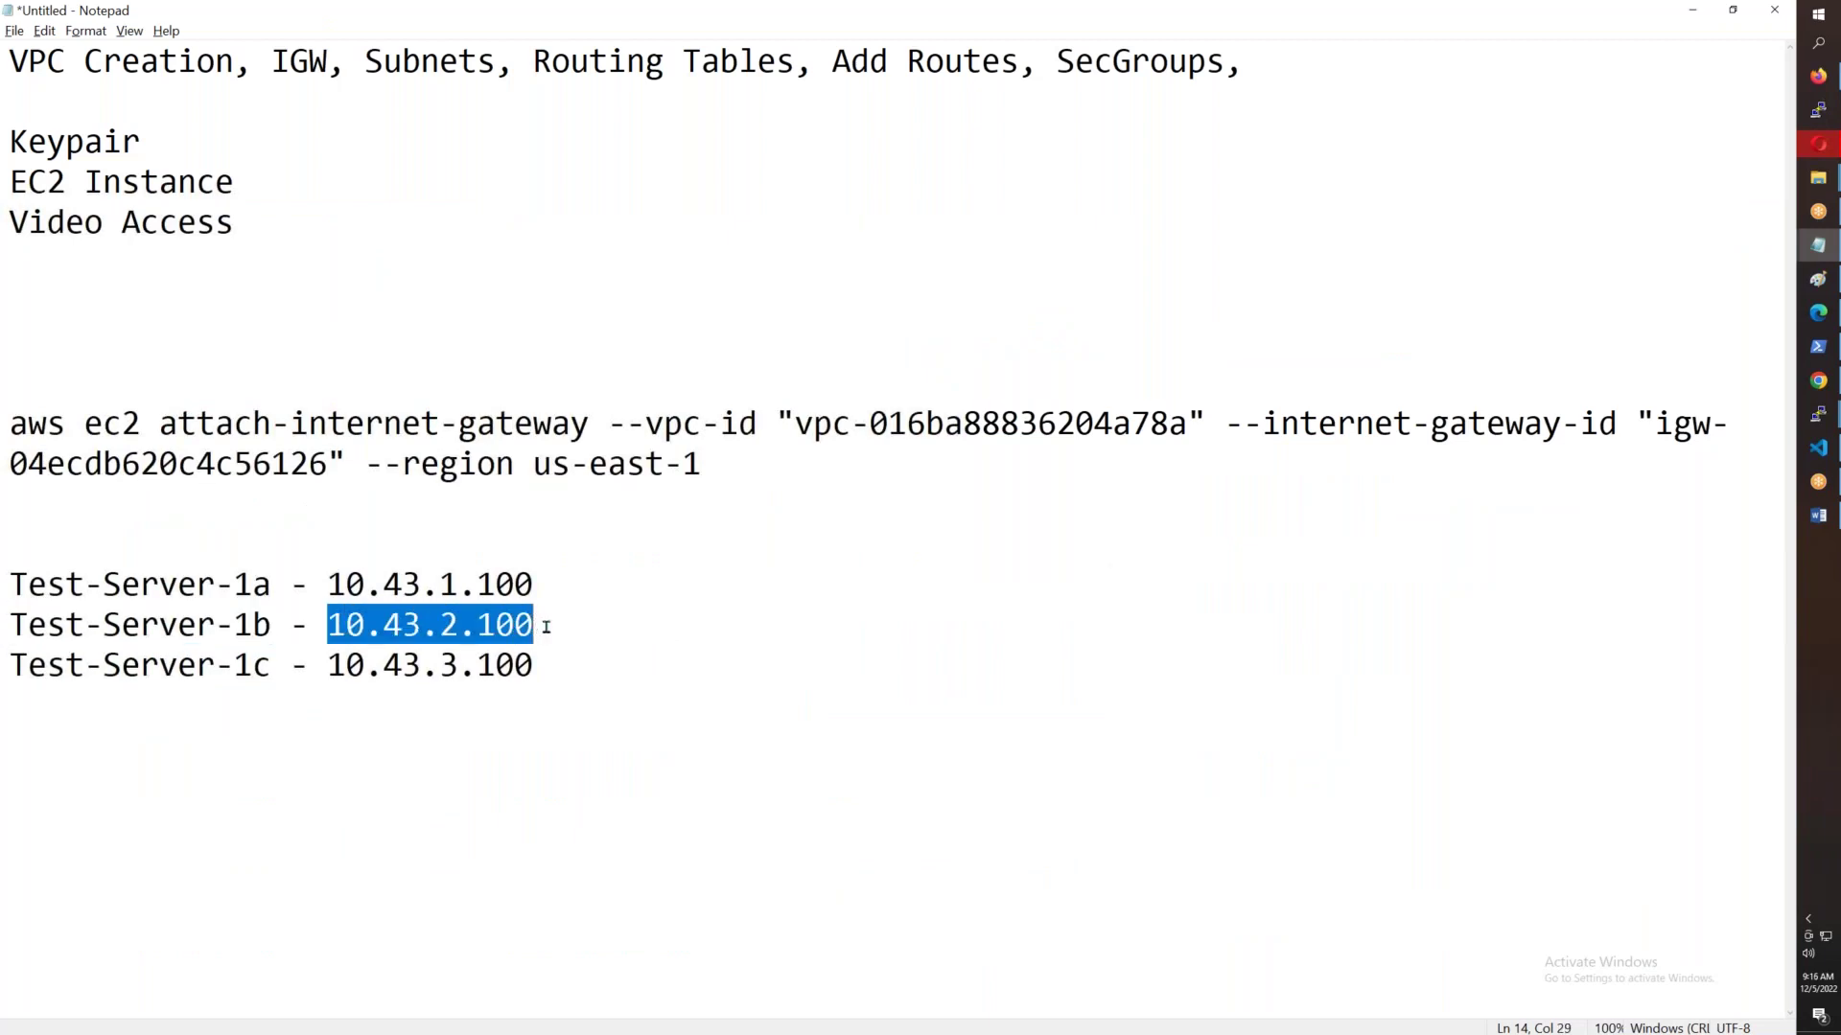
key("ctrl+c")
key("alt+Tab")
key("ctrl+v")
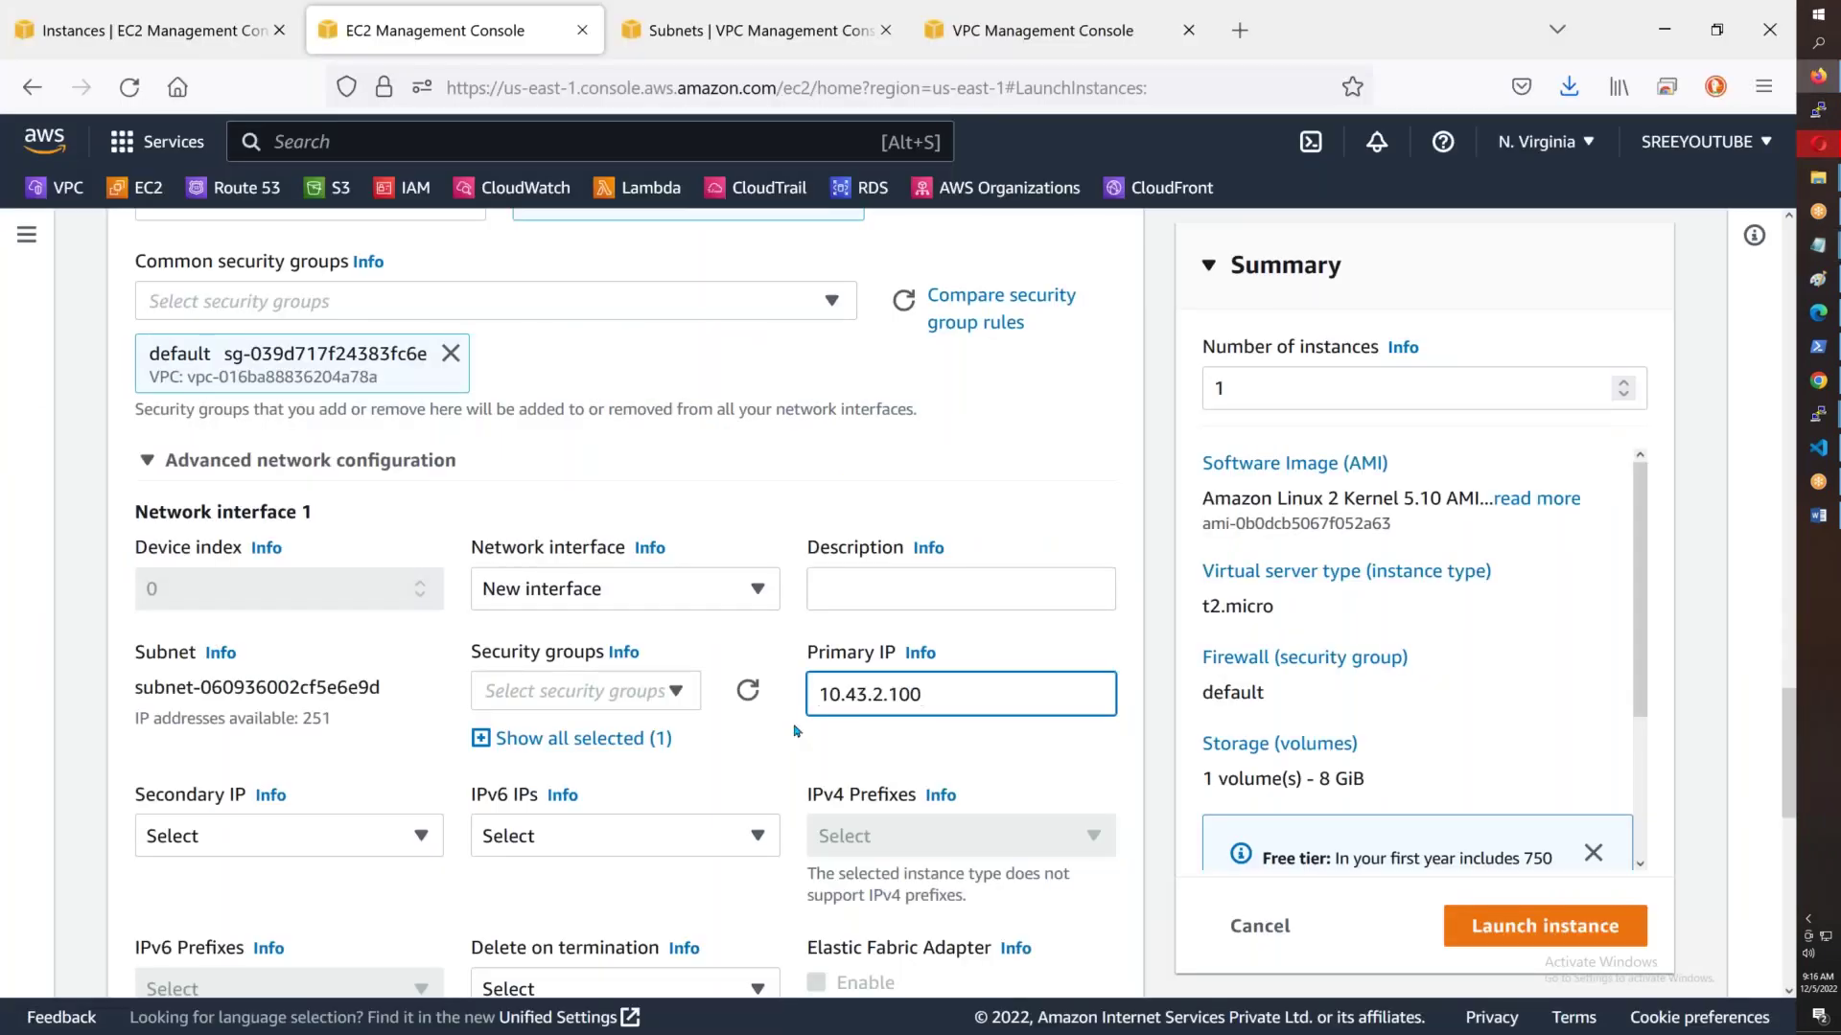
scroll(794, 731, "down", 10)
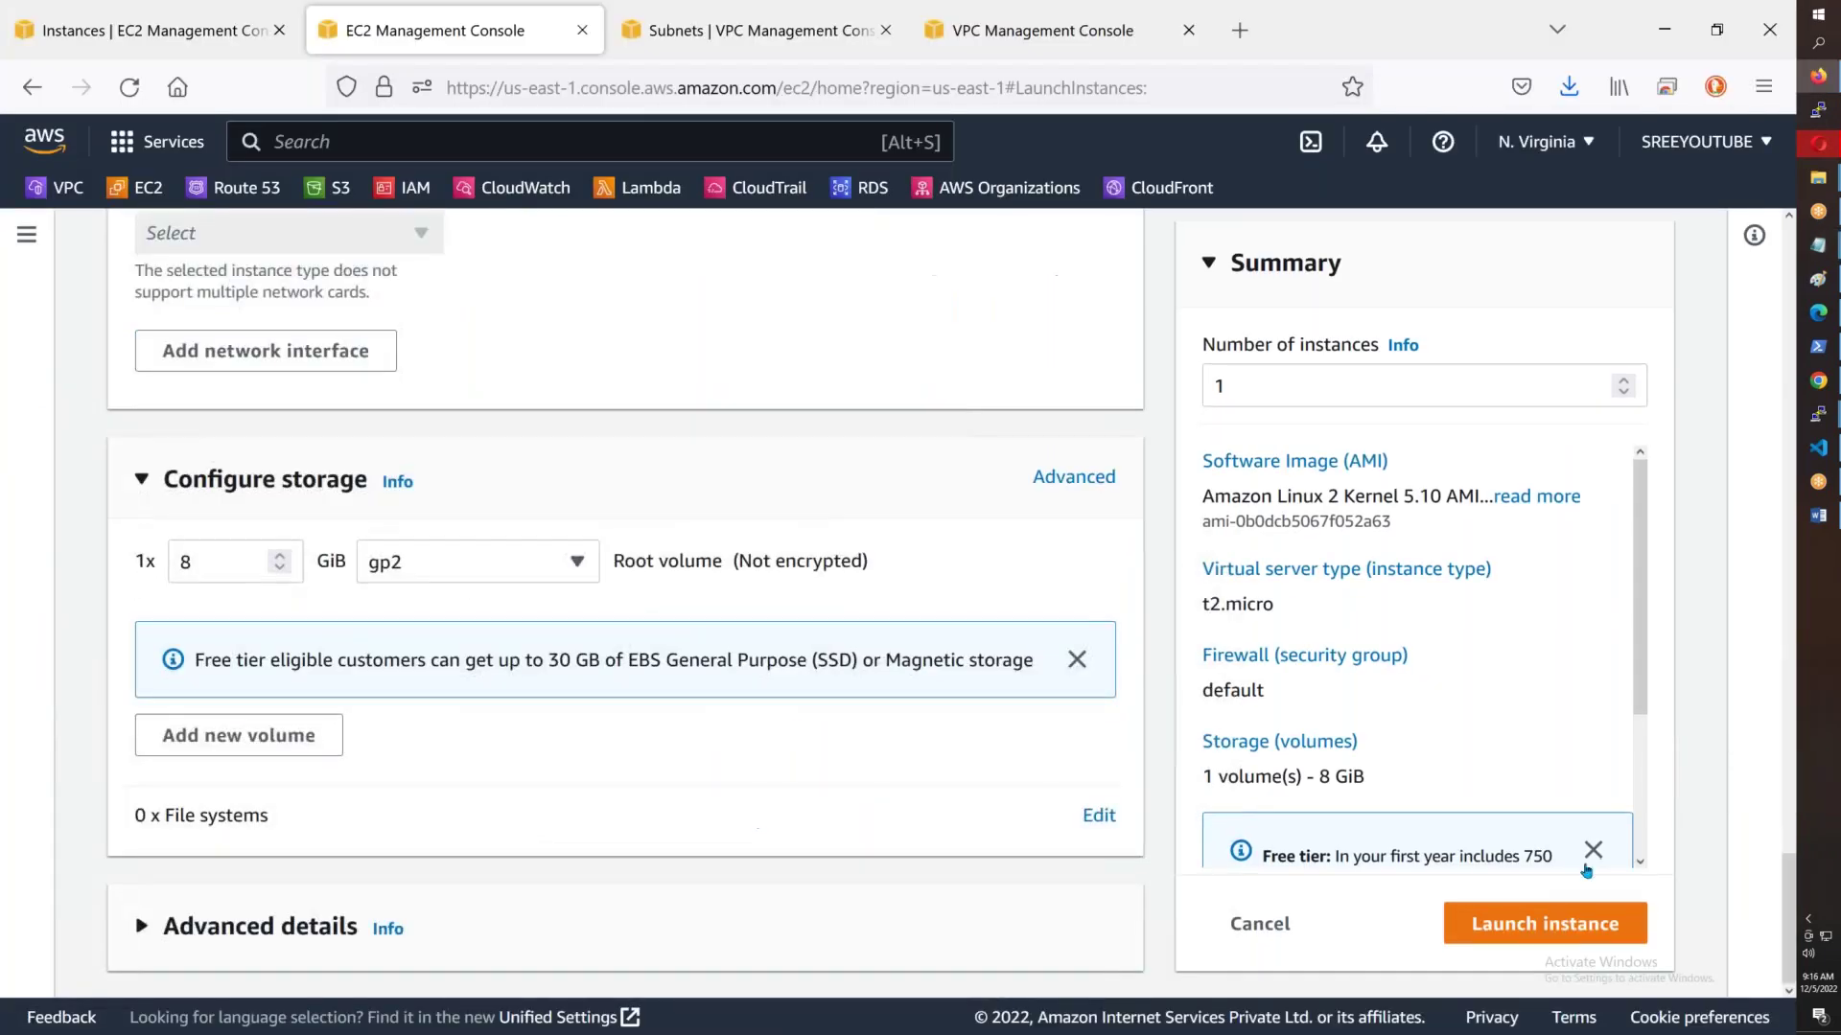
- Launch Test-Server-1b, confirm it shows as Pending in Instances, and start another instance launch
left_click(1544, 923)
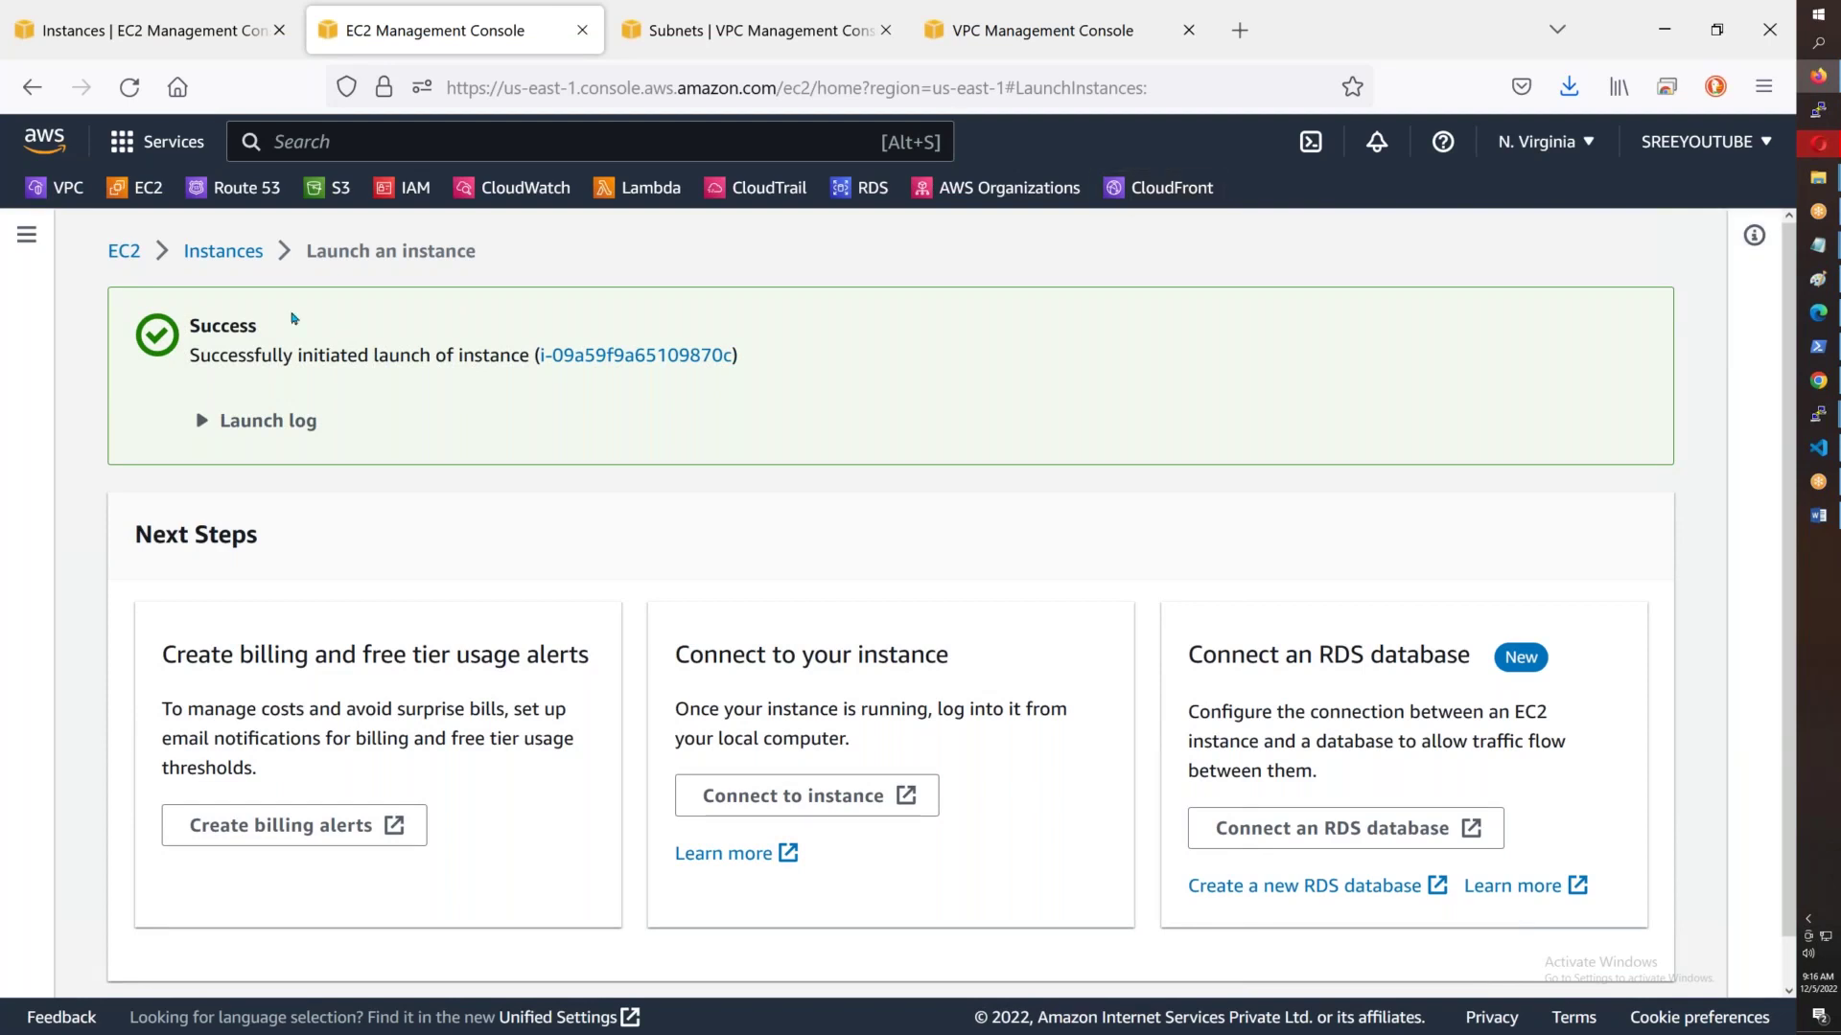
left_click(257, 255)
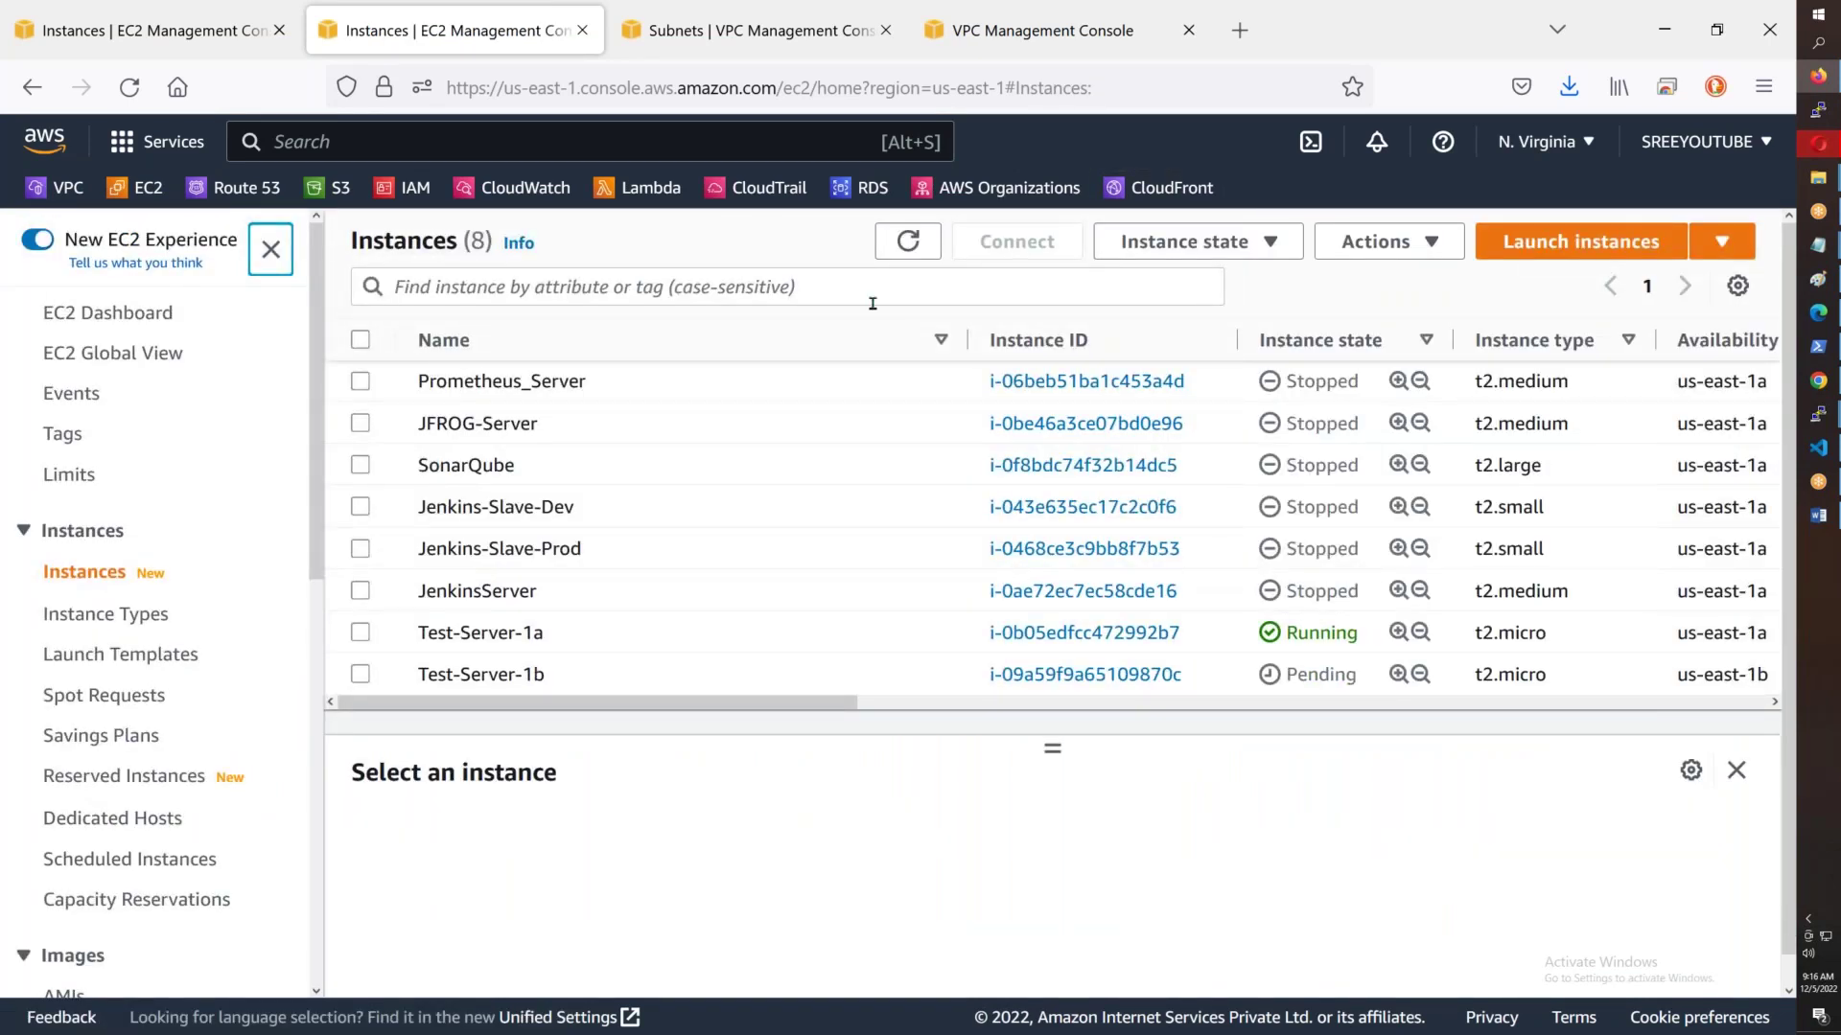
left_click(1634, 253)
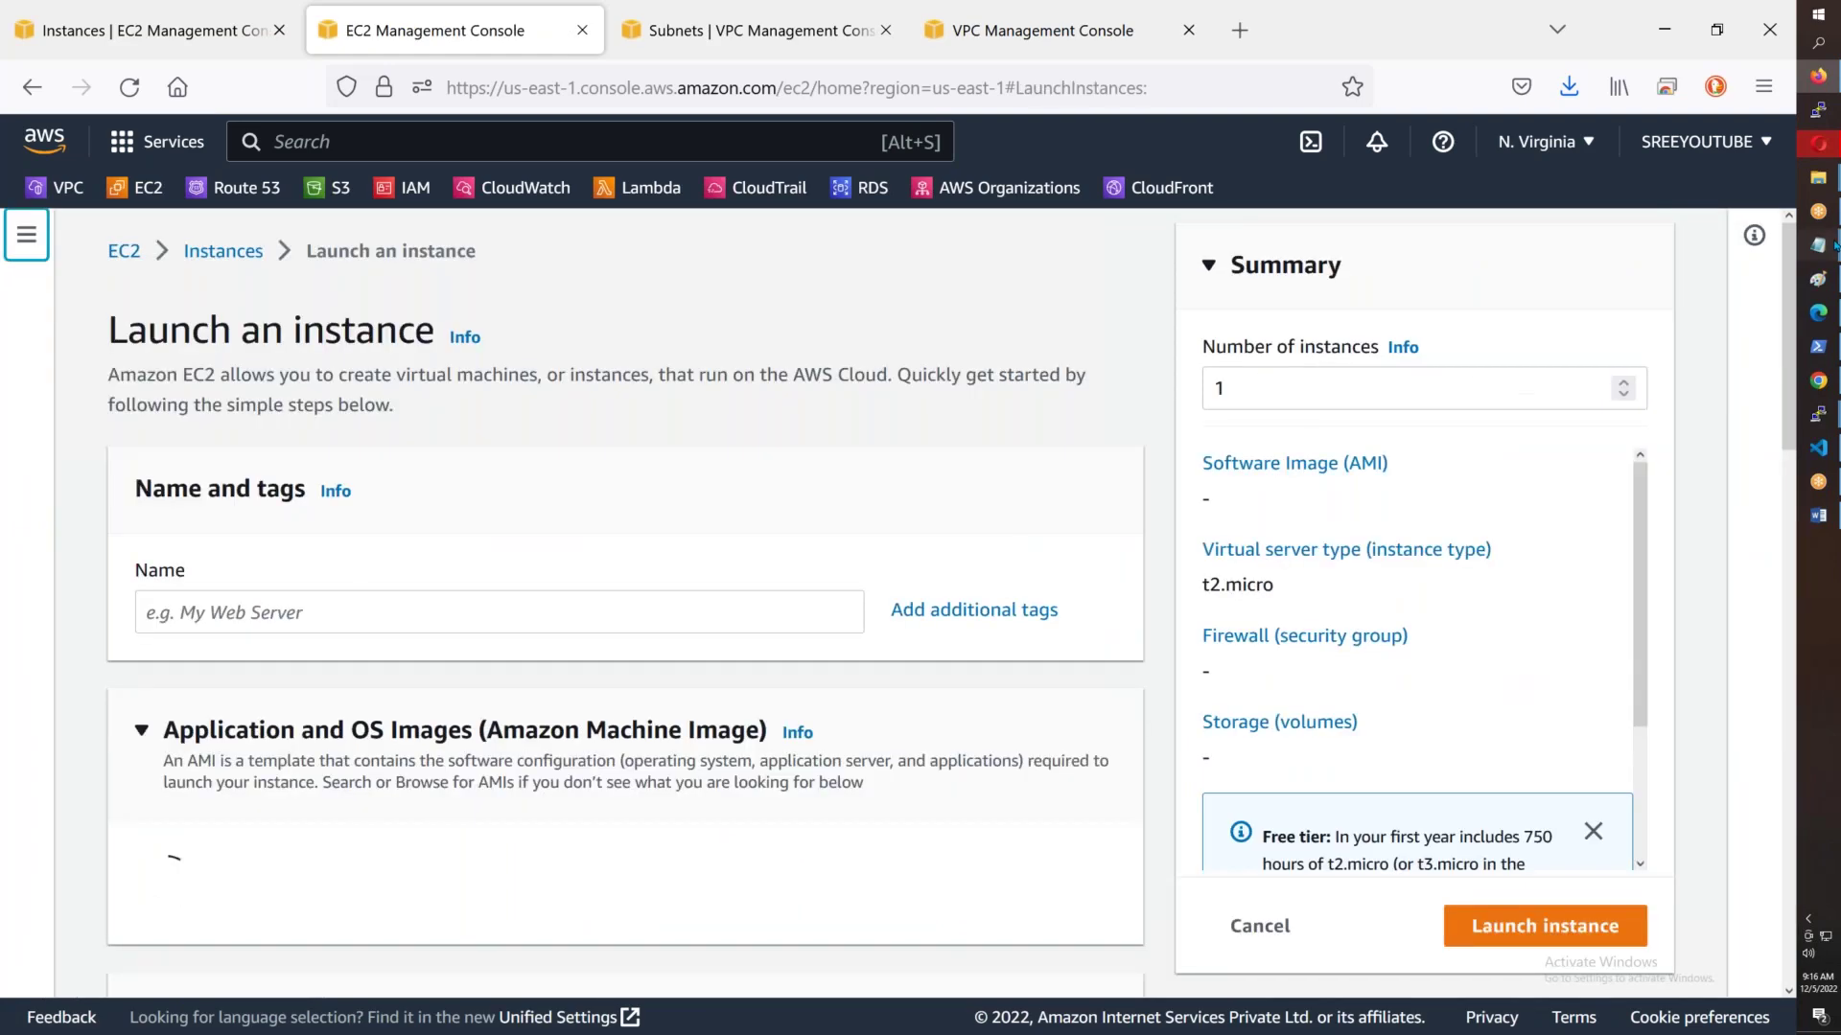
- Name the new instance Test-Server-1c, copied from the server notes
mouse_move(1818, 246)
left_click(1723, 343)
left_click_drag(285, 672, 3, 664)
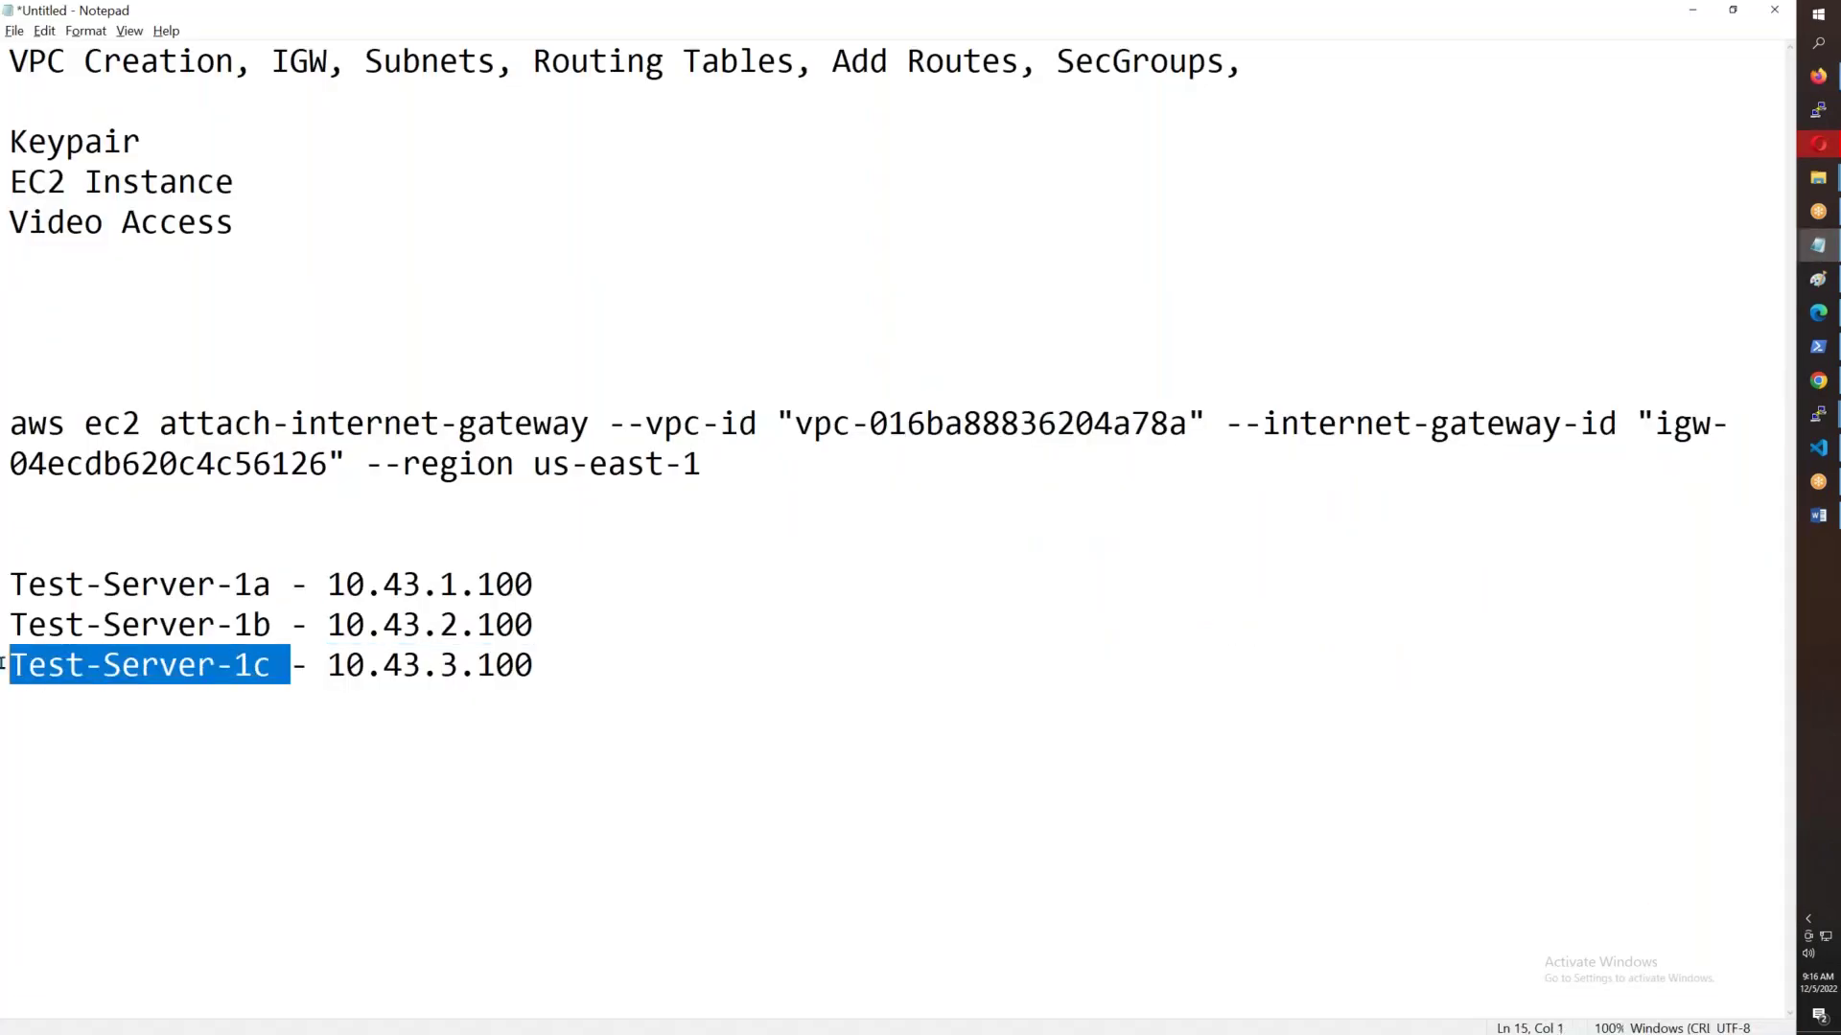
left_click(217, 685)
left_click_drag(273, 671, 4, 676)
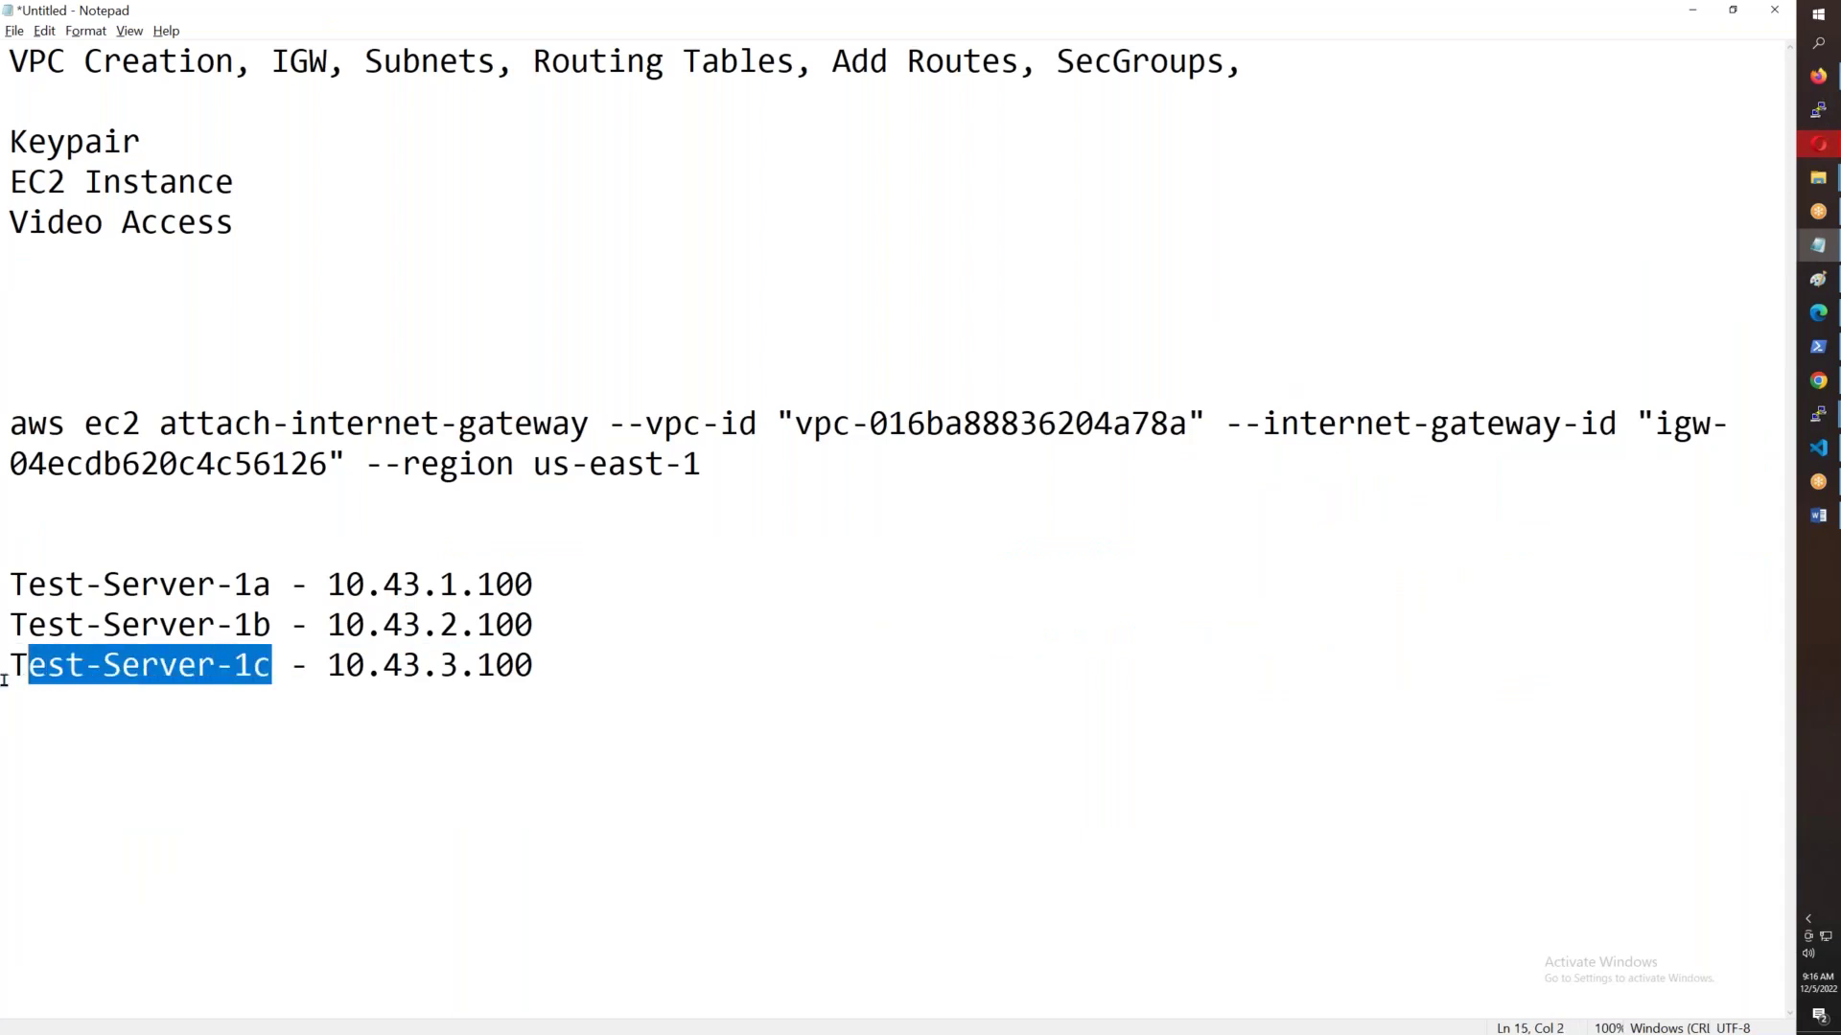
key("alt+Tab")
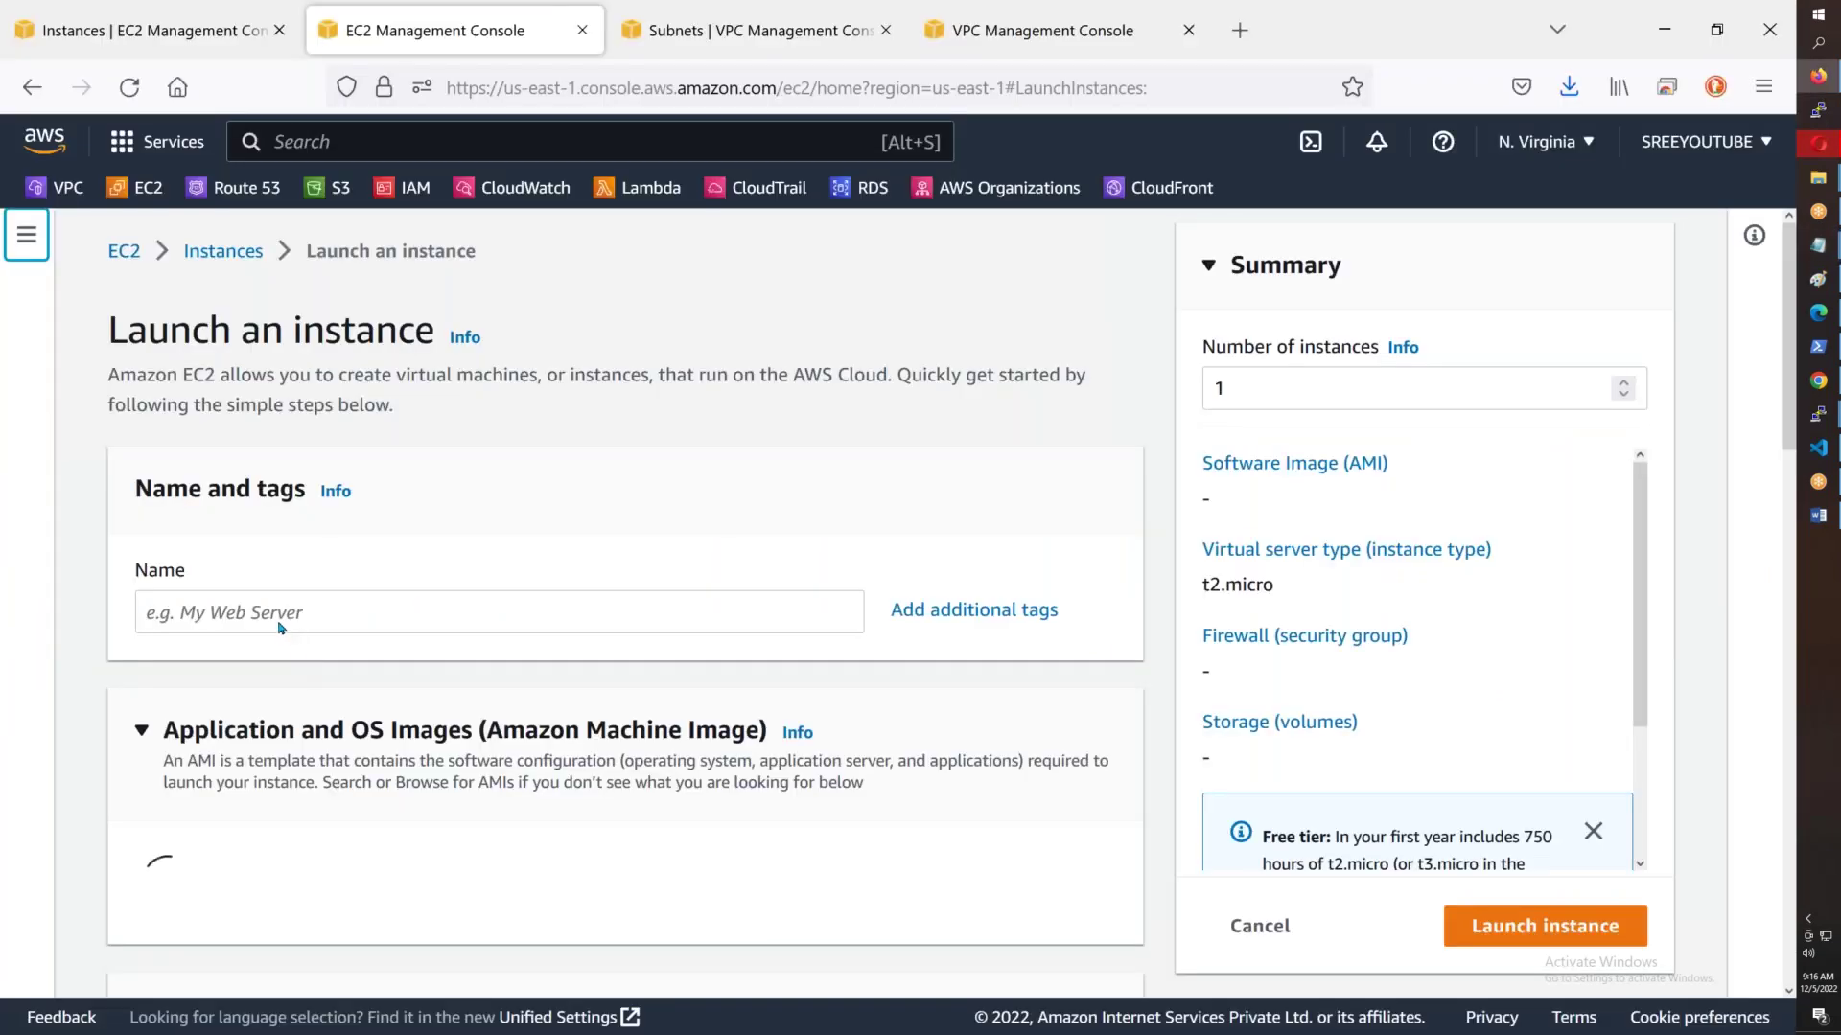
left_click(283, 619)
key("ctrl+v")
- Select the AWSB43 key pair and place the instance in AWSB43-VPC
scroll(282, 613, "down", 15)
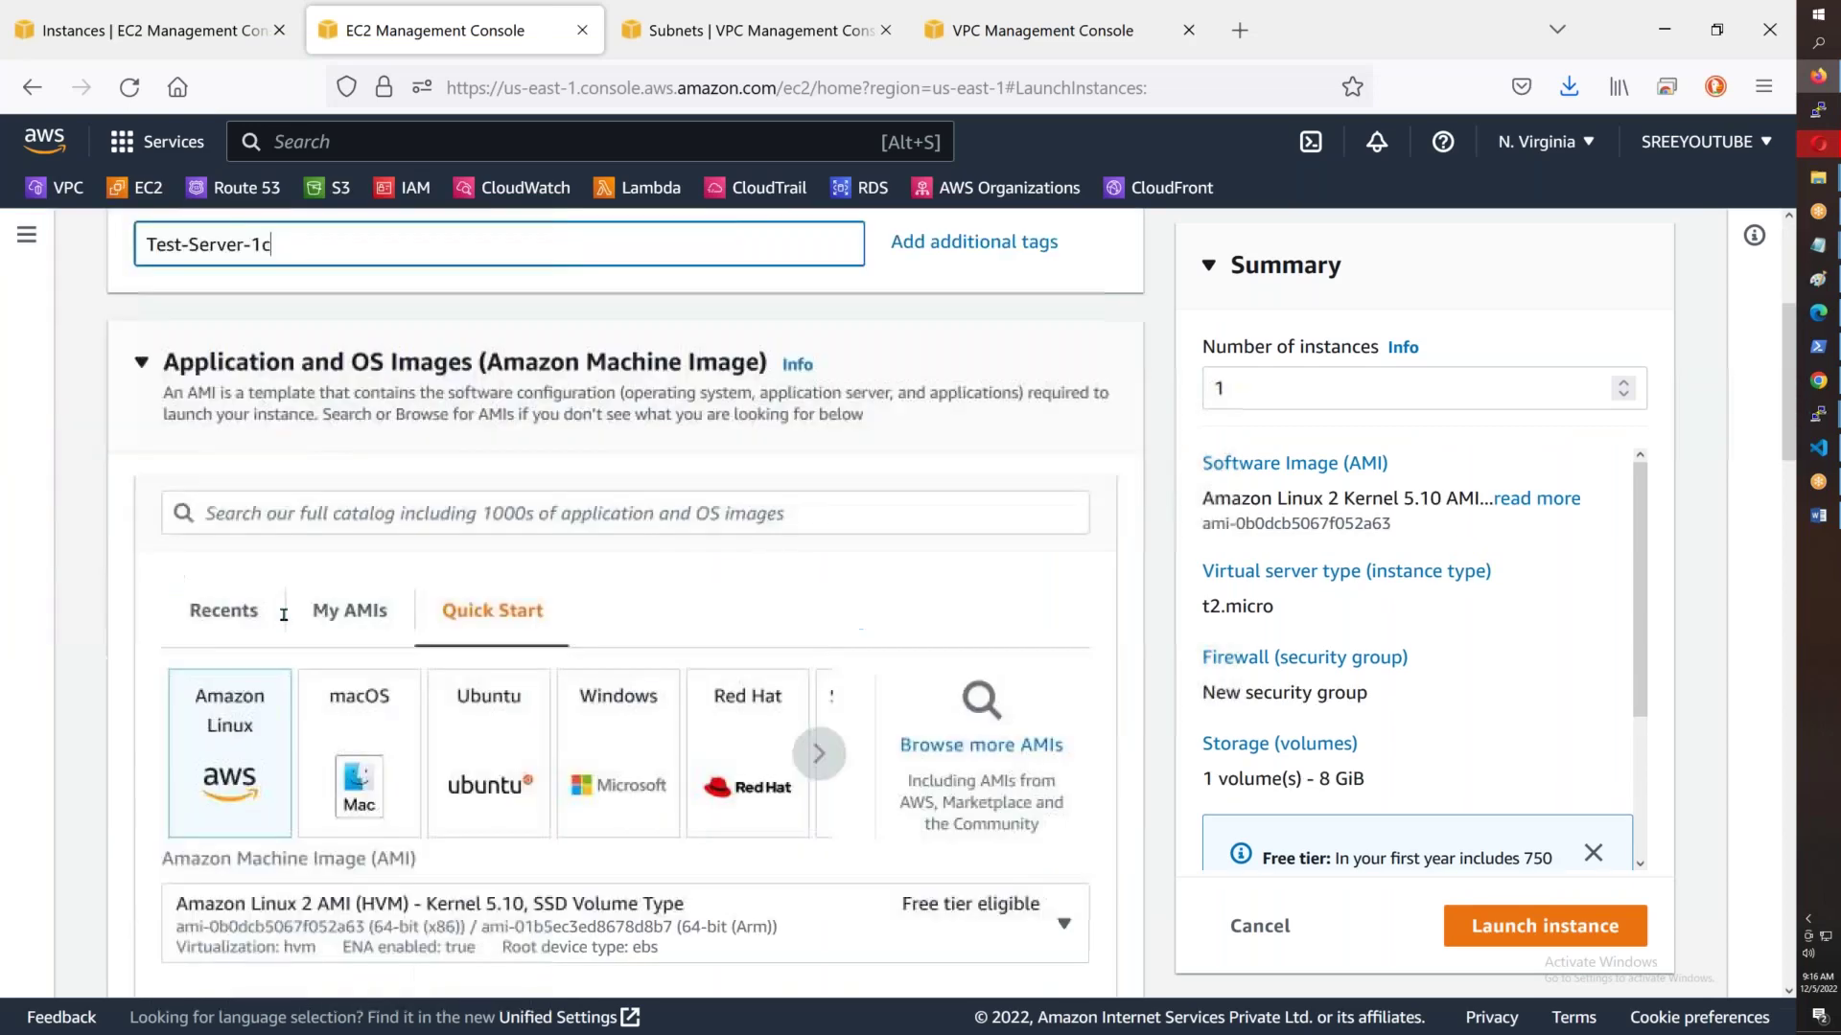
left_click(273, 728)
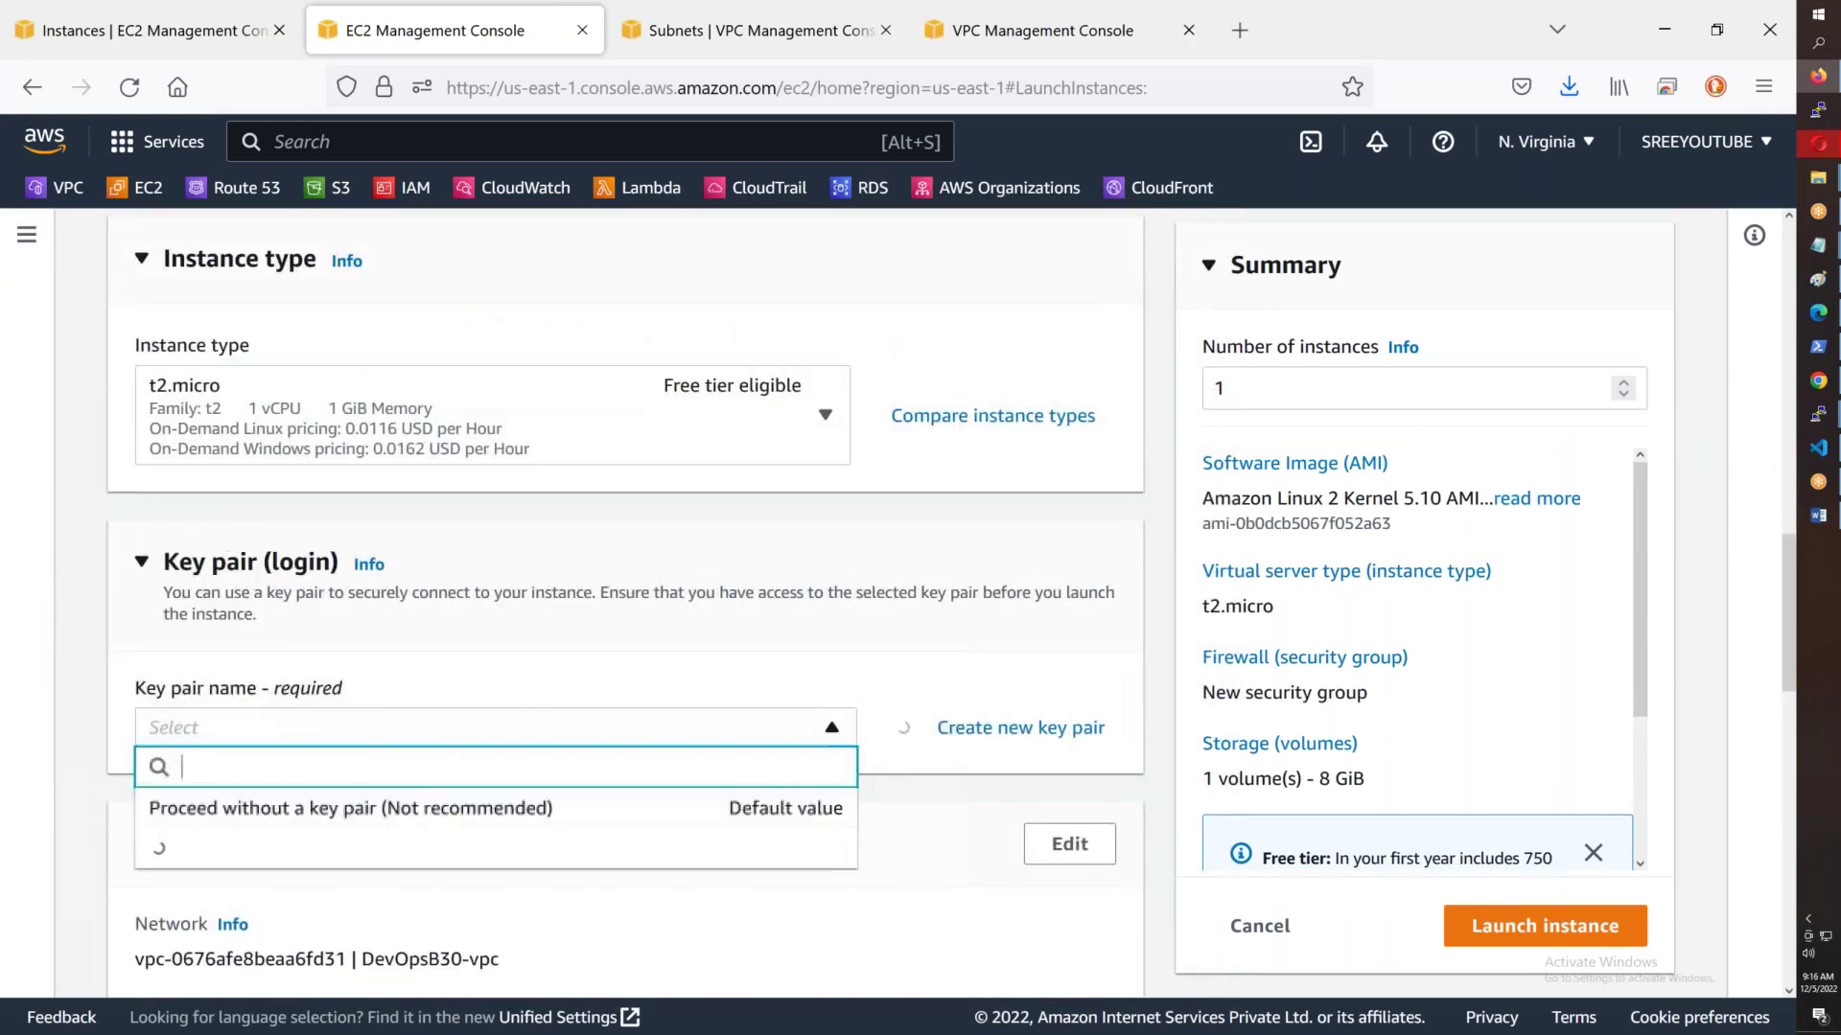
left_click(252, 680)
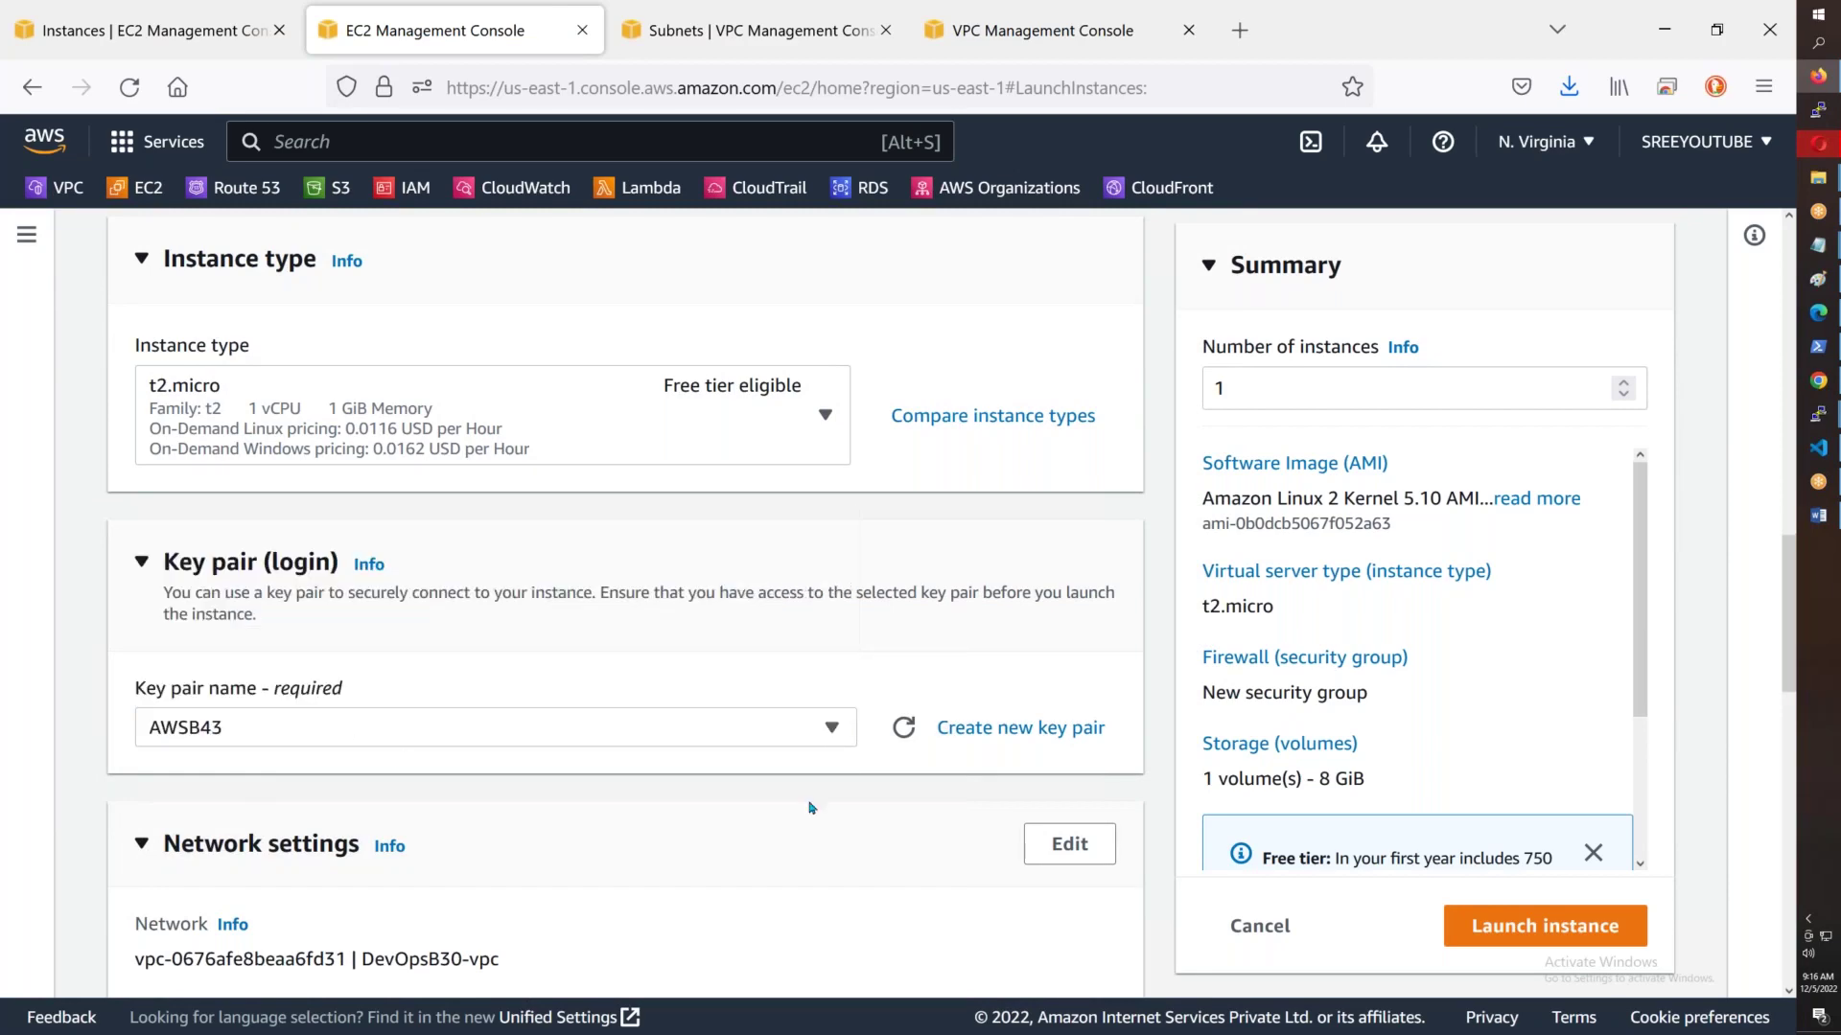
left_click(1066, 843)
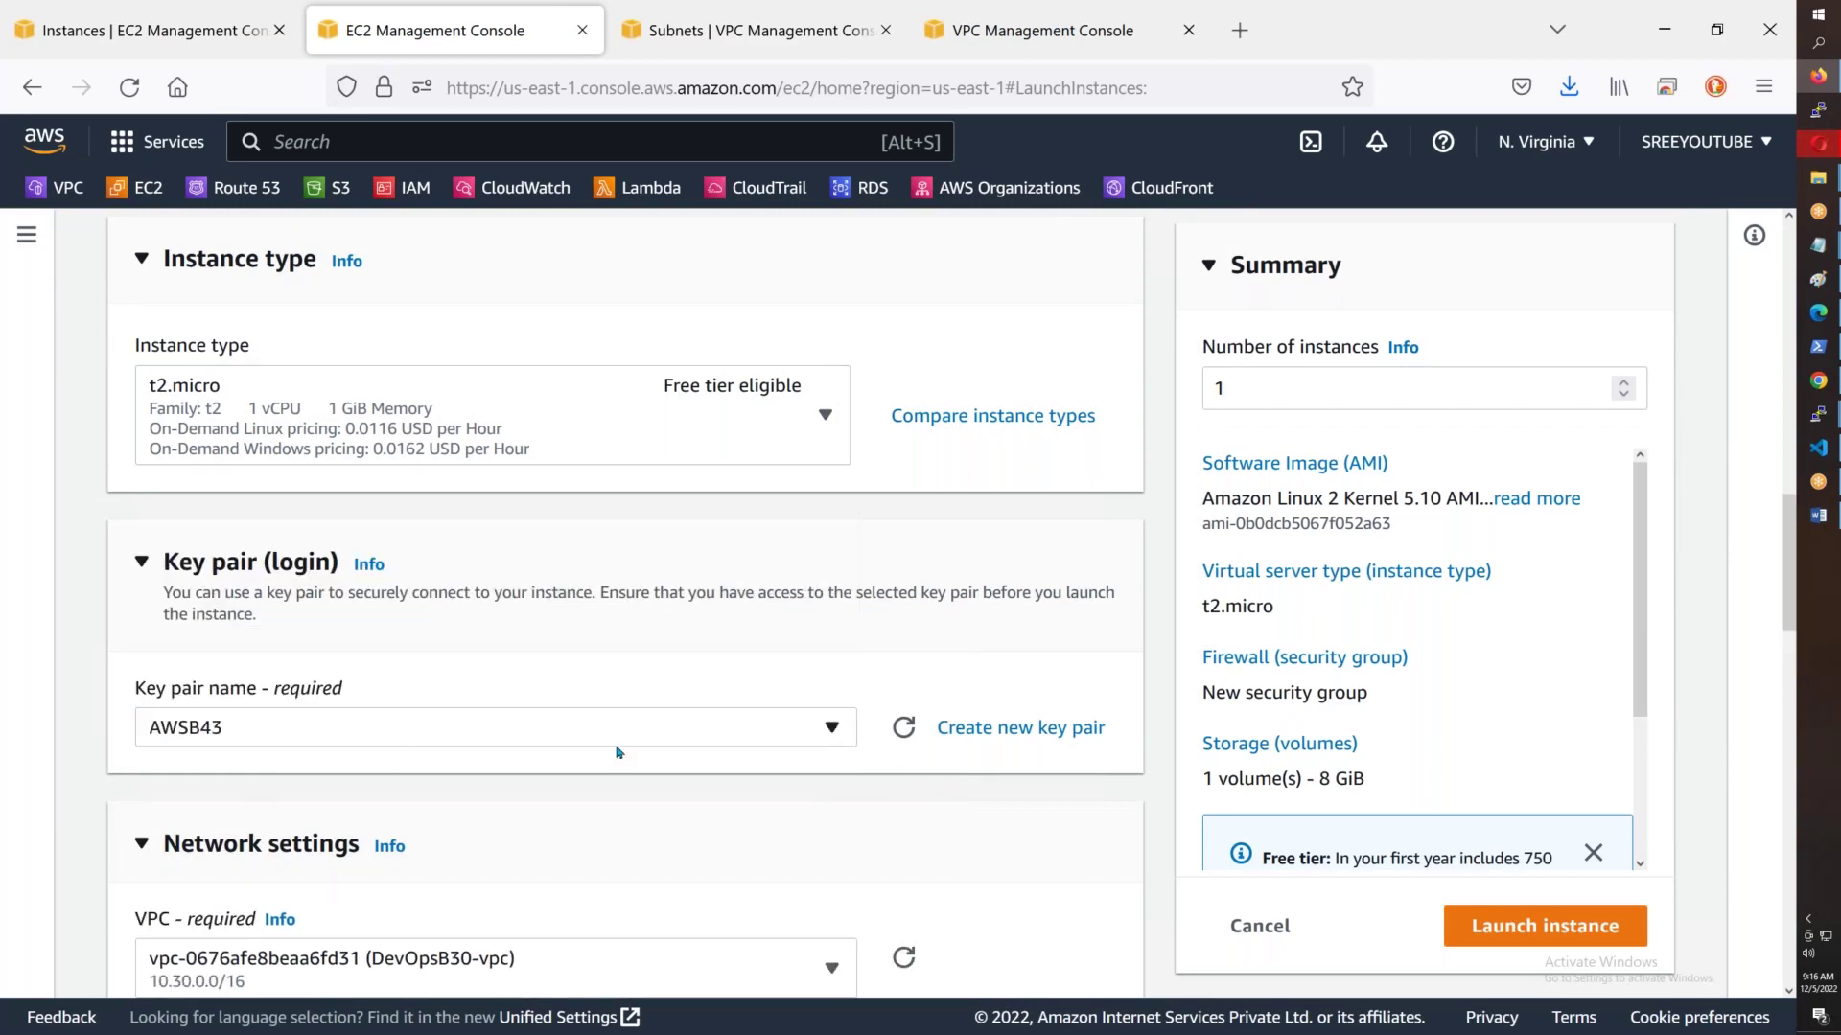
scroll(617, 752, "down", 6)
left_click(414, 519)
left_click(414, 519)
left_click(414, 519)
left_click(414, 519)
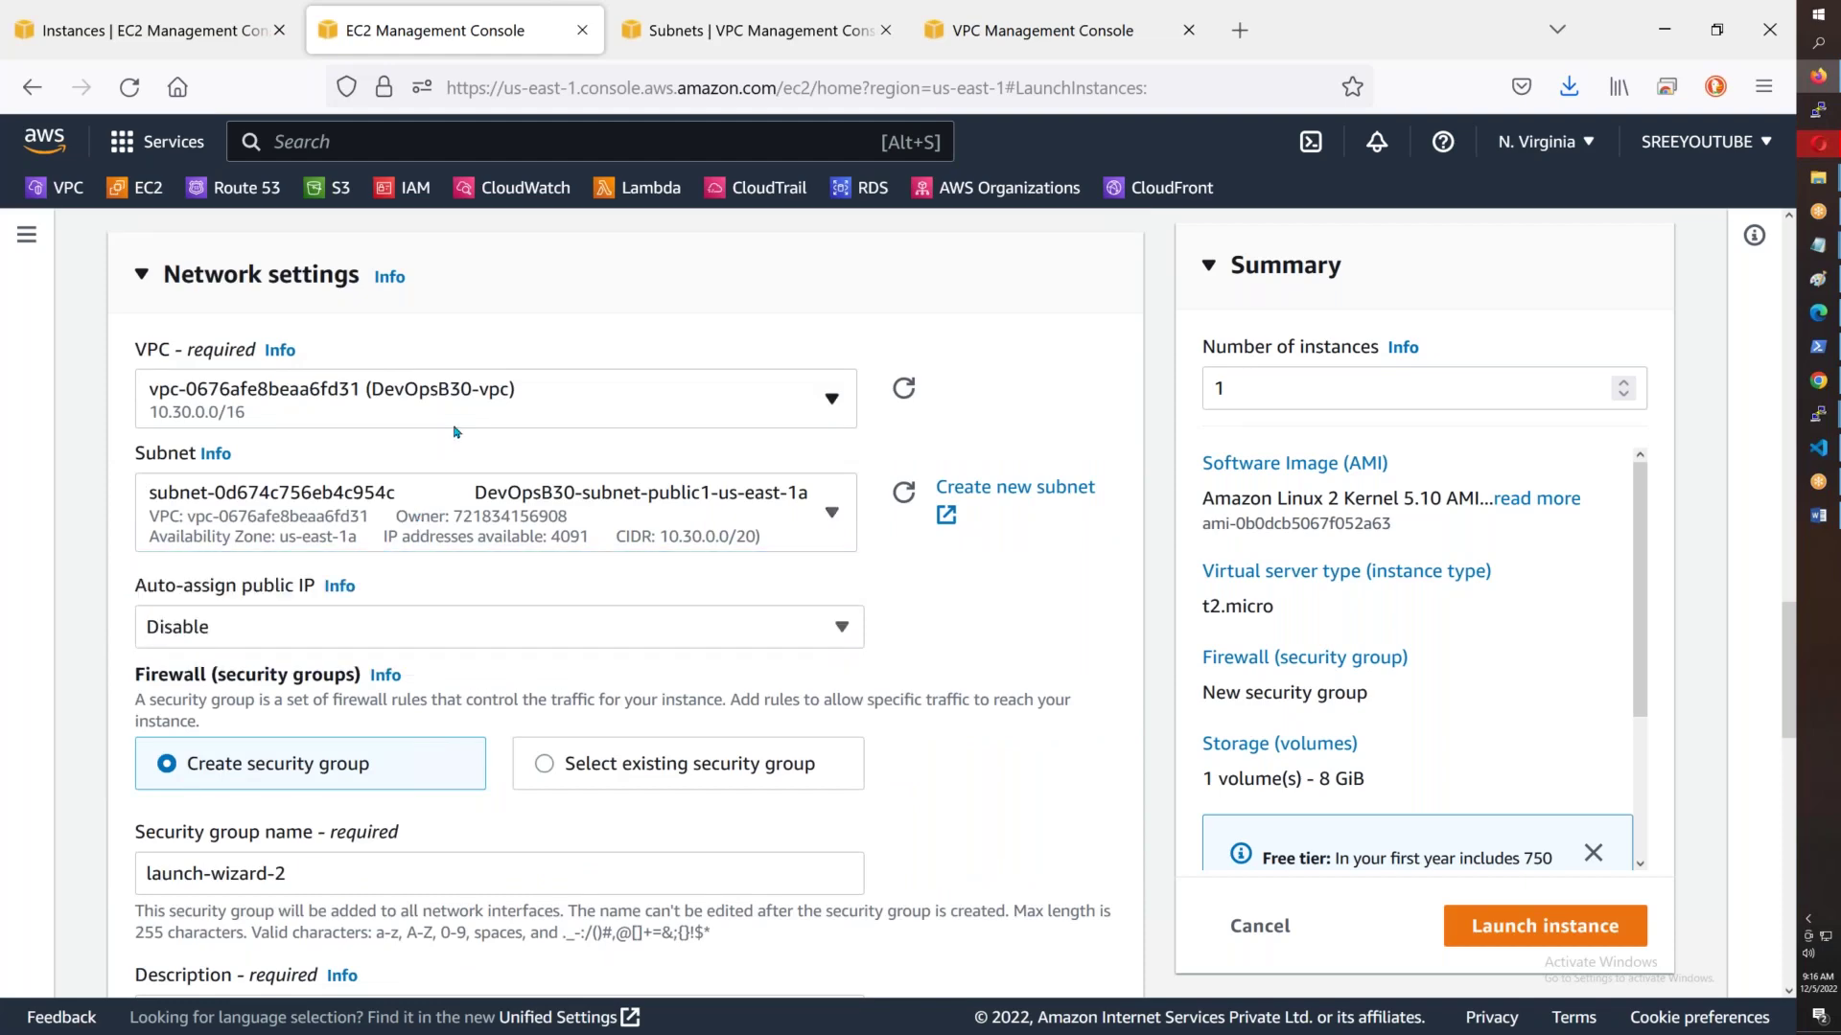
left_click(455, 421)
scroll(481, 661, "down", 2)
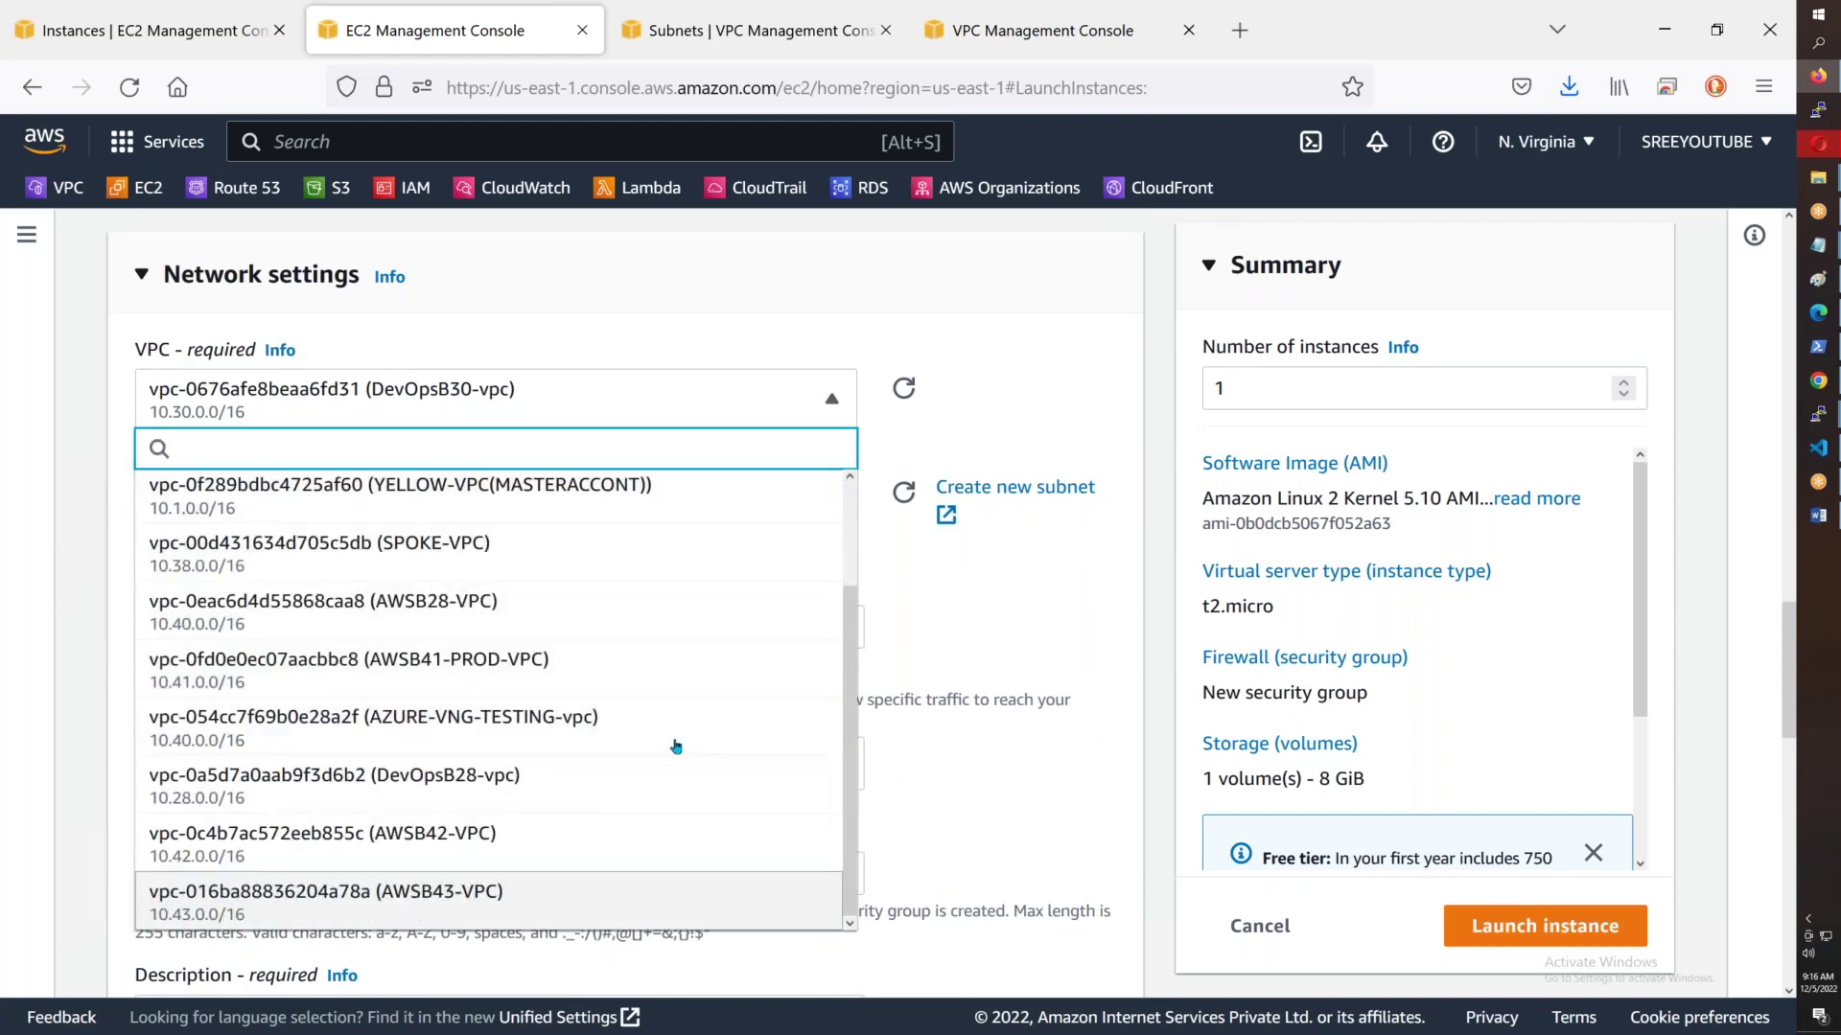
left_click(676, 896)
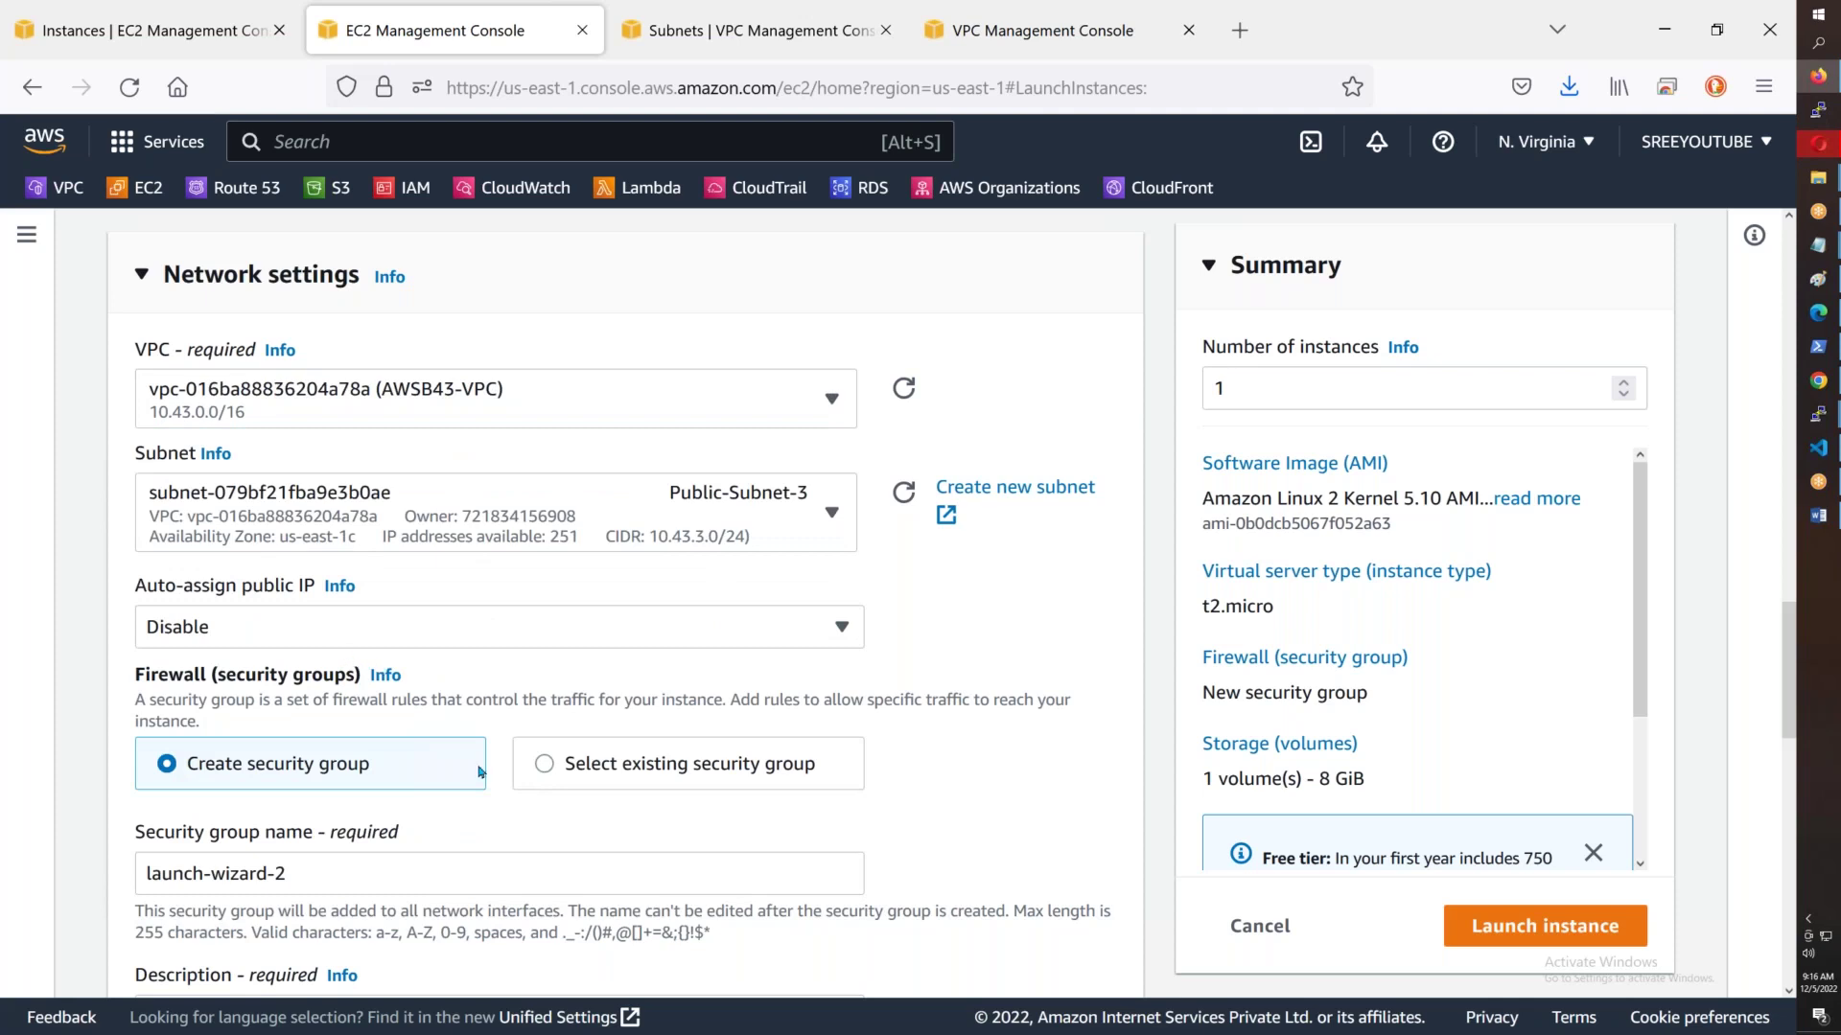
- Use the existing default security group for the instance
left_click(545, 767)
left_click(322, 867)
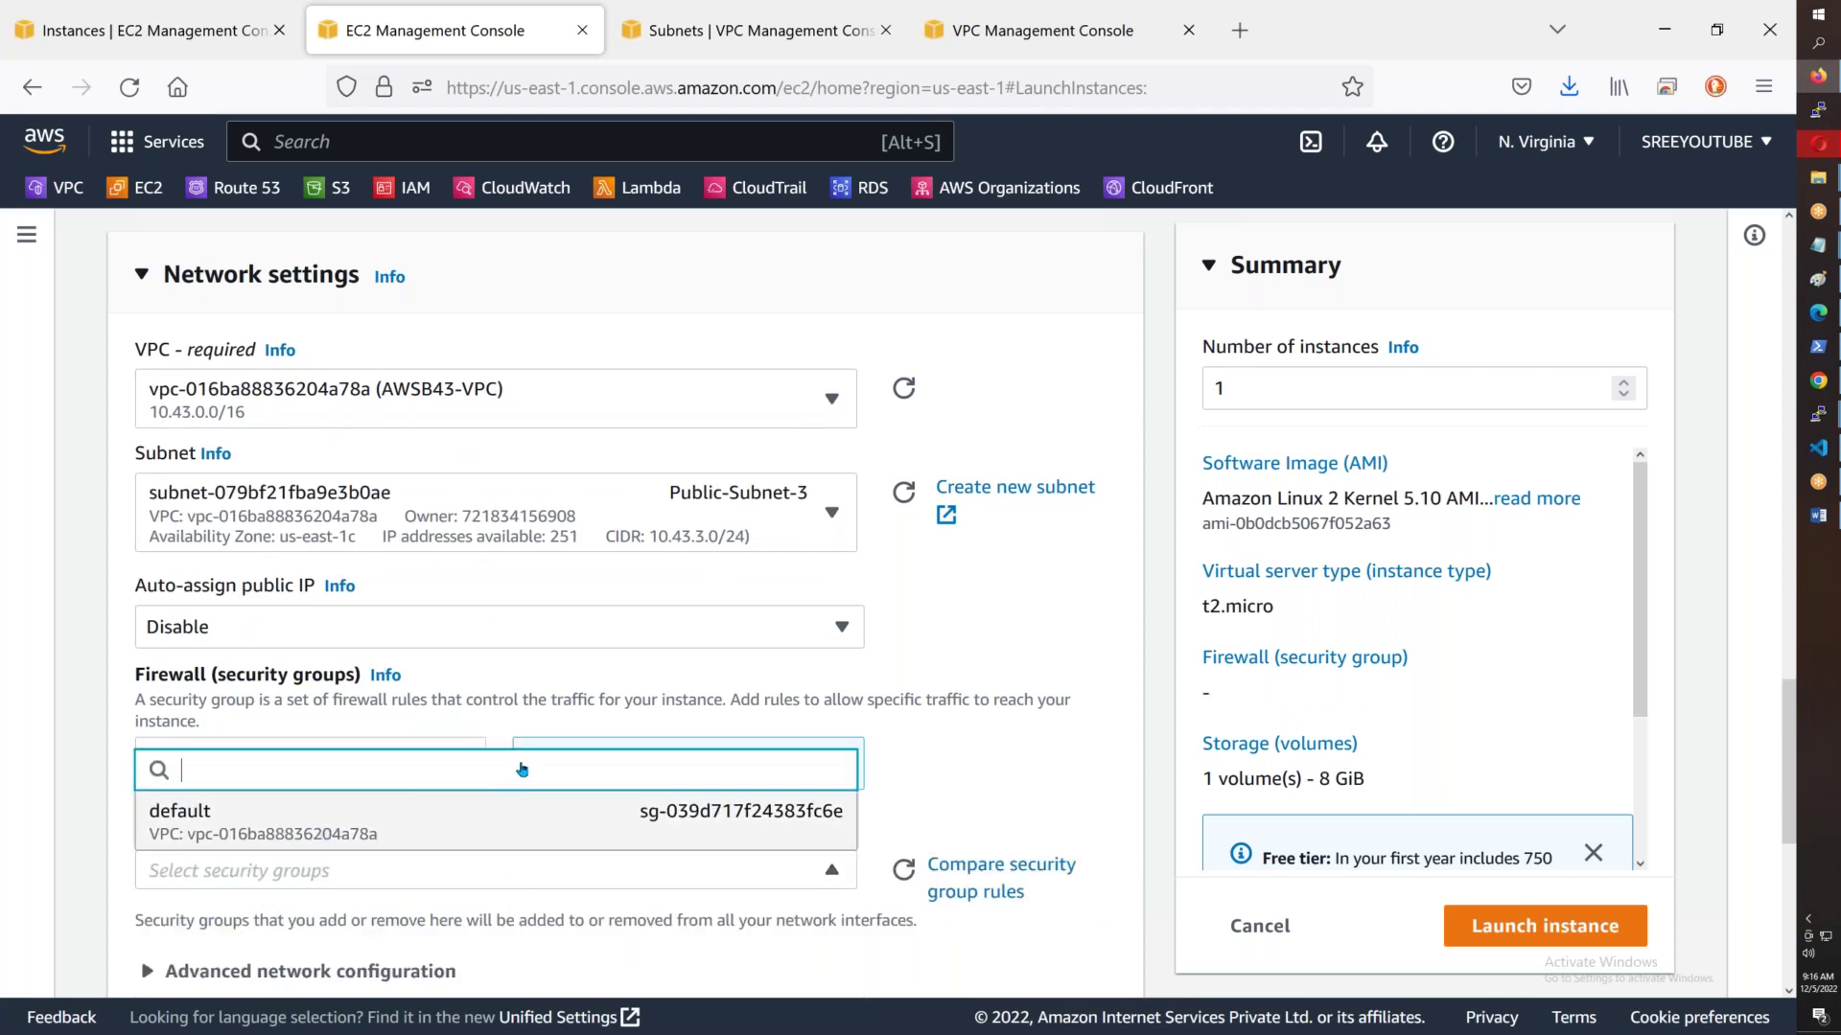
scroll(522, 770, "down", 1)
left_click(522, 773)
scroll(522, 772, "down", 4)
- Set the primary IP to 10.43.3.100 under Advanced network configuration and launch the instance
left_click(311, 606)
left_click(844, 840)
key("alt+Tab")
left_click_drag(534, 665, 331, 668)
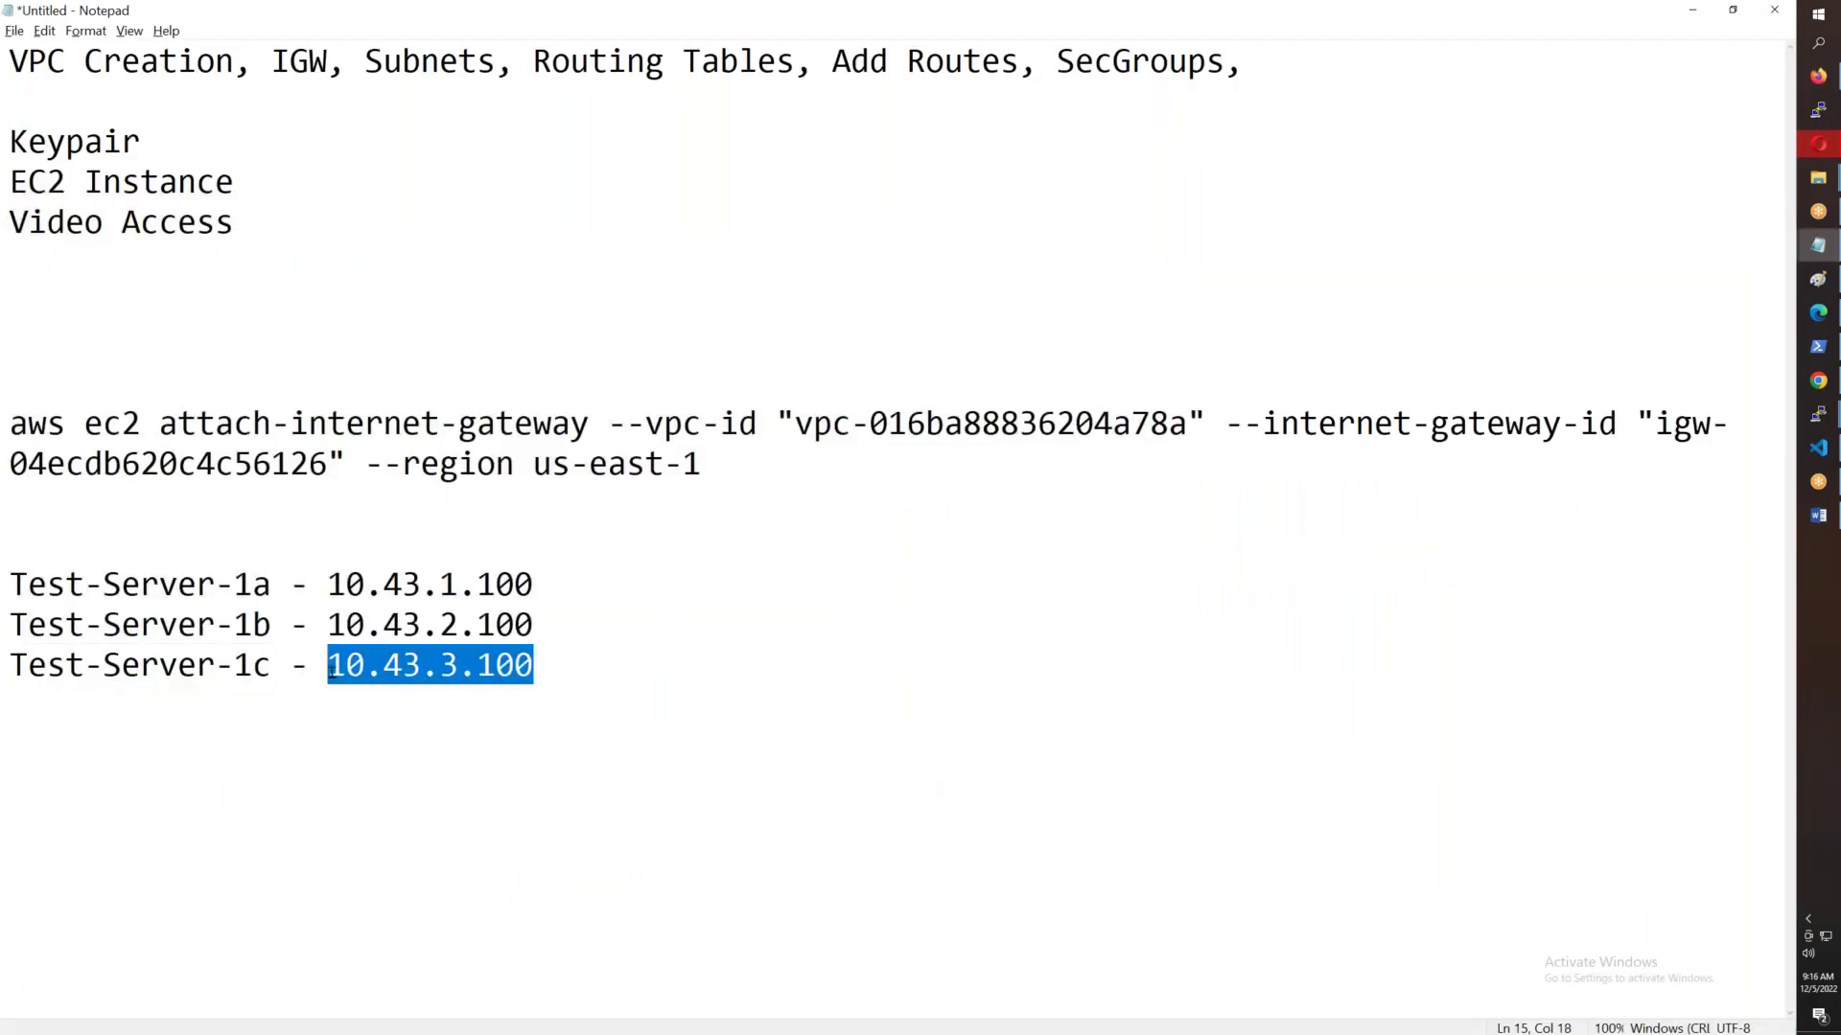
key("ctrl+c")
key("alt+Tab")
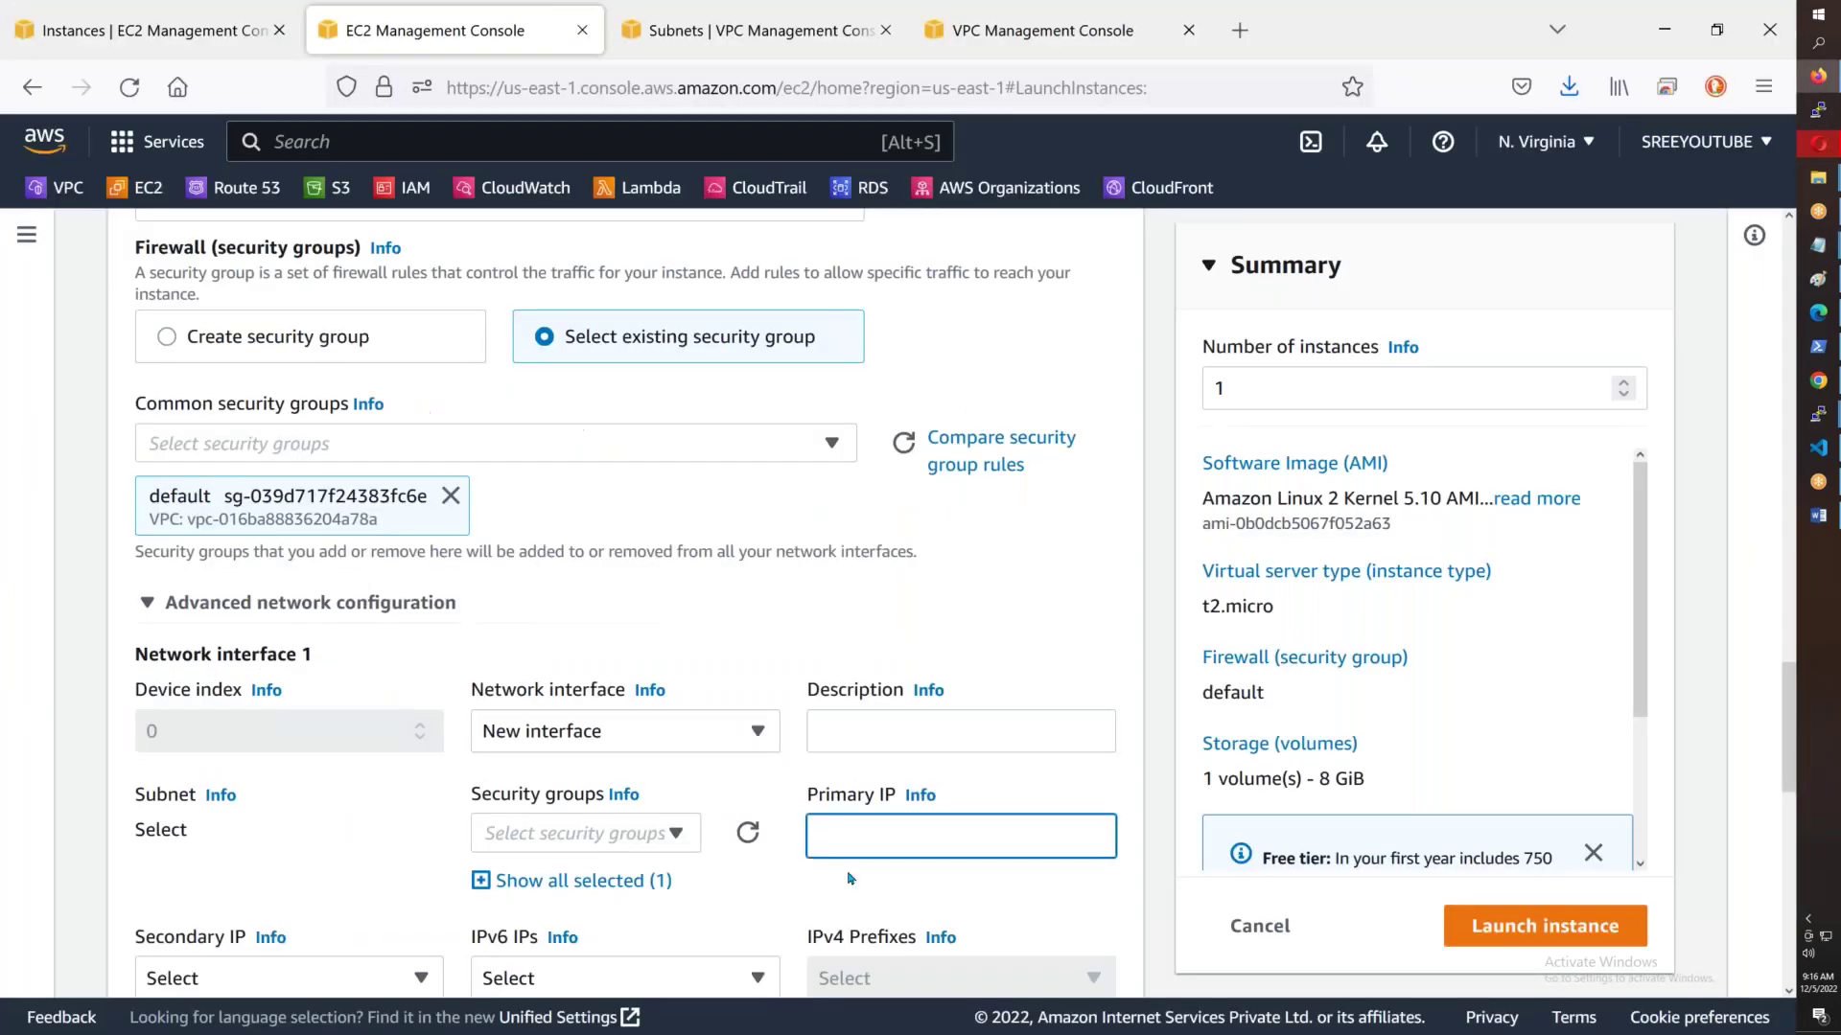
key("ctrl+v")
scroll(884, 554, "down", 3)
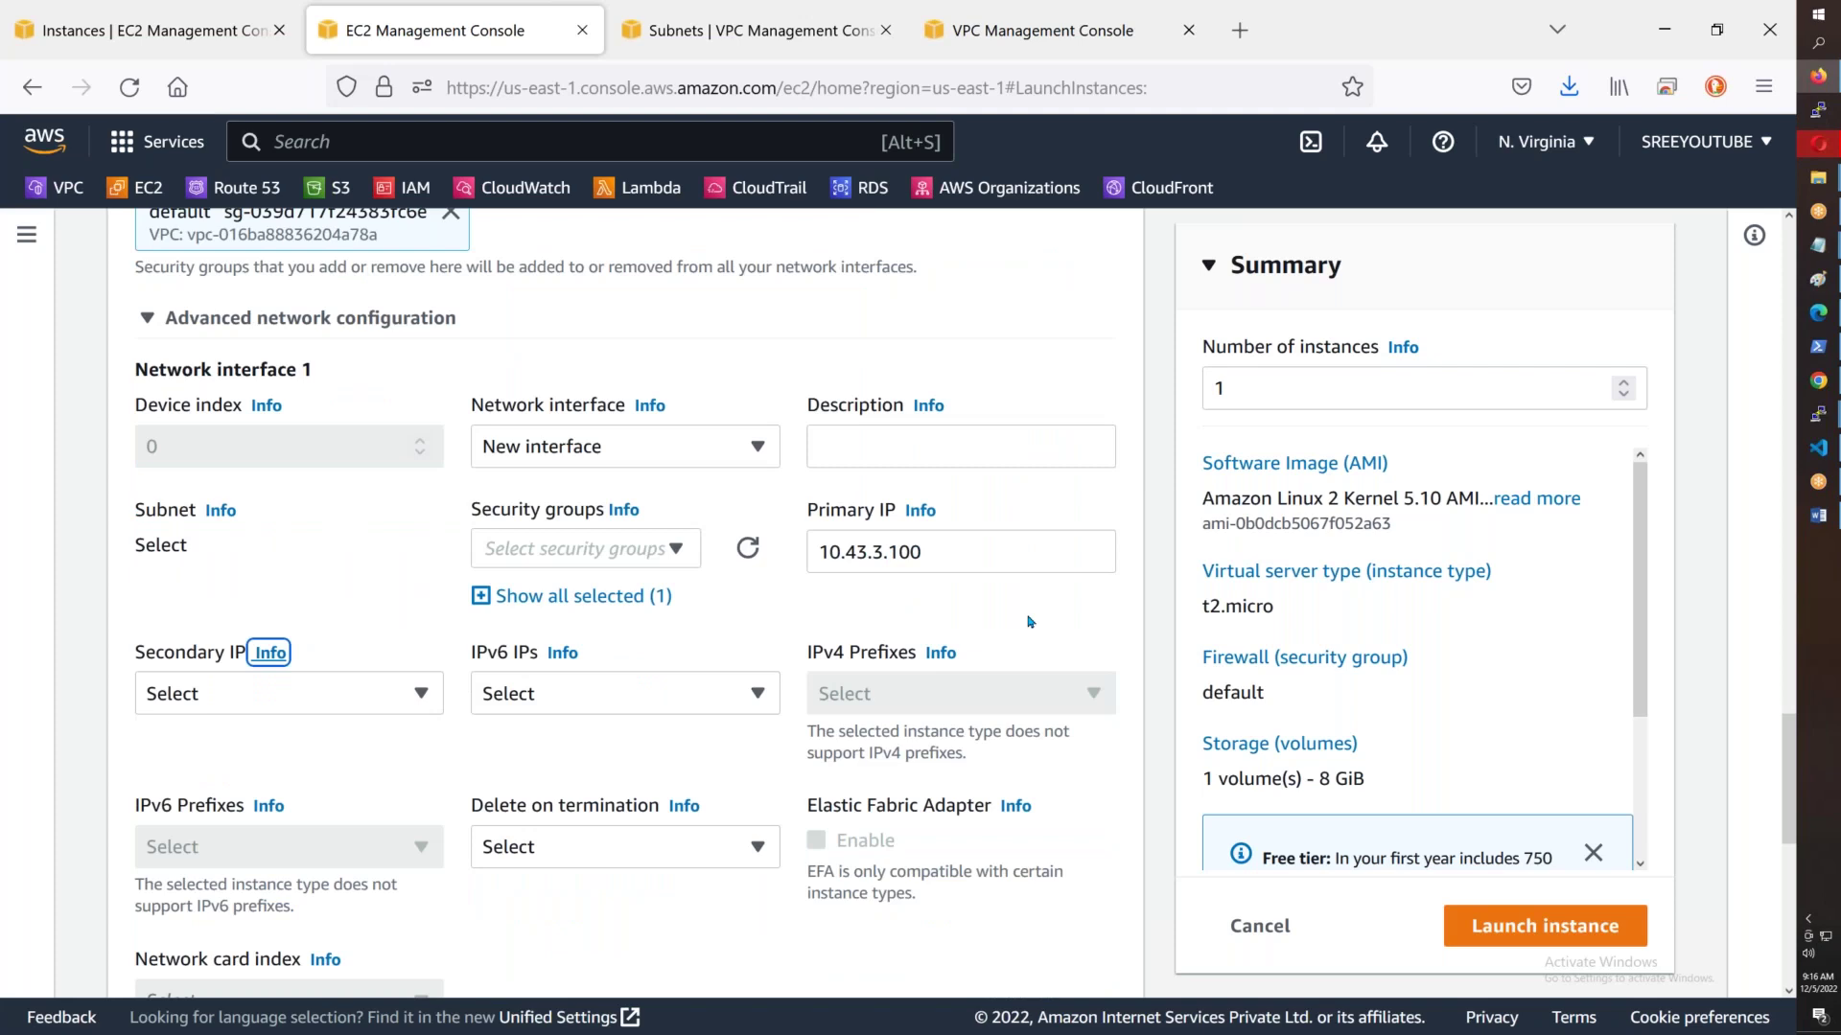
scroll(1028, 622, "down", 8)
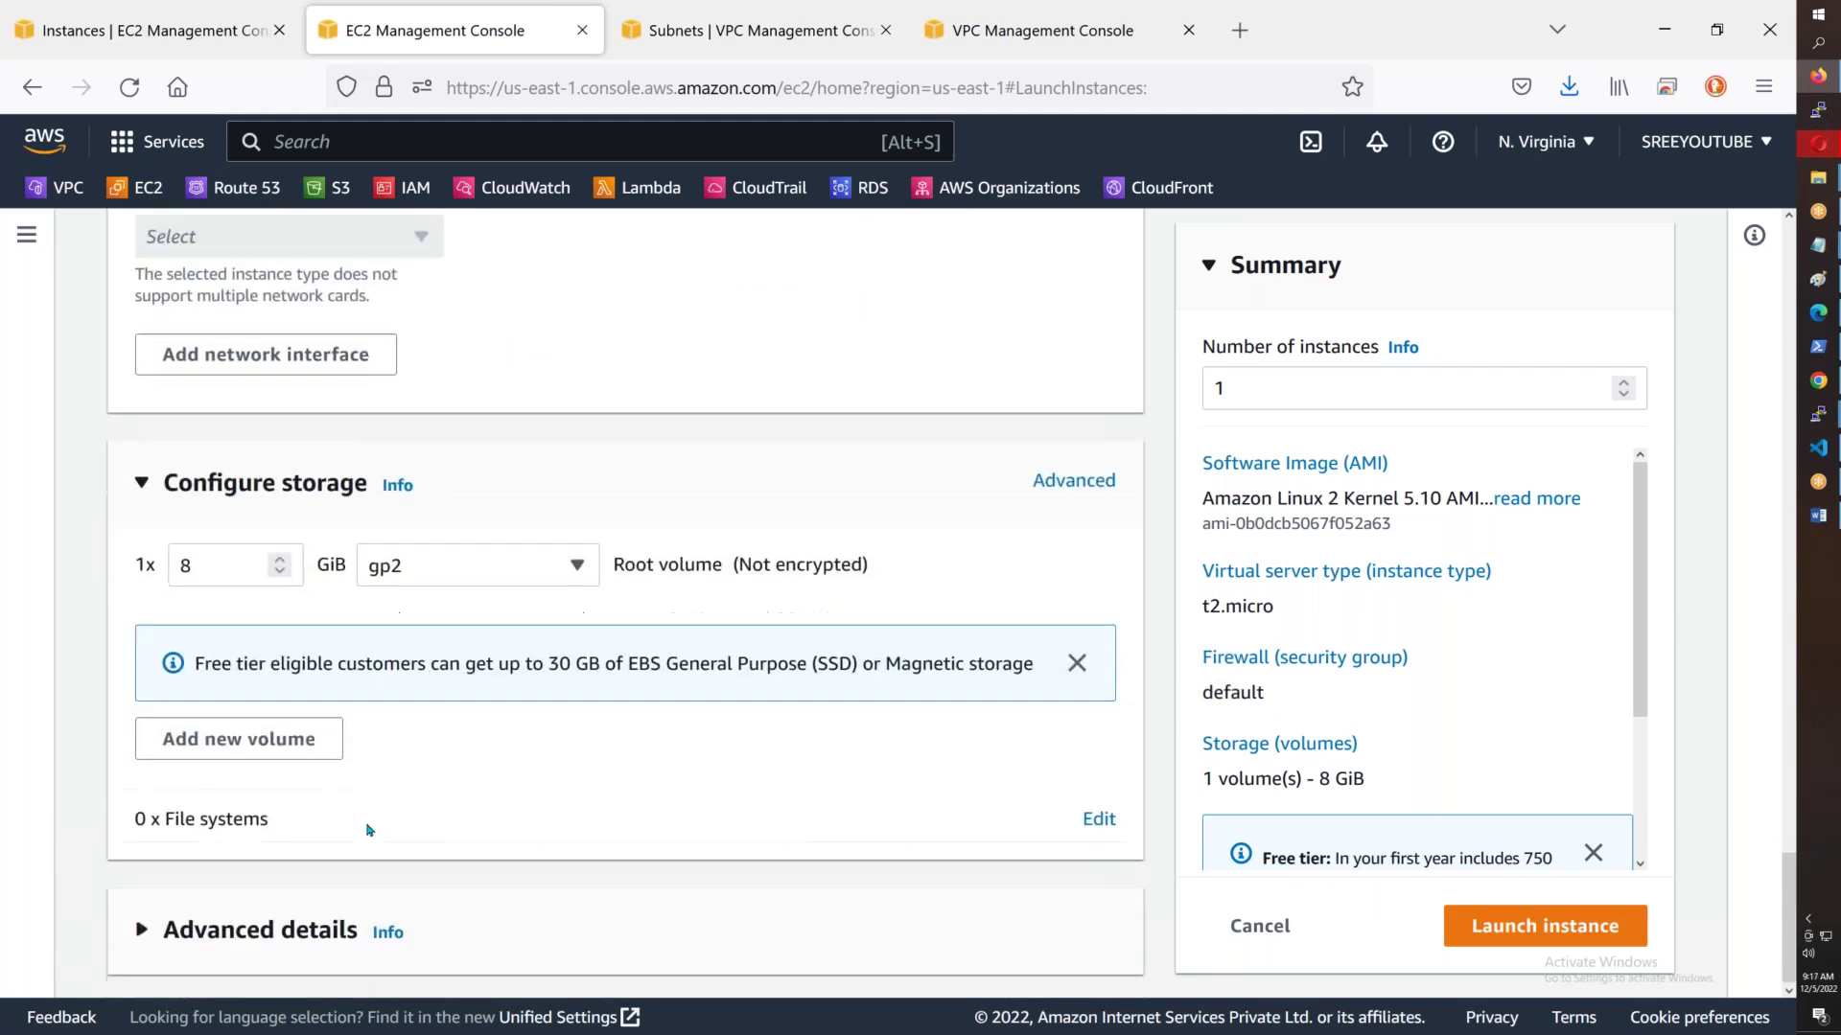
left_click(1501, 928)
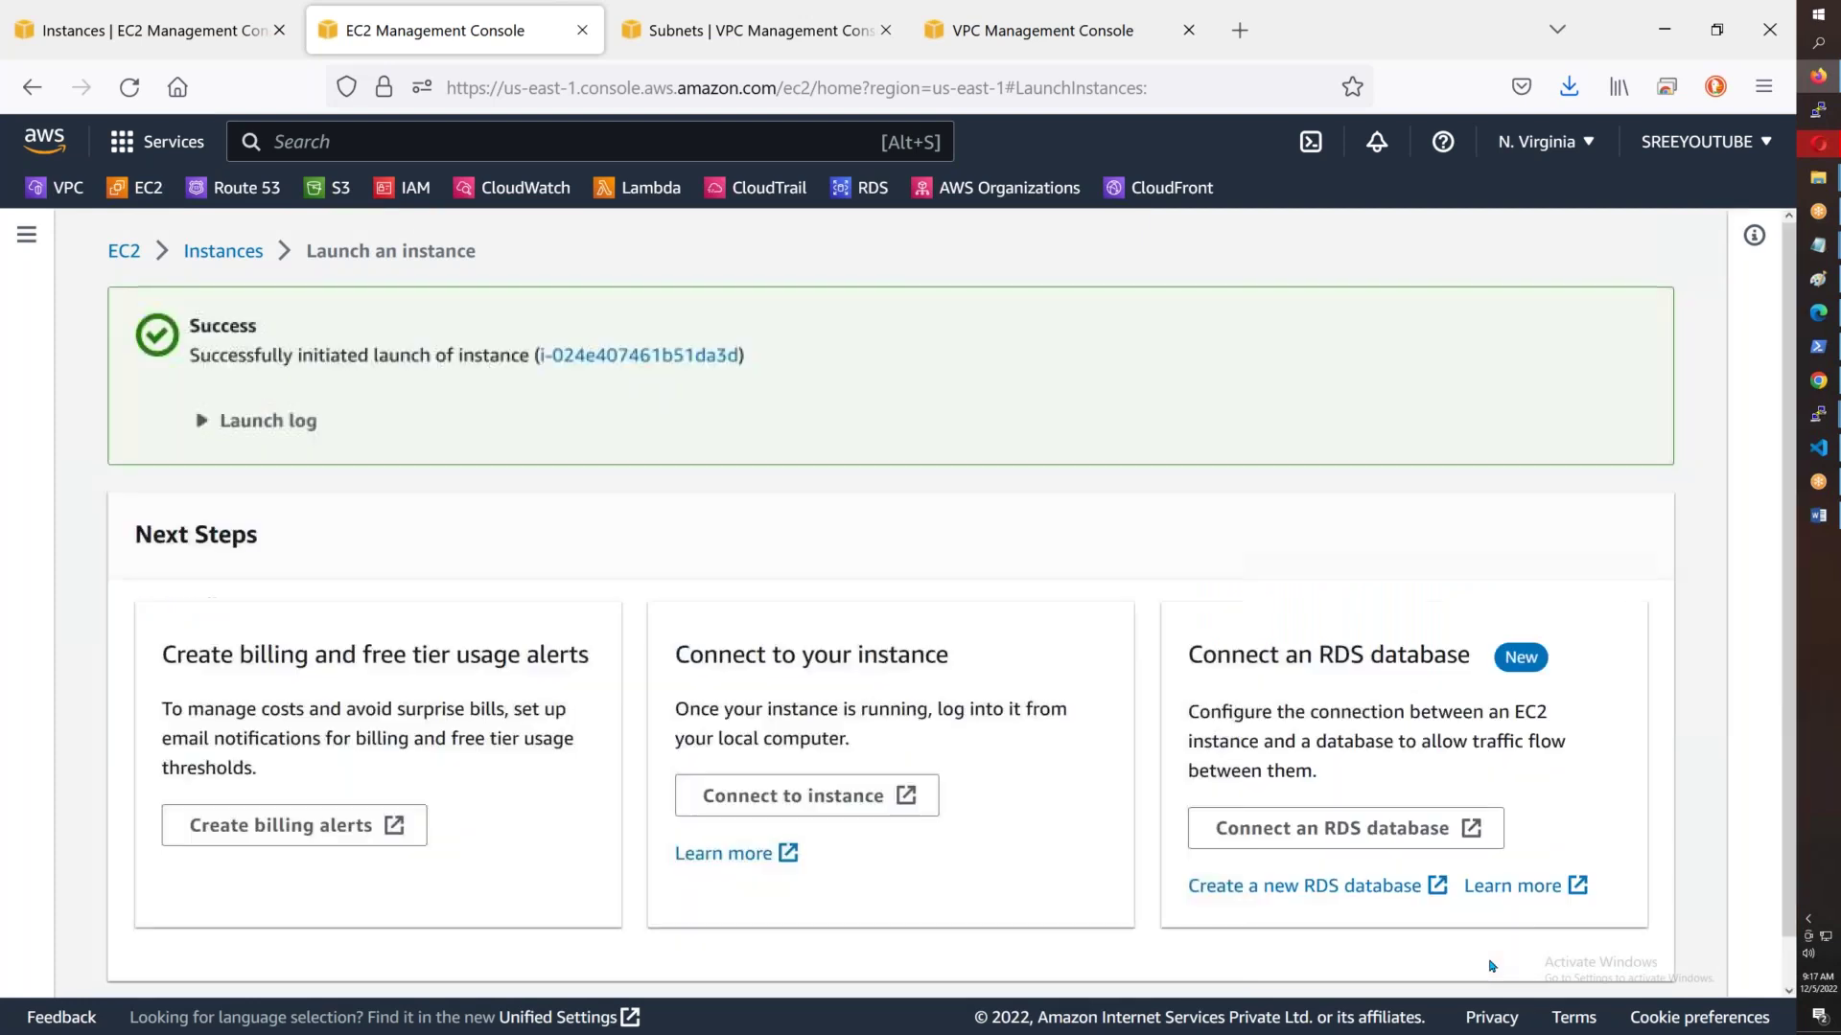
- Show all instances and filter the list by the Running state
scroll(1492, 953, "down", 2)
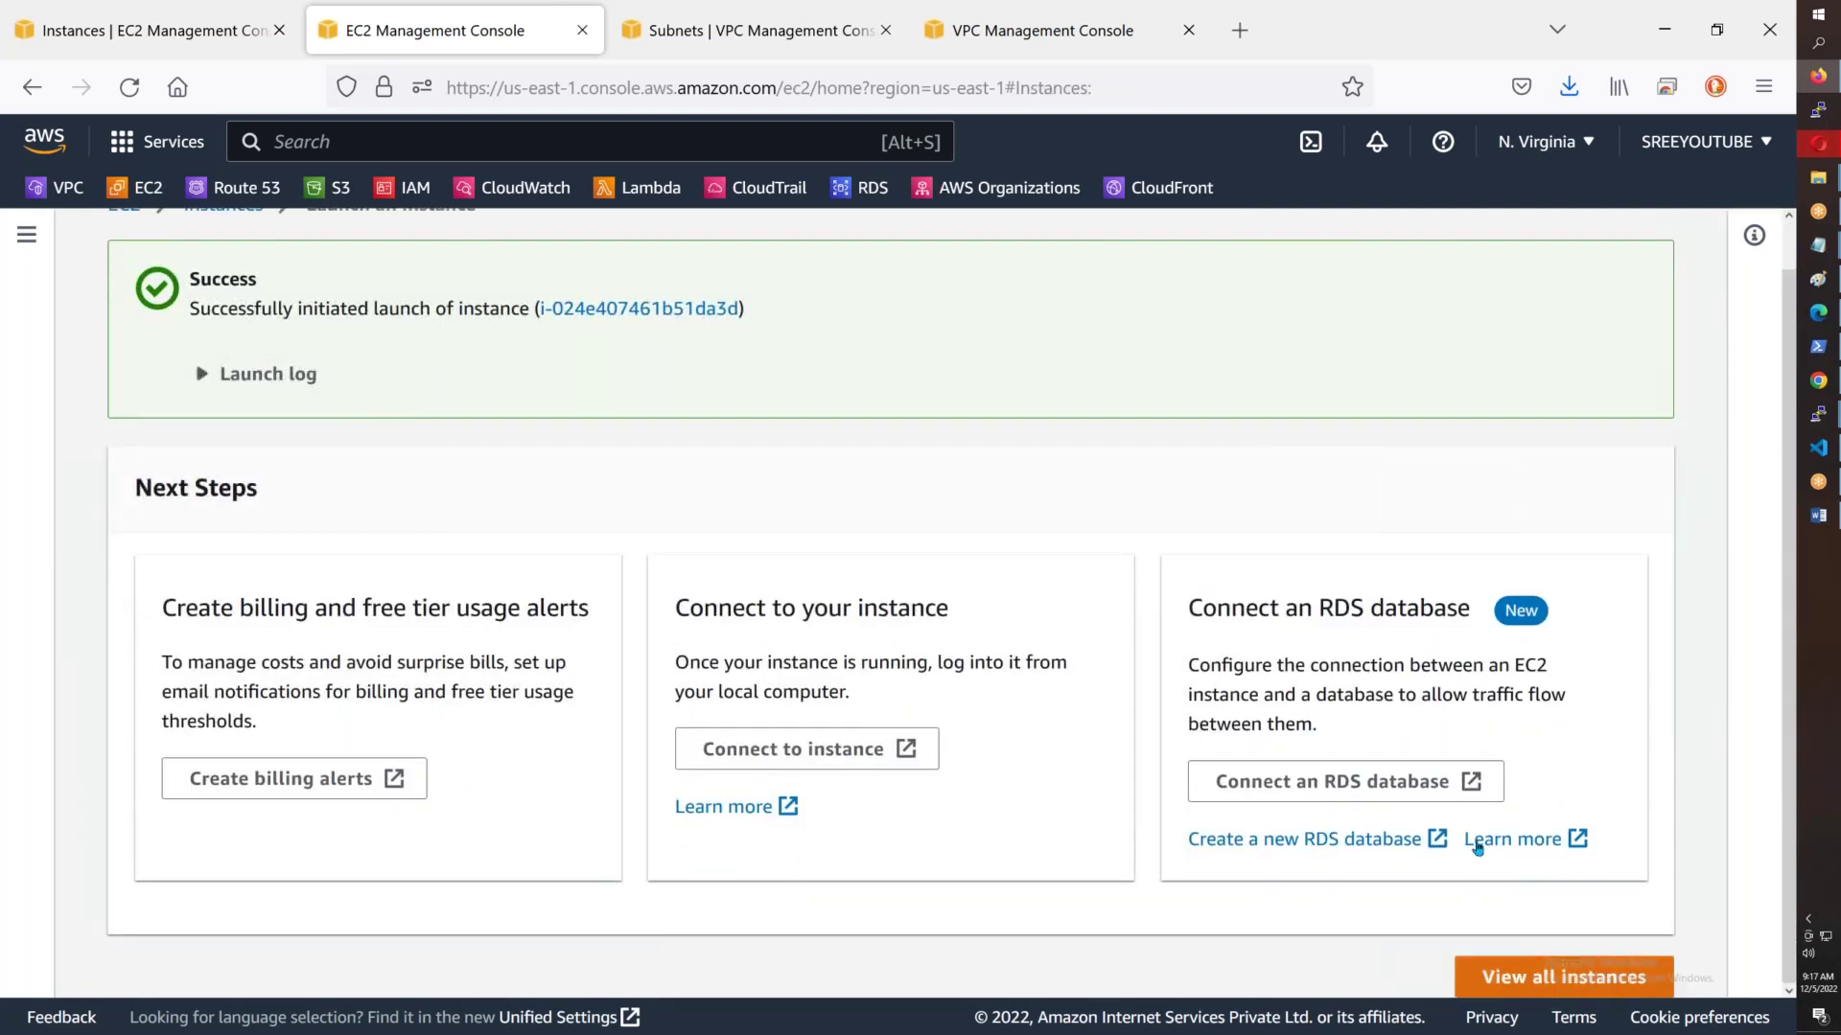
left_click(1561, 974)
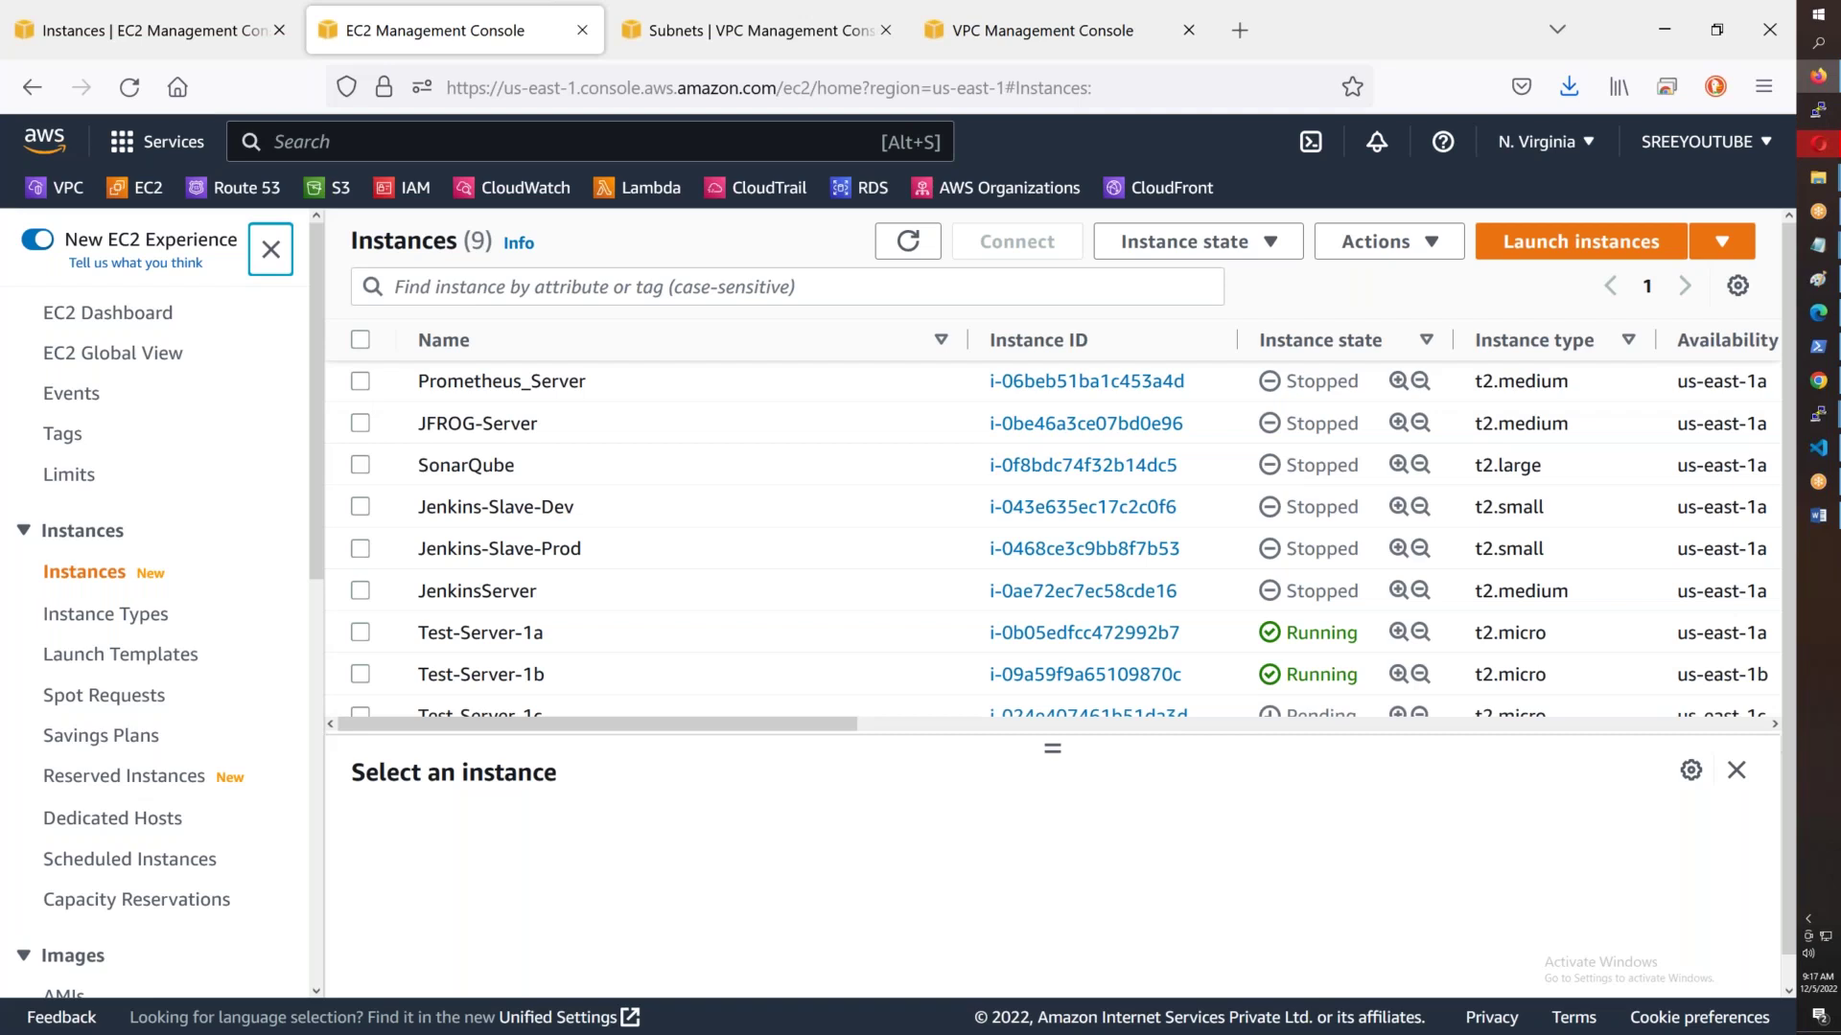
left_click(632, 290)
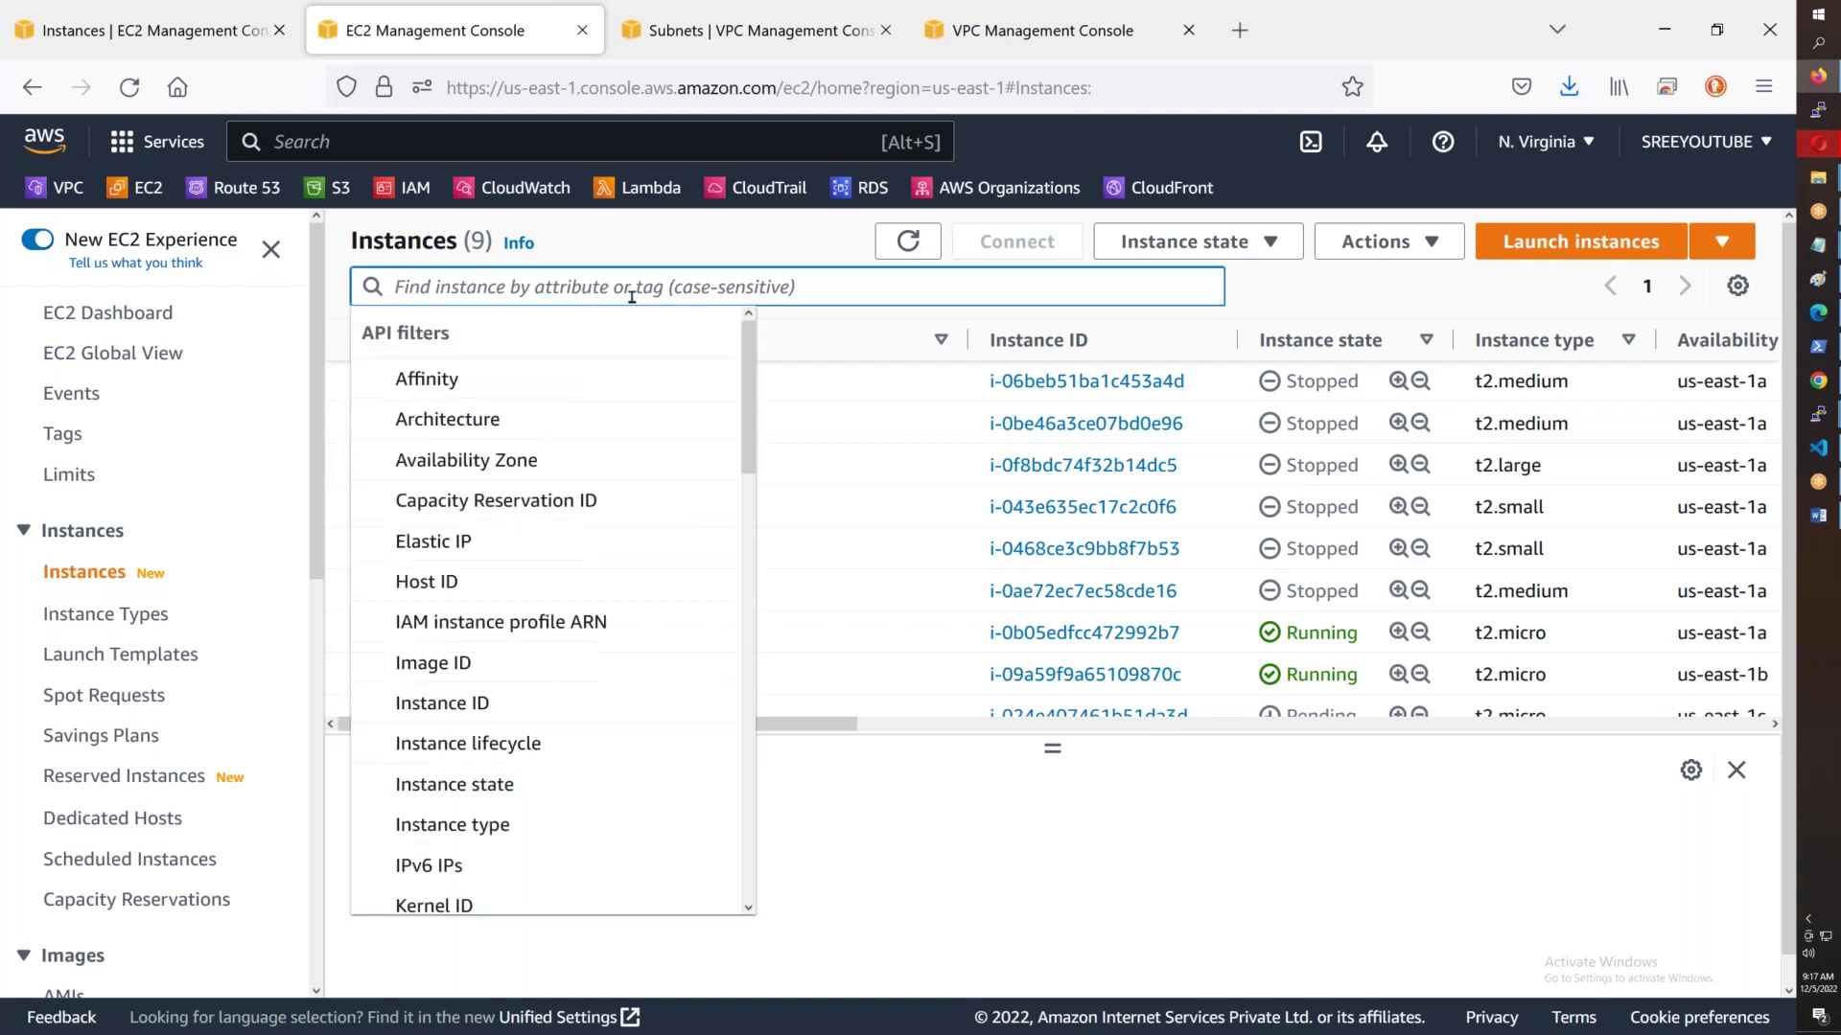
type("Runing")
key("Return")
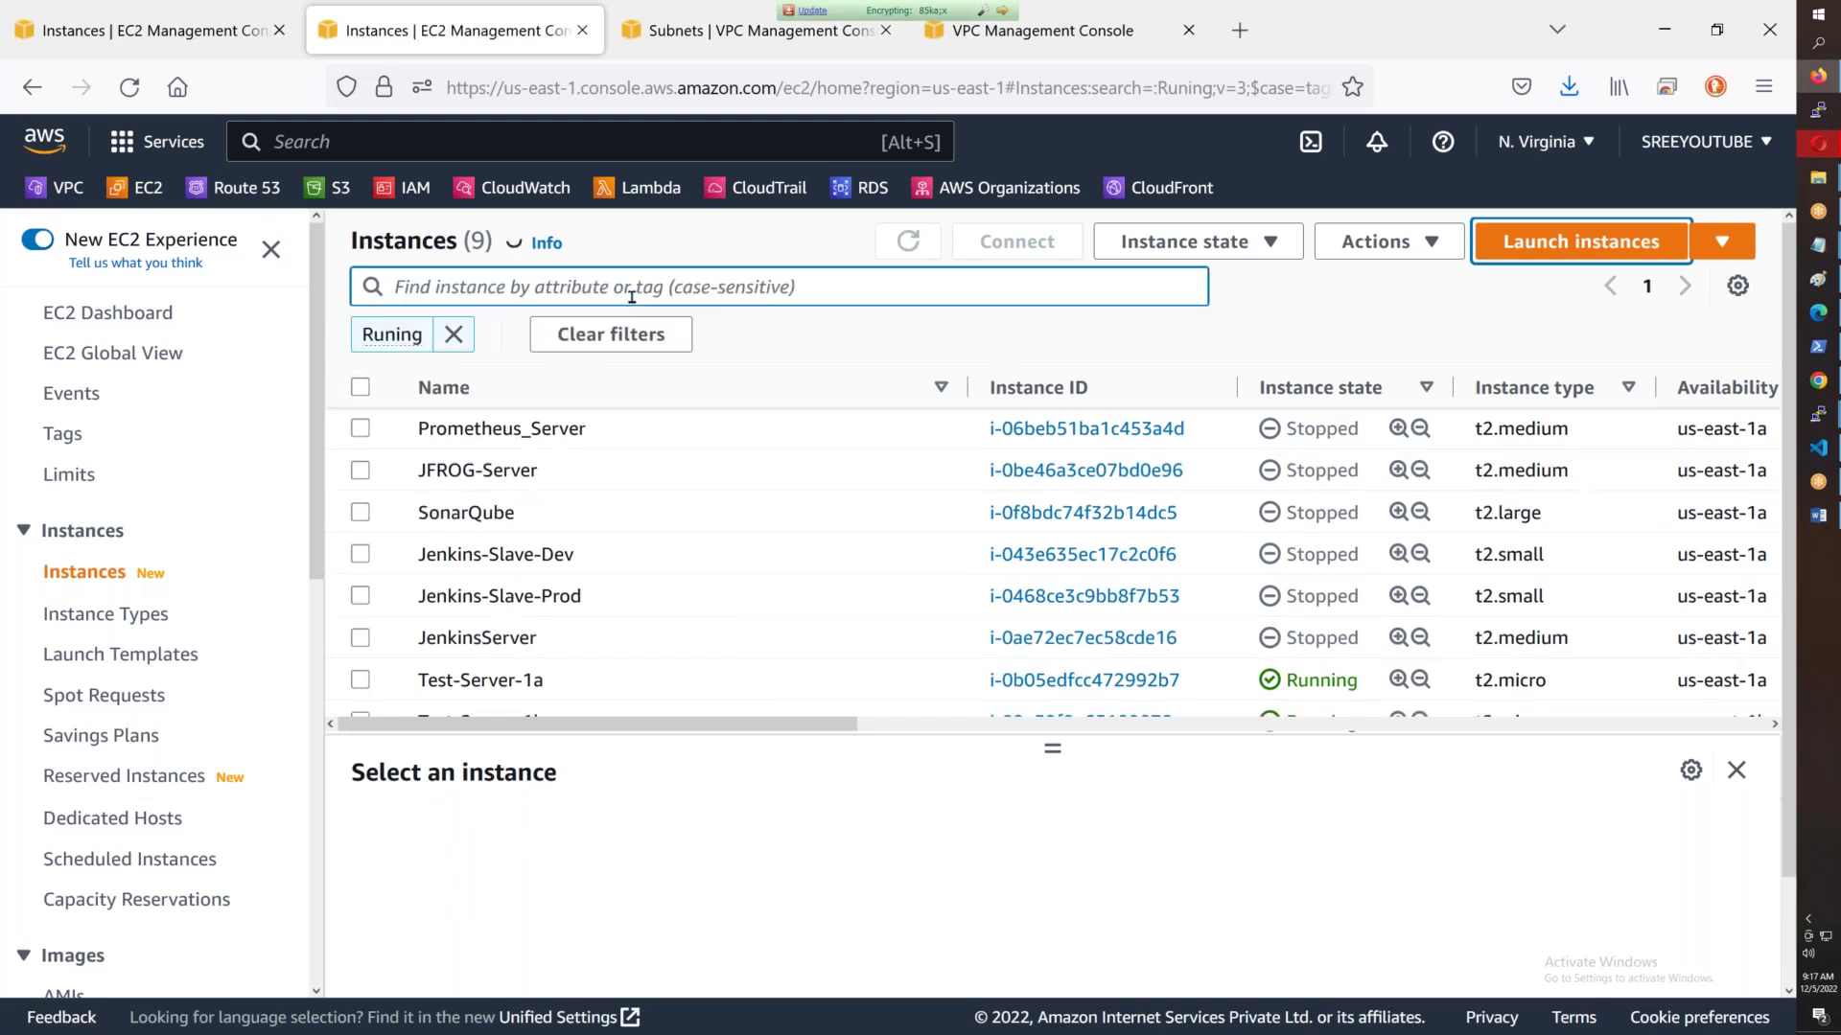
type("Running")
key("Return")
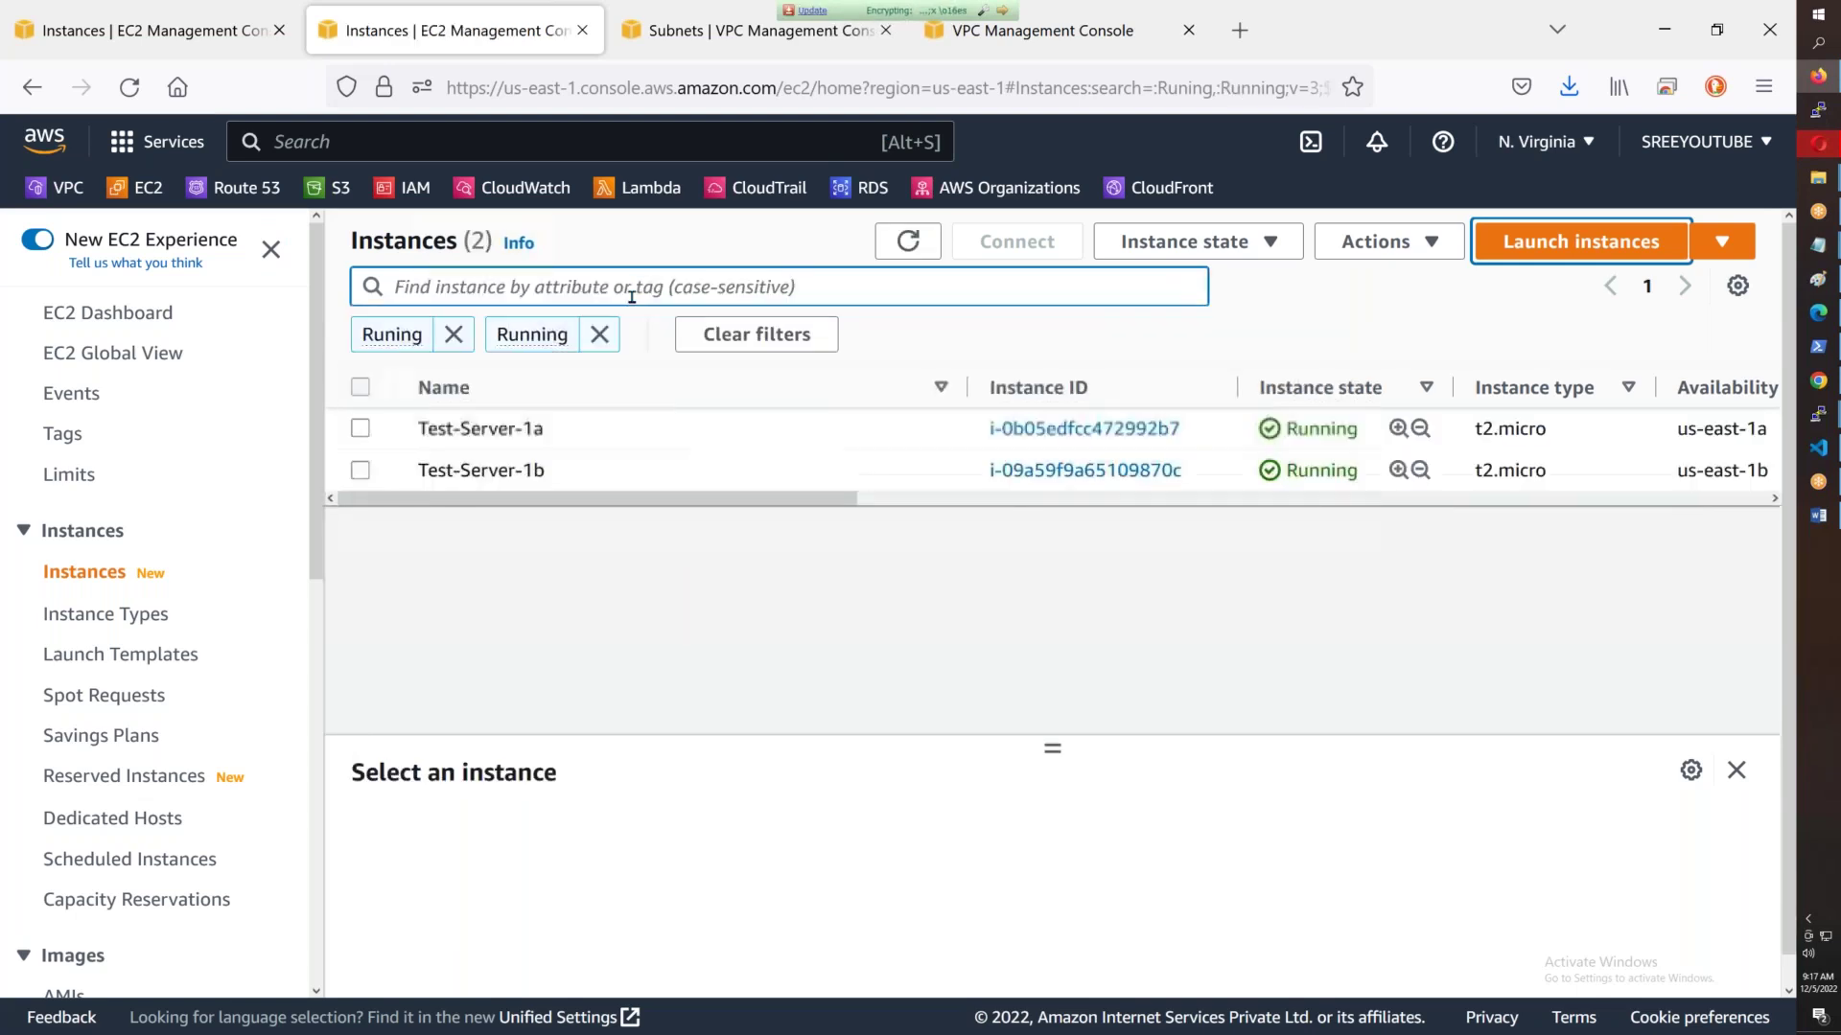
- Remove the misspelled Runing filter and refresh until Test-Server-1c appears, then start PuTTY
left_click(454, 335)
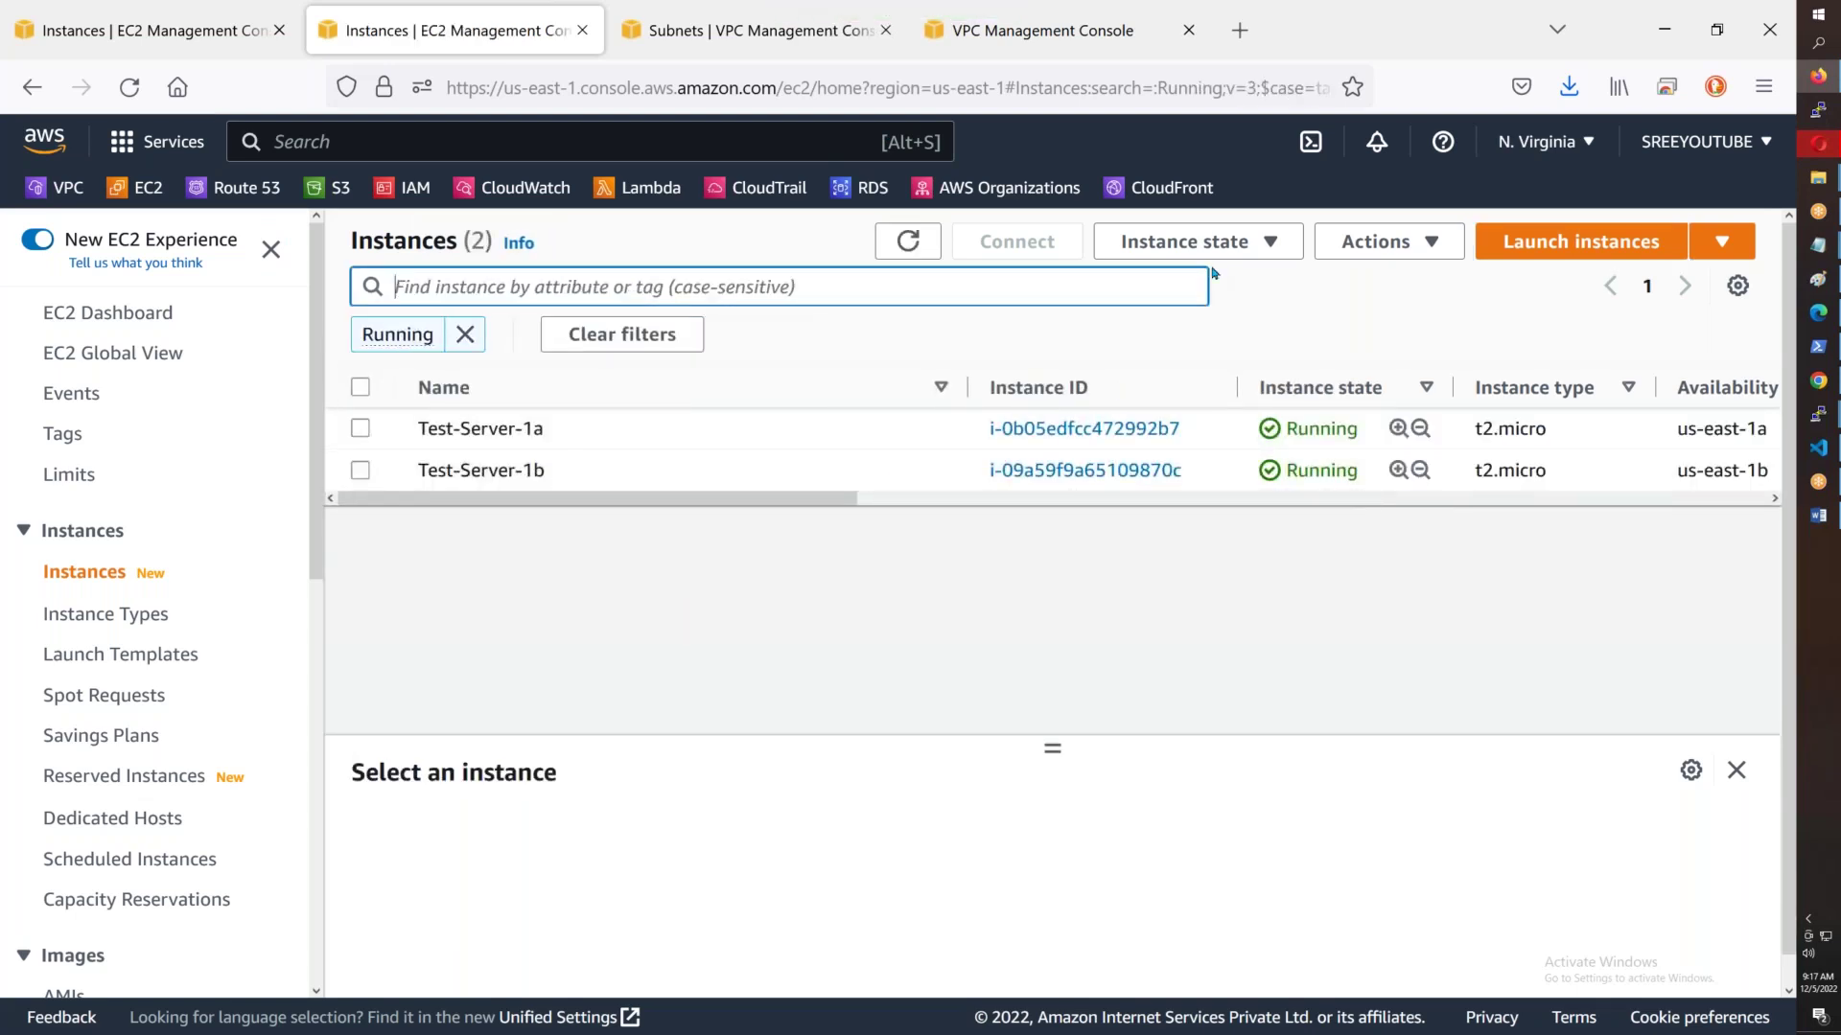
left_click(903, 245)
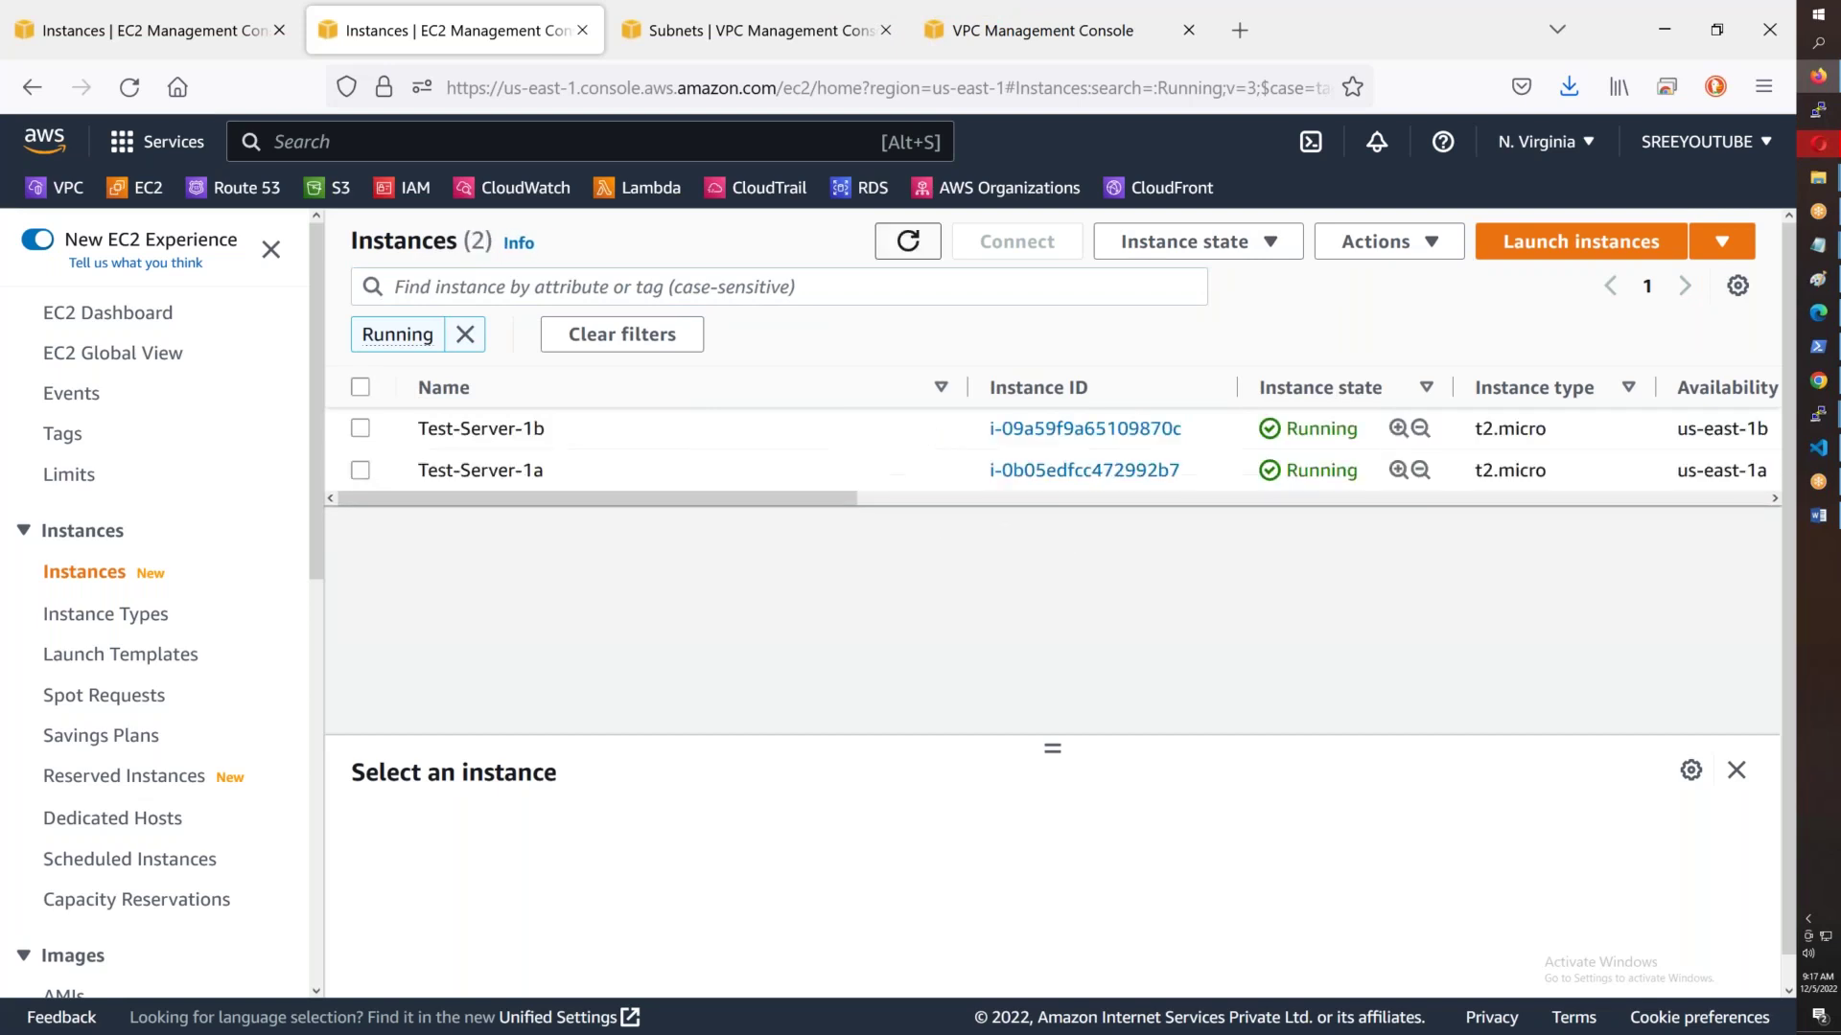
left_click(905, 243)
left_click(908, 241)
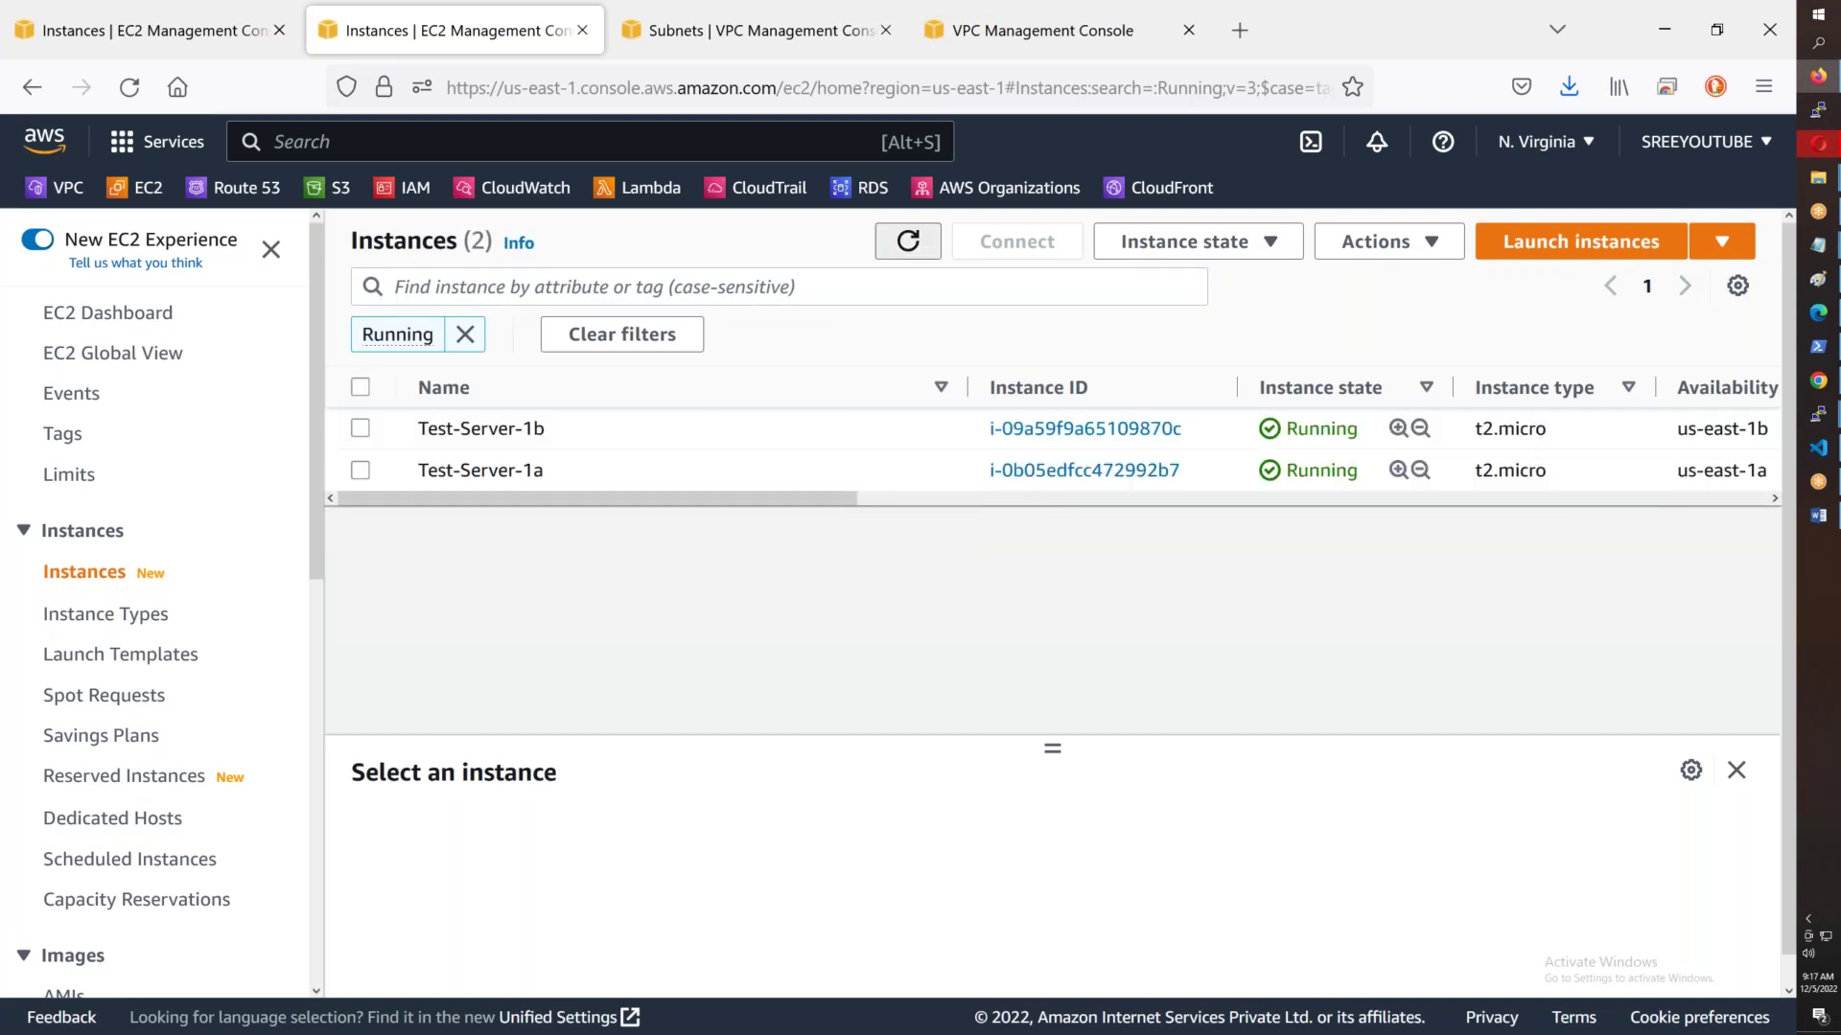
left_click(908, 241)
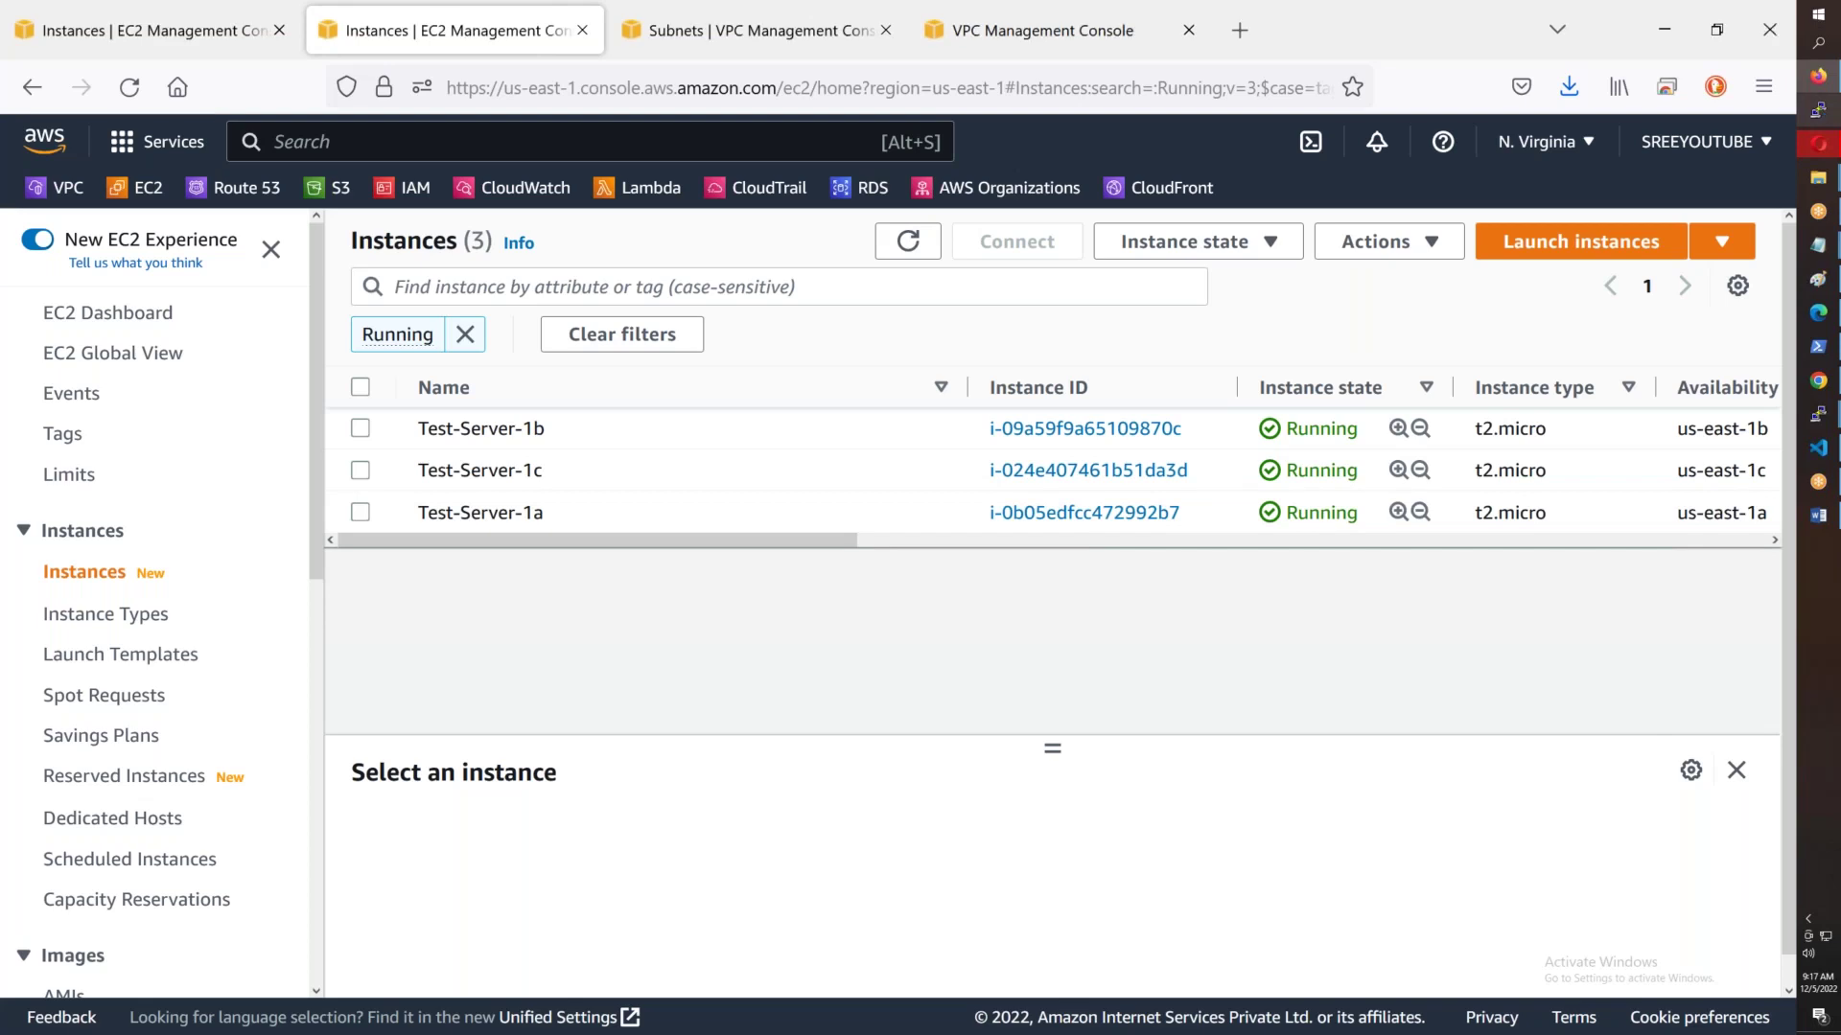
left_click(1819, 413)
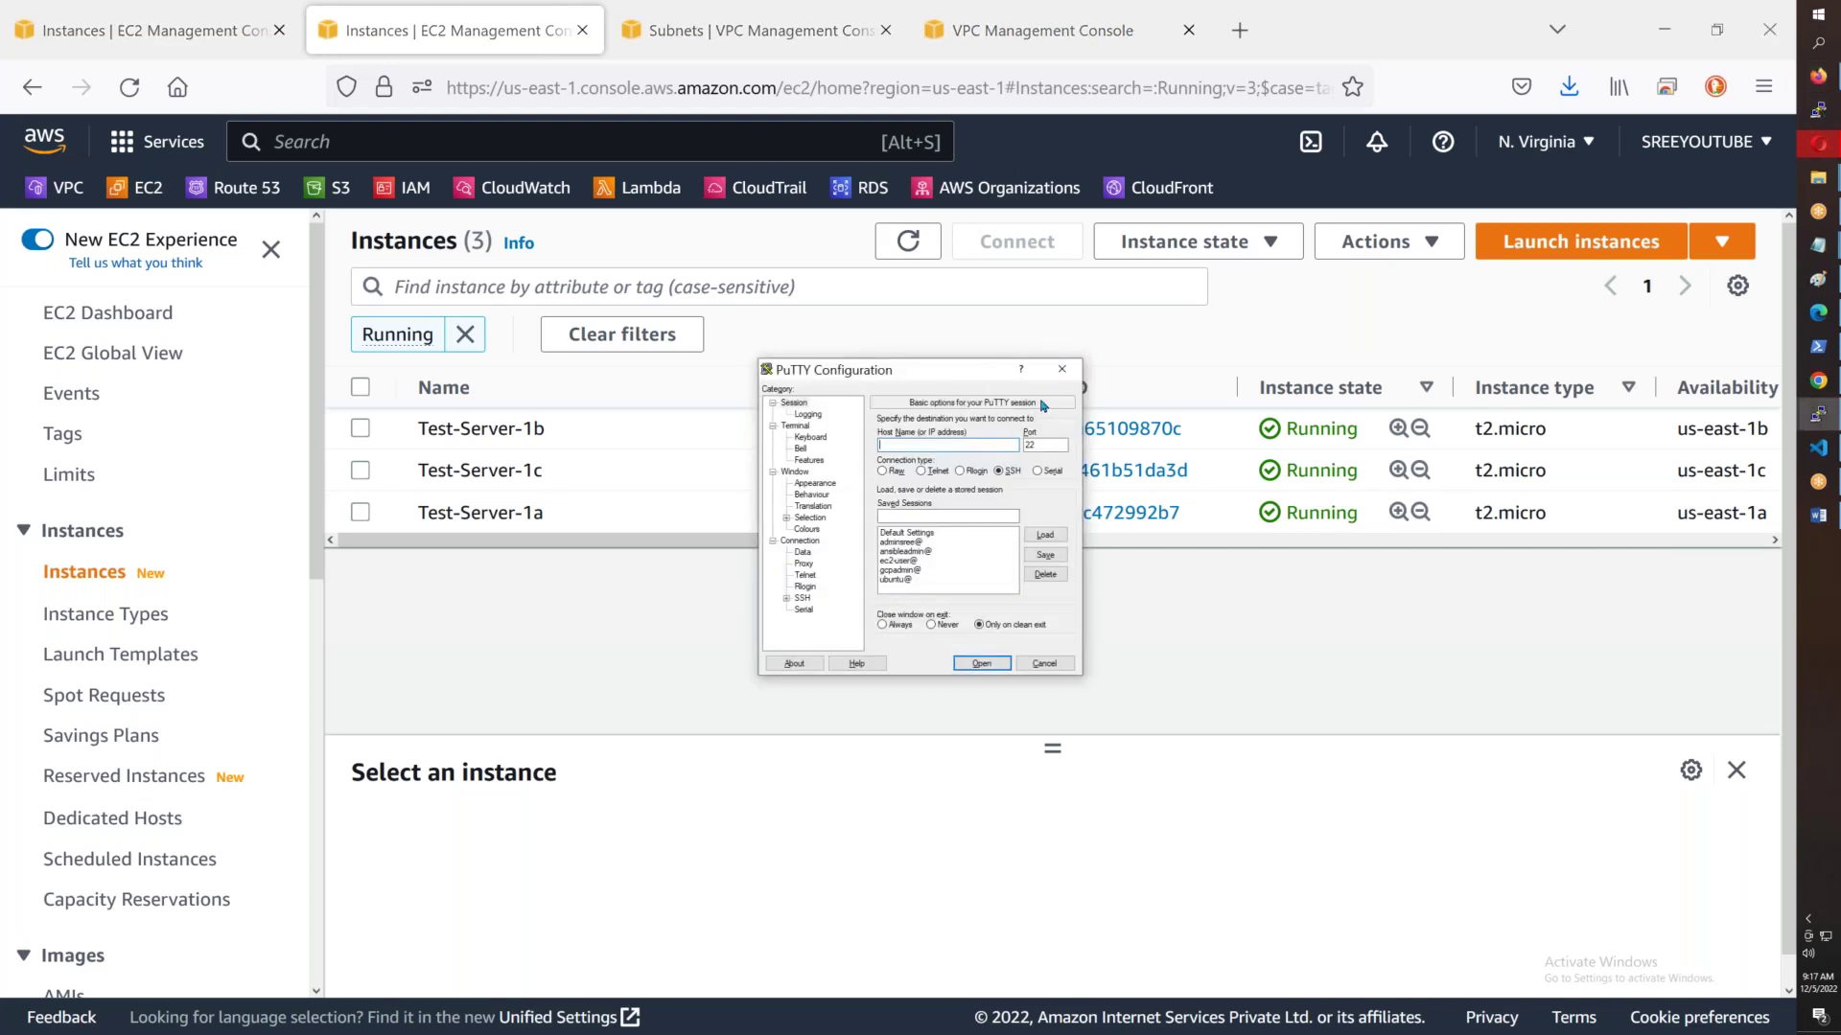
- Close PuTTY, select AWSB43.pem in the Downloads folder, and return to the AWS console
left_click(1044, 663)
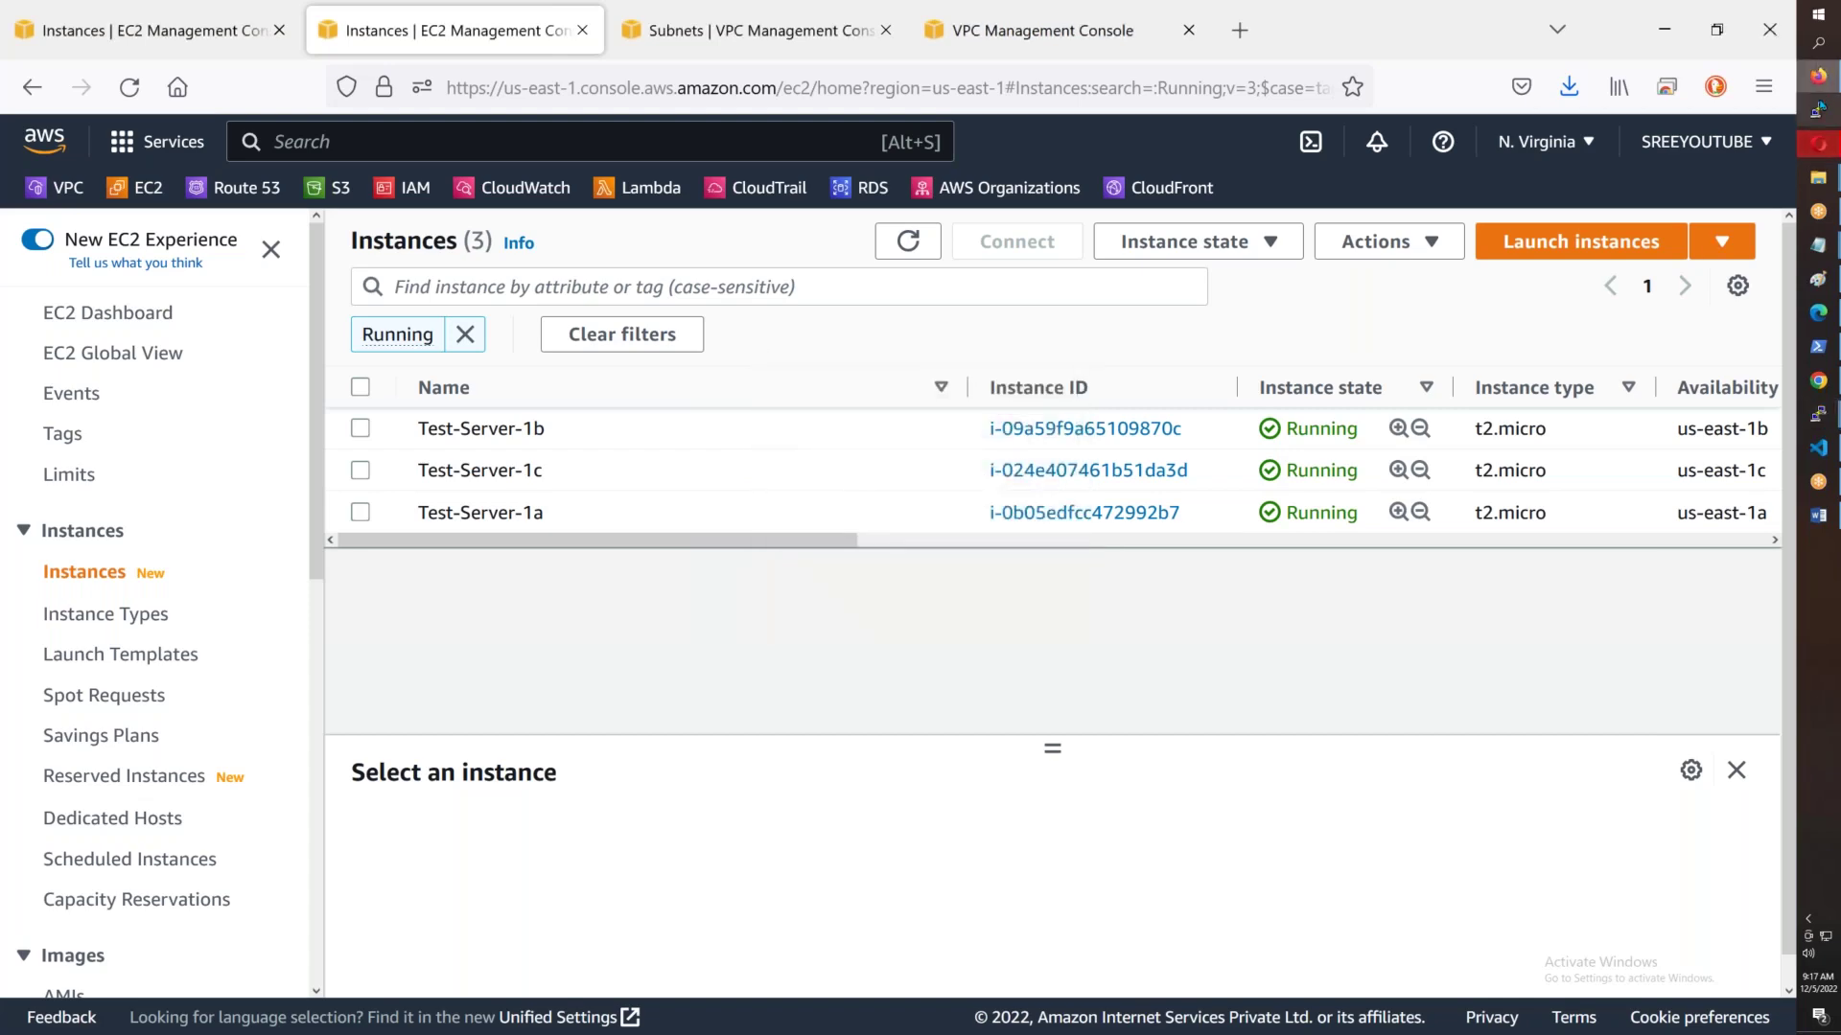
mouse_move(1823, 187)
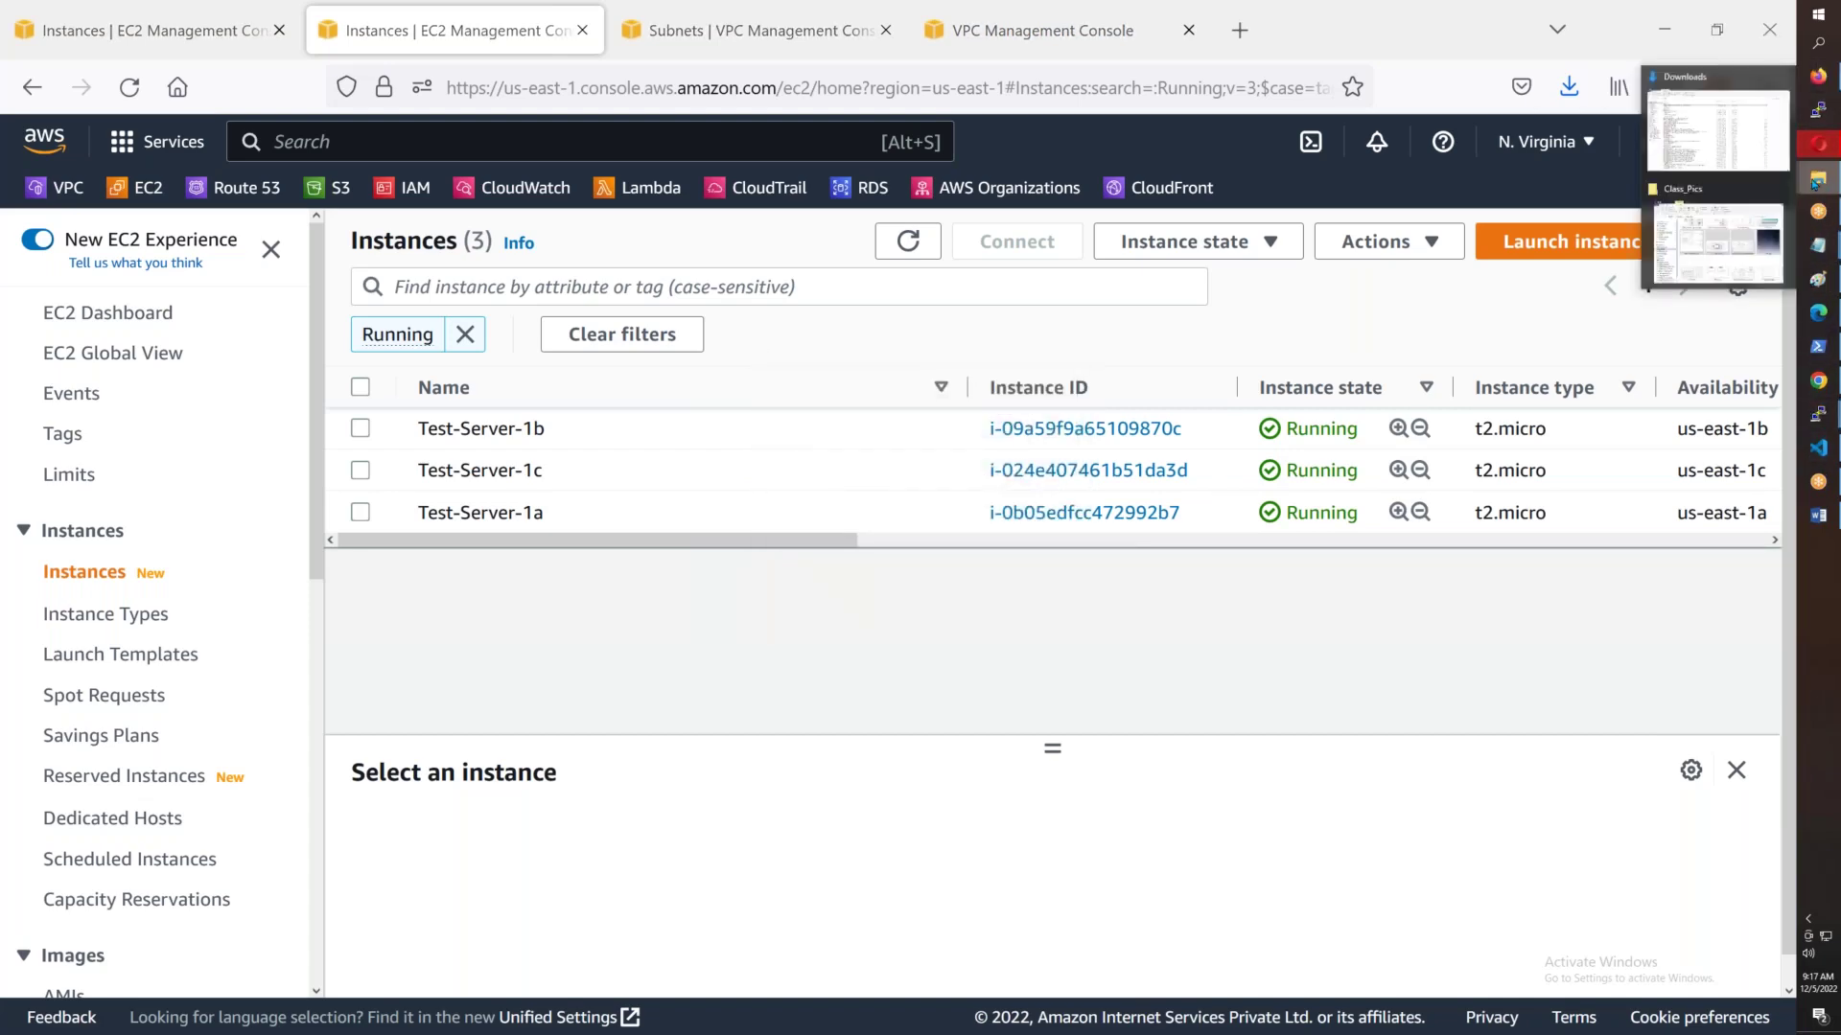
left_click(1716, 129)
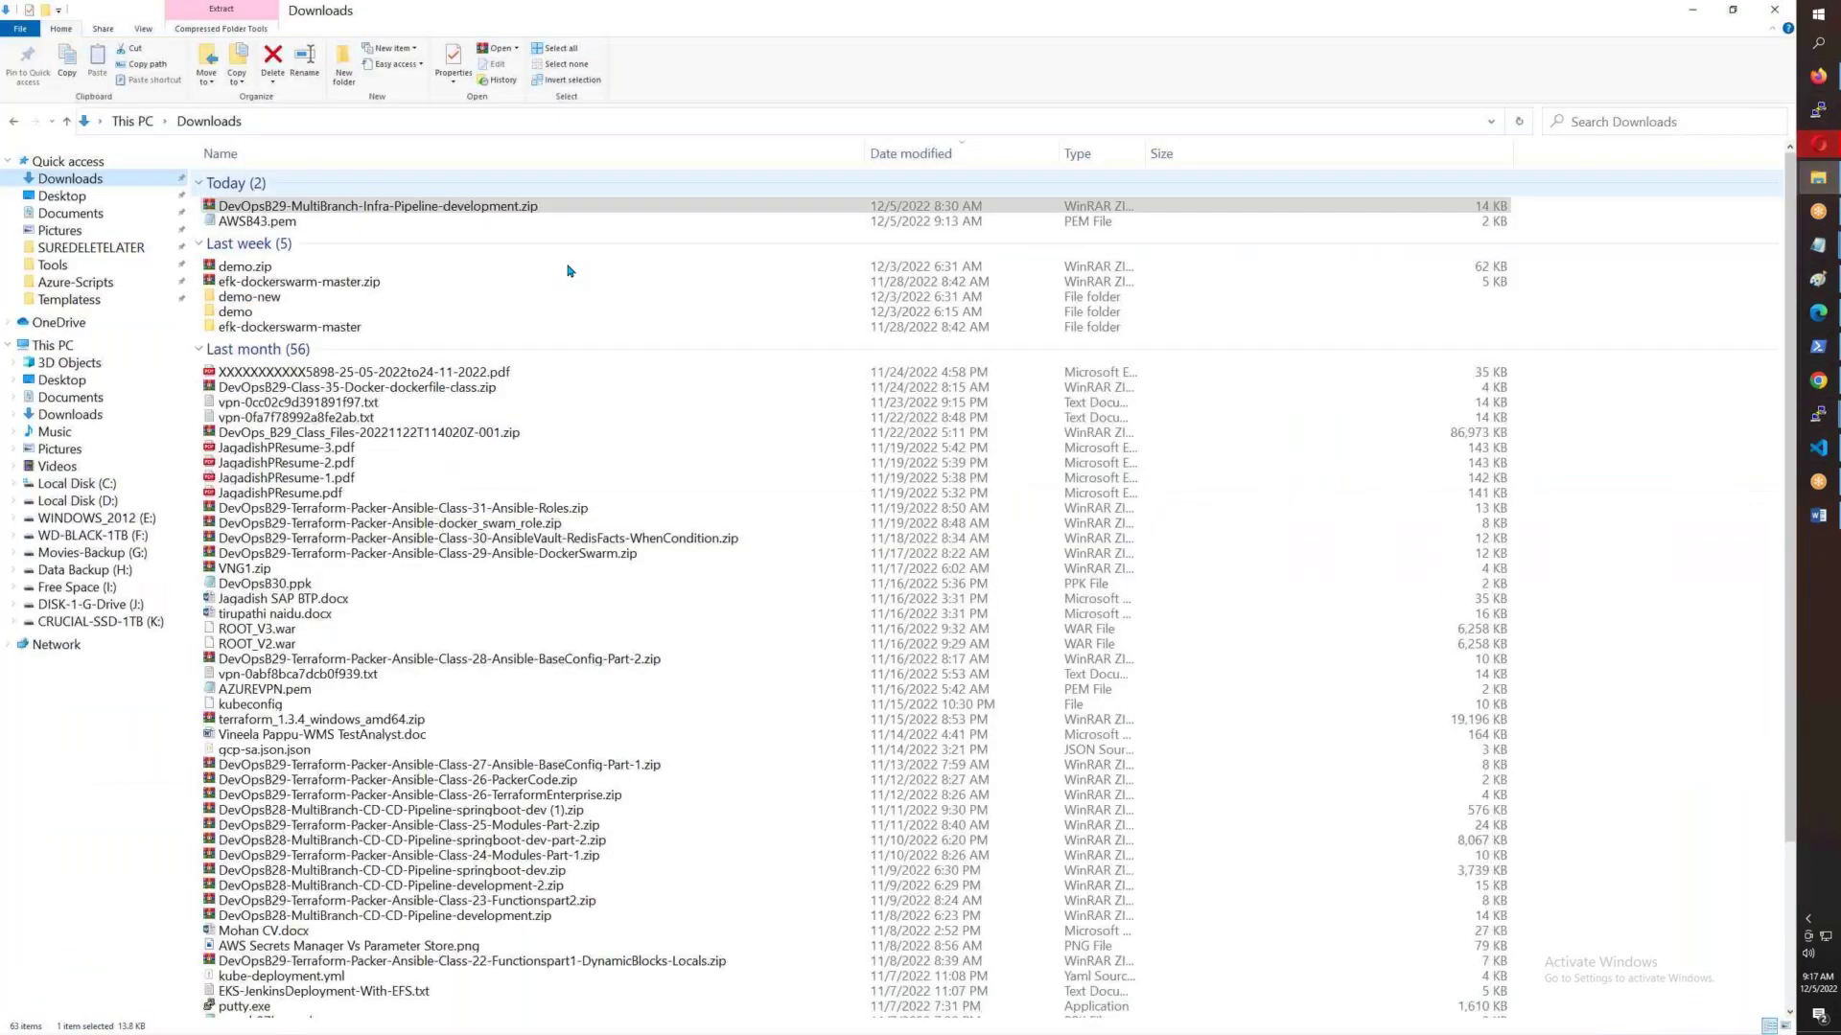
key("Down")
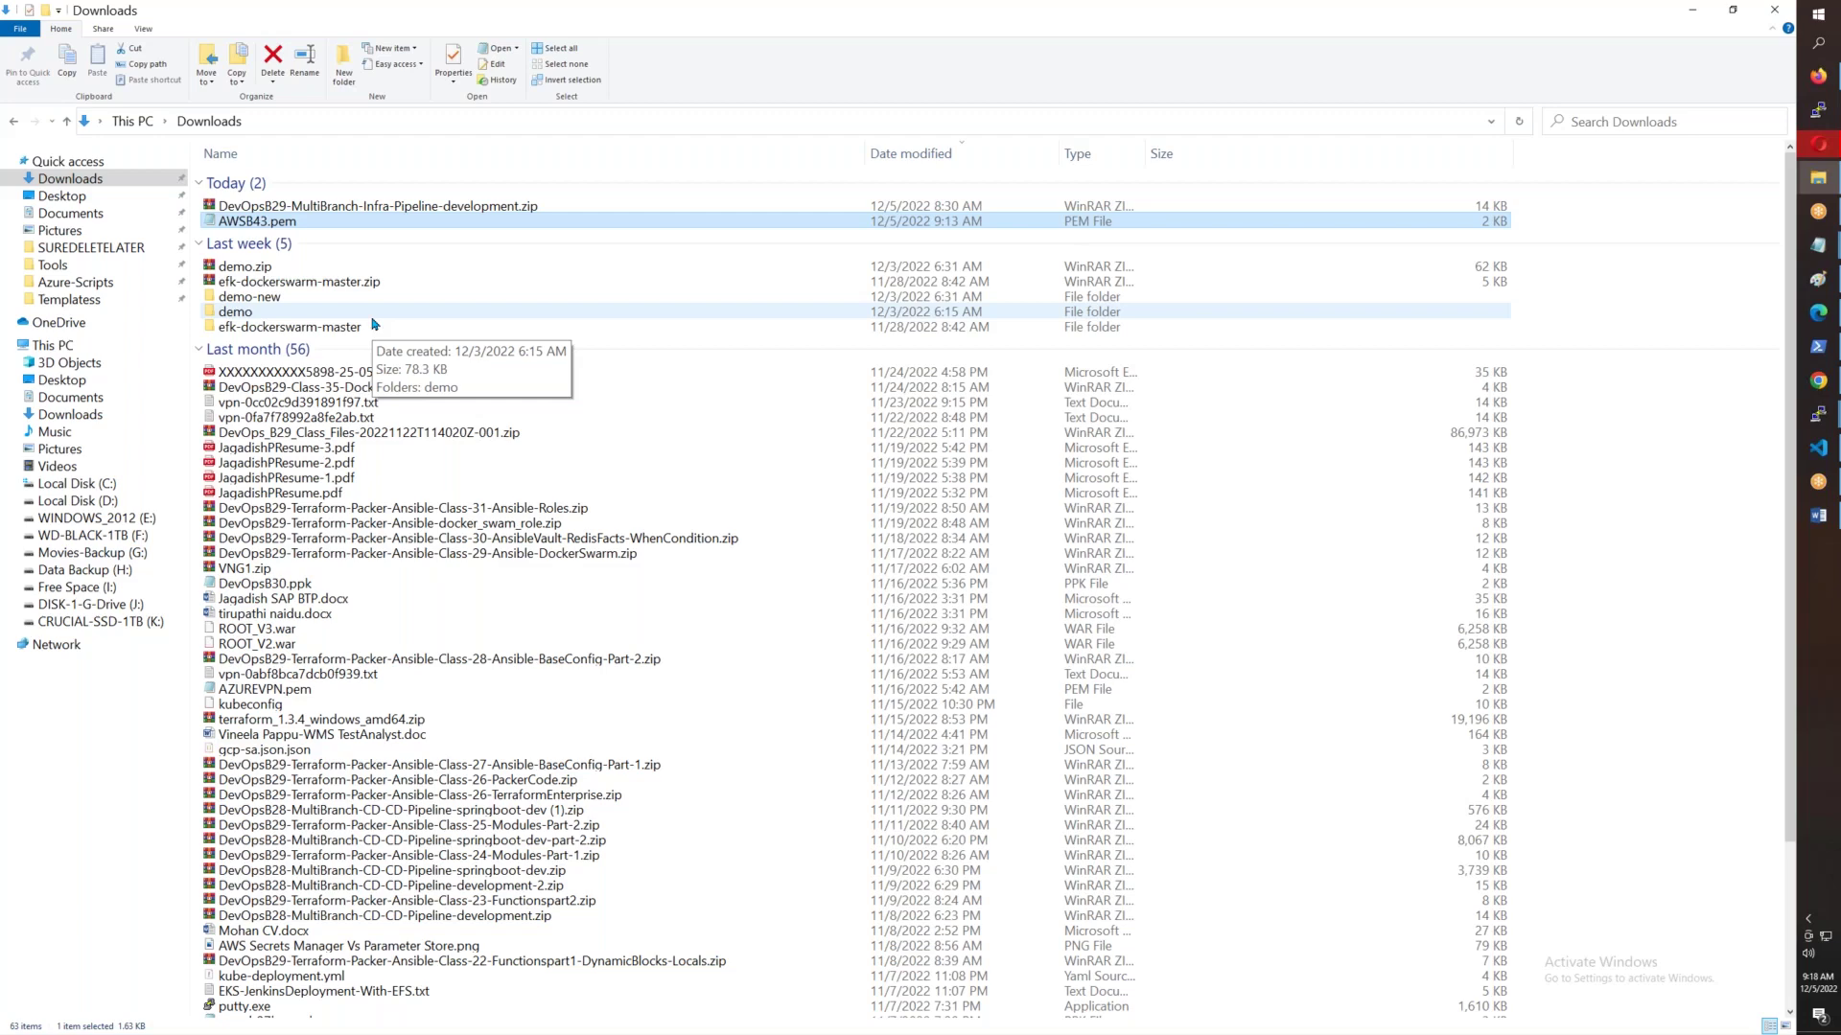
key("alt+Tab")
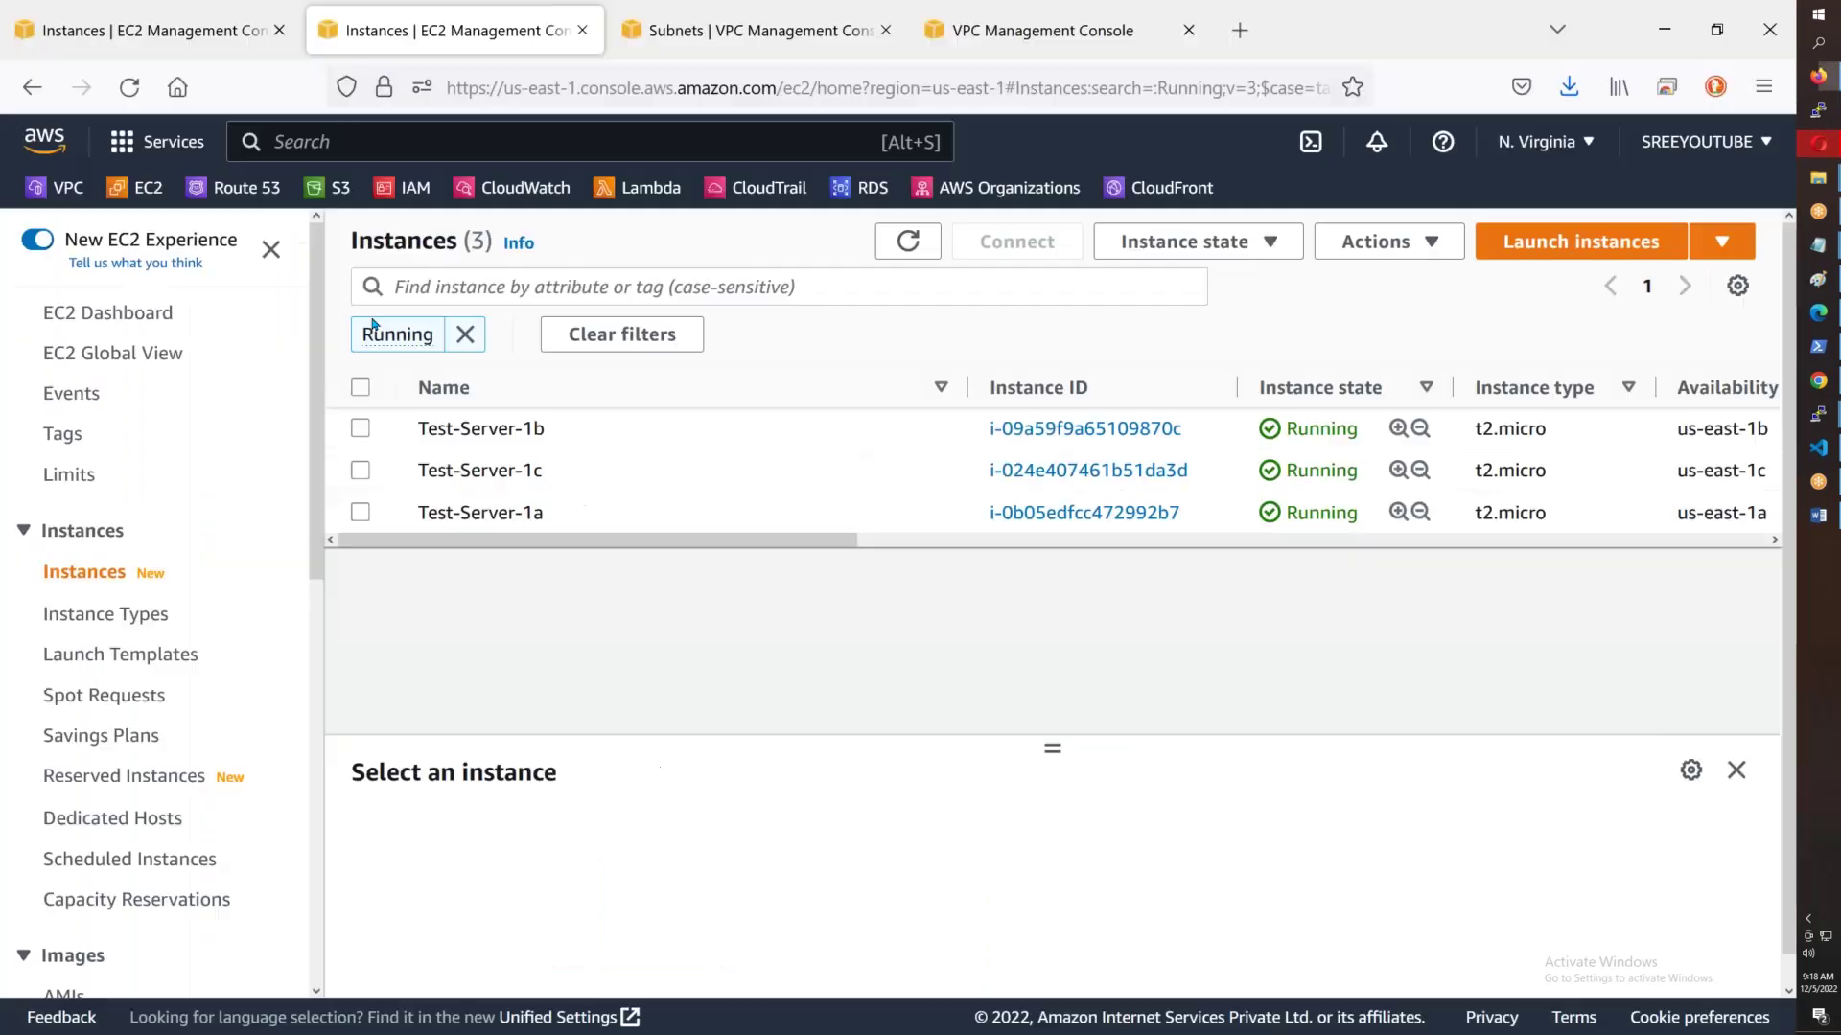
- Search Google for 'putty download' and open the PuTTY latest release page
left_click(1239, 30)
type("google.com")
key("Return")
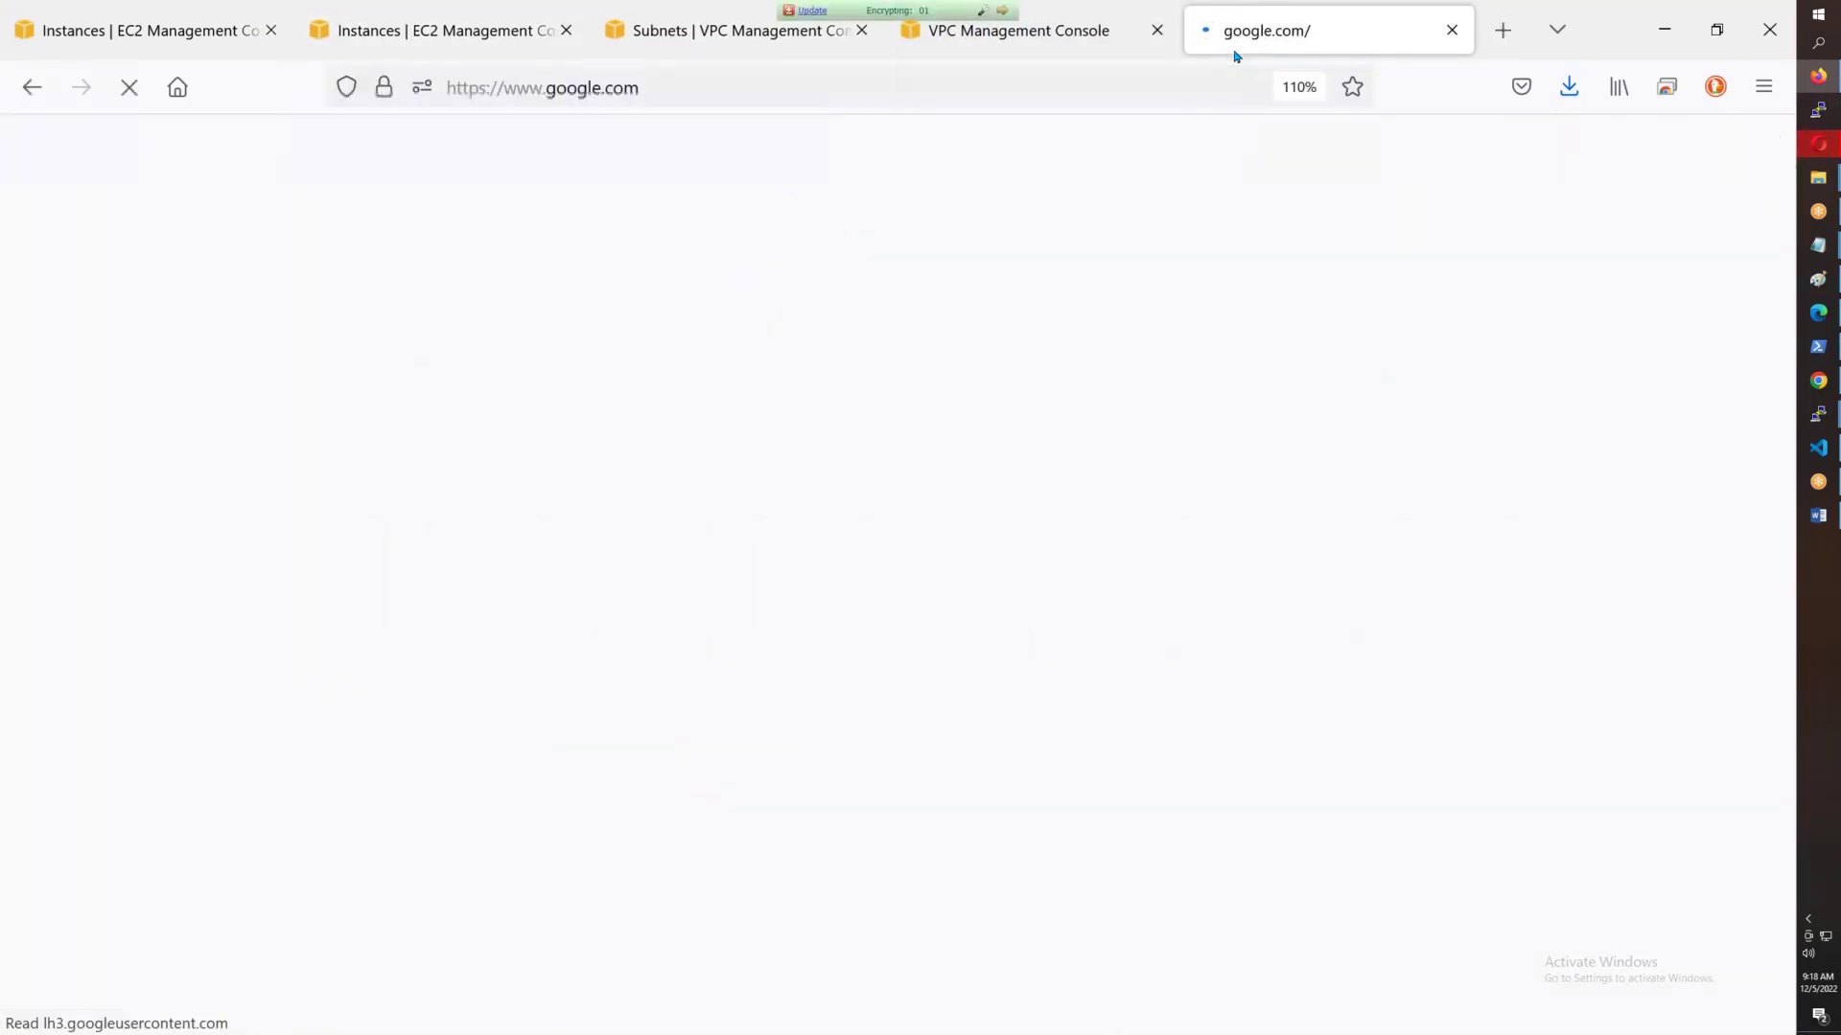
type("p")
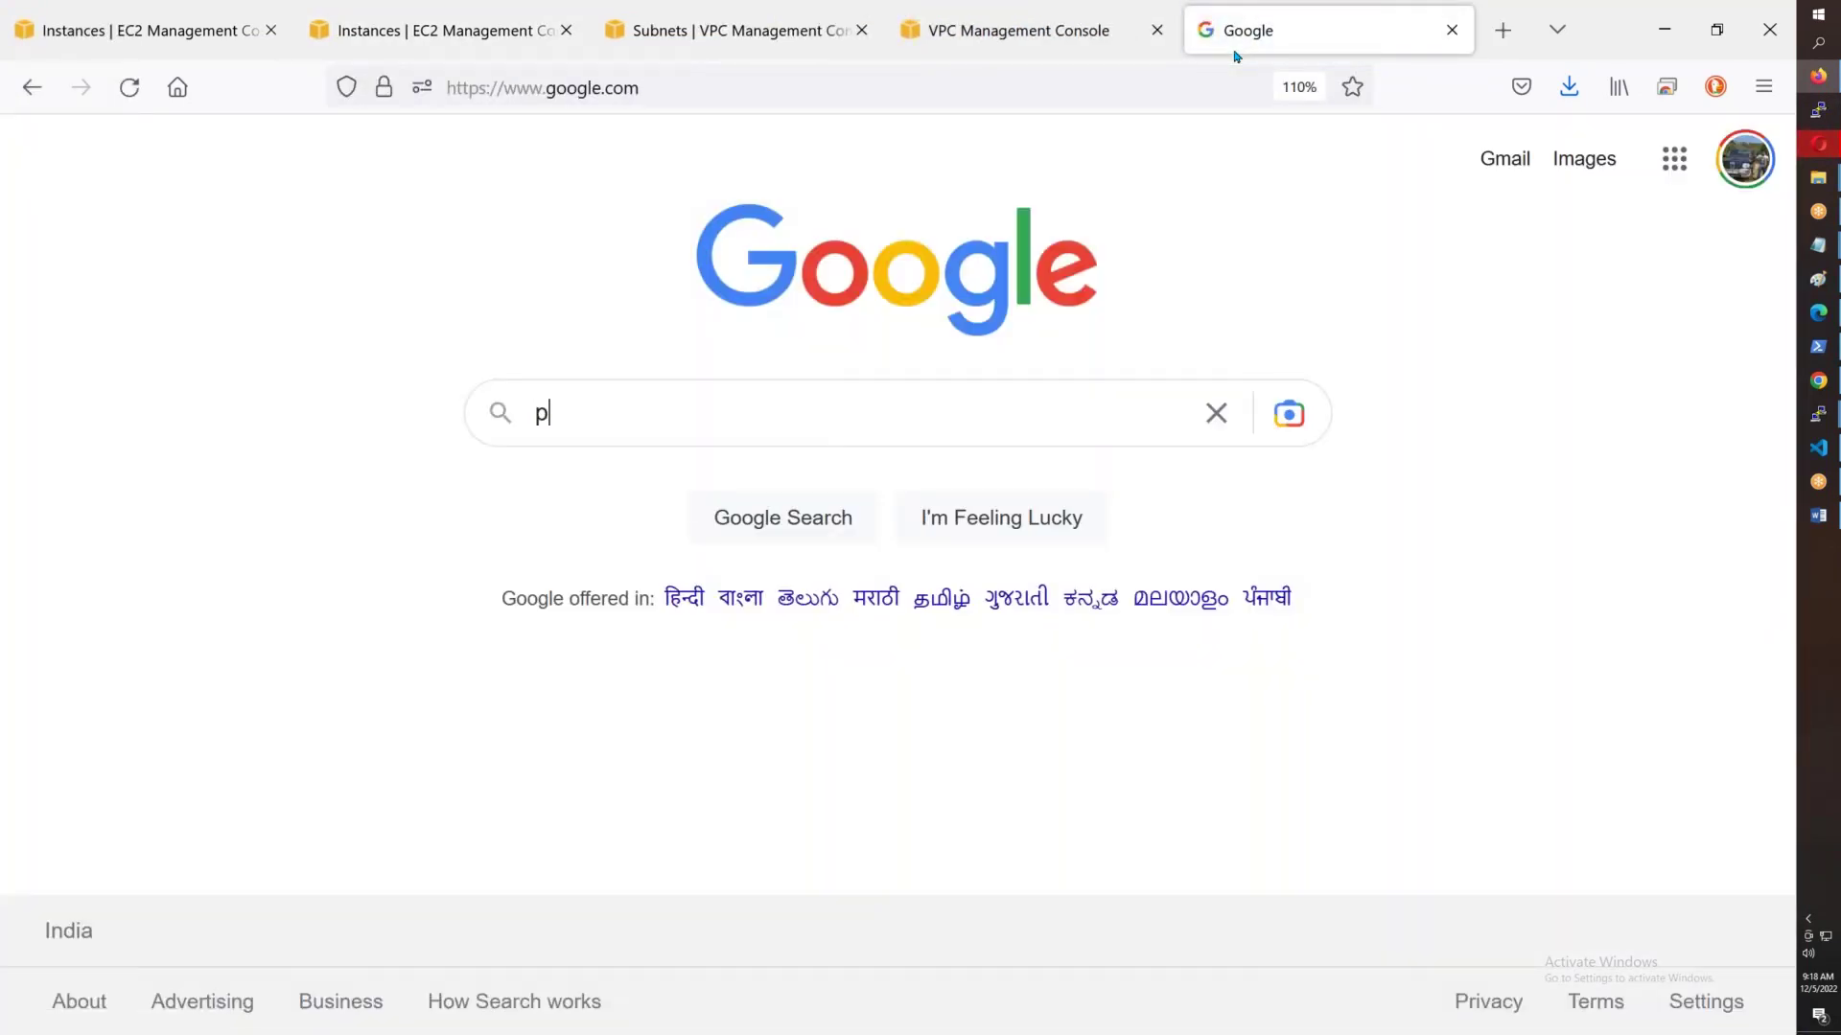
type("utty download")
key("Return")
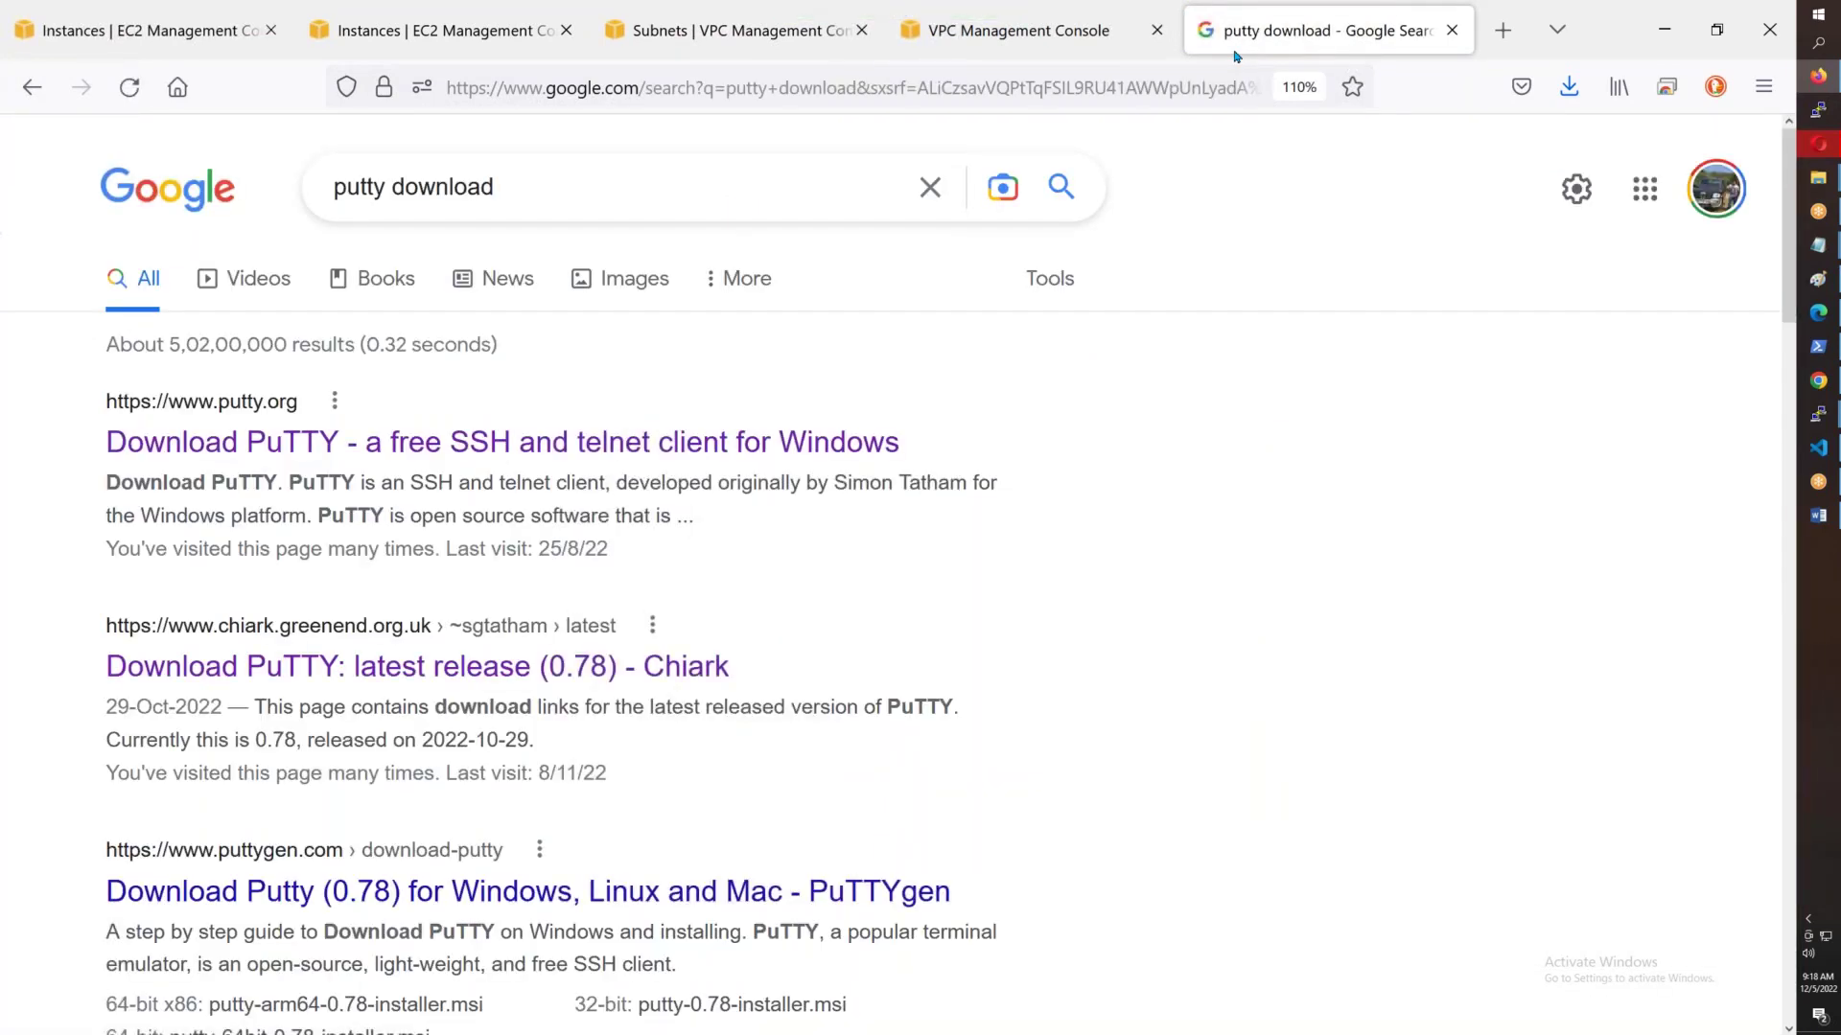
left_click(508, 443)
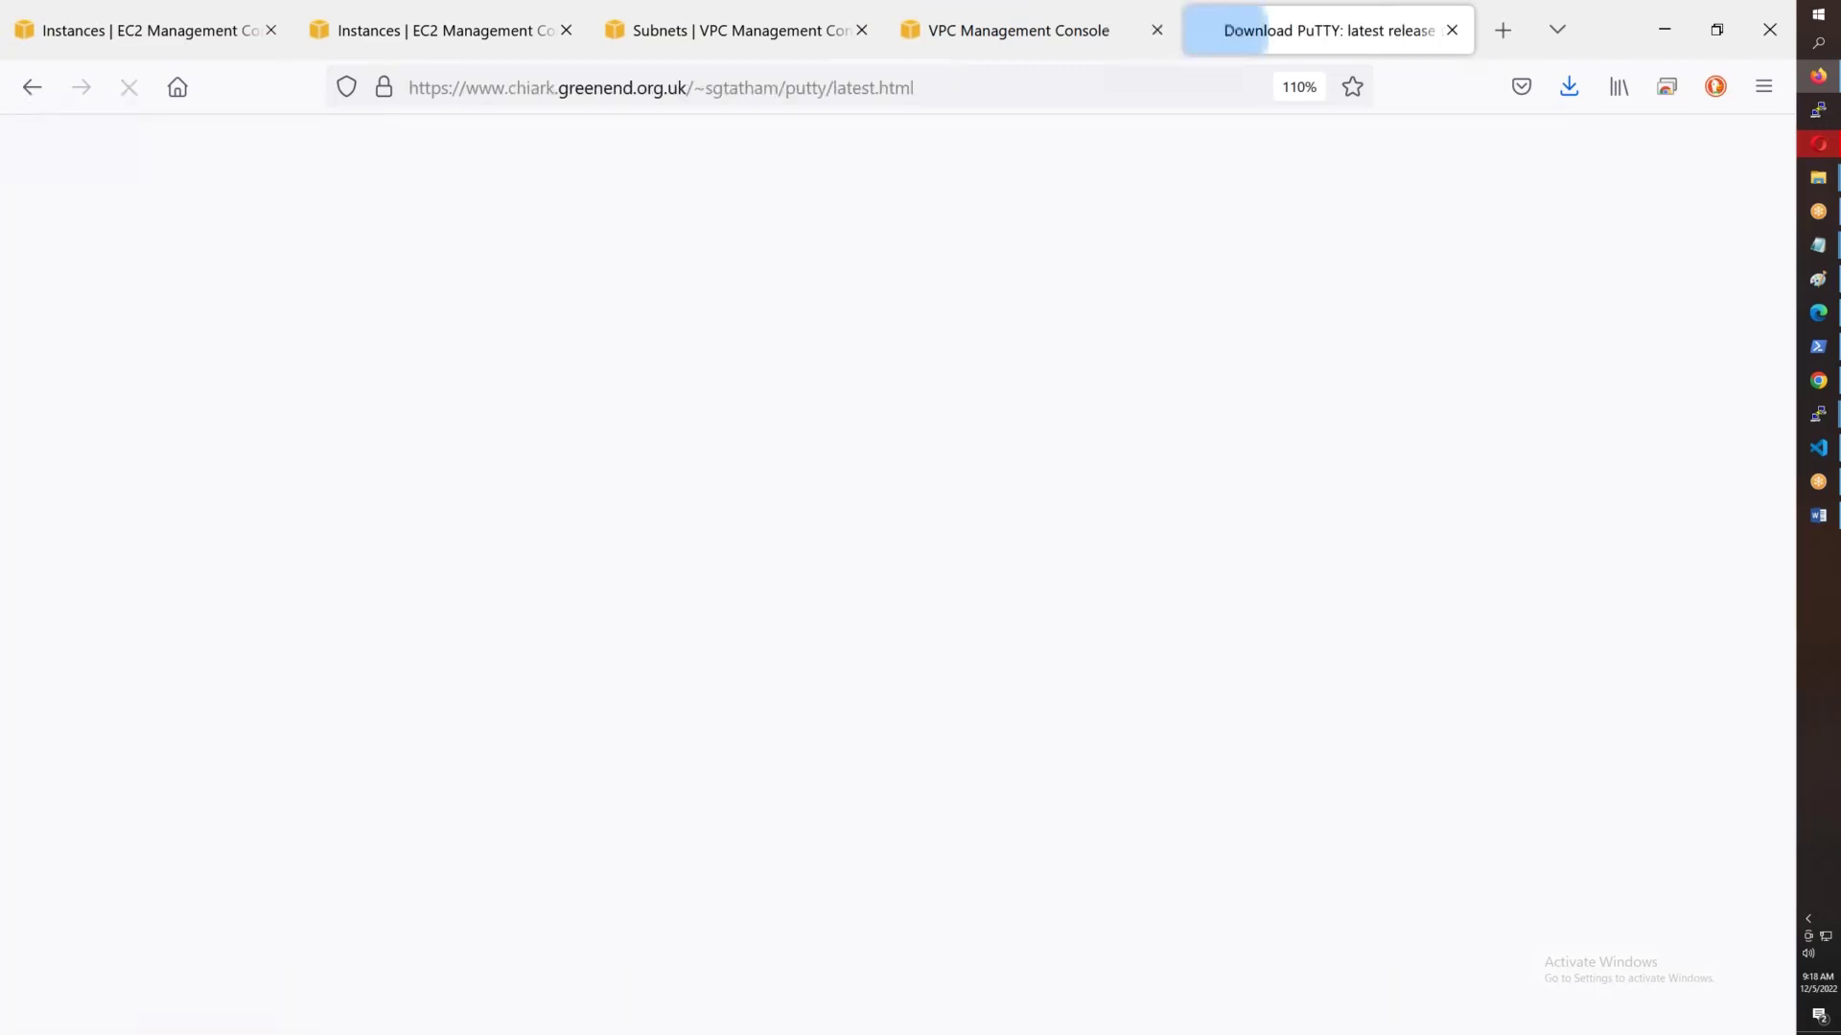
- Save the 64-bit x86 putty.exe into SUREDELETELATER > AWSB43
scroll(544, 487, "down", 7)
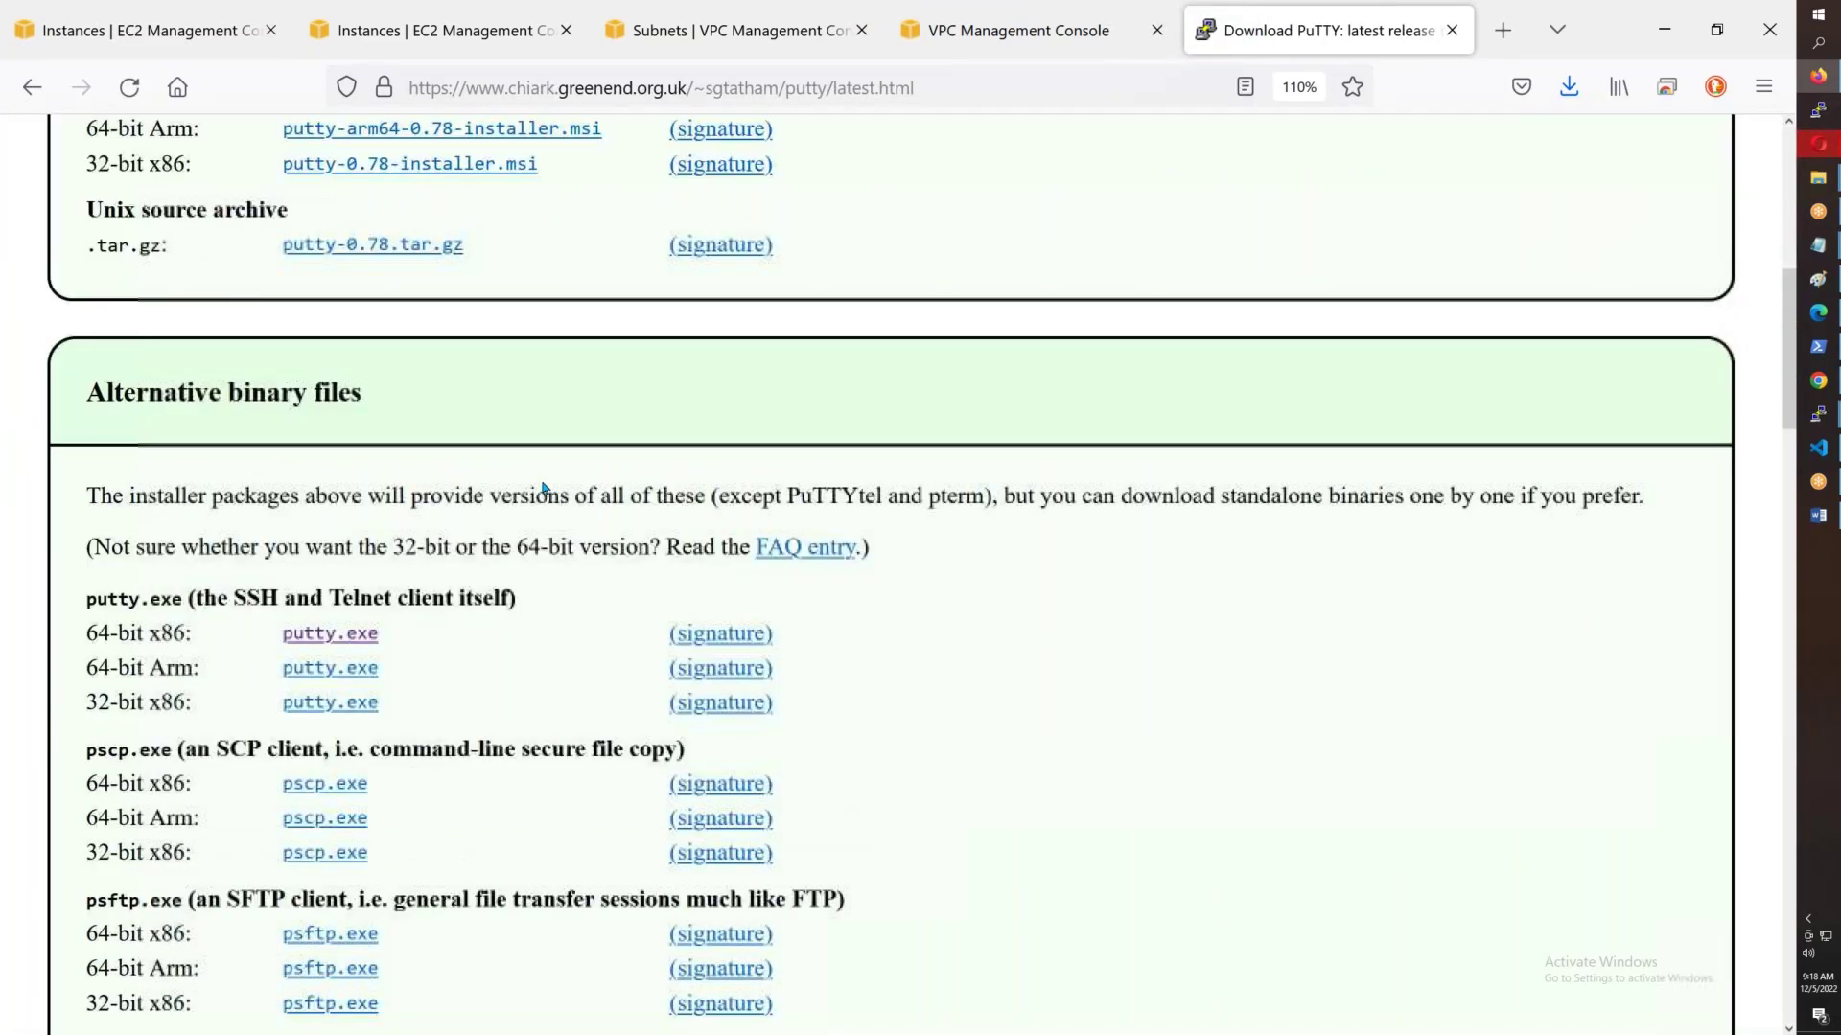
scroll(542, 487, "down", 2)
left_click_drag(85, 412, 187, 427)
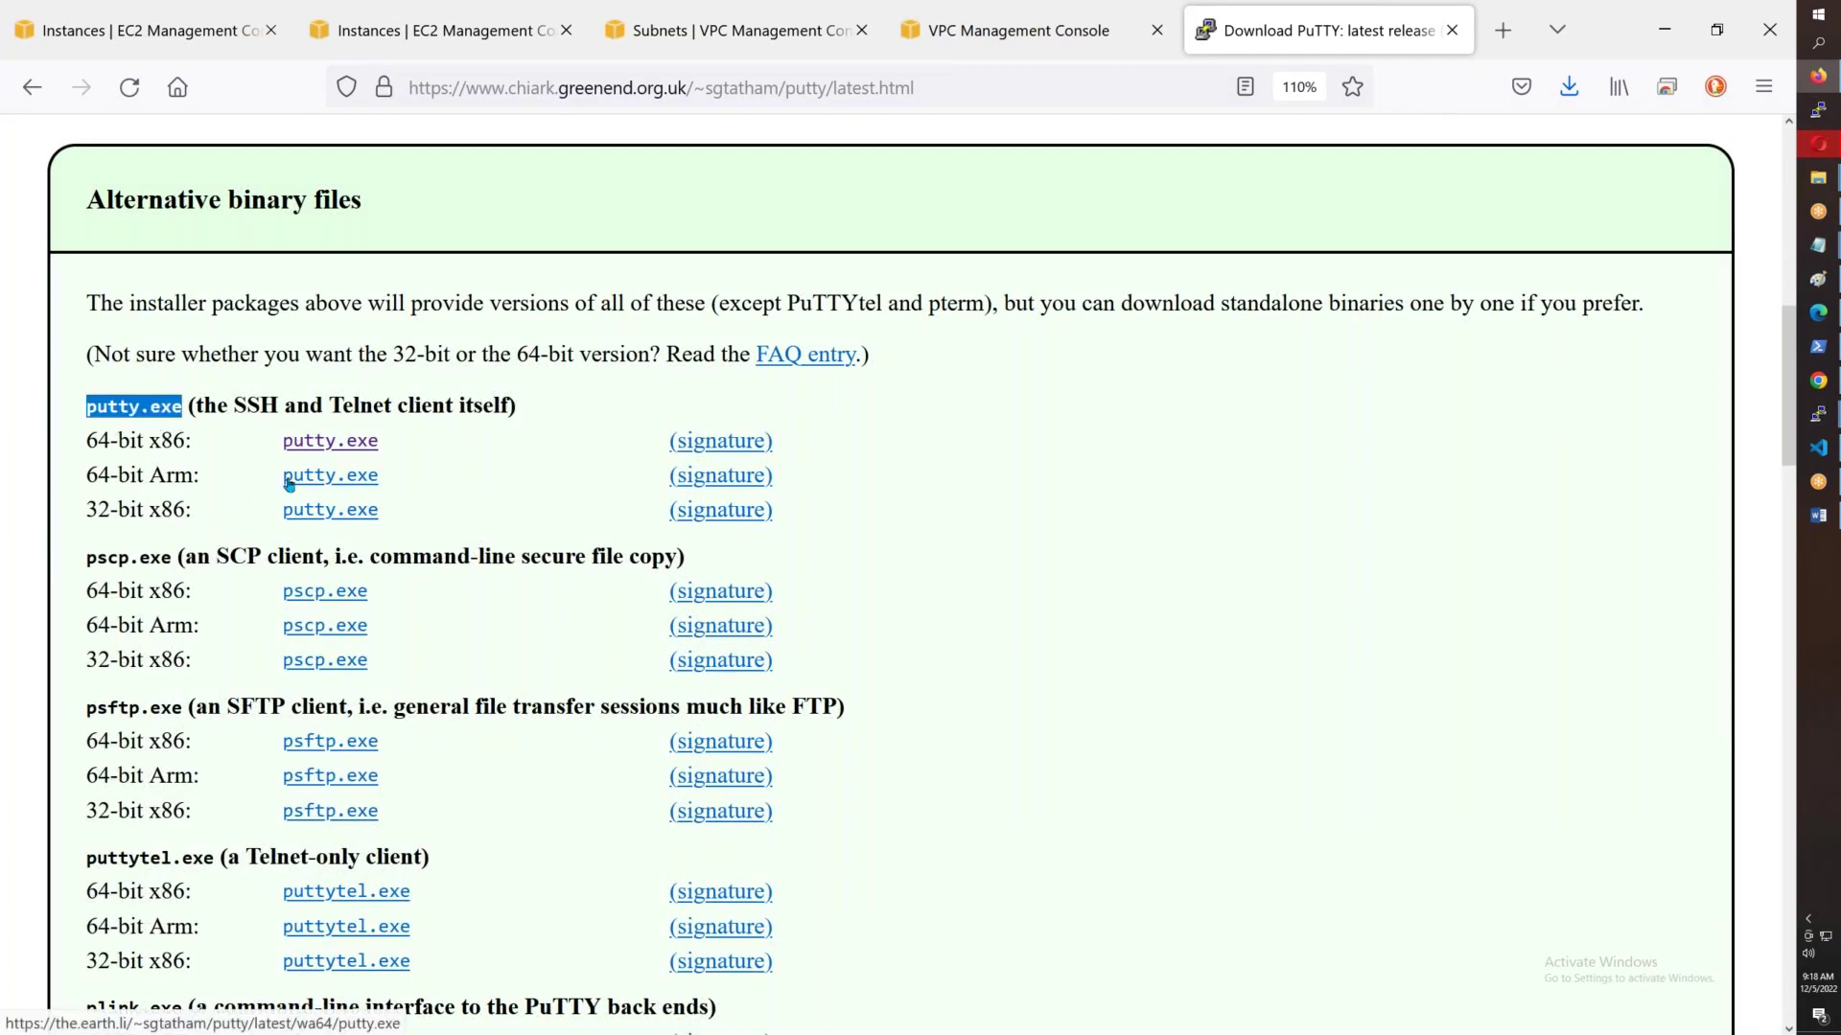
left_click(300, 450)
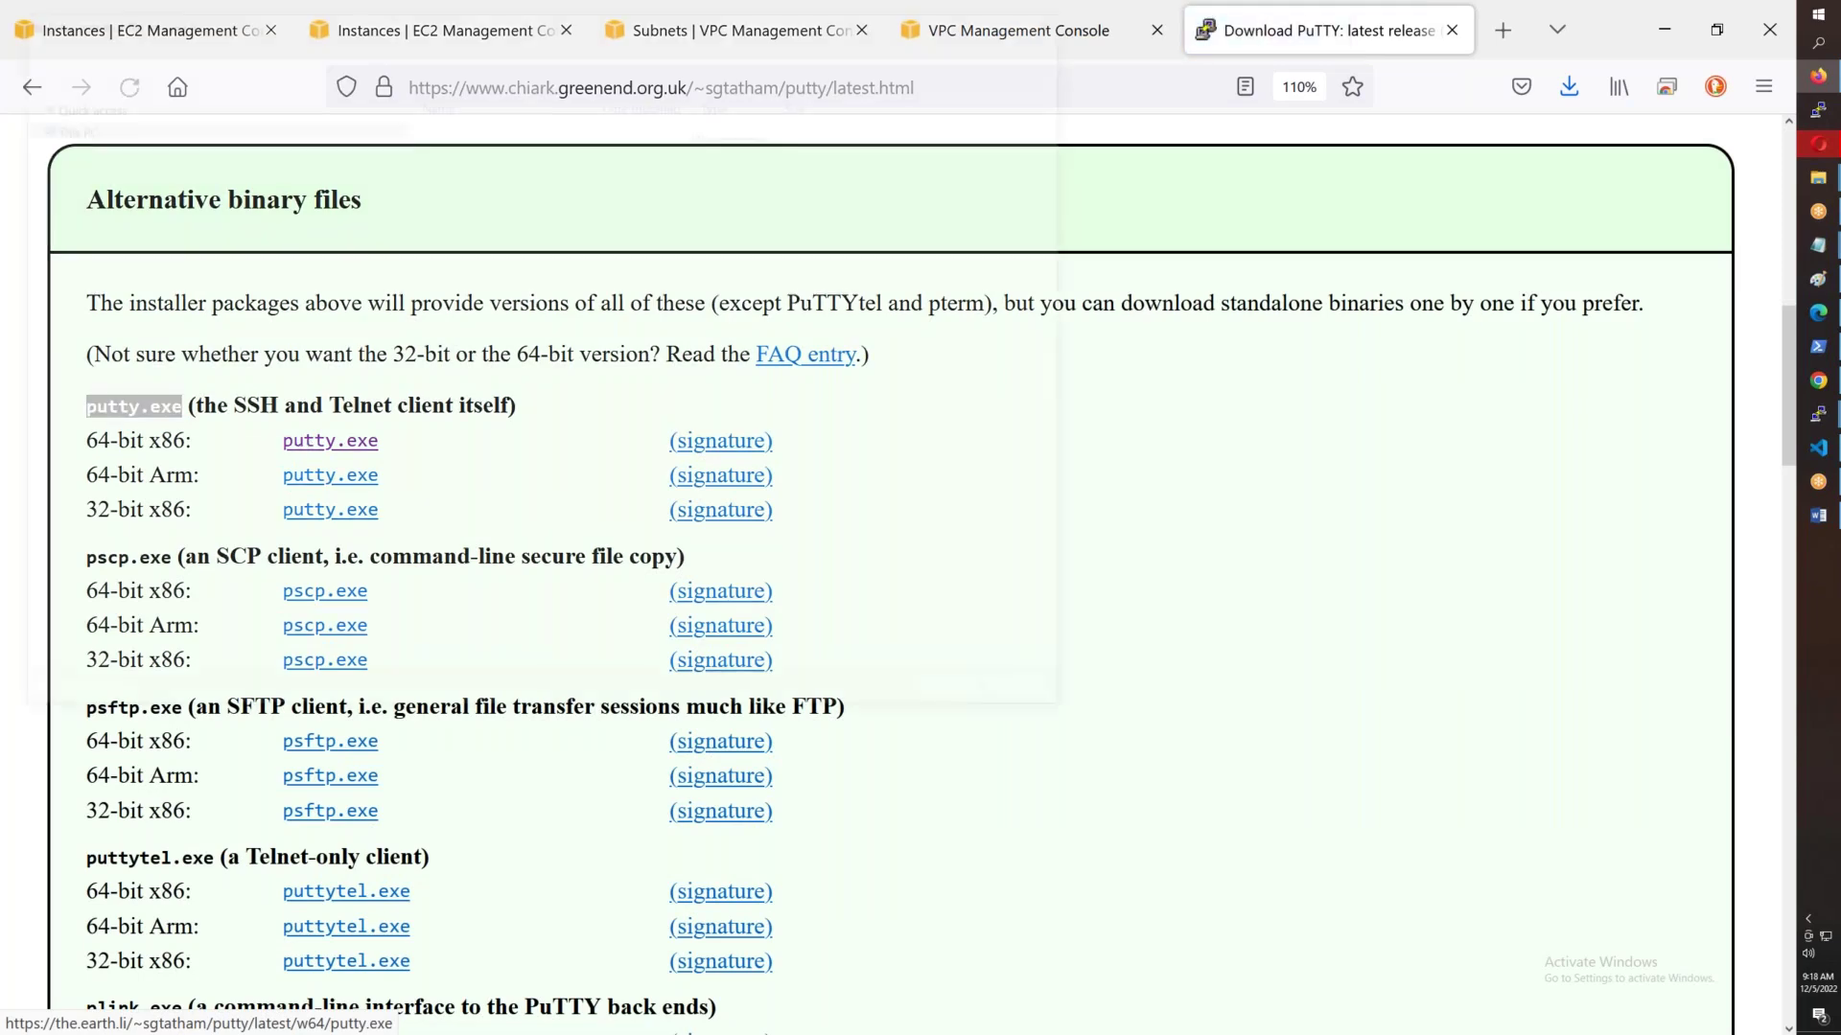
left_click(135, 208)
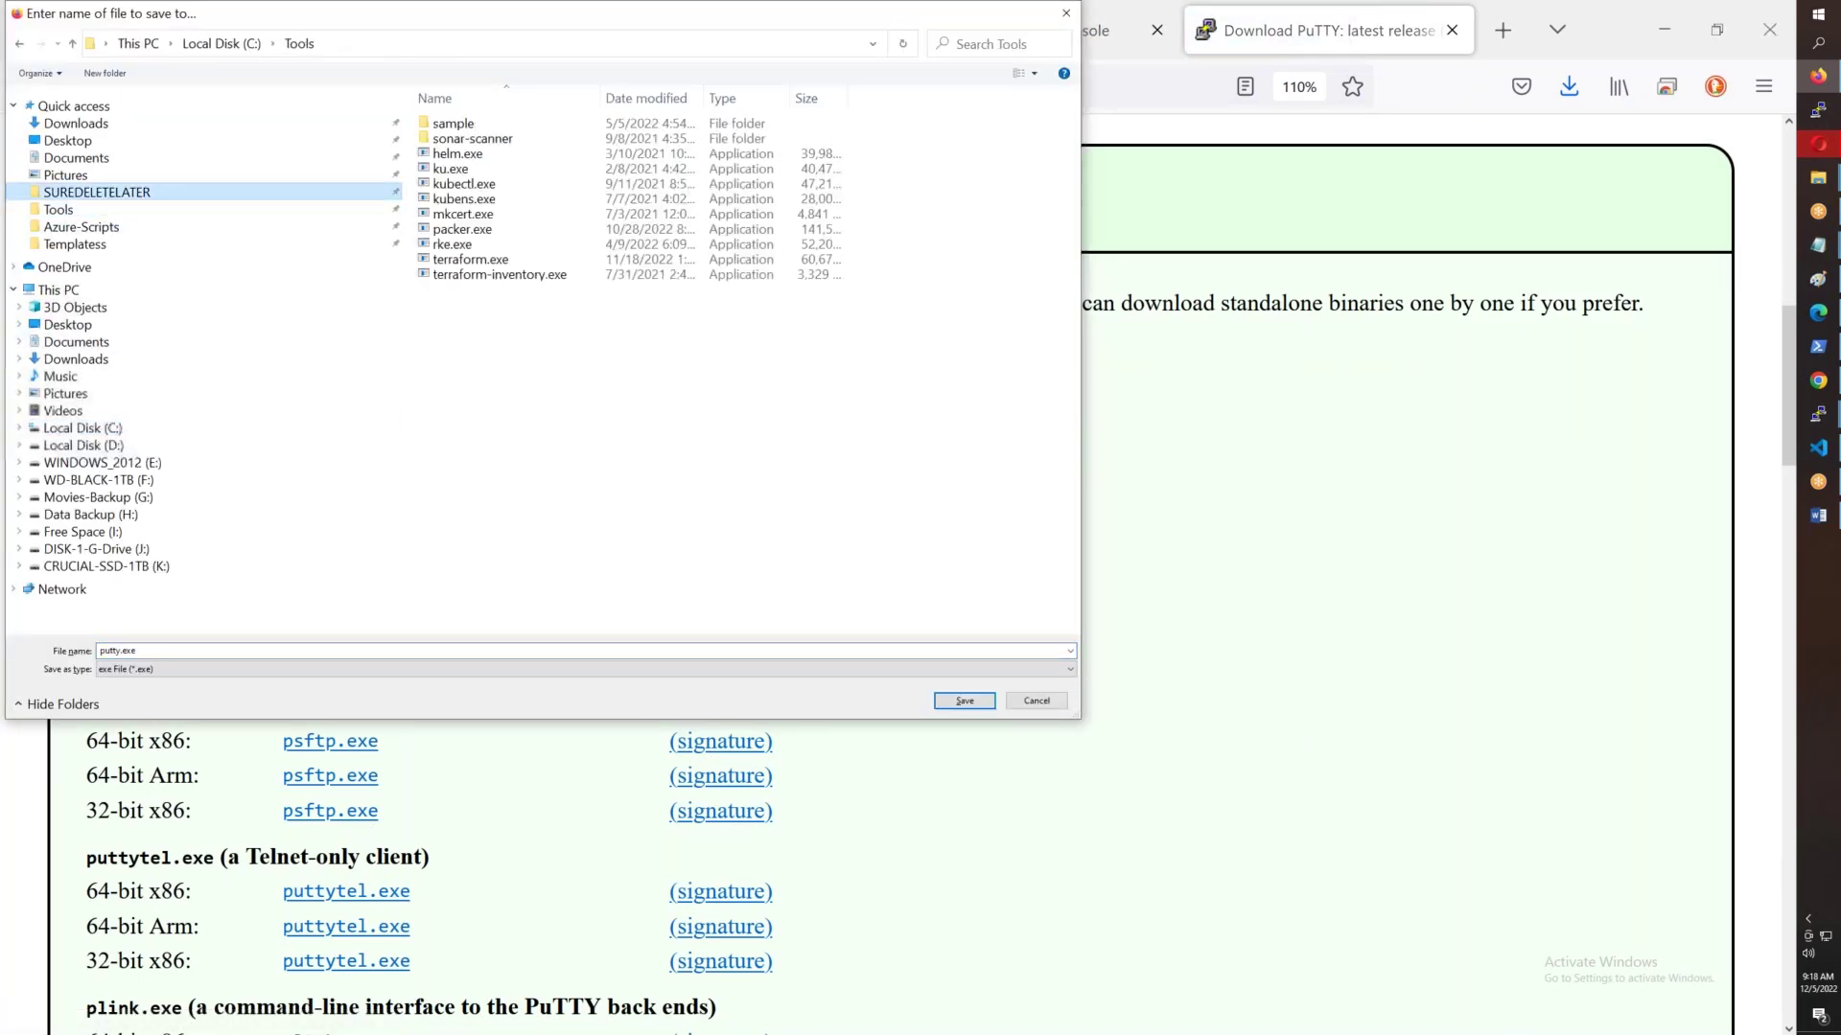
left_click(140, 194)
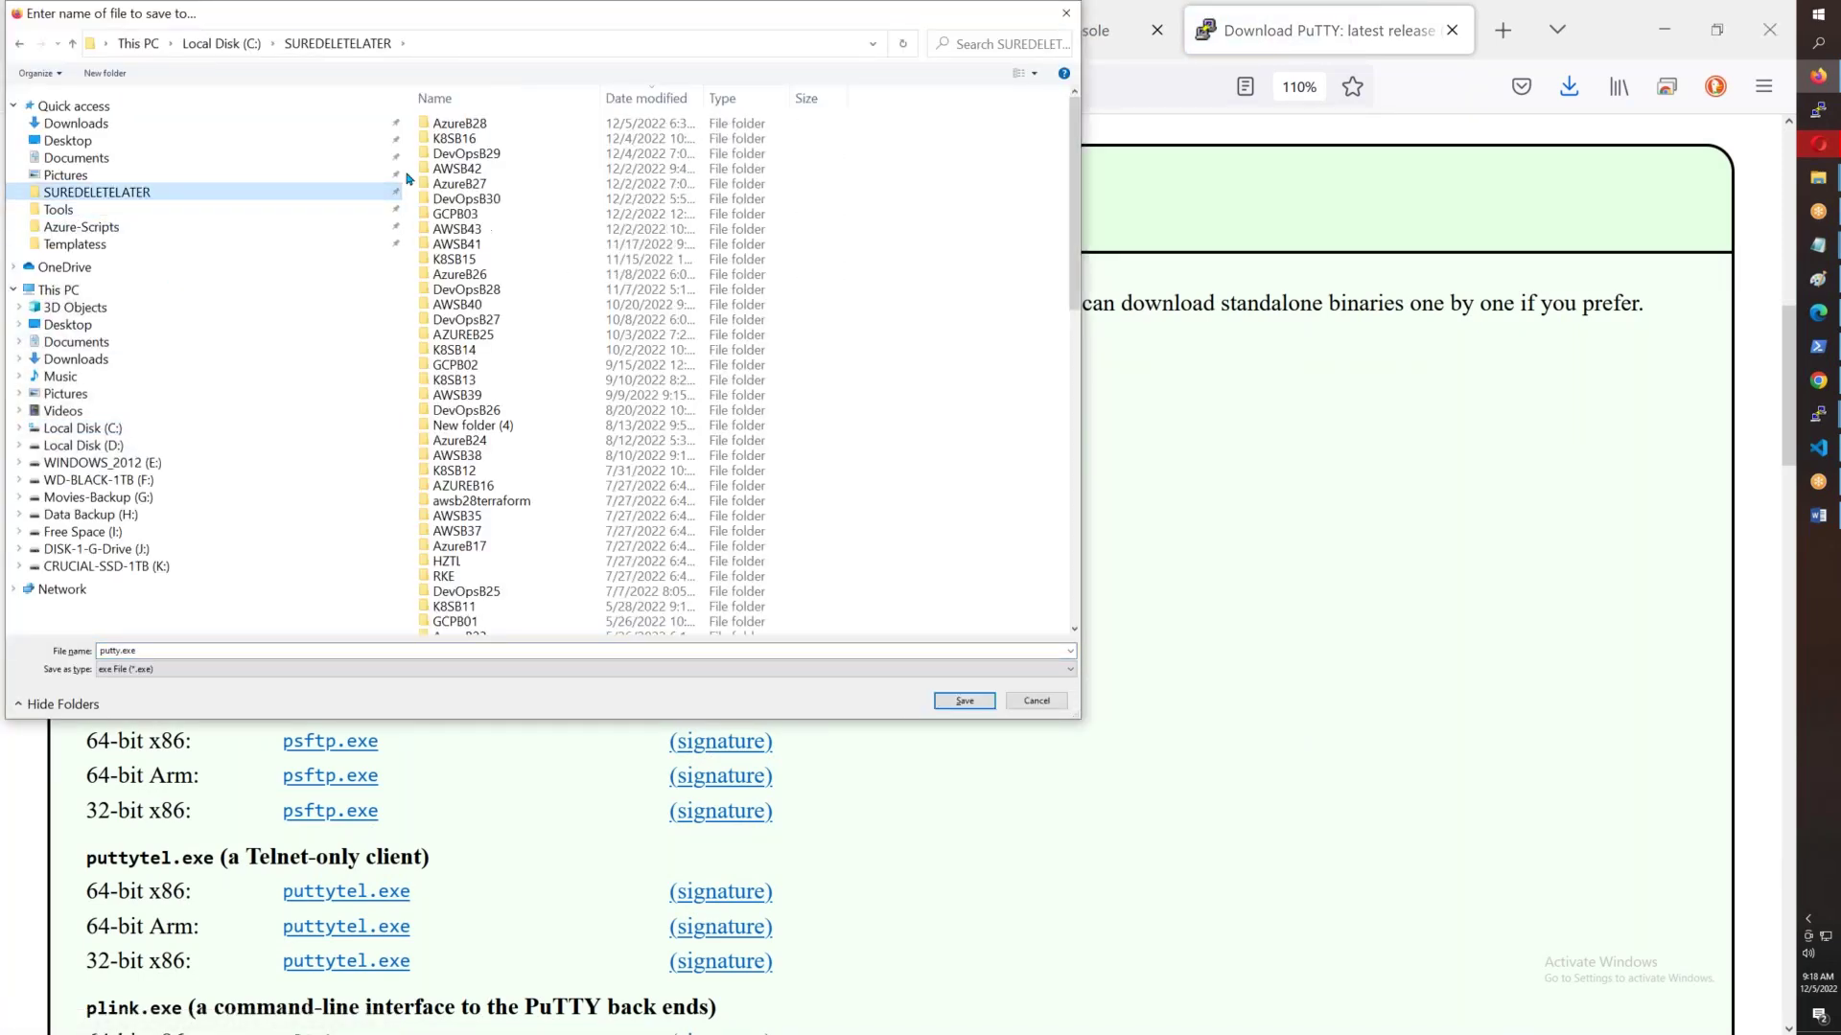
double_click(457, 229)
left_click(963, 701)
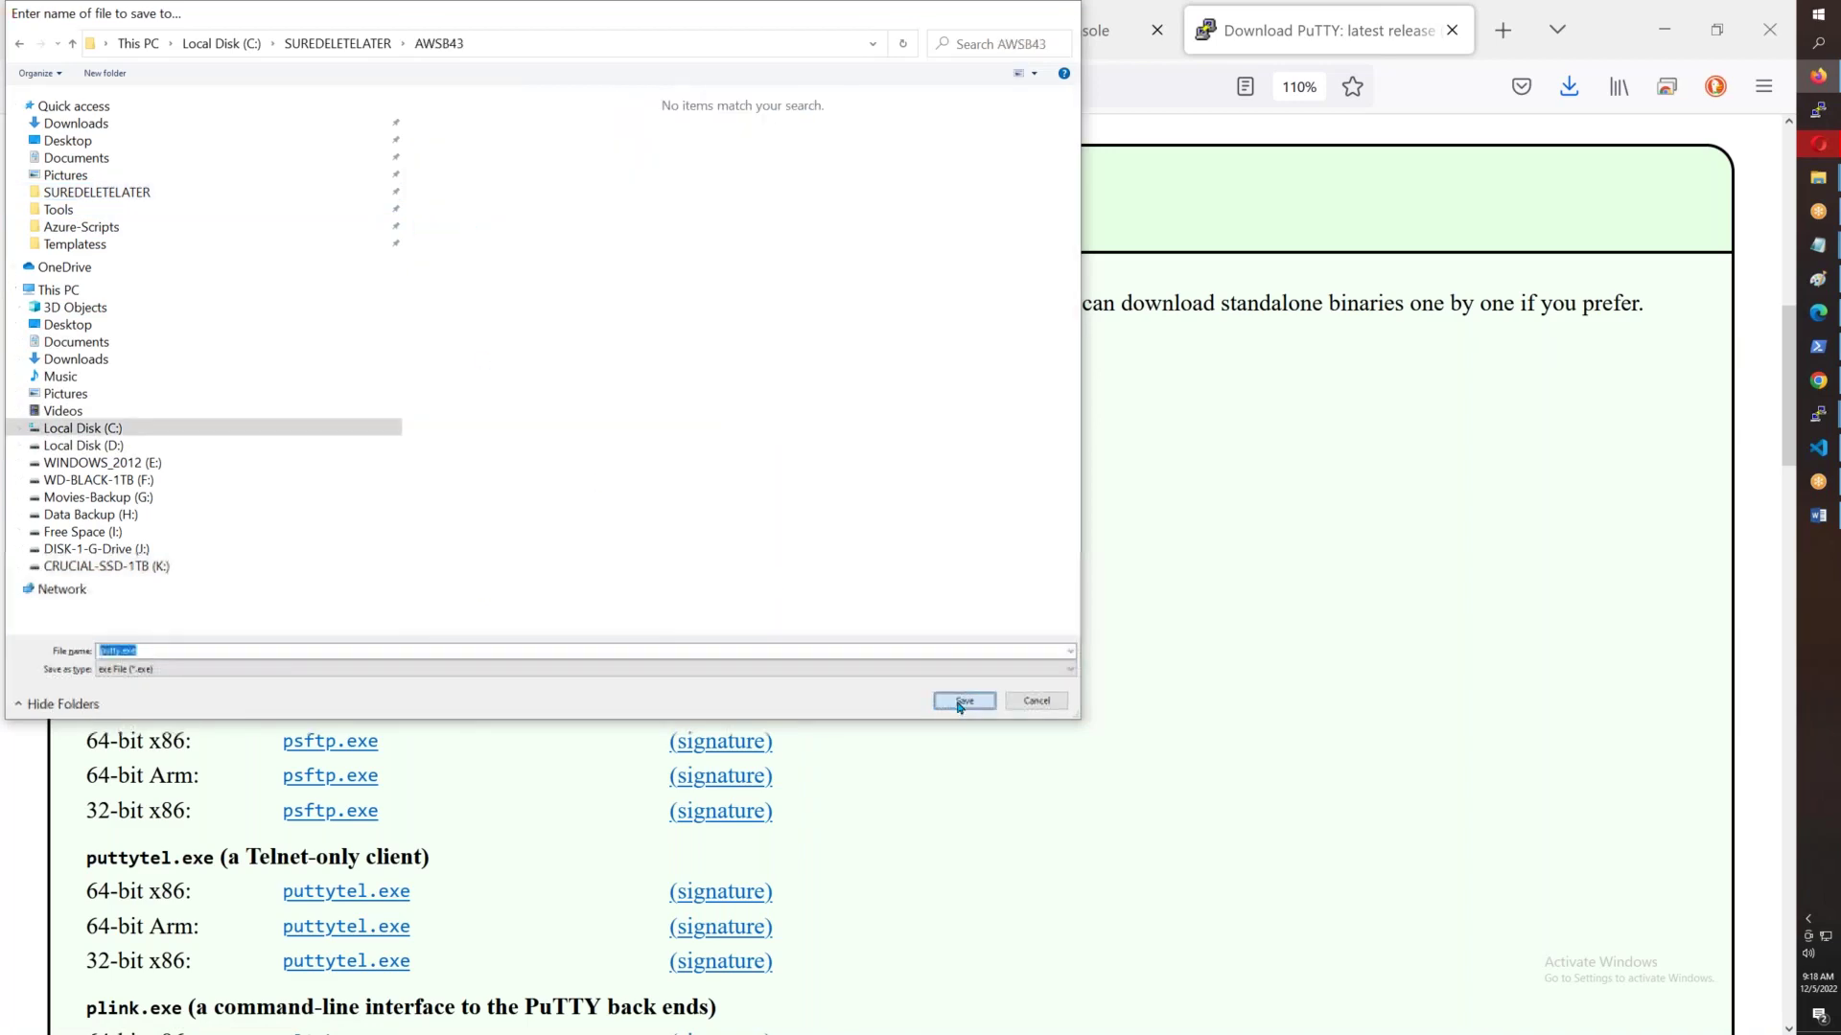
- Save the 64-bit puttygen.exe into AWSB43 and close the PuTTY download tab
scroll(957, 706, "down", 1)
scroll(892, 575, "down", 5)
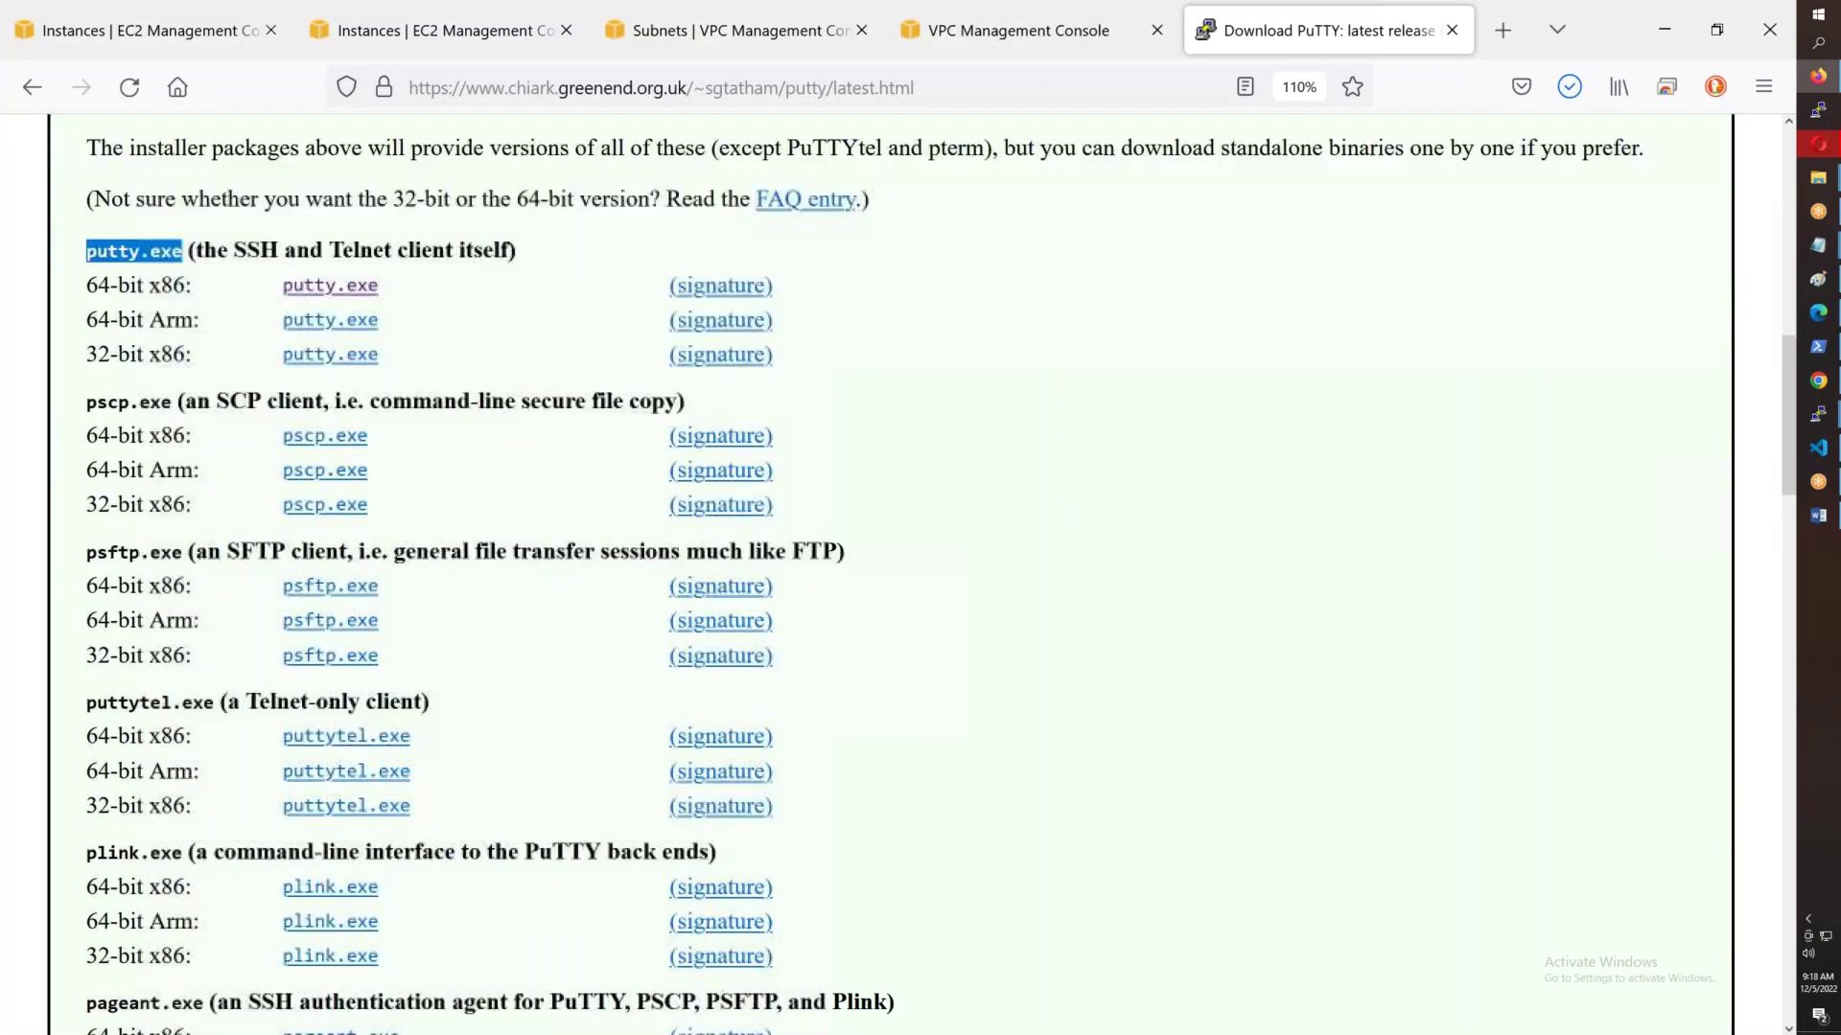
scroll(403, 542, "down", 2)
left_click_drag(86, 688, 227, 688)
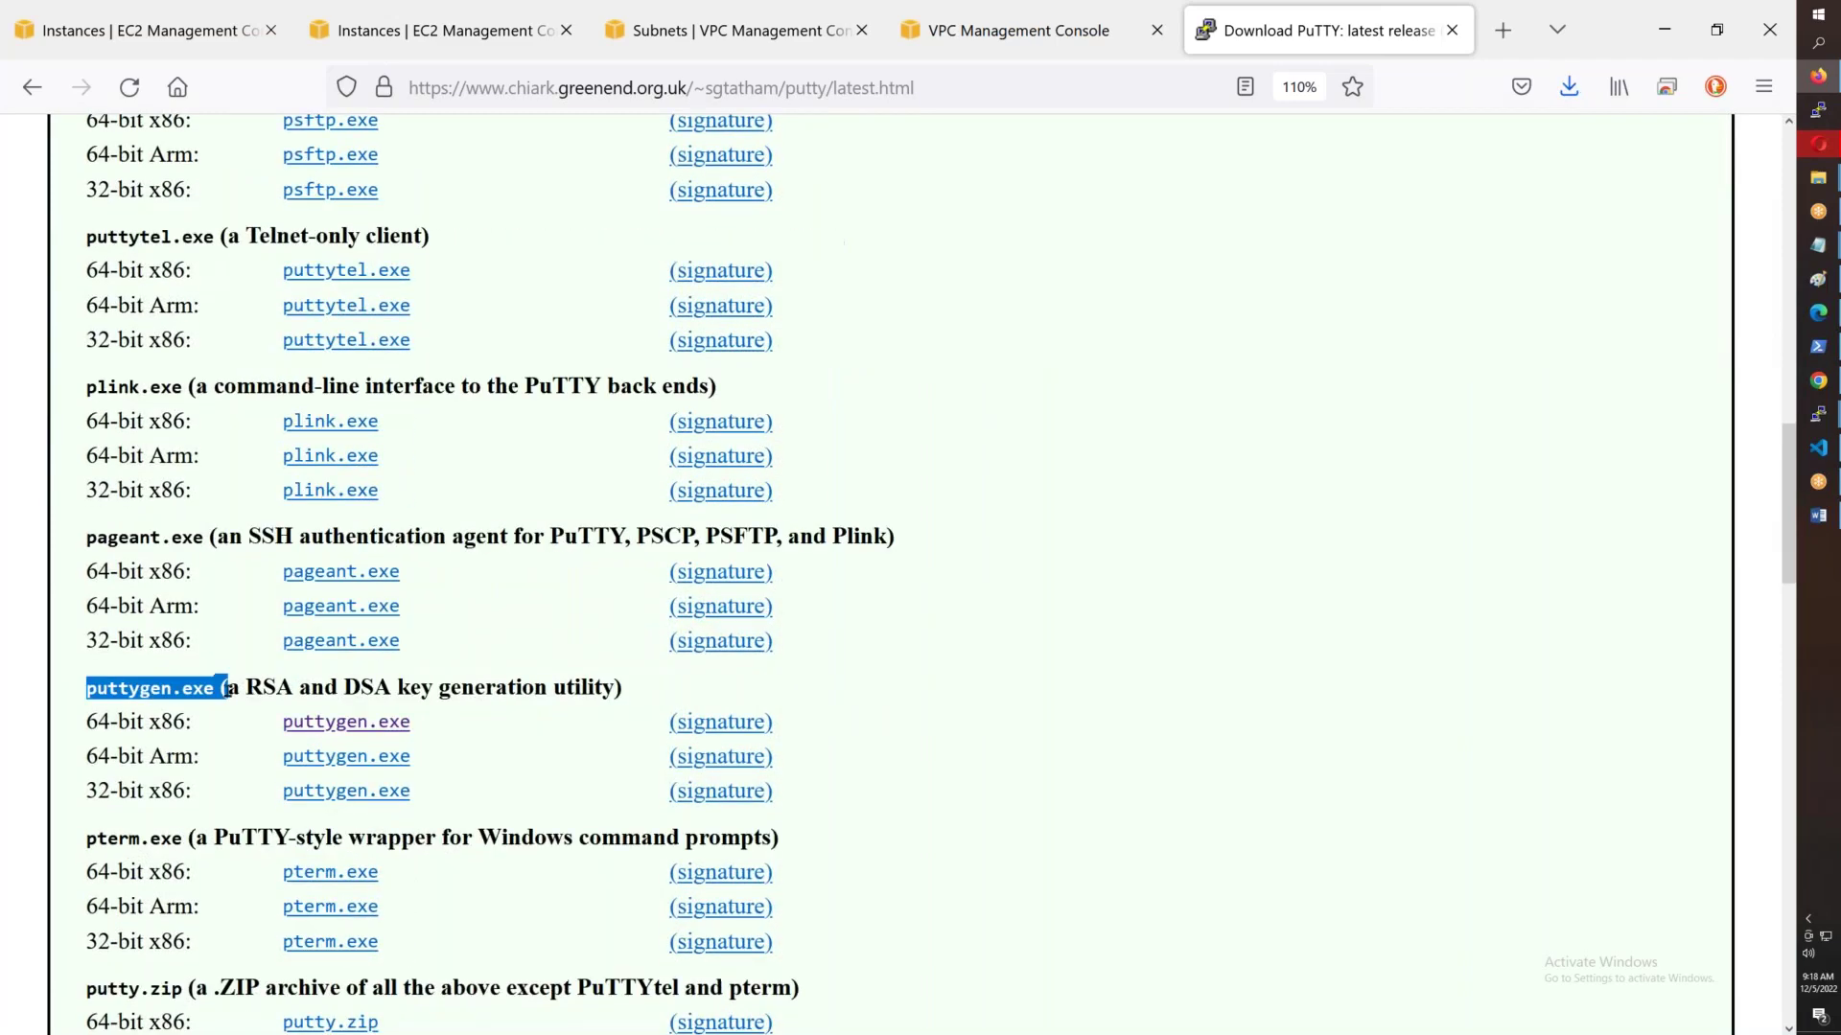
left_click(367, 732)
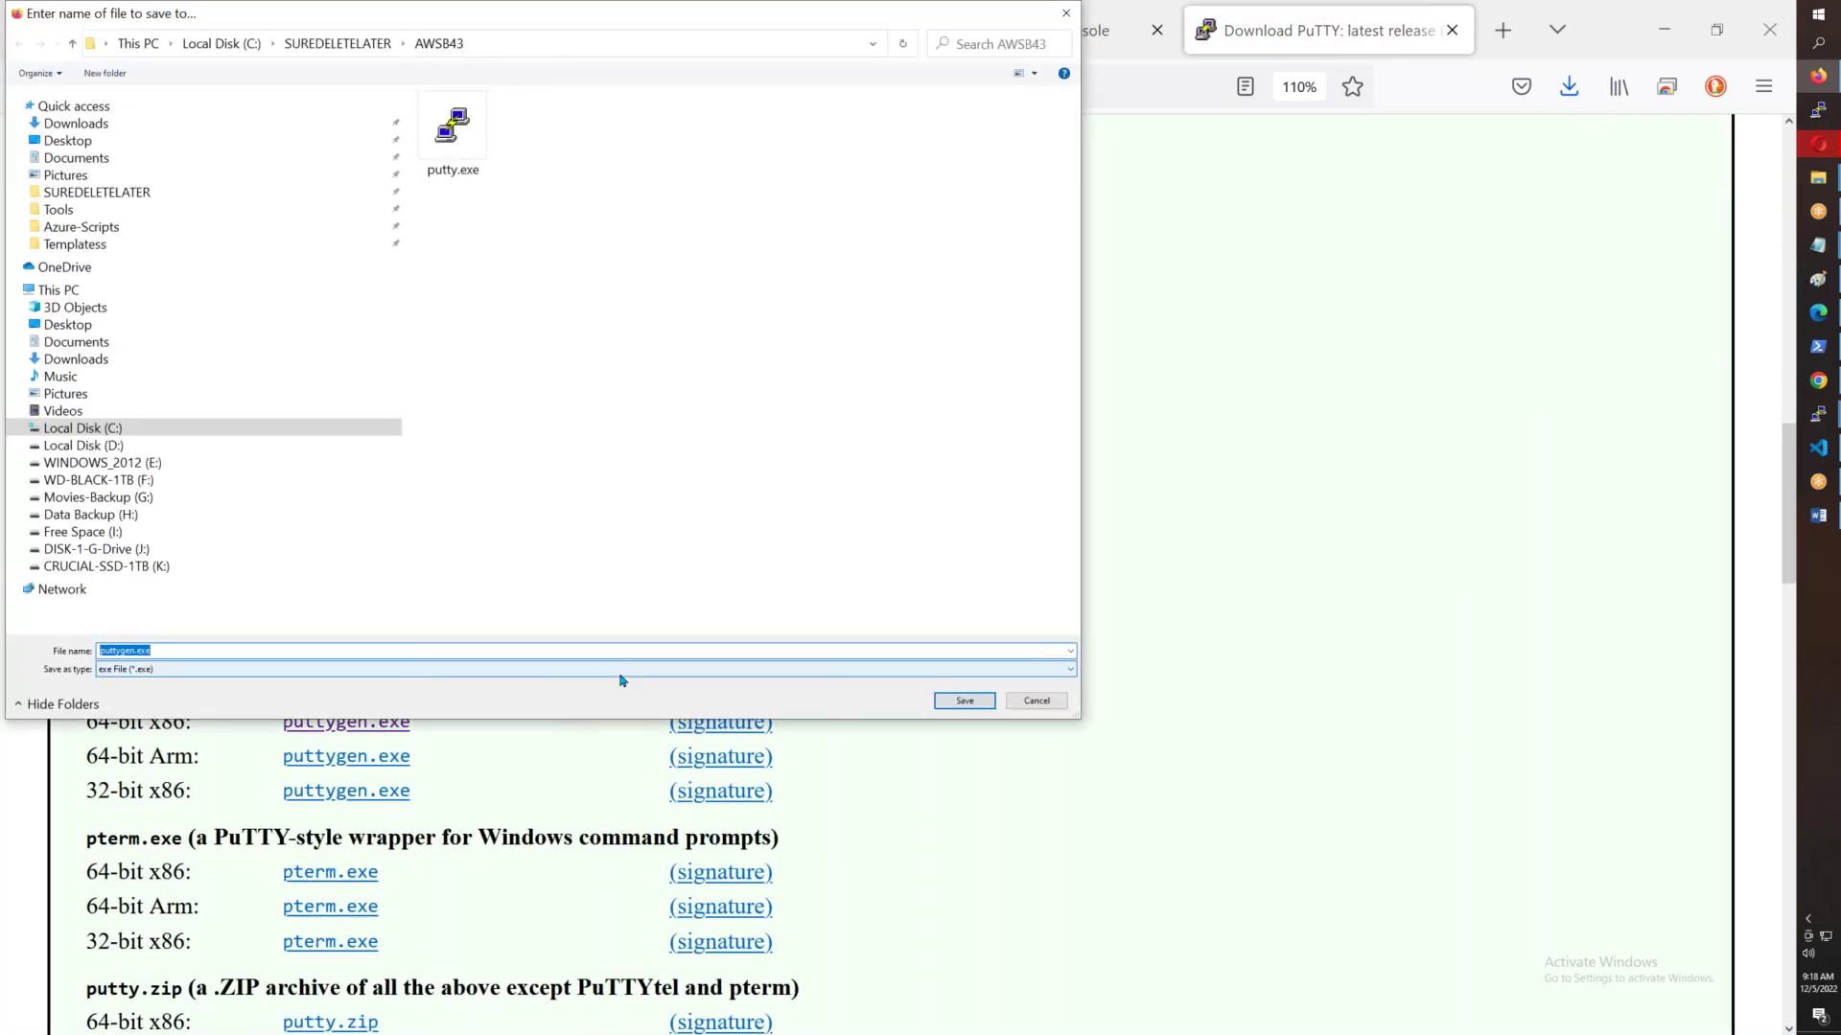
left_click(941, 703)
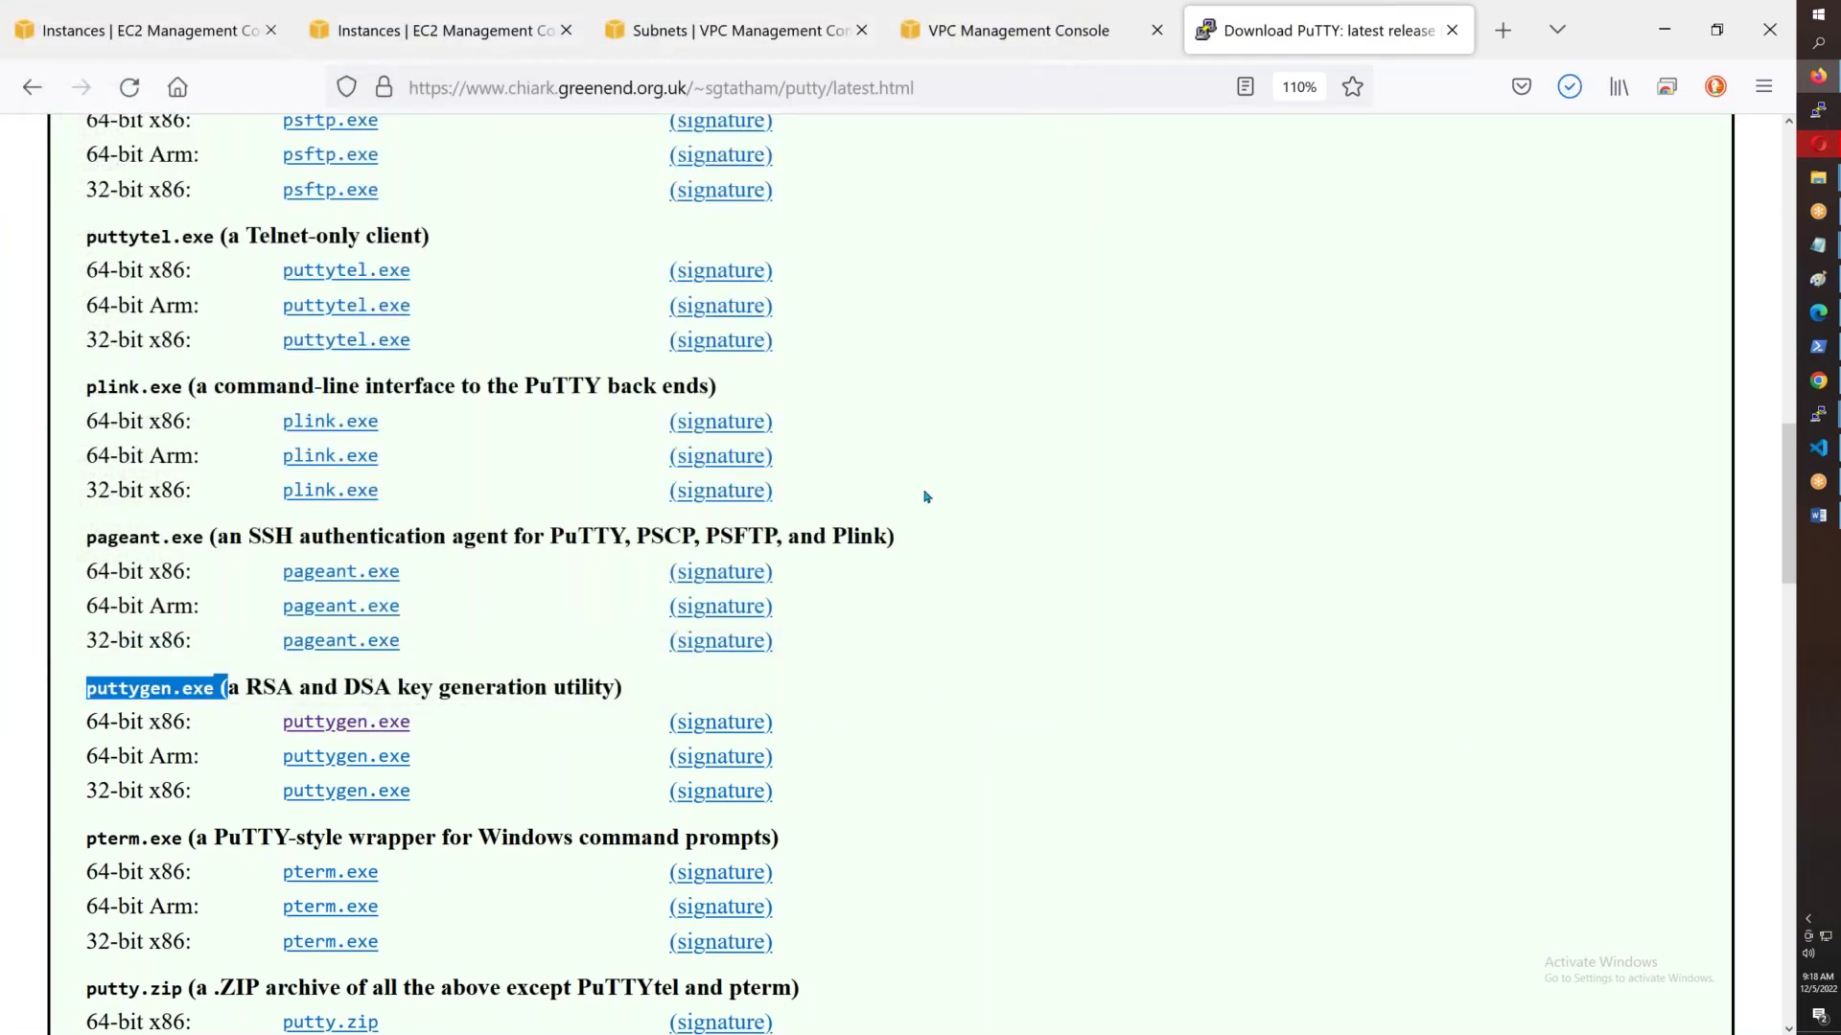
left_click(1452, 32)
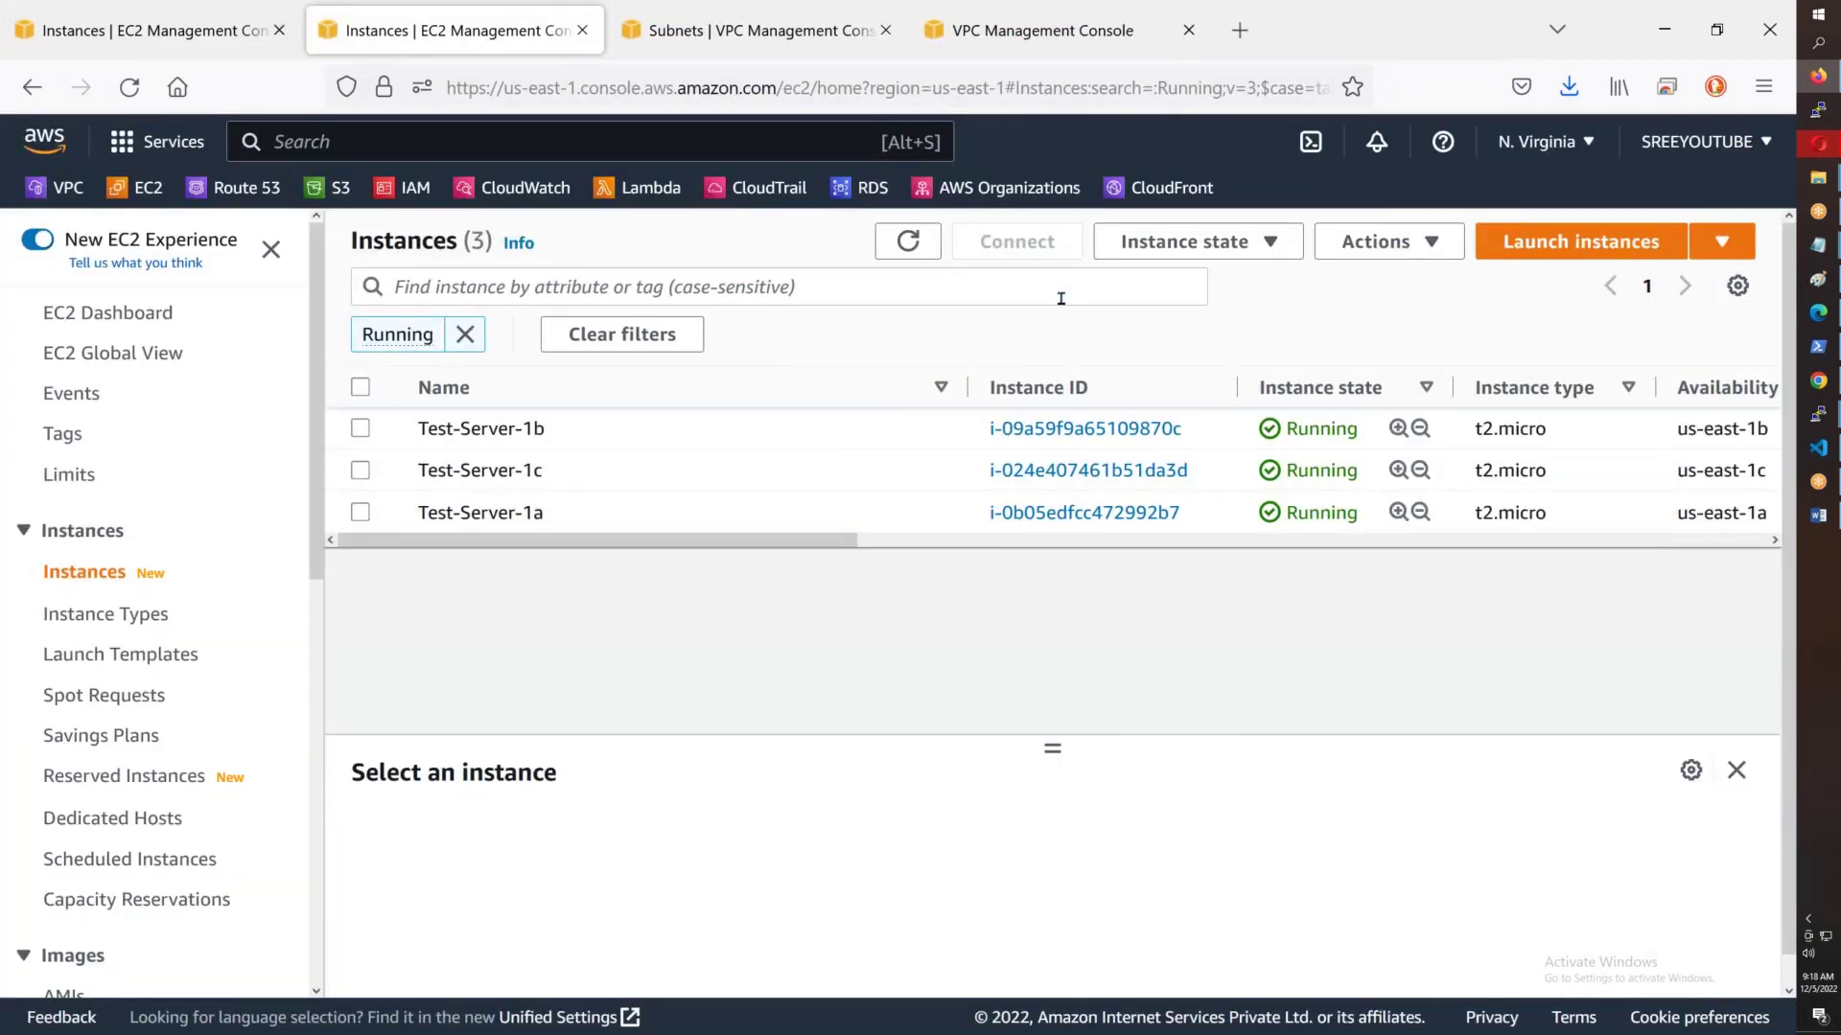
- Open the SUREDELETELATER > AWSB43 folder in File Explorer
mouse_move(1817, 211)
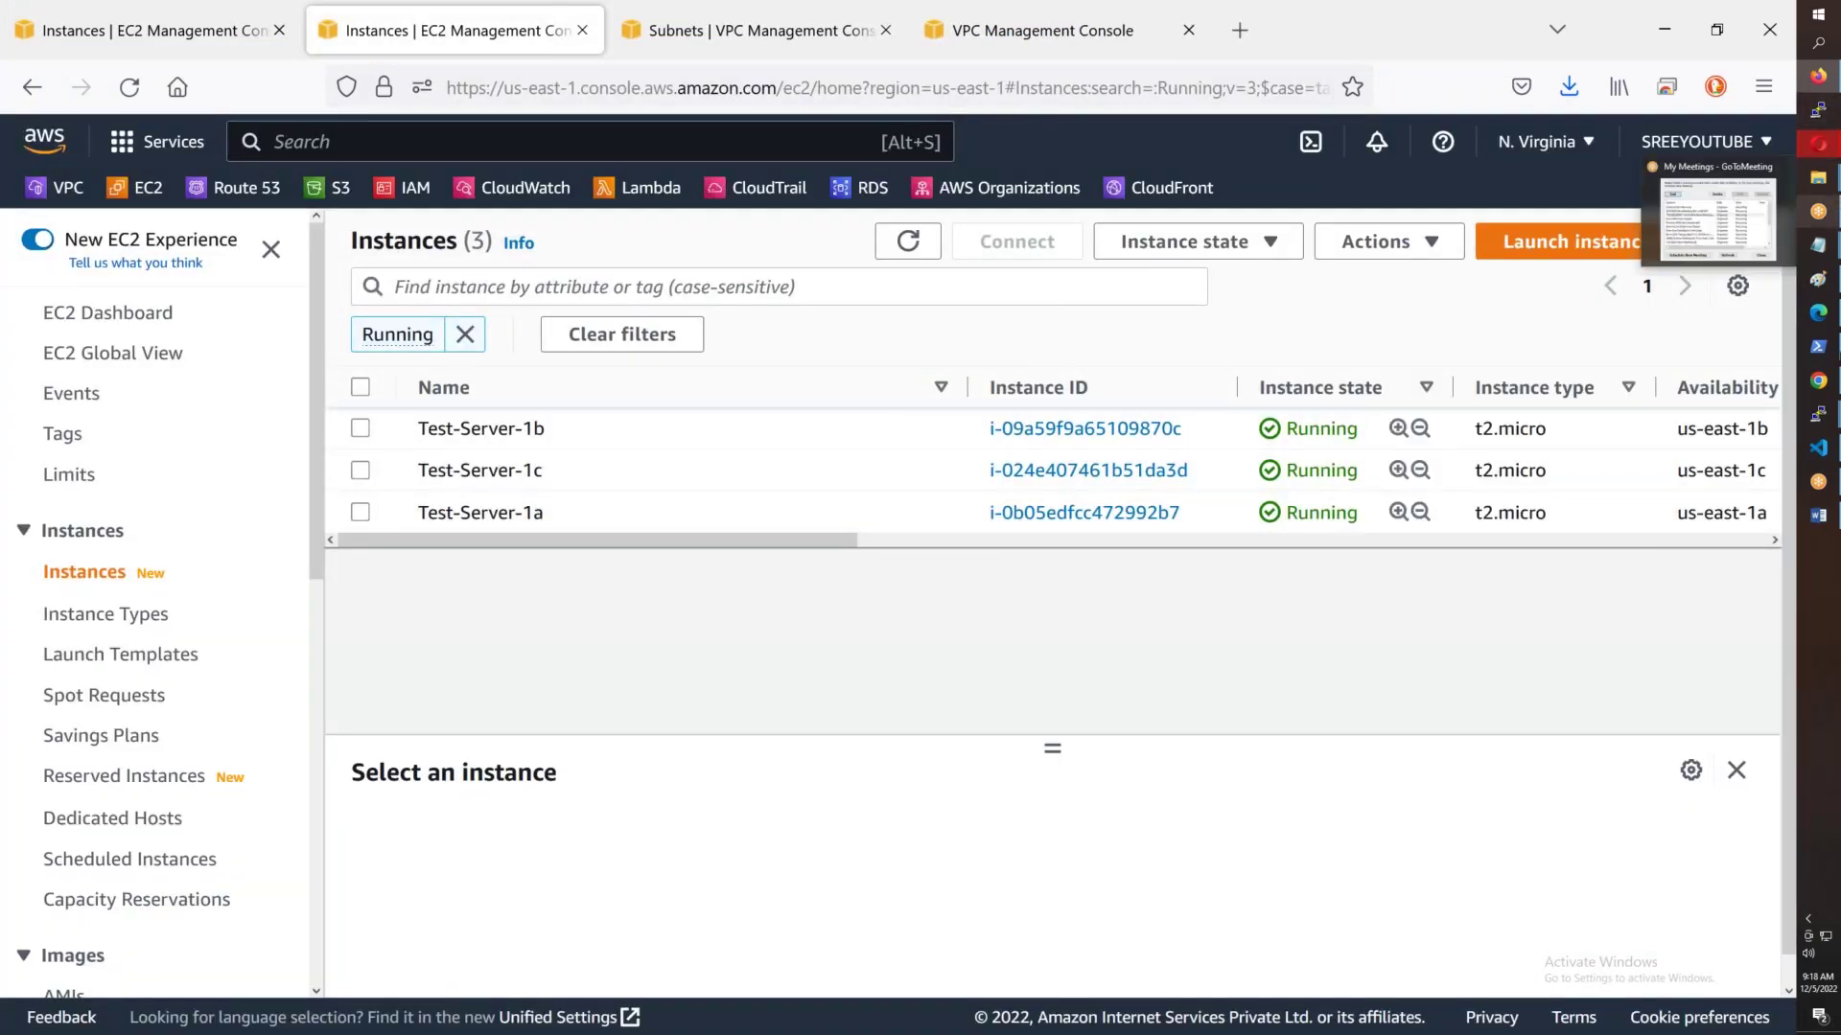
mouse_move(1817, 178)
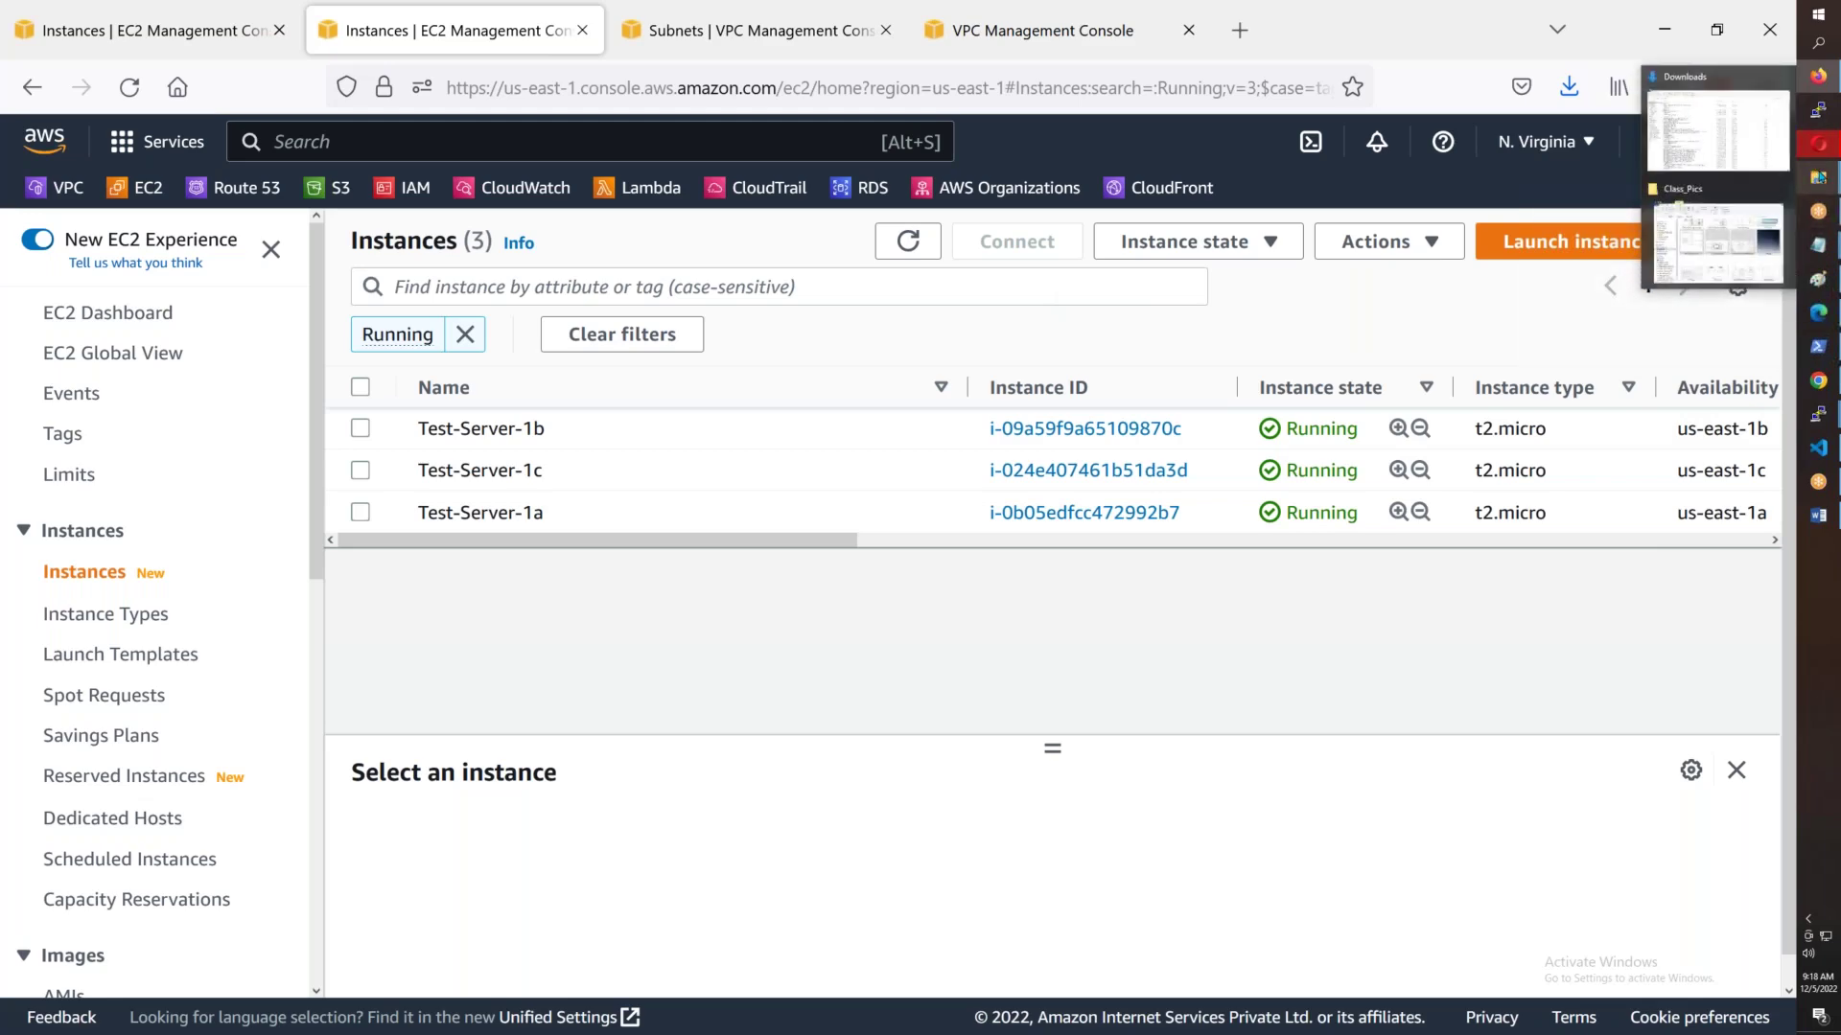
left_click(1715, 130)
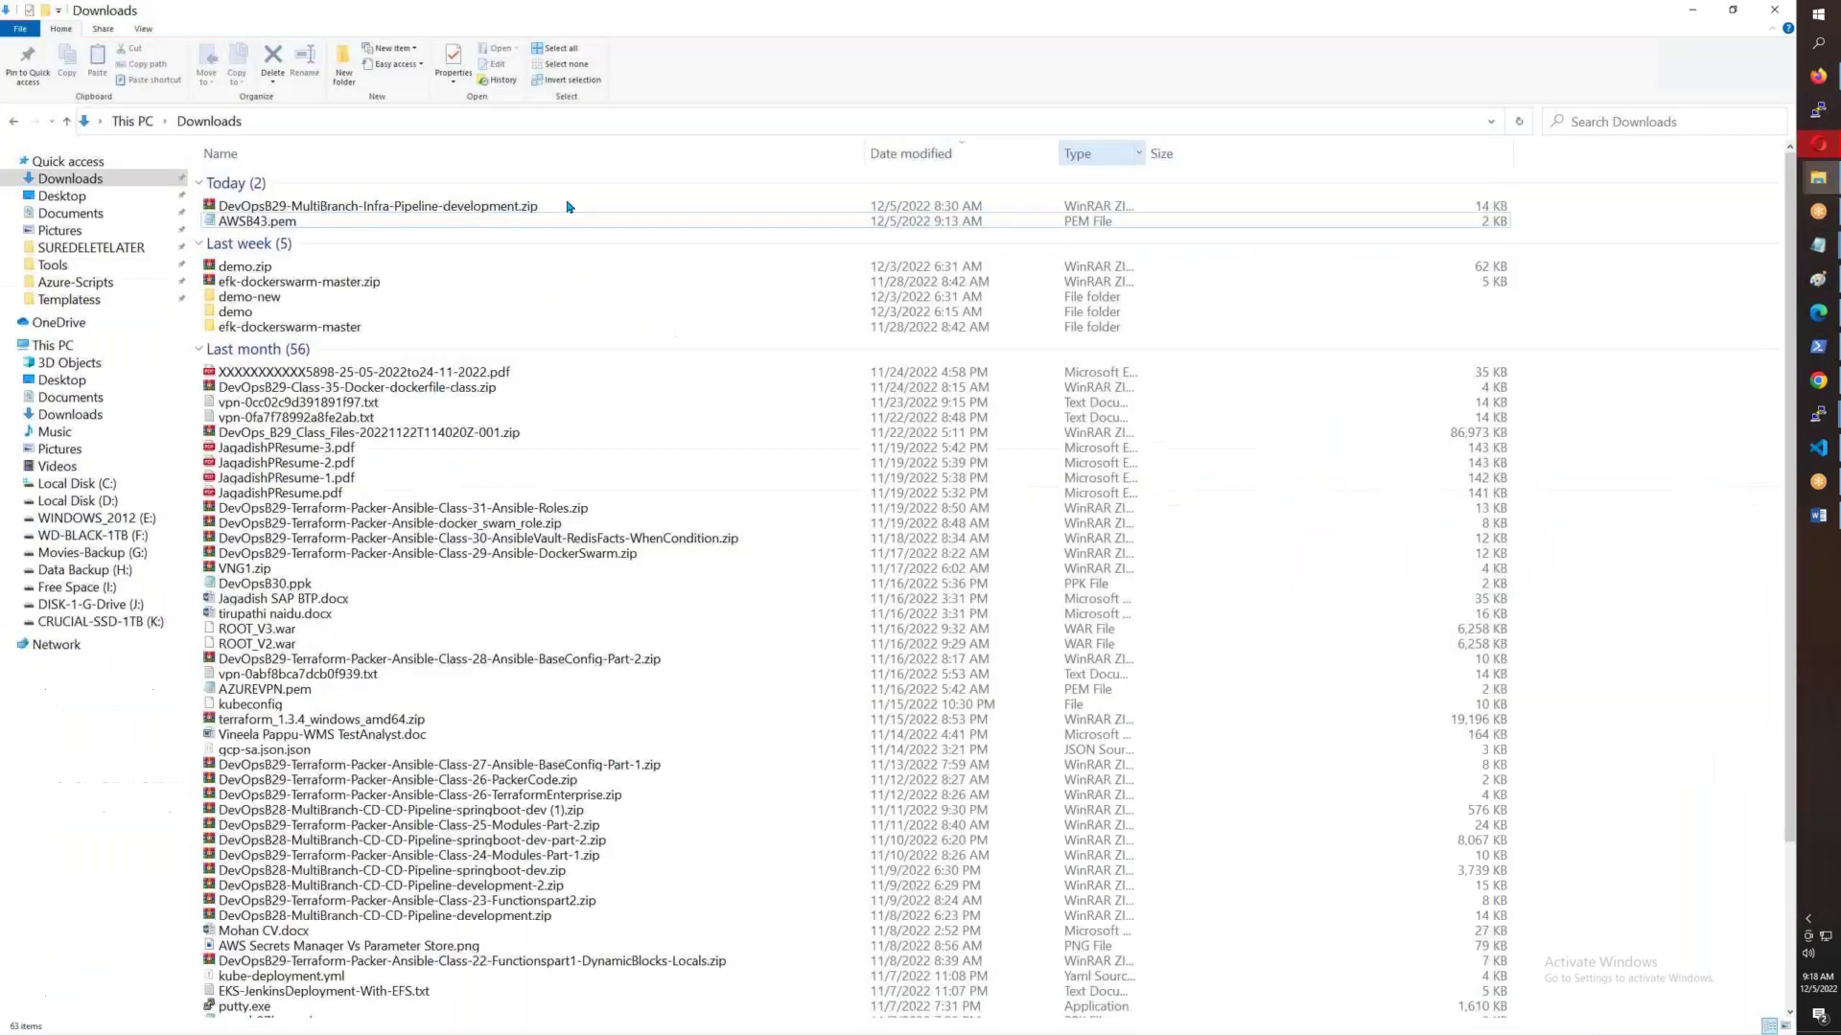
left_click(91, 247)
left_click(278, 196)
double_click(279, 203)
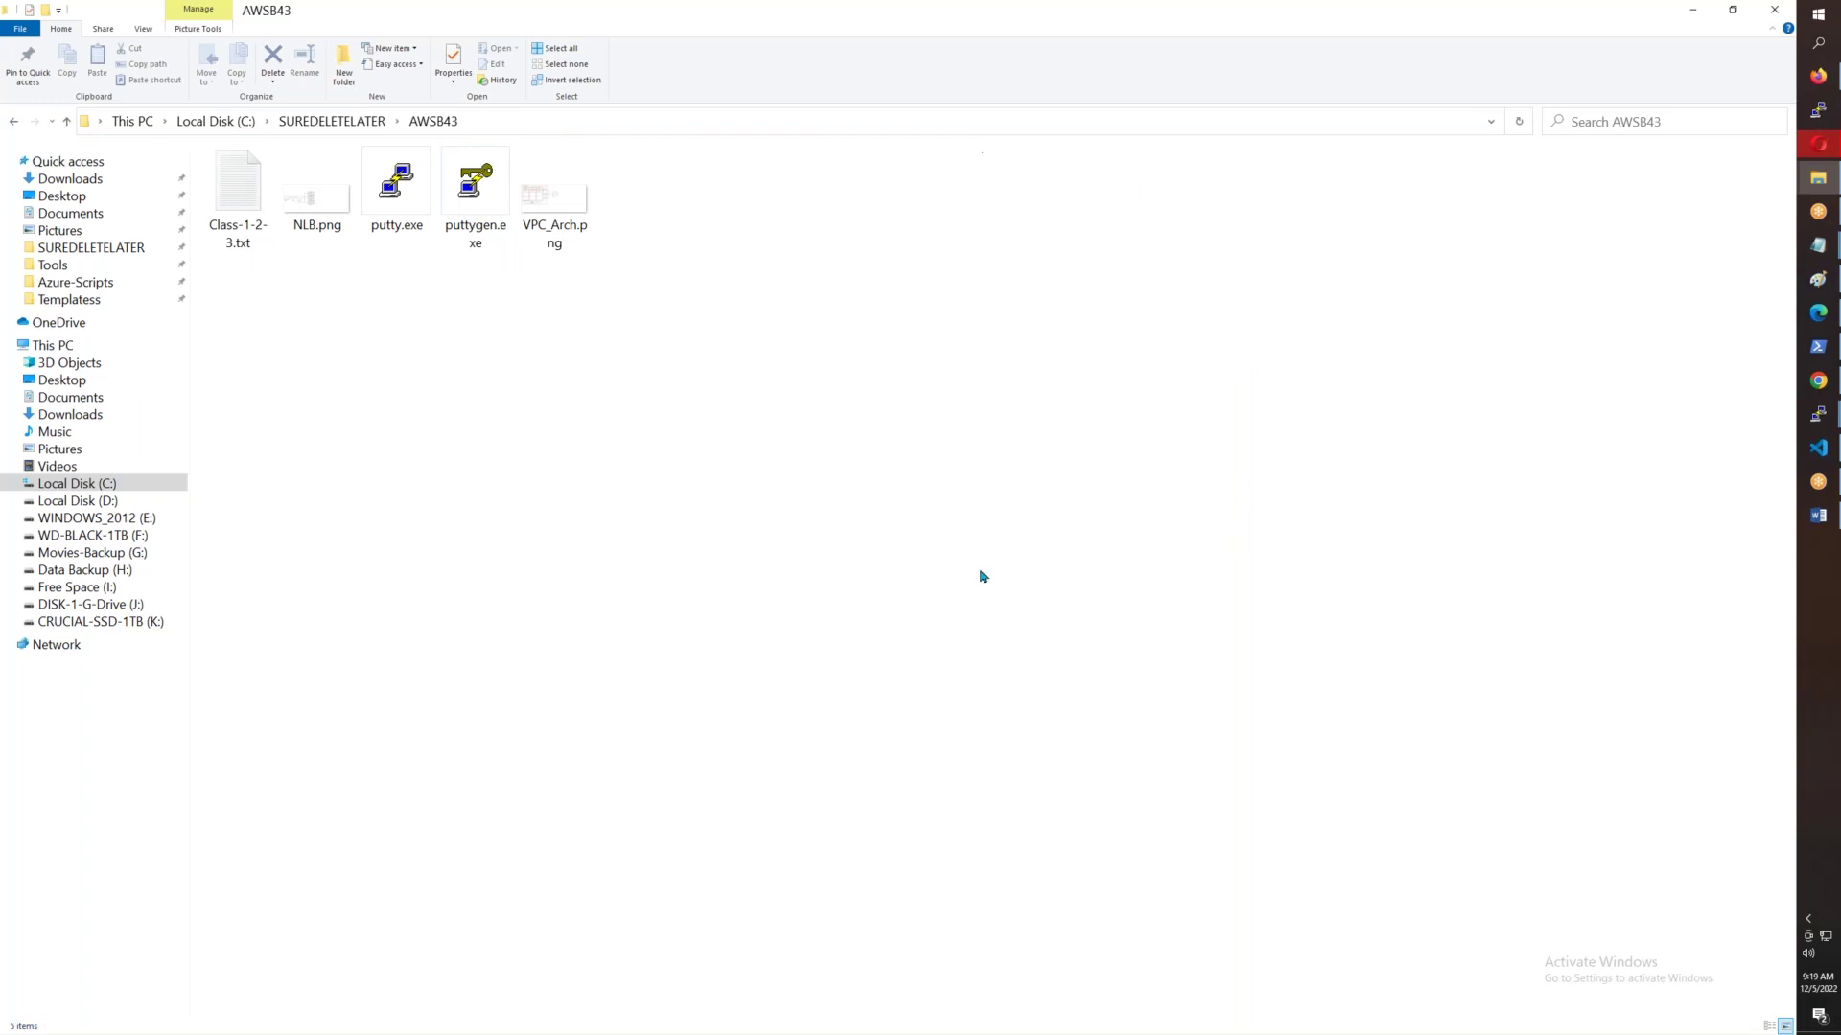
- Run putty.exe, load the ec2-user@ saved session, and switch back to the EC2 instances page
left_click(418, 182)
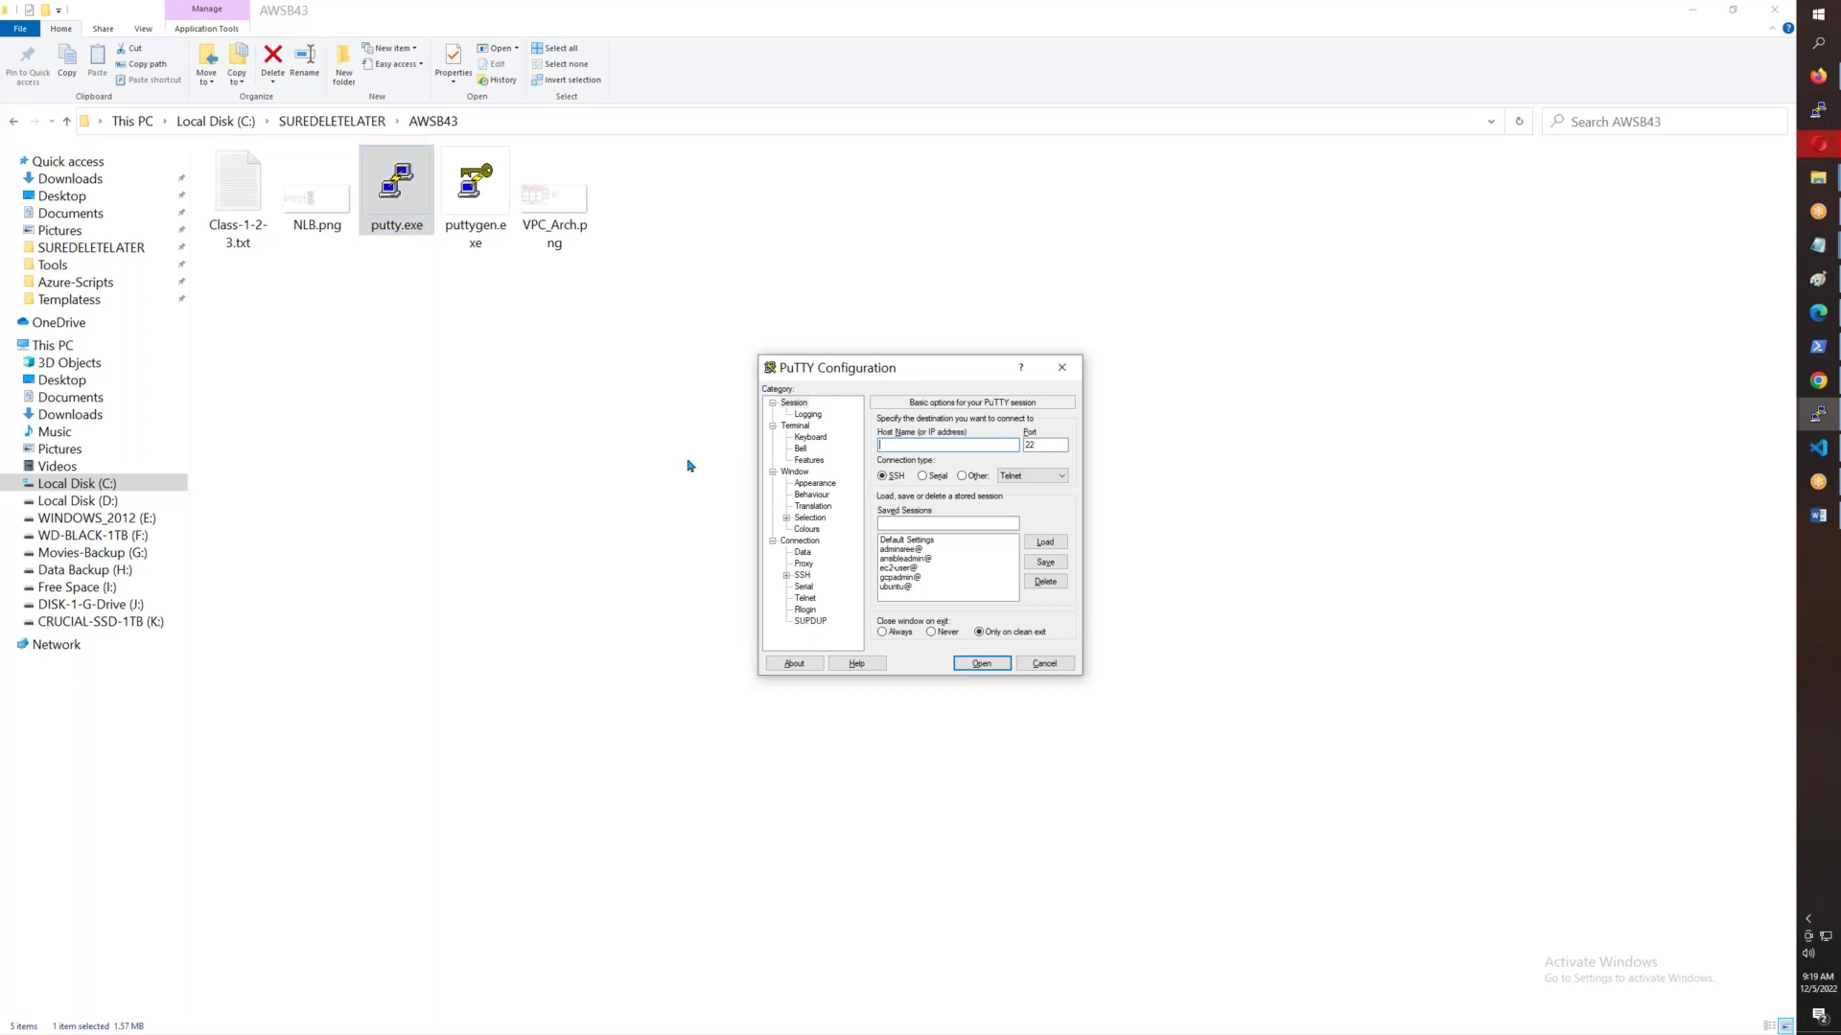
left_click(901, 567)
left_click(1044, 542)
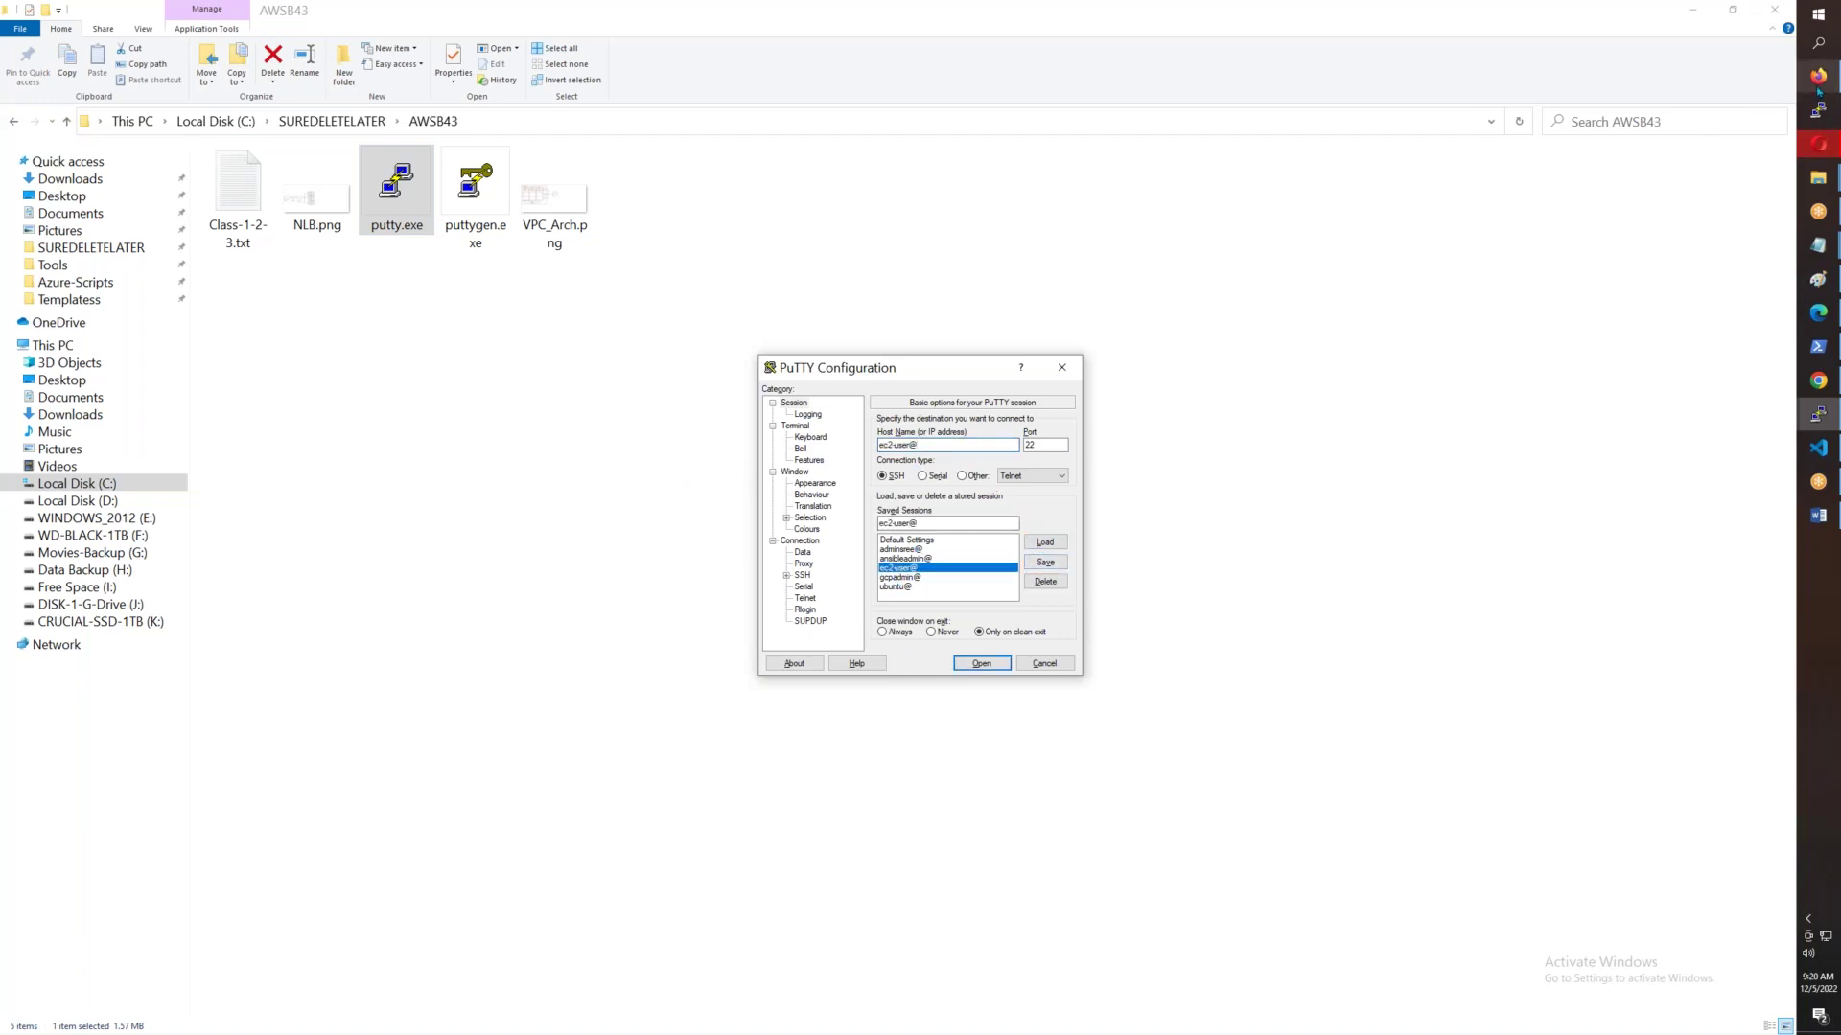
left_click(1819, 75)
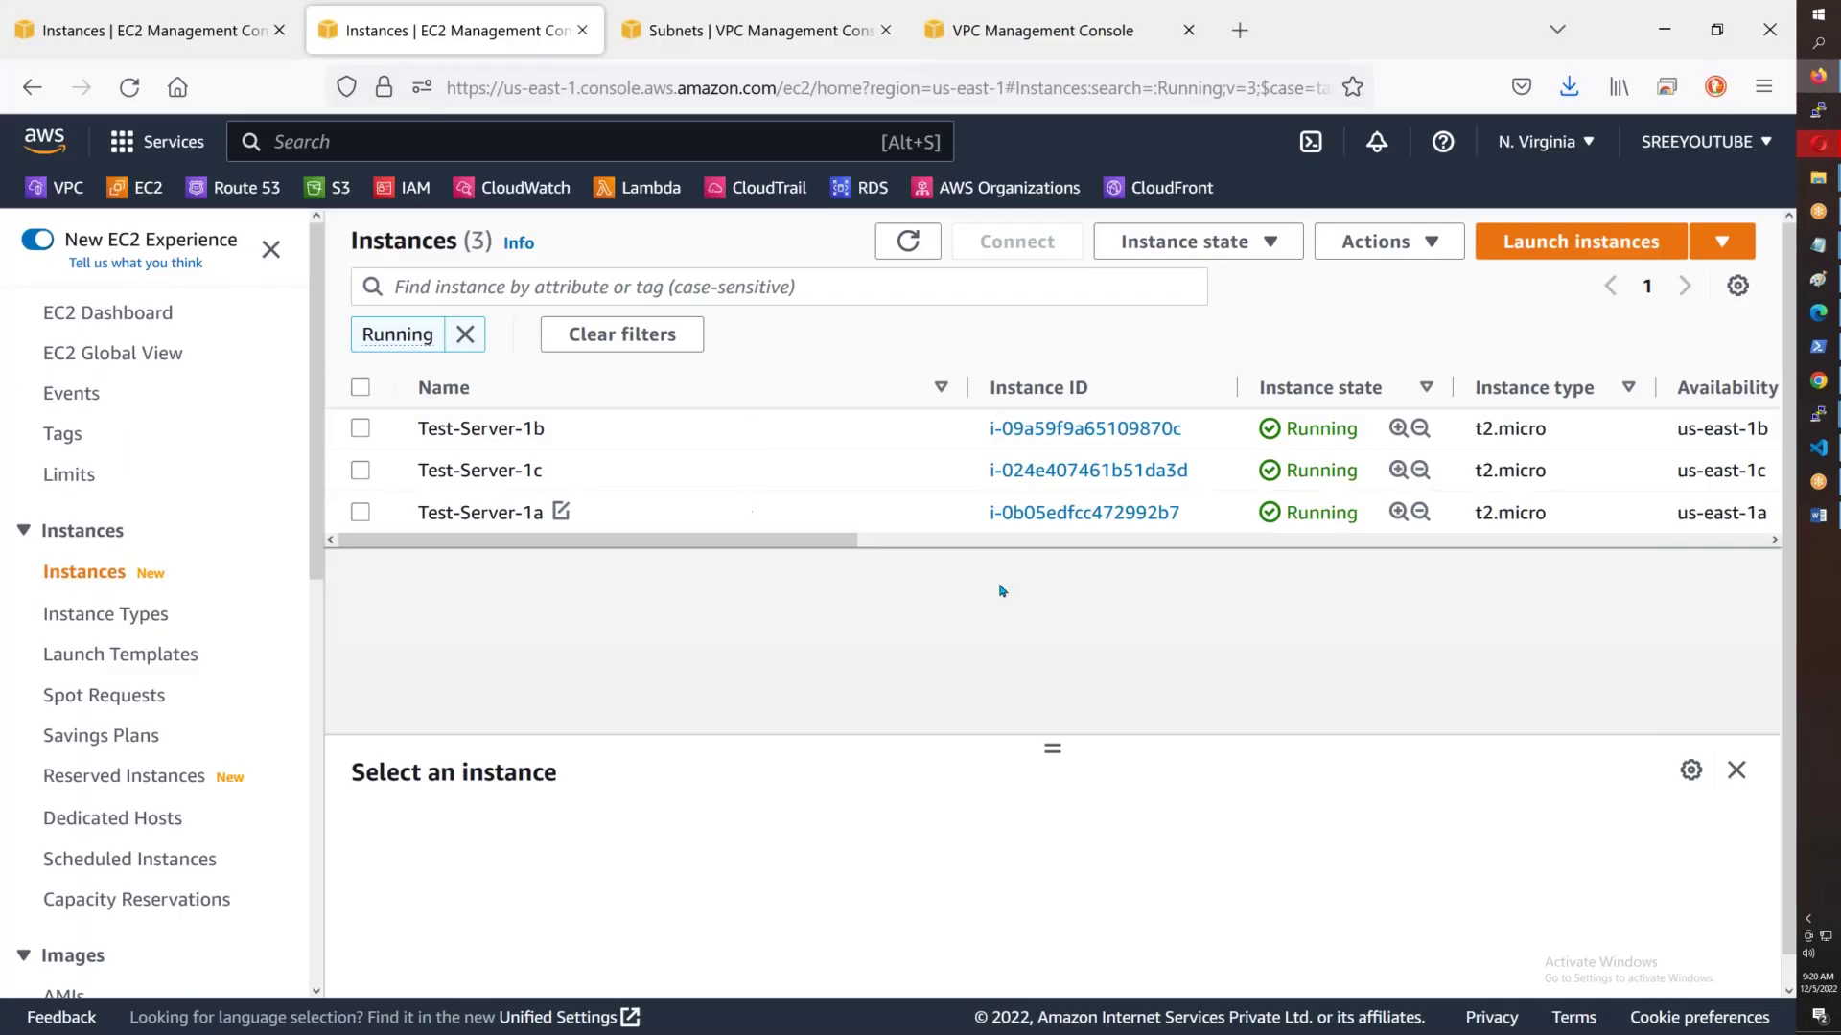
- Refresh the instances list and copy Test-Server-1a's public IPv4 address 44.200.233.155
key("F5")
left_click(1241, 512)
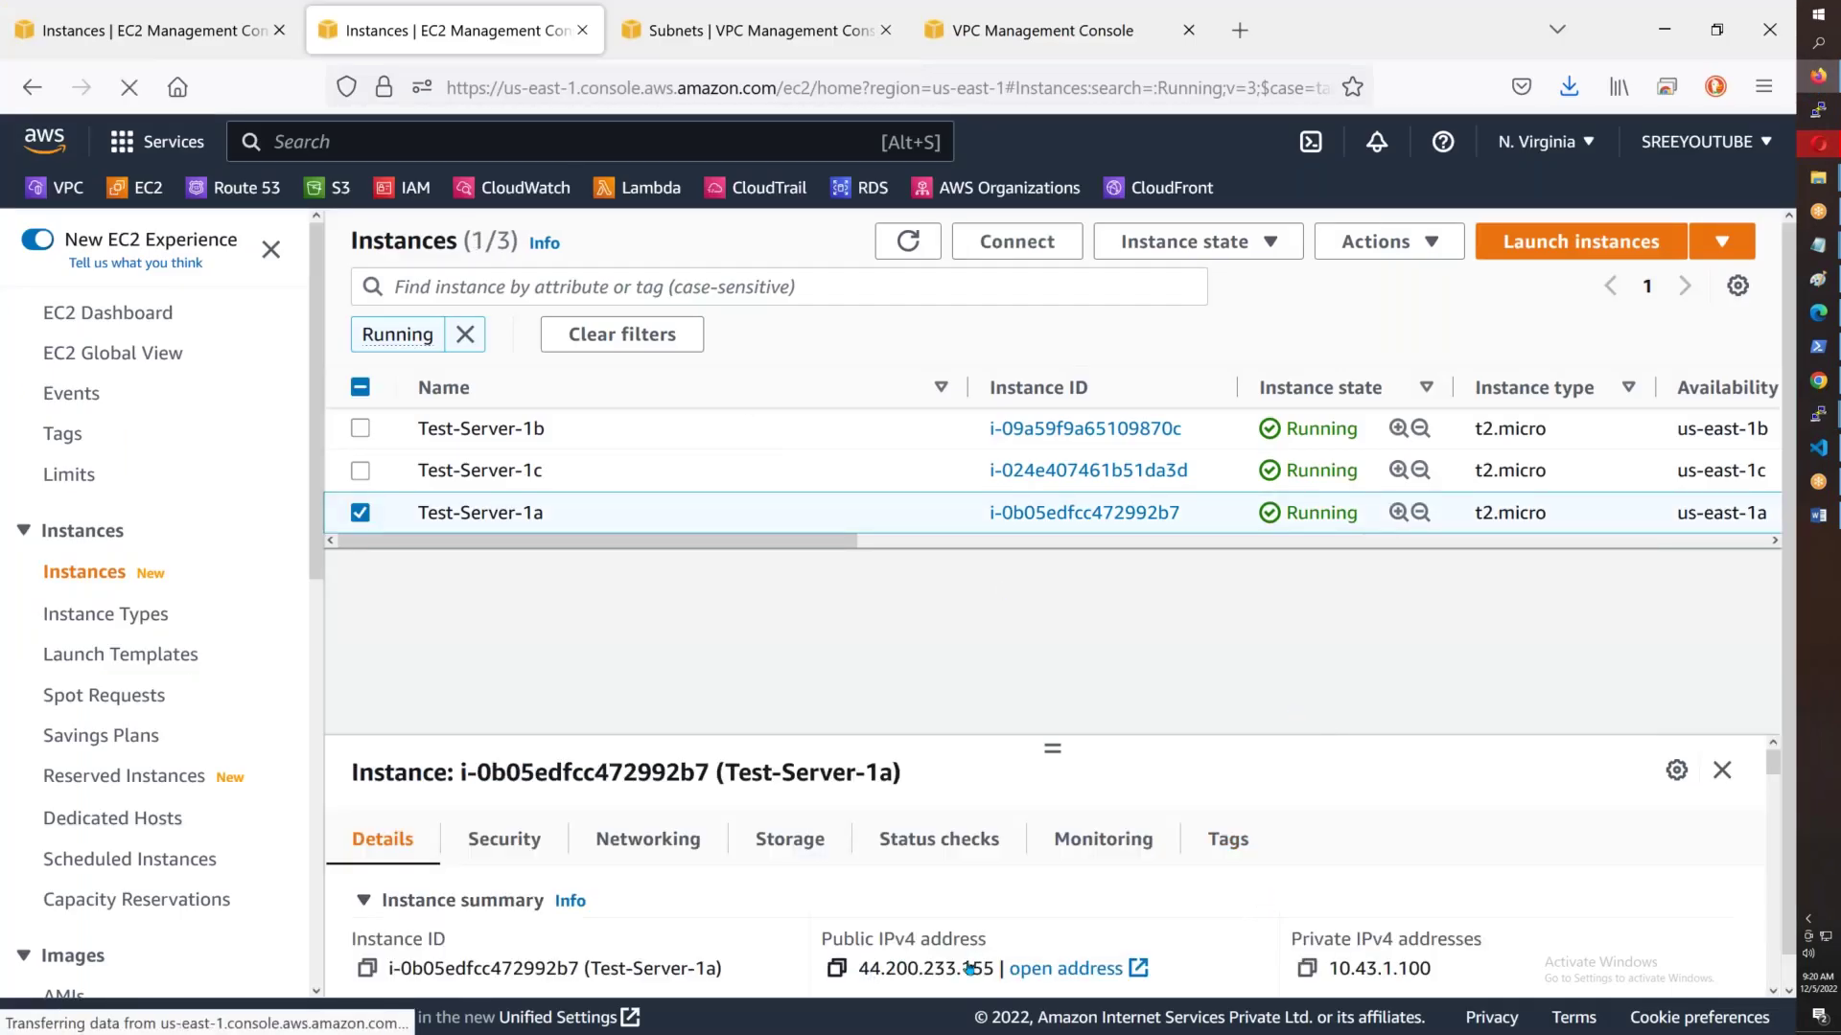
scroll(1212, 927, "down", 5)
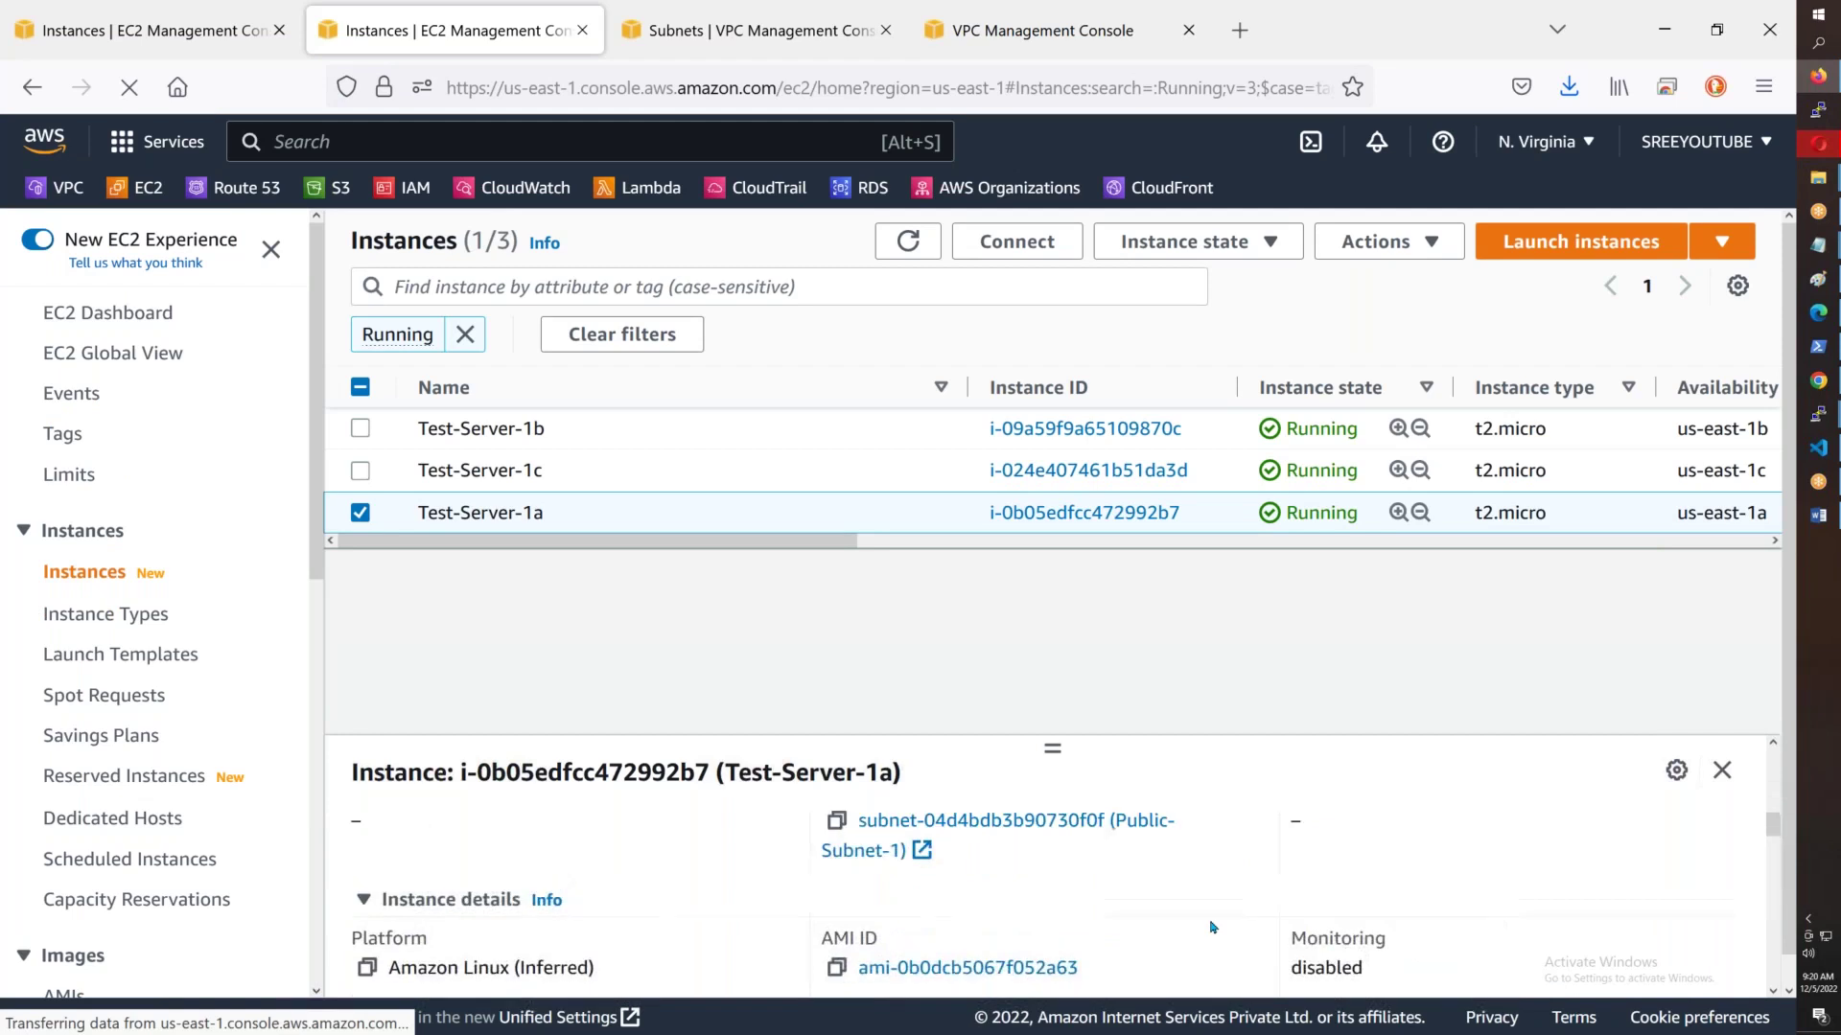
scroll(1212, 927, "up", 3)
scroll(1213, 927, "up", 4)
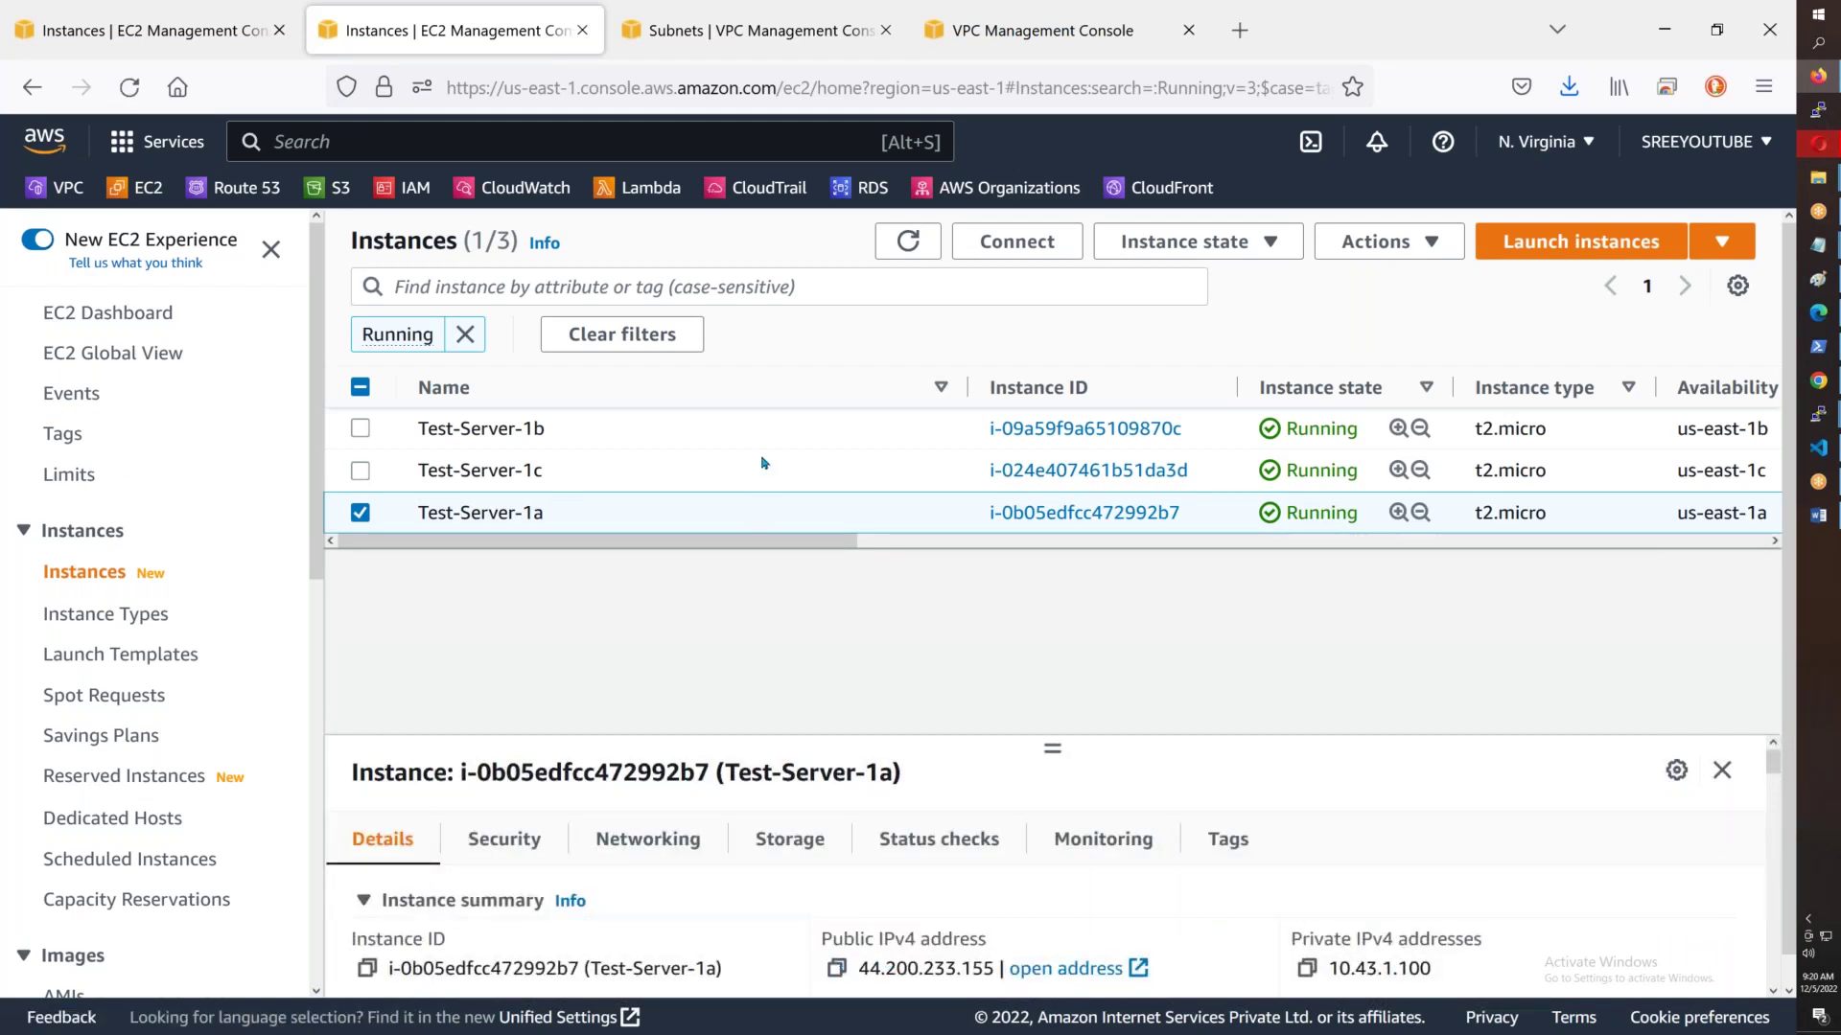
scroll(974, 719, "down", 1)
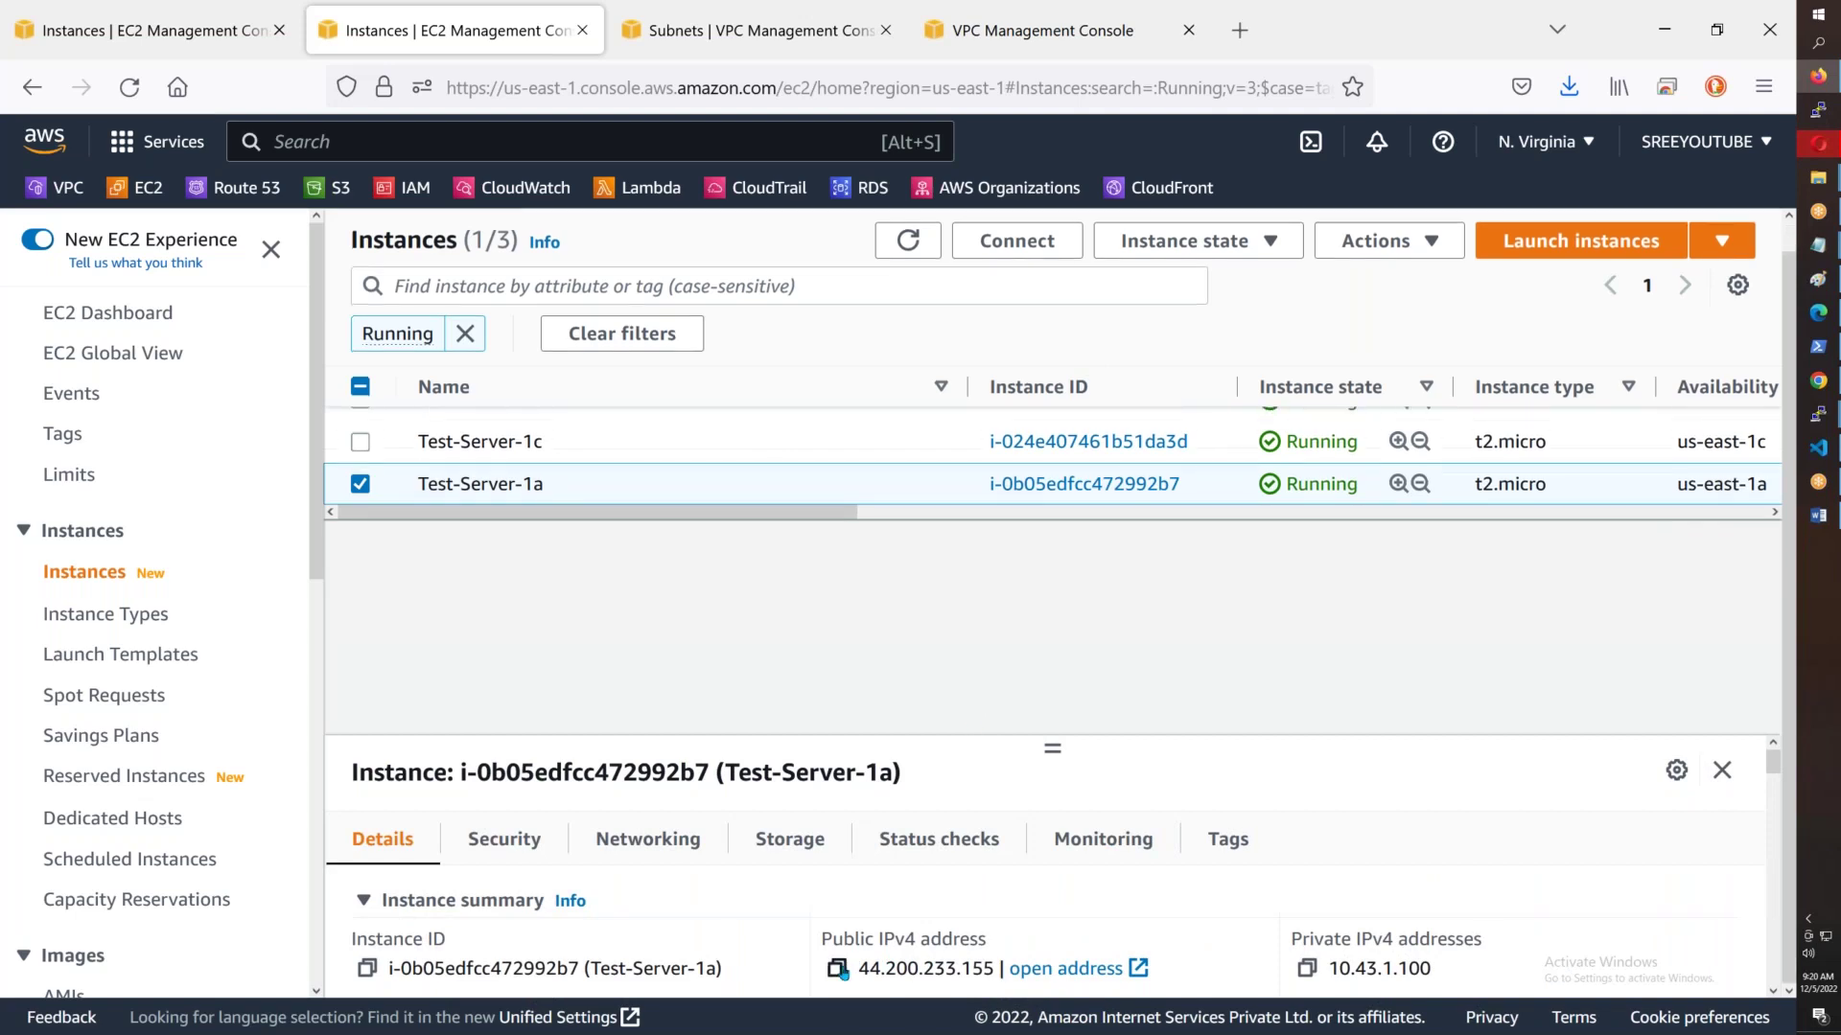
left_click(838, 968)
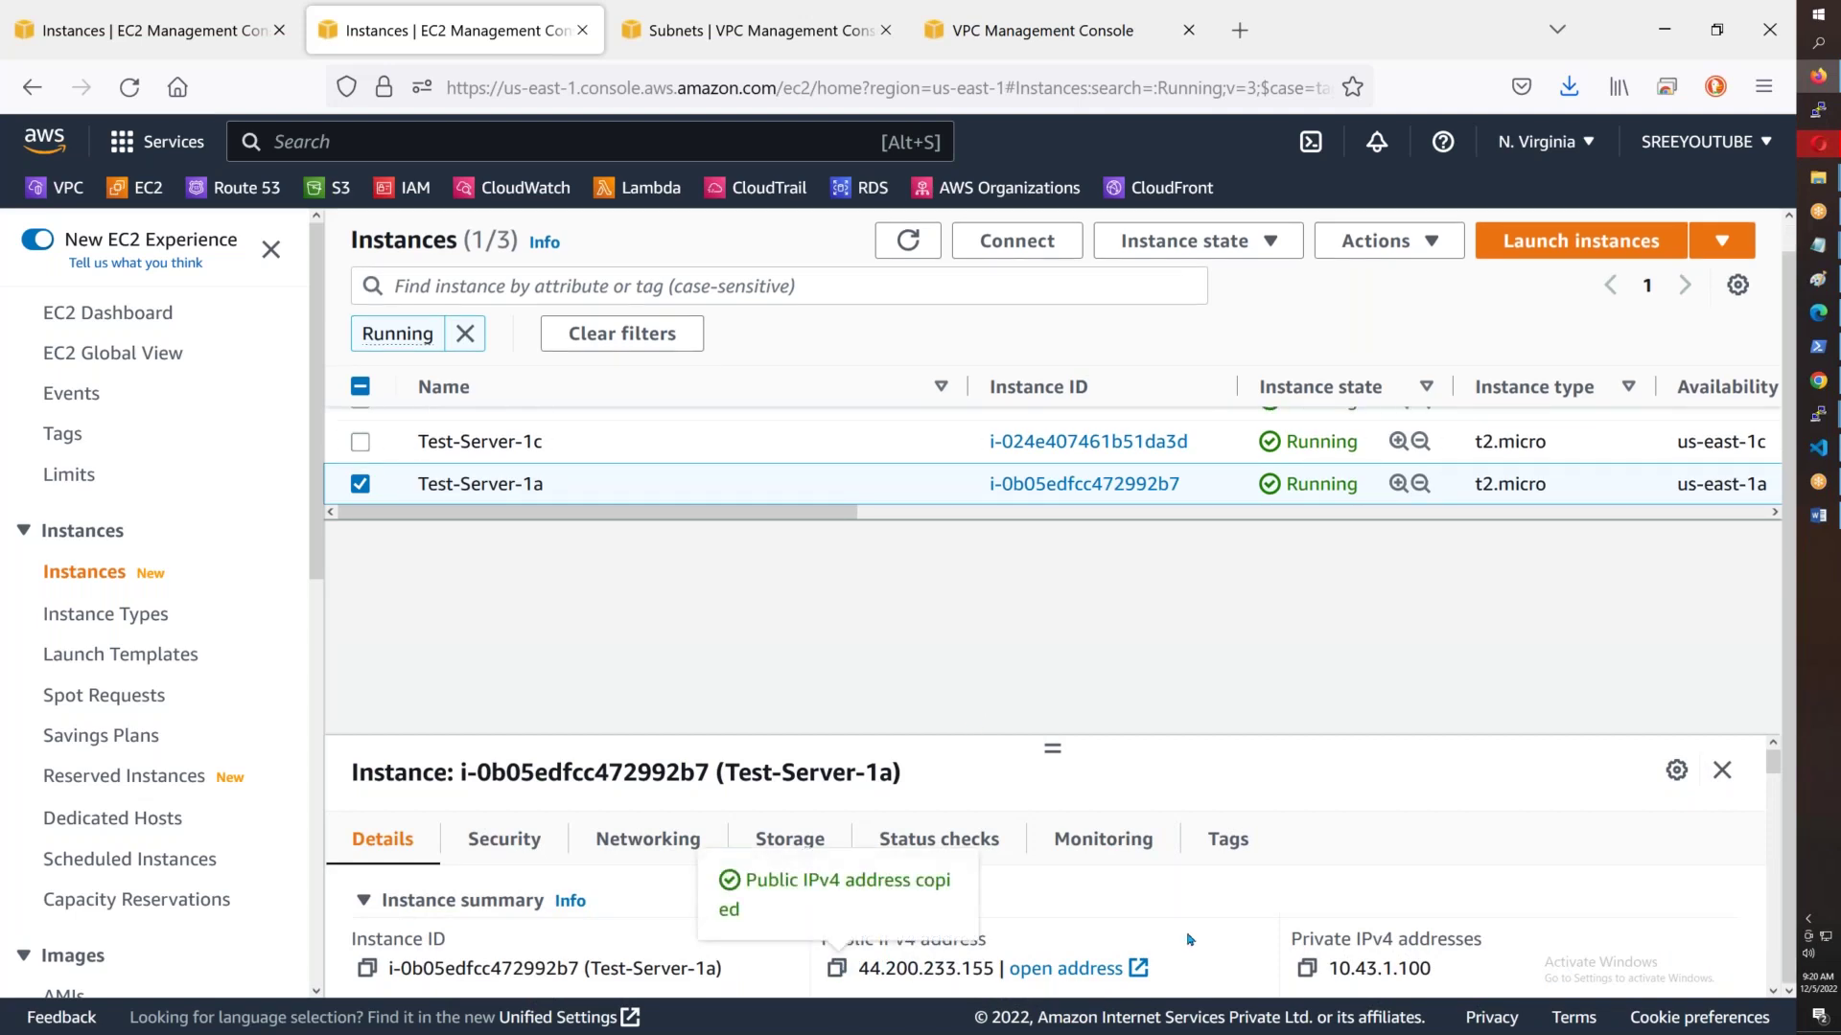
- View Test-Server-1c's and Test-Server-1b's details, then return to the PuTTY configuration
scroll(1190, 939, "down", 3)
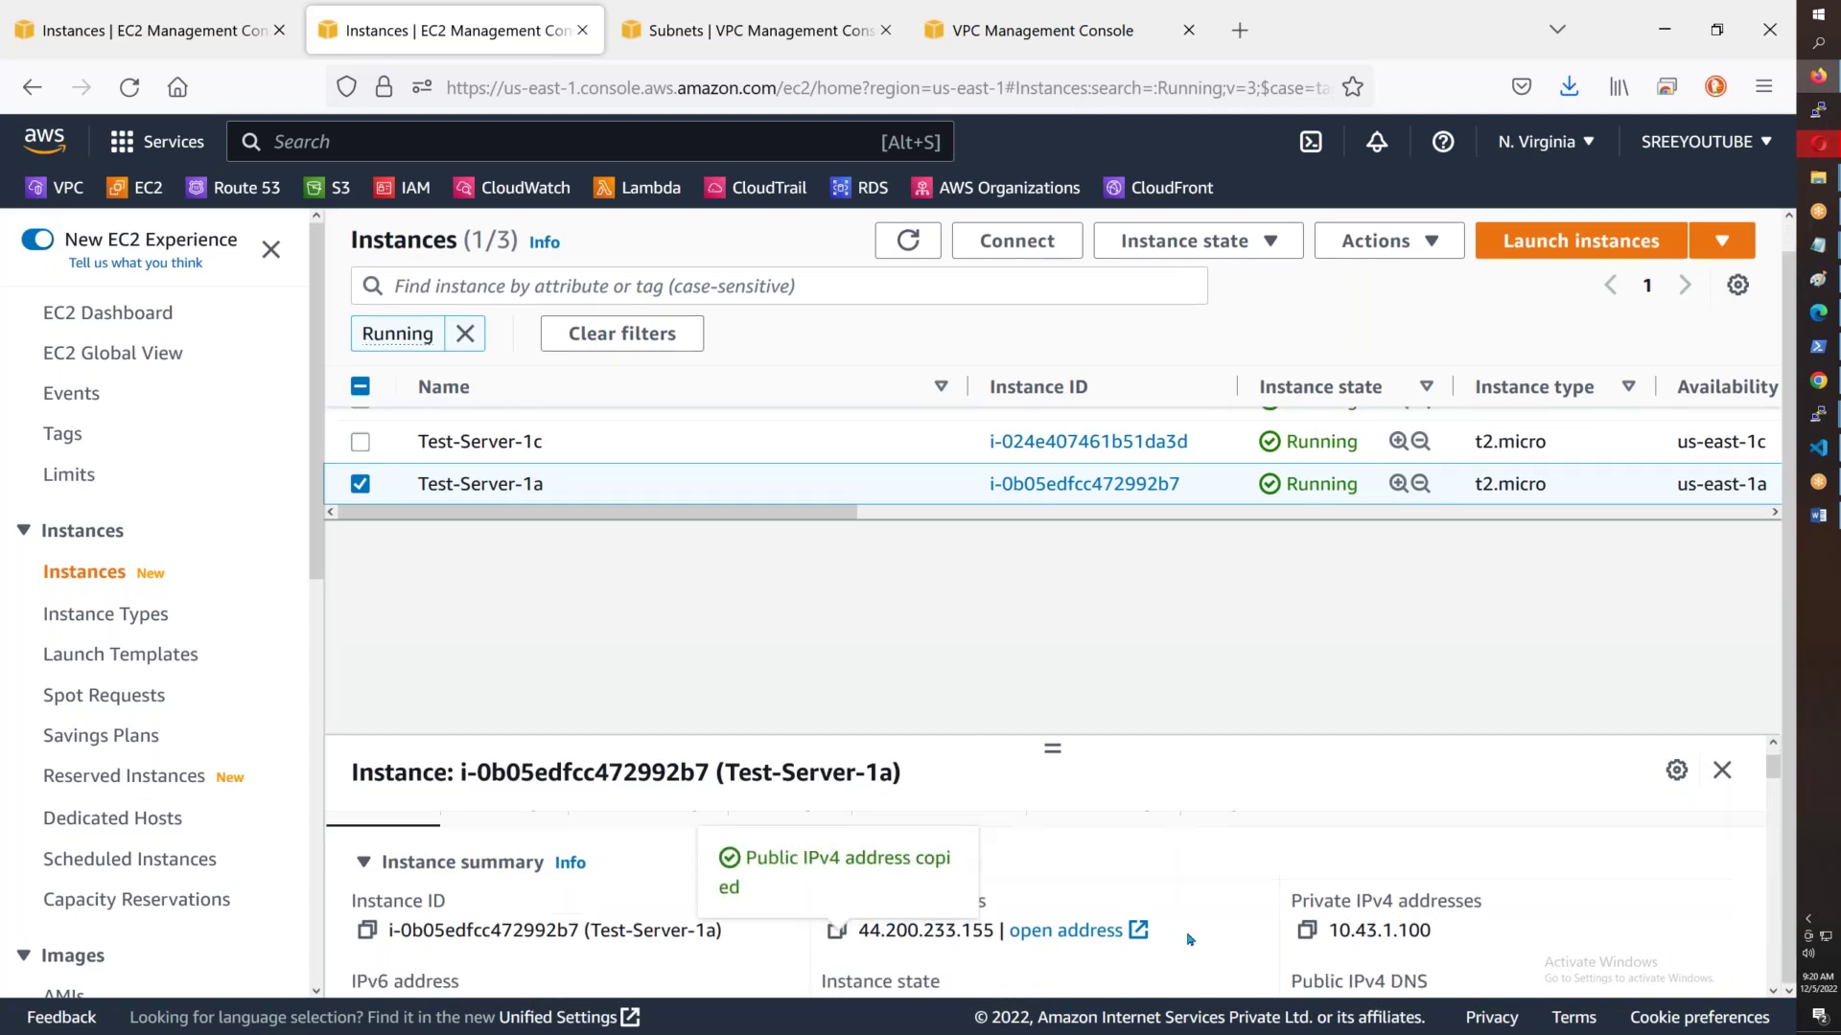
left_click(1211, 460)
scroll(821, 482, "up", 2)
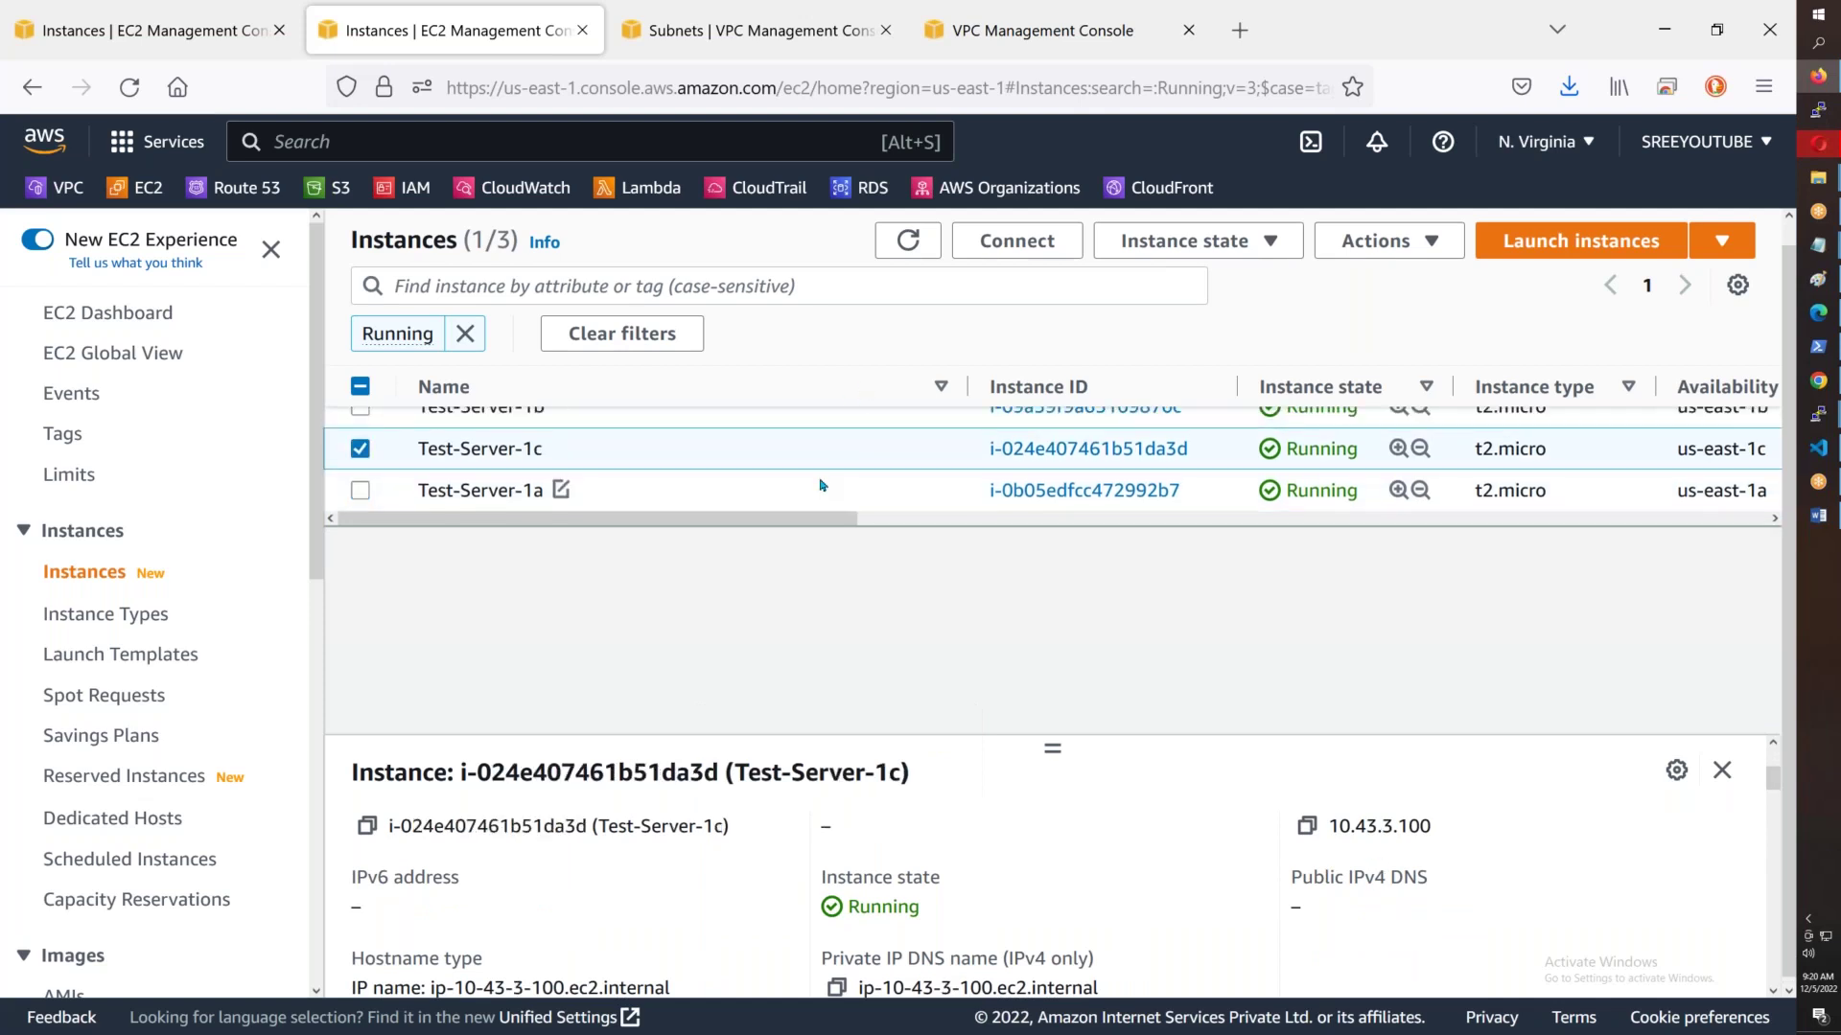
left_click(831, 442)
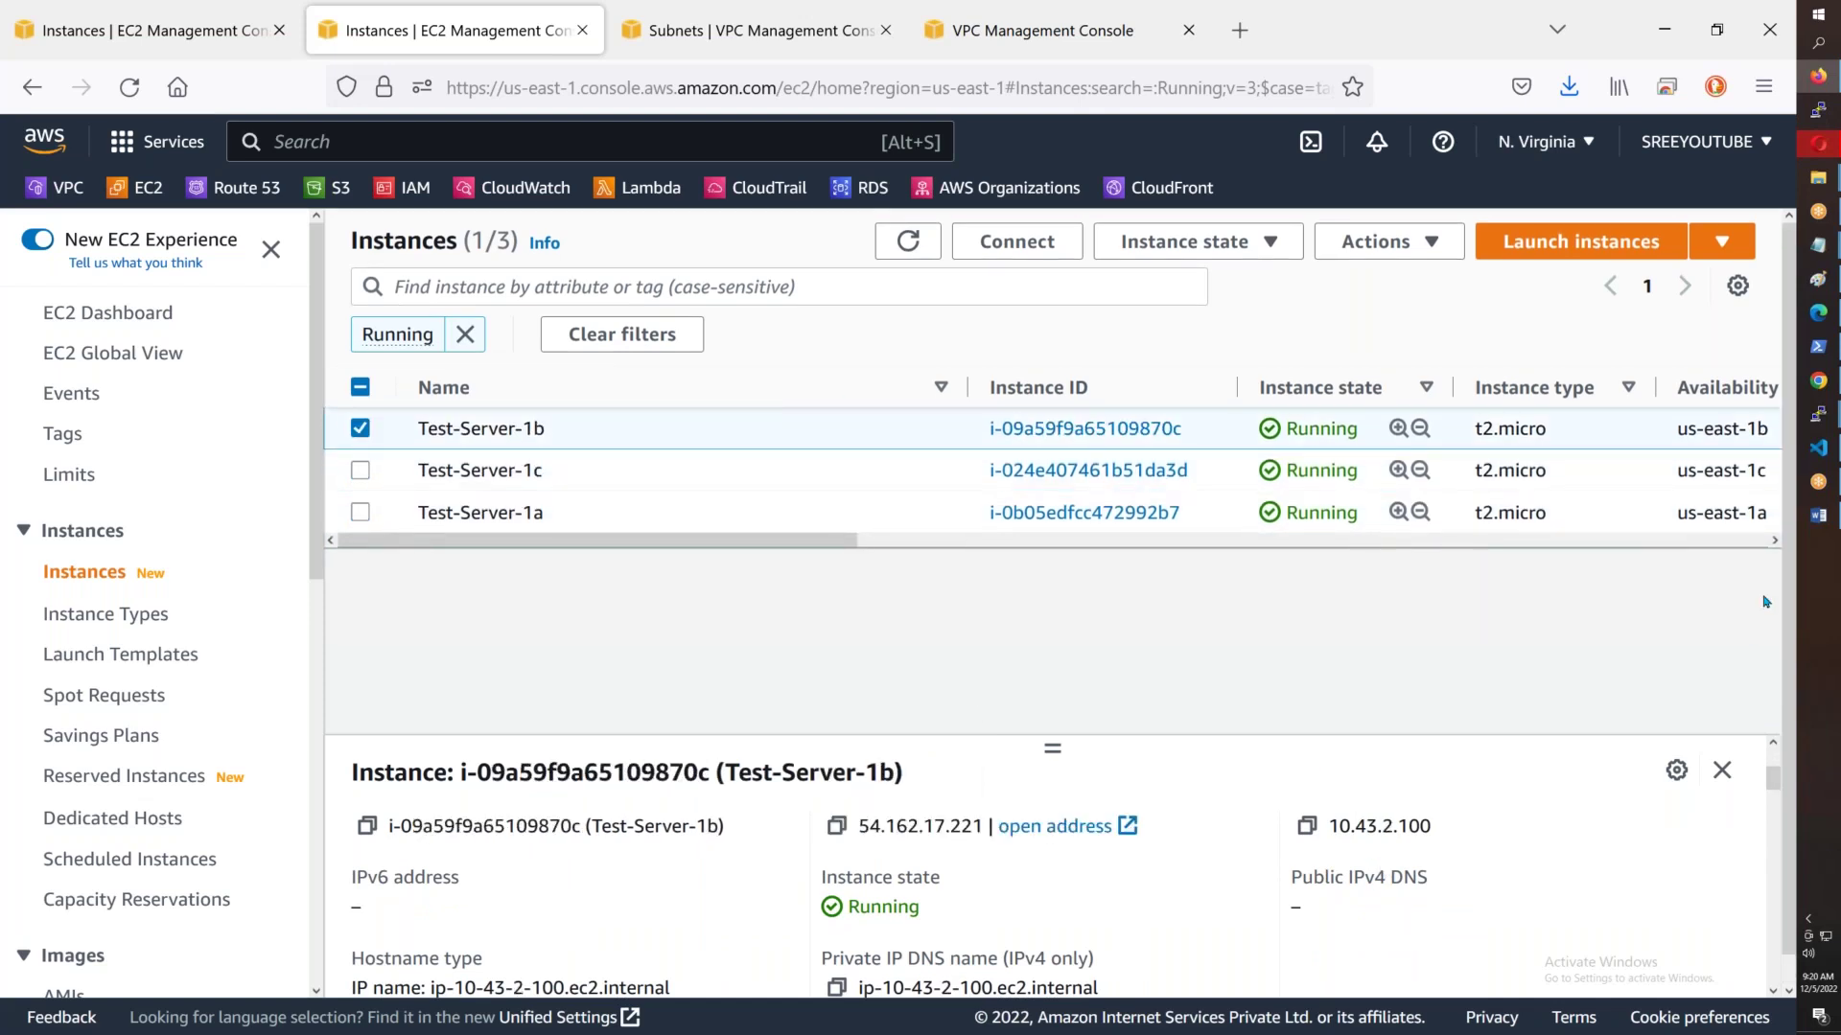
key("alt+Tab")
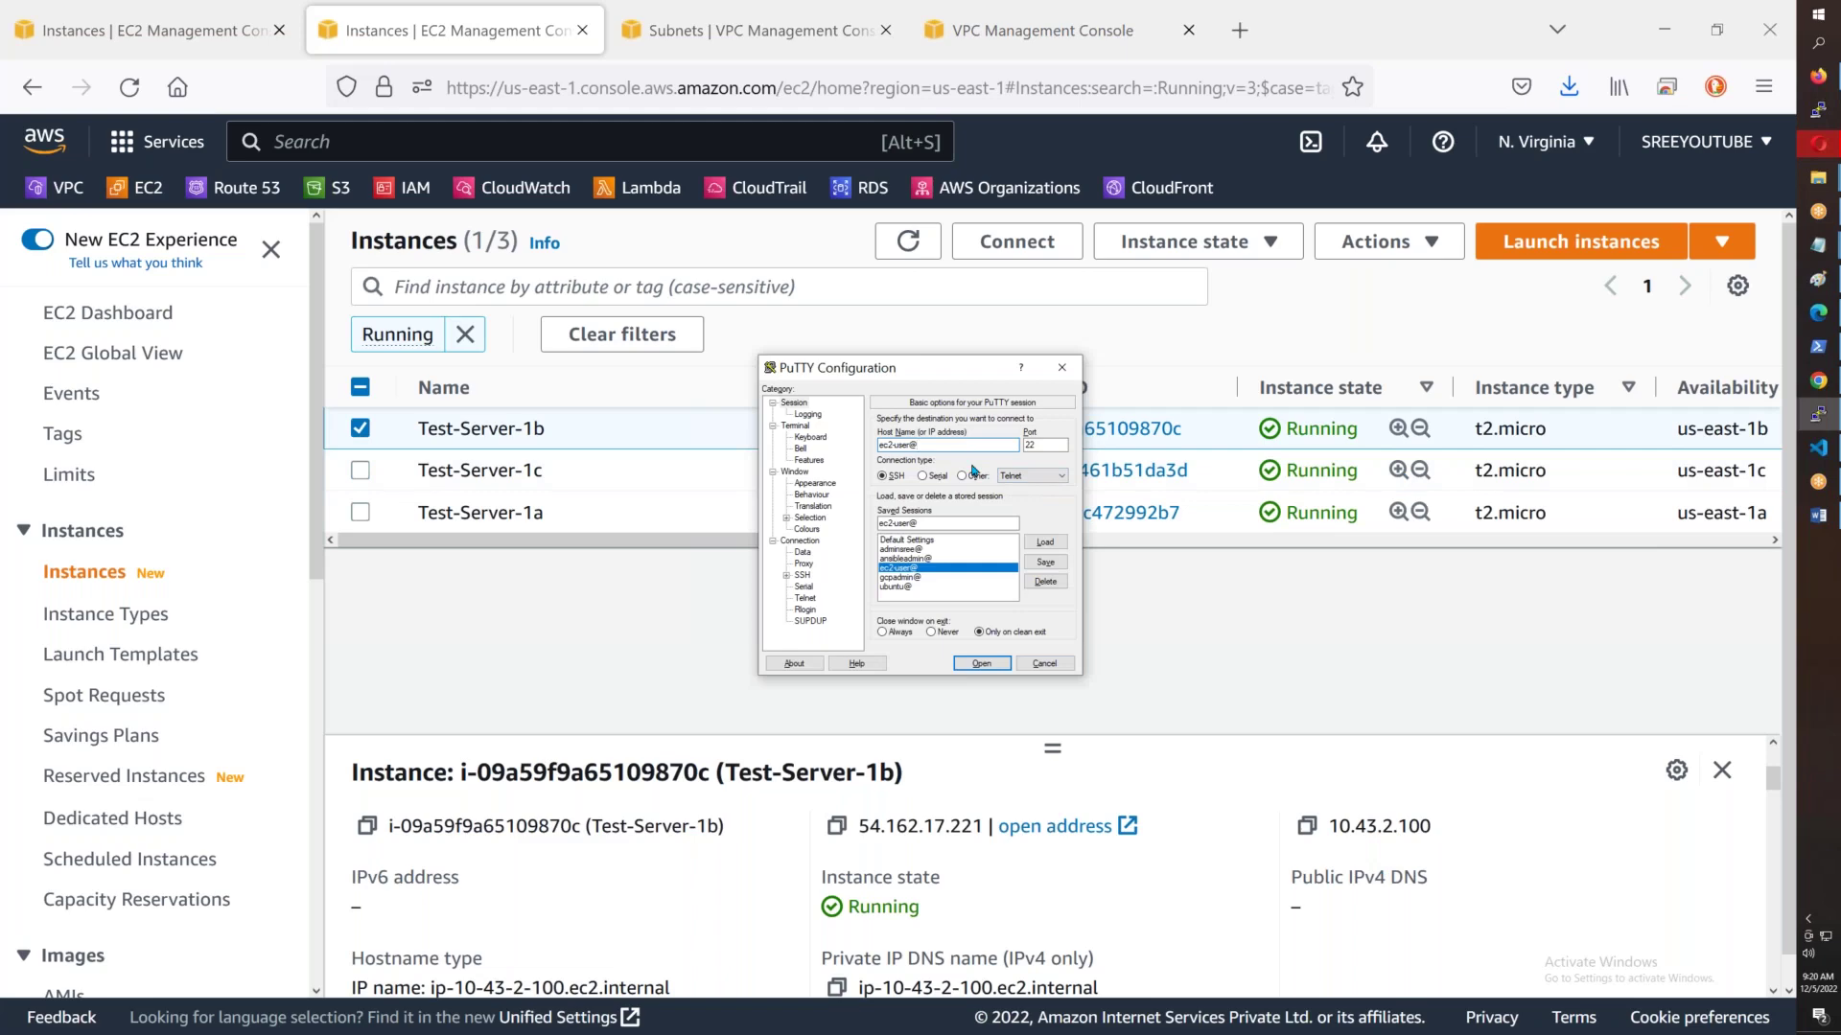
key("ctrl+v")
left_click(982, 664)
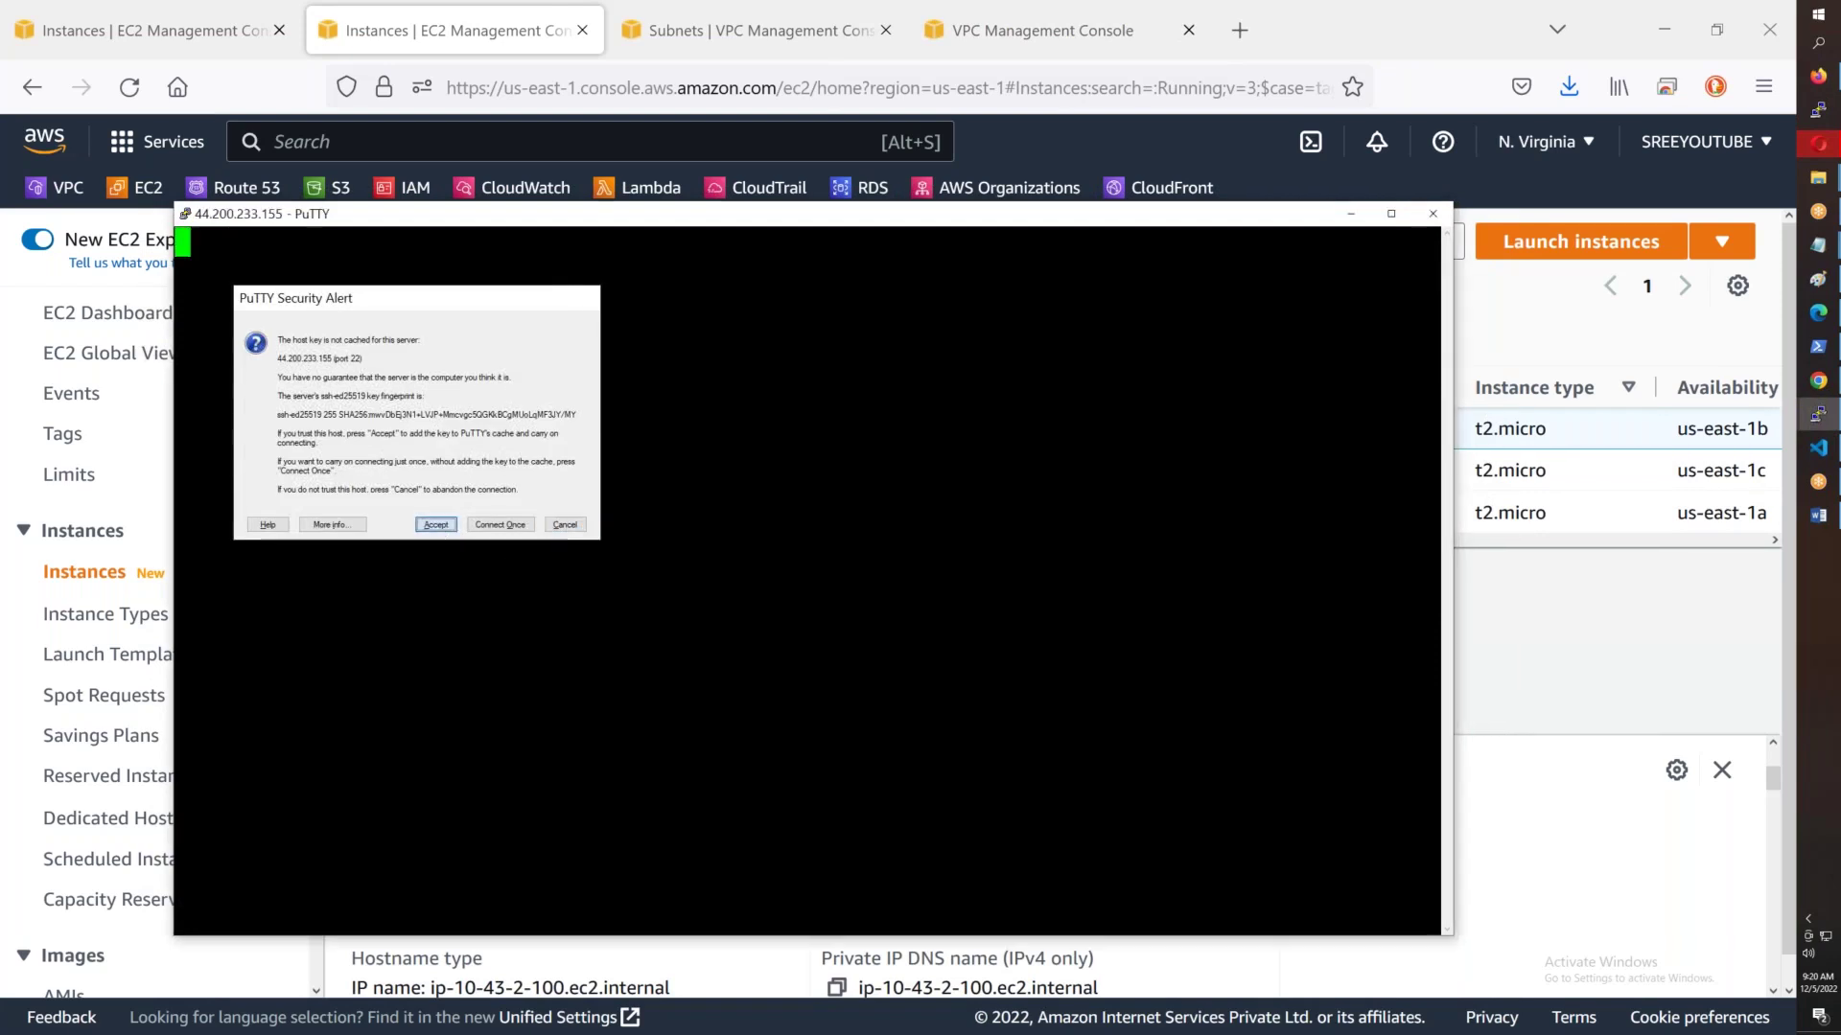
key("Return")
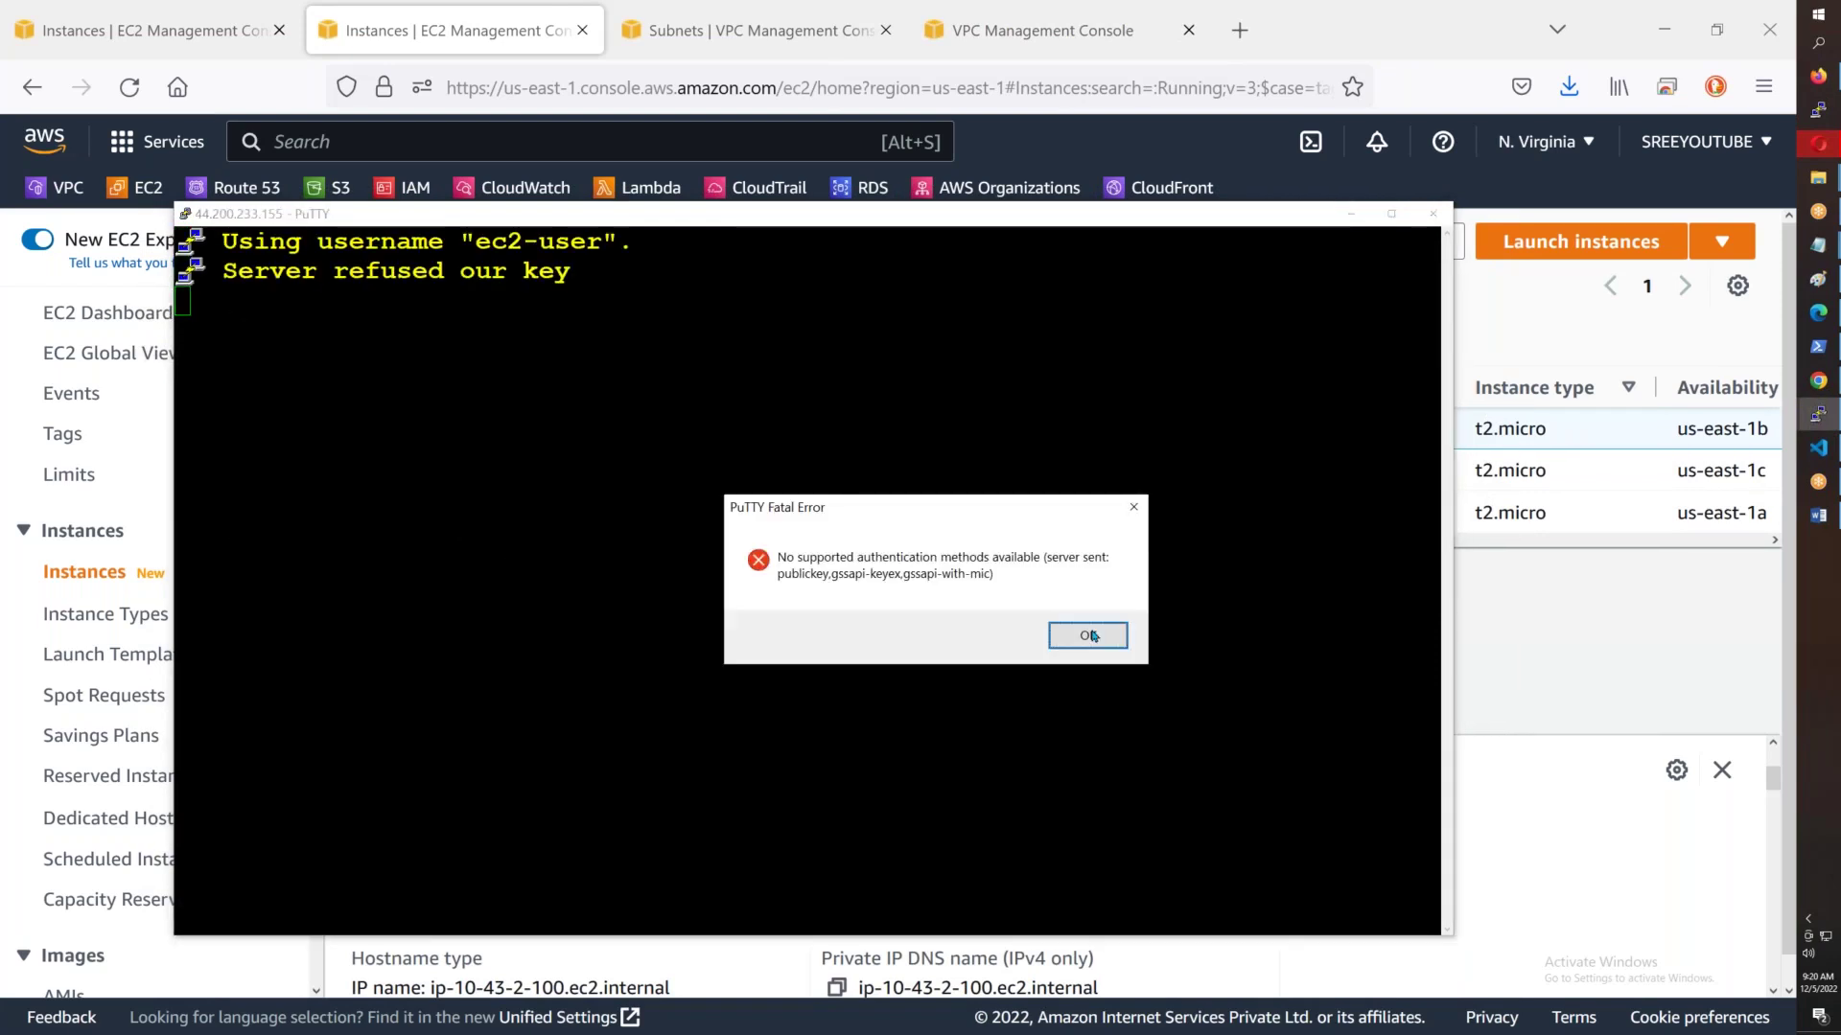
left_click(1091, 635)
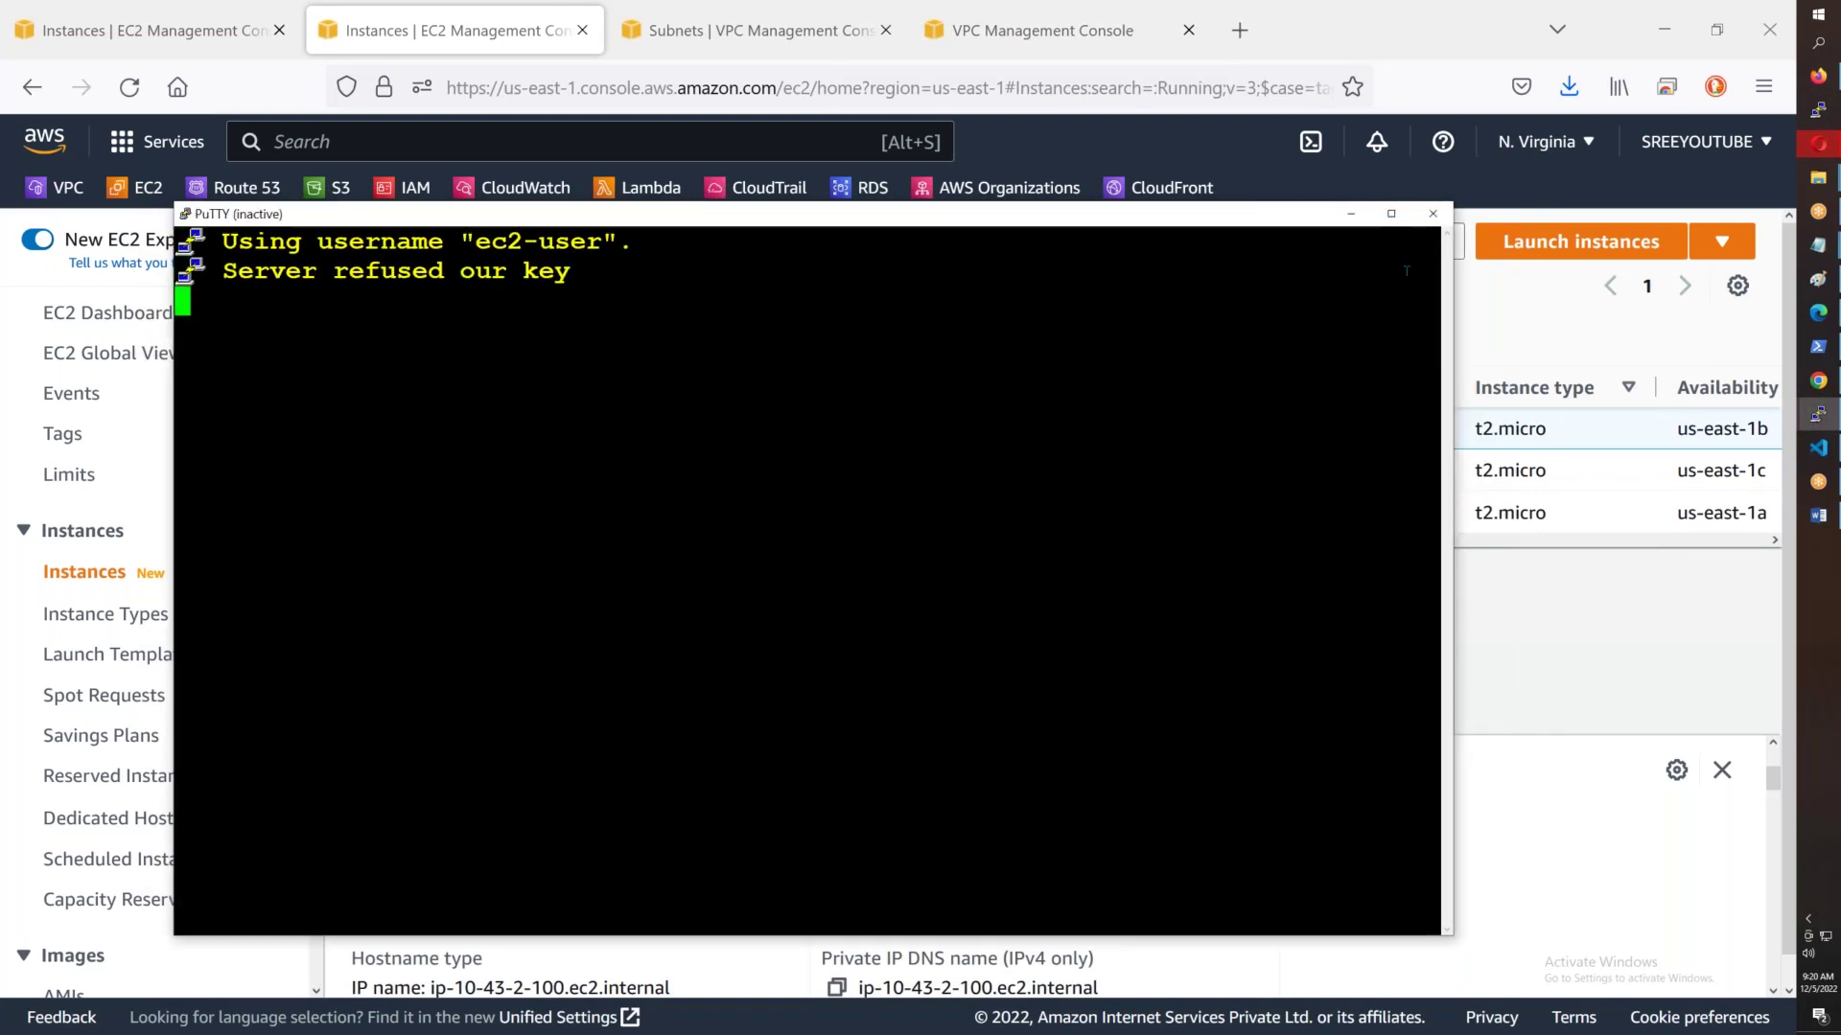
left_click(1432, 214)
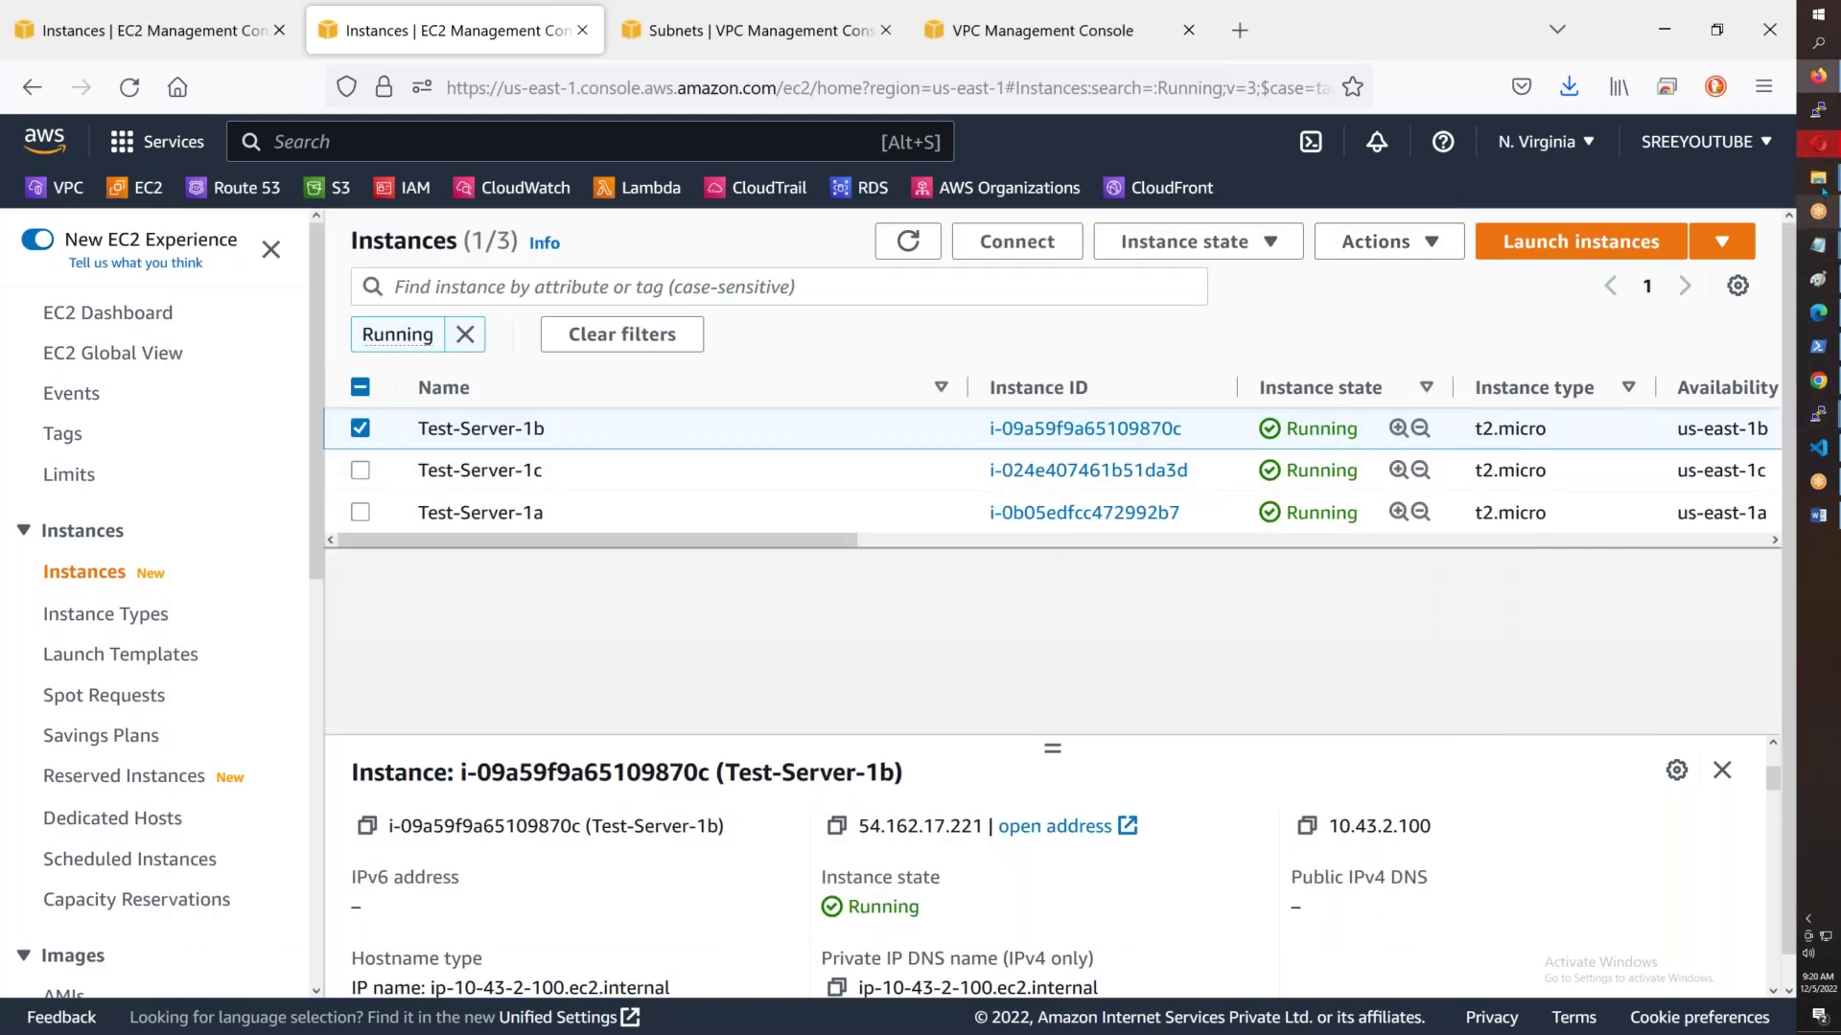
- Relaunch PuTTY, reload ec2-user@ with the server IP, retry SSH, and close the refused session
mouse_move(1819, 187)
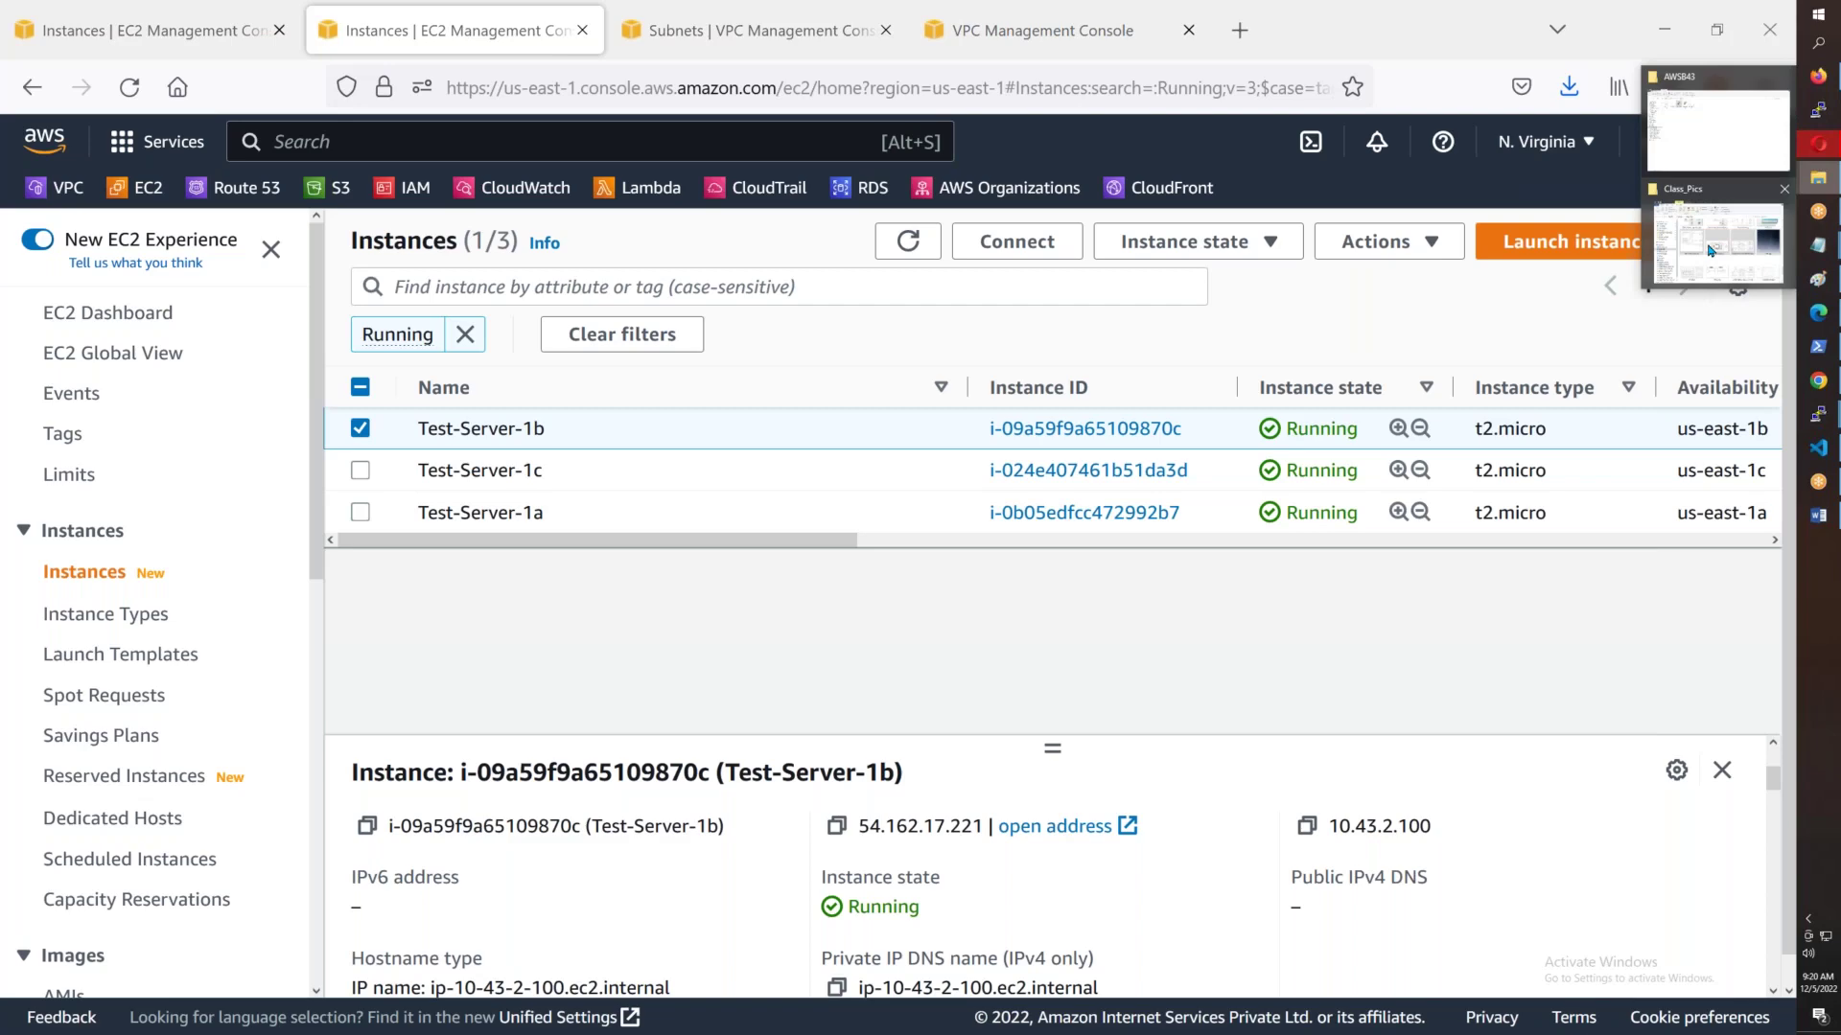
left_click(1715, 125)
key("Return")
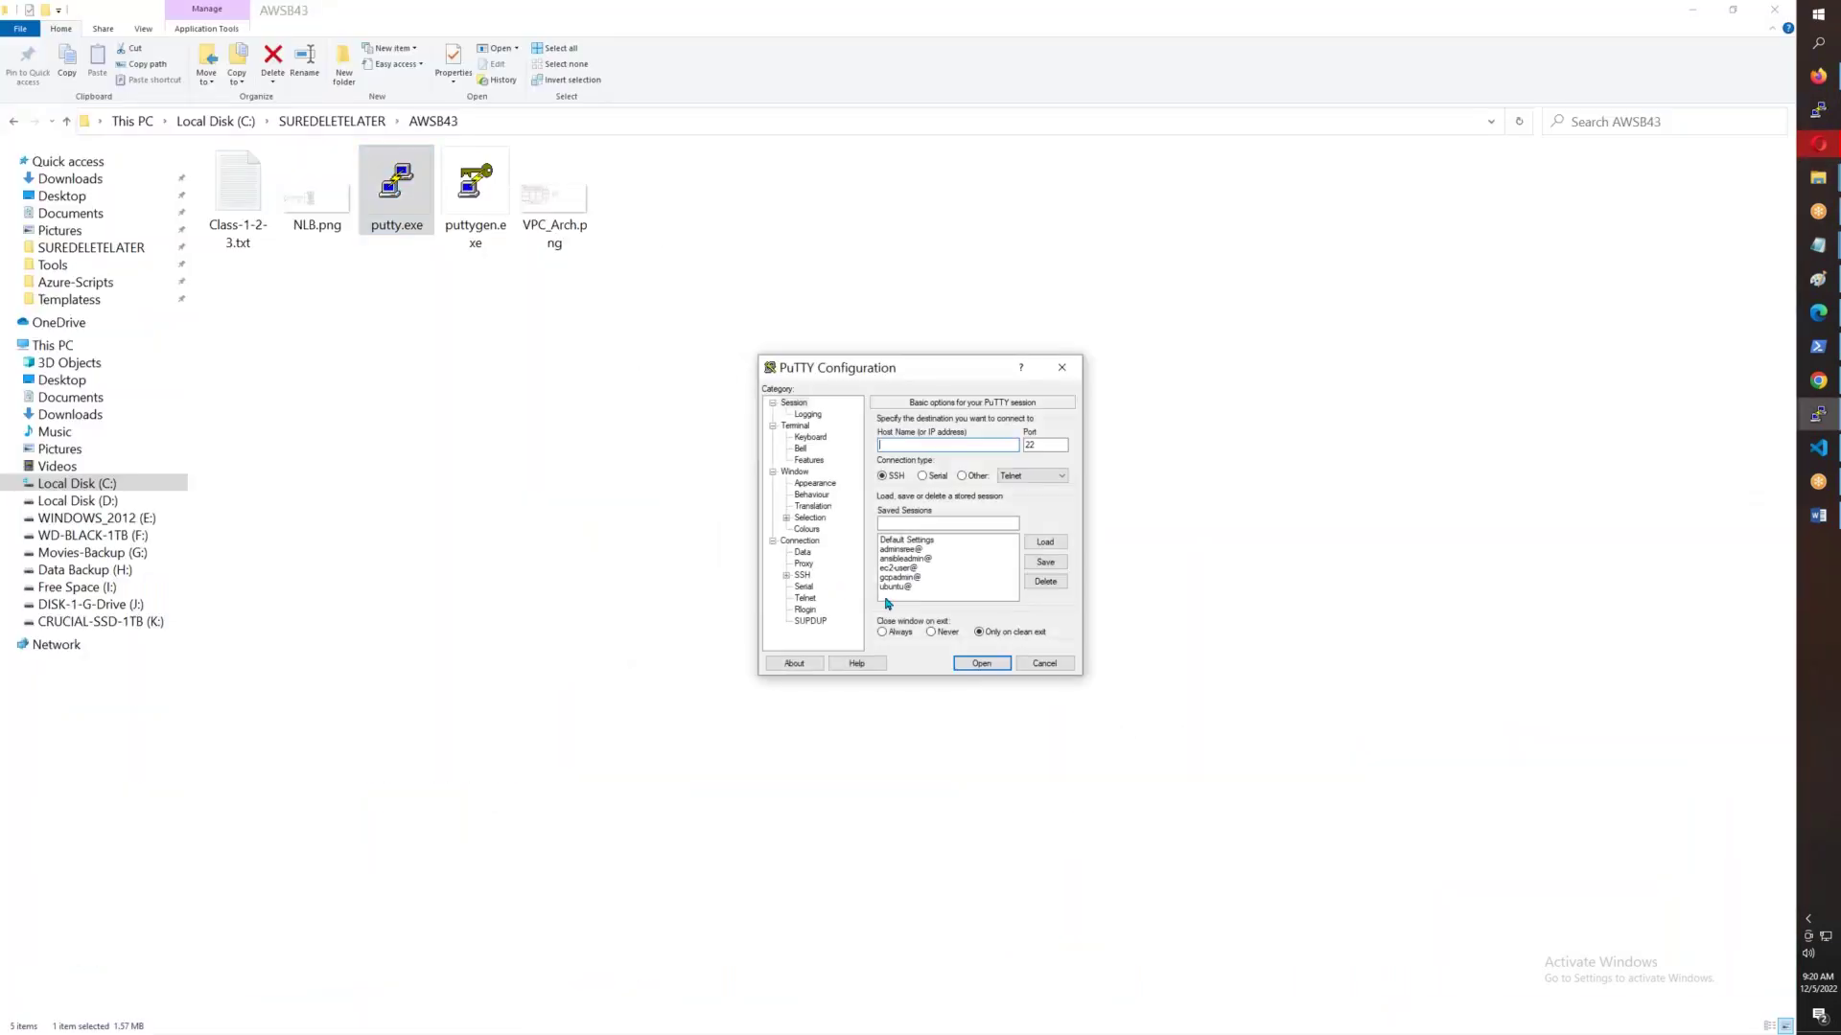
left_click(905, 568)
left_click(1045, 542)
left_click(970, 443)
key("ctrl+v")
left_click(976, 660)
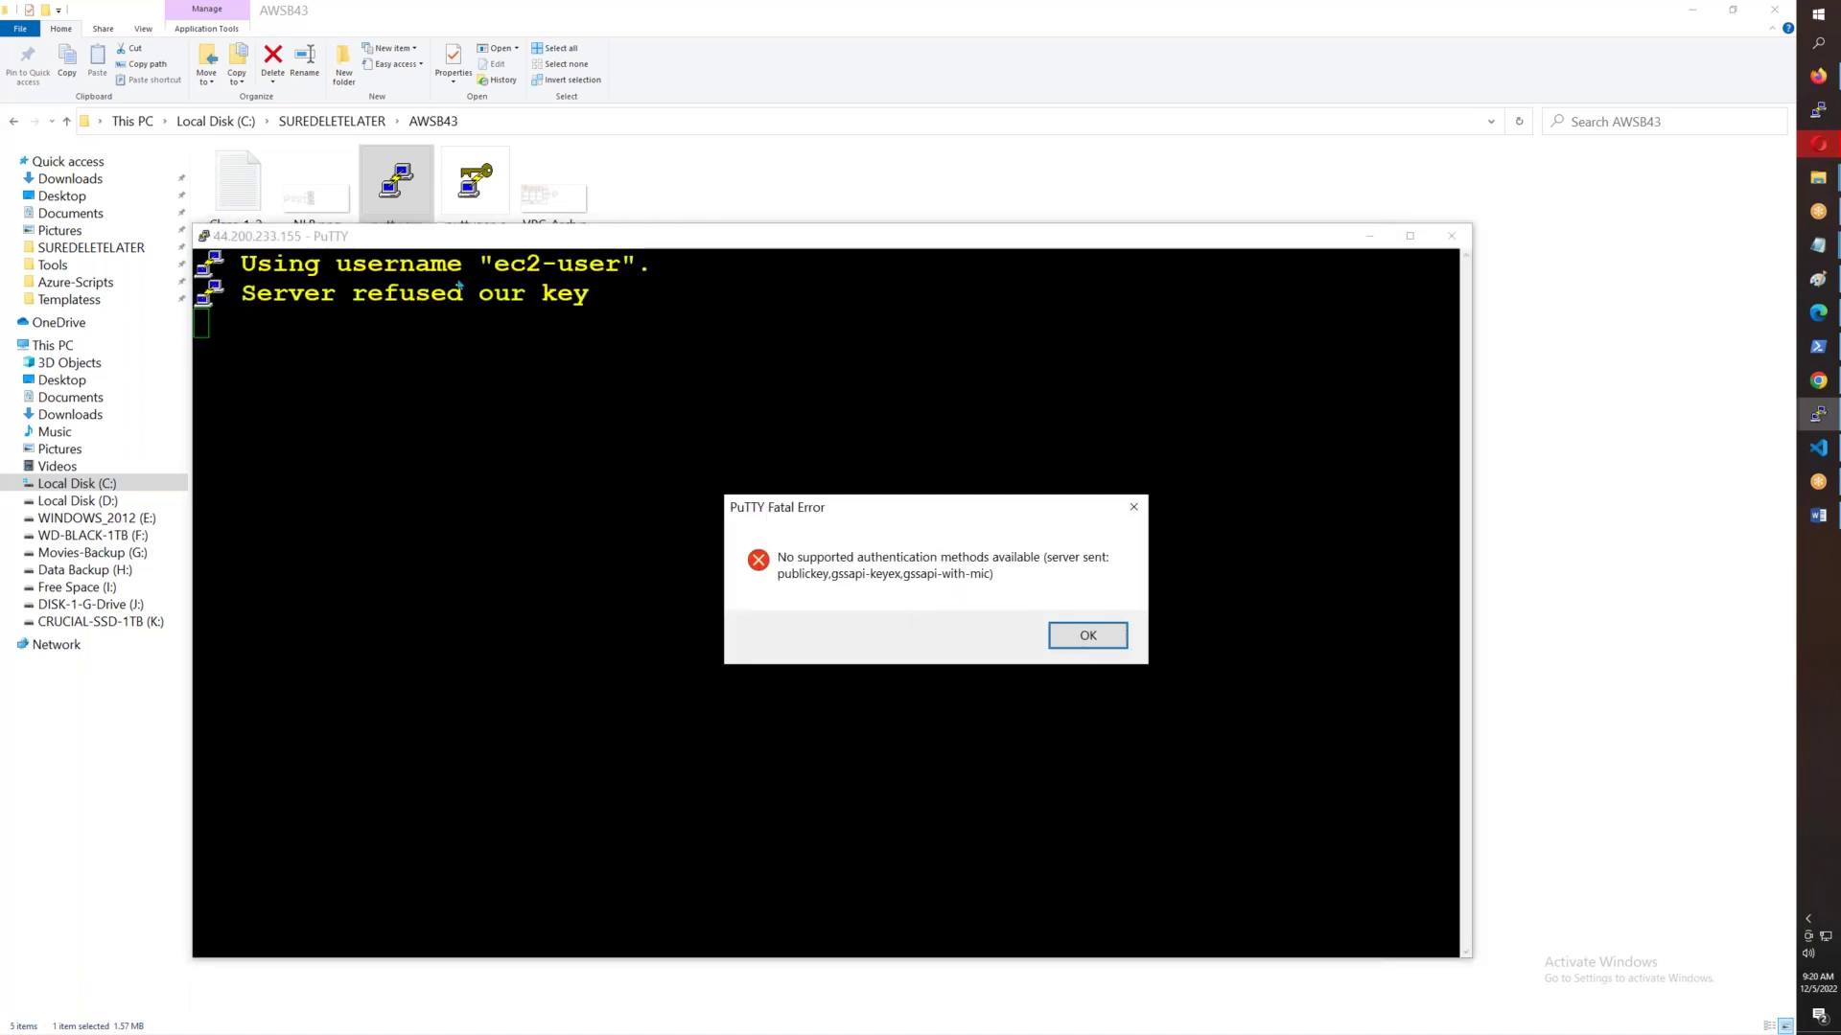
left_click(1088, 636)
left_click(1450, 236)
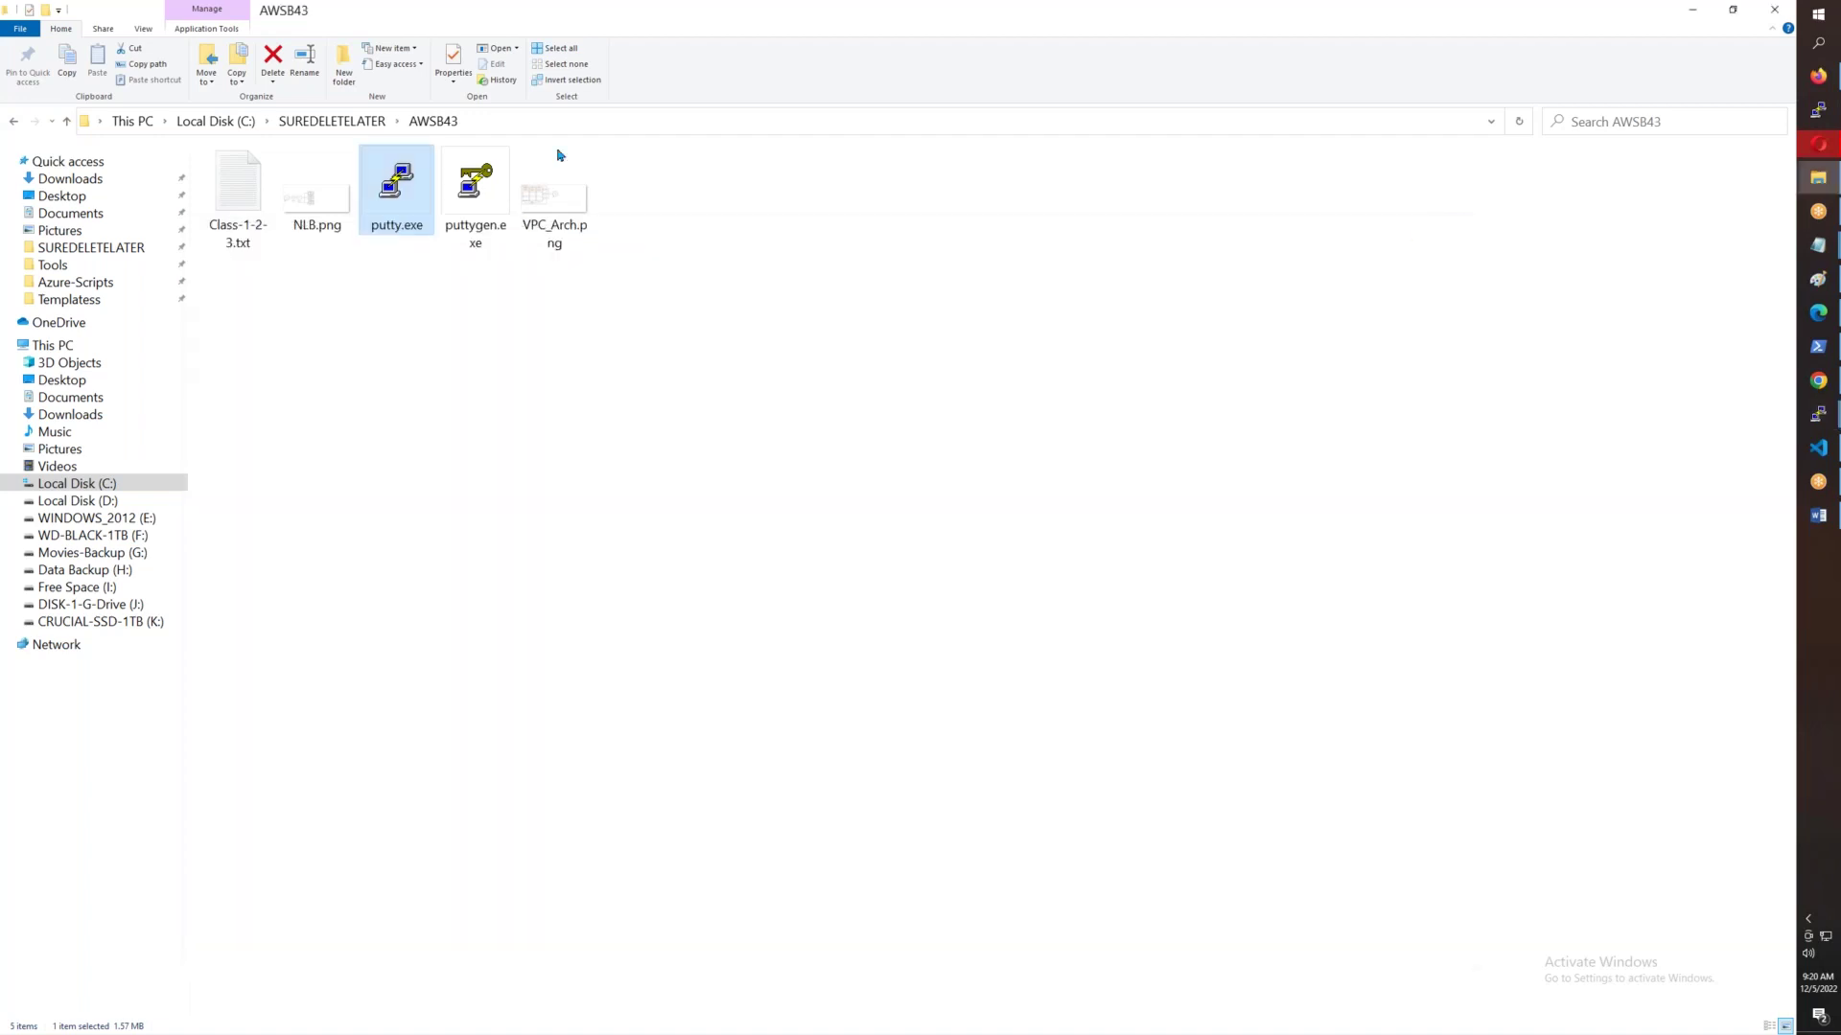
- Relaunch PuTTY and enter ec2-user1@ as the host name and saved session name
double_click(413, 201)
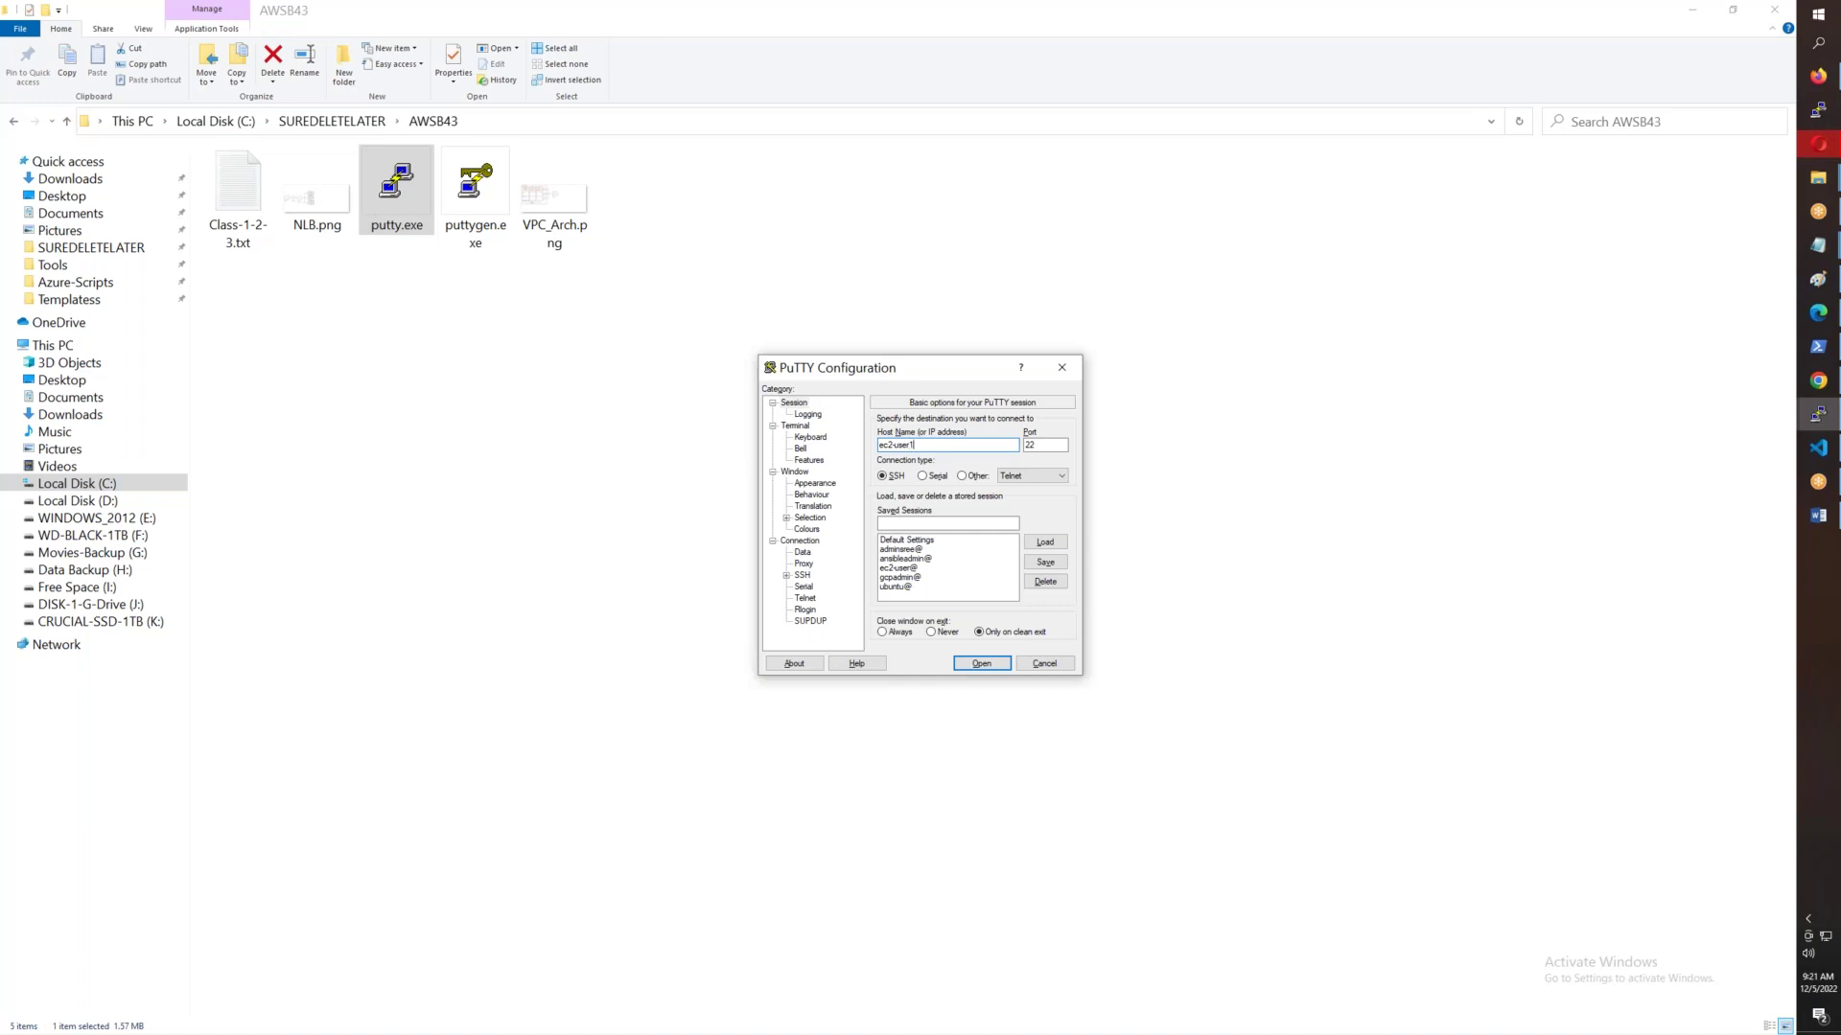
type("@")
left_click_drag(949, 447, 842, 443)
left_click(920, 523)
key("ctrl+v")
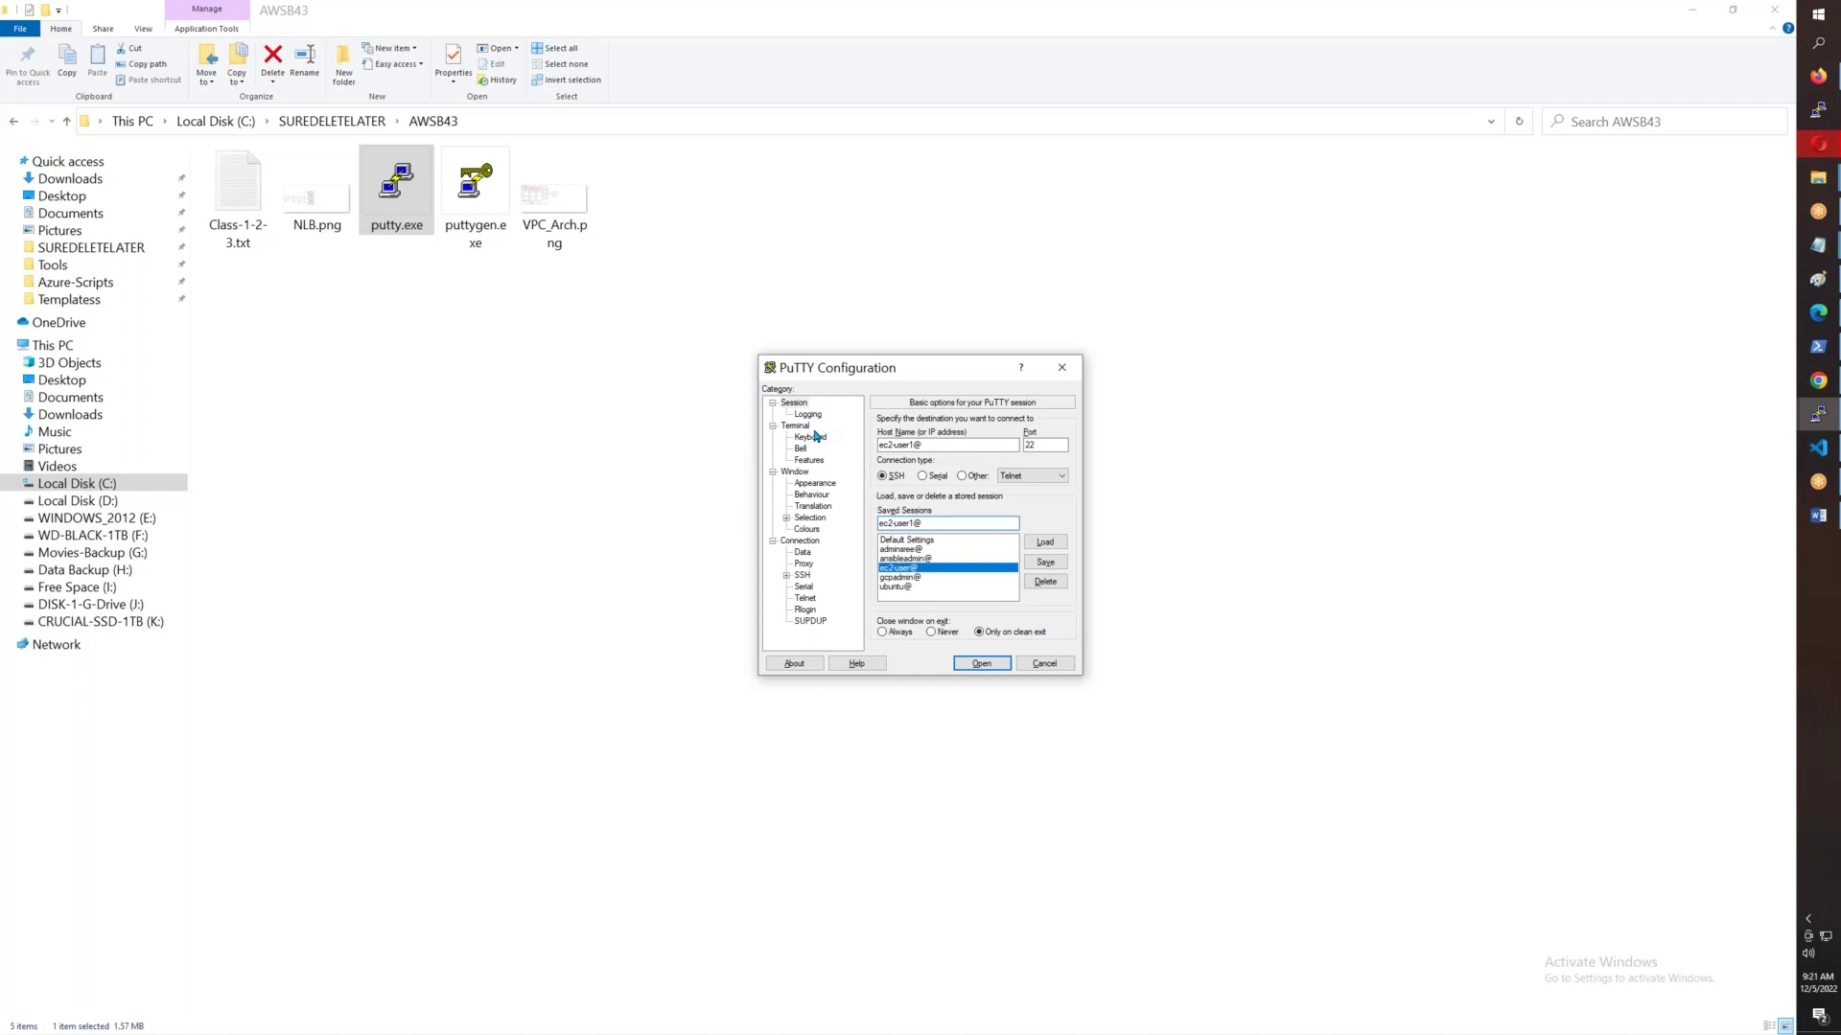
- Set the terminal font to Courier New bold, 28-point
left_click(810, 485)
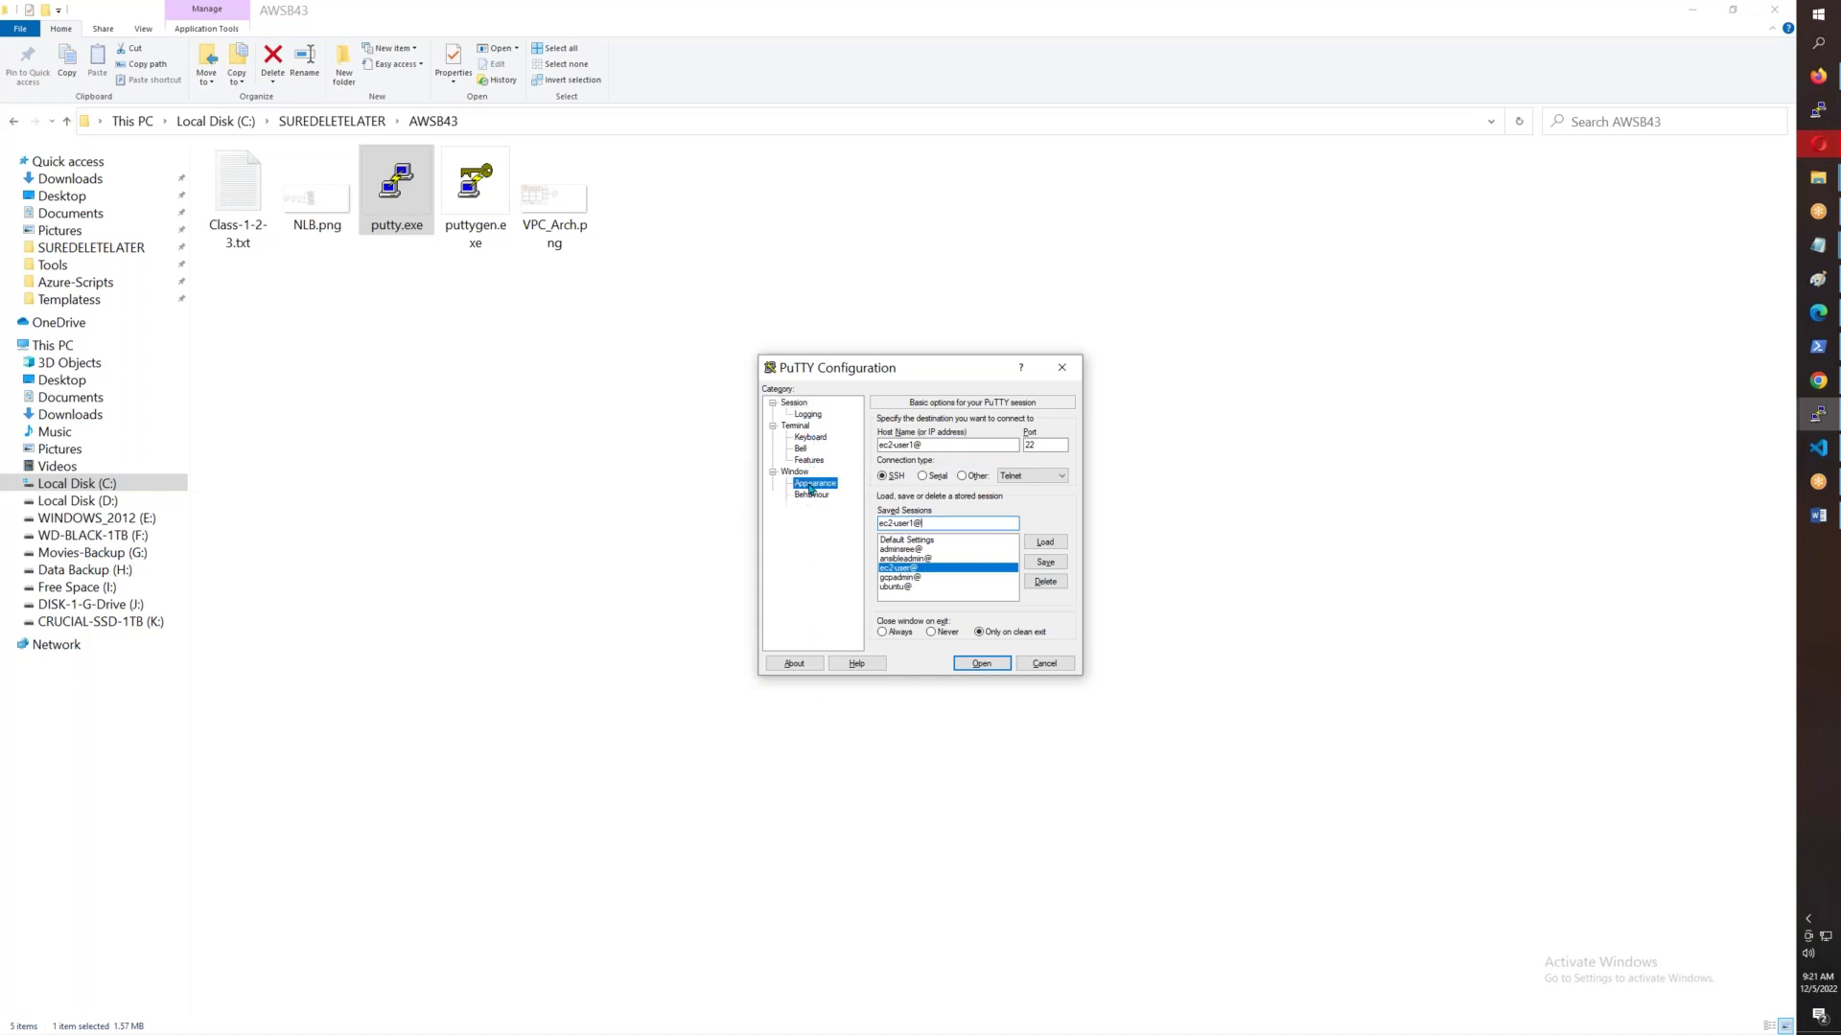
left_click(1041, 506)
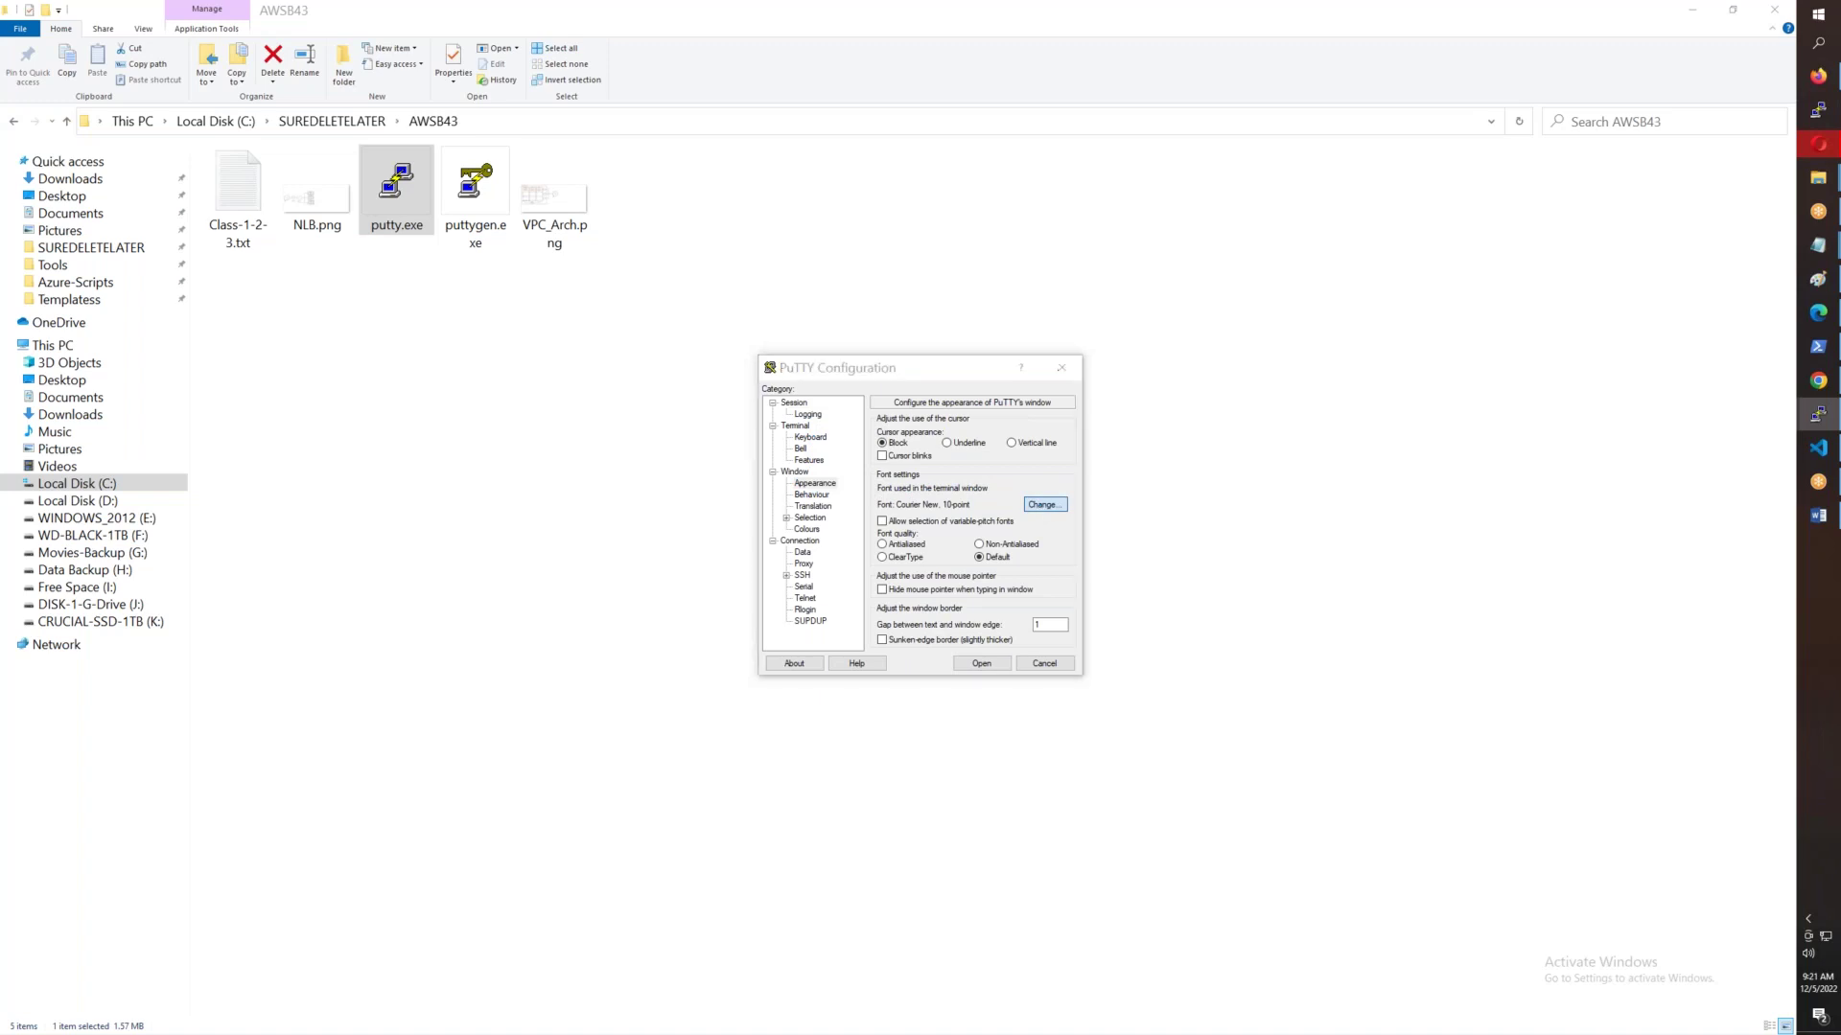
left_click(956, 552)
left_click(1068, 588)
left_click(1068, 587)
left_click(1068, 587)
left_click(1068, 588)
left_click(1068, 588)
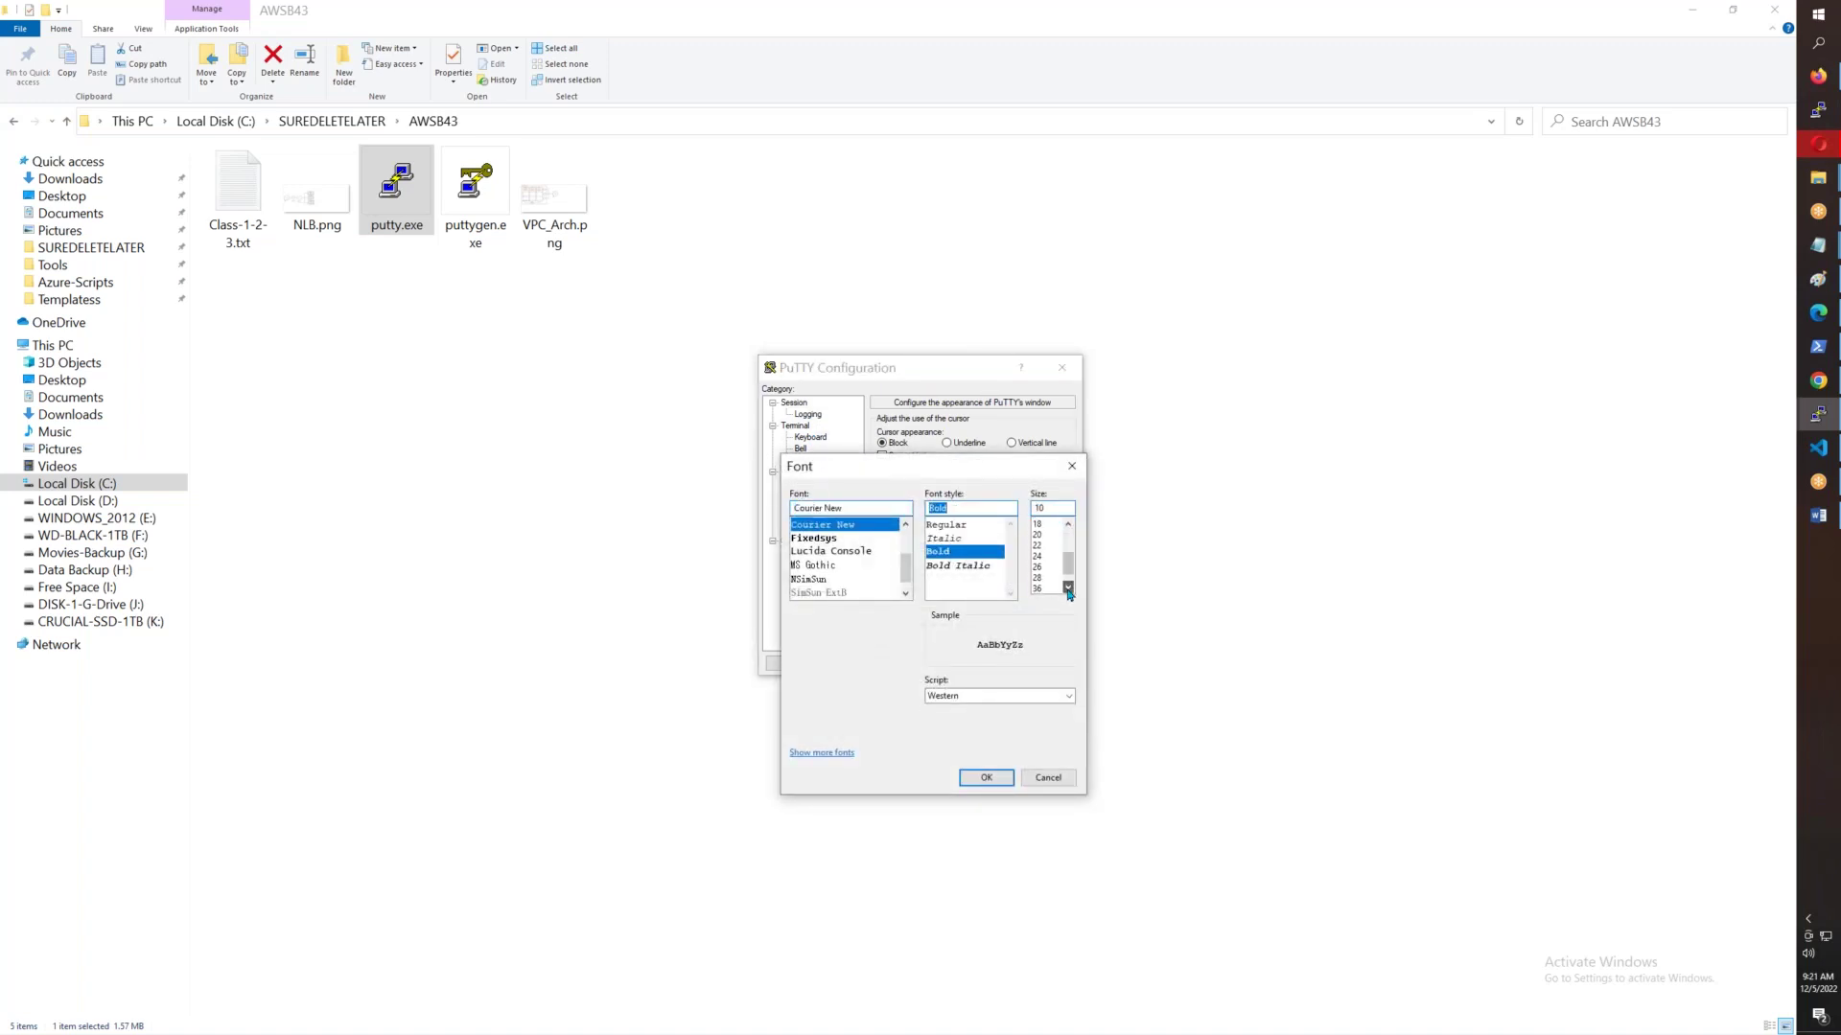
left_click(1043, 576)
left_click(986, 778)
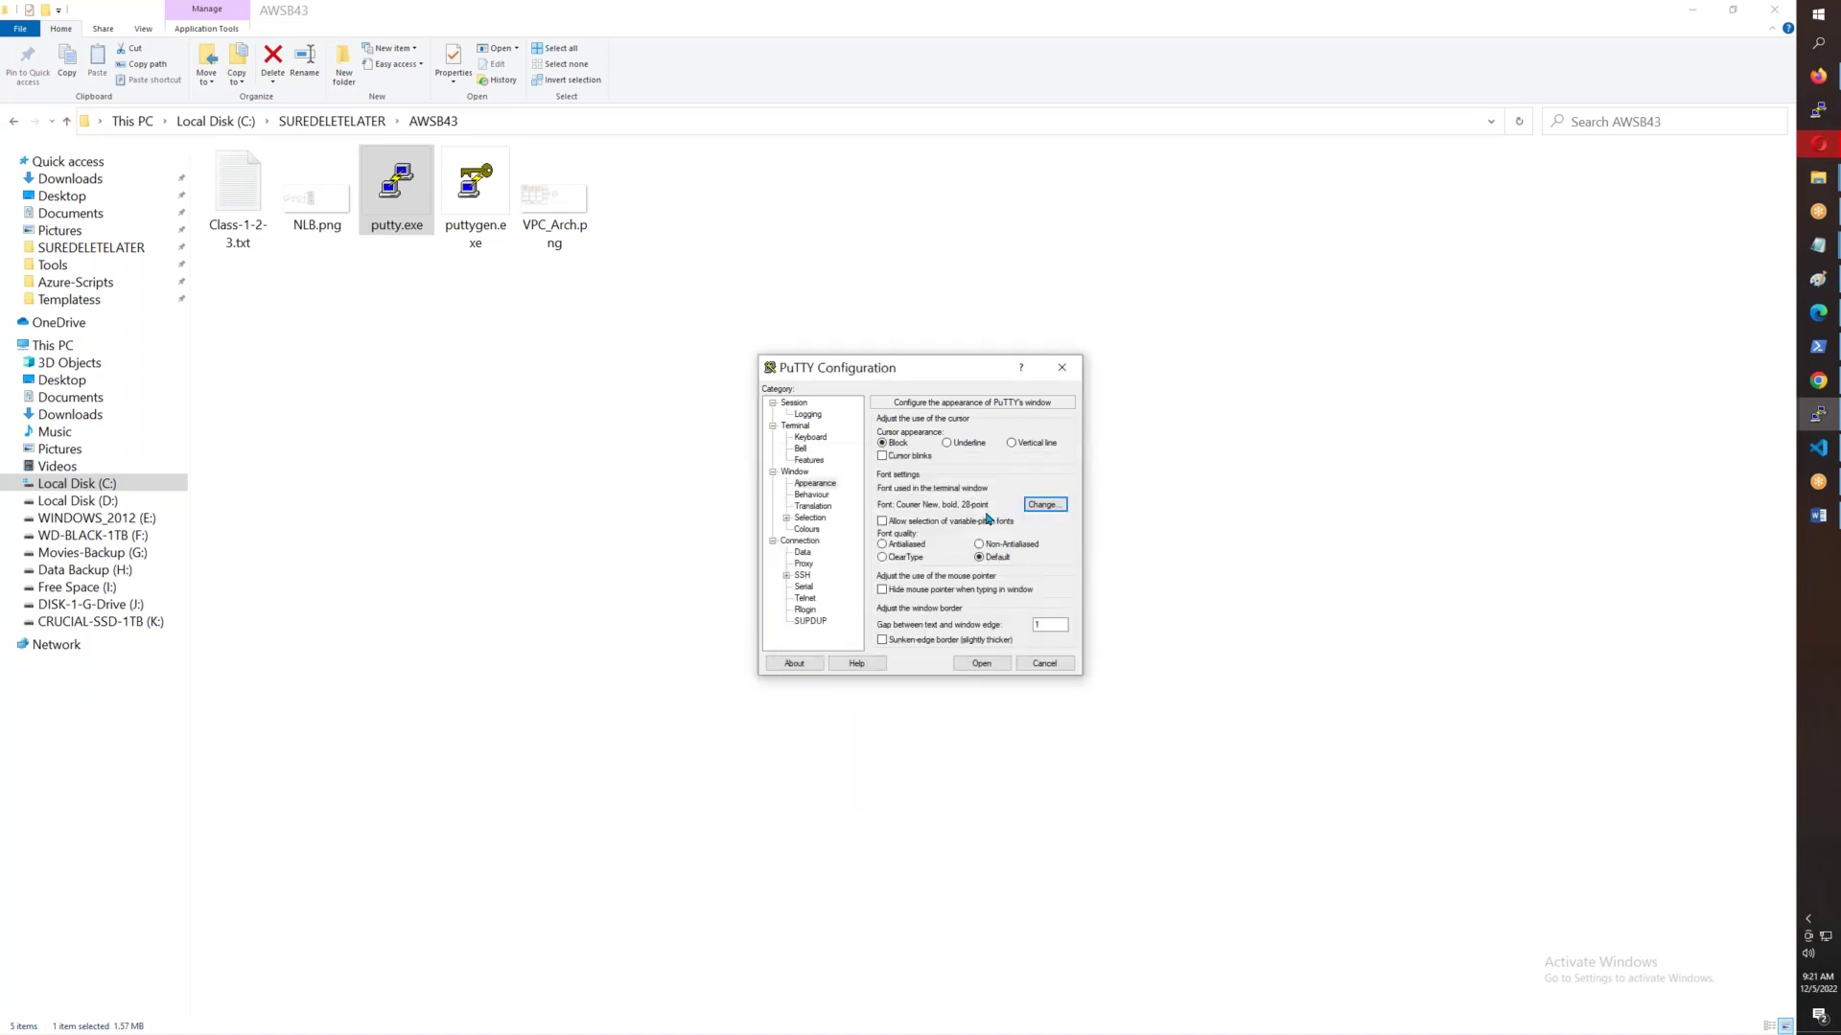
- Set the Default Foreground colour to bright green (RGB 0, 255, 0)
left_click(807, 529)
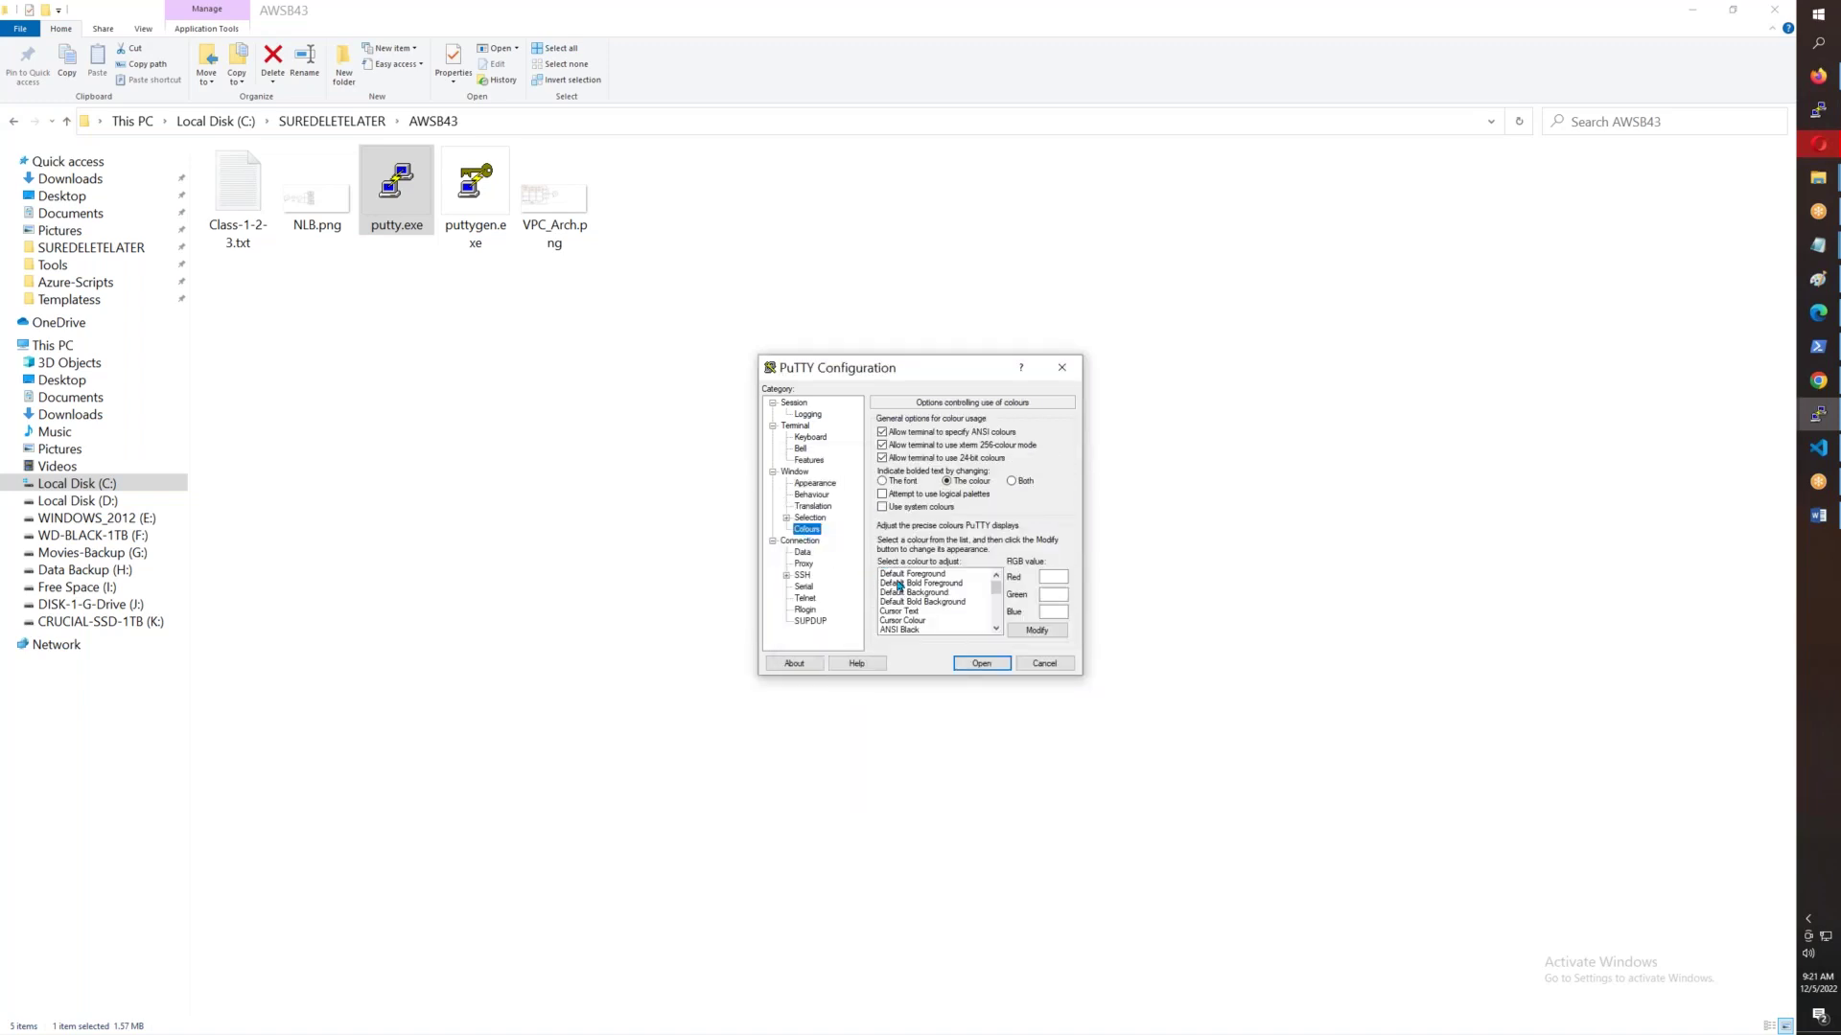
left_click(918, 574)
left_click(1039, 630)
left_click(819, 465)
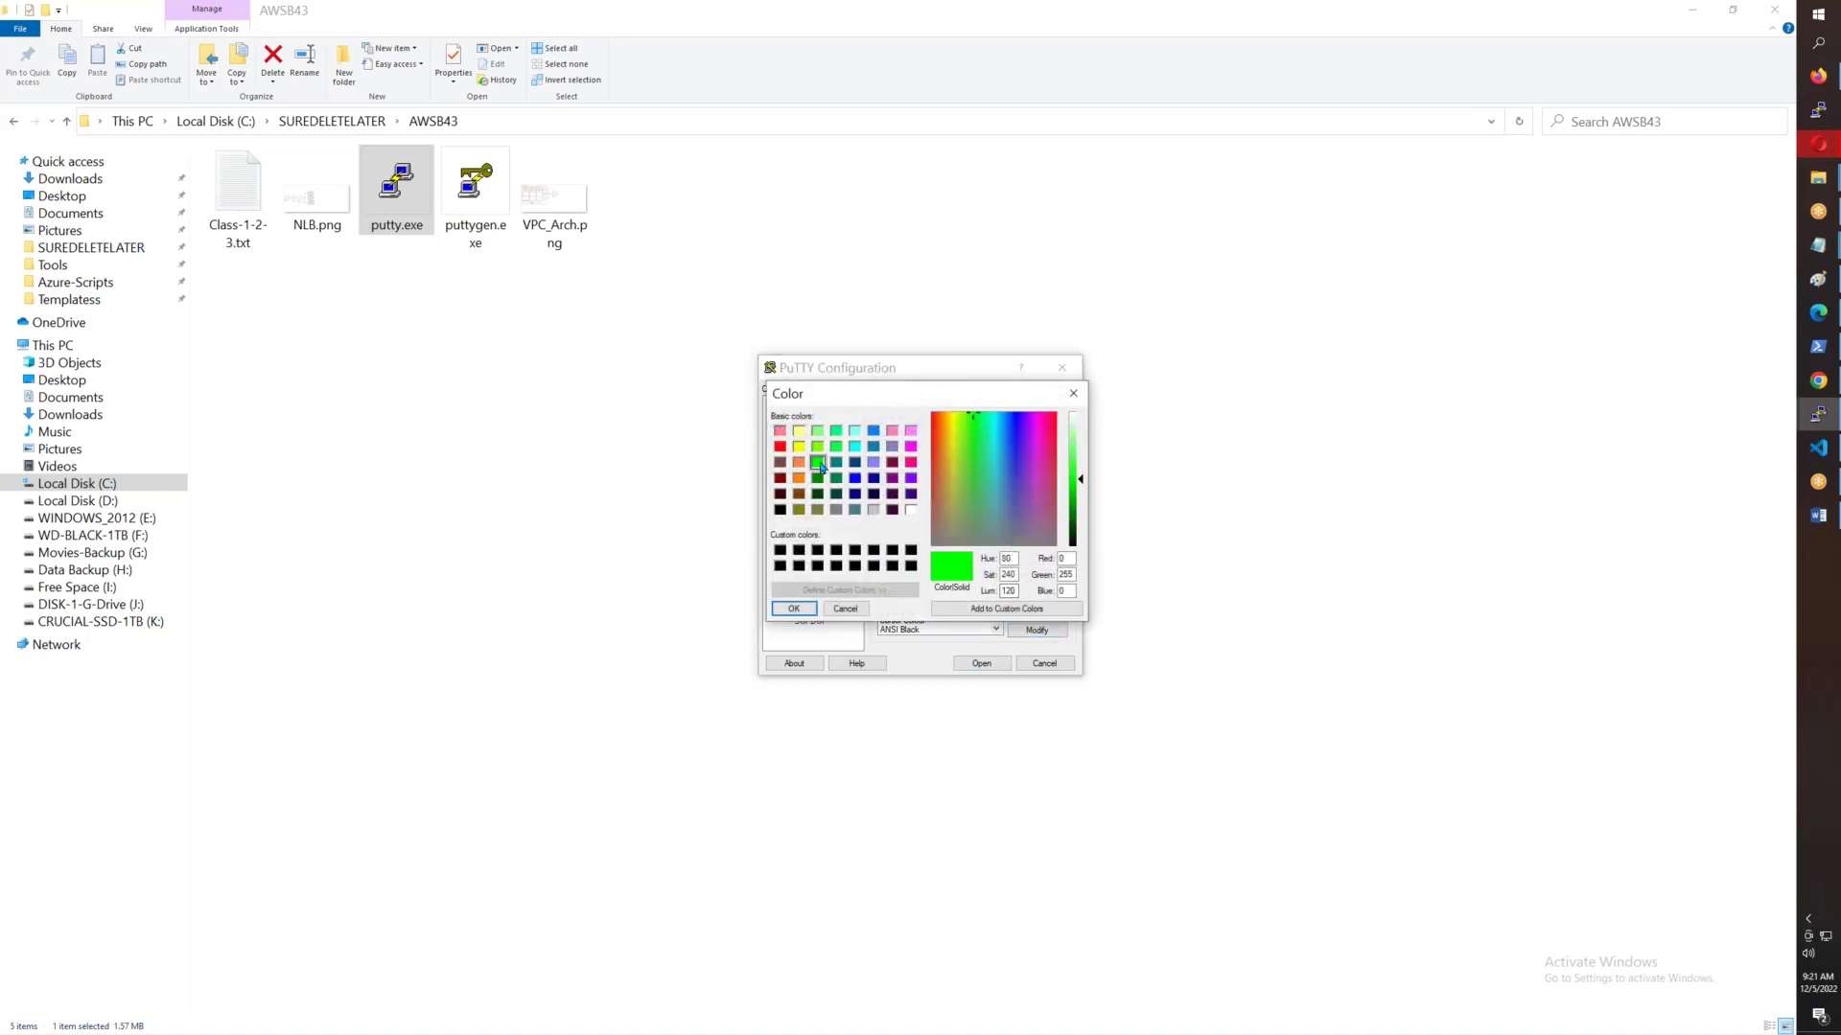
left_click(794, 609)
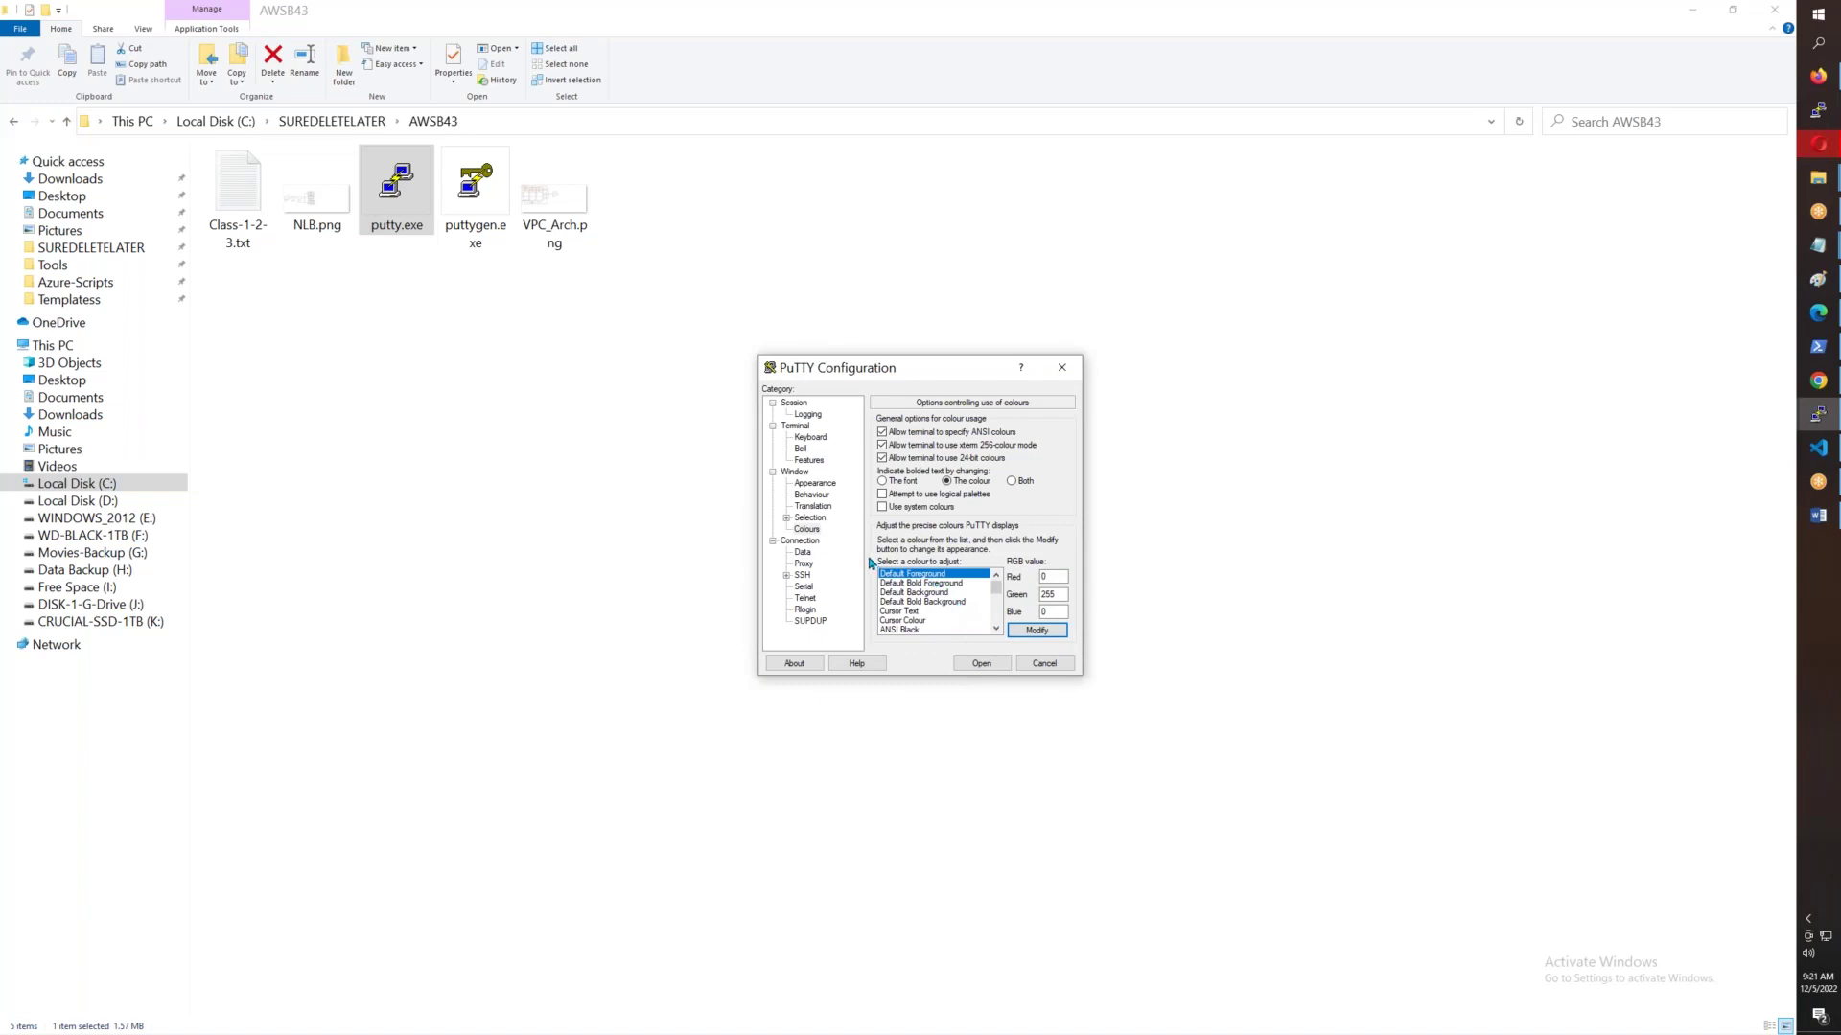
left_click(799, 542)
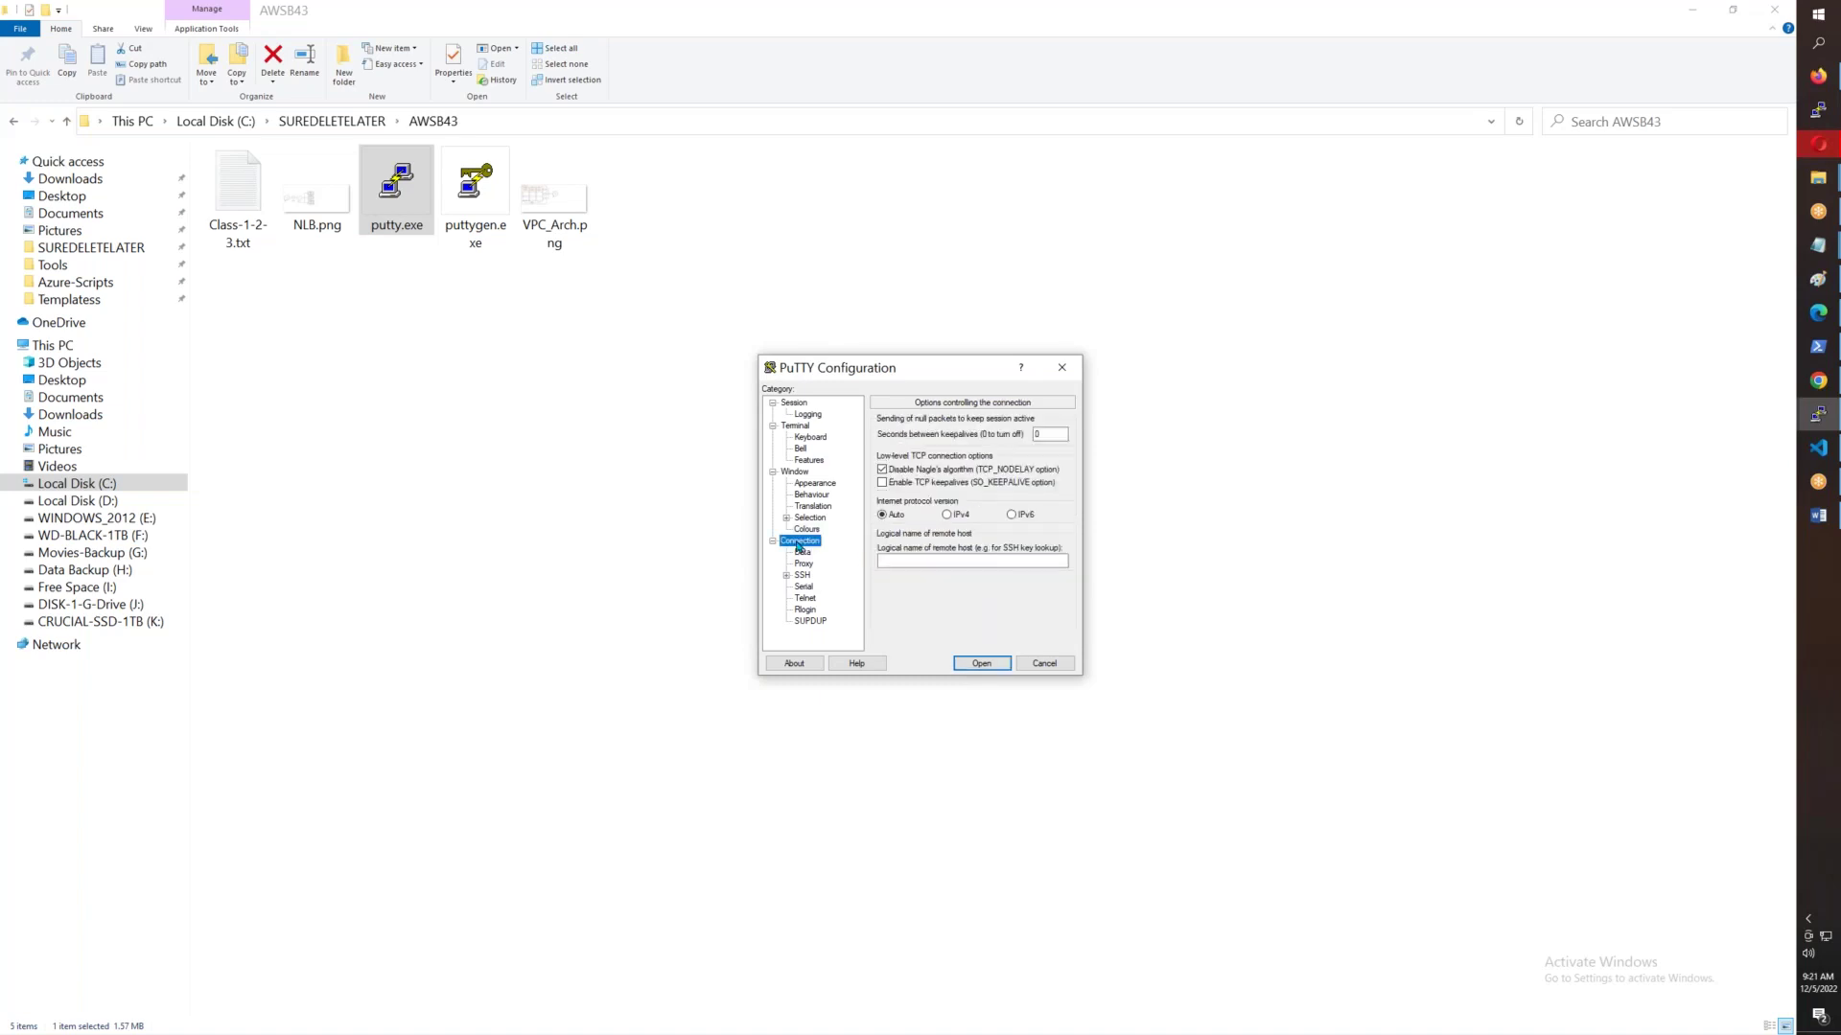
- Set the keepalive interval to 5 seconds and show the SSH Auth Credentials settings
double_click(1048, 432)
type("5")
left_click(786, 576)
left_click(814, 586)
left_click(800, 587)
left_click(835, 598)
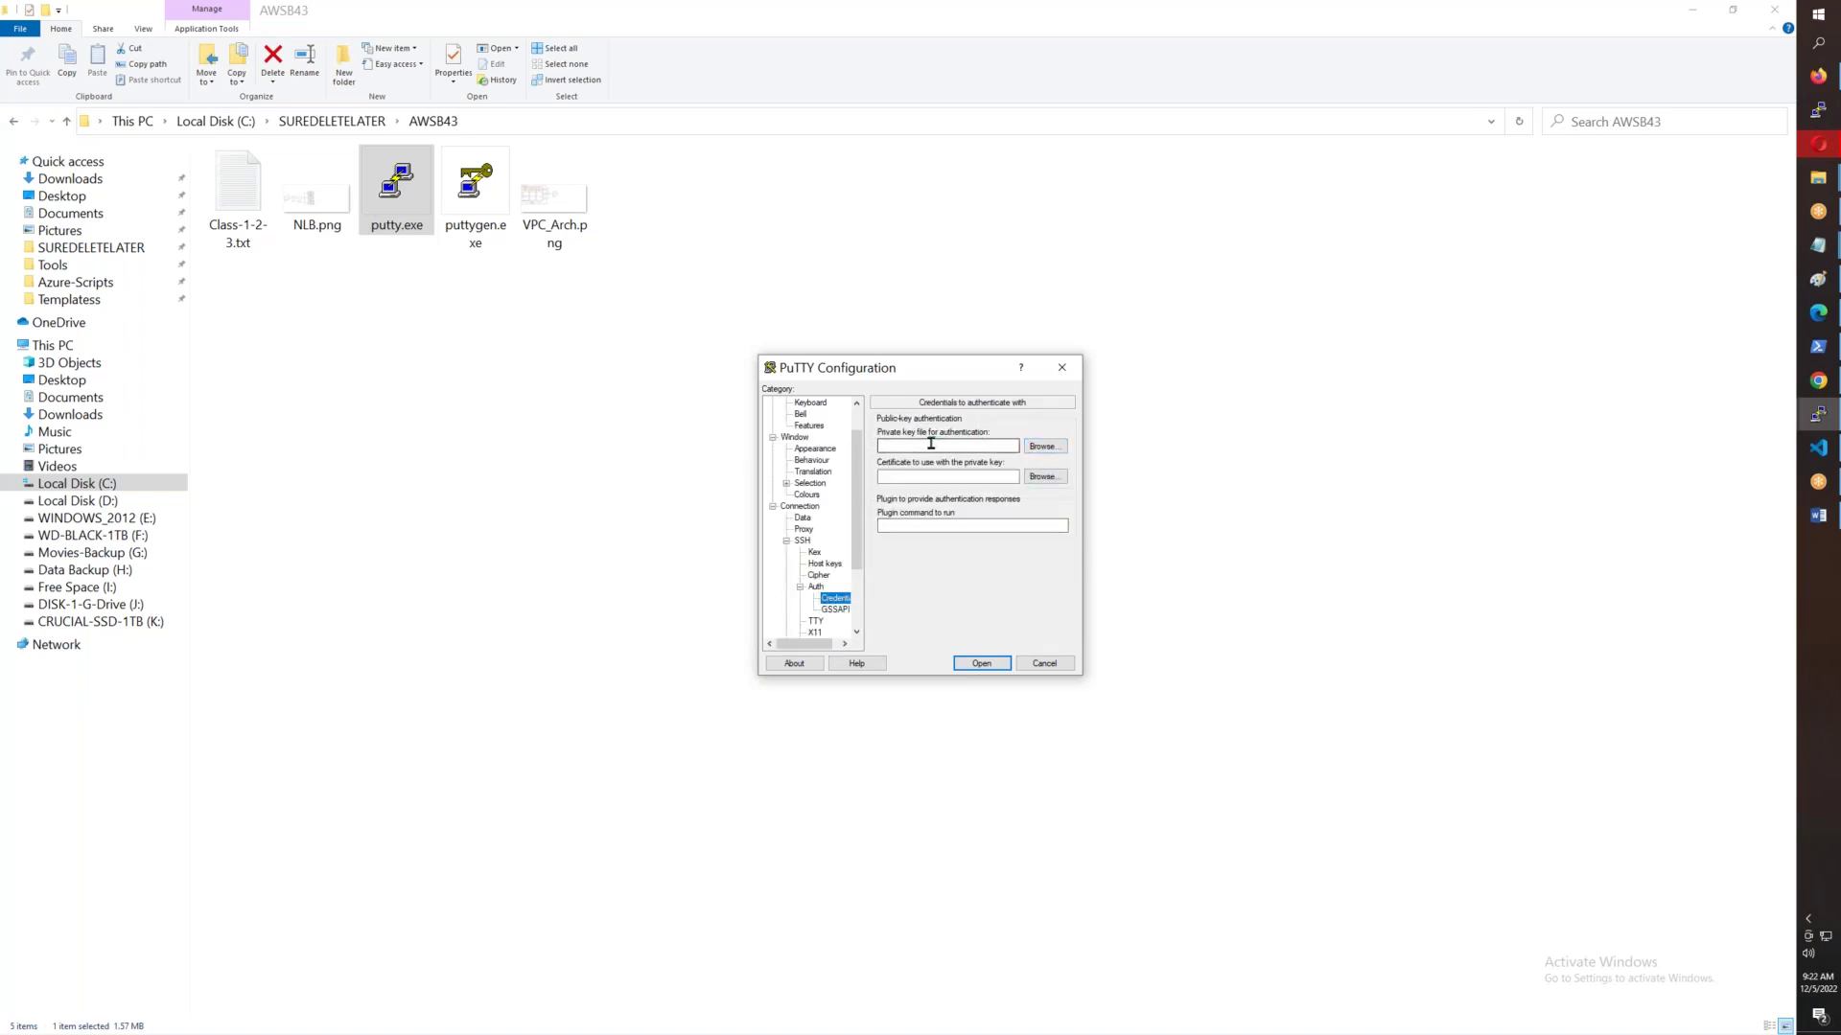
- Abandon choosing a private key, cancel the PuTTY configuration, and select puttygen.exe
left_click(1042, 451)
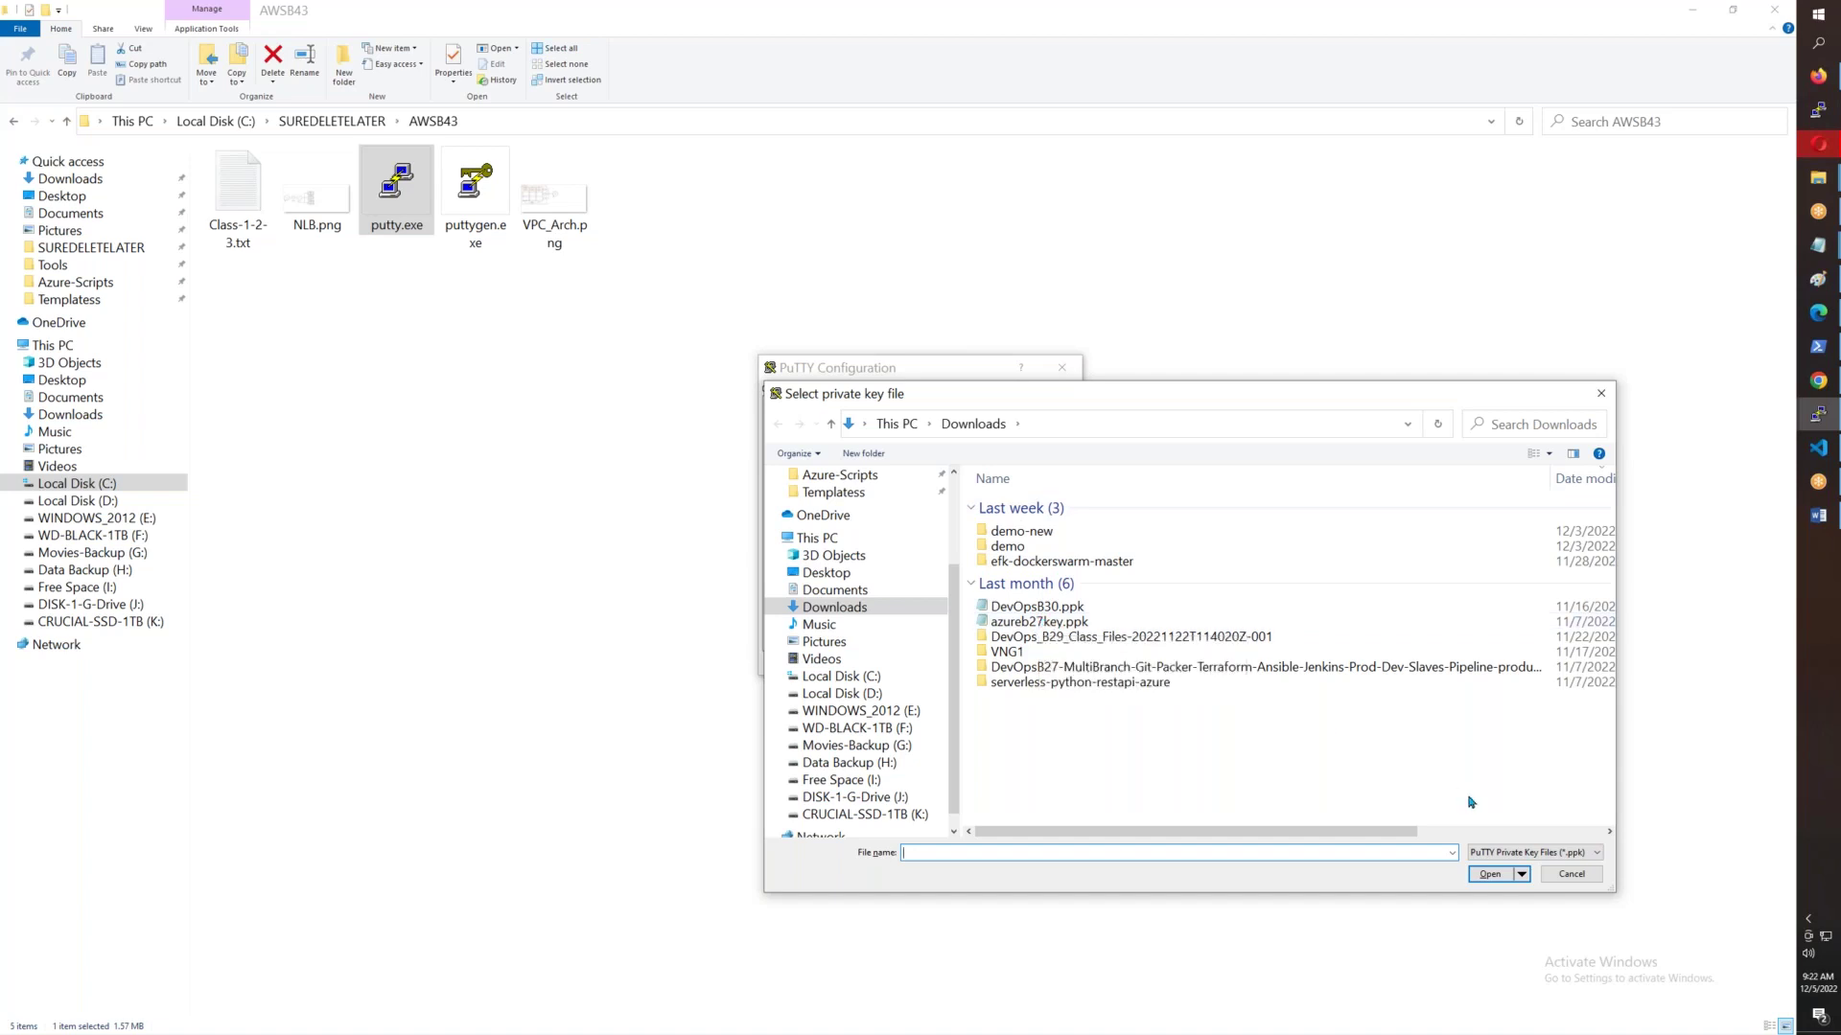
left_click(1569, 874)
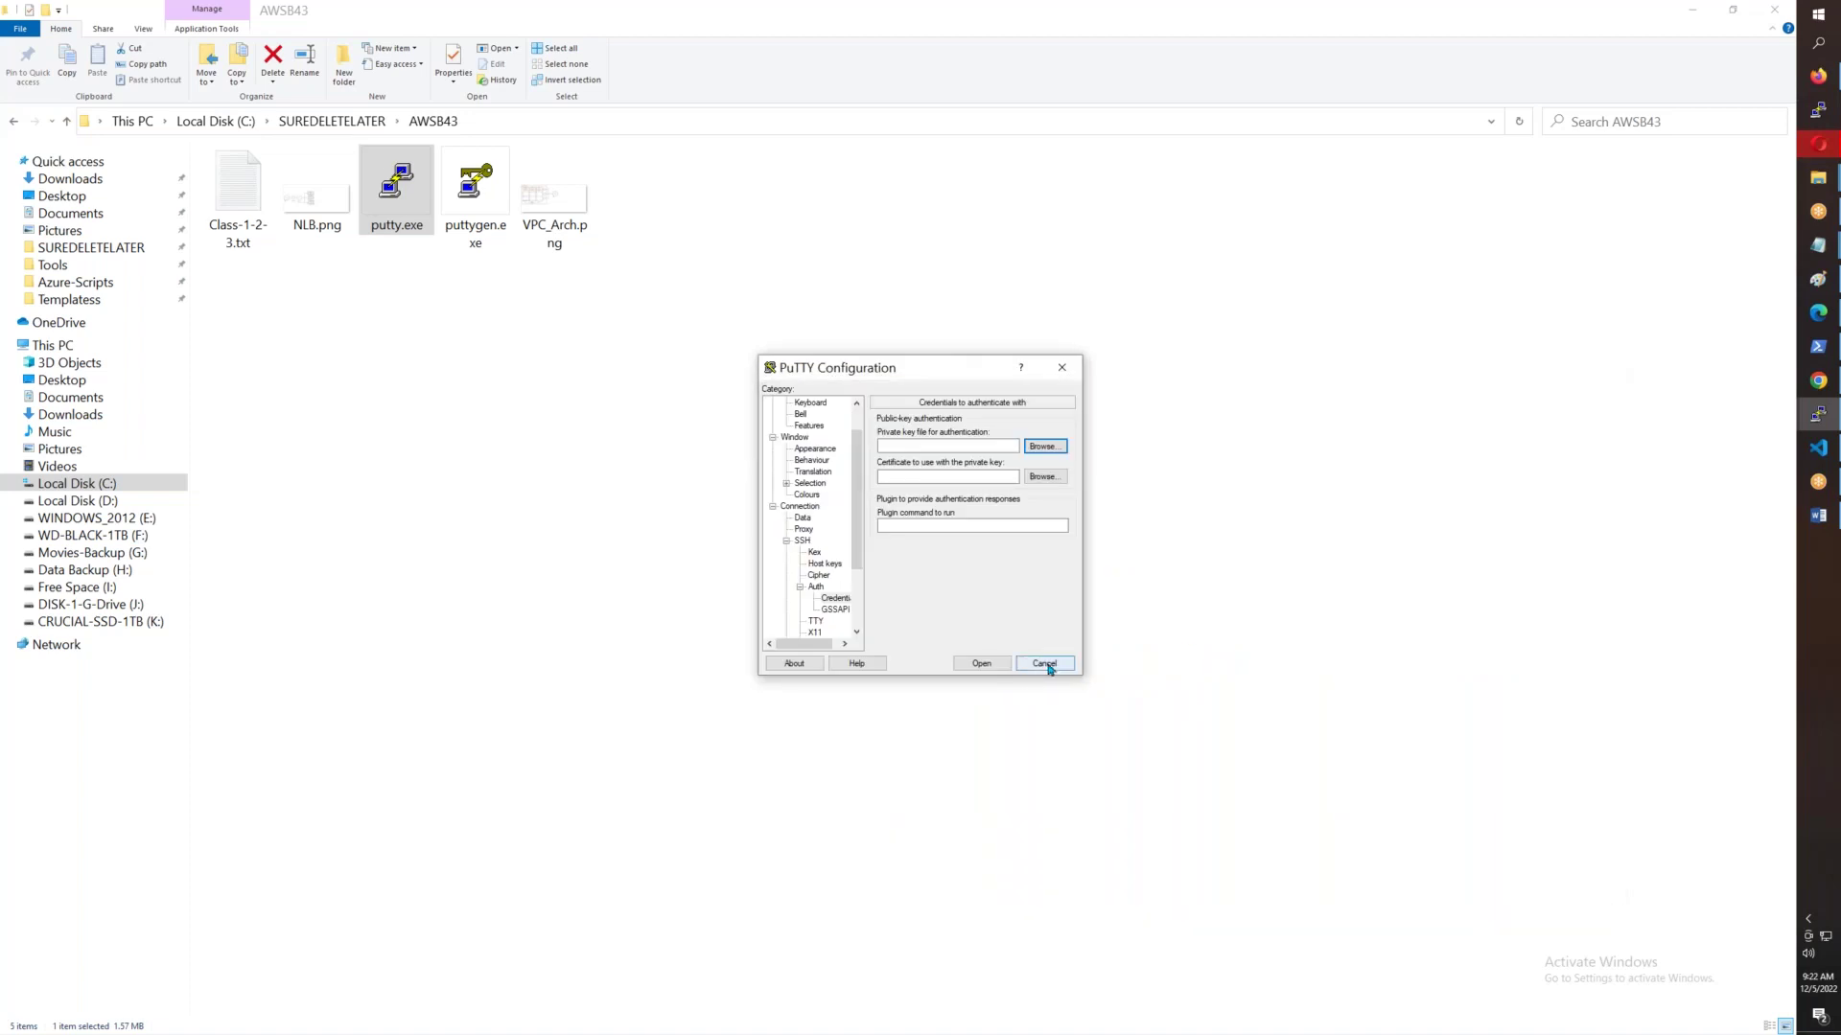
left_click(1042, 665)
left_click(491, 202)
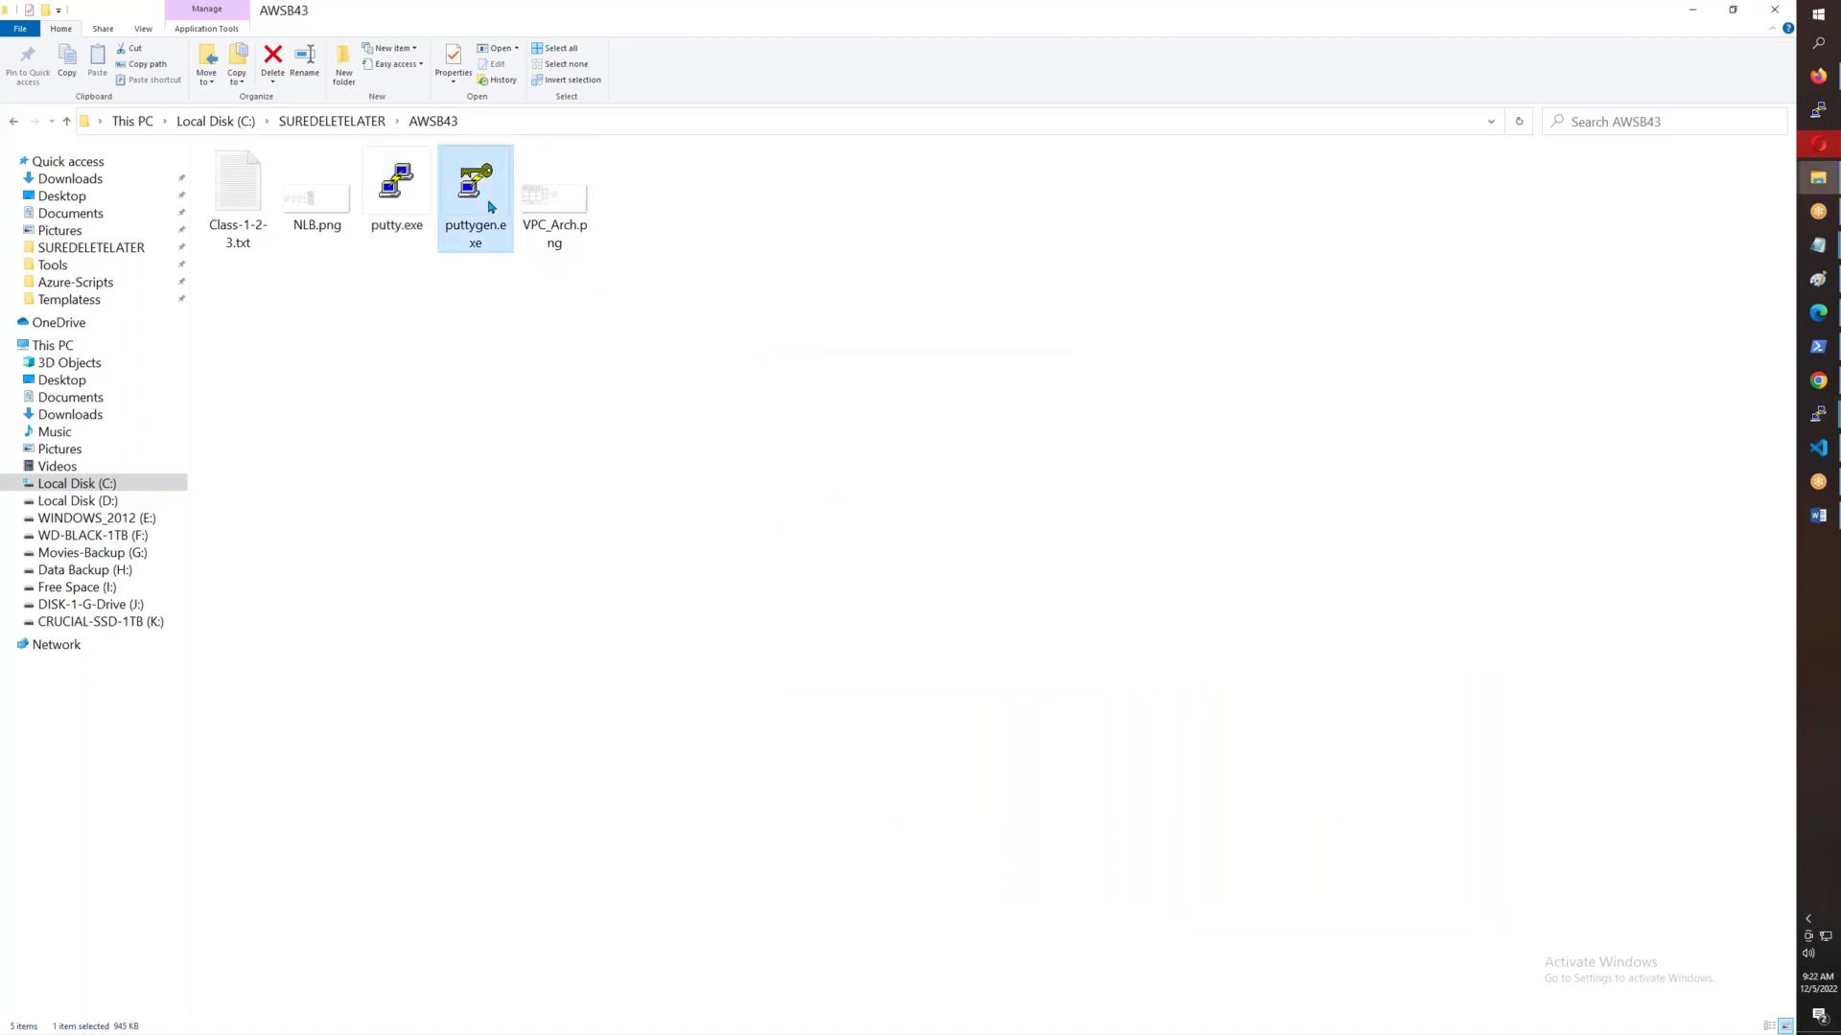
- Import the AWSB43.pem key from Downloads into PuTTYgen
double_click(488, 204)
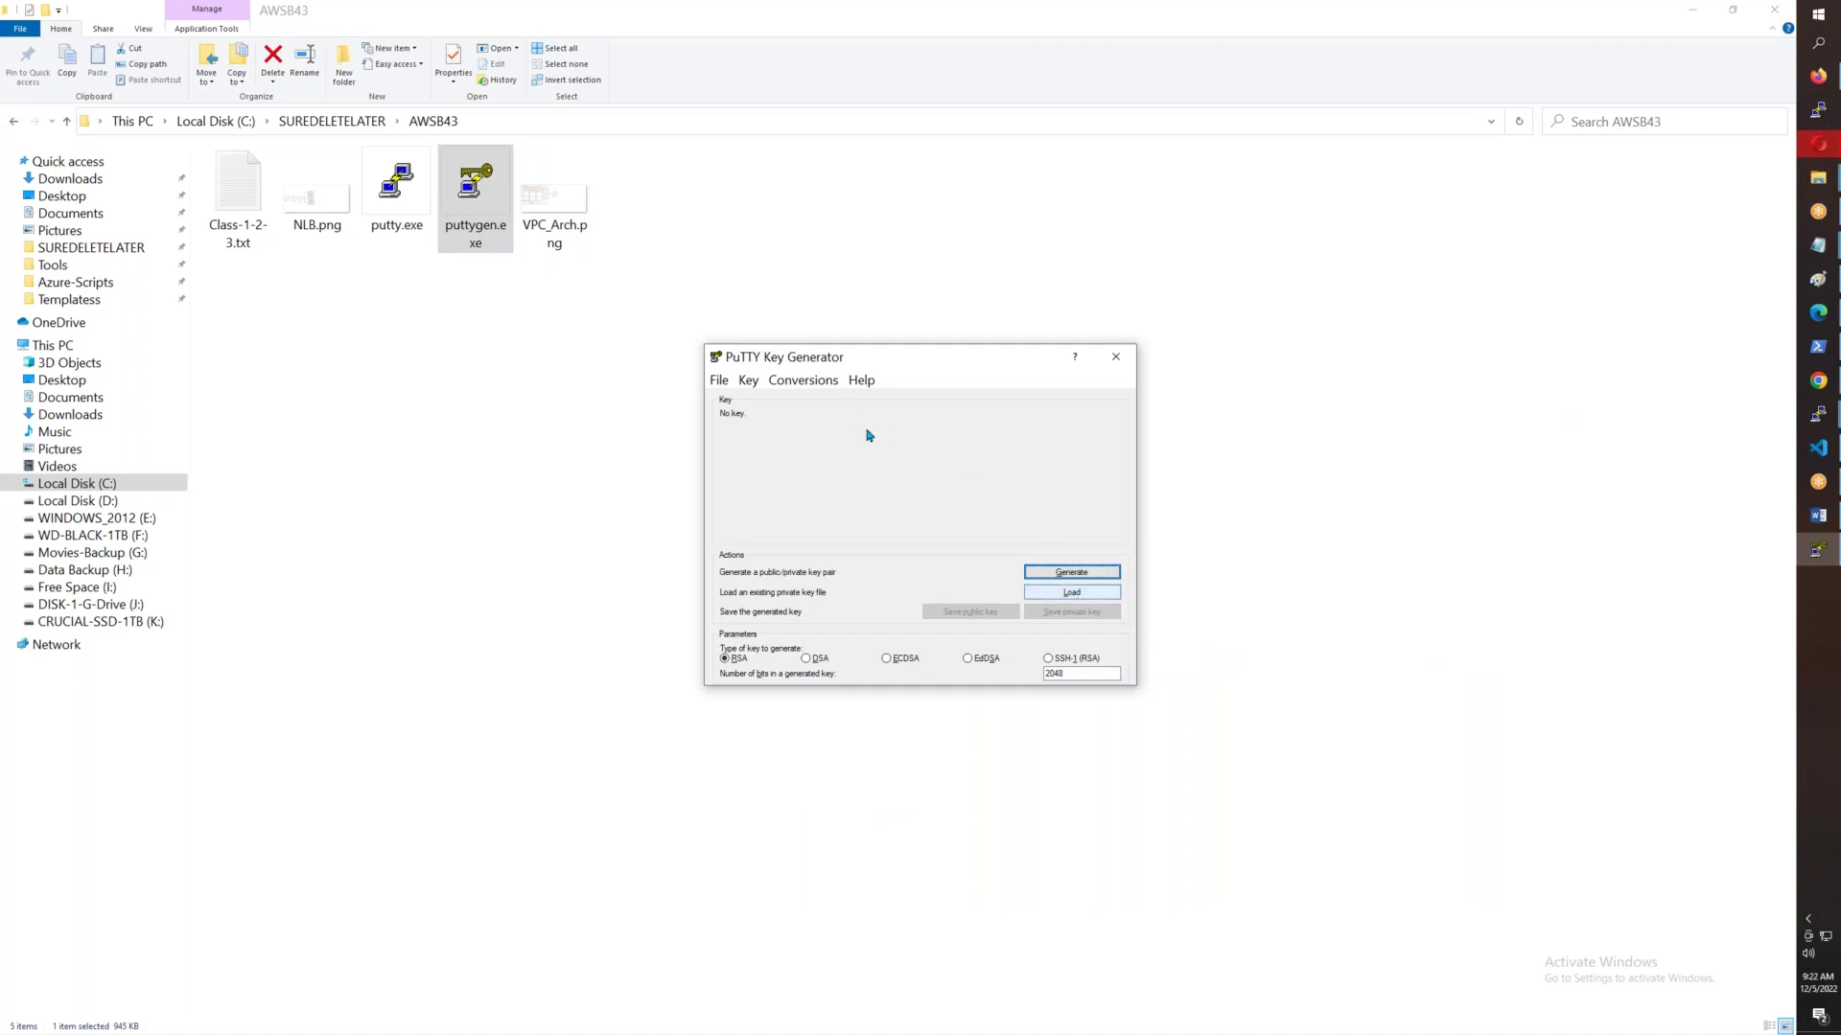
left_click(801, 380)
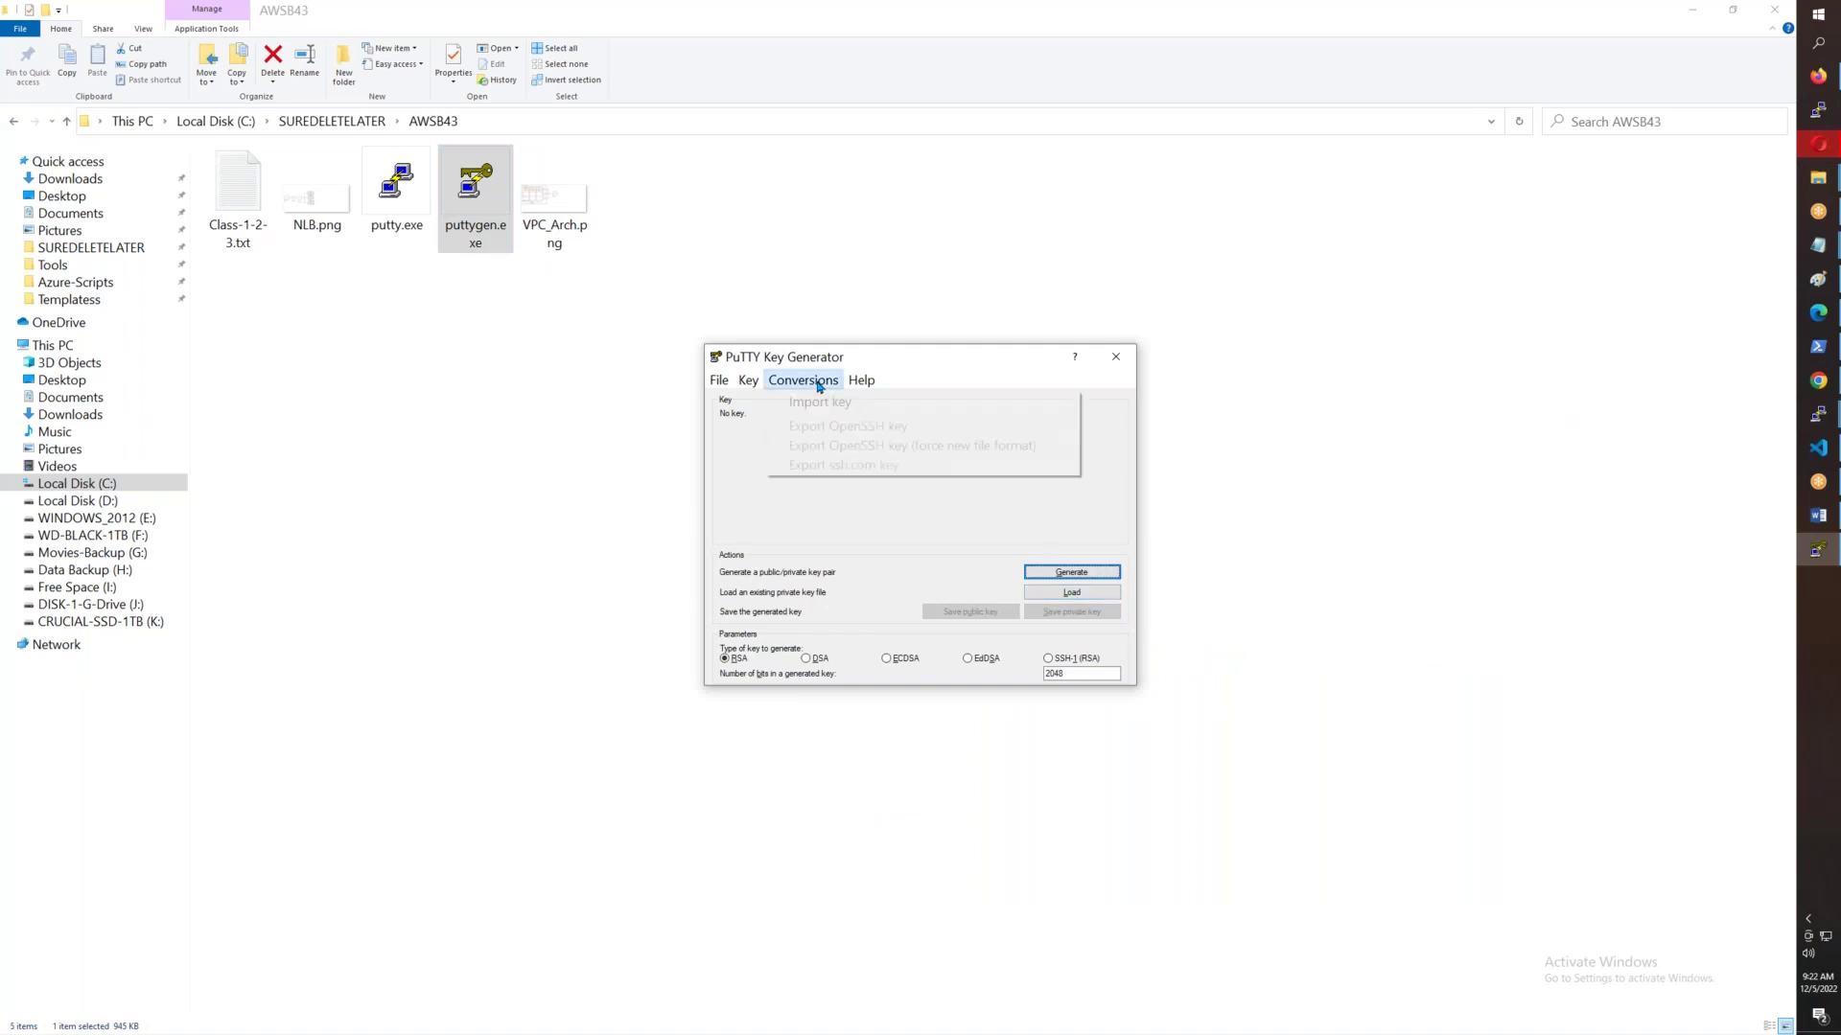
left_click(885, 410)
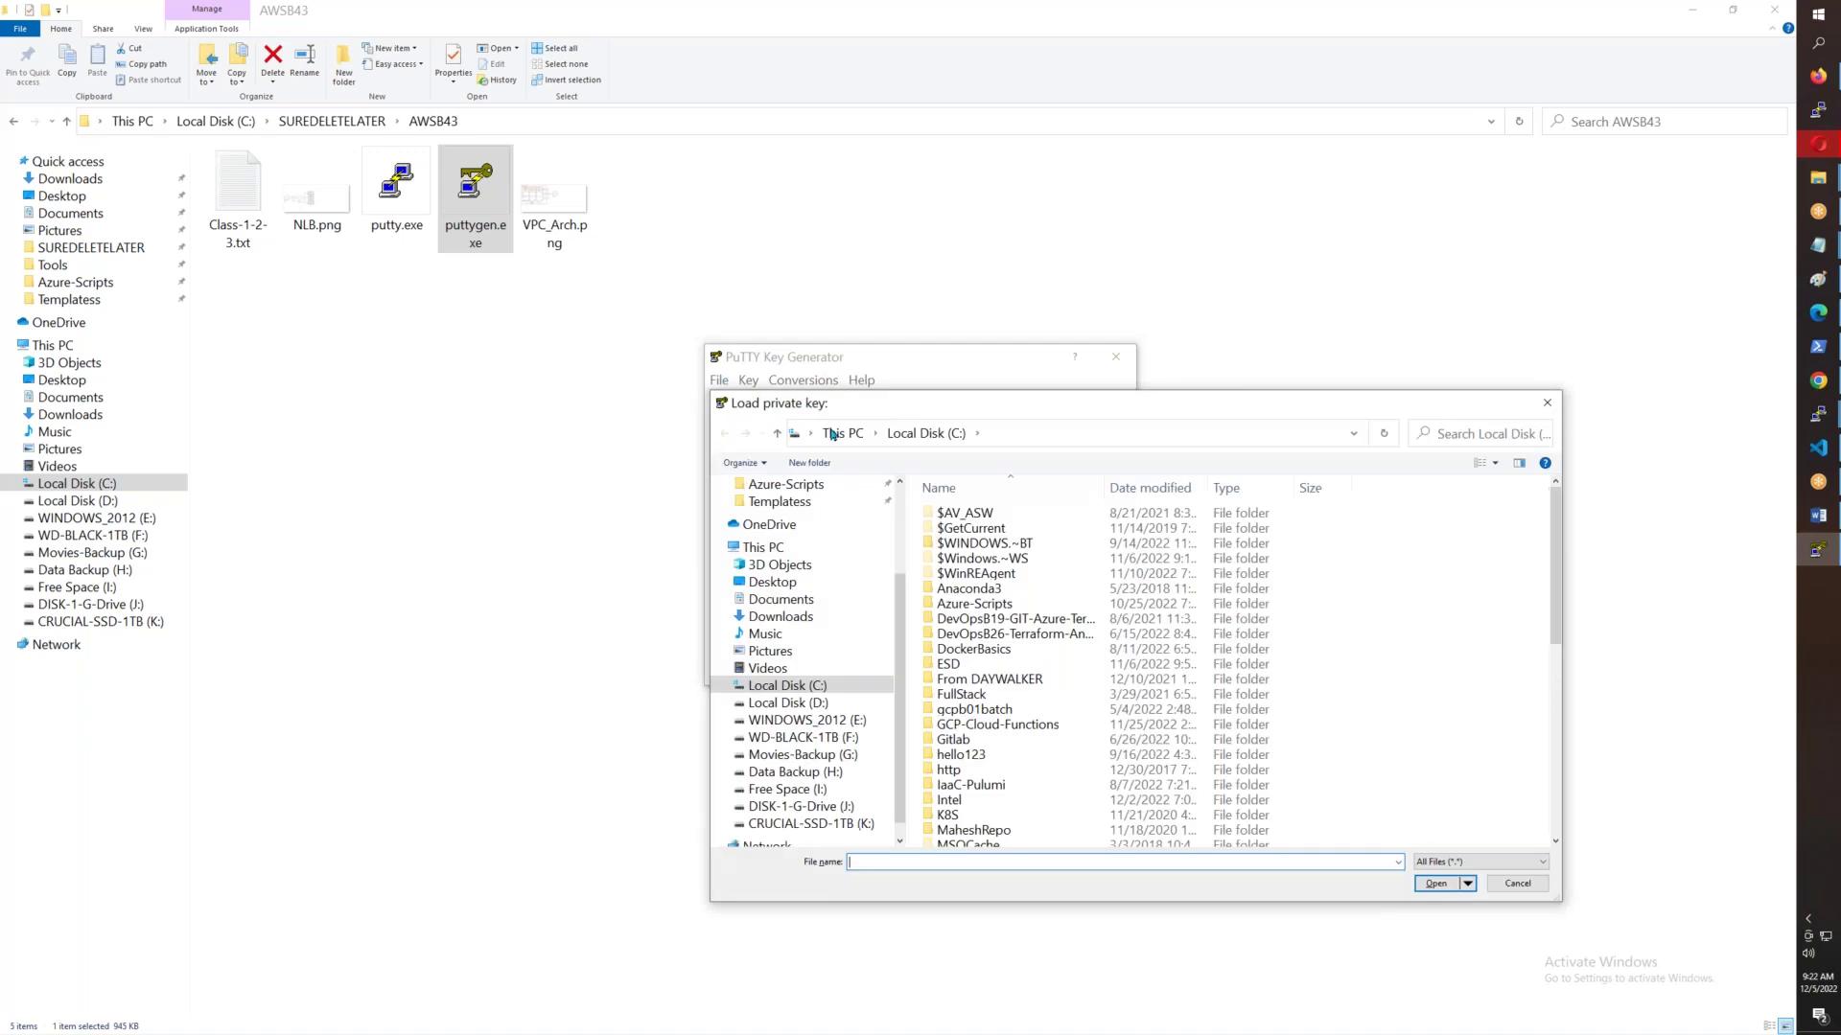
scroll(784, 529, "up", 3)
left_click(781, 513)
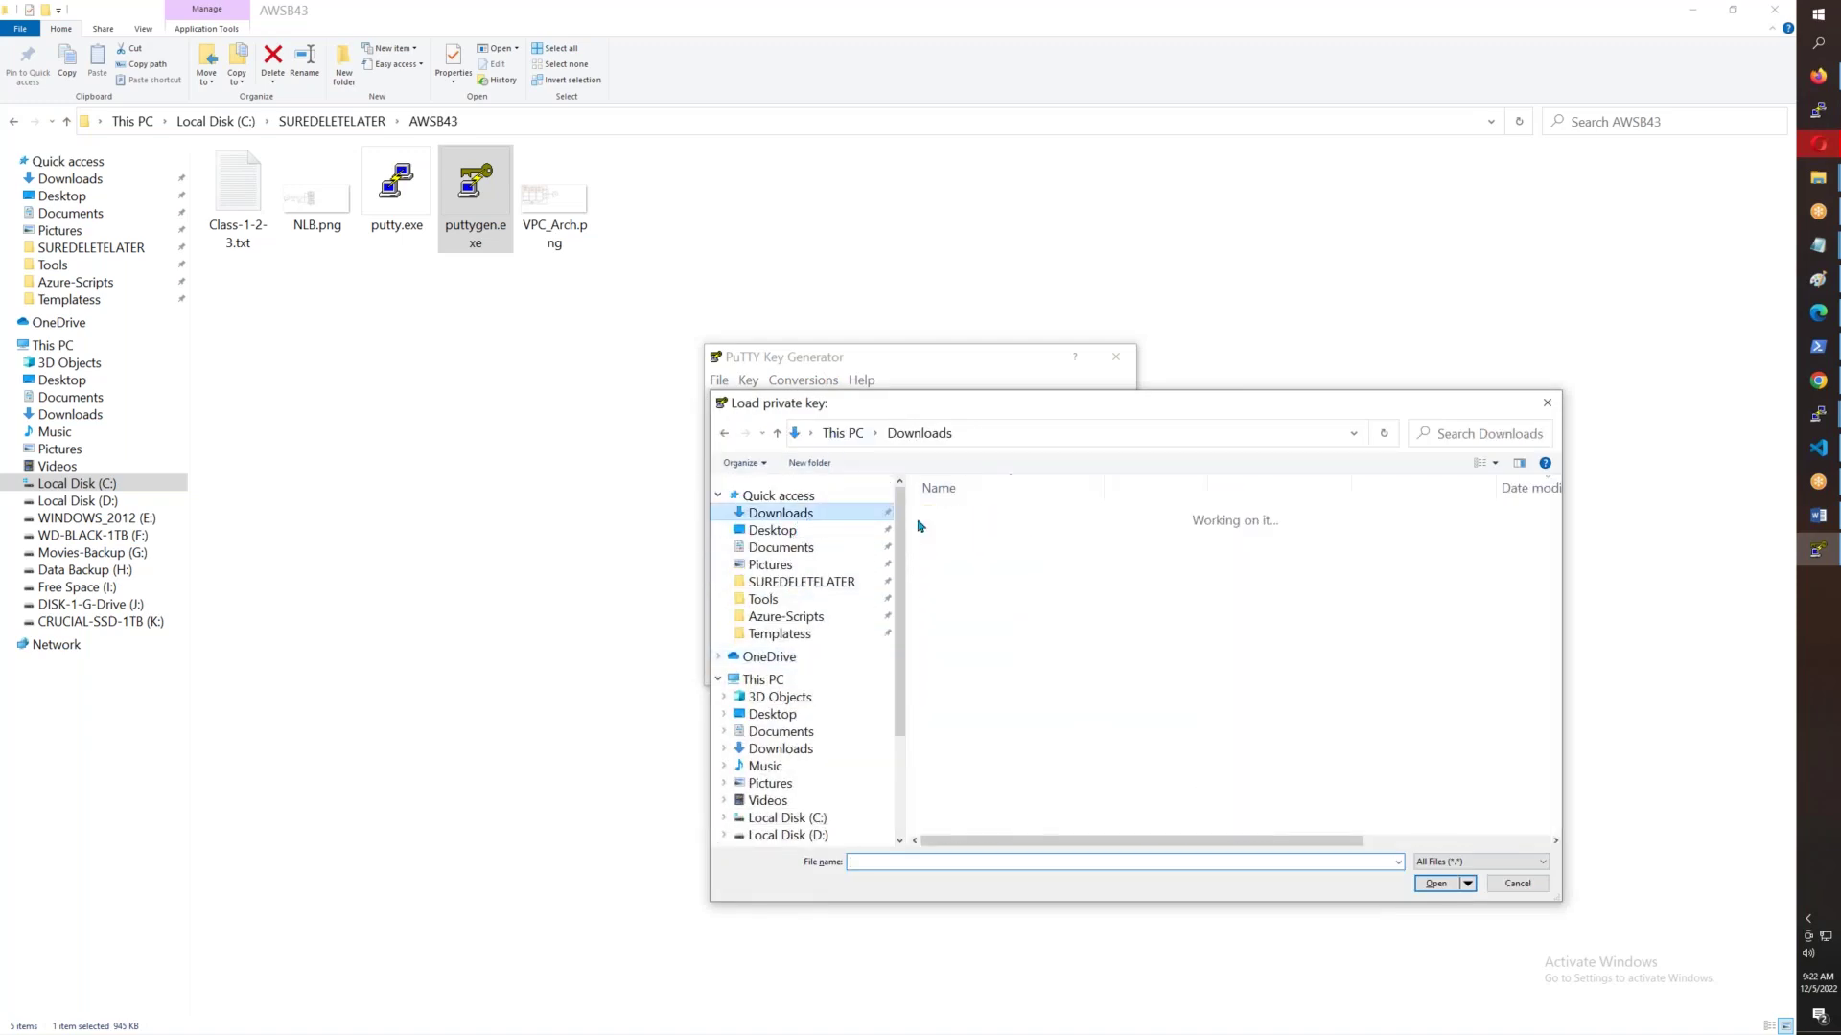
left_click(970, 540)
left_click(1433, 883)
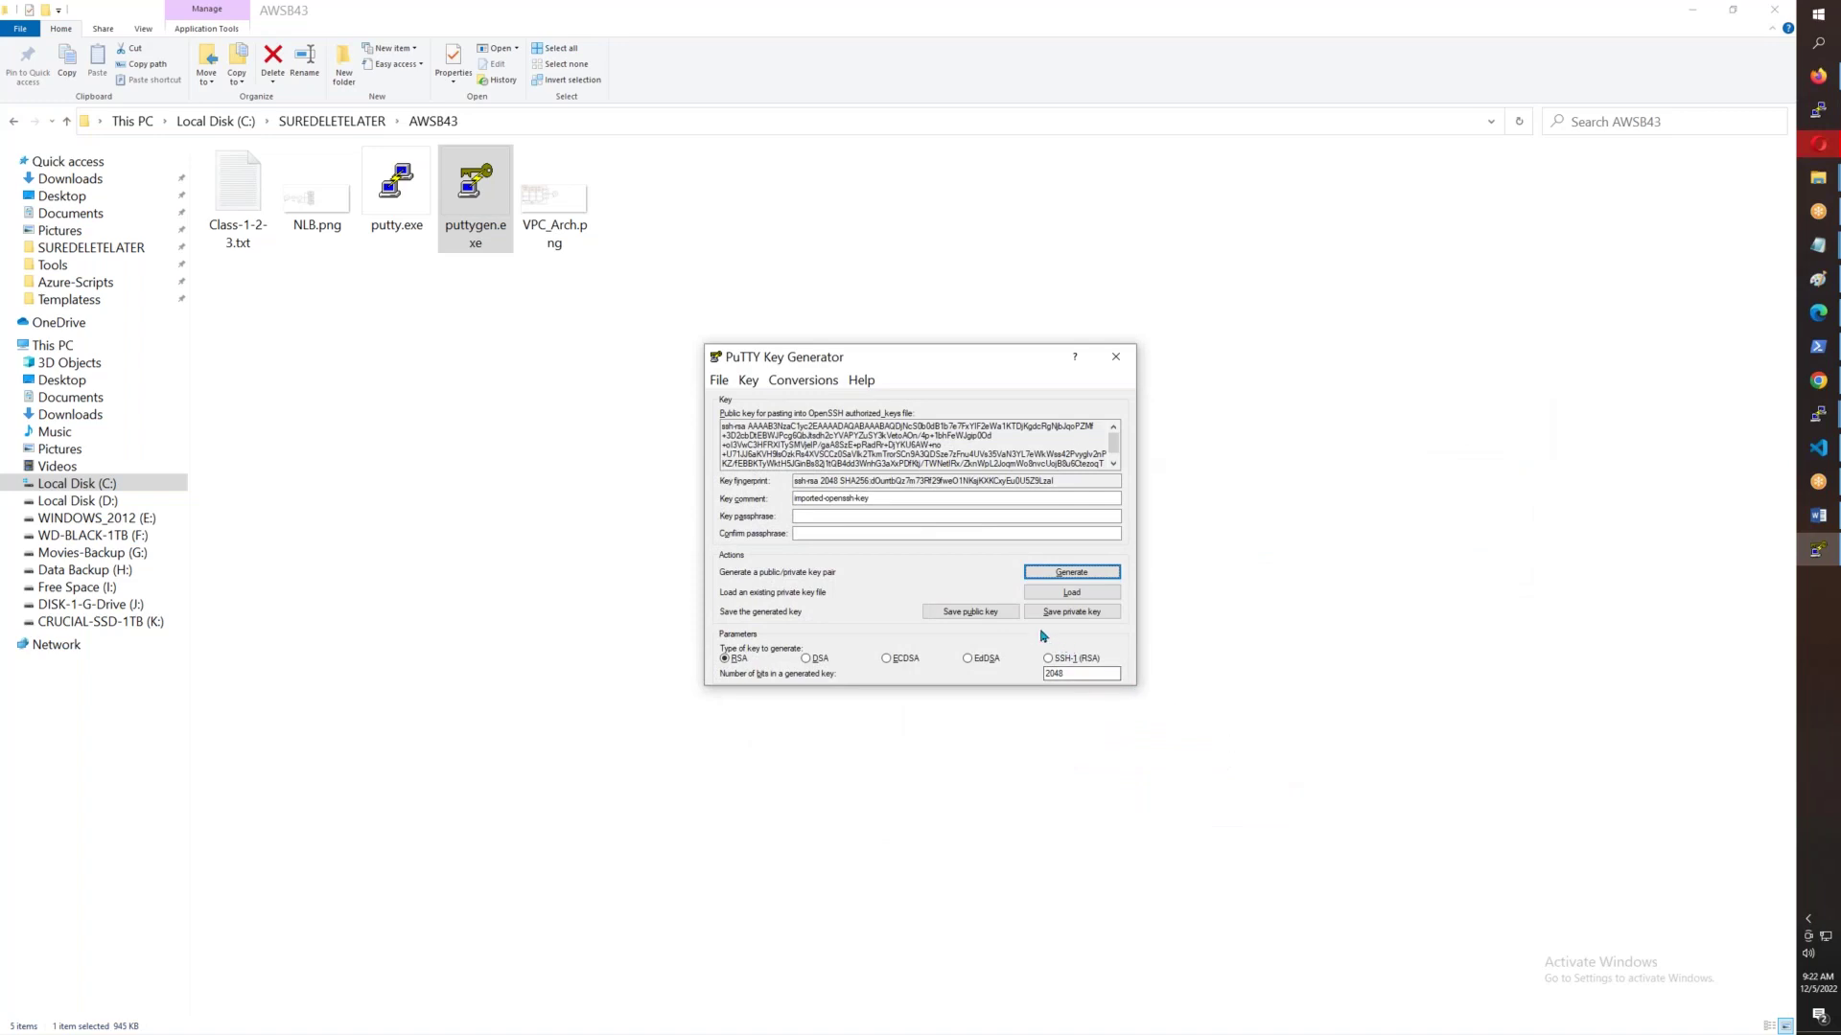
- Set the key comment and passphrase, then save the private key as AWSB43.ppk
left_click_drag(920, 498, 783, 504)
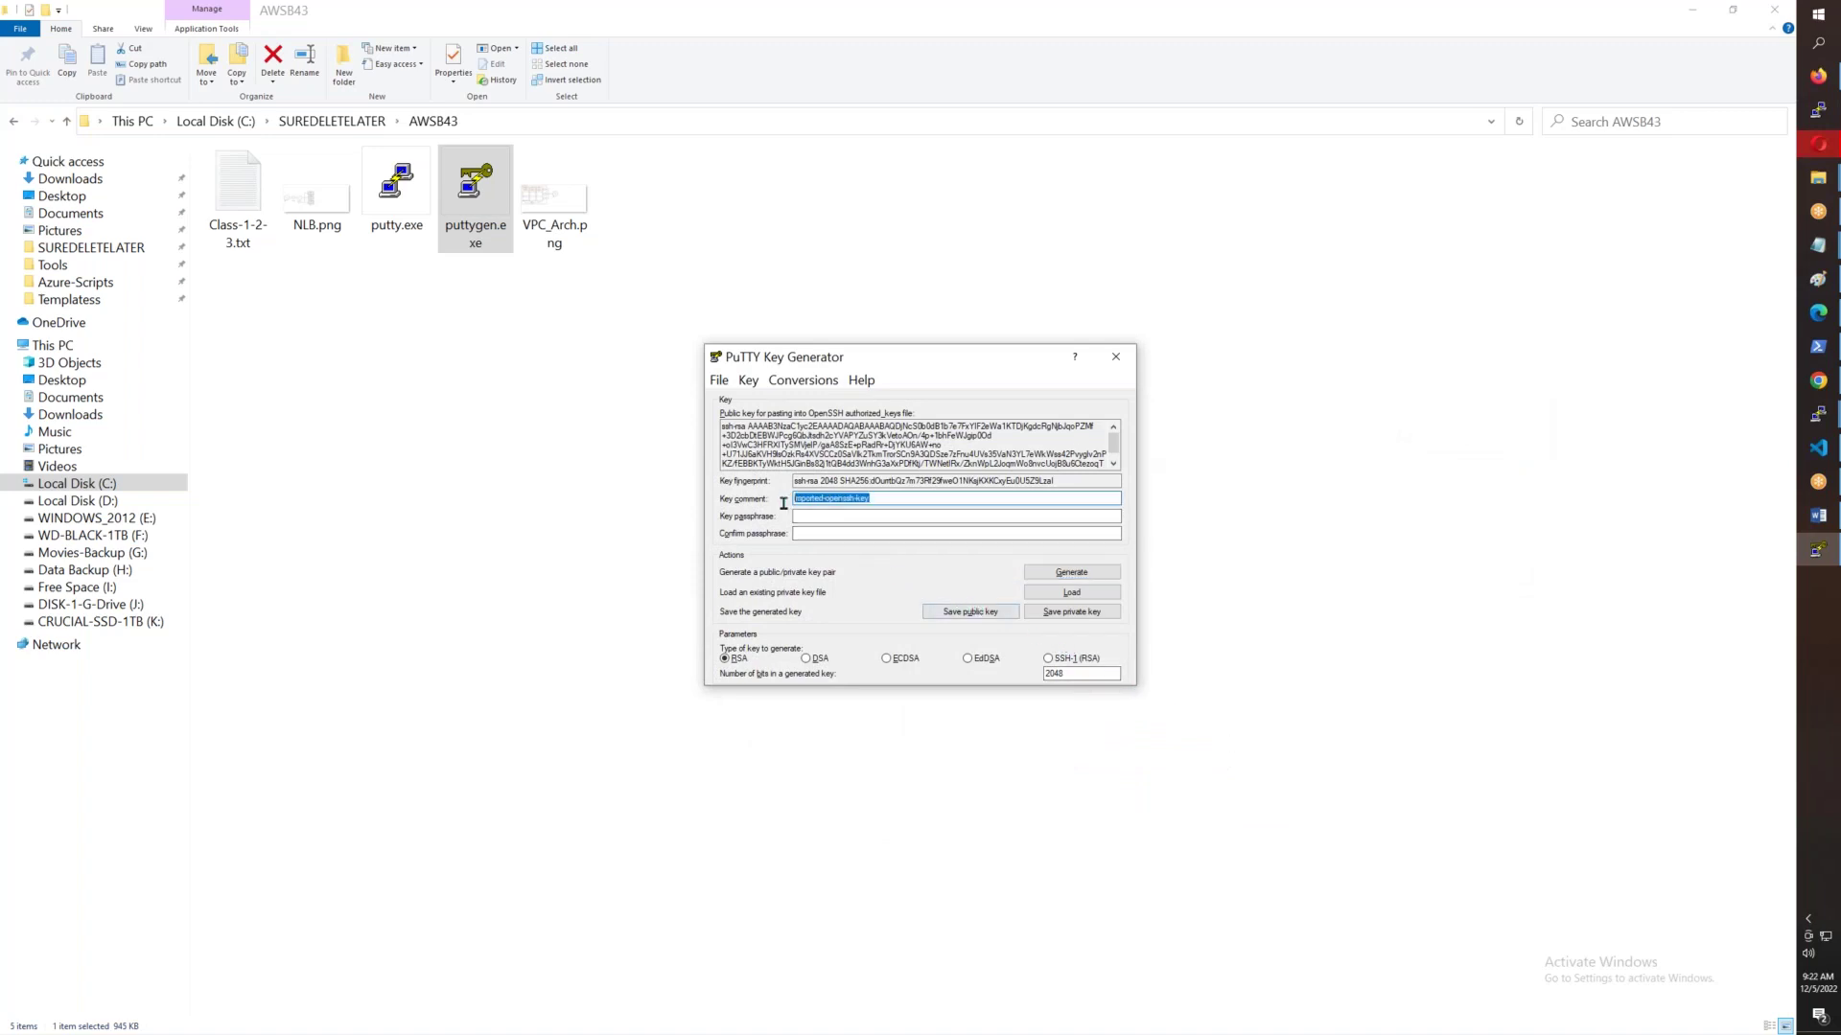
type("AWS B43 Private Key")
left_click(901, 519)
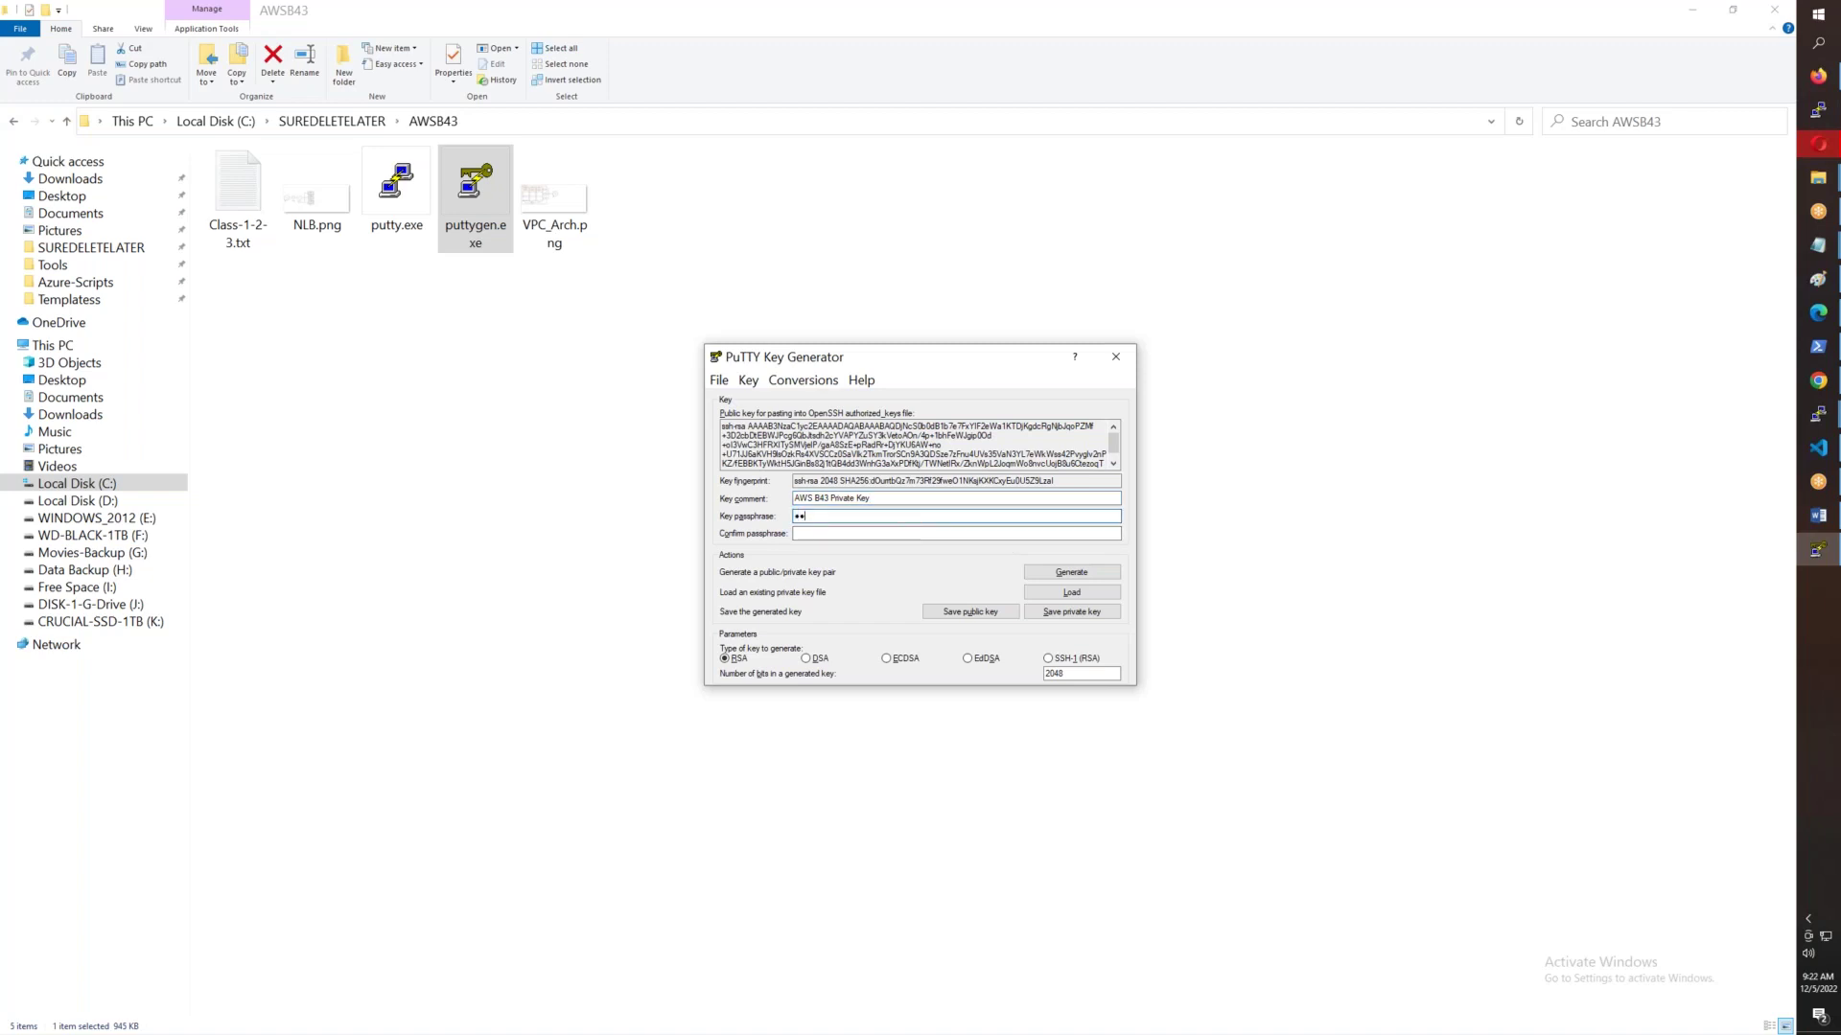
key("Tab")
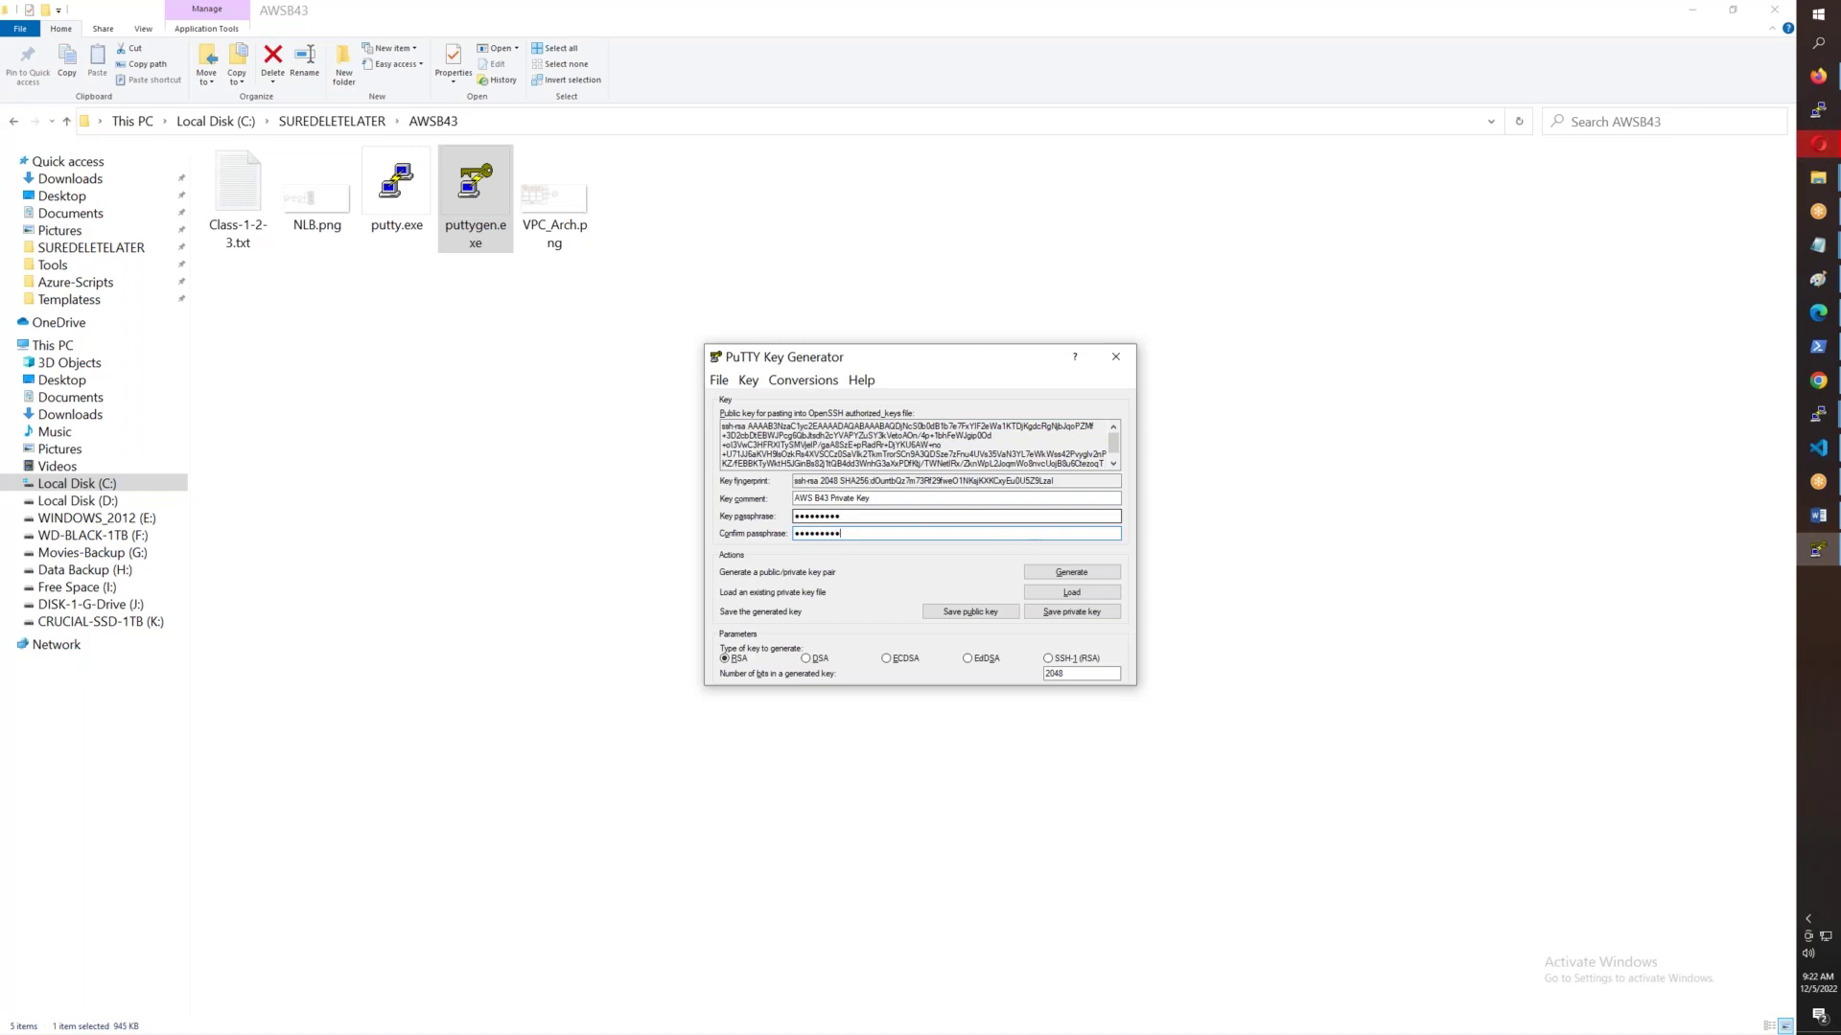
left_click(1072, 611)
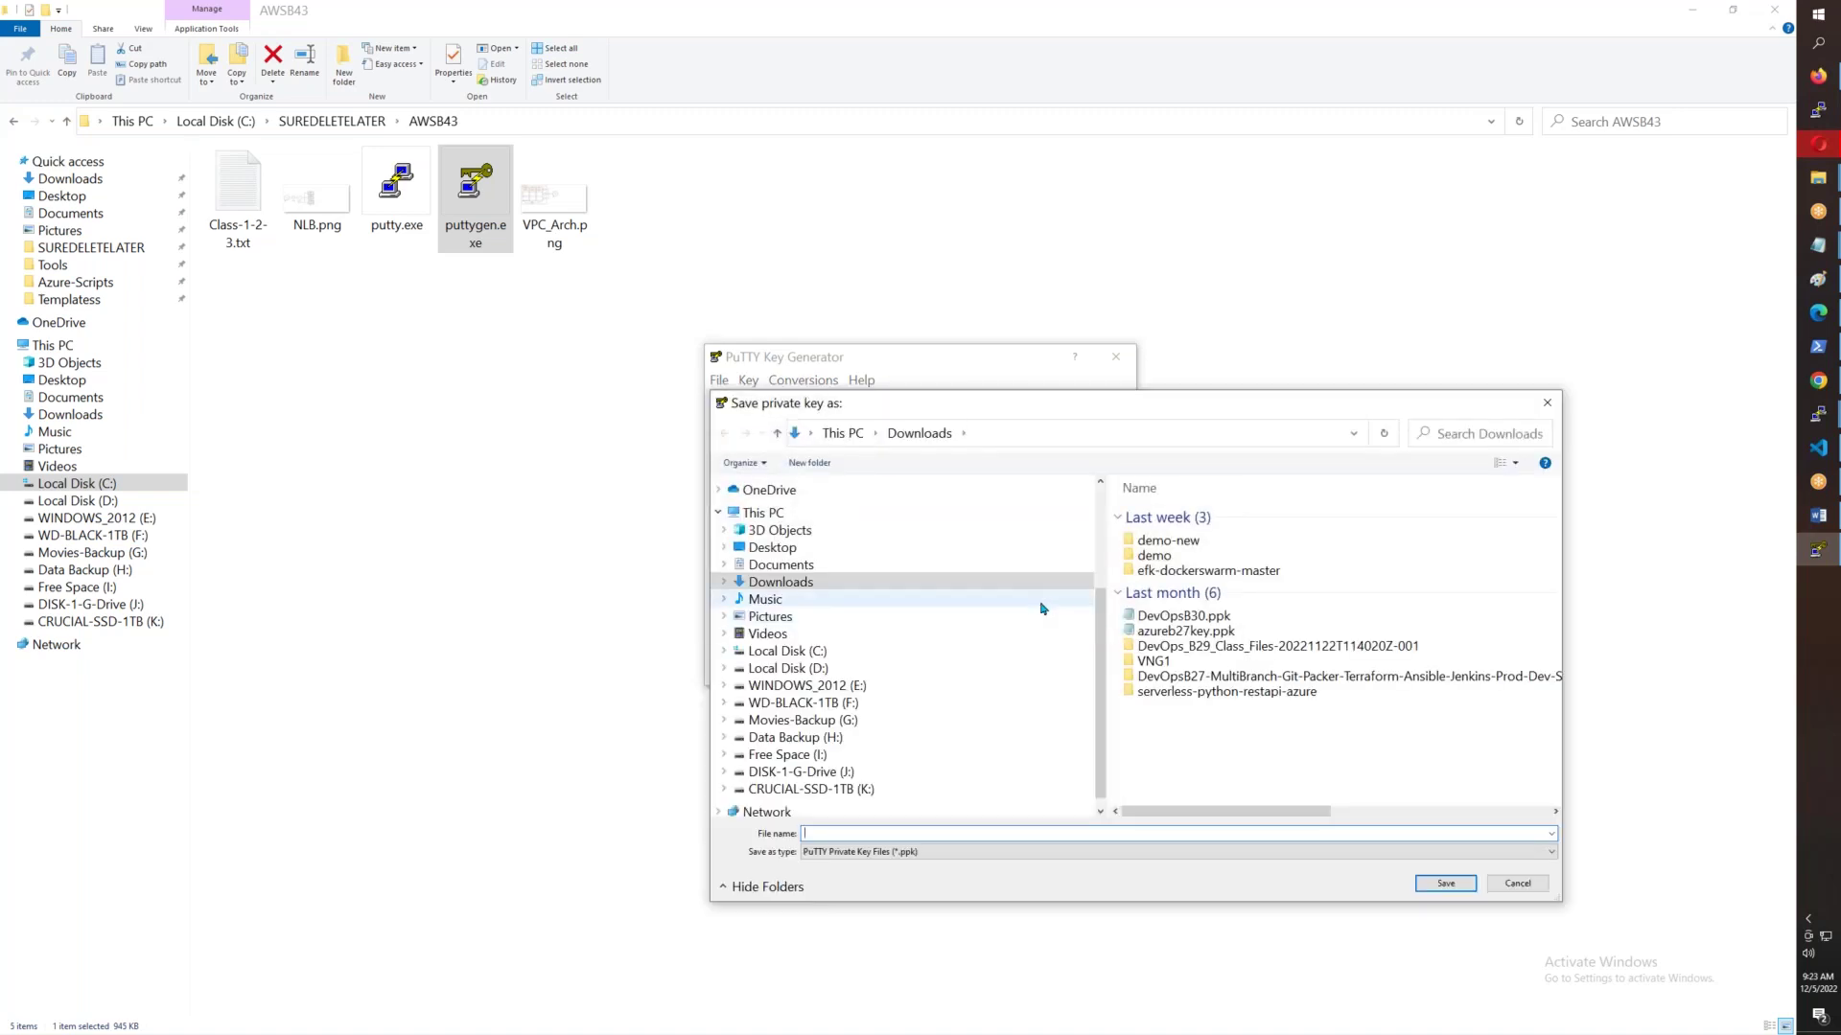
type("A")
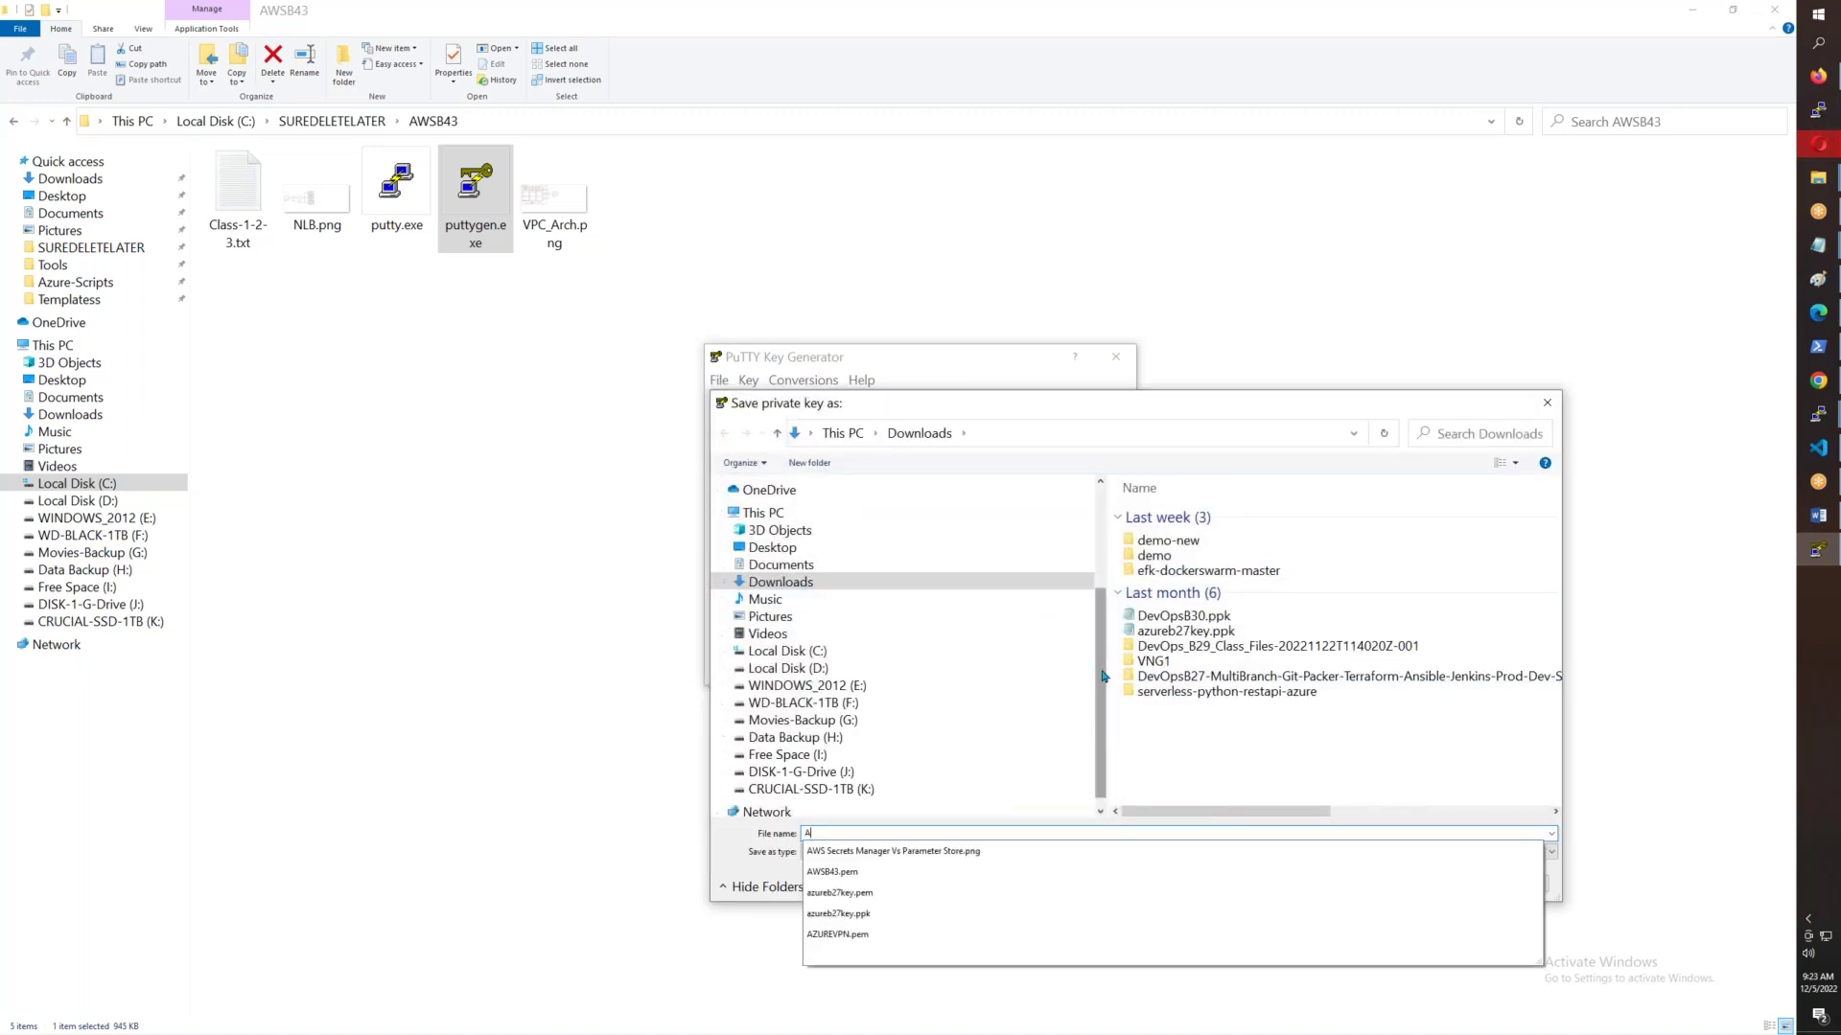
type("WSB43.p")
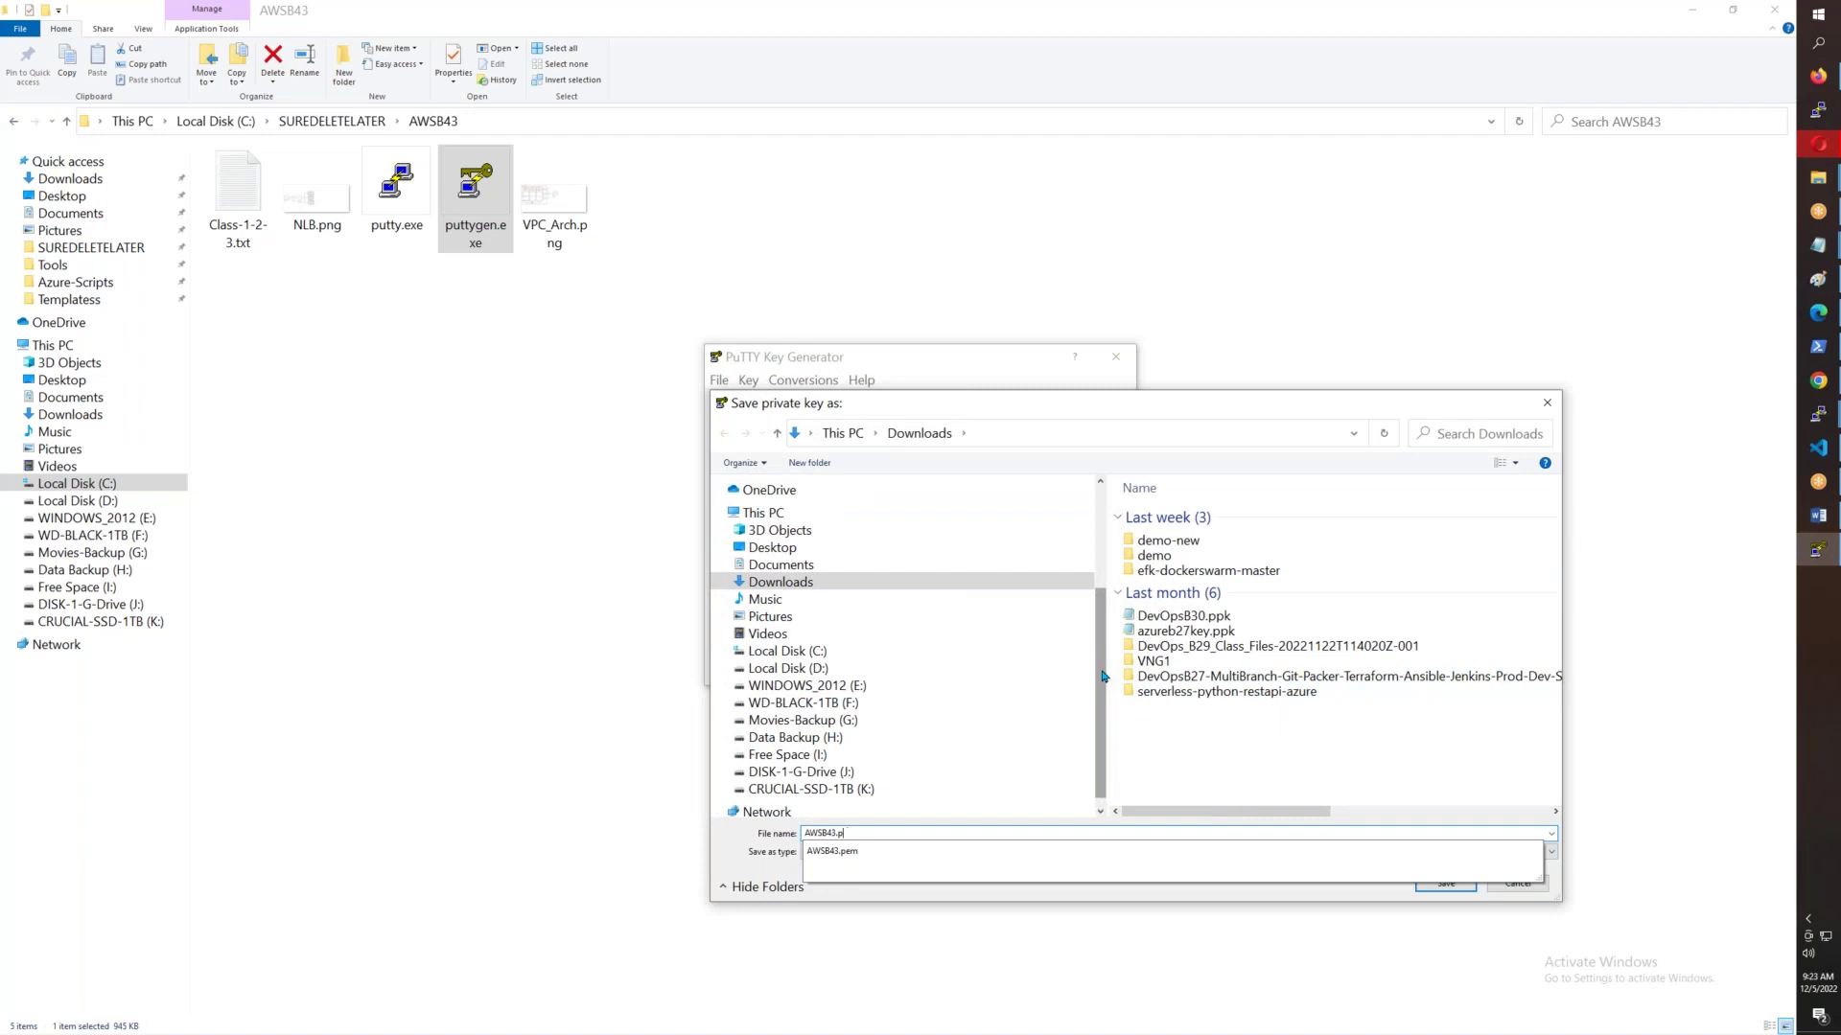
type("epk")
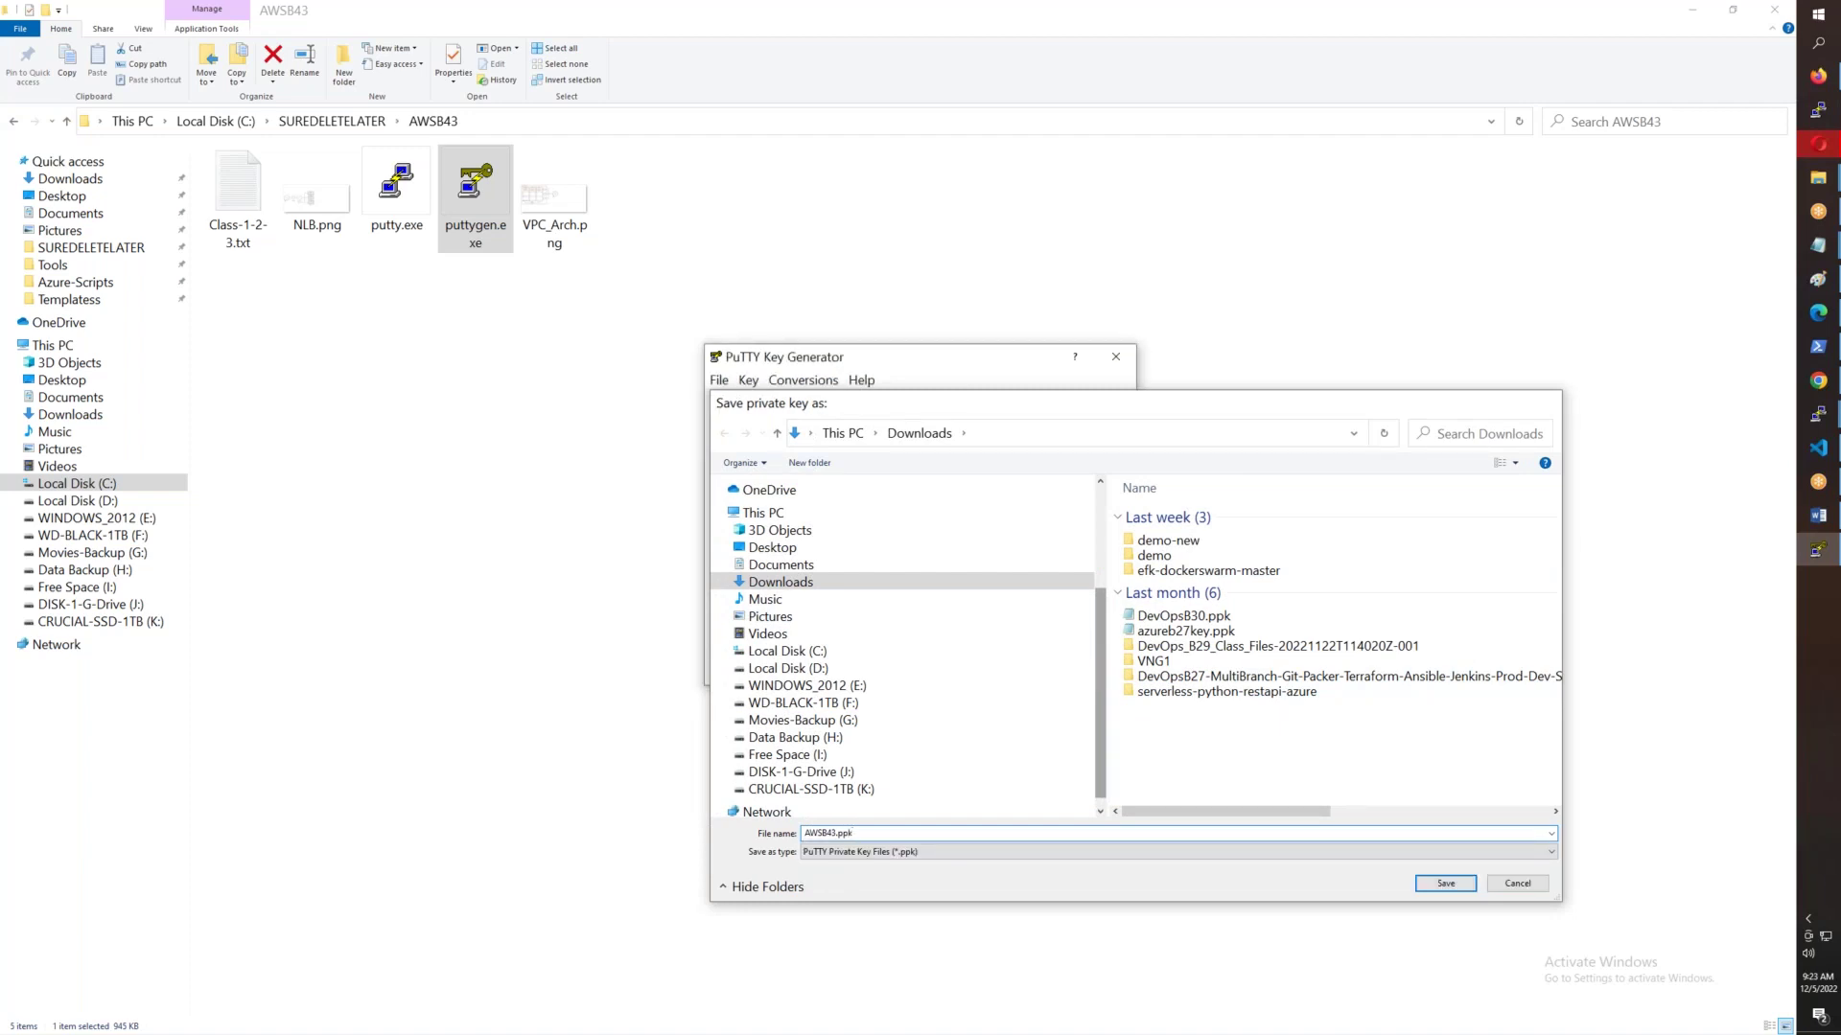
key("Return")
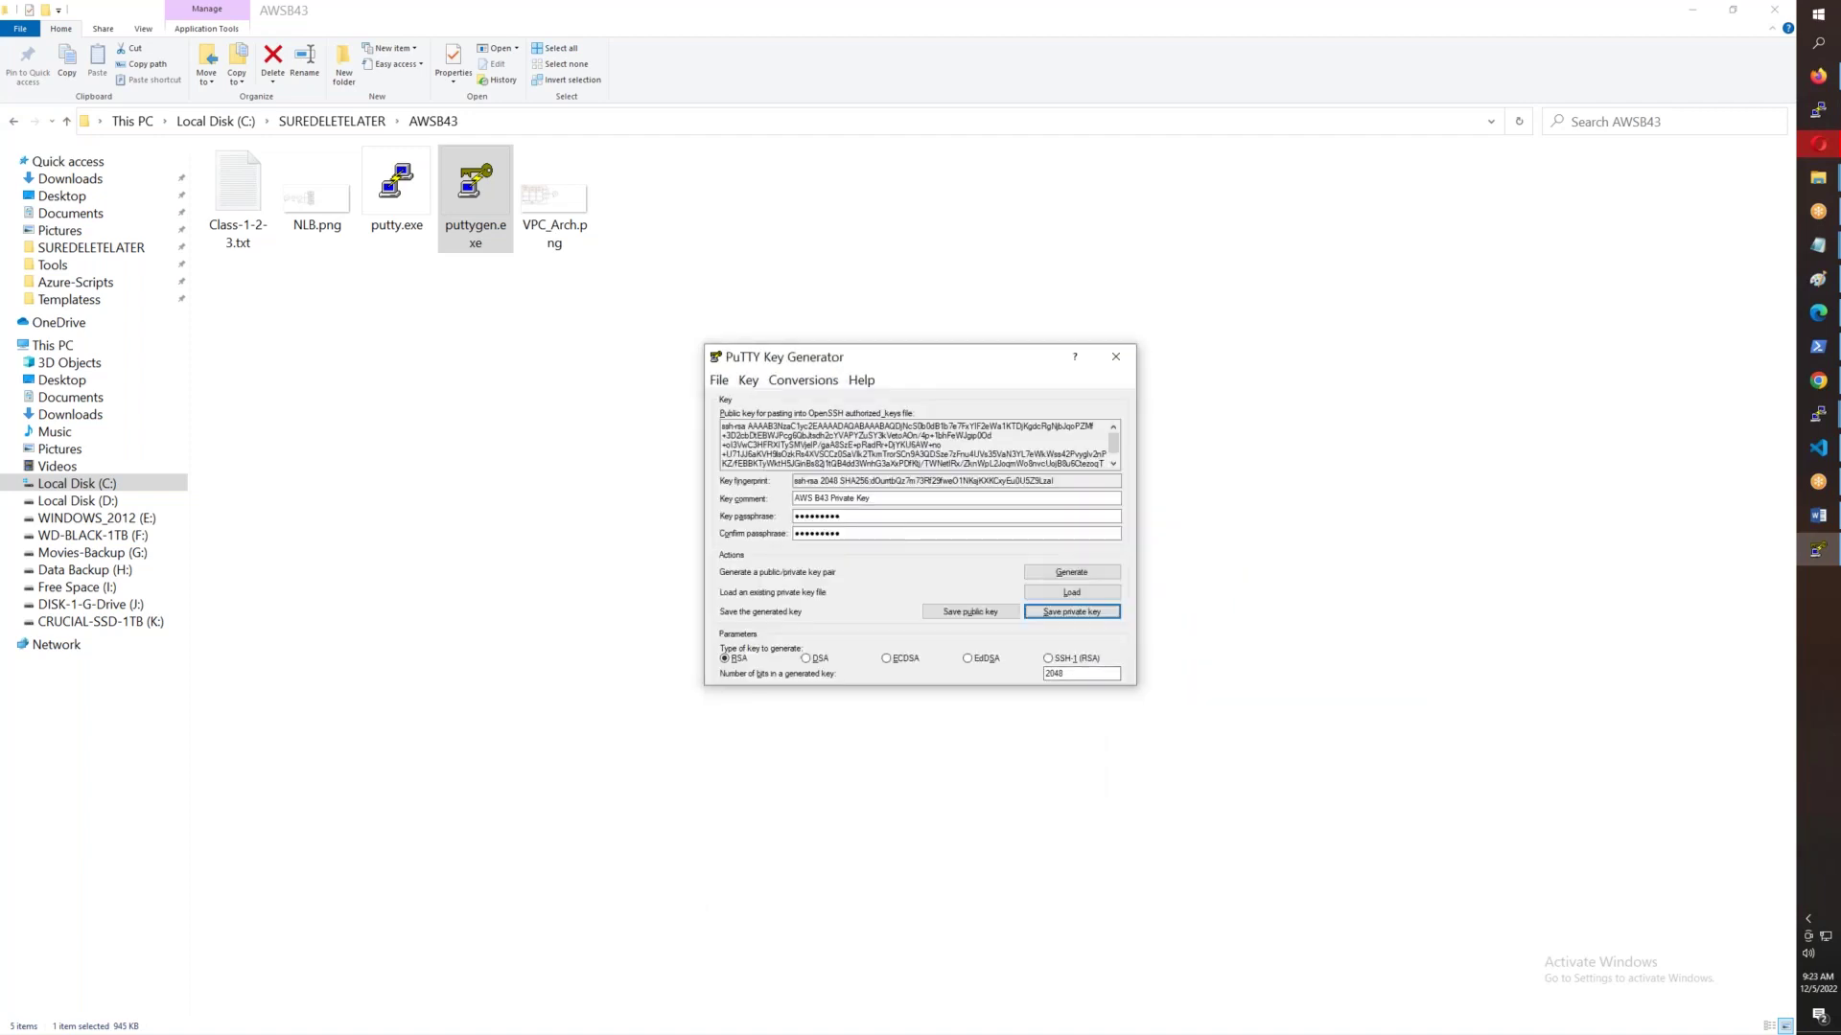
- Close PuTTYgen and move AWSB43.ppk and AWSB43.pem into the AWSB43 folder
left_click(1116, 359)
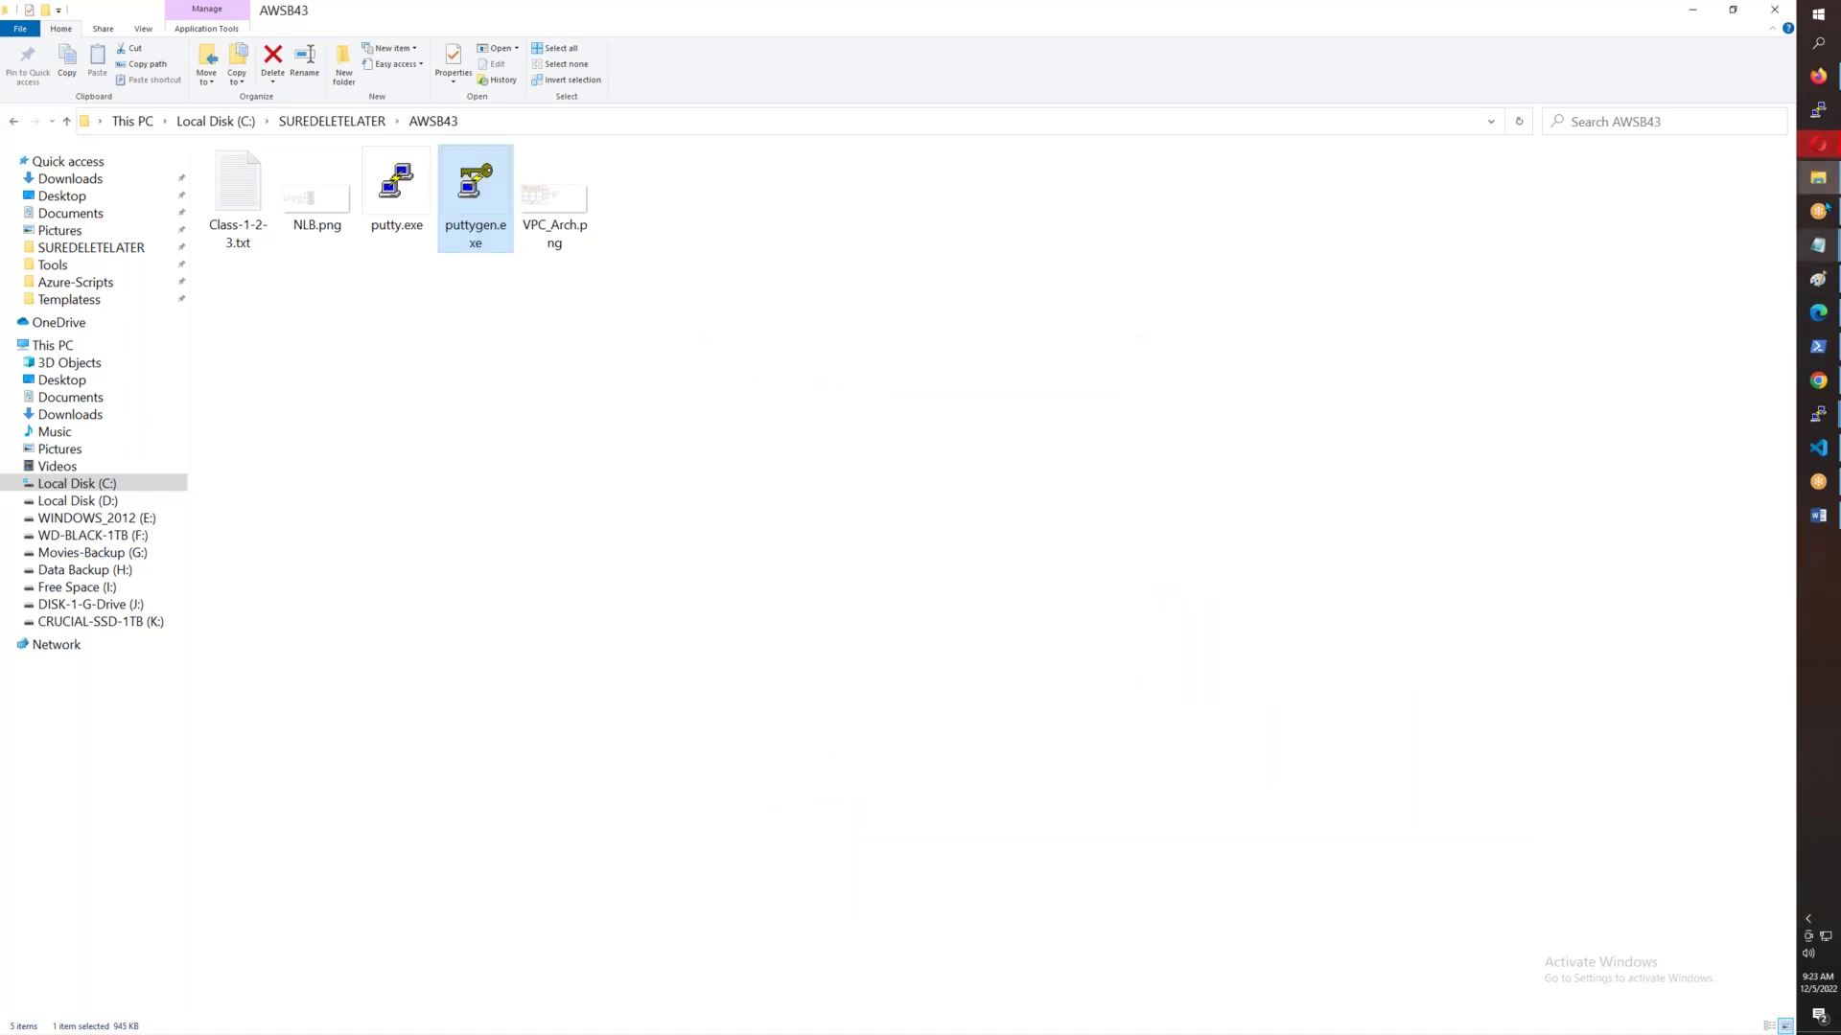
mouse_move(1830, 185)
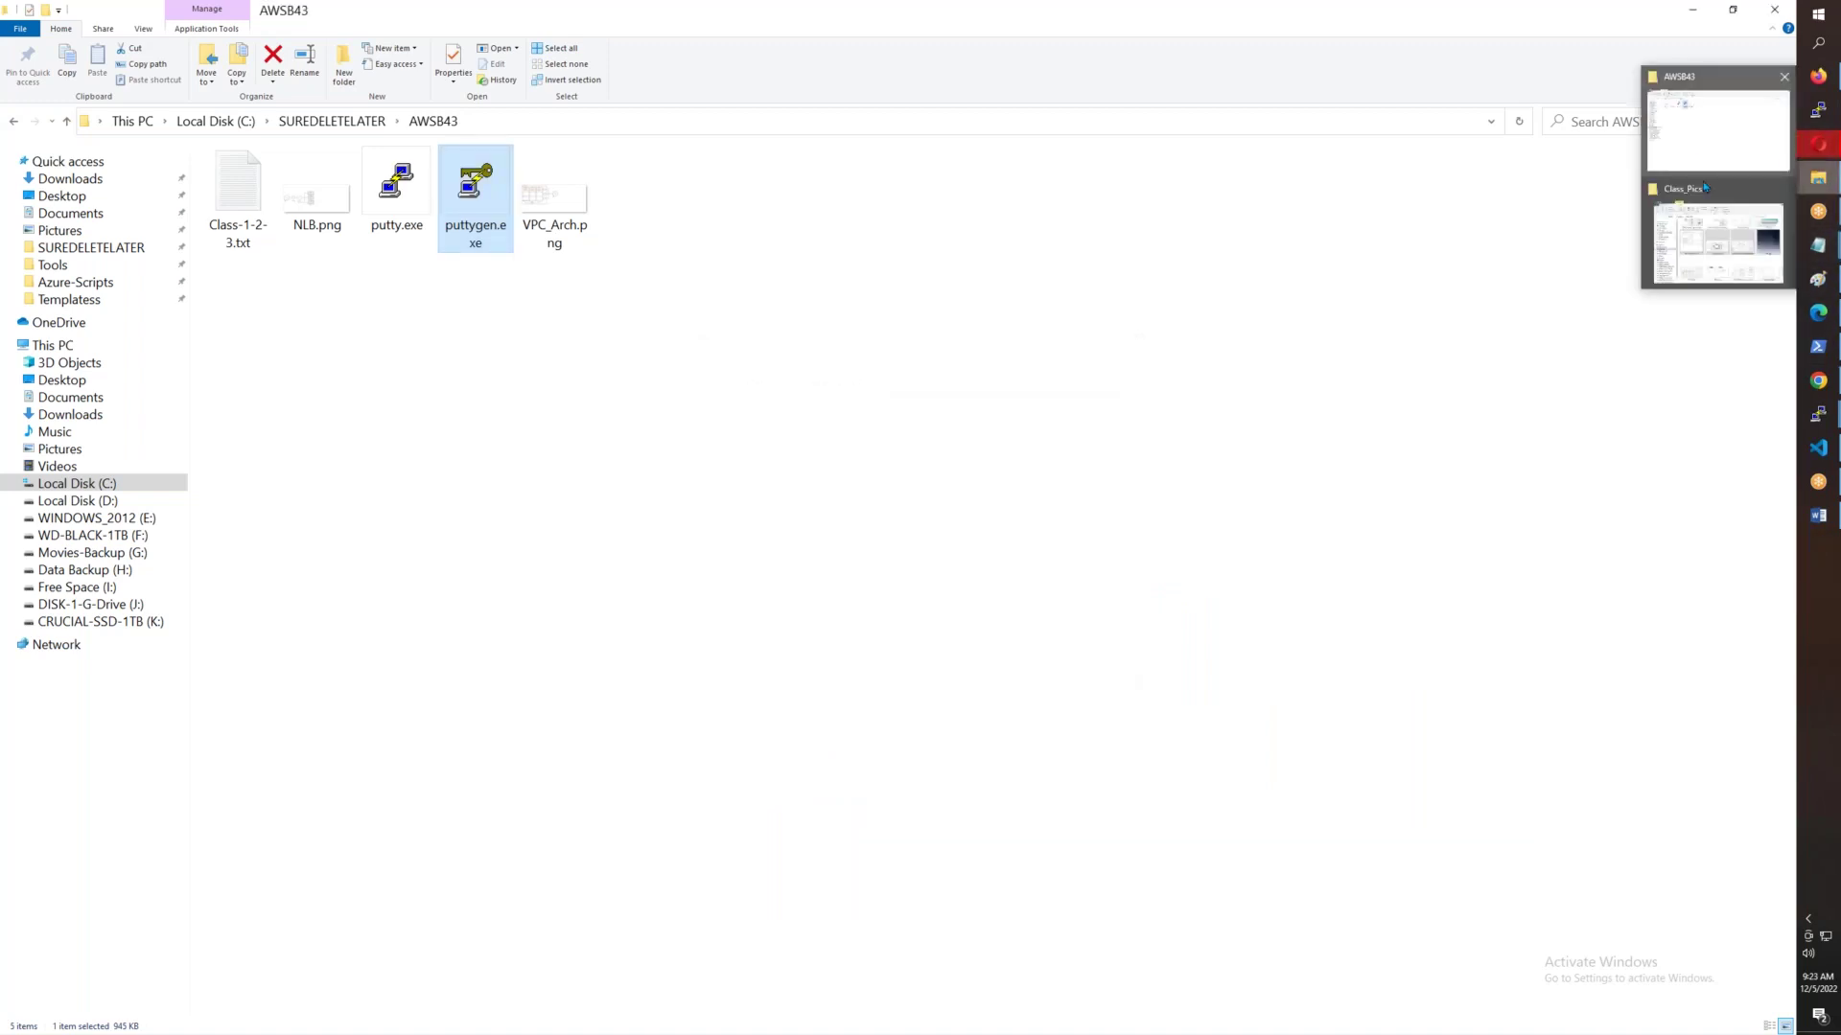
key("super+e")
left_click(616, 391)
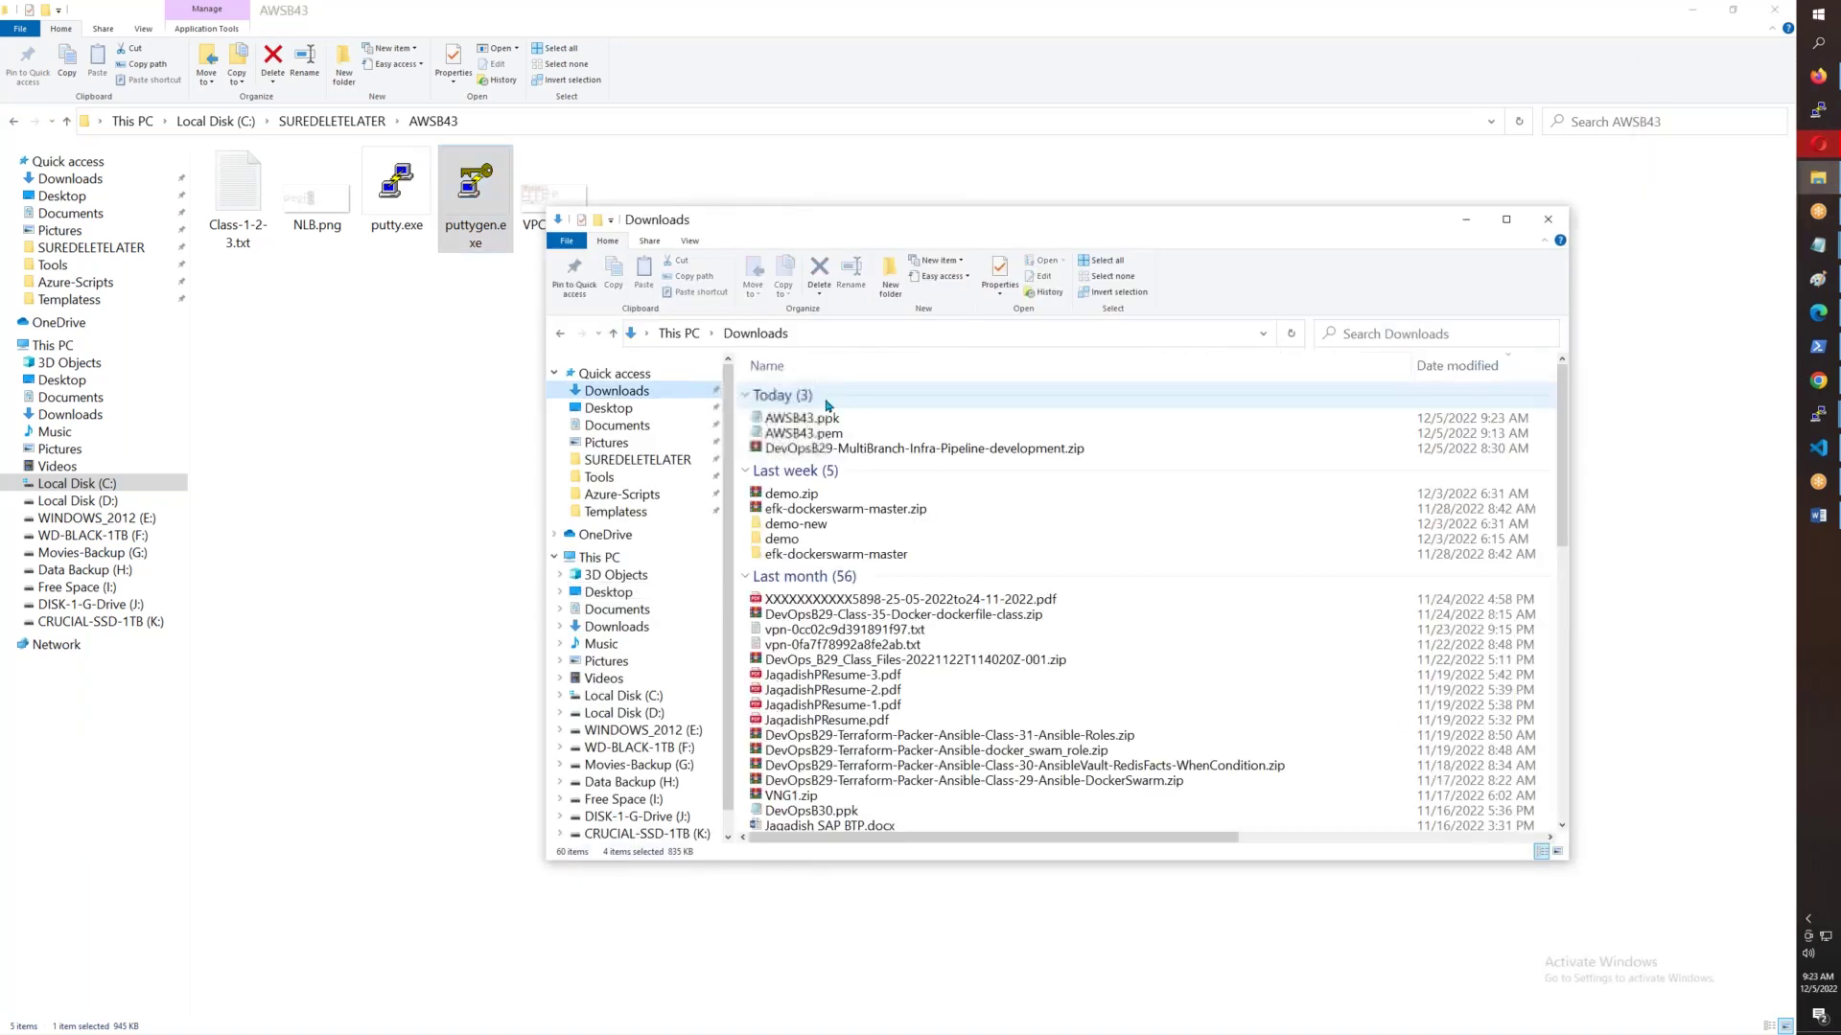
left_click(811, 419)
left_click(811, 433, "ctrl")
left_click_drag(811, 434, 439, 432)
- Relaunch PuTTY, copy the ec2-user1@ host name into Saved Sessions, and show Logging options
left_click(680, 278)
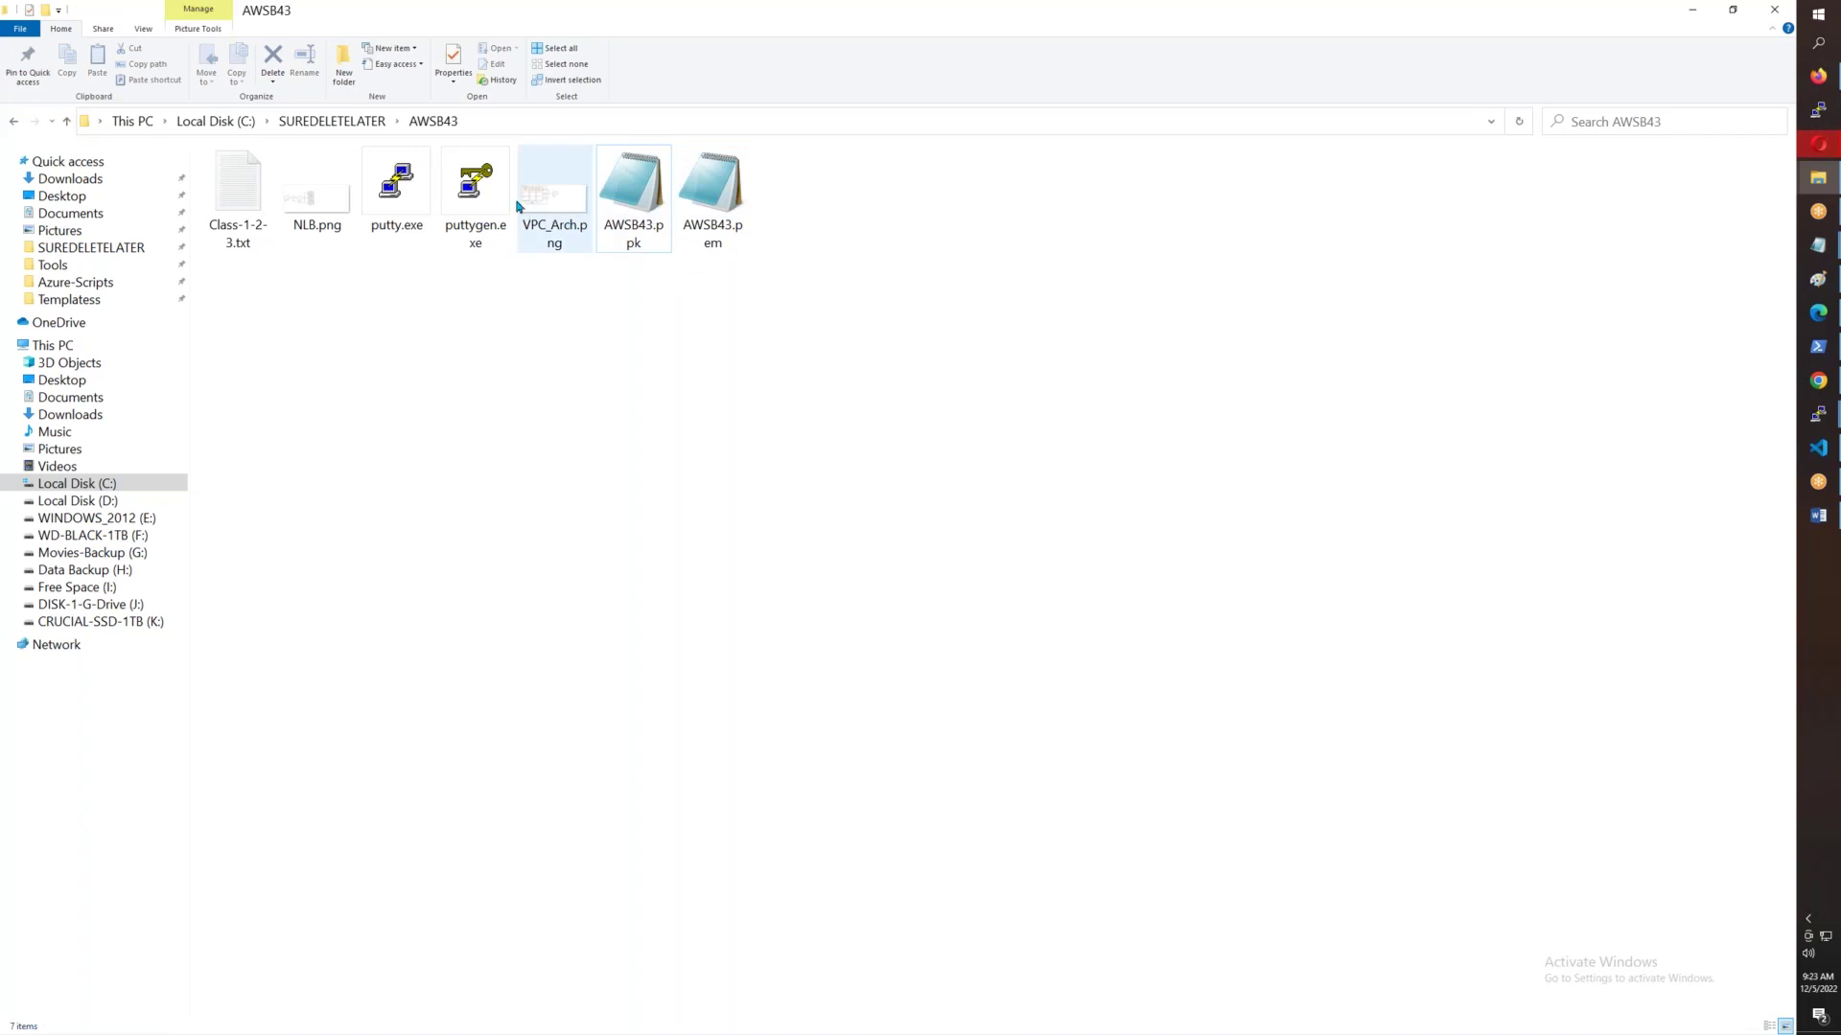
double_click(411, 192)
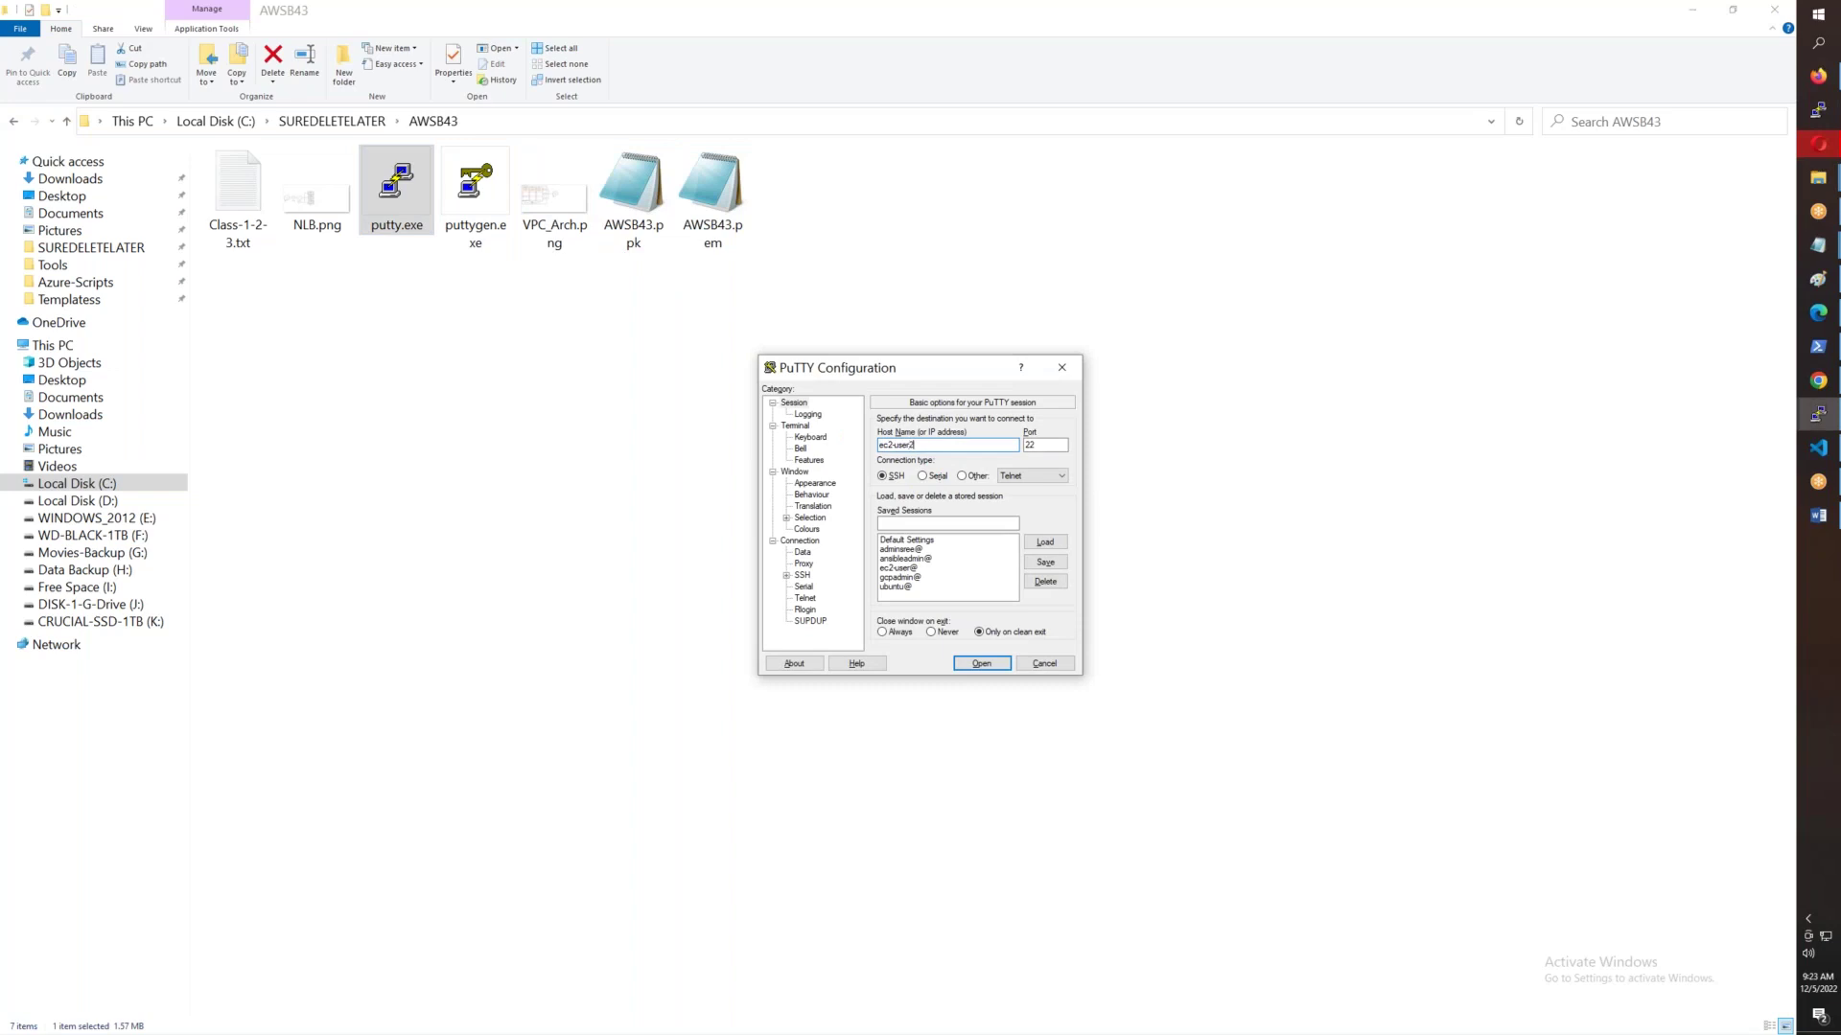
key("ctrl+a")
key("ctrl+c")
left_click(889, 523)
key("ctrl+v")
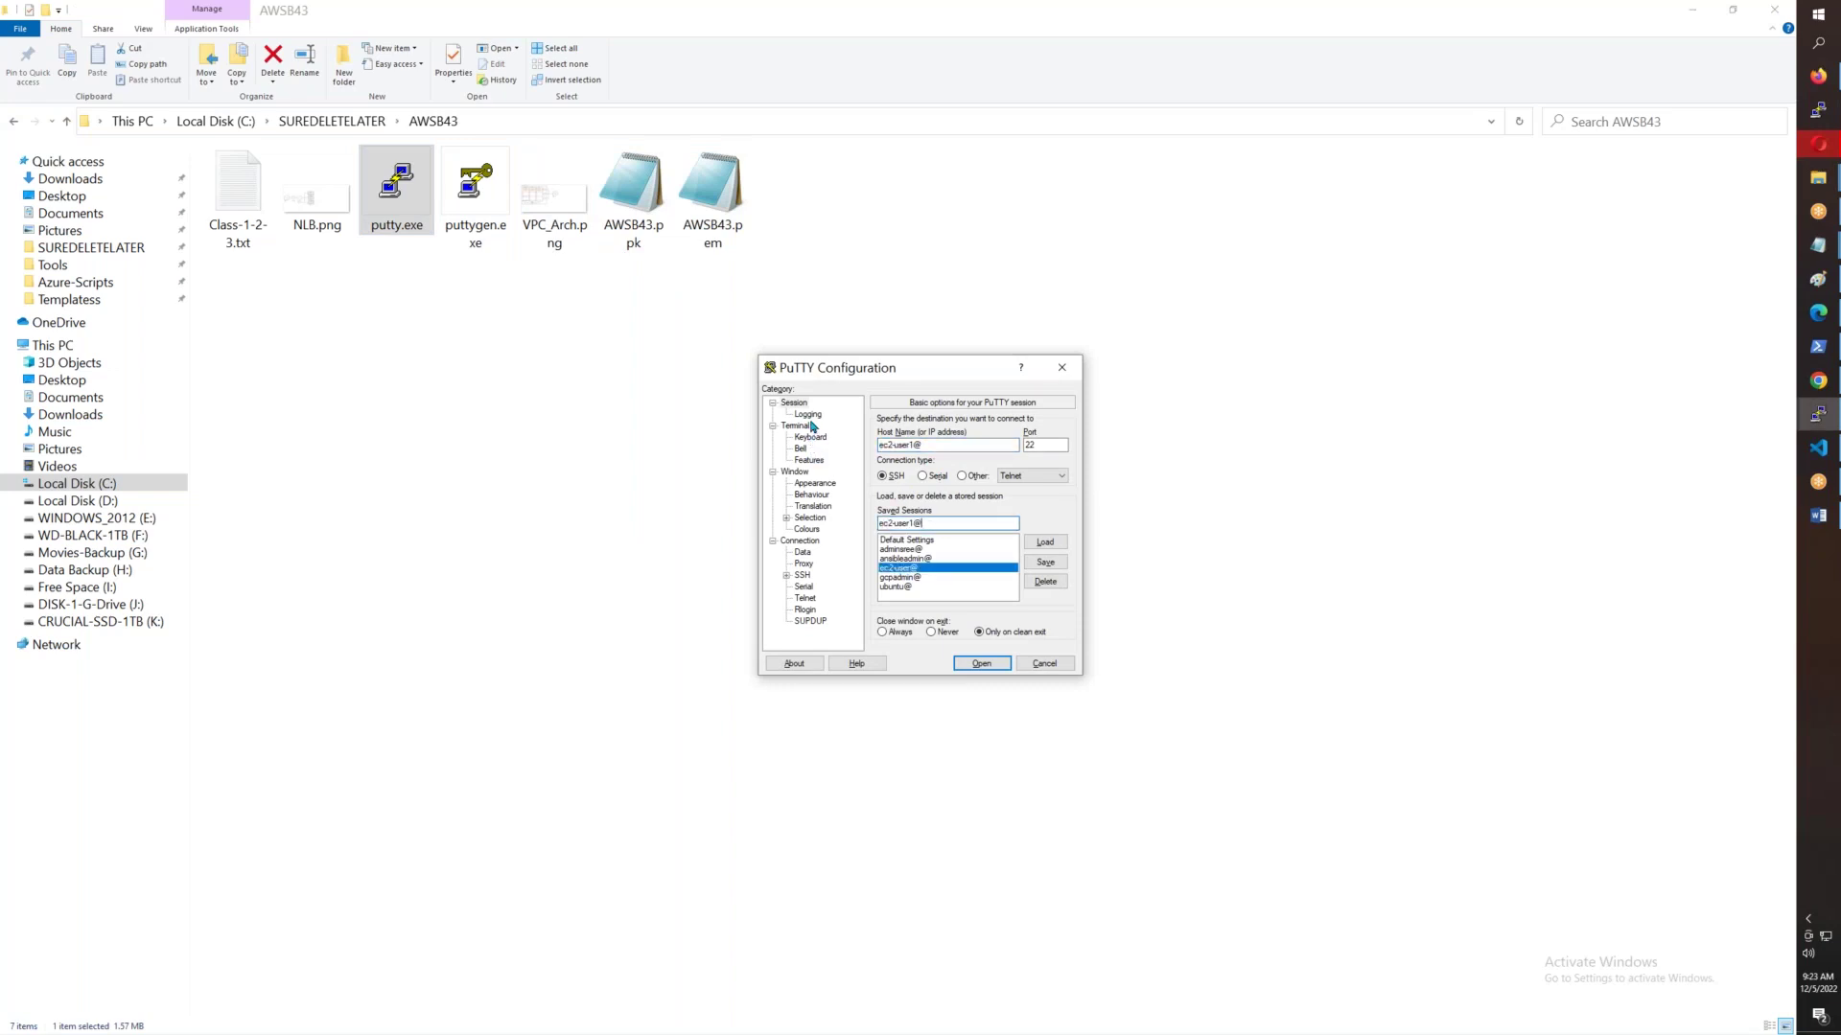
left_click(816, 416)
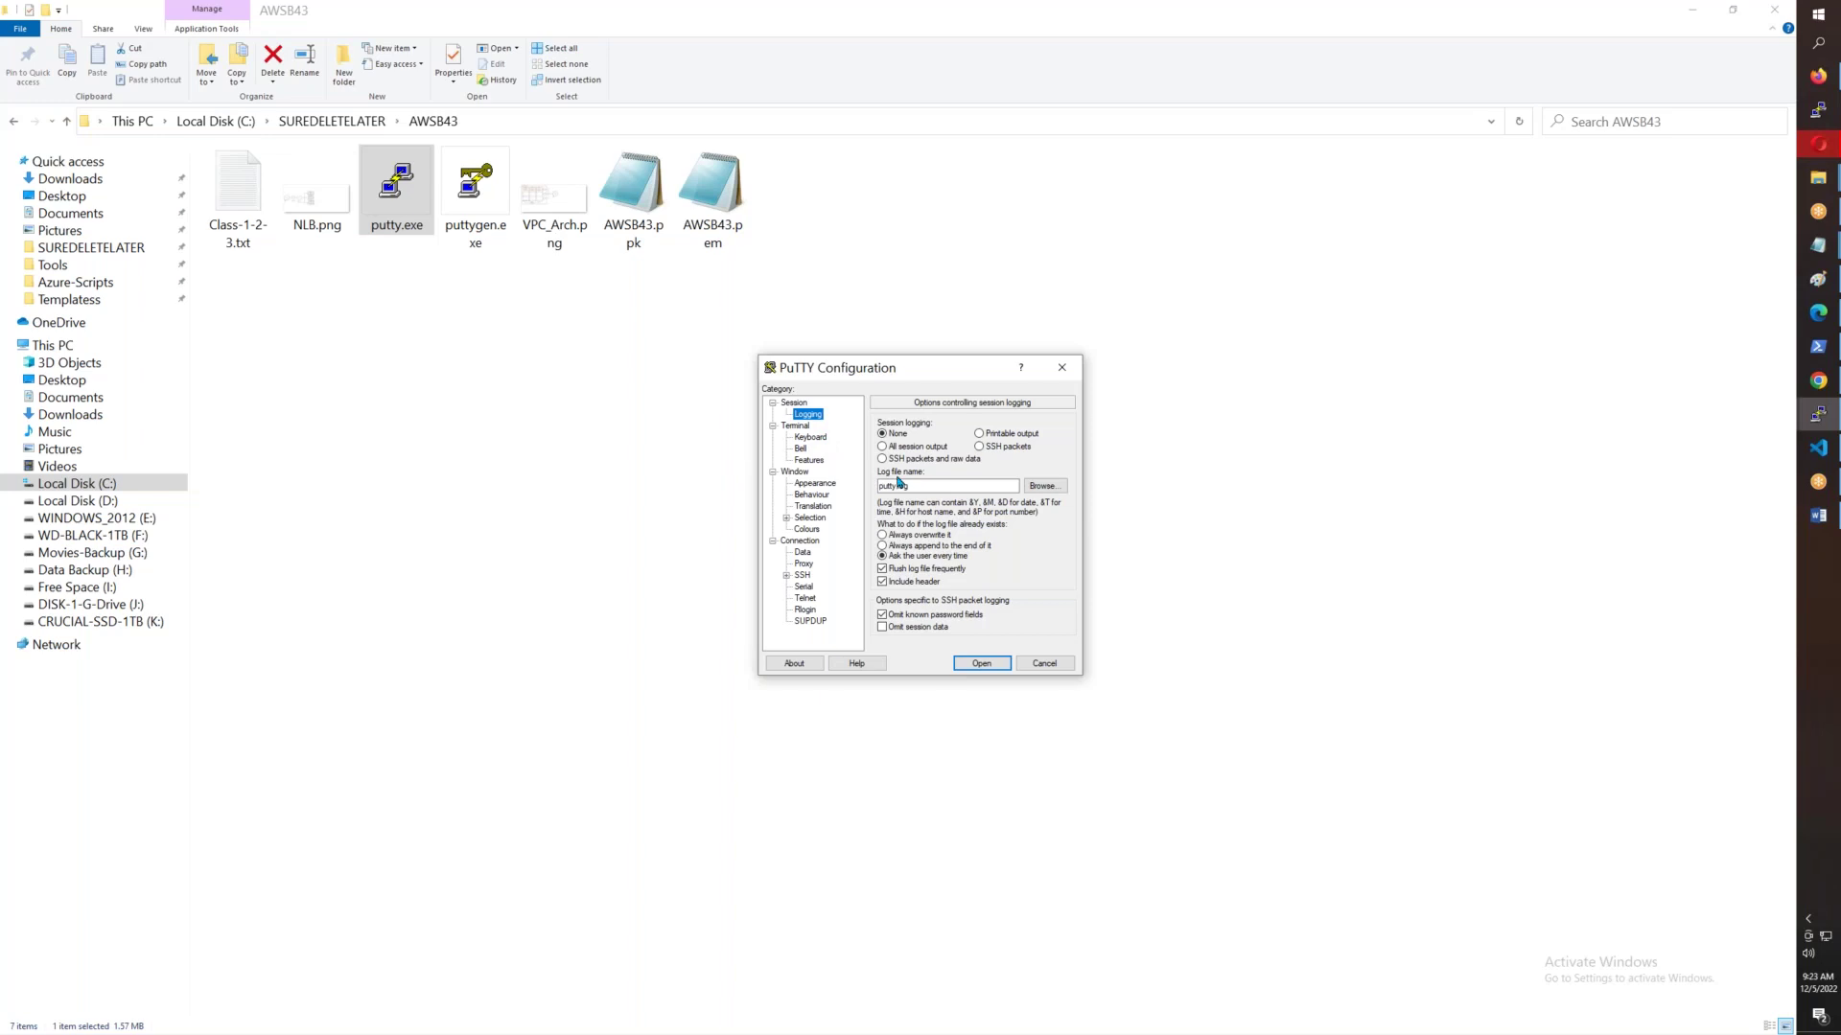
- Log all session output to C:\SUREDELETELATER\AWSB43\putty.log
left_click(923, 447)
left_click(610, 127)
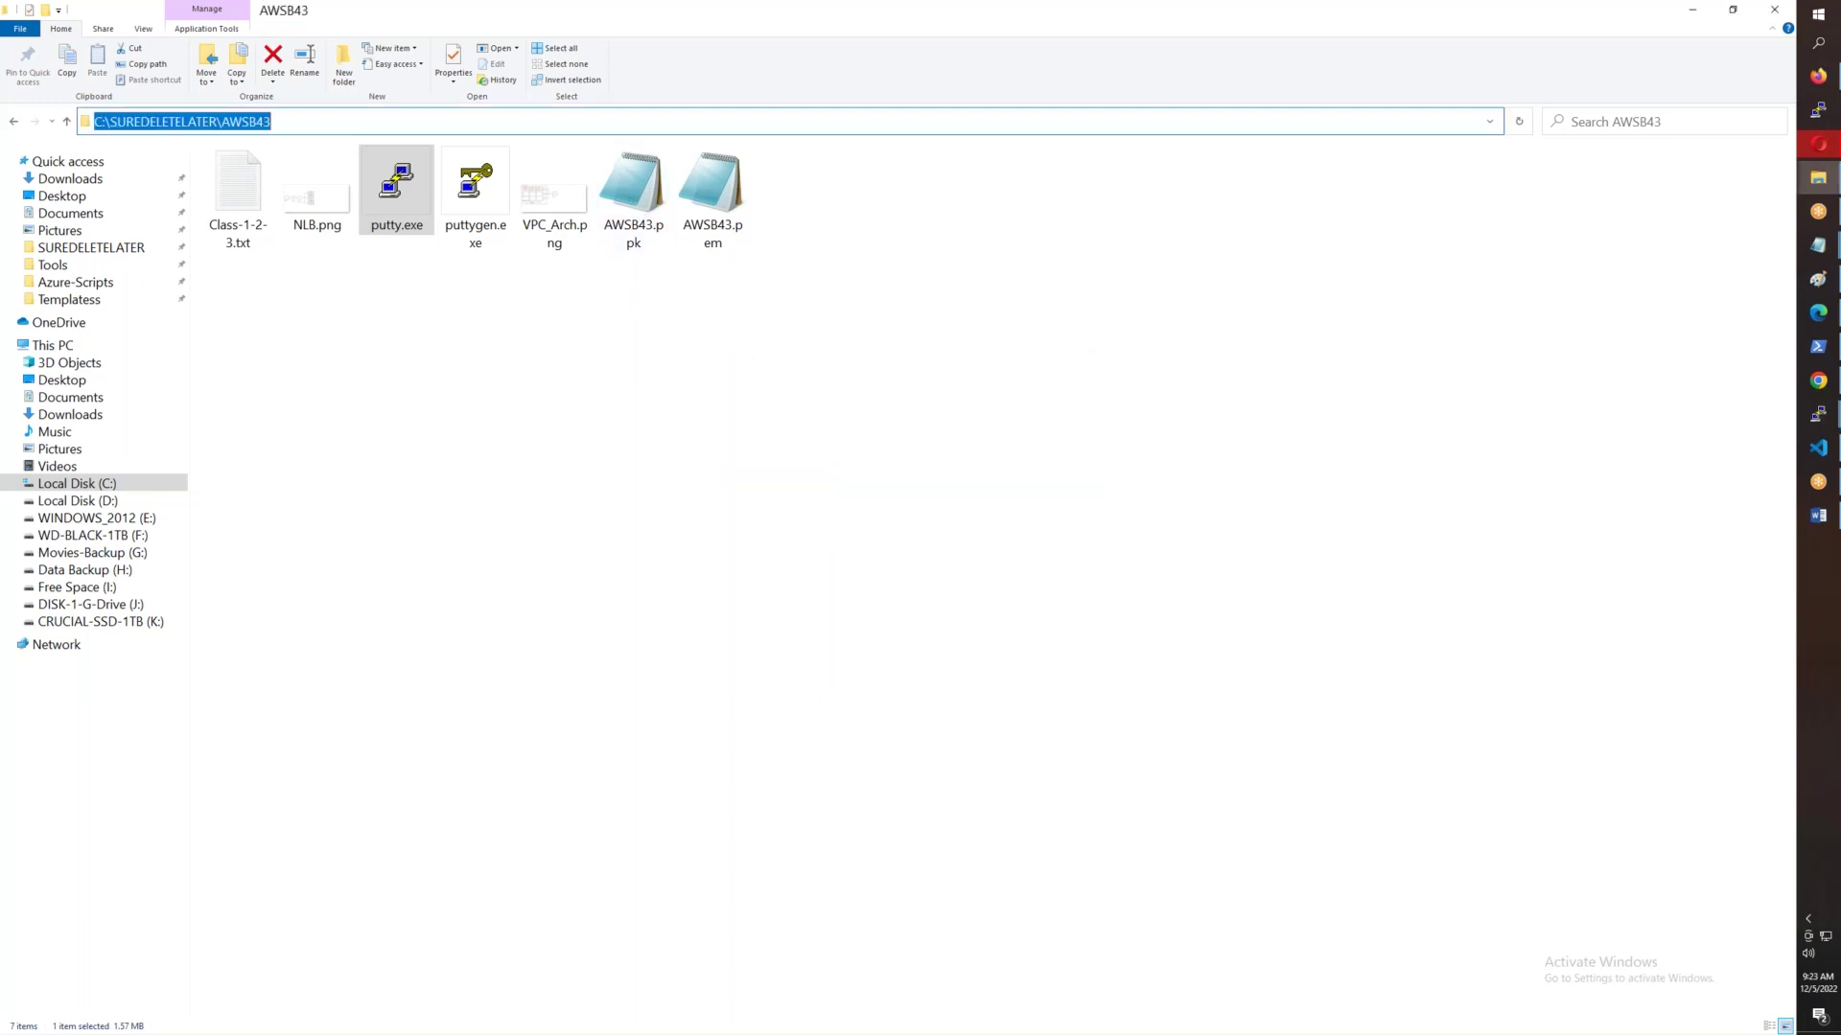
key("ctrl+c")
key("alt+Tab")
left_click_drag(951, 485, 807, 467)
key("ctrl+v")
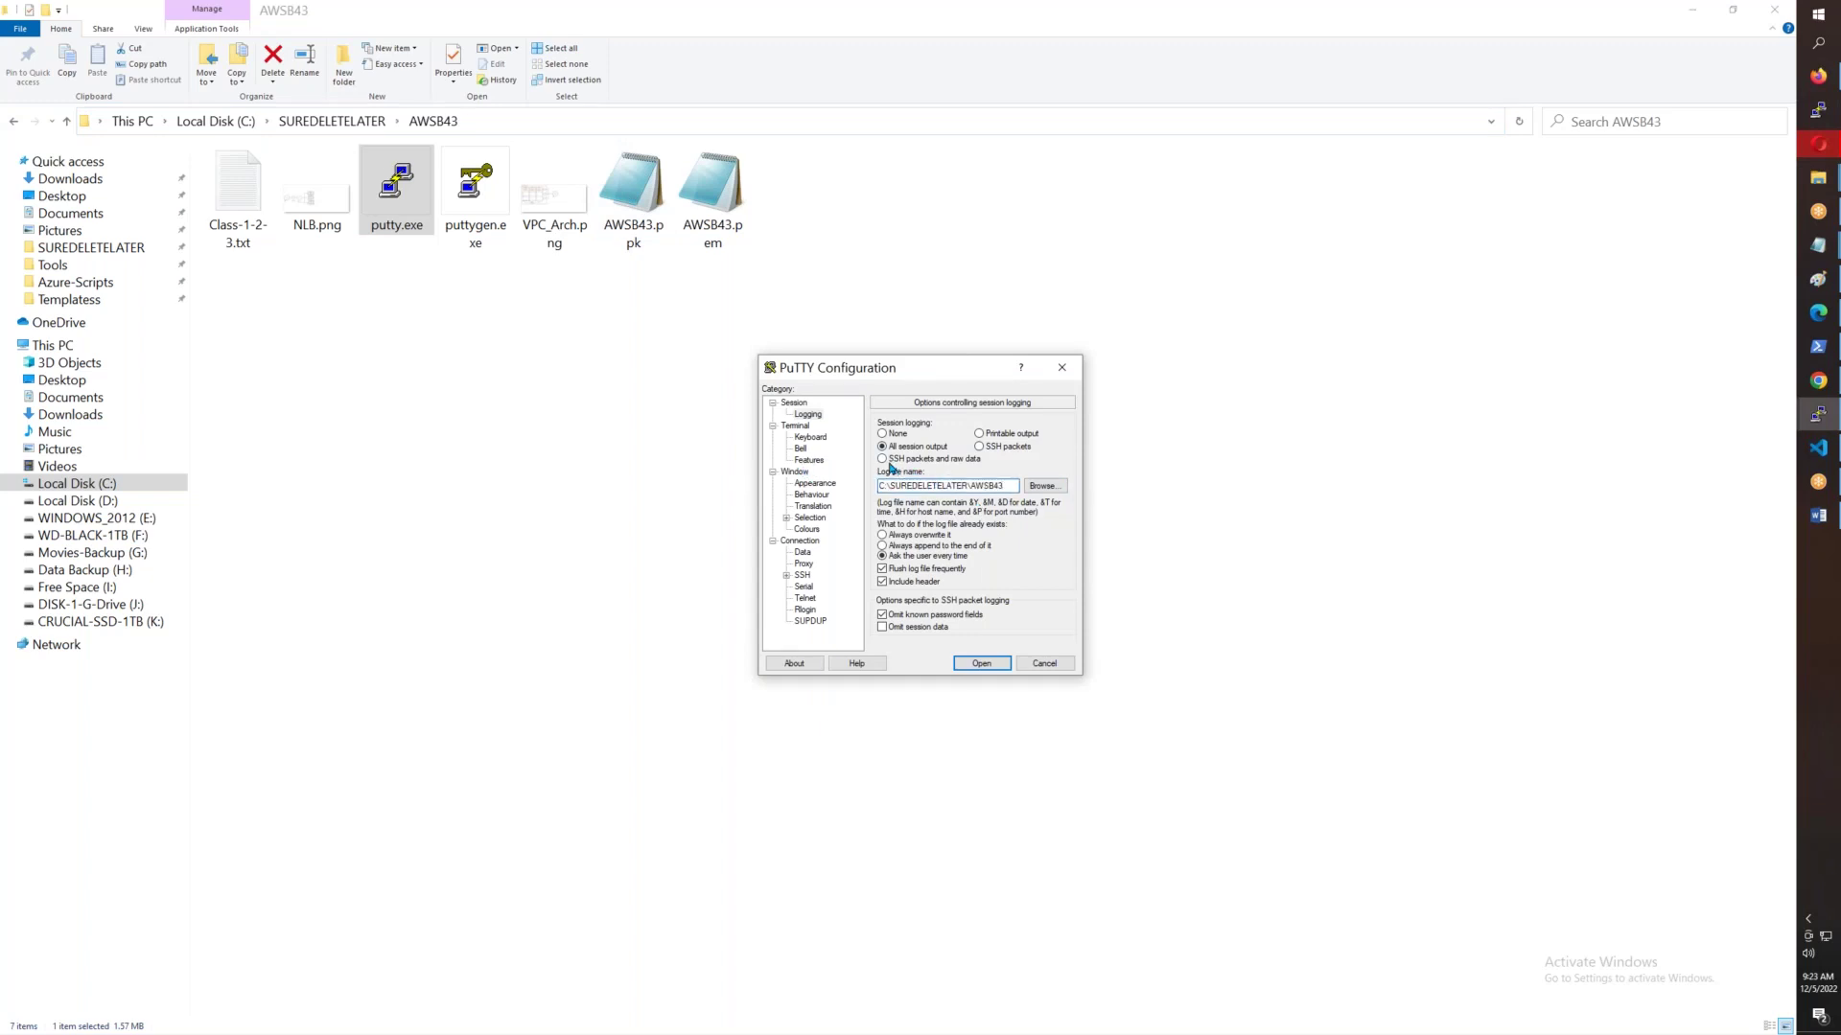
type("\\putty.log")
- Set the window's lines of scrollback to 20000000
left_click(798, 427)
left_click(810, 437)
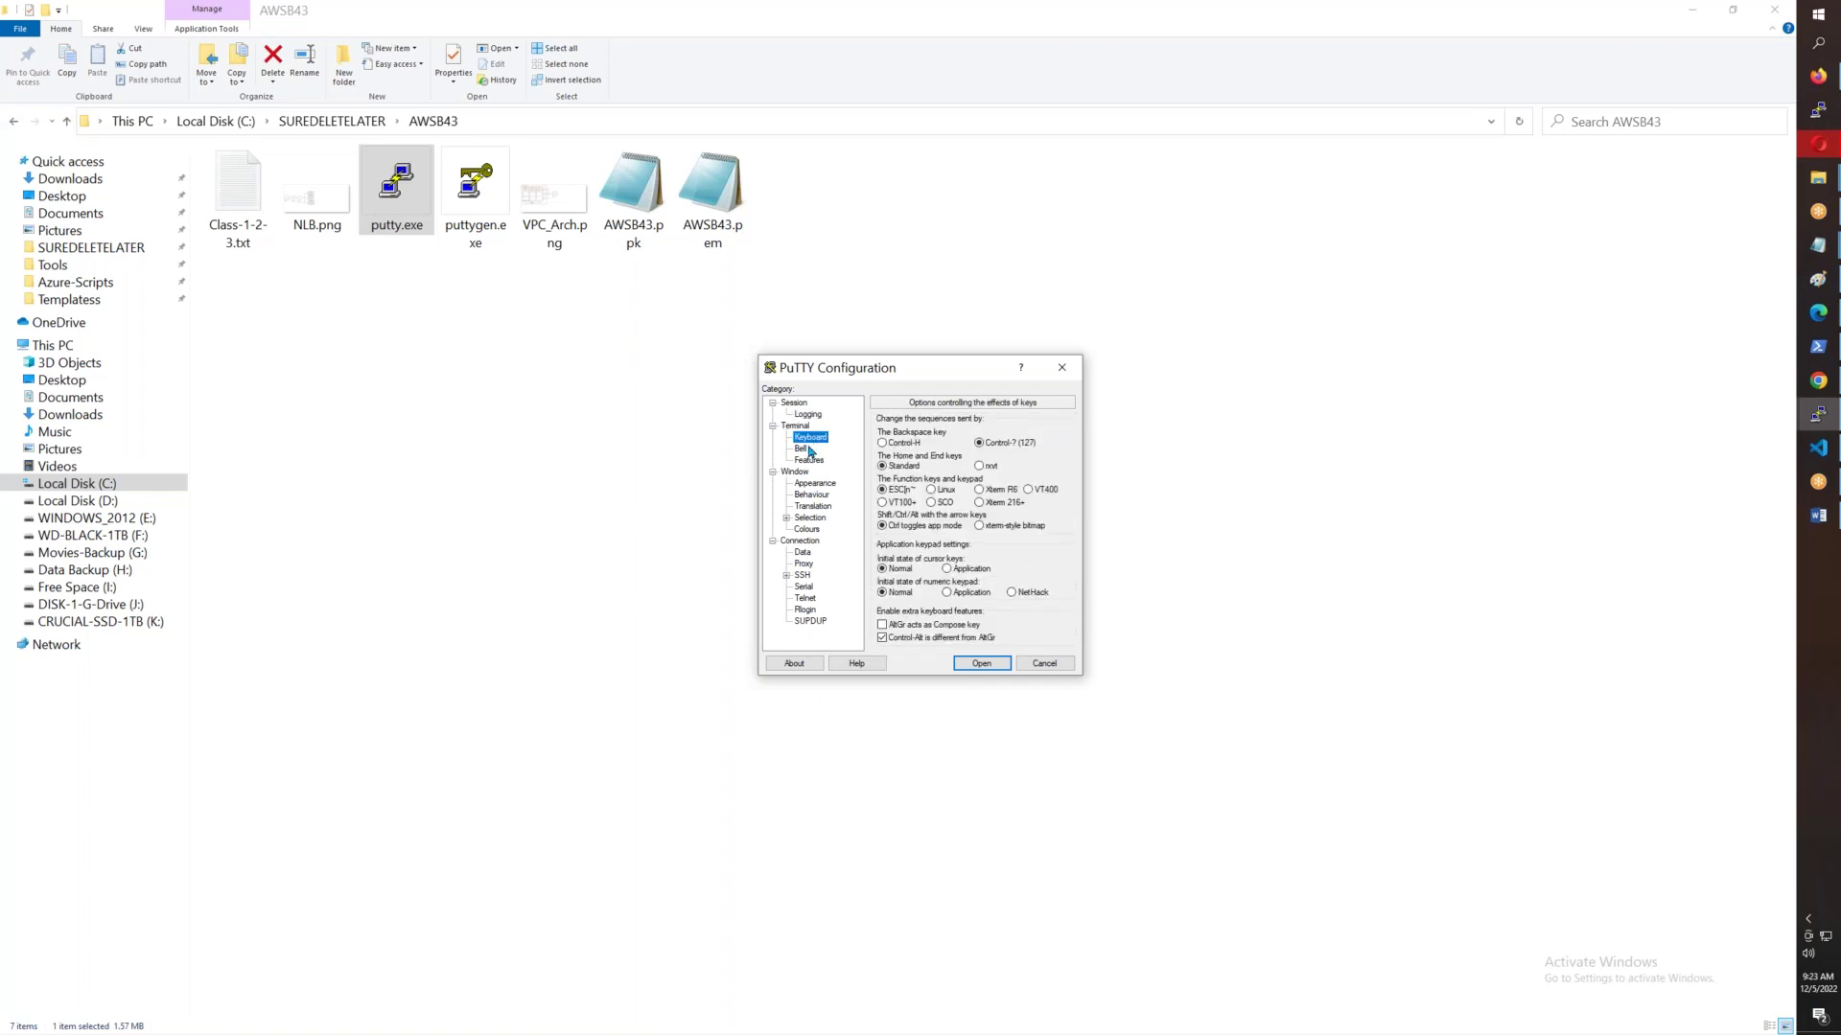
left_click(810, 461)
left_click(803, 472)
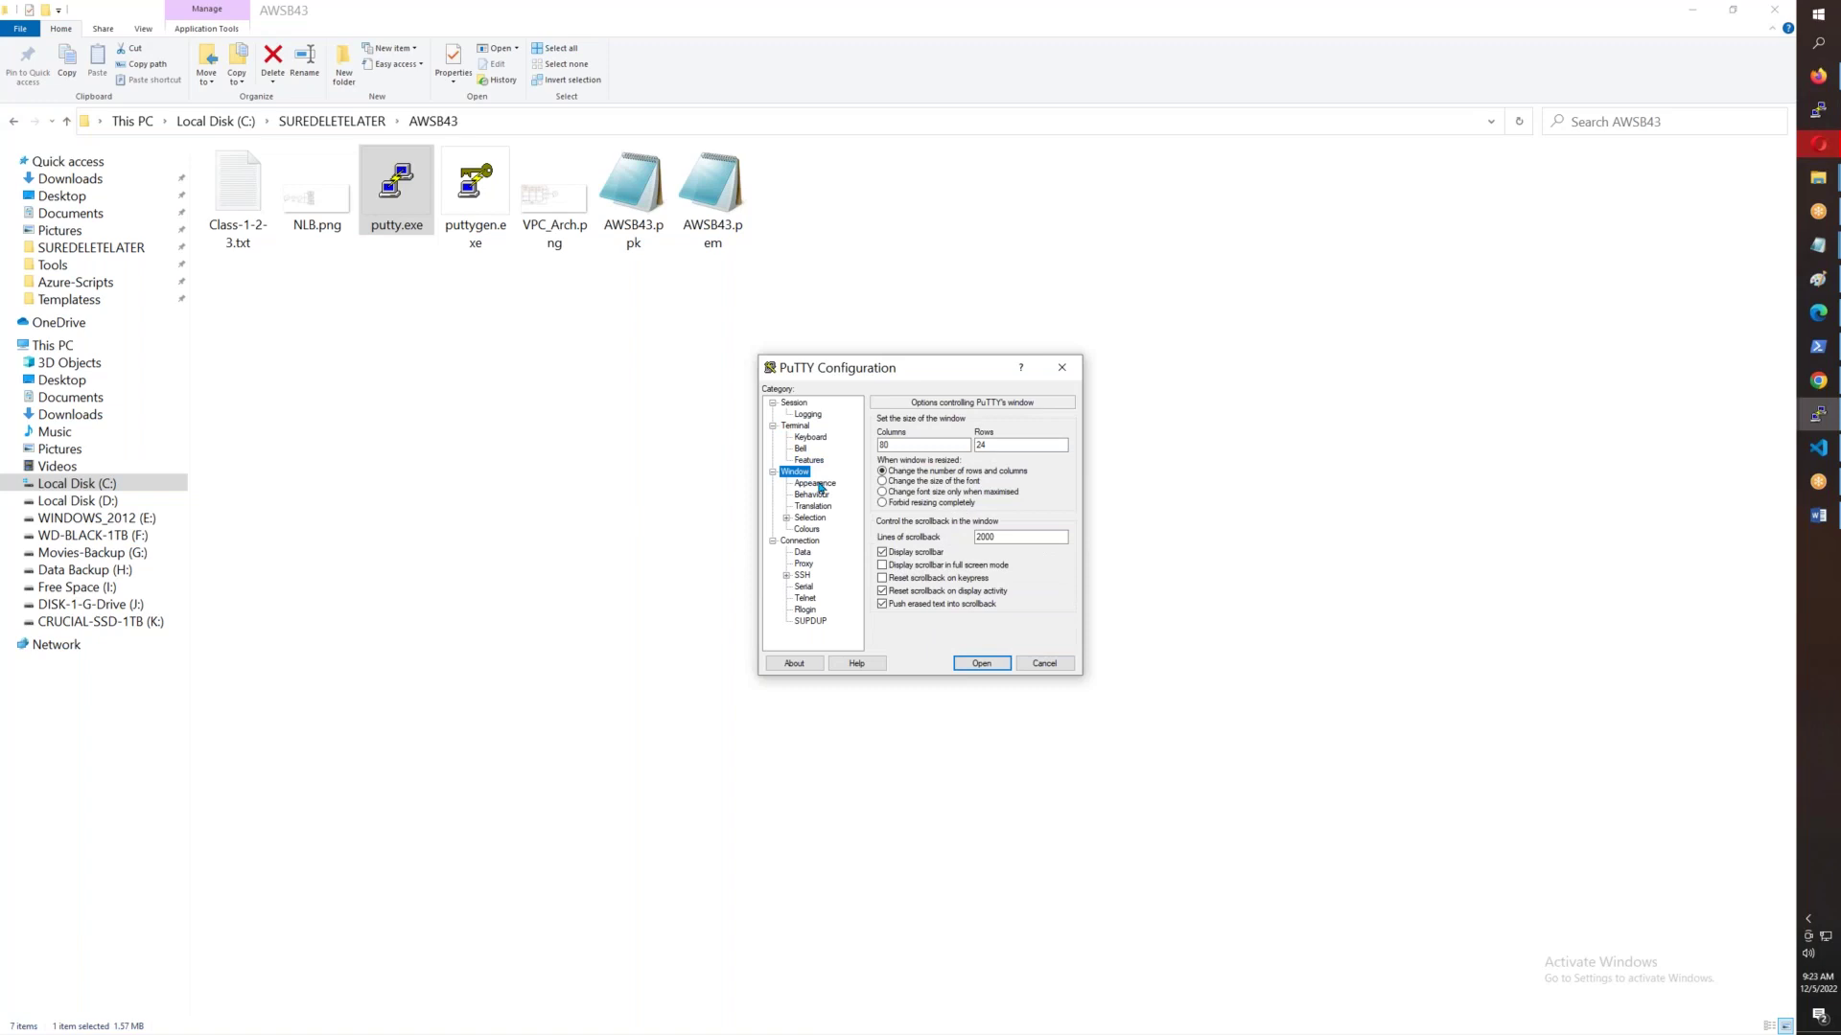
left_click(1015, 537)
type("000000000")
- Change the terminal font to bold Courier New at 28 points
left_click(830, 482)
left_click(1044, 505)
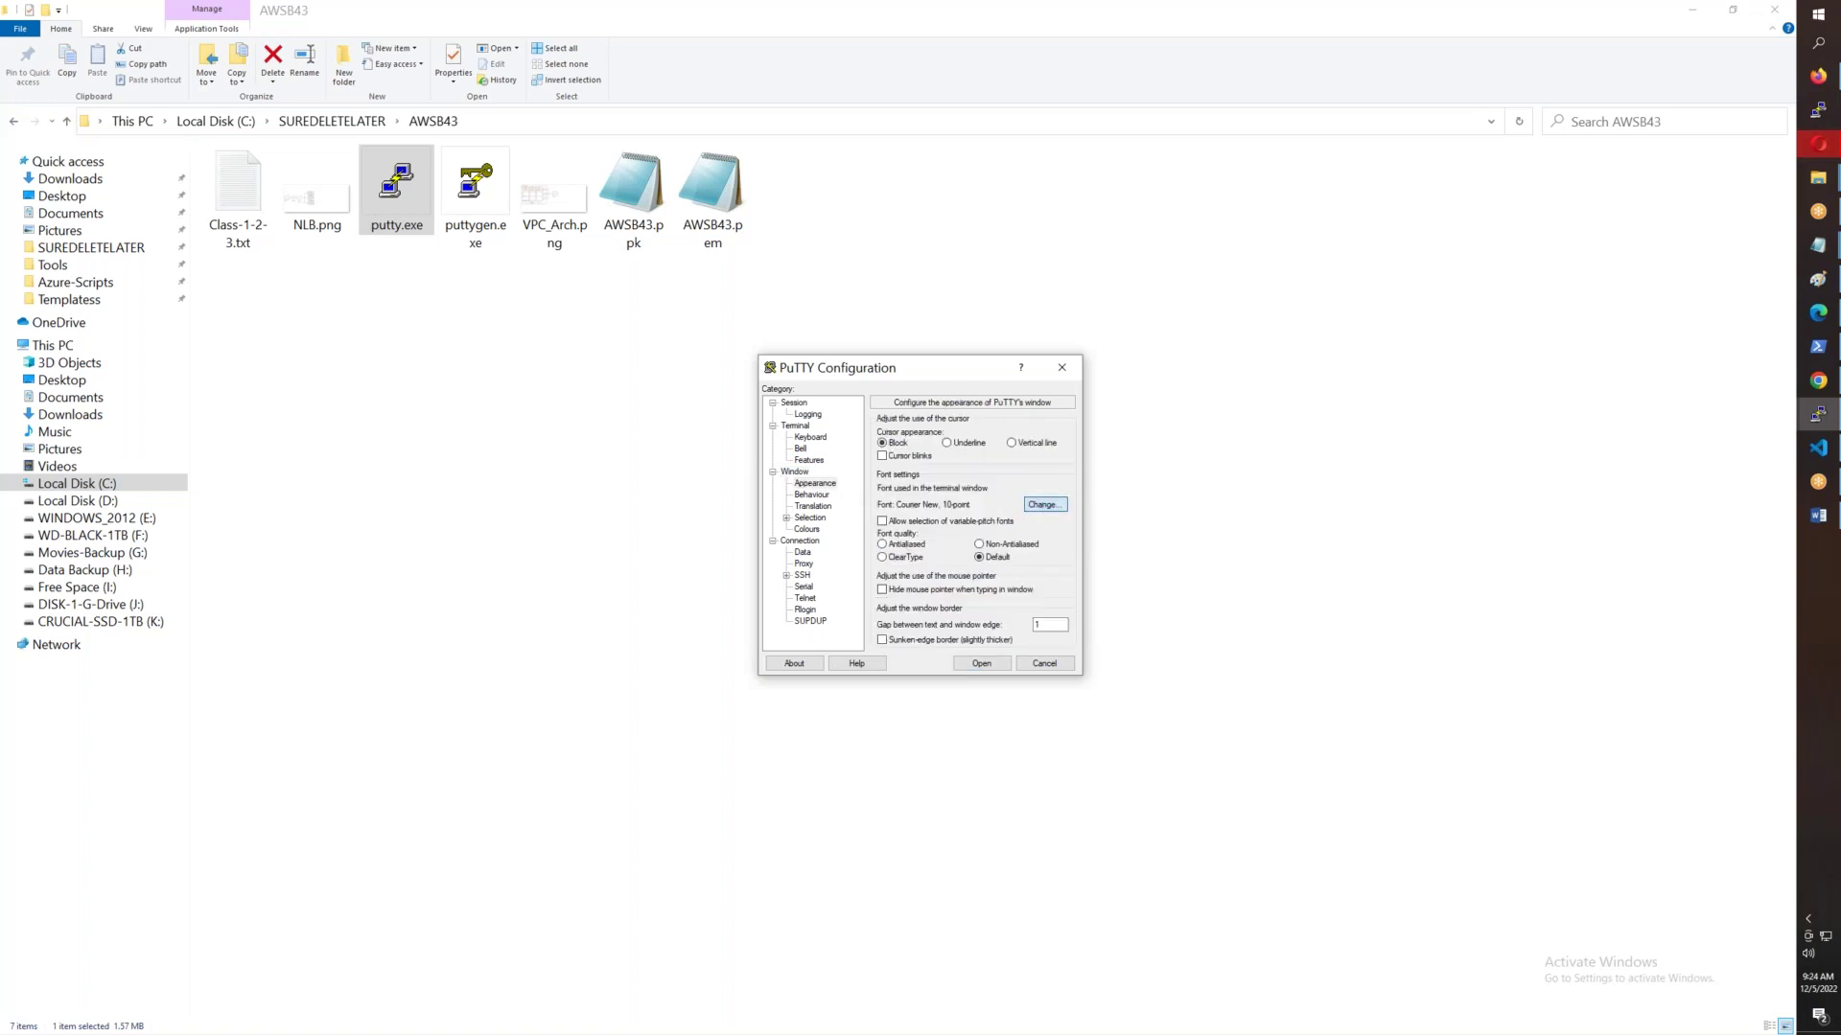
left_click(997, 552)
scroll(1032, 559, "down", 3)
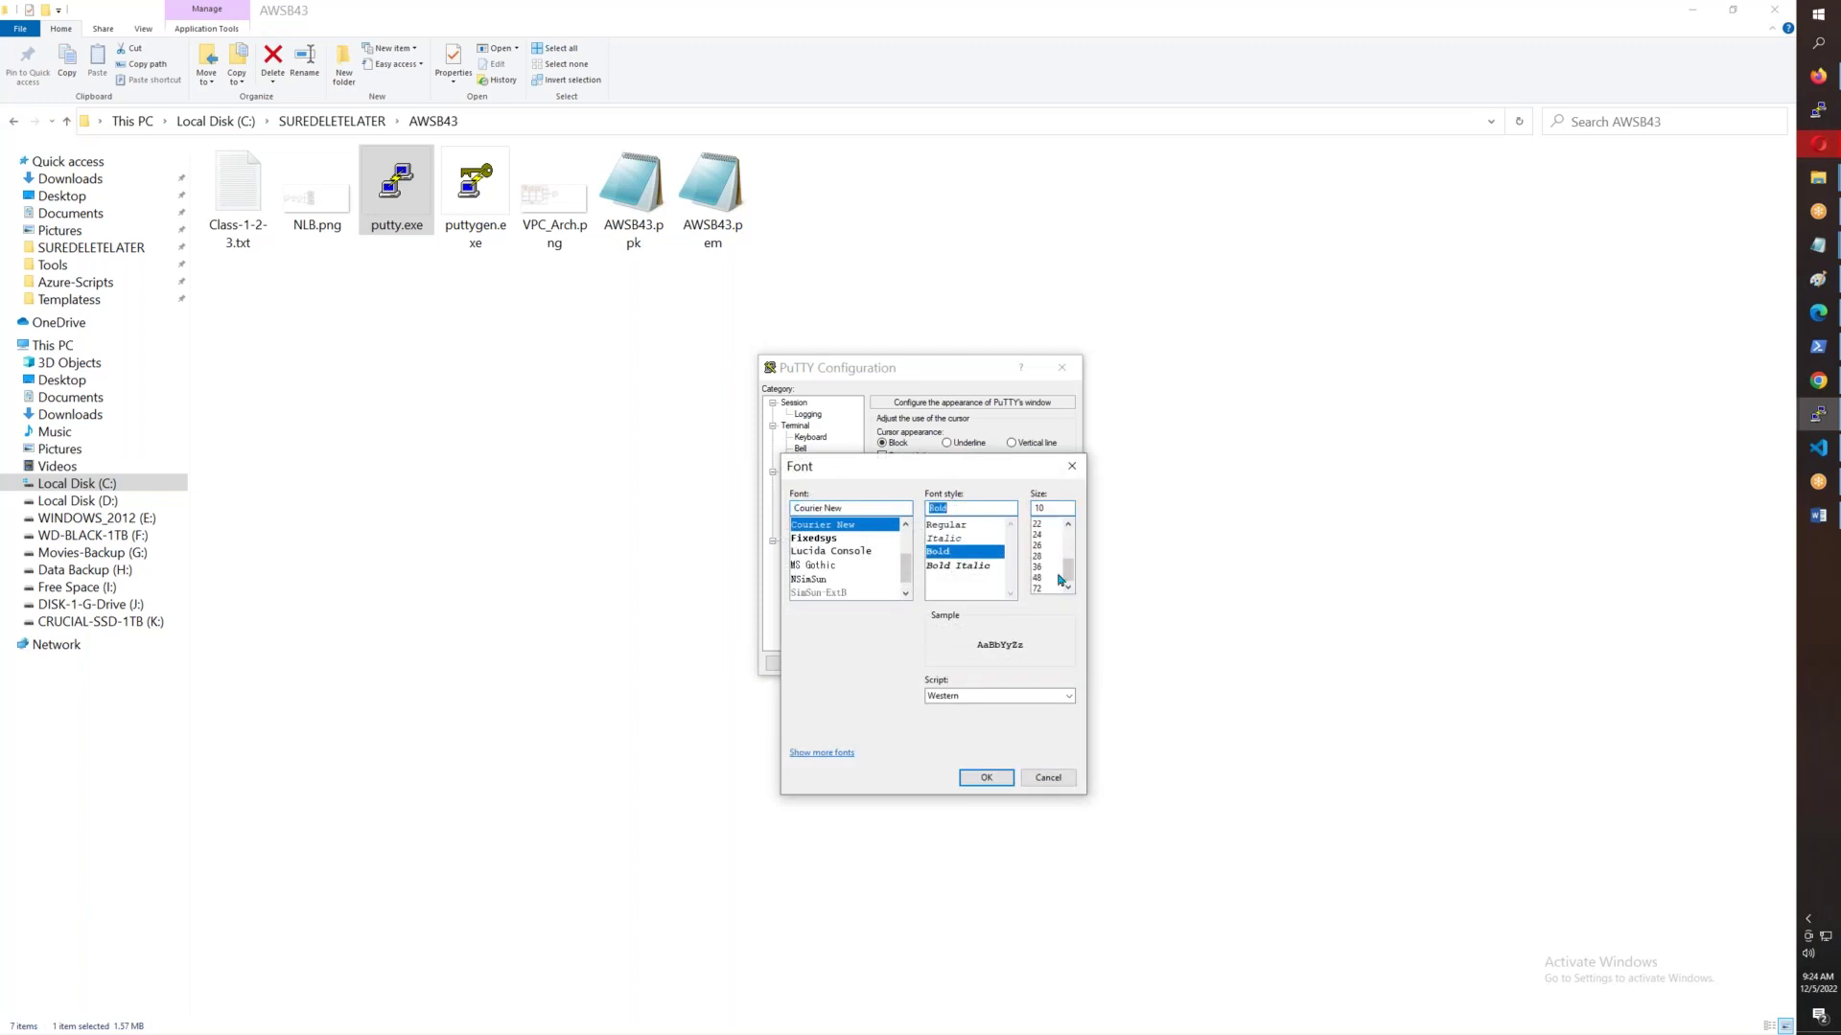
left_click(1037, 555)
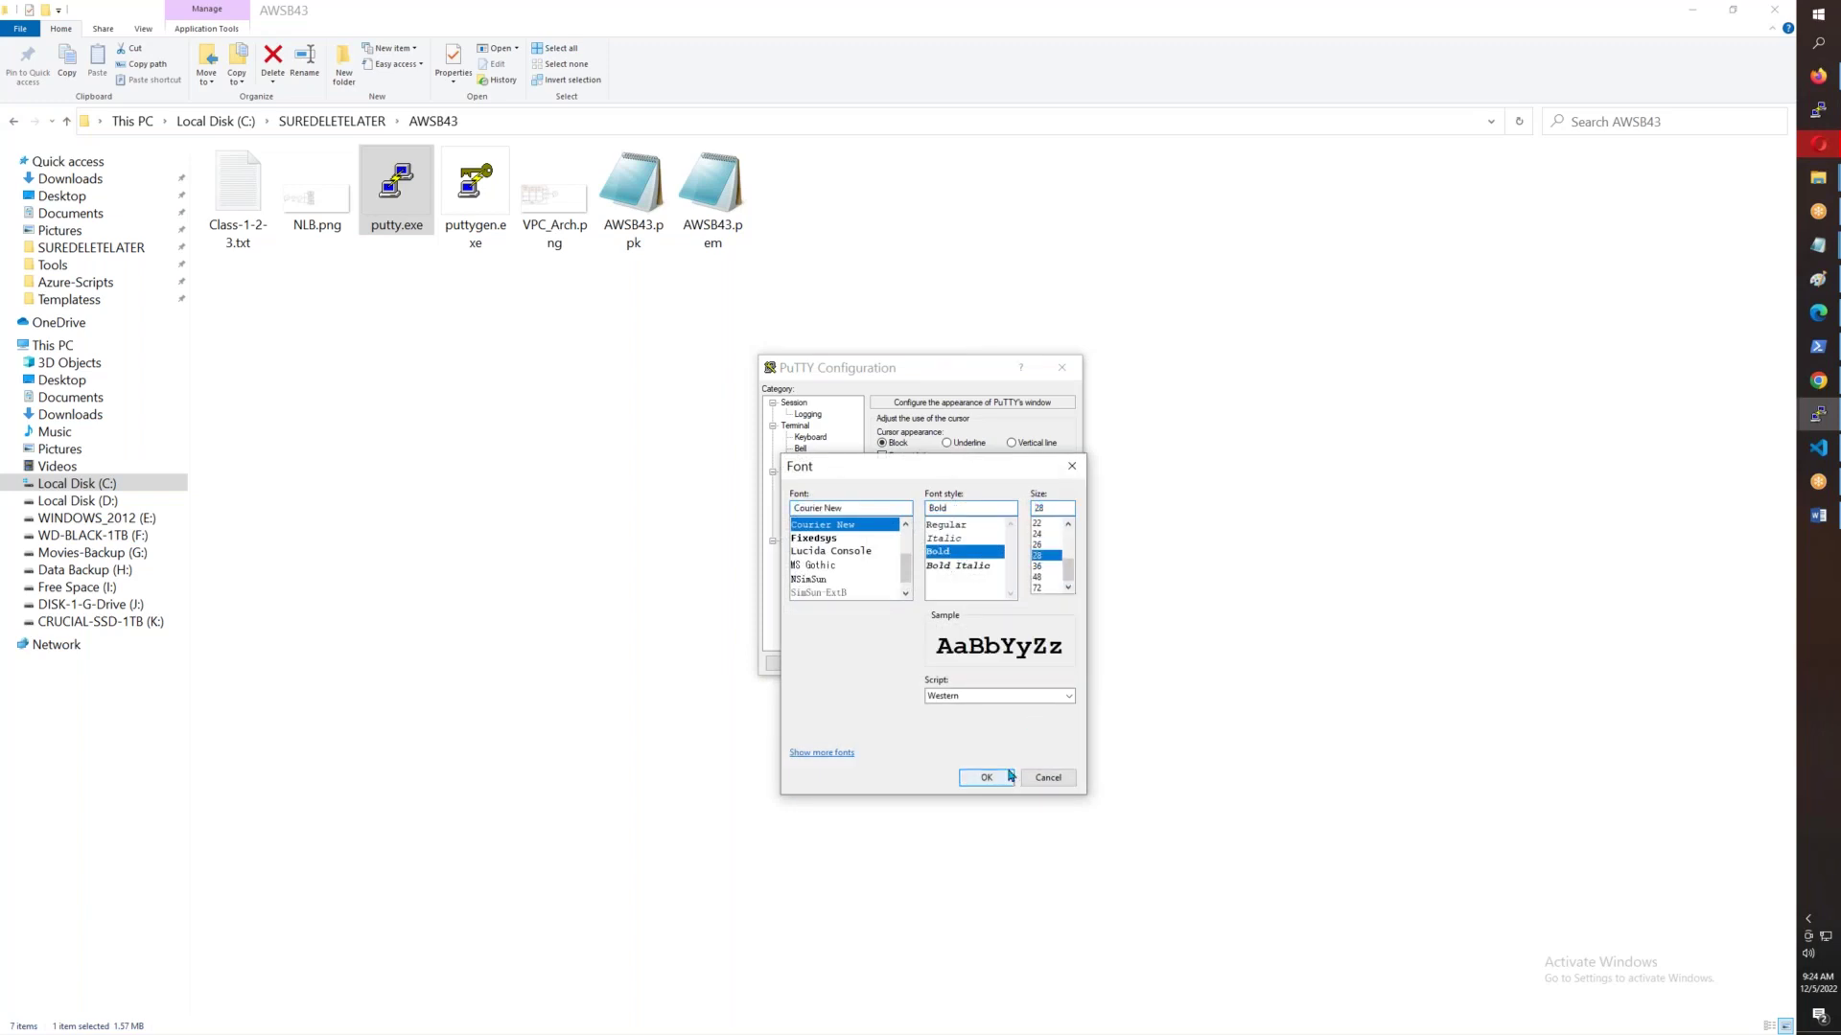
left_click(985, 777)
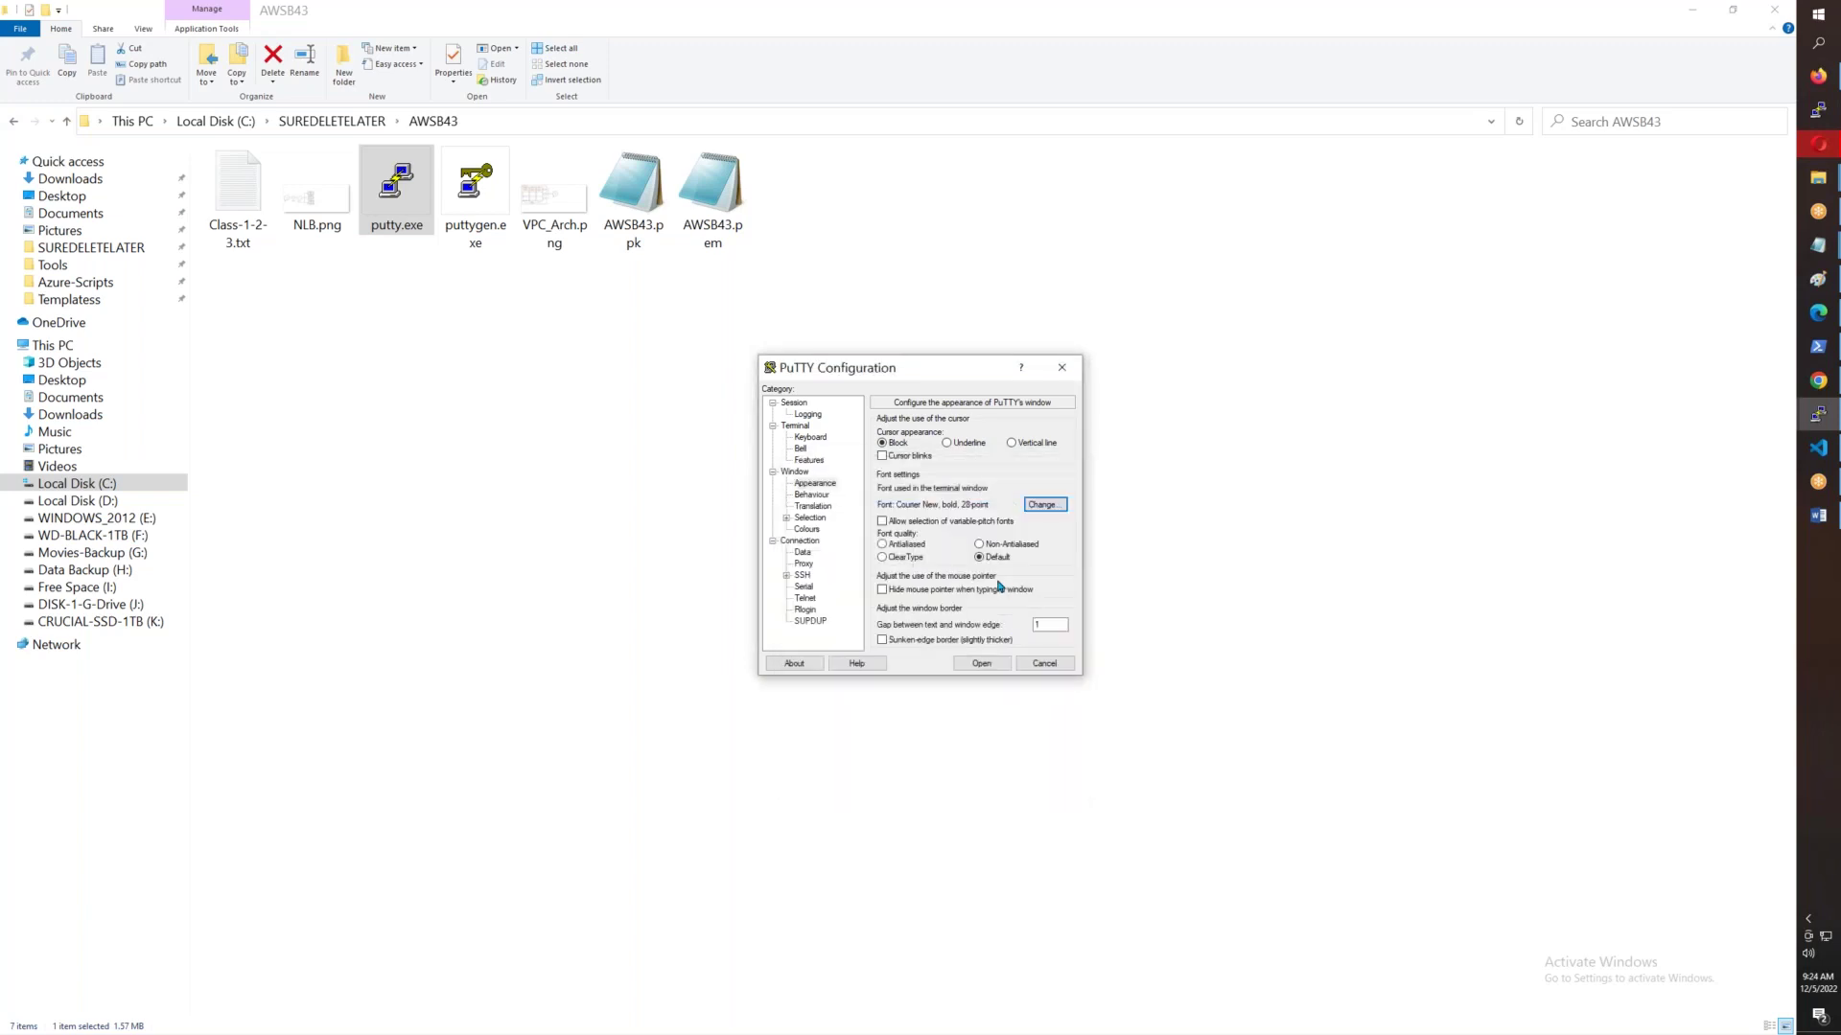
- Make the Default Foreground text colour cyan (0, 255, 255)
left_click(810, 518)
left_click(807, 530)
left_click(944, 575)
left_click(1036, 630)
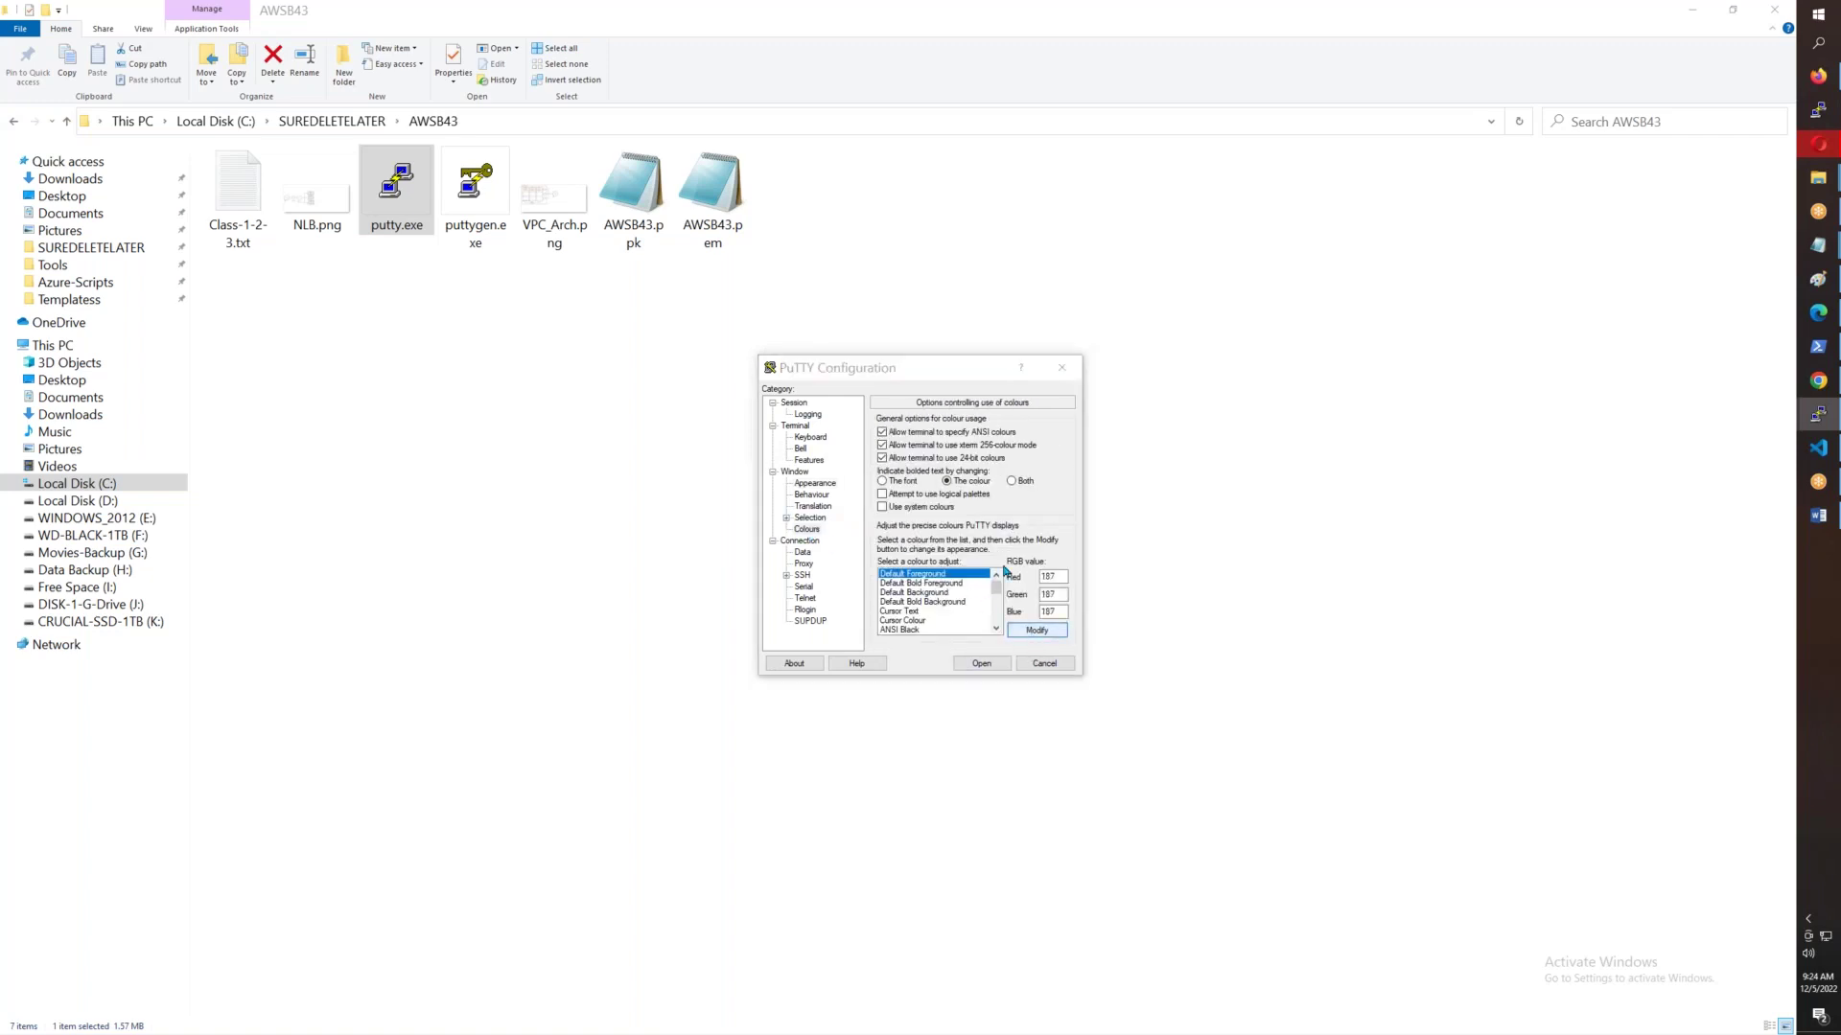
left_click(801, 447)
left_click(794, 608)
left_click(1037, 630)
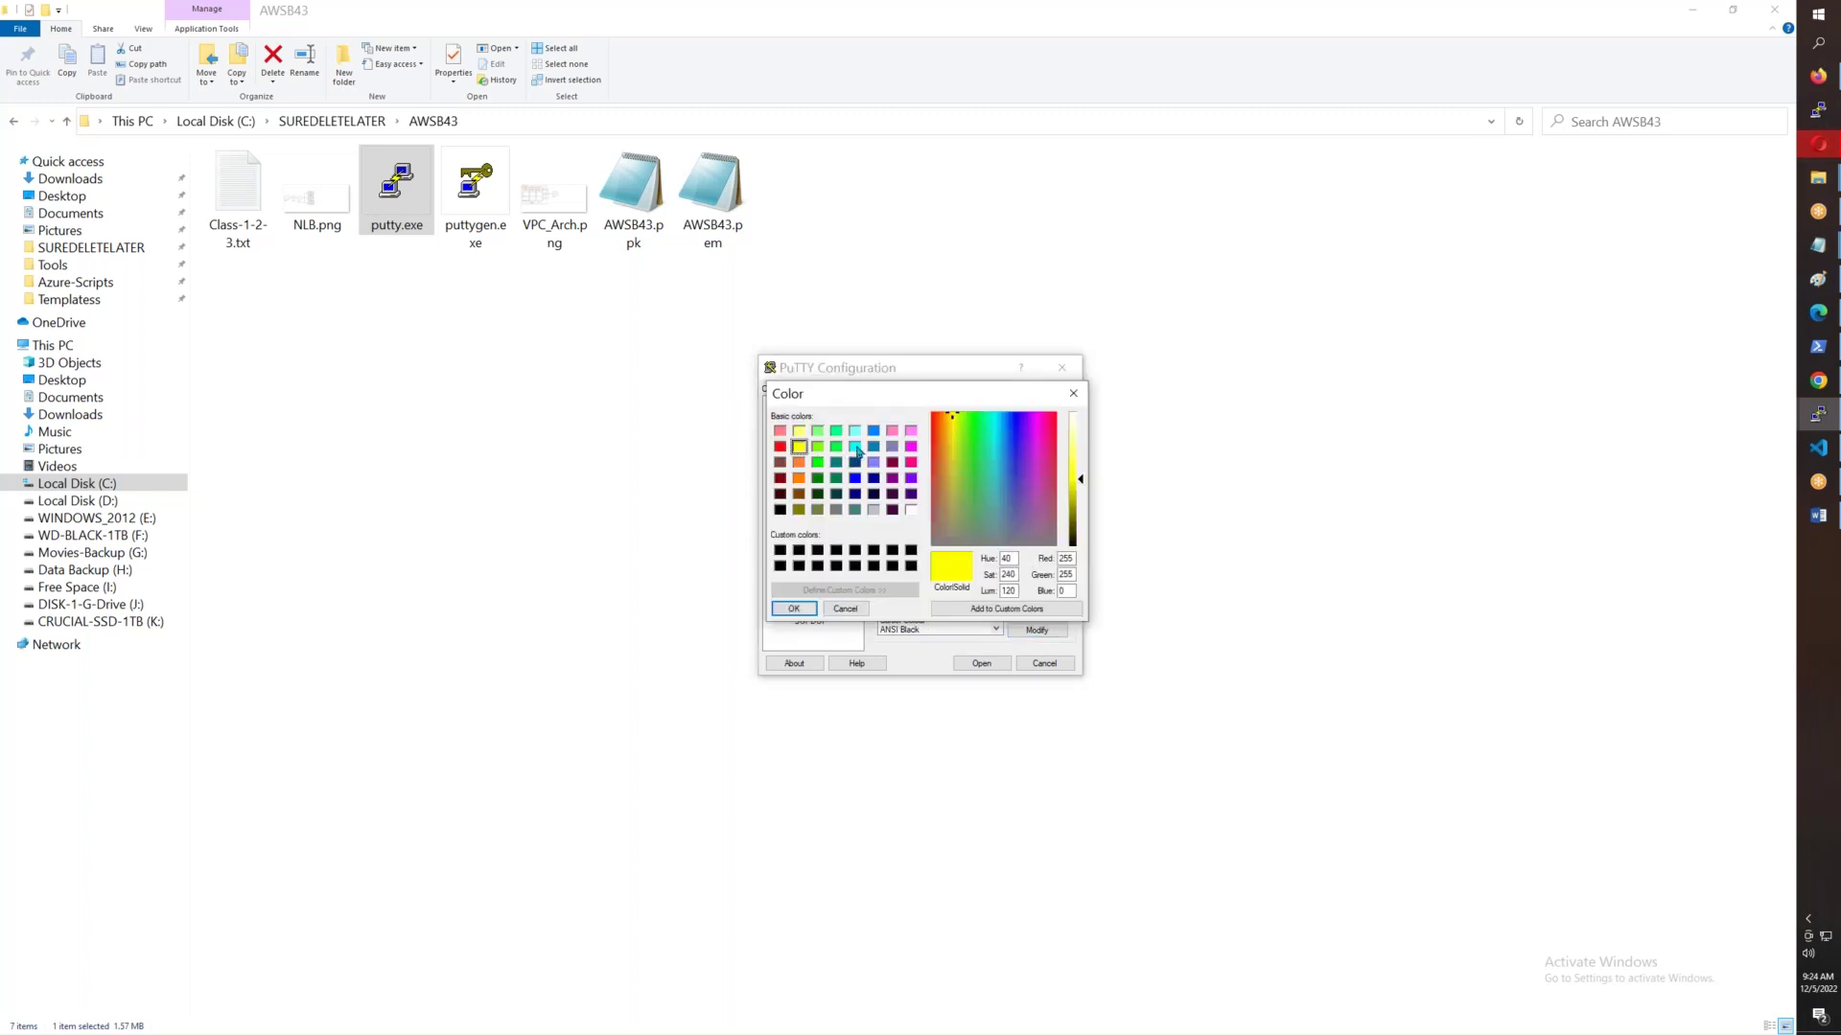
left_click(854, 446)
left_click(794, 609)
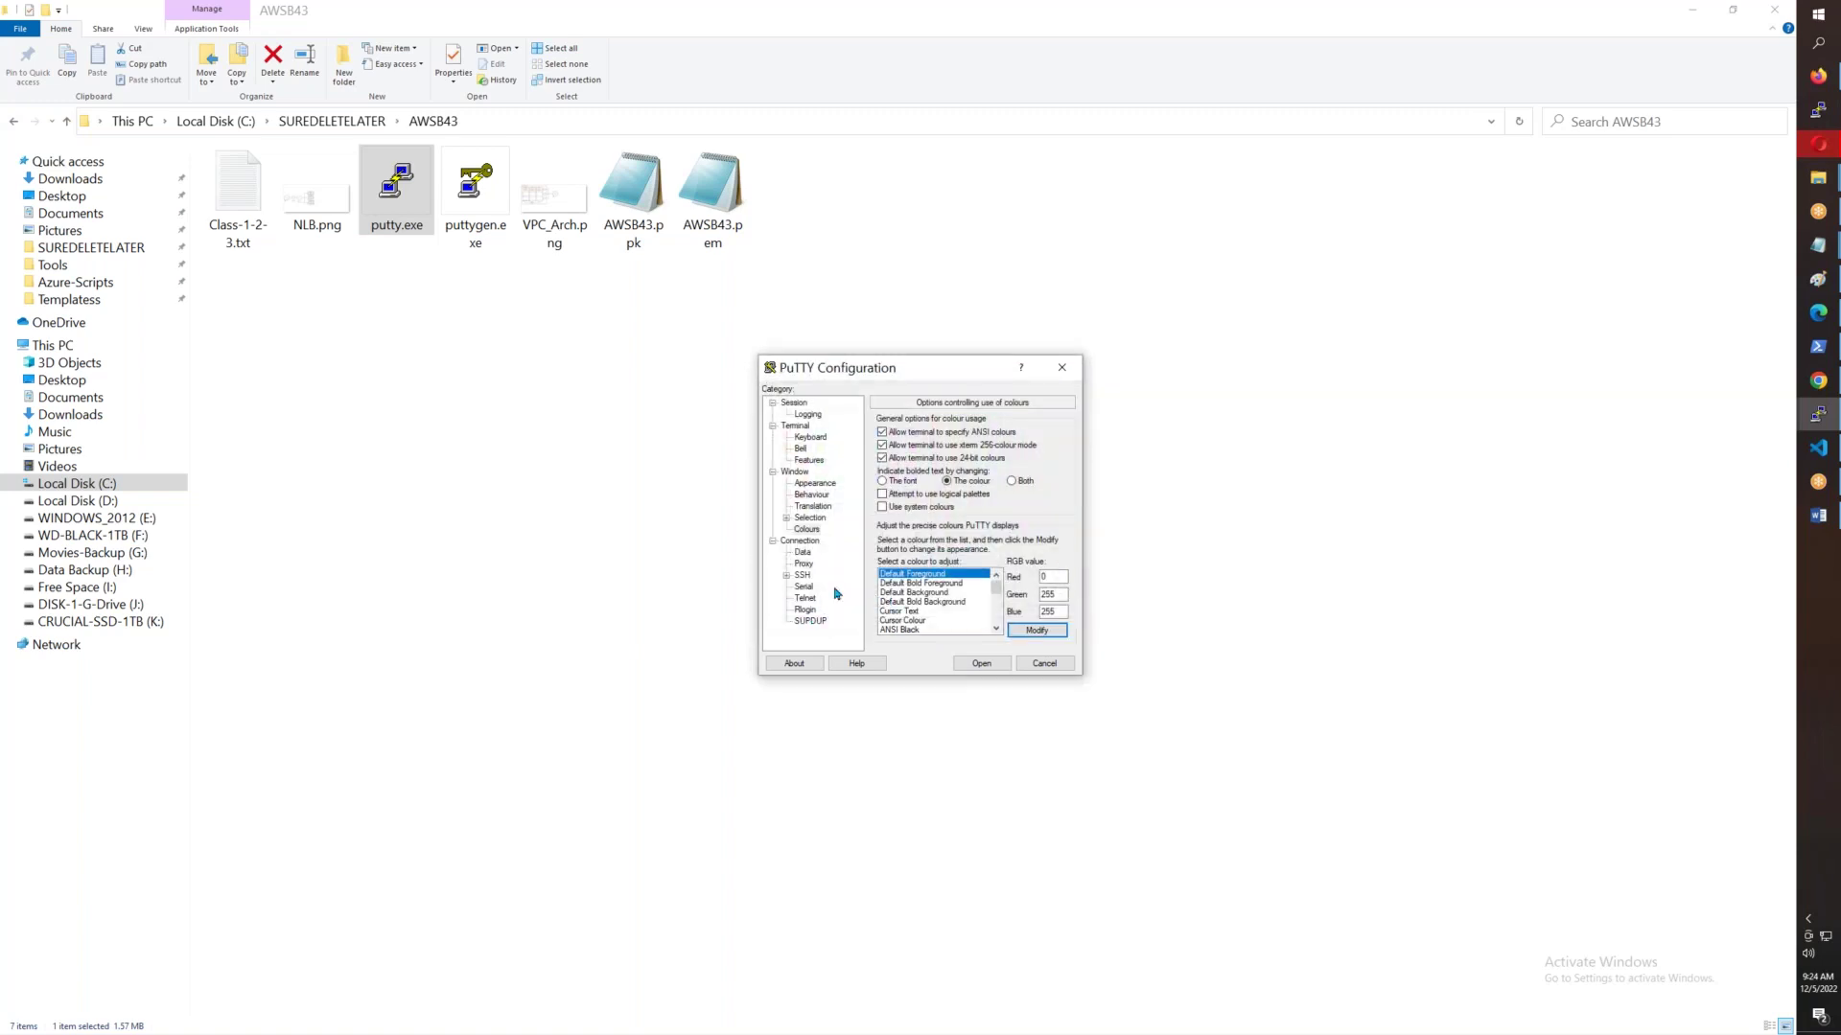
- Send keepalives every 5 seconds under Connection
left_click(801, 541)
key("Tab")
type("5")
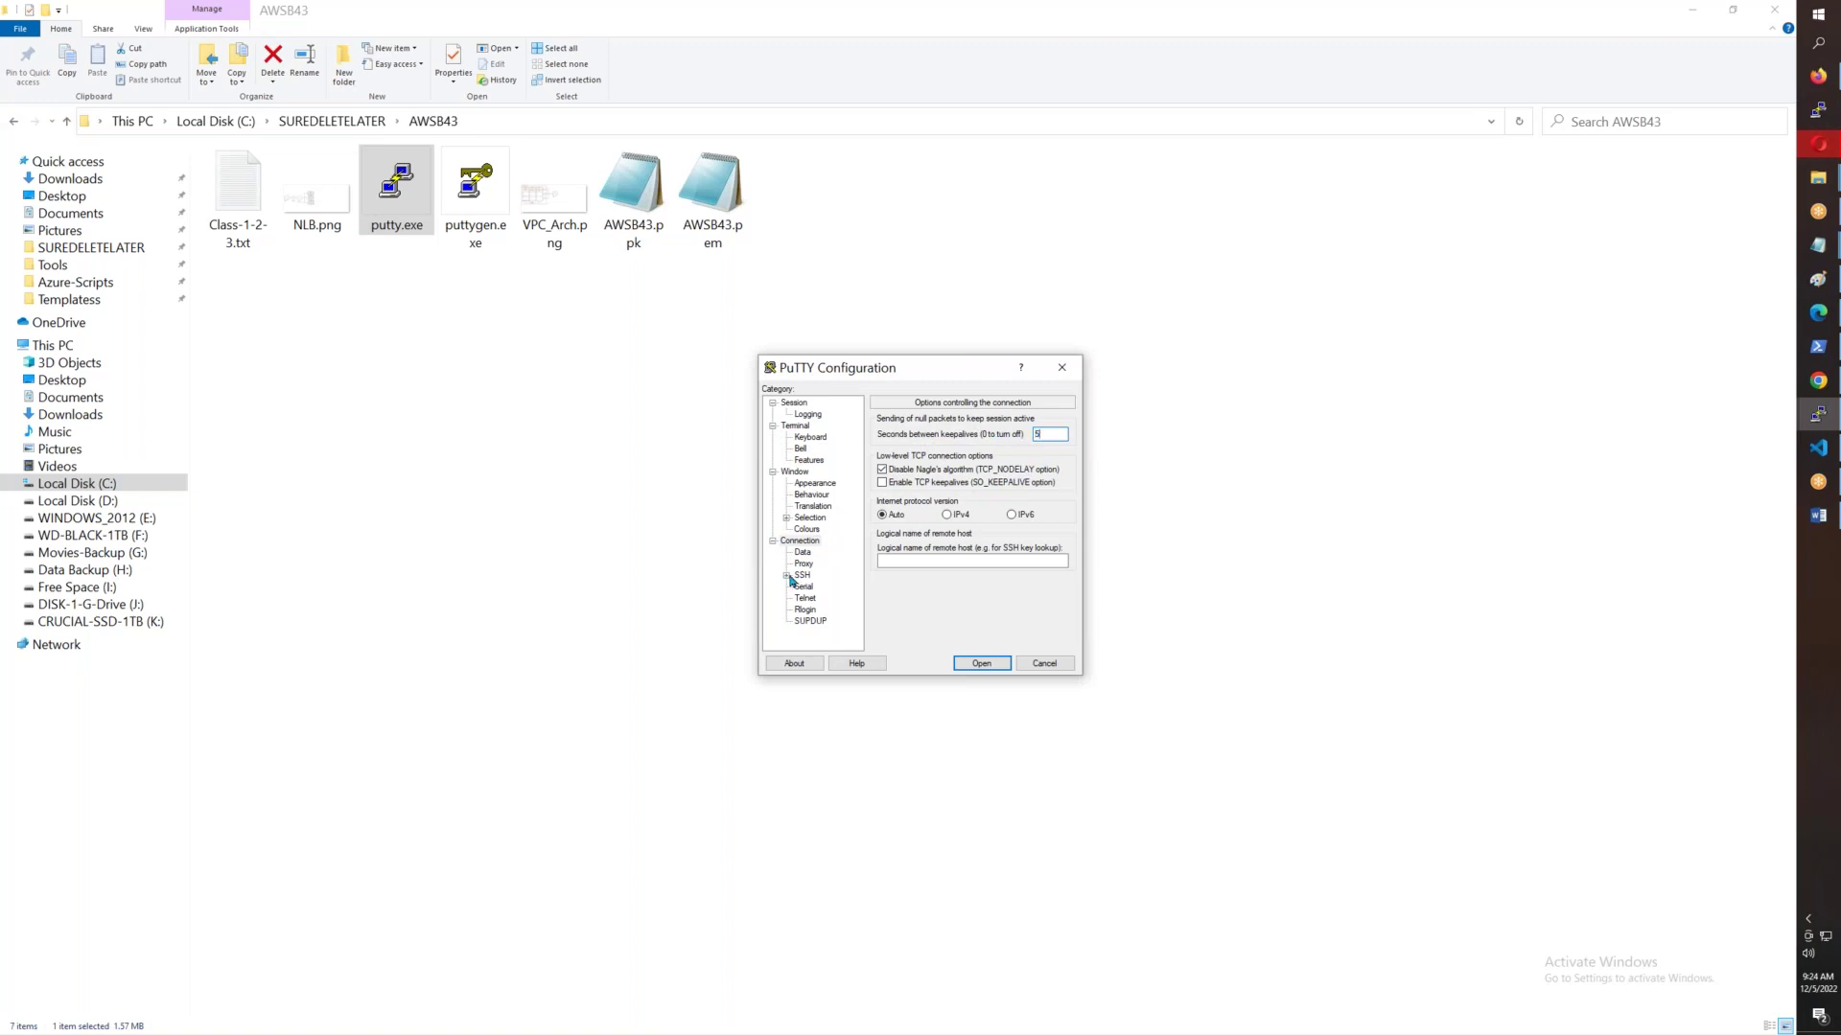
- Use AWSB43.ppk as the SSH private key under Auth > Credentials
left_click(787, 576)
left_click(800, 587)
left_click(834, 598)
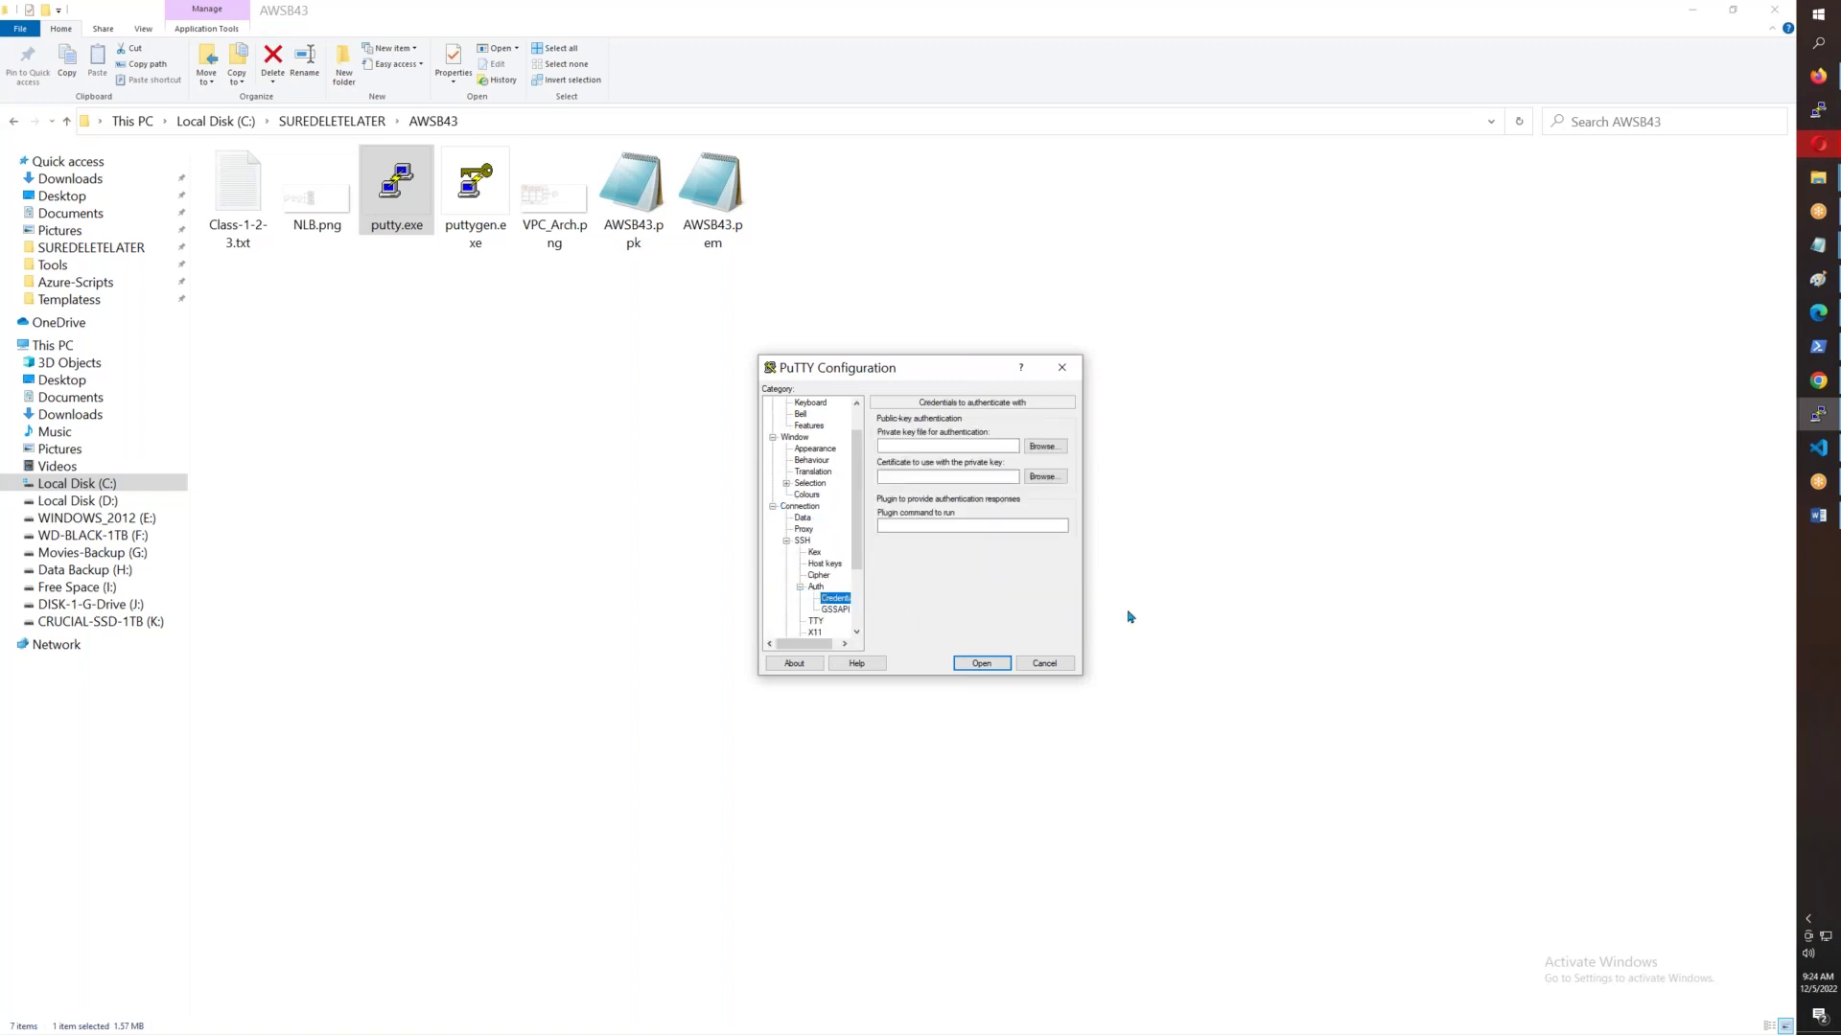
left_click(1042, 447)
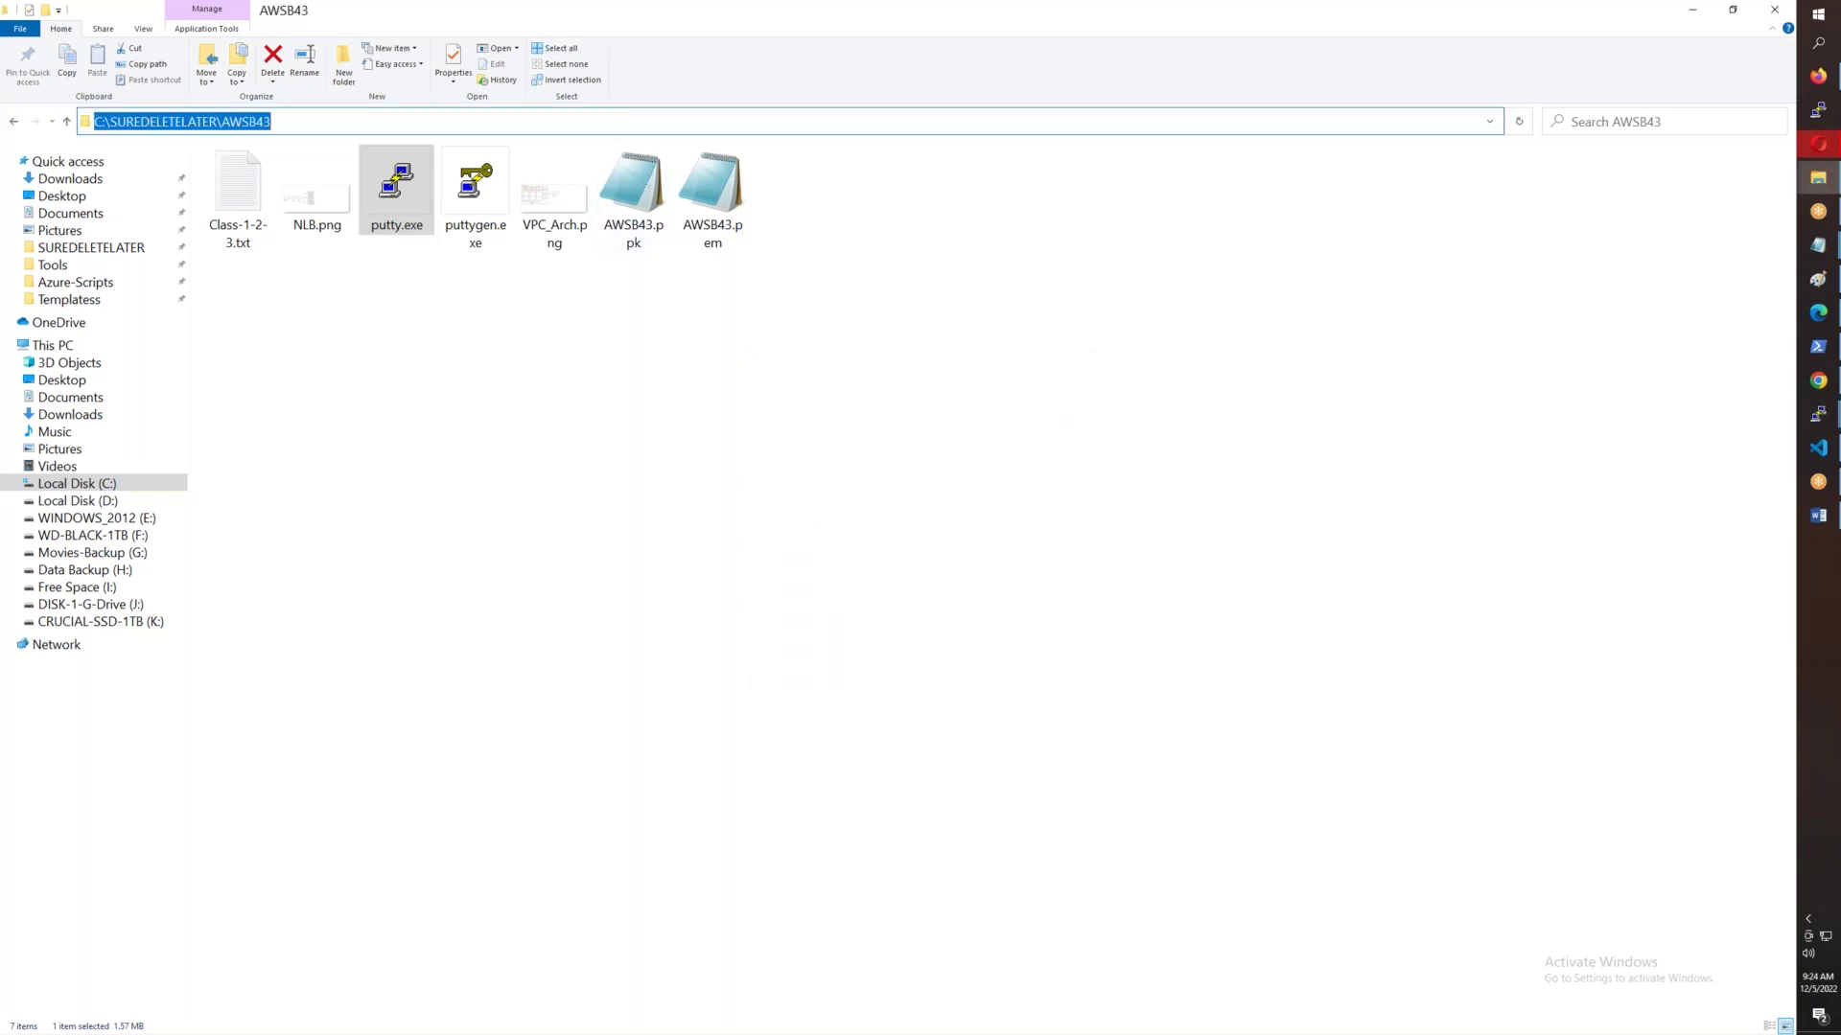
left_click(1045, 448)
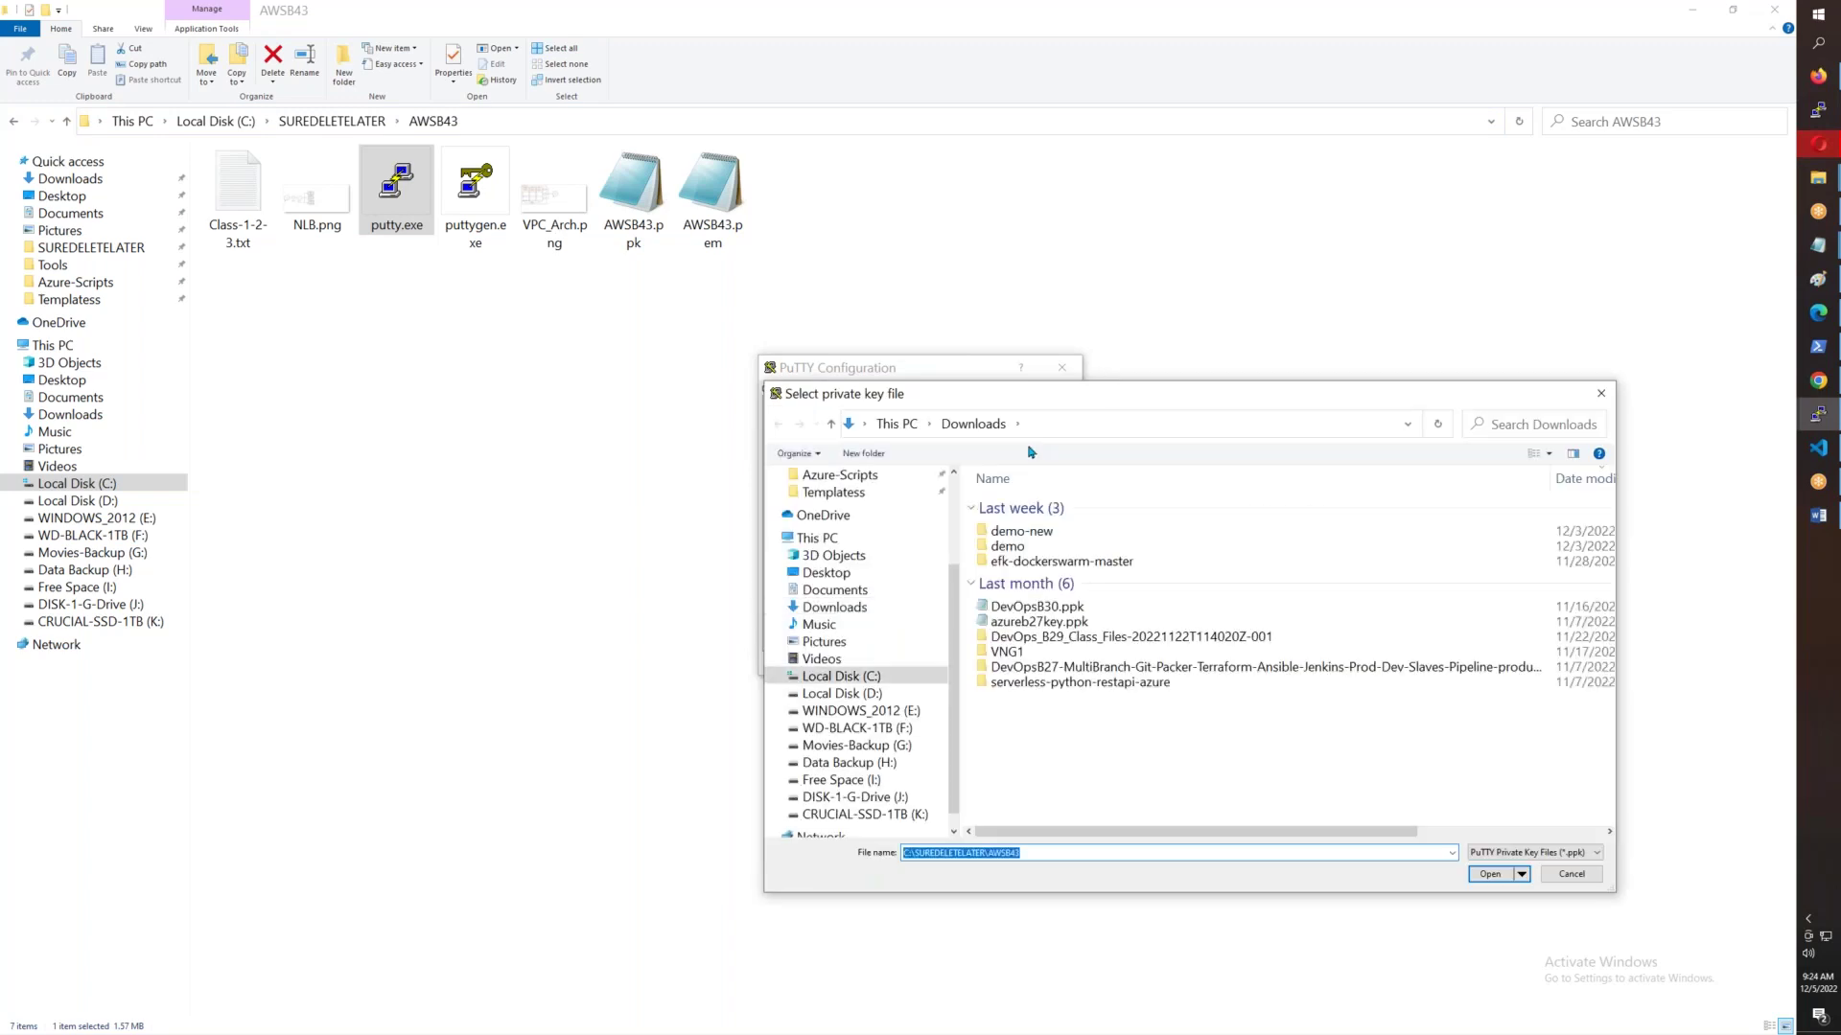
left_click(1031, 556)
left_click(1484, 874)
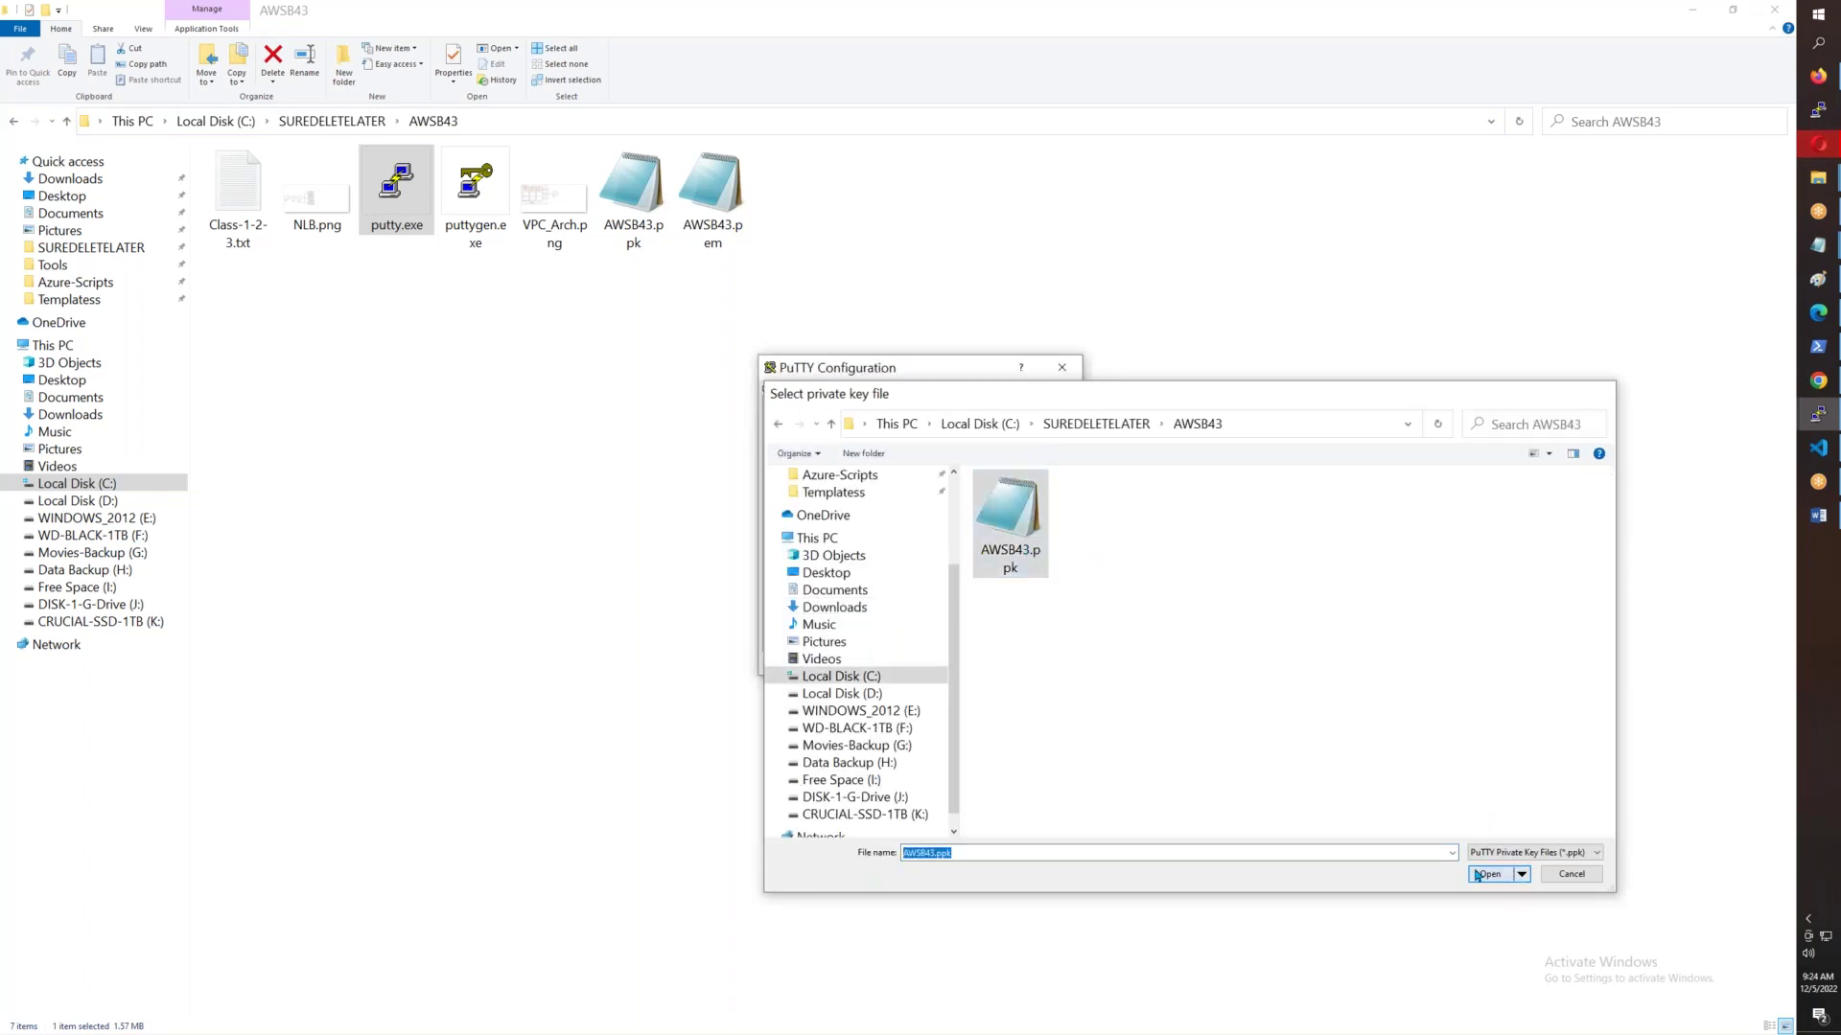
- Save the settings as session ec2-user1@ and close the configuration window
scroll(828, 566, "up", 1)
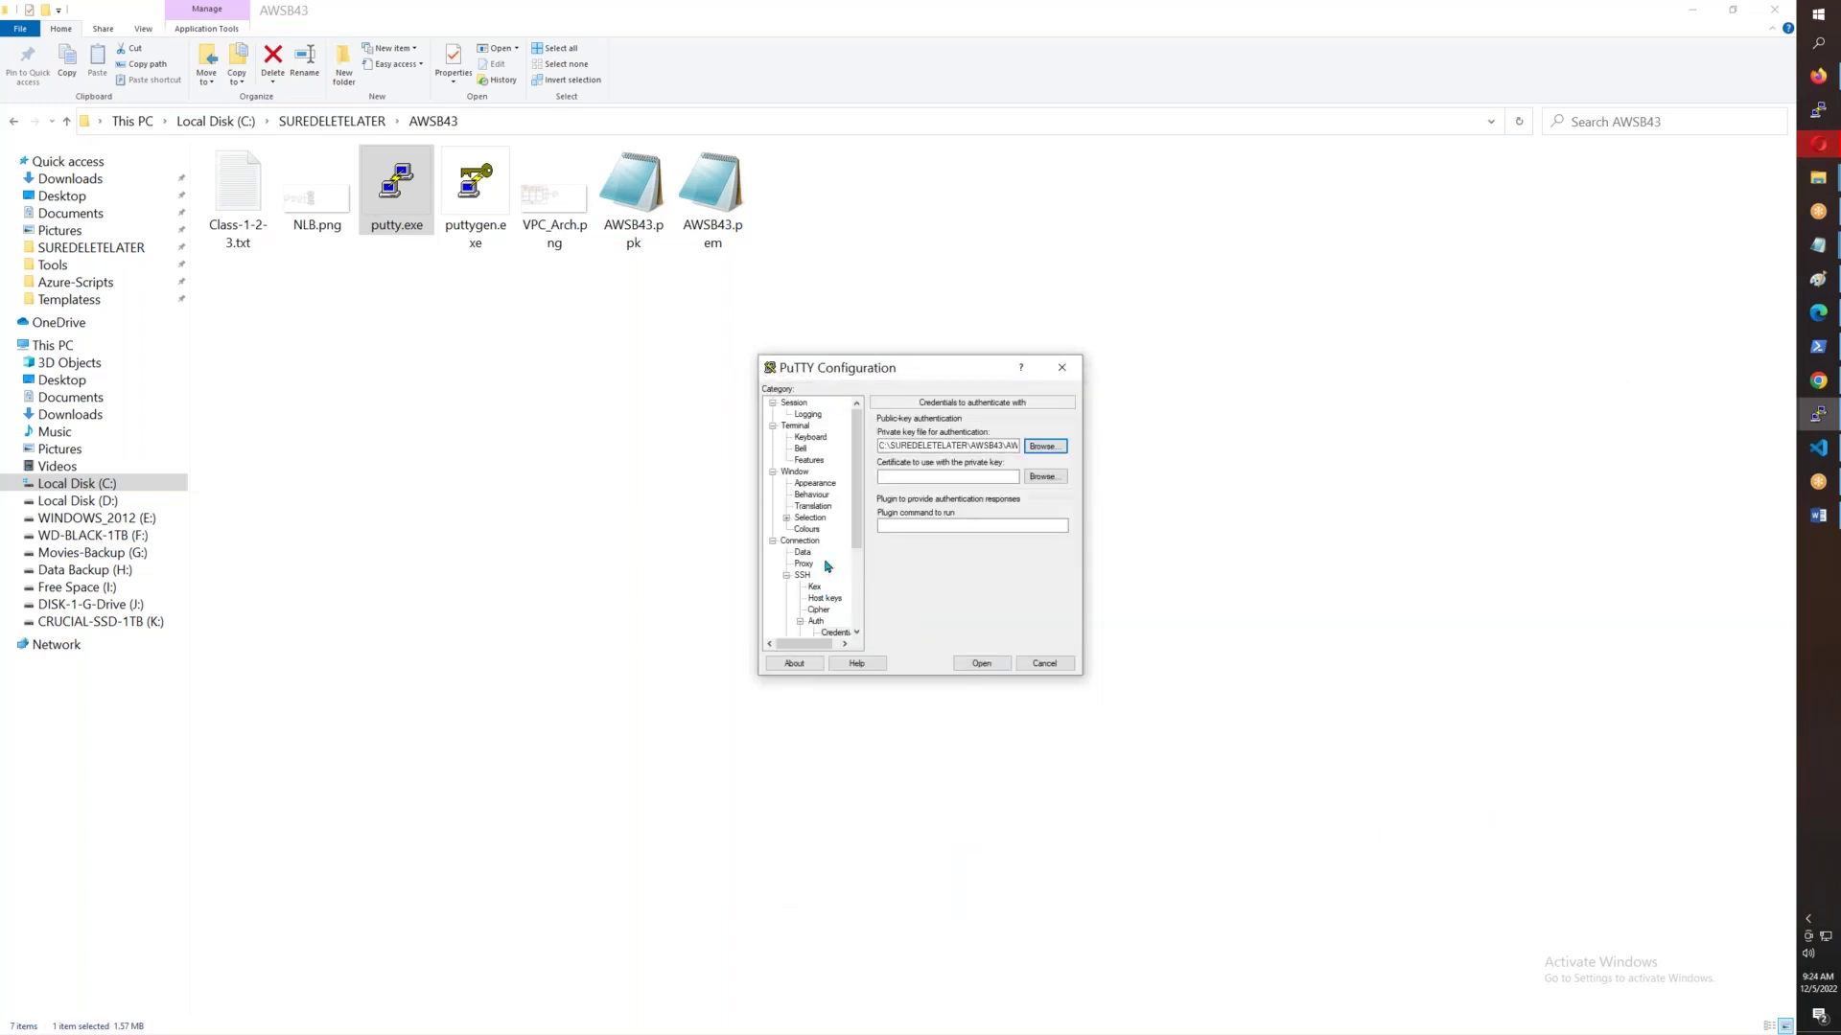
left_click(795, 403)
left_click(1045, 563)
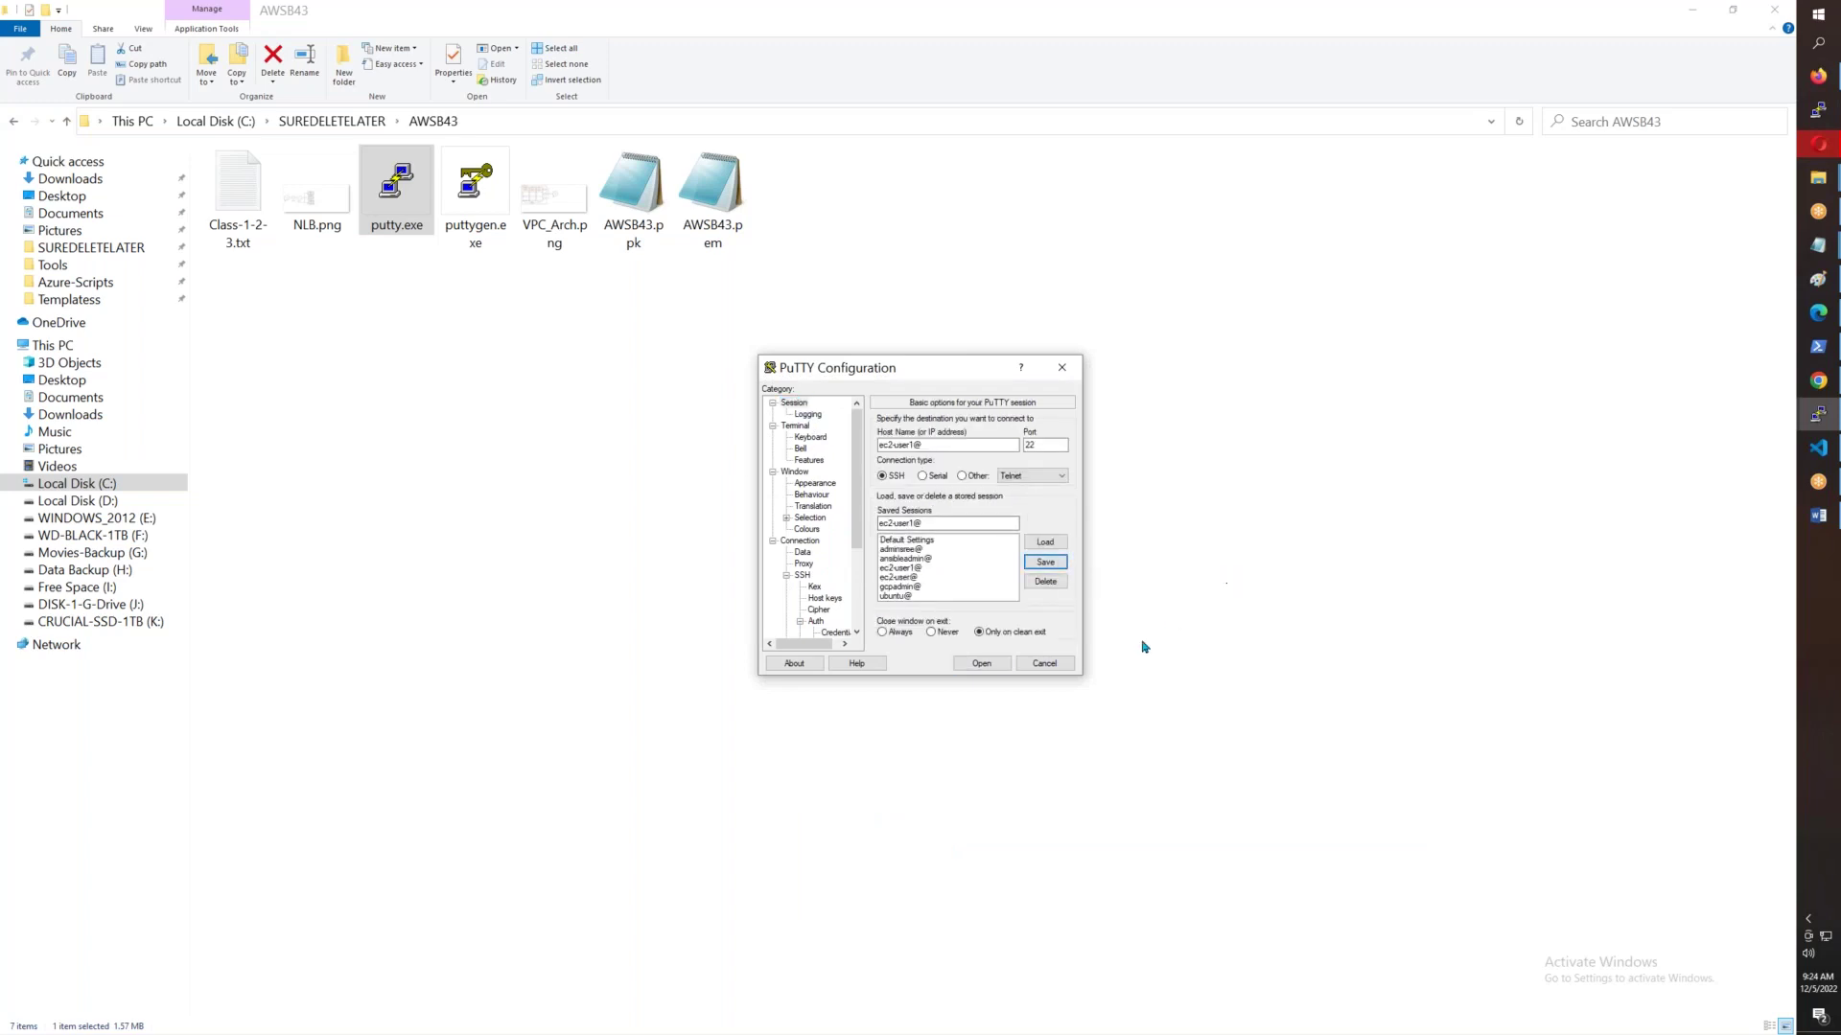
left_click(1060, 663)
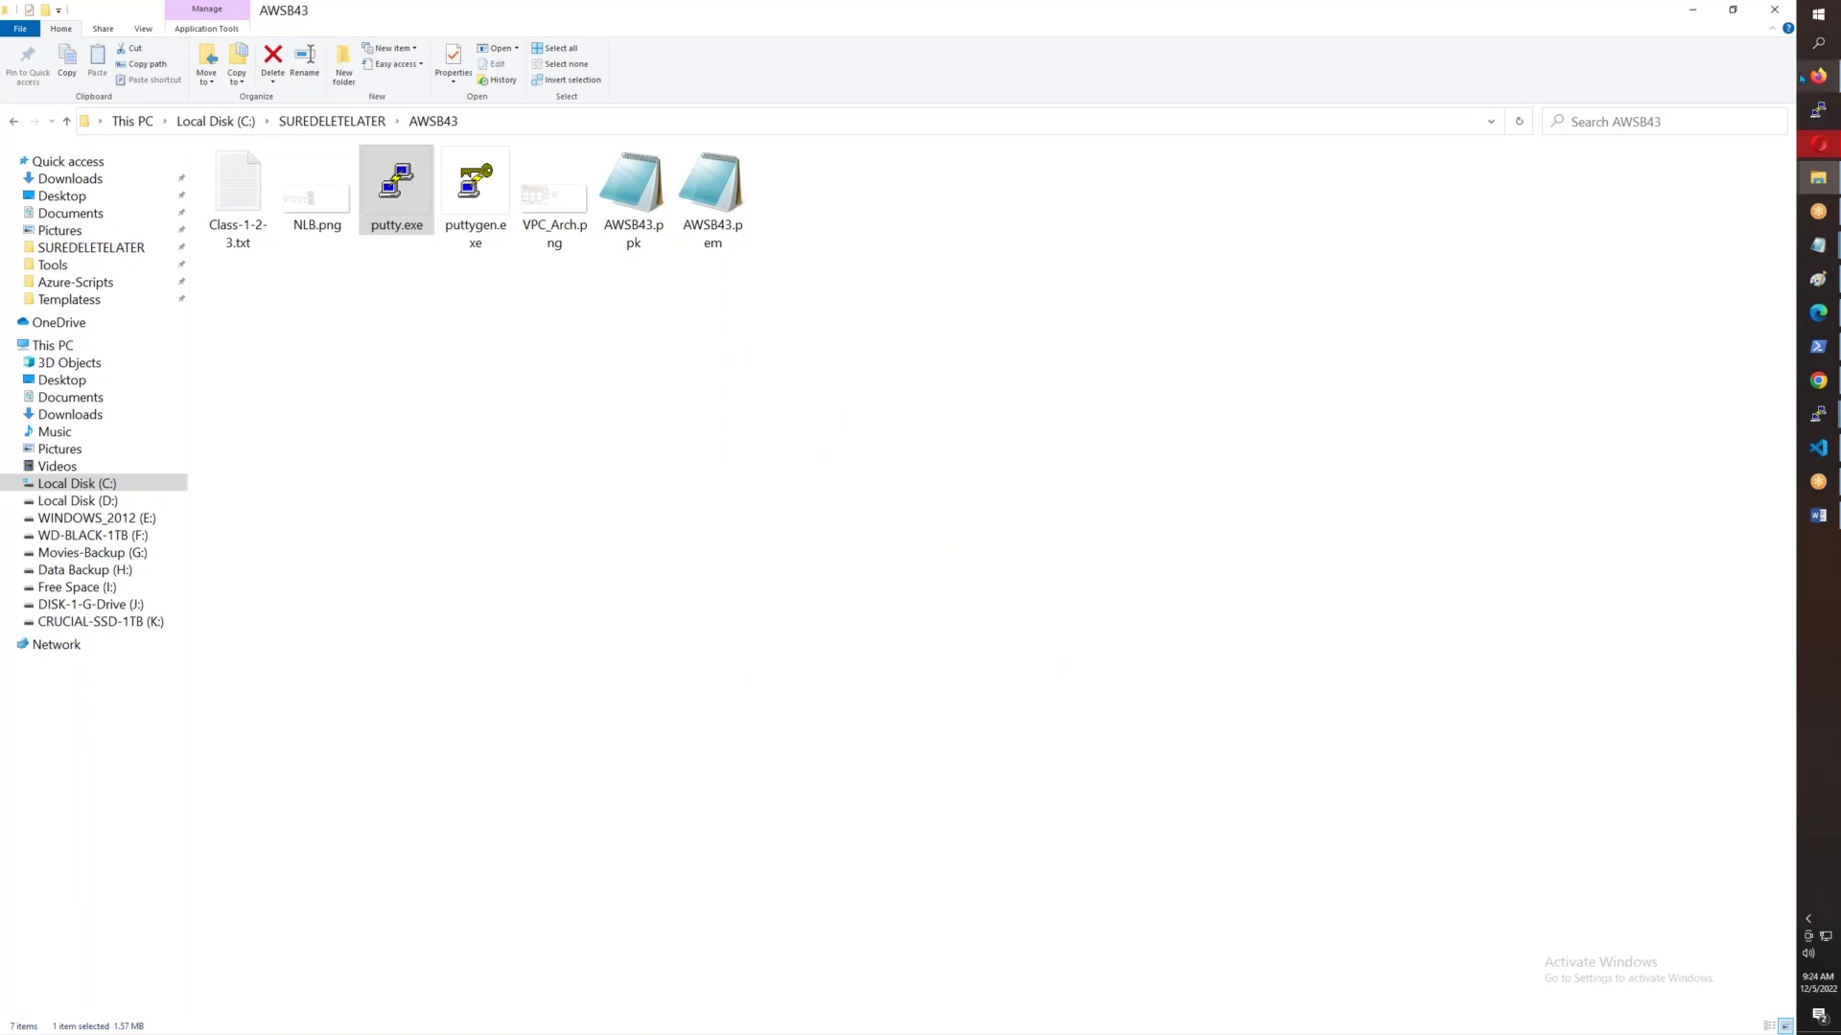
- Copy Test-Server-1a's public IPv4 address from the EC2 instances list
left_click(1818, 75)
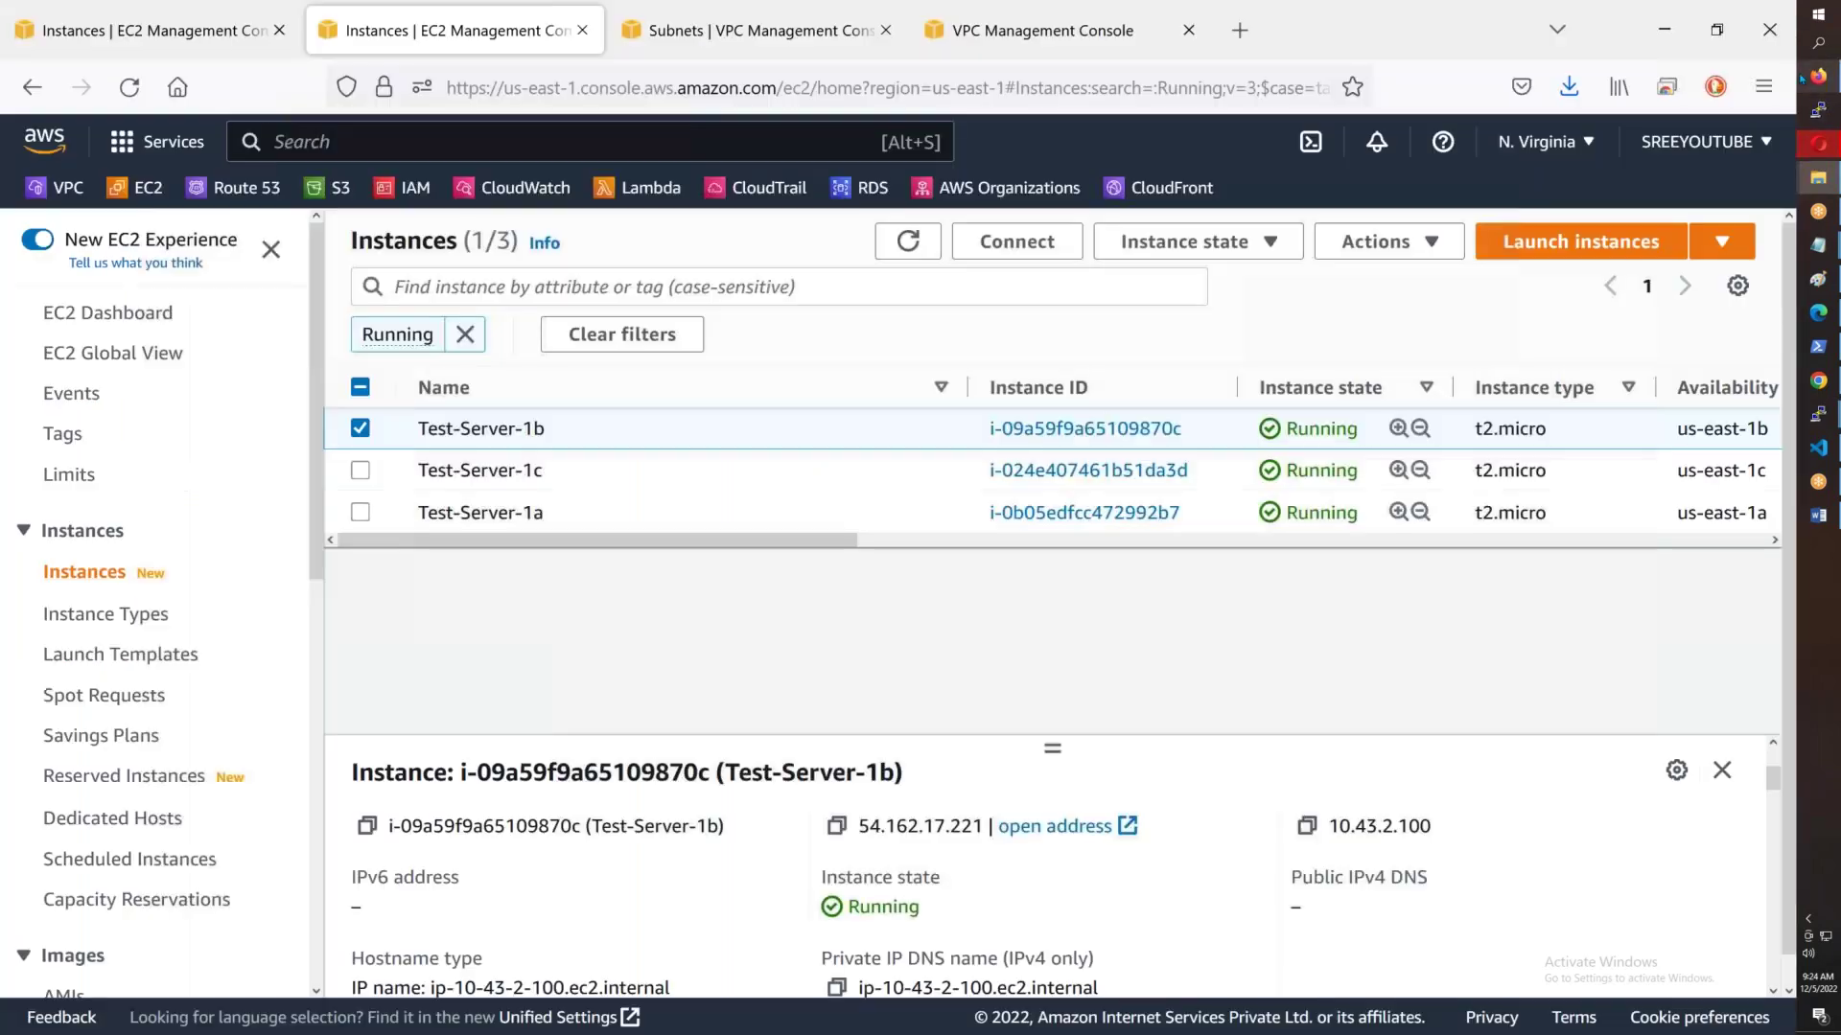
left_click(696, 523)
left_click(835, 826)
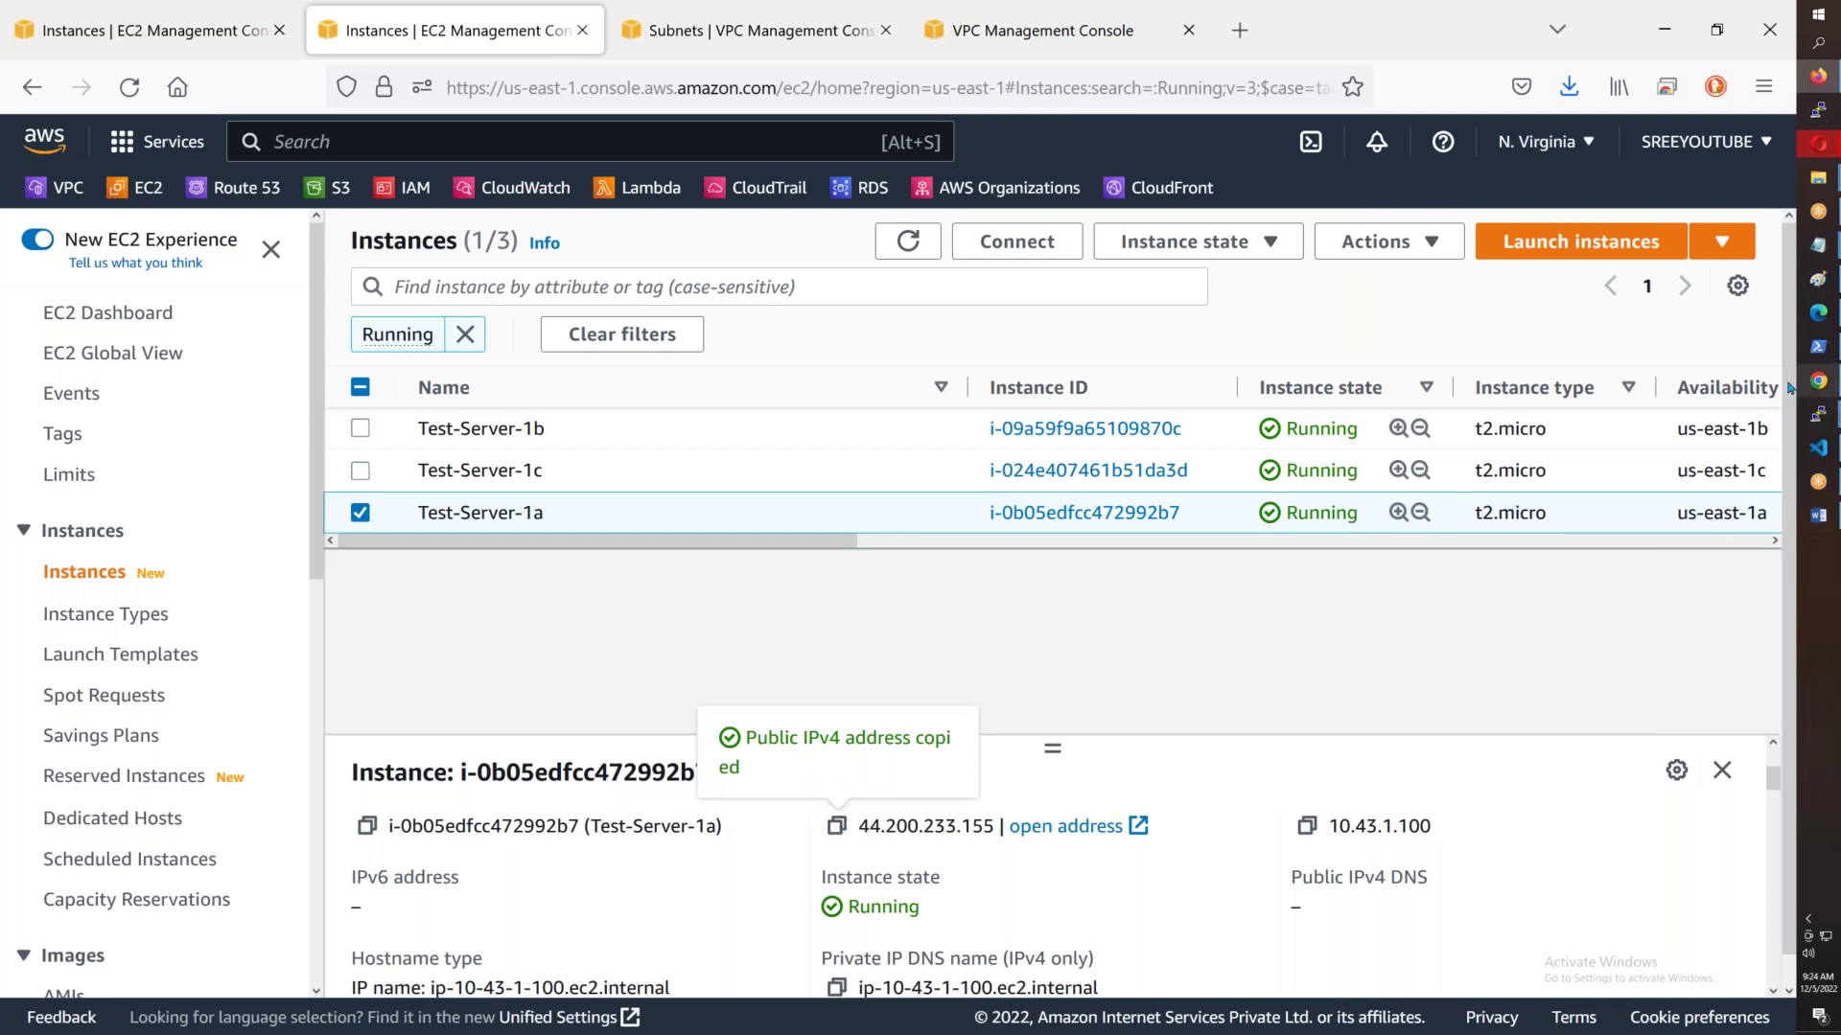
- Load the ec2-user1@ session in PuTTY and connect via SSH to 44.200.233.155
left_click(1818, 177)
double_click(413, 198)
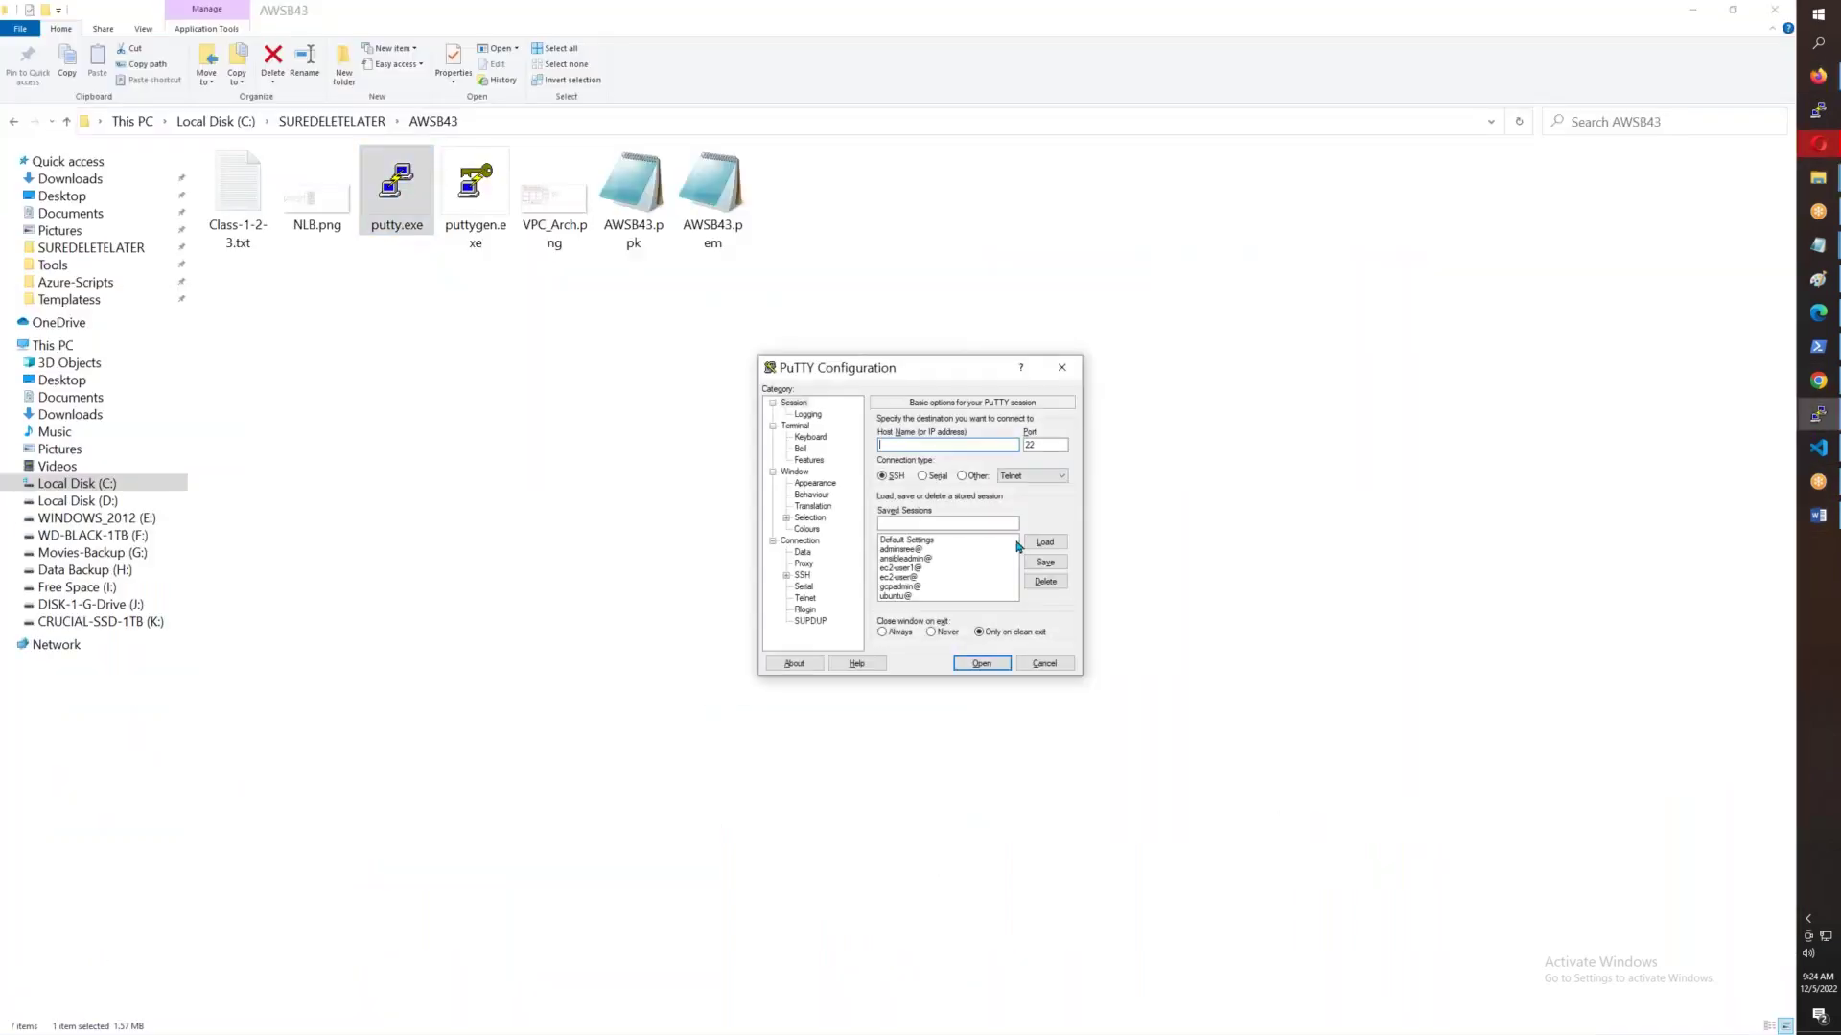
left_click(921, 569)
left_click(1040, 553)
left_click(919, 447)
key("ctrl+v")
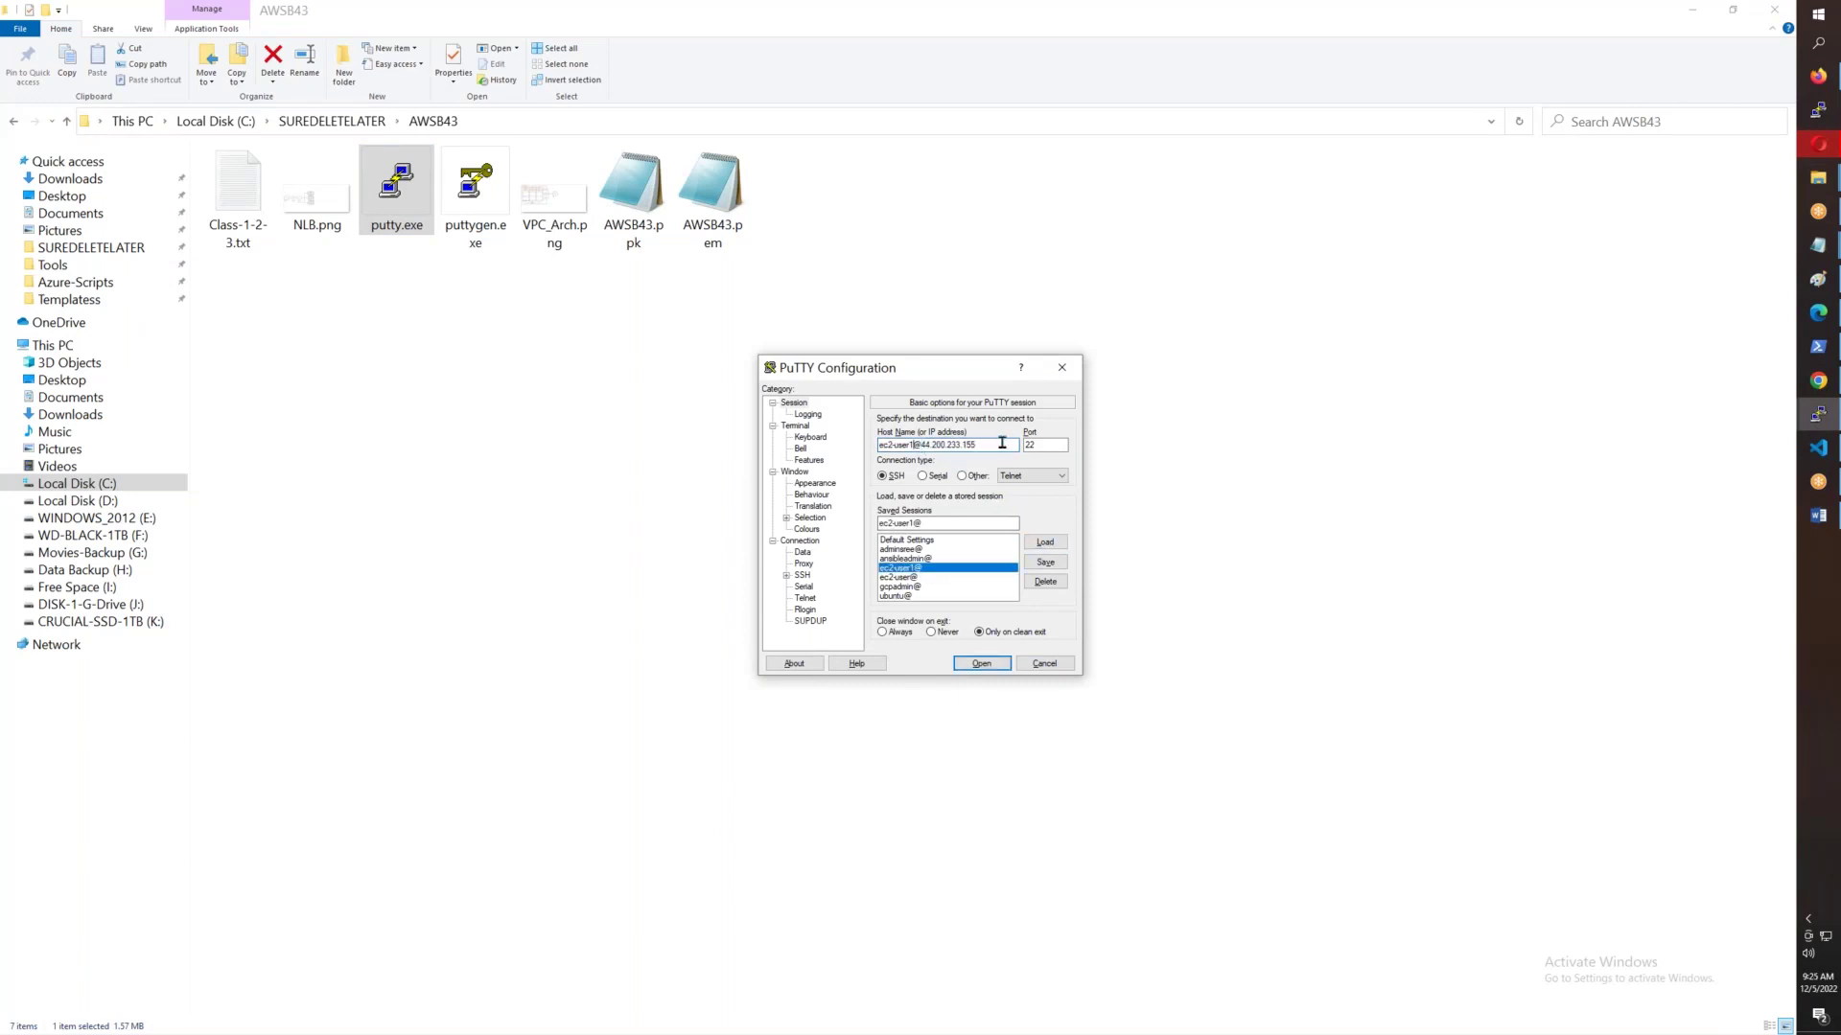
left_click(982, 663)
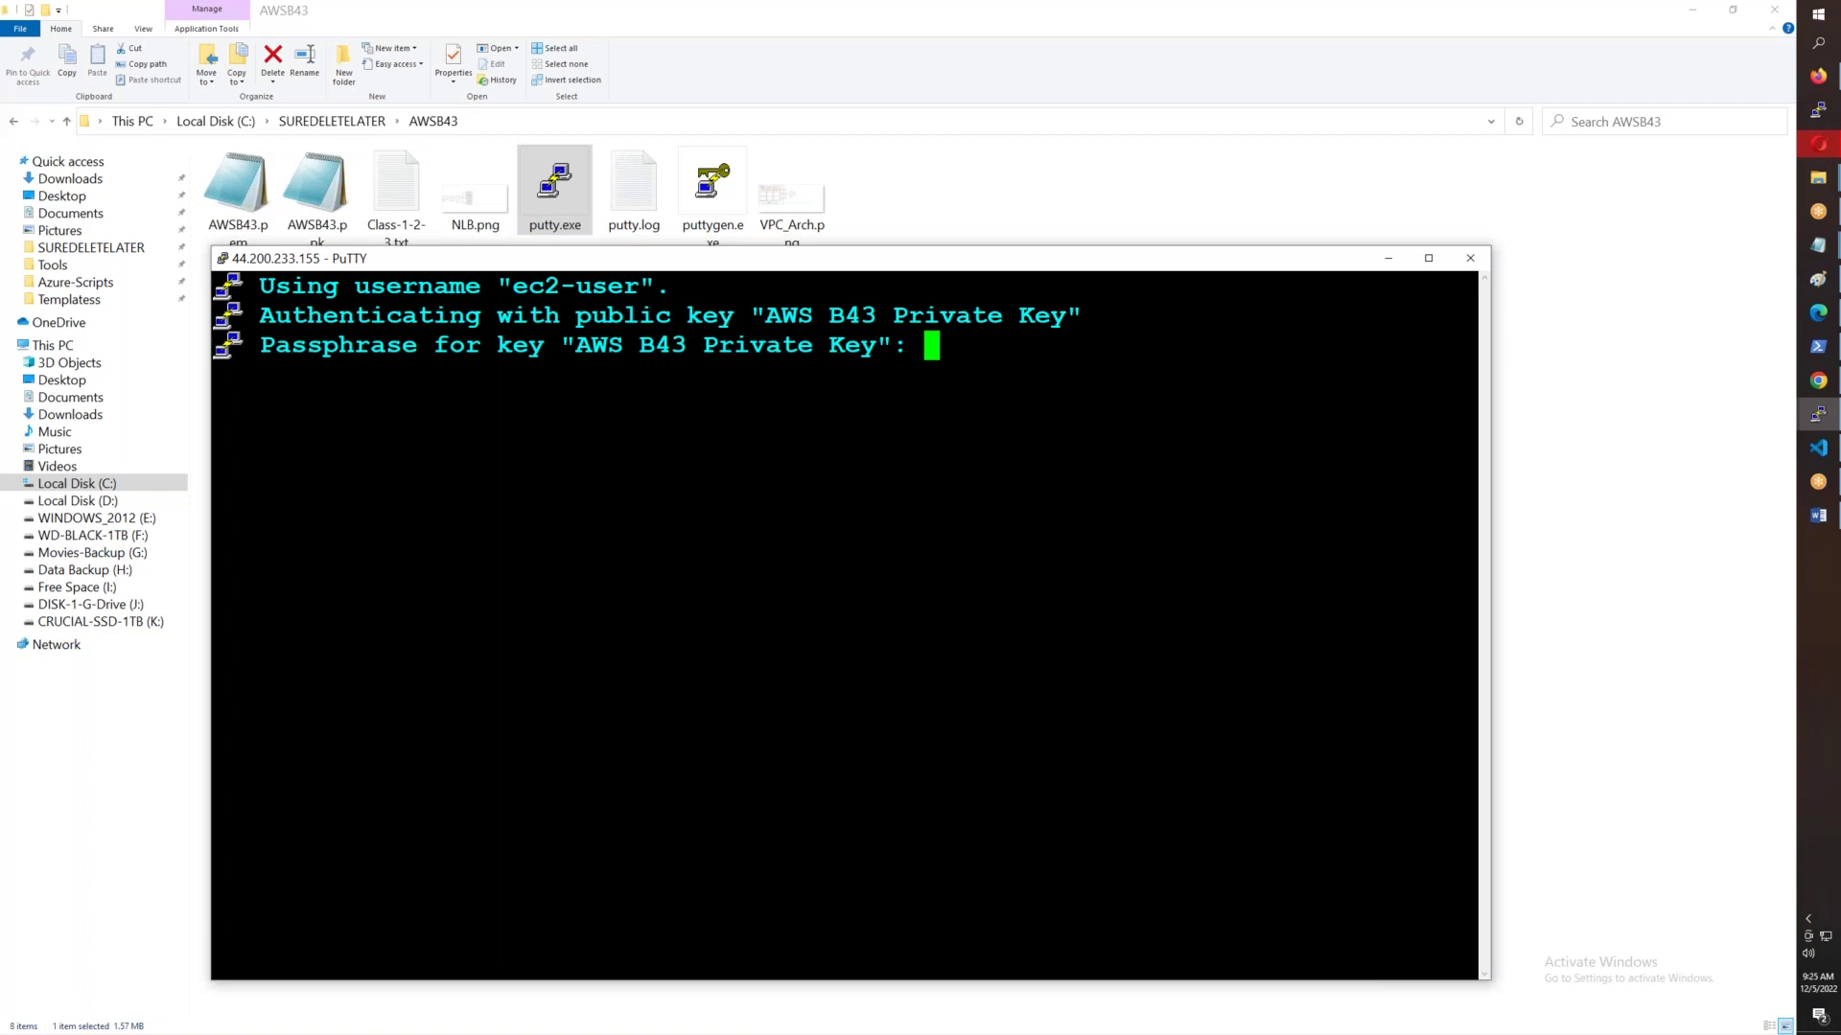
- Submit the key passphrase, become root with sudo su -, and maximise the terminal
key("Return")
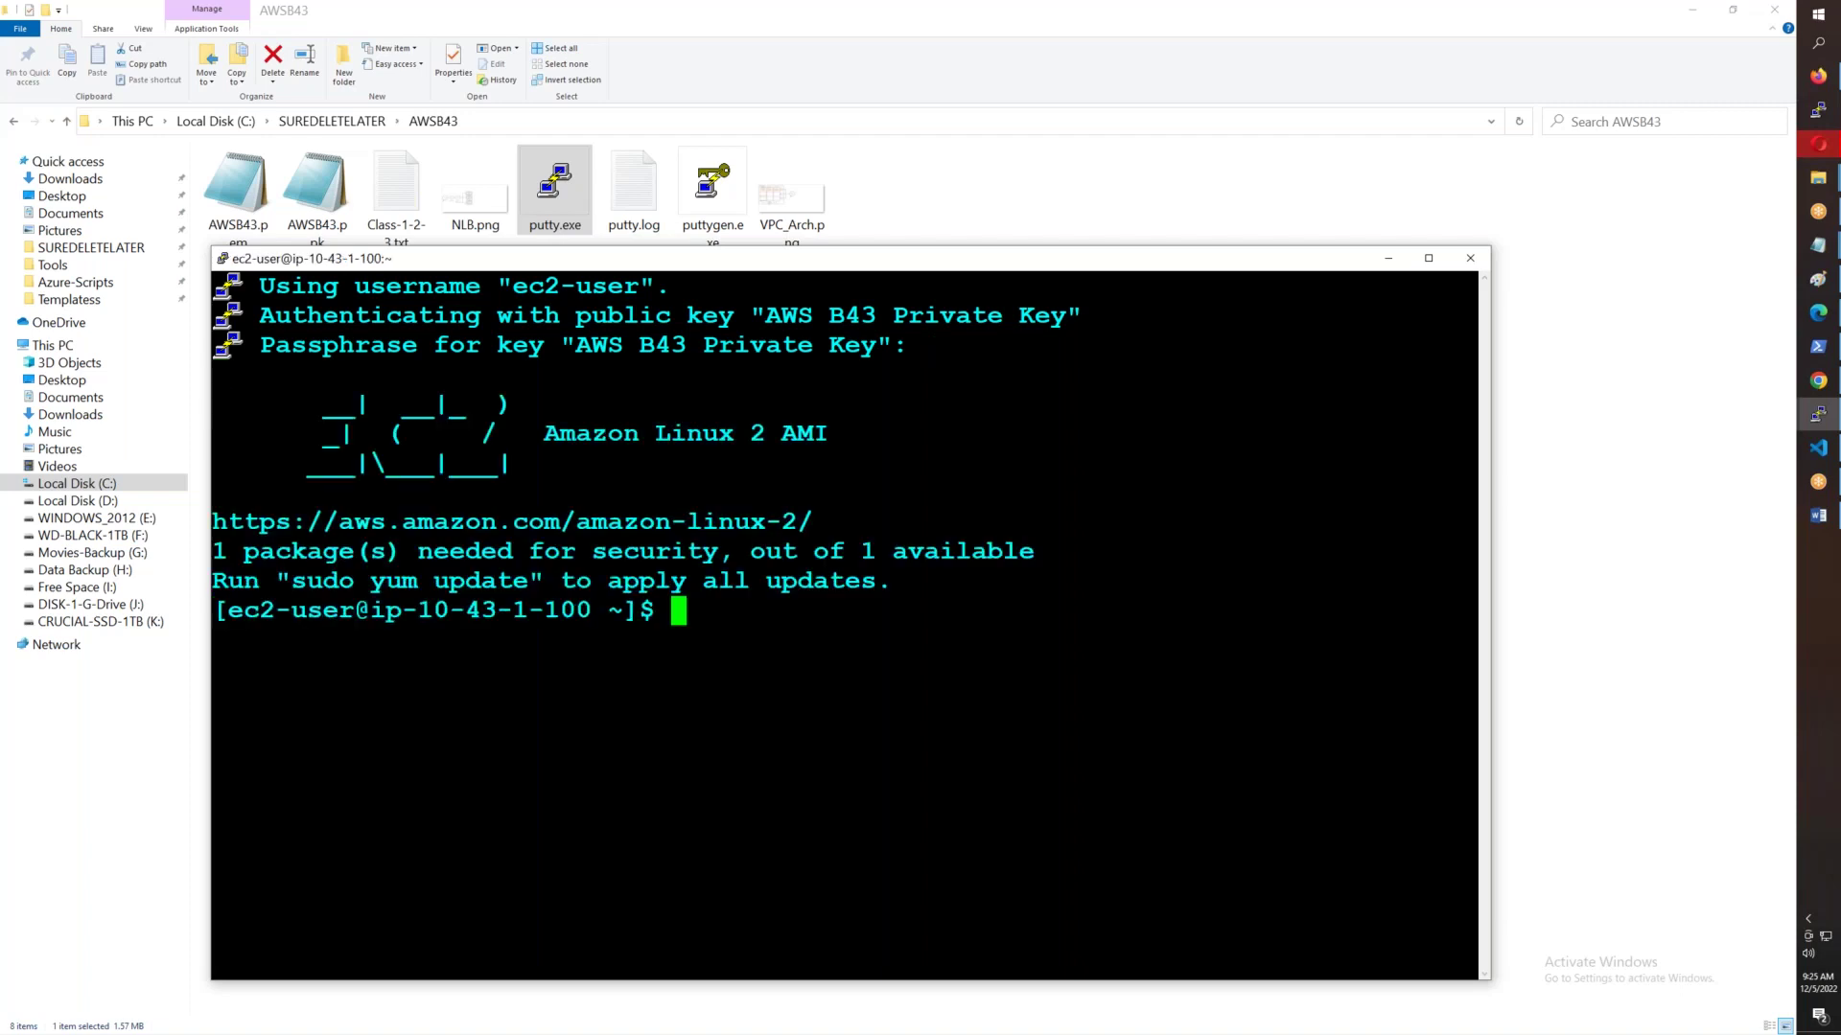
type("sudo su -")
key("Return")
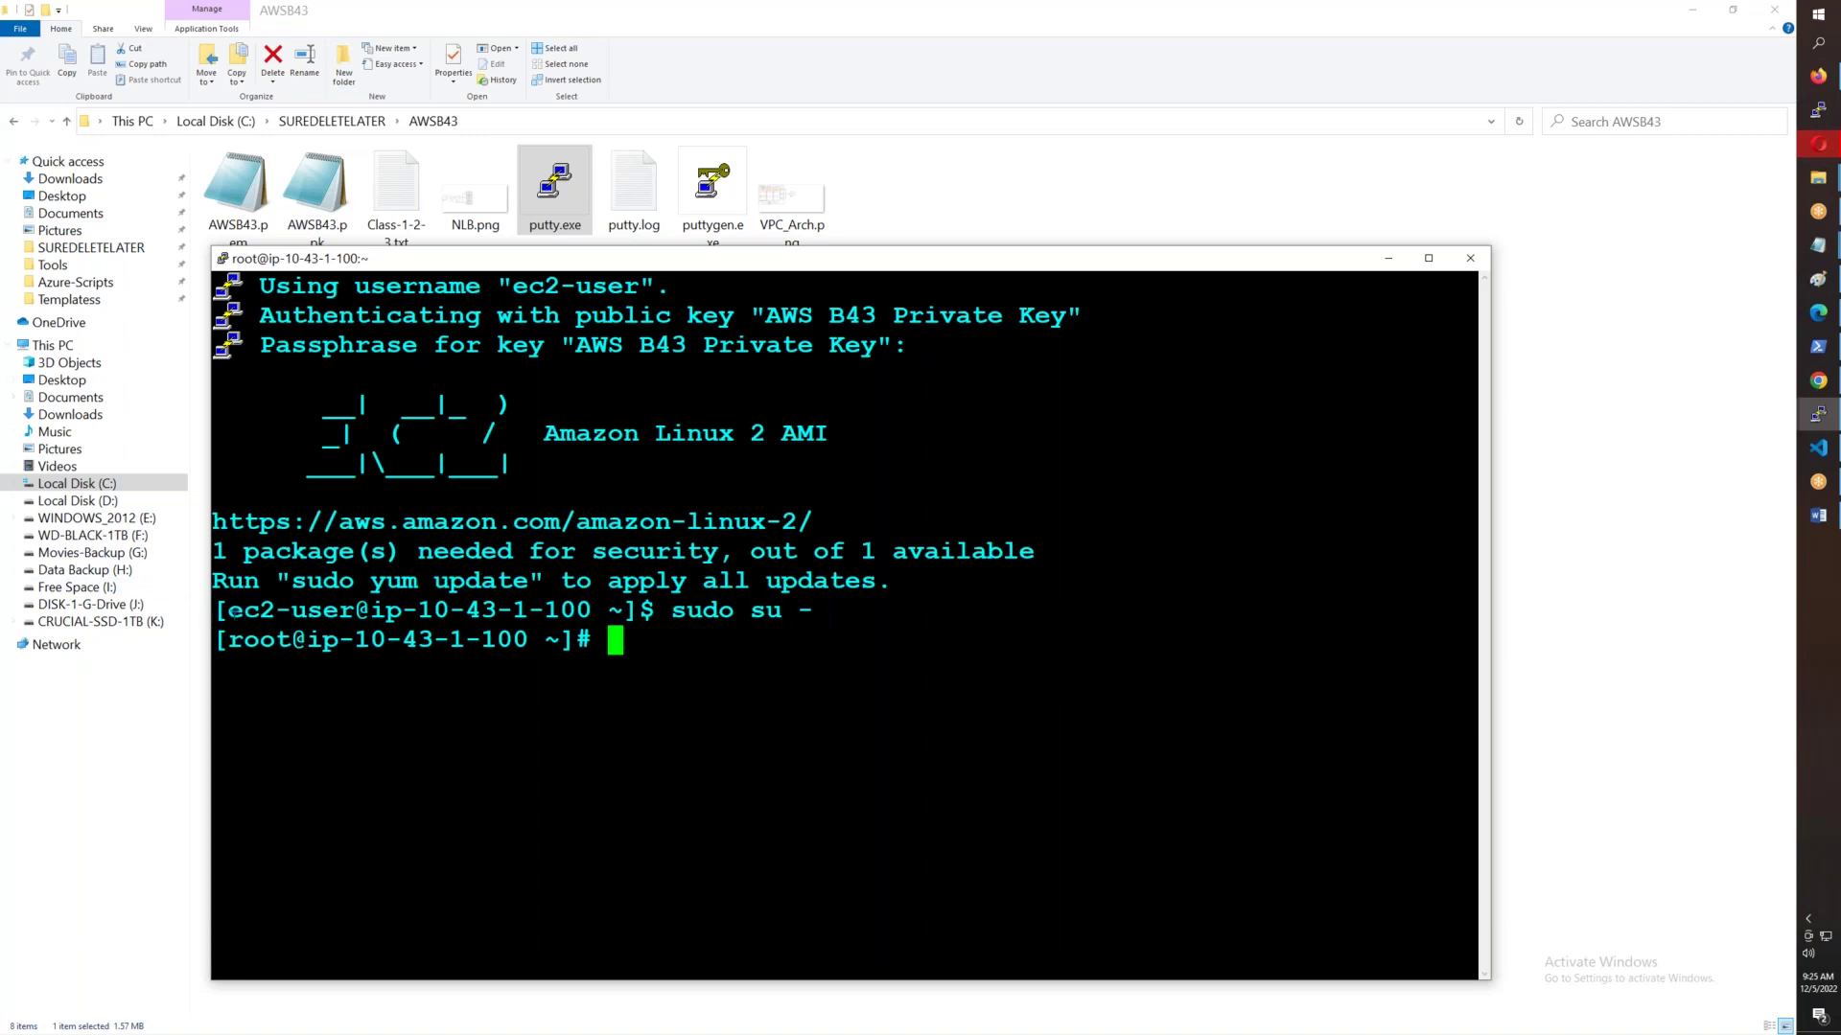
left_click_drag(232, 610, 361, 615)
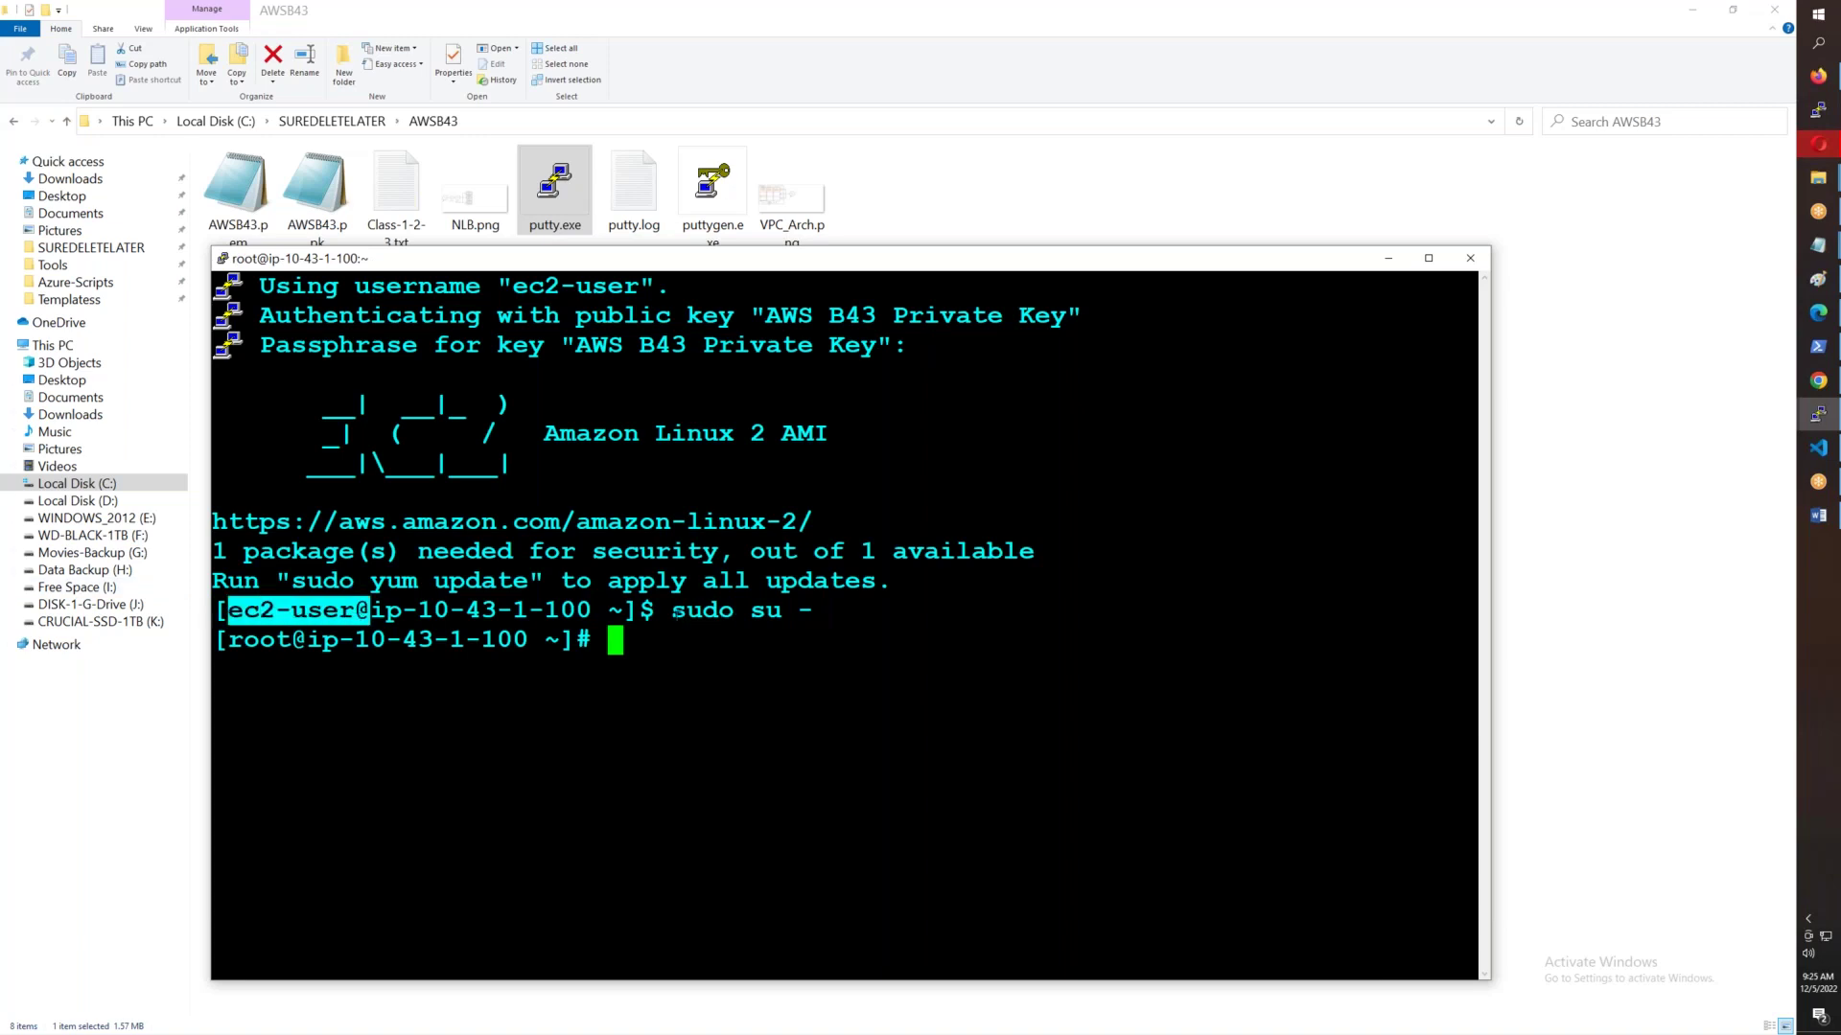
left_click_drag(674, 614, 833, 621)
left_click(340, 605)
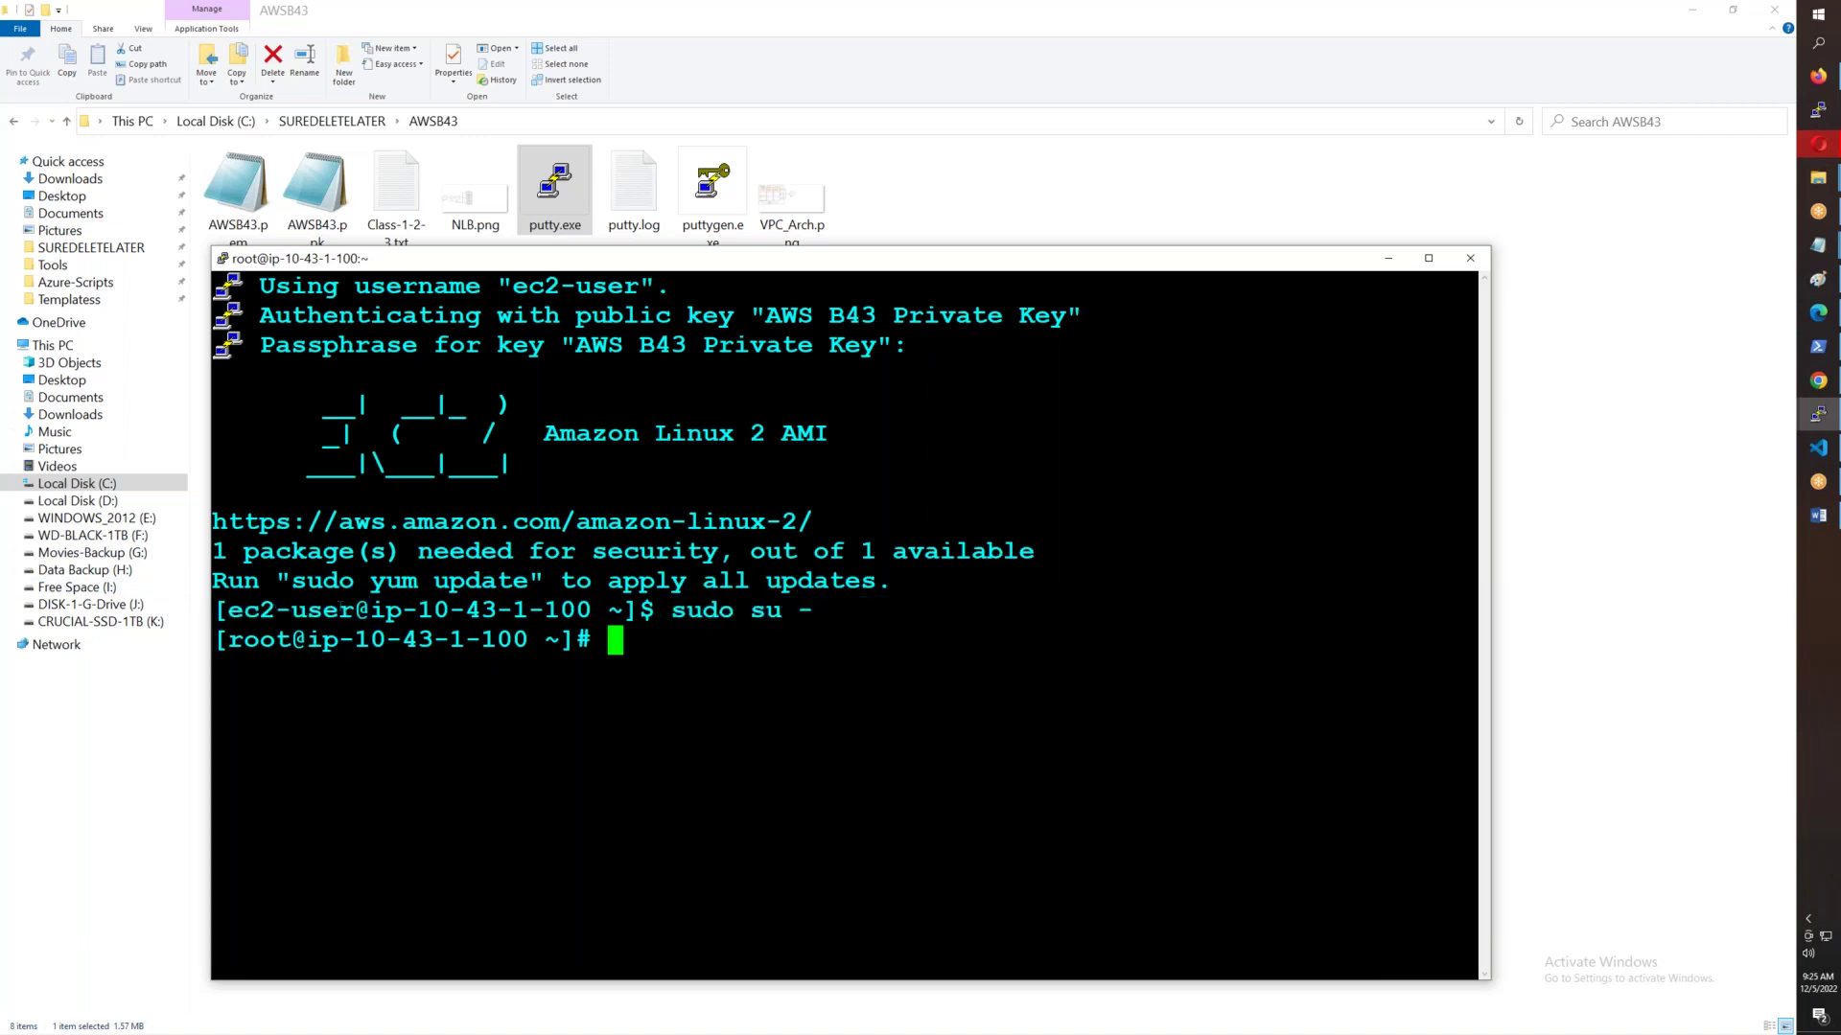
left_click(1428, 258)
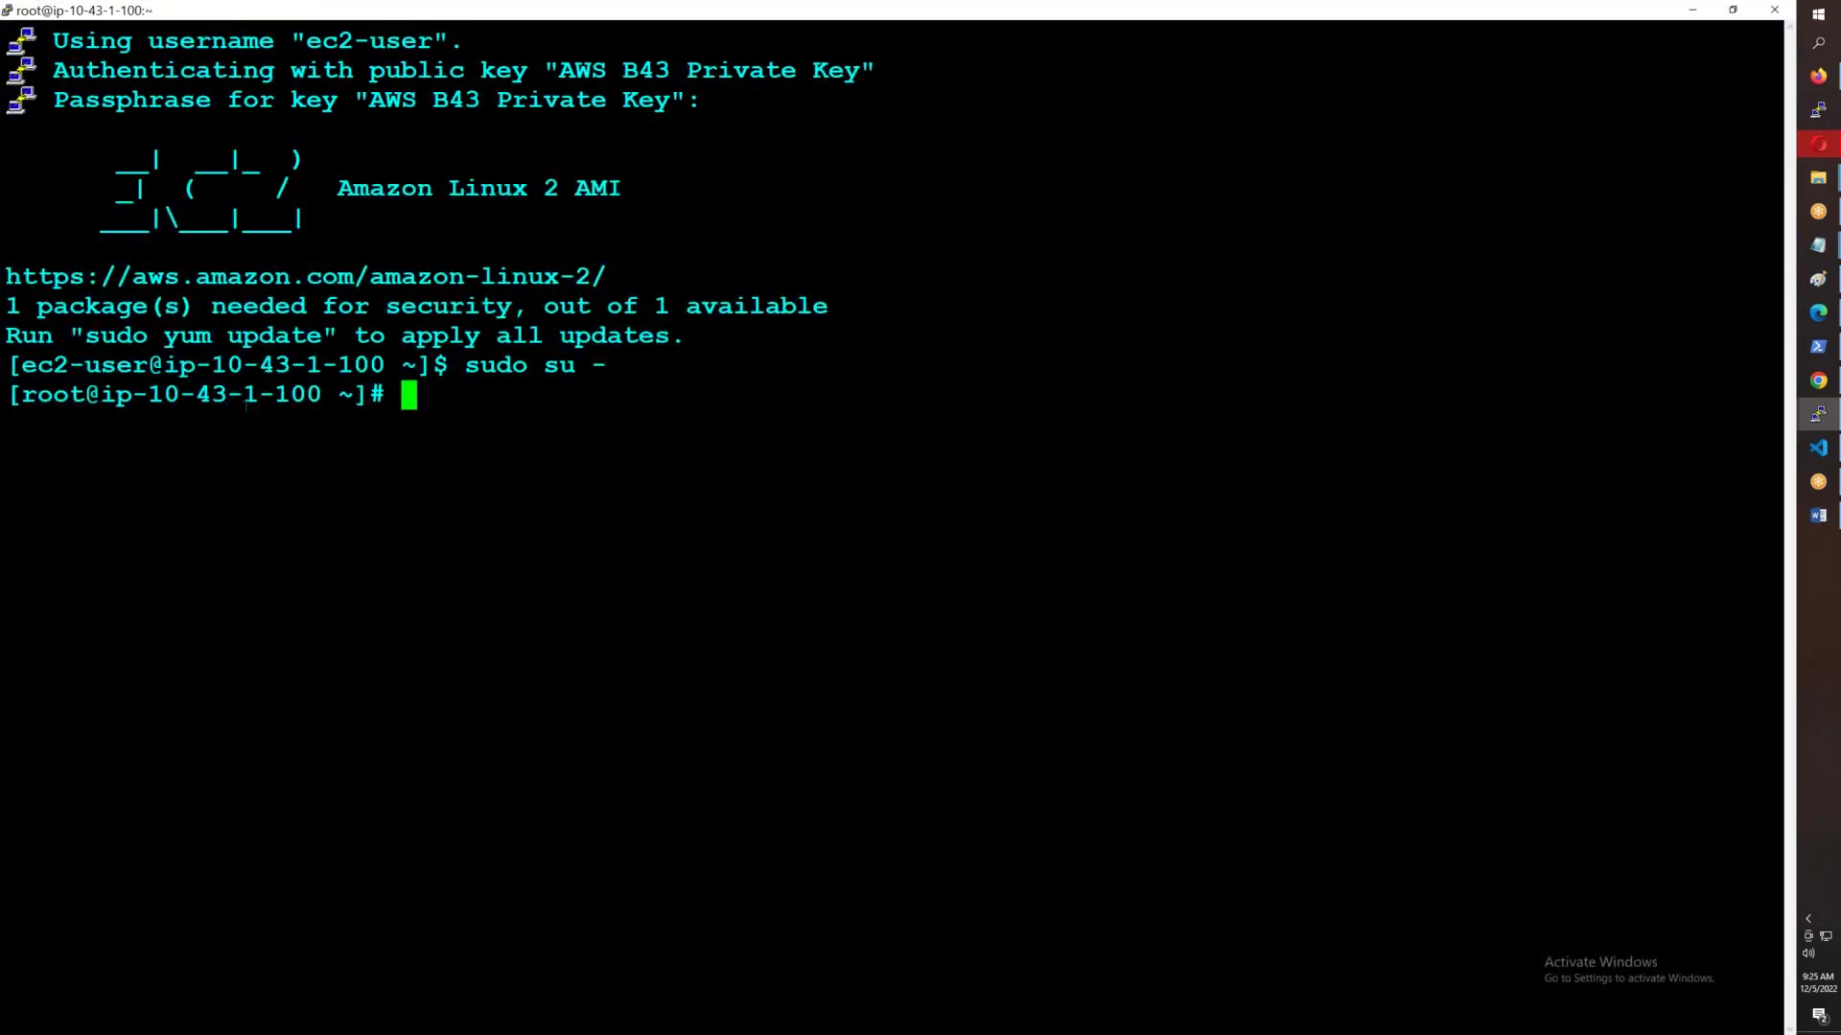
- Copy Test-Server-1b's public IPv4 address from the EC2 instances list
left_click(1821, 80)
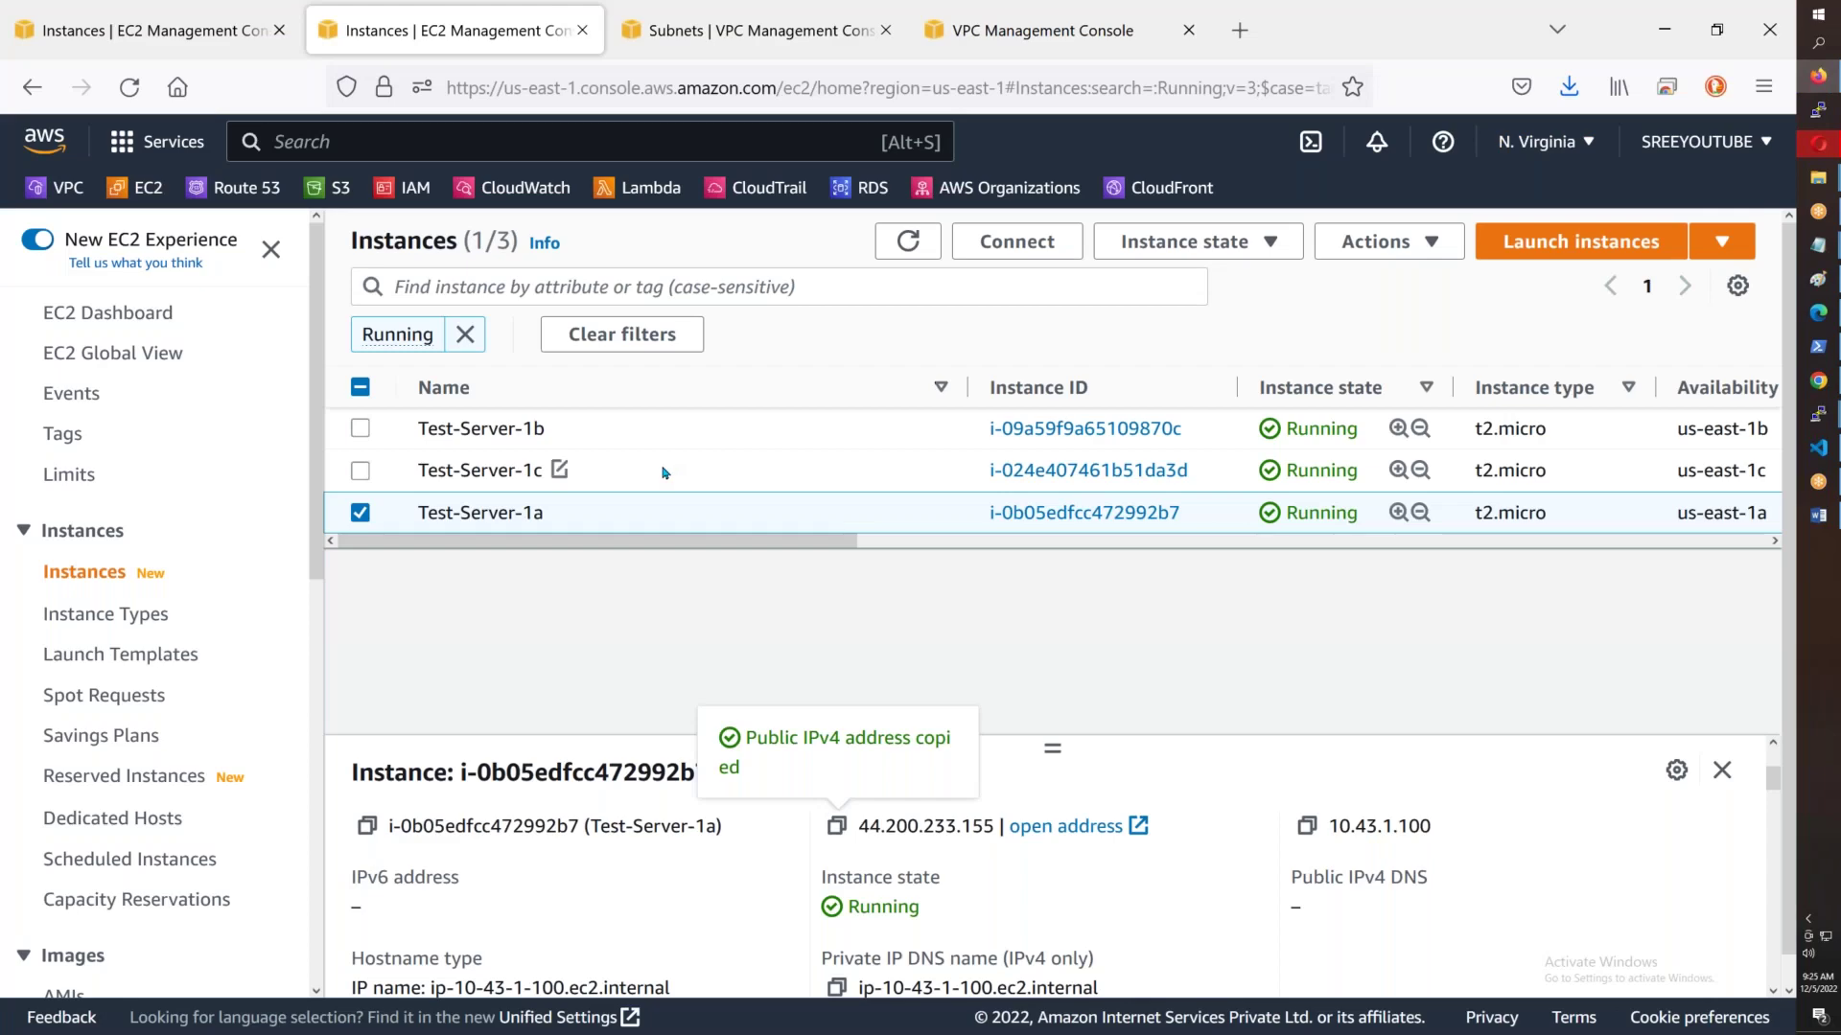
left_click(754, 437)
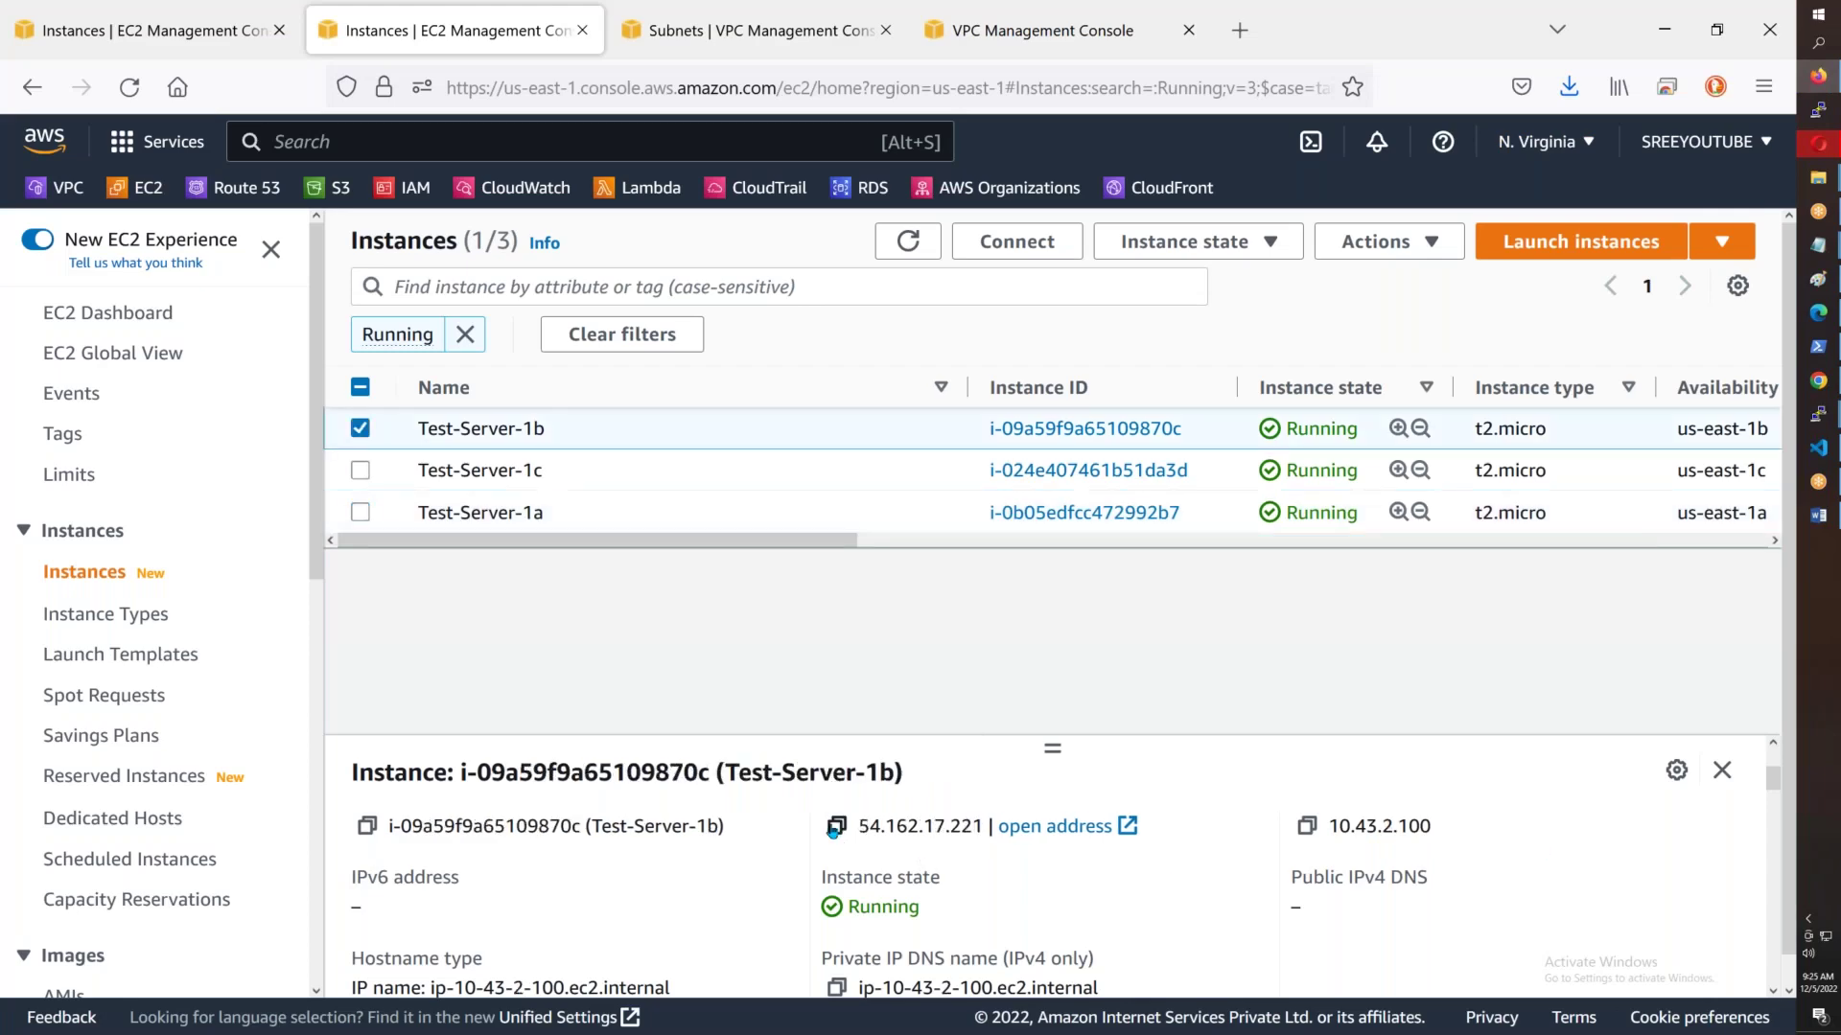
left_click(837, 825)
- Load the saved session, correct the user to ec2-user, and connect to 54.162.17.221
mouse_move(1818, 184)
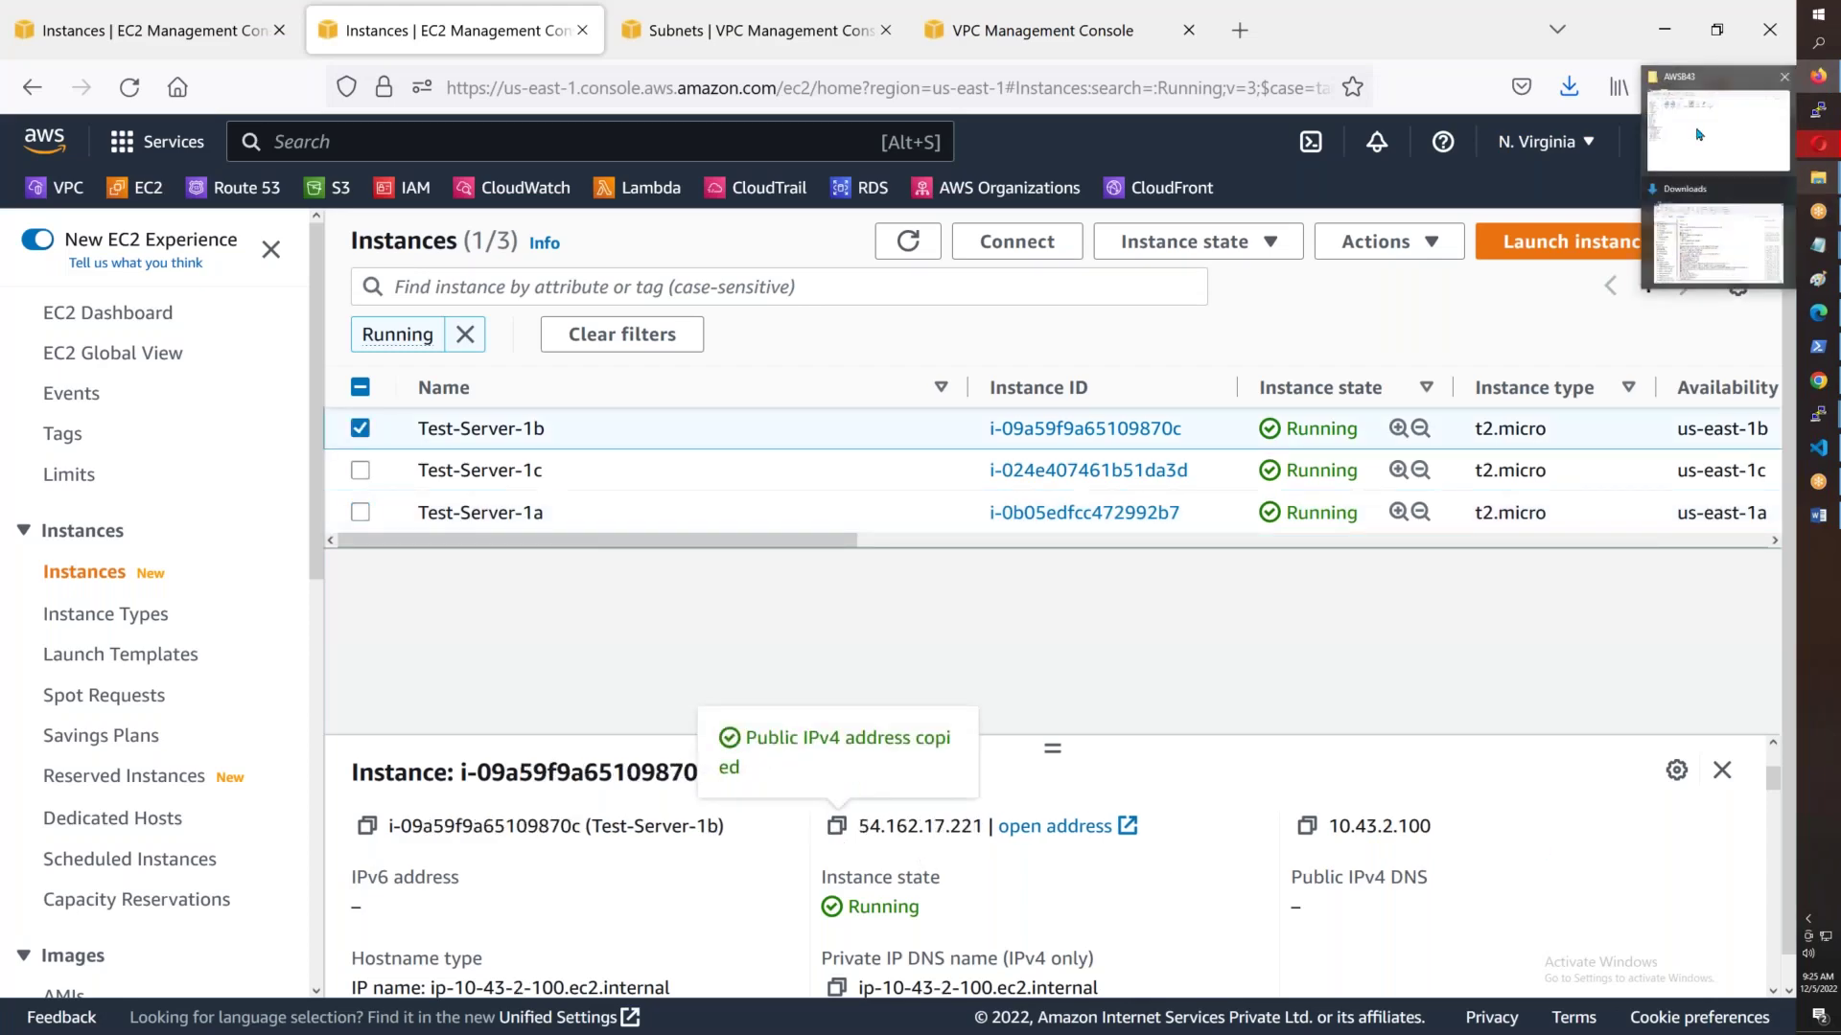
left_click(1692, 134)
double_click(577, 204)
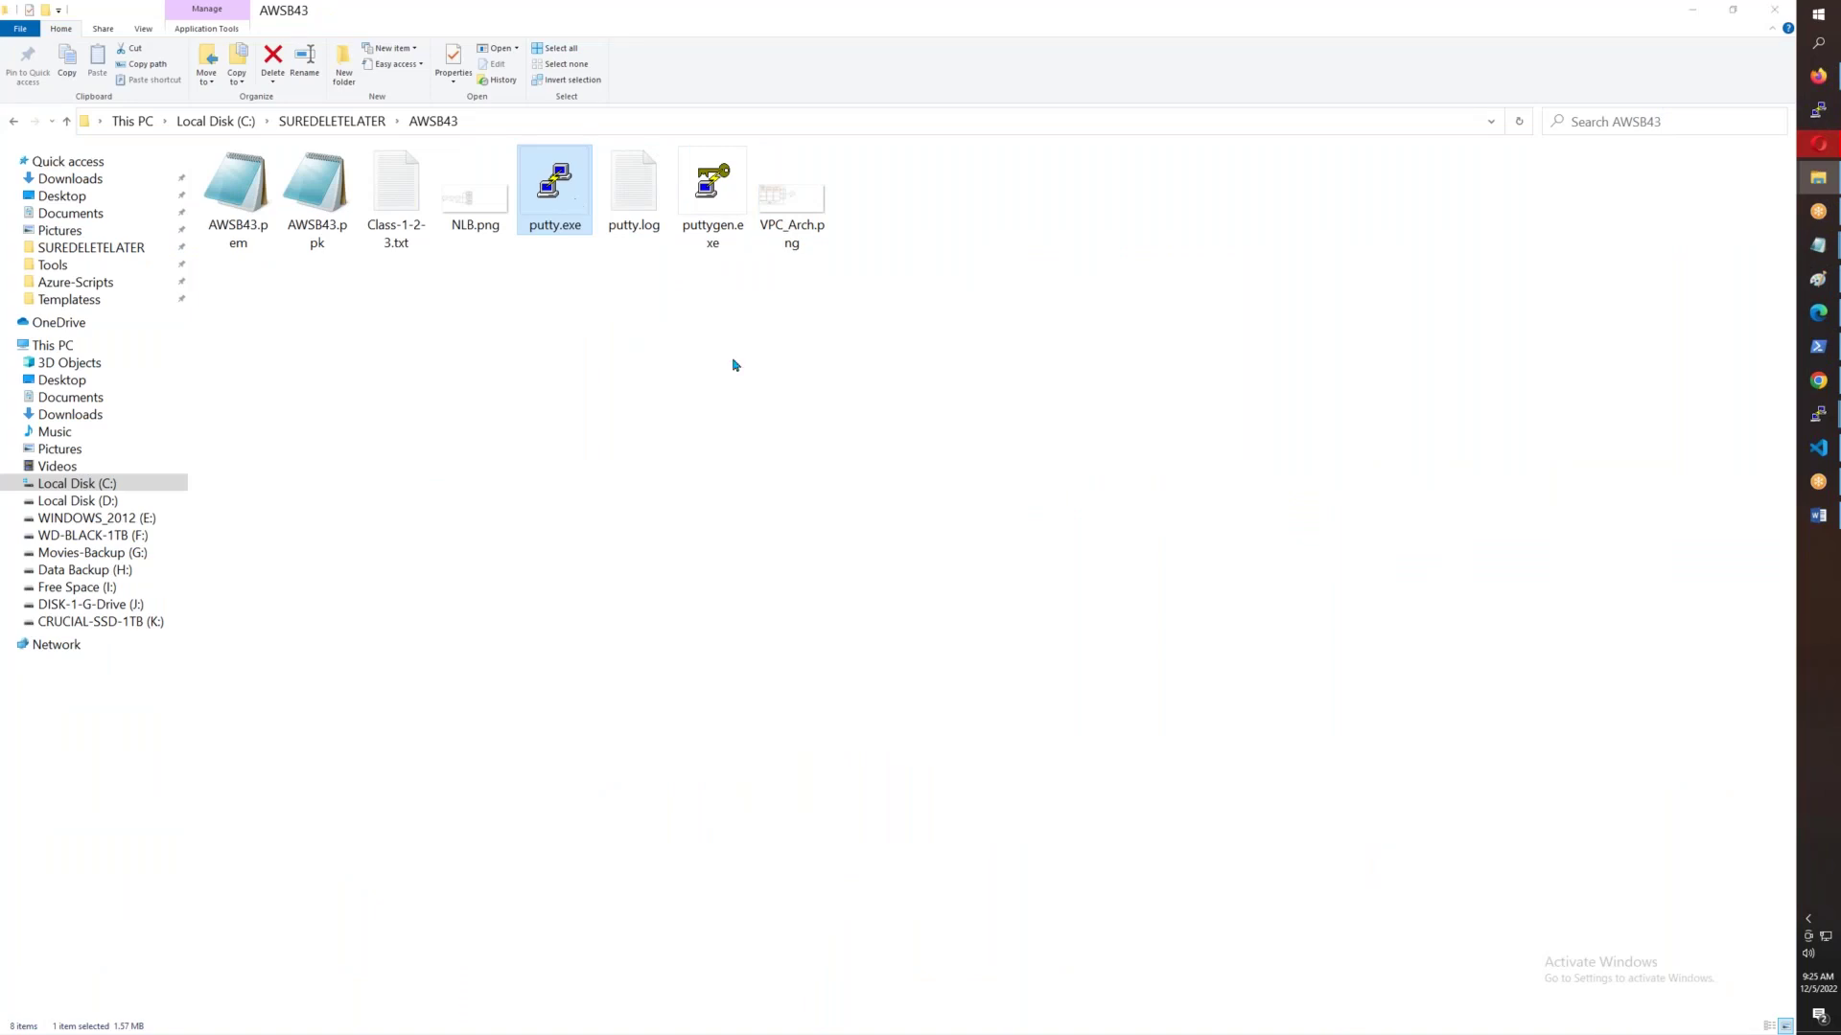
left_click(905, 568)
left_click(1044, 542)
left_click(960, 446)
key("ctrl+v")
key("Left")
key("BackSpace")
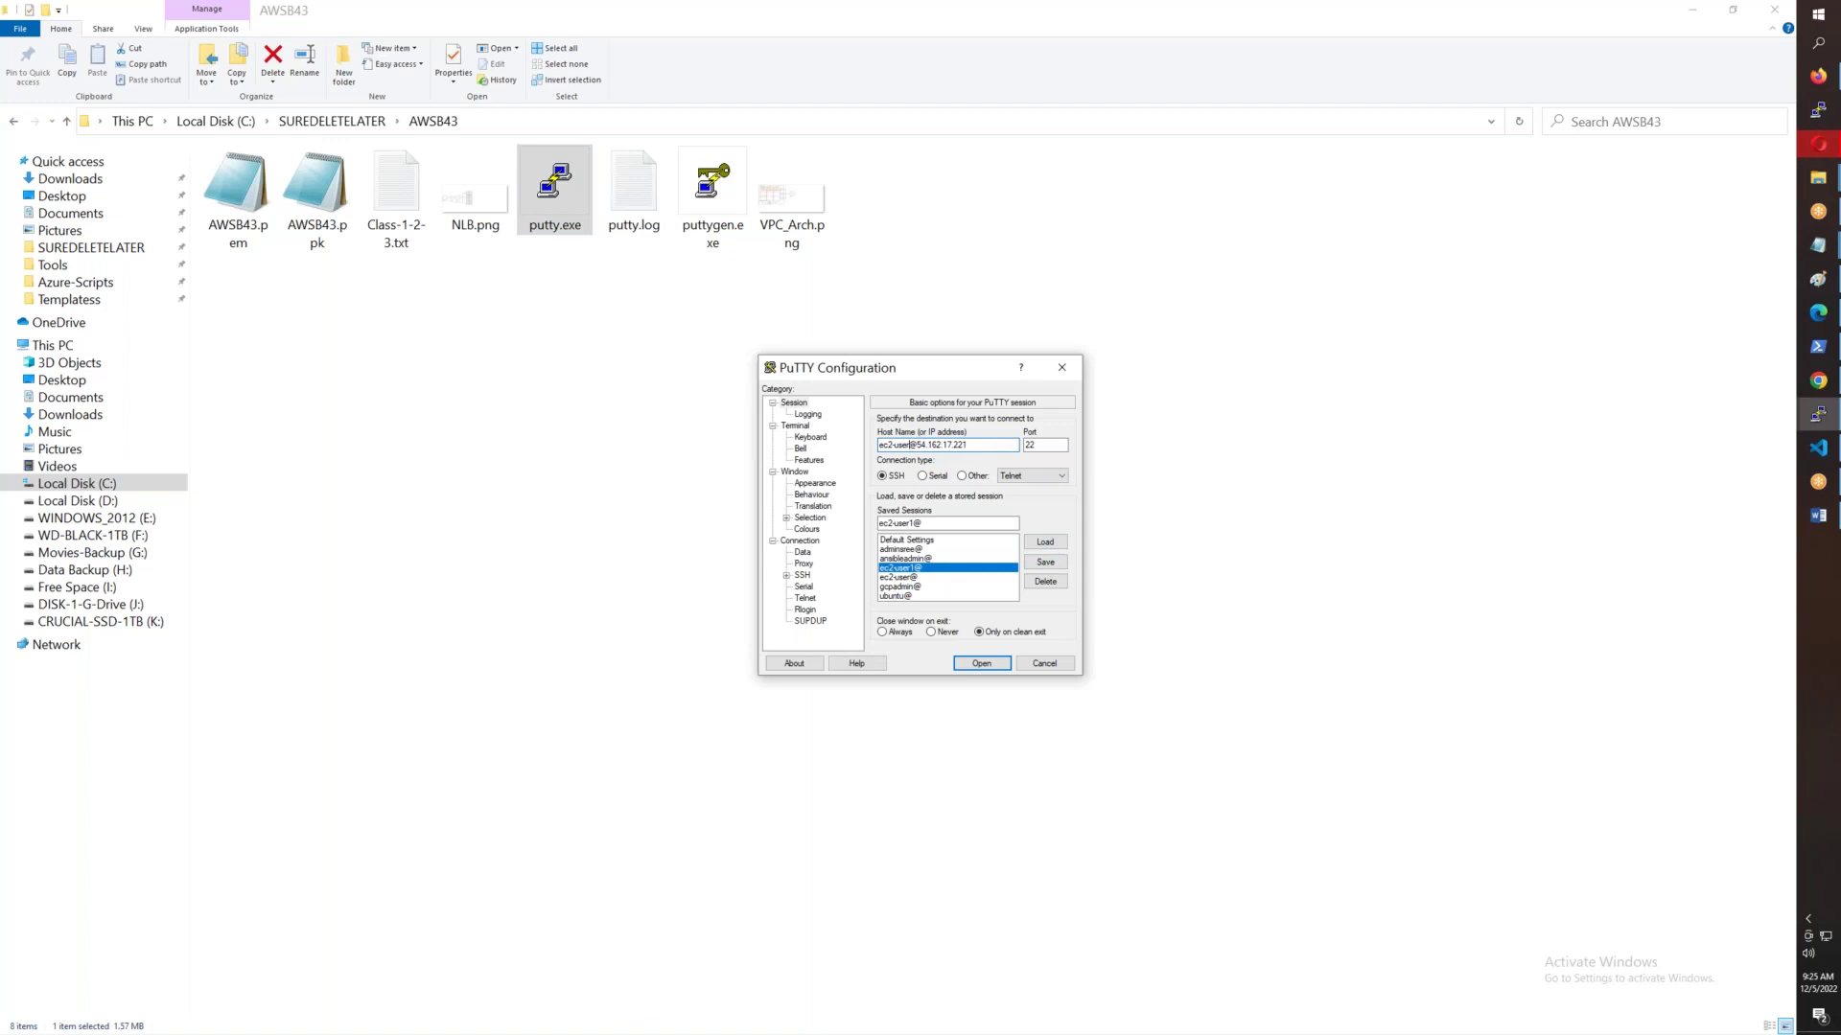
key("Return")
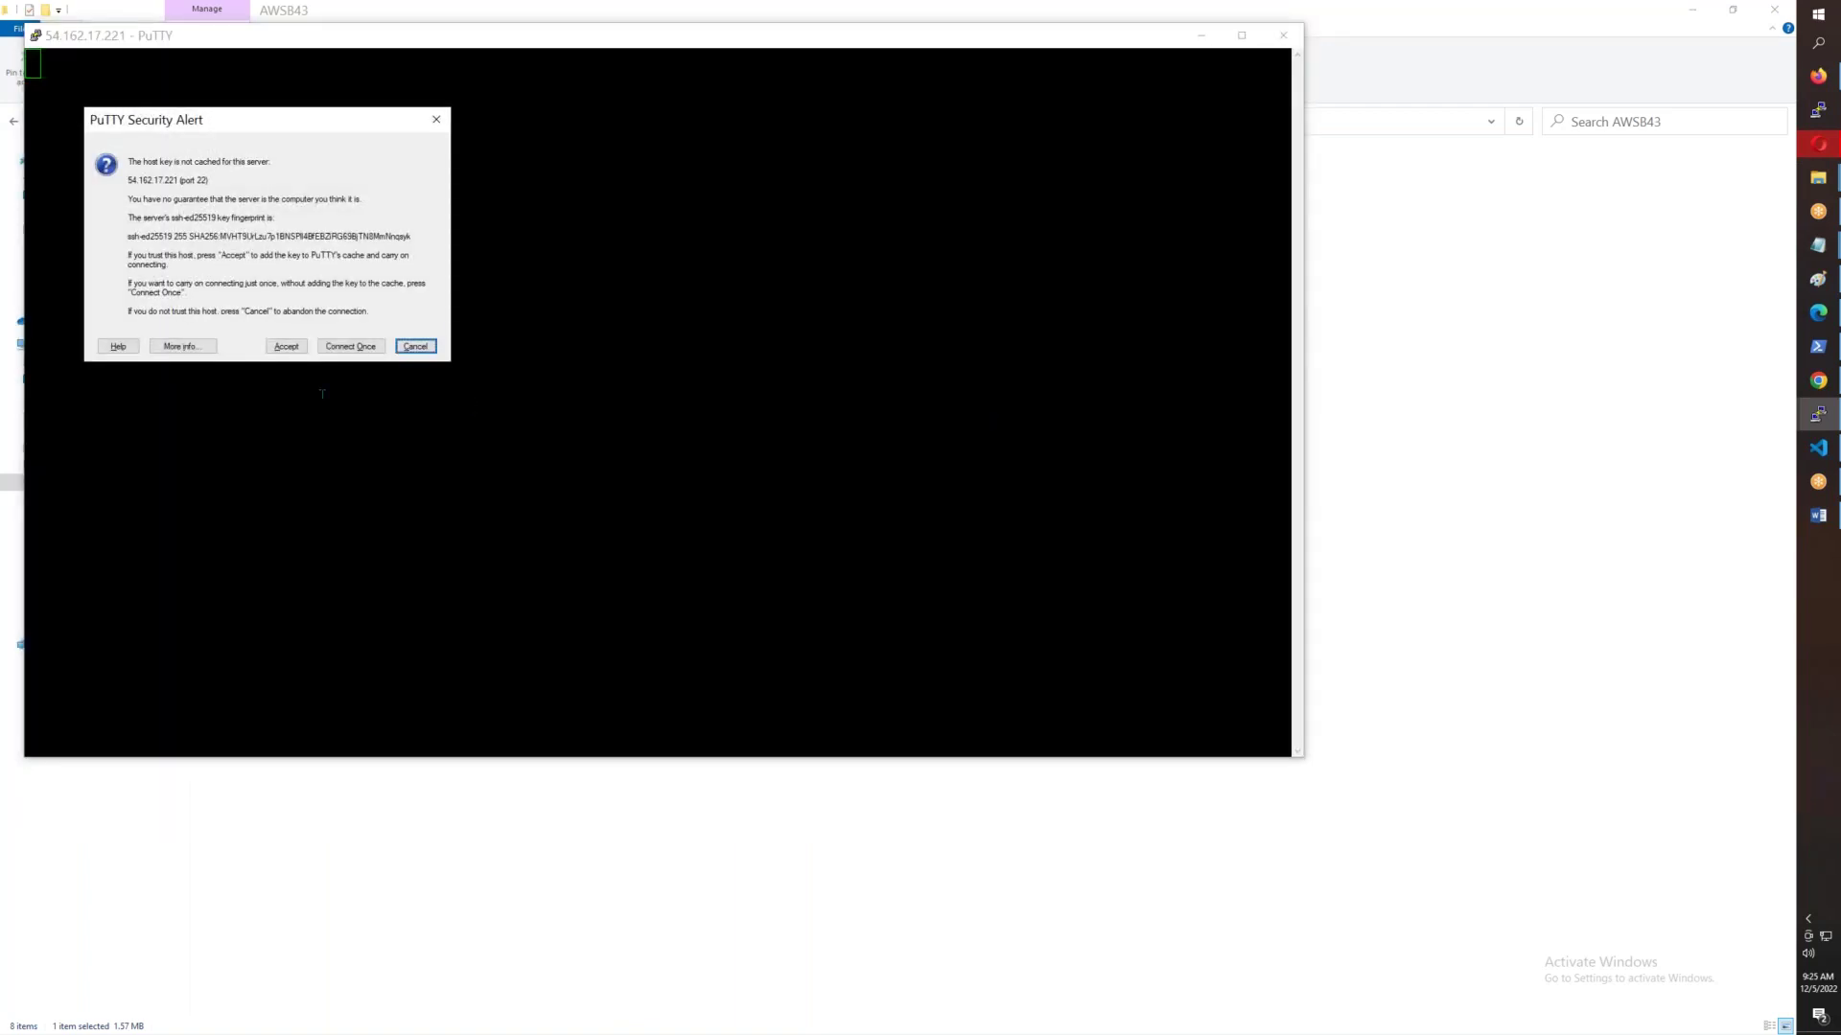
- Accept the host key, overwrite the log, log in, and become root with sudo su -
left_click(292, 346)
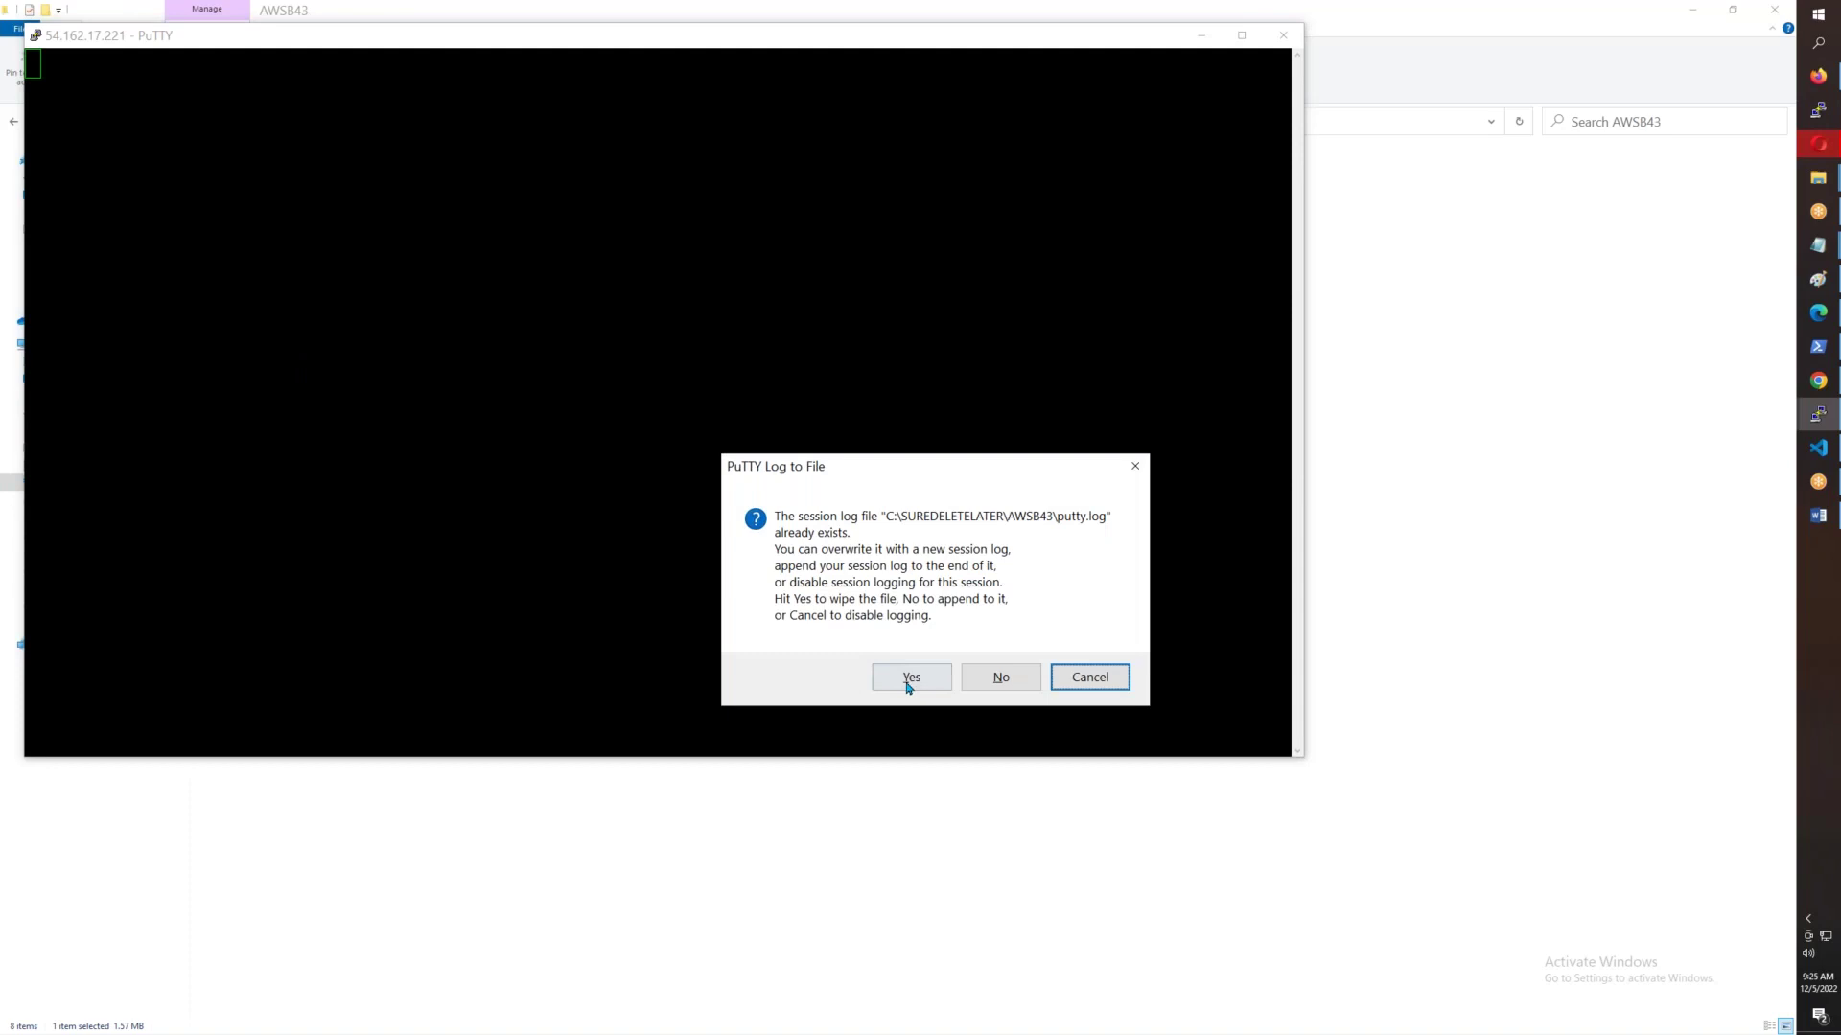
left_click(910, 679)
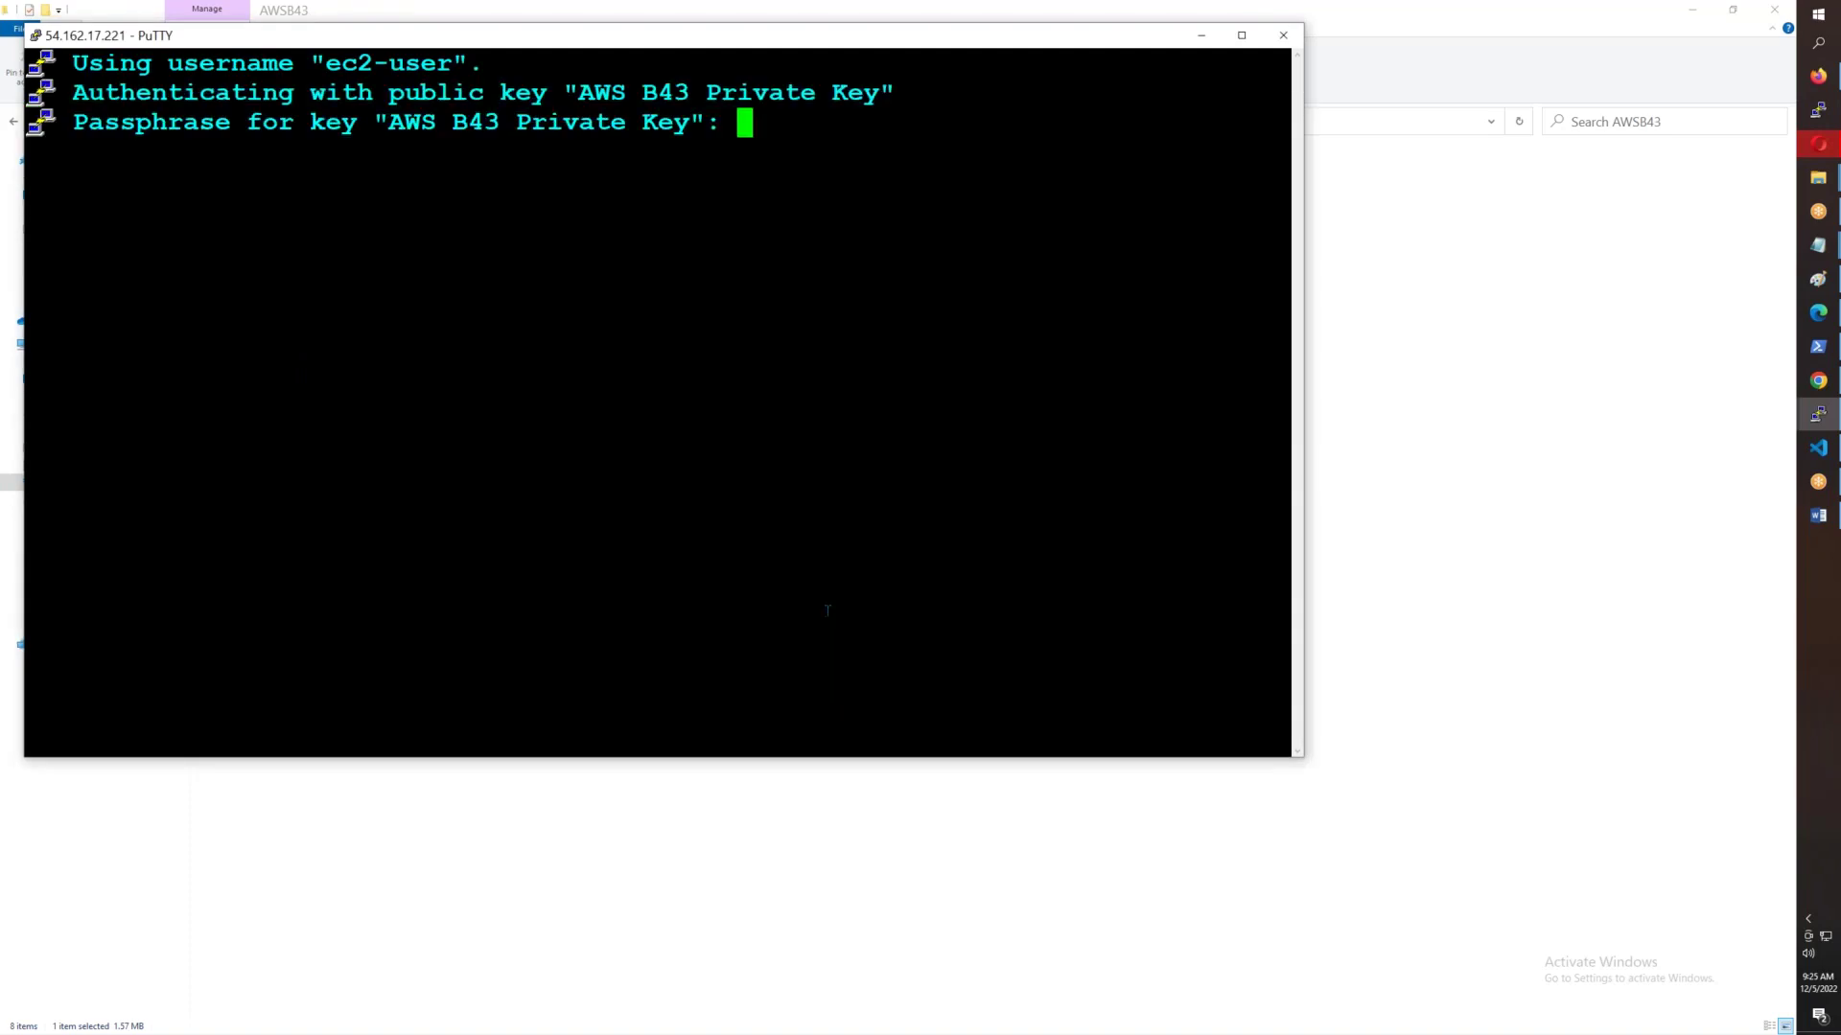
key("Return")
type("sudo su -")
key("Return")
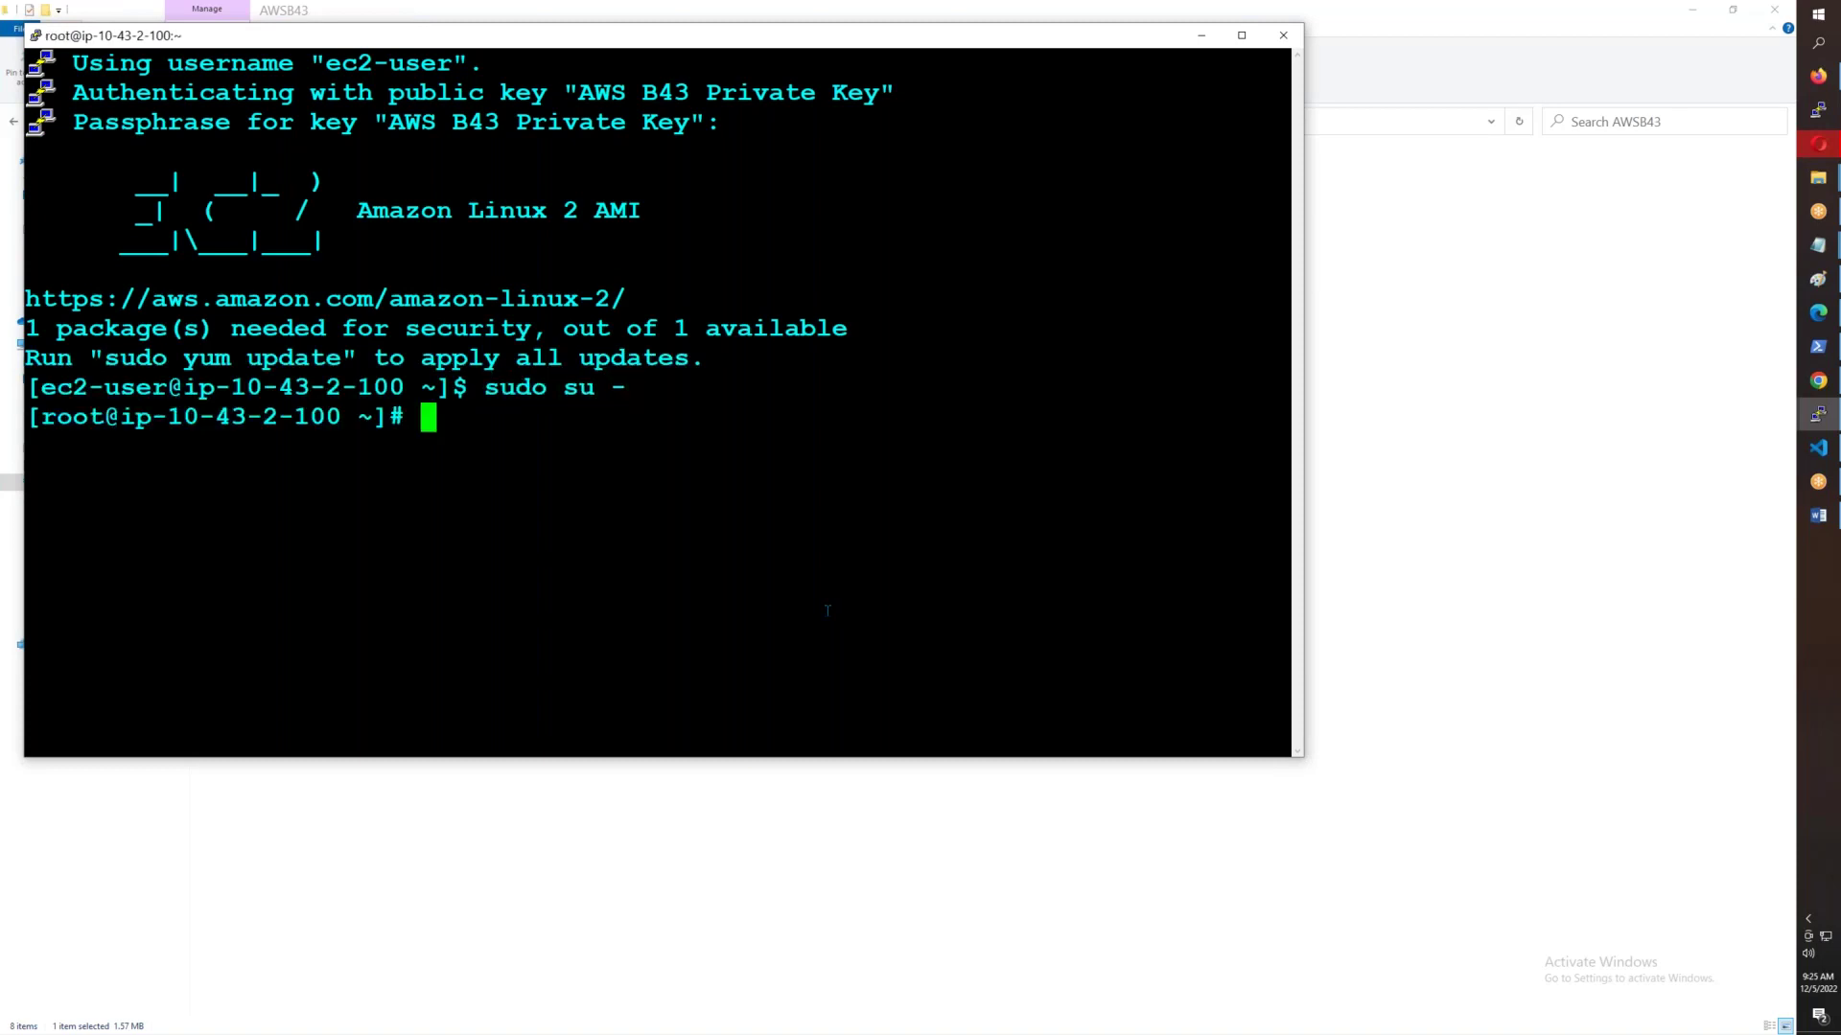
key("ctrl+l")
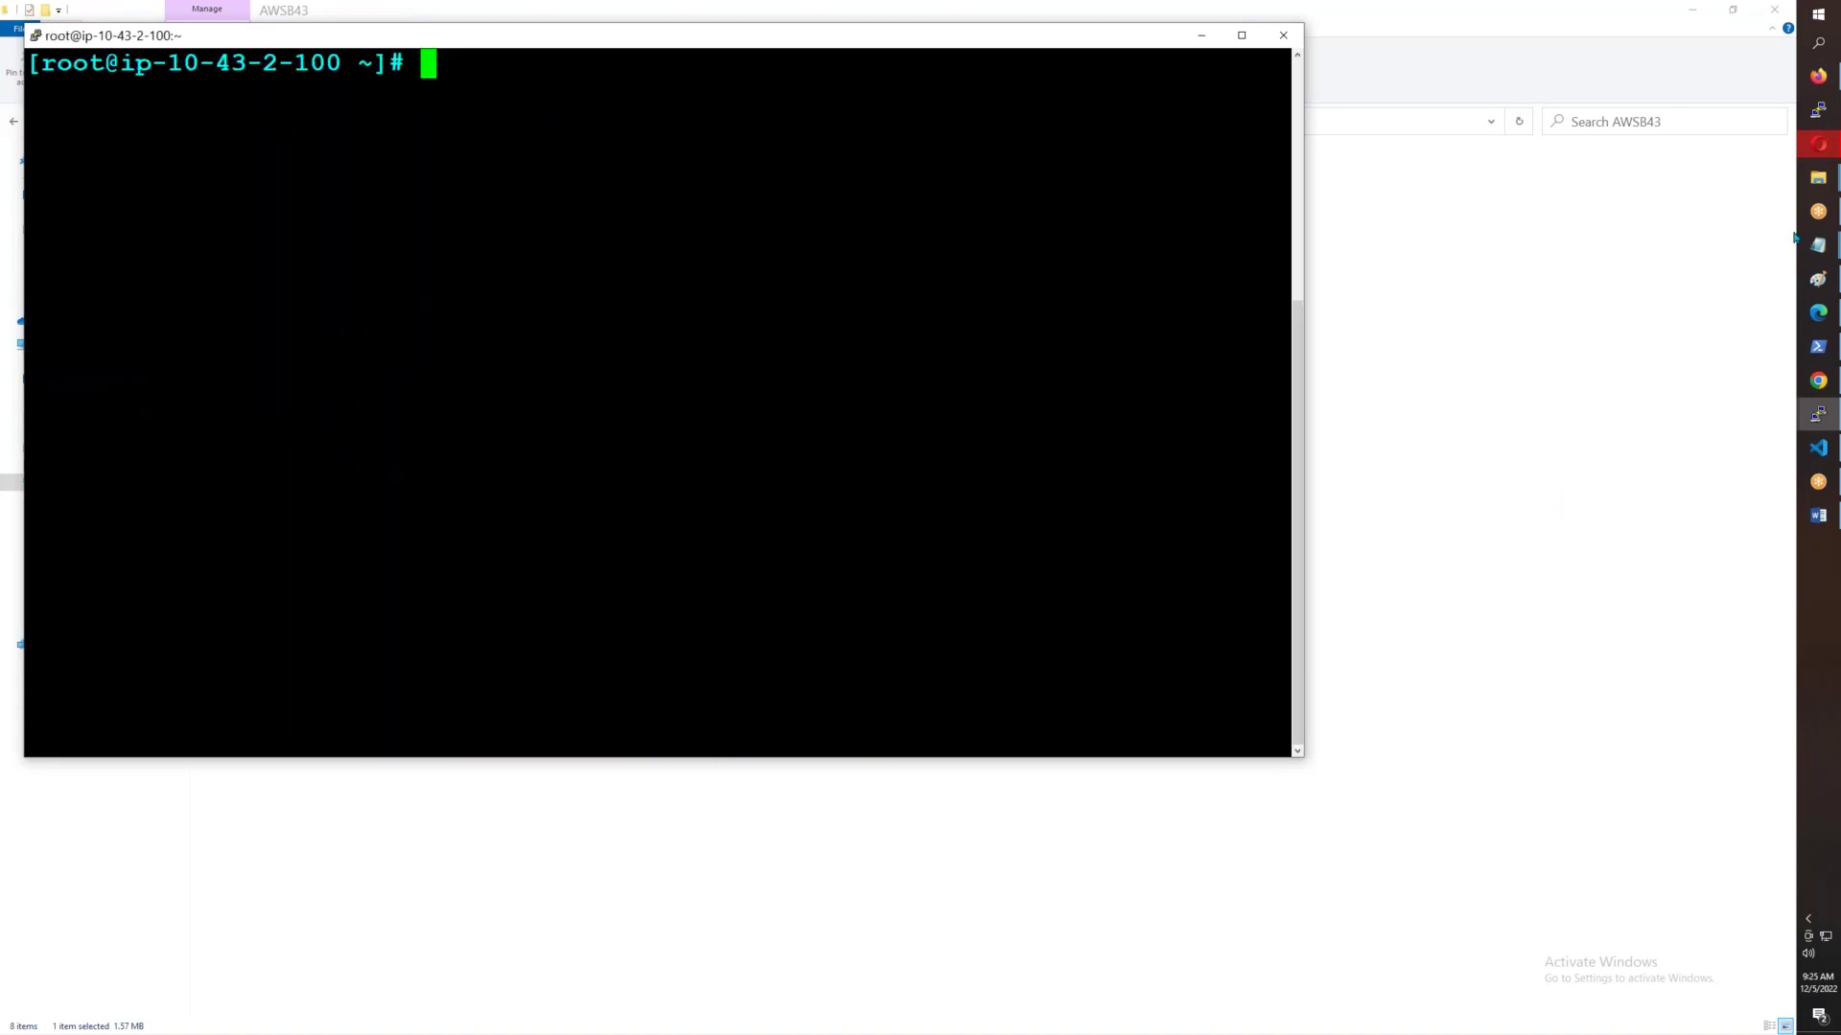
left_click(1817, 76)
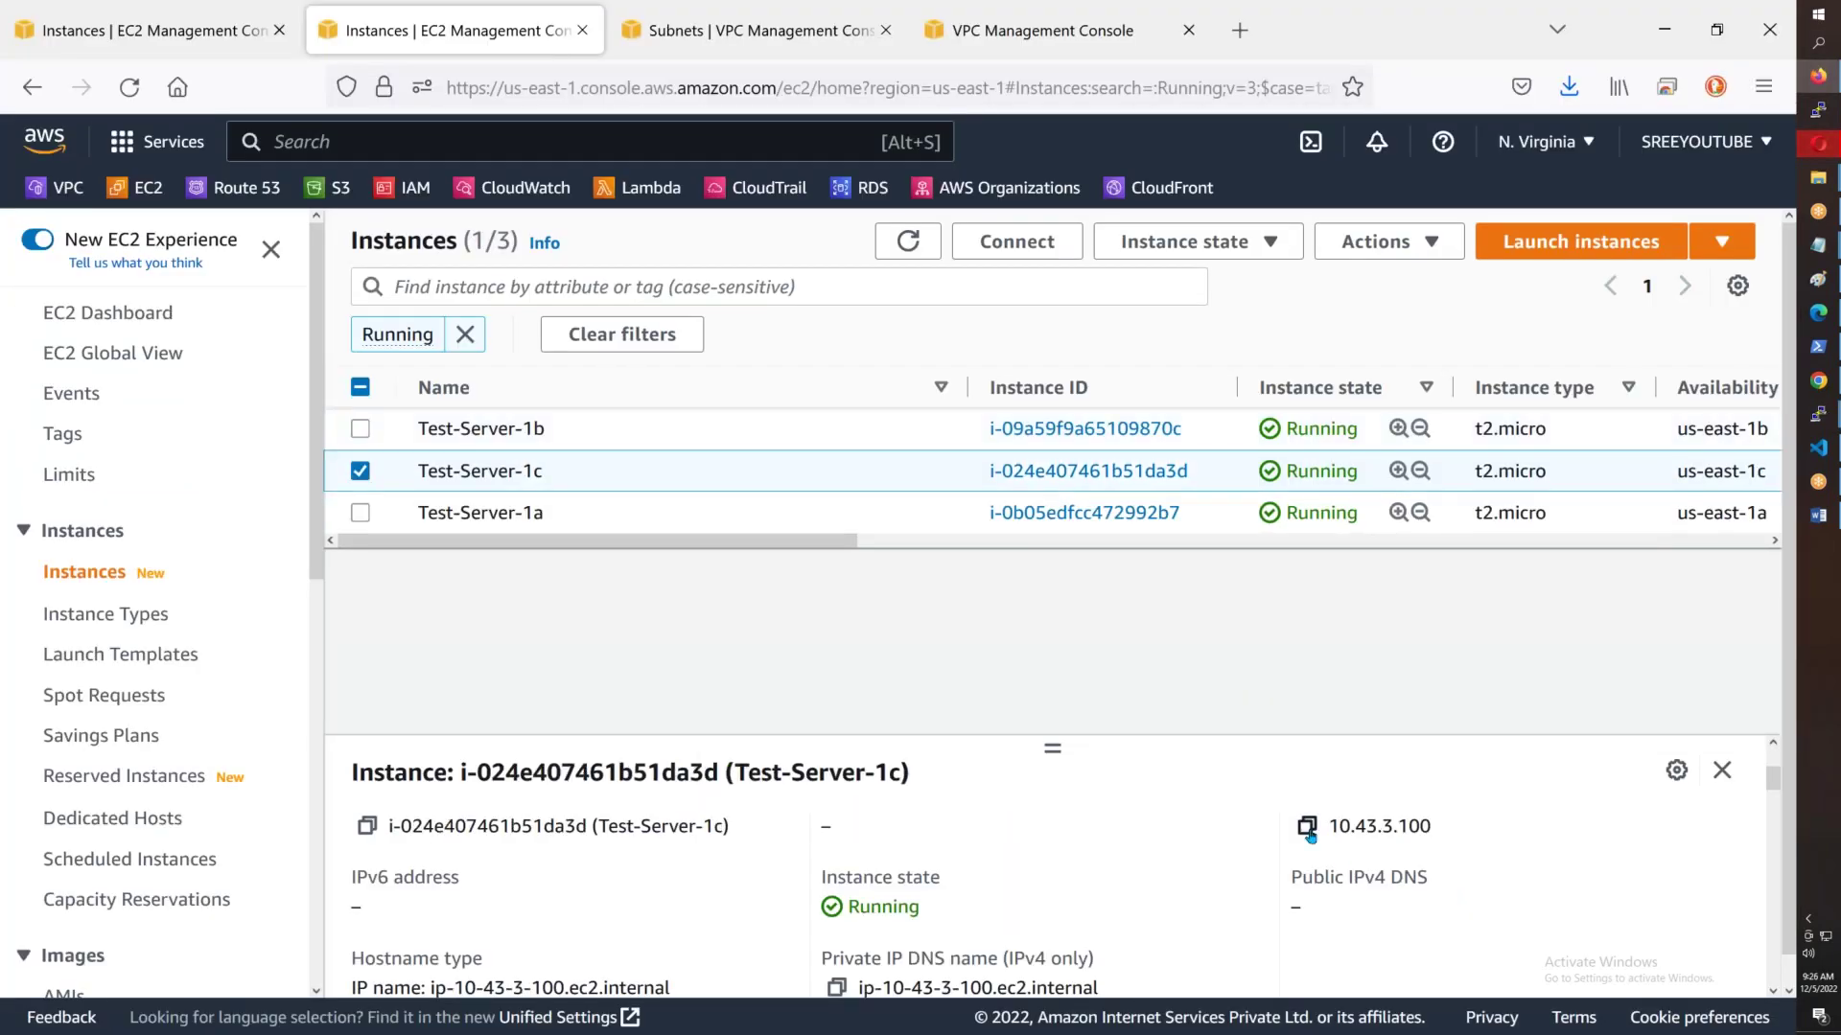
- Look up Test-Server-1c's private IP 10.43.3.100, then start 'ssh ec2-user@' in the 1b root shell
left_click(938, 247)
left_click(661, 477)
left_click_drag(1026, 649, 1019, 585)
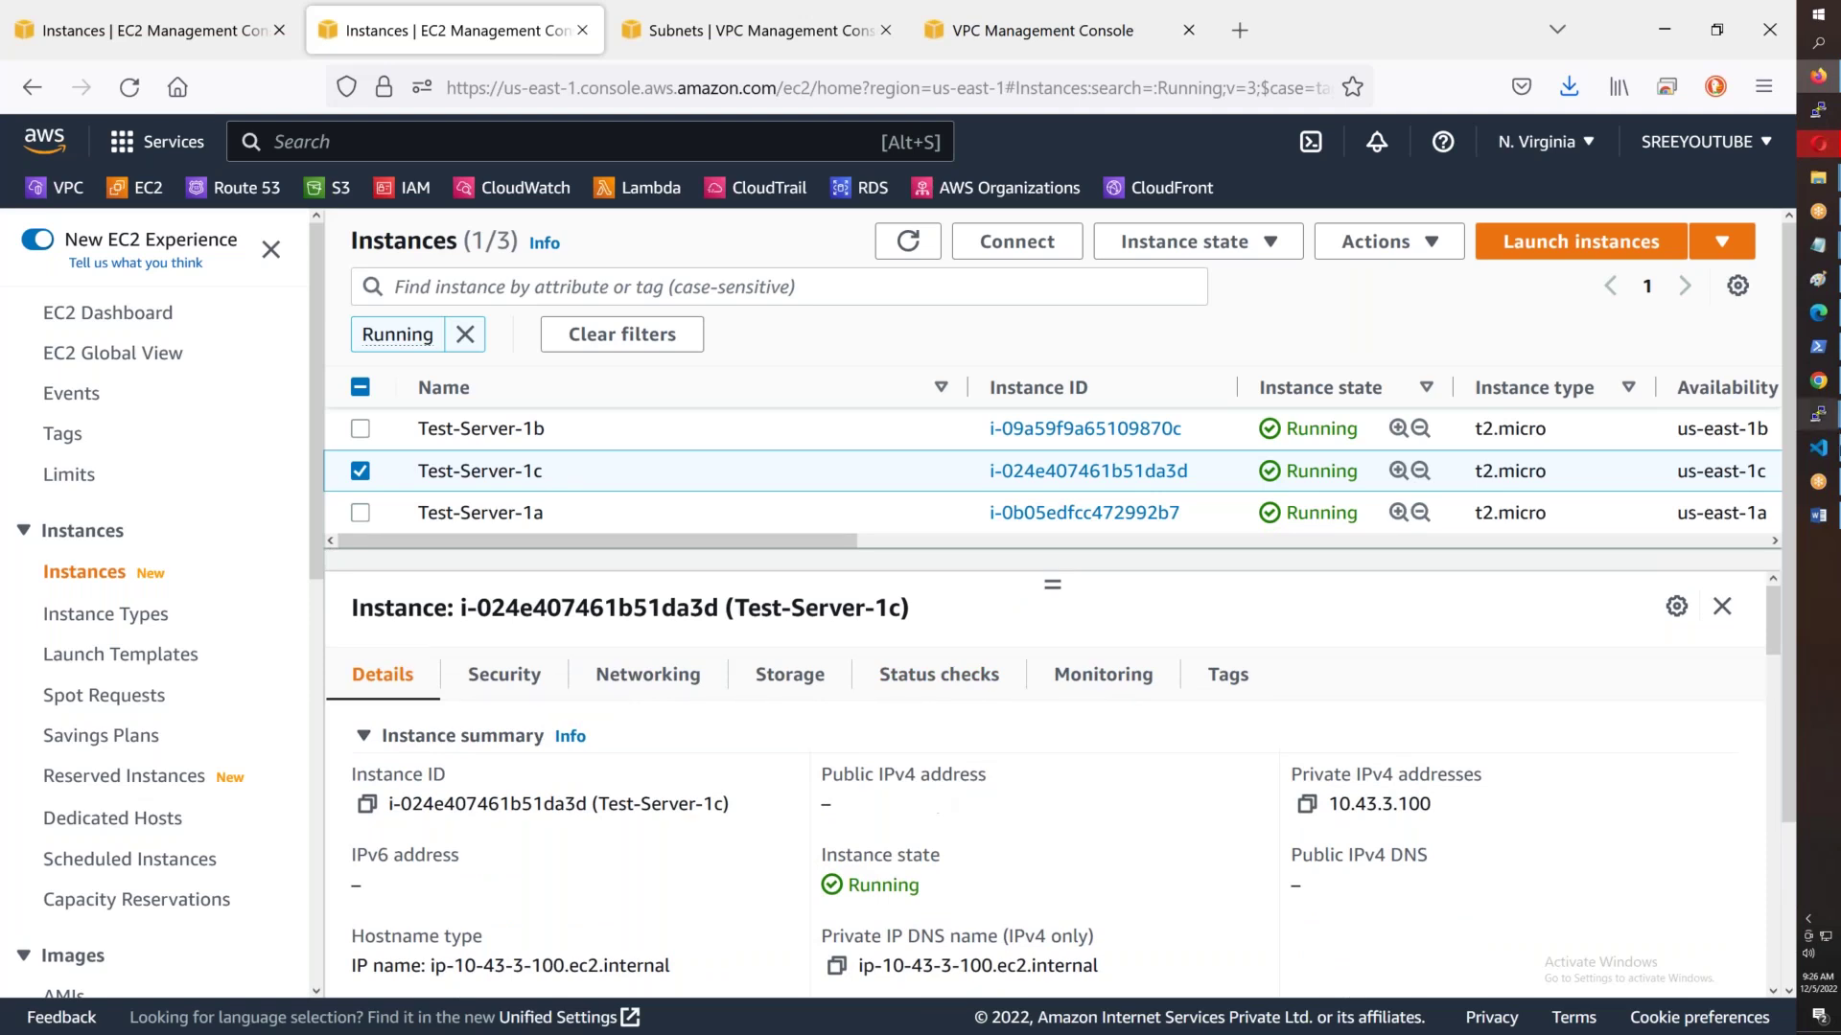
mouse_move(1818, 414)
left_click(1716, 590)
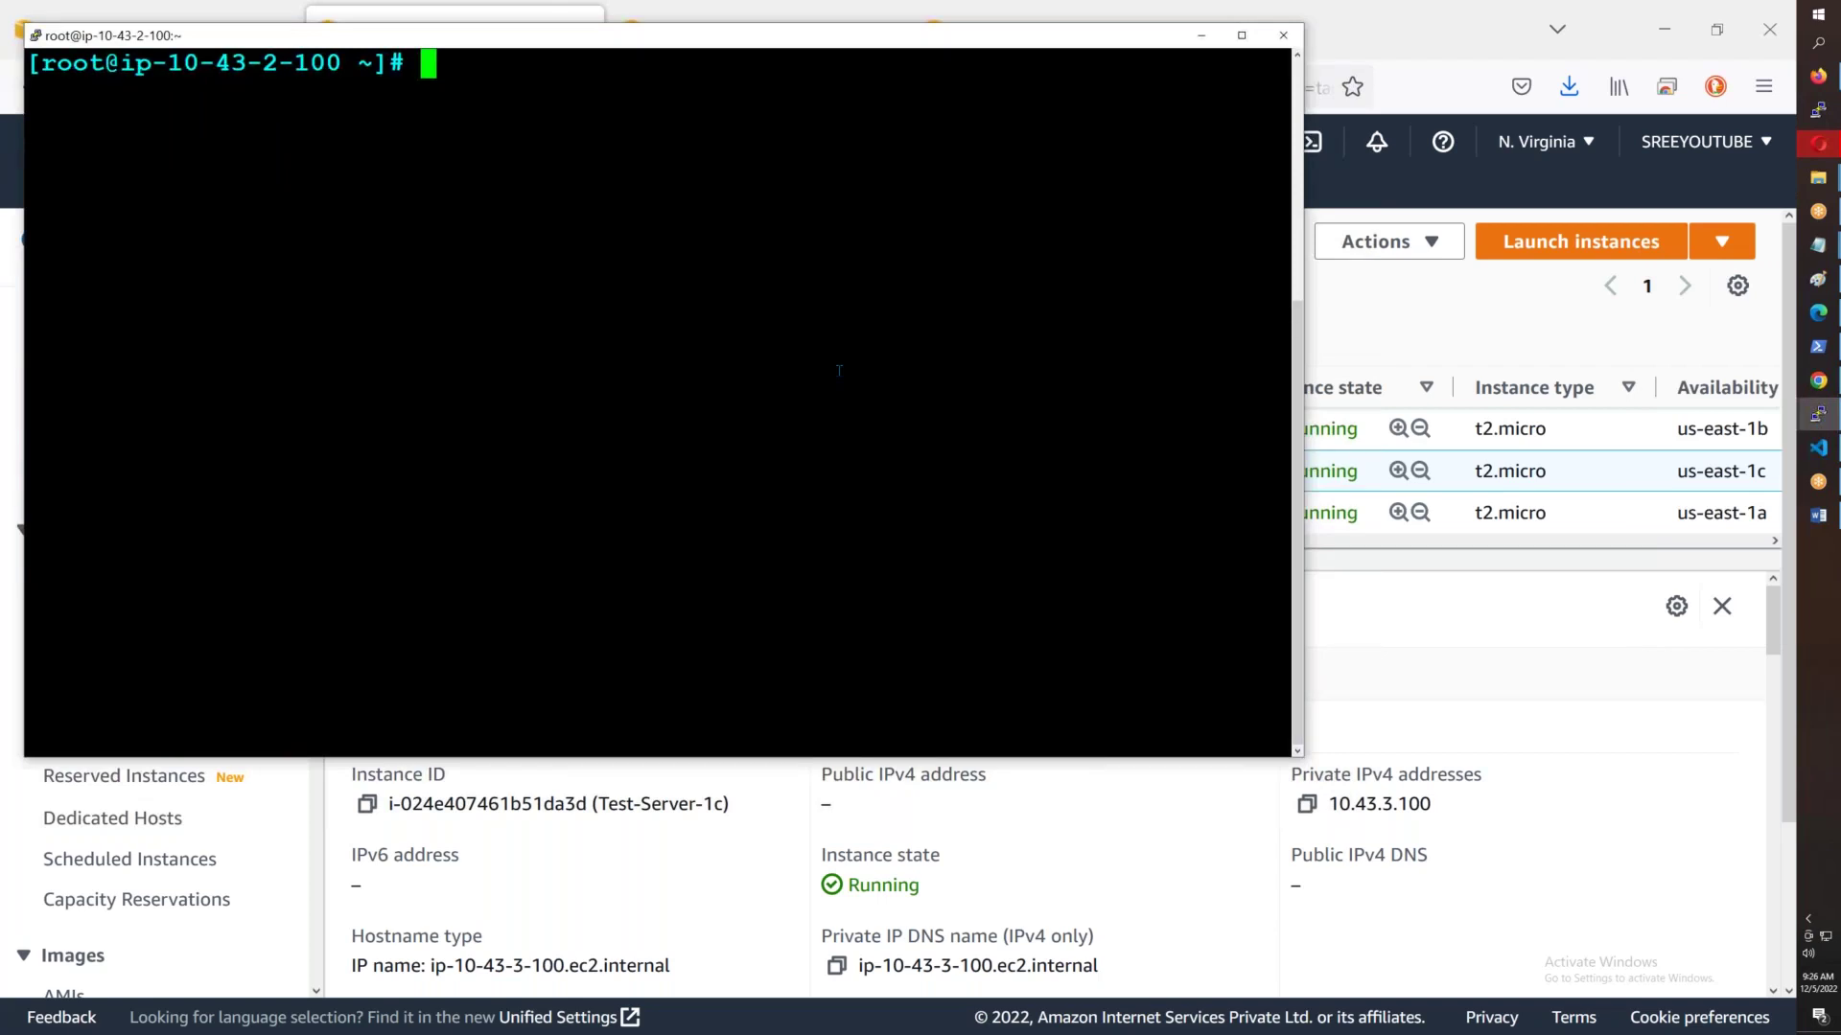
type("ssh ec2")
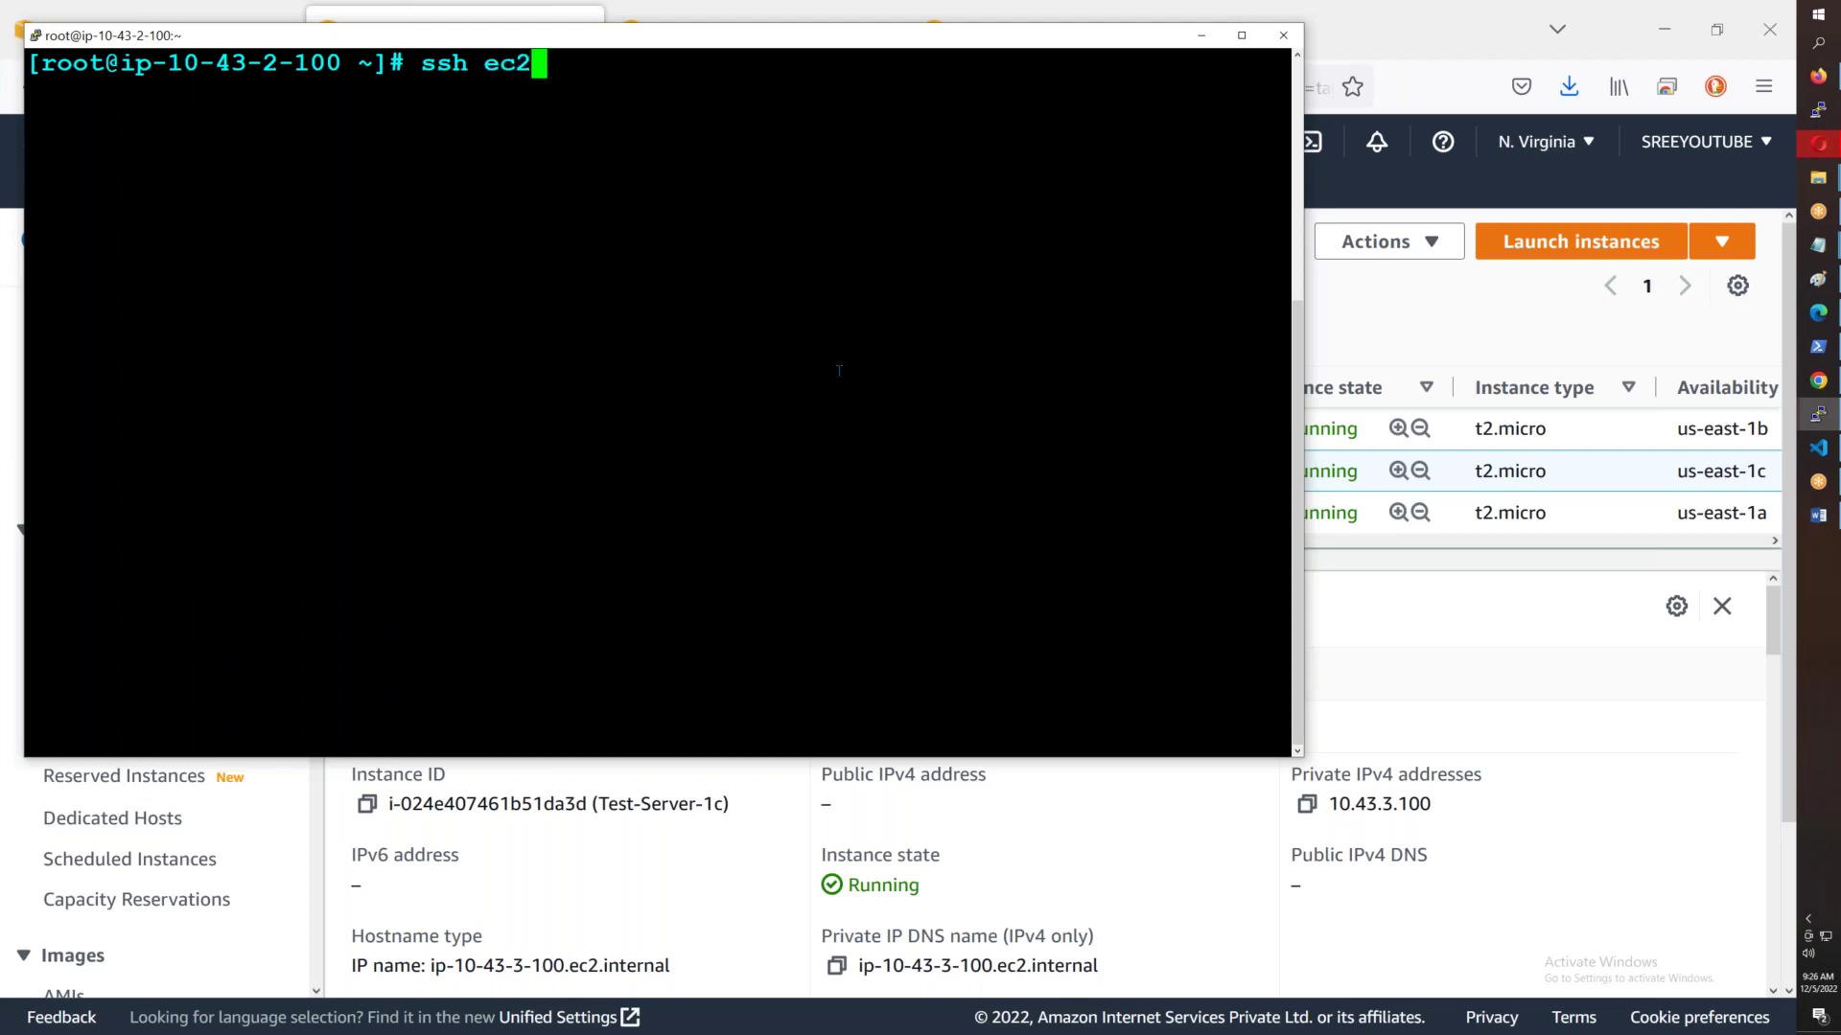
type("-user@")
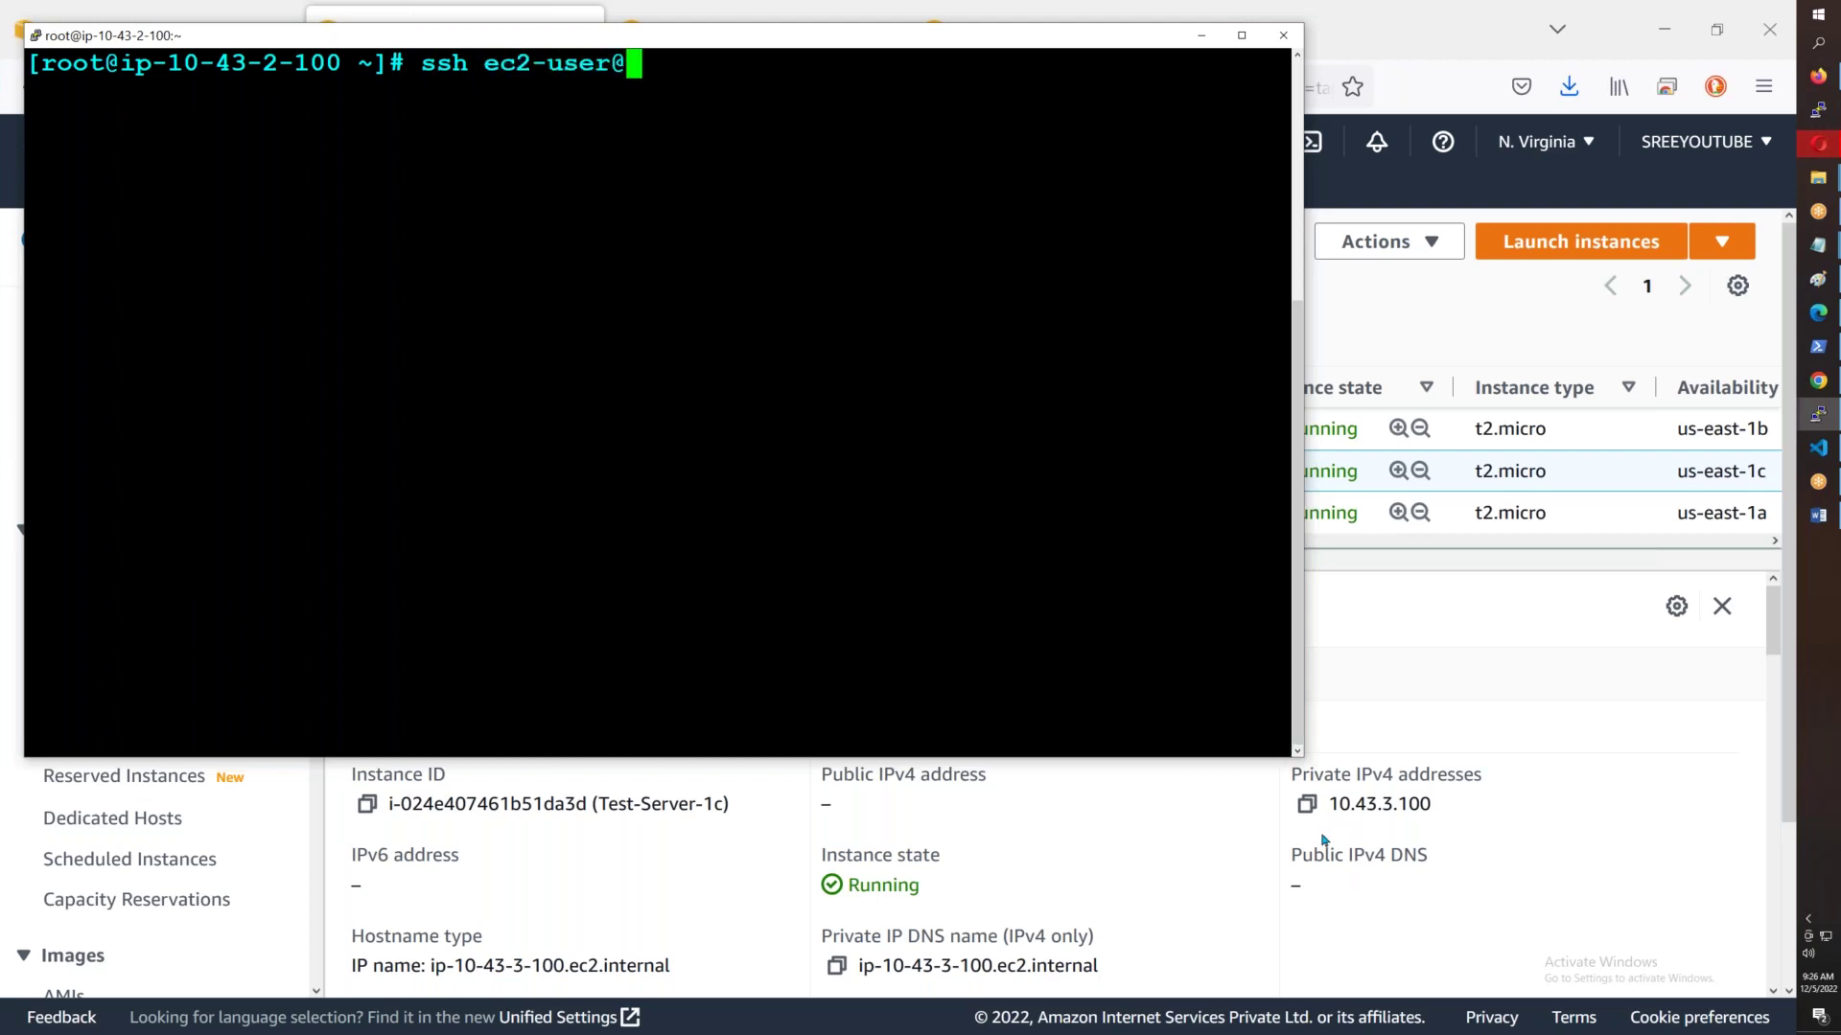
left_click(1306, 804)
key("alt+Tab")
right_click(915, 451)
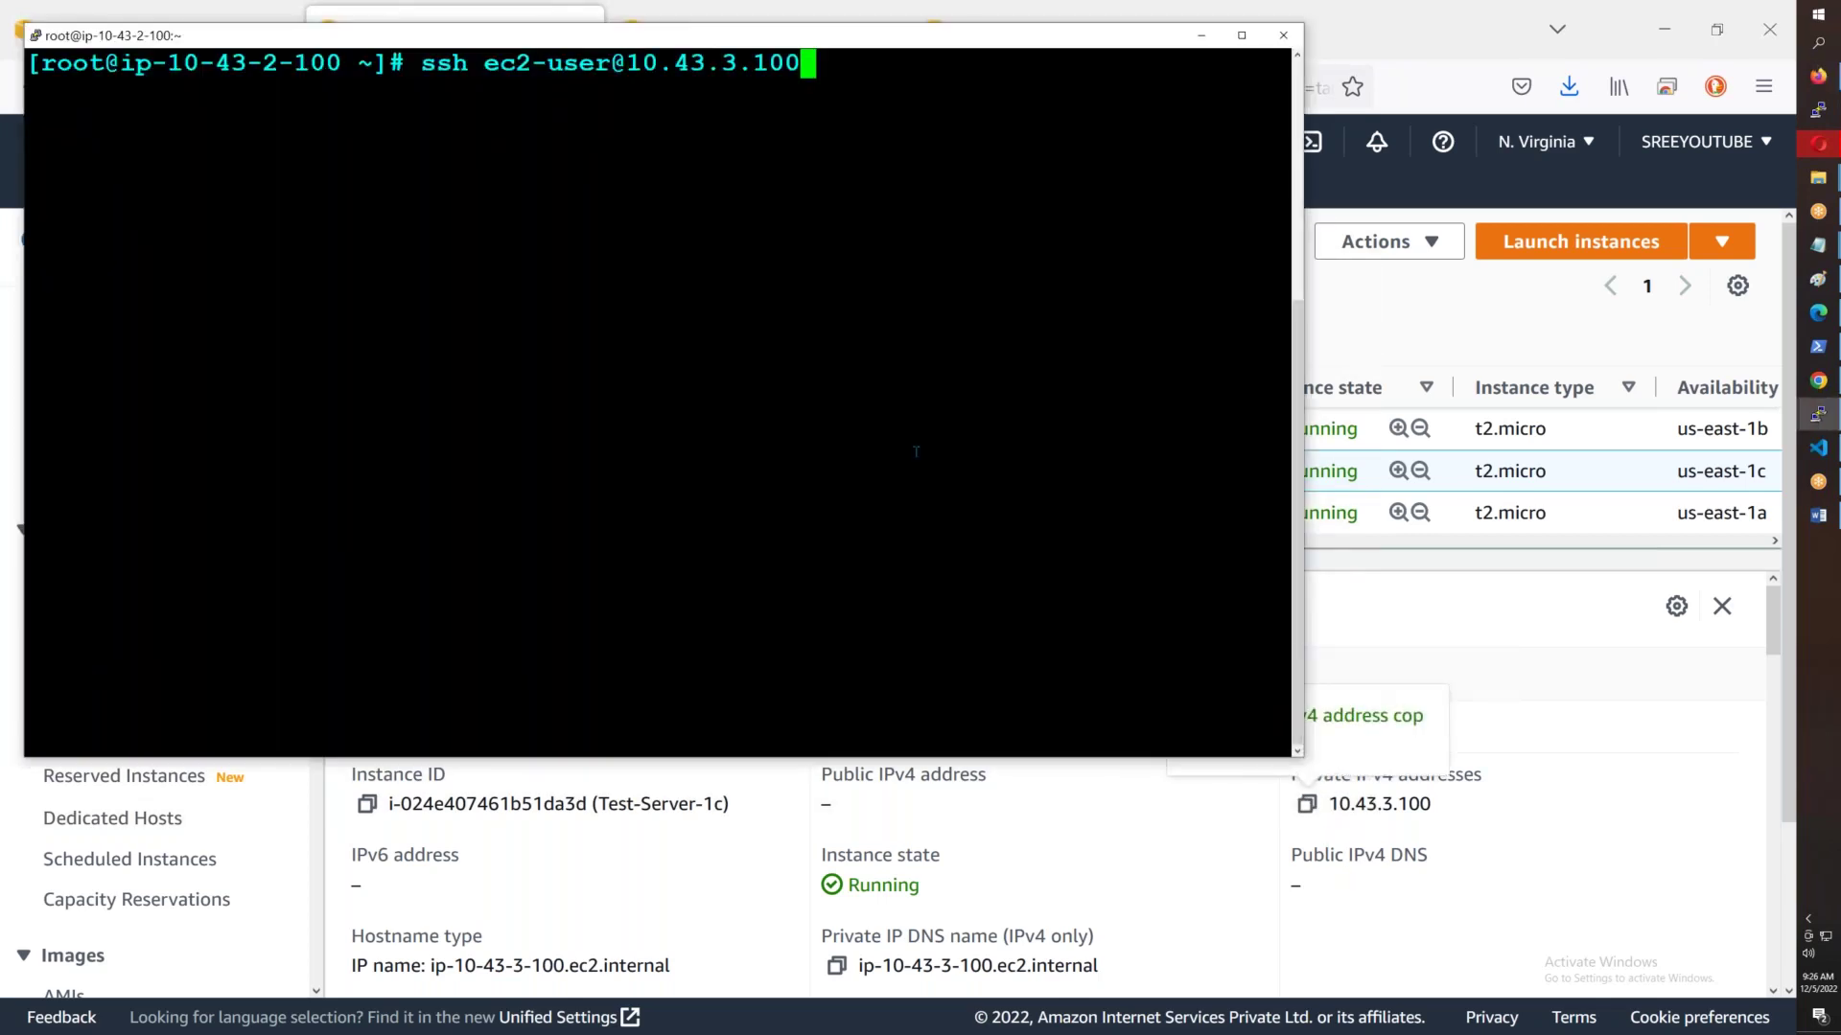
key("Return")
type("yes")
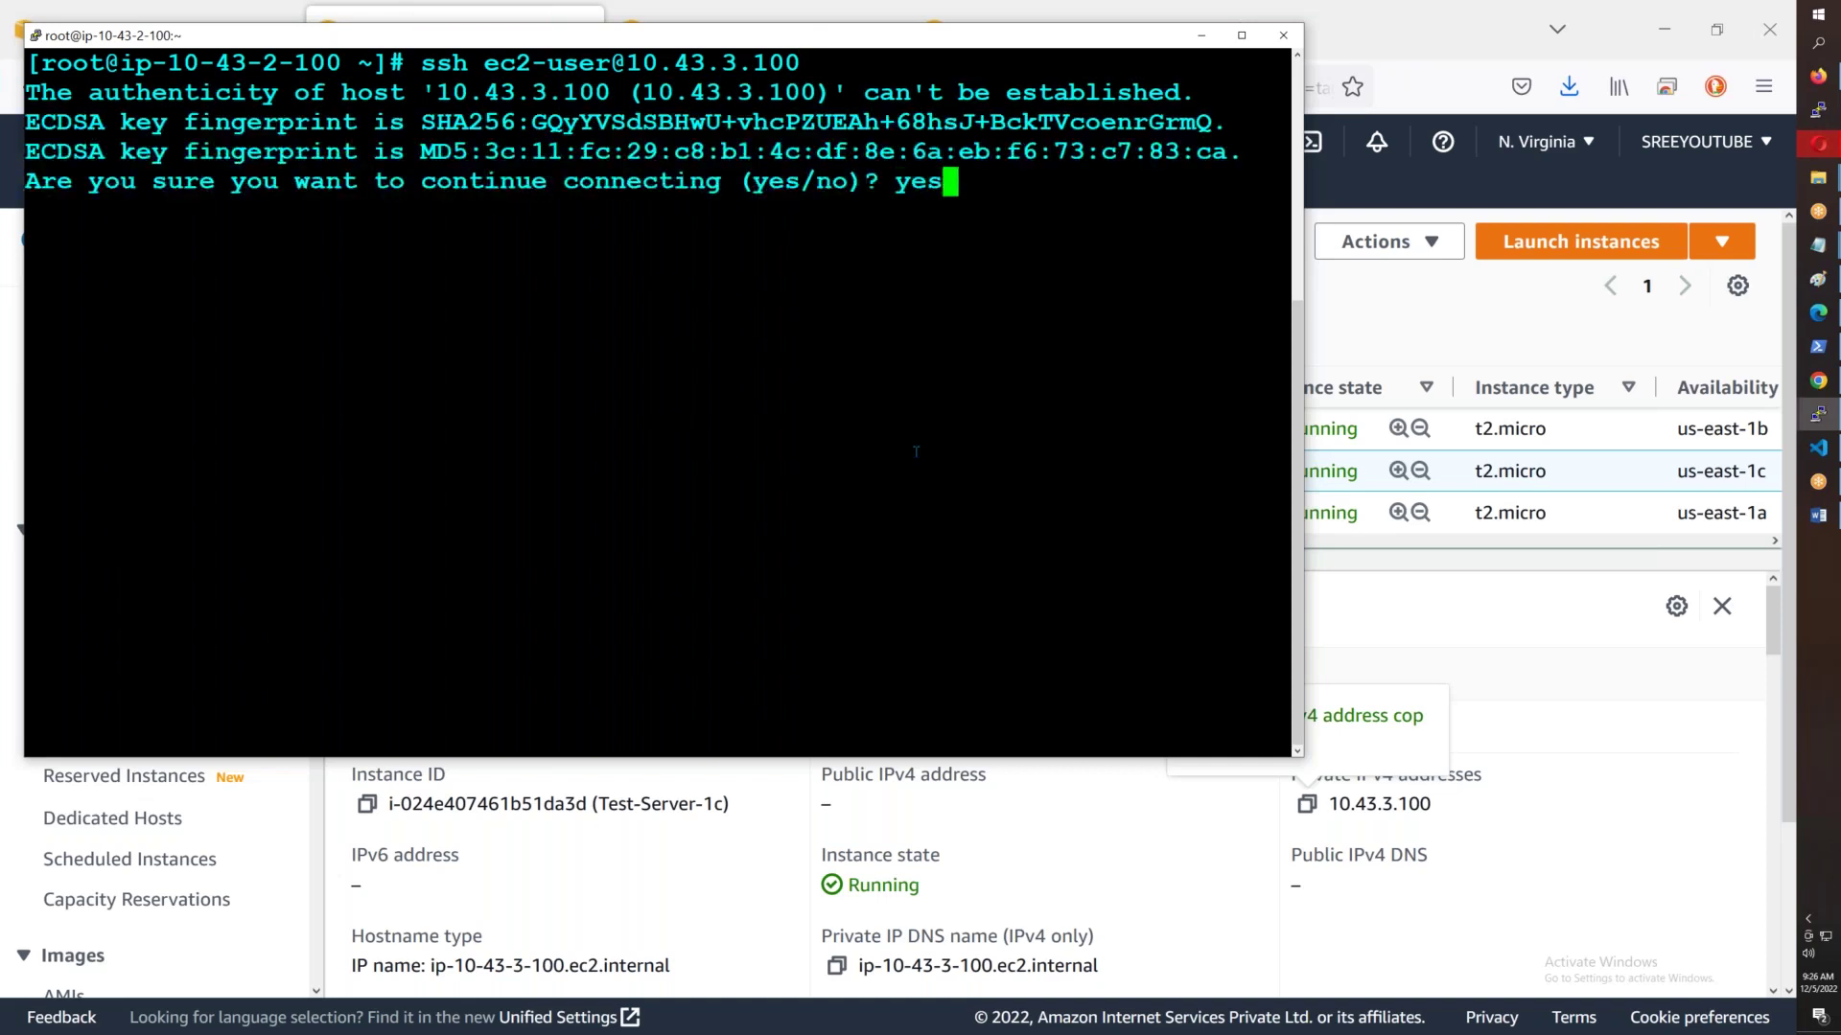
key("Return")
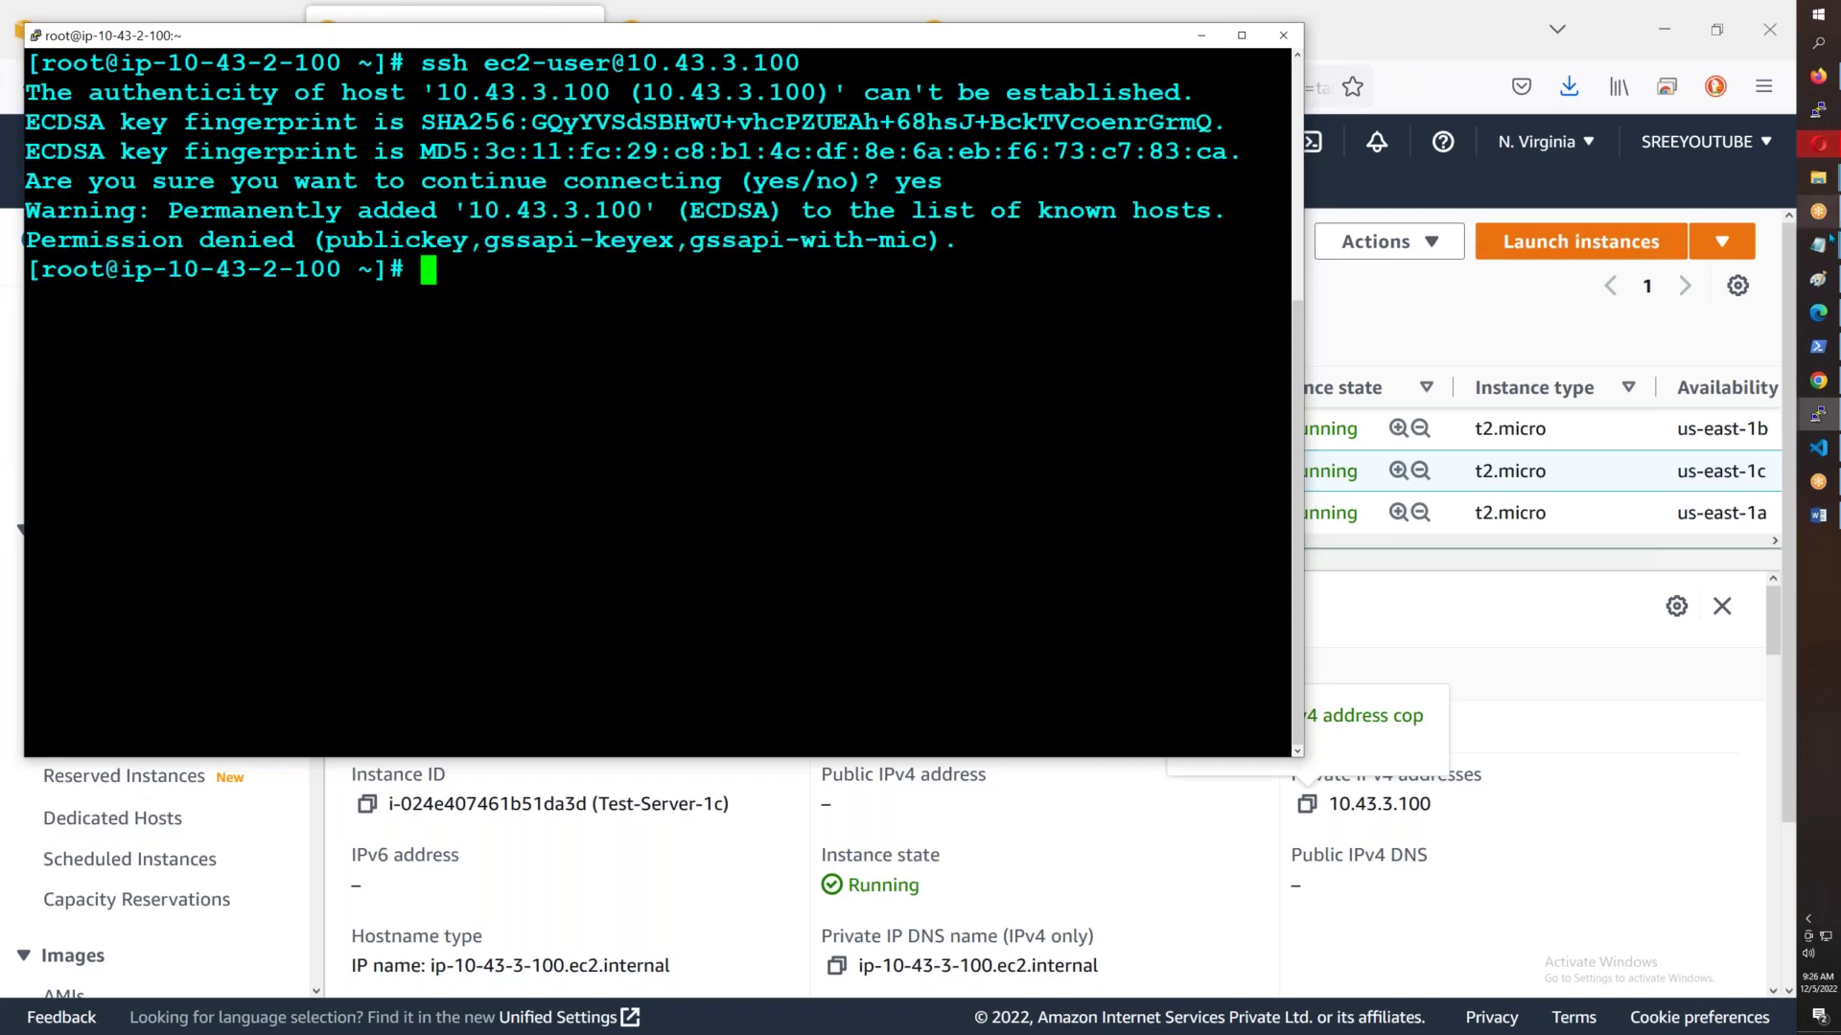
- Open the AWSB43.pem key file in Notepad
mouse_move(1818, 178)
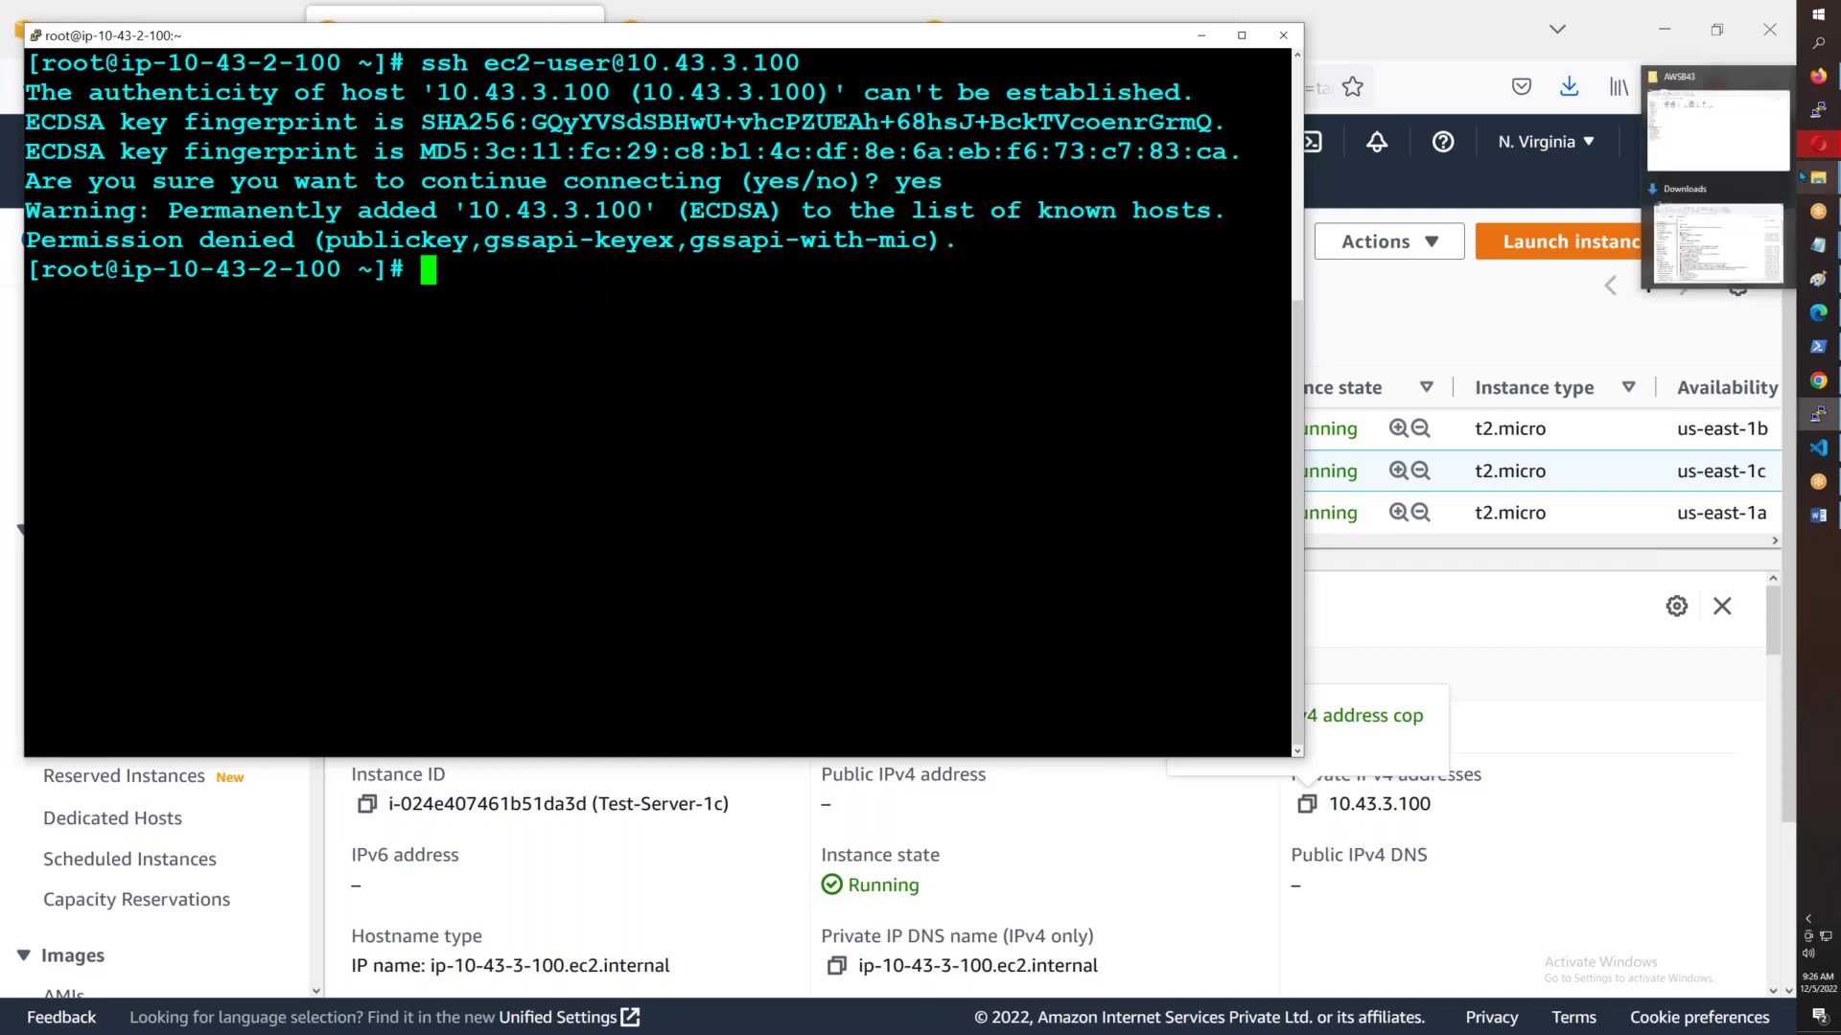
left_click(1730, 139)
double_click(260, 183)
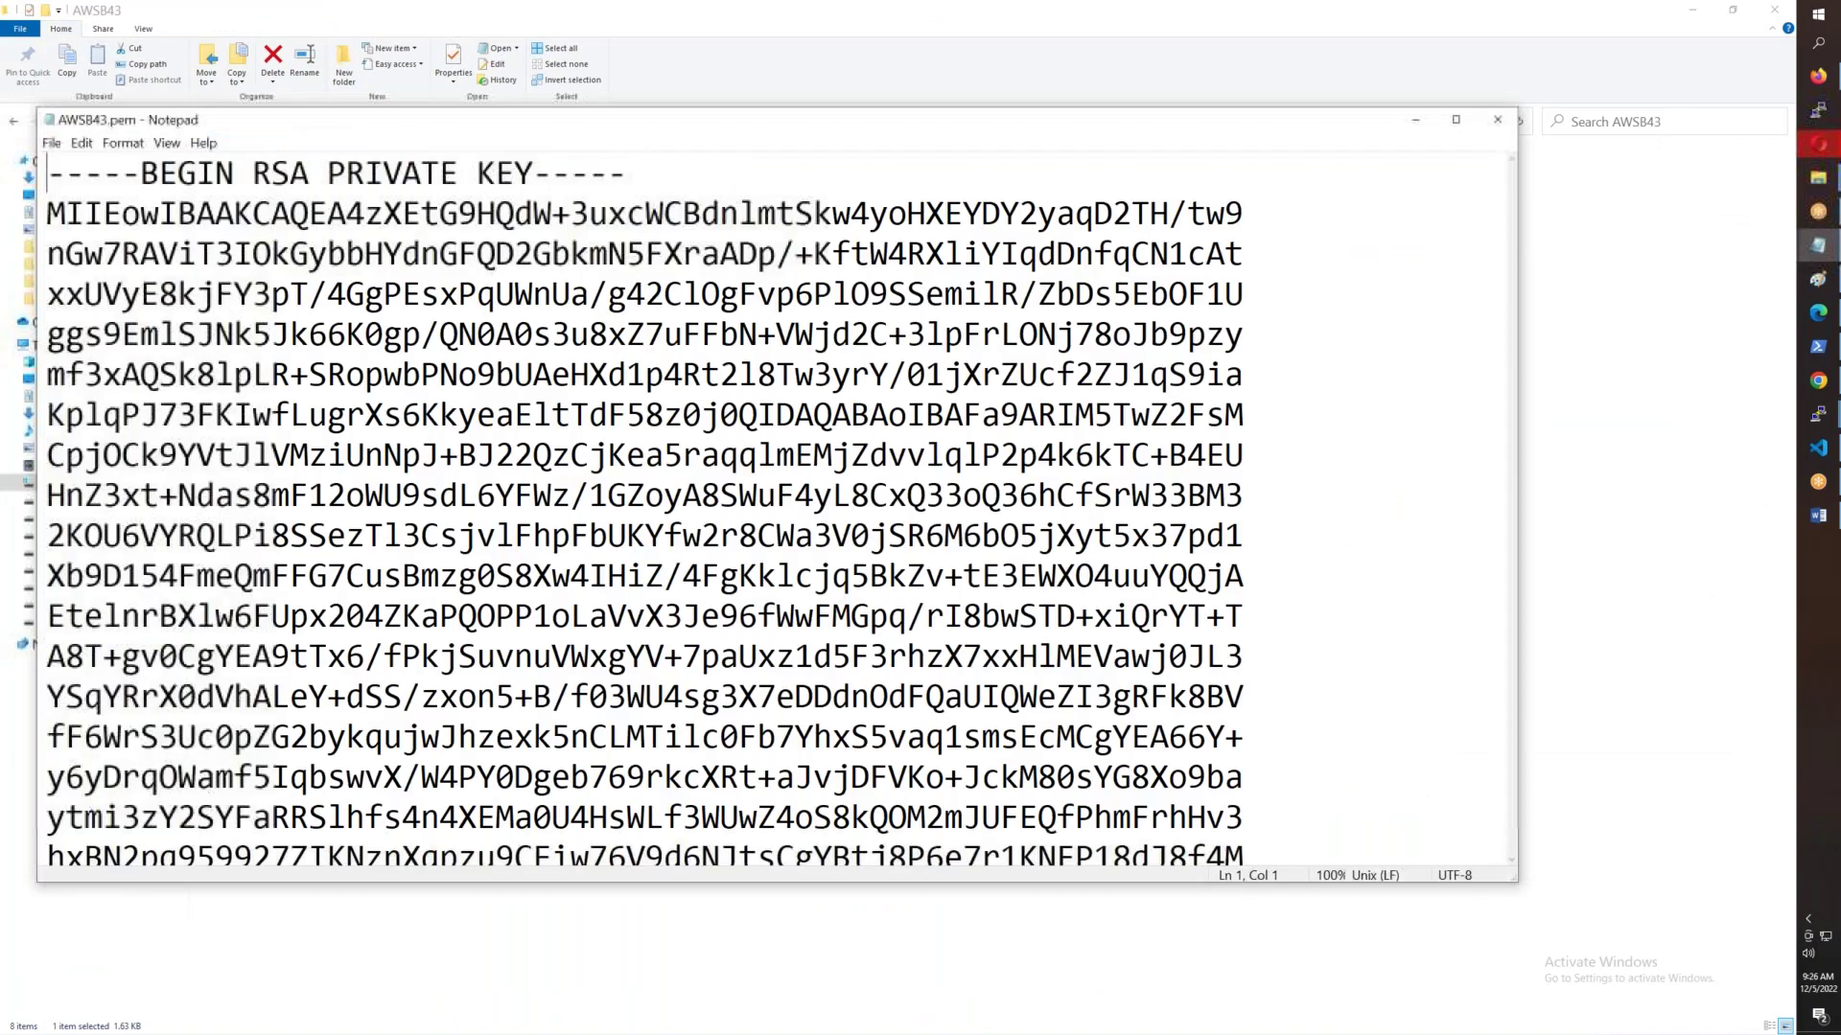
- Copy the private key and paste it into a new key.pem file in nano on Test-Server-1b
key("ctrl+a")
left_click(1415, 120)
mouse_move(1815, 420)
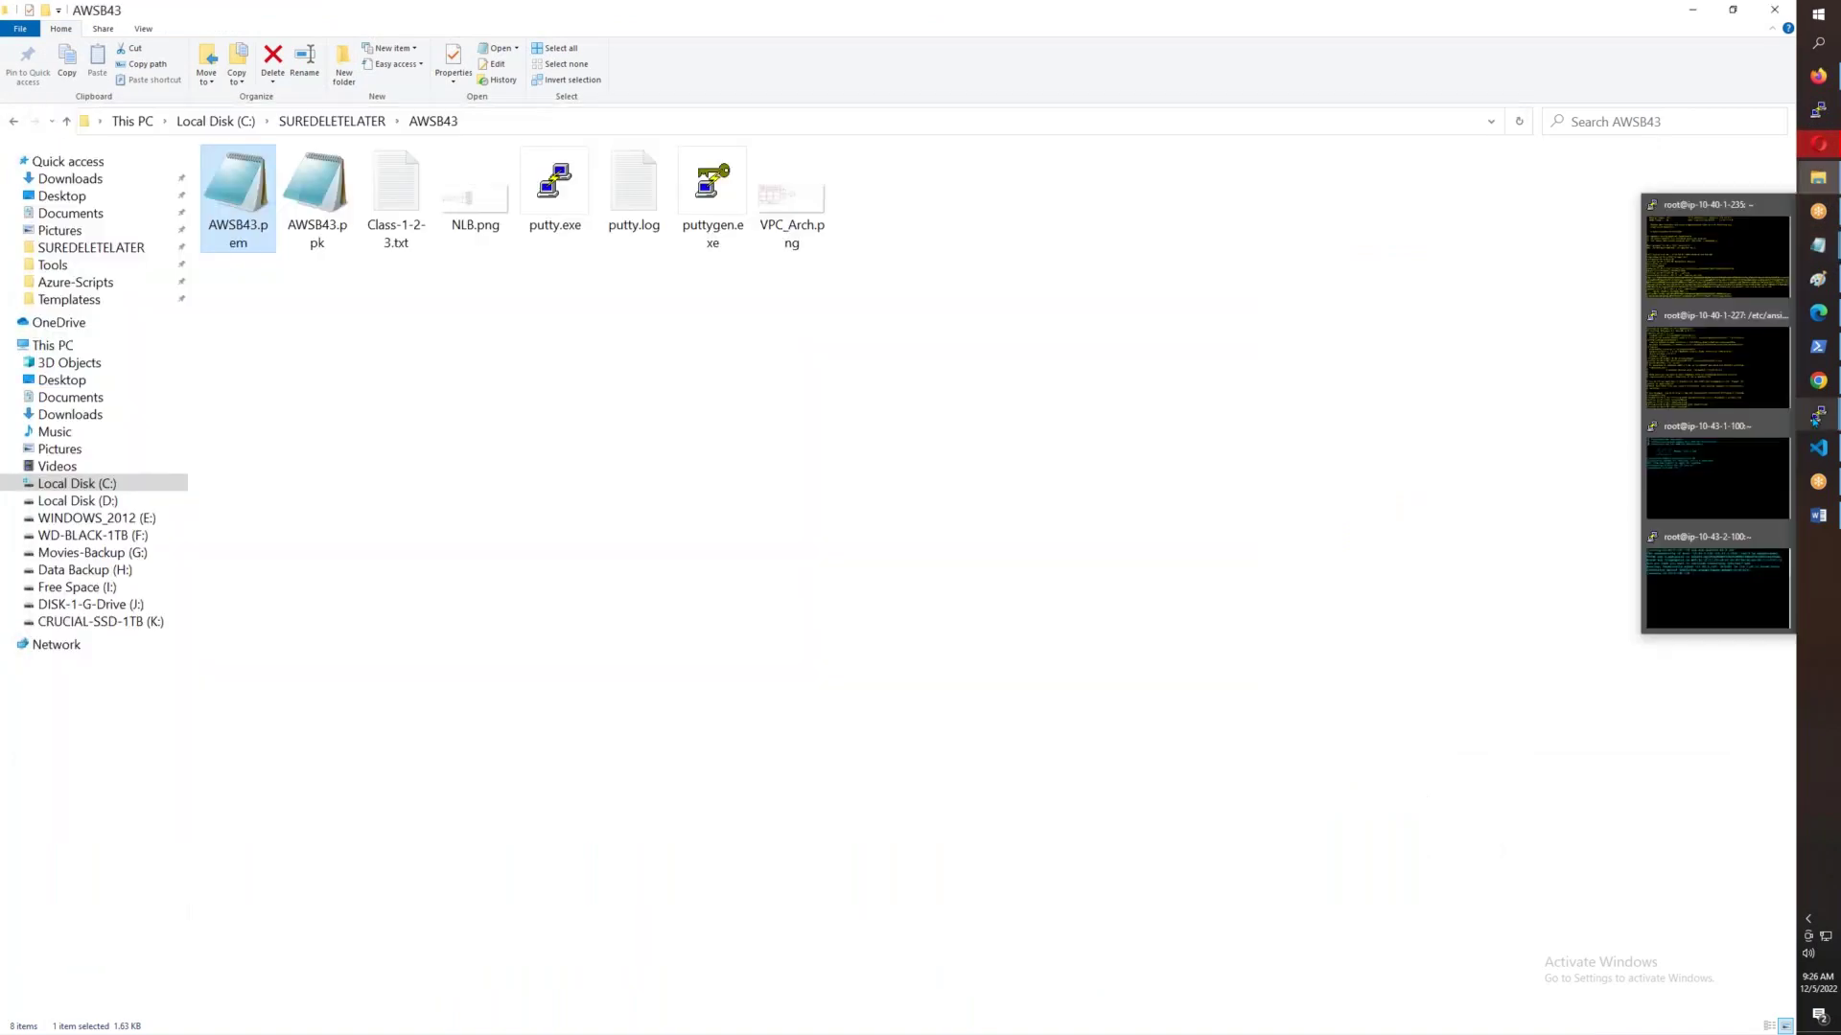
left_click(1708, 459)
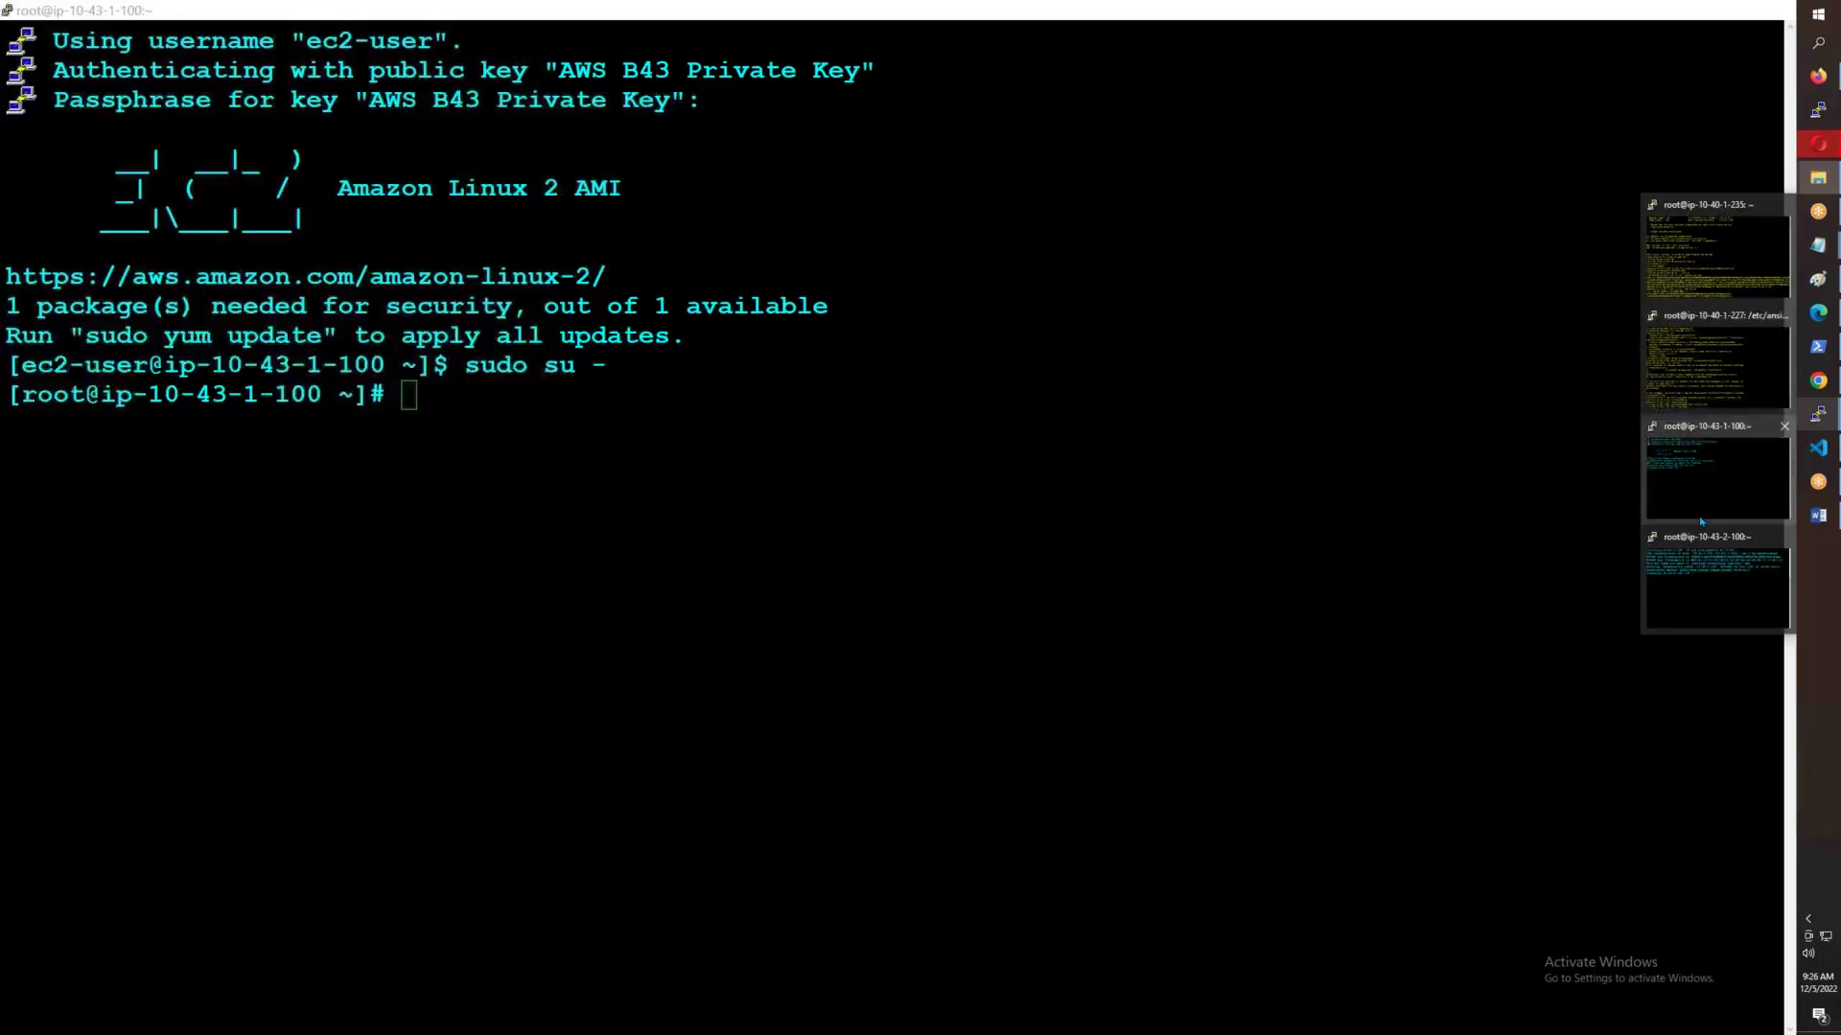
left_click(1716, 583)
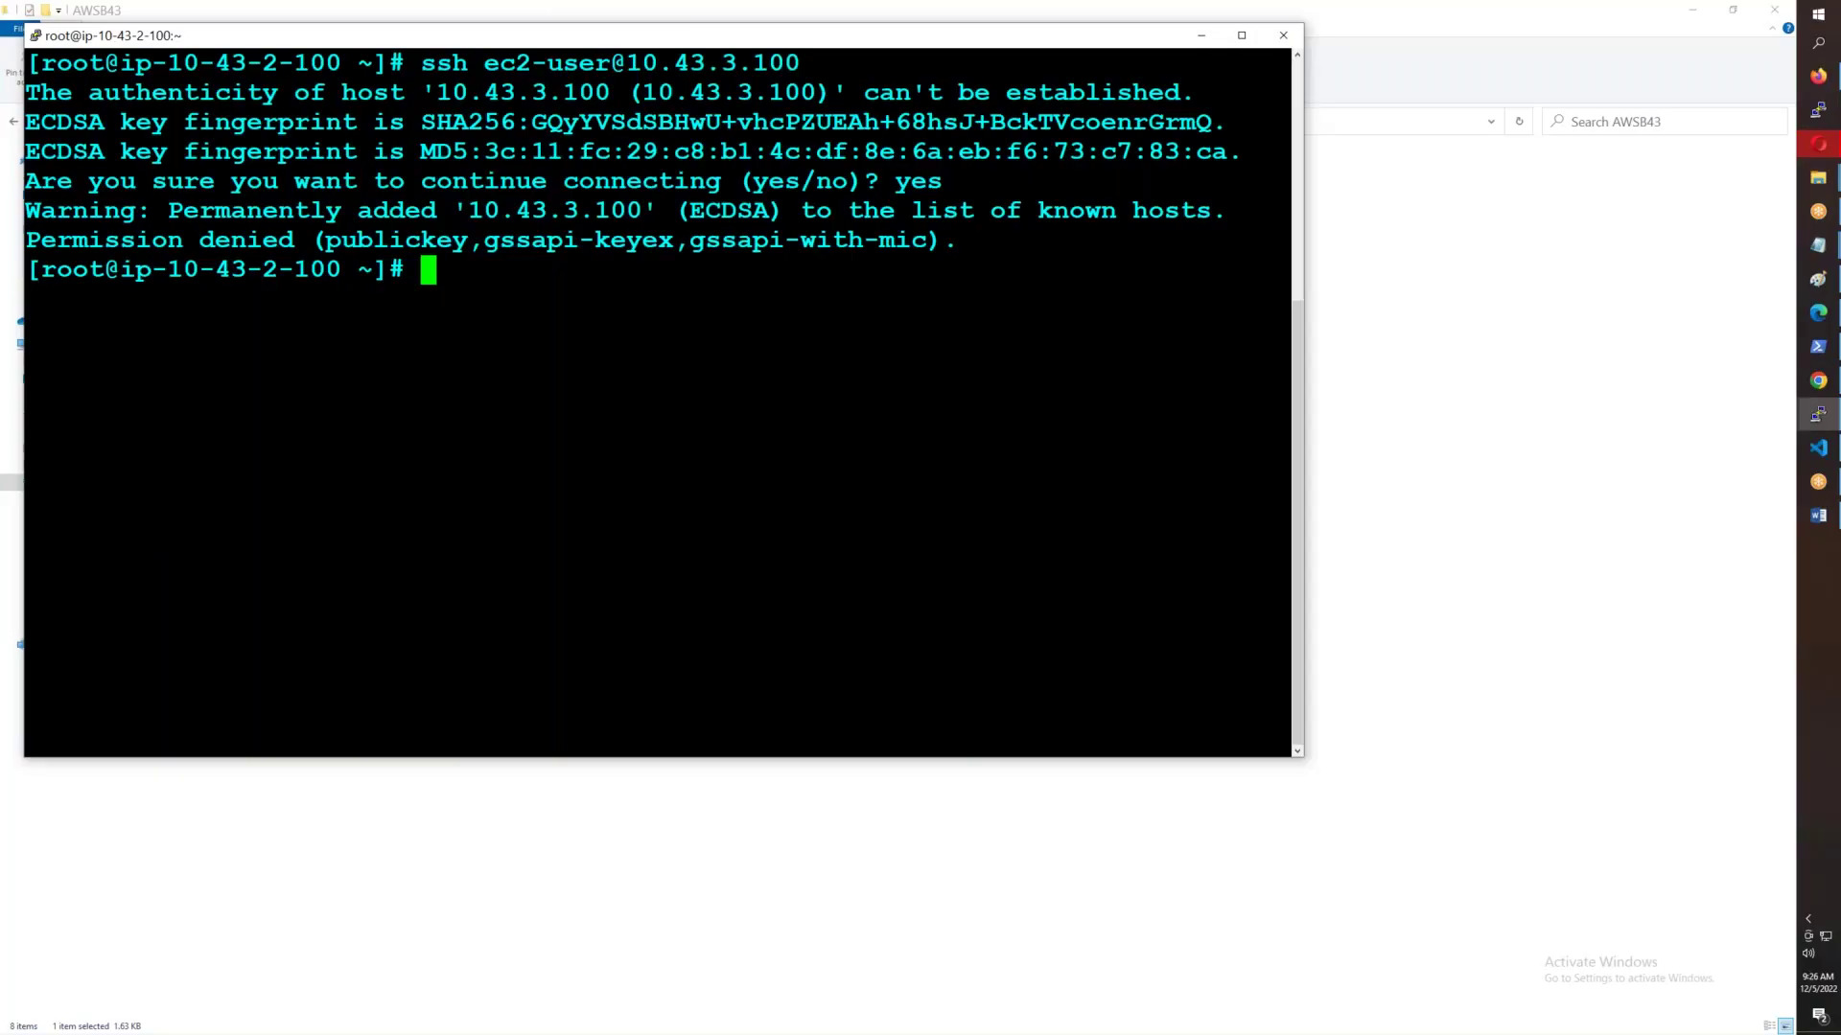
key("ctrl+l")
type("nano ")
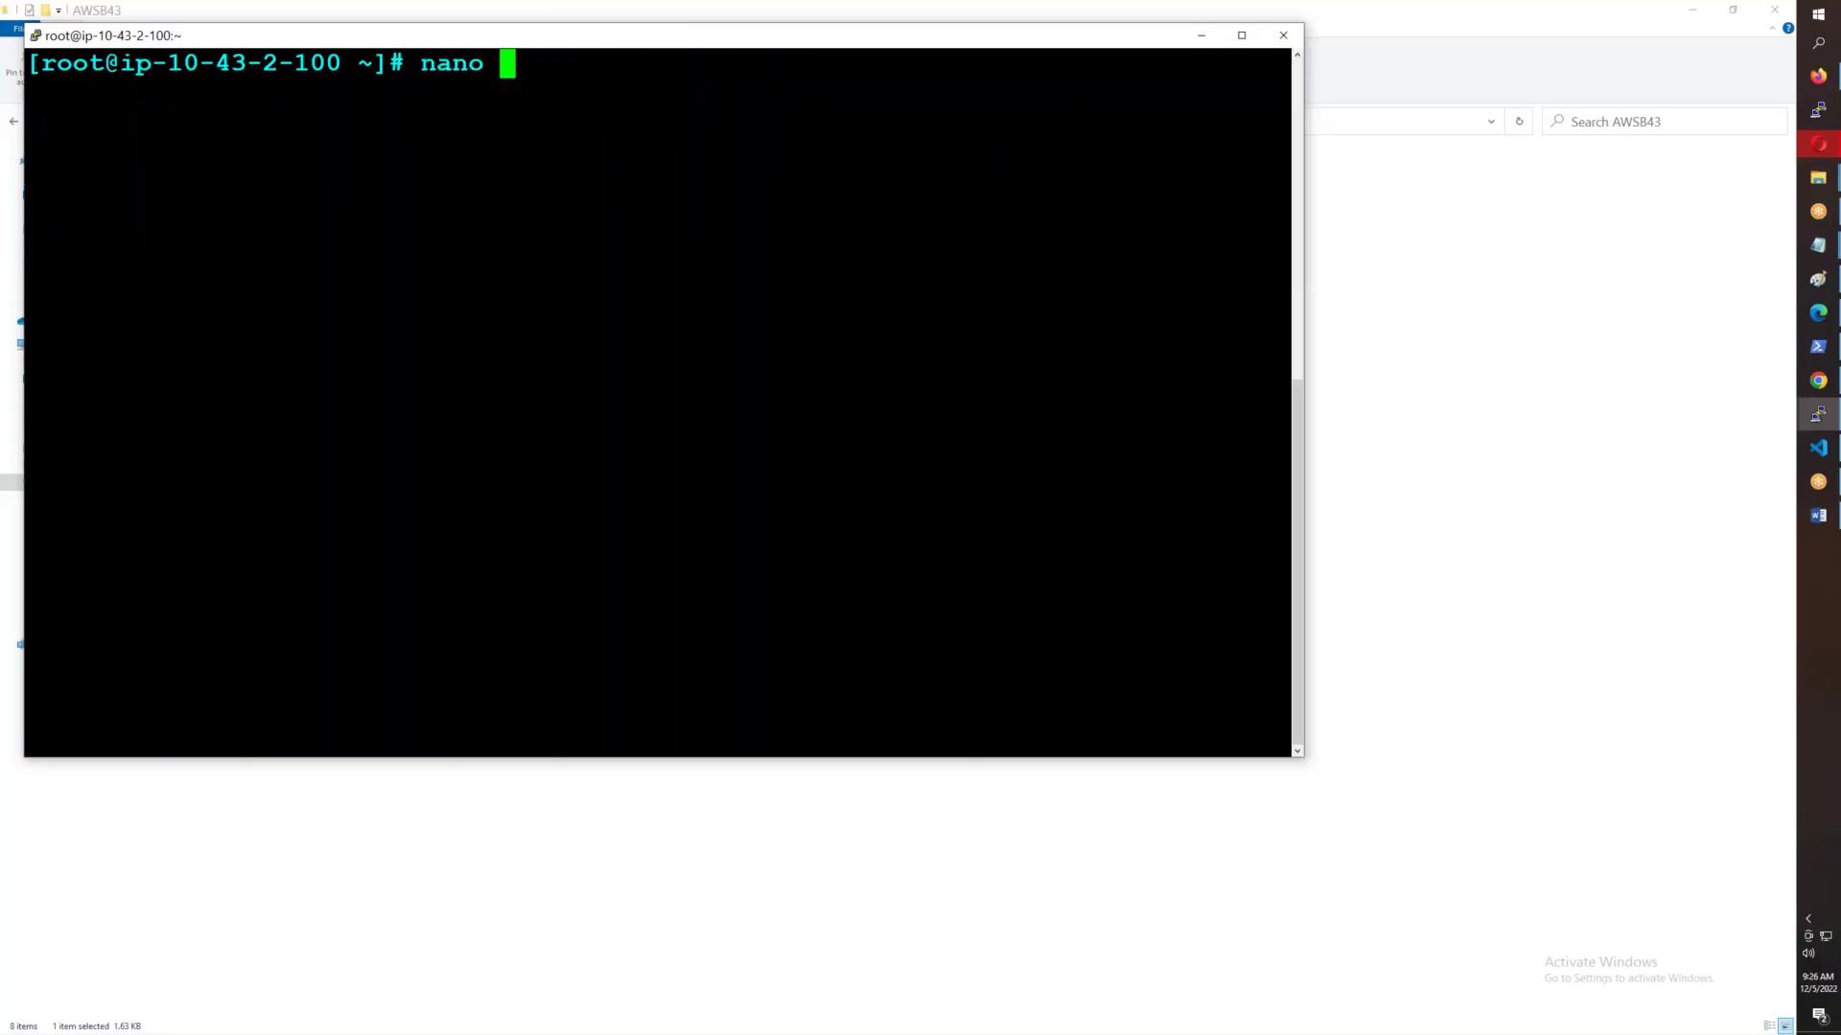
type("key.pem")
key("Return")
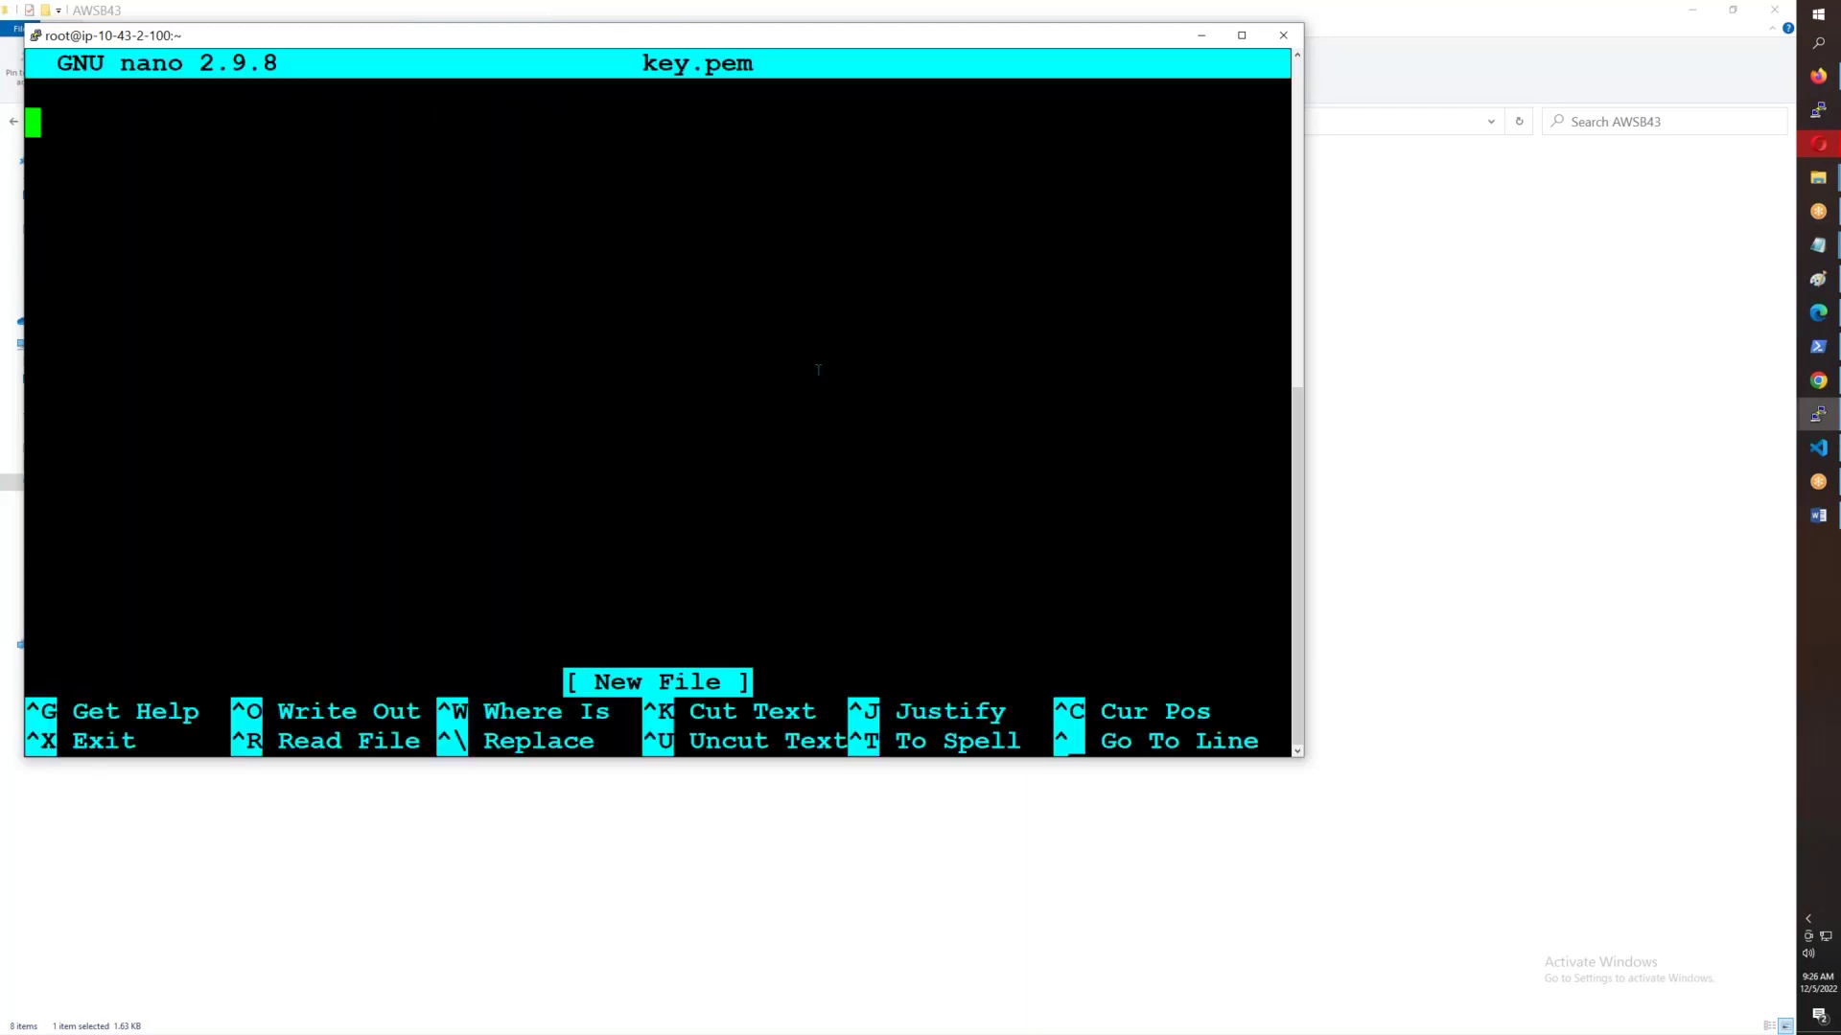
right_click(818, 370)
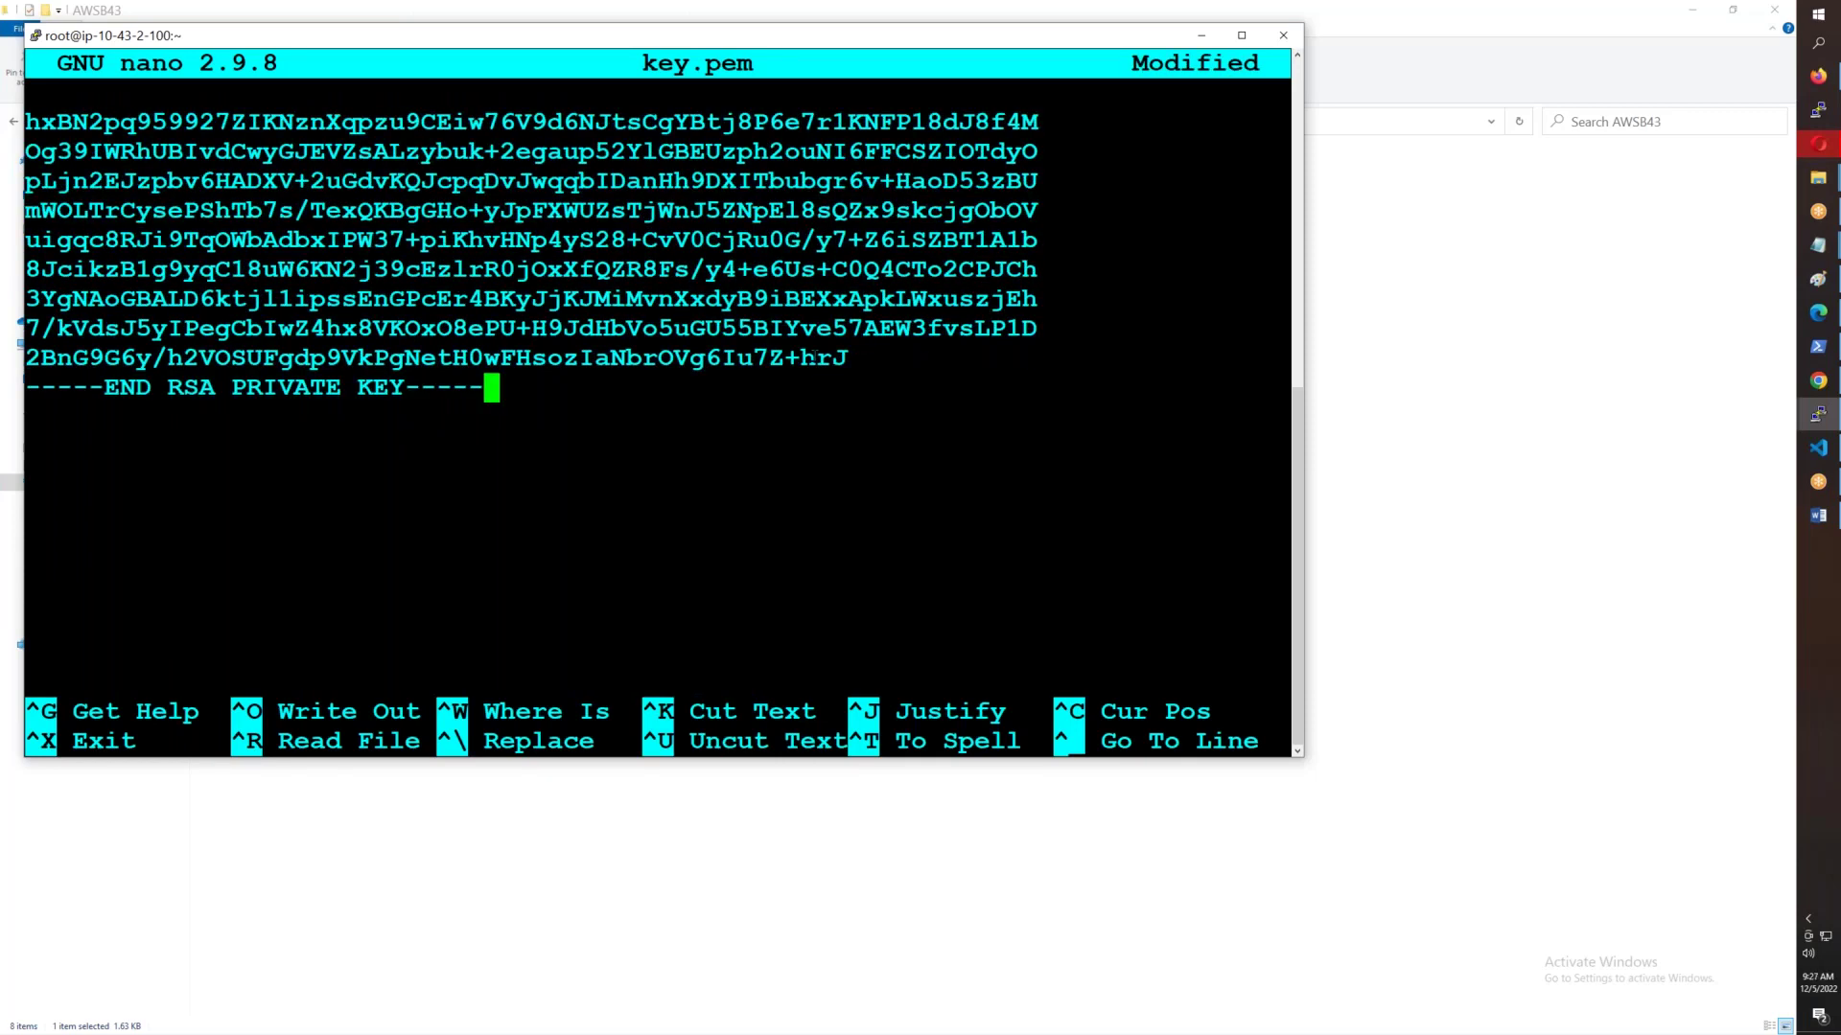
key("ctrl+x")
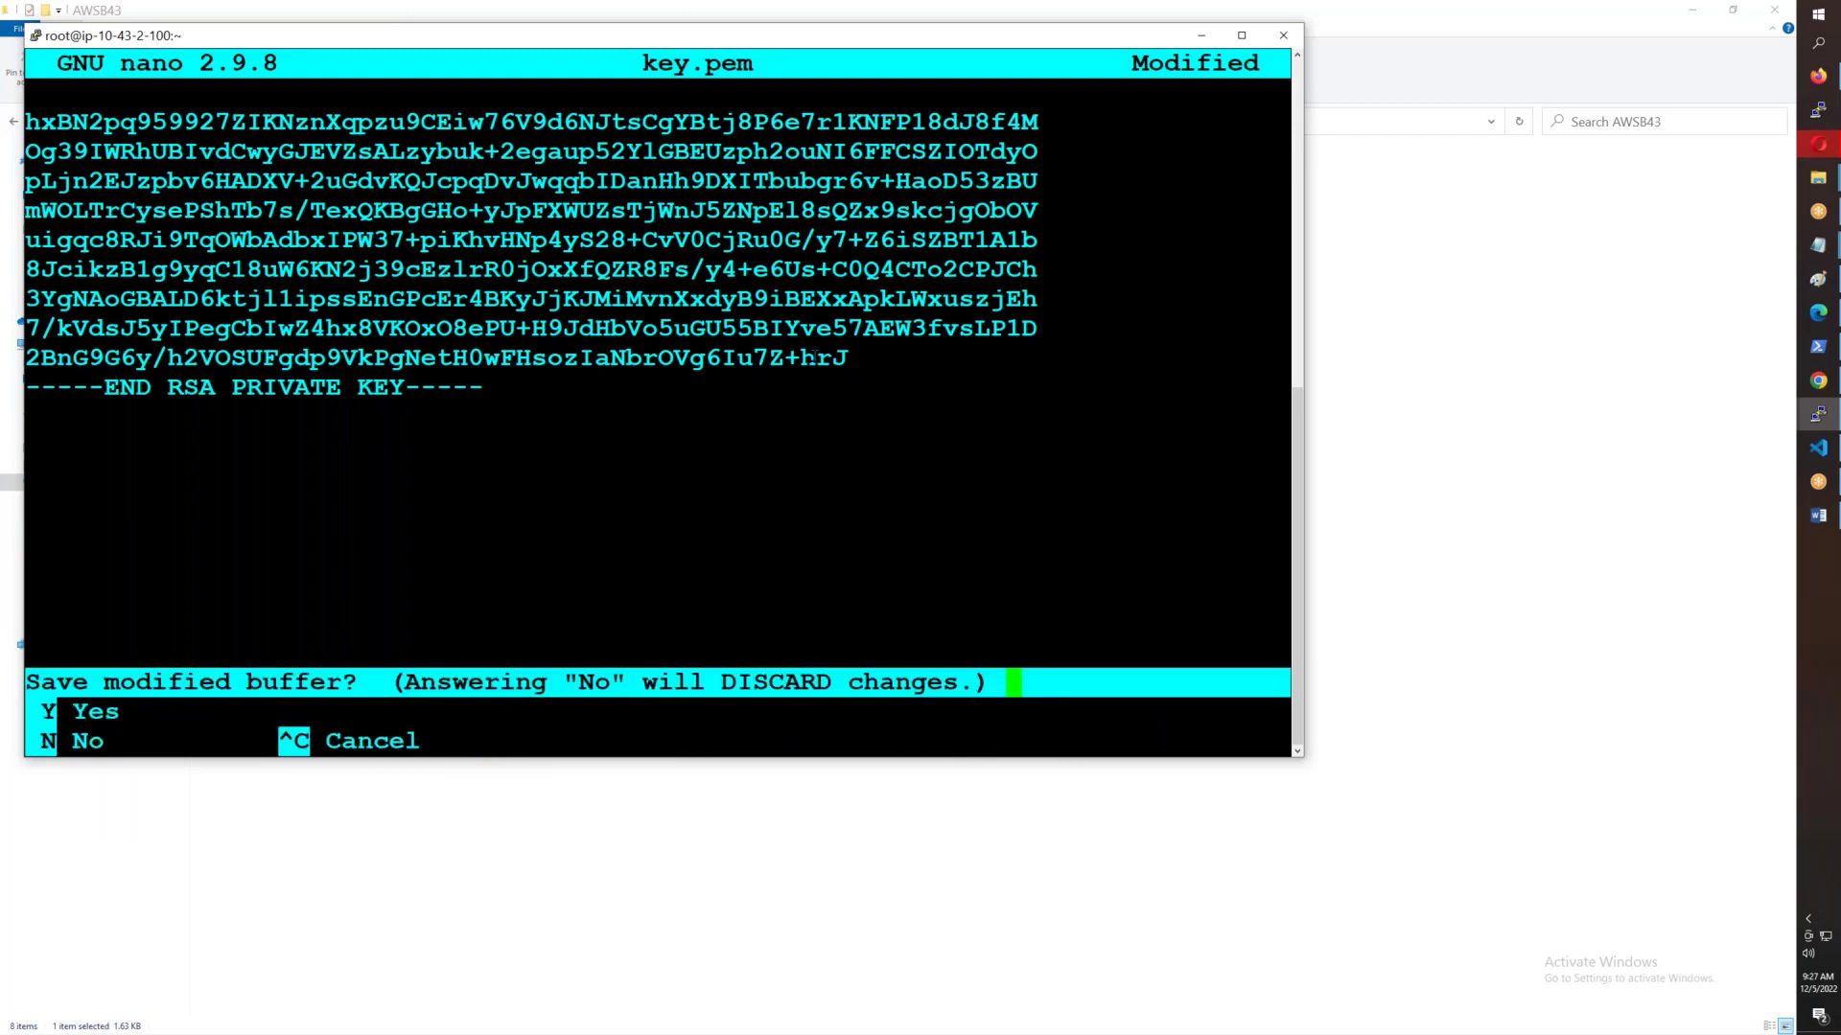
key("y")
key("Return")
- Reopen key.pem in a maximized terminal, paste the full key again, and save
key("Up")
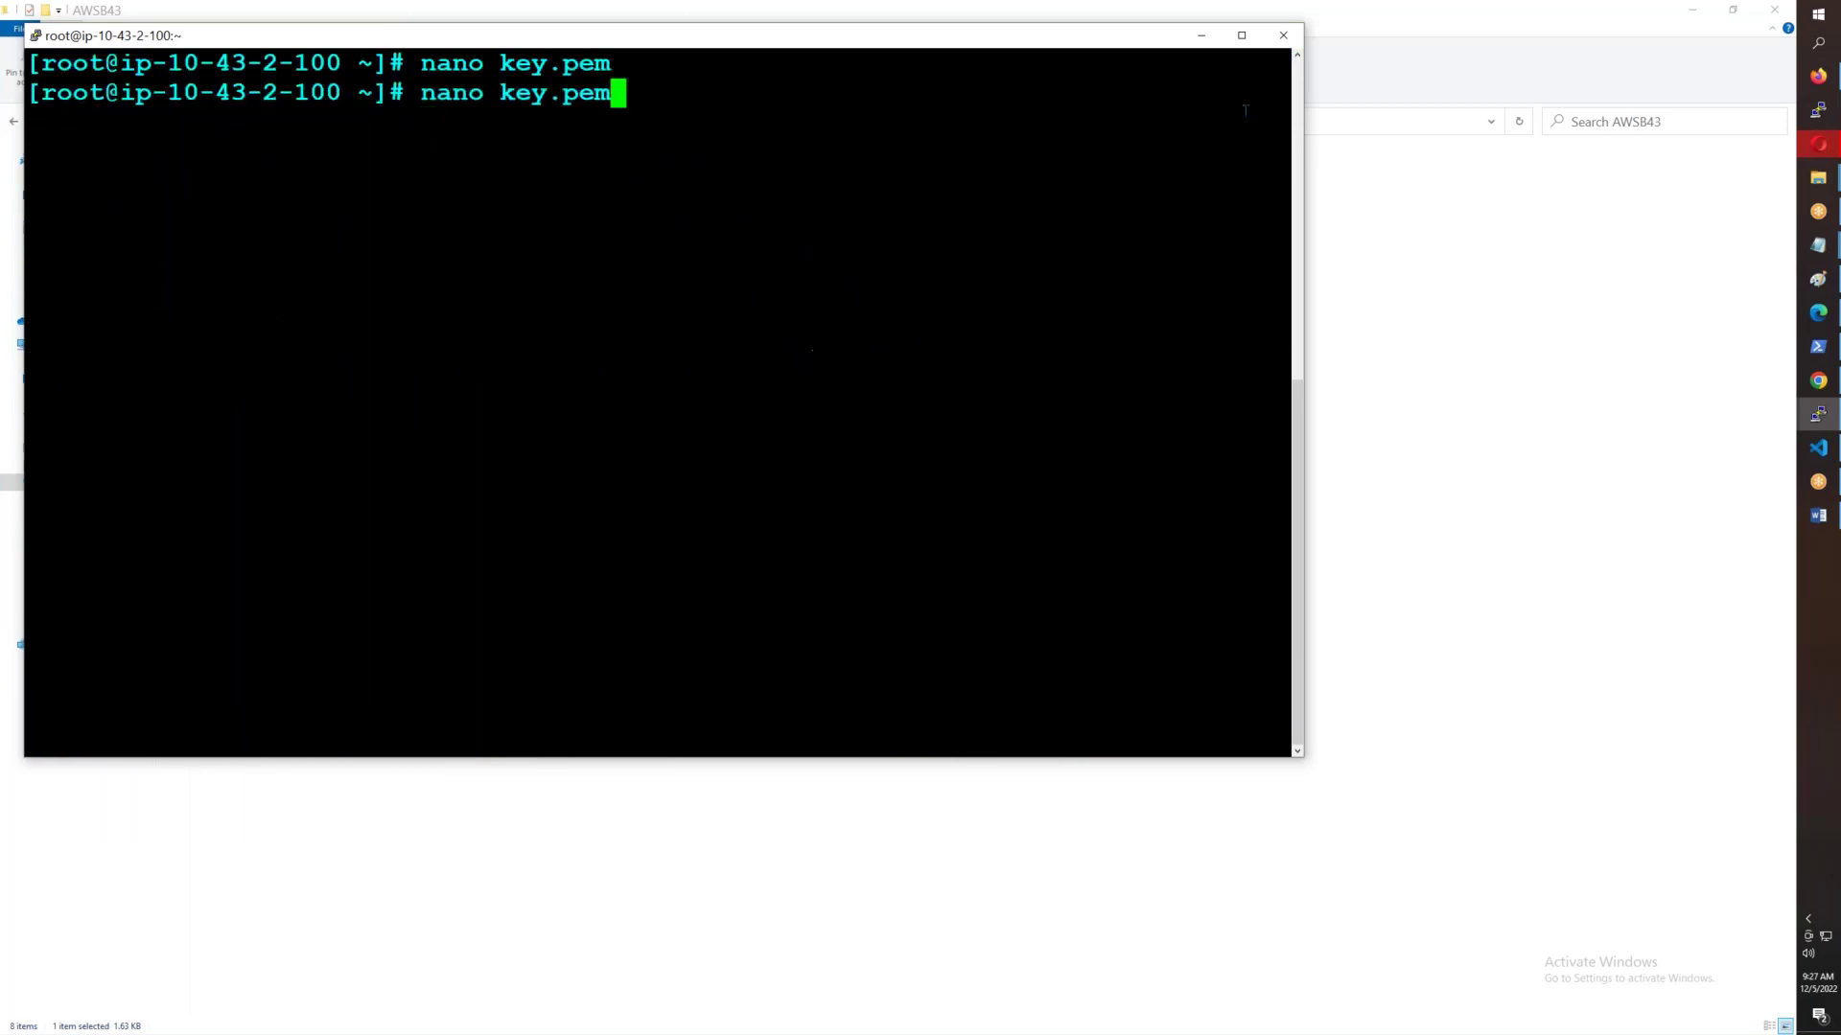
left_click(1241, 35)
key("Return")
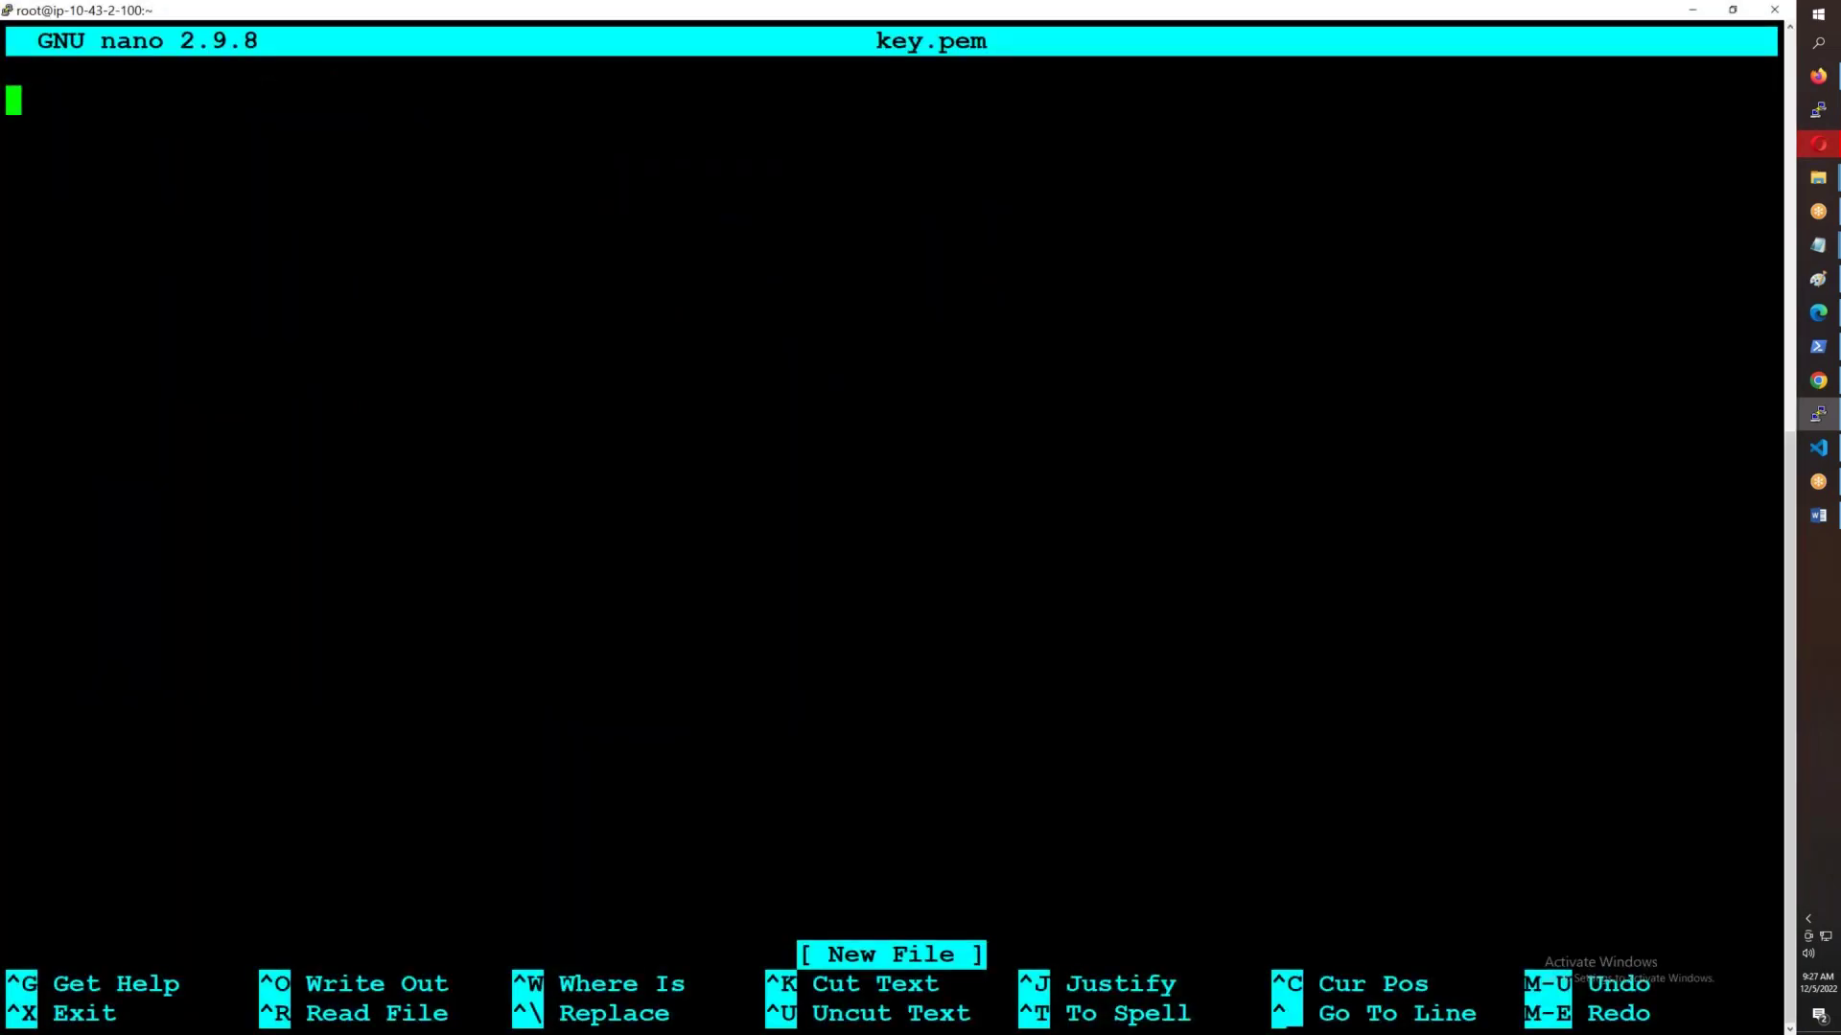
right_click(1290, 243)
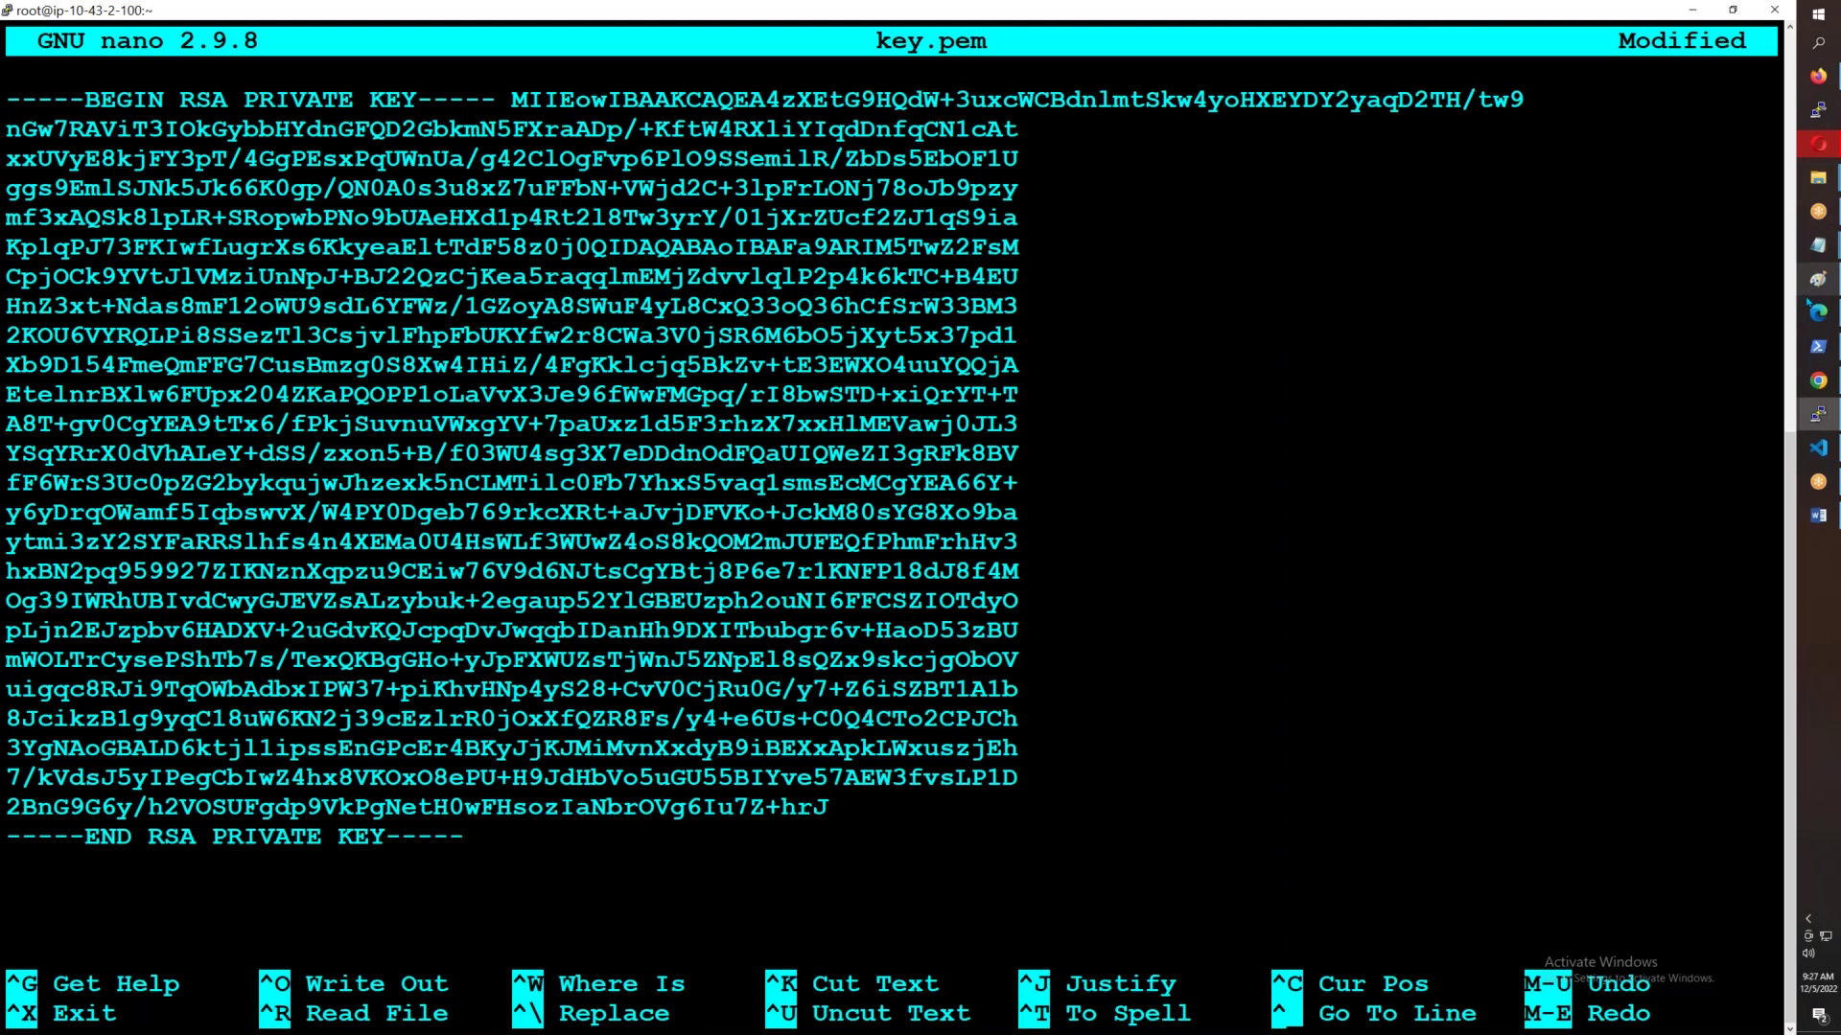
key("ctrl+x")
key("y")
key("Return")
- Reopen the AWSB43.pem key file and select its entire private key text
mouse_move(1817, 278)
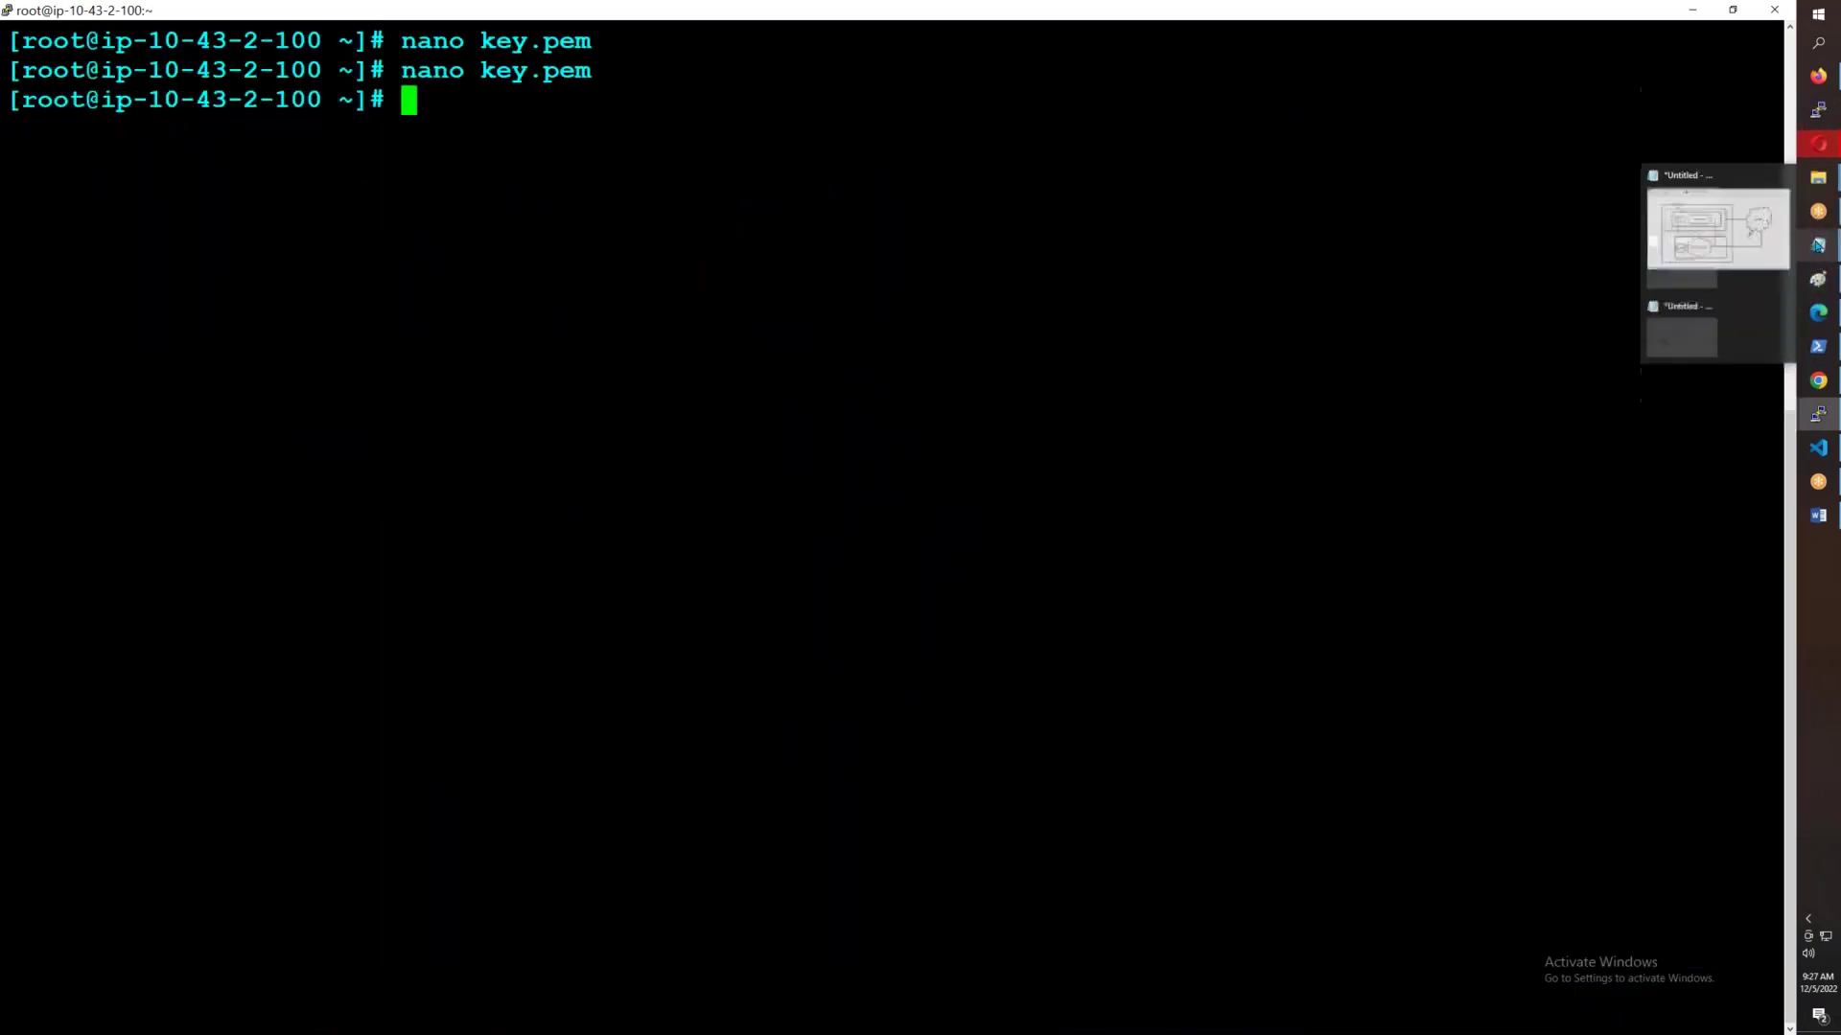
mouse_move(1818, 177)
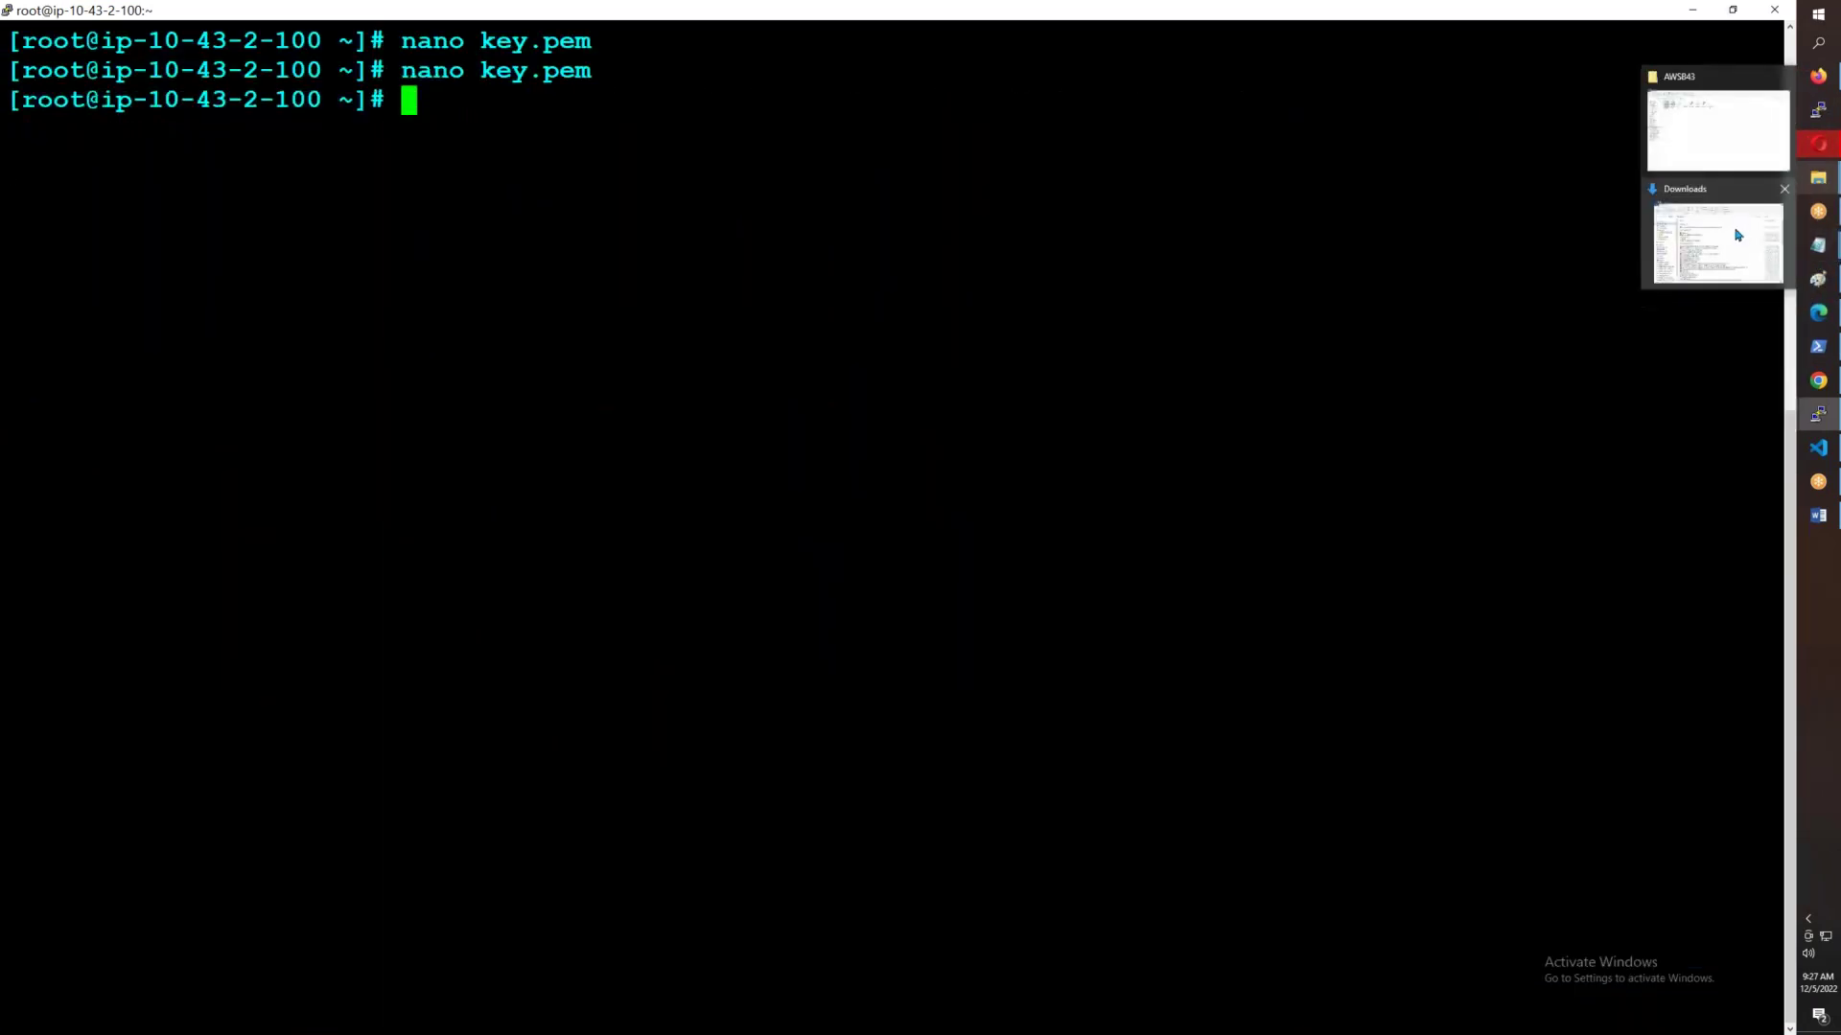
left_click(1711, 168)
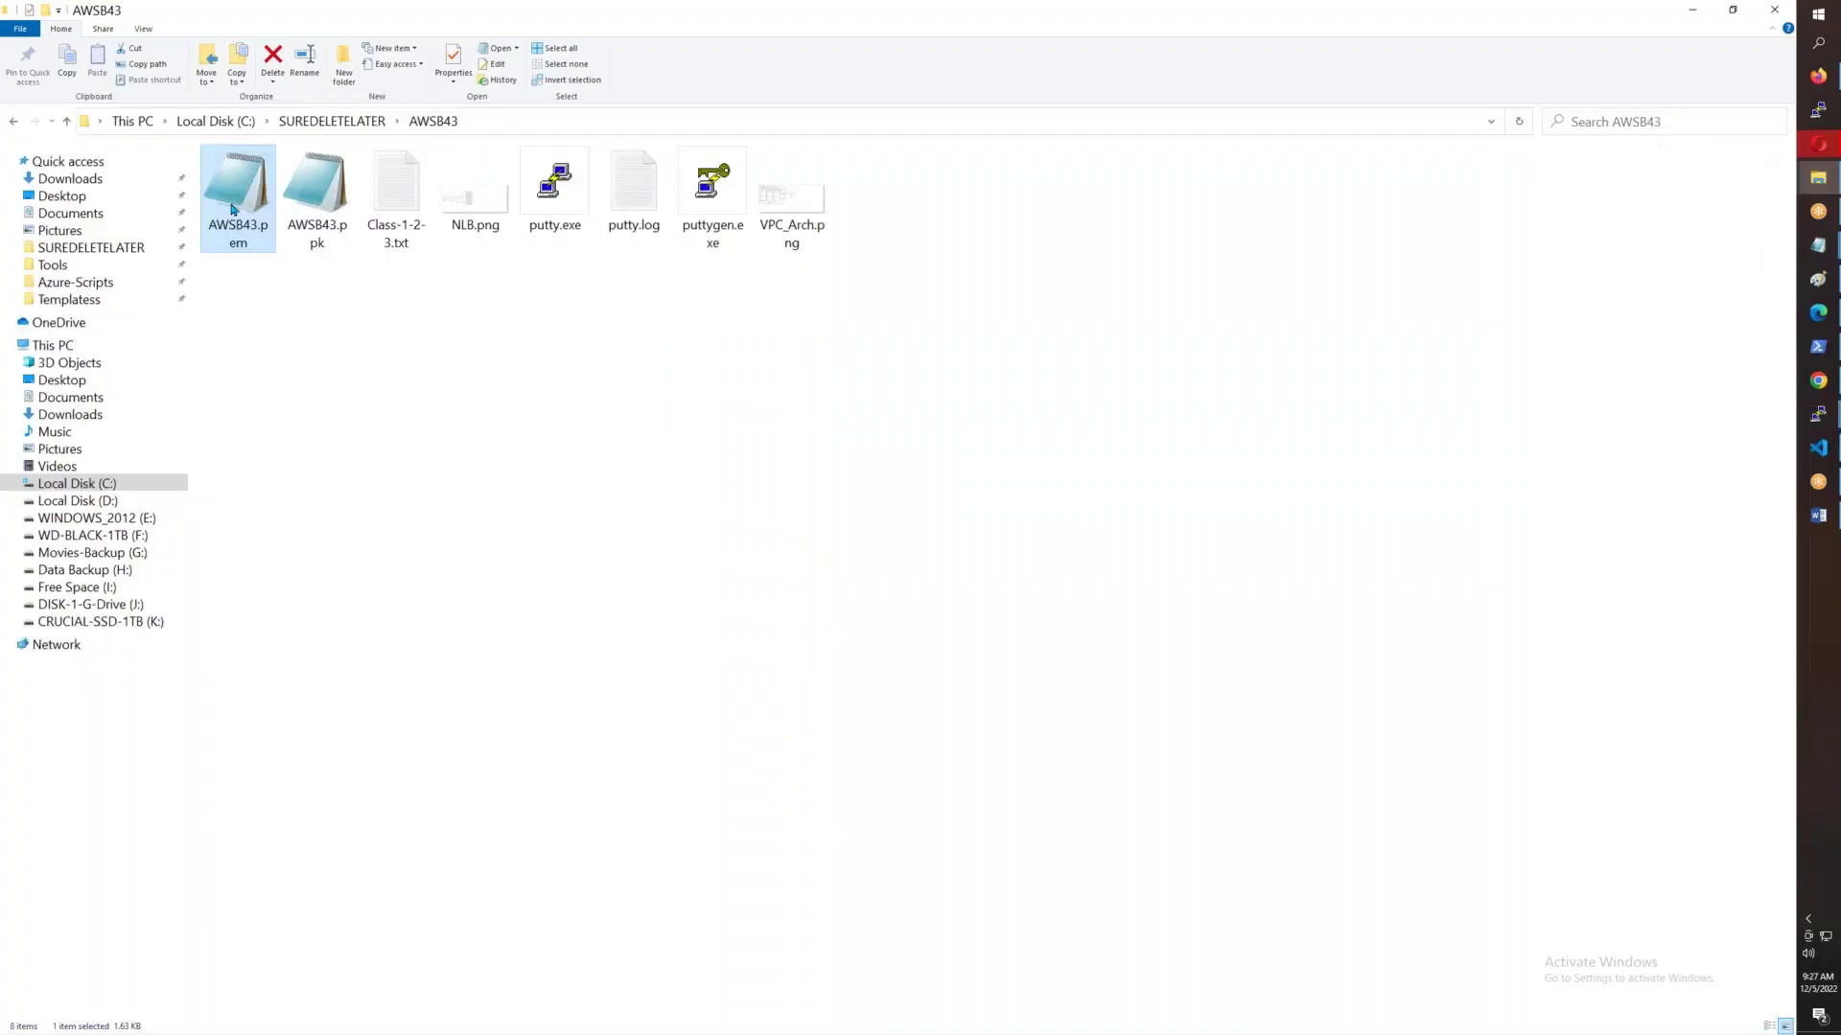
key("Return")
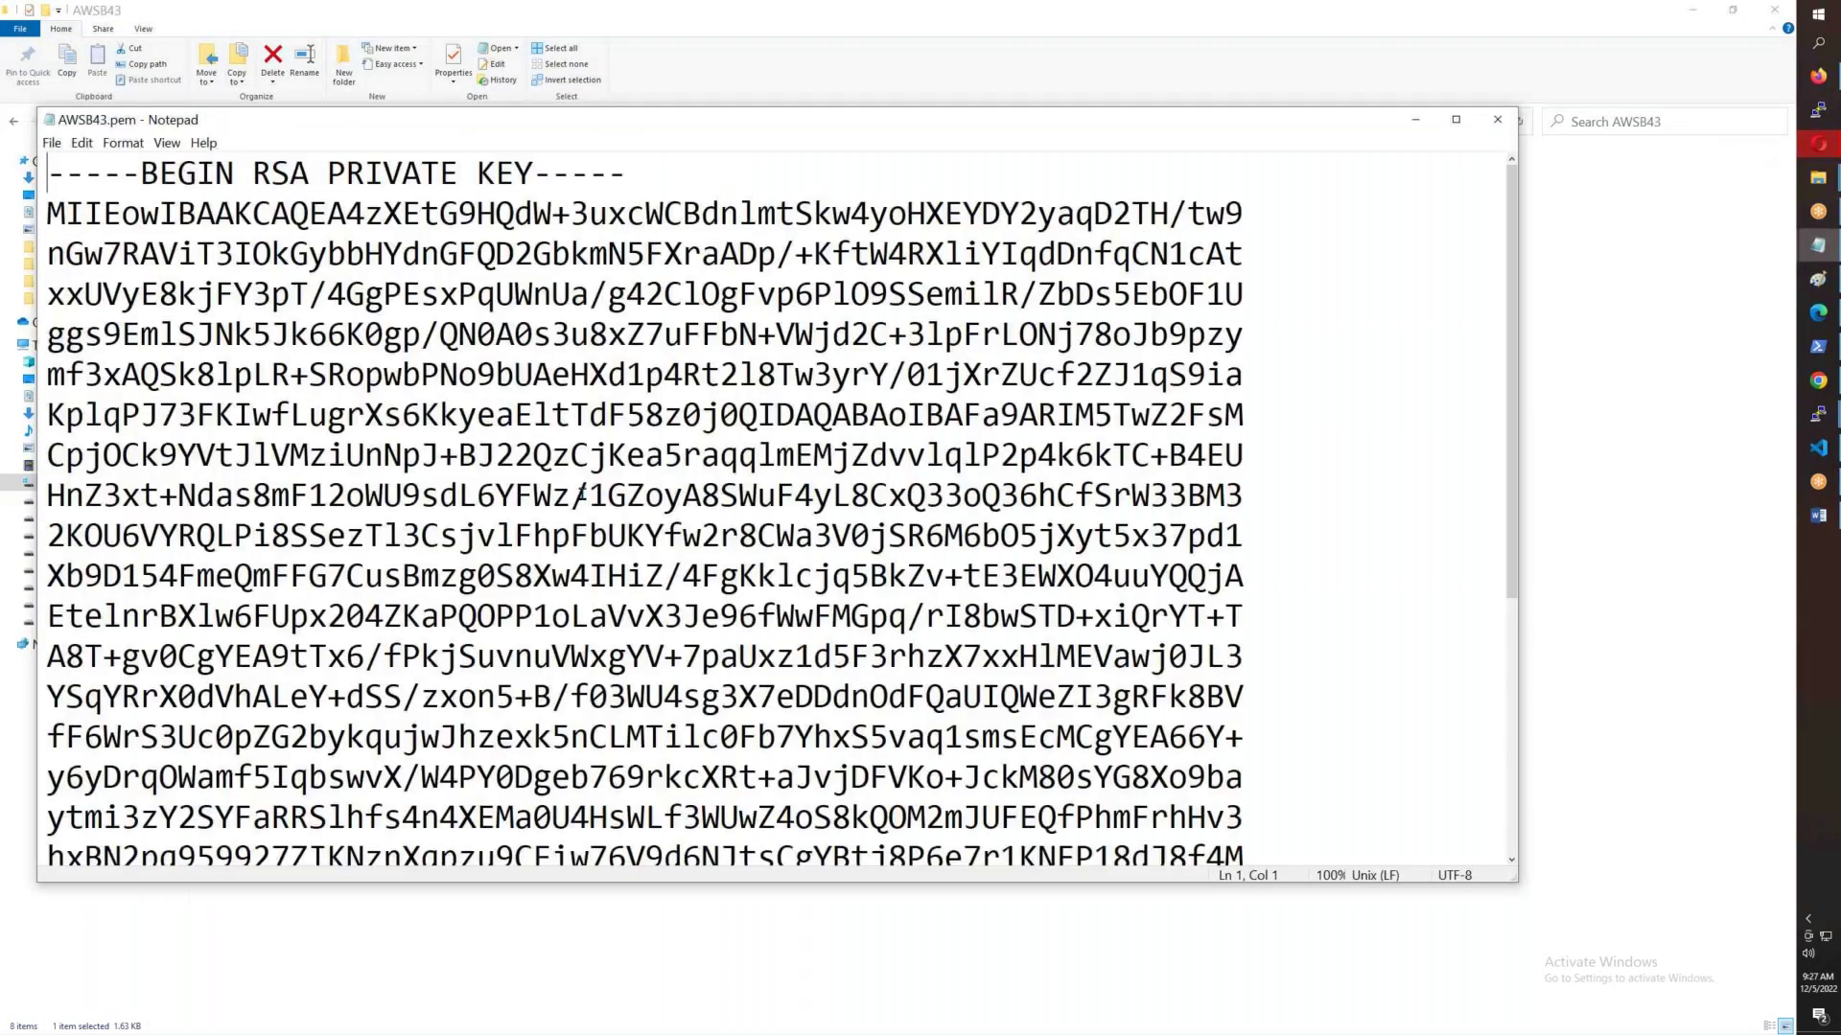
left_click_drag(43, 160, 374, 575)
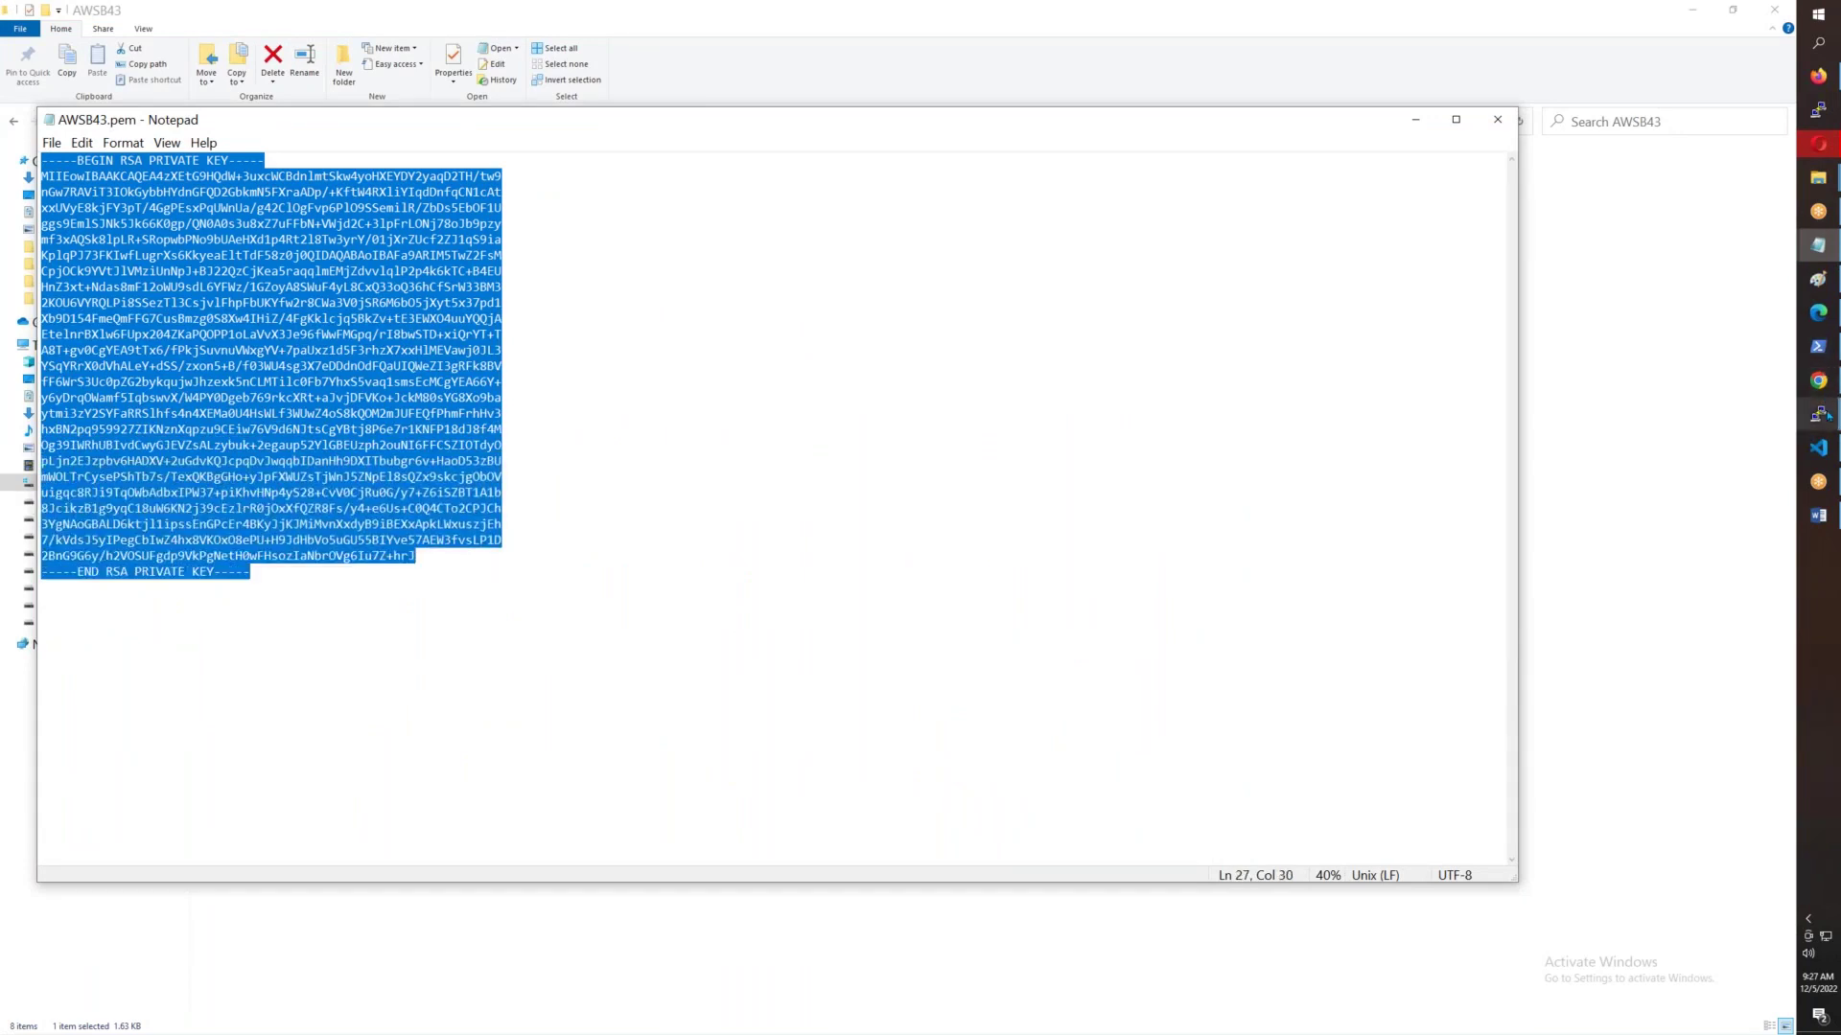
- Paste the key into key.pem, move the key body onto its own line, and save
mouse_move(1825, 416)
left_click(1716, 580)
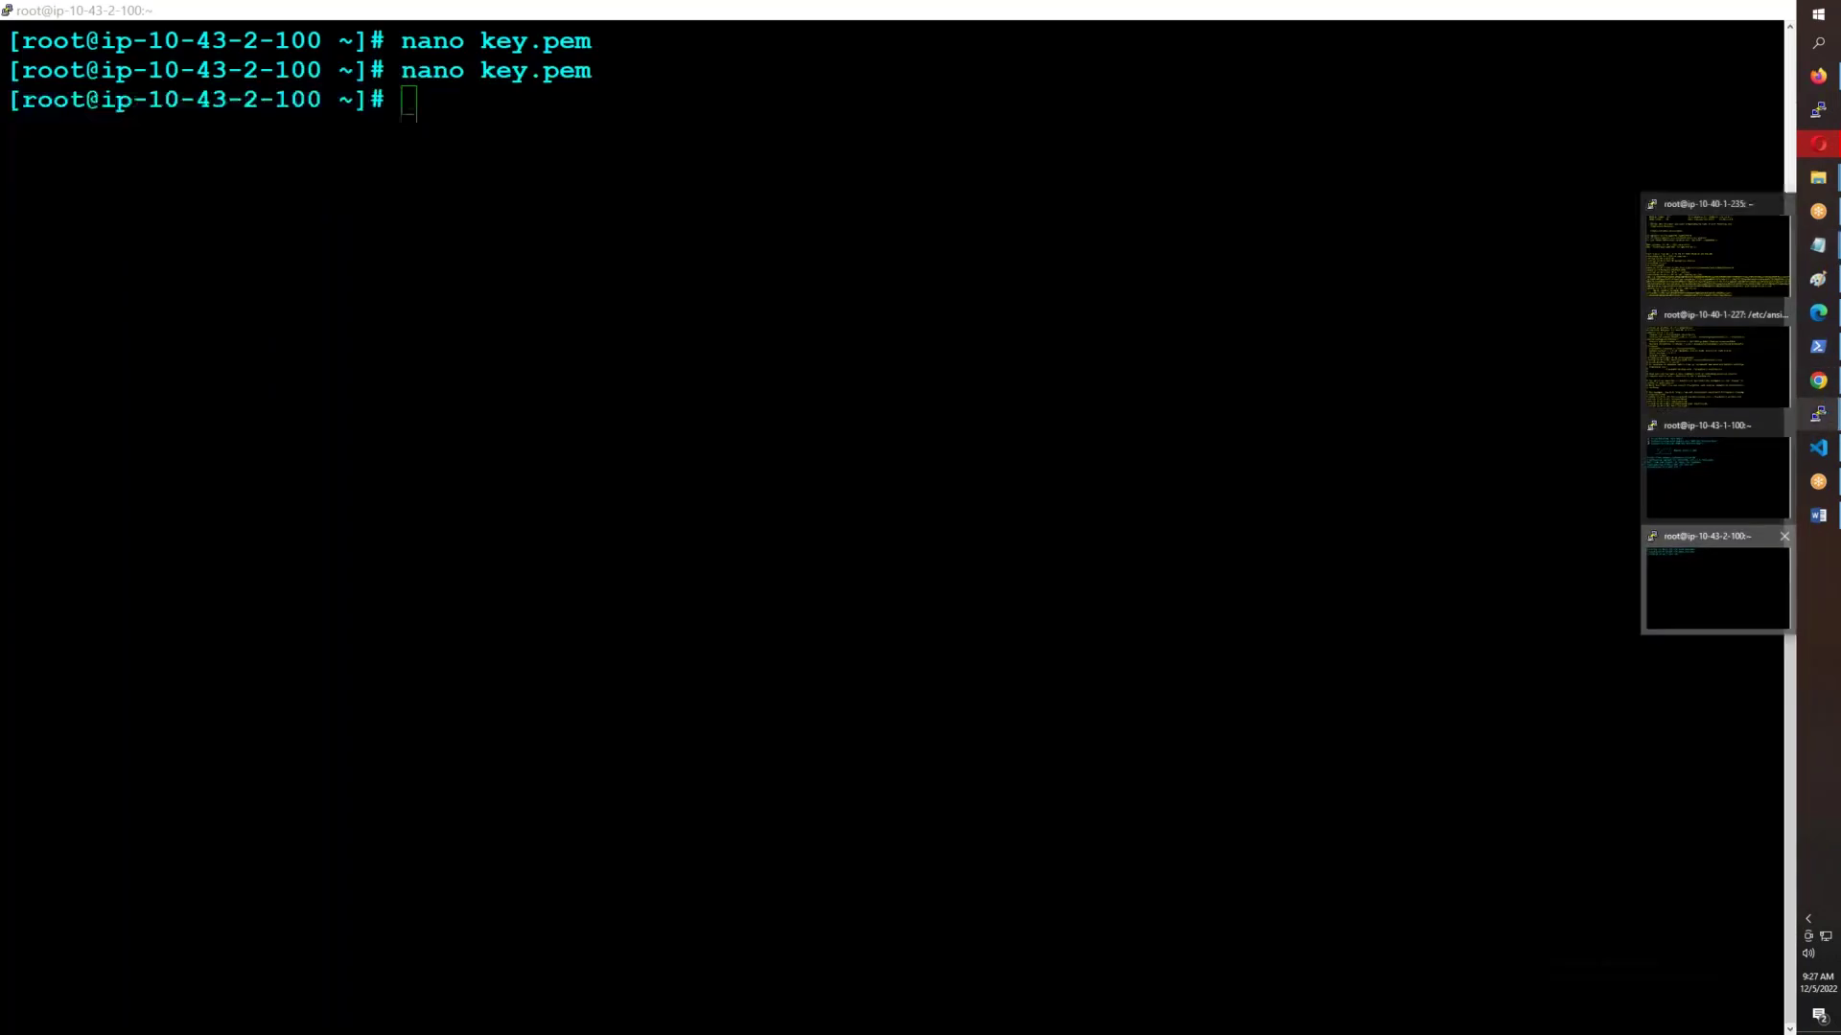
key("Up")
key("Return")
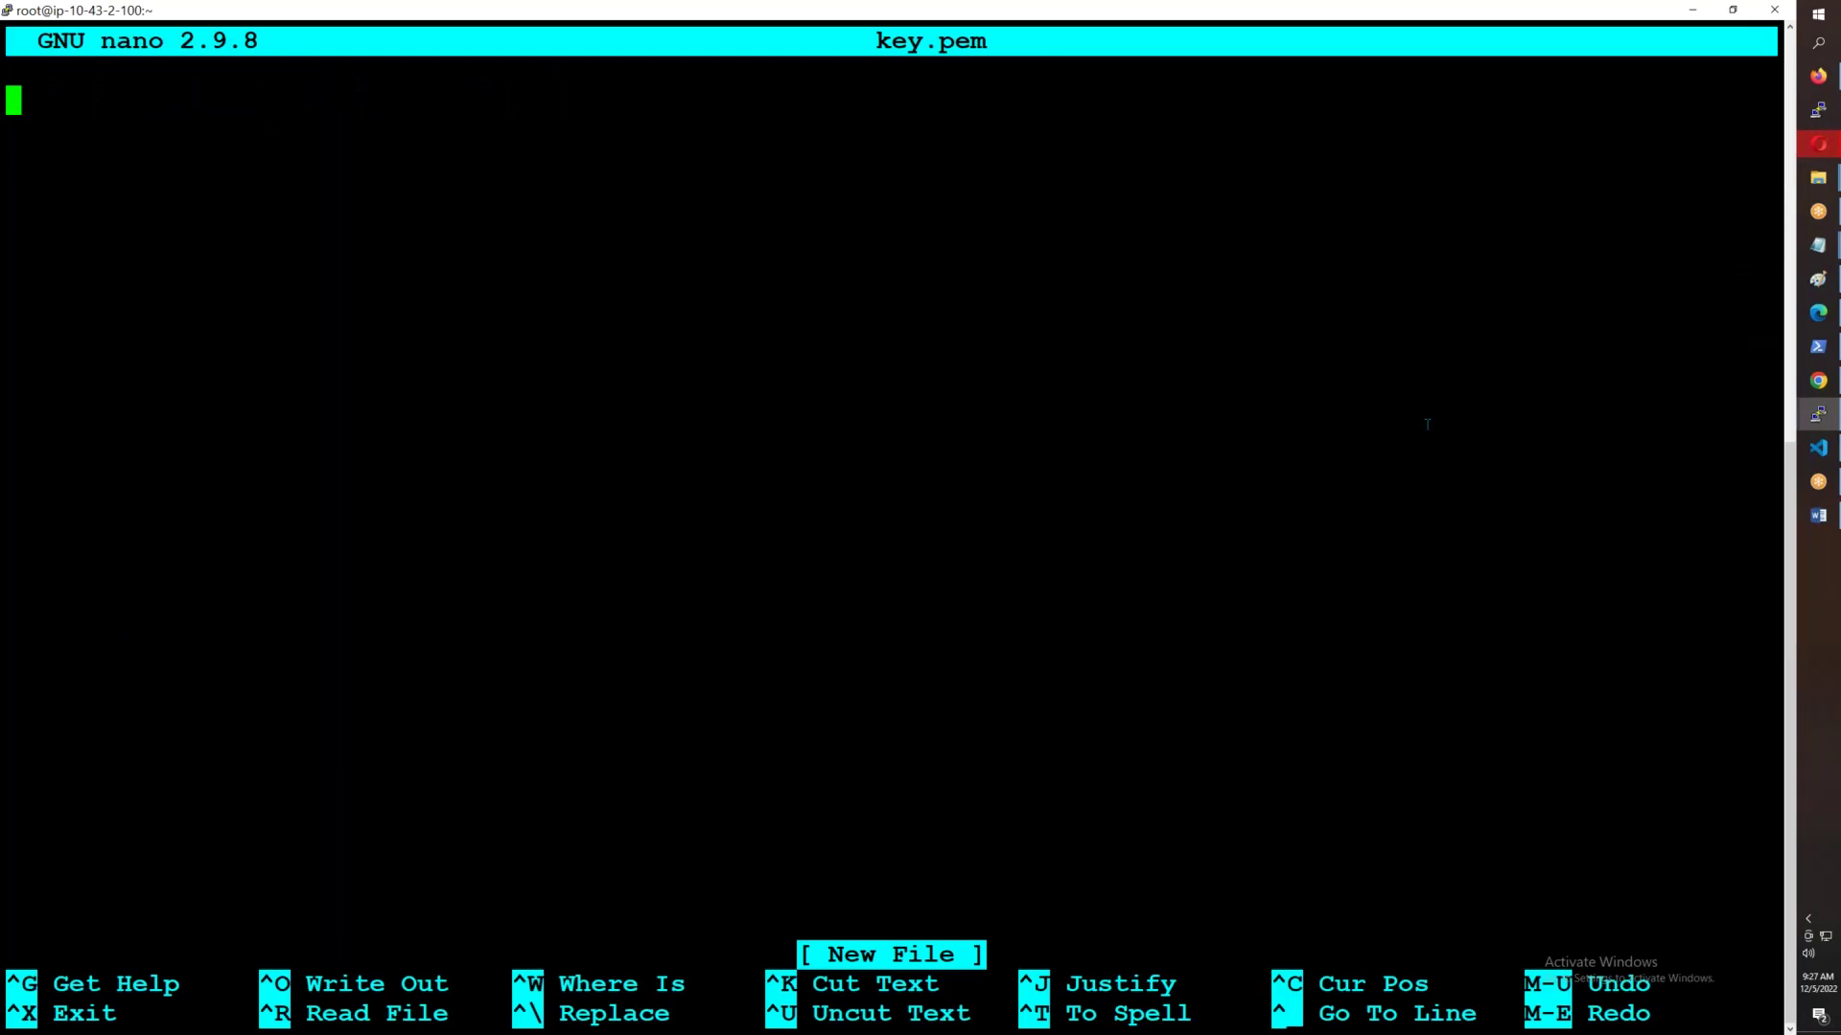
right_click(1427, 424)
key("Up")
key("Up")
key("Up")
key("Up")
key("Up")
key("Up")
key("Up")
key("Up")
key("Up")
key("Up")
key("Up")
key("Up")
key("Up")
key("Up")
key("Up")
key("Up")
key("Up")
key("Up")
key("Up")
key("Up")
key("Right")
key("Right")
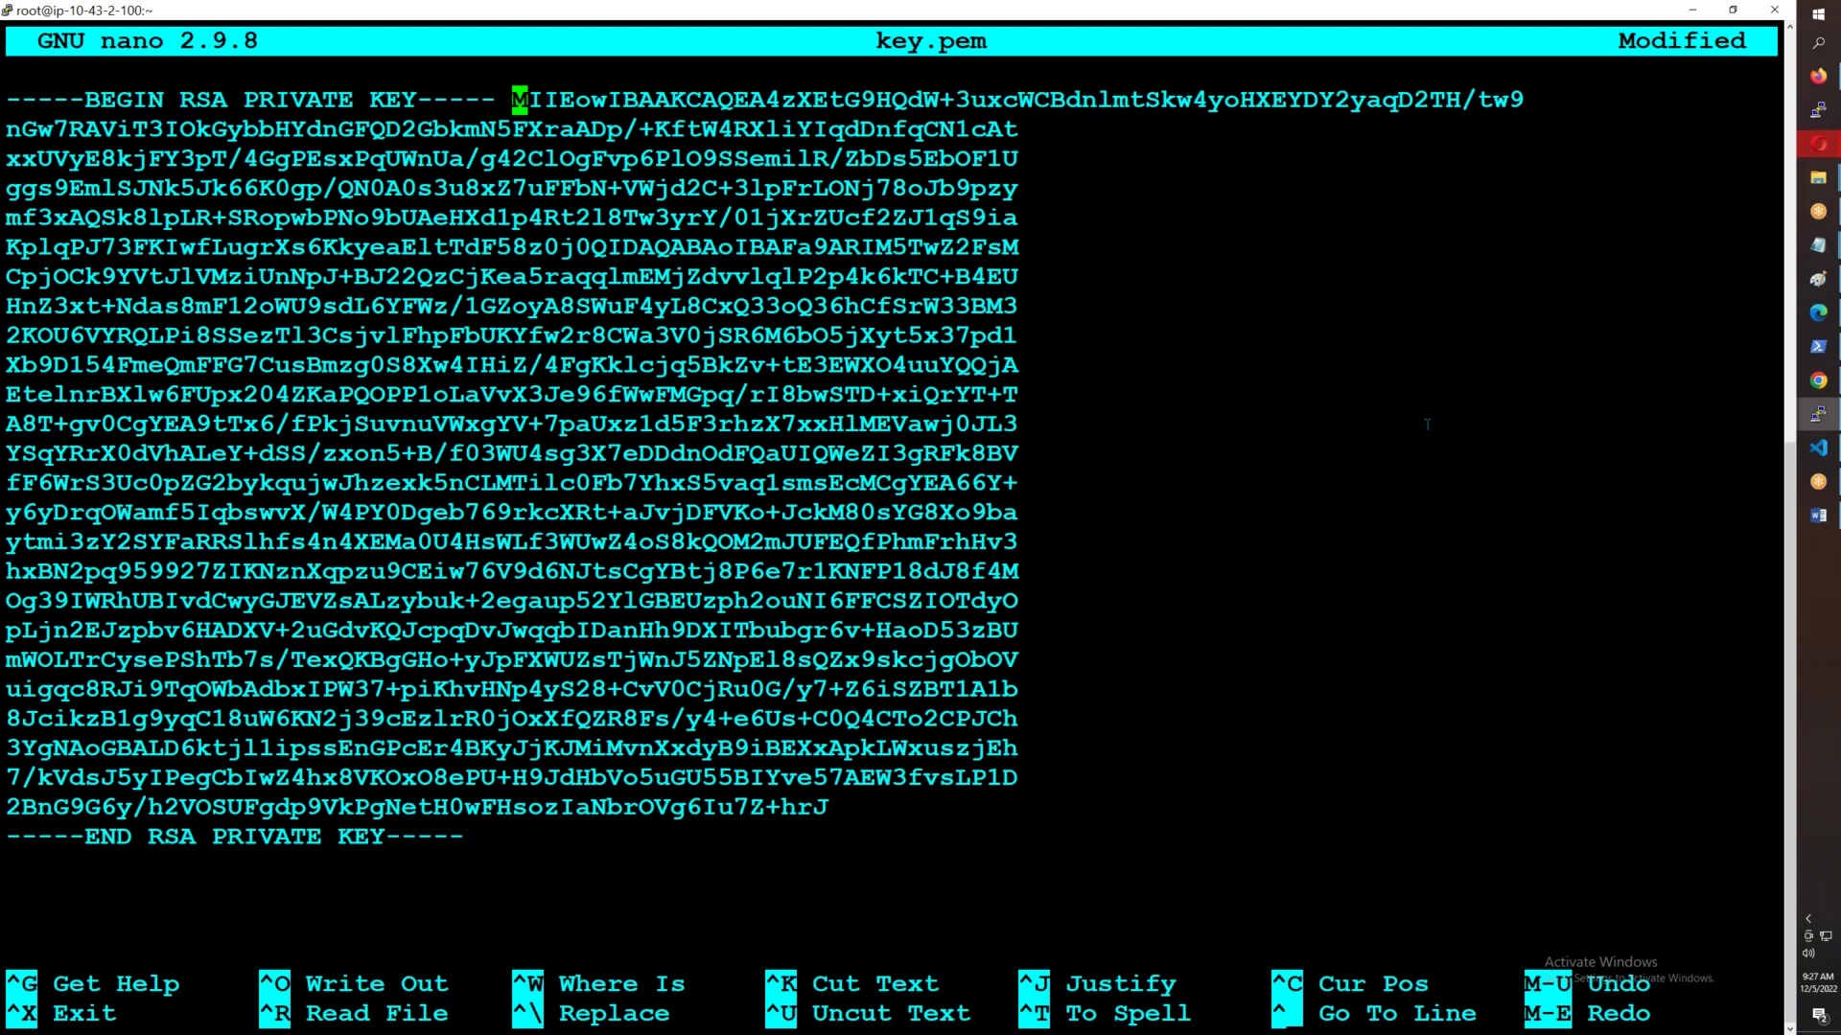
key("Return")
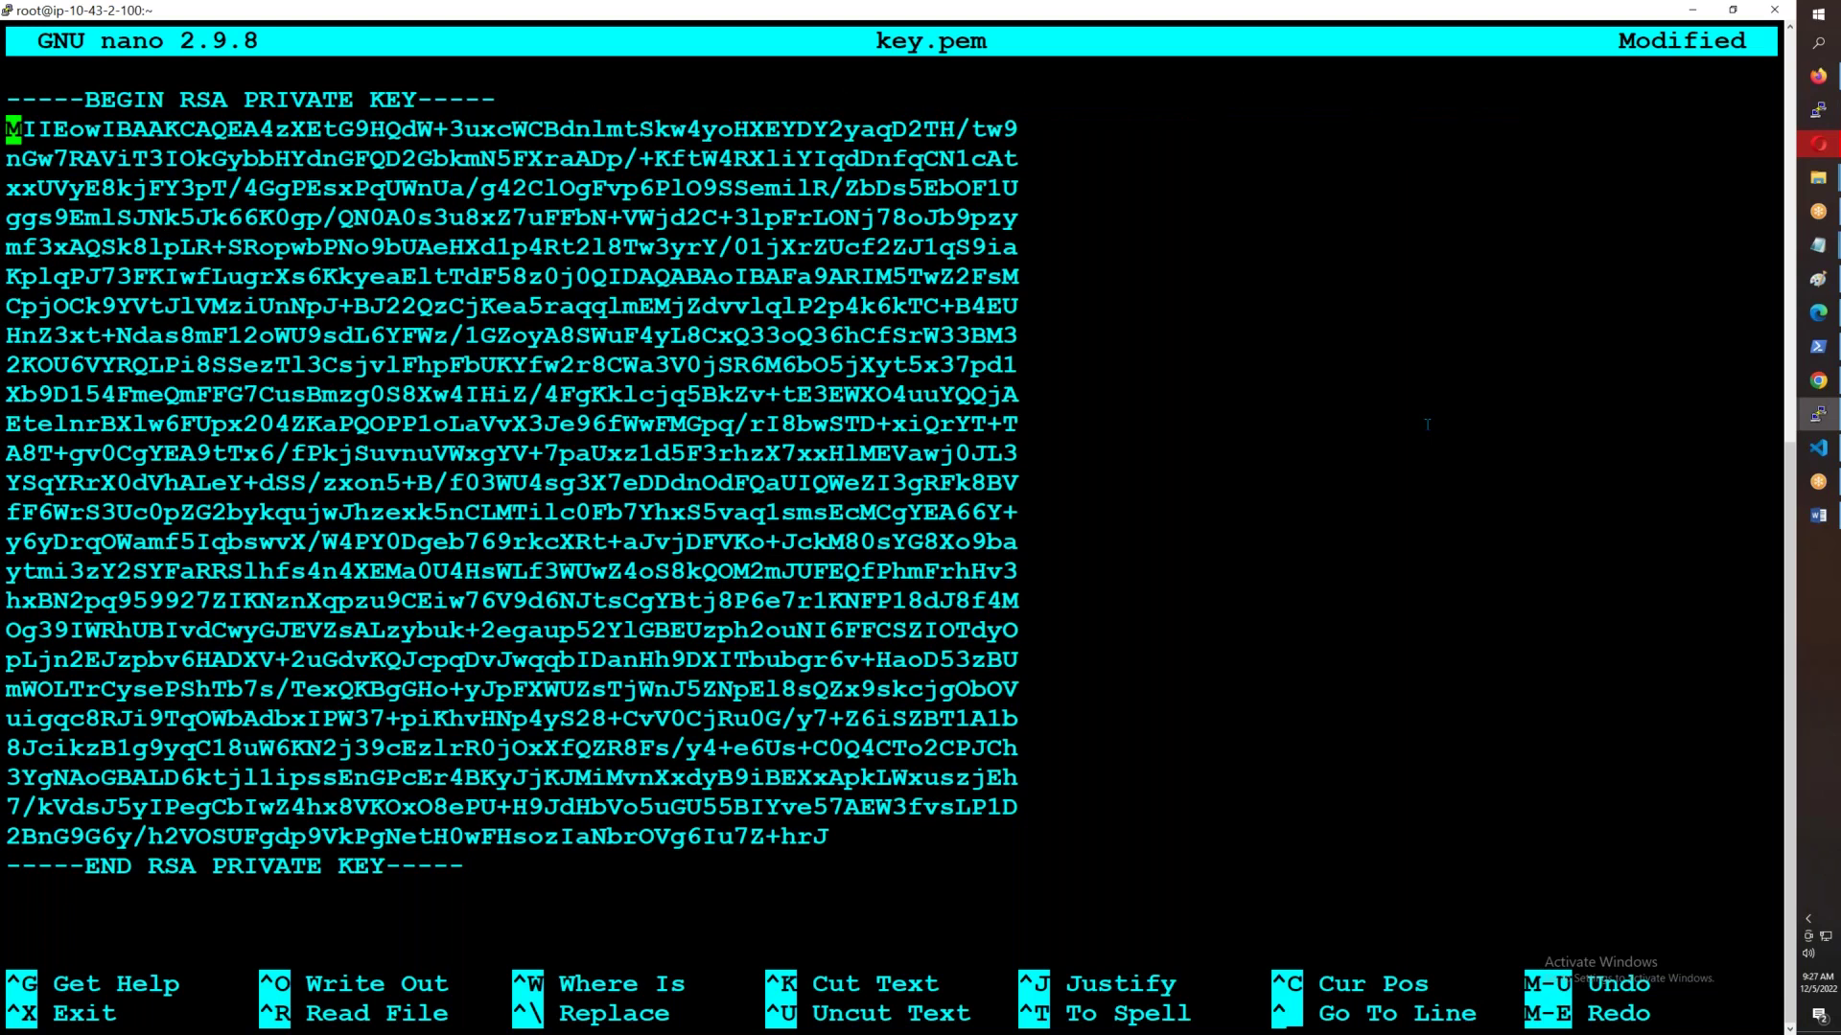
key("ctrl+o")
key("Return")
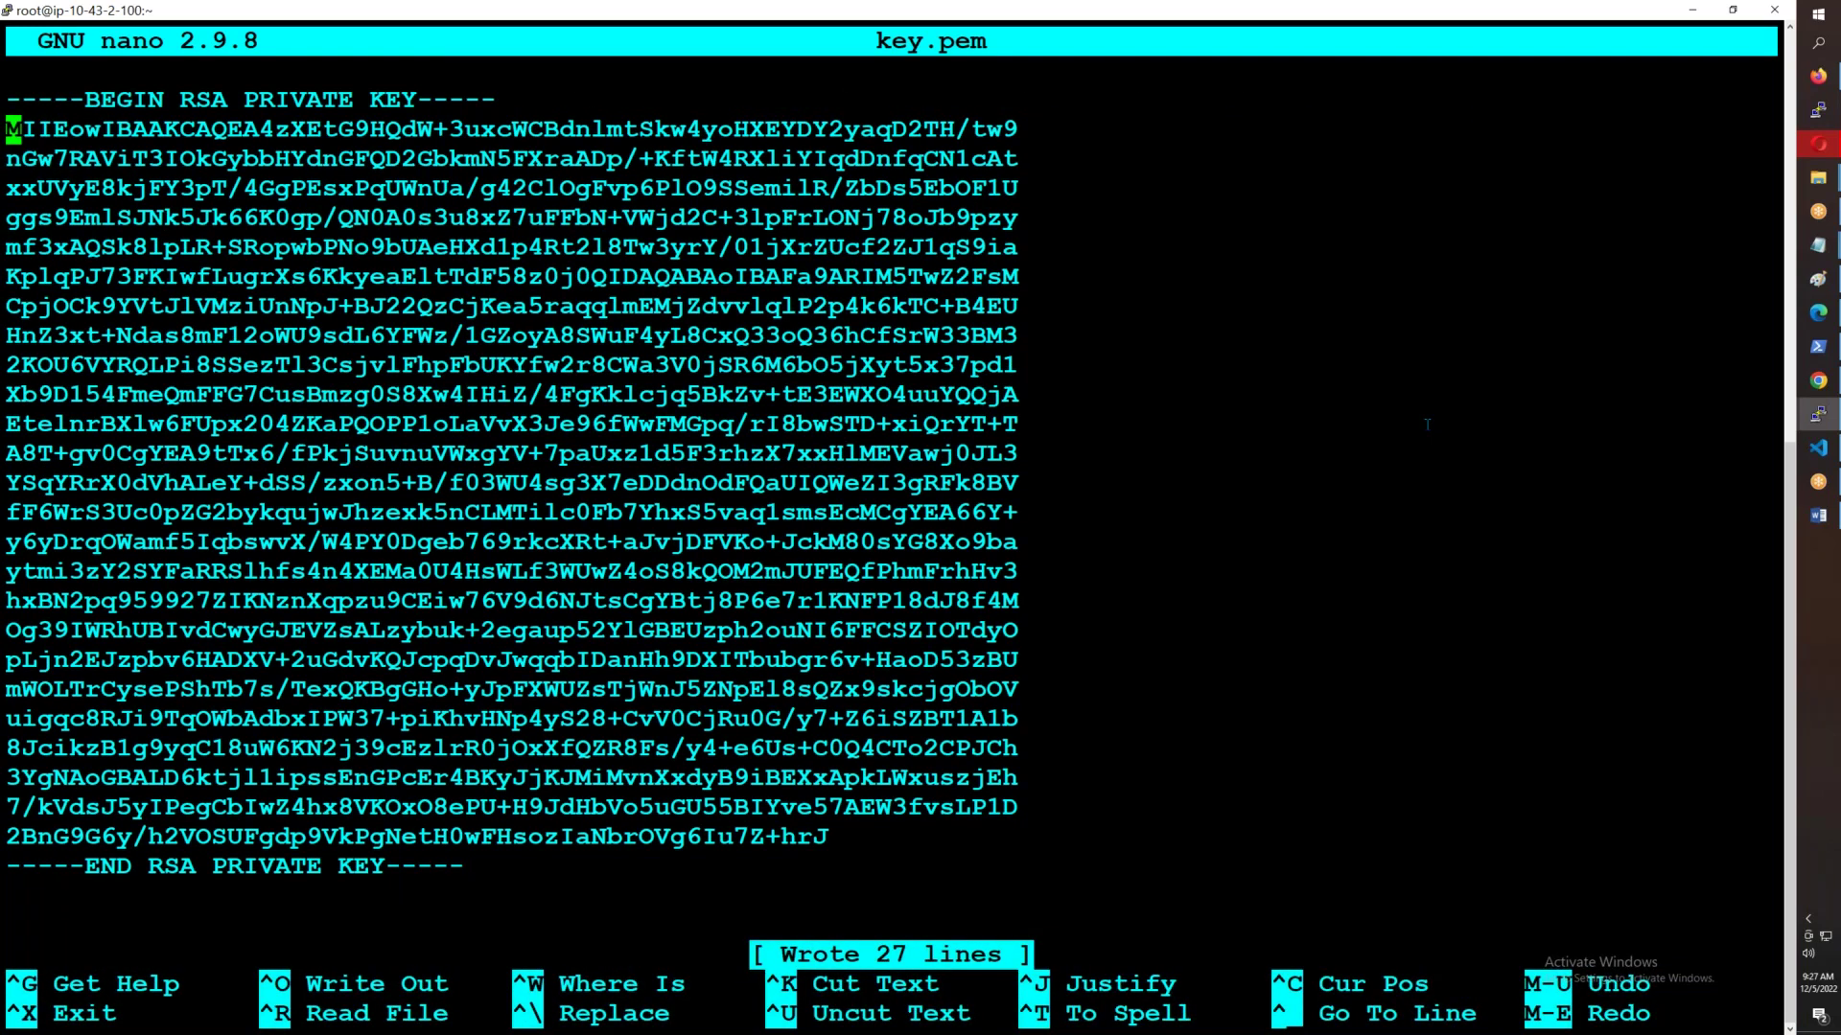
key("ctrl+x")
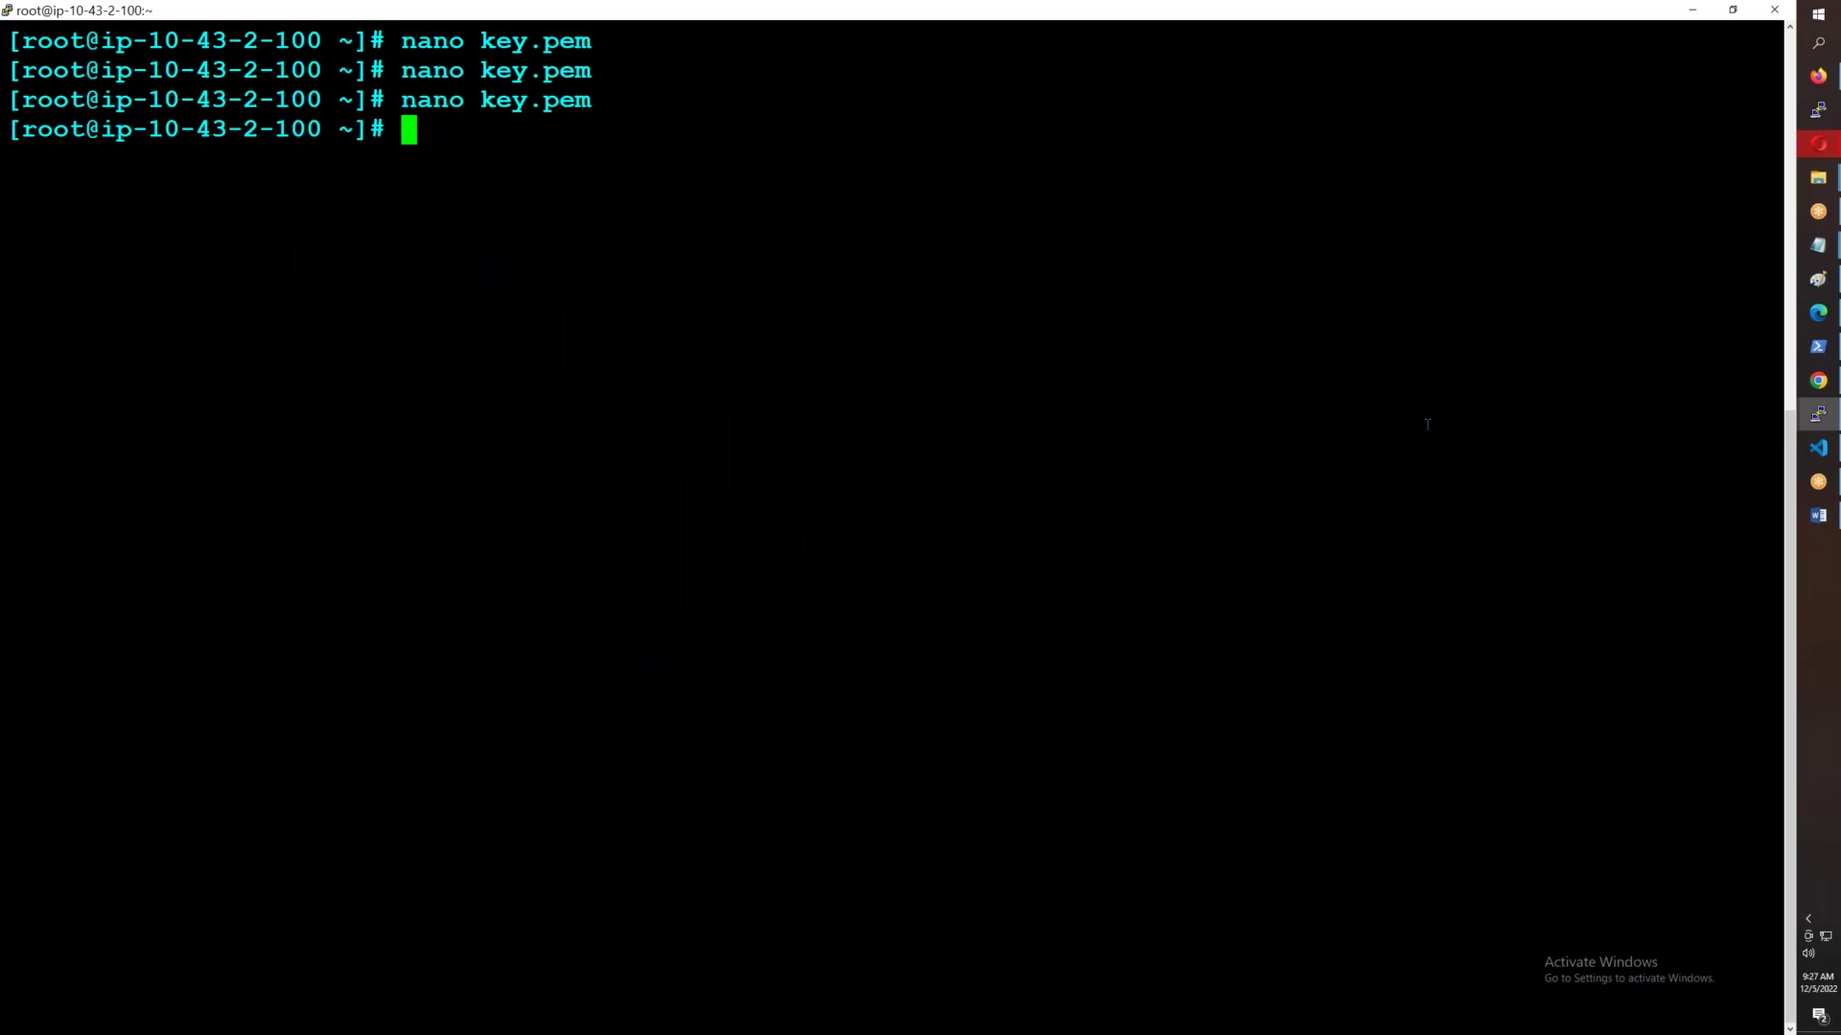
- List files with ll and make key.pem owner-read-only with chmod 400
type("ch")
key("BackSpace")
key("BackSpace")
type("chmod")
key("BackSpace")
key("BackSpace")
key("BackSpace")
key("BackSpace")
key("BackSpace")
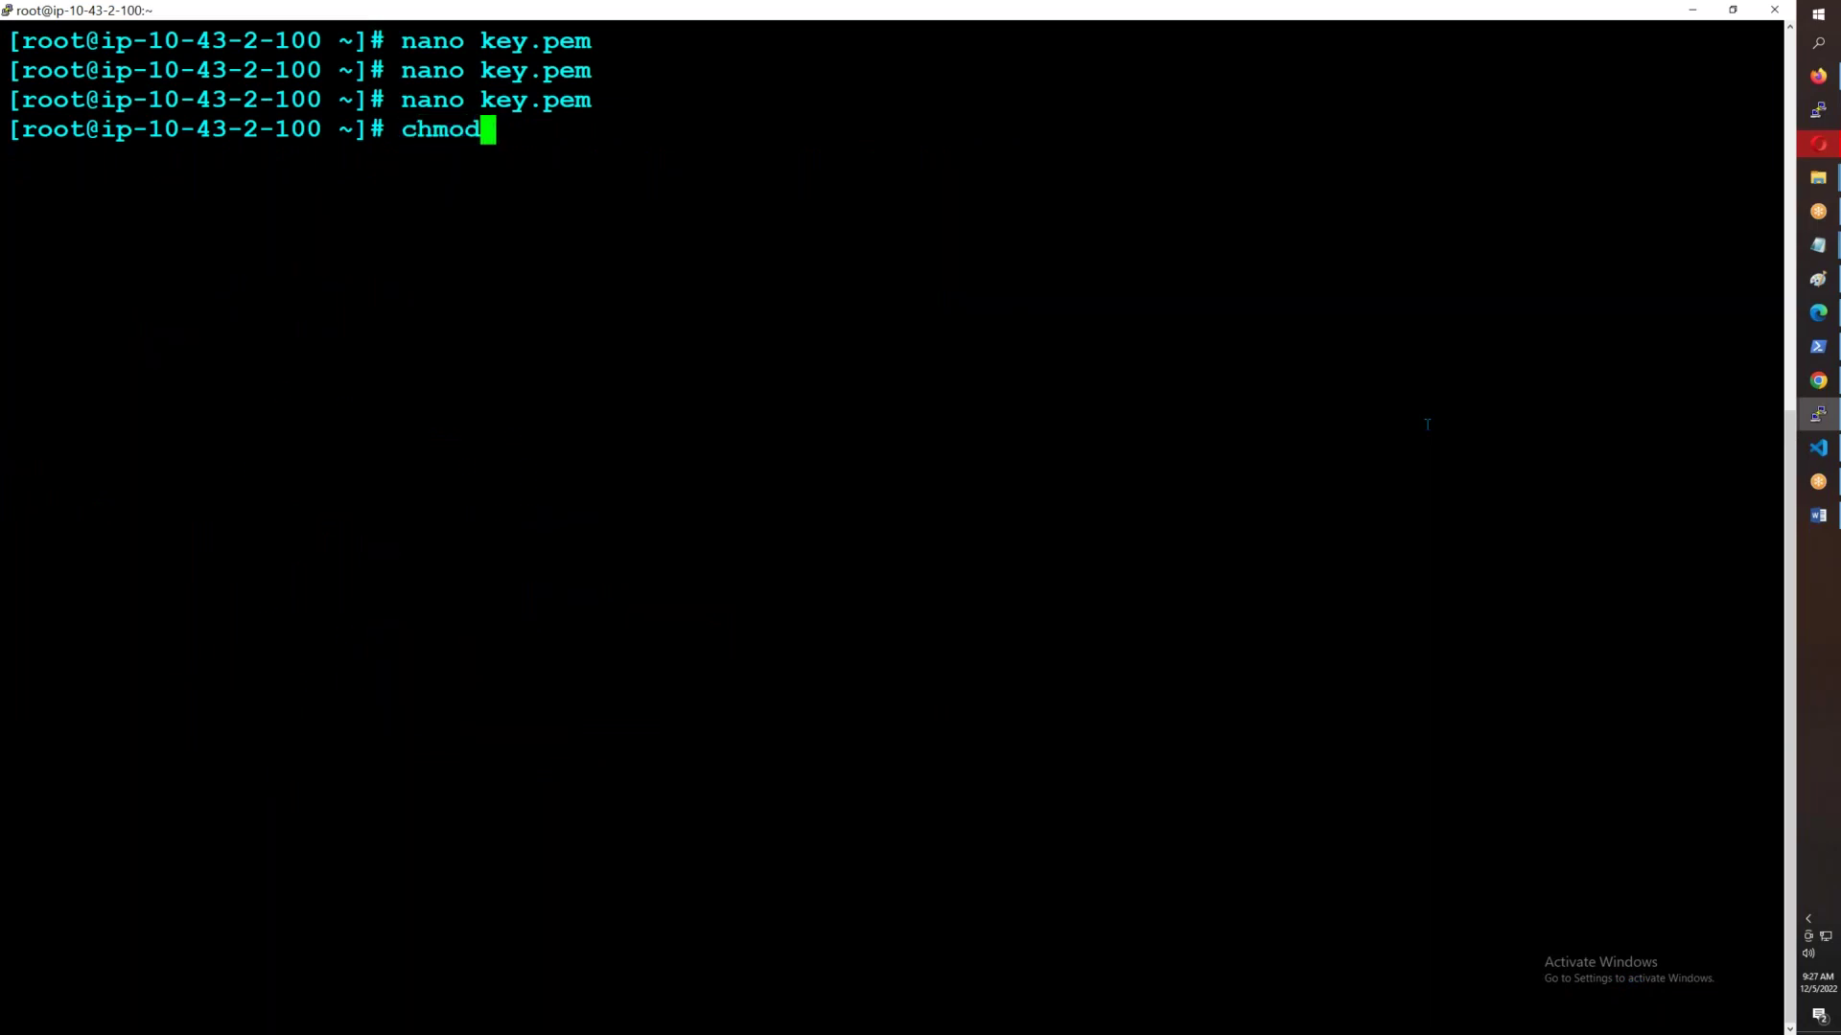
key("BackSpace")
type("ll")
key("Return")
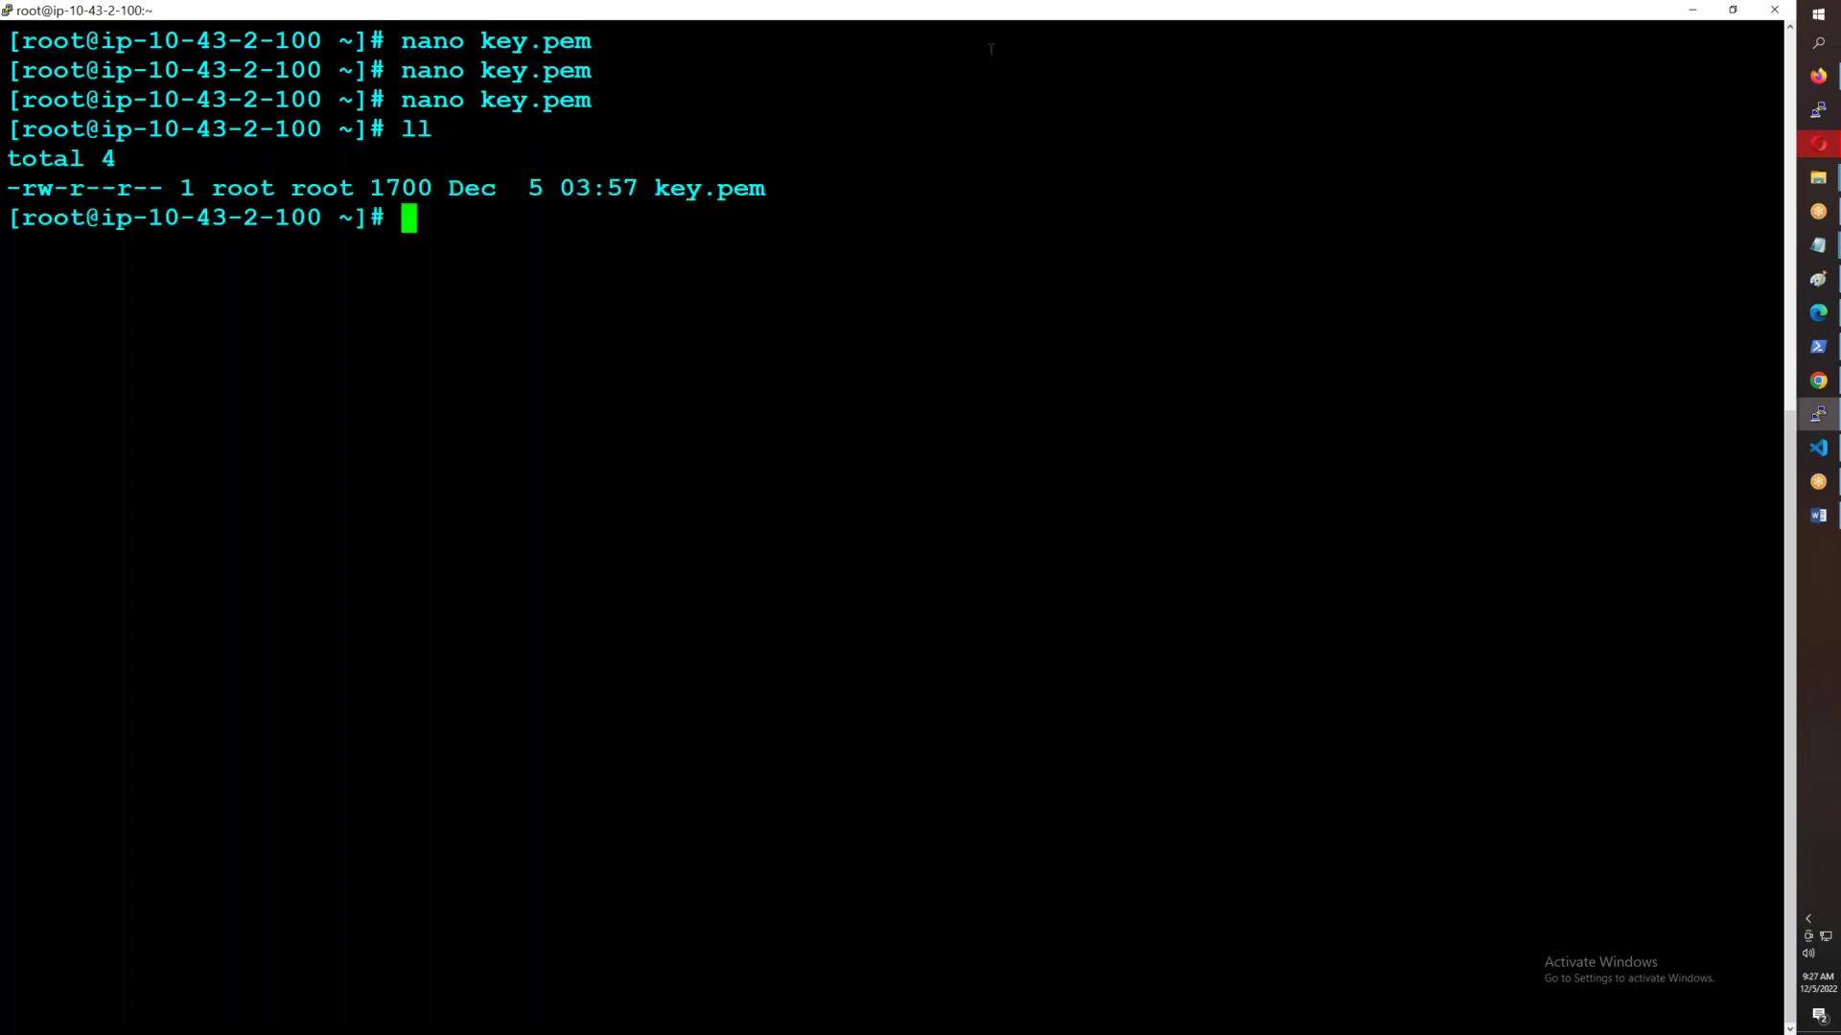
left_click_drag(36, 188, 135, 188)
left_click(652, 532)
type("chmod 400")
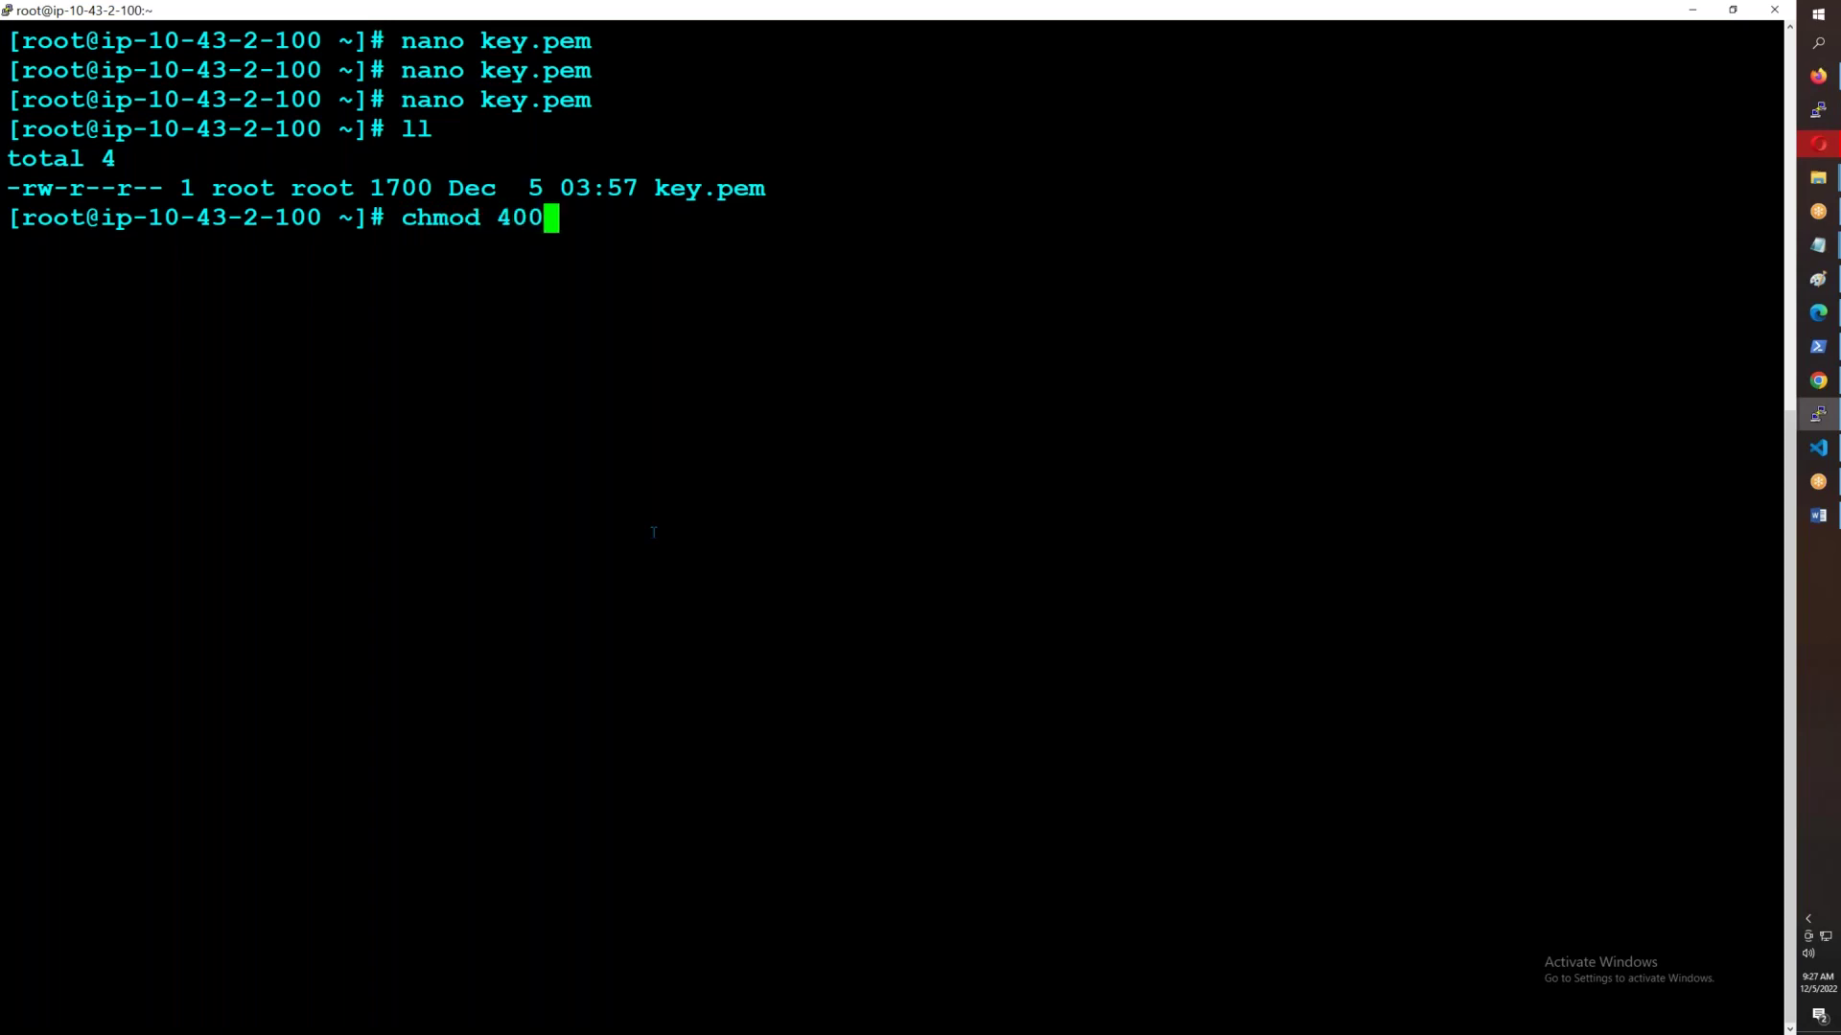
type(" key.pem")
key("Return")
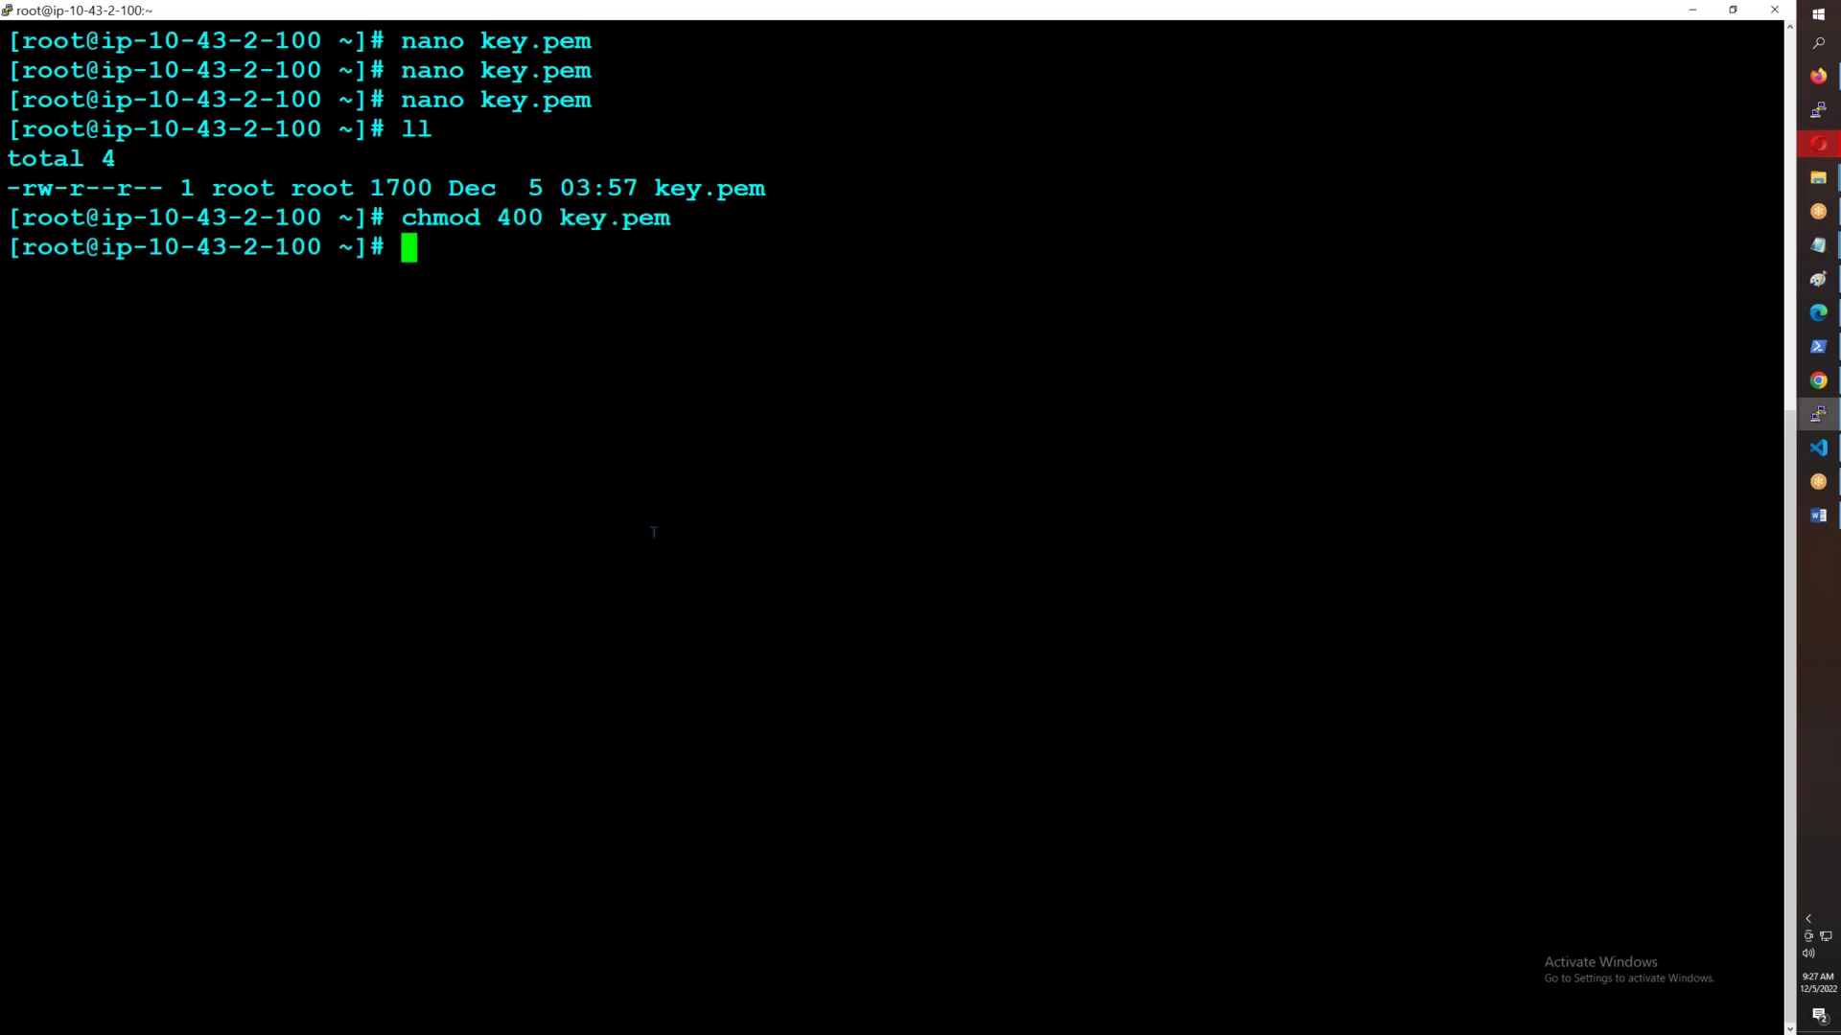
type("ssh ec2-")
key("BackSpace")
key("BackSpace")
type("1")
key("BackSpace")
type("2-user@10.43.1.100")
key("Return")
type("yes")
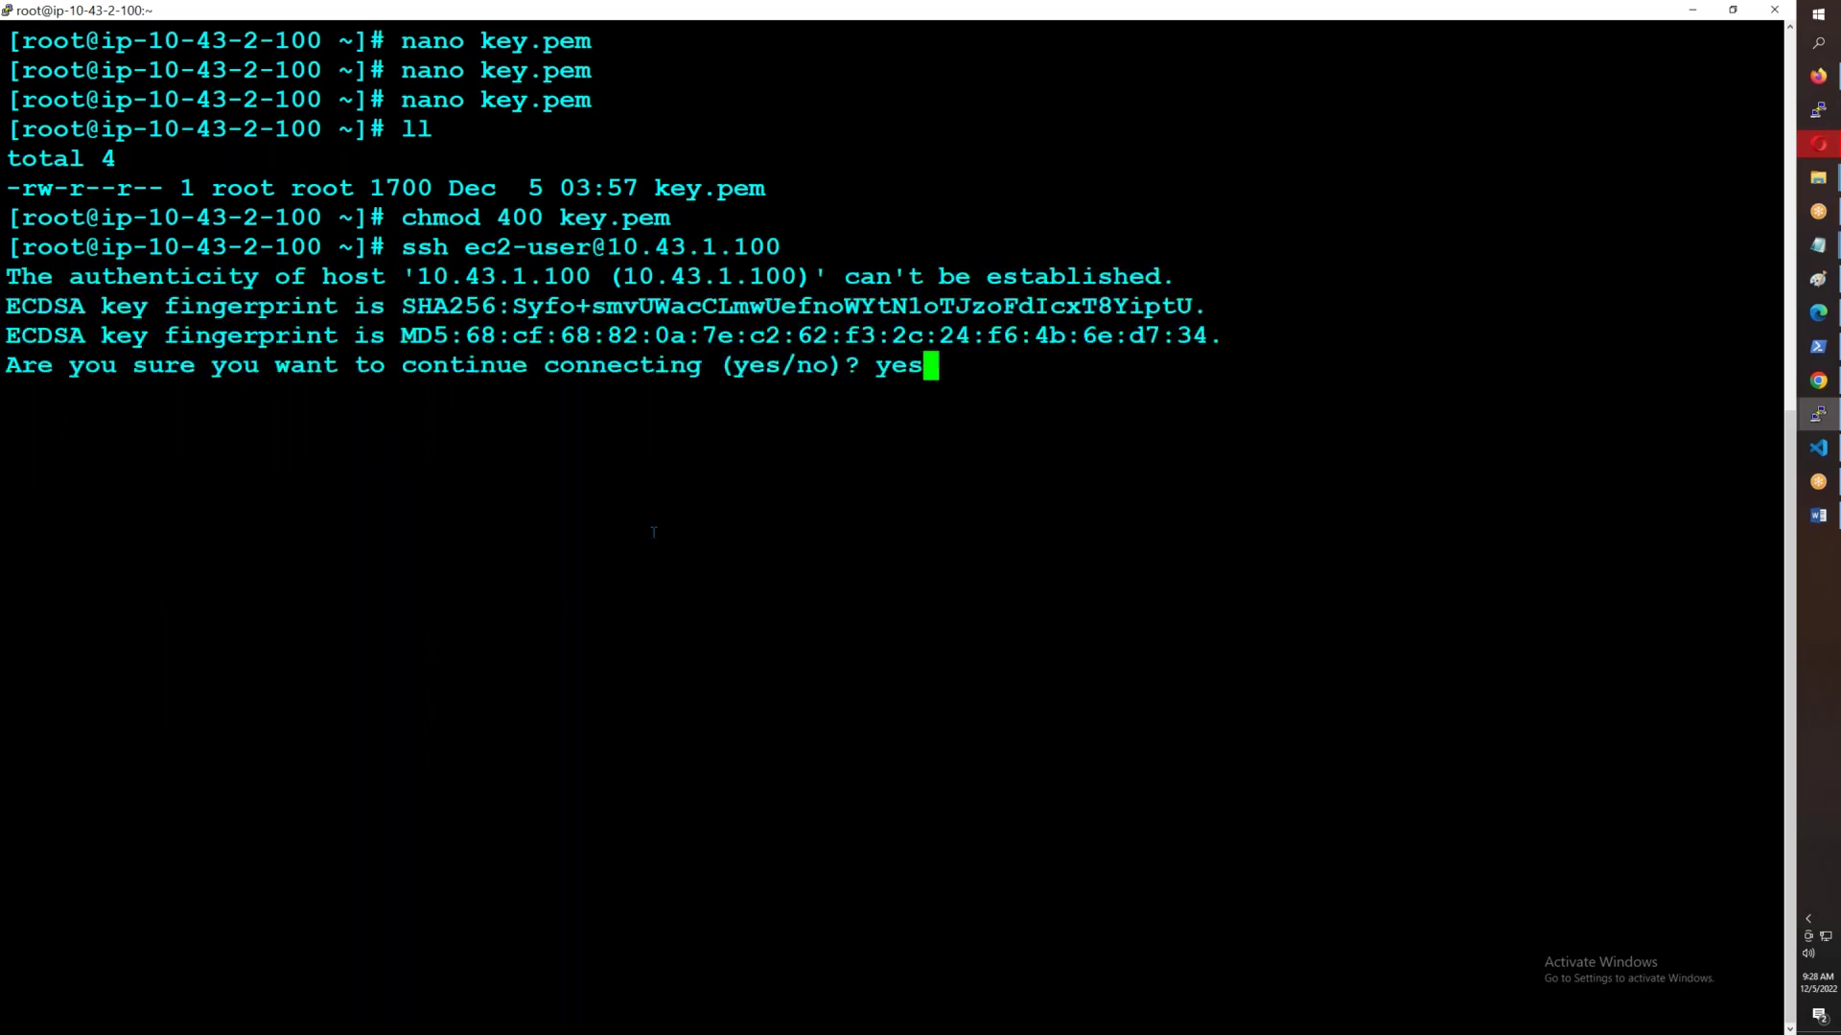
key("Return")
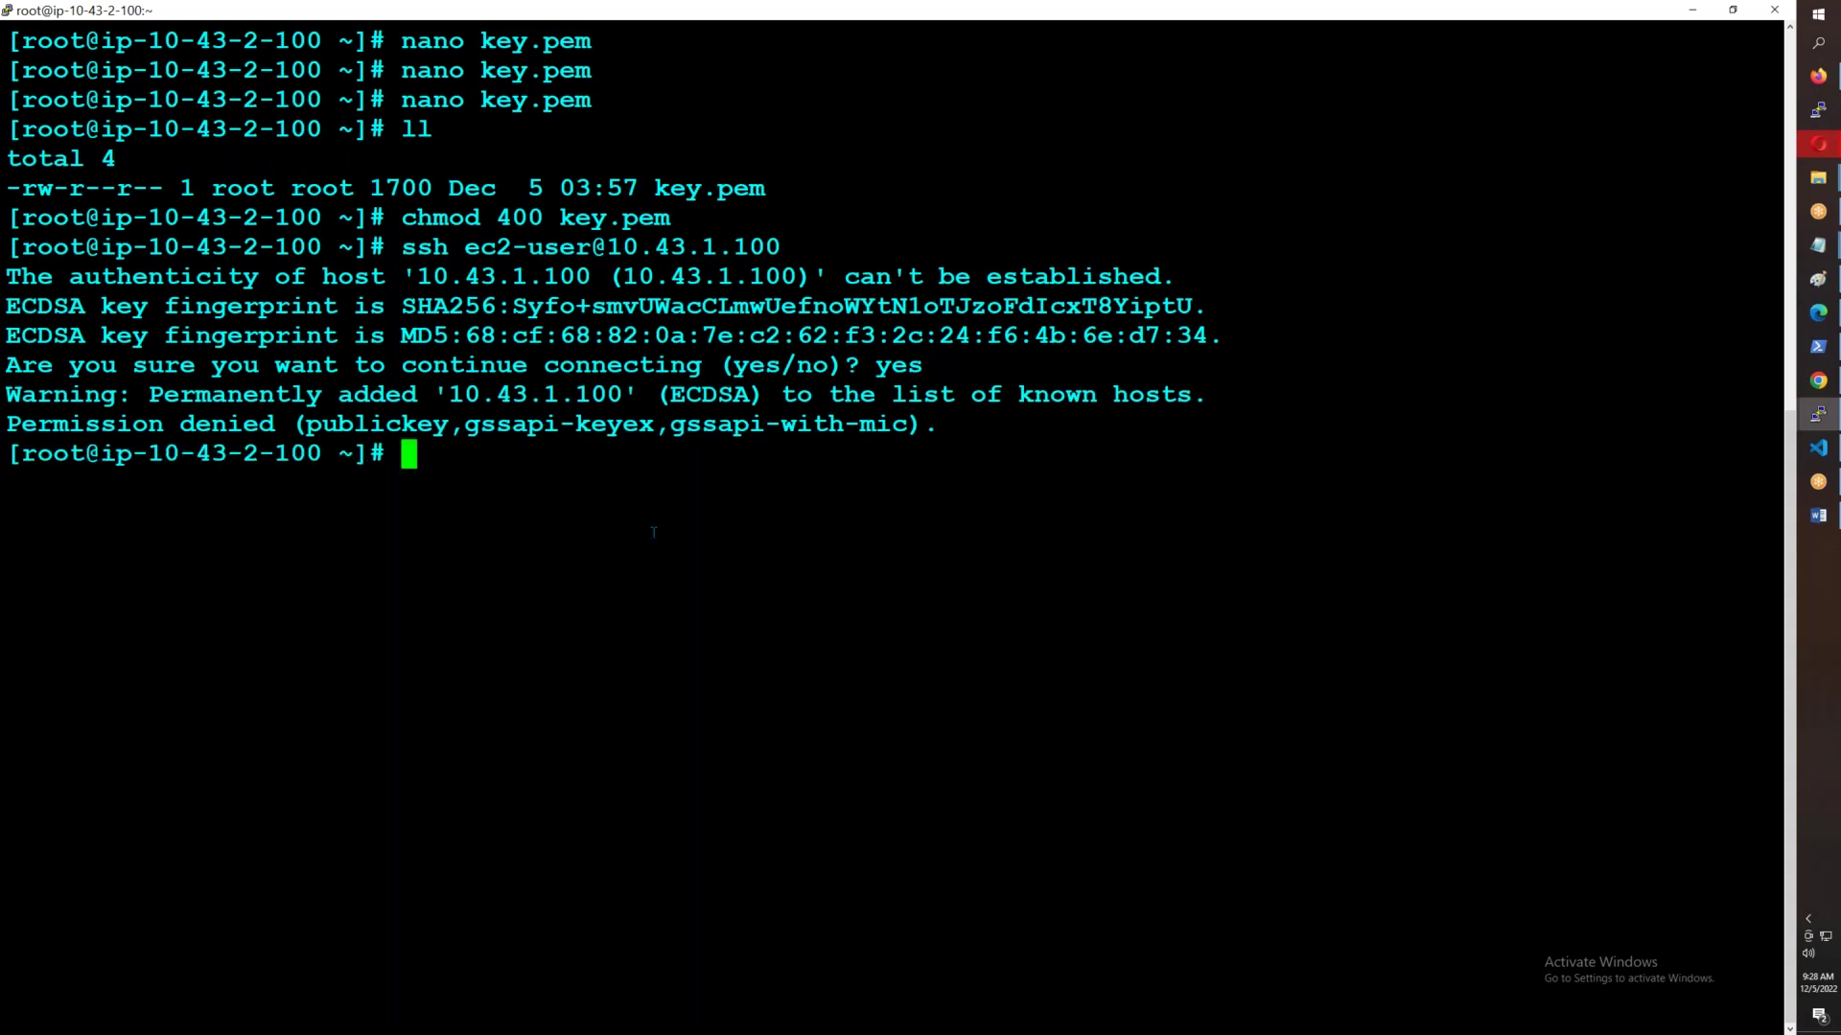
- Log into 10.43.1.100 with ssh -i key.pem and compare the two servers' addresses
key("Up")
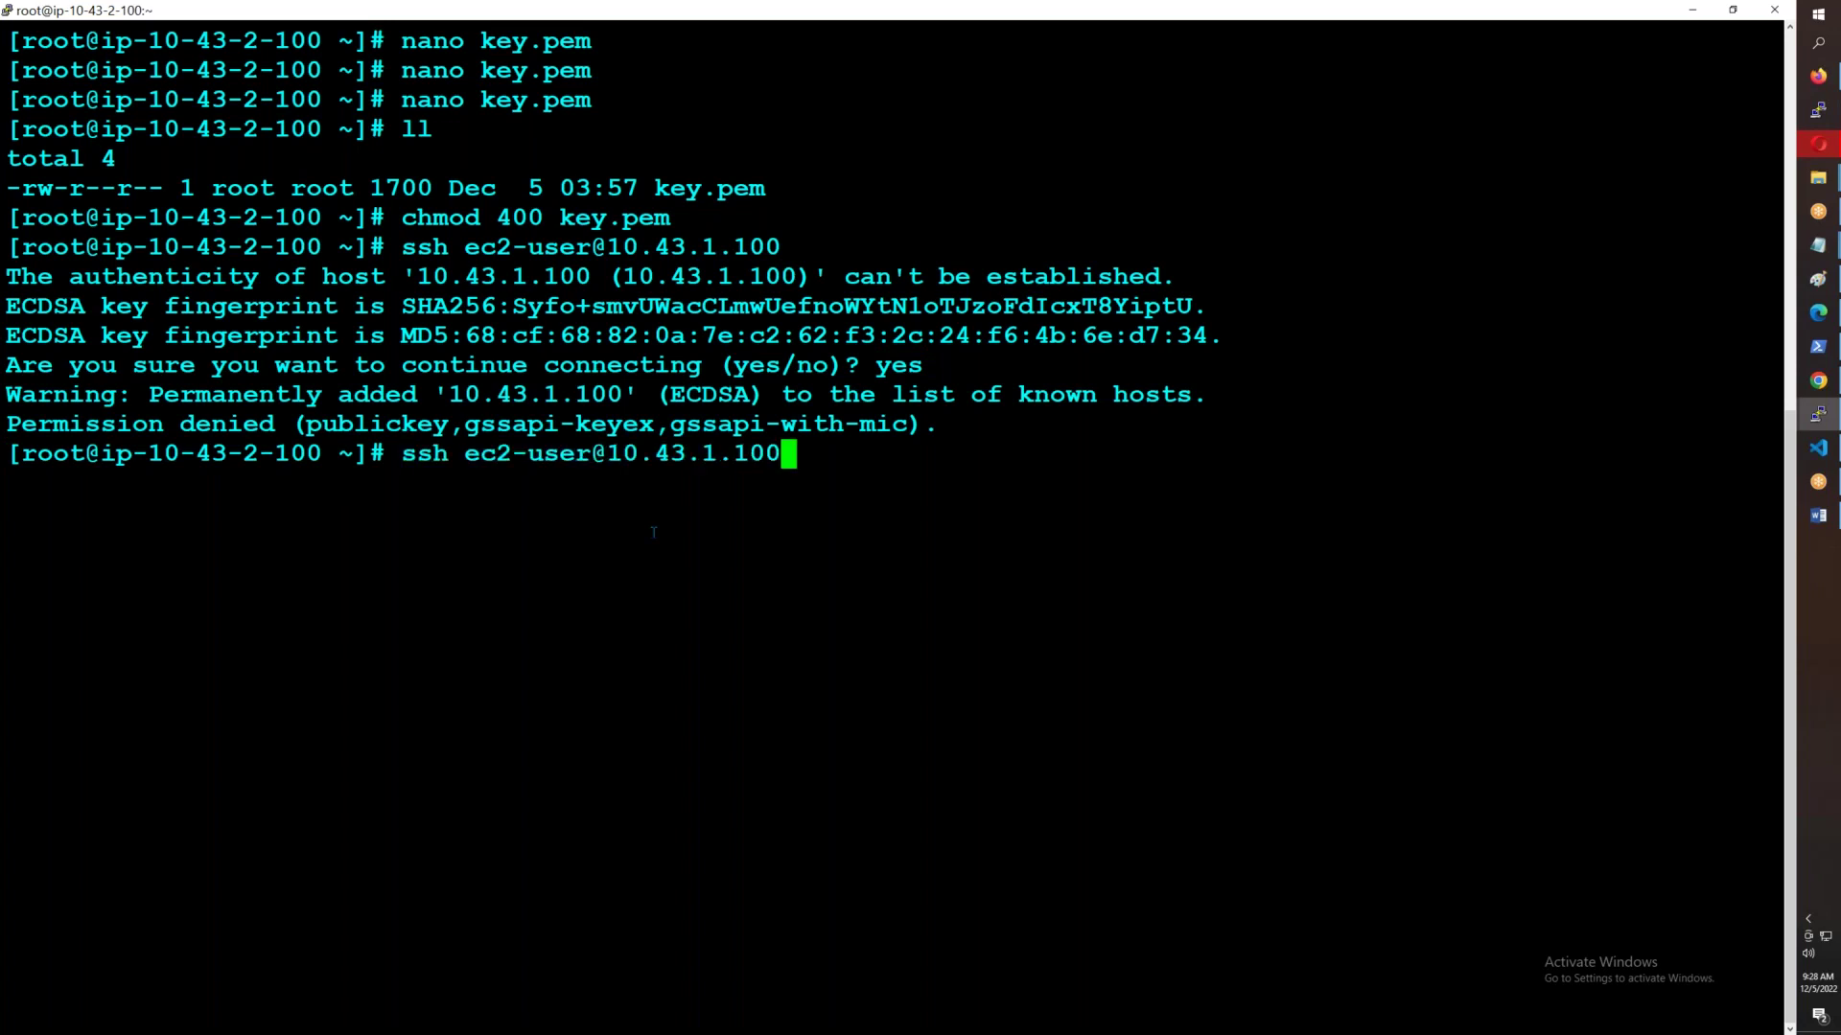
left_click(1813, 85)
key("alt+Tab")
key("Left")
key("Left")
key("Left")
key("Left")
key("Left")
key("Left")
key("Left")
key("Left")
key("Left")
key("Left")
key("Left")
key("Left")
key("Left")
key("Left")
key("Left")
key("Left")
key("Left")
key("Left")
key("Left")
key("Left")
type("-i")
type(" key.pem")
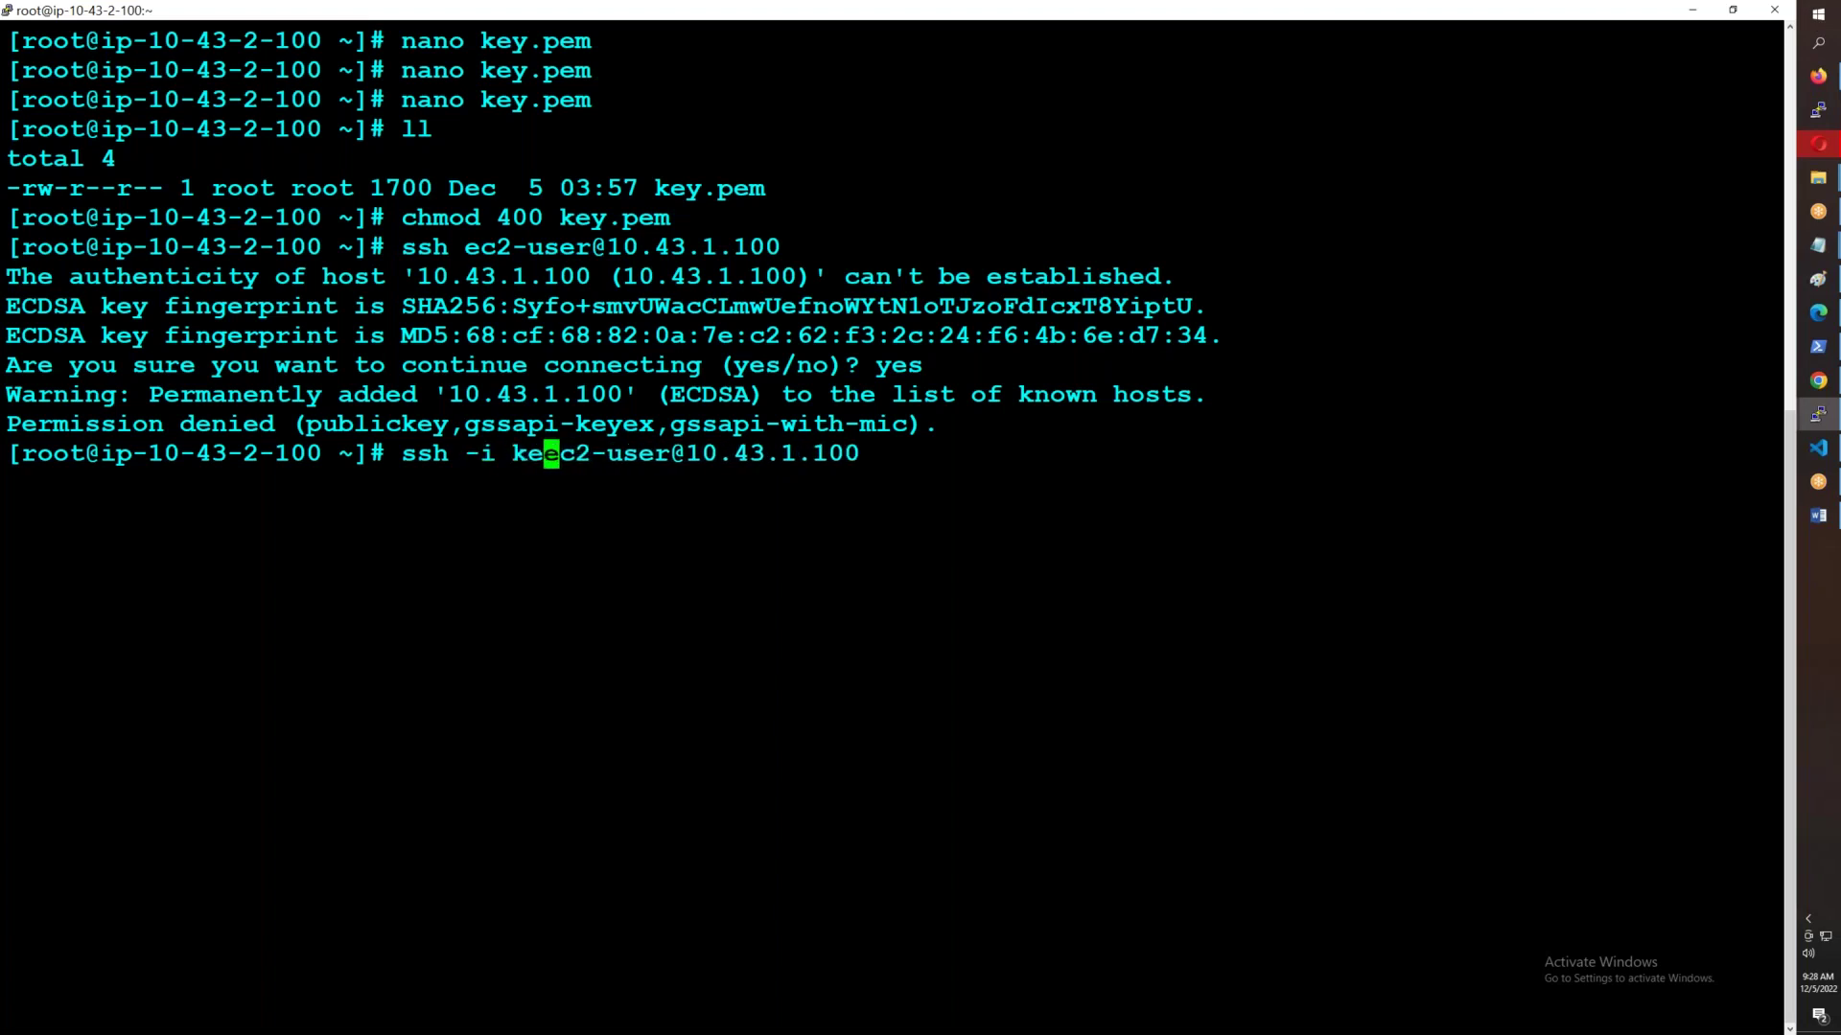
key("Return")
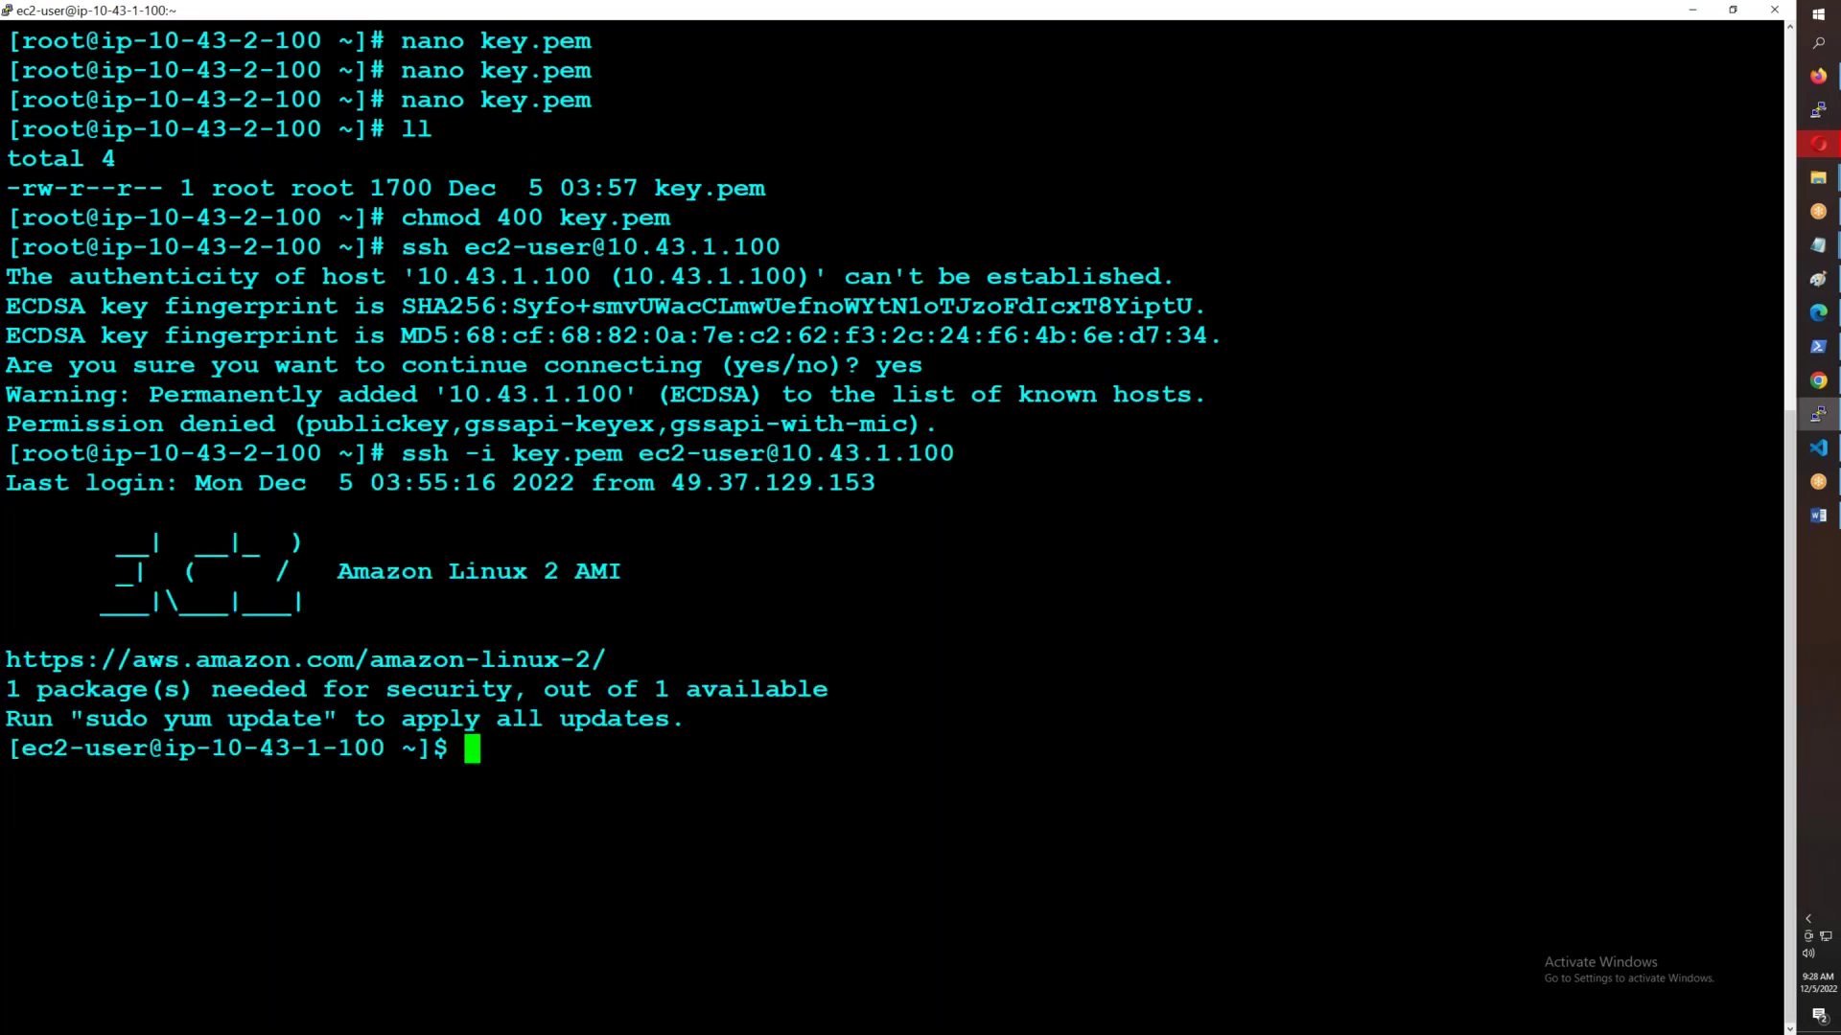
left_click_drag(149, 453, 320, 456)
left_click_drag(212, 747, 370, 748)
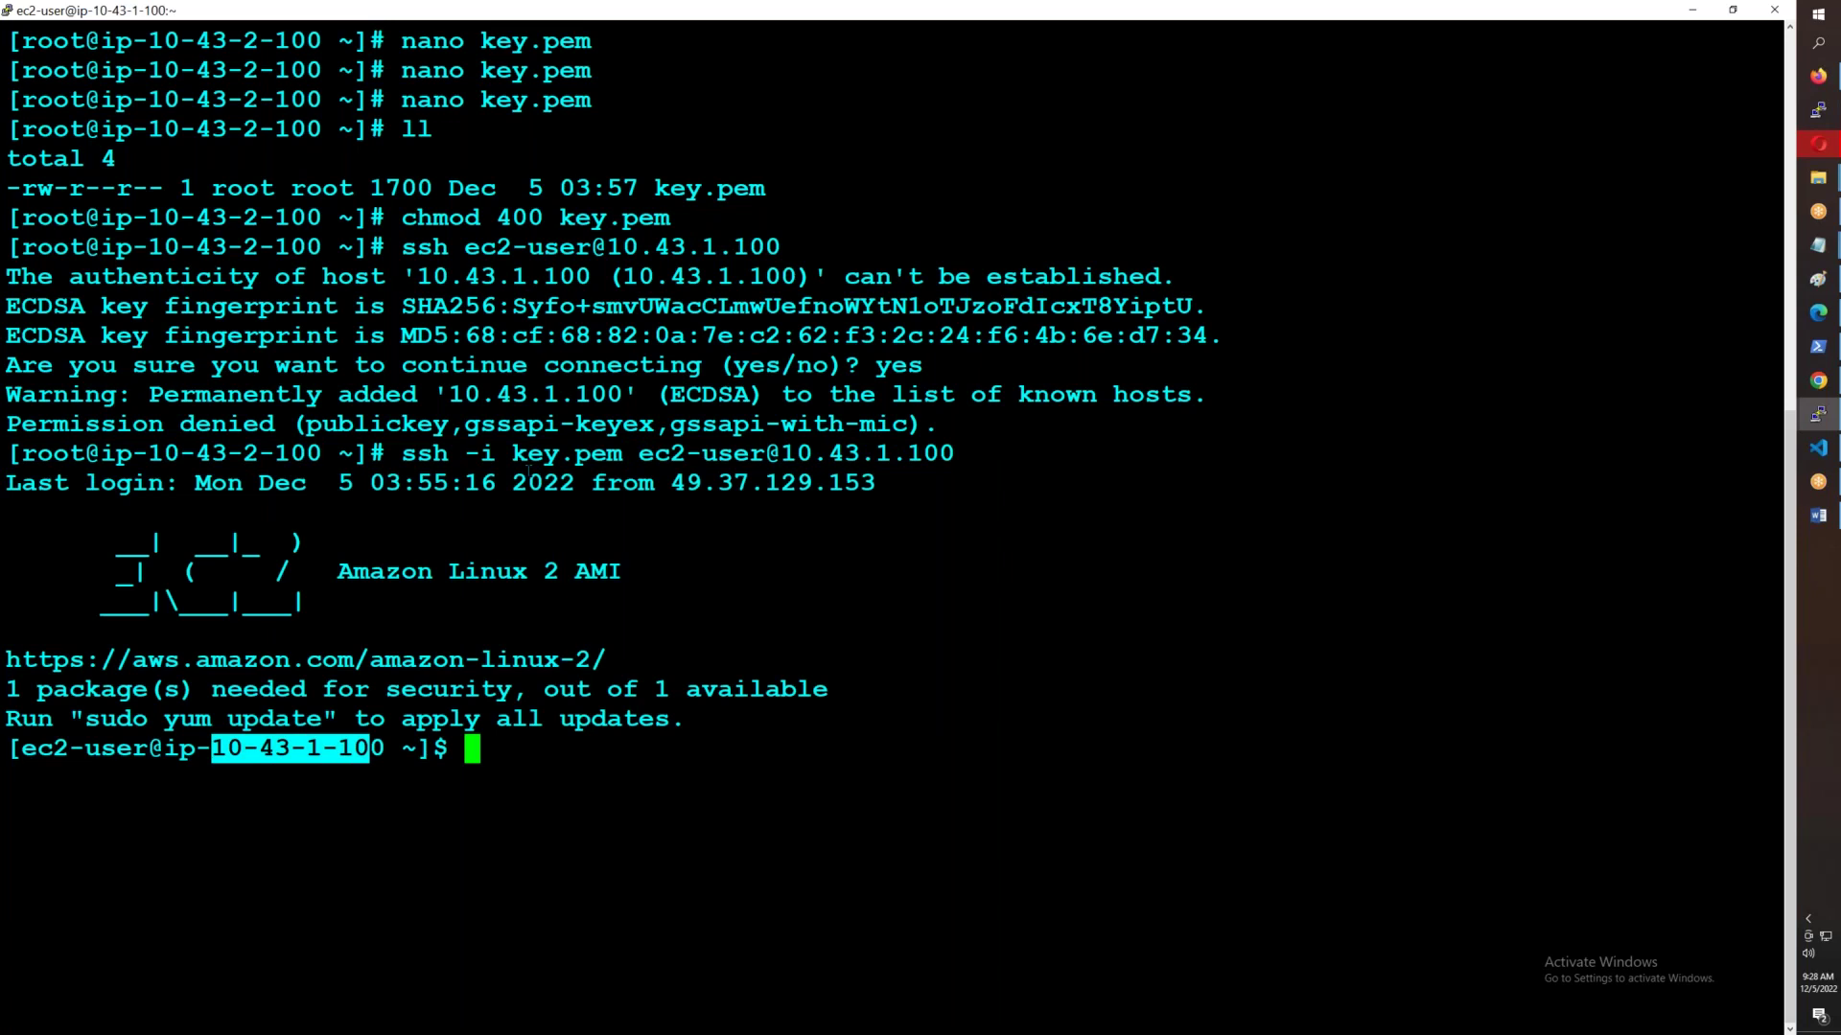
- Log out of 10.43.1.100 and clear the terminal screen
type("exit")
key("Return")
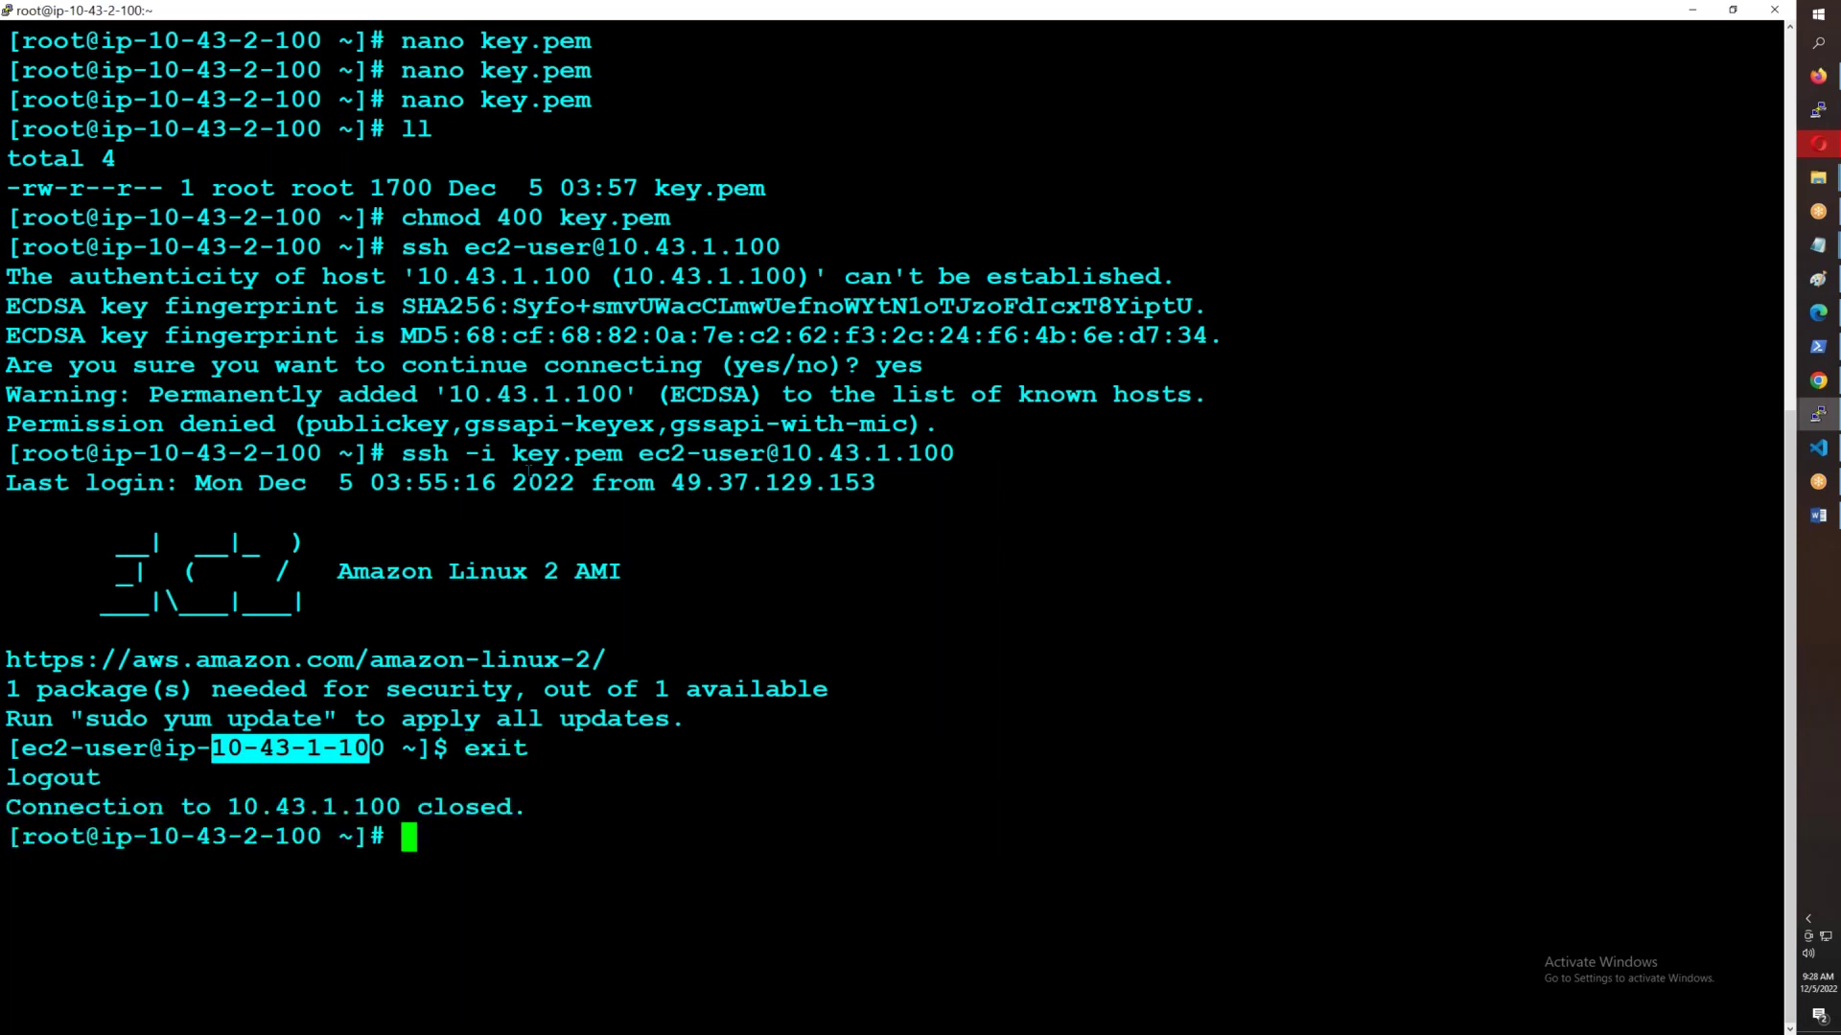
key("ctrl+l")
type("pn")
key("BackSpace")
key("BackSpace")
- Check the server's 10.43.2.100 address with ifconfig and ping 10.43.1.100
type("ifconfig")
key("Return")
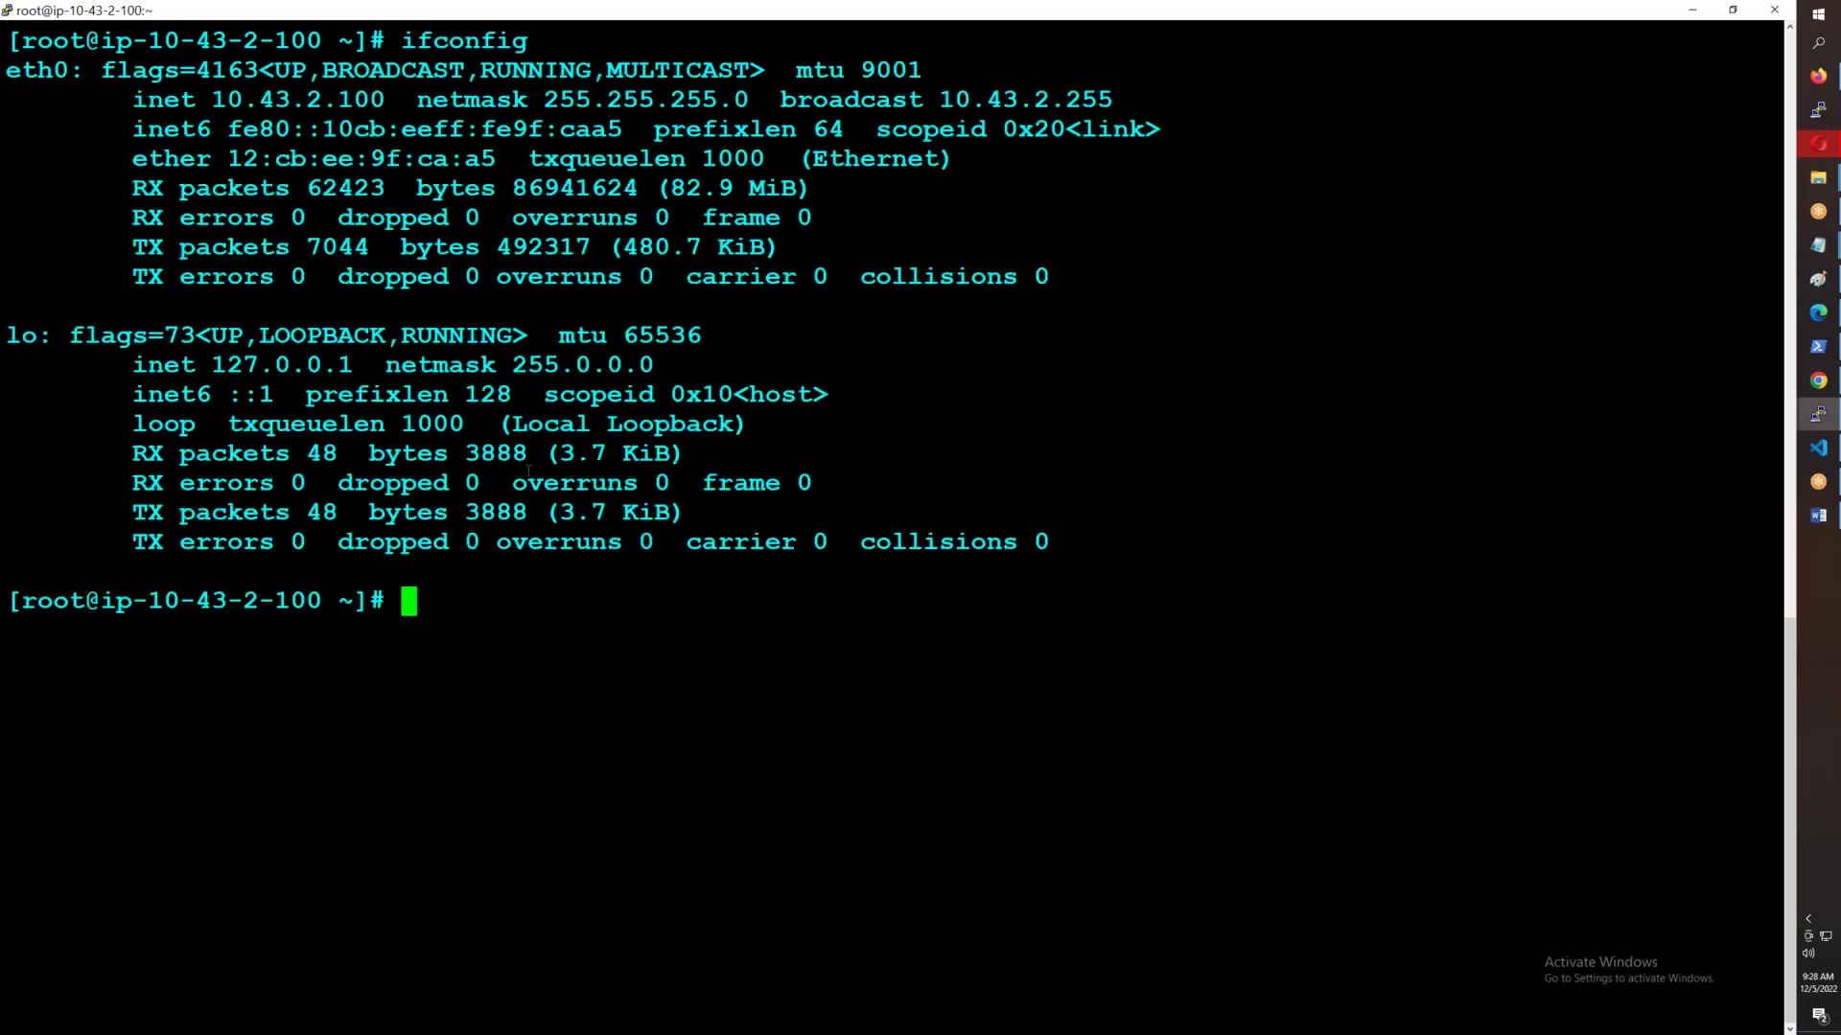
left_click_drag(212, 100, 385, 100)
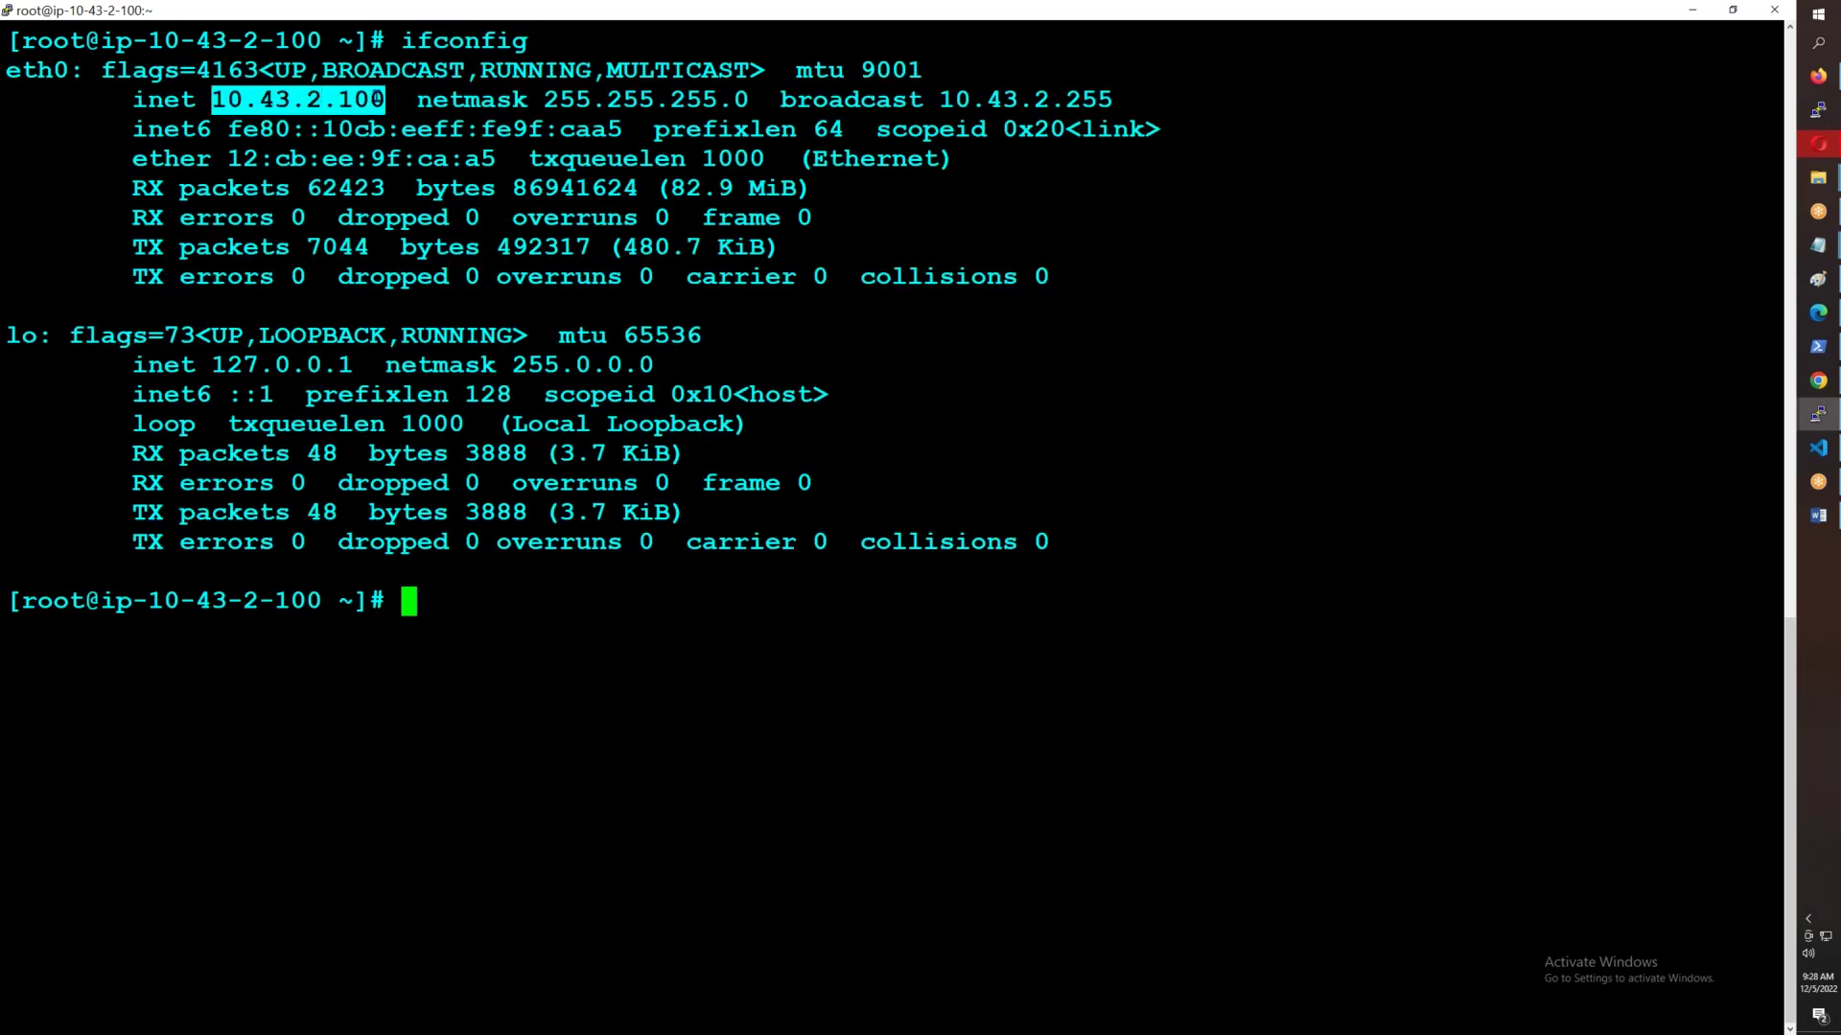
type("ping")
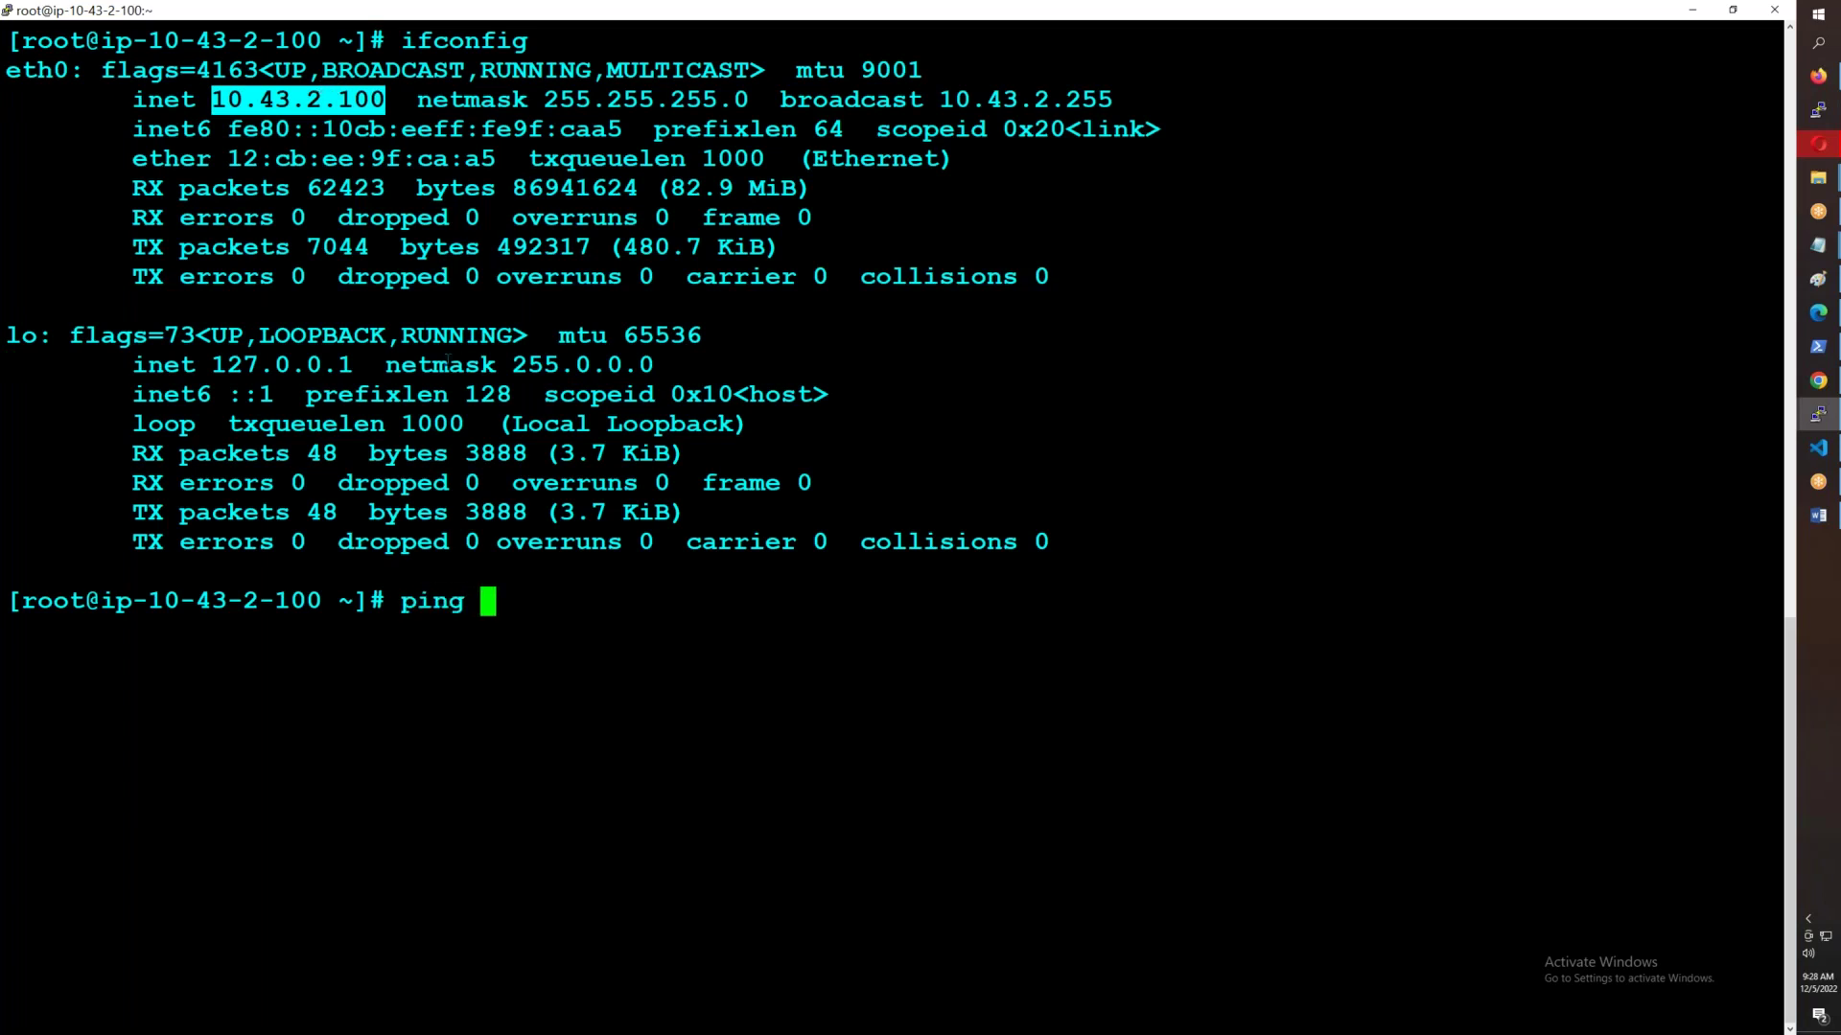
right_click(445, 360)
key("Left")
key("BackSpace")
type("1")
key("Return")
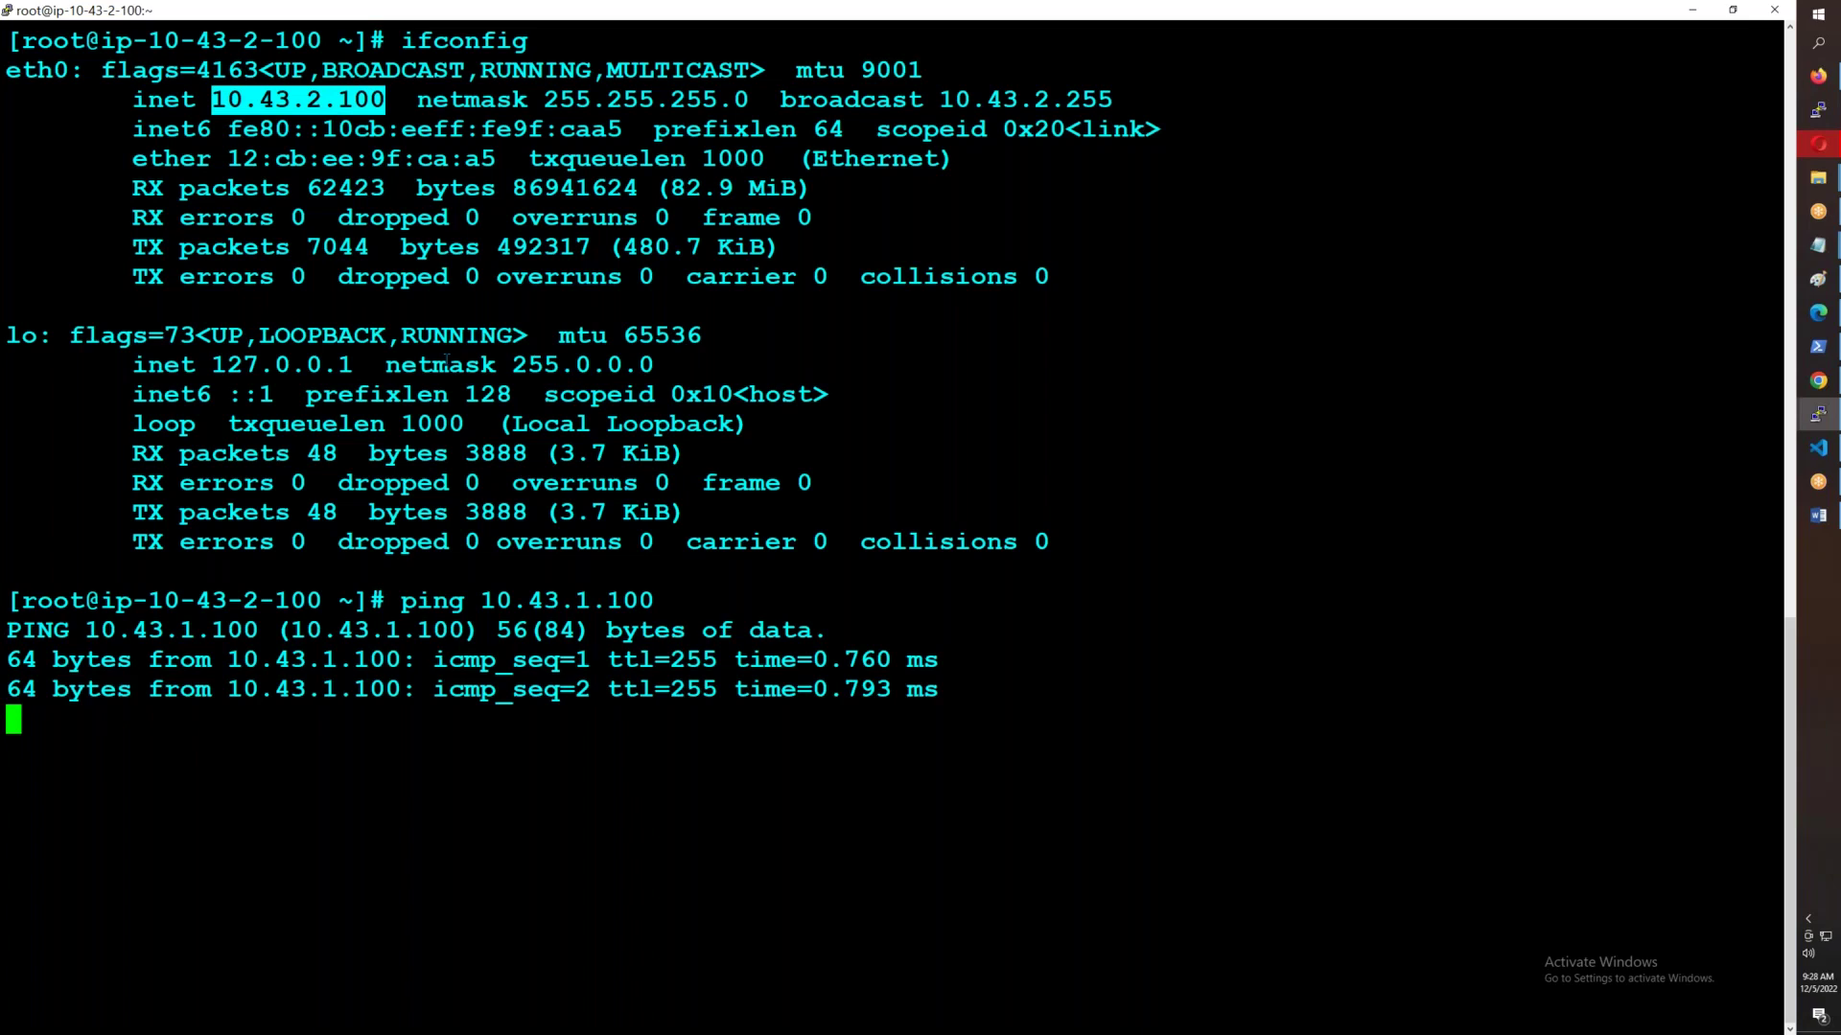
key("ctrl+c")
- Ping 10.43.3.100, then return to the EC2 instances list in Firefox
key("Up")
key("Left")
key("Left")
key("Left")
key("Left")
key("BackSpace")
type("3")
key("Return")
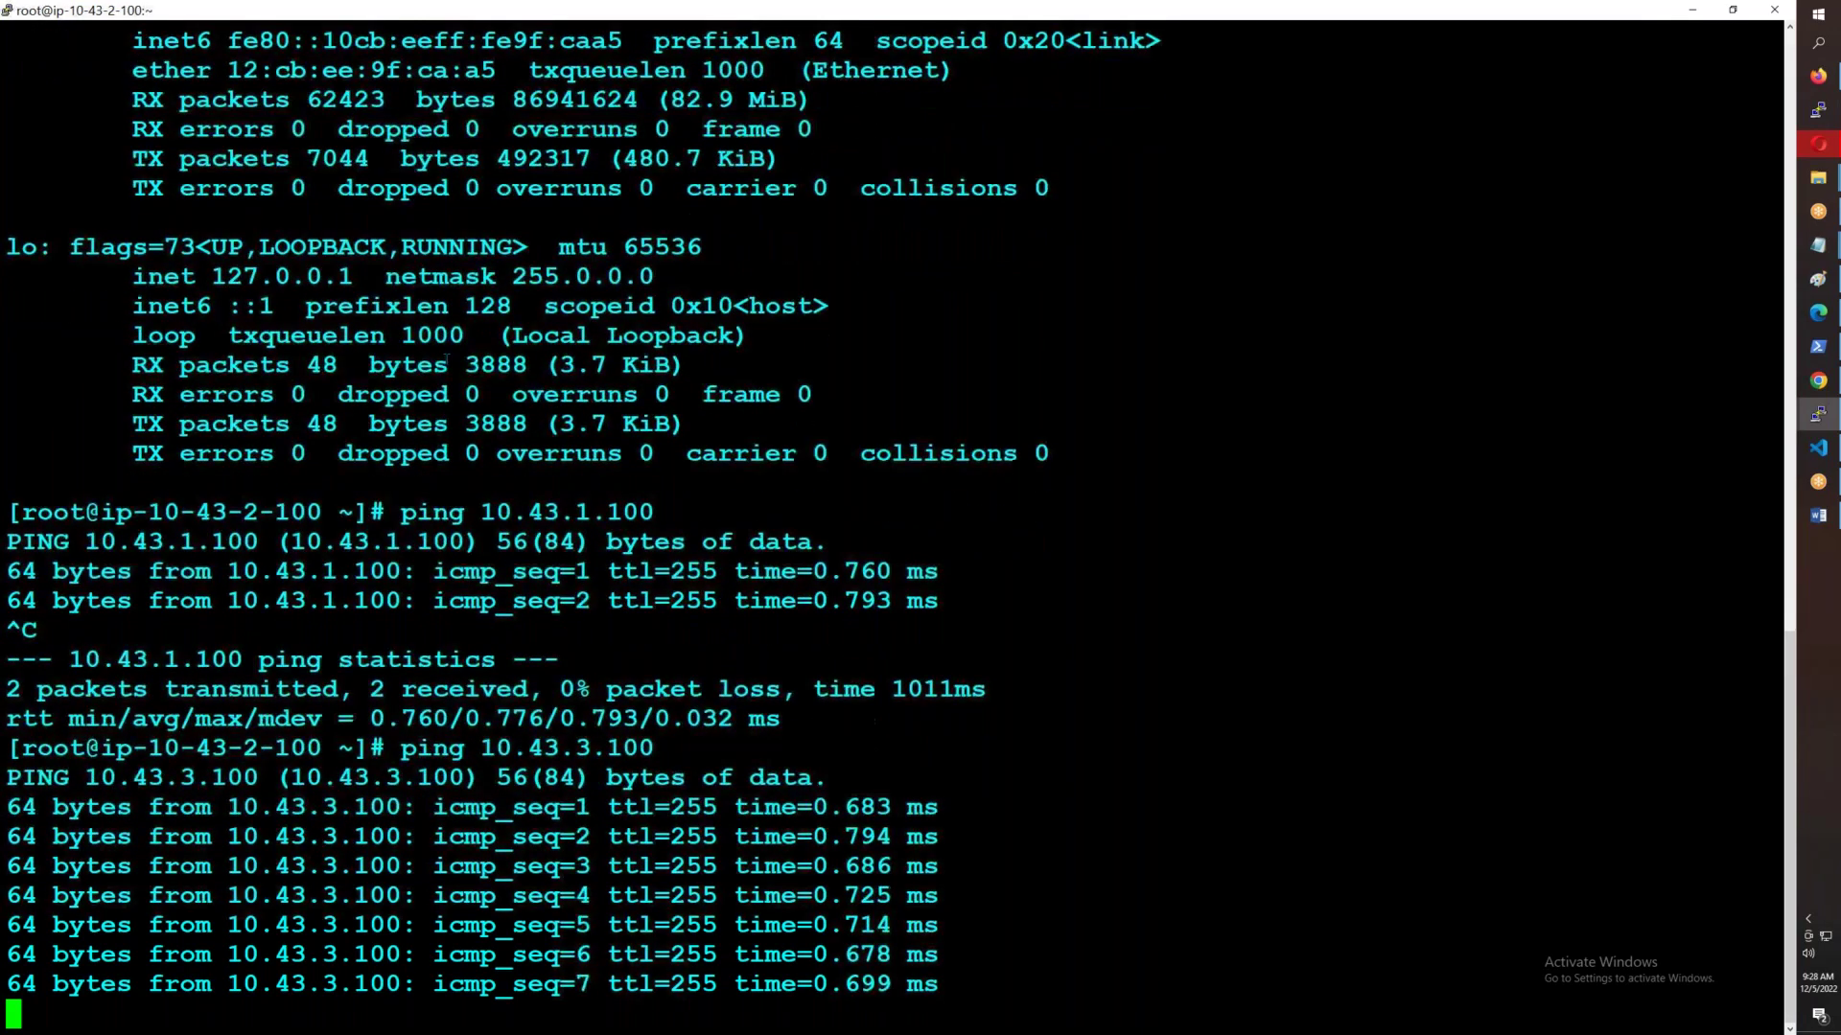
key("ctrl+c")
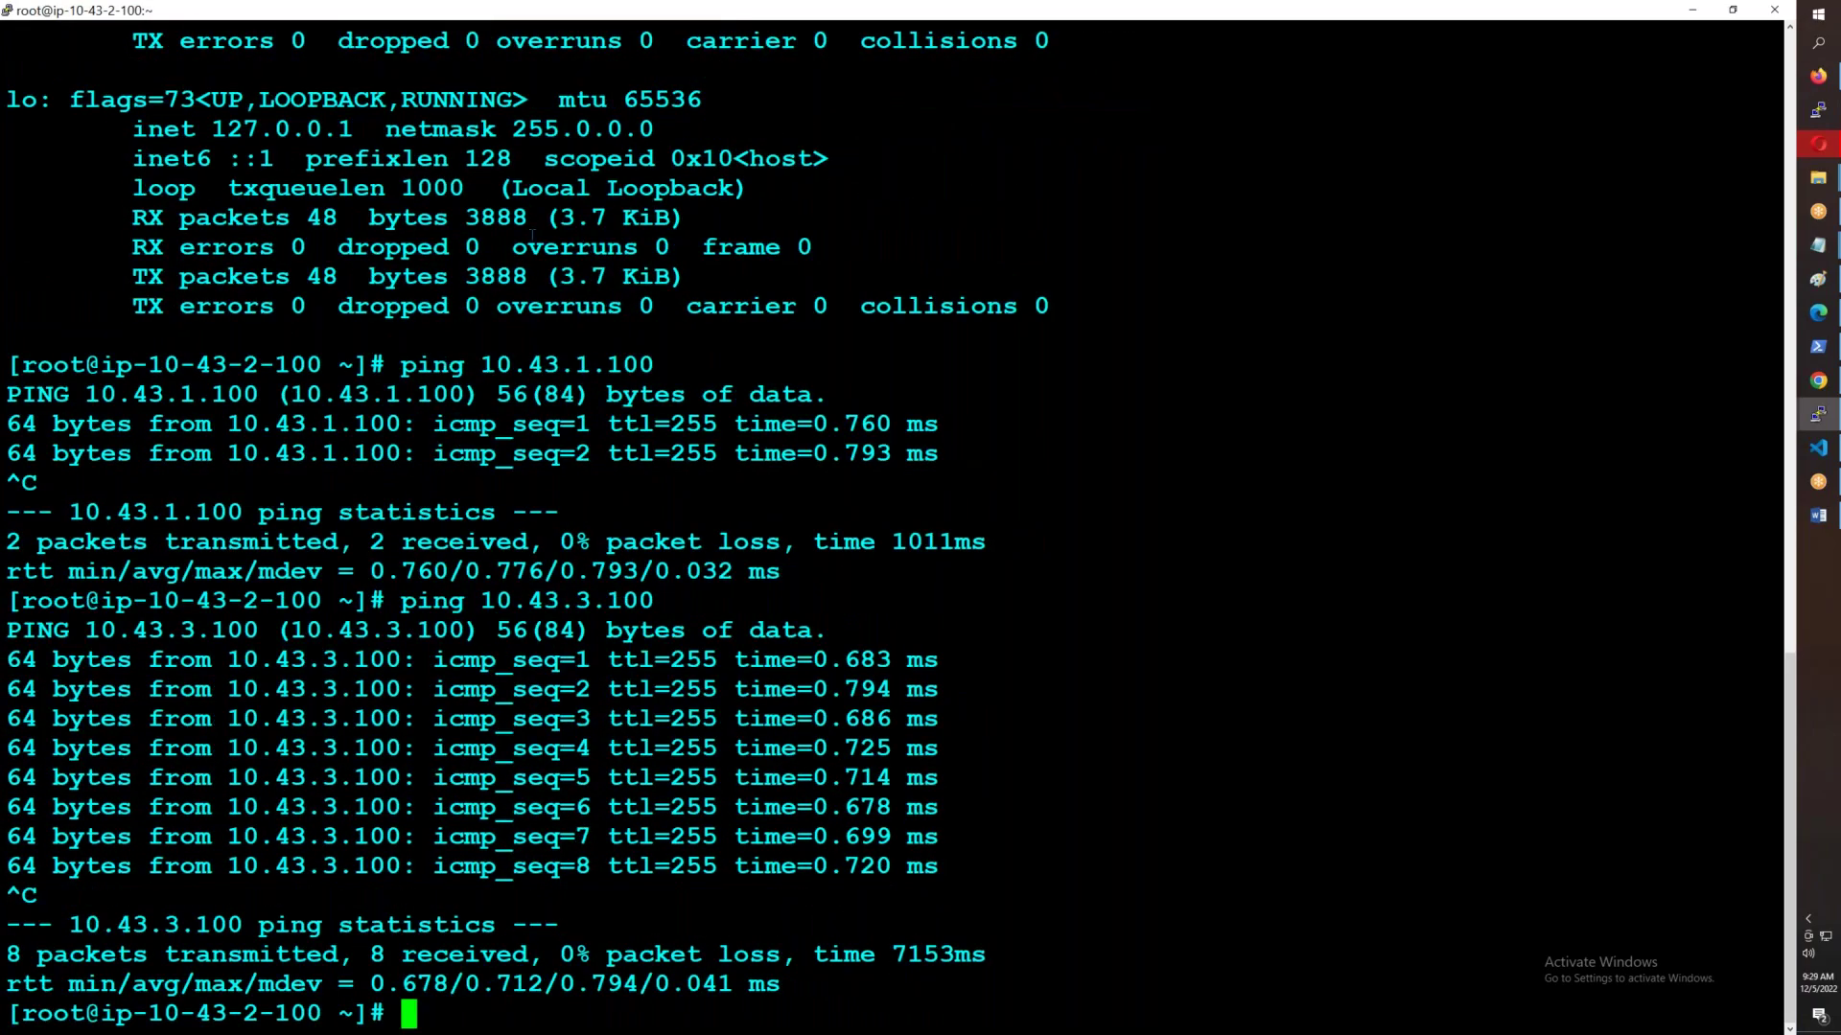
left_click(1817, 75)
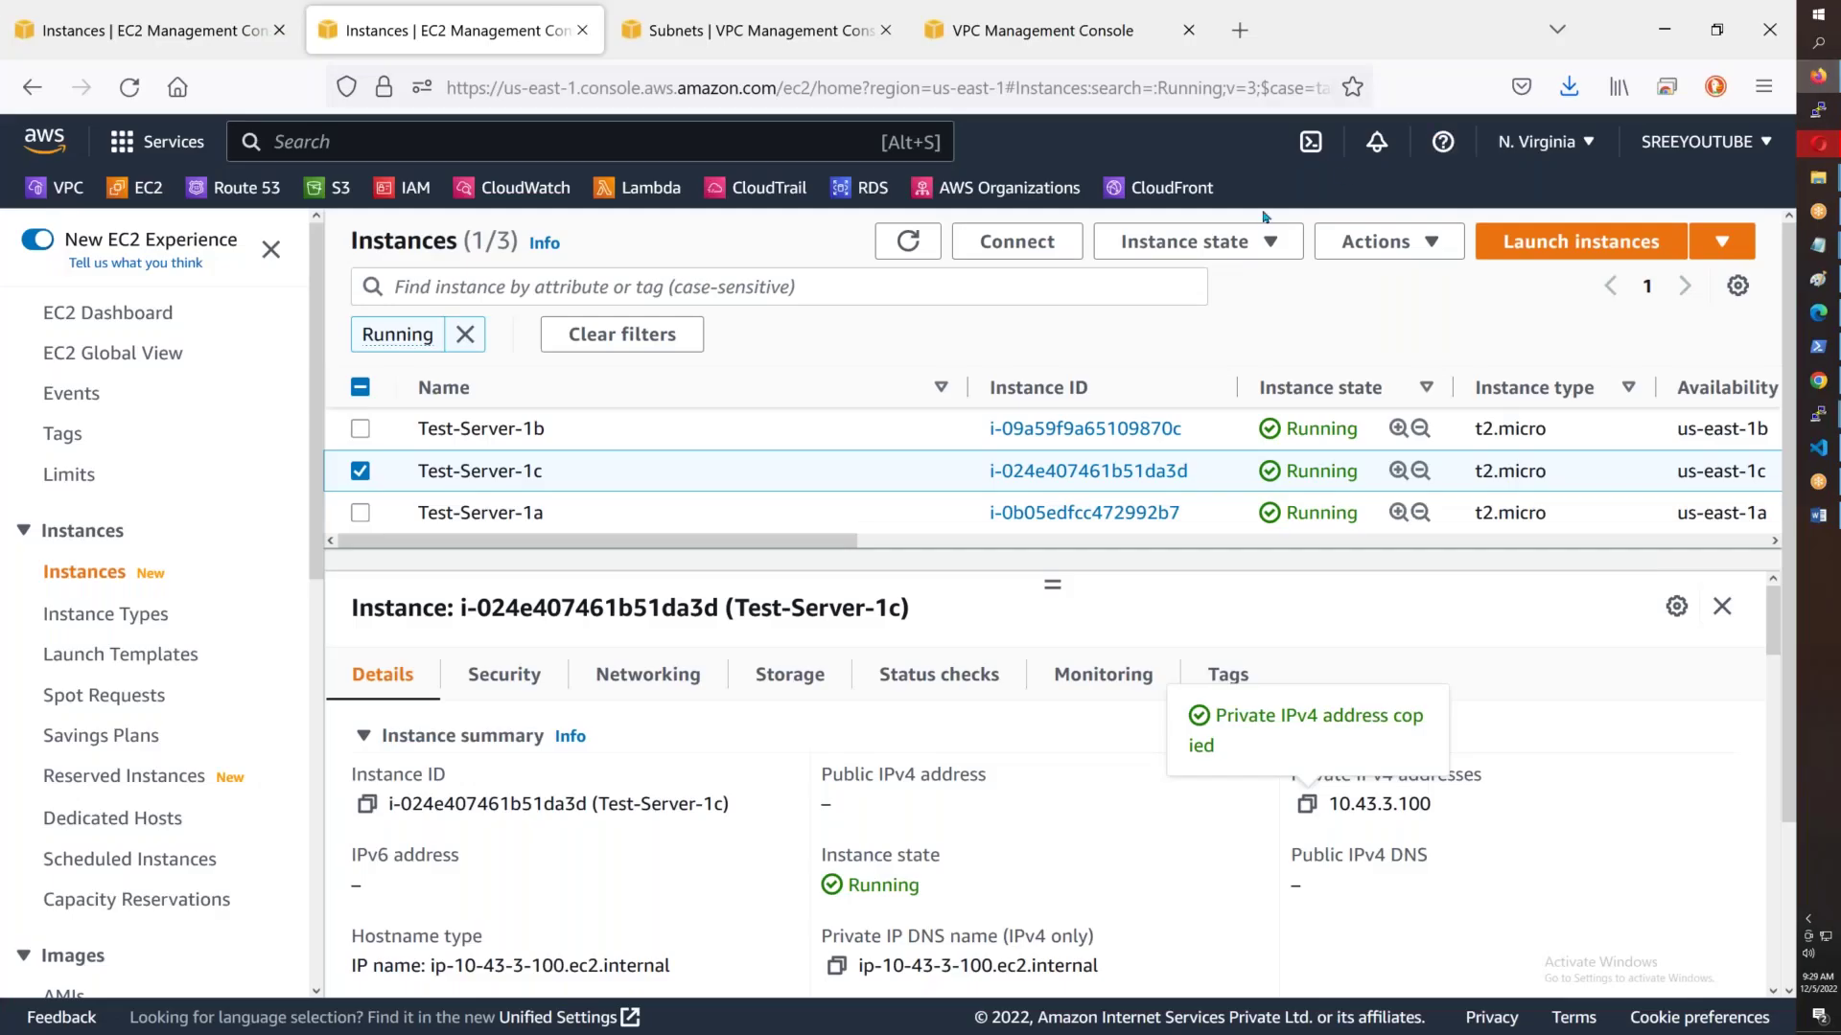
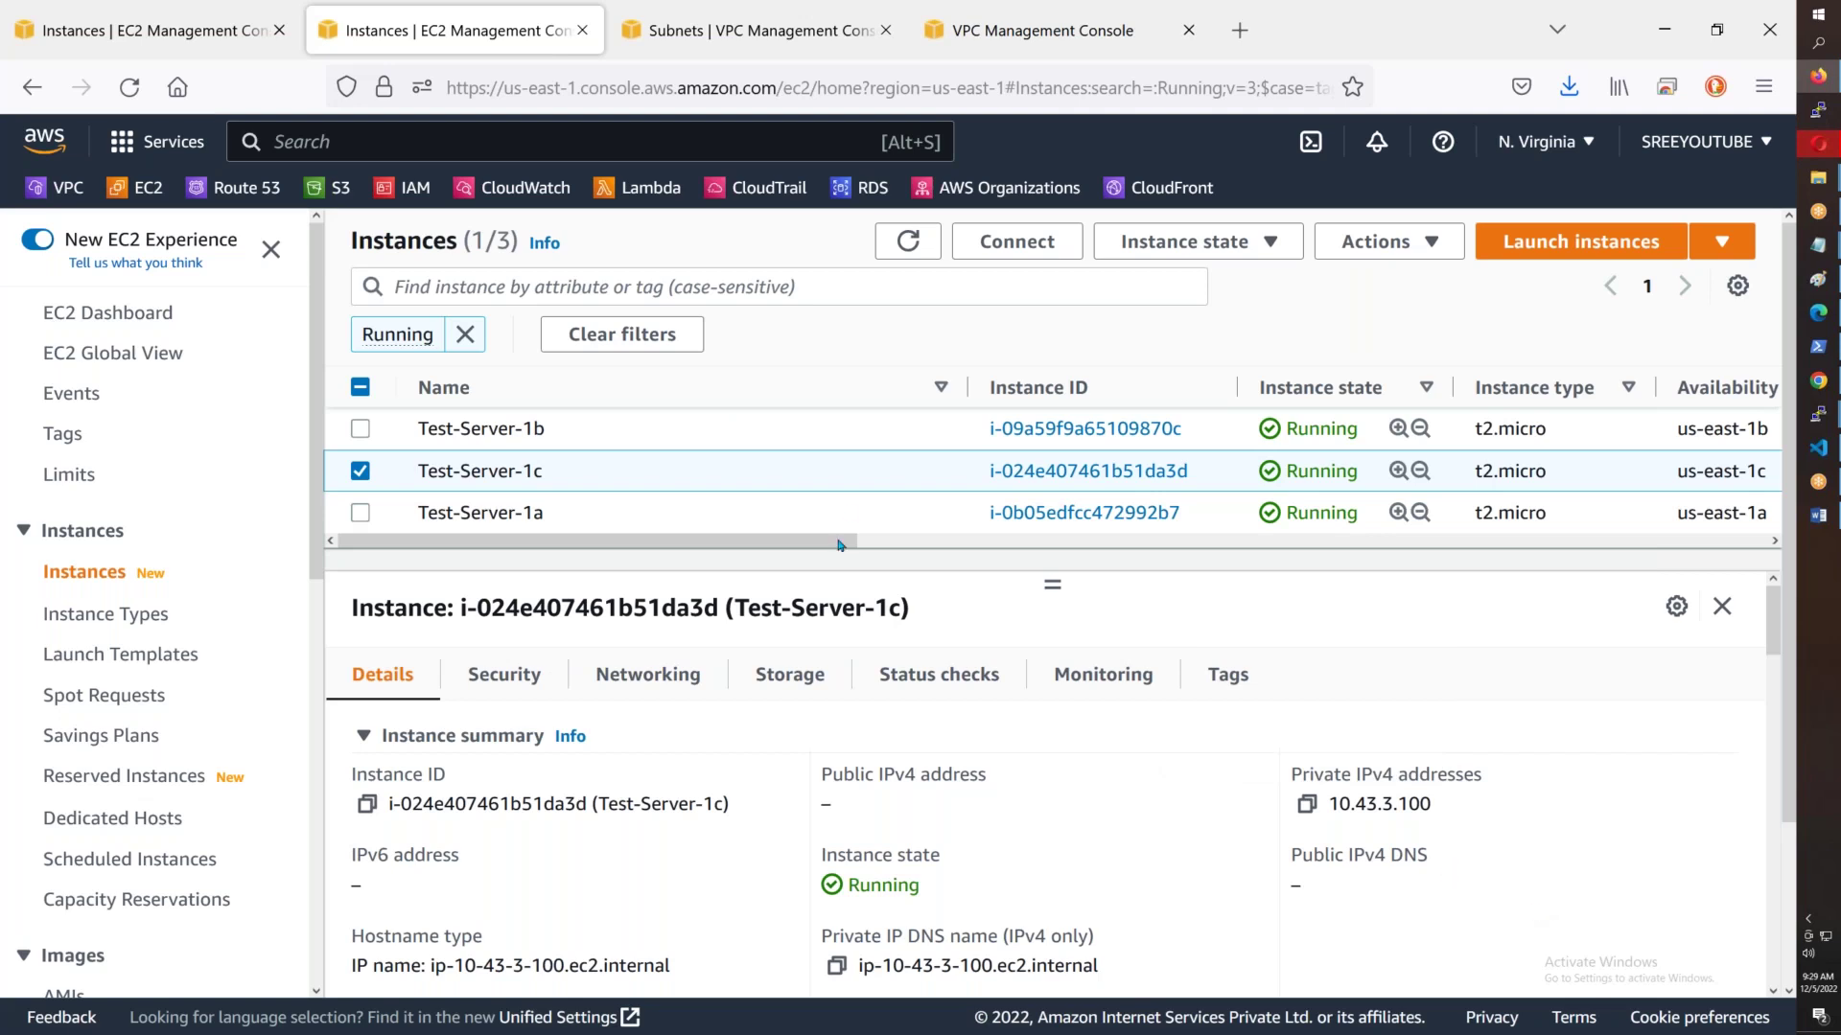
- Check Test-Server-1a's details, then show the Your VPCs list in the VPC console
left_click(892, 433)
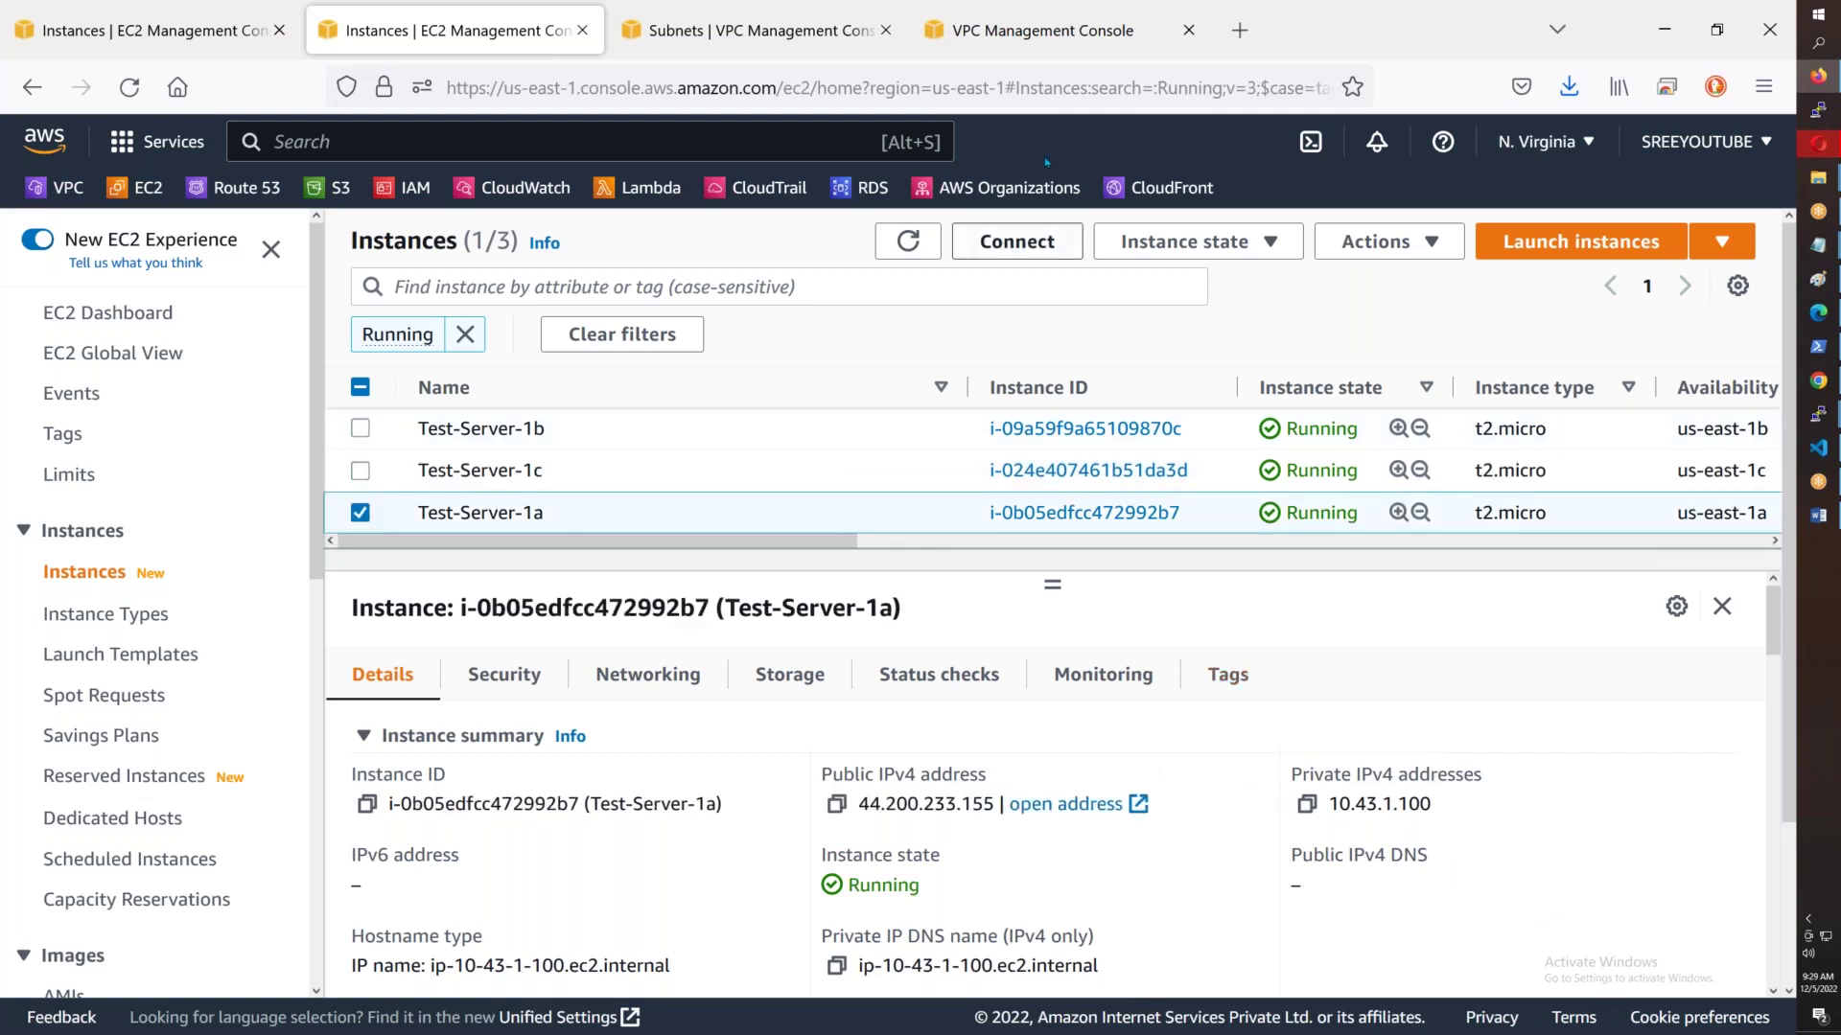
left_click(1040, 49)
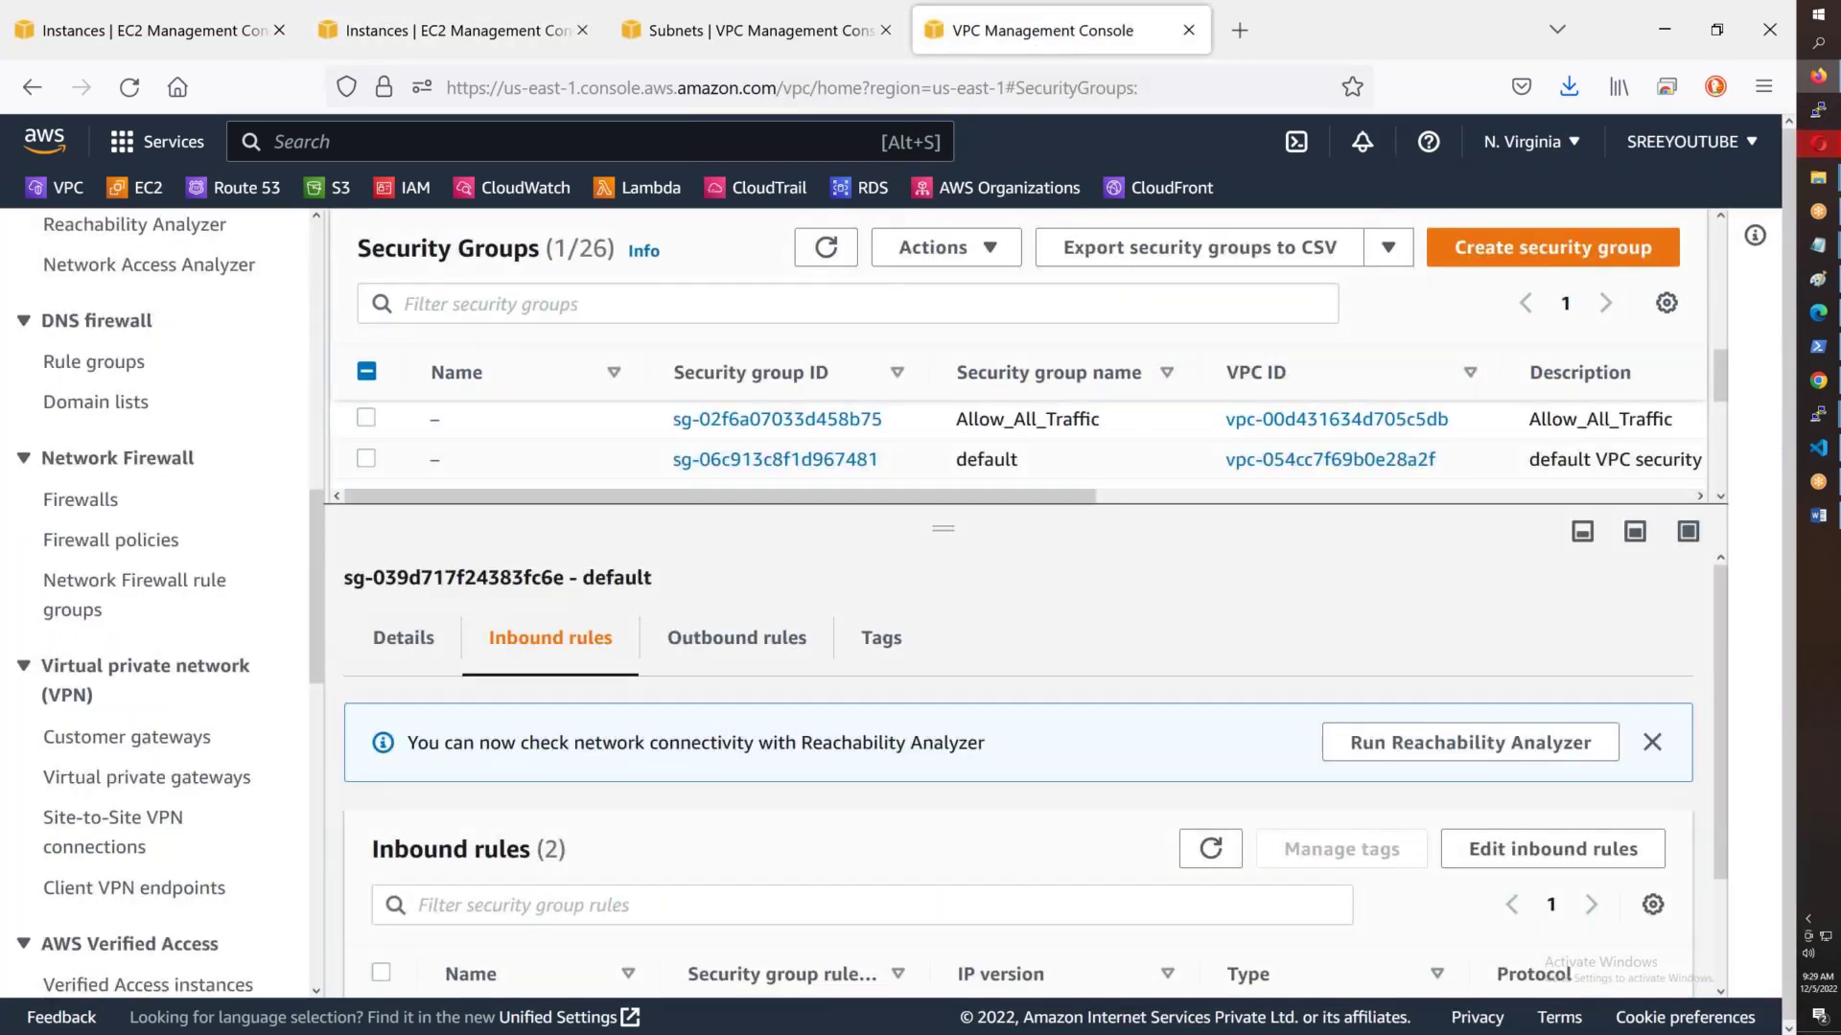
scroll(84, 662, "up", 10)
left_click(96, 475)
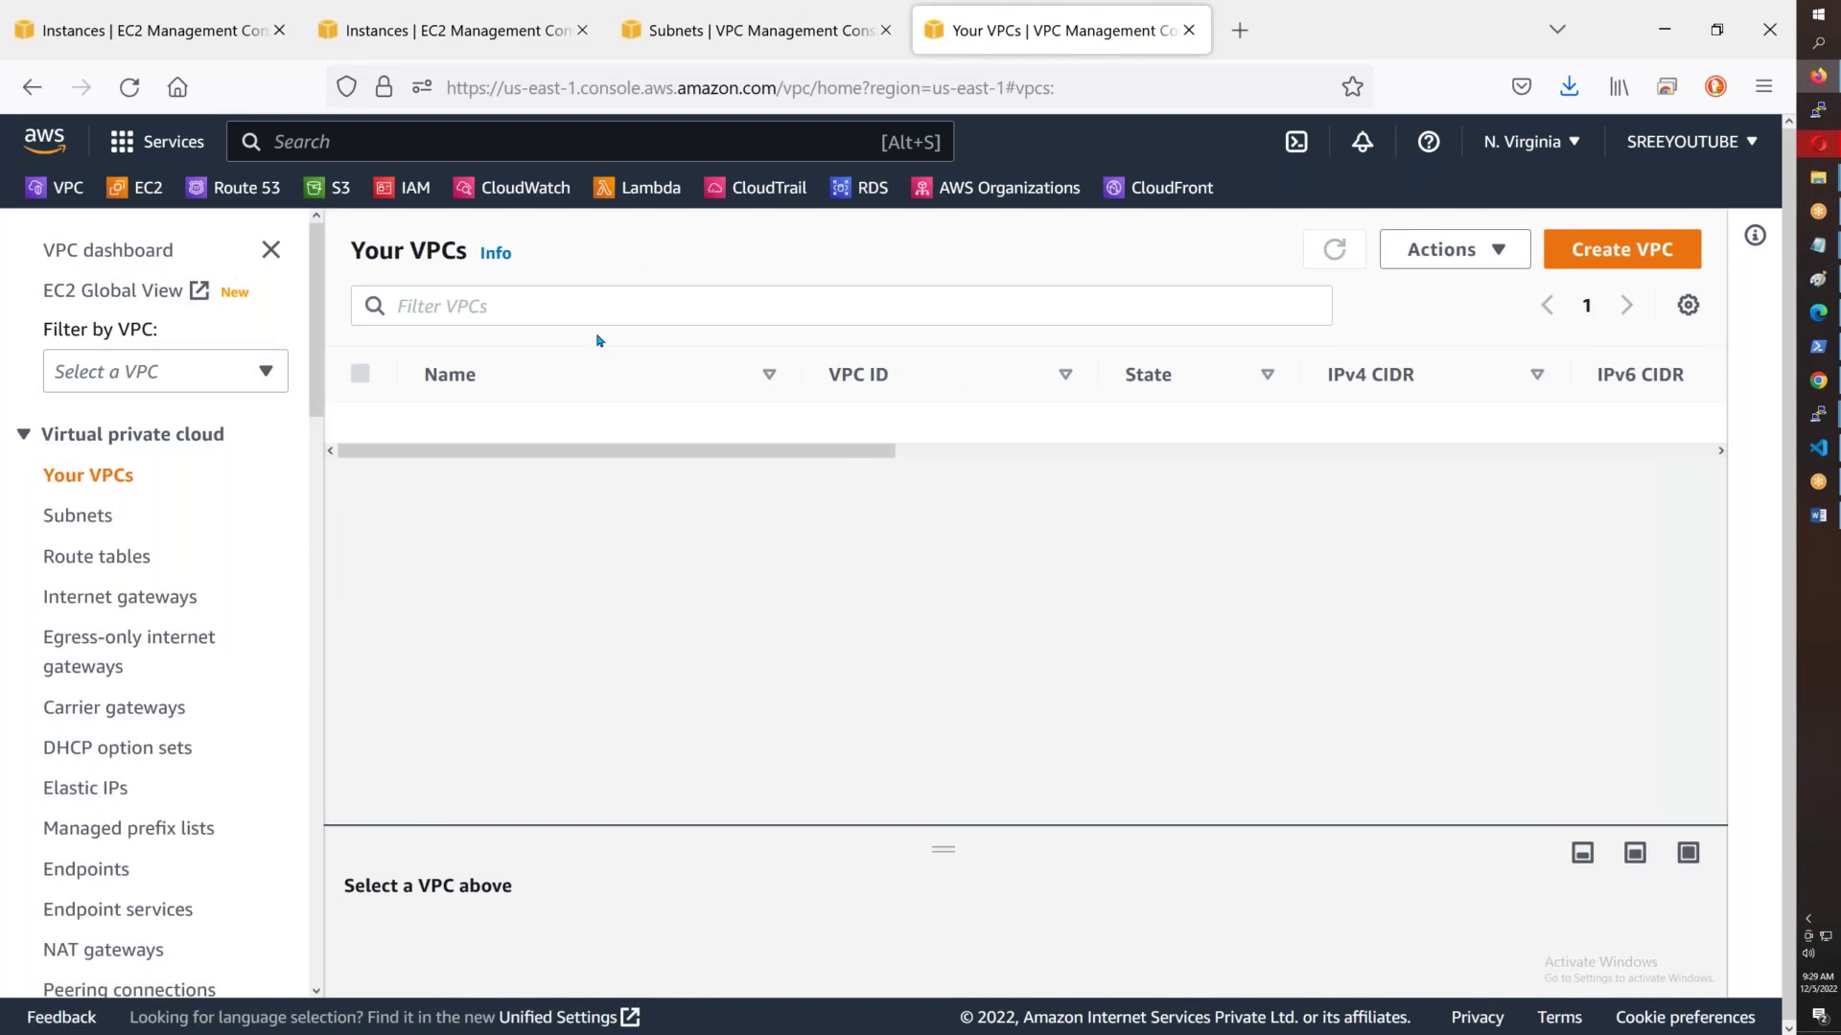
- Filter VPCs by 'b43', select AWSB43-VPC and view its DNS resolution settings without changing them
left_click(598, 315)
type("b43")
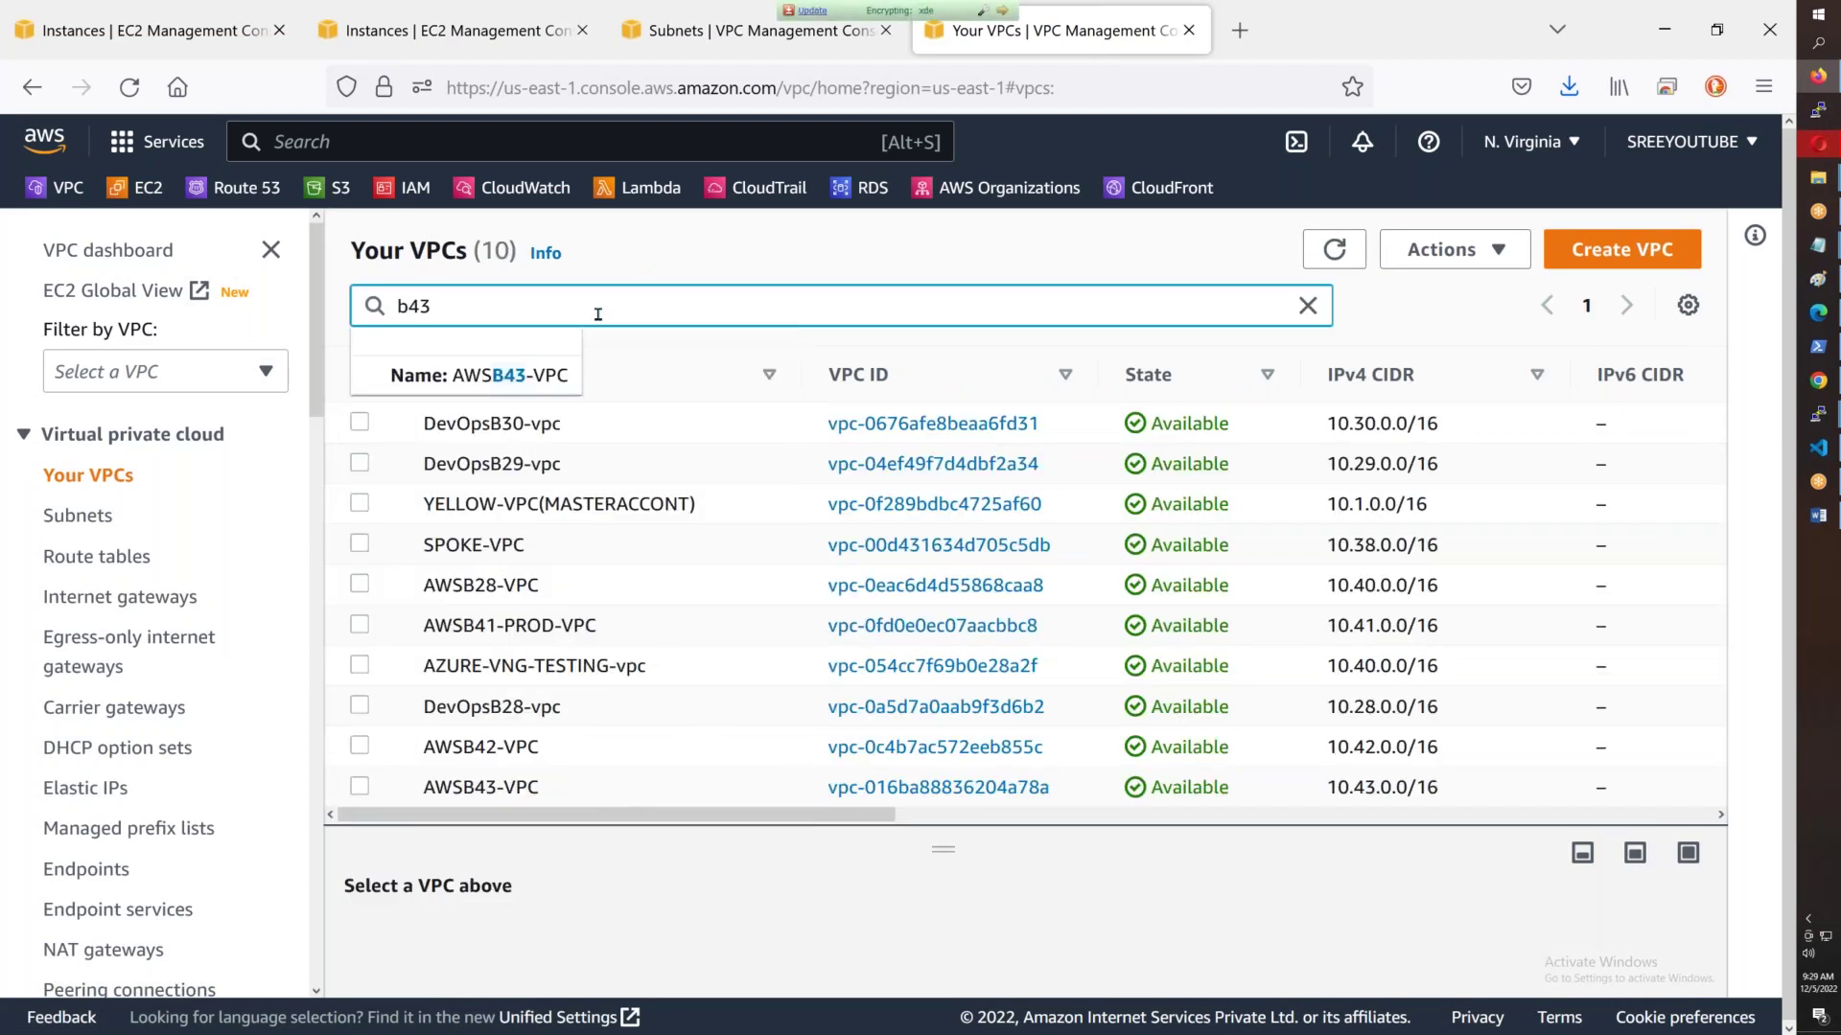
left_click(522, 377)
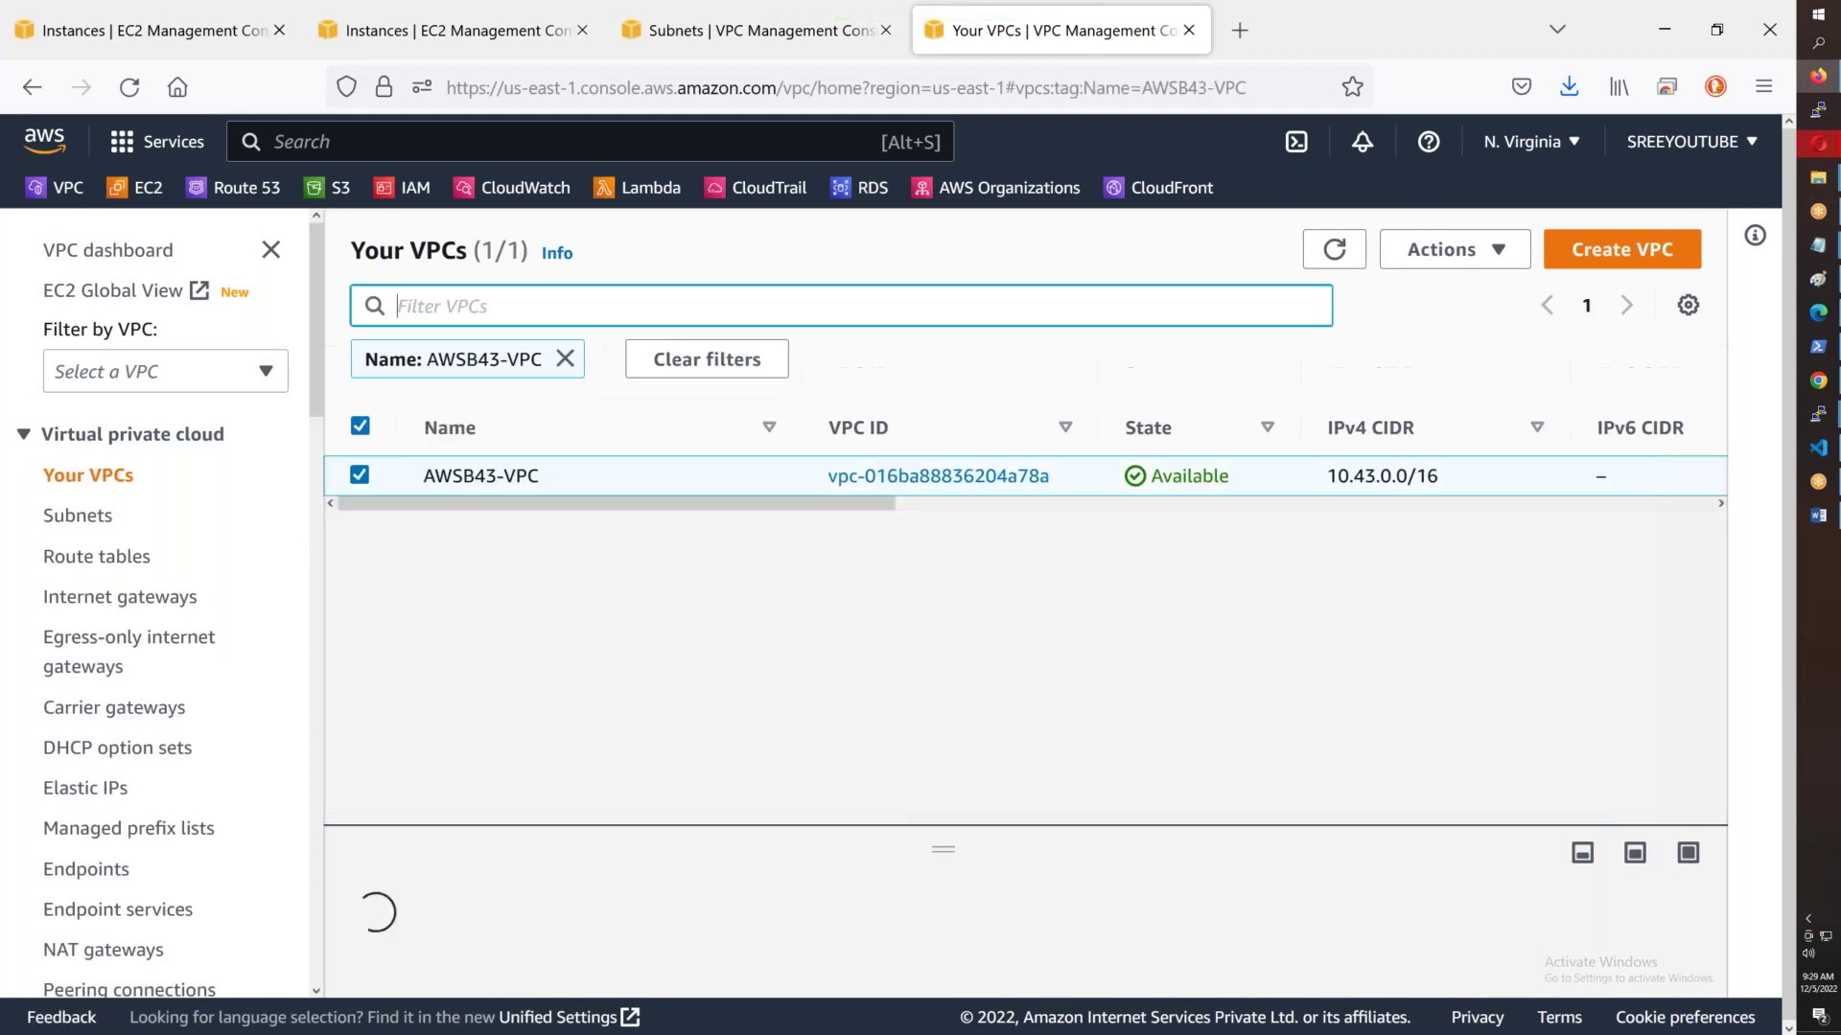
left_click(1447, 250)
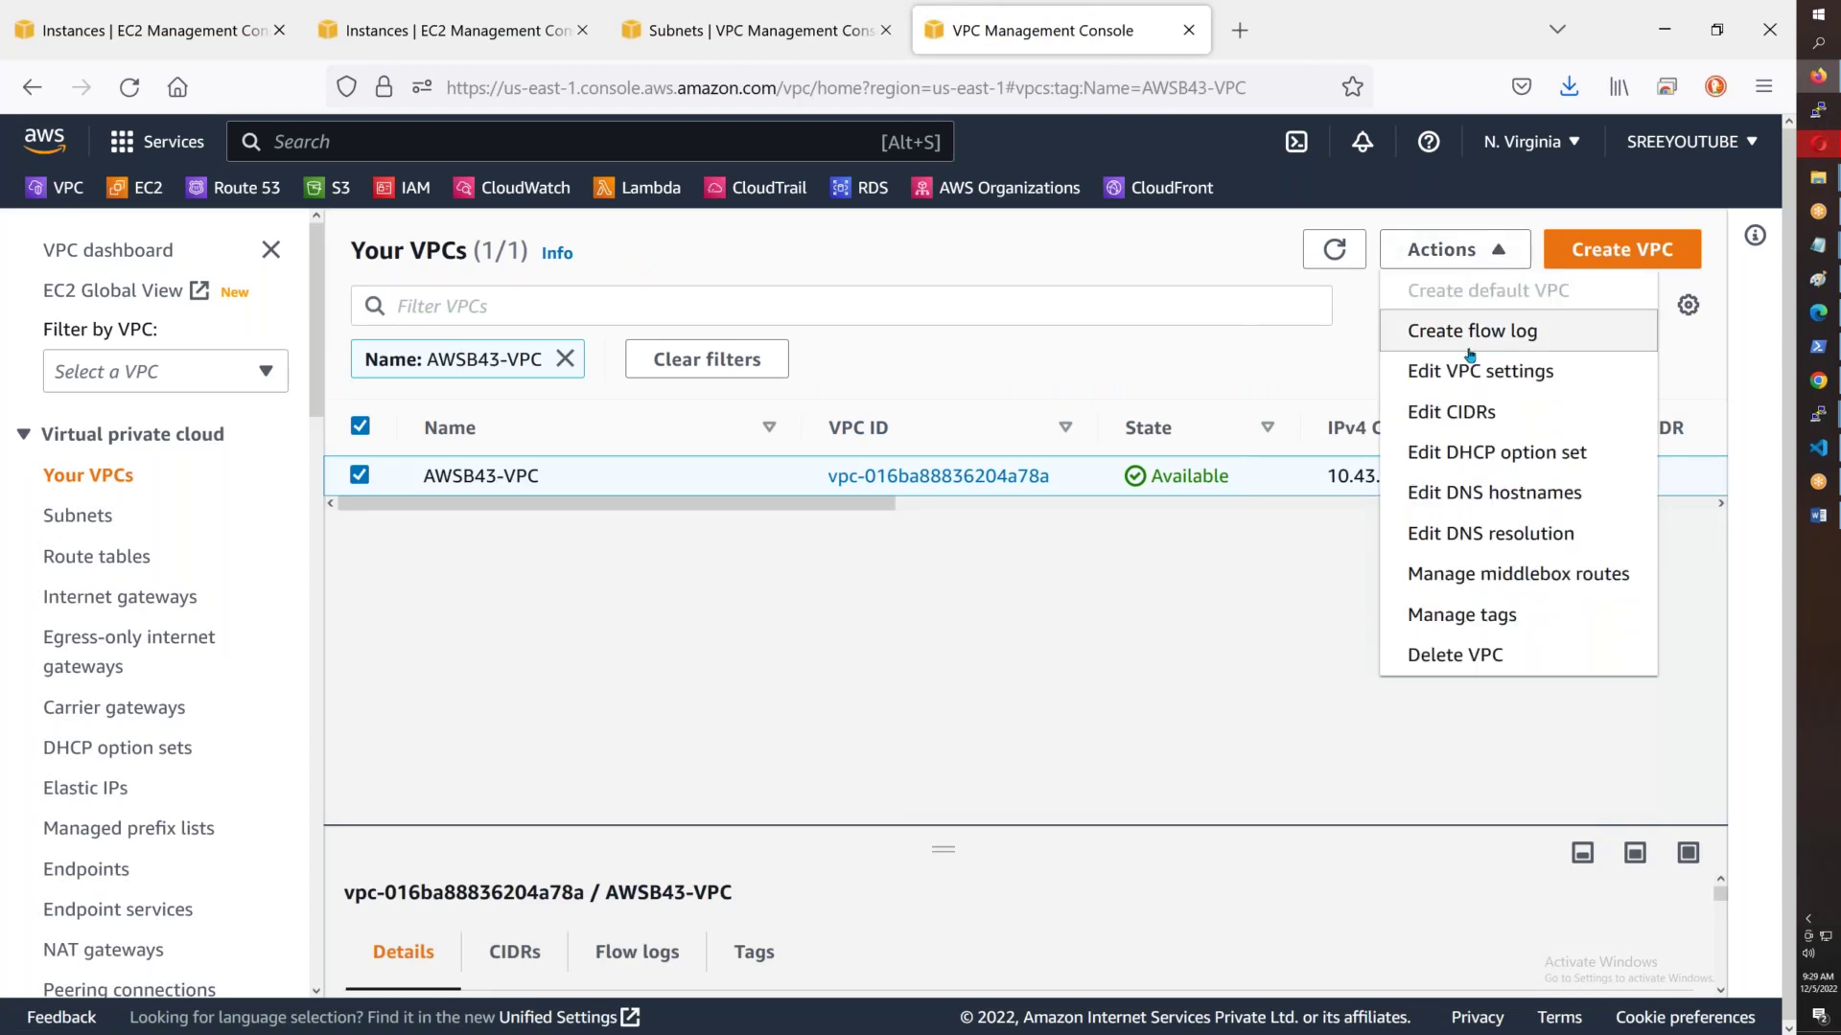
left_click(1495, 542)
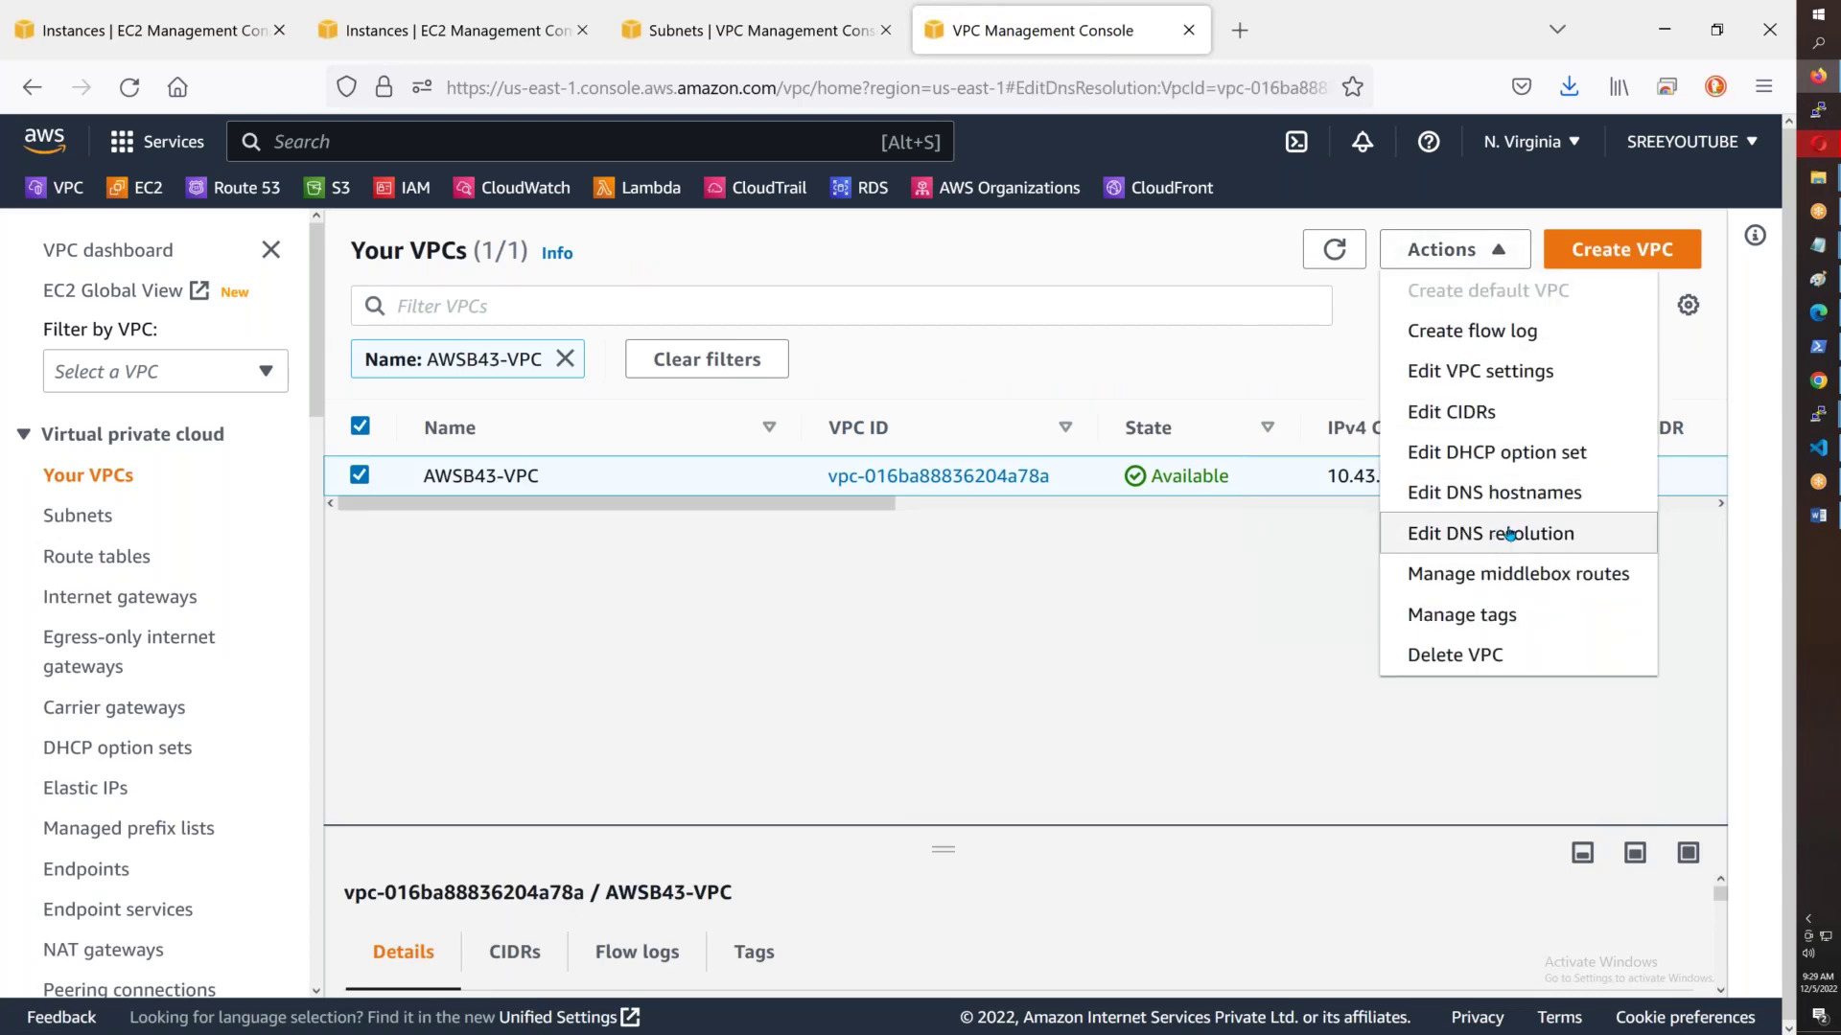
left_click(896, 856)
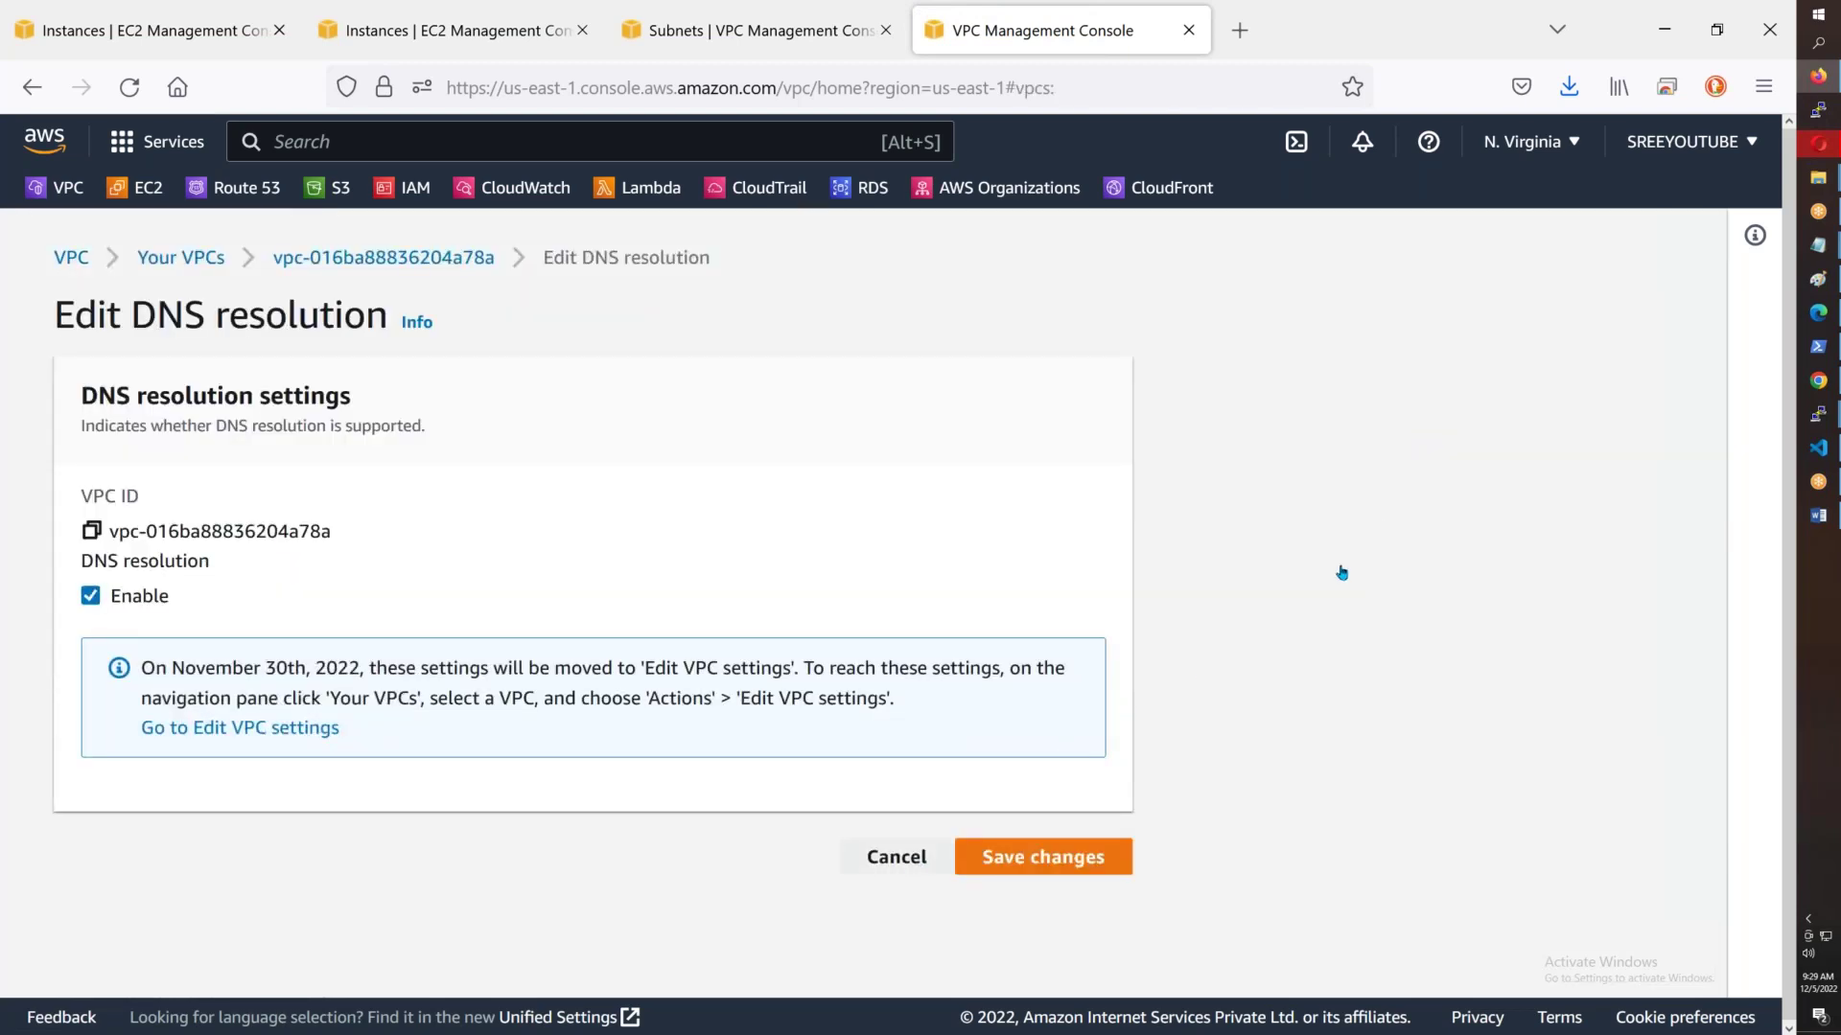
- Enable DNS hostnames on AWSB43-VPC and save the change
left_click(607, 307)
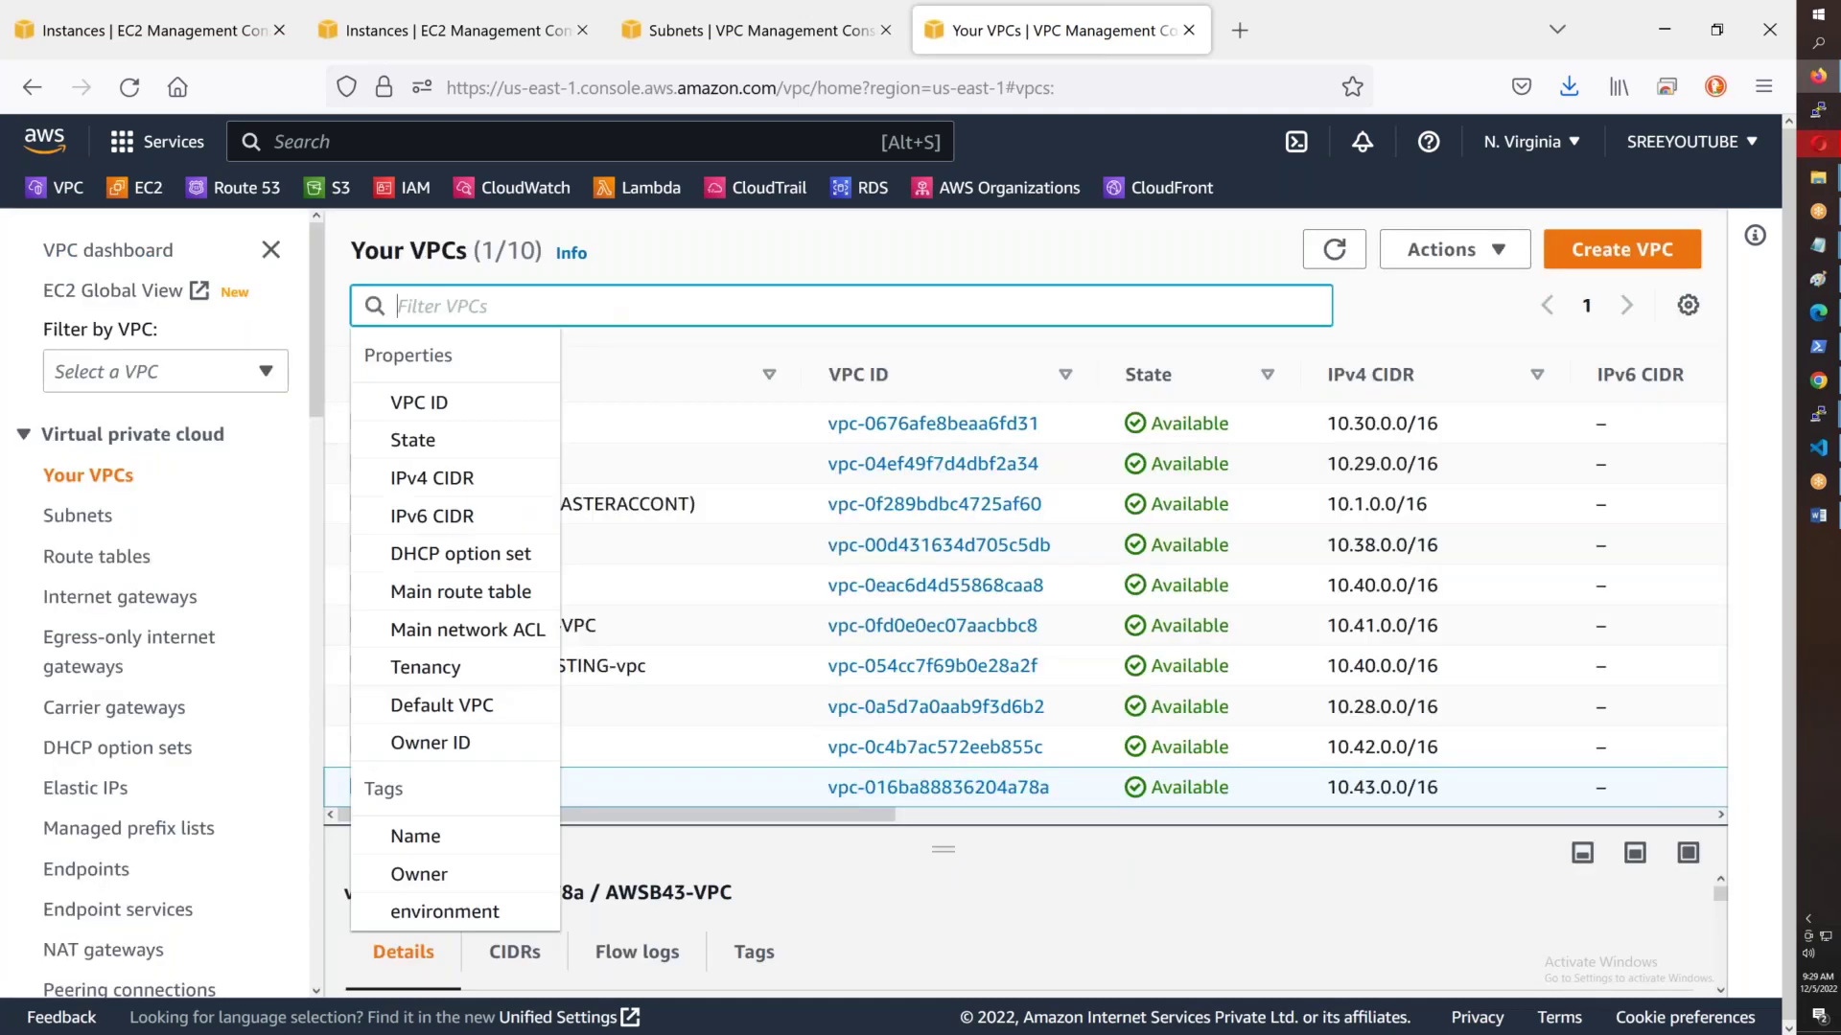
type("B43")
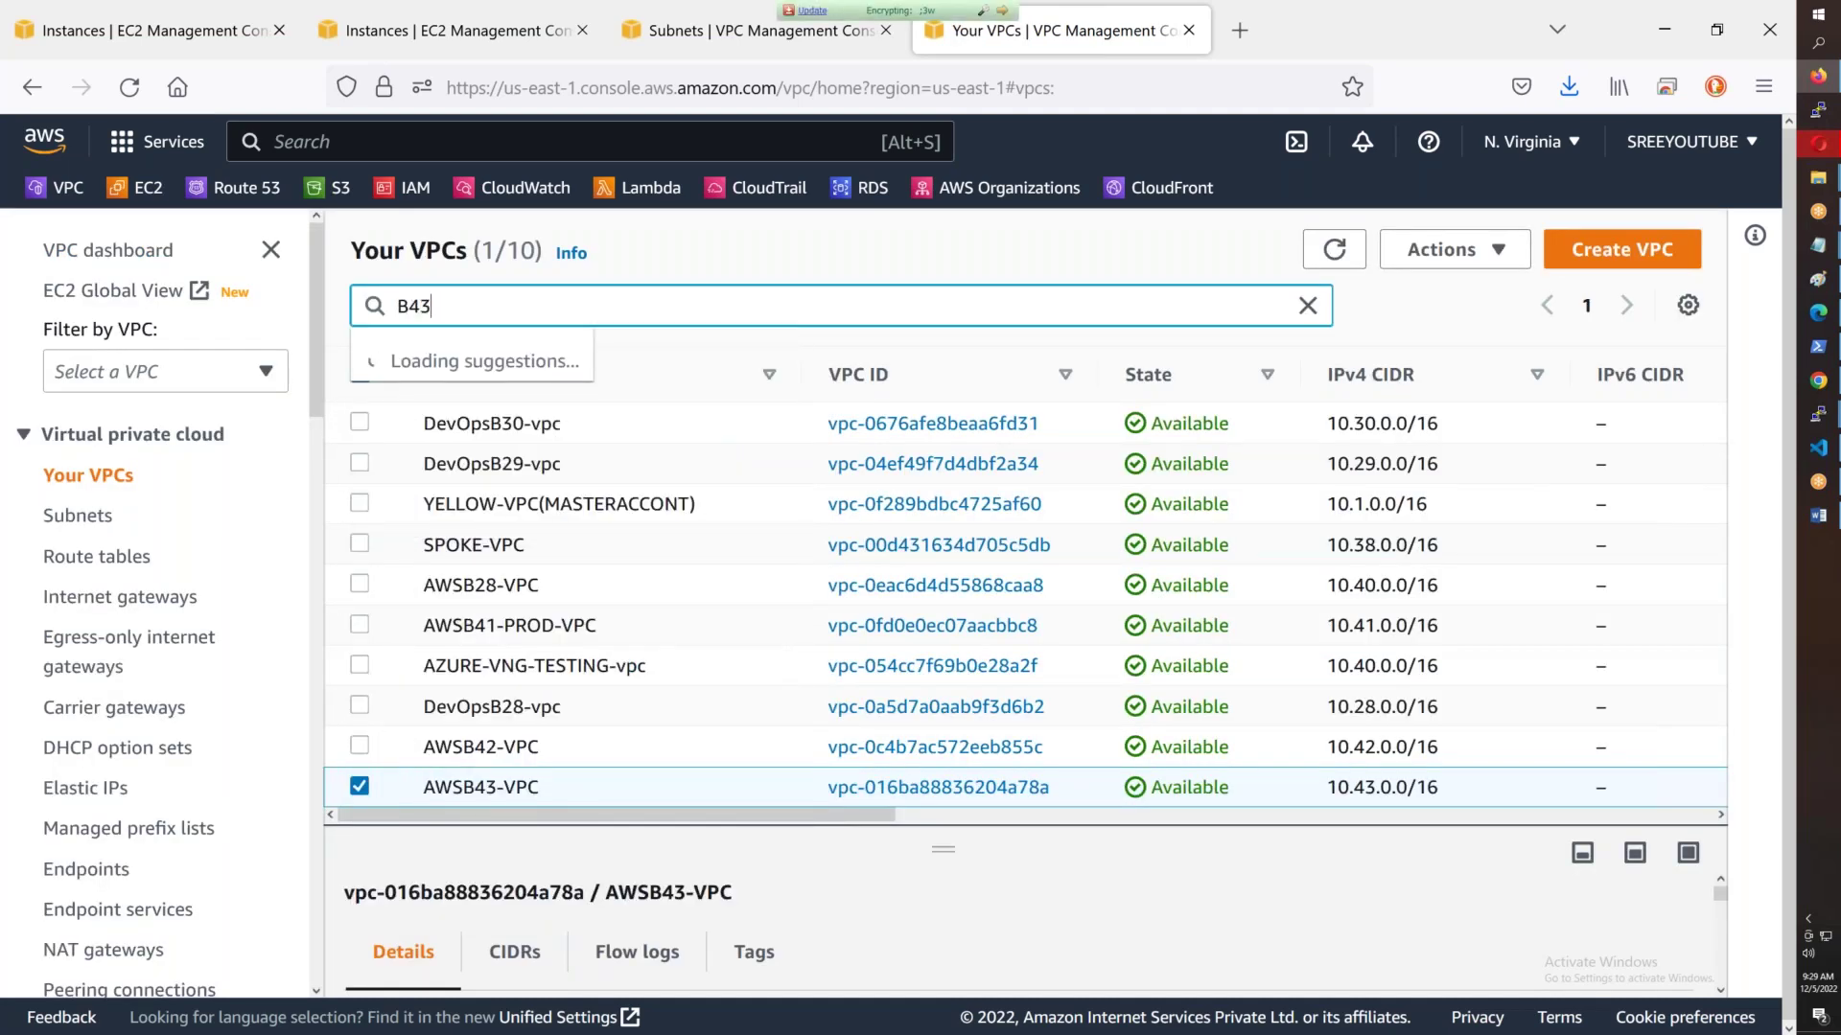
key("Return")
left_click(1442, 249)
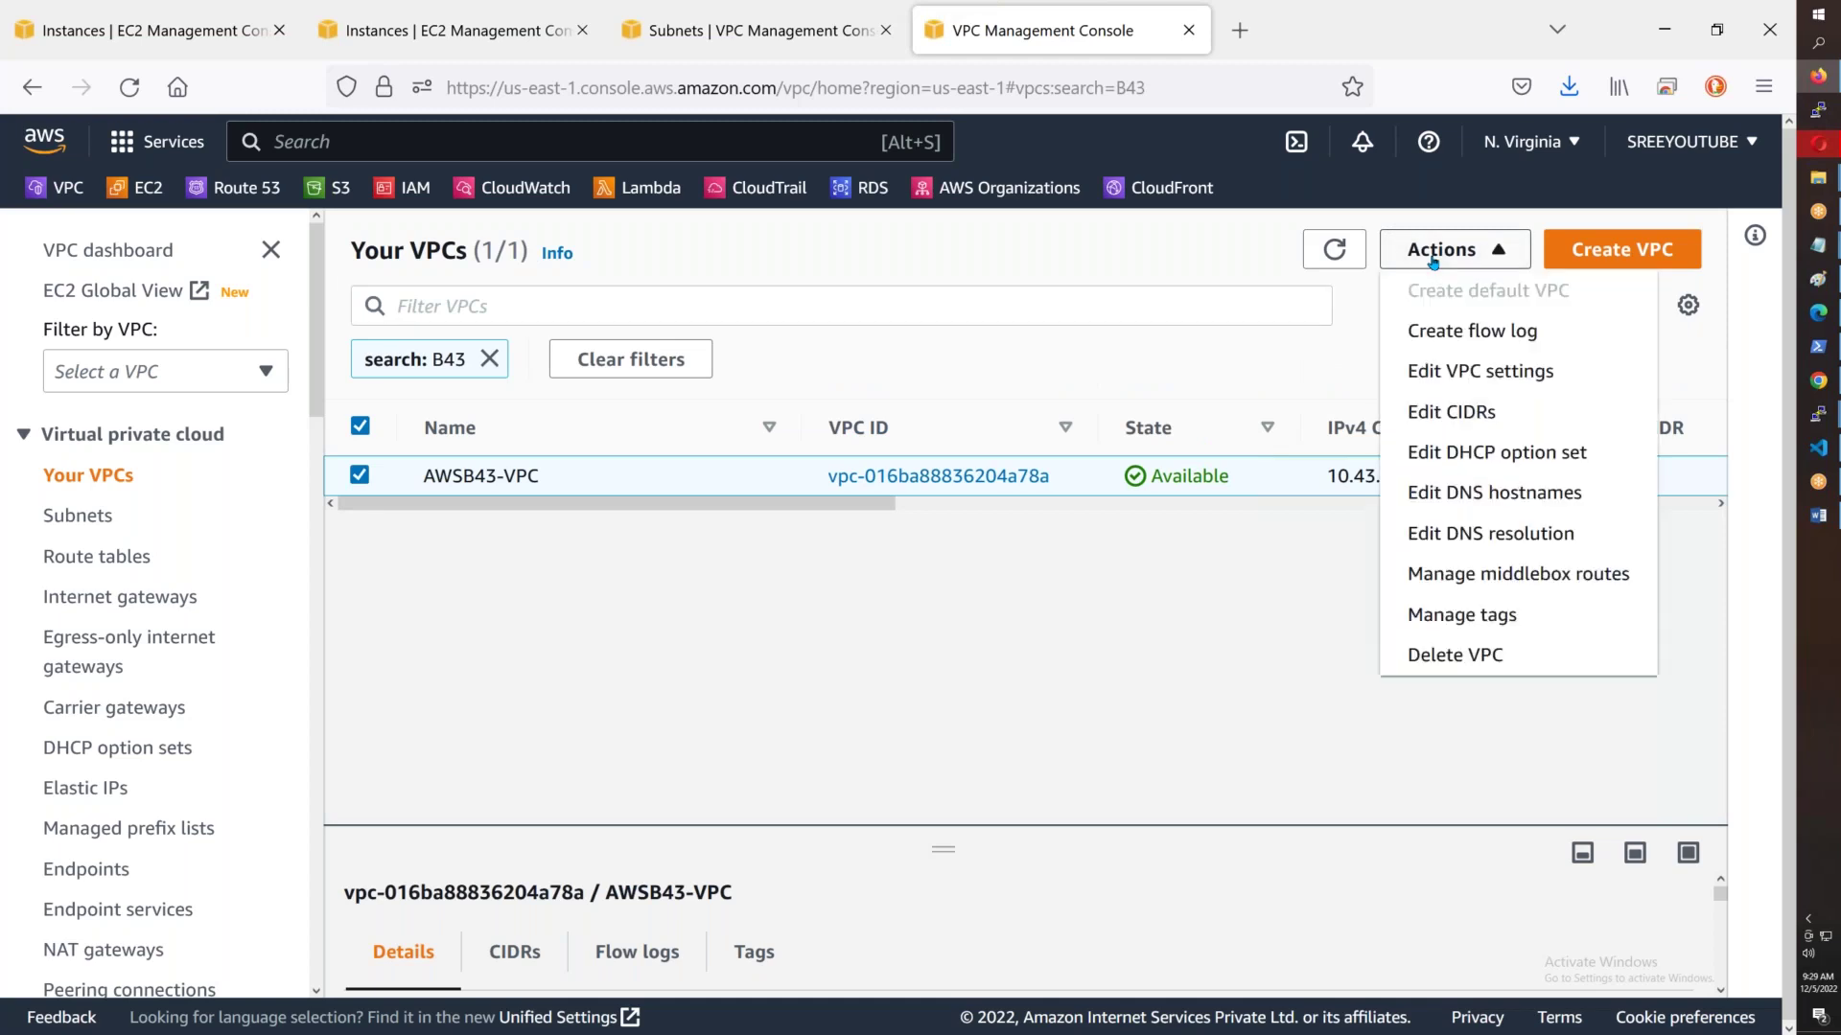
left_click(1481, 493)
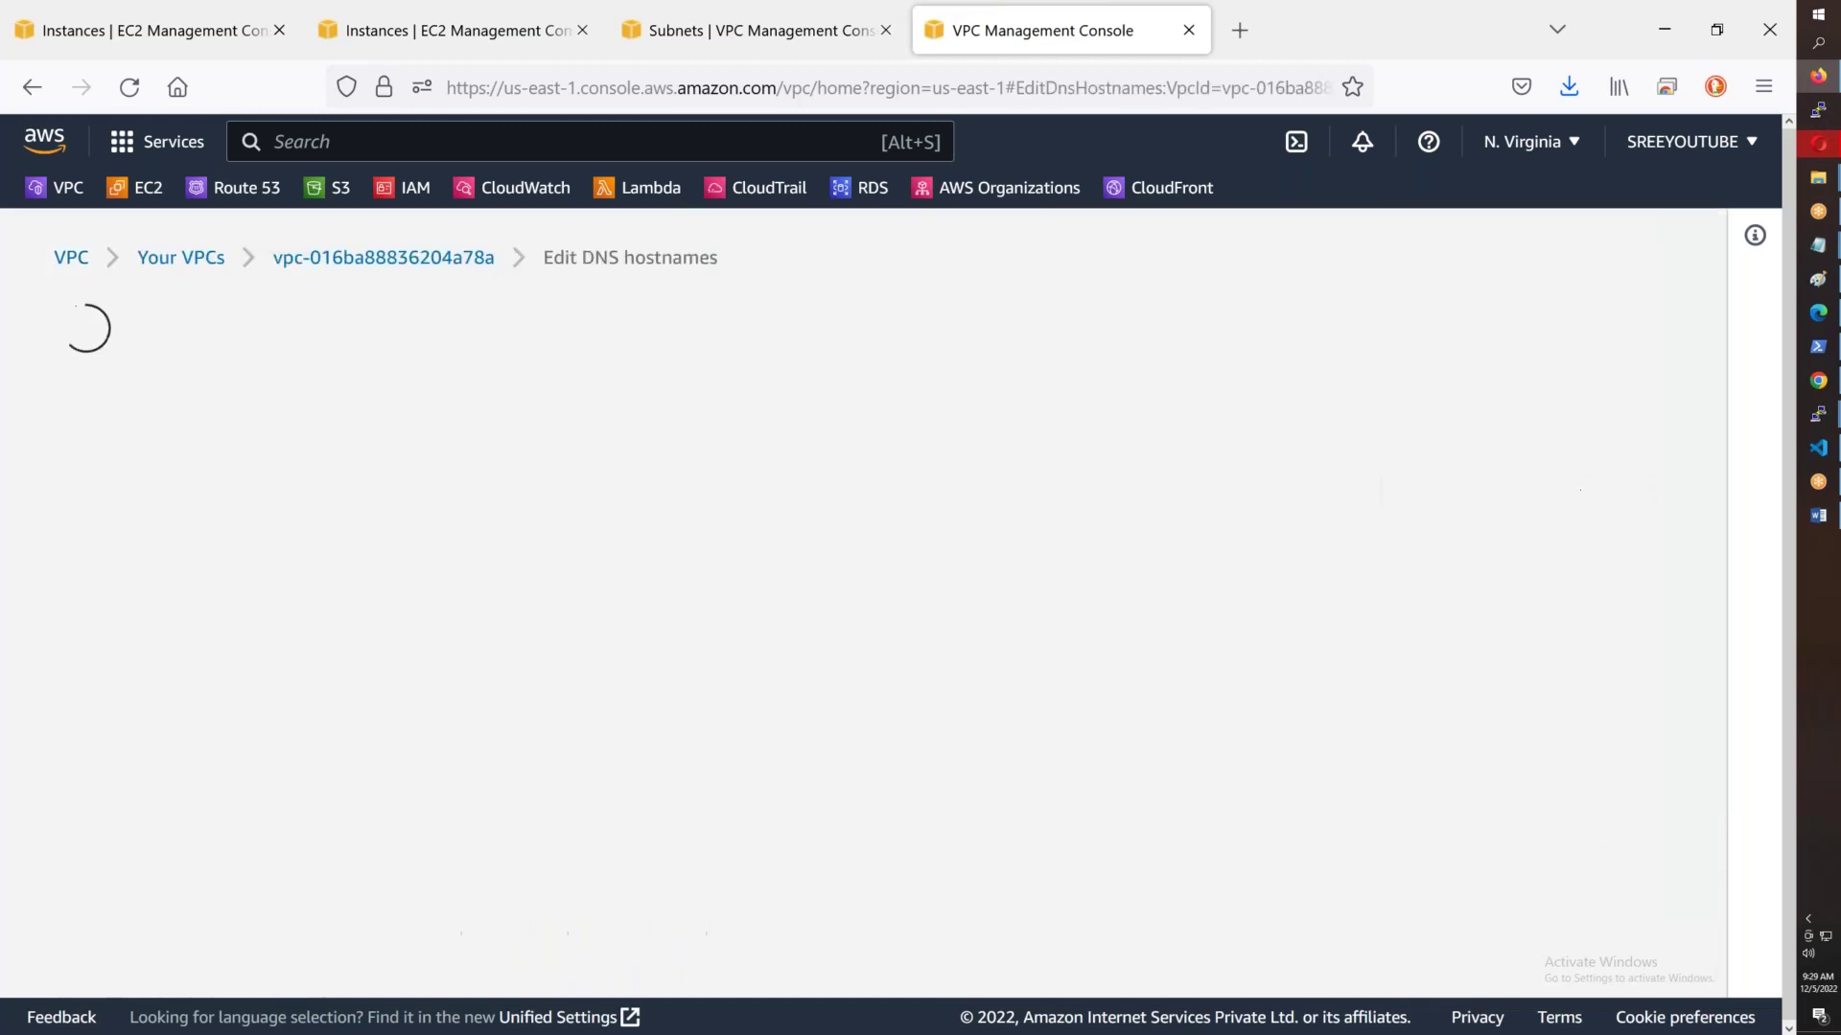
left_click(91, 614)
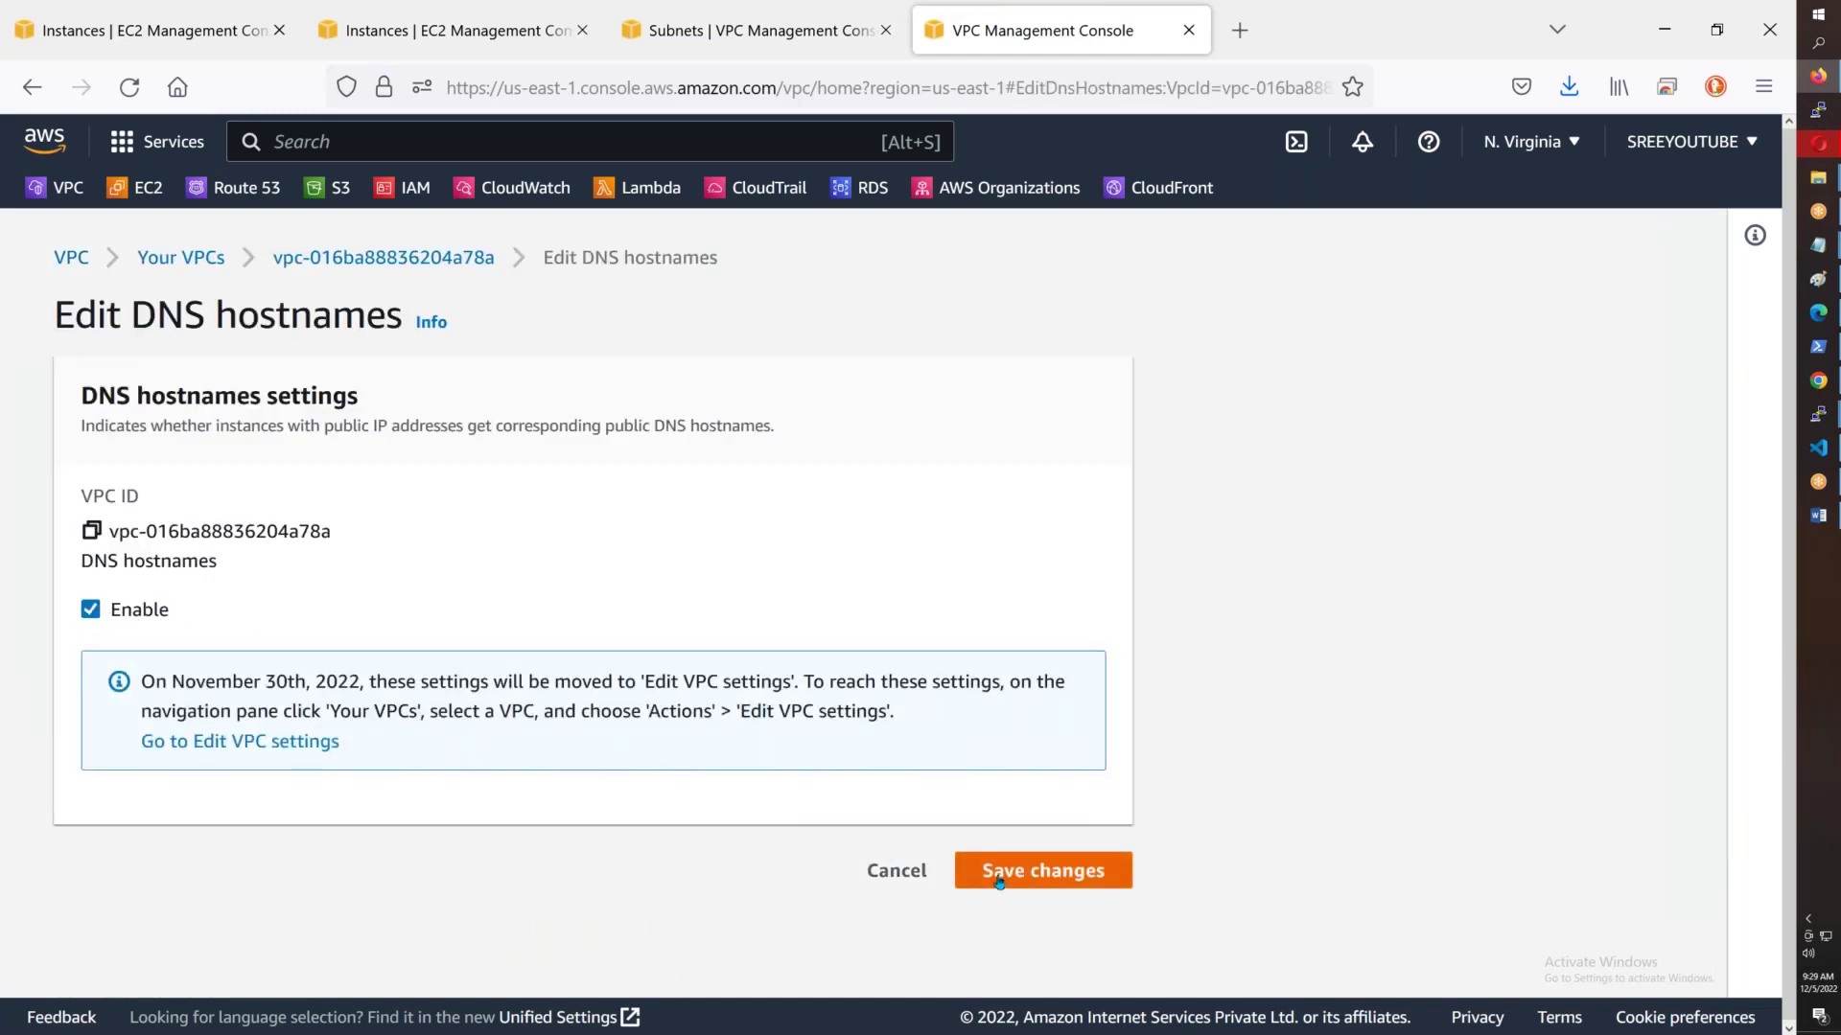
left_click(1006, 867)
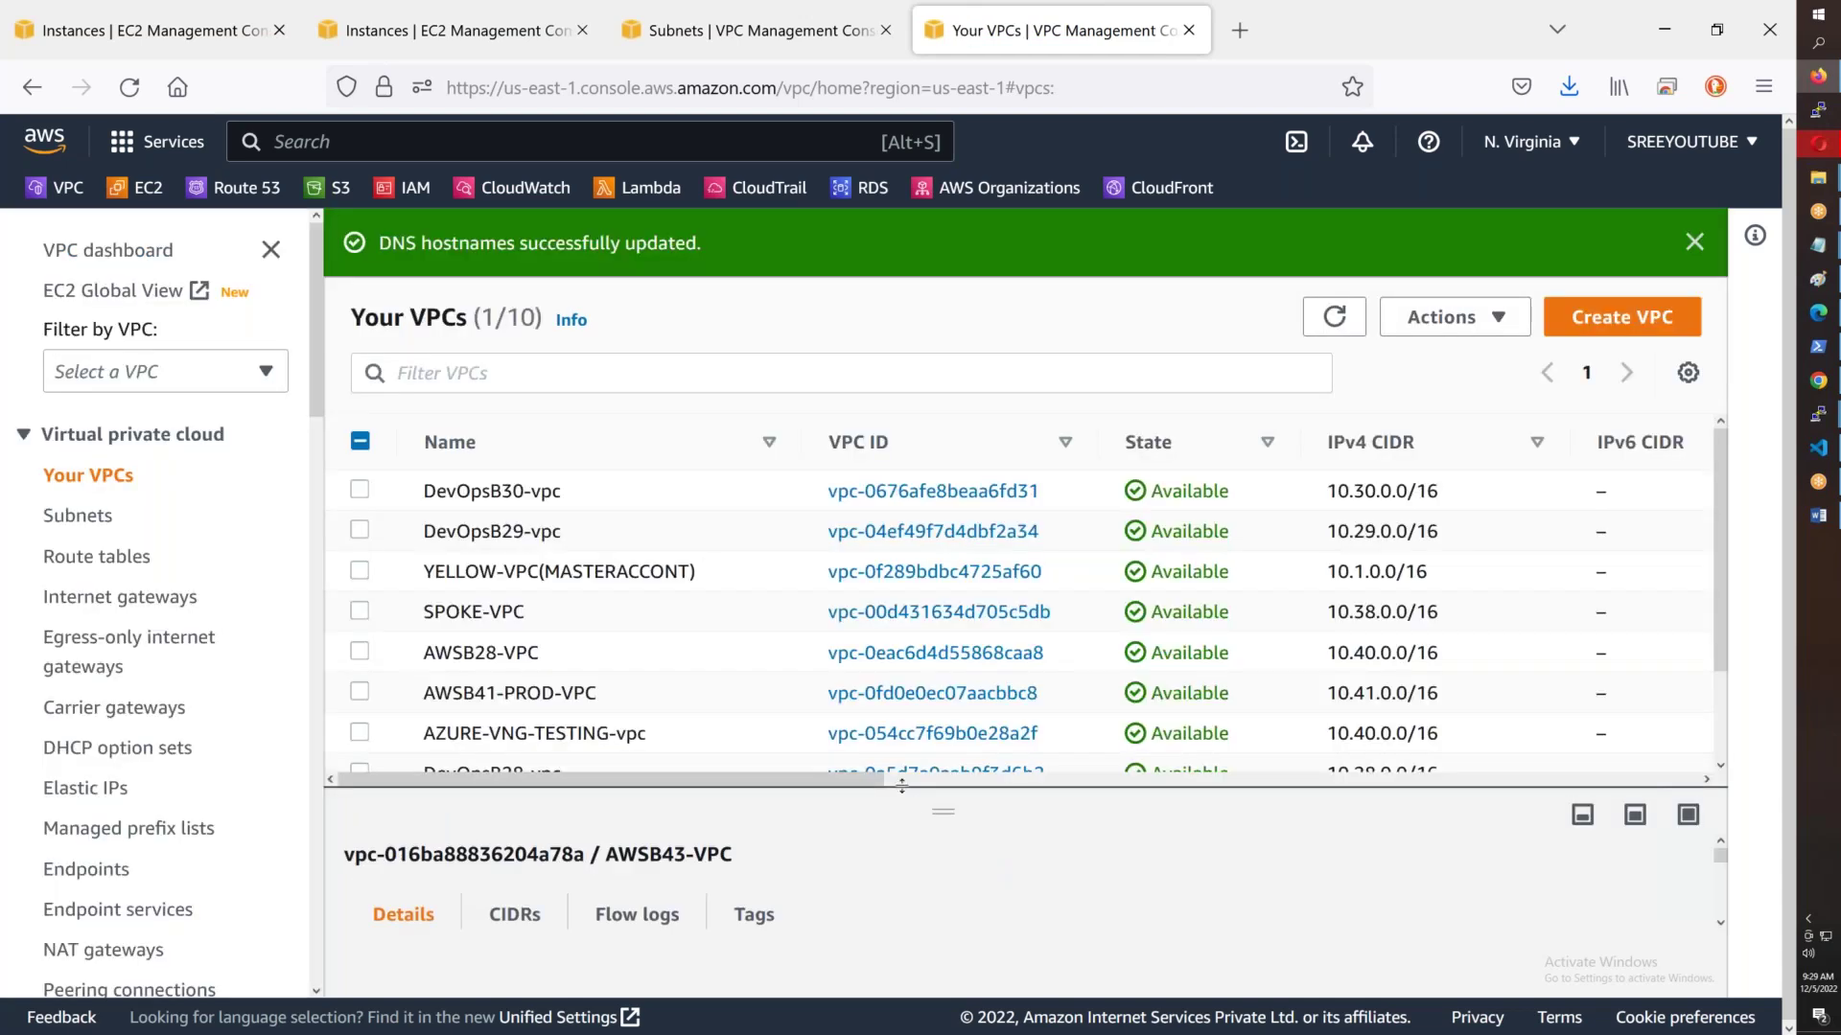
- Refresh the instances and review Test-Server-1a, 1b and 1c details; 1c has only private IPv4 10.43.3.100
left_click(436, 33)
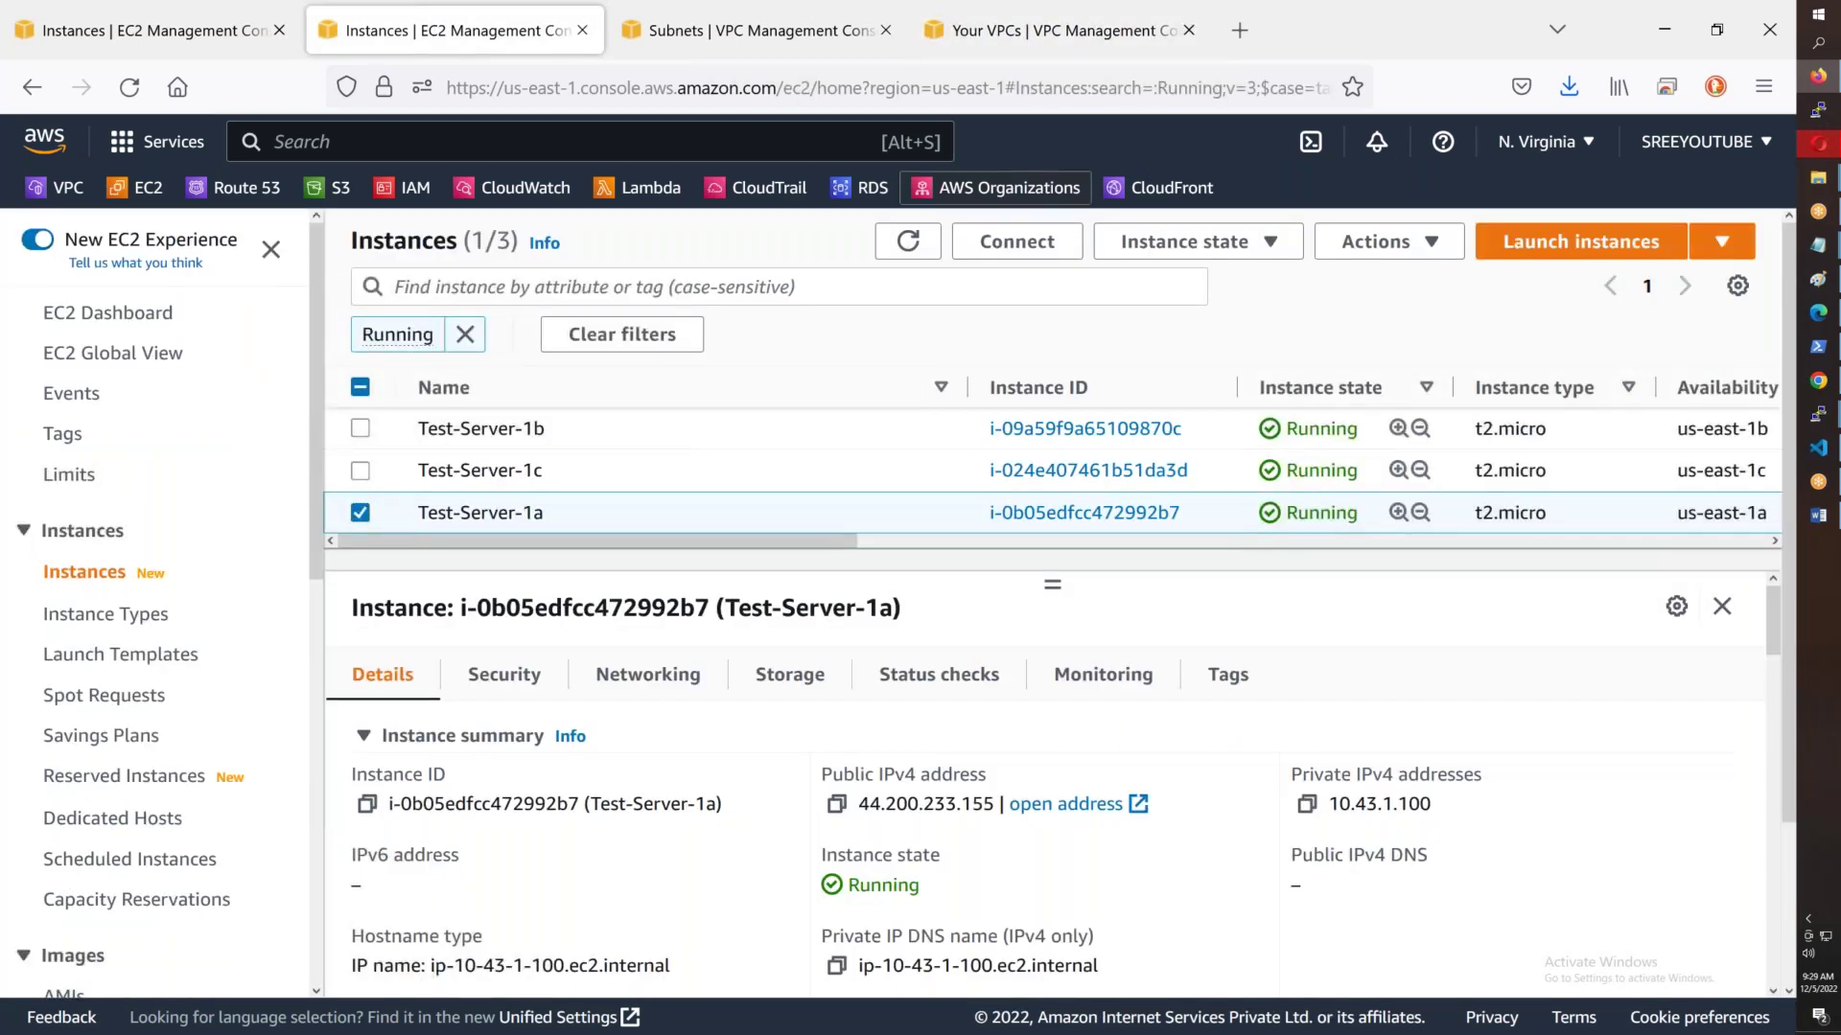
left_click(908, 242)
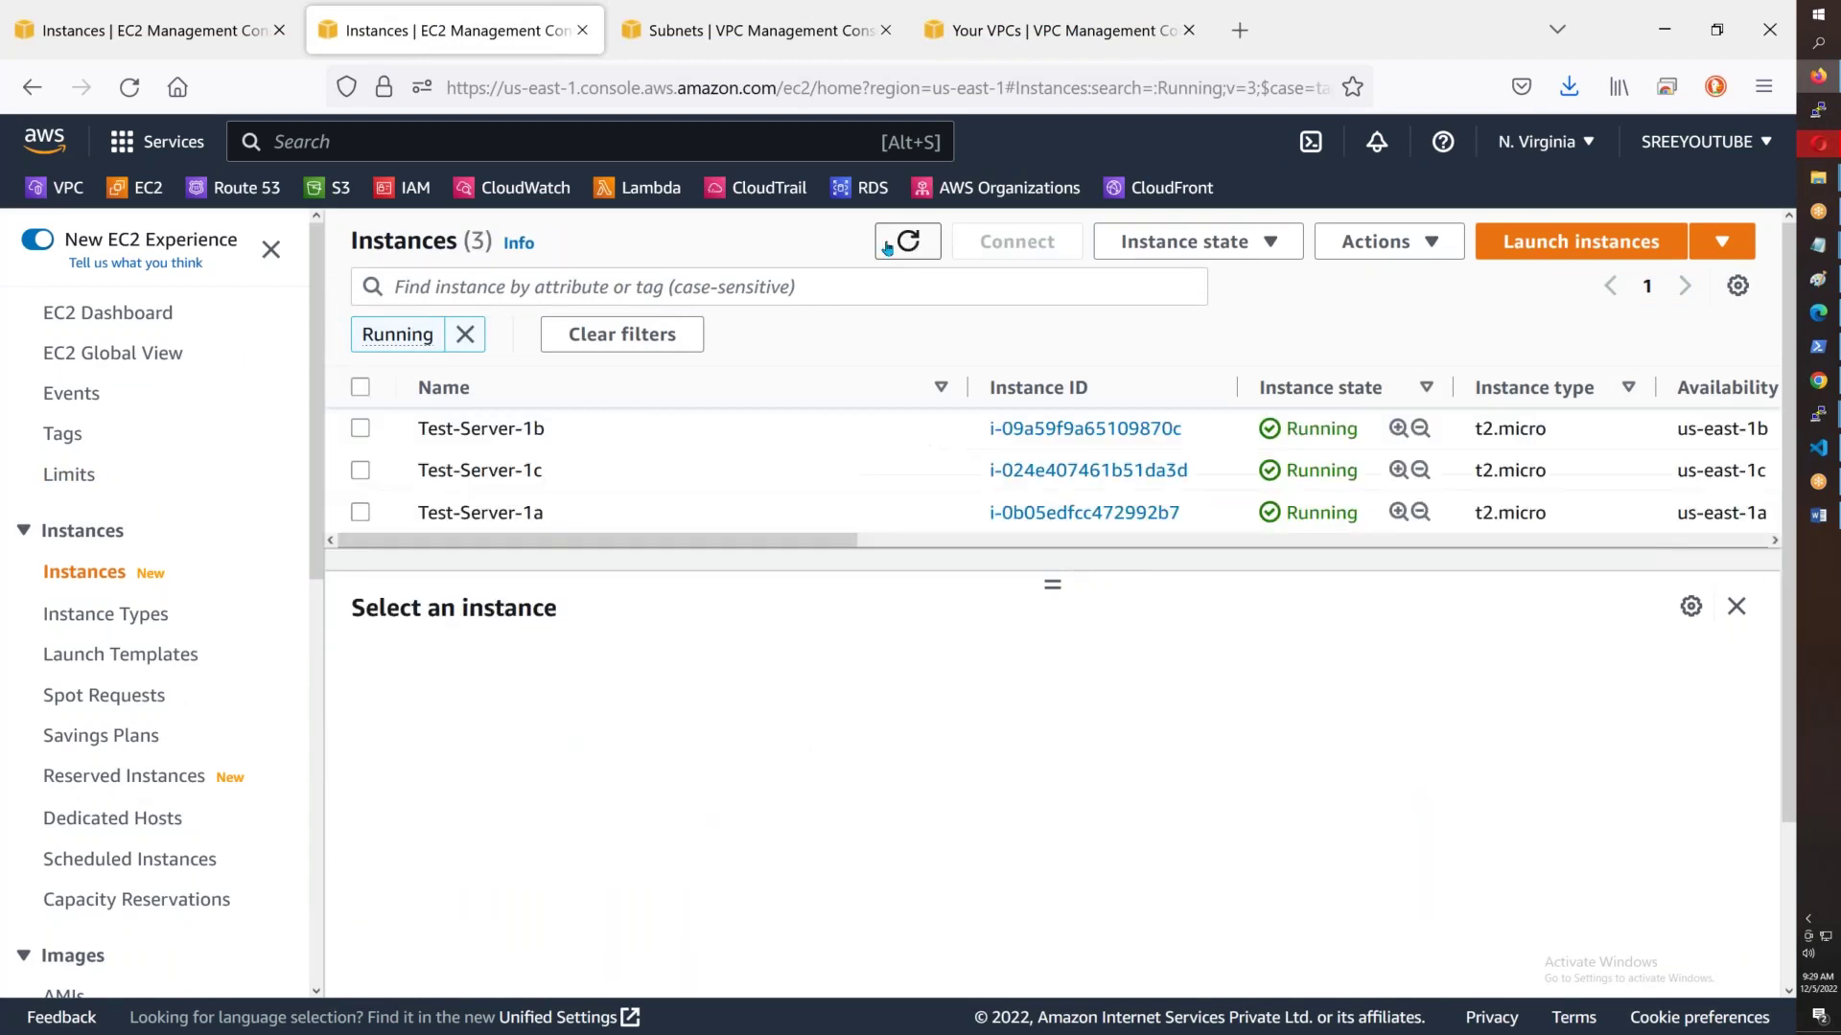
left_click(526, 514)
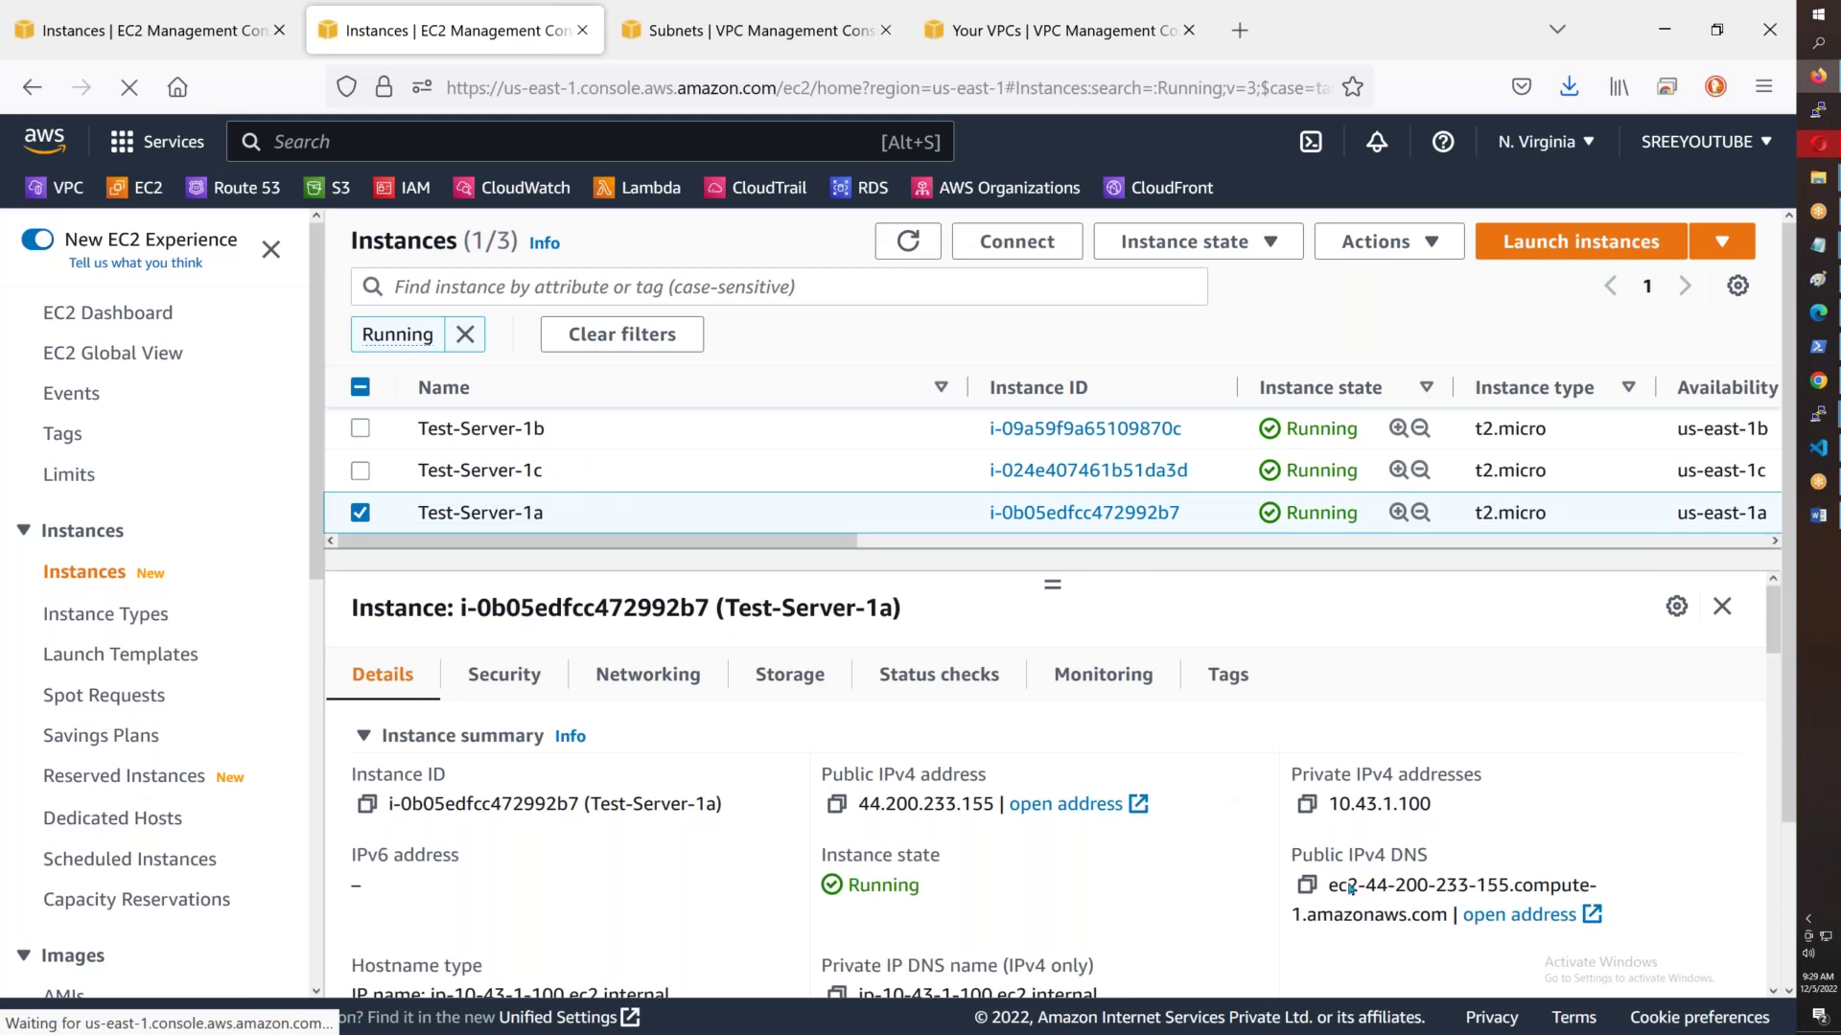
left_click(629, 429)
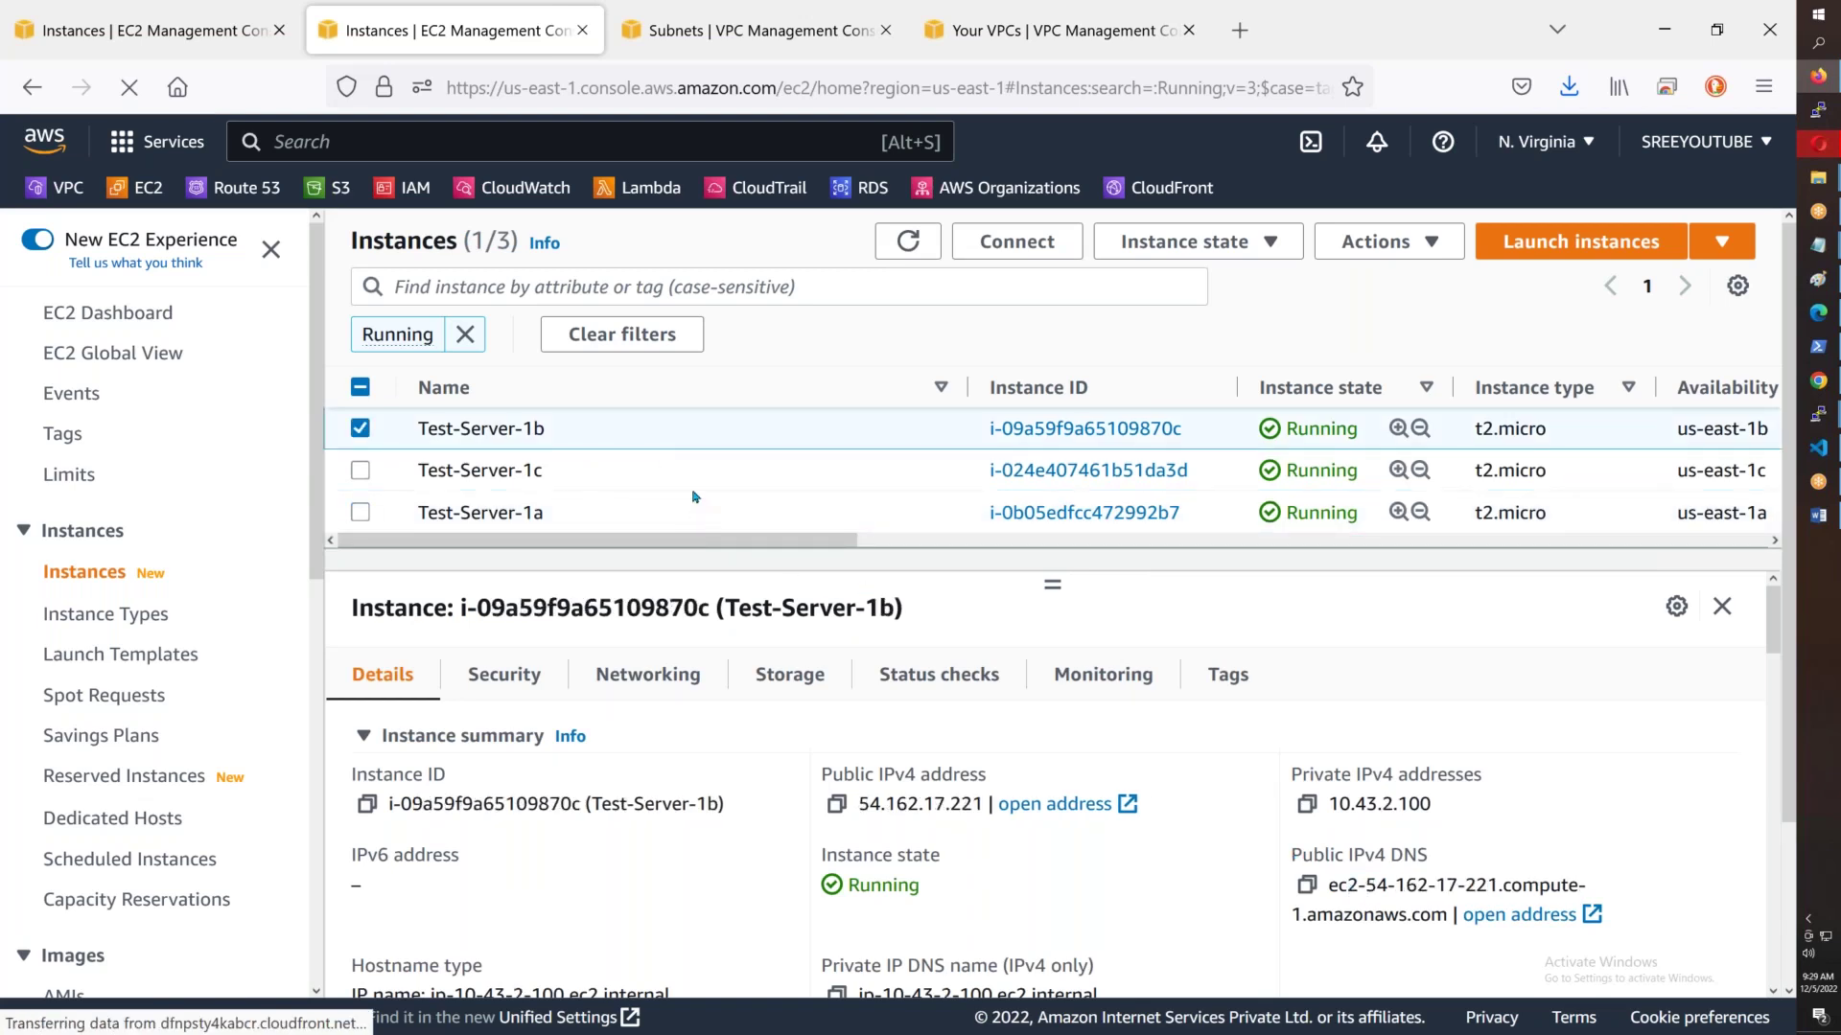
left_click(558, 475)
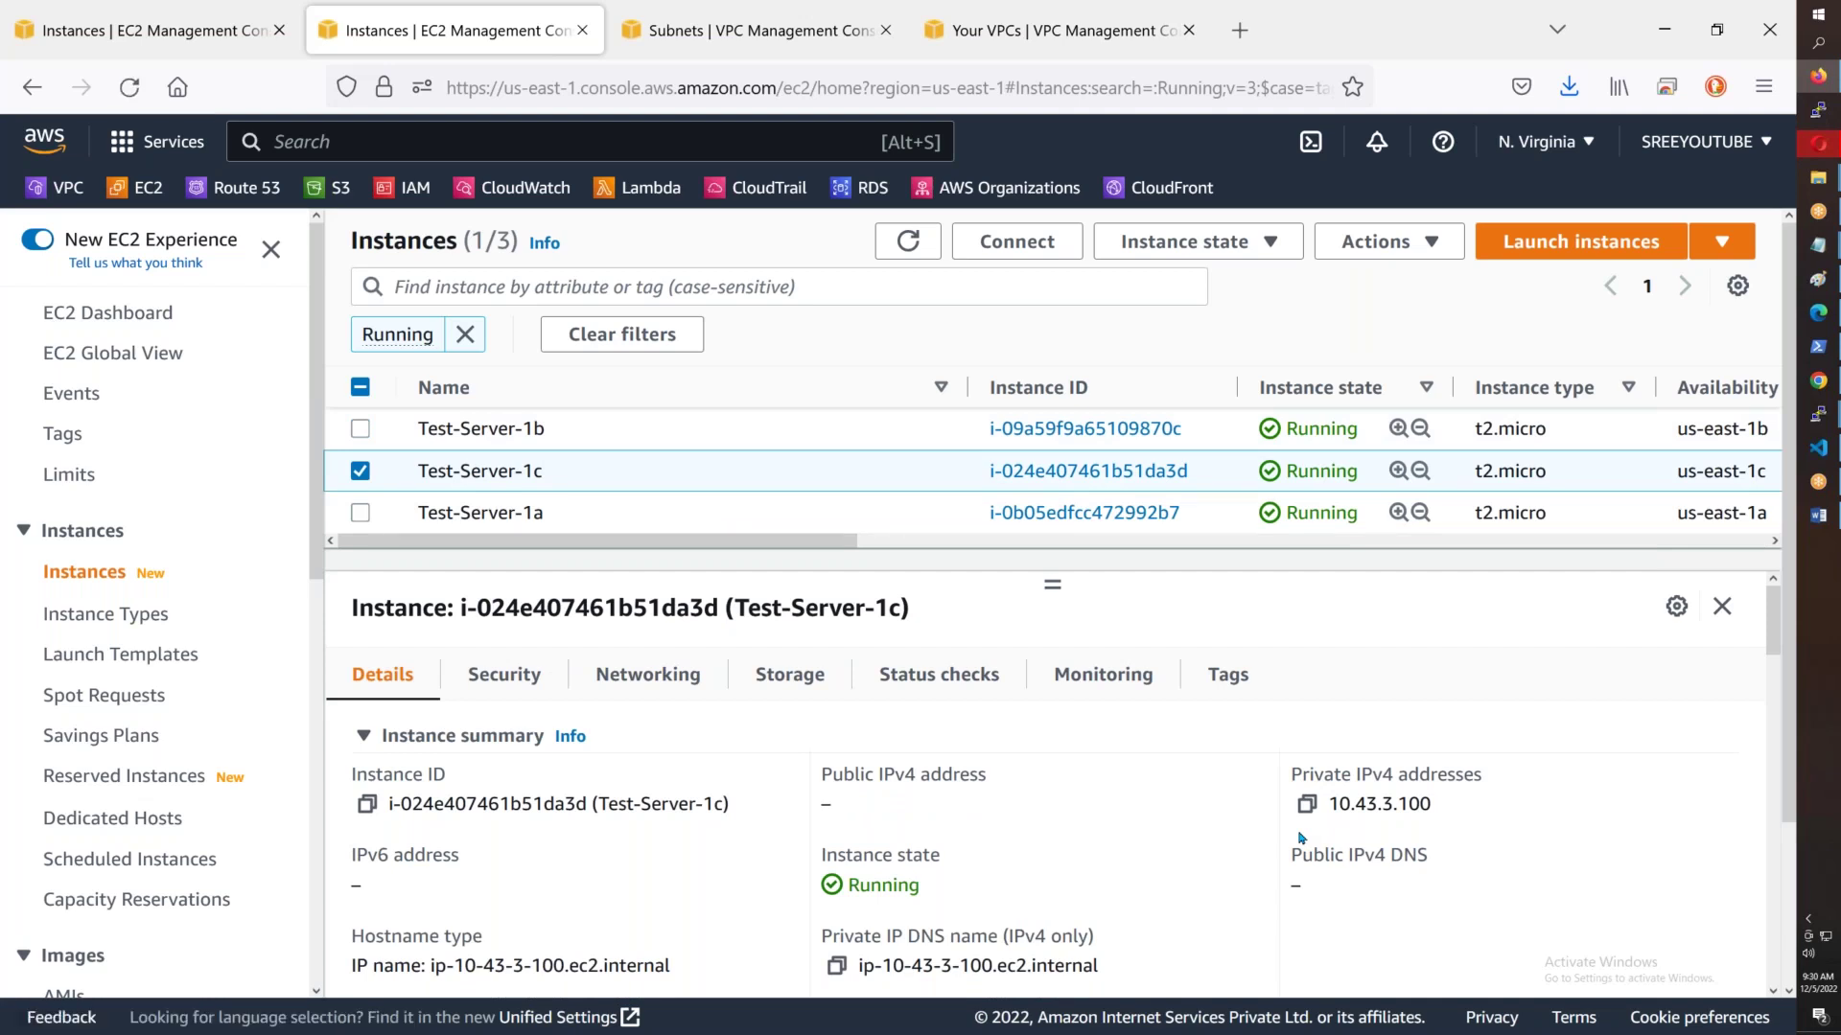
scroll(242, 606, "down", 5)
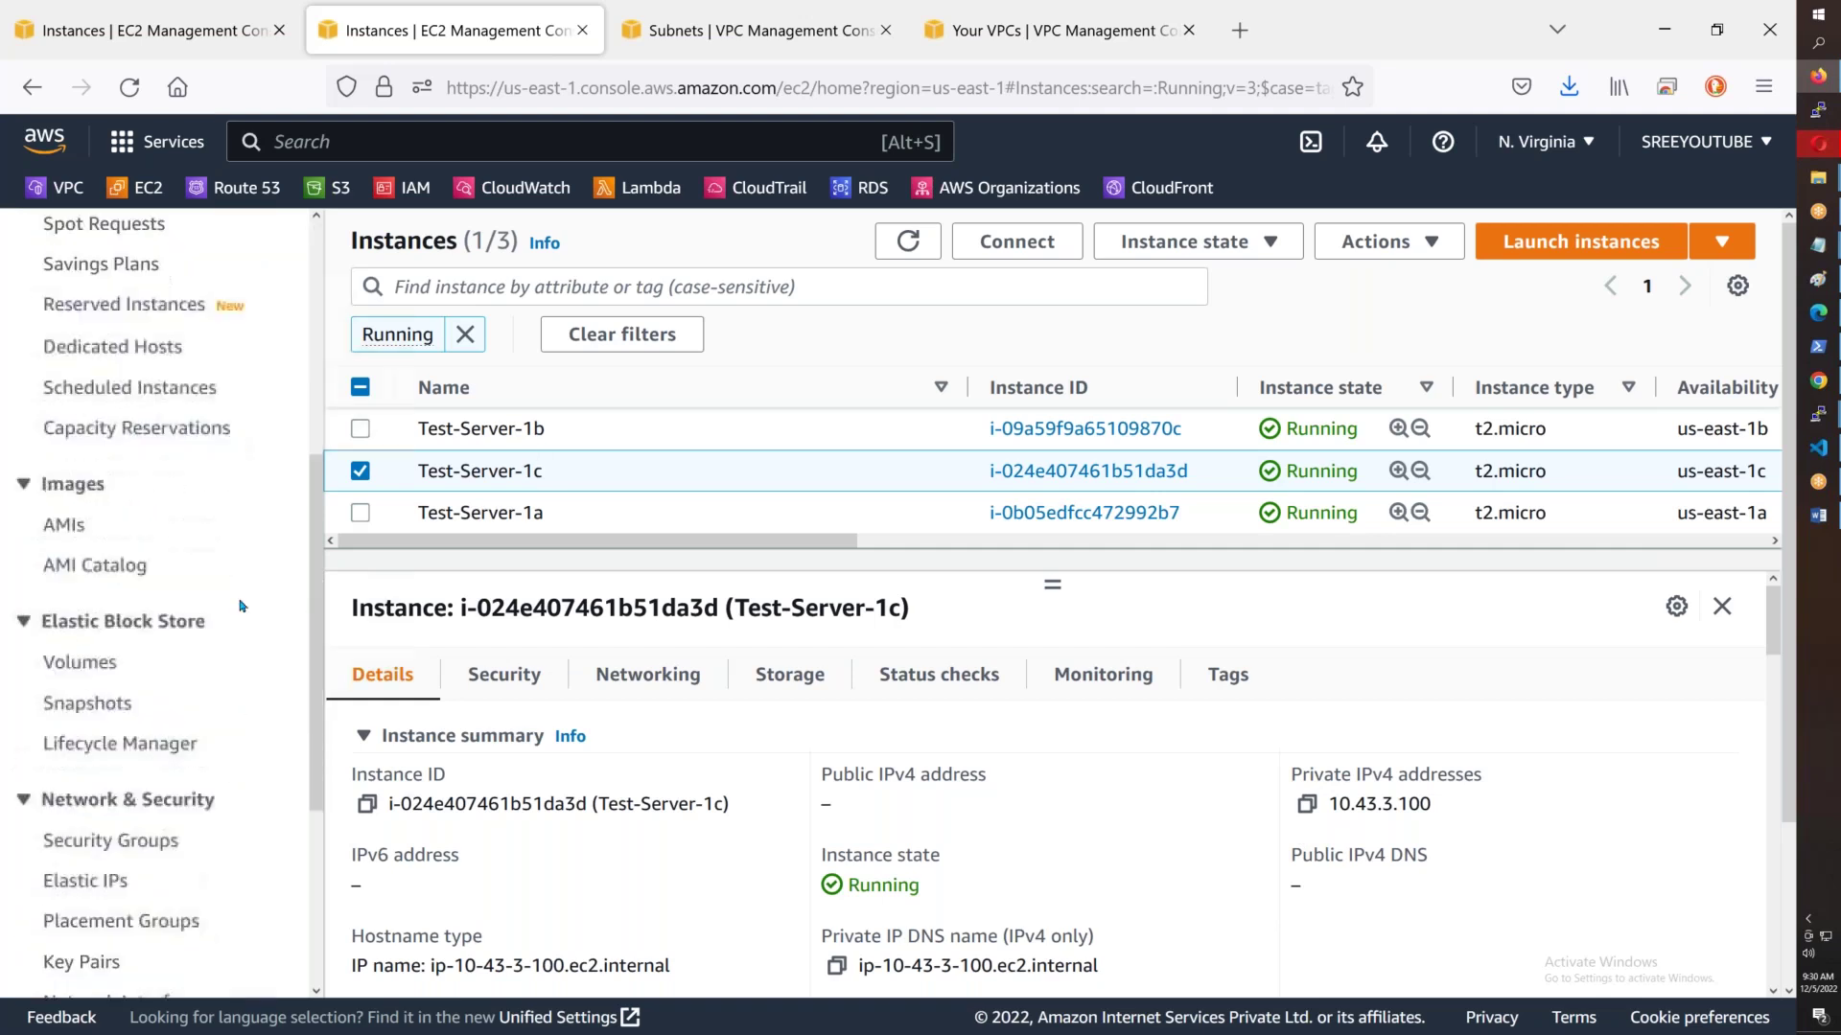
scroll(242, 606, "down", 3)
- Allocate a new Elastic IP address, 44.205.235.3
left_click(113, 728)
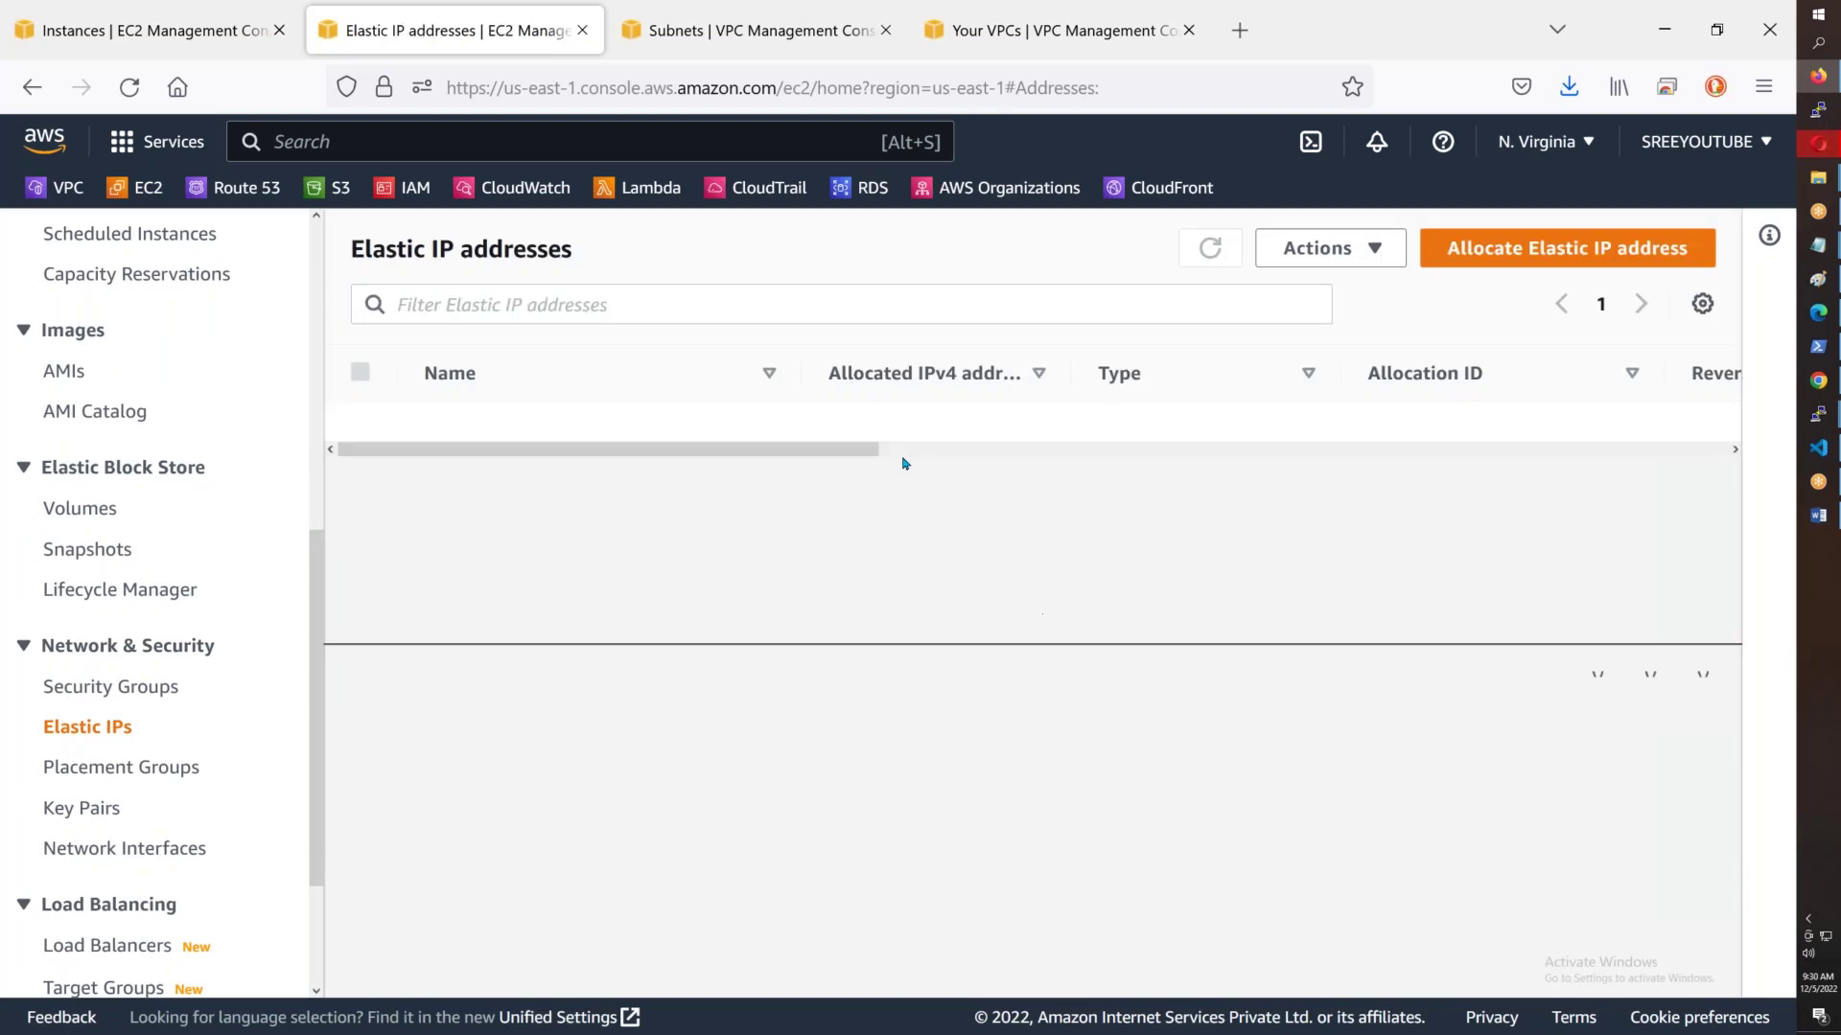
left_click(1581, 251)
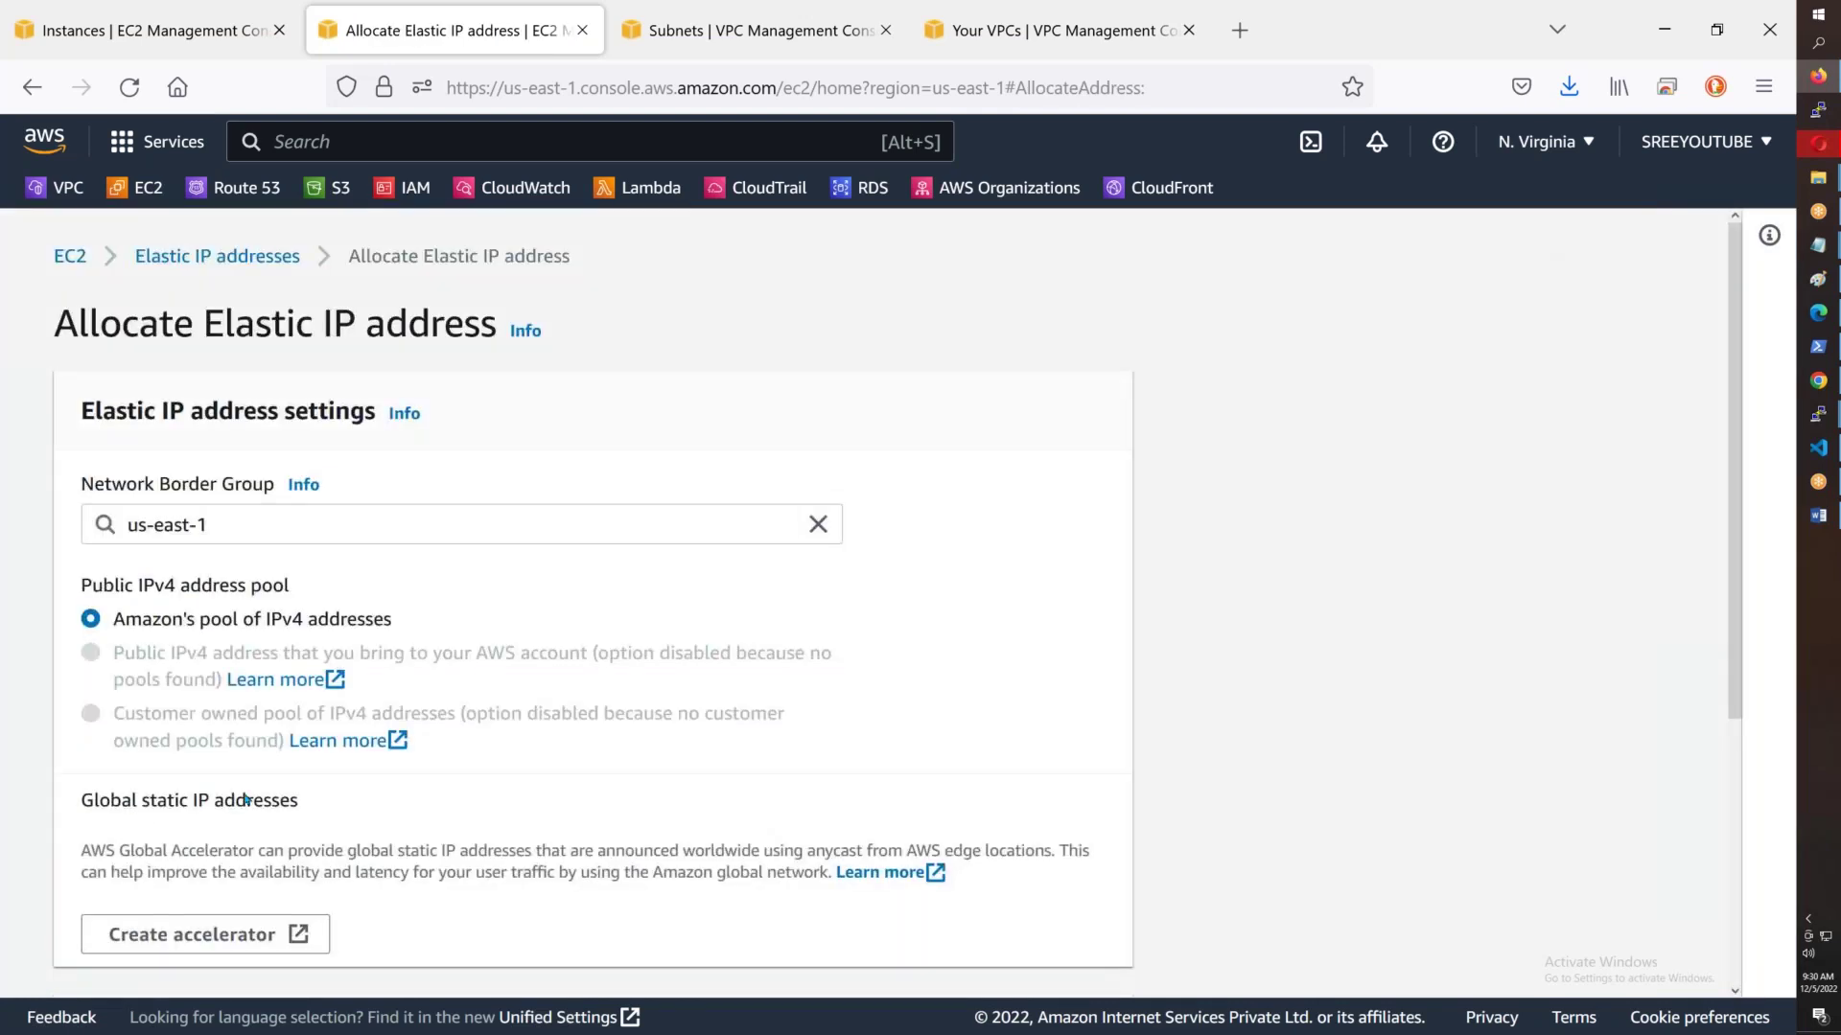
scroll(245, 799, "down", 4)
left_click(1053, 951)
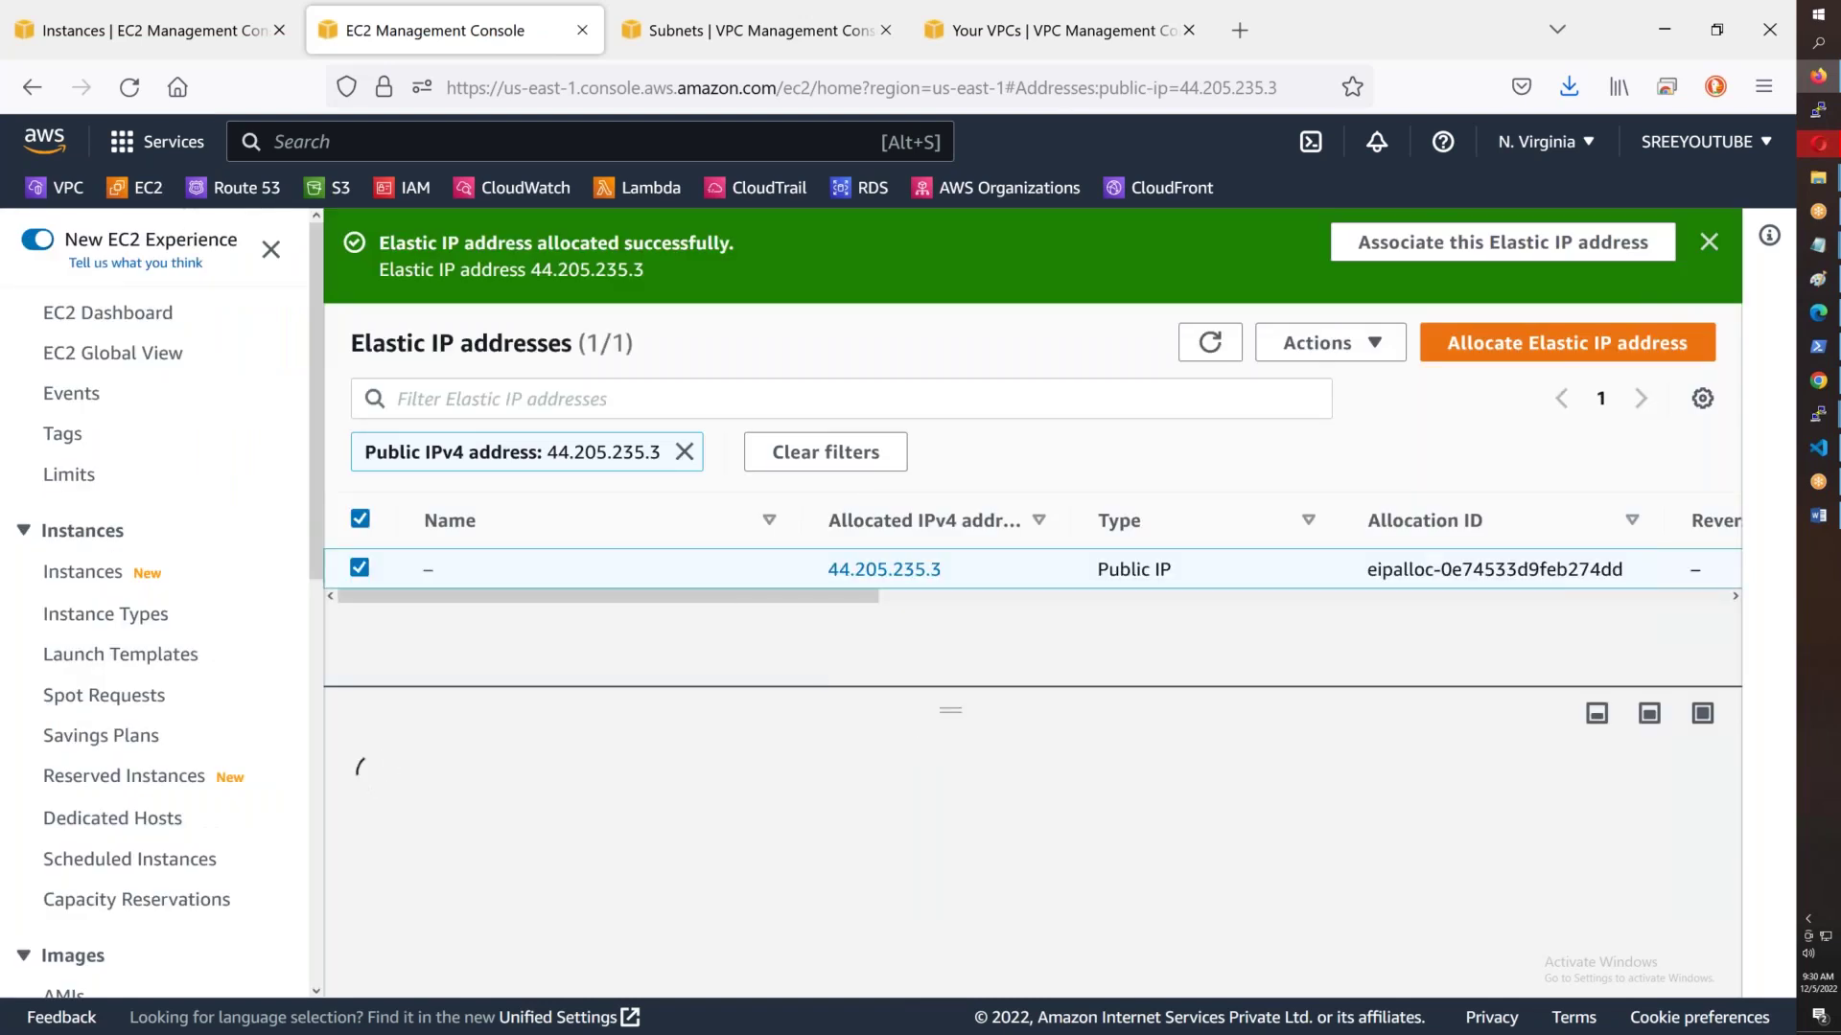
- Associate Elastic IP 44.205.235.3 with Test-Server-1c's private address 10.43.3.100
left_click(1321, 343)
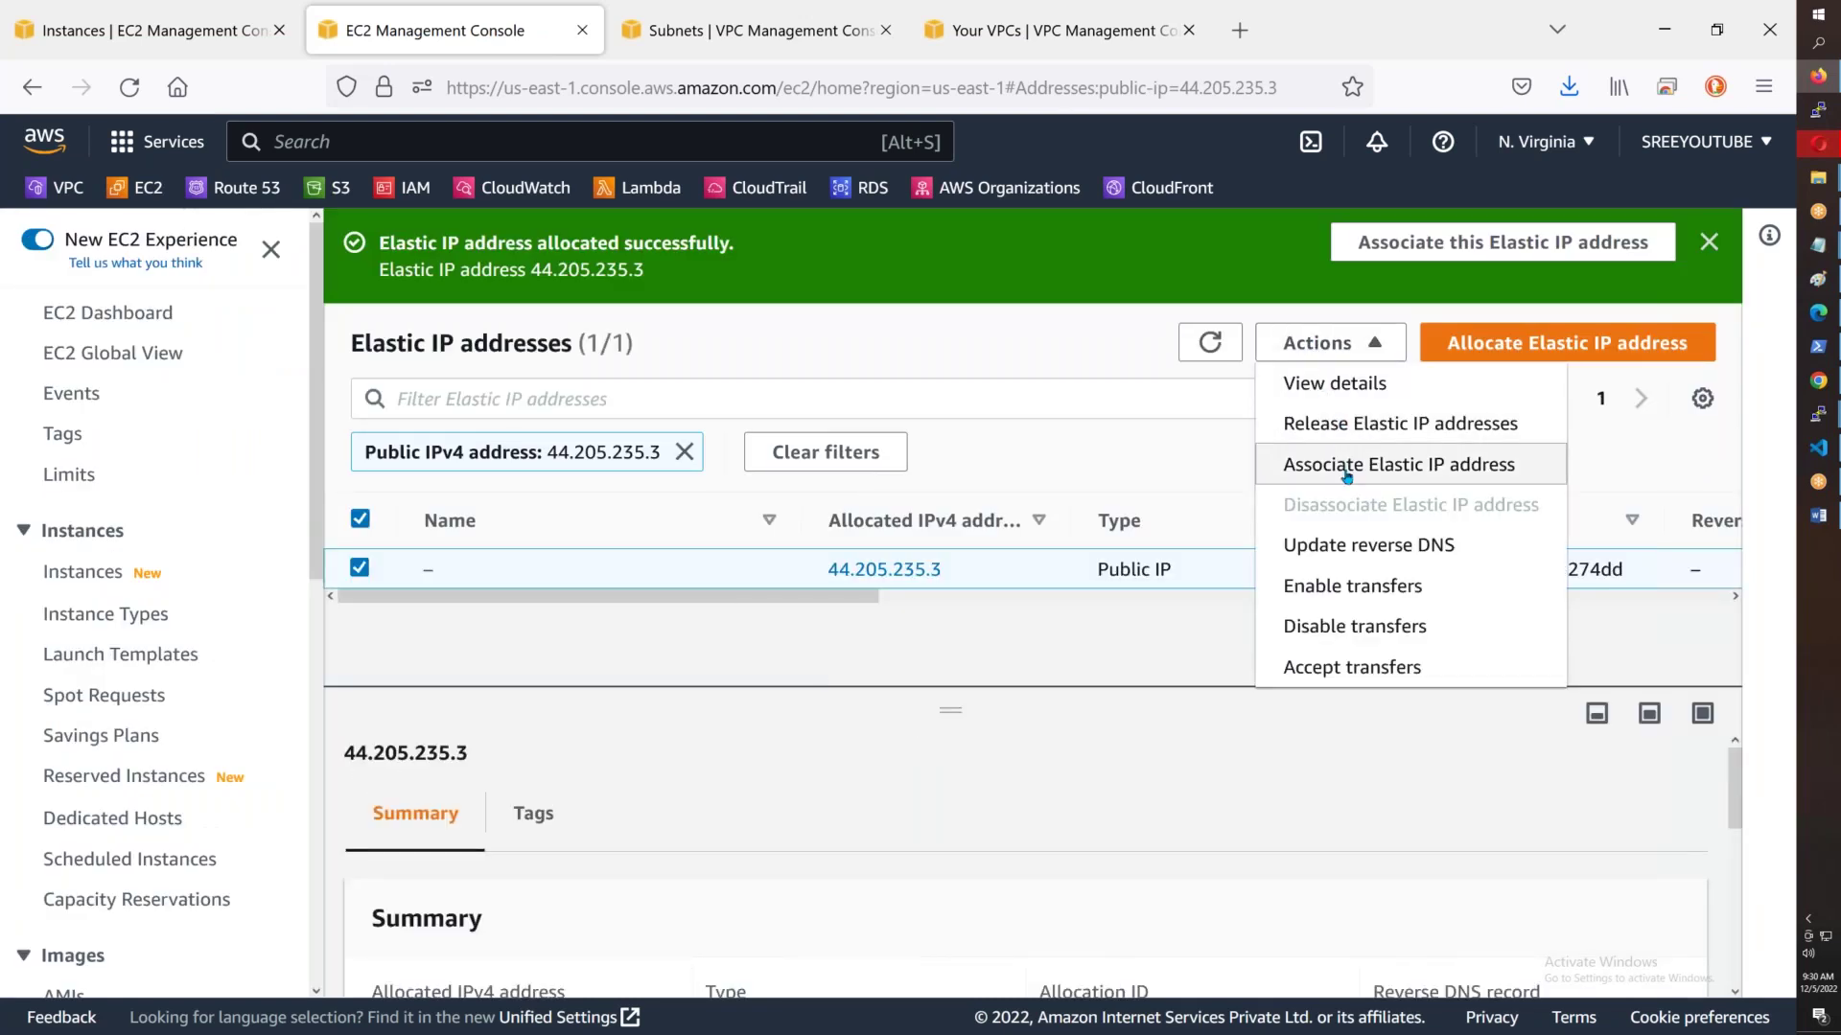
left_click(1340, 470)
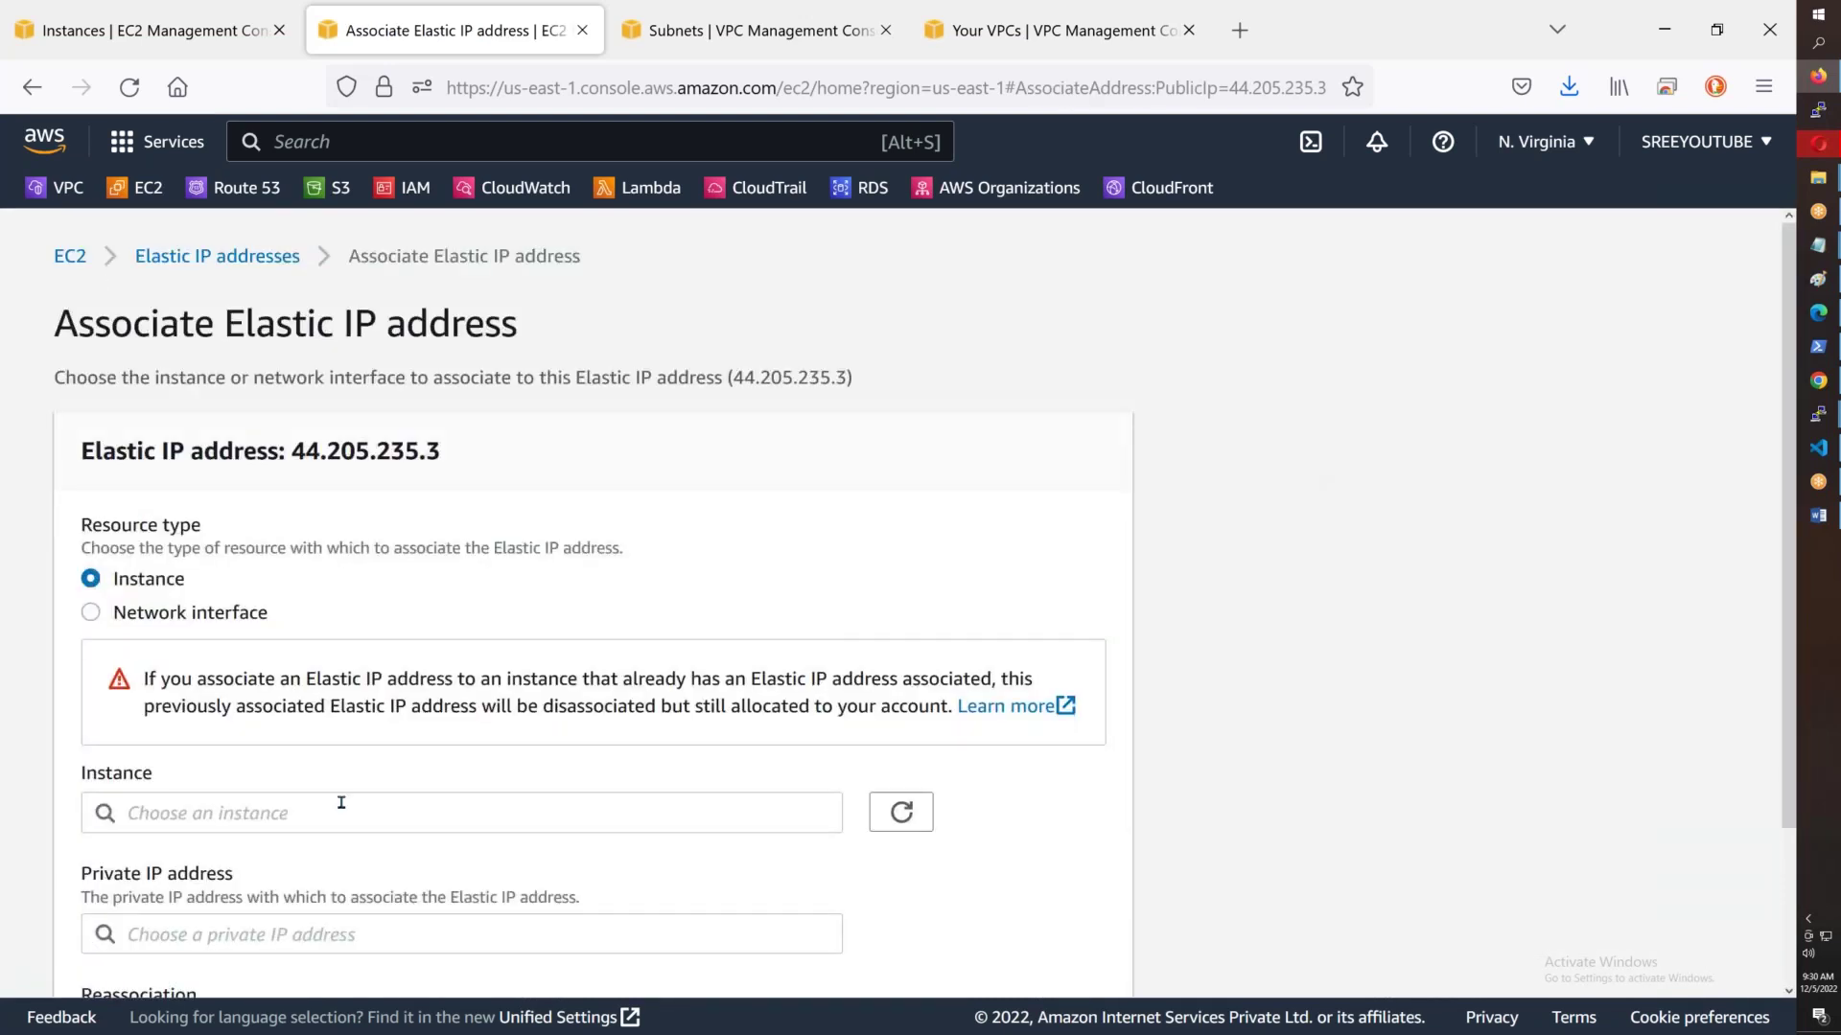
left_click(338, 801)
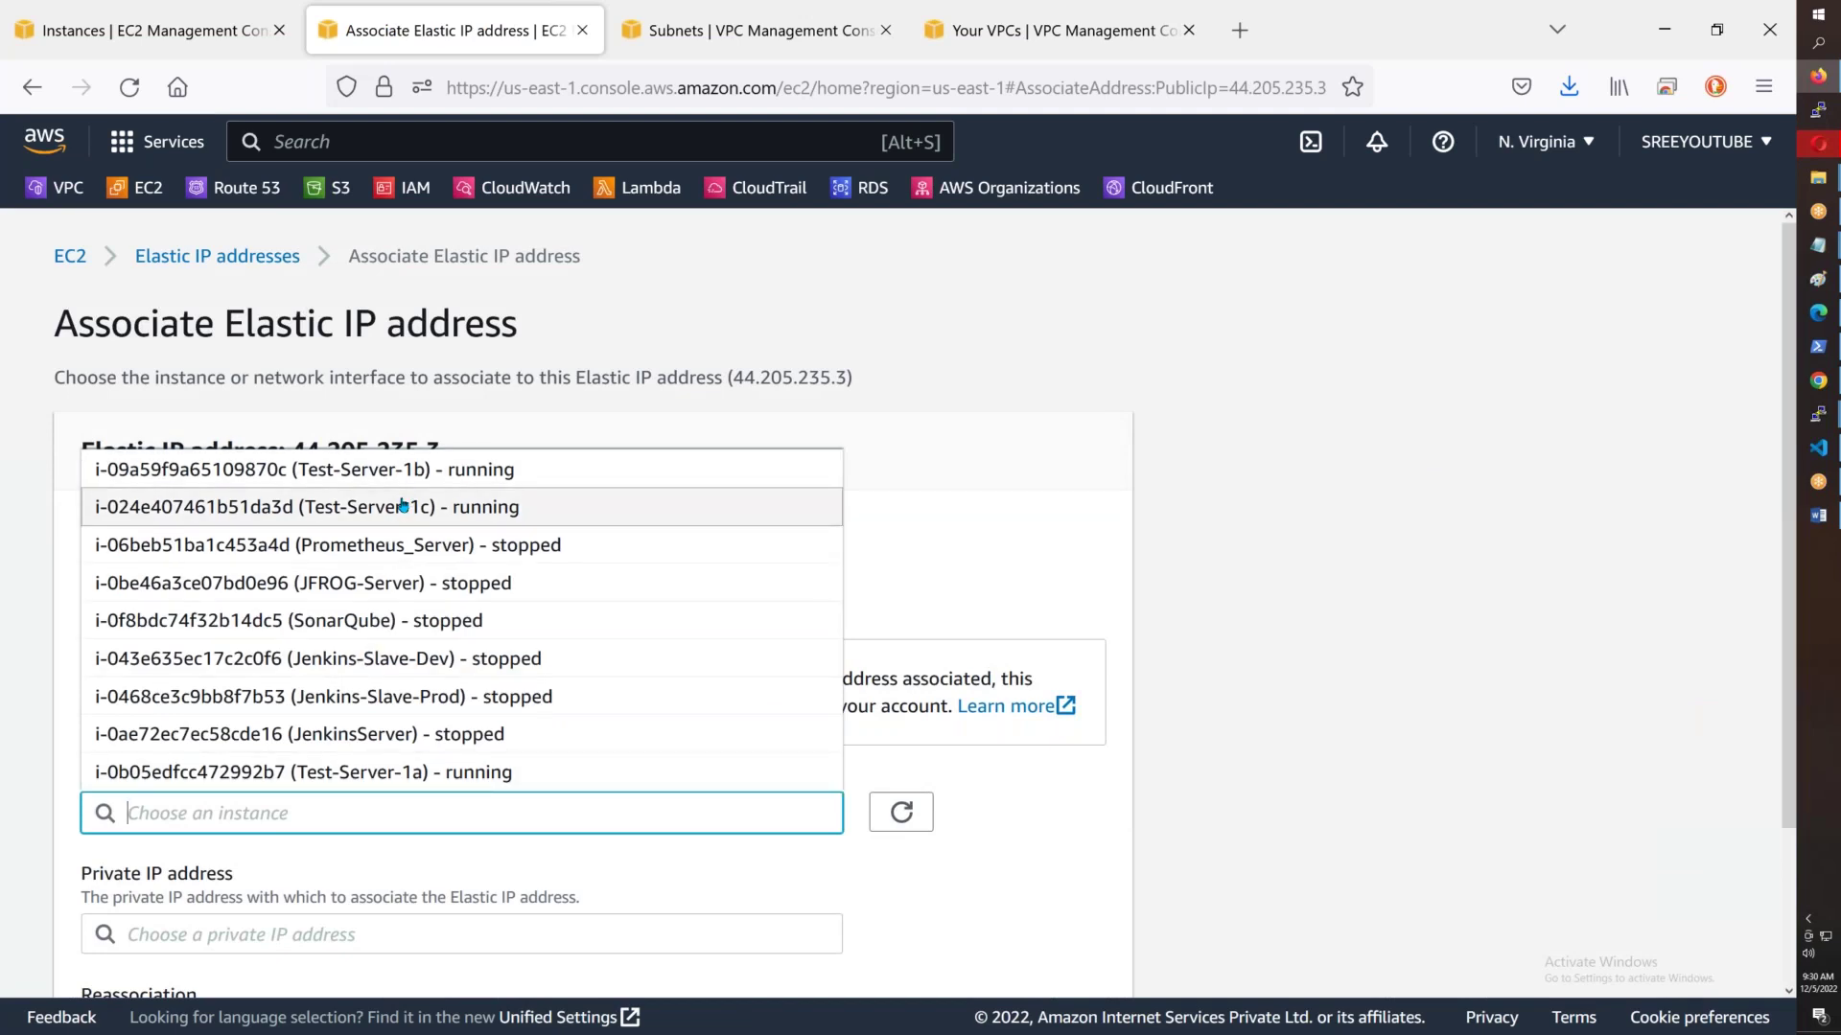
left_click(386, 508)
scroll(505, 592, "down", 2)
left_click(412, 750)
left_click(297, 786)
left_click(1055, 953)
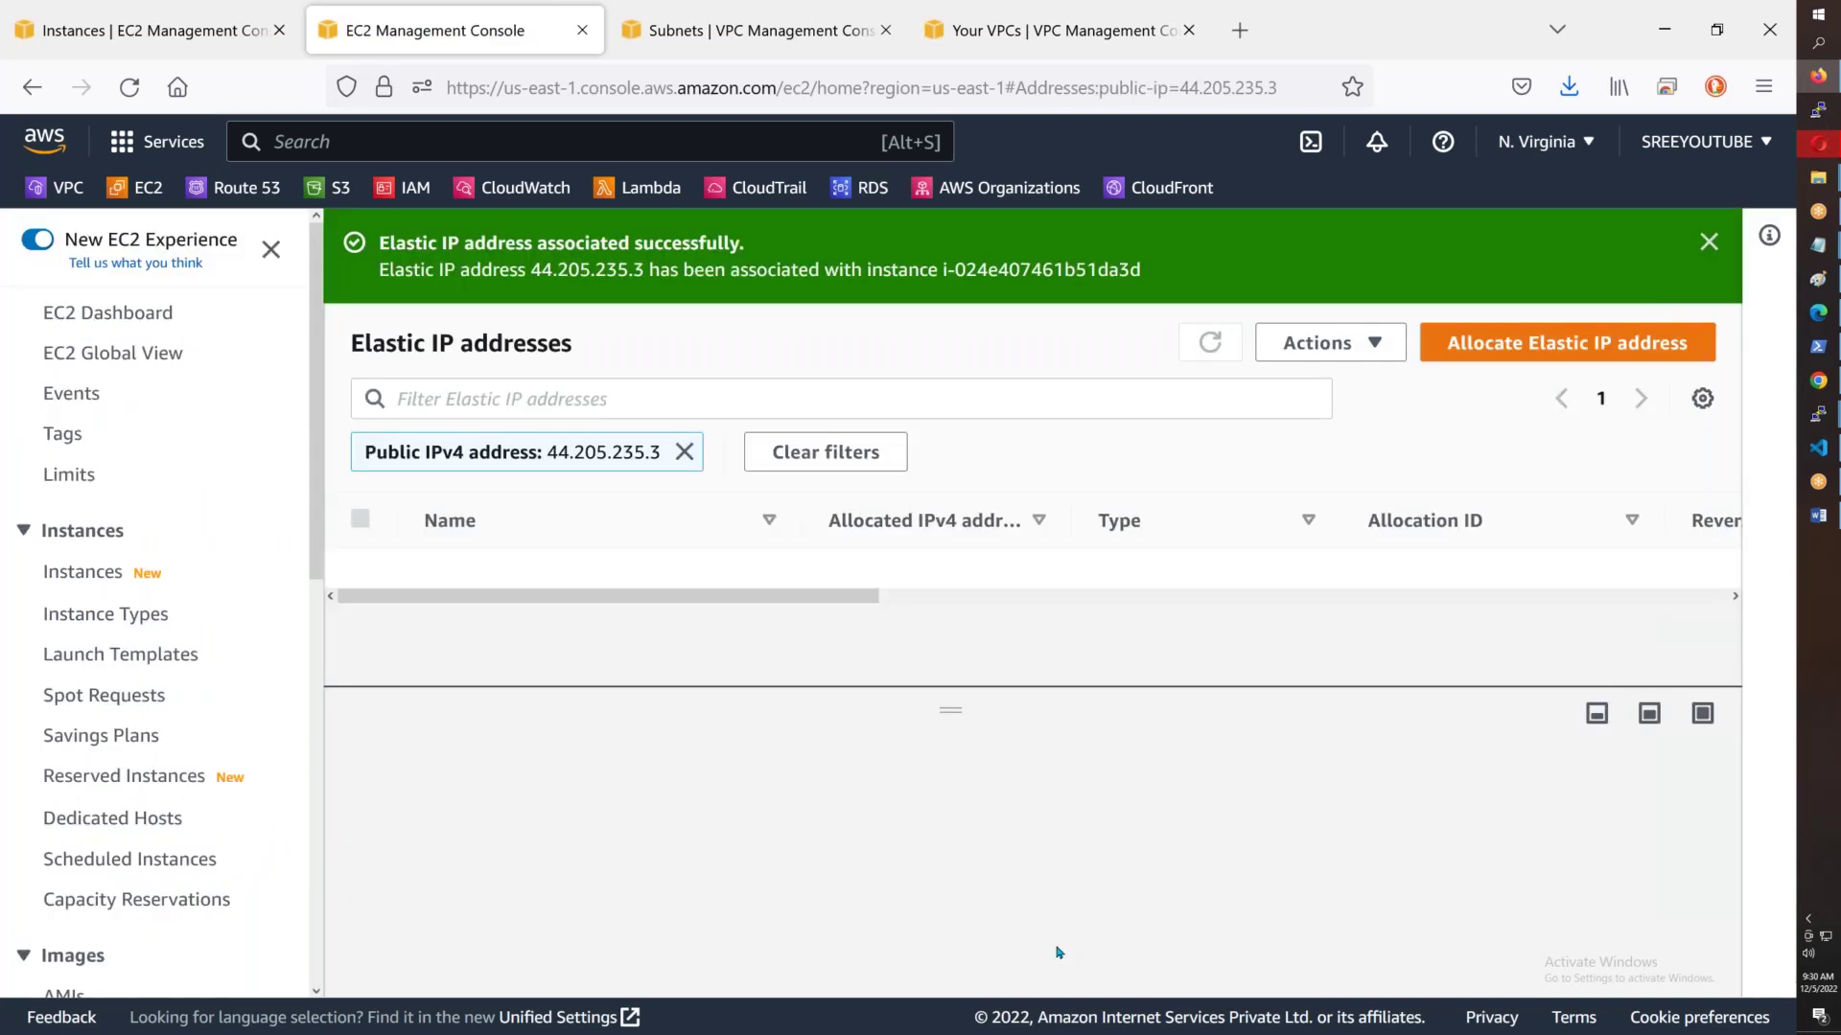
left_click(87, 575)
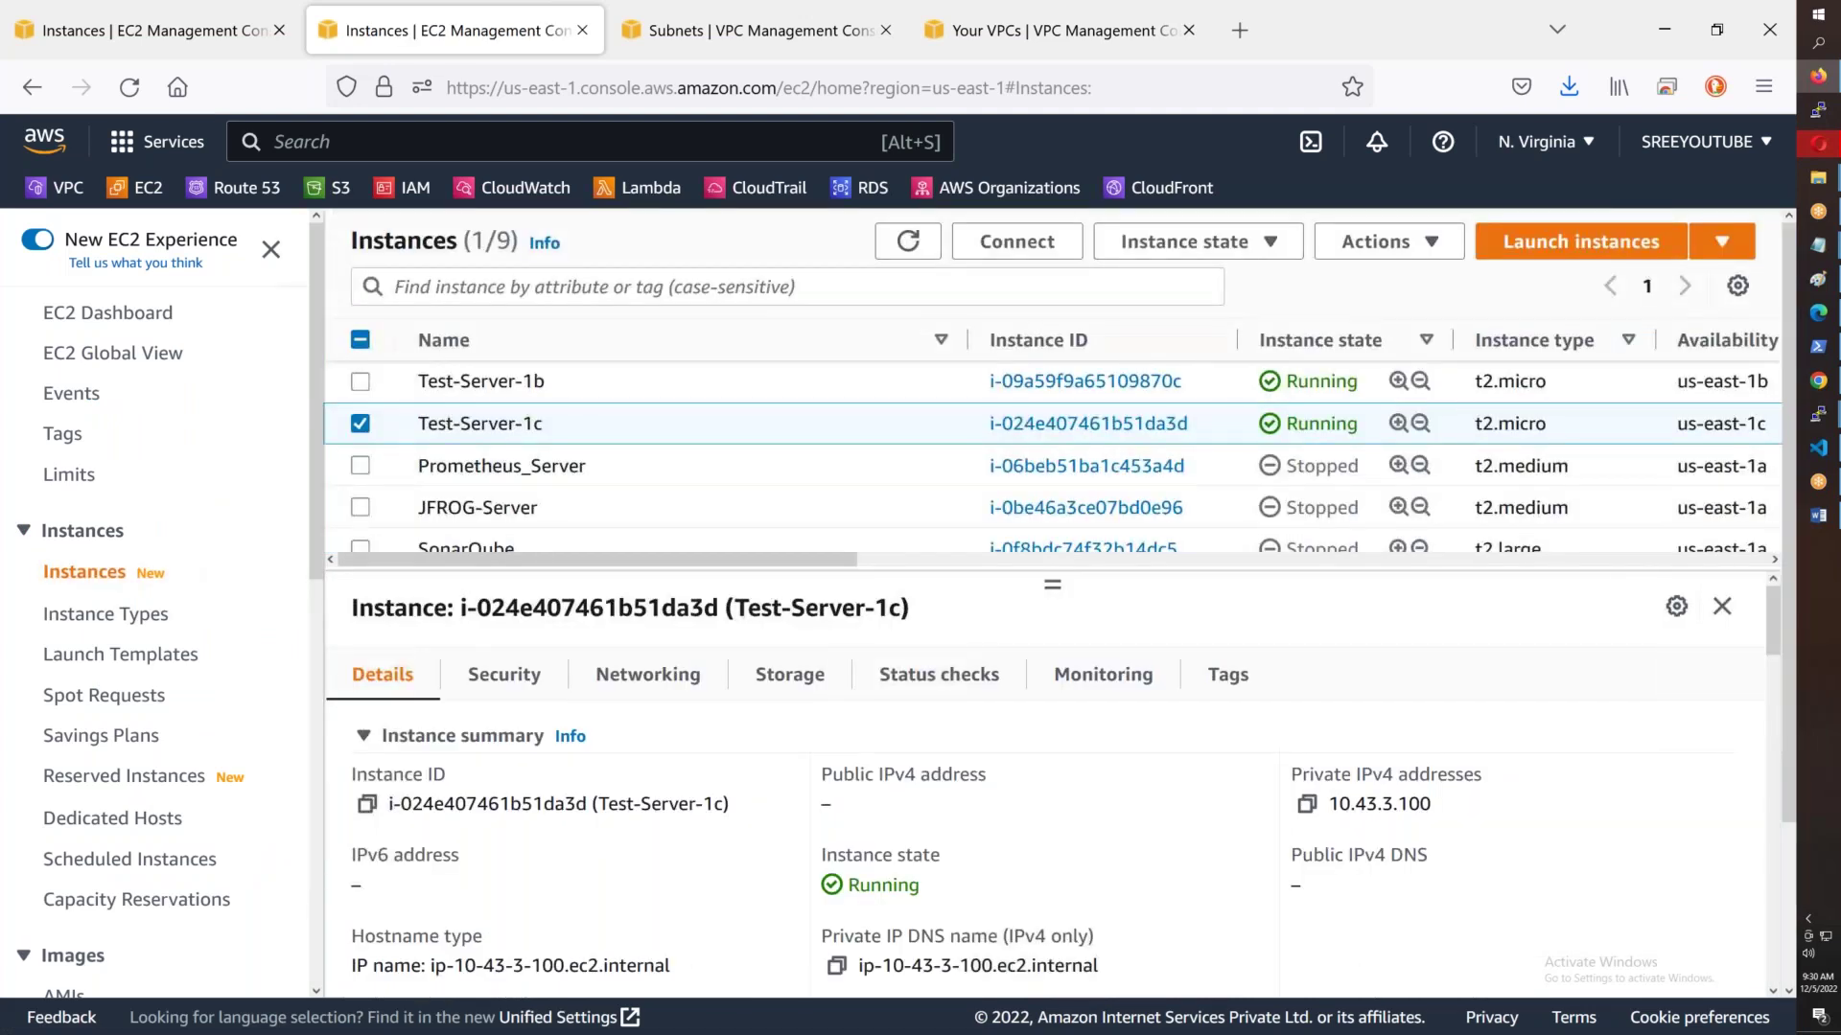
- Refresh the instances and confirm Test-Server-1c shows public IPv4 44.205.235.3 and a public DNS name
left_click(908, 242)
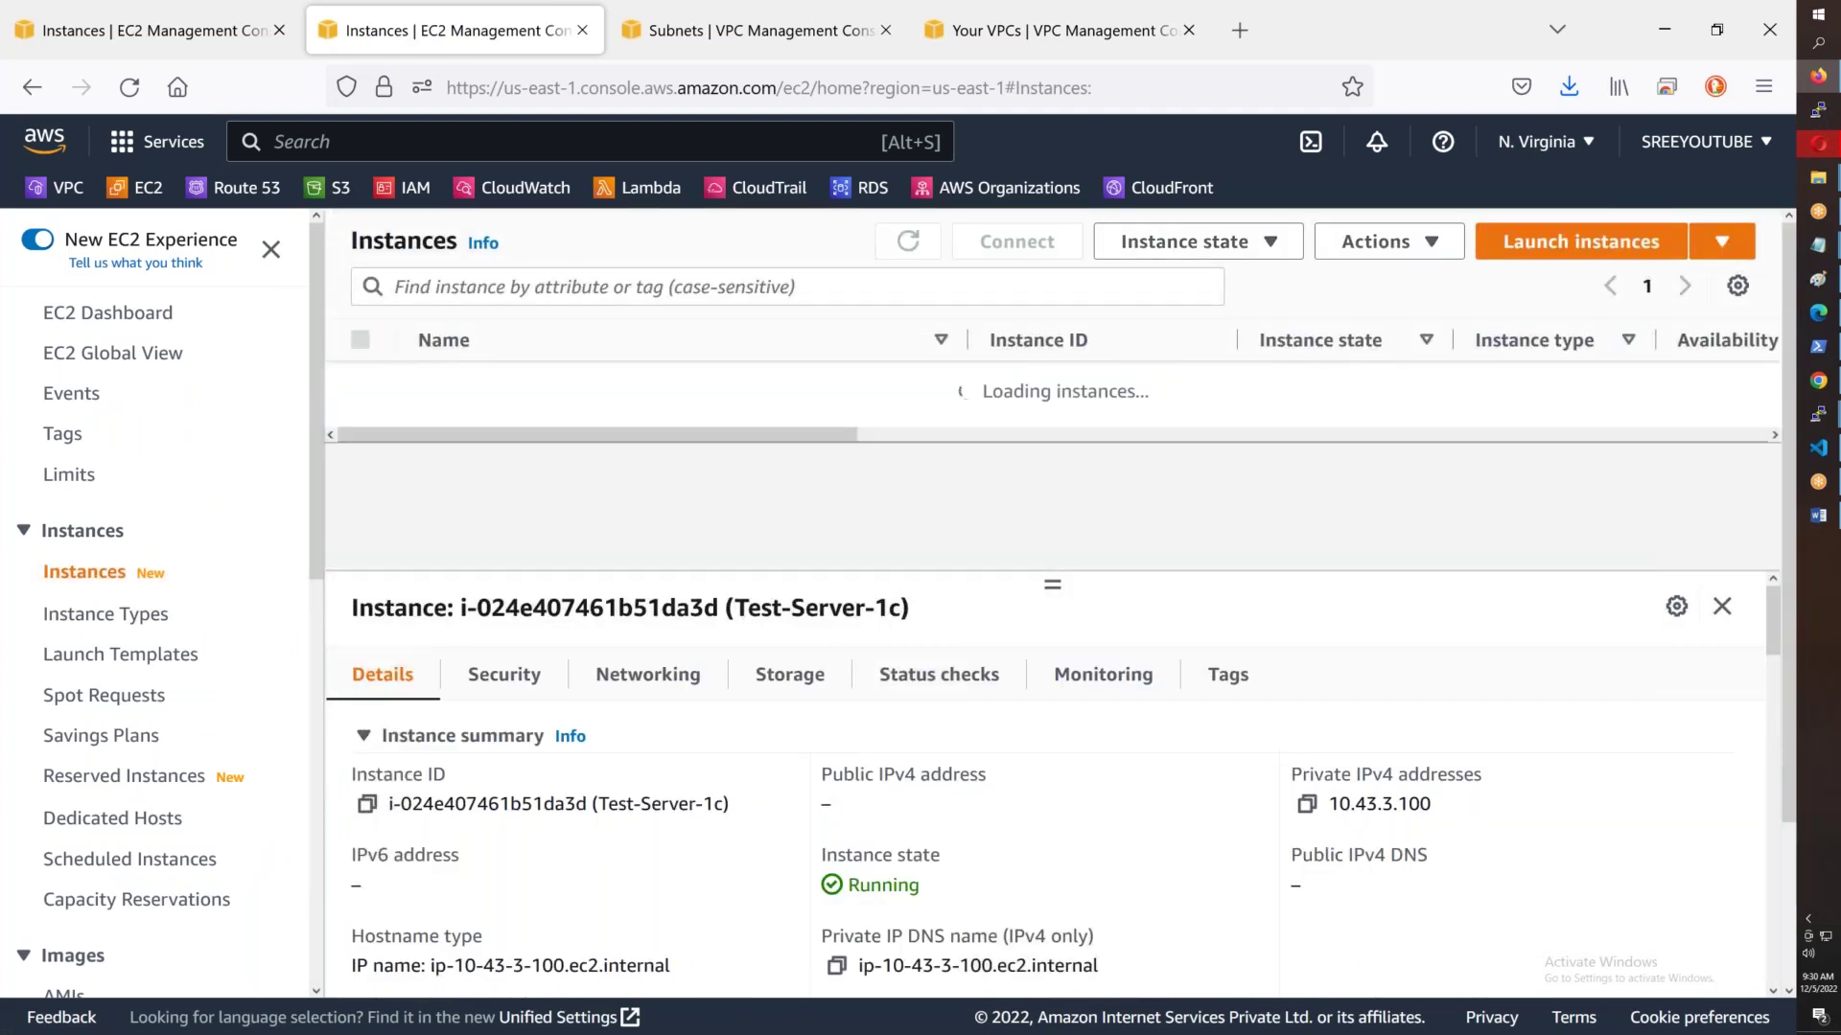
left_click(664, 427)
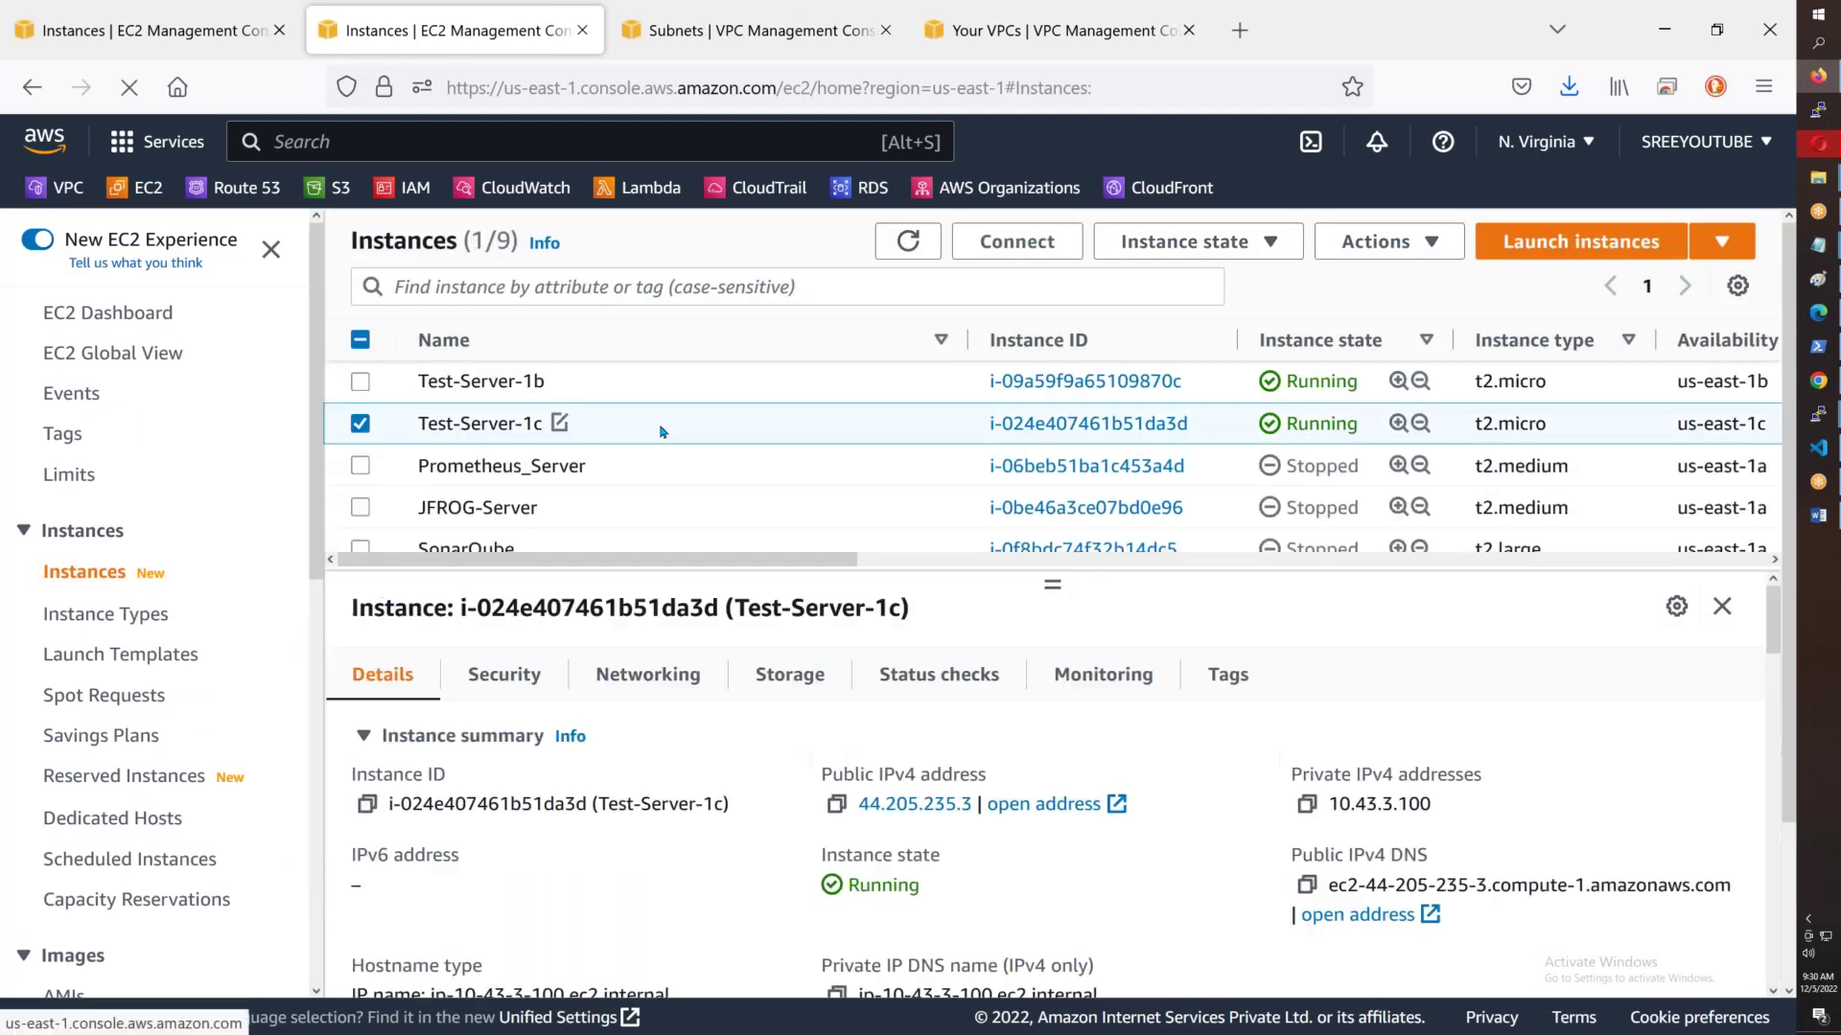
left_click_drag(1328, 885, 1539, 886)
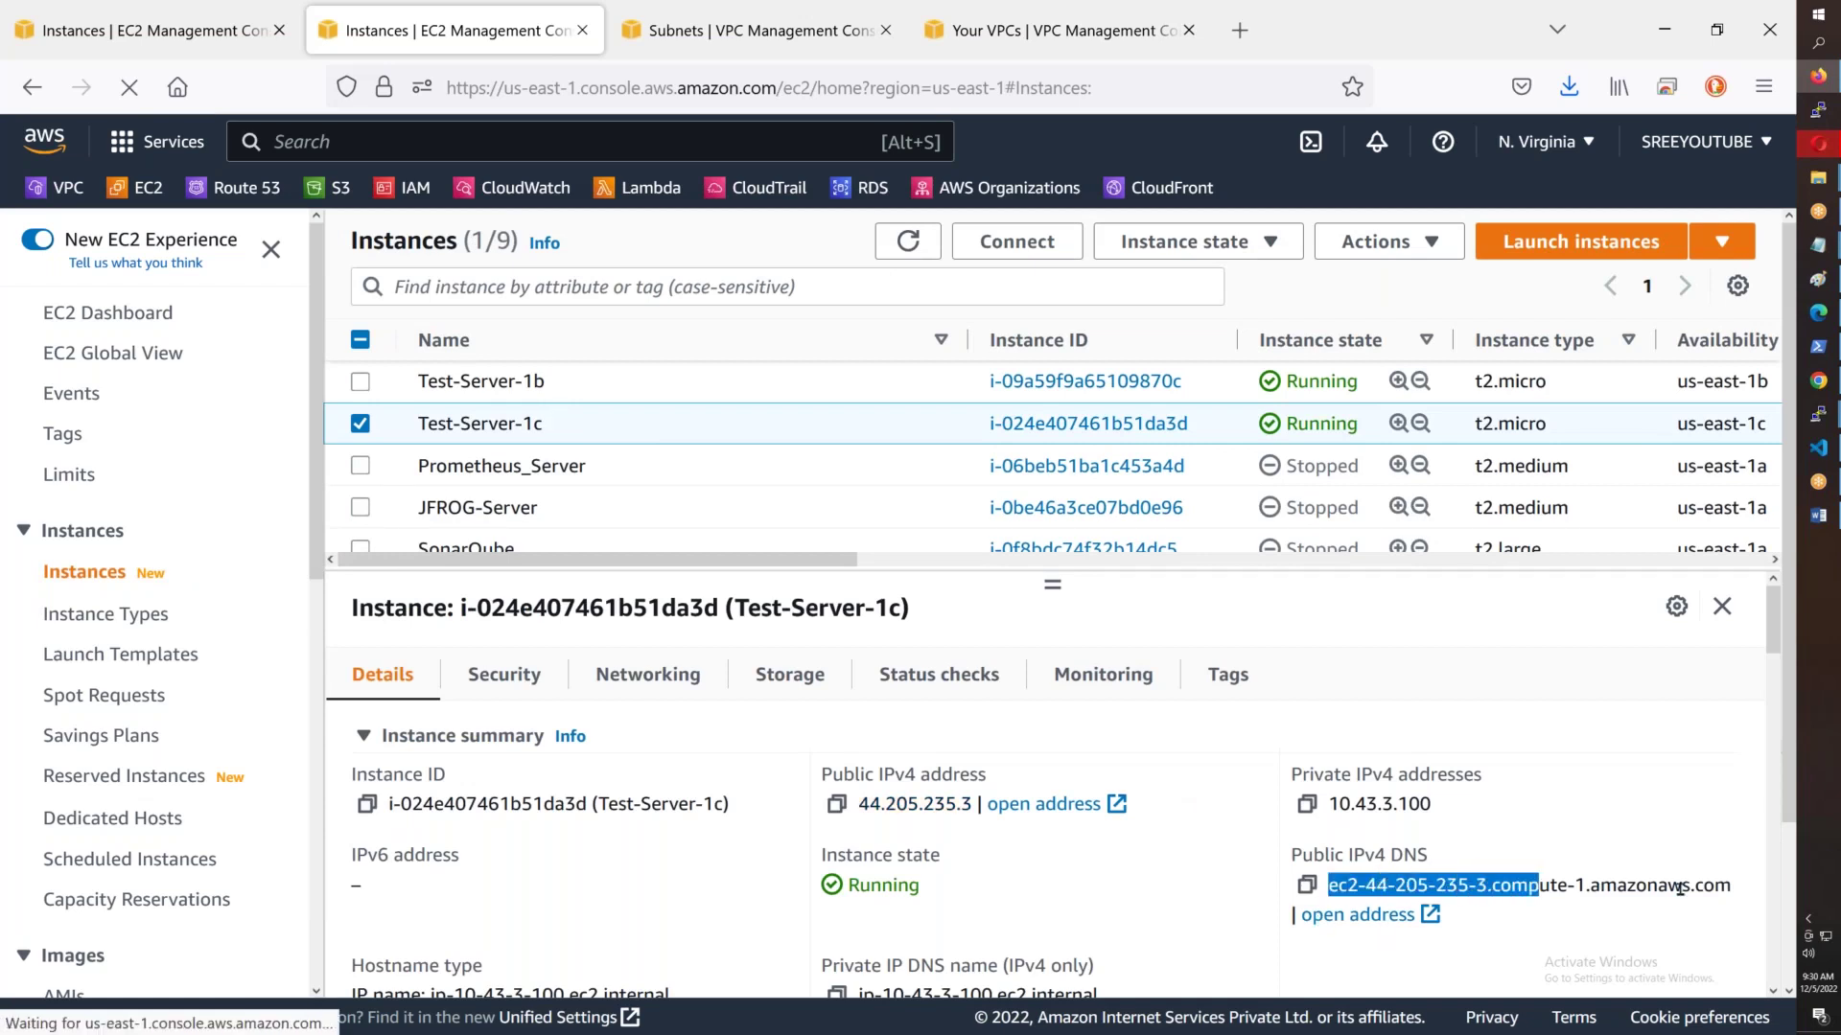
left_click(1643, 943)
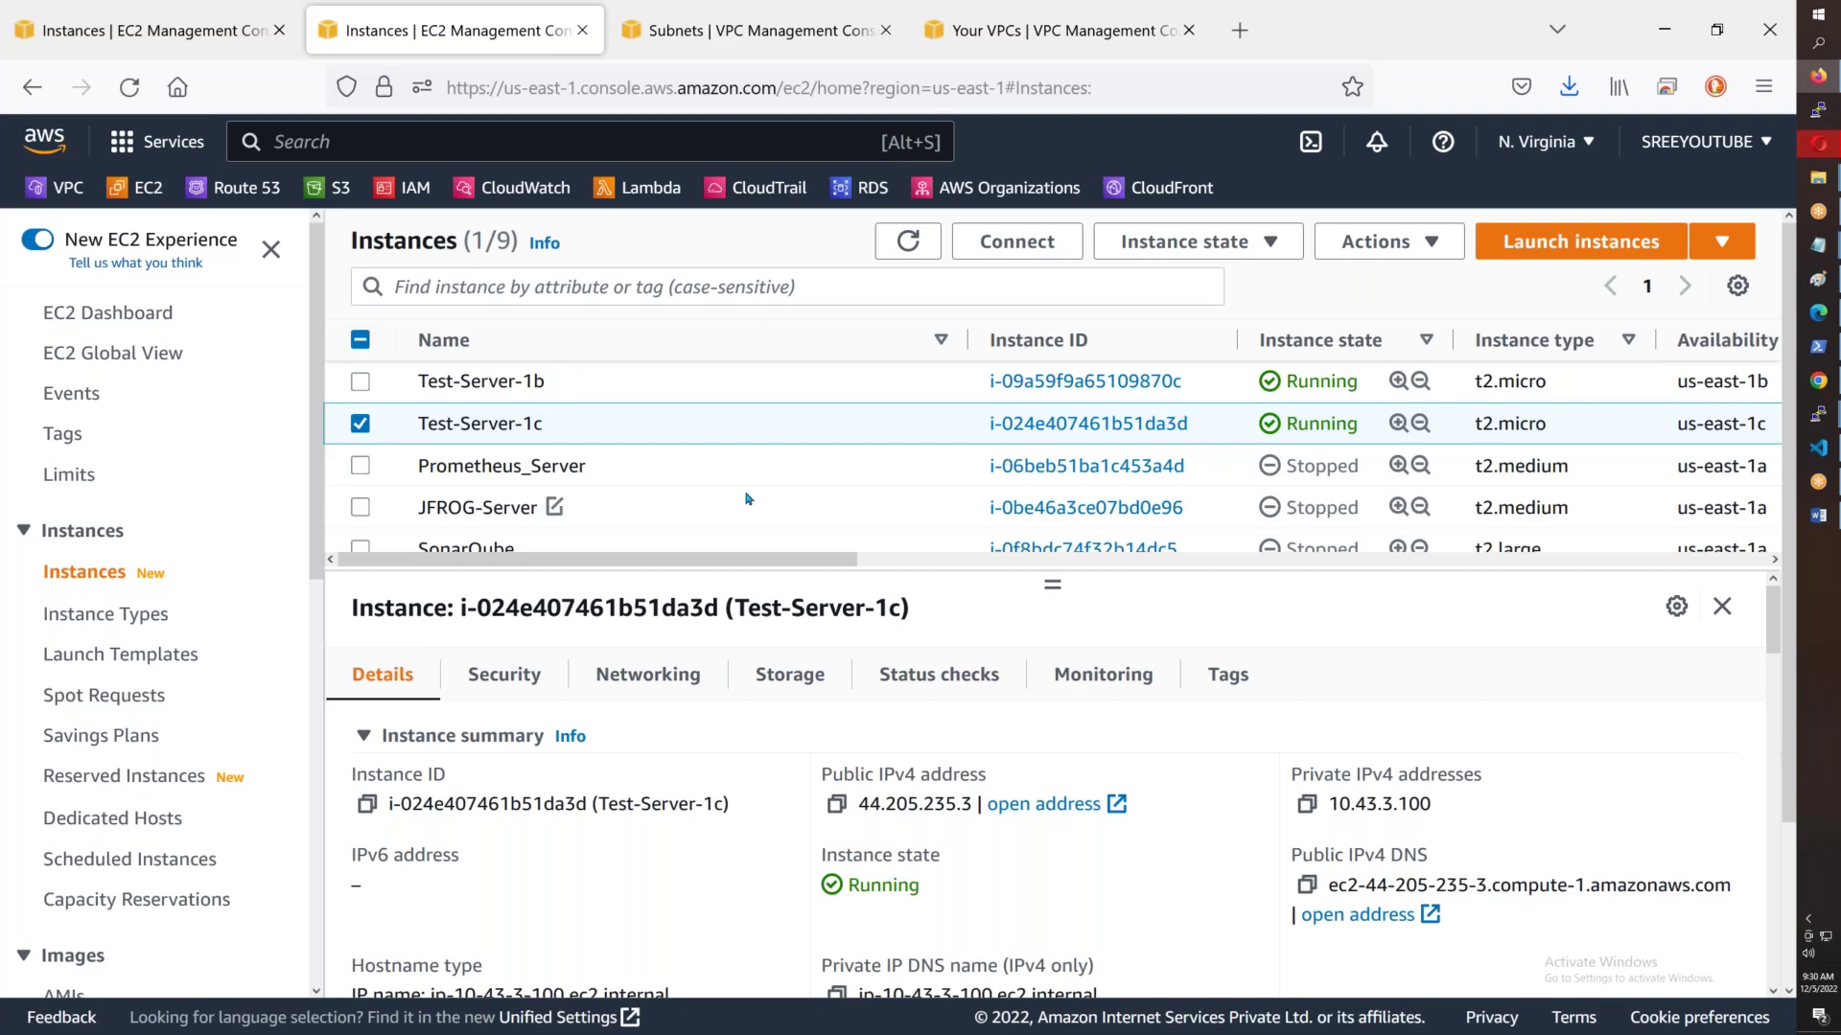
scroll(752, 493, "down", 3)
scroll(751, 480, "up", 3)
- Filter the instance list to show only Running instances
left_click(518, 289)
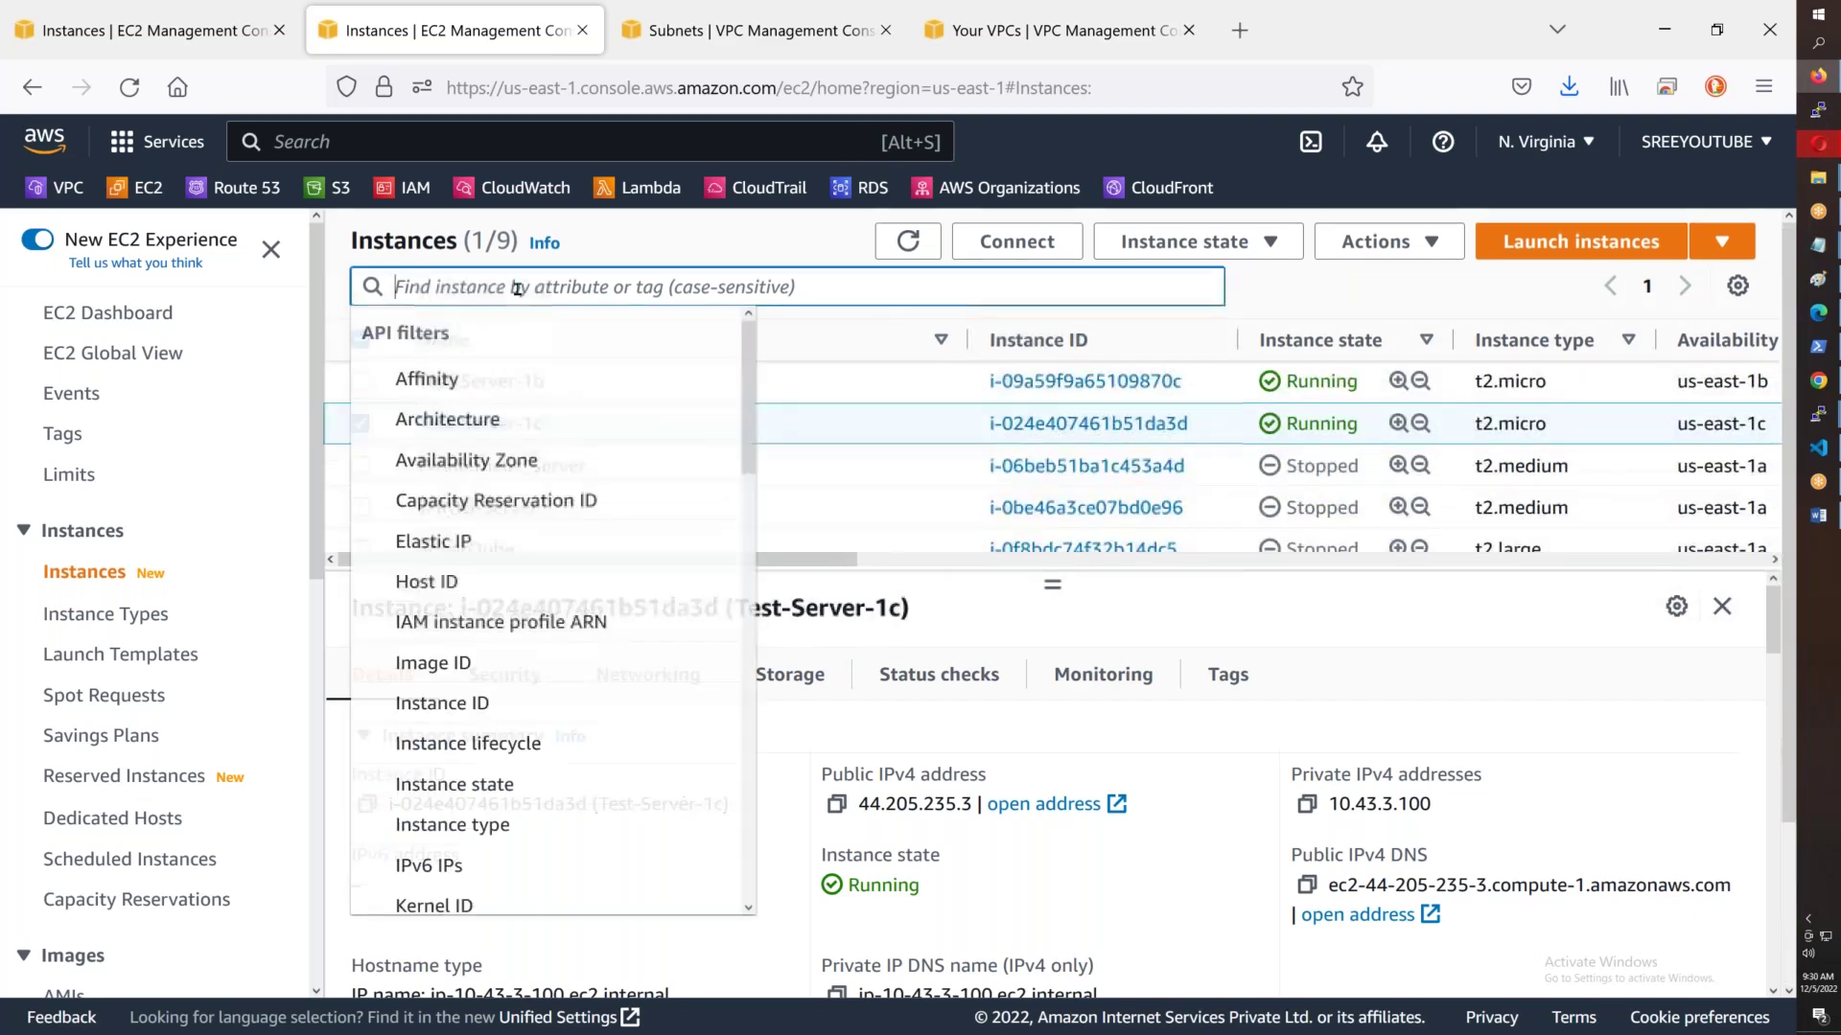
type("Running")
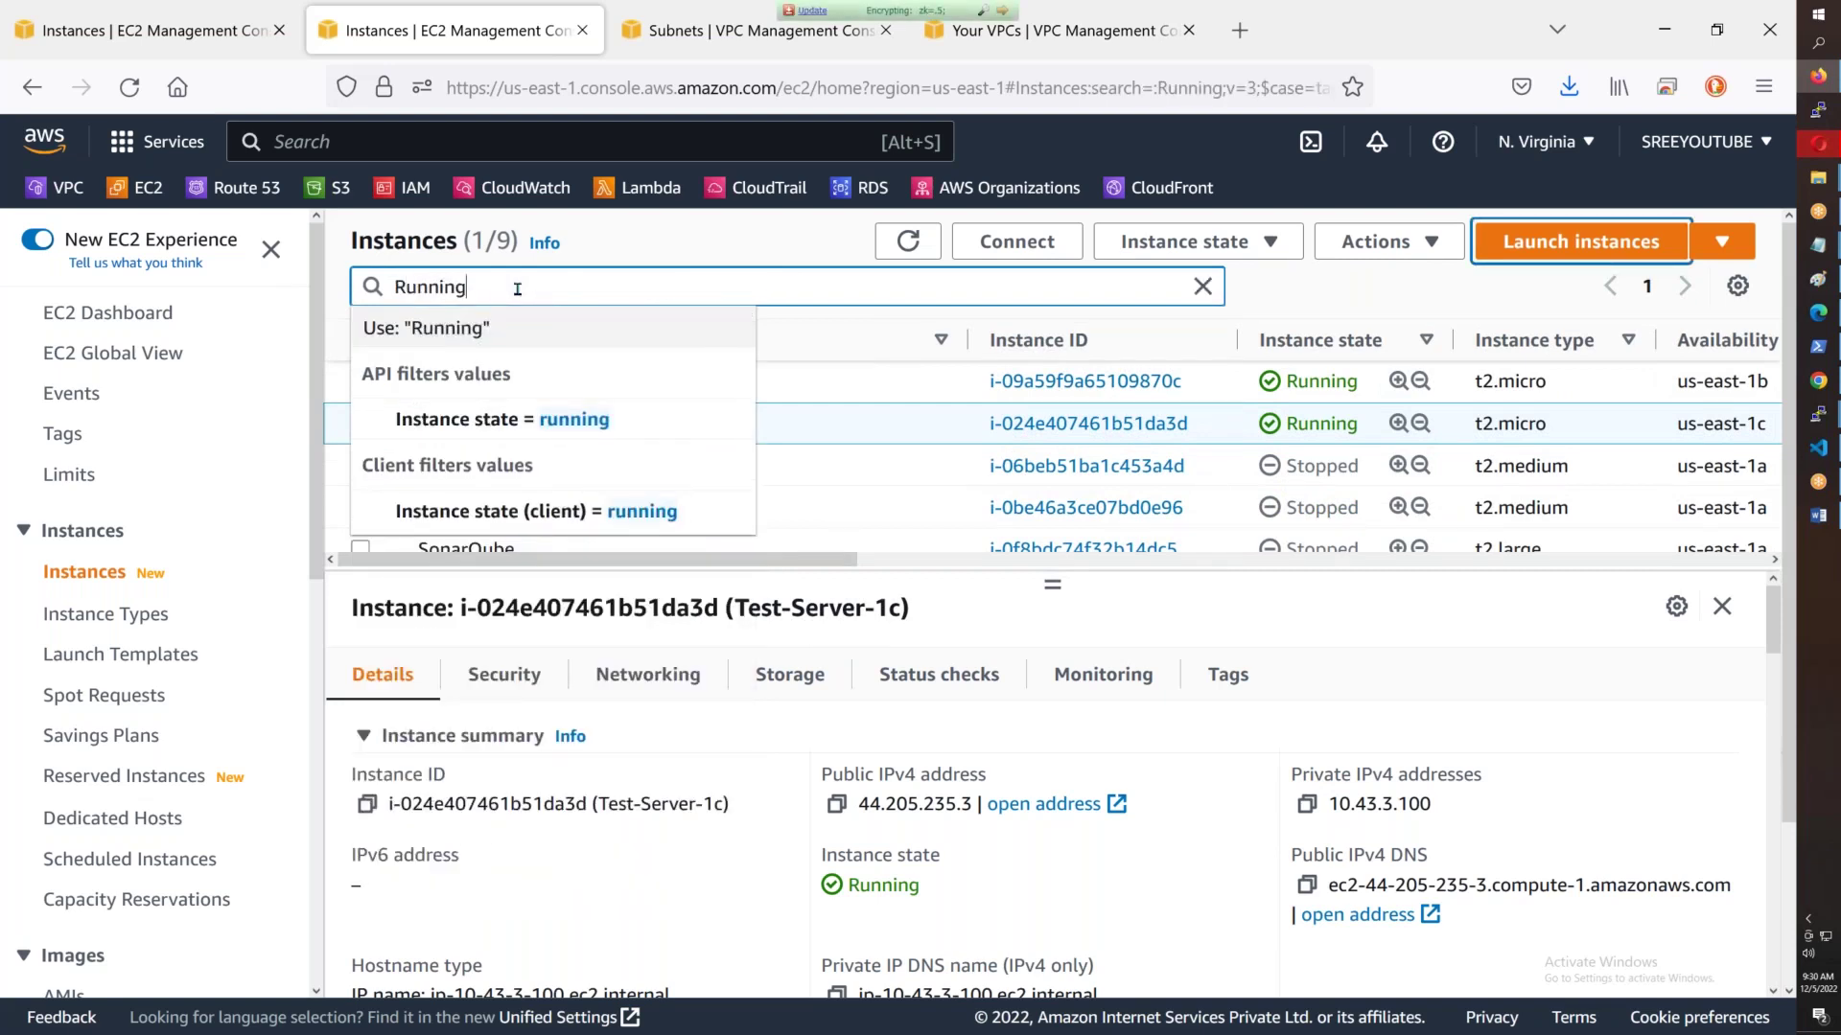
key("Return")
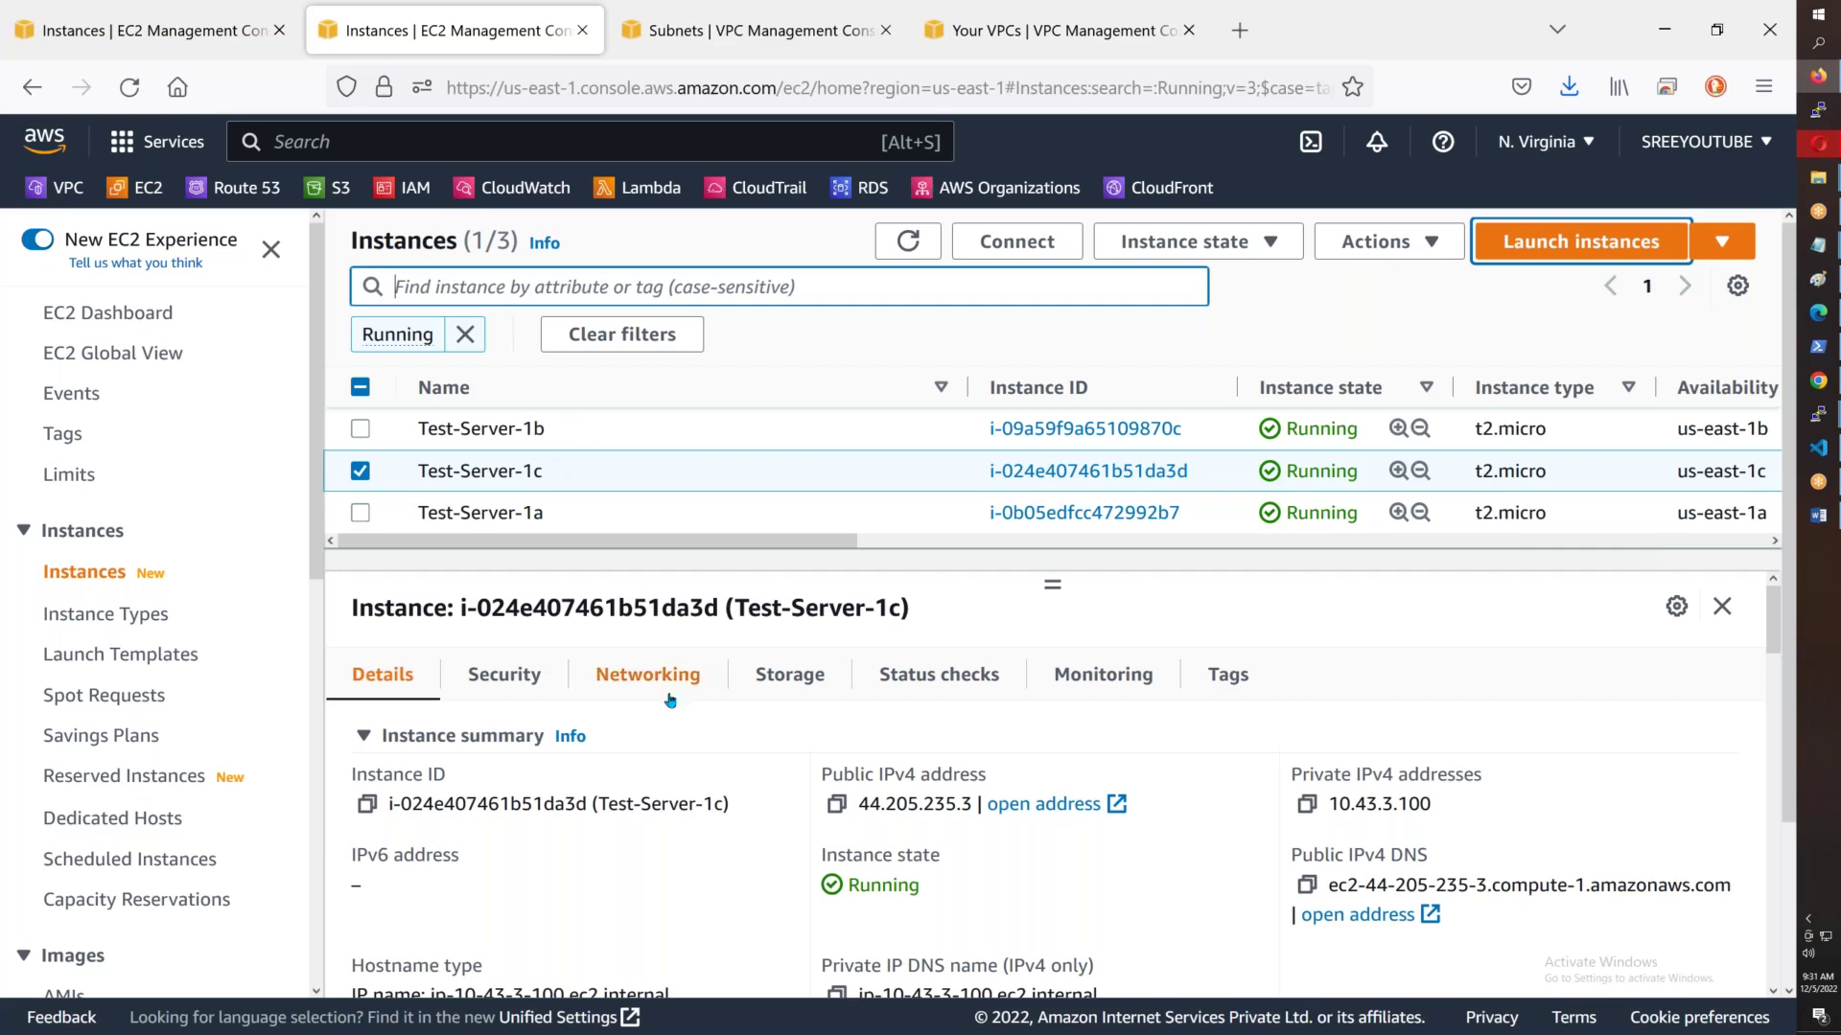
- Highlight private IPv4 10.43.3.100, then bring up the AWSB43 key-files folder in File Explorer
scroll(669, 700, "down", 10)
scroll(669, 699, "up", 10)
left_click_drag(1433, 803, 1331, 797)
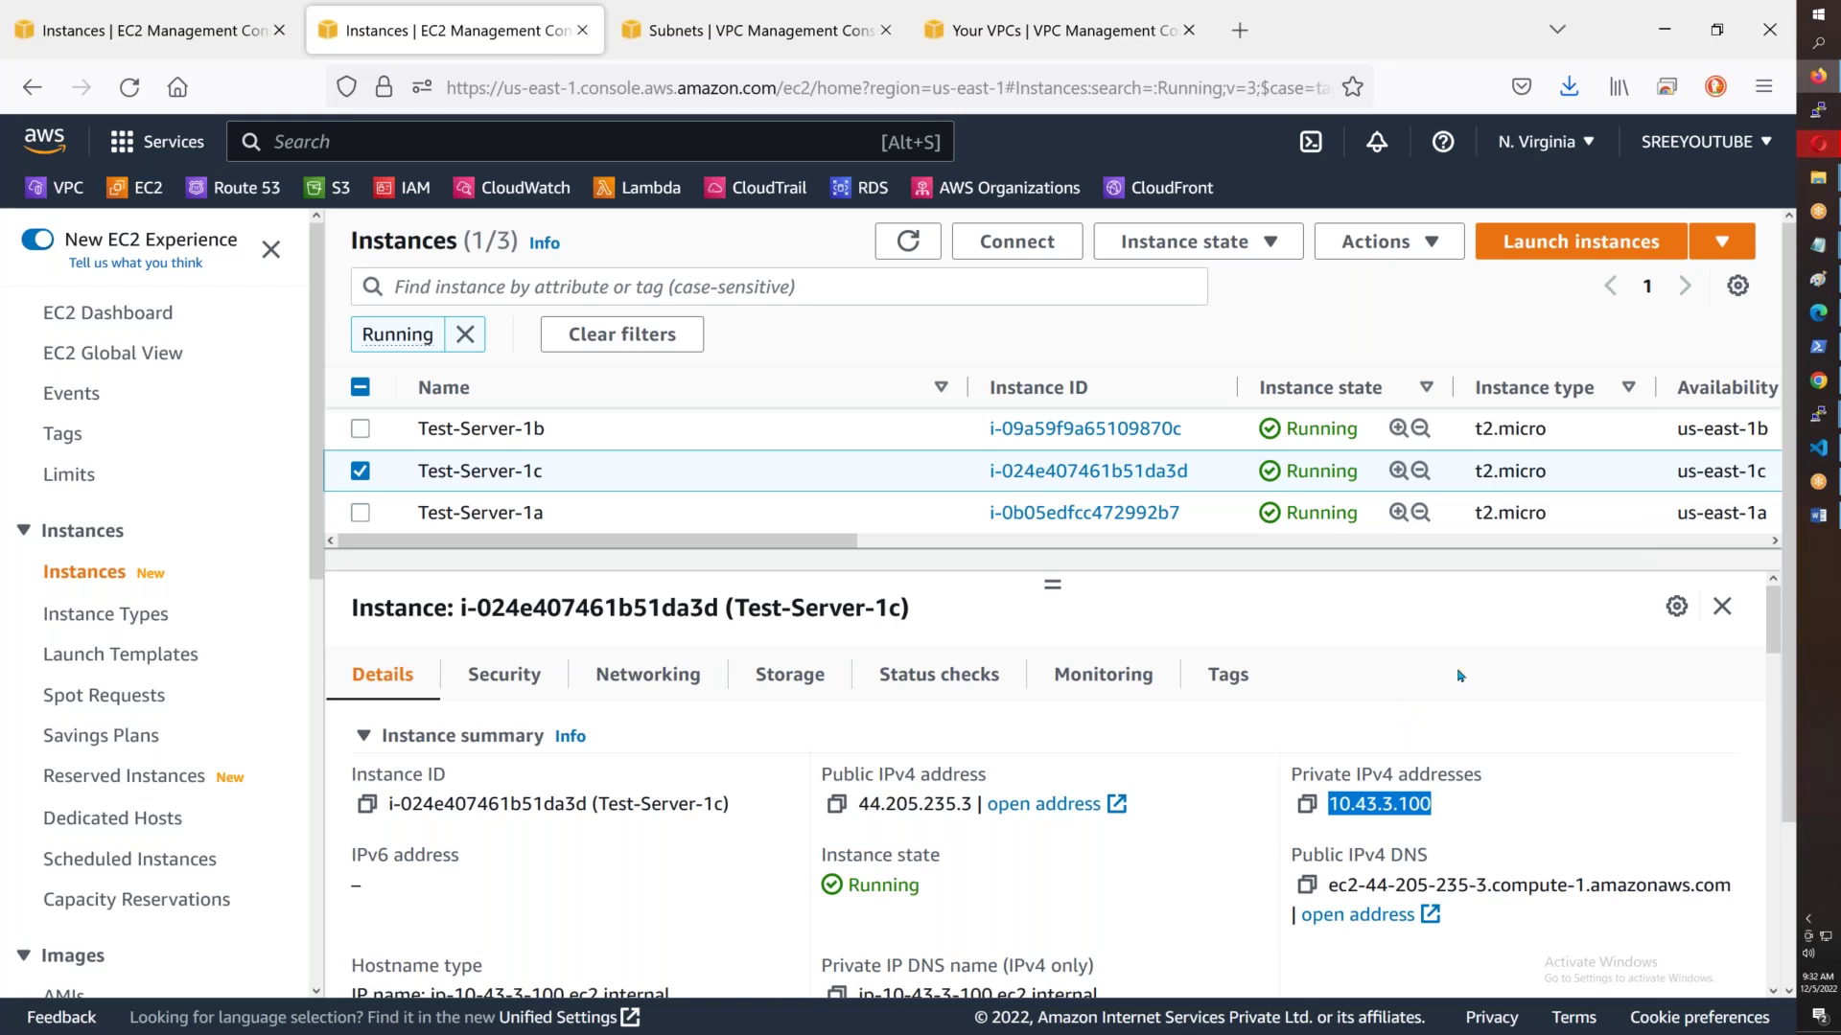
left_click(1820, 187)
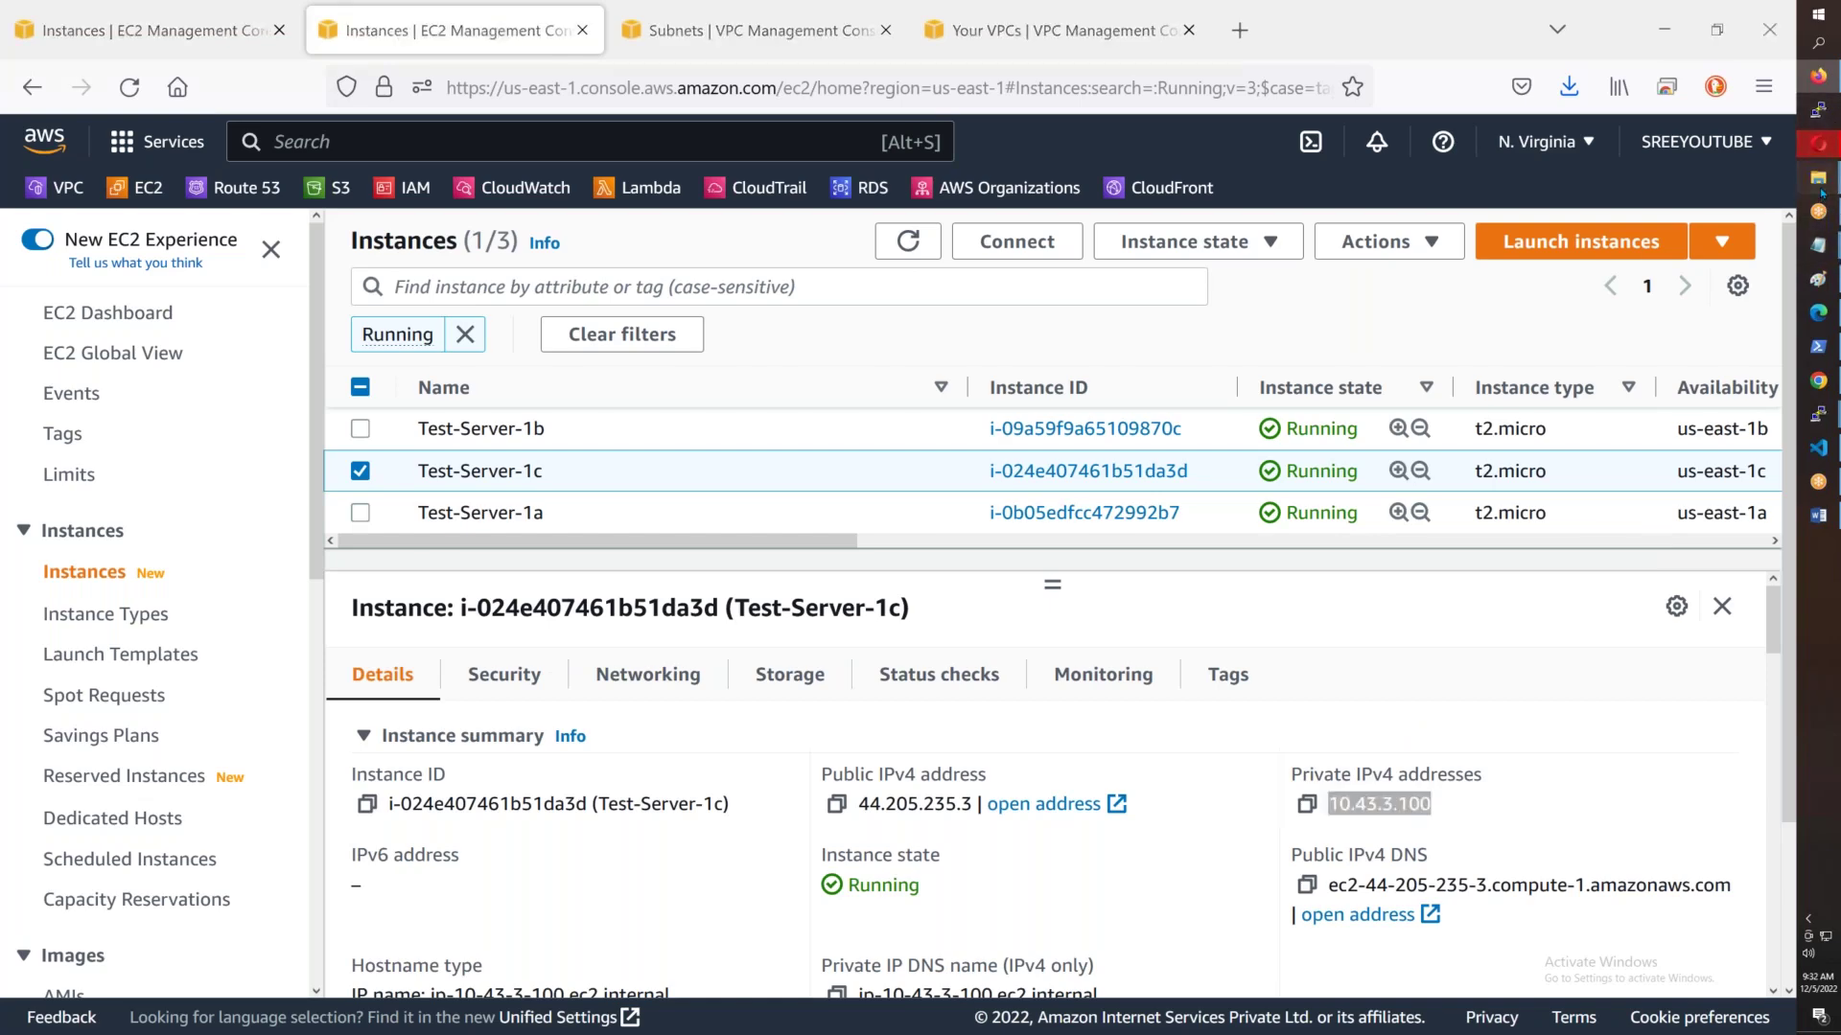
left_click(1716, 124)
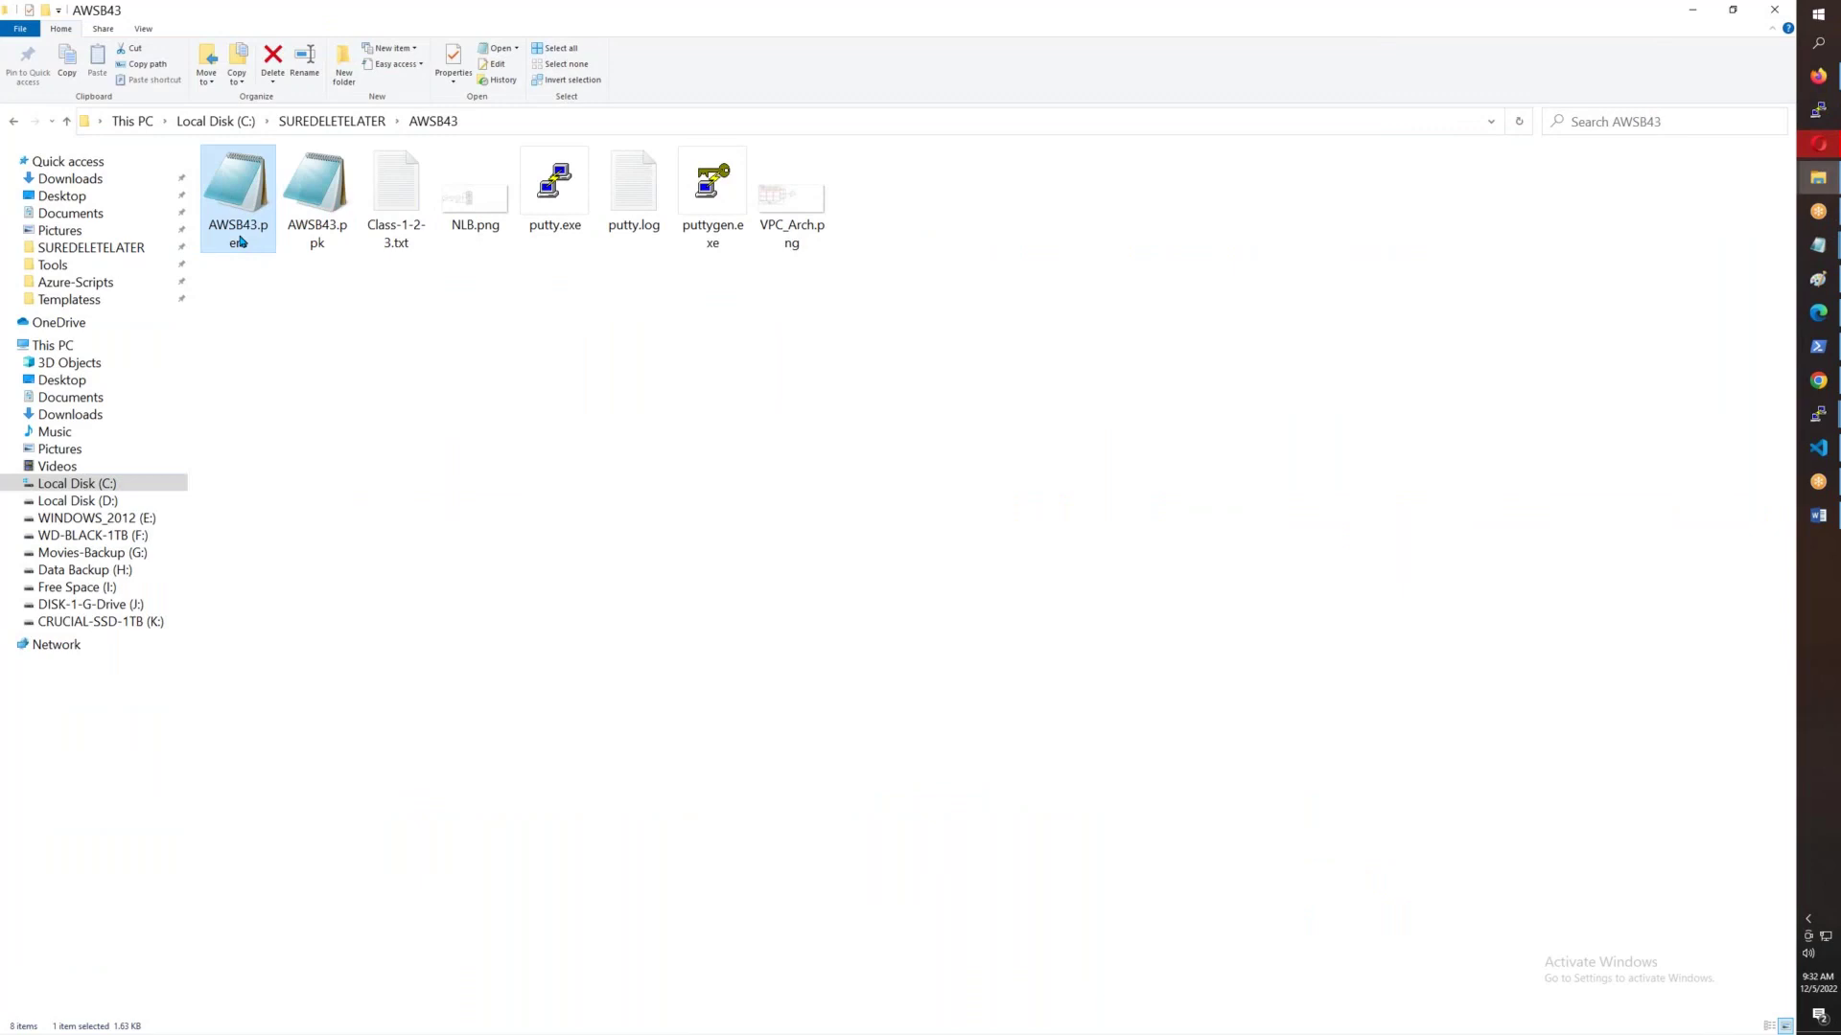
- Select the AWSB43.ppk key file, then return to the EC2 Instances page in Firefox
left_click(442, 402)
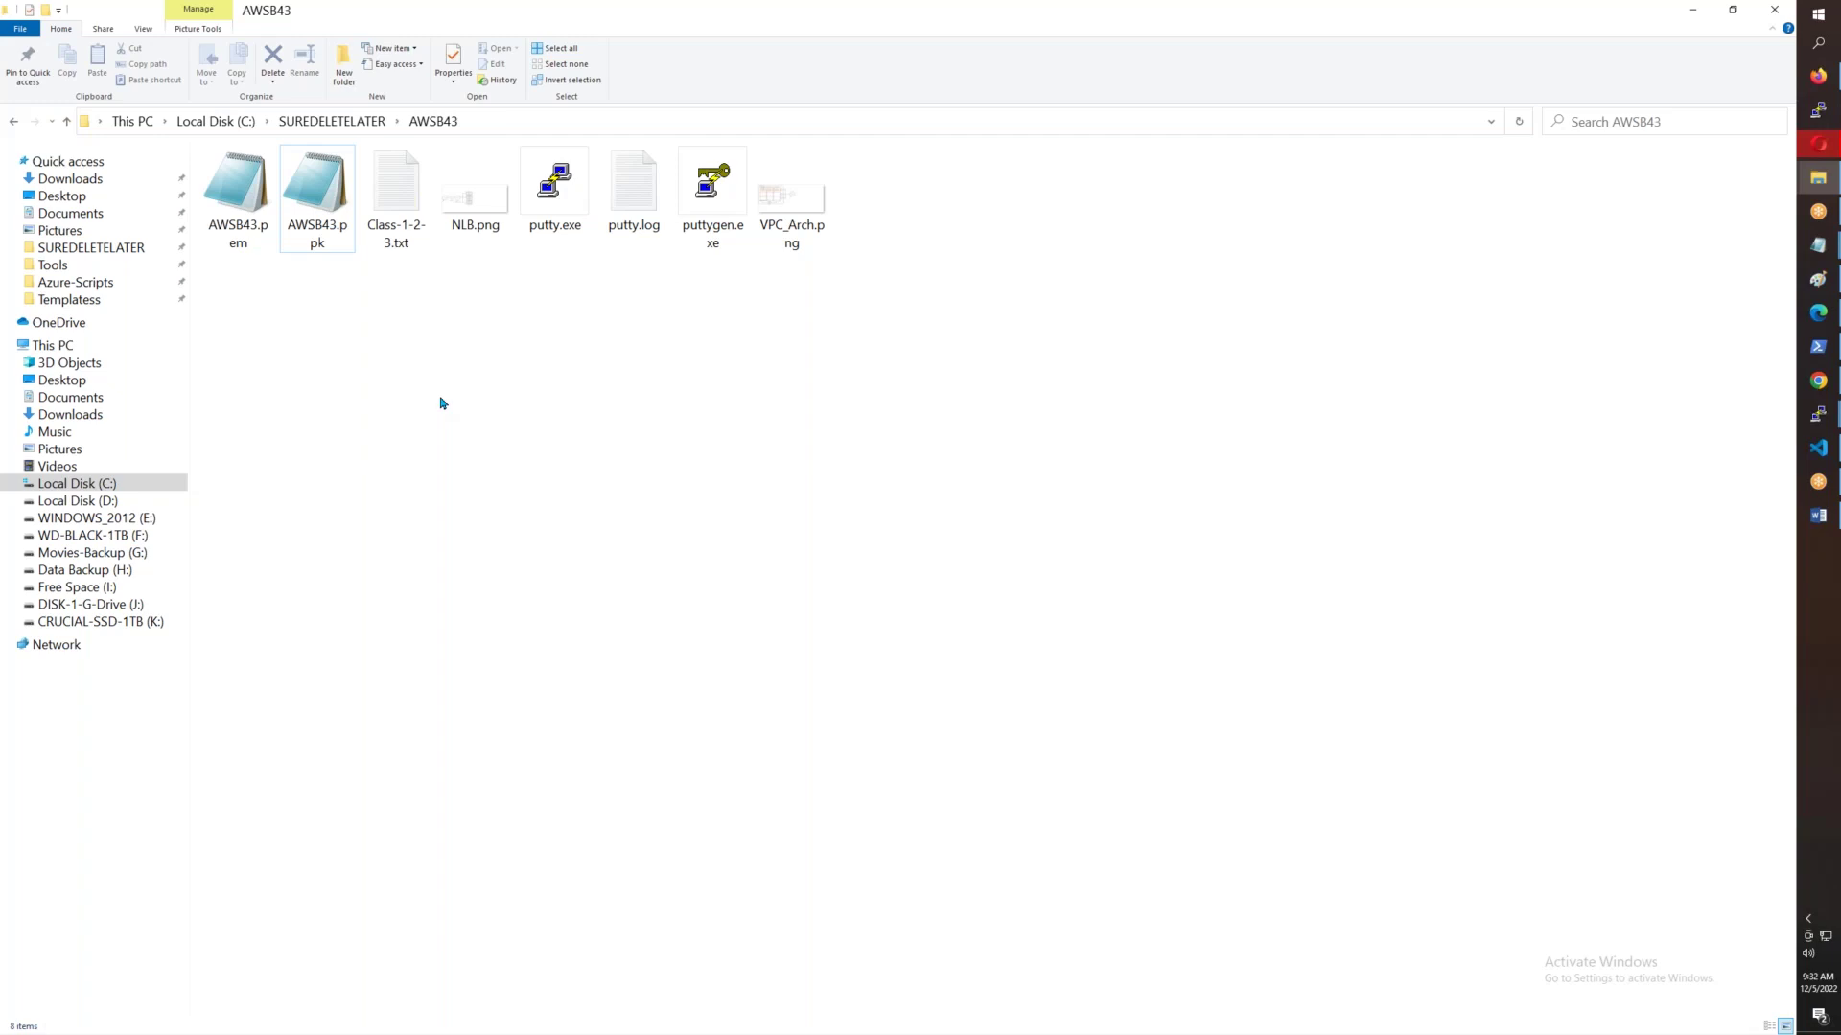
left_click(322, 197)
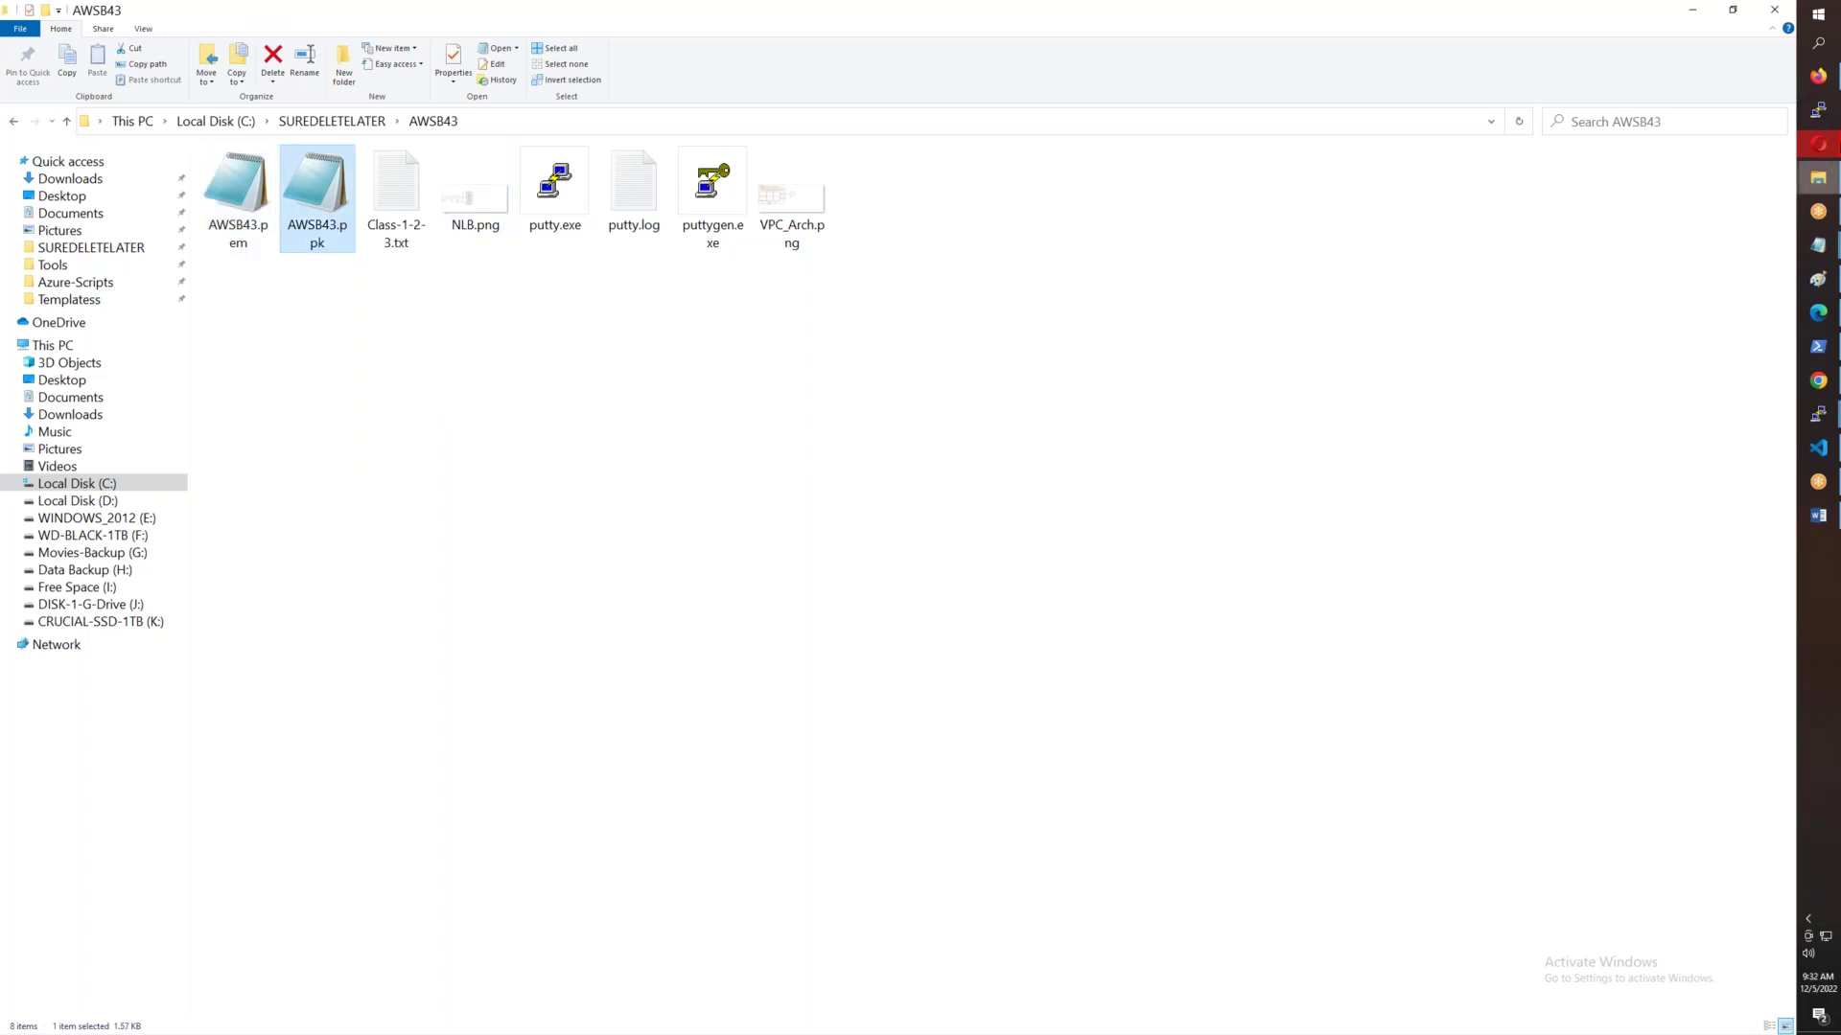
left_click(1818, 76)
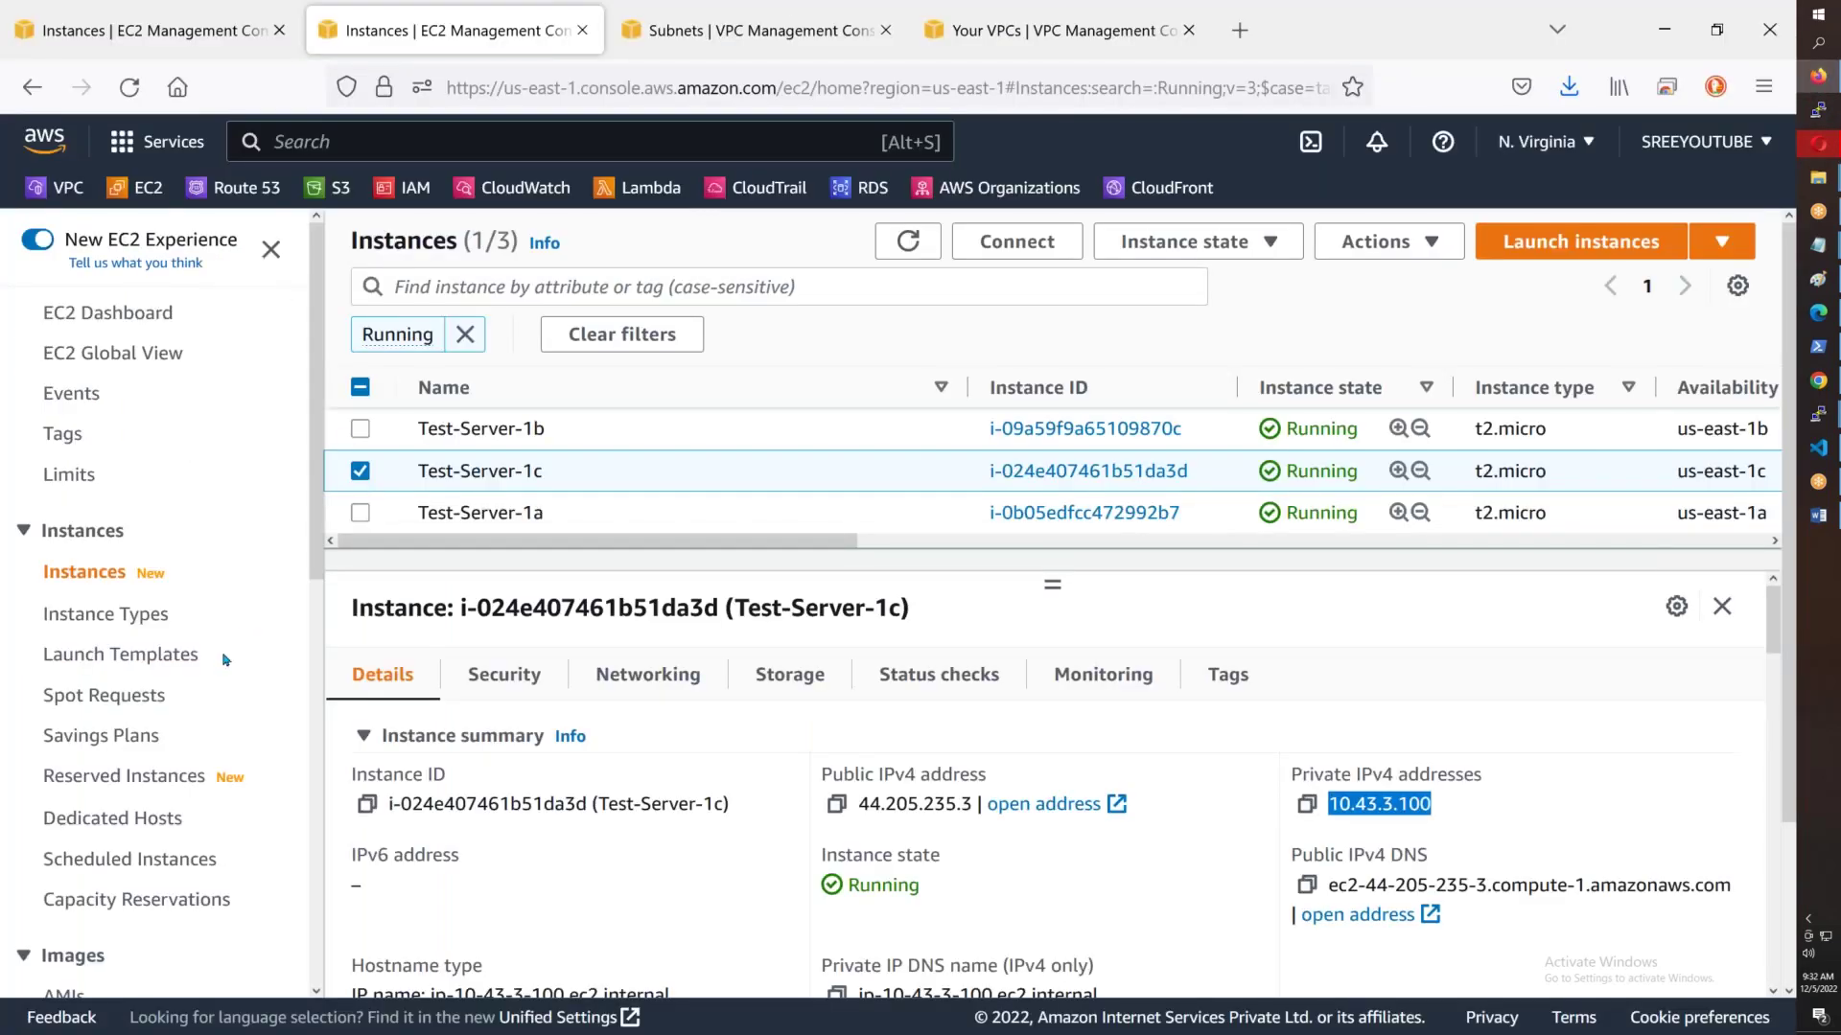
- View the Key pairs list (LaptopKey, AWSB43), then bring back the AWSB43 folder window
scroll(108, 815, "down", 6)
left_click(108, 815)
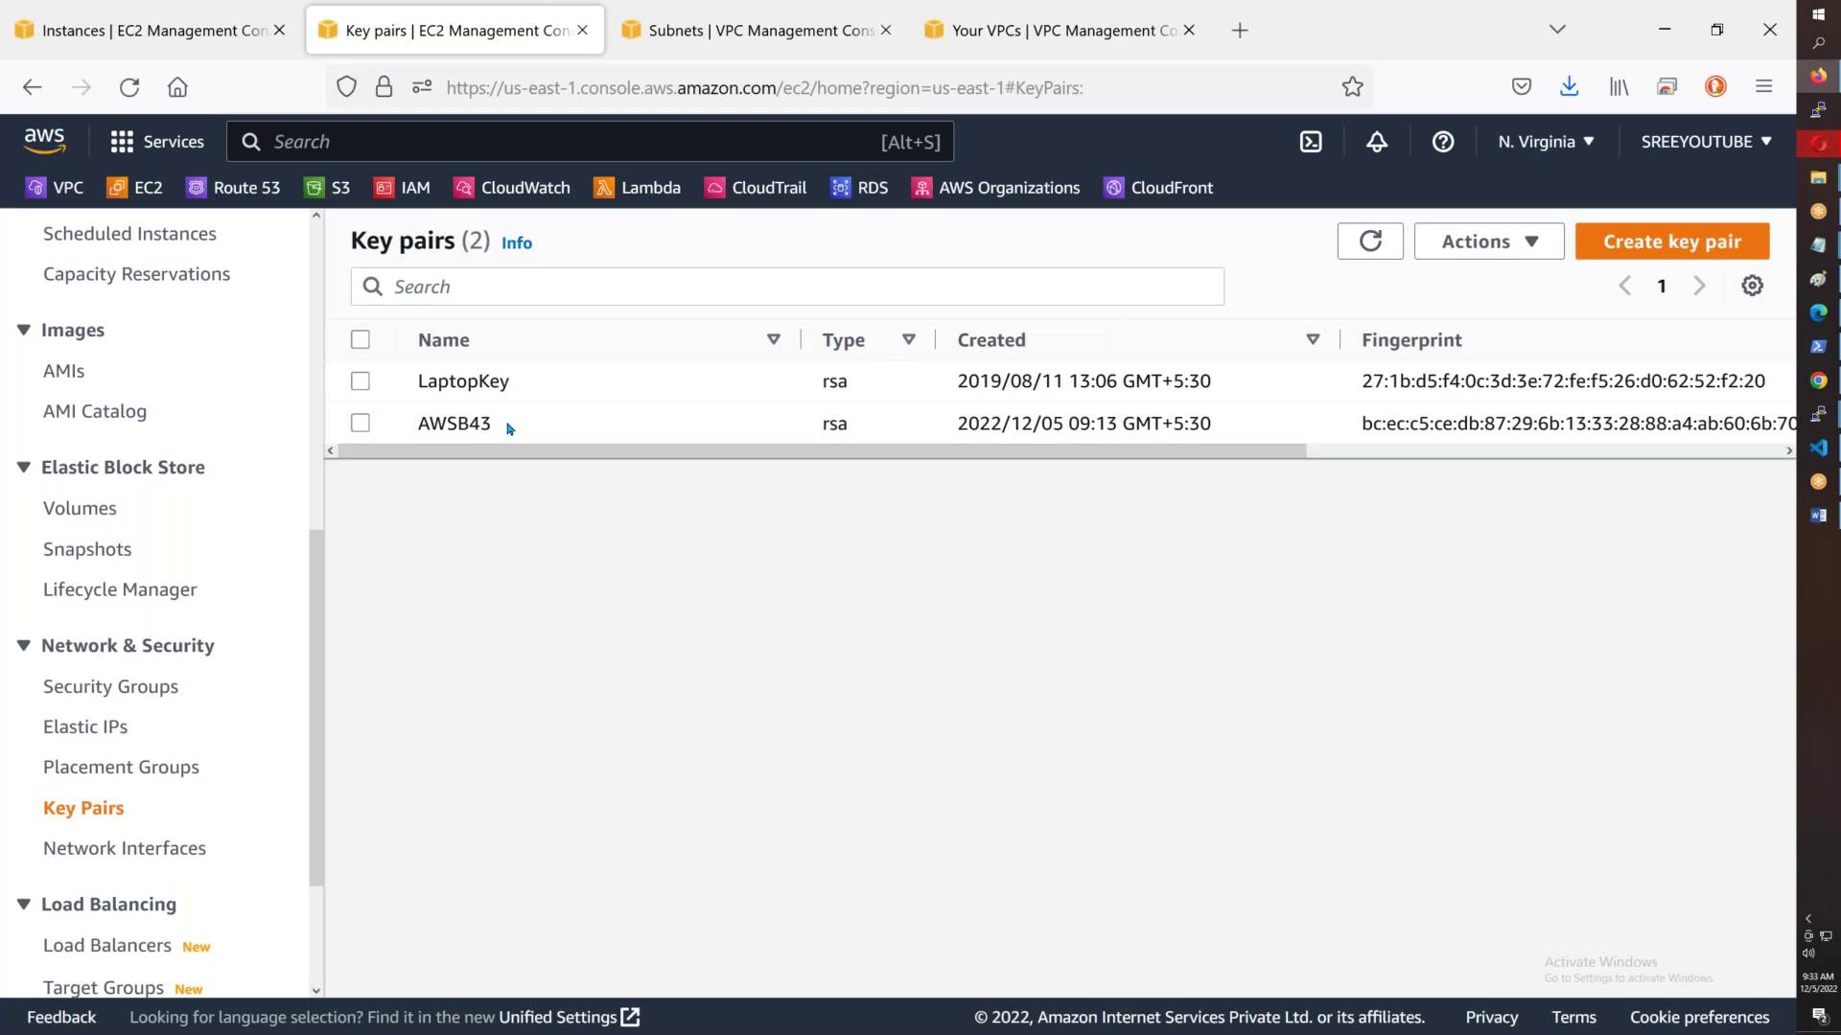
mouse_move(1817, 177)
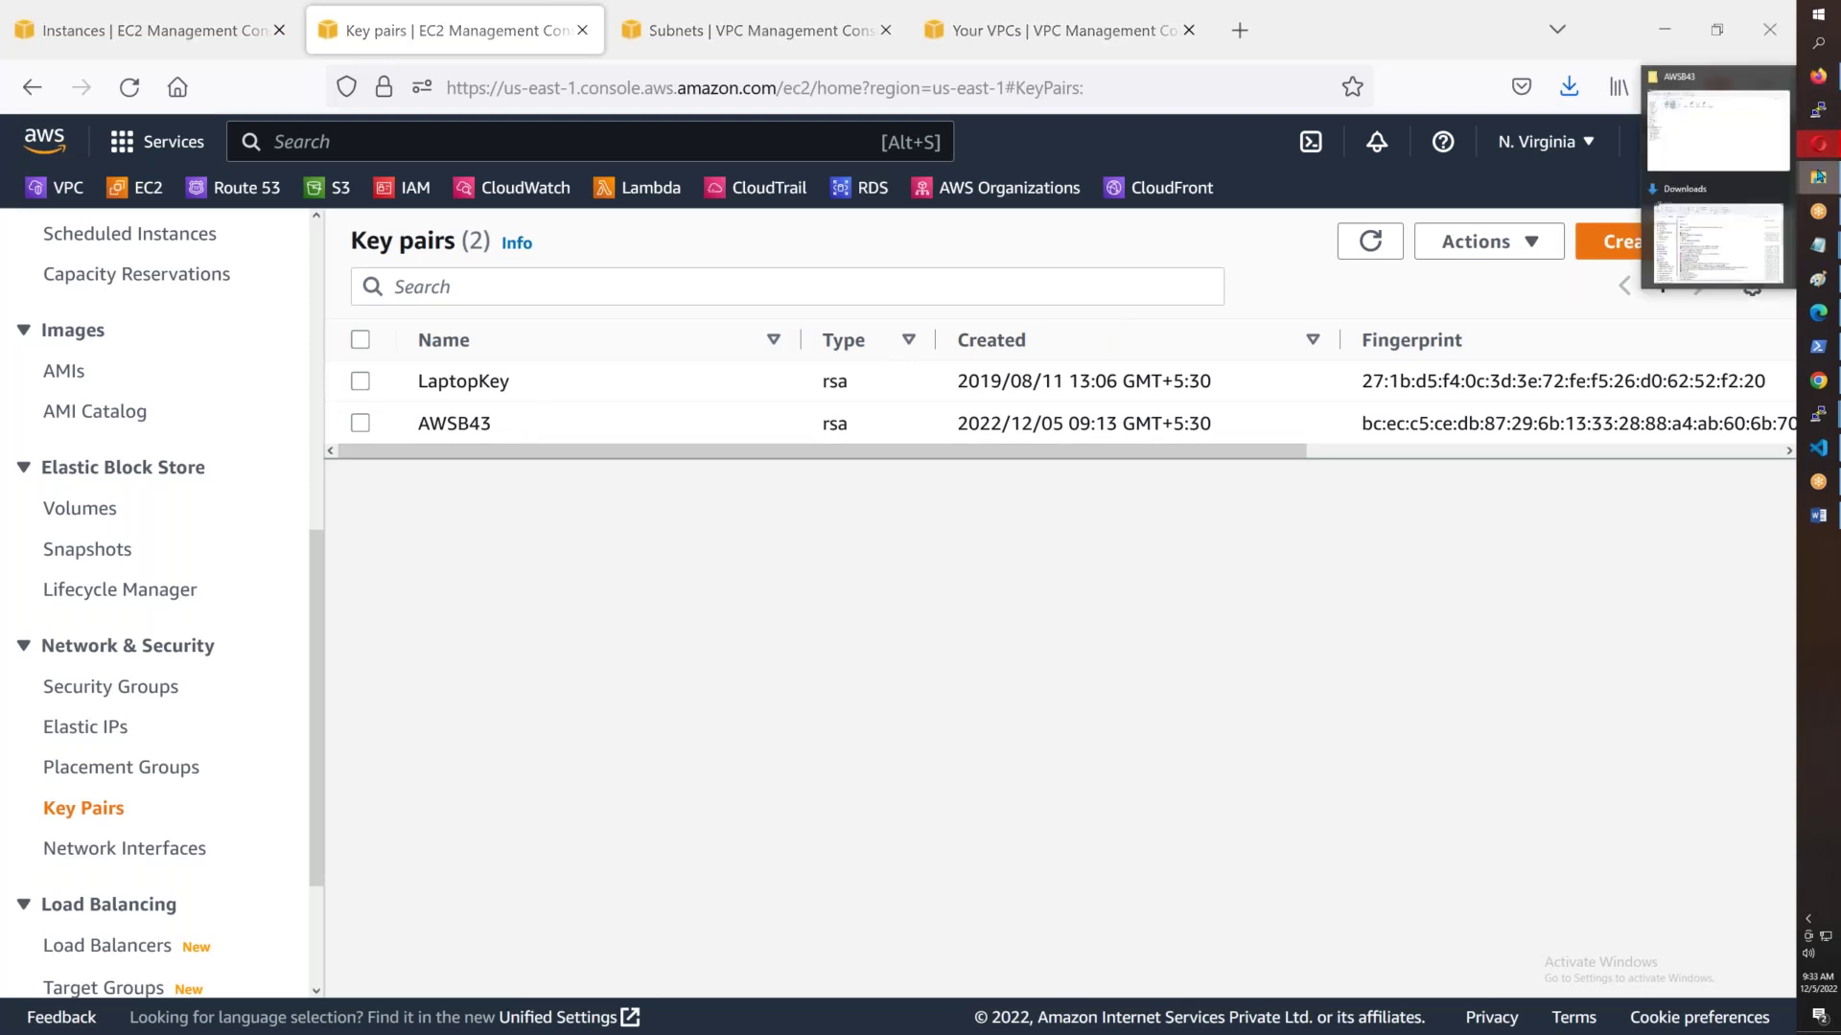
left_click(1678, 116)
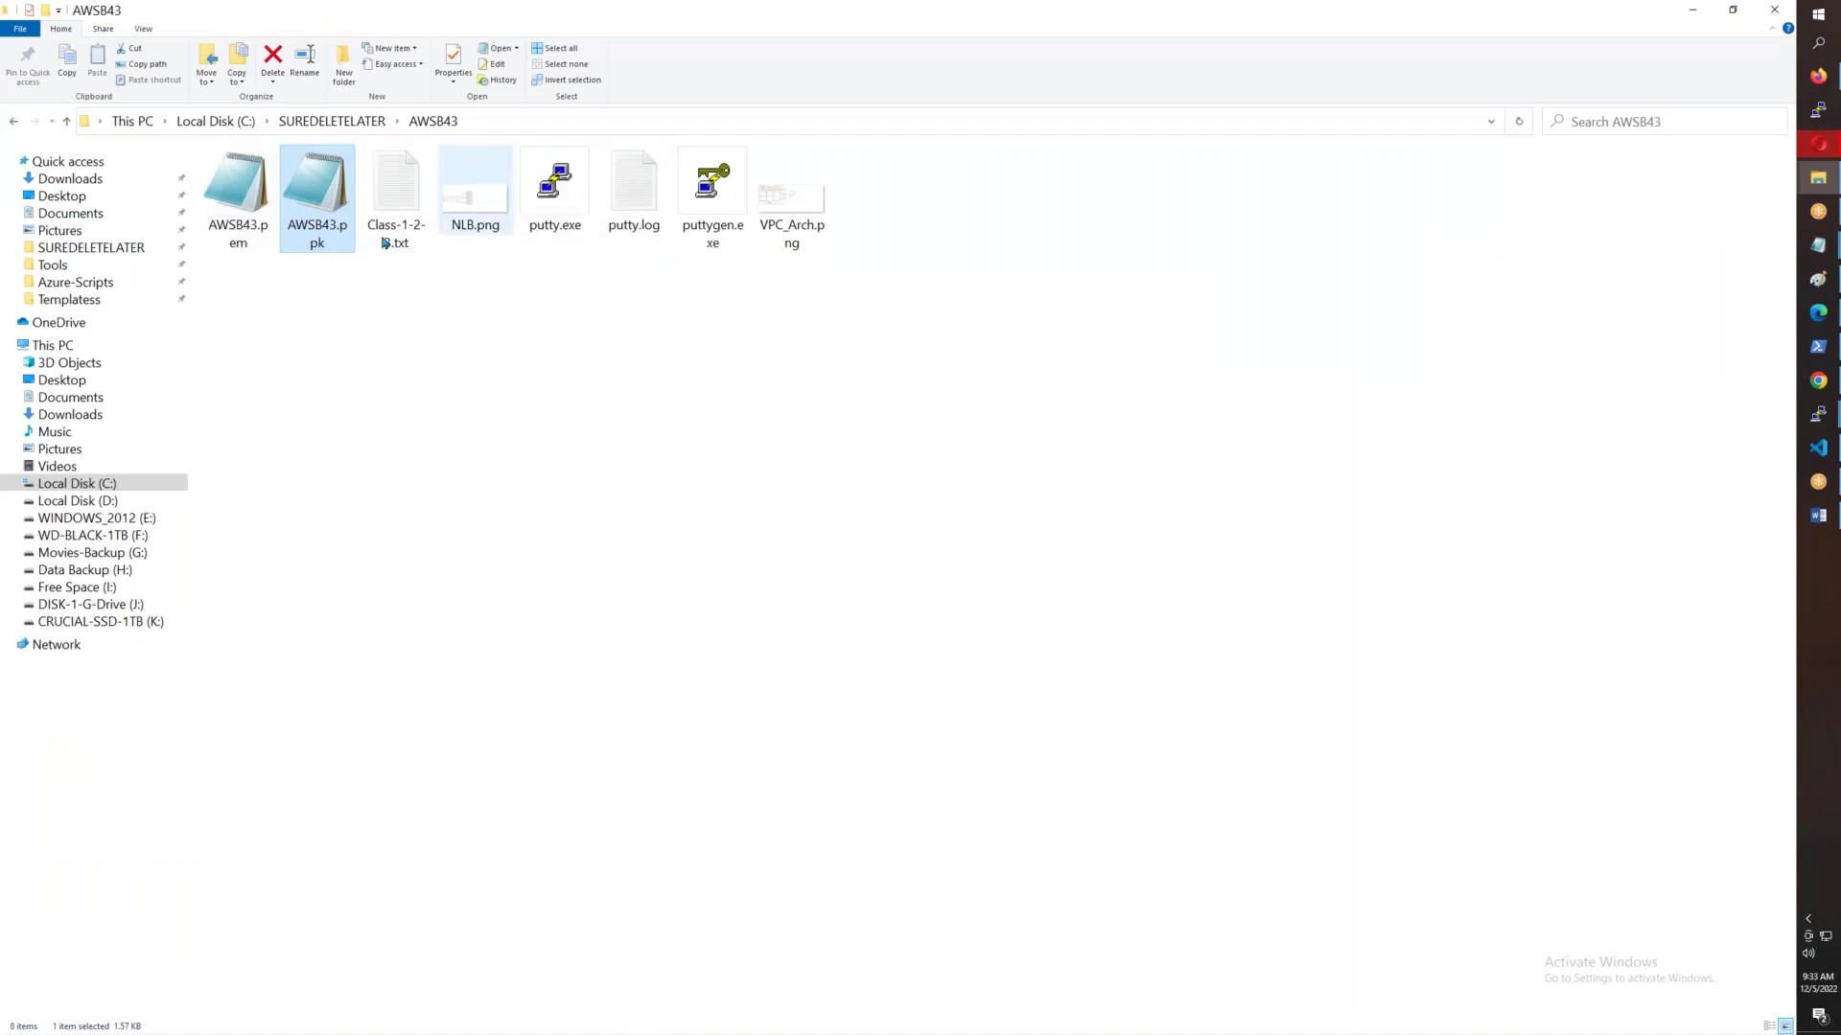
- Compare the sizes of AWSB43.pem (1.63 KB) and AWSB43.ppk (1.57 KB)
left_click(250, 251)
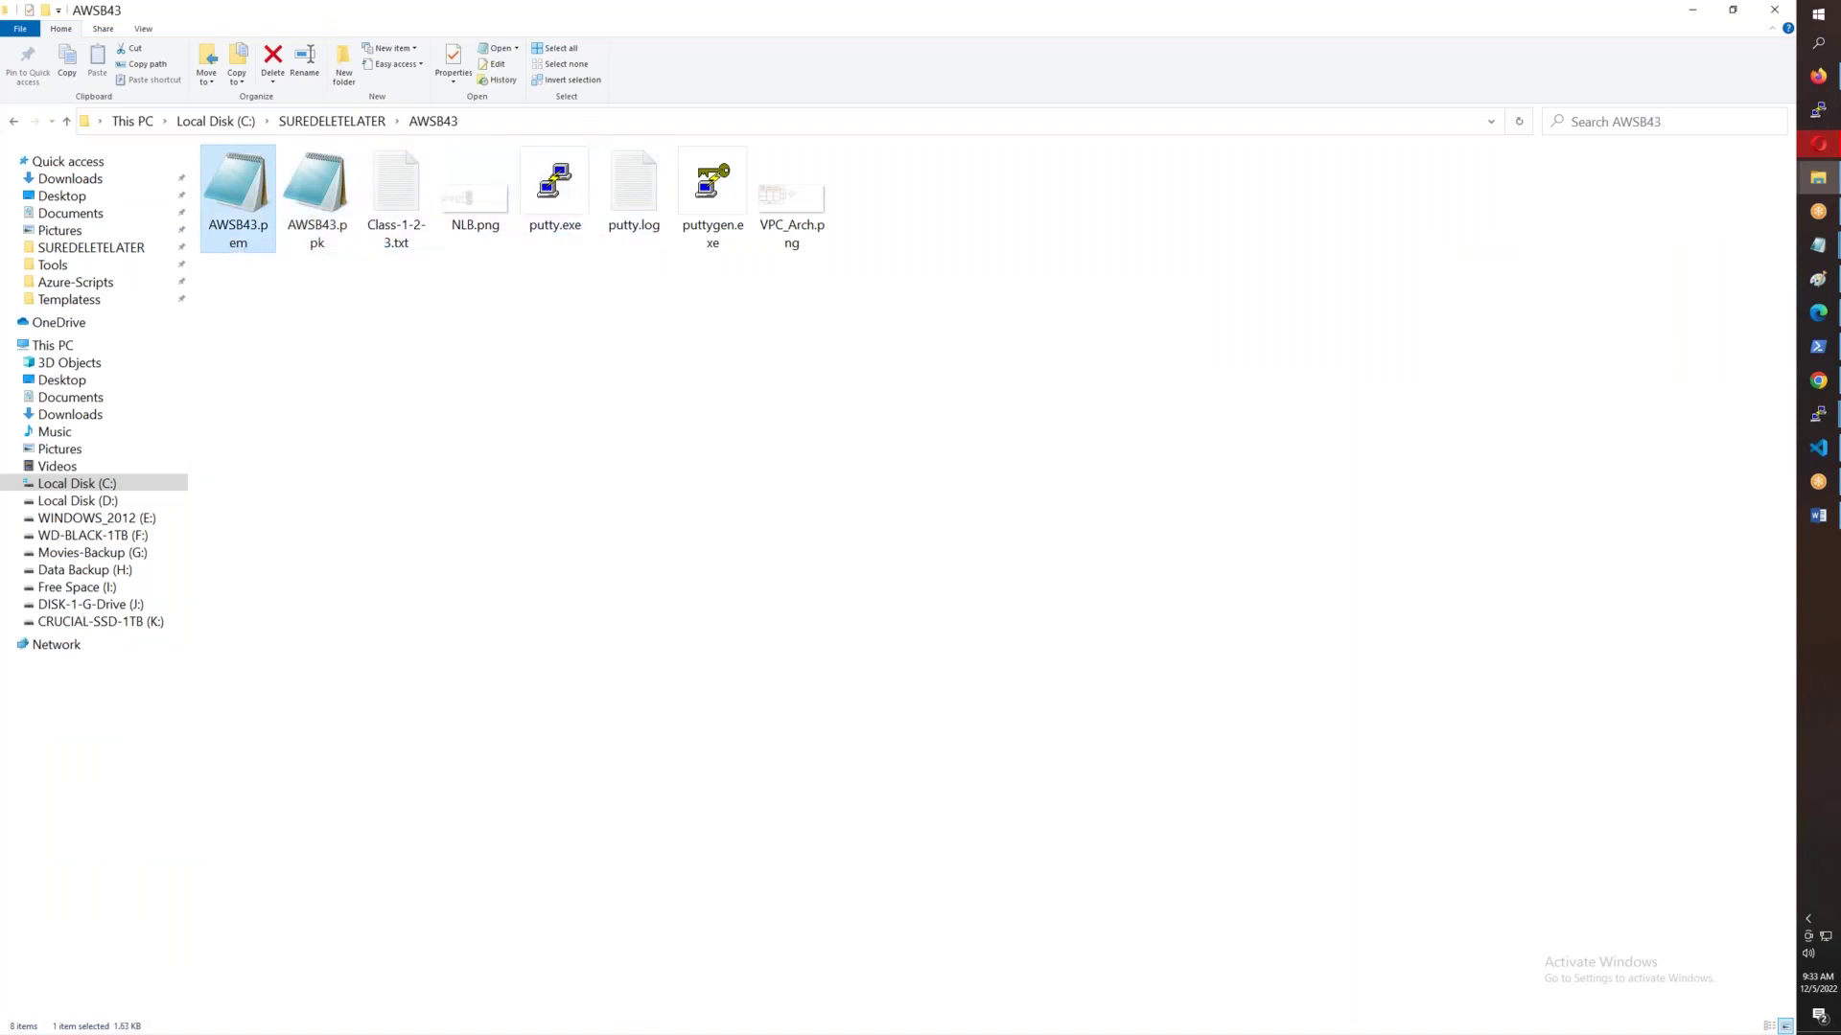
left_click(317, 196)
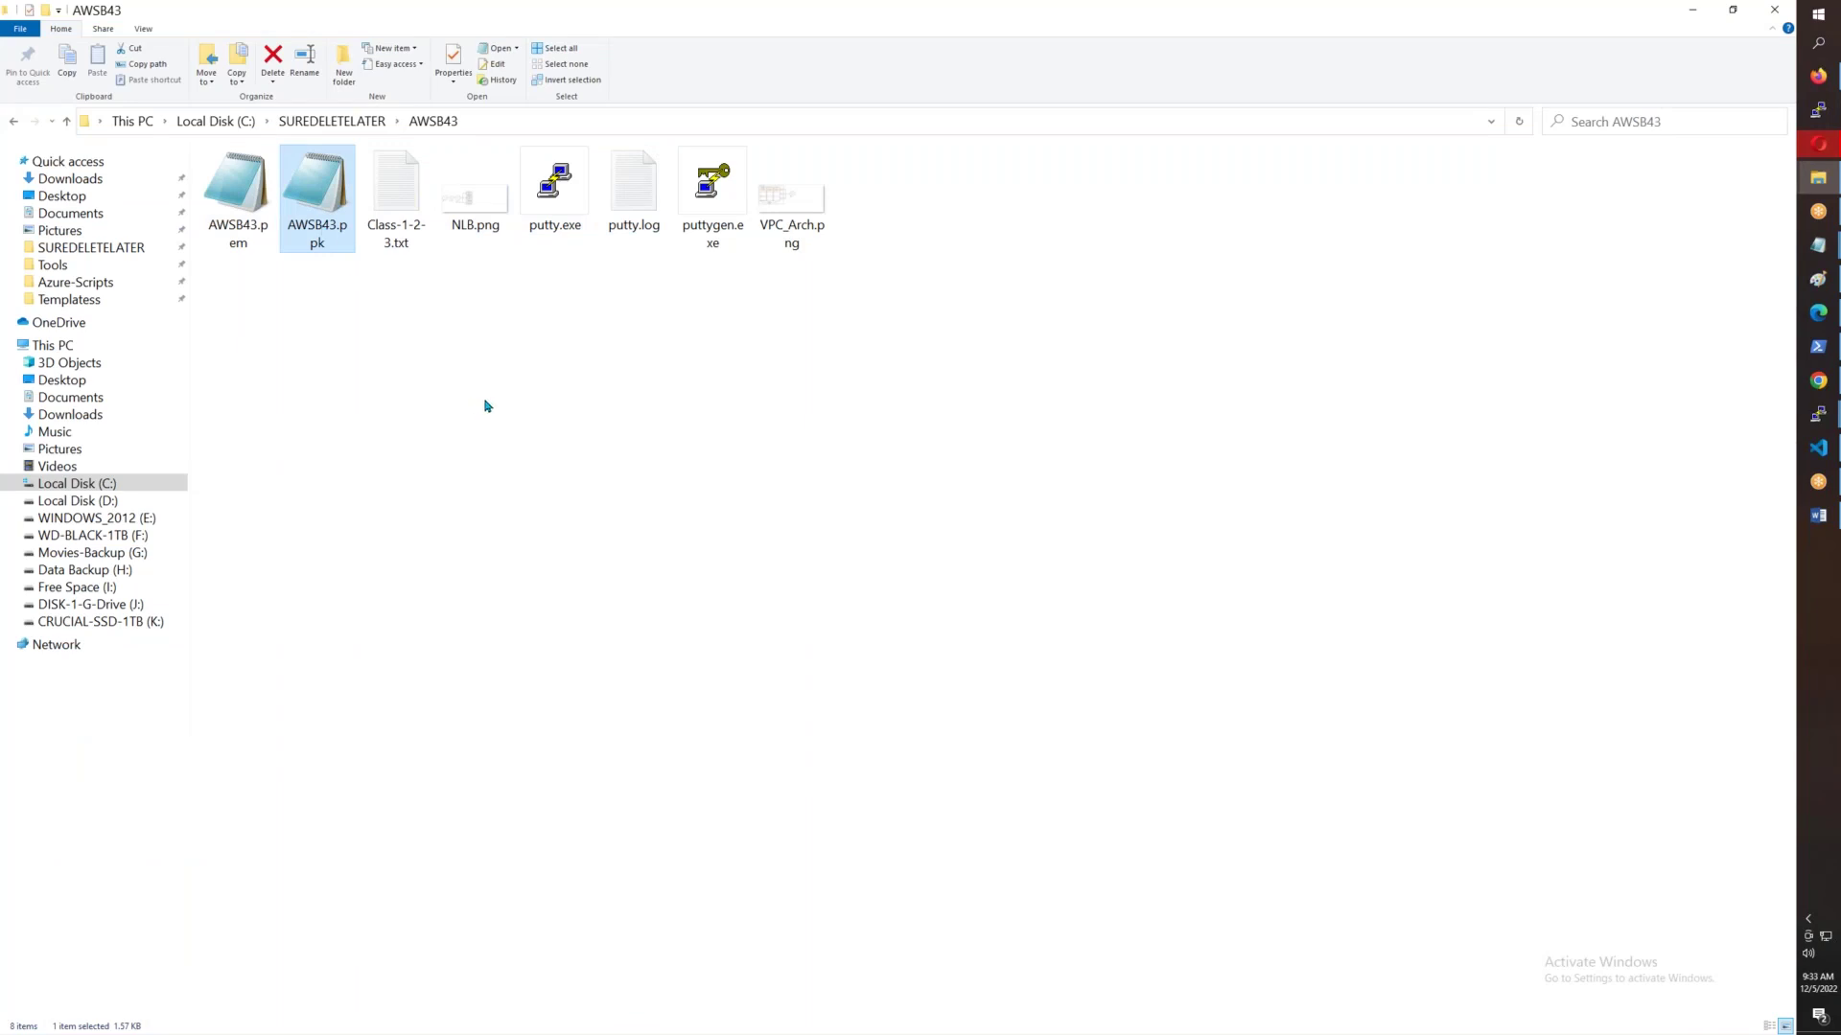
left_click(243, 203)
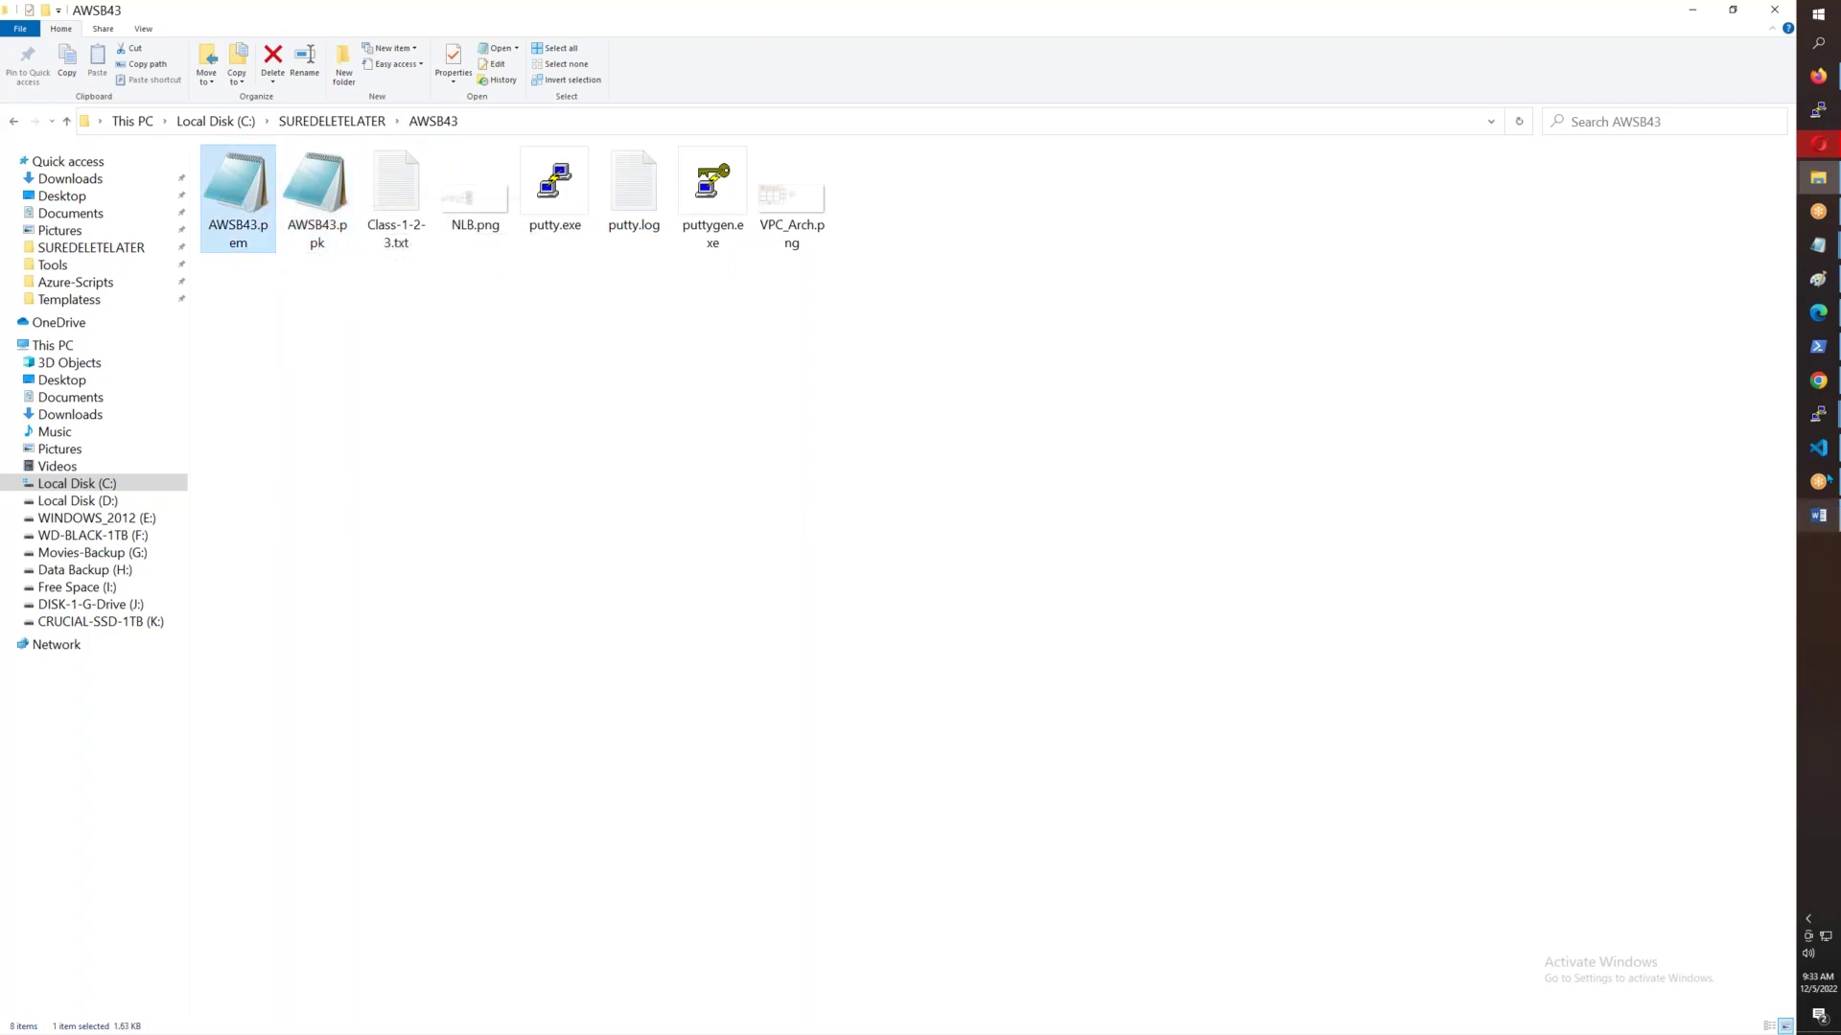
- Review the PuTTY pings from 10.43.2.100 to 10.43.1.100 and 10.43.3.100, then return to Key pairs
mouse_move(1825, 419)
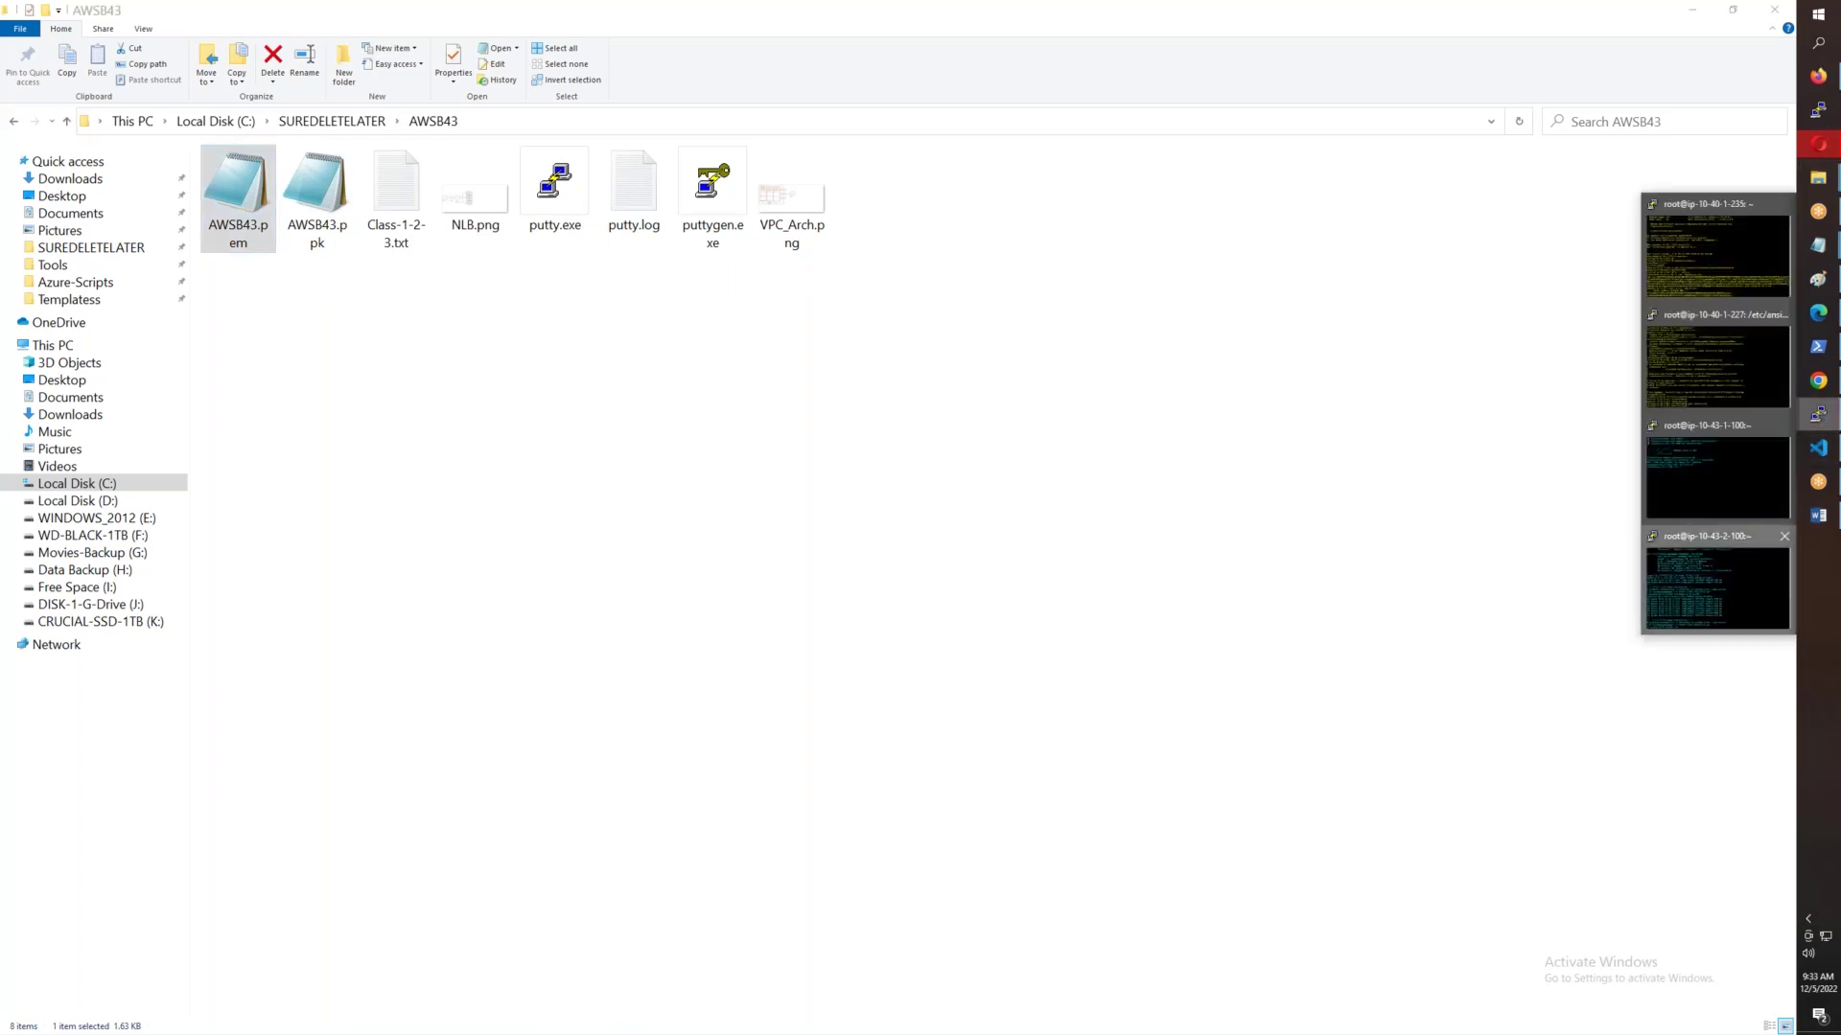
left_click(1716, 585)
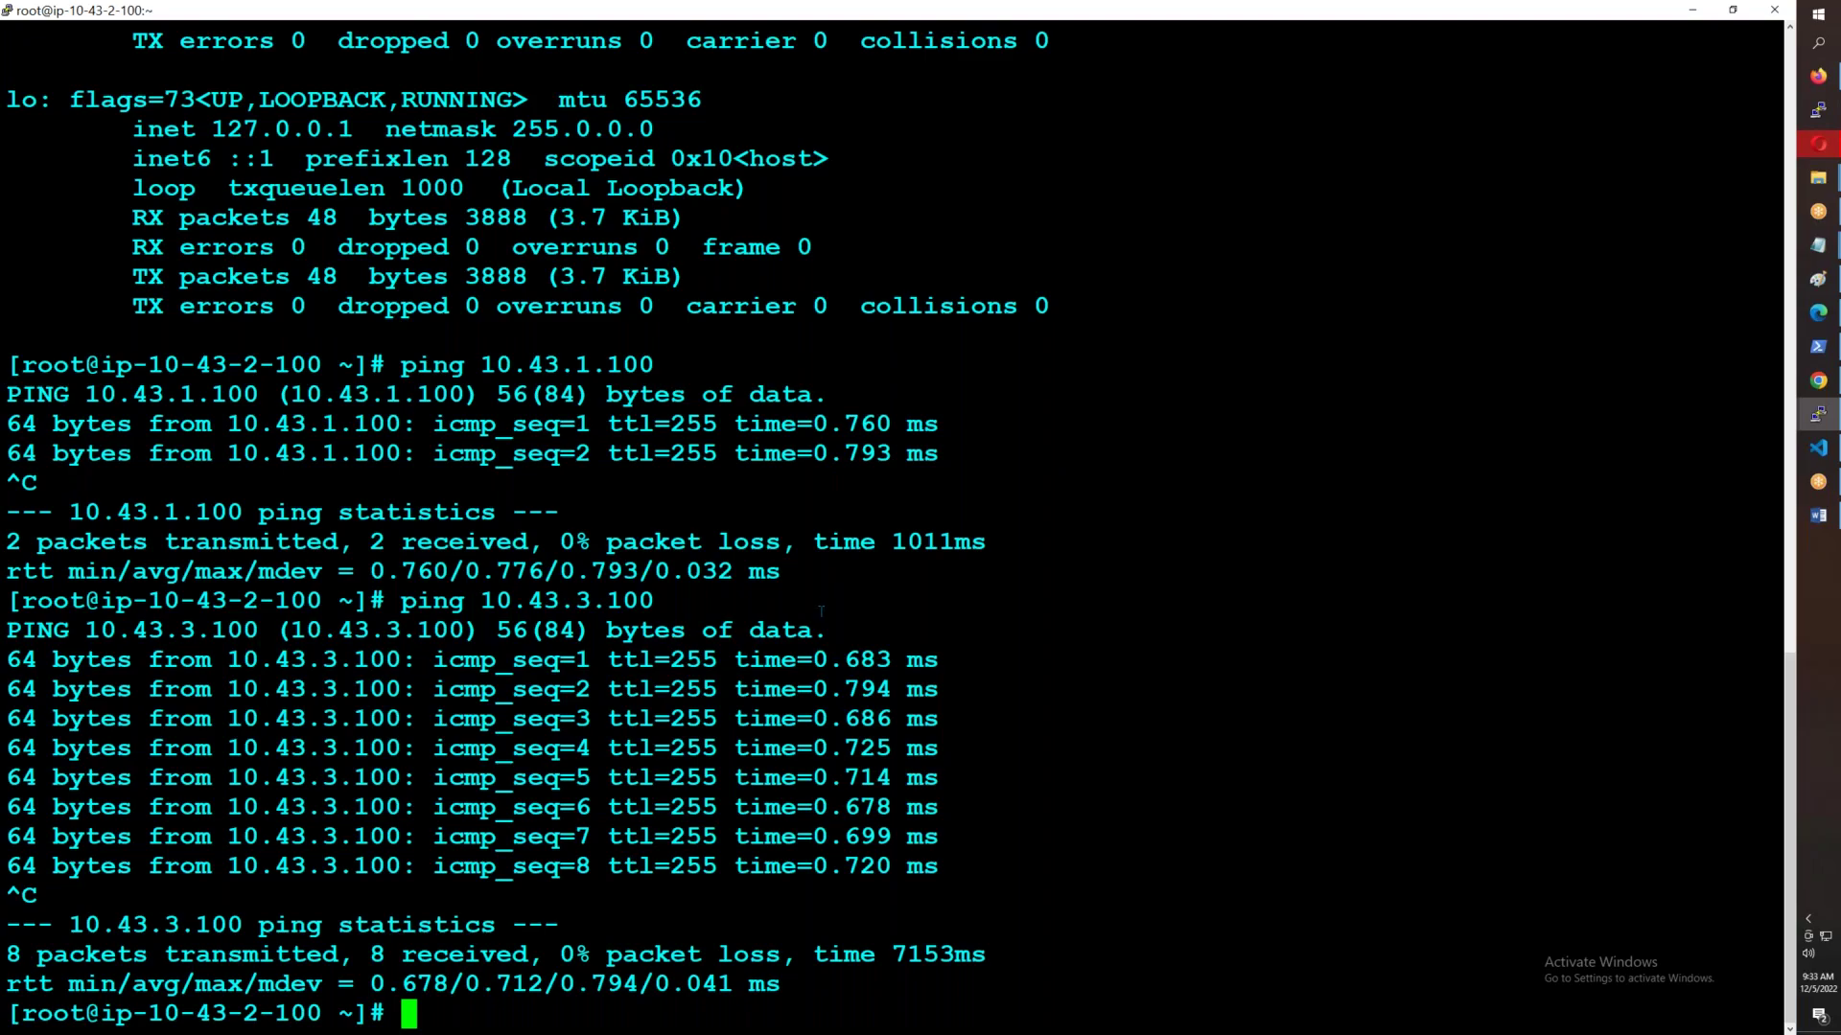
left_click(1818, 76)
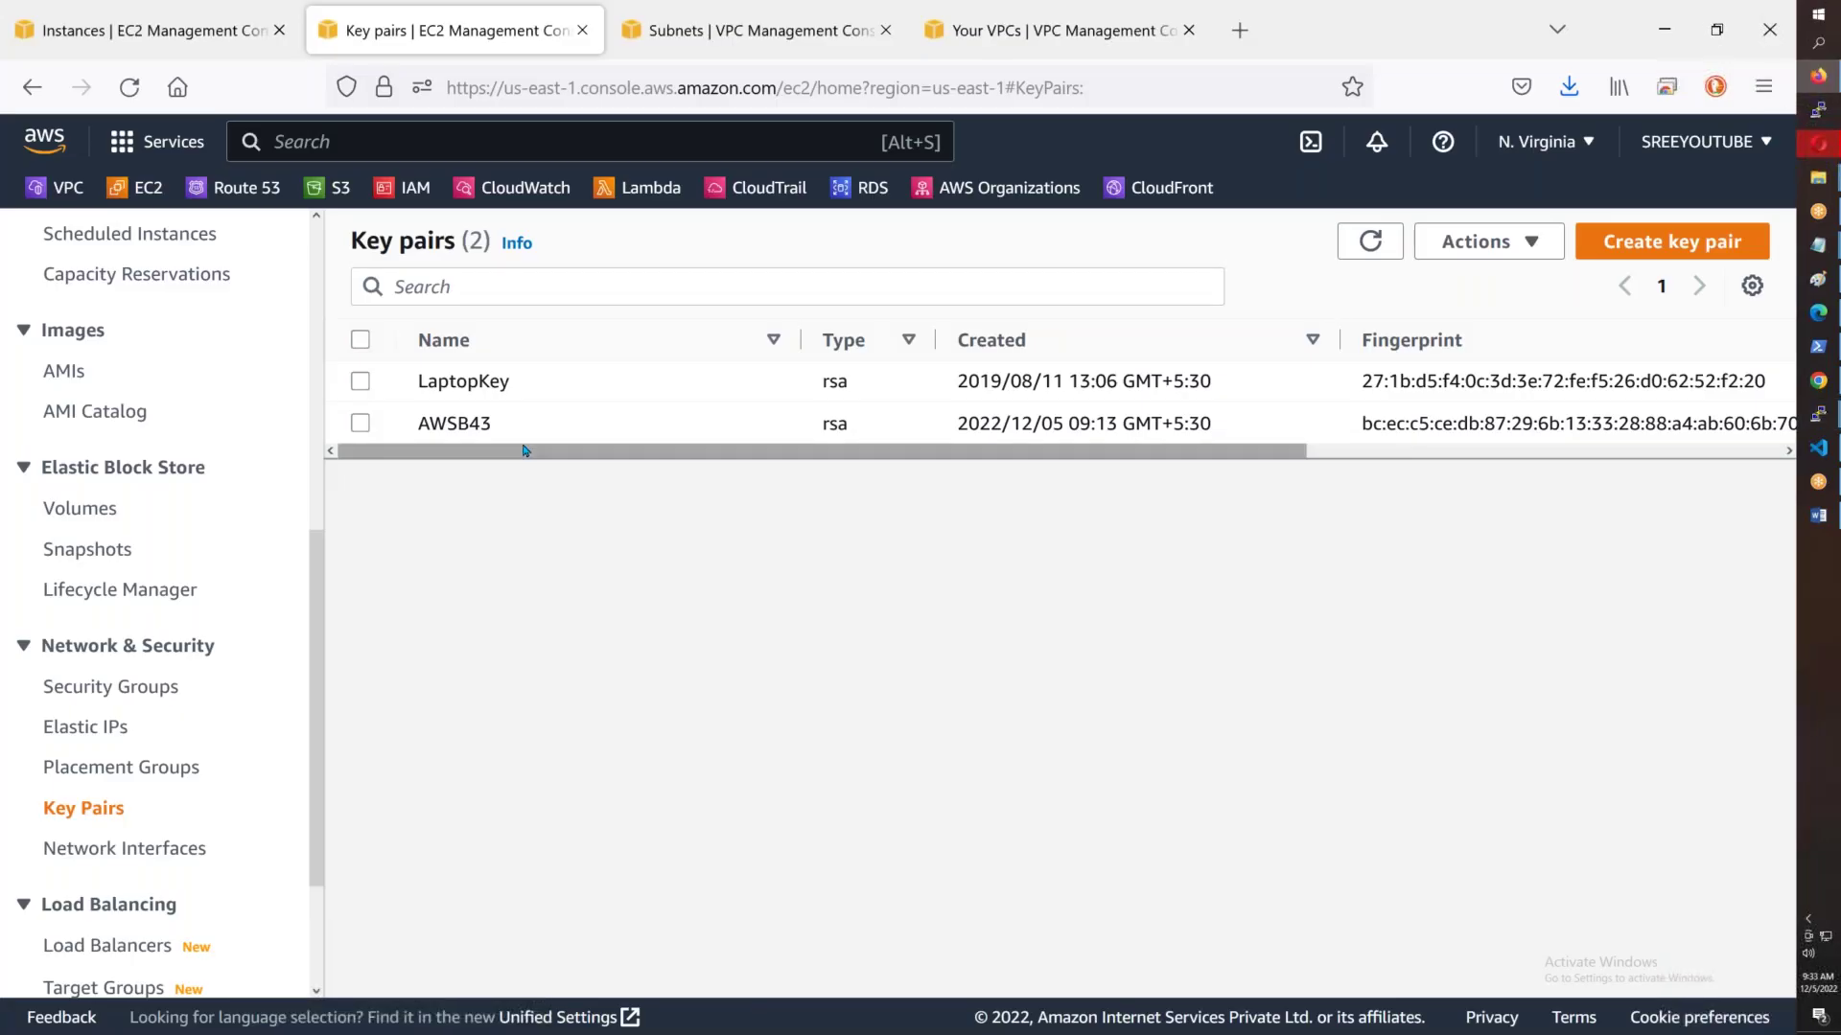
- Return to the EC2 Instances list showing Test-Server-1a, 1b and 1c
scroll(147, 546, "up", 6)
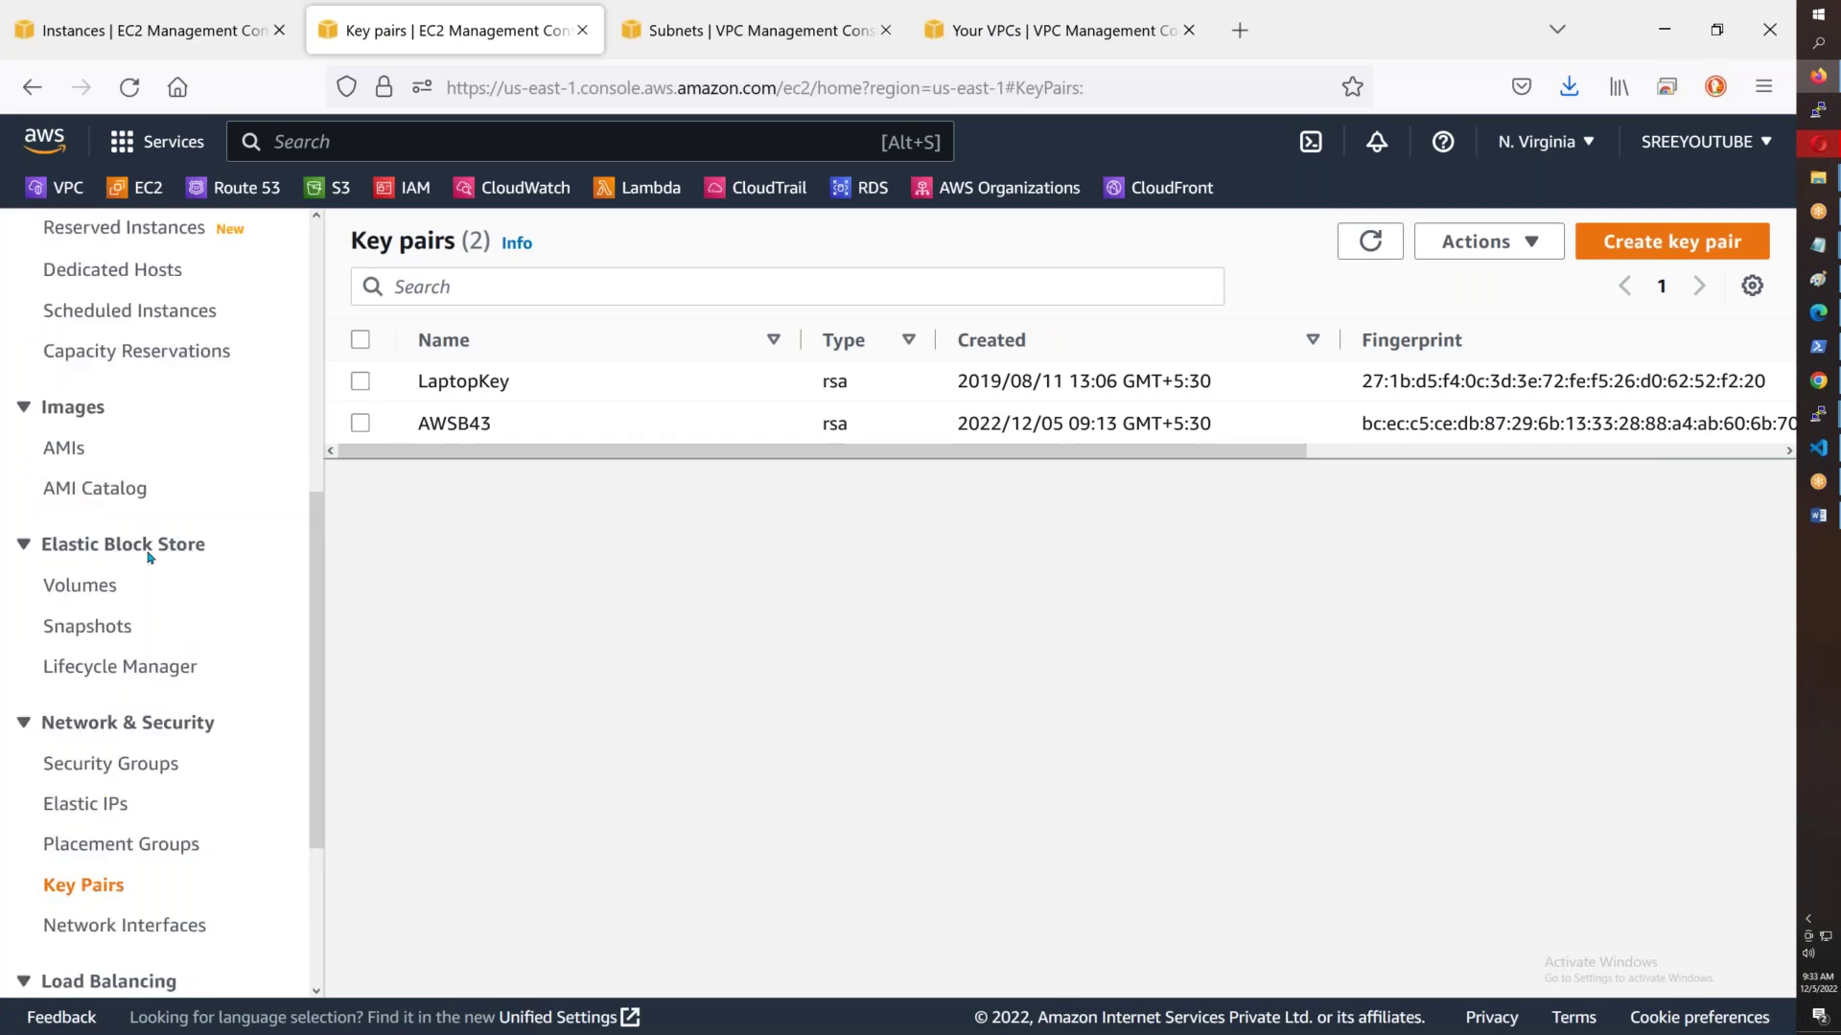
left_click(109, 573)
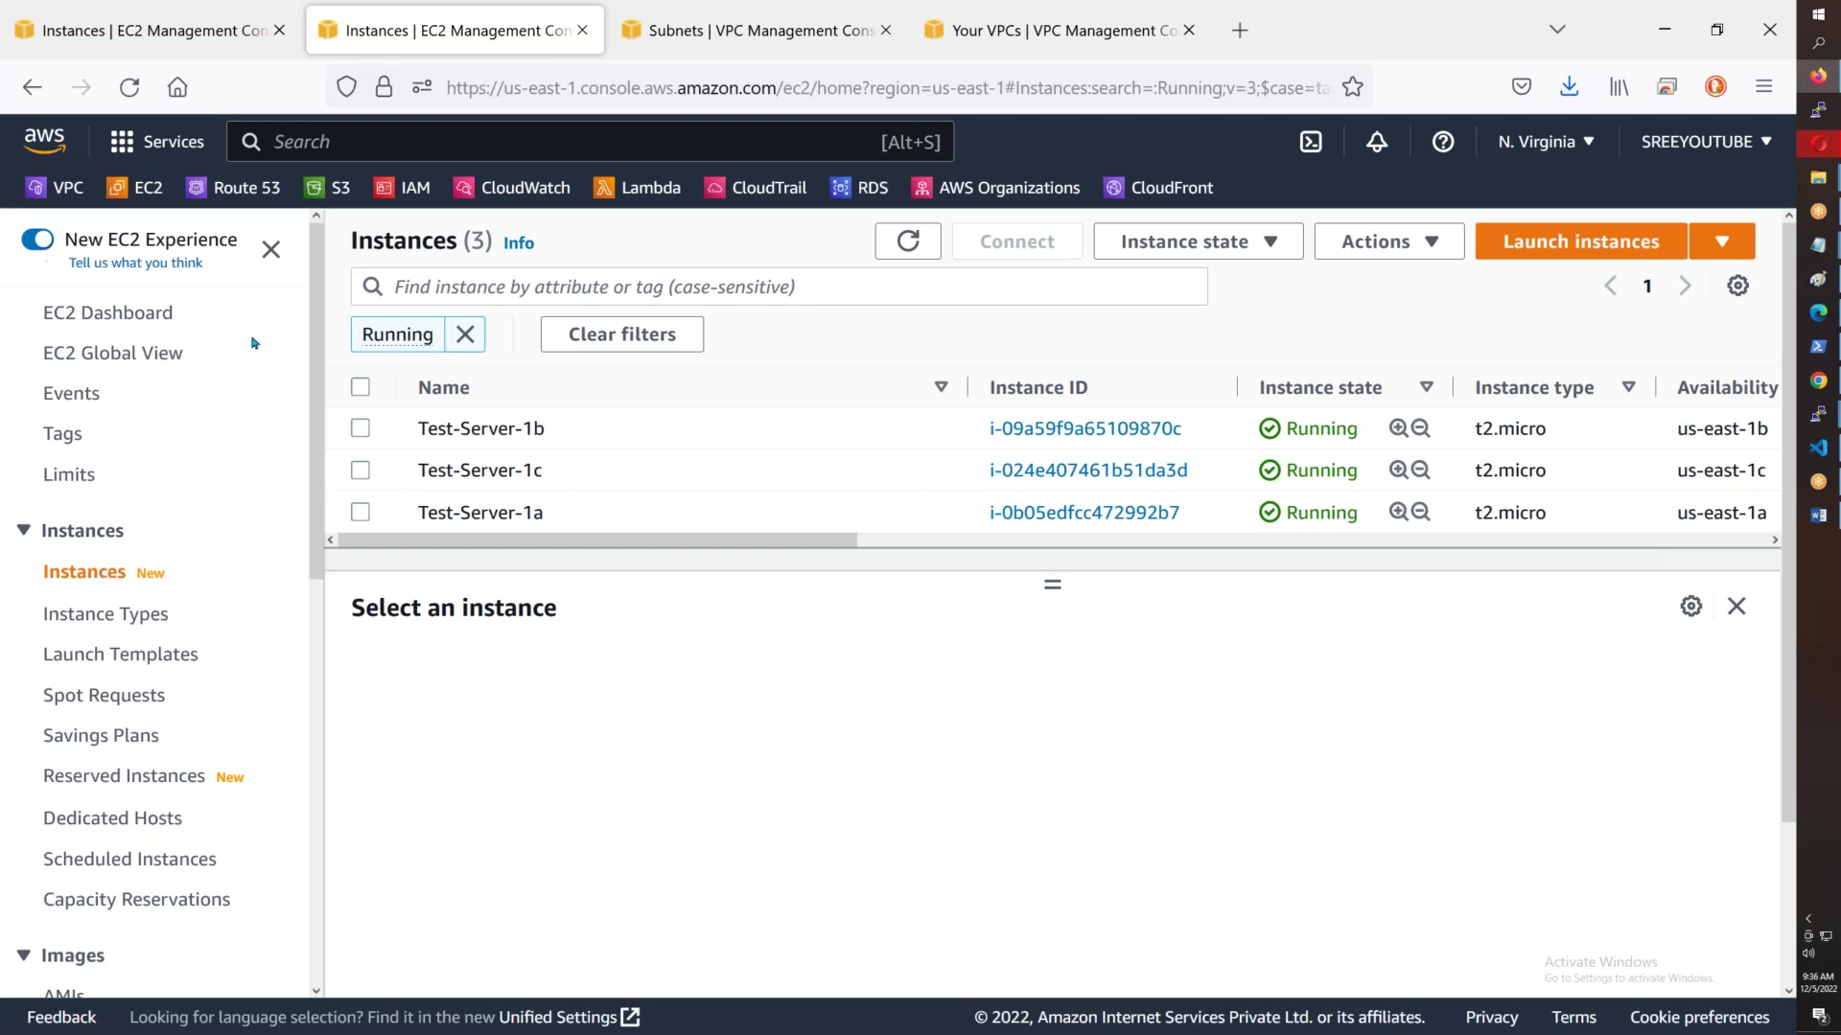
- Select Test-Server-1a, 1b and 1c together and terminate all three instances
left_click(1167, 251)
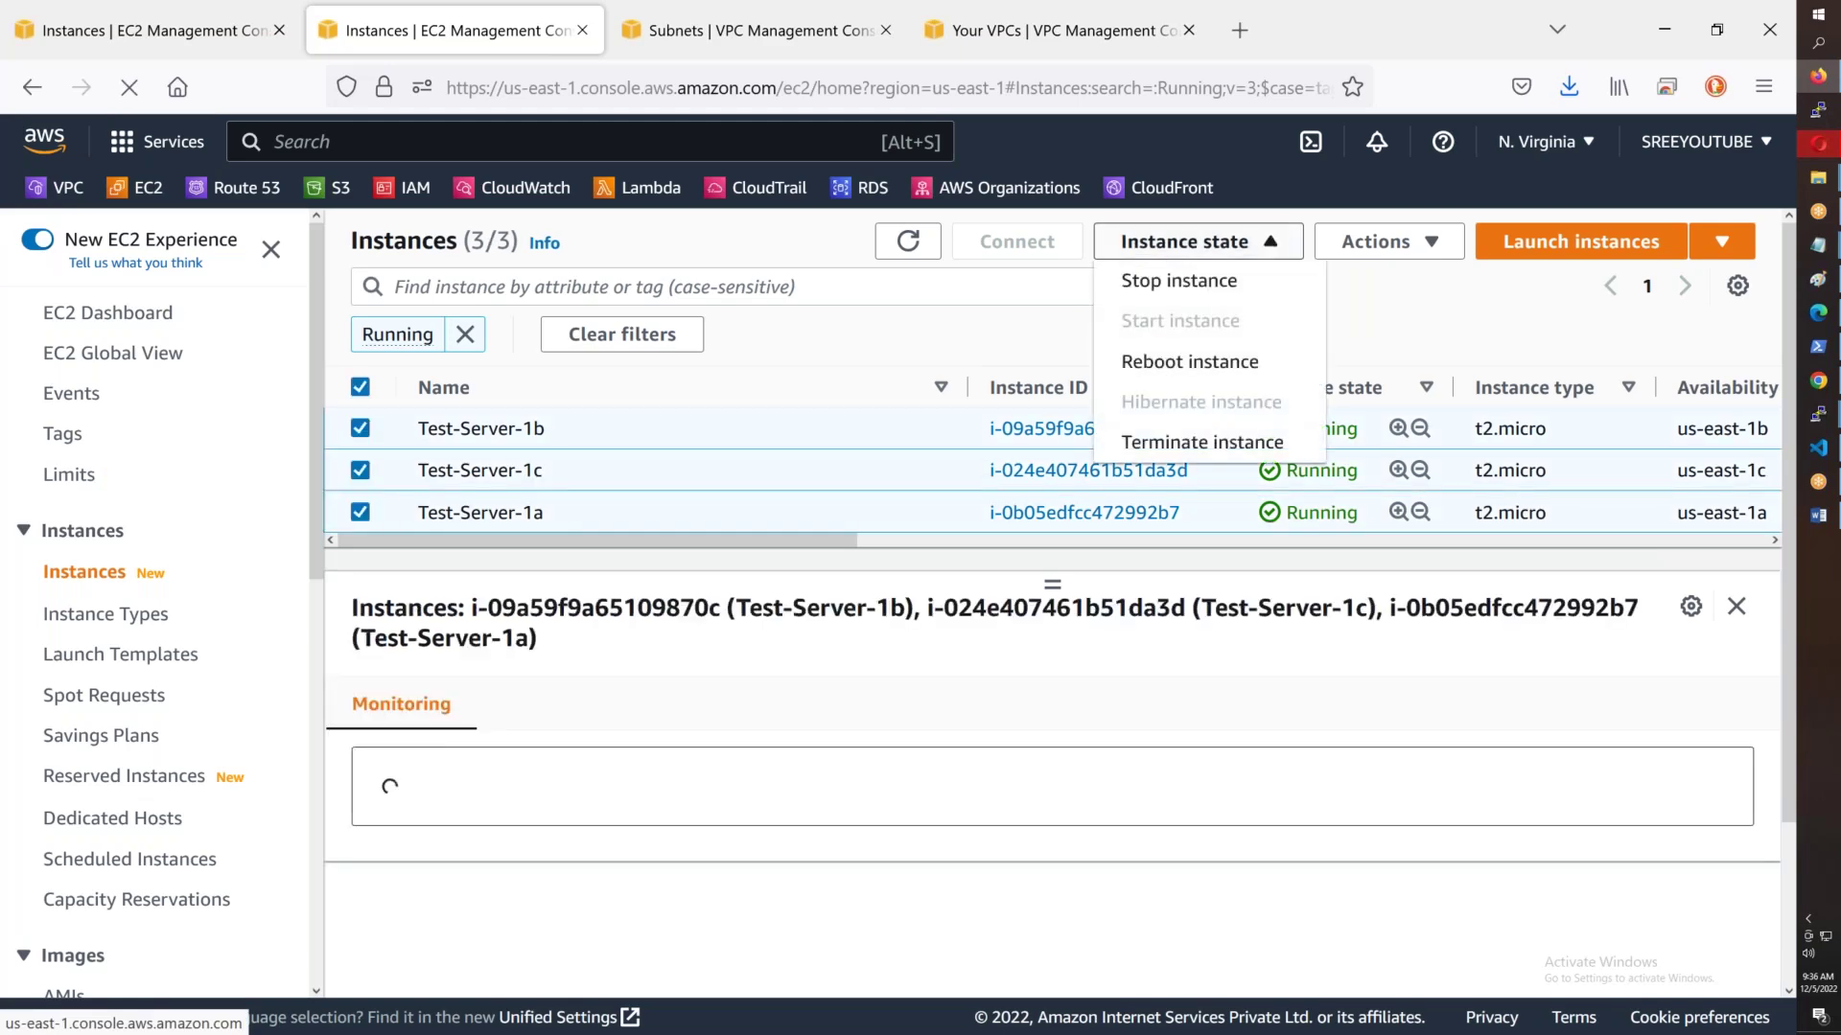
left_click(1201, 443)
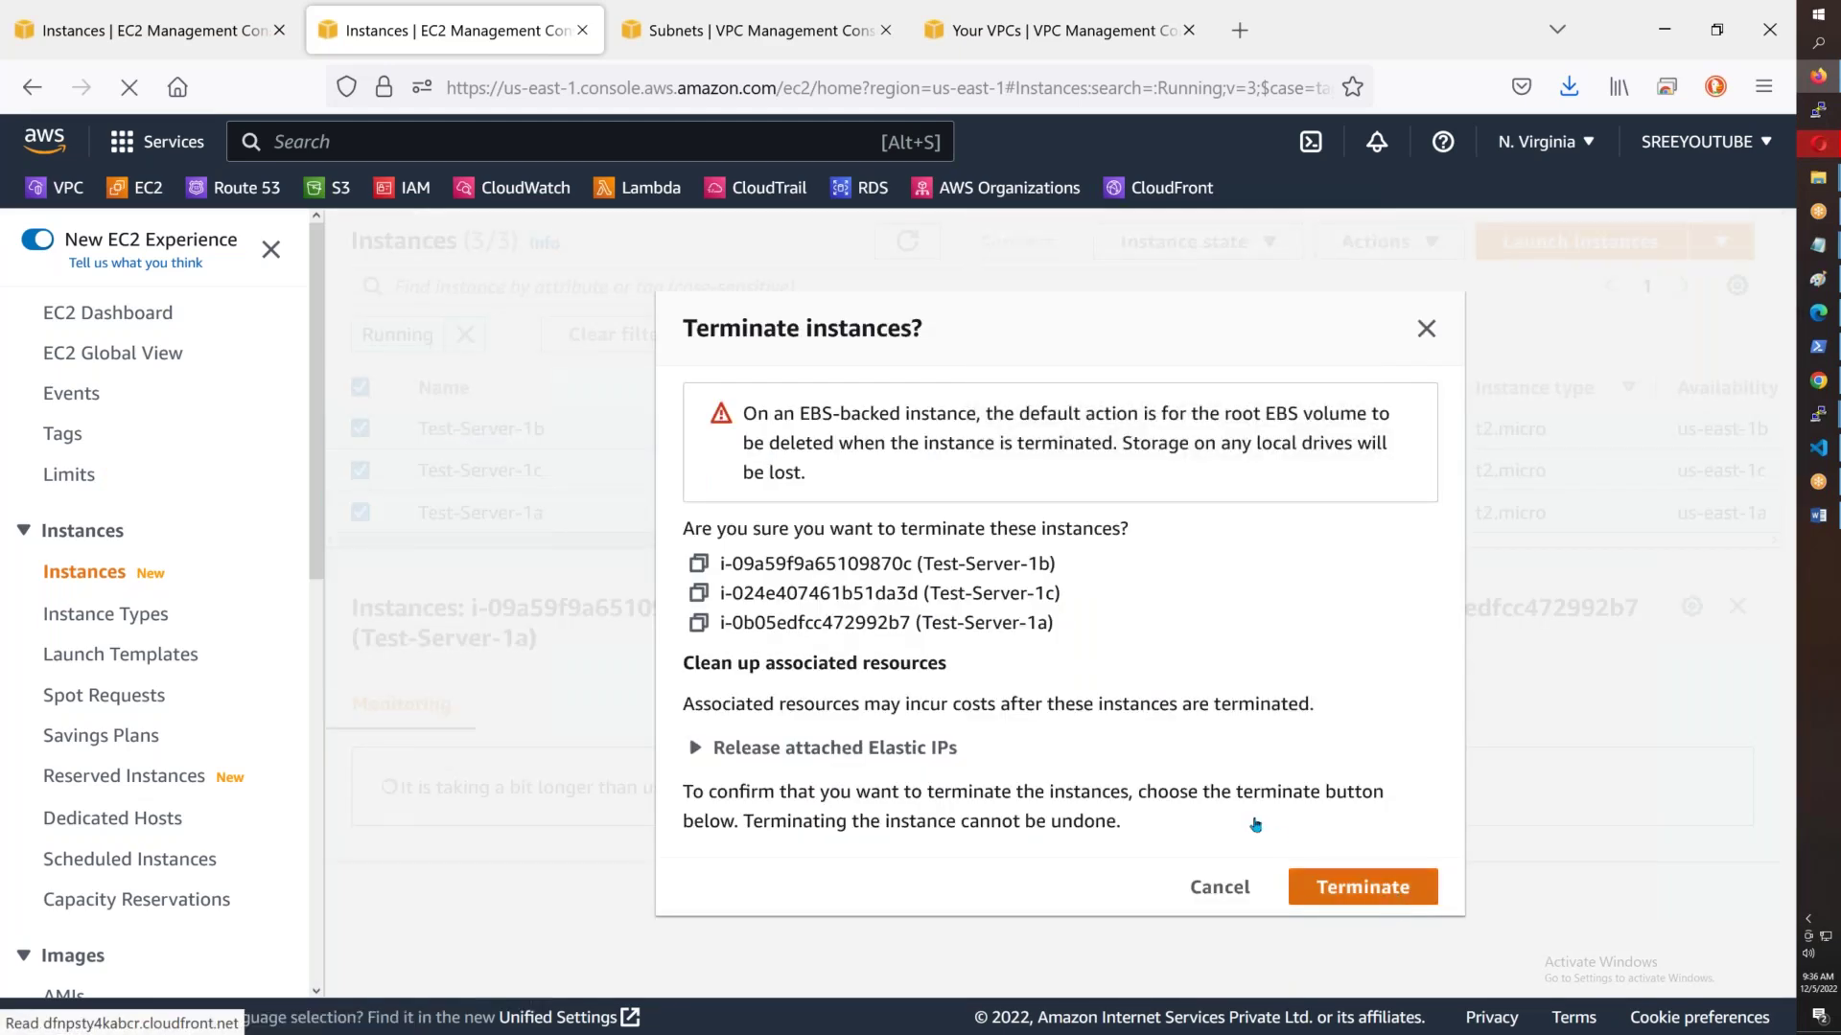
left_click(1362, 887)
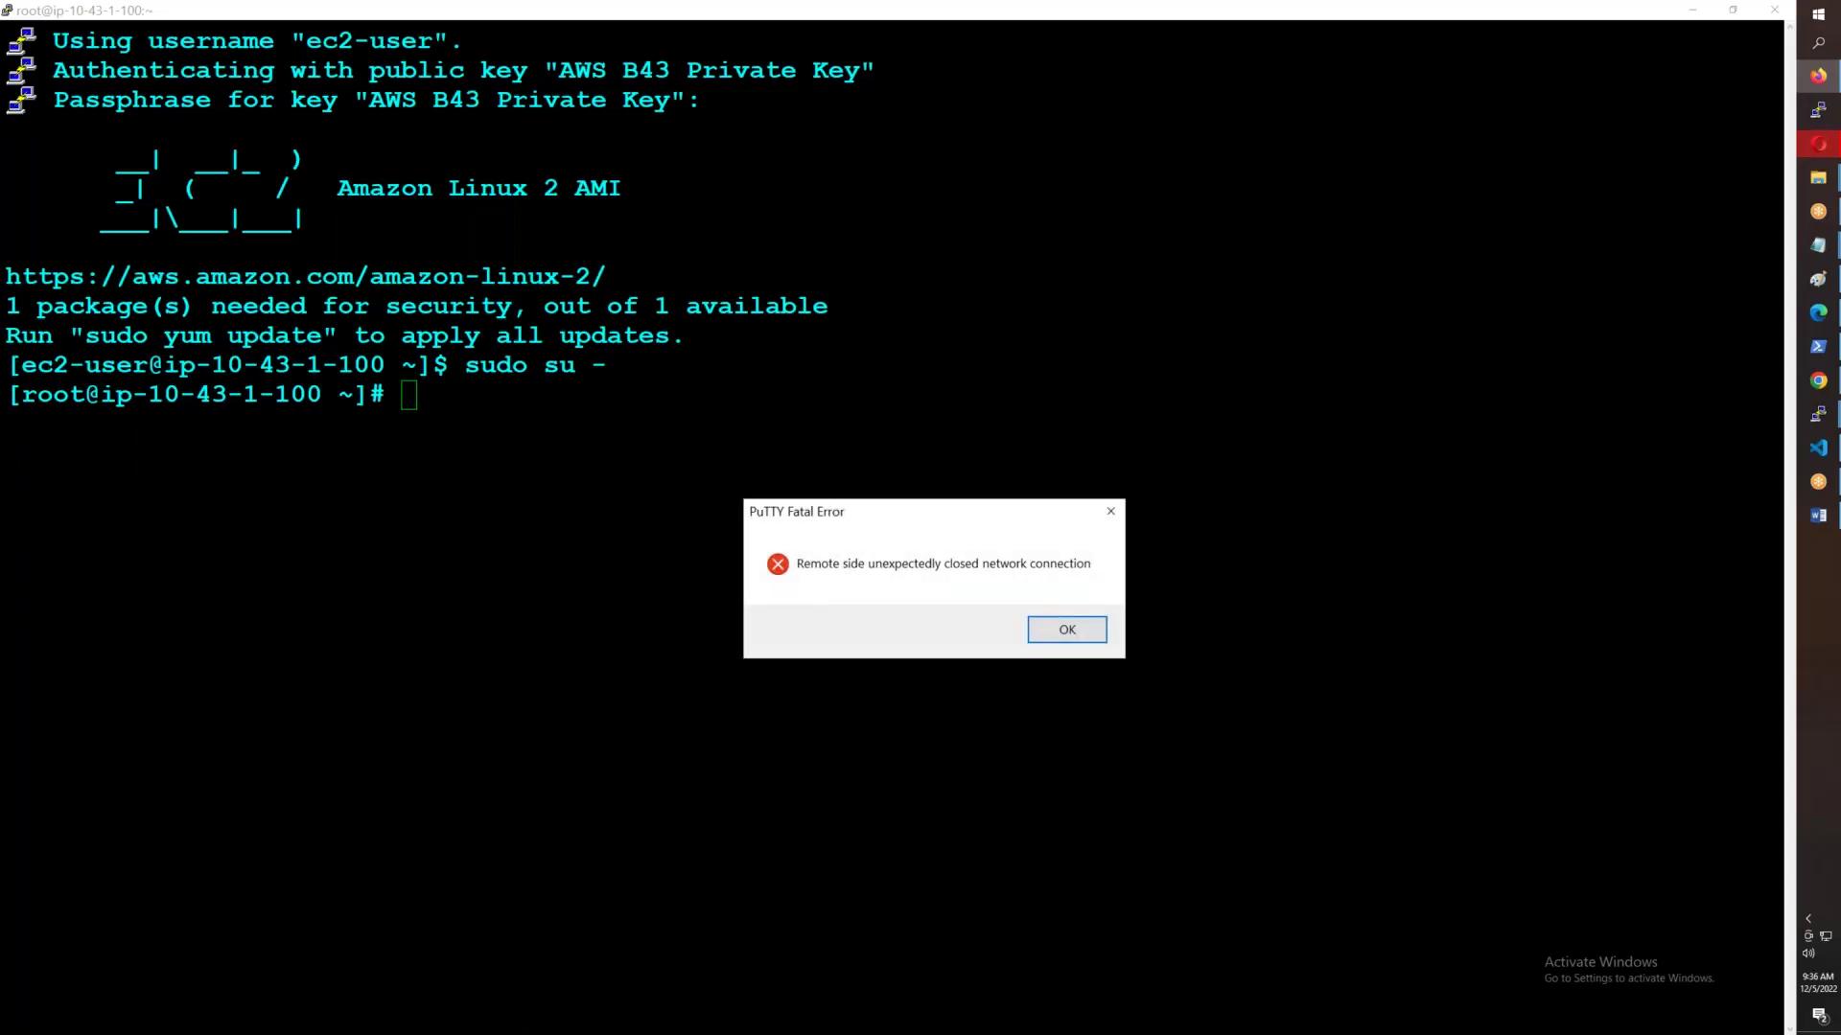
- Dismiss PuTTY's connection-closed error for the 10.43.1.100 session
left_click(1076, 629)
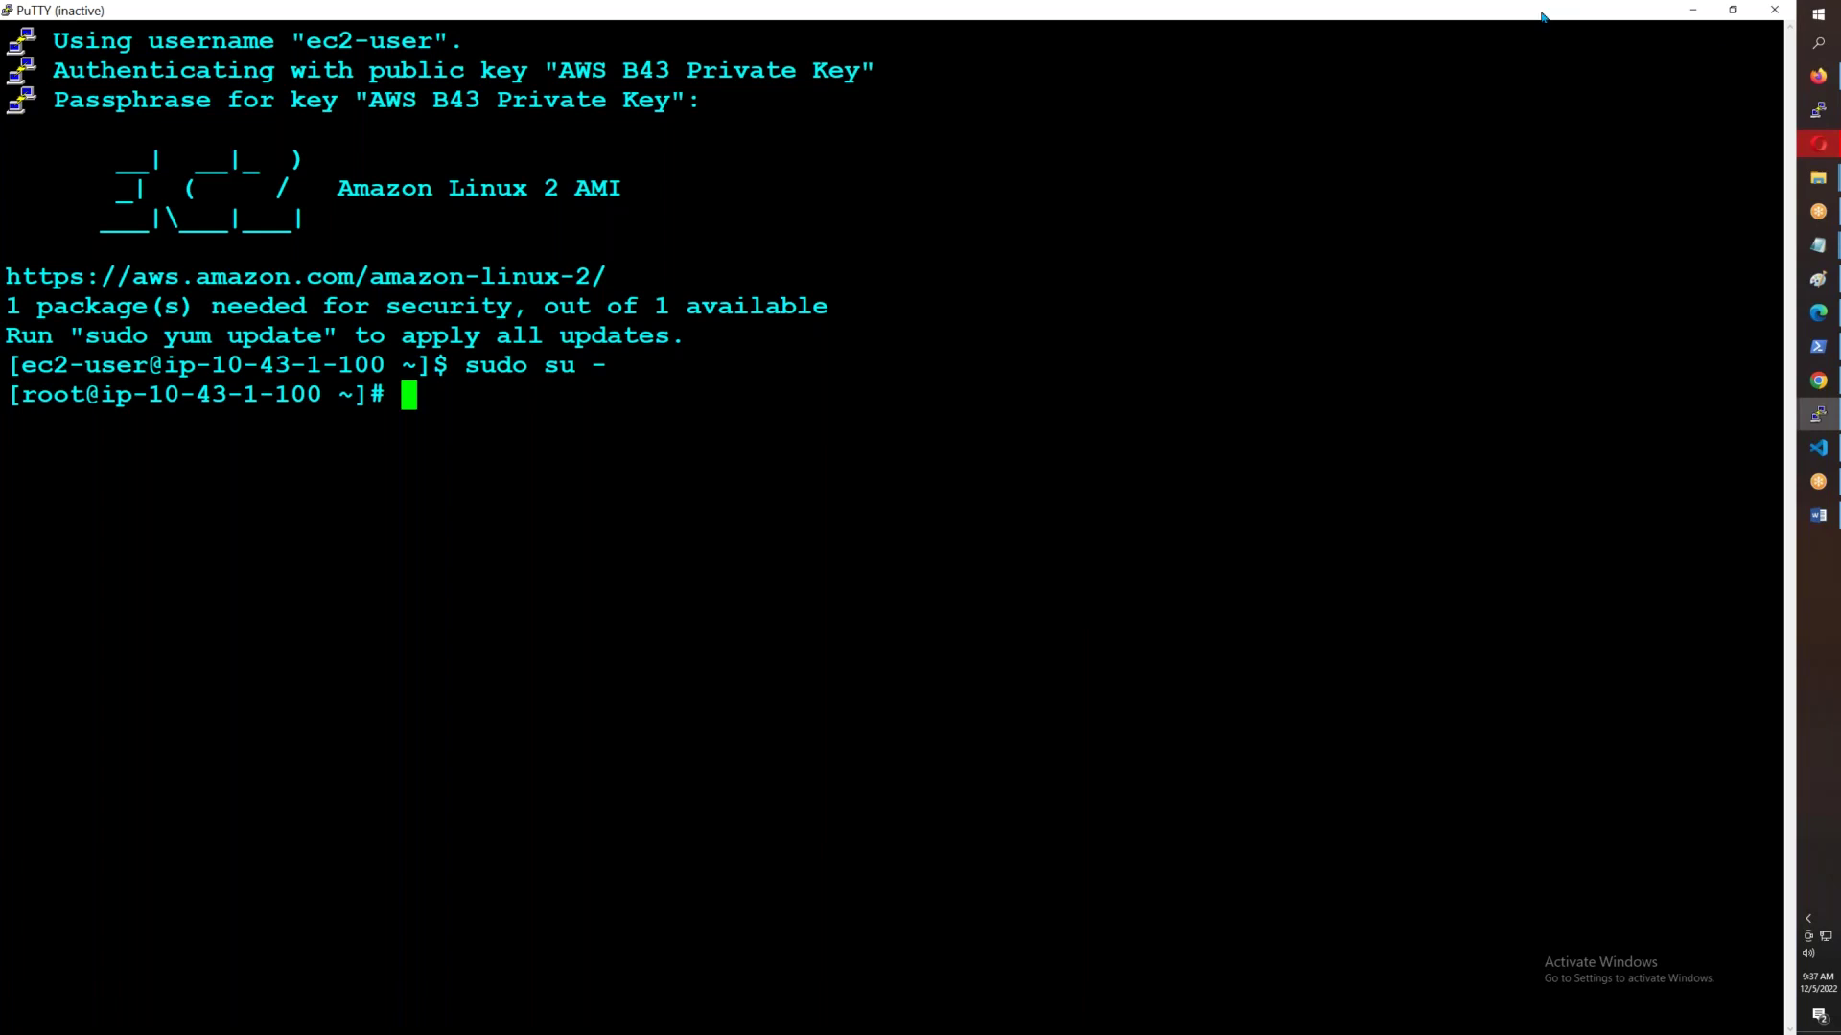
left_click(1503, 27)
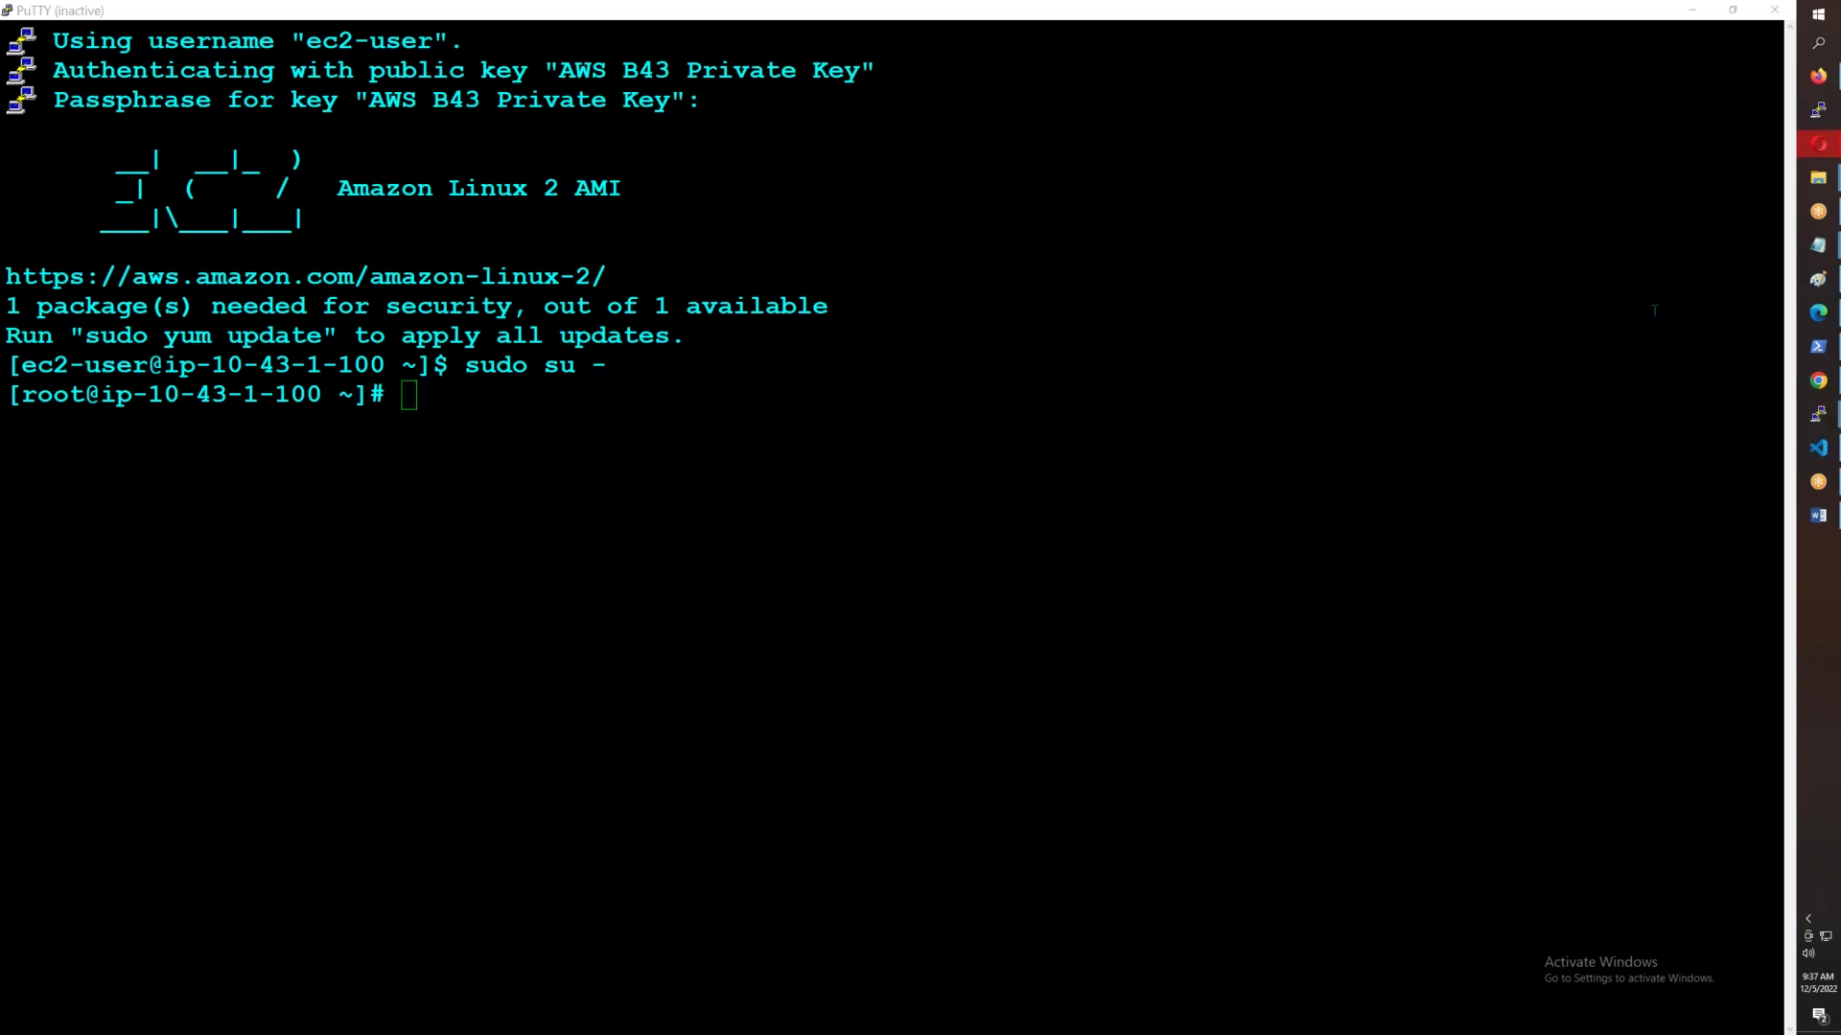